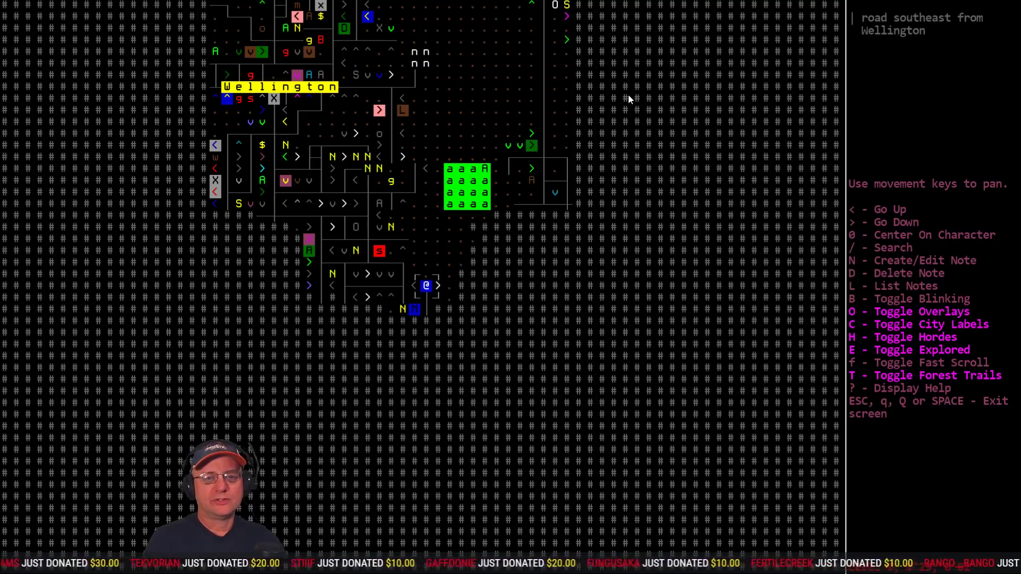
# Return to the zoomed-in local view and step northwest into the long grass
pyautogui.press('Escape')
pyautogui.press('z')
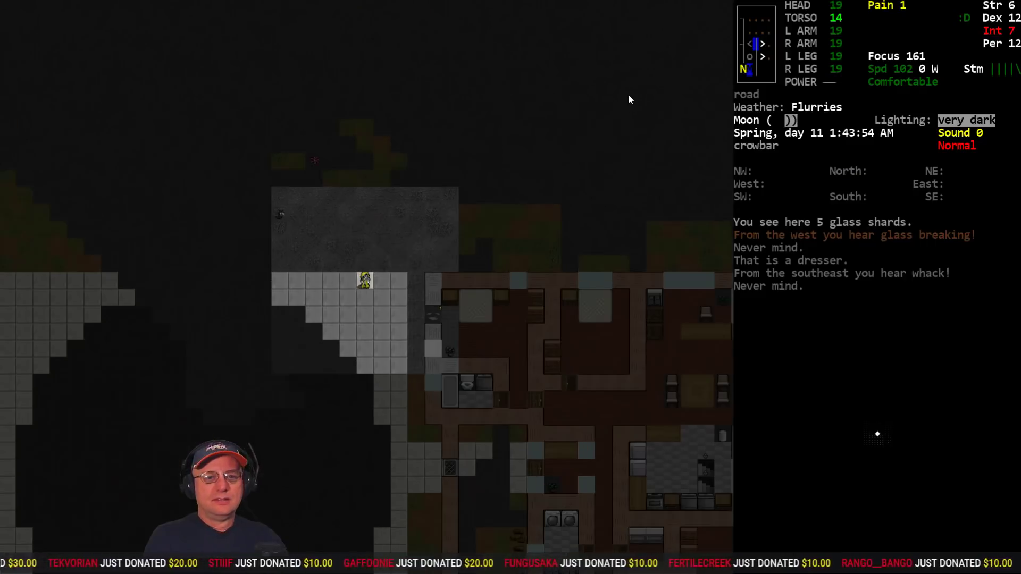
pyautogui.press('7')
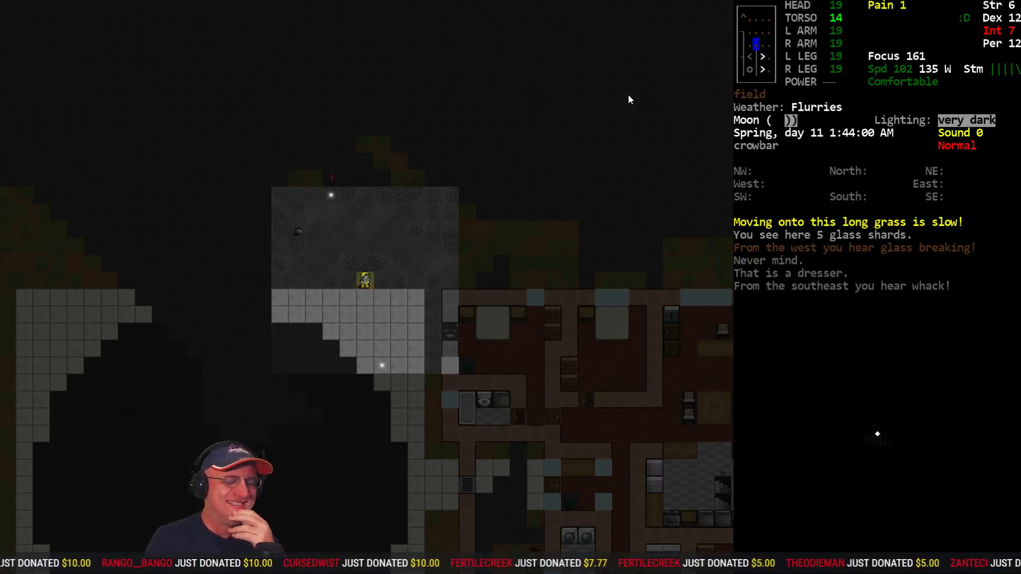
# Walk back onto the road and two tiles west, then view the overmap
pyautogui.press('1')
pyautogui.press('4')
pyautogui.press('4')
pyautogui.press('4')
pyautogui.press('4')
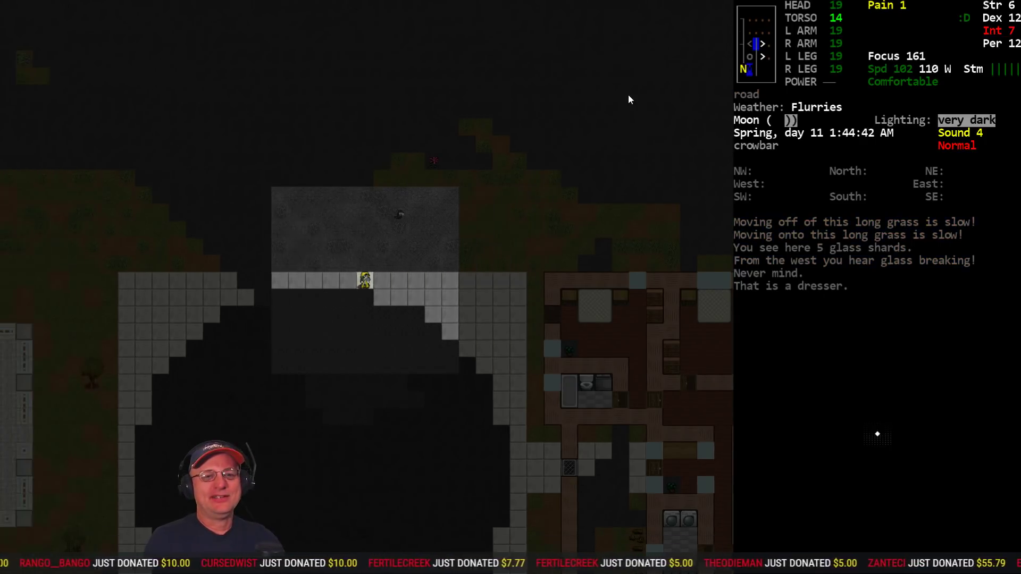
pyautogui.press('4')
pyautogui.press('m')
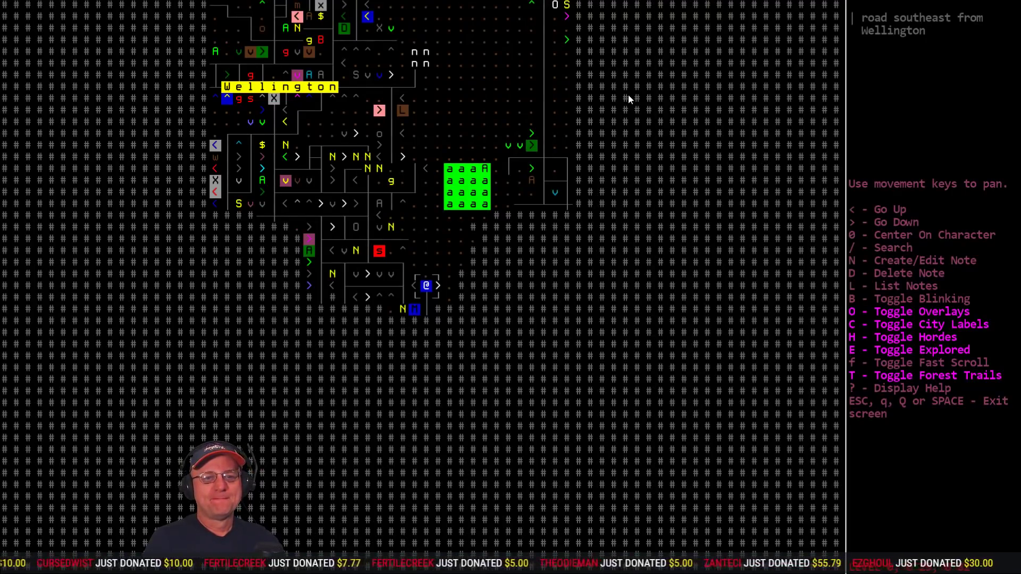
# Leave the overmap and walk five tiles west along the road
pyautogui.press('Escape')
pyautogui.press('4')
pyautogui.press('4')
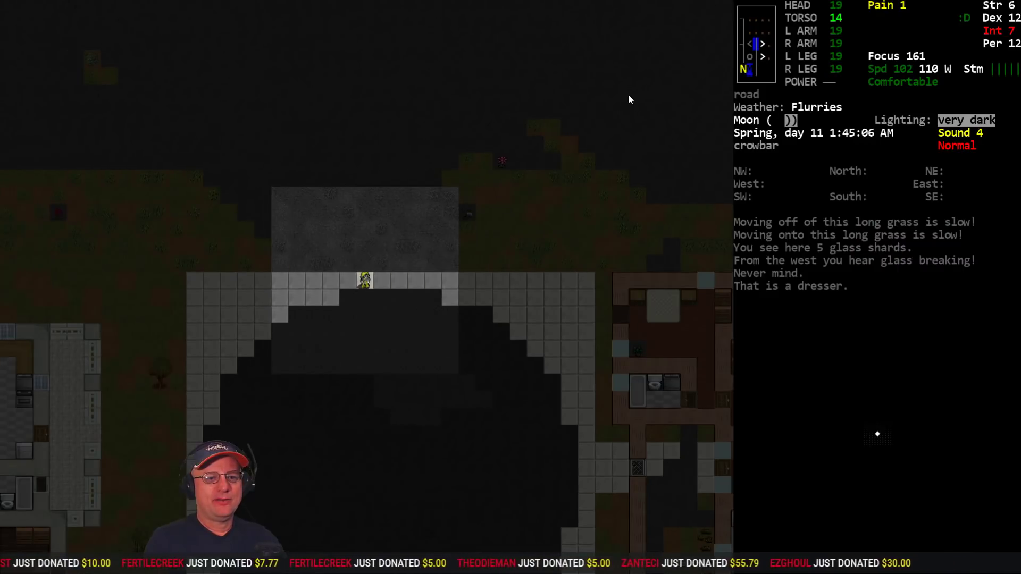
pyautogui.press('4')
pyautogui.press('4')
pyautogui.press('4')
pyautogui.press('4')
pyautogui.press('4')
pyautogui.press('4')
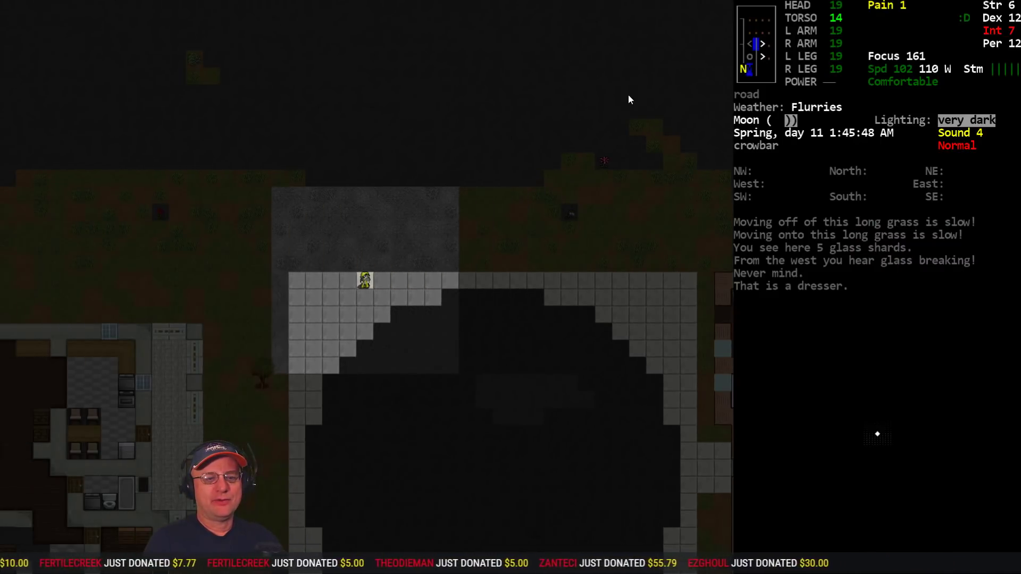
pyautogui.press('4')
pyautogui.press('4')
# Push northwest into the long-grass field toward the feral hunter, adjusting the zoom
pyautogui.press('7')
pyautogui.press('7')
pyautogui.press('7')
pyautogui.press('4')
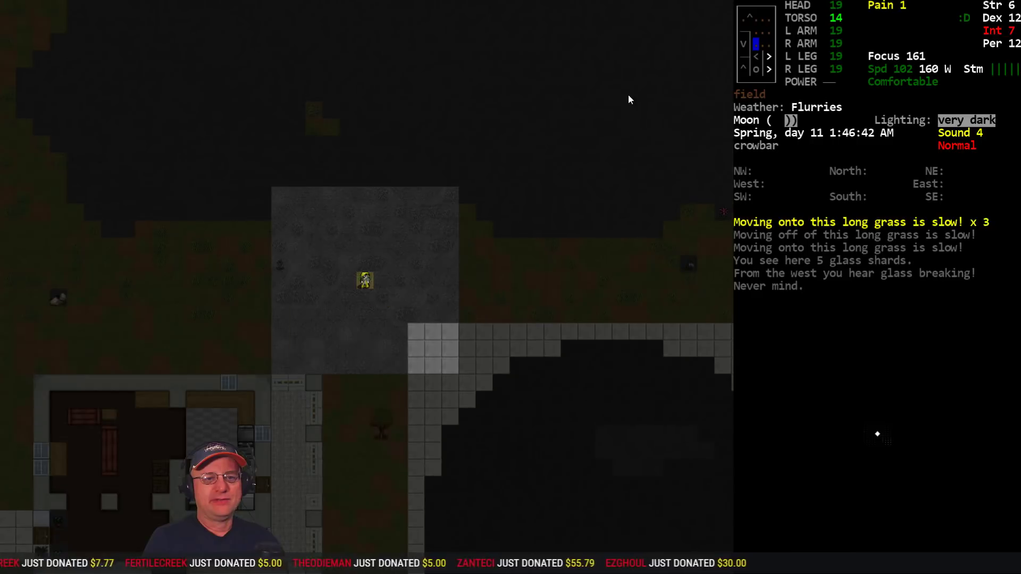
pyautogui.press('7')
pyautogui.press('4')
pyautogui.press('7')
pyautogui.press('7')
pyautogui.press('7')
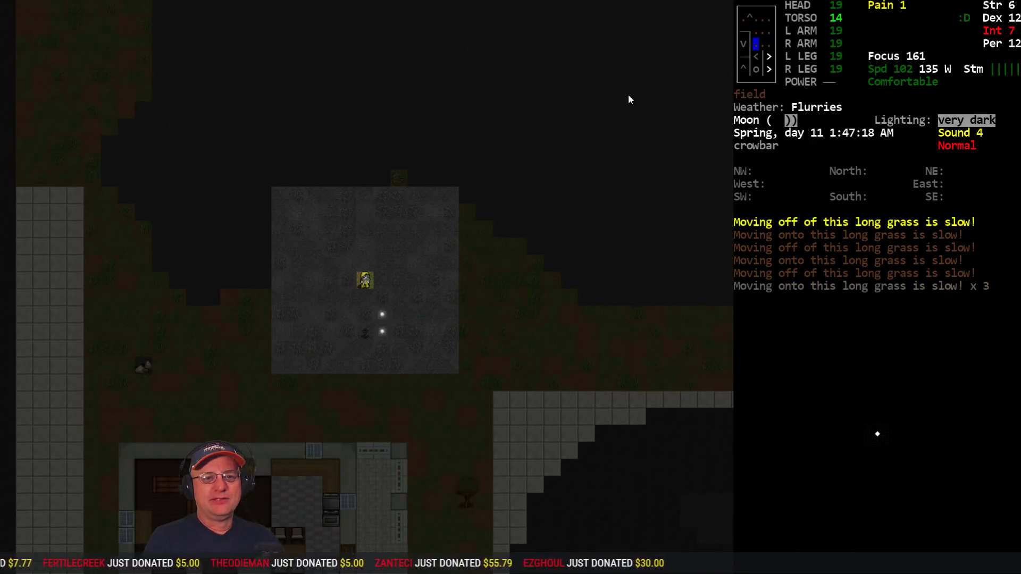
pyautogui.press('7')
pyautogui.press('7')
pyautogui.press('7')
pyautogui.press('7')
pyautogui.press('7')
pyautogui.press('7')
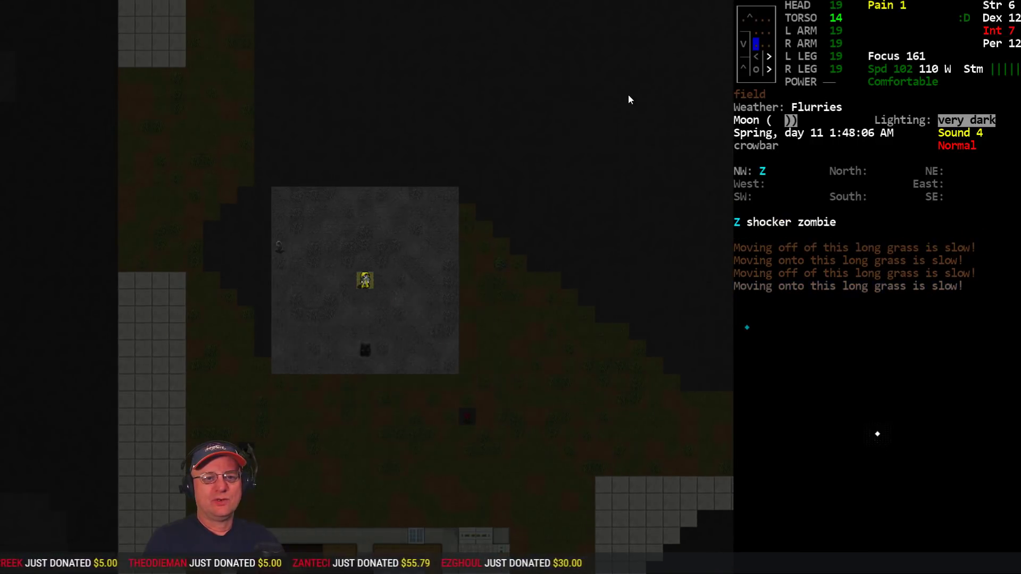
pyautogui.press('7')
pyautogui.press('7')
pyautogui.press('7')
pyautogui.press('7')
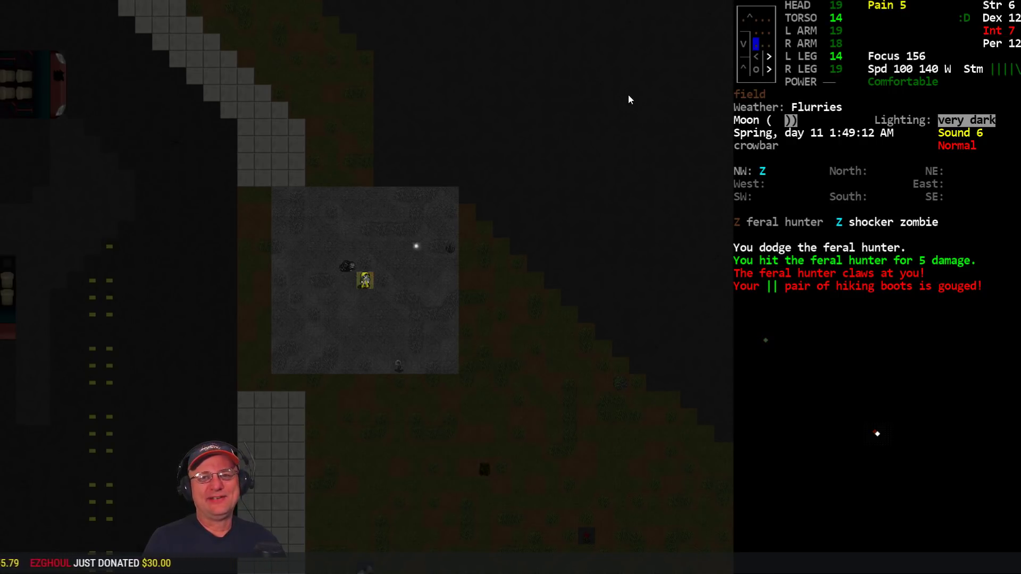
pyautogui.press('Z')
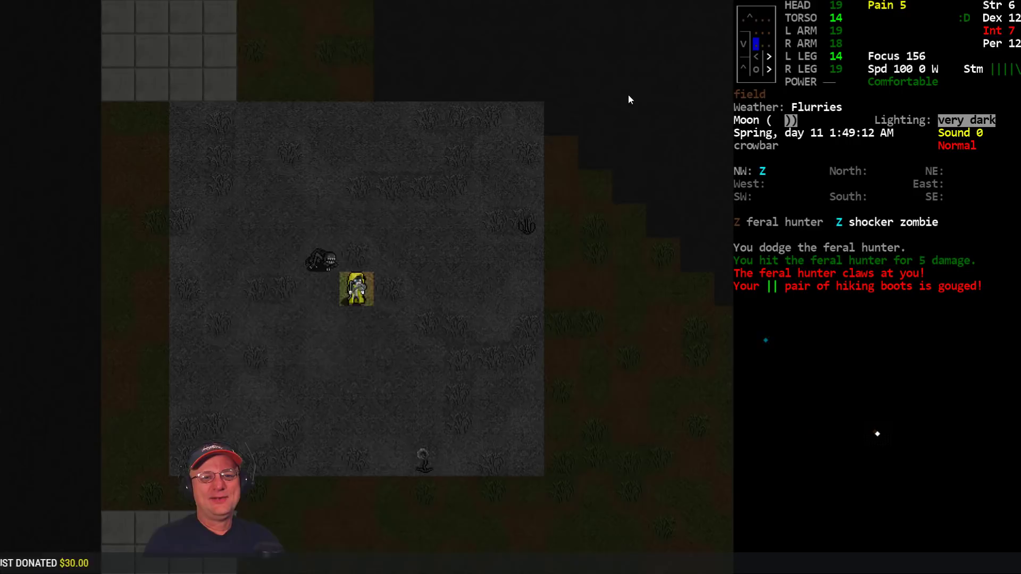
pyautogui.press('Z')
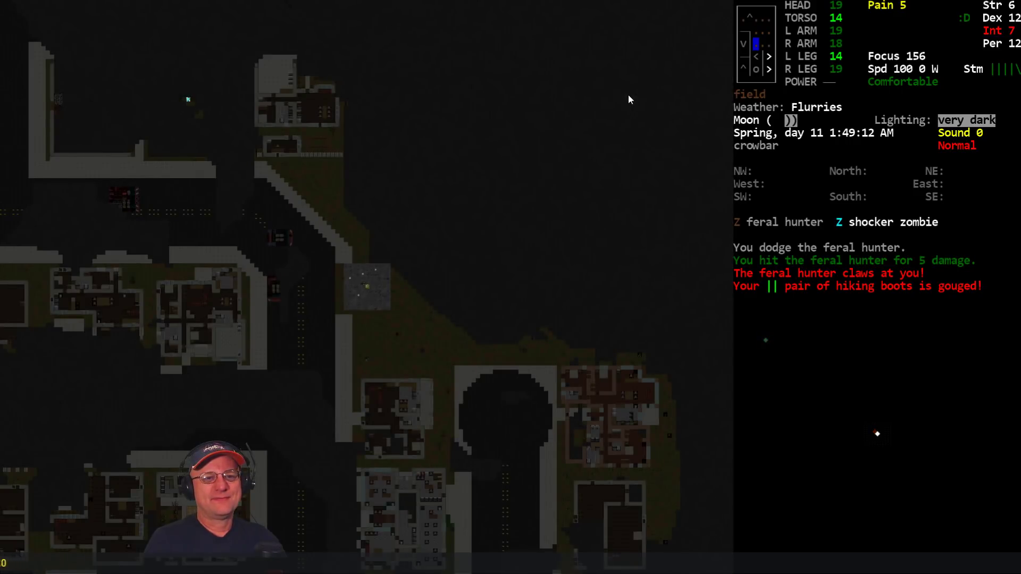
pyautogui.press('z')
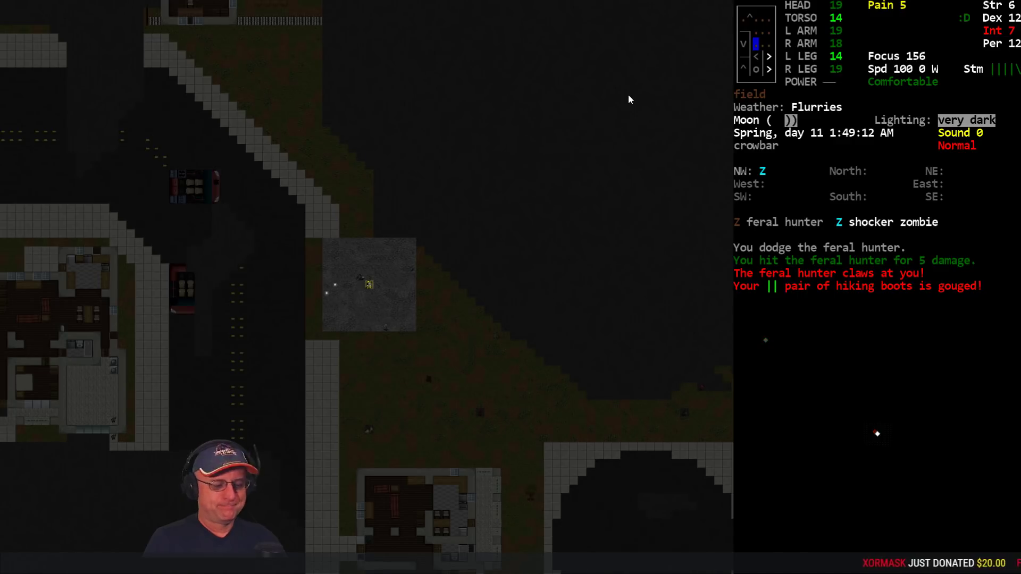
# Glance at the overmap, inspect the tiles to the northwest, then switch to running
pyautogui.press('m')
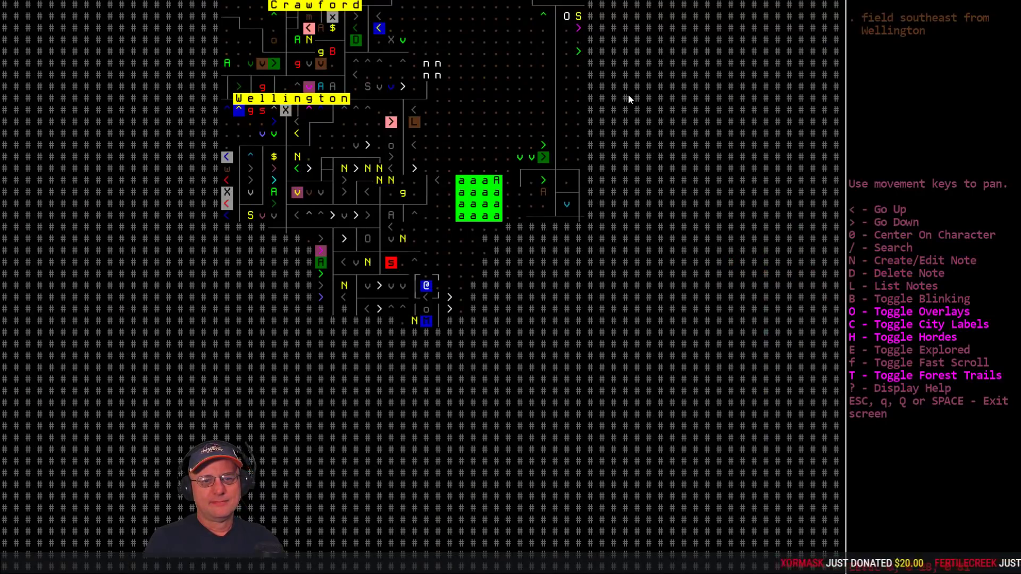
pyautogui.press('Escape')
pyautogui.press('x')
pyautogui.press('7')
pyautogui.press('7')
pyautogui.press('7')
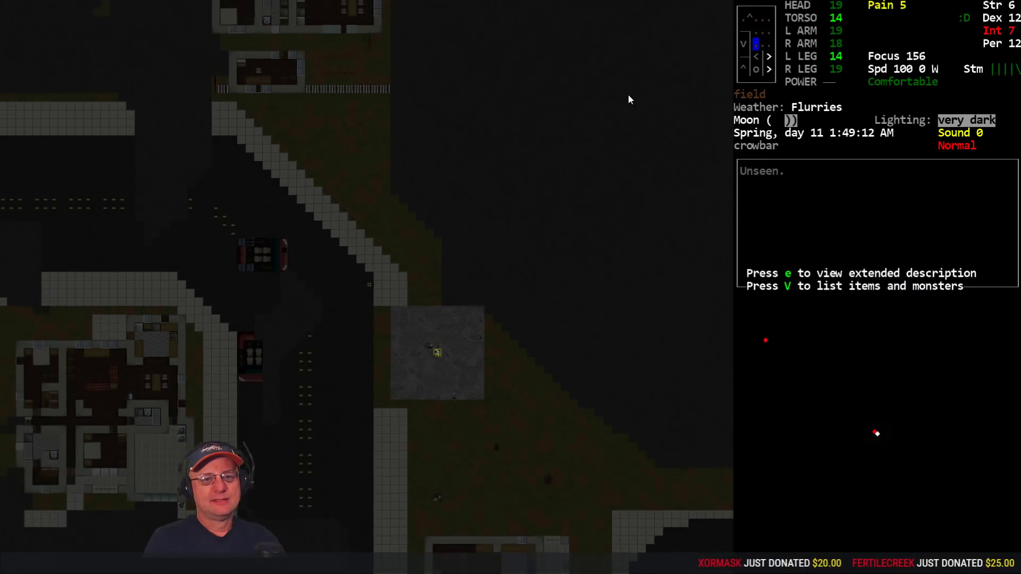
pyautogui.press('7')
pyautogui.press('7')
pyautogui.press('7')
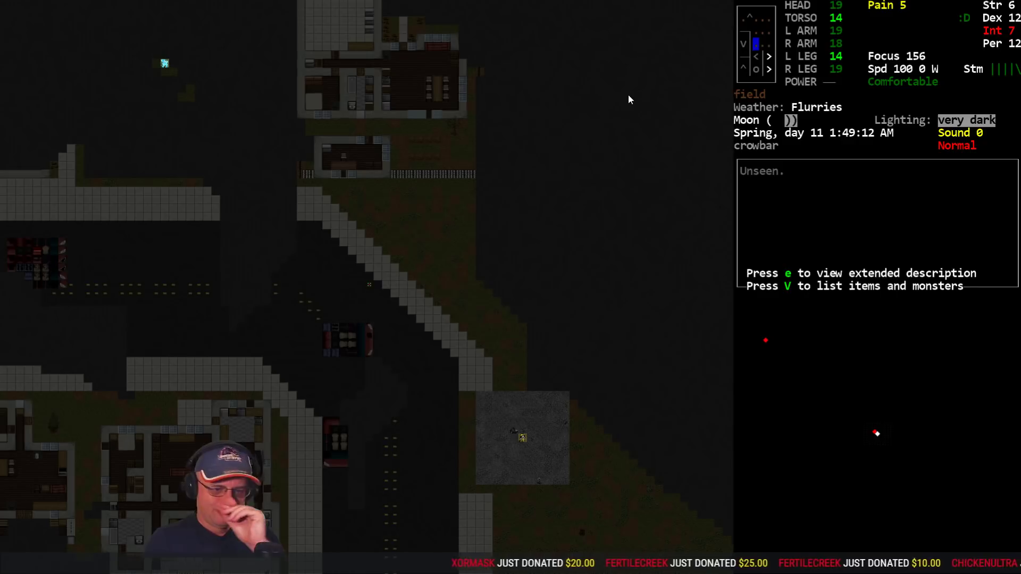
pyautogui.press('Escape')
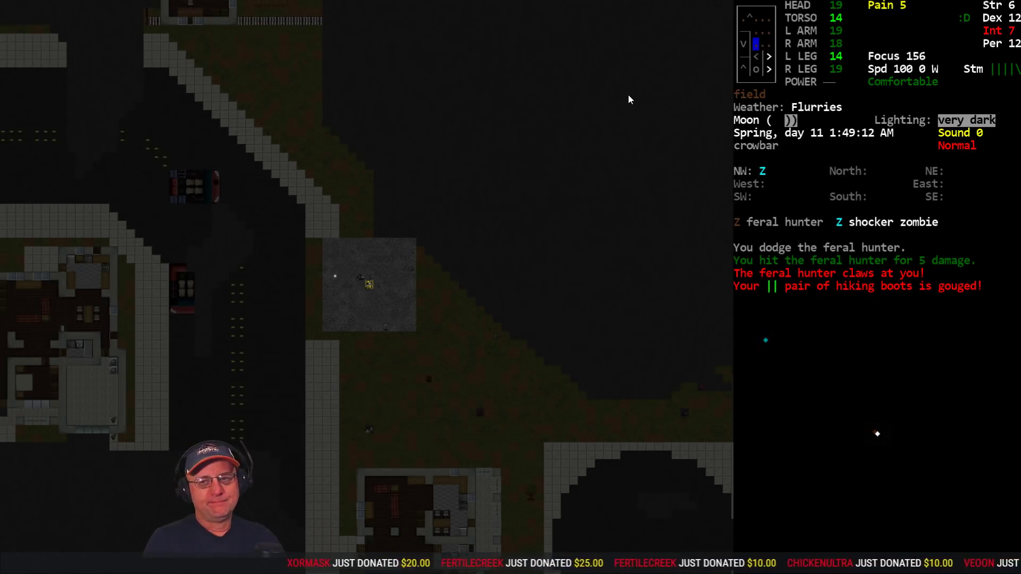
pyautogui.press('"')
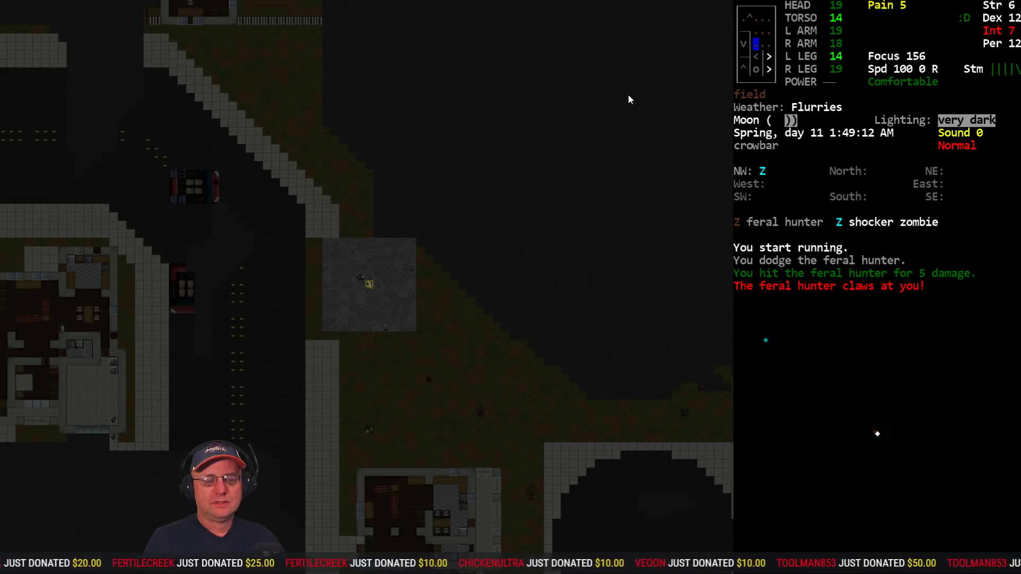
# Run southwest away from the feral hunter, then west through the long grass
pyautogui.press('1')
pyautogui.press('1')
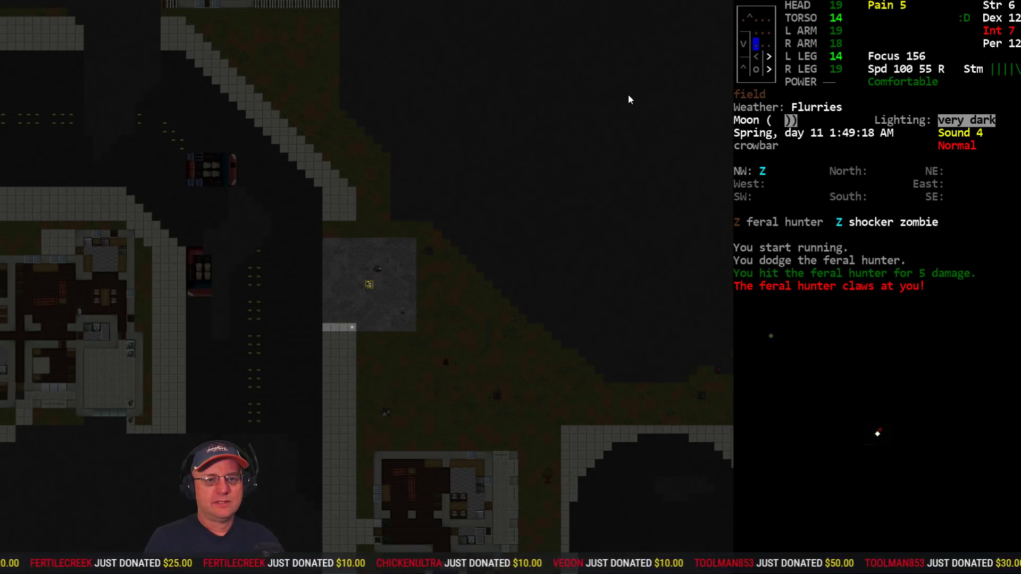
pyautogui.press('1')
pyautogui.press('1')
pyautogui.press('4')
pyautogui.press('4')
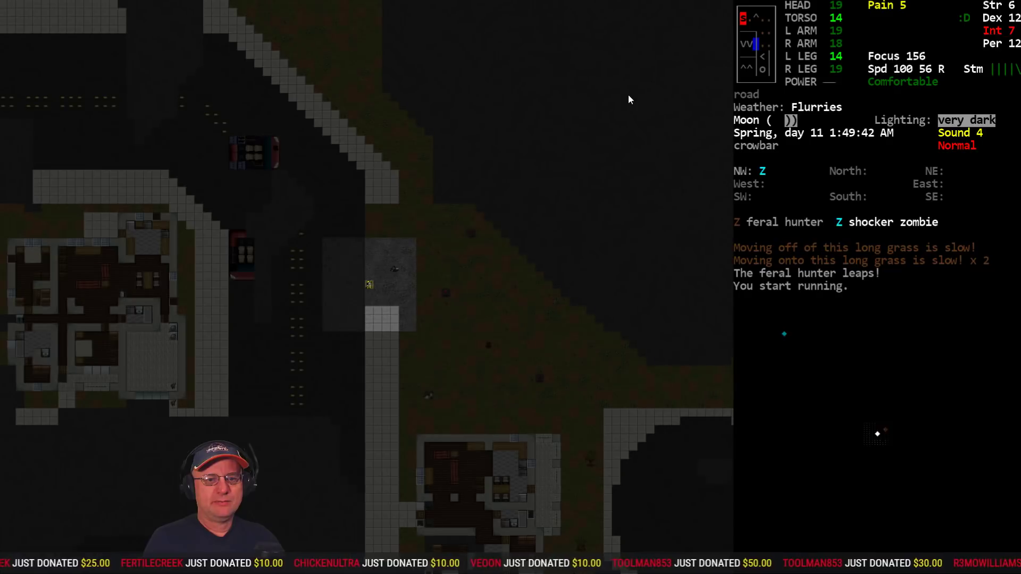
pyautogui.press('4')
pyautogui.press('4')
pyautogui.press('4')
pyautogui.press('4')
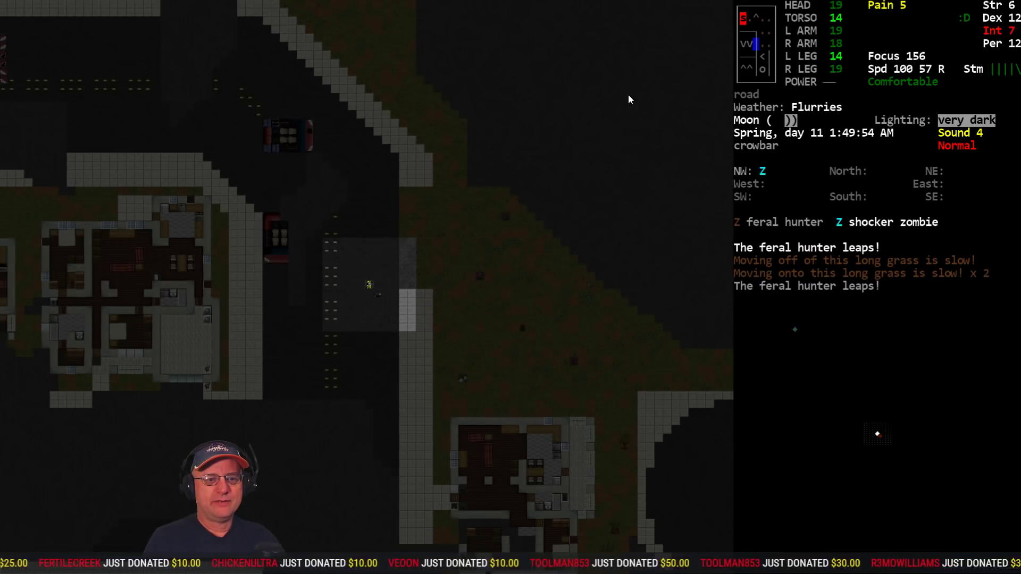
pyautogui.press('4')
pyautogui.press('4')
pyautogui.press('4')
pyautogui.press('4')
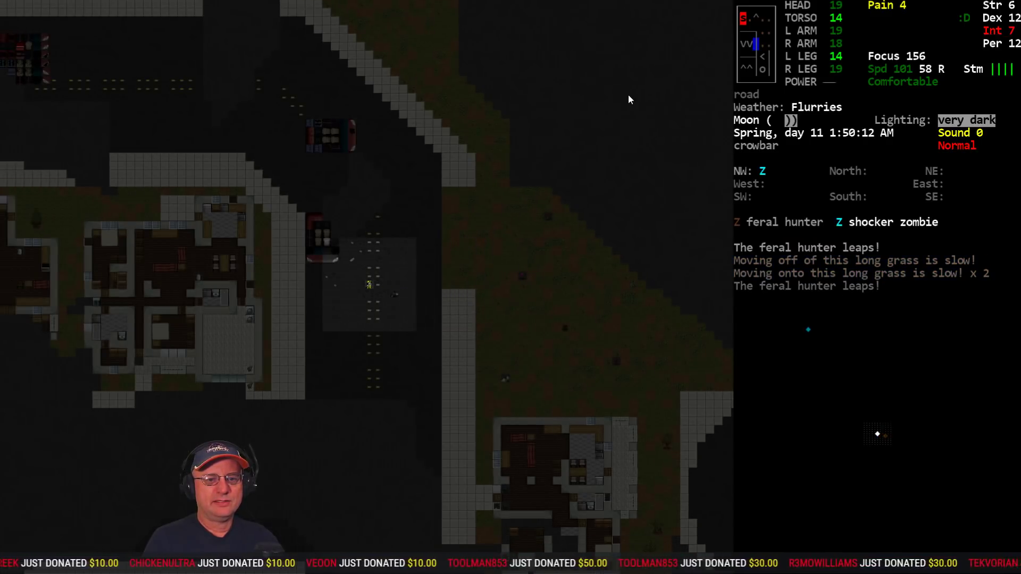
# Run west past the parked cars and northwest into the house kitchen
pyautogui.press('z')
pyautogui.press('4')
pyautogui.press('4')
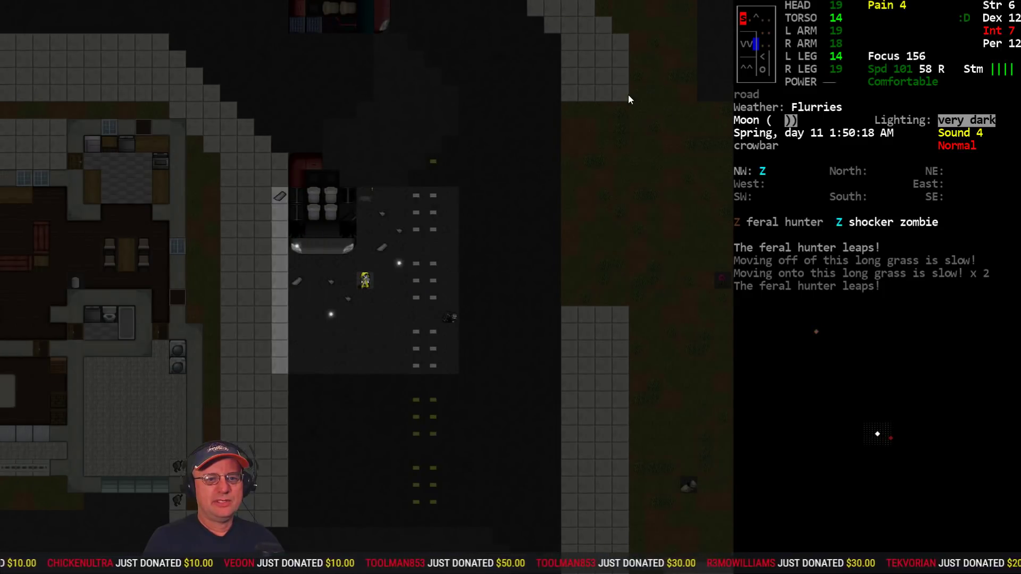
pyautogui.press('4')
pyautogui.press('4')
pyautogui.press('4')
pyautogui.press('4')
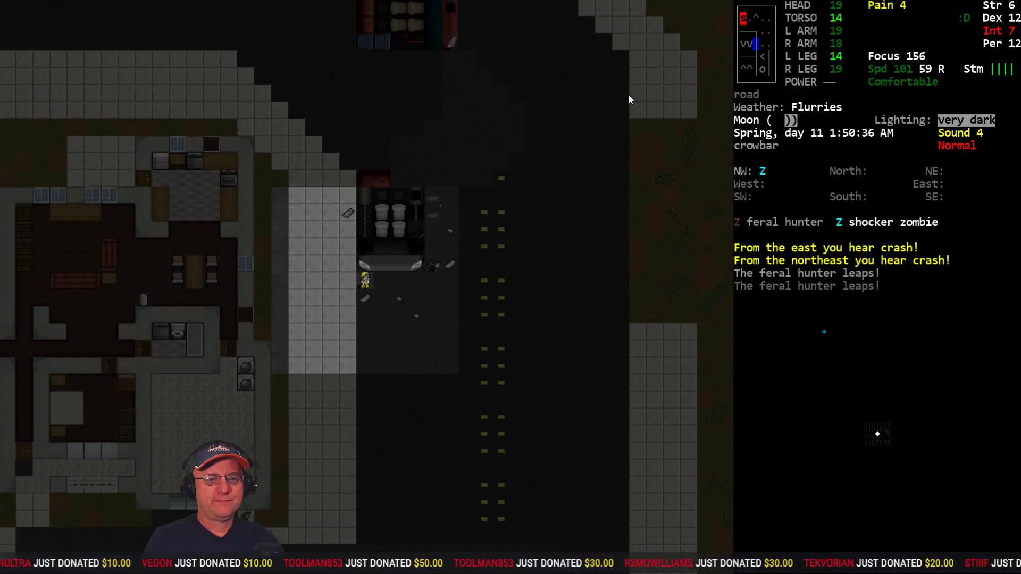
pyautogui.press('4')
pyautogui.press('4')
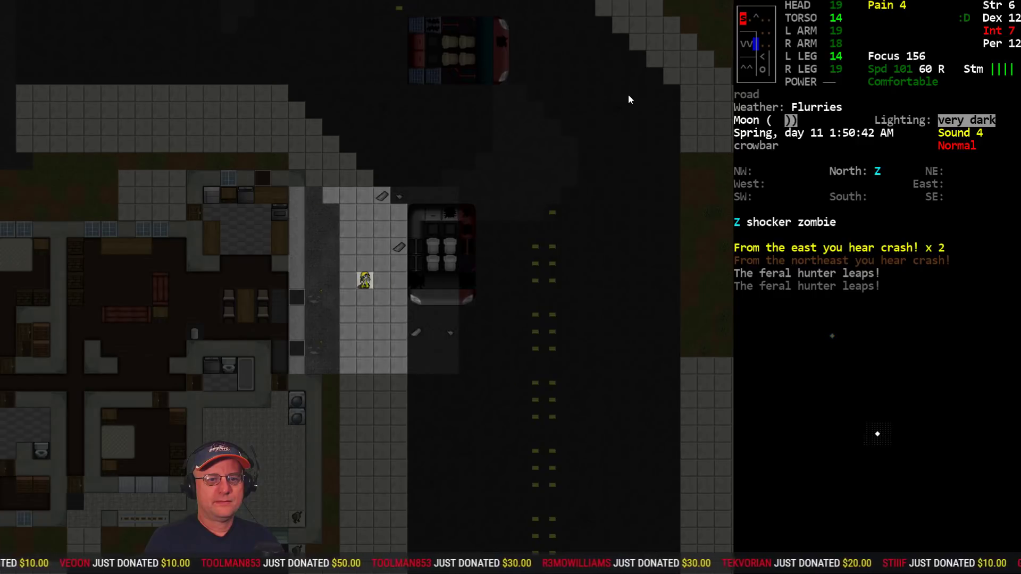
pyautogui.press('4')
pyautogui.press('4')
pyautogui.press('4')
pyautogui.press('4')
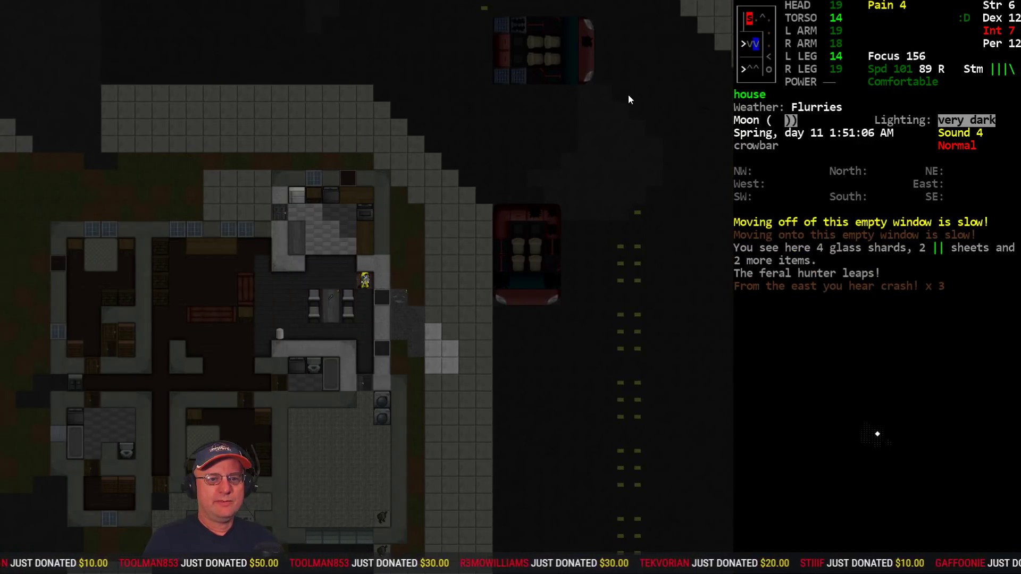
pyautogui.press('7')
pyautogui.press('7')
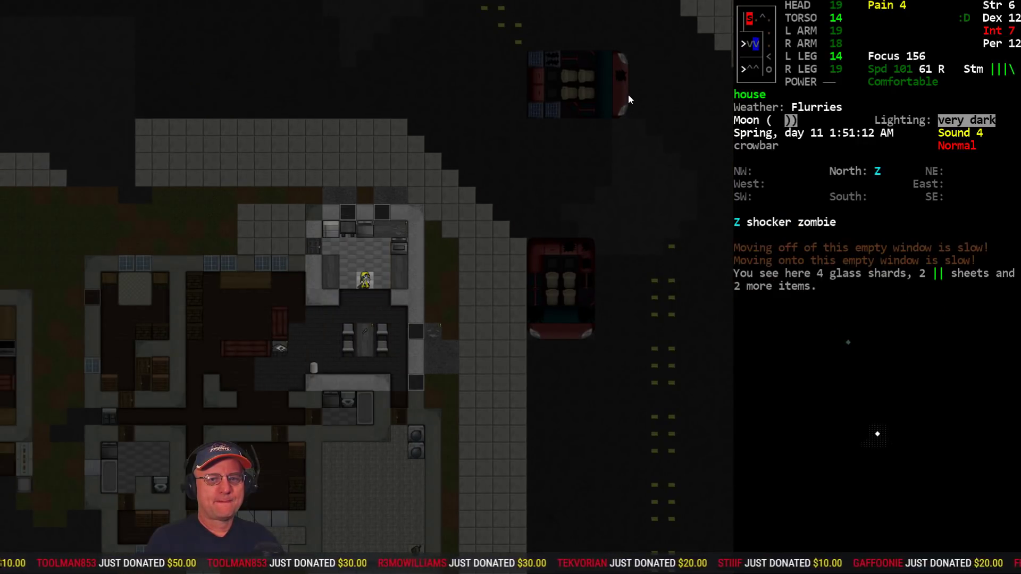
pyautogui.press('7')
pyautogui.press('7')
pyautogui.press('4')
pyautogui.press('4')
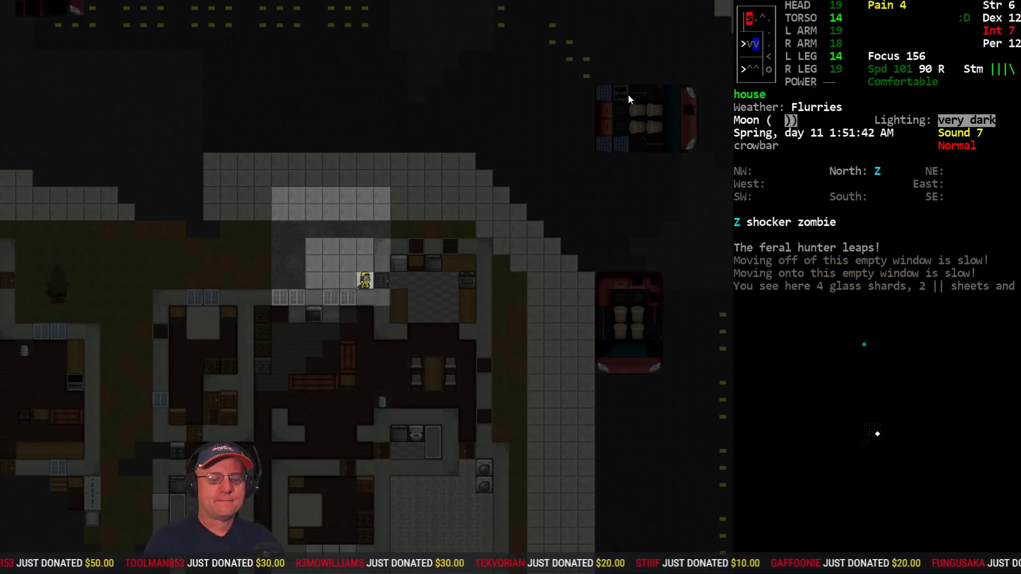
# Slow to walking, cross the house westward, and exit north onto the road
pyautogui.press('"')
pyautogui.press('4')
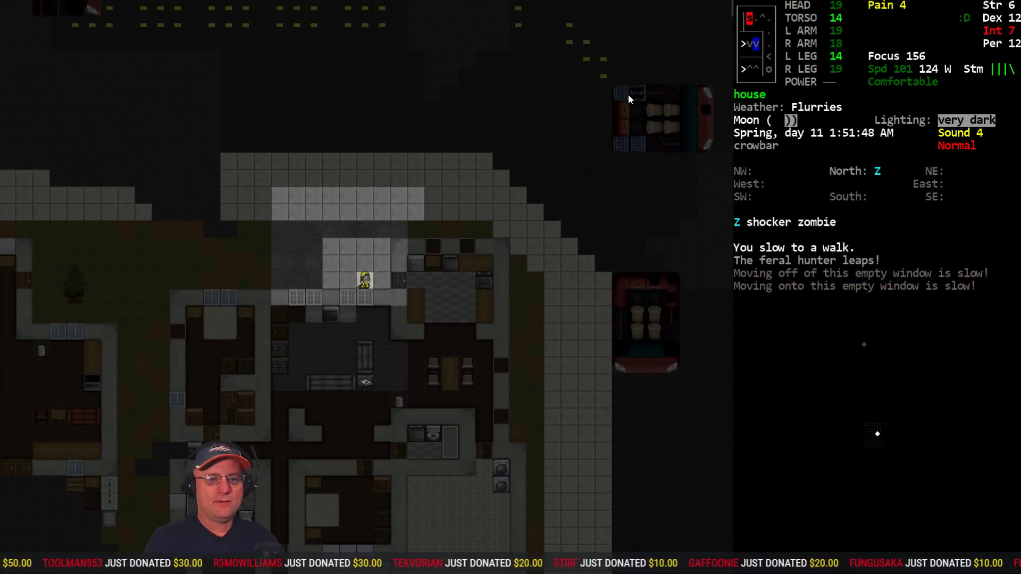
pyautogui.press('4')
pyautogui.press('4')
pyautogui.press('4')
pyautogui.press('4')
pyautogui.press('4')
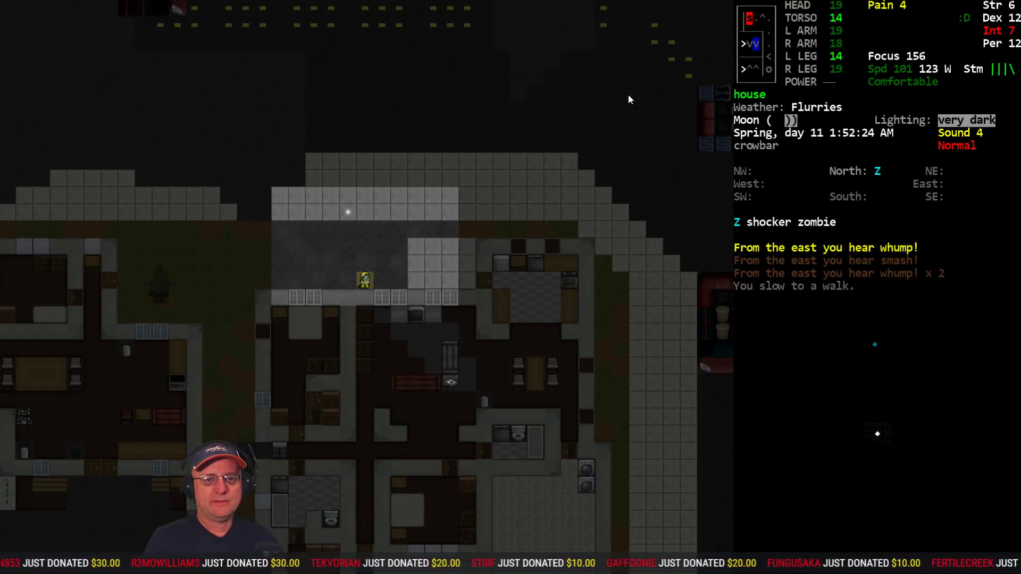
pyautogui.press('4')
pyautogui.press('4')
pyautogui.press('4')
pyautogui.press('8')
pyautogui.press('8')
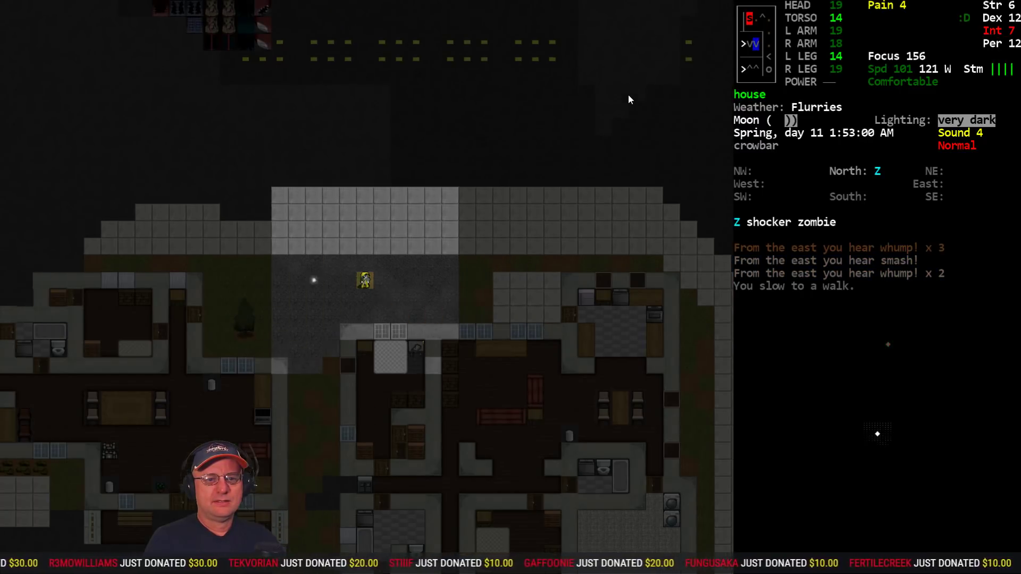
pyautogui.press('8')
pyautogui.press('8')
pyautogui.press('8')
pyautogui.press('8')
pyautogui.press('8')
pyautogui.press('8')
pyautogui.press('8')
pyautogui.press('8')
pyautogui.press('8')
# Cross the road north, check the overmap, then walk northwest and west along the street
pyautogui.press('8')
pyautogui.press('8')
pyautogui.press('8')
pyautogui.press('8')
pyautogui.press('8')
pyautogui.press('8')
pyautogui.press('8')
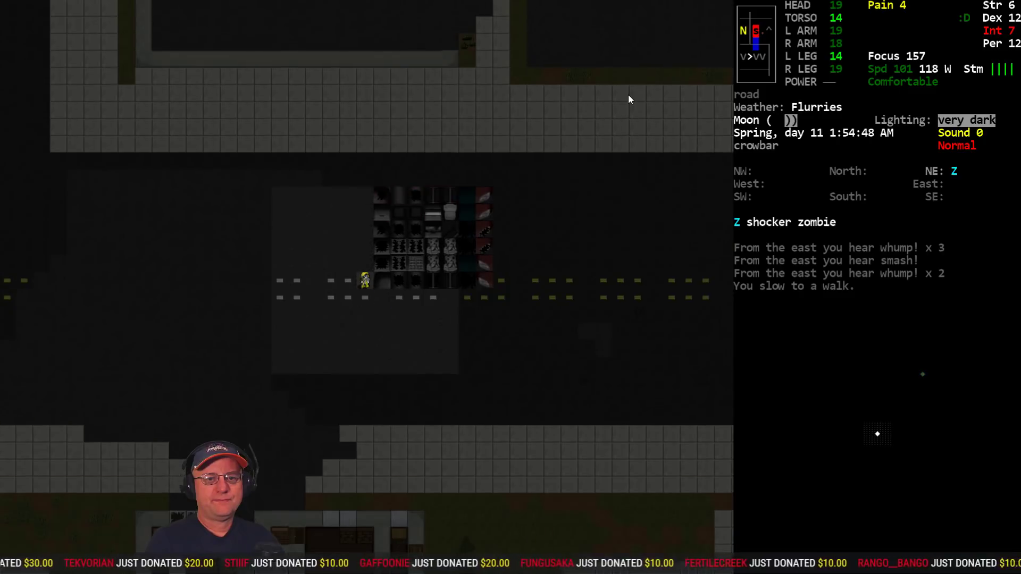
pyautogui.press('8')
pyautogui.press('8')
pyautogui.press('8')
pyautogui.press('8')
pyautogui.press('8')
pyautogui.press('8')
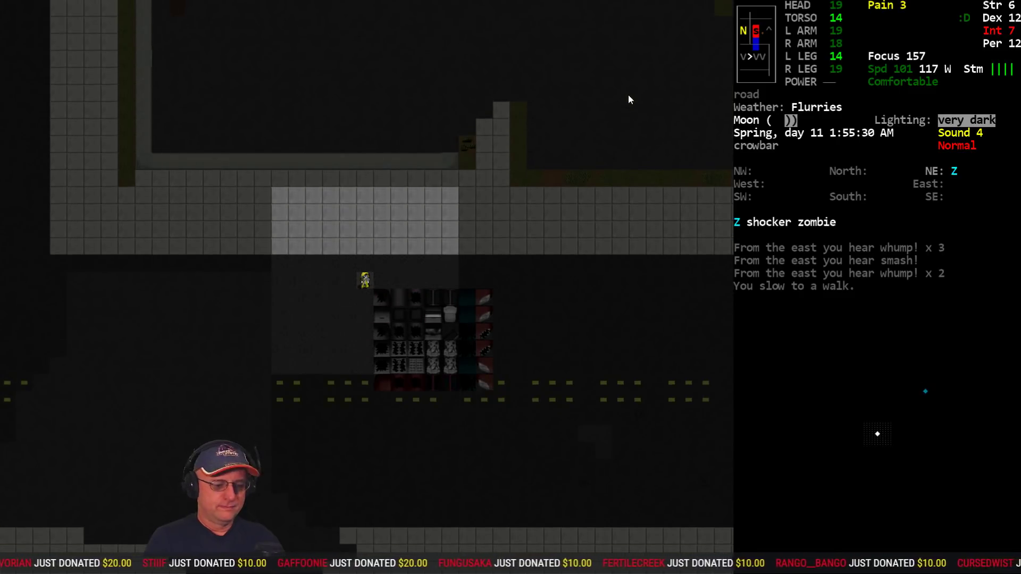
pyautogui.press('m')
pyautogui.press('Escape')
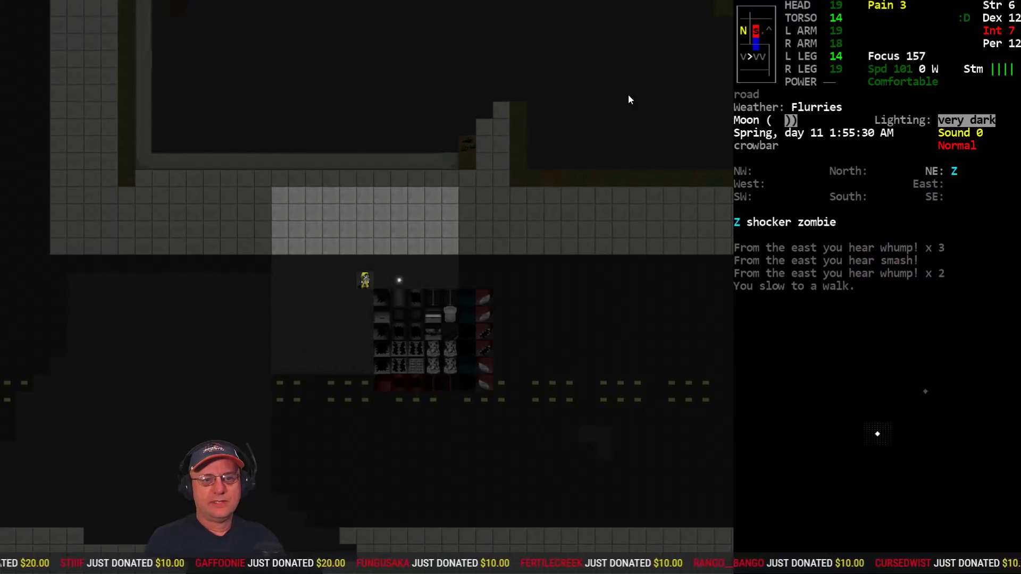
pyautogui.press('7')
pyautogui.press('7')
pyautogui.press('7')
pyautogui.press('7')
pyautogui.press('4')
pyautogui.press('4')
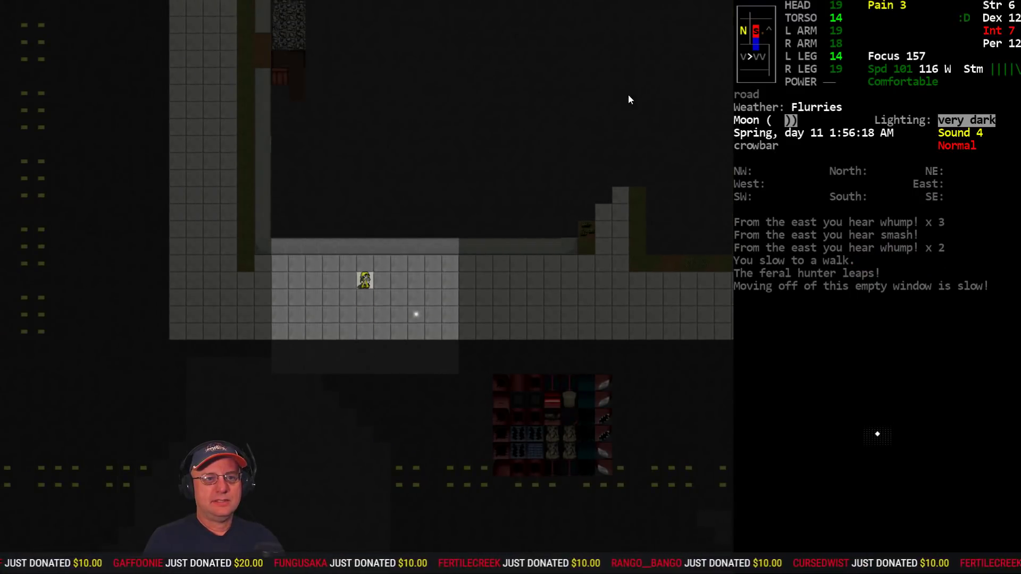
pyautogui.press('4')
pyautogui.press('4')
pyautogui.press('4')
pyautogui.press('4')
pyautogui.press('4')
pyautogui.press('4')
# Walk north up the street past the buildings, turning safe mode off
pyautogui.press('8')
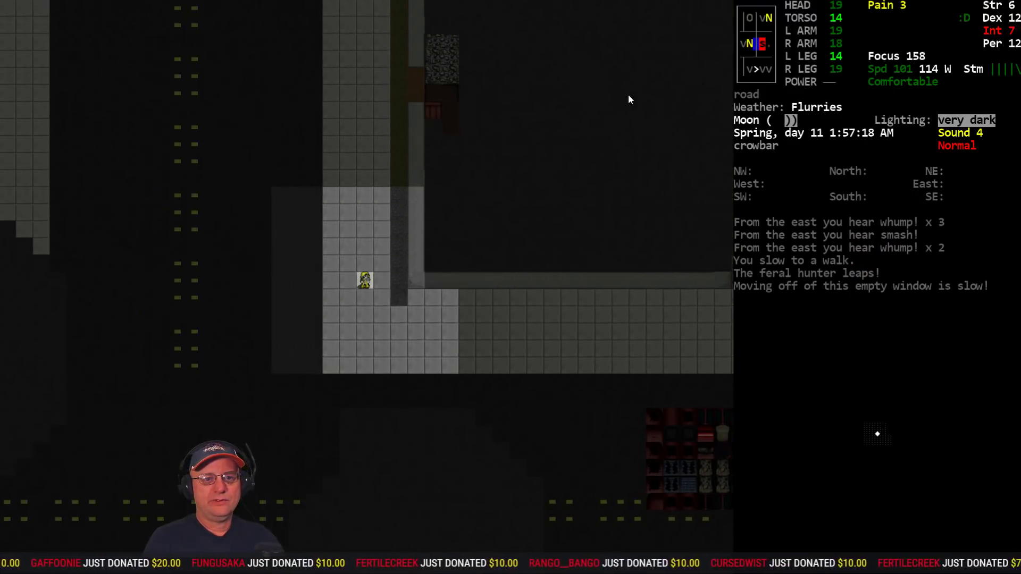
pyautogui.press('8')
pyautogui.press('8')
pyautogui.press('8')
pyautogui.press('8')
pyautogui.press('8')
pyautogui.press('8')
pyautogui.press('8')
pyautogui.press('!')
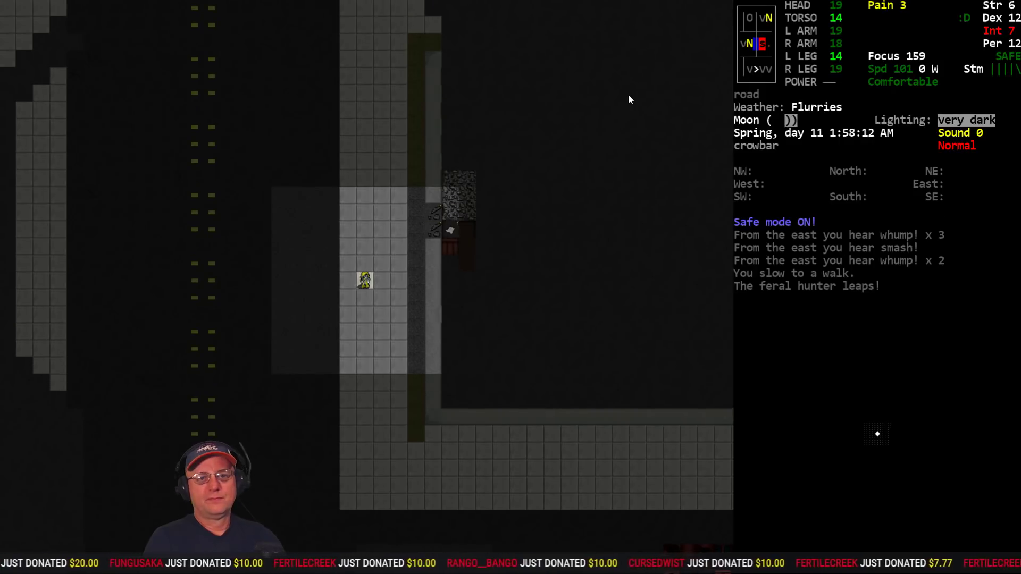
pyautogui.press('8')
pyautogui.press('8')
pyautogui.press('8')
pyautogui.press('8')
pyautogui.press('8')
pyautogui.press('8')
pyautogui.press('8')
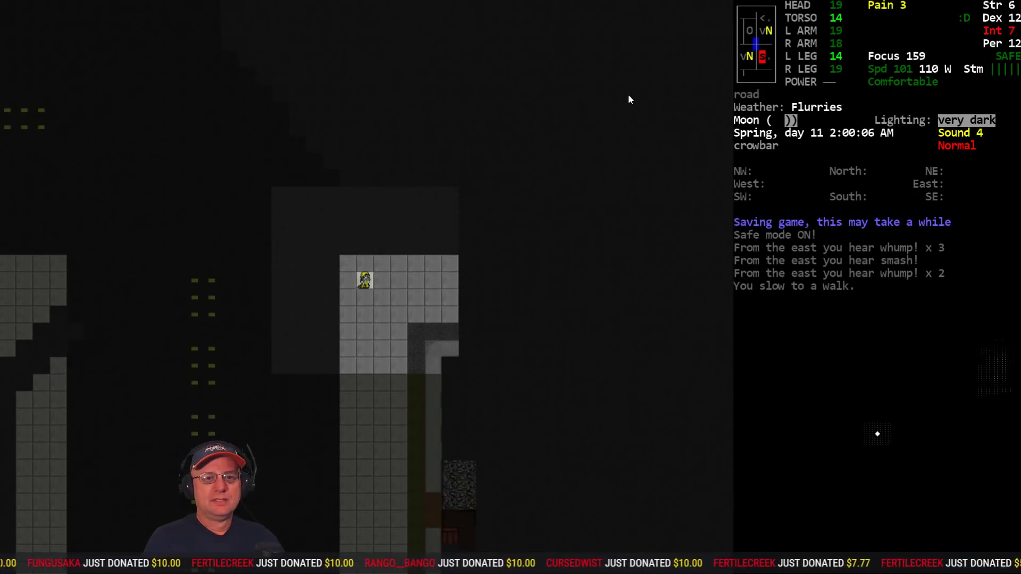
pyautogui.press('8')
pyautogui.press('8')
pyautogui.press('8')
pyautogui.press('8')
pyautogui.press('8')
pyautogui.press('8')
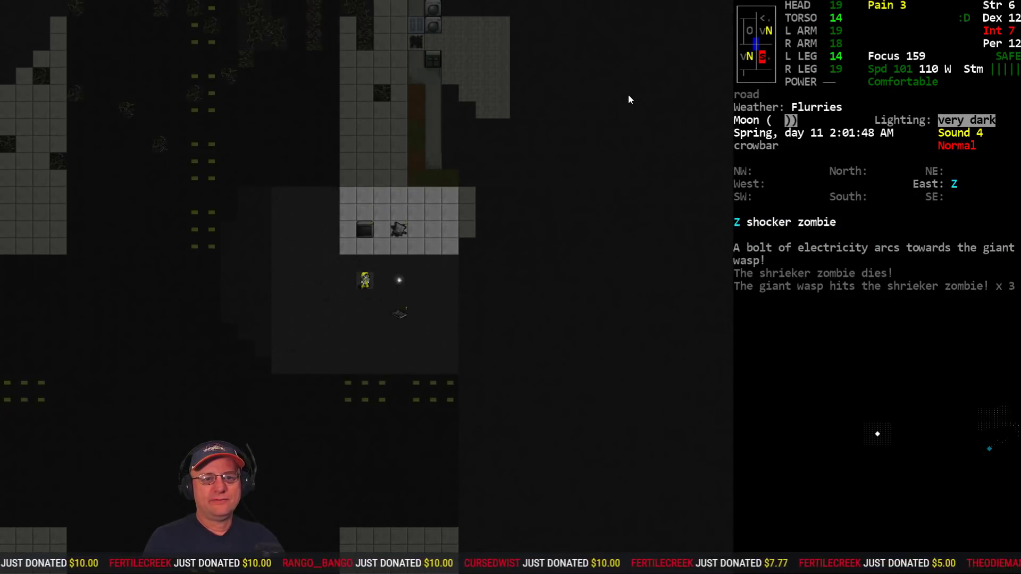
pyautogui.press('8')
pyautogui.press('8')
pyautogui.press('8')
pyautogui.press('8')
pyautogui.press('8')
pyautogui.press('!')
pyautogui.press('8')
pyautogui.press('8')
pyautogui.press('8')
pyautogui.press('8')
pyautogui.press('8')
pyautogui.press('8')
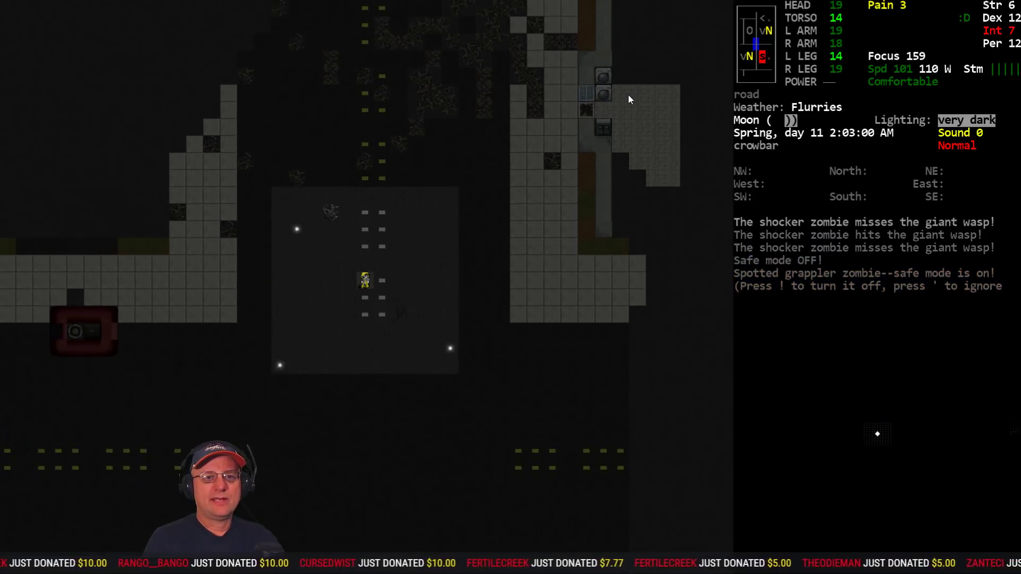
pyautogui.press('8')
pyautogui.press('8')
pyautogui.press('8')
pyautogui.press('8')
pyautogui.press('8')
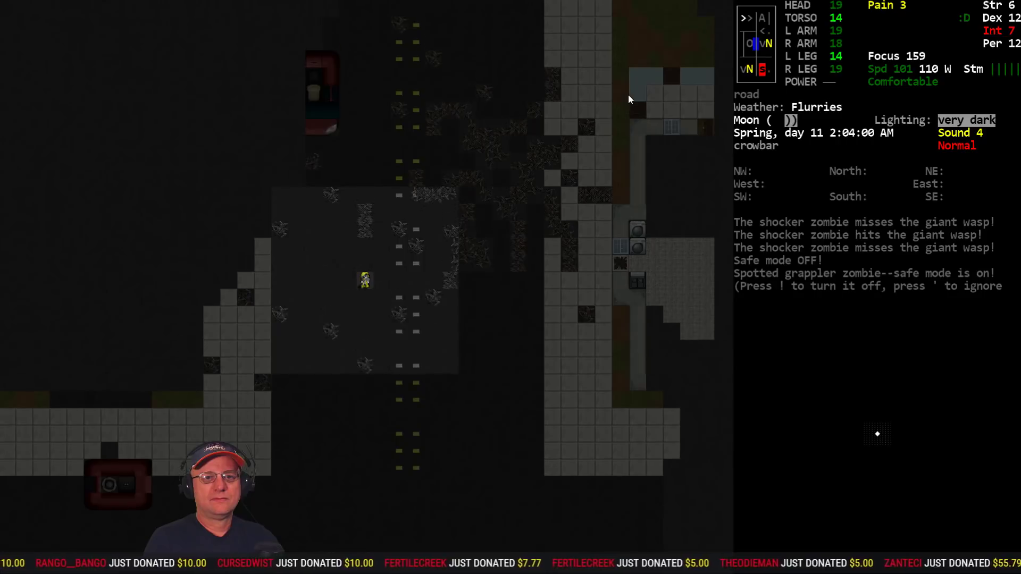
pyautogui.press('8')
pyautogui.press('8')
pyautogui.press('8')
pyautogui.press('8')
pyautogui.press('8')
pyautogui.press('8')
pyautogui.press('8')
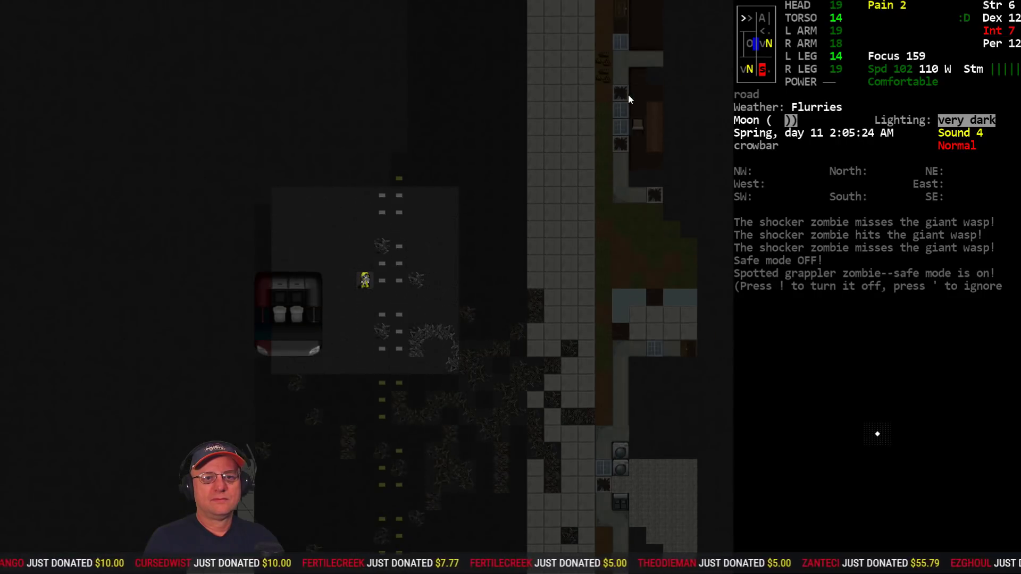
pyautogui.press('8')
pyautogui.press('8')
pyautogui.press('8')
pyautogui.press('8')
# Walk east toward the buildings, toggling safe mode, then north along the sidewalk
pyautogui.press('6')
pyautogui.press('6')
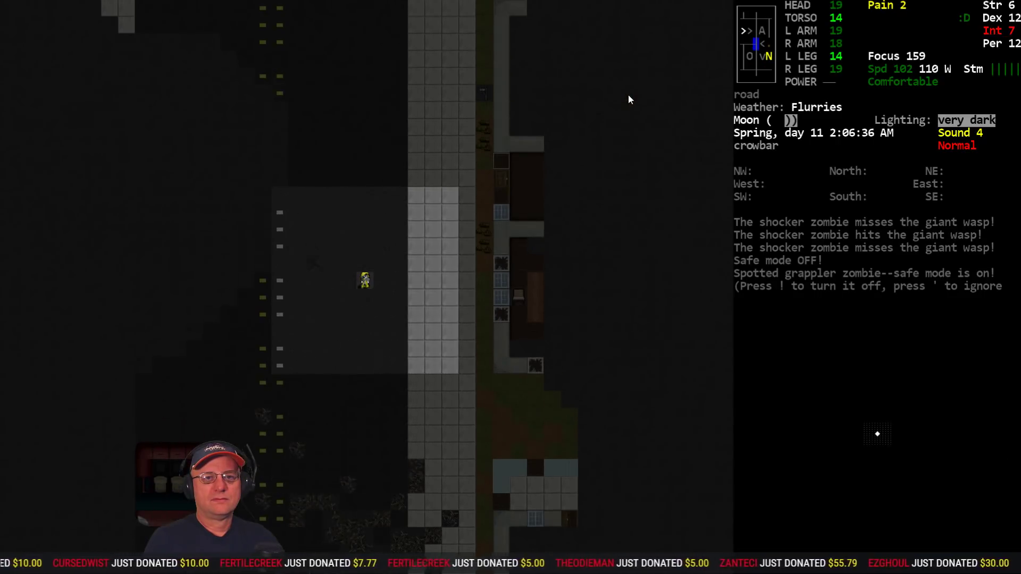
pyautogui.press('6')
pyautogui.press('6')
pyautogui.press('6')
pyautogui.press('!')
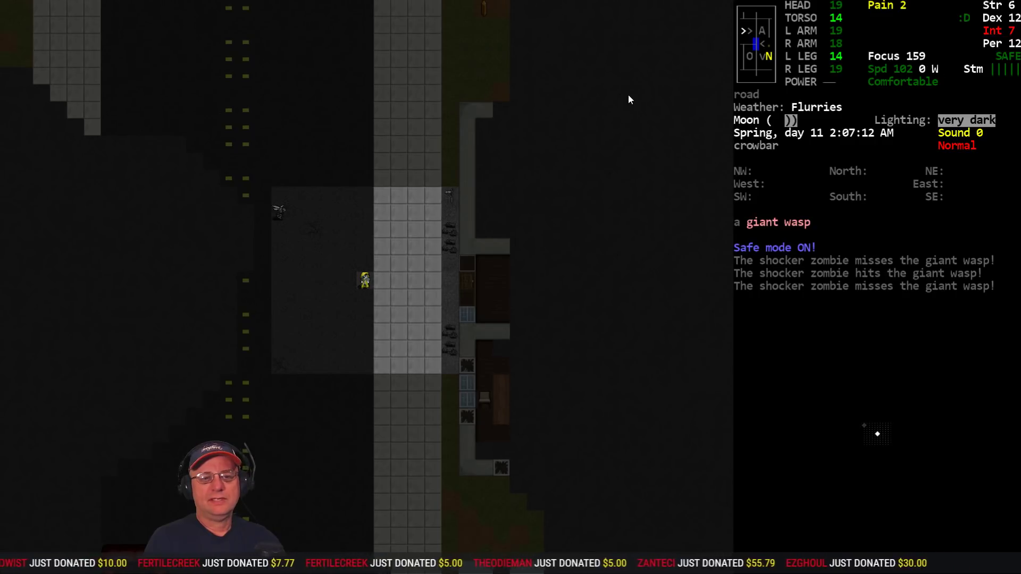
pyautogui.press('6')
pyautogui.press('!')
pyautogui.press('6')
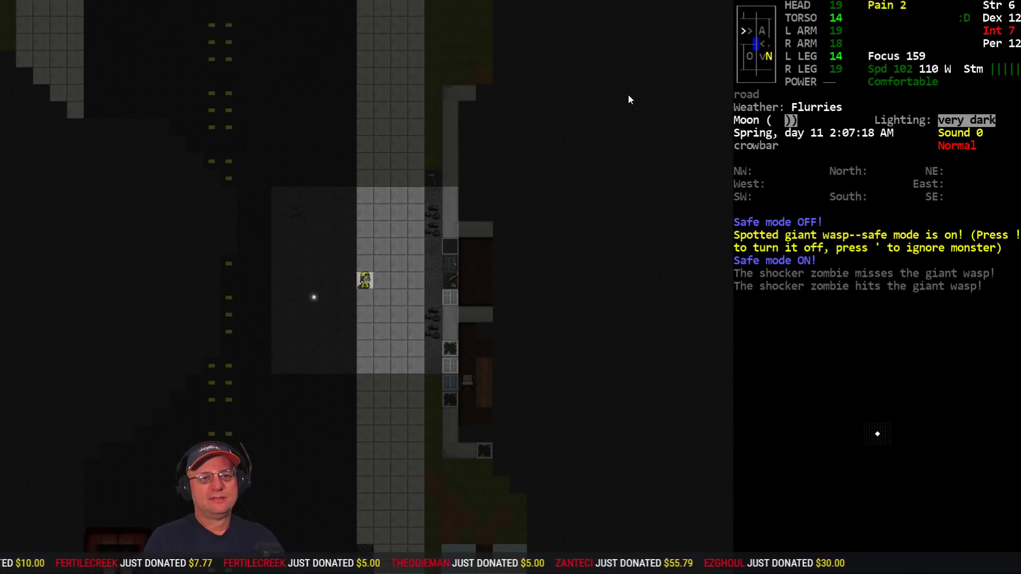
pyautogui.press('6')
pyautogui.press('6')
pyautogui.press('8')
pyautogui.press('8')
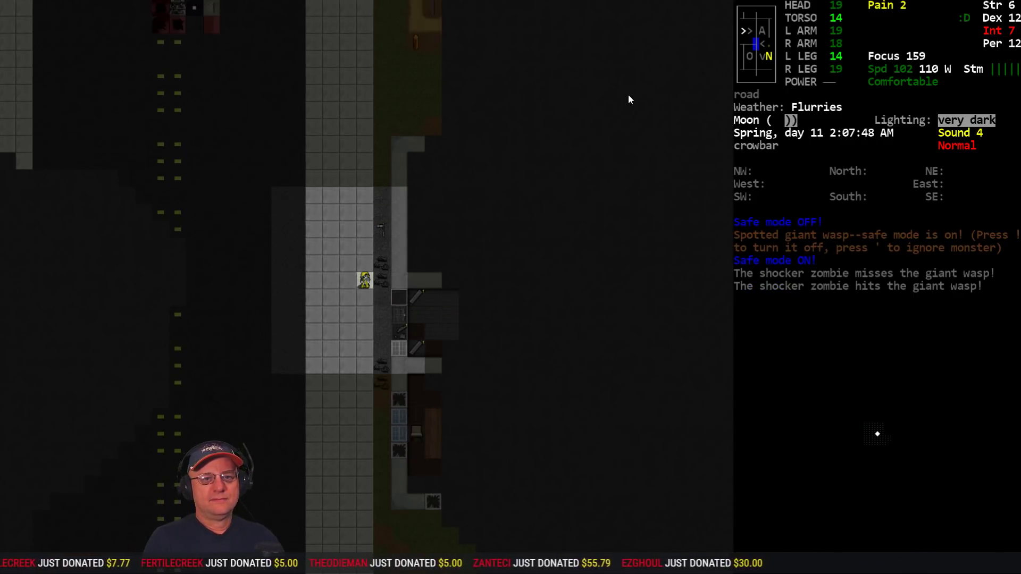
pyautogui.press('8')
pyautogui.press('8')
pyautogui.press('8')
pyautogui.press('8')
pyautogui.press('8')
pyautogui.press('8')
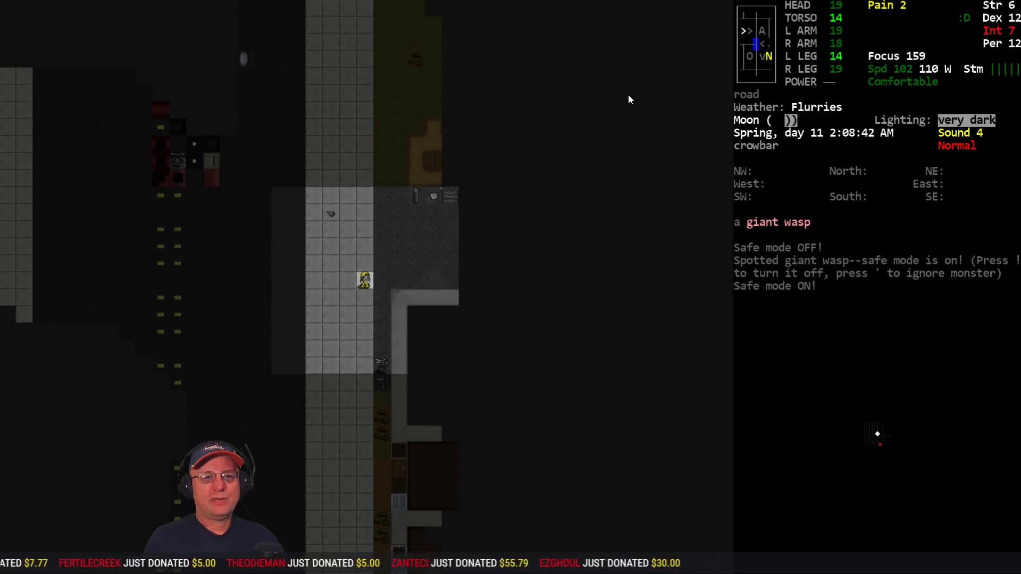
pyautogui.press('8')
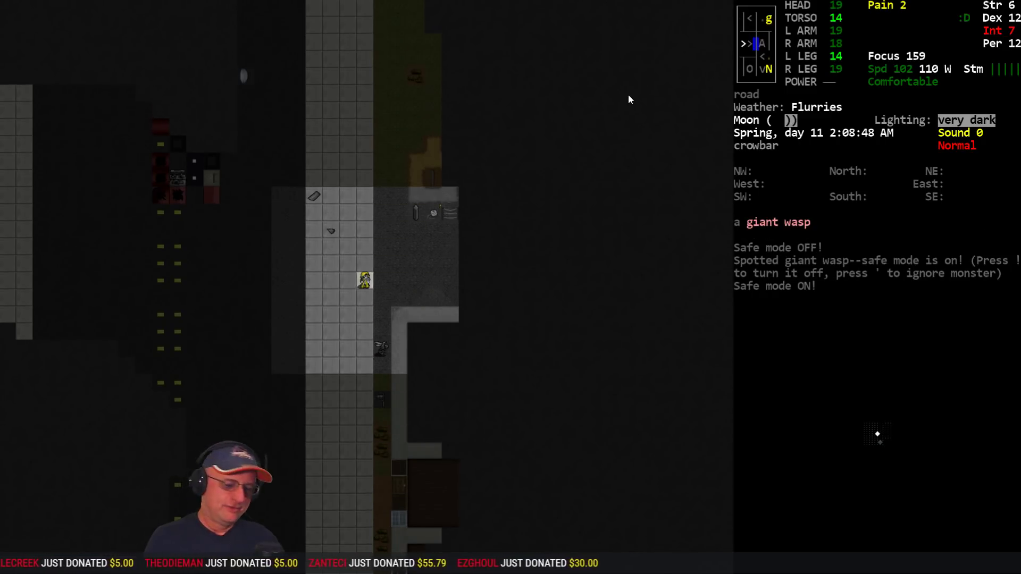
# Start running, locate the nearby house on the overmap, then walk three tiles west
pyautogui.press('"')
pyautogui.press('m')
pyautogui.press('4')
pyautogui.press('4')
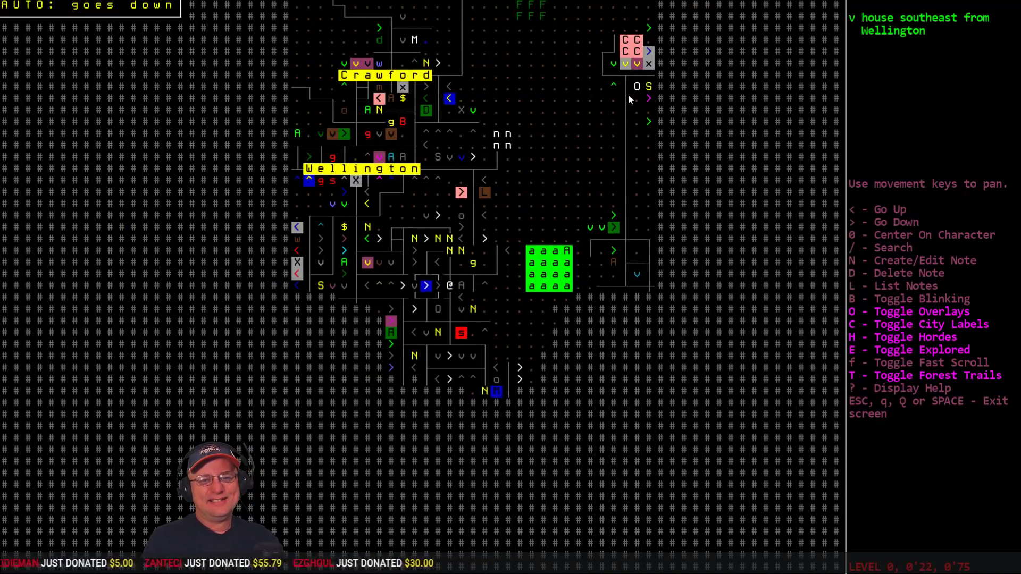
pyautogui.press('Escape')
pyautogui.press('4')
pyautogui.press('4')
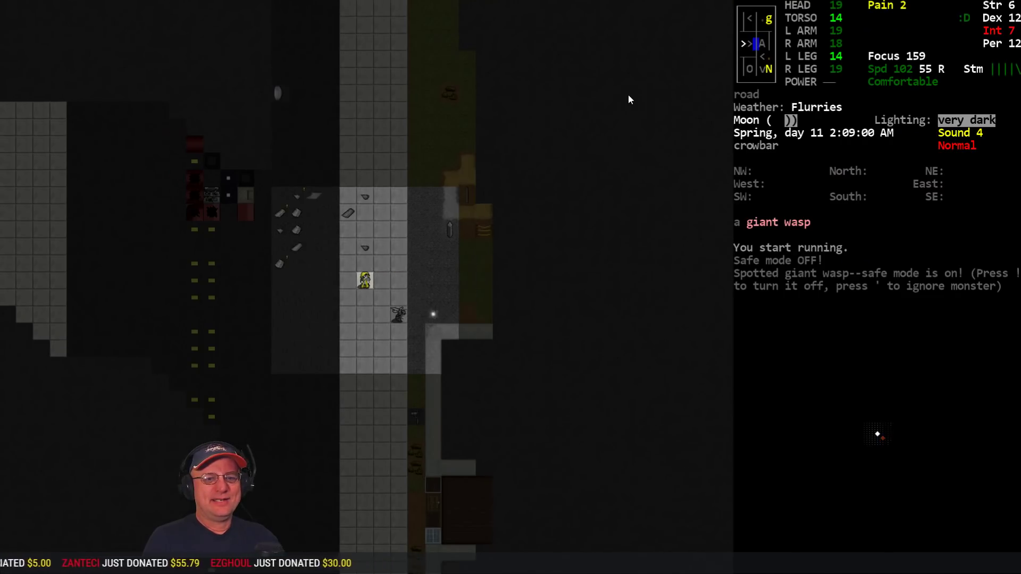
pyautogui.press('4')
pyautogui.press('4')
pyautogui.press('4')
pyautogui.press('4')
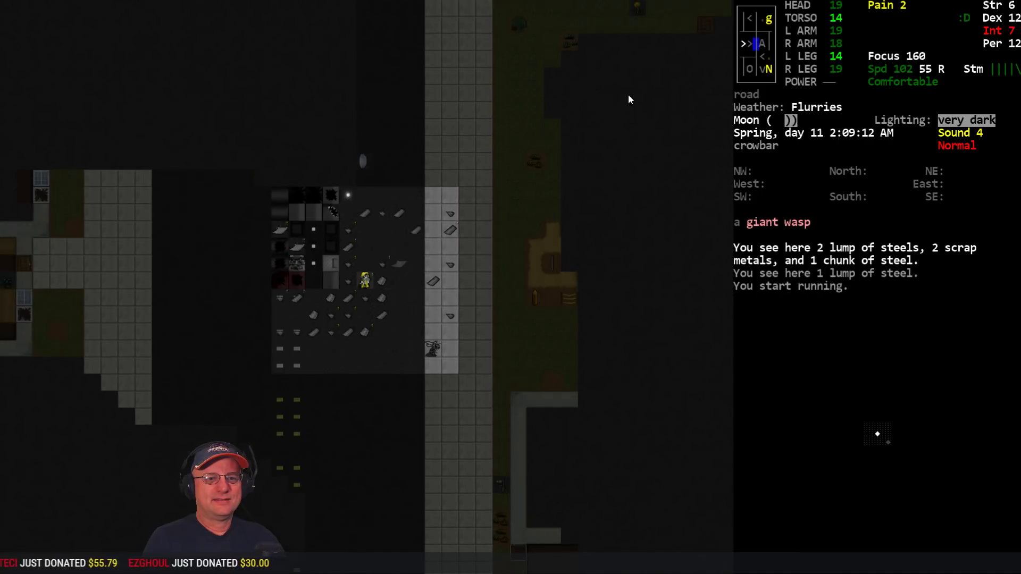
pyautogui.press('4')
# Cross the wrecked vehicle's scrap northward, run with safe mode off, and enter the house
pyautogui.press('8')
pyautogui.press('8')
pyautogui.press('8')
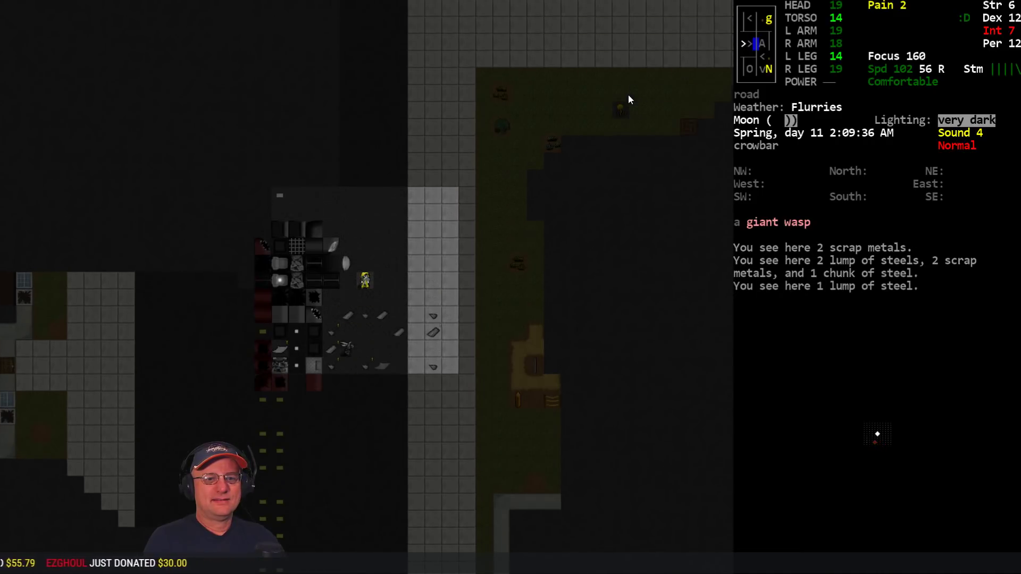
pyautogui.press('8')
pyautogui.press('"')
pyautogui.press('!')
pyautogui.press('8')
pyautogui.press('8')
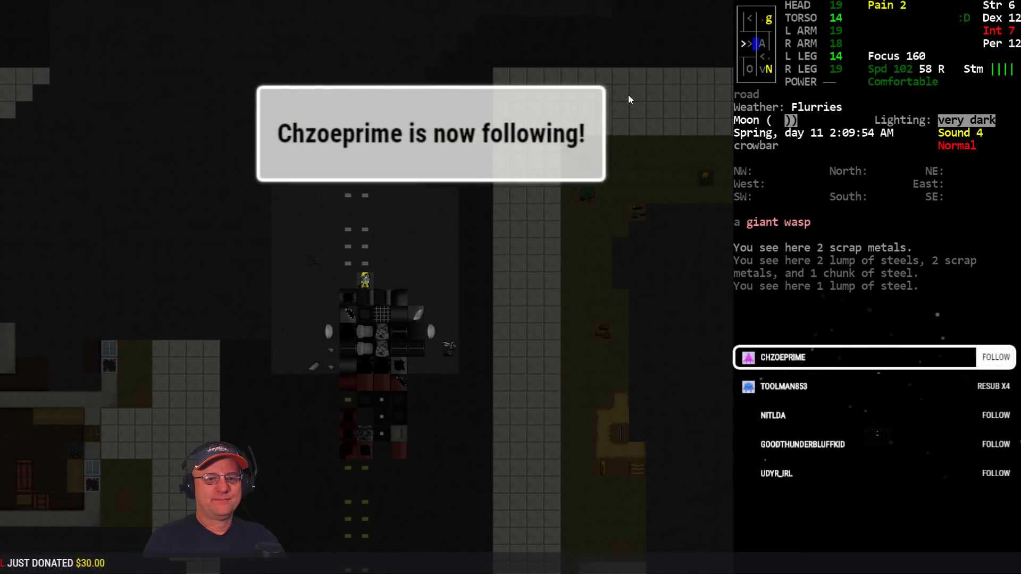
pyautogui.press('8')
pyautogui.press('8')
pyautogui.press('8')
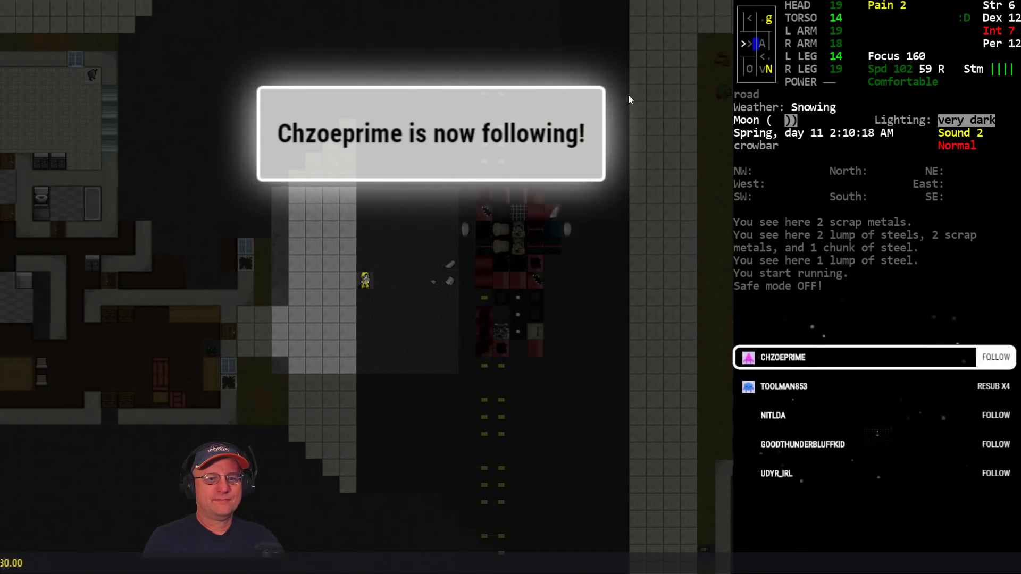
pyautogui.press('8')
pyautogui.press('4')
# Enter the house and move west, then north through the rooms
pyautogui.press('4')
pyautogui.press('4')
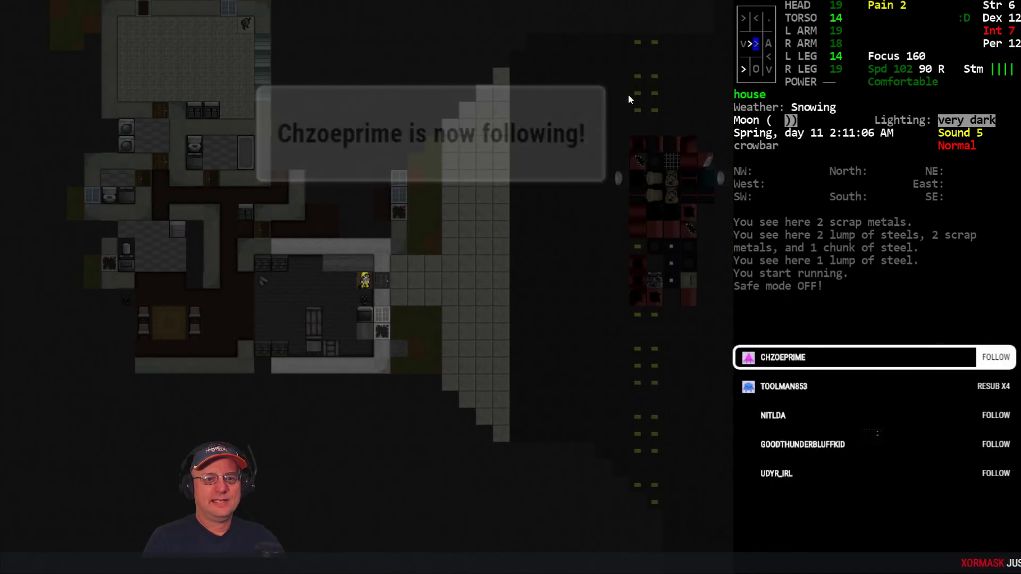
pyautogui.press('4')
pyautogui.press('4')
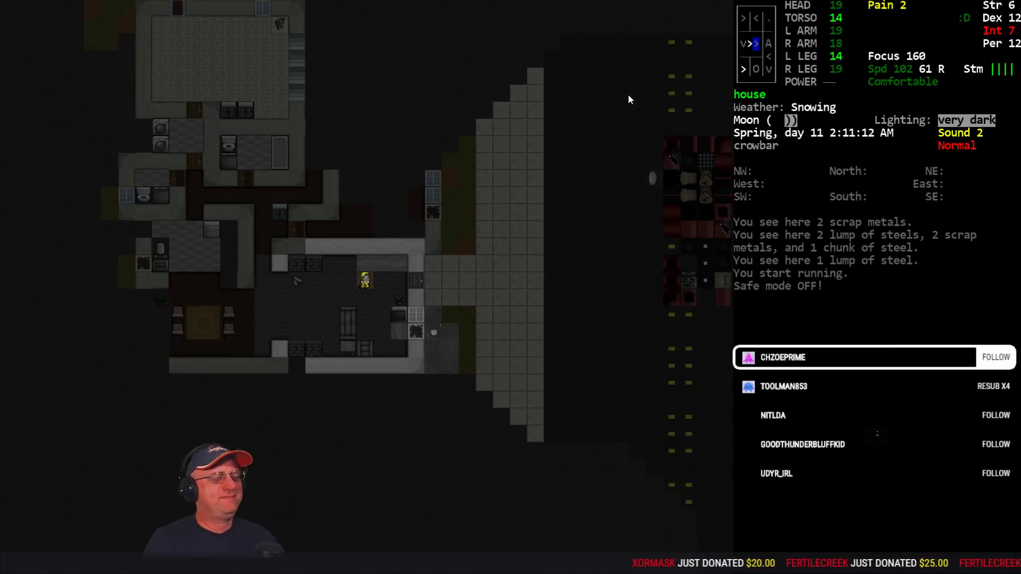
pyautogui.press('Left')
pyautogui.press('Left')
pyautogui.press('Left')
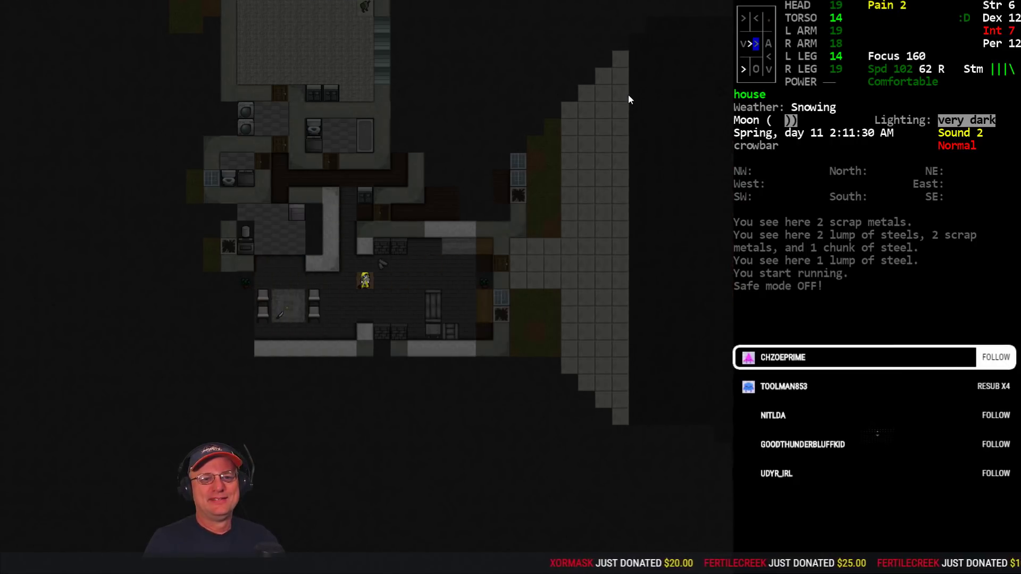
pyautogui.press('Left')
pyautogui.press('Up')
pyautogui.press('Up')
pyautogui.press('Up')
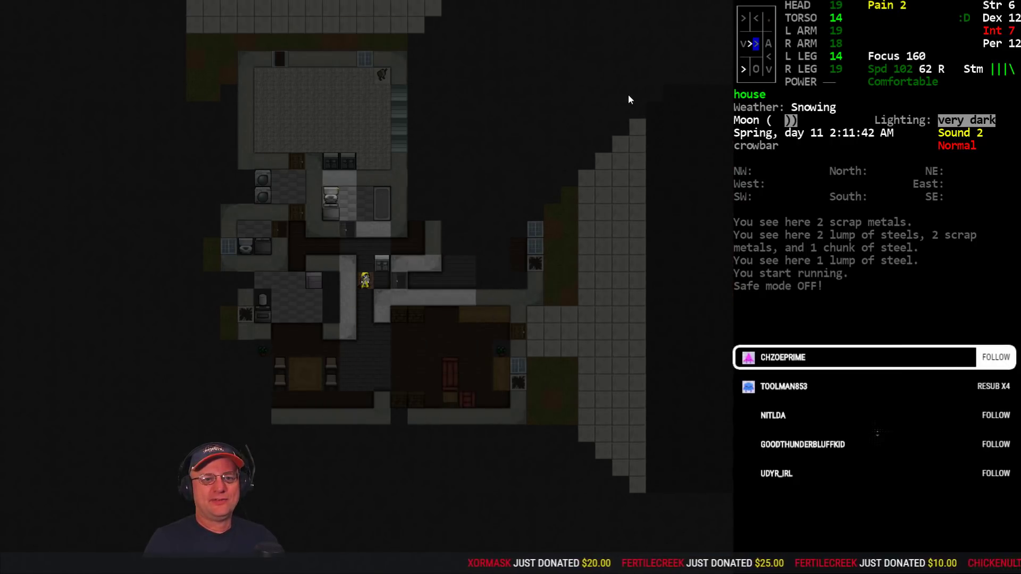
pyautogui.press('Left')
pyautogui.press('Left')
pyautogui.press('Up')
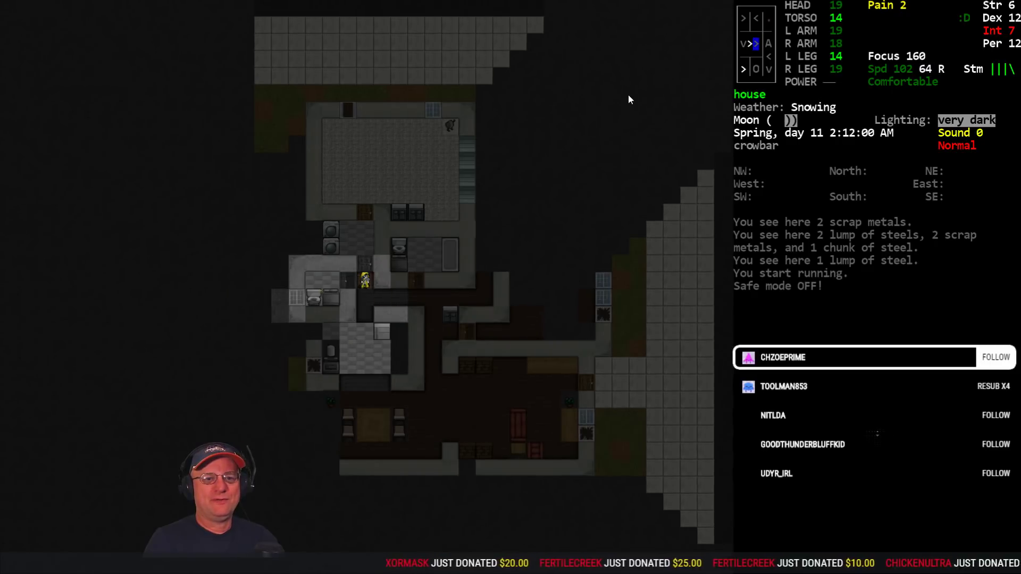
pyautogui.press('Up')
pyautogui.press('Up')
# Cancel the door-closing prompt, switch to walking, and wait two turns
pyautogui.press('c')
pyautogui.press('Down')
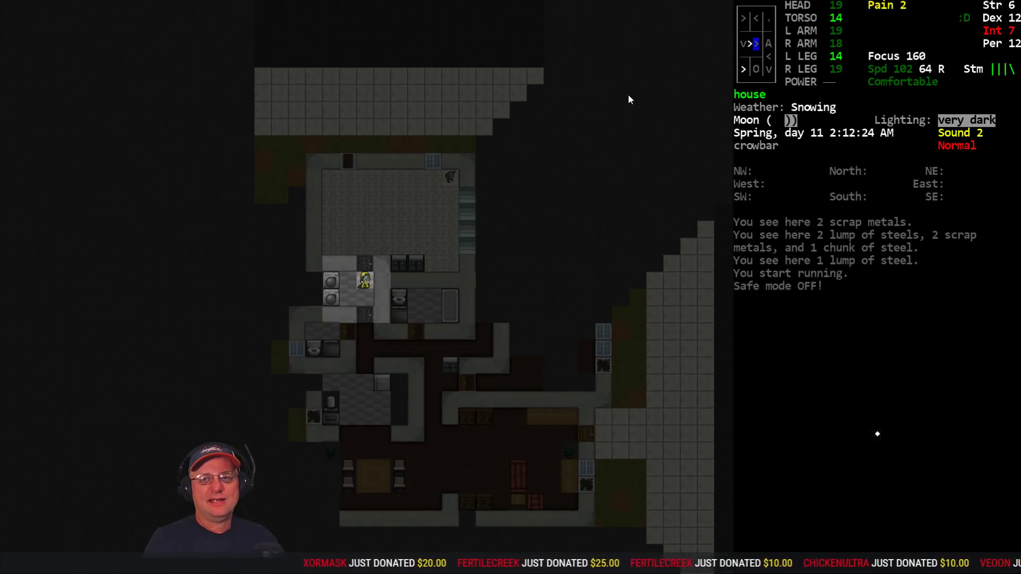
pyautogui.press('"')
pyautogui.press('5')
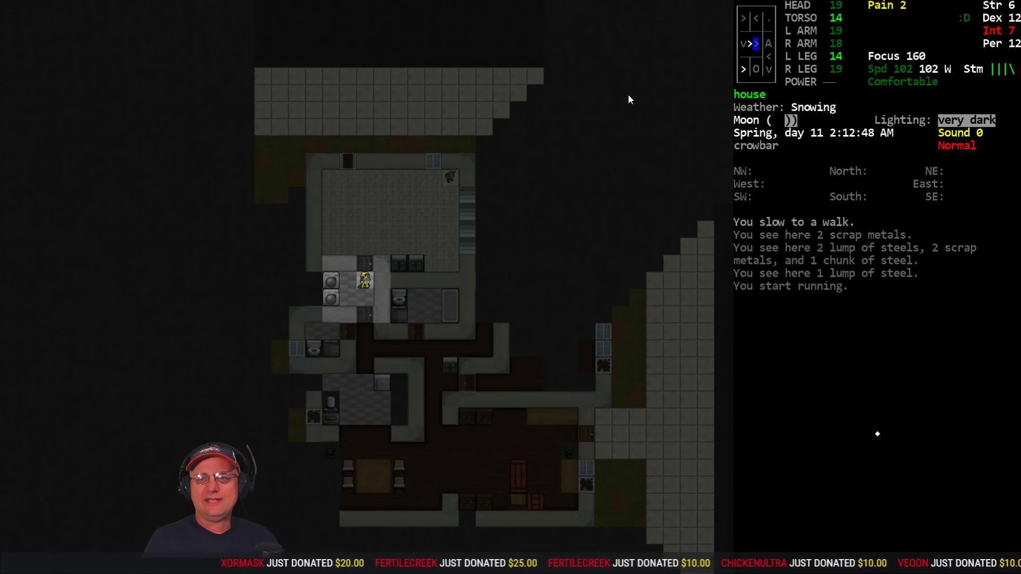
pyautogui.press('5')
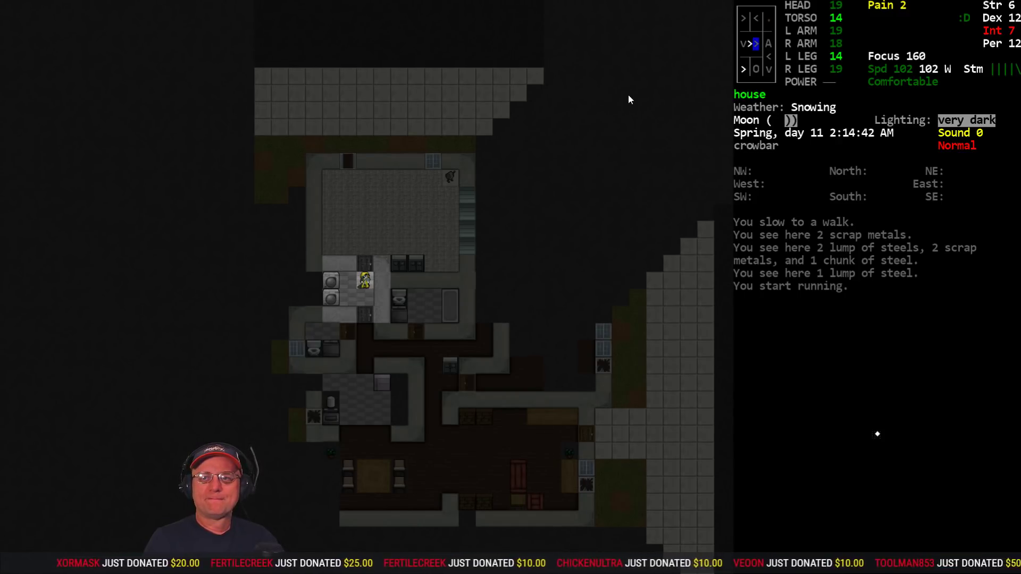
# Walk north through the house and climb out the open window
pyautogui.press('Up')
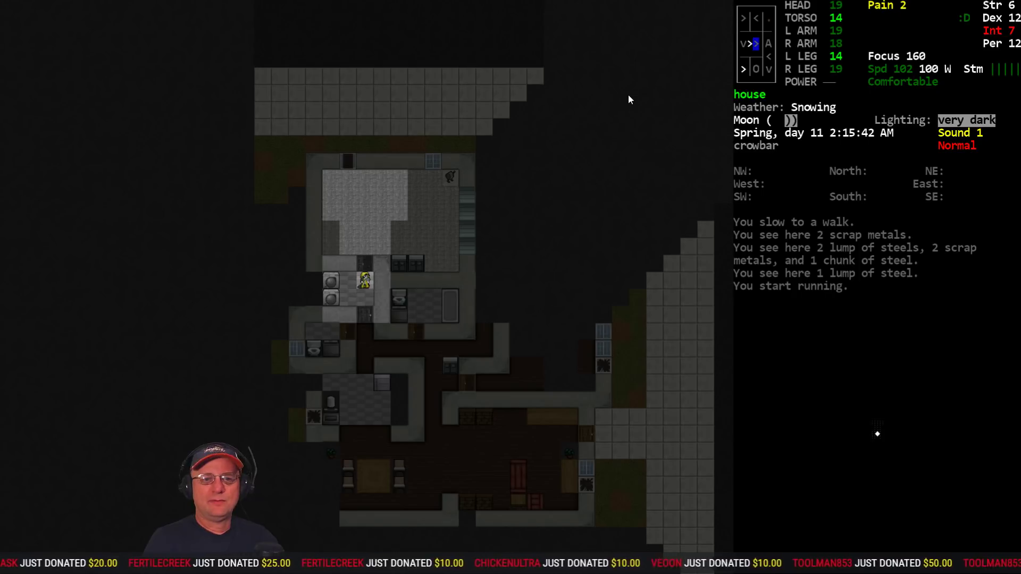
pyautogui.press('Up')
pyautogui.press('Up')
pyautogui.press('Up')
pyautogui.press('Up')
pyautogui.press('Up')
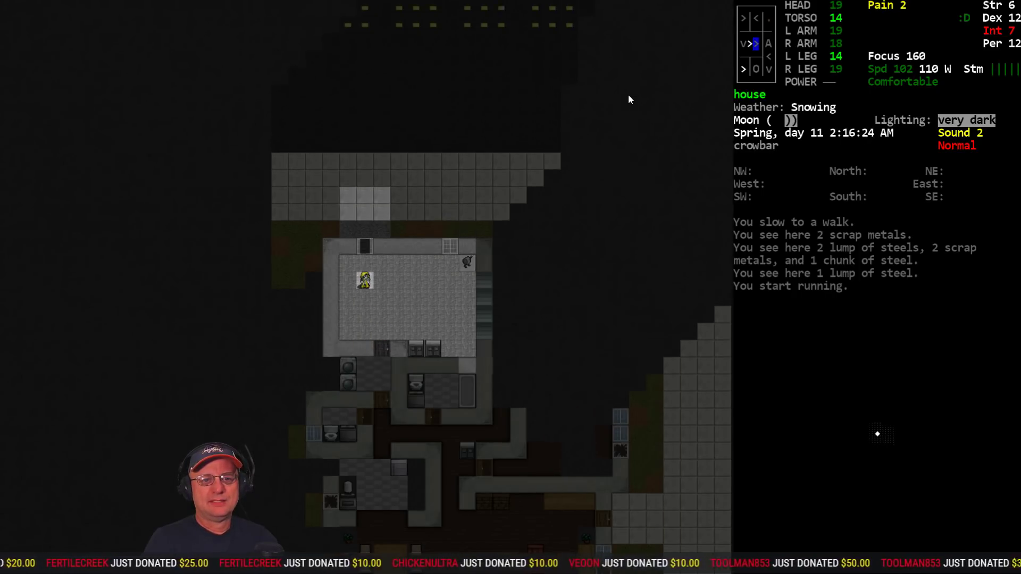
pyautogui.press('Home')
pyautogui.press('Up')
pyautogui.press('Up')
pyautogui.press('Up')
pyautogui.press('Up')
pyautogui.press('Up')
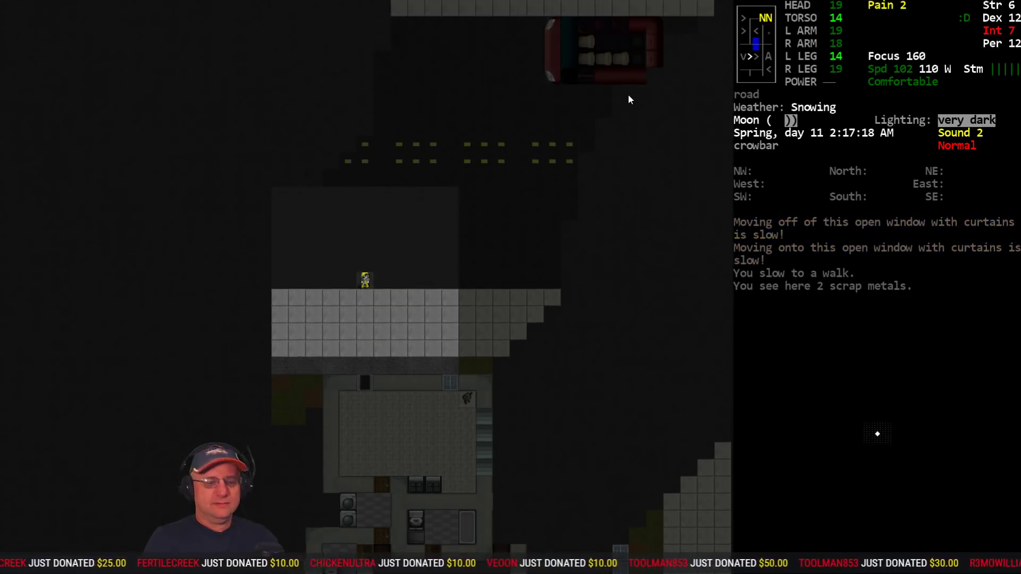
# Check the overworld map, then walk four tiles north up the road, toggling safe mode
pyautogui.press('m')
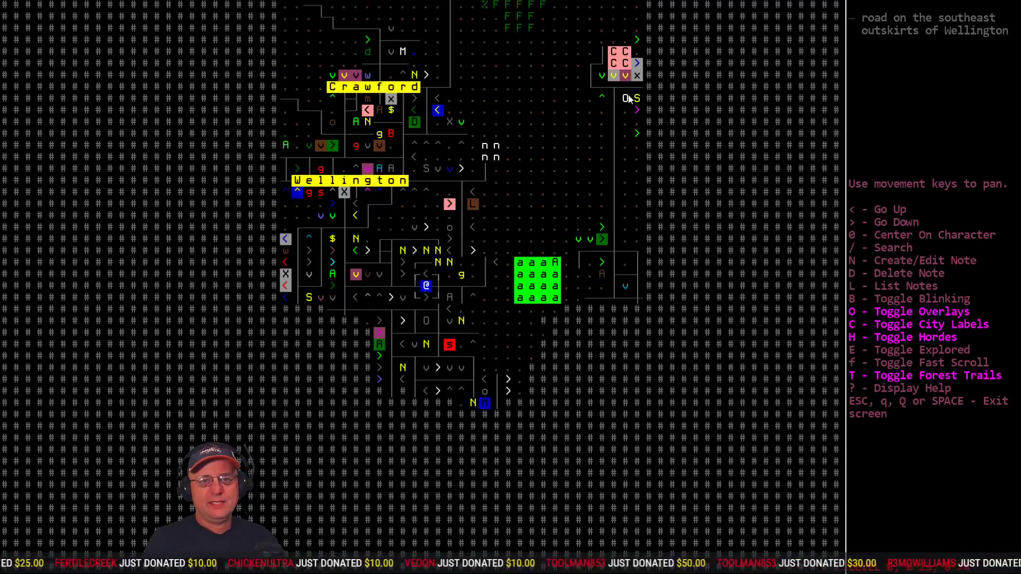
pyautogui.press('Escape')
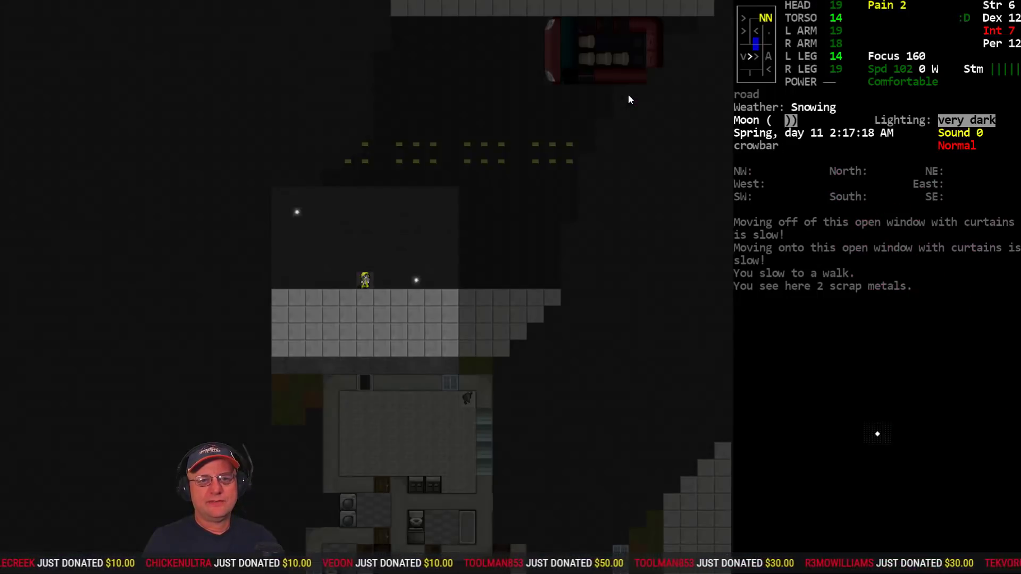
pyautogui.press('Up')
pyautogui.press('Up')
pyautogui.press('Up')
pyautogui.press('Up')
pyautogui.press('Up')
pyautogui.press('Up')
pyautogui.press('Up')
pyautogui.press('Up')
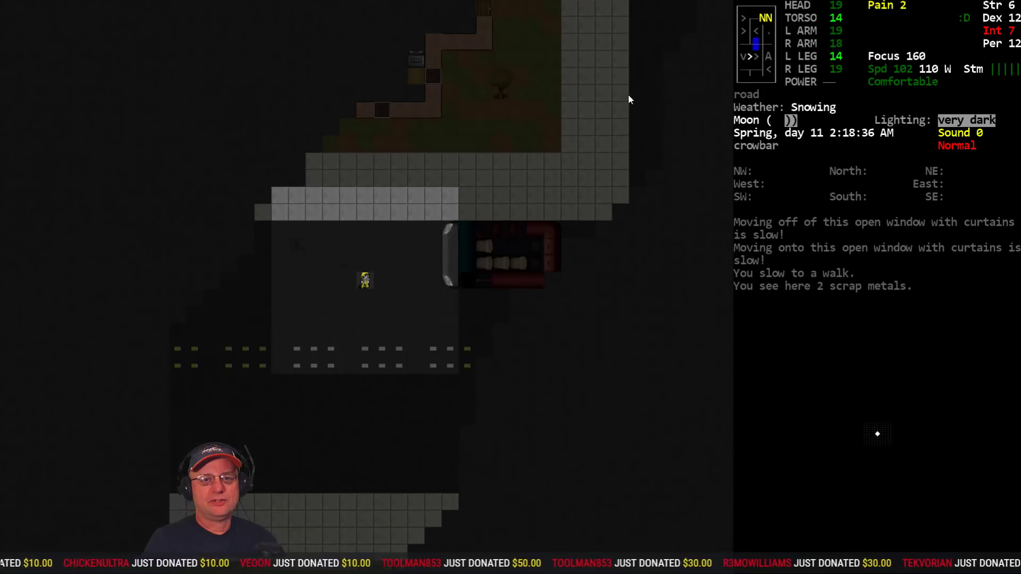
pyautogui.press('Up')
pyautogui.press('Up')
pyautogui.press('Up')
pyautogui.press('Up')
pyautogui.press('!')
pyautogui.press('Up')
pyautogui.press('Up')
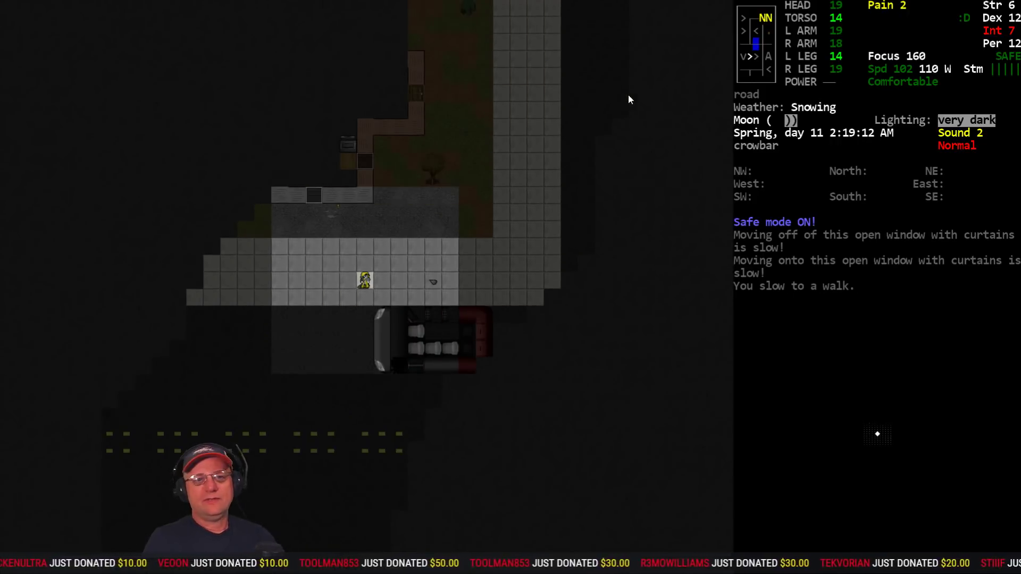
pyautogui.press('Left')
pyautogui.press('Left')
pyautogui.press('Left')
pyautogui.press('Left')
pyautogui.press('Up')
pyautogui.press('Up')
# With safe mode off, slip east past the fat zombie, then northeast and west
pyautogui.press('Right')
pyautogui.press('Right')
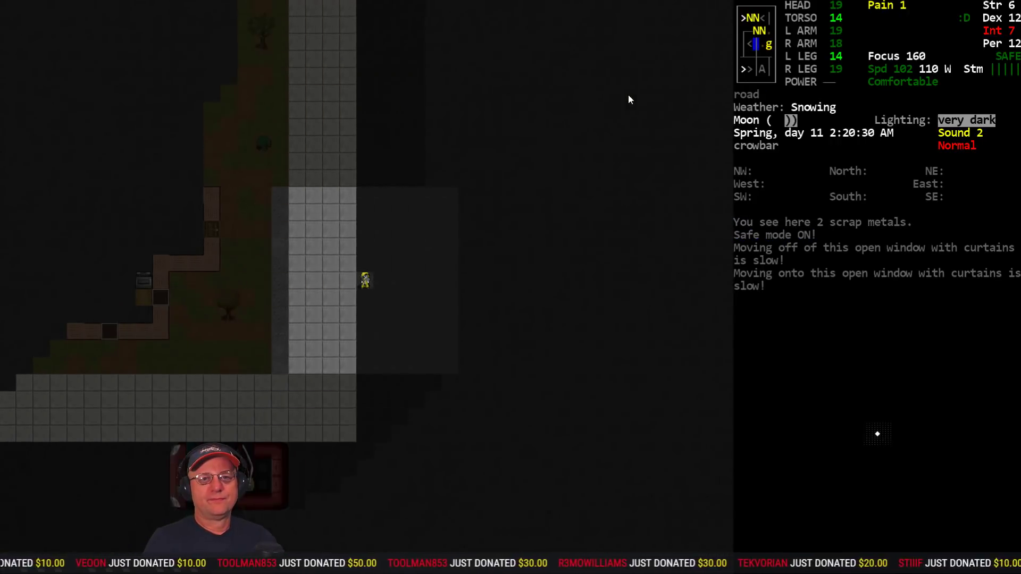
pyautogui.press('Right')
pyautogui.press('Right')
pyautogui.press('Right')
pyautogui.press('Right')
pyautogui.press('Right')
pyautogui.press('Right')
pyautogui.press('Right')
pyautogui.press('!')
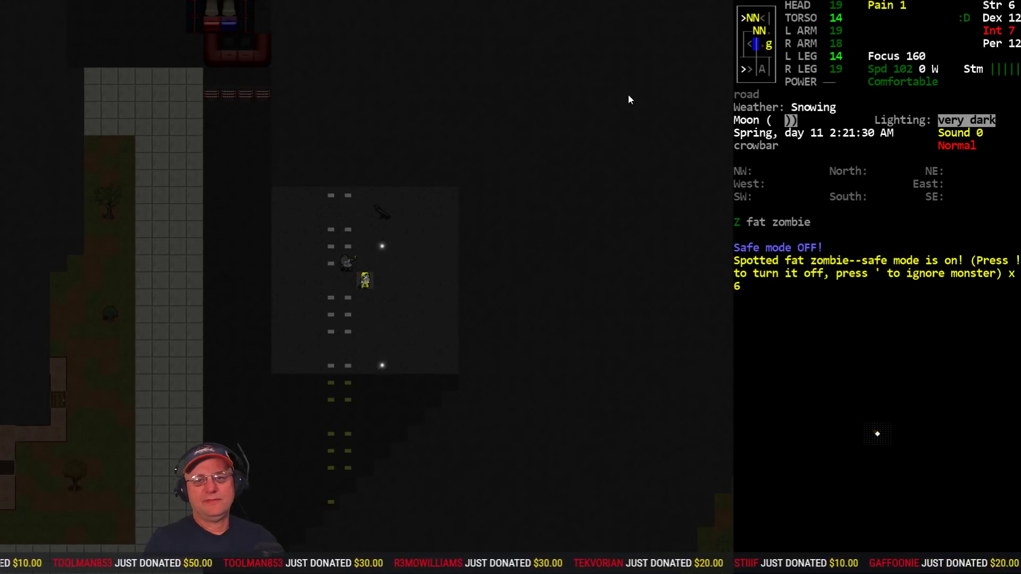
pyautogui.press('Right')
pyautogui.press('Right')
pyautogui.press('Right')
pyautogui.press('KP_9')
pyautogui.press('KP_9')
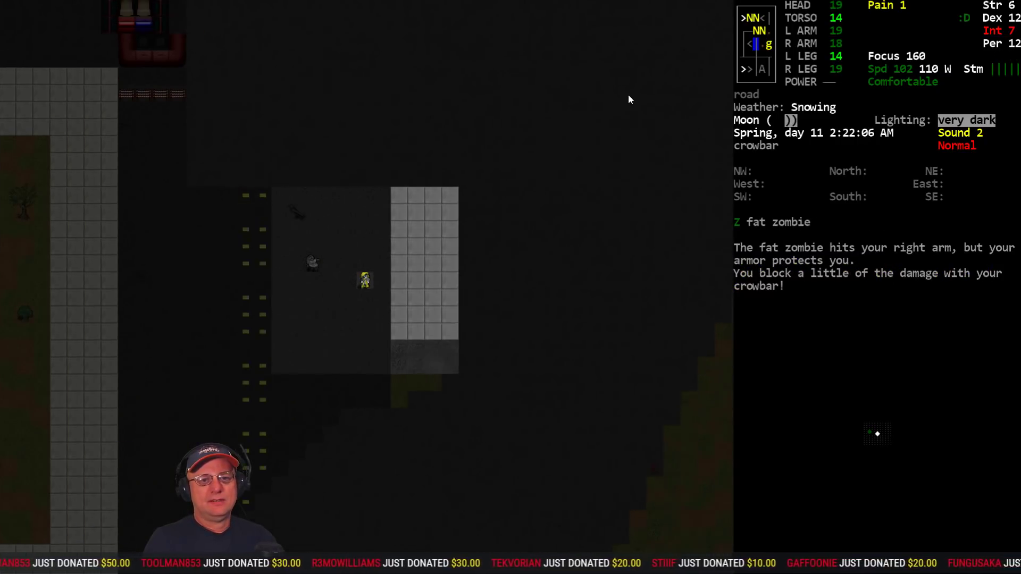
pyautogui.press('KP_9')
pyautogui.press('KP_9')
pyautogui.press('KP_8')
pyautogui.press('KP_8')
pyautogui.press('KP_8')
pyautogui.press('KP_8')
pyautogui.press('Left')
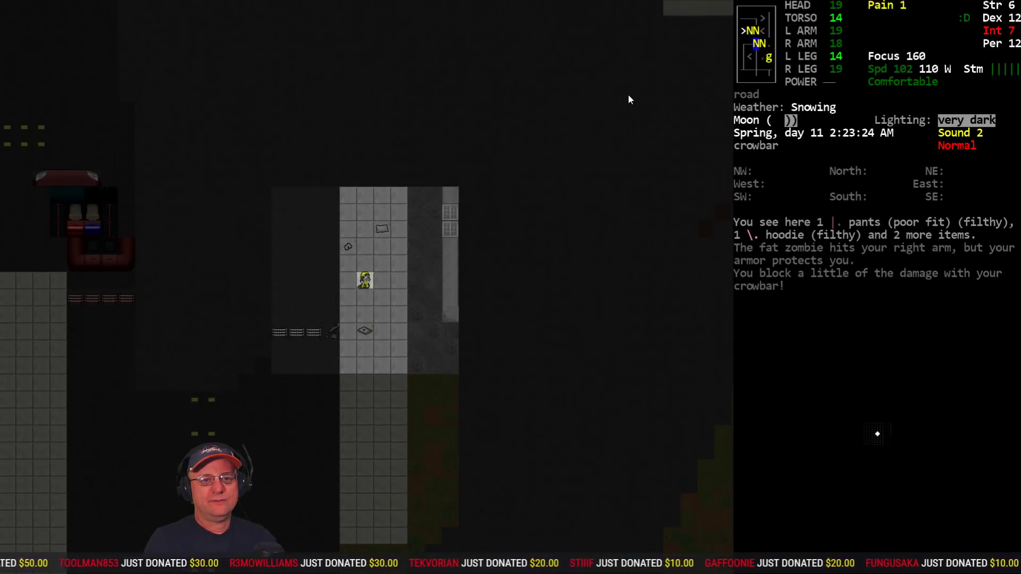
pyautogui.press('Left')
pyautogui.press('Left')
pyautogui.press('Left')
pyautogui.press('Left')
pyautogui.press('Left')
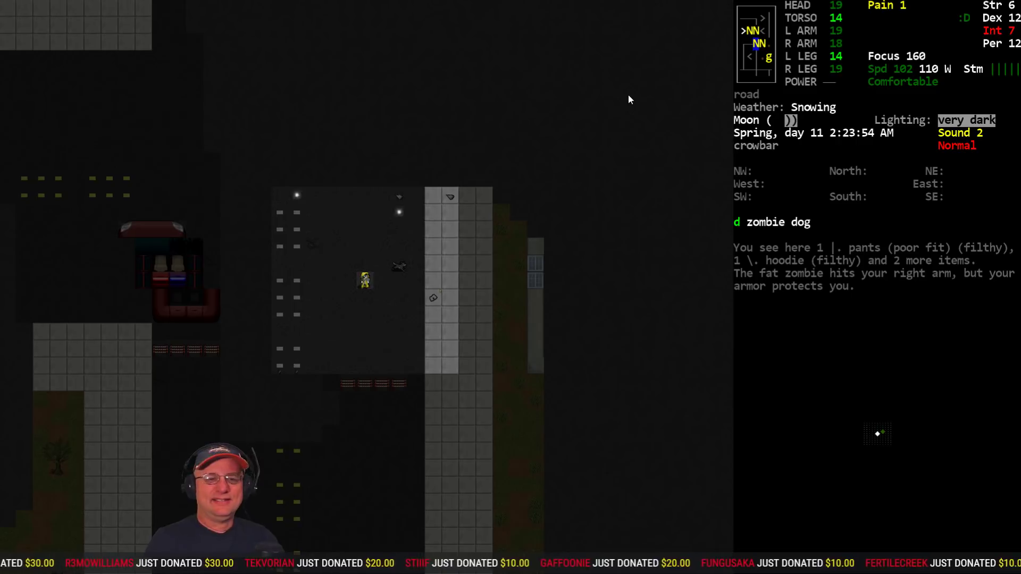
# Run west and north from the zombies, then walk and climb through the house window
pyautogui.press('"')
pyautogui.press('Left')
pyautogui.press('Left')
pyautogui.press('Left')
pyautogui.press('Left')
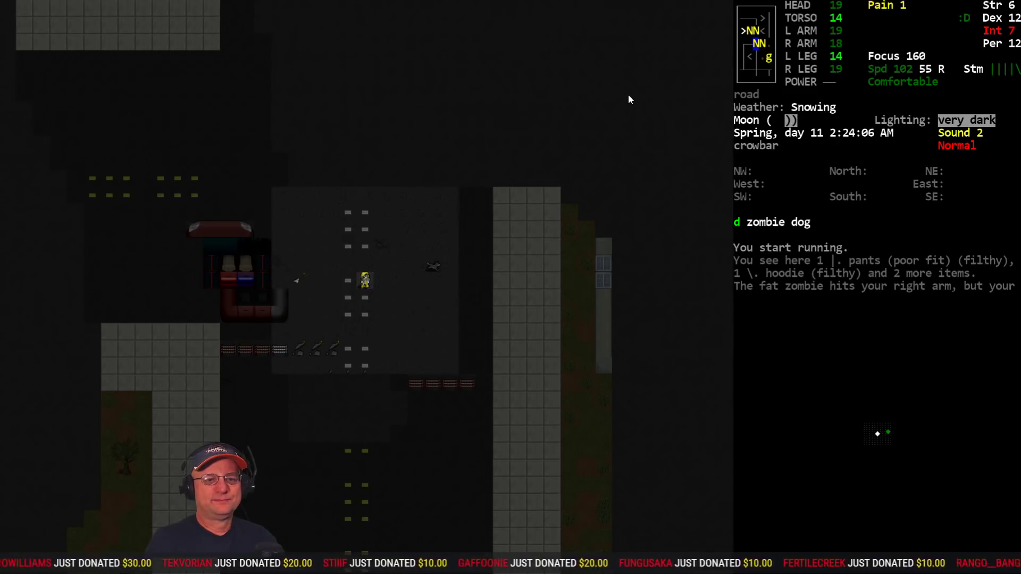
pyautogui.press('Left')
pyautogui.press('Left')
pyautogui.press('Left')
pyautogui.press('Left')
pyautogui.press('Left')
pyautogui.press('Left')
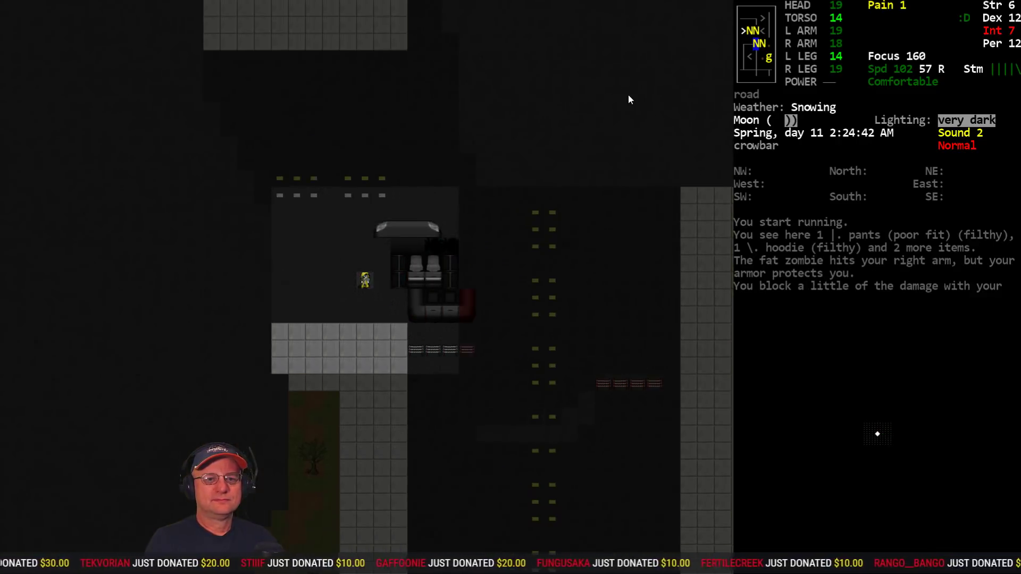
pyautogui.press('Up')
pyautogui.press('Up')
pyautogui.press('Up')
pyautogui.press('Up')
pyautogui.press('Up')
pyautogui.press('Up')
pyautogui.press('Up')
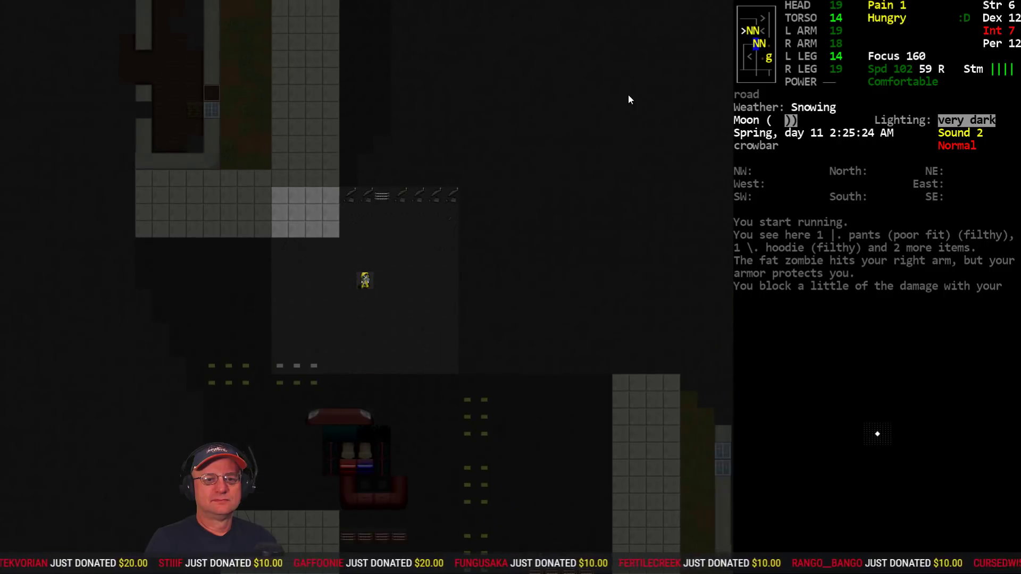
pyautogui.press('Up')
pyautogui.press('Up')
pyautogui.press('Up')
pyautogui.press('Up')
pyautogui.press('"')
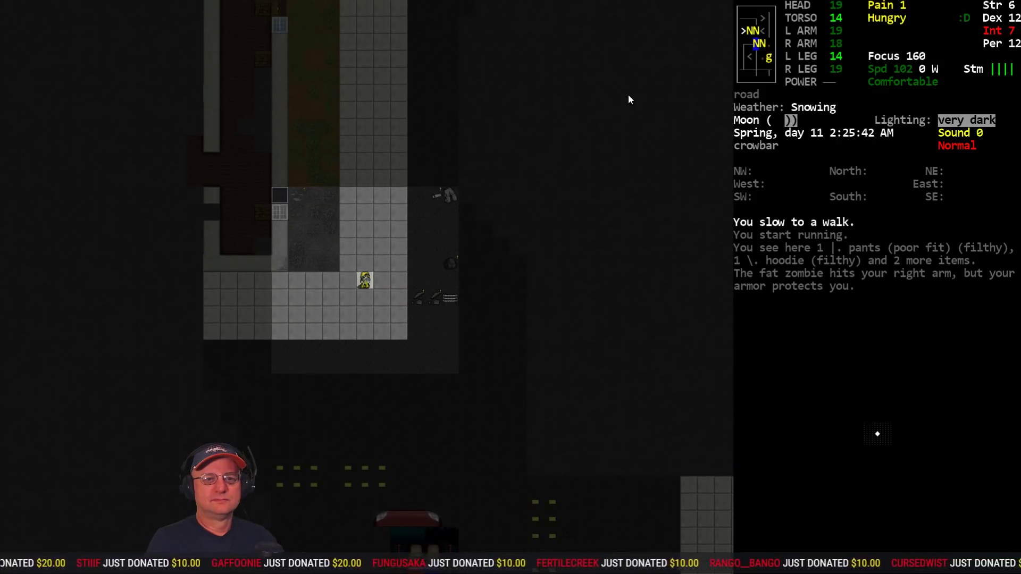
pyautogui.press('Up')
pyautogui.press('Up')
# Climb through the window and walk north through the house onto the road
pyautogui.press('Left')
pyautogui.press('Left')
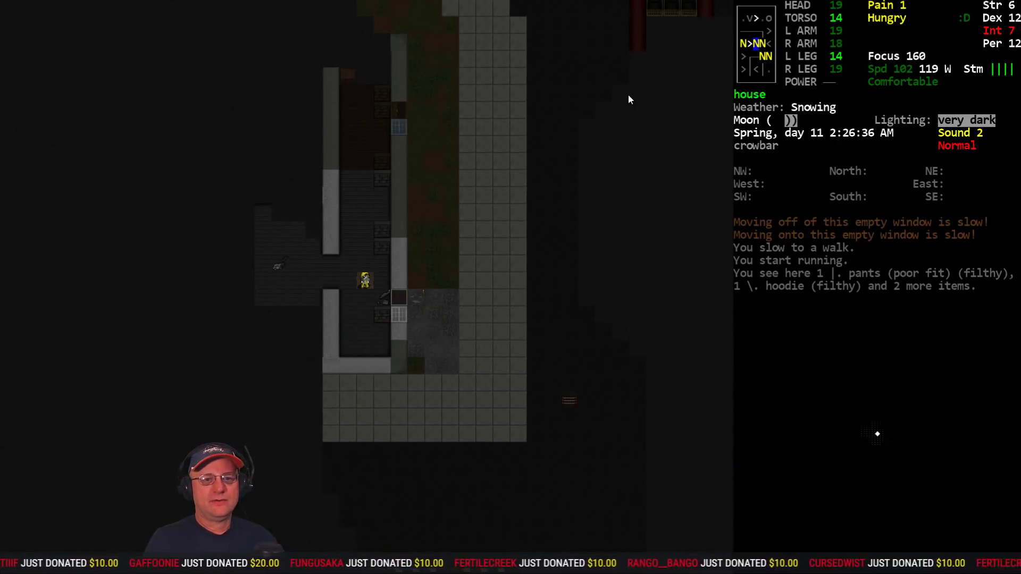
pyautogui.press('Left')
pyautogui.press('Left')
pyautogui.press('Left')
pyautogui.press('Left')
pyautogui.press('Up')
pyautogui.press('Up')
pyautogui.press('Up')
pyautogui.press('Up')
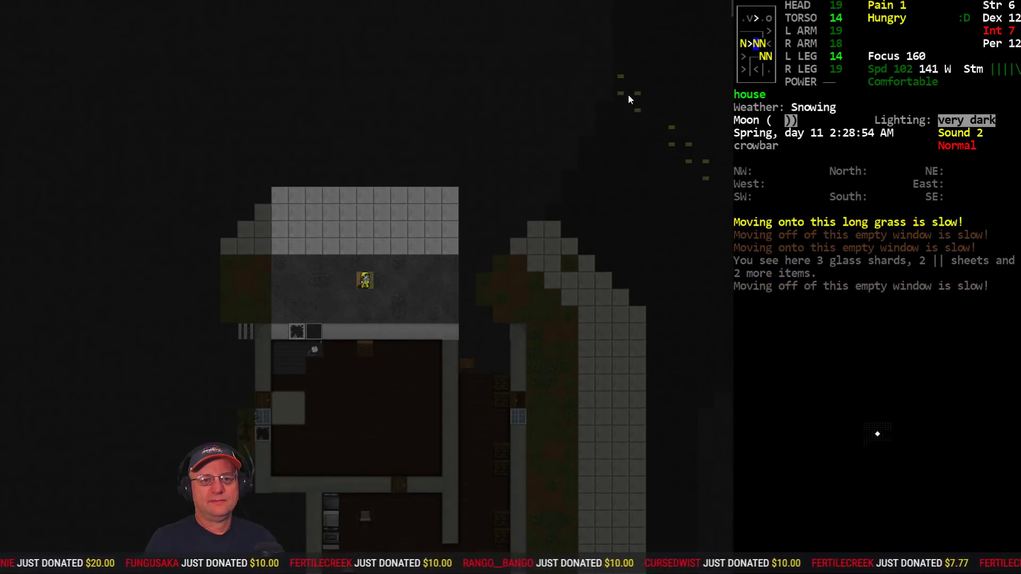
pyautogui.press('Up')
pyautogui.press('Up')
pyautogui.press('Up')
pyautogui.press('Up')
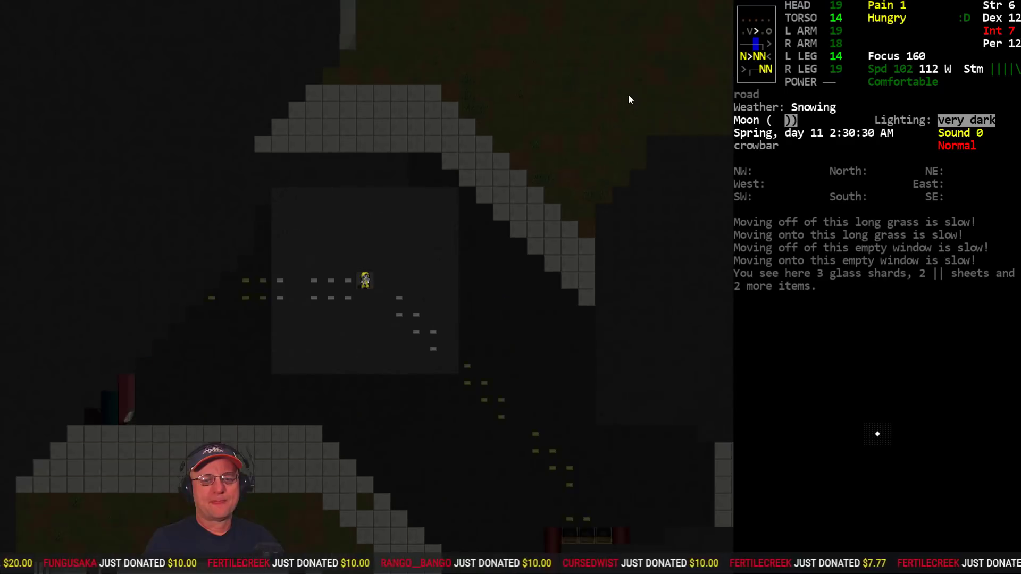
# Head north into the snowy long-grass field and cross it
pyautogui.press('Up')
pyautogui.press('Up')
pyautogui.press('Up')
pyautogui.press('Up')
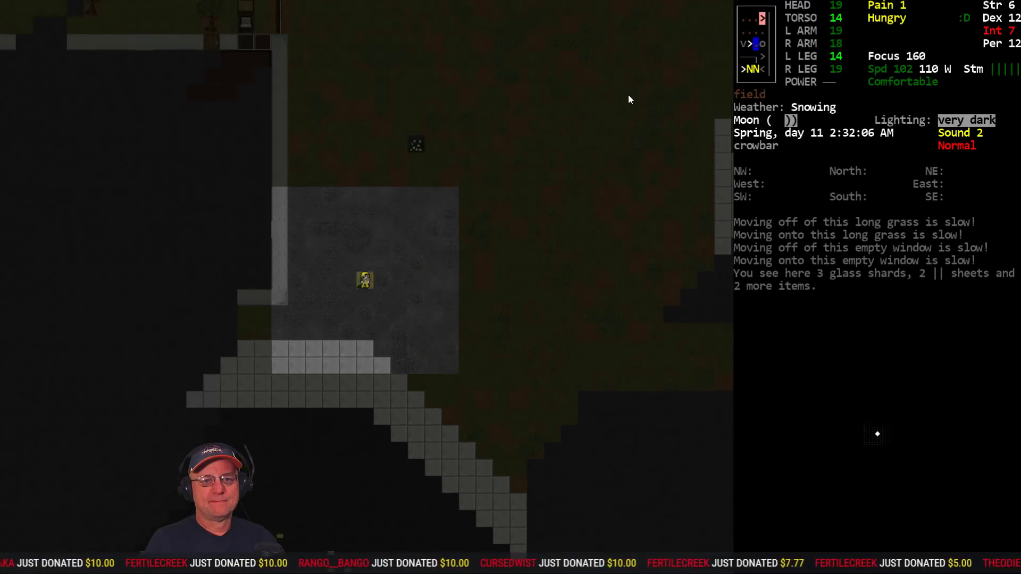
pyautogui.press('Up')
pyautogui.press('Up')
pyautogui.press('Up')
pyautogui.press('Up')
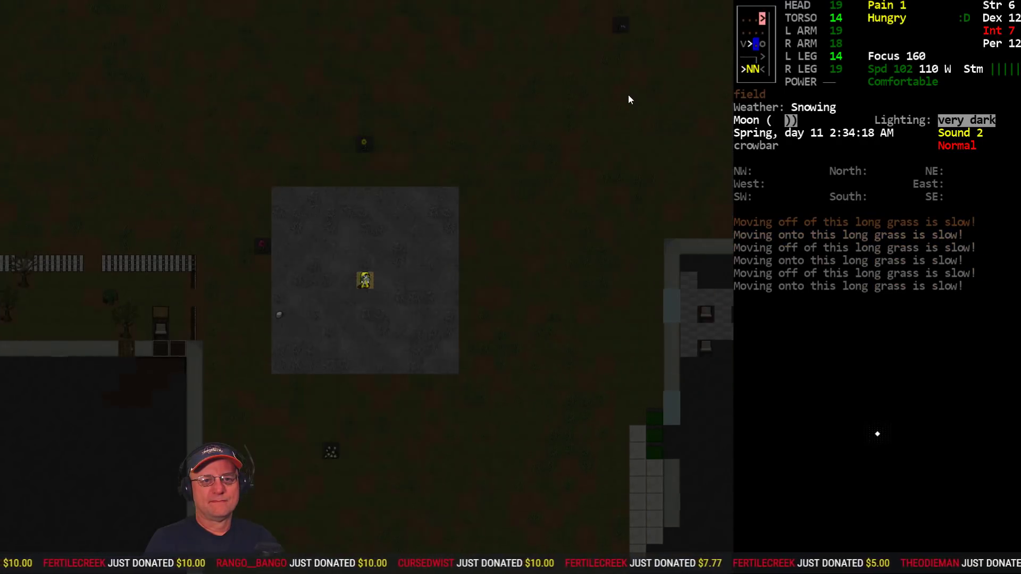
pyautogui.press('Up')
pyautogui.press('!')
pyautogui.press('Up')
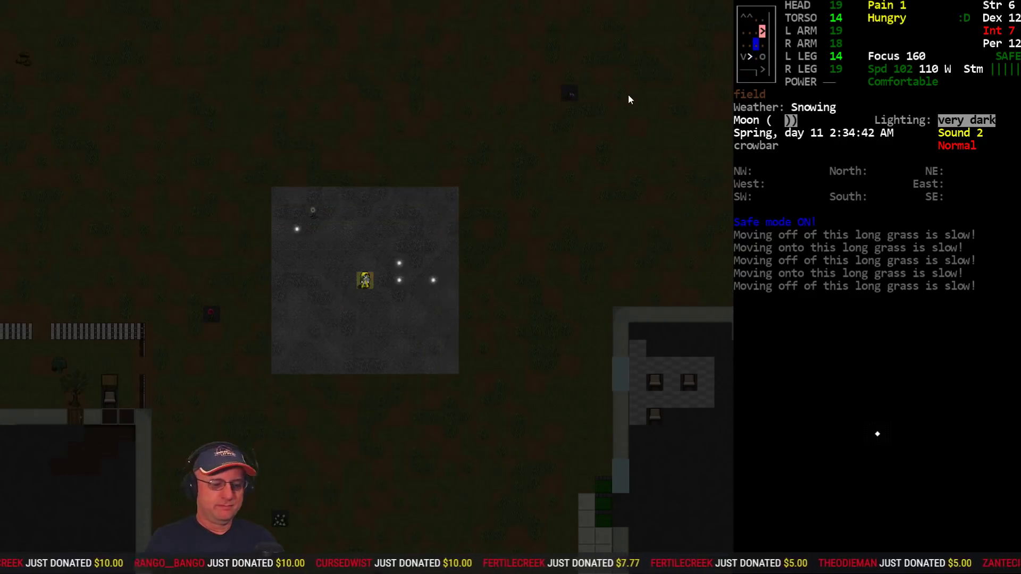
# Glance at the overmap, then continue north to the road and house
pyautogui.press('m')
pyautogui.press('Escape')
pyautogui.press('Up')
pyautogui.press('Up')
pyautogui.press('Up')
pyautogui.press('Up')
pyautogui.press('Up')
pyautogui.press('Up')
pyautogui.press('Up')
pyautogui.press('Up')
pyautogui.press('Up')
pyautogui.press('Up')
pyautogui.press('Up')
pyautogui.press('Up')
pyautogui.press('Up')
pyautogui.press('Up')
pyautogui.press('Up')
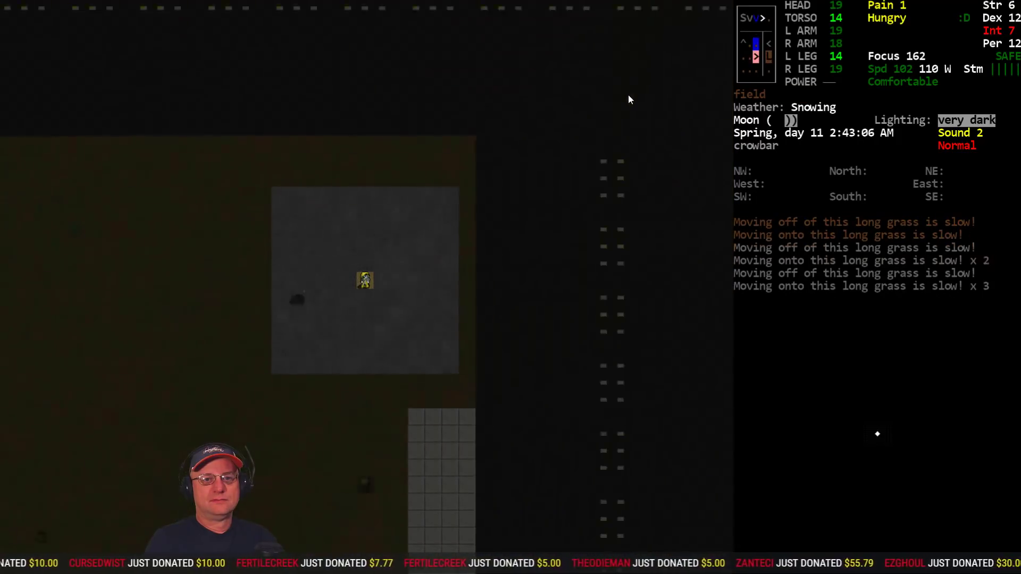
pyautogui.press('Up')
pyautogui.press('Up')
pyautogui.press('Up')
pyautogui.press('Up')
pyautogui.press('Up')
pyautogui.press('Up')
pyautogui.press('Up')
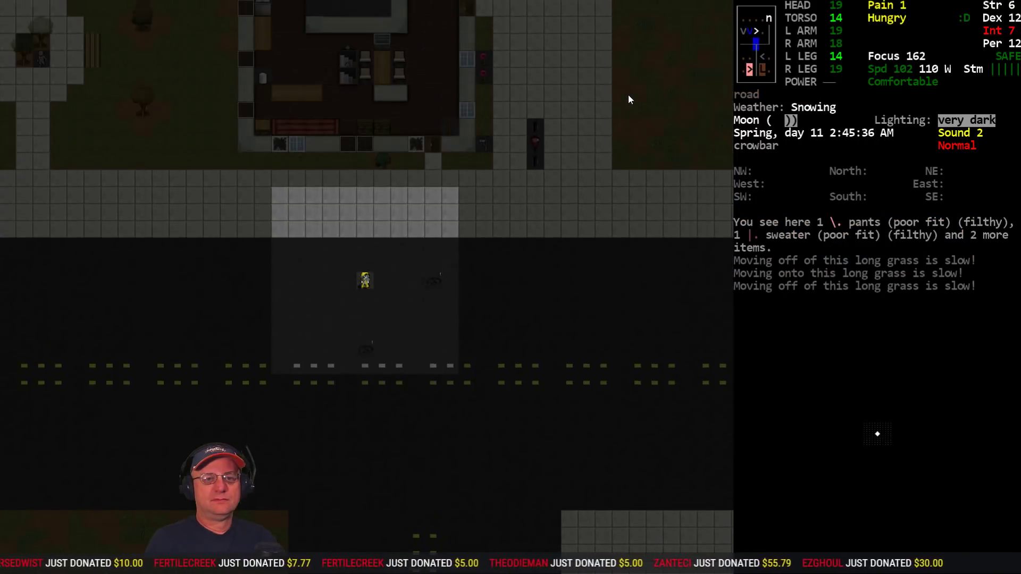
pyautogui.press('Up')
pyautogui.press('Up')
pyautogui.press('Up')
pyautogui.press('Up')
pyautogui.press('Up')
pyautogui.press('Up')
pyautogui.press('Up')
pyautogui.press('Up')
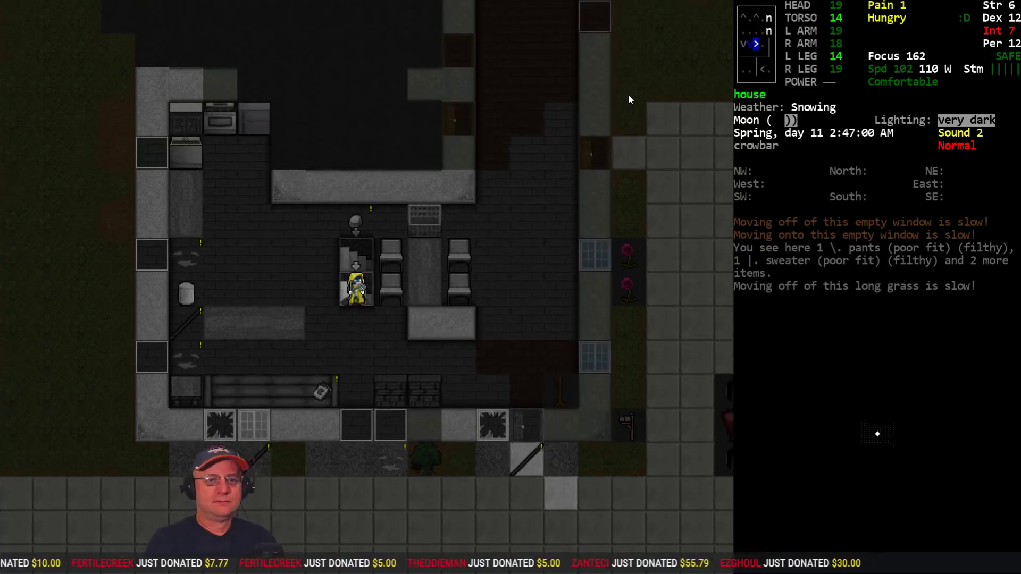
# Descend the stairs into the basement and walk east into the room
pyautogui.press('>')
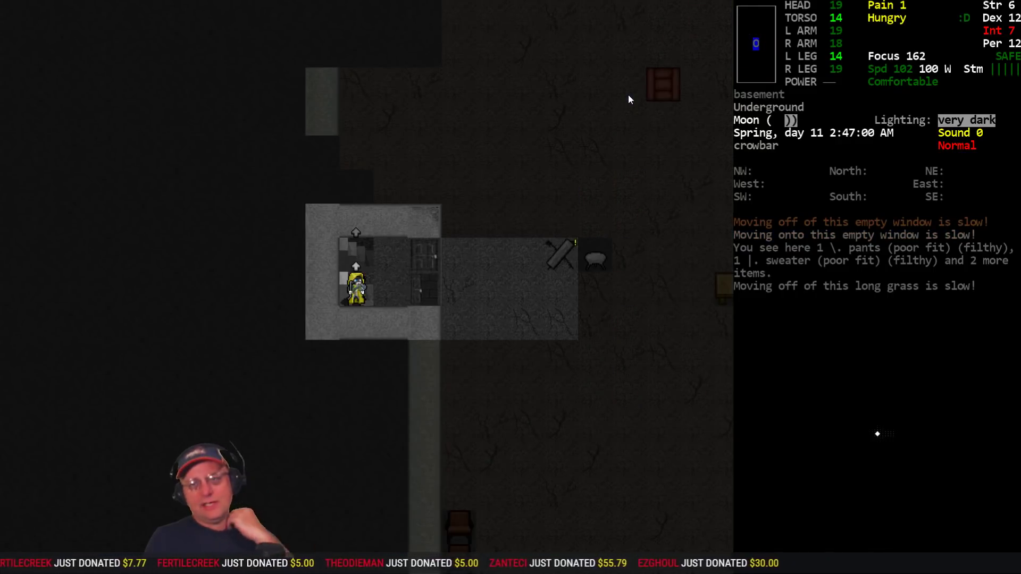
pyautogui.press('Right')
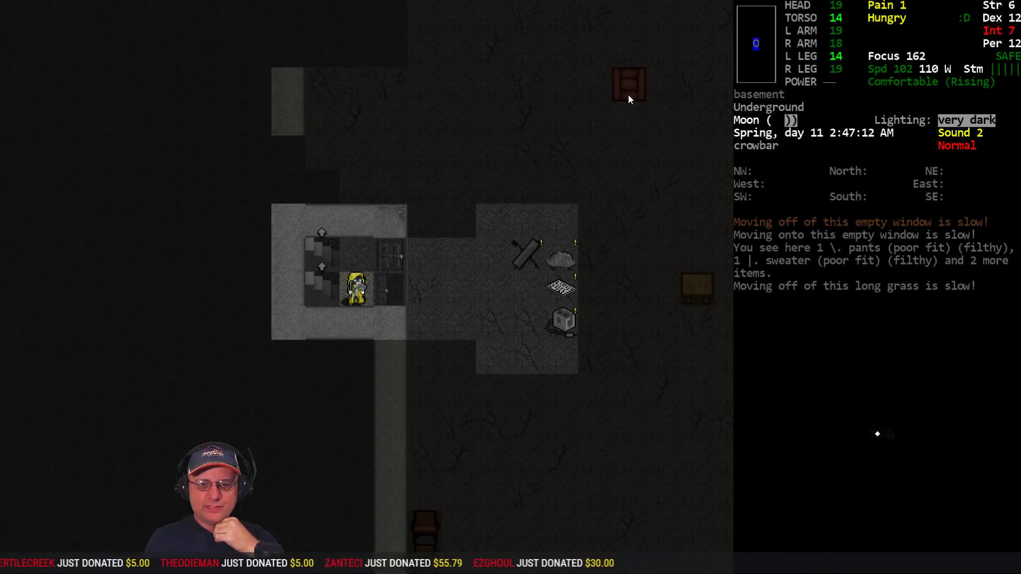
pyautogui.press('Right')
pyautogui.press('Right')
pyautogui.press('Right')
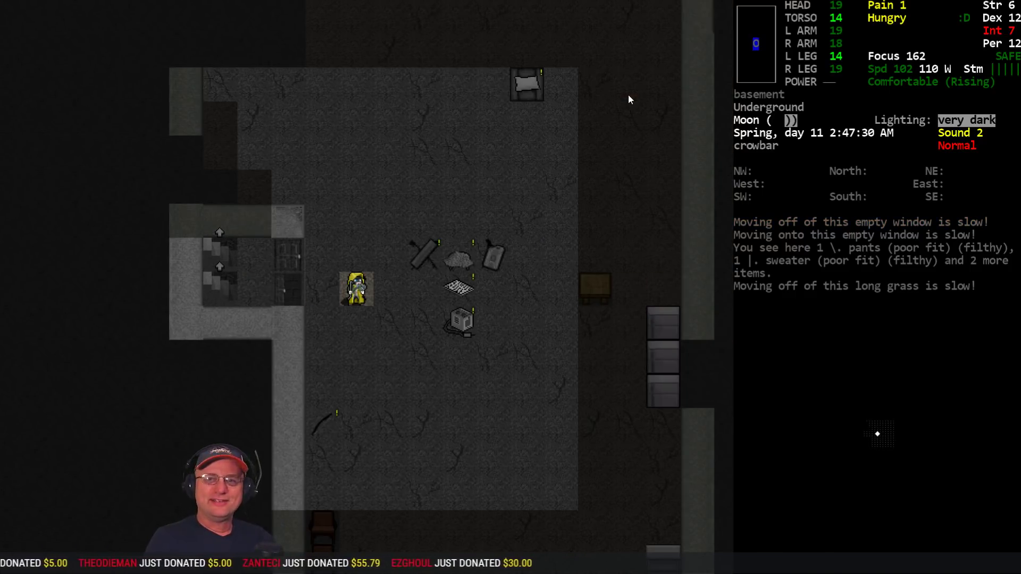
pyautogui.press('Right')
pyautogui.press('Right')
# Move beside the pile of items and bring up the Multidrop list
pyautogui.press('Down')
pyautogui.press('Down')
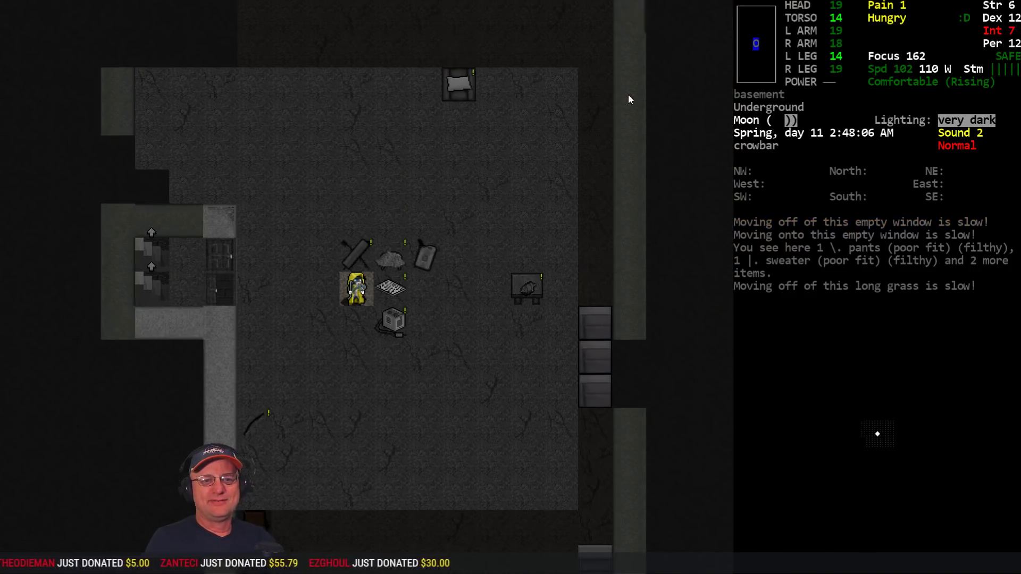
pyautogui.press('D')
pyautogui.press('Down')
# Mark all the spare parts for dropping
pyautogui.press('Up')
pyautogui.press('Up')
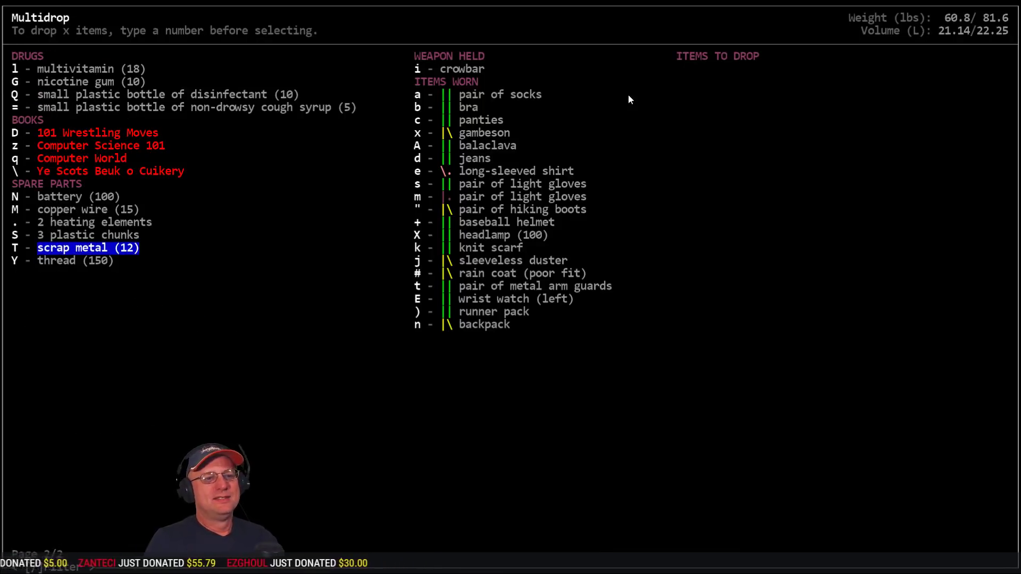
pyautogui.press('Up')
pyautogui.press('Up')
pyautogui.press('Tab')
pyautogui.press('Right')
pyautogui.press('Up')
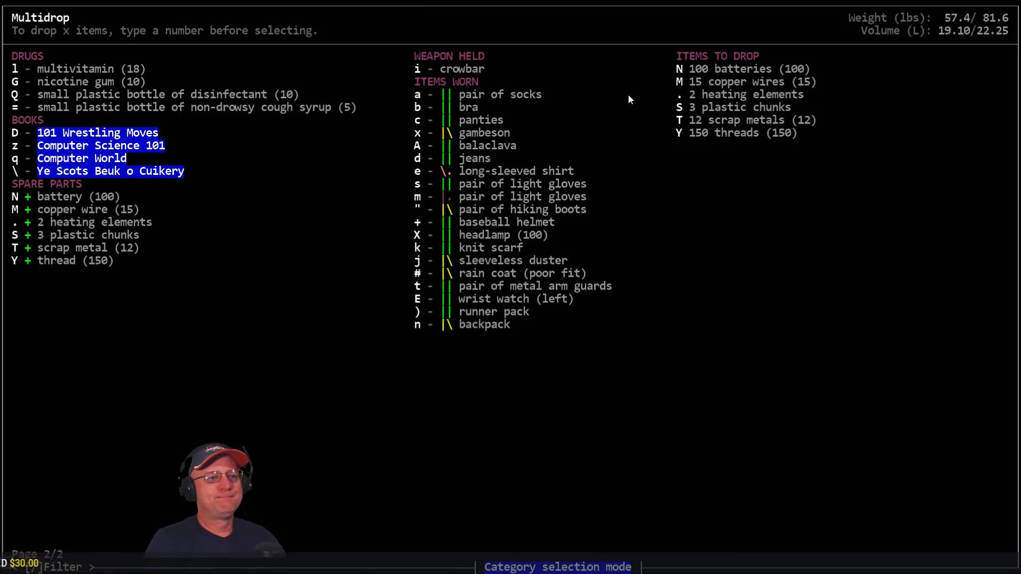
# Add the cough syrup and the first aid kit to the drop list
pyautogui.press('Up')
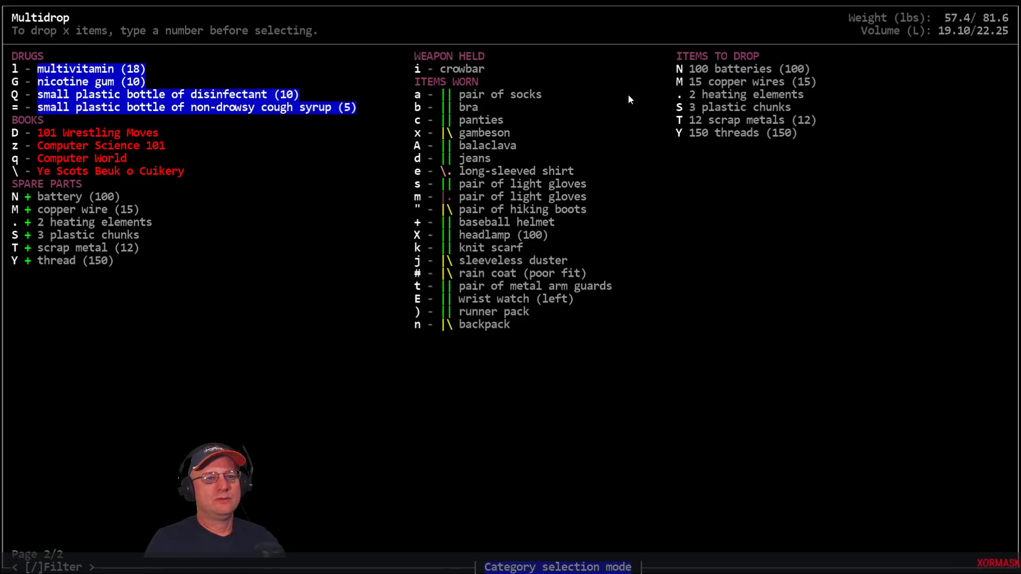
pyautogui.press('Tab')
pyautogui.press('Return')
pyautogui.press('Up')
pyautogui.press('Up')
pyautogui.press('Up')
pyautogui.press('Up')
pyautogui.press('Return')
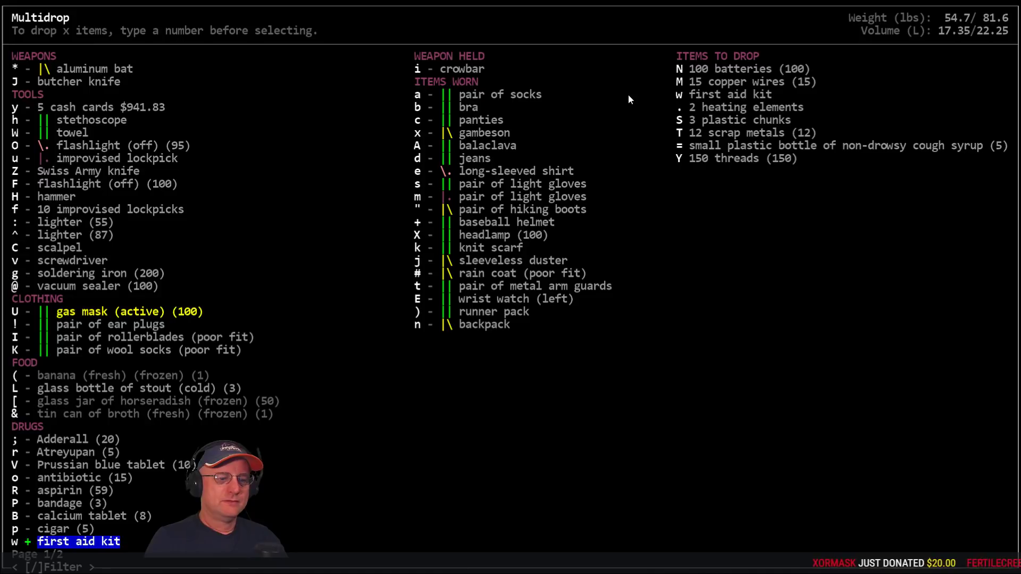
pyautogui.press('Up')
pyautogui.press('Up')
pyautogui.press('Up')
pyautogui.press('Up')
# Mark the Prussian blue tablets and Atreyupan, then browse the remaining medicines
pyautogui.press('Up')
pyautogui.press('Up')
pyautogui.press('Return')
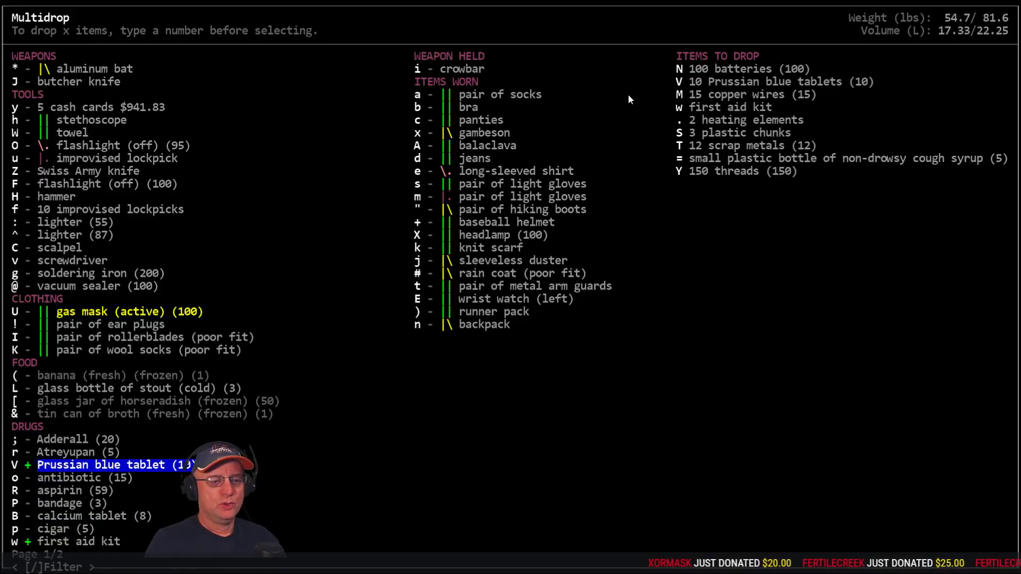
pyautogui.press('Up')
pyautogui.press('Return')
pyautogui.press('Down')
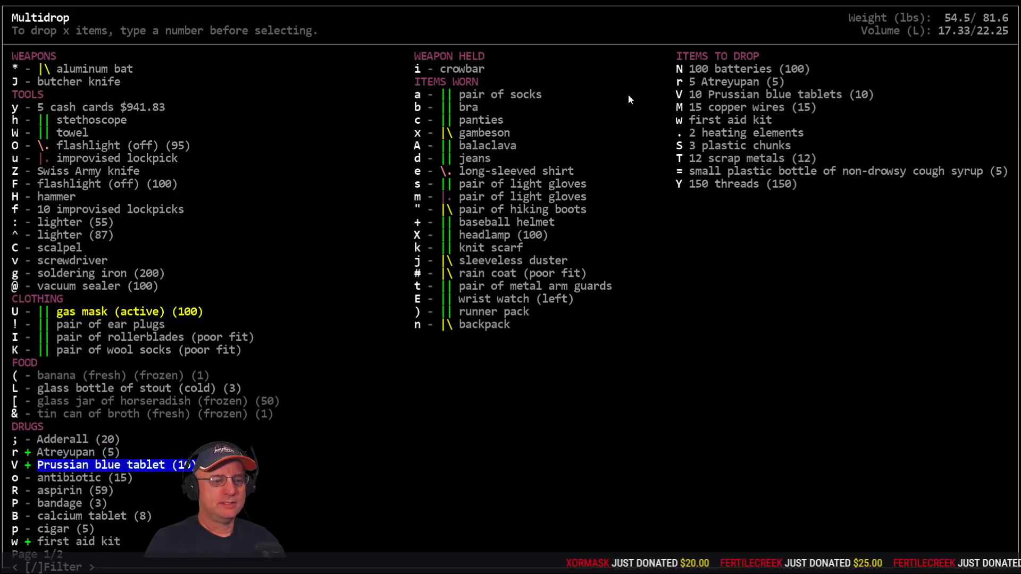
pyautogui.press('Down')
pyautogui.press('Down')
pyautogui.press('Down')
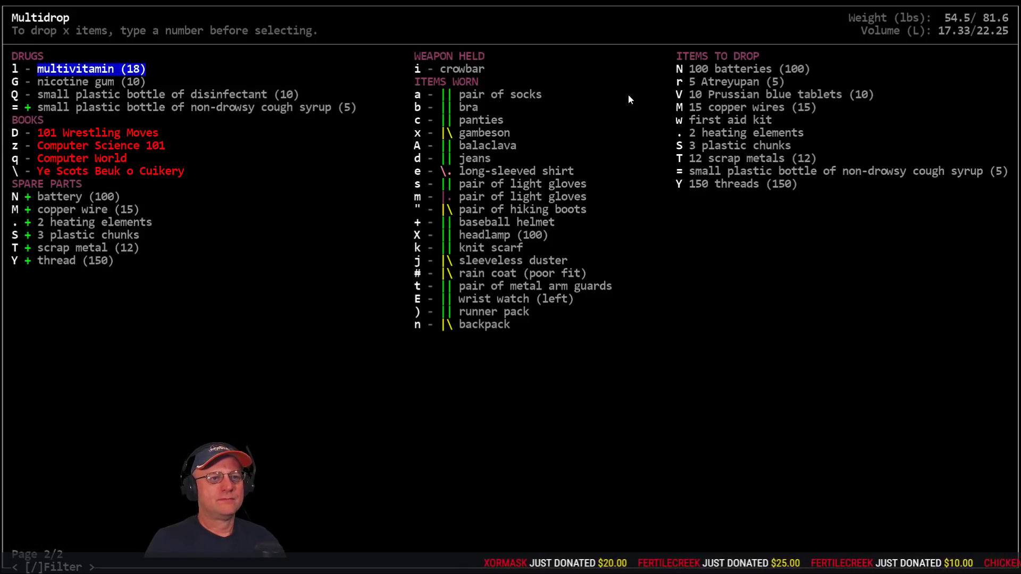
pyautogui.press('Up')
pyautogui.press('Up')
pyautogui.press('Up')
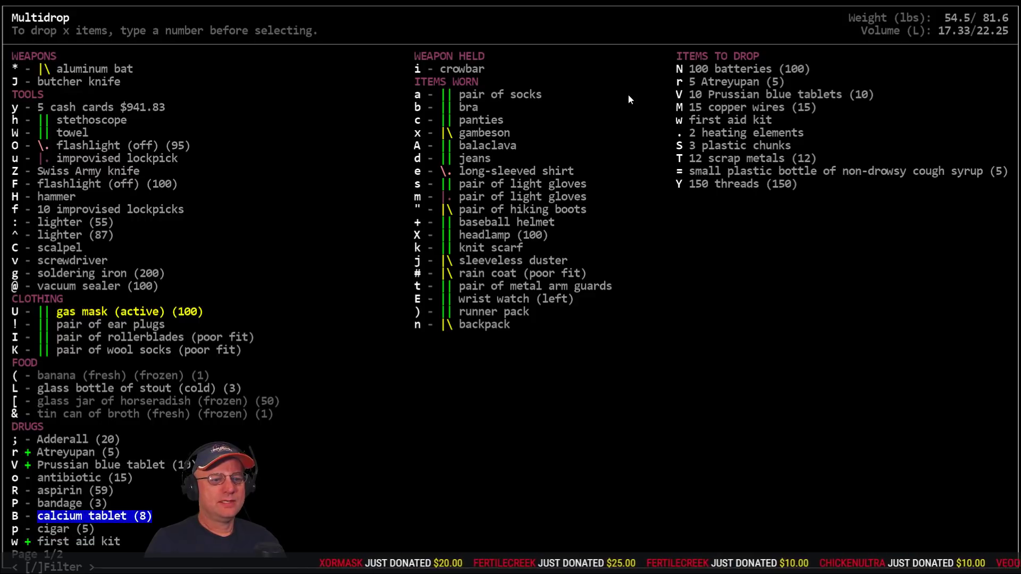
pyautogui.press('Up')
pyautogui.press('Up')
pyautogui.press('Up')
pyautogui.press('Down')
pyautogui.press('Up')
pyautogui.press('Up')
pyautogui.press('Up')
pyautogui.press('Up')
# Mark the whole FOOD category and the pair of wool socks
pyautogui.press('Up')
pyautogui.press('Up')
pyautogui.press('Tab')
pyautogui.press('Right')
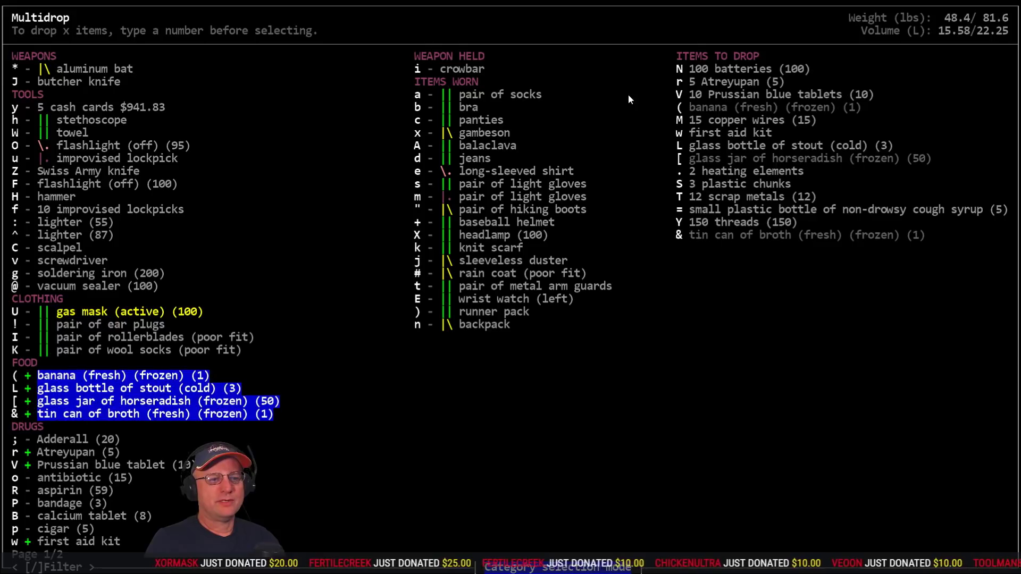
pyautogui.press('Tab')
pyautogui.press('Up')
pyautogui.press('Right')
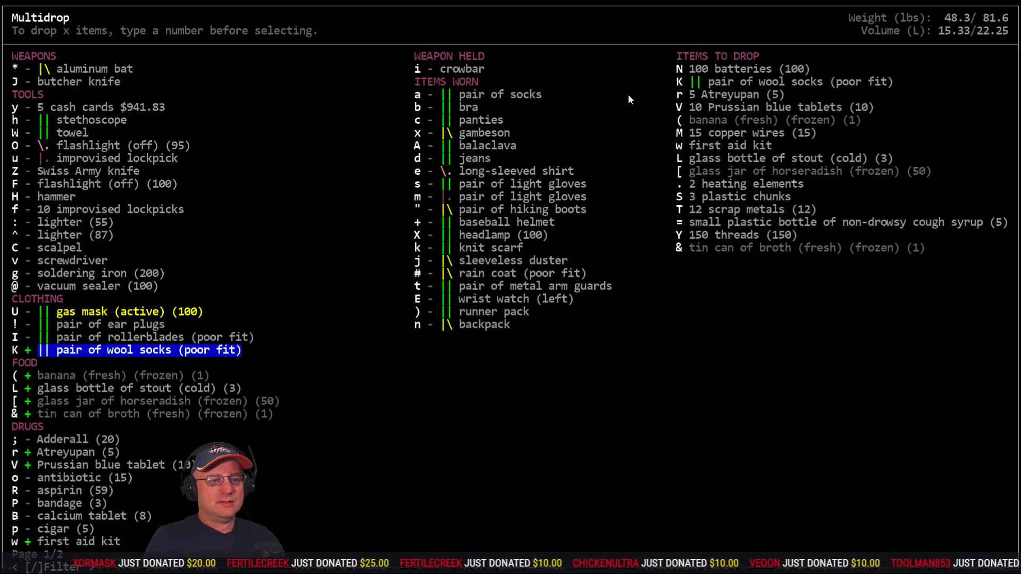
pyautogui.press('Up')
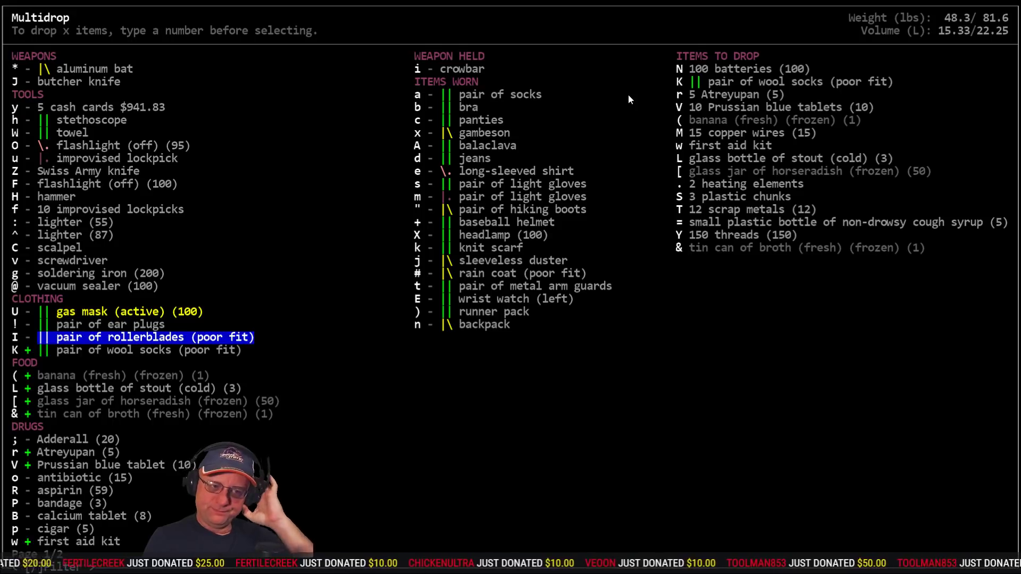
# Mark the vacuum sealer and lighter (55) for dropping
pyautogui.press('Up')
pyautogui.press('Up')
pyautogui.press('Up')
pyautogui.press('Right')
pyautogui.press('Up')
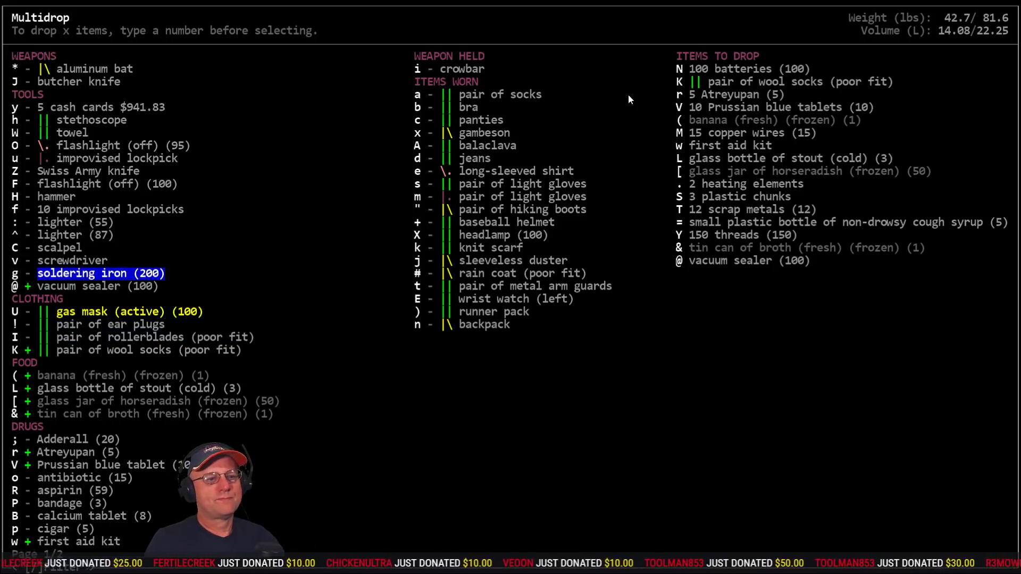
pyautogui.press('Up')
pyautogui.press('Up')
pyautogui.press('Up')
pyautogui.press('Up')
pyautogui.press('Right')
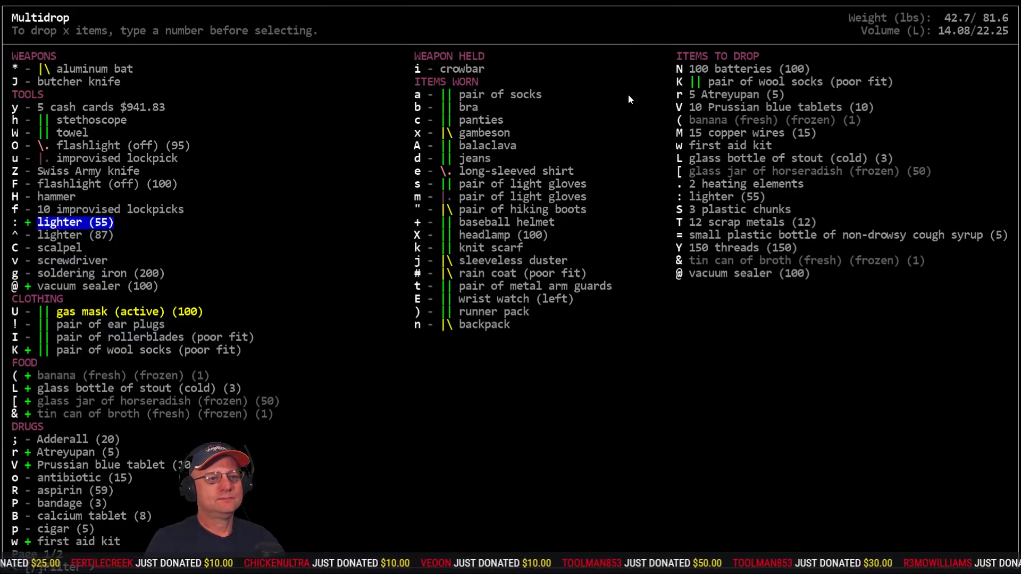
pyautogui.press('Up')
pyautogui.press('Up')
pyautogui.press('Up')
pyautogui.press('Up')
pyautogui.press('Up')
pyautogui.press('Up')
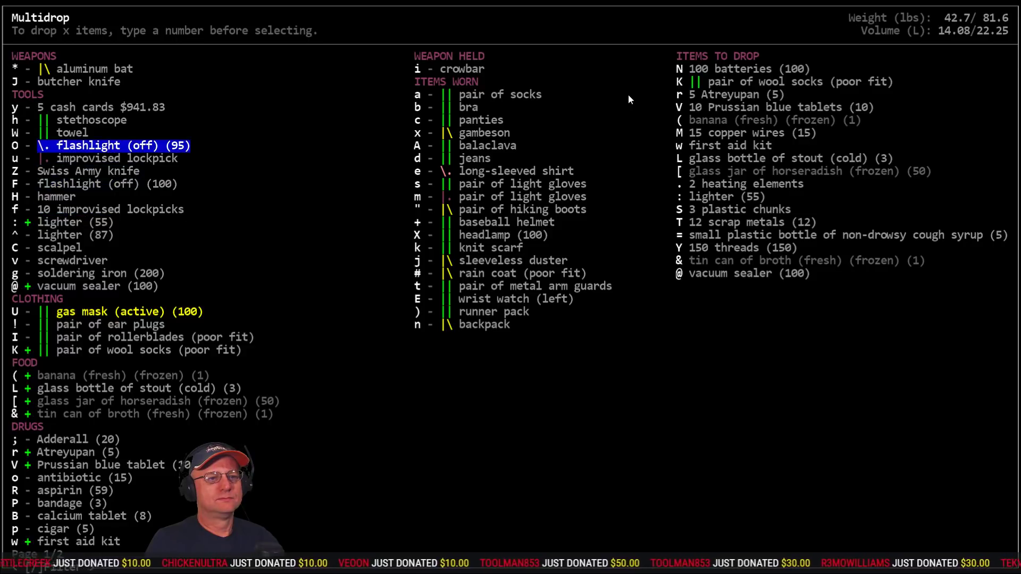
pyautogui.press('Up')
pyautogui.press('Up')
pyautogui.press('Up')
# Drop the marked items, then step east and north toward the brazier
pyautogui.press('Return')
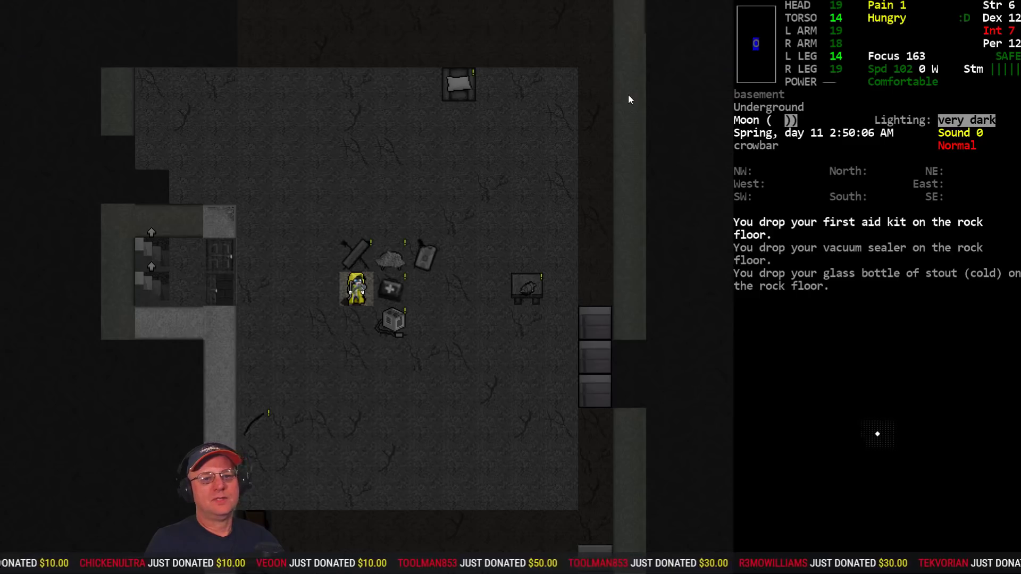
pyautogui.press('Down')
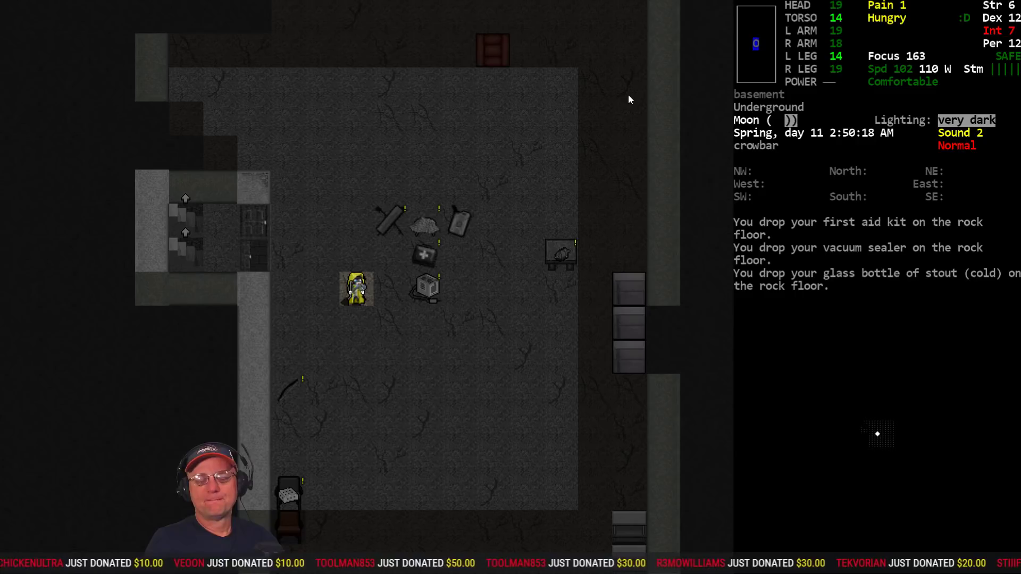
pyautogui.press('Right')
pyautogui.press('Up')
# Inspect the neighbouring squares, including the brazier to the north, in advanced inventory
pyautogui.press('/')
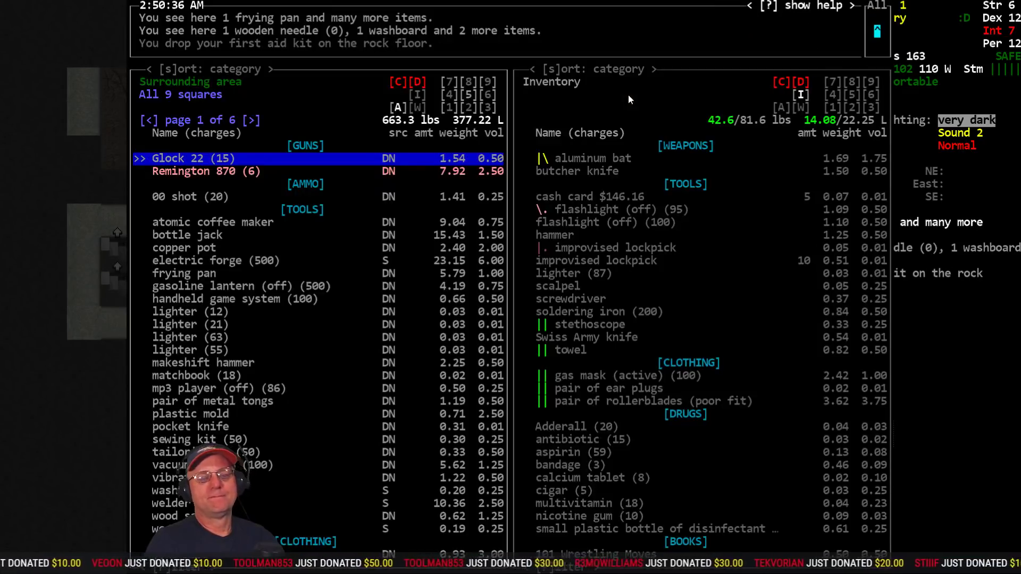
pyautogui.press('7')
pyautogui.press('8')
pyautogui.press('Tab')
pyautogui.press('Escape')
# Light a fire with lighter (87) and bring up the list of books to read
pyautogui.press('a')
pyautogui.press('Down')
pyautogui.press('Down')
pyautogui.press('Down')
pyautogui.press('Down')
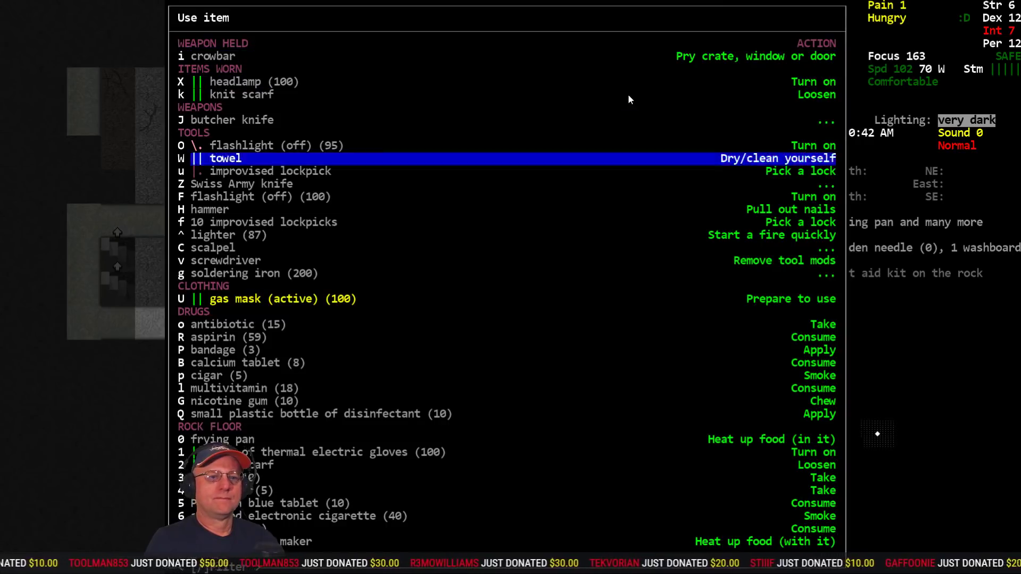
pyautogui.press('Down')
pyautogui.press('Down')
pyautogui.press('Down')
pyautogui.press('Down')
pyautogui.press('Return')
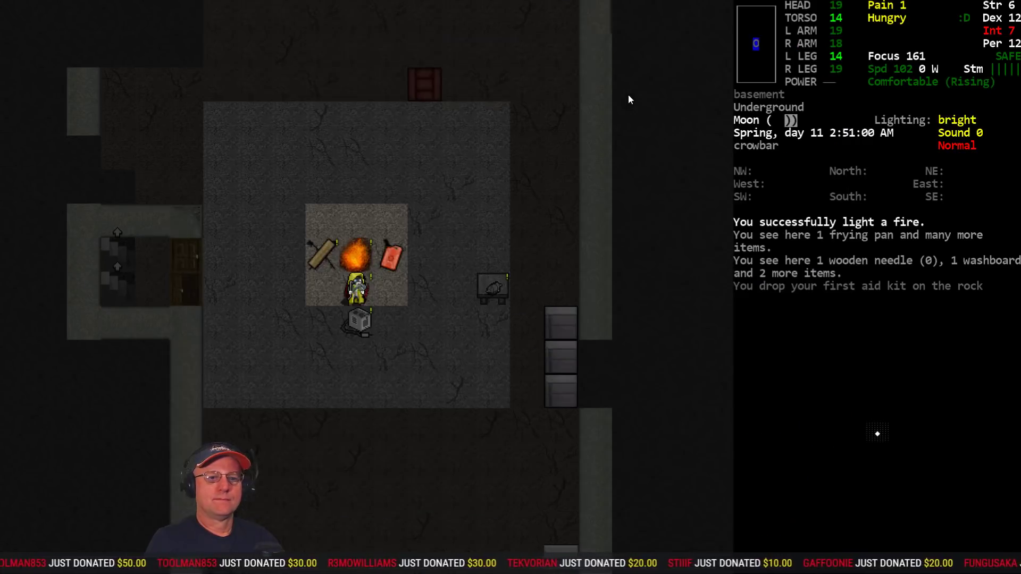
pyautogui.press('R')
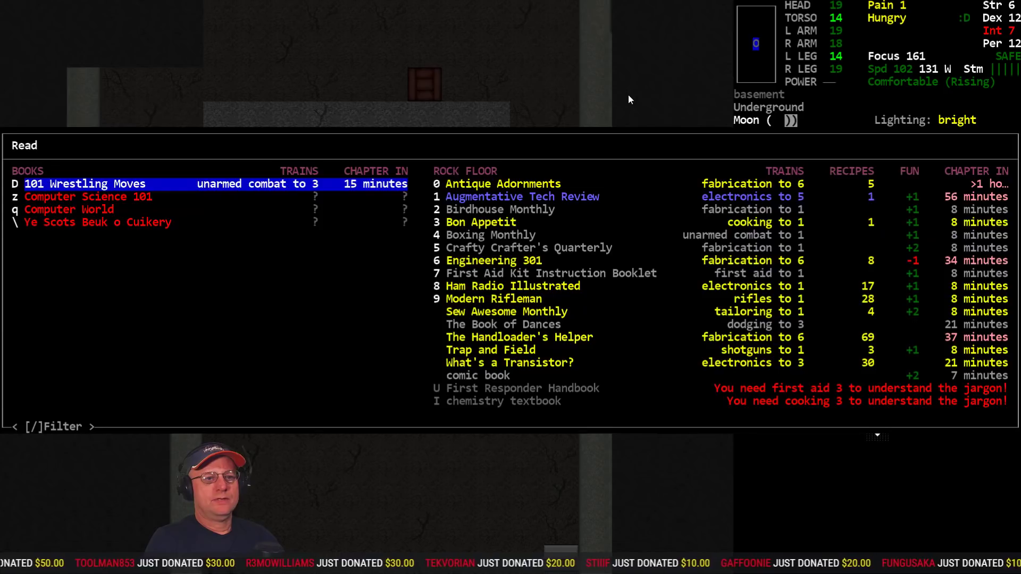
# Skim Computer Science 101 and the other unidentified computer books
pyautogui.press('Down')
pyautogui.press('Return')
pyautogui.press('Down')
pyautogui.press('Down')
pyautogui.press('Return')
pyautogui.press('Down')
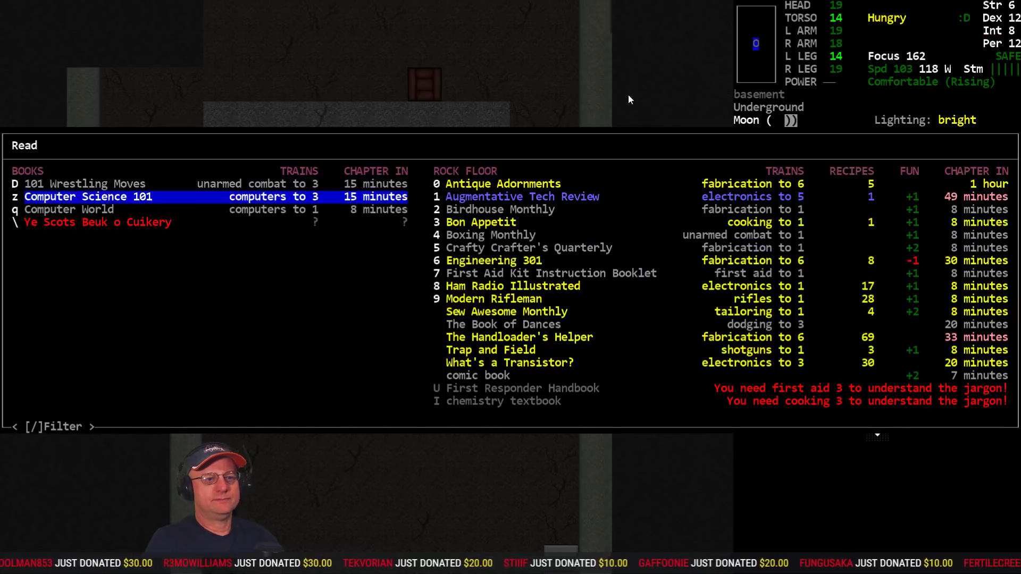
pyautogui.press('Down')
pyautogui.press('Down')
pyautogui.press('Return')
# Mark the books in Multidrop and drop them on the floor
pyautogui.press('D')
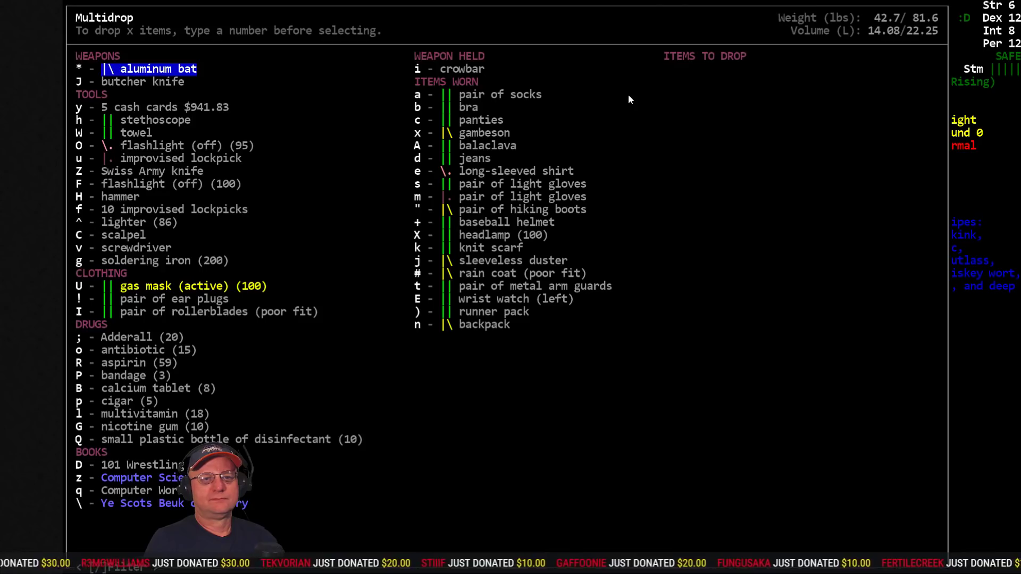
pyautogui.press('End')
pyautogui.press('Up')
pyautogui.press('Return')
pyautogui.press('Down')
pyautogui.press('Return')
pyautogui.press('Down')
pyautogui.press('Return')
pyautogui.press('Down')
pyautogui.press('Return')
pyautogui.press('Return')
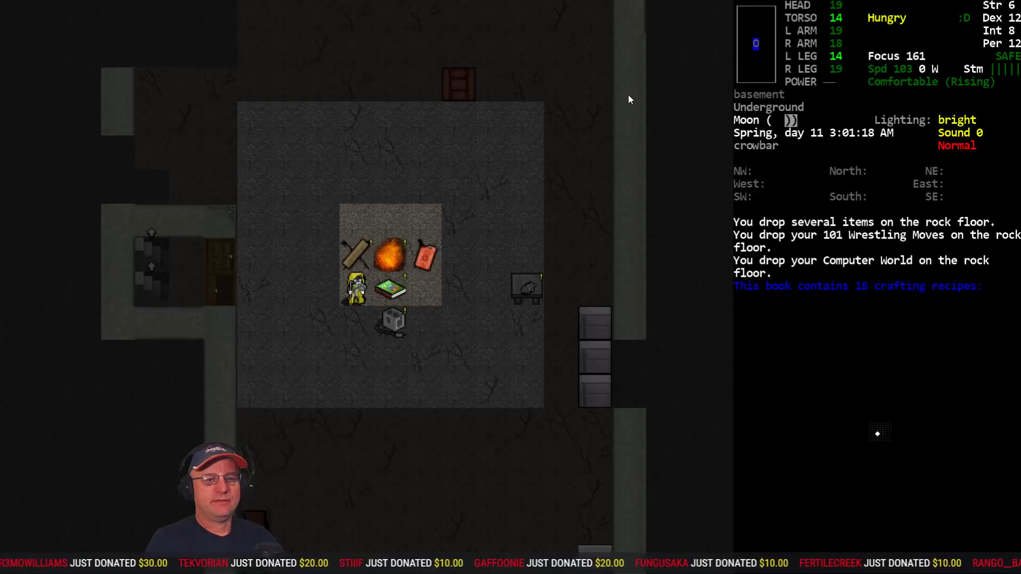
# Browse Augmentative Tech Review and Computer Science 101 without reading, then pass a turn
pyautogui.press('R')
pyautogui.press('Down')
pyautogui.press('Down')
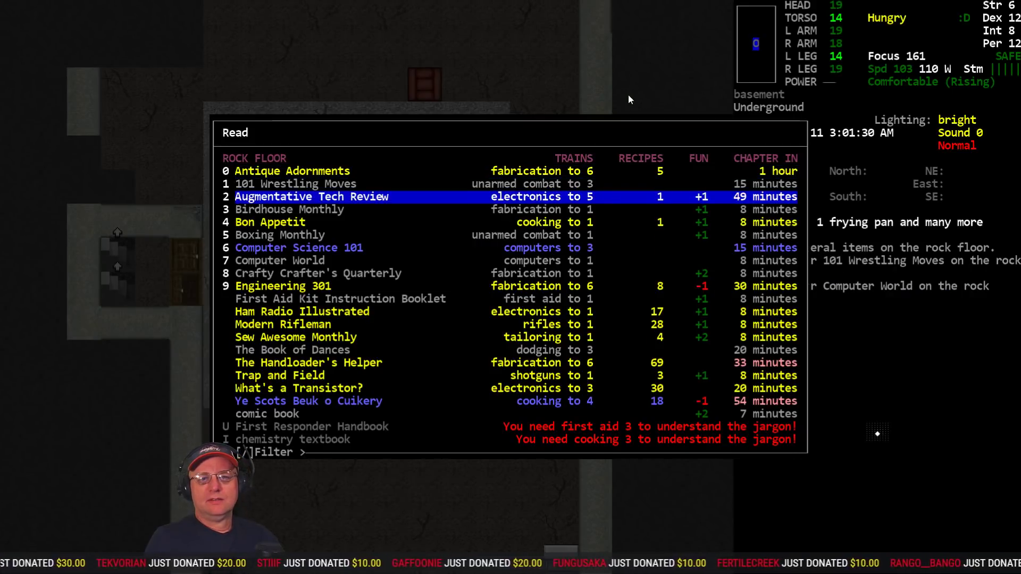
pyautogui.press('Down')
pyautogui.press('Down')
pyautogui.press('Down')
pyautogui.press('Down')
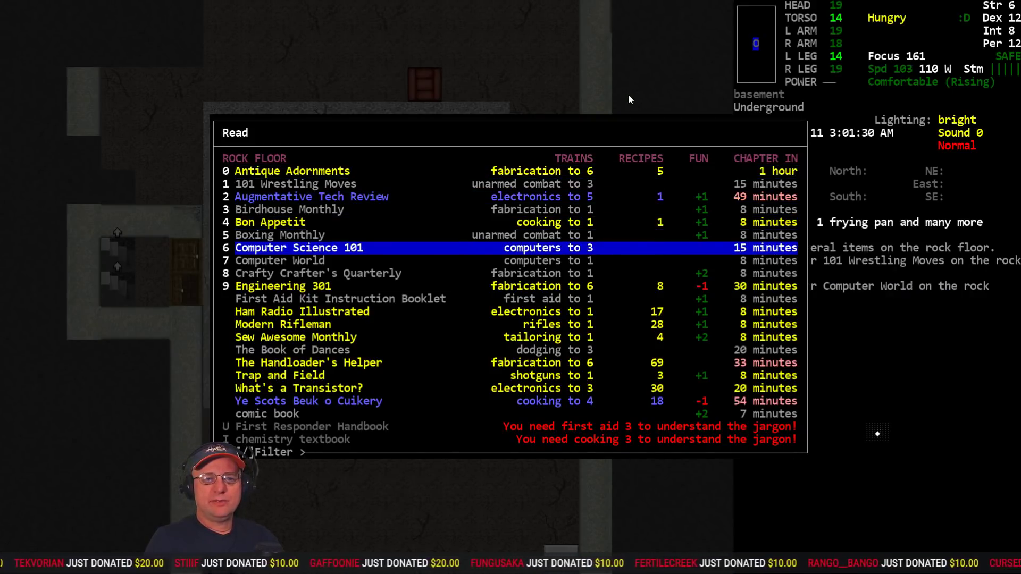
pyautogui.press('Down')
pyautogui.press('Down')
pyautogui.press('Down')
pyautogui.press('Down')
pyautogui.press('Down')
pyautogui.press('Down')
pyautogui.press('Down')
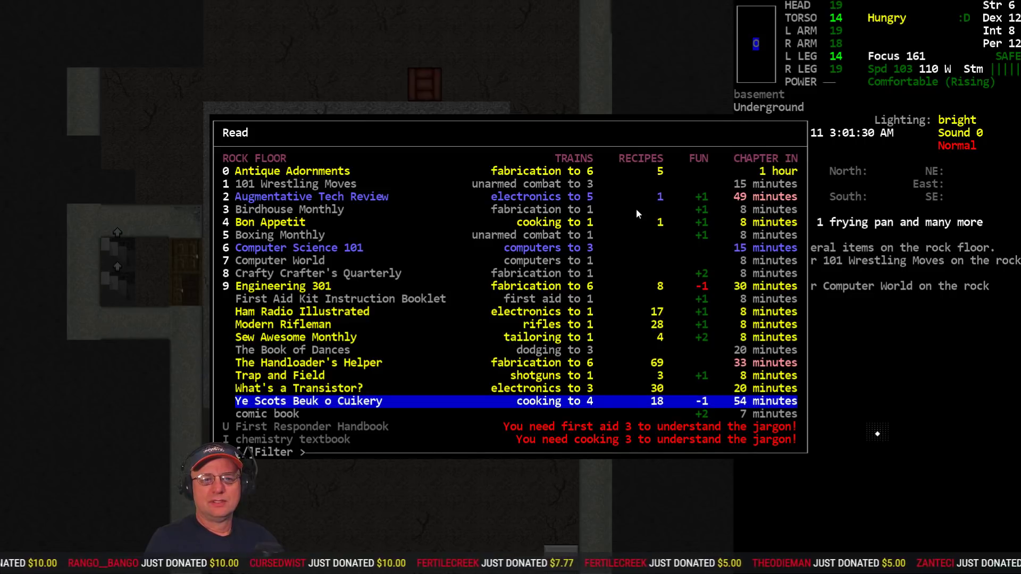
pyautogui.press('Escape')
pyautogui.press('Z')
pyautogui.press('z')
pyautogui.press('5')
pyautogui.press('Z')
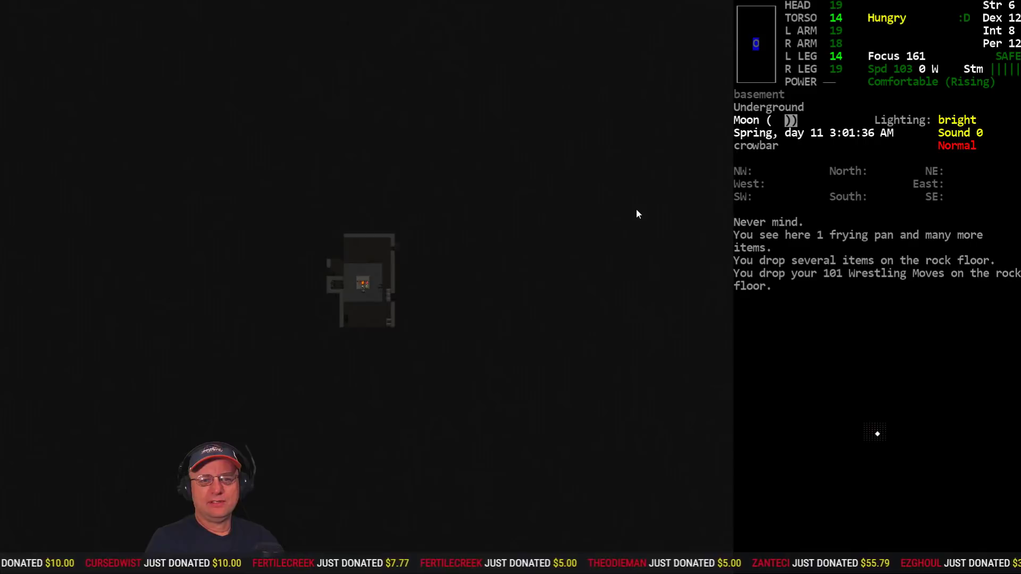
pyautogui.press('z')
pyautogui.press('z')
pyautogui.press('m')
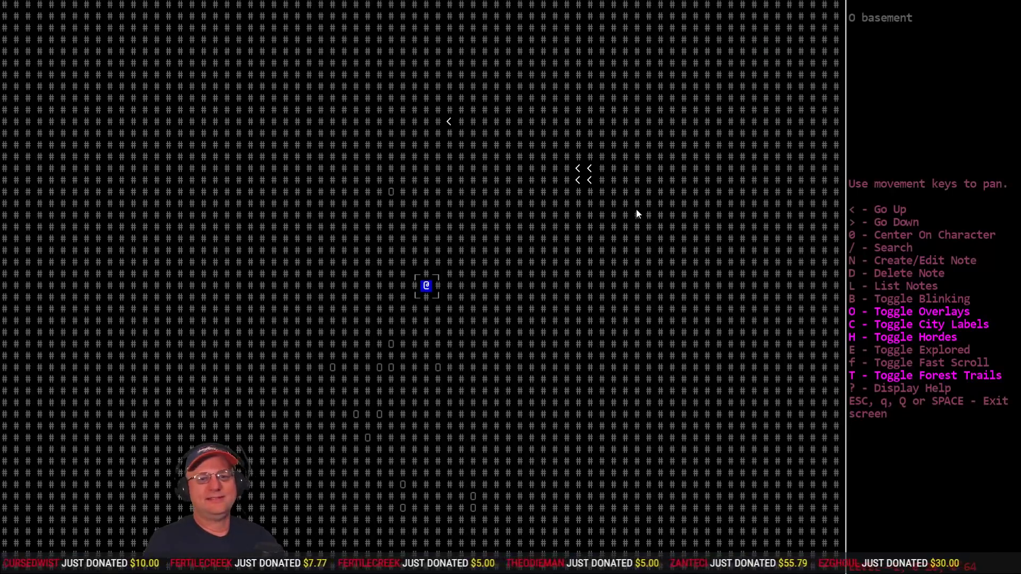
pyautogui.press('less')
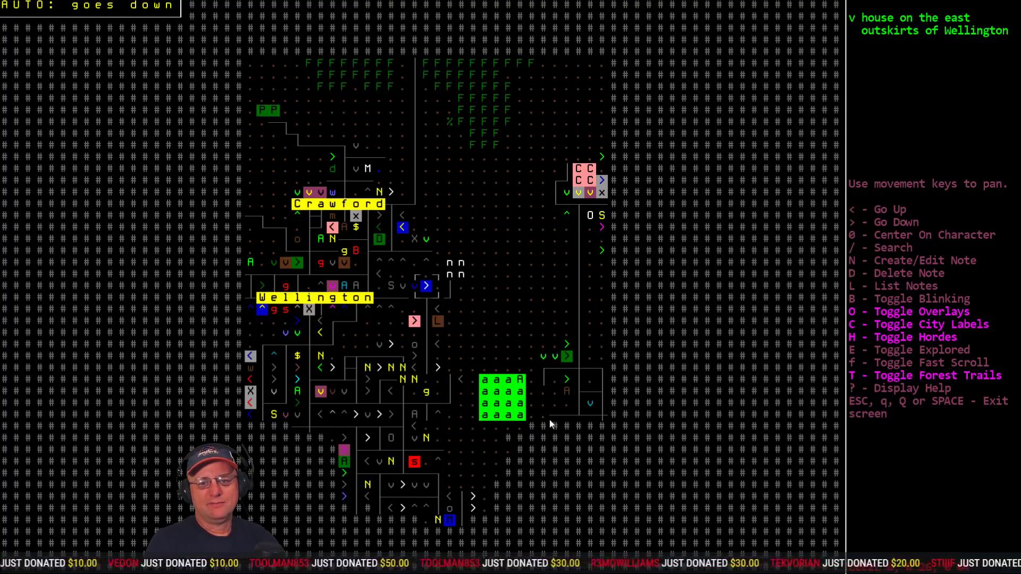
# Return beside the fire and narrow the crafting recipes to arrows and bolts
pyautogui.press('Escape')
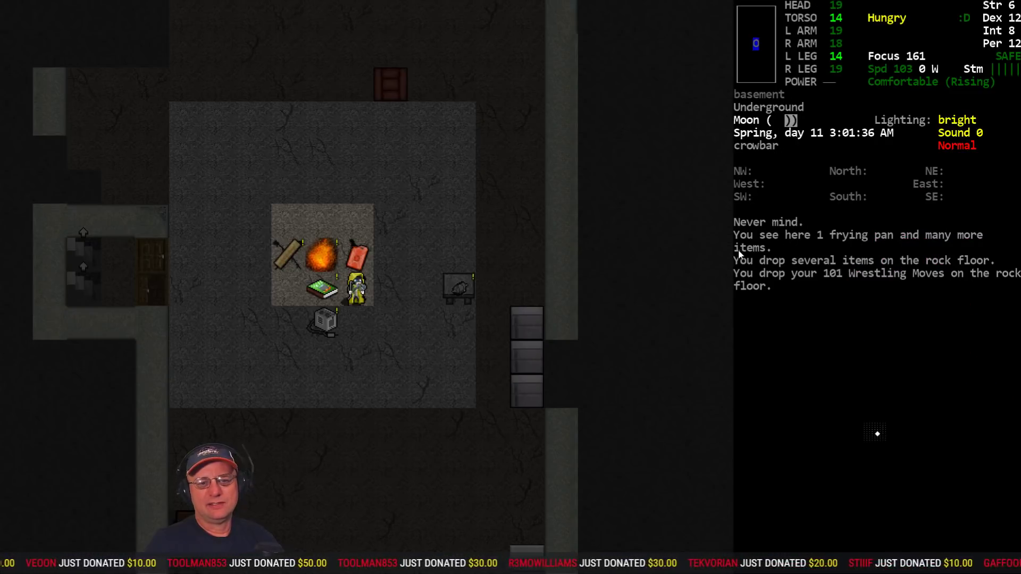
pyautogui.press('Up')
pyautogui.press('Up')
pyautogui.press('Down')
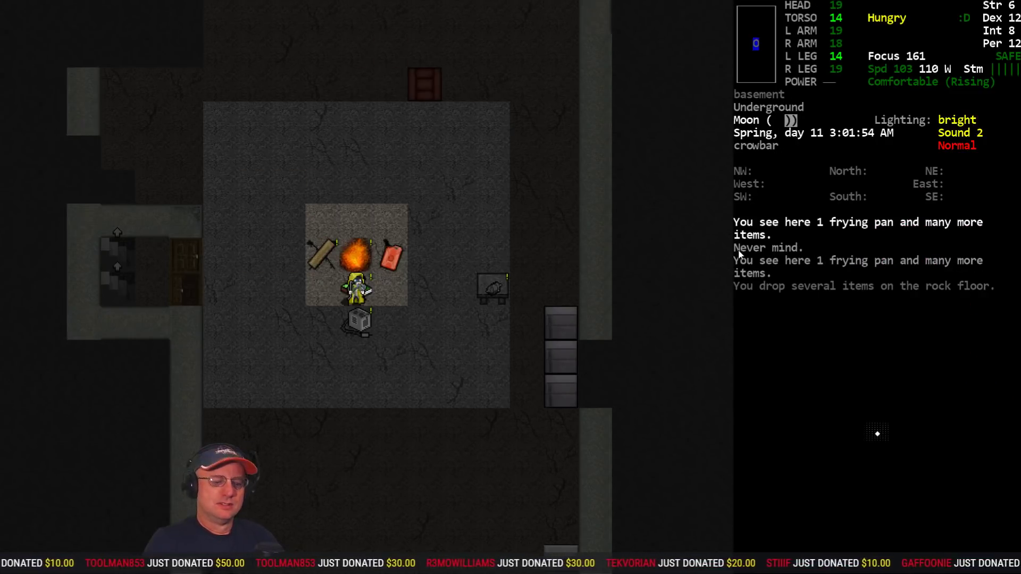
pyautogui.press('&')
pyautogui.press('Tab')
pyautogui.press('Tab')
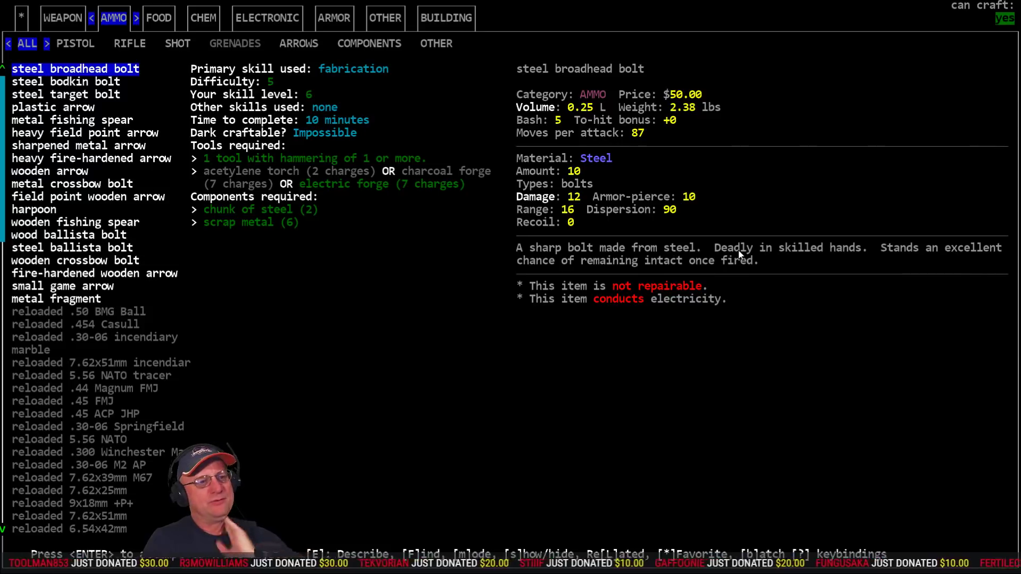
pyautogui.press('Tab')
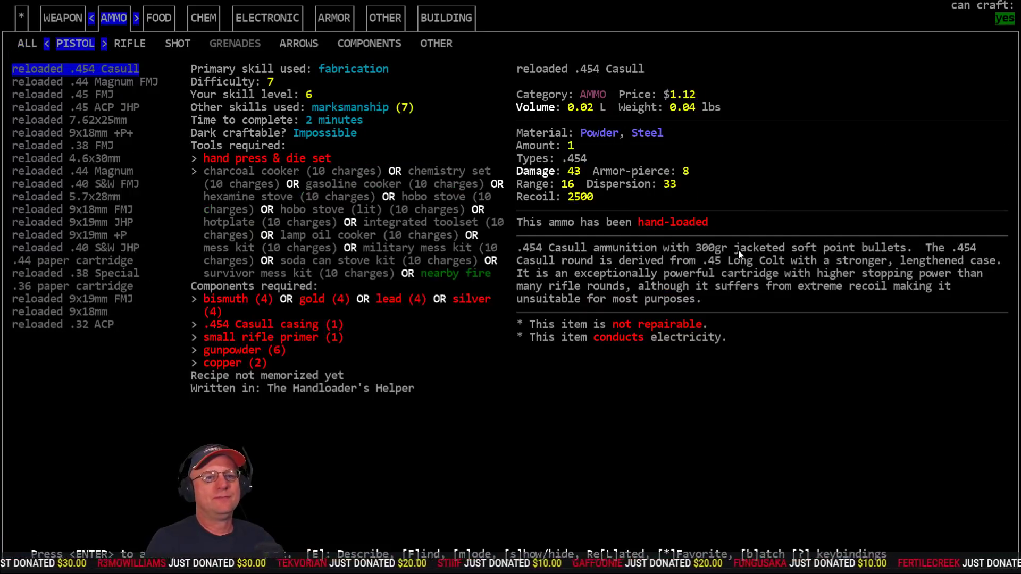
pyautogui.press('Tab')
pyautogui.press('Tab')
pyautogui.press('Tab')
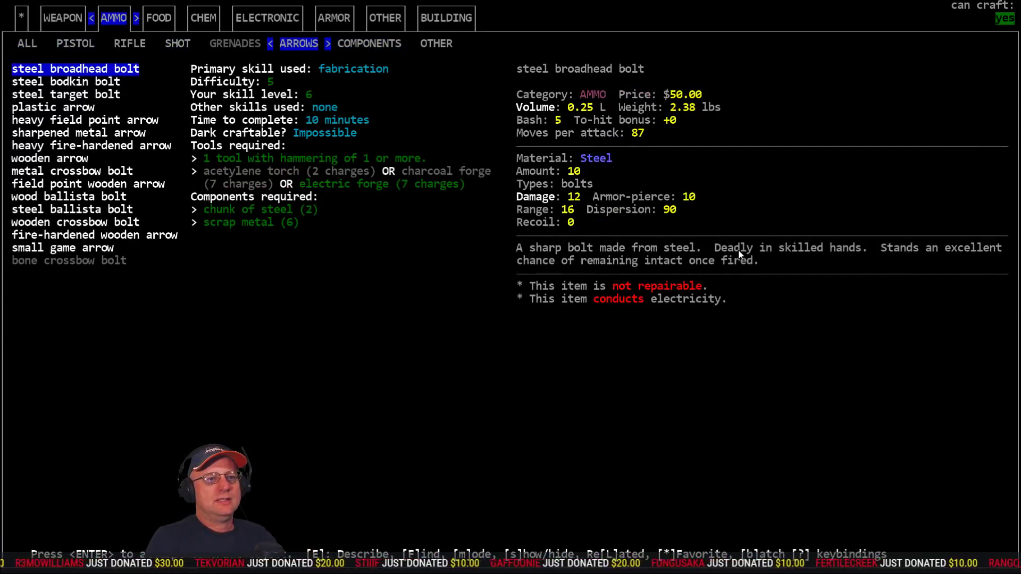
# Browse the plastic, heavy field point and sharpened metal arrow recipes, then check character stats
pyautogui.press('Down')
pyautogui.press('Down')
pyautogui.press('Down')
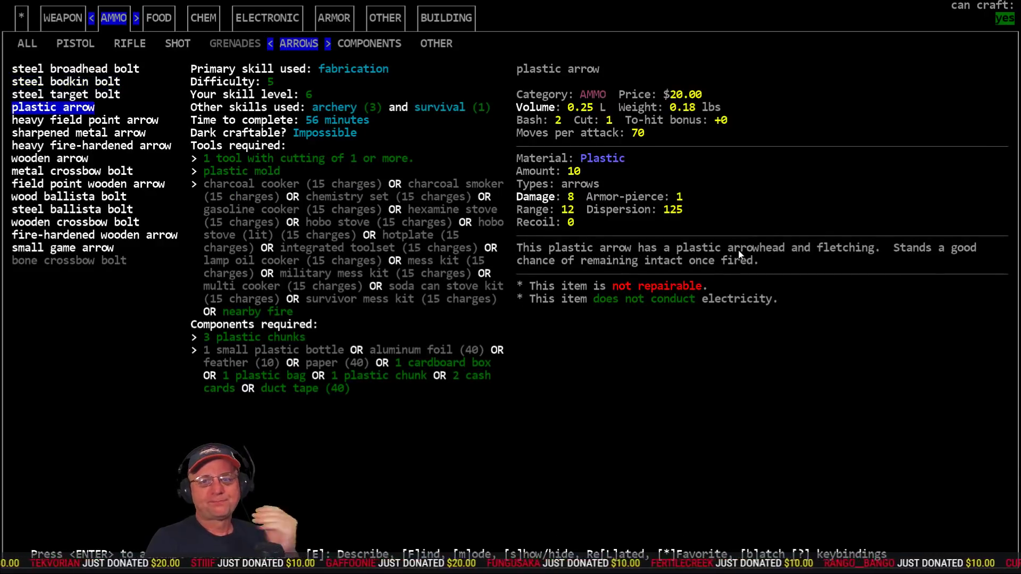
pyautogui.press('Down')
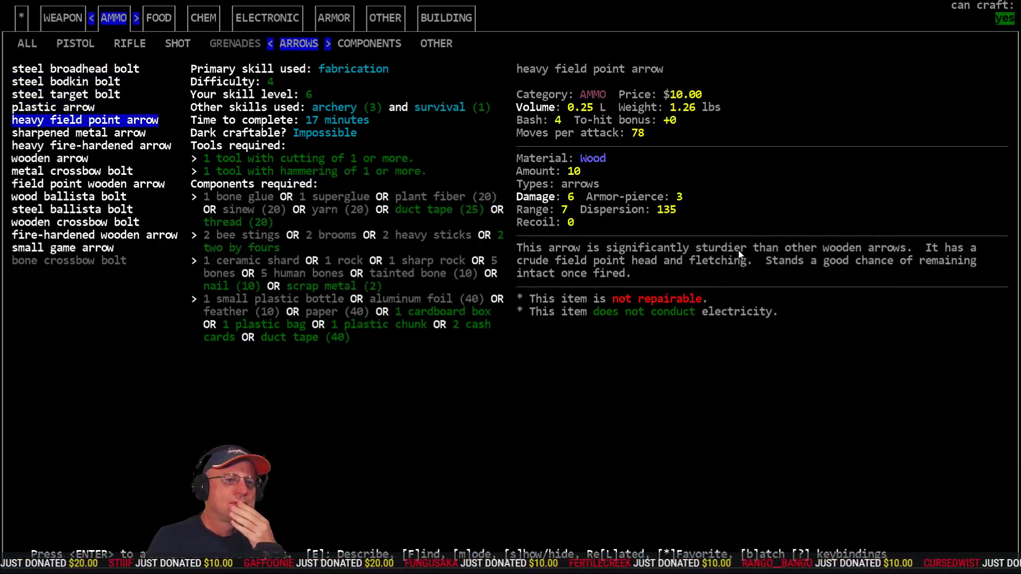
pyautogui.press('Down')
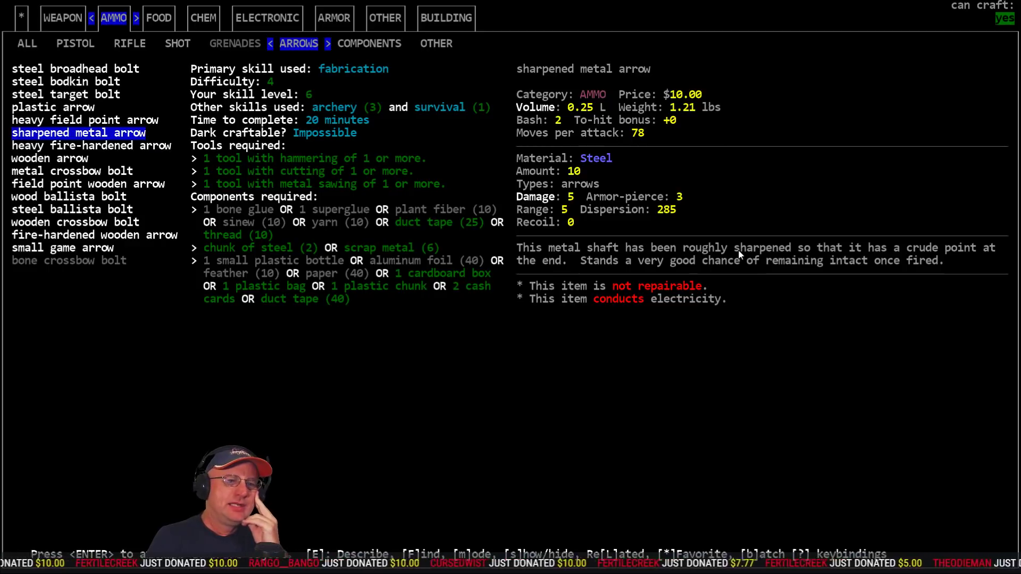
pyautogui.press('Escape')
pyautogui.press('@')
pyautogui.press('Escape')
# Return to the arrow recipes and view the steel bodkin bolt and plastic arrow
pyautogui.press('&')
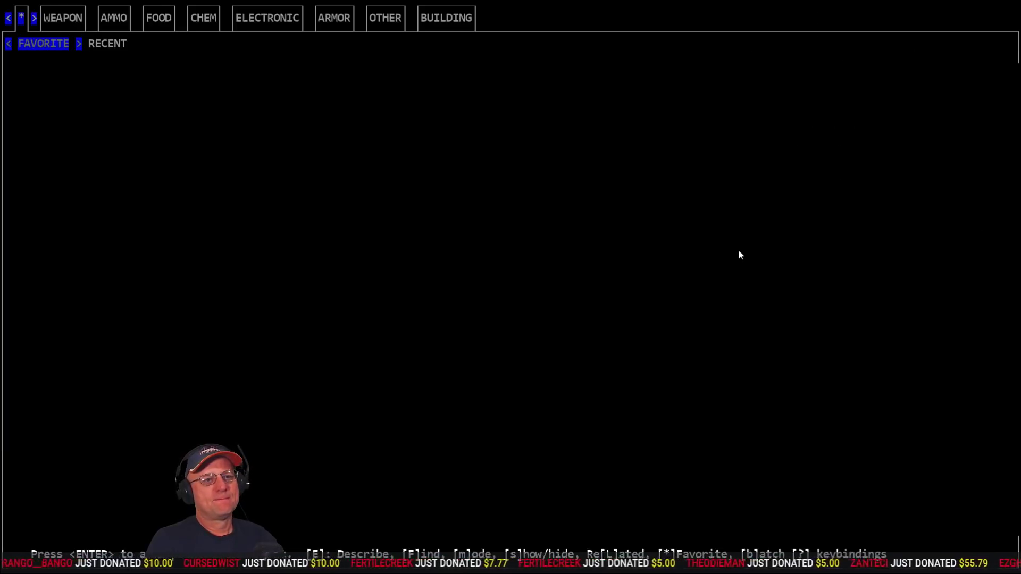
pyautogui.press('Tab')
pyautogui.press('Tab')
pyautogui.press('Right')
pyautogui.press('Right')
pyautogui.press('Right')
pyautogui.press('Right')
pyautogui.press('Right')
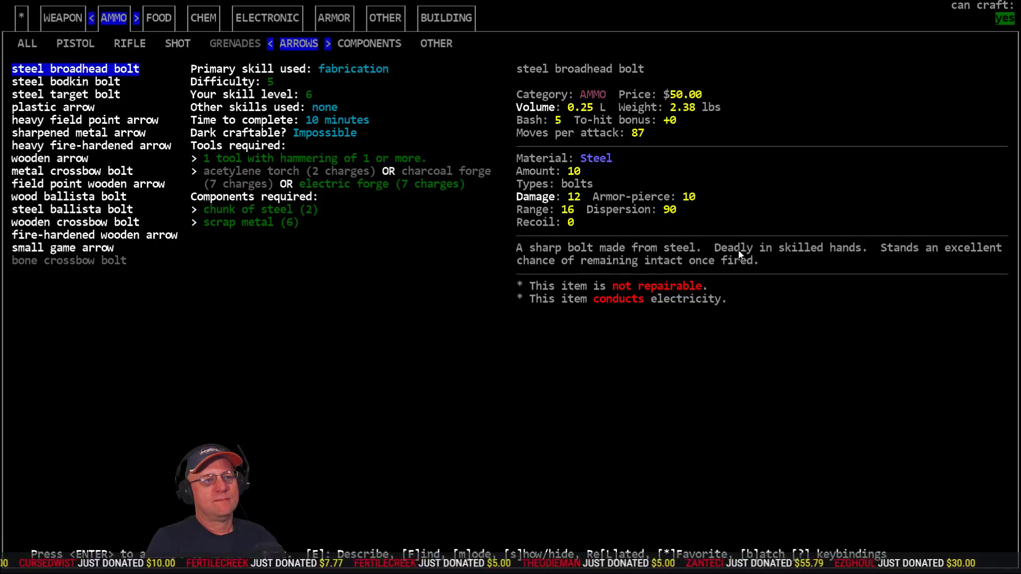
pyautogui.press('Down')
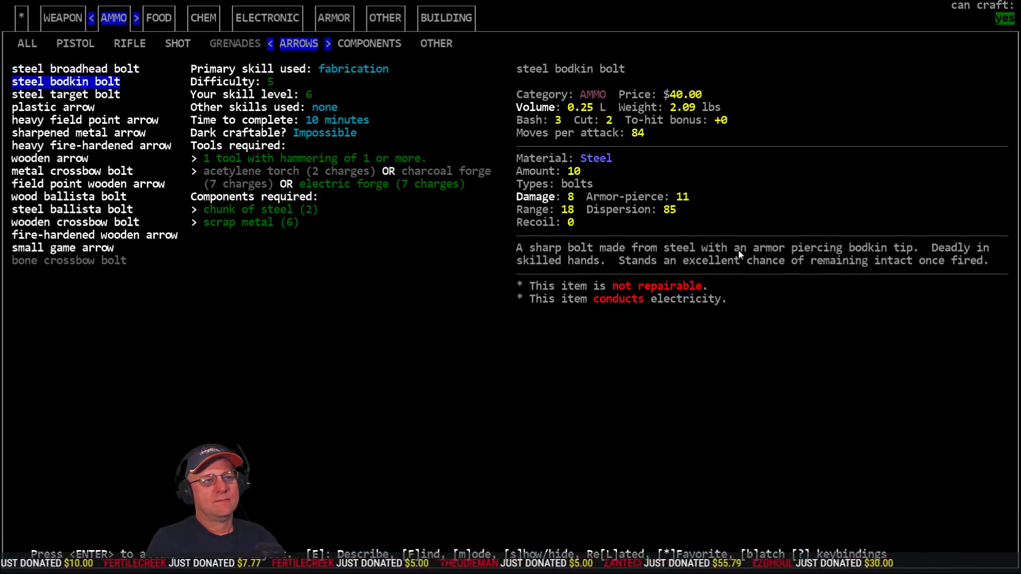
pyautogui.press('Down')
pyautogui.press('Down')
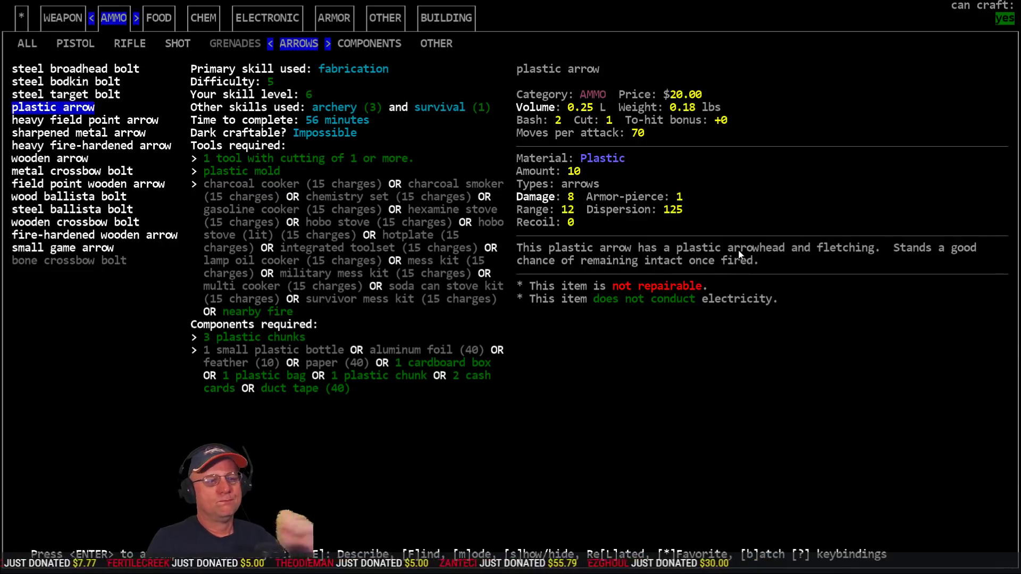
pyautogui.press('Up')
pyautogui.press('Up')
# Walk southwest to the large quiver of arrows and pick it up
pyautogui.press('Escape')
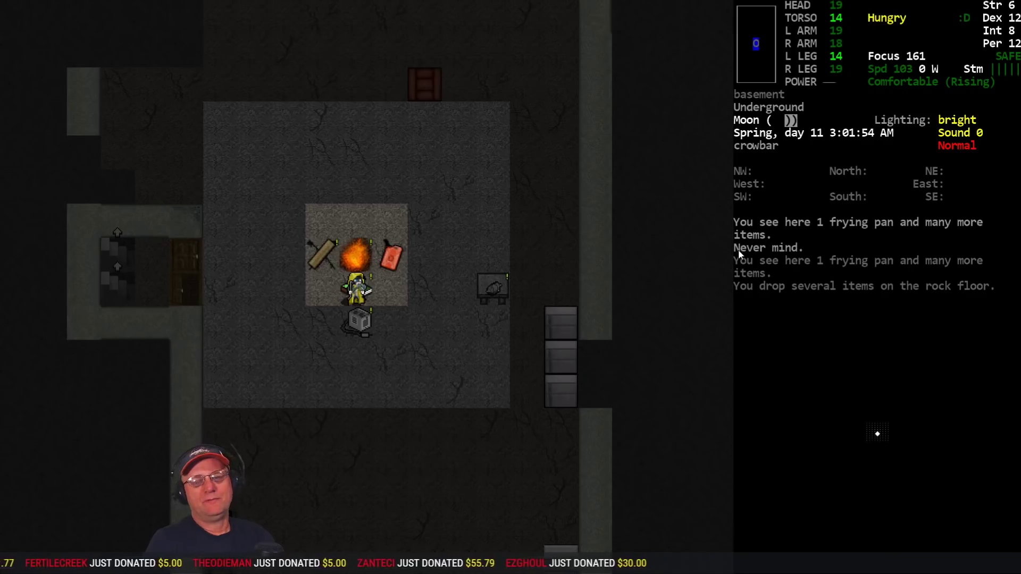
pyautogui.press('1')
pyautogui.press('Down')
pyautogui.press('Down')
pyautogui.press('Down')
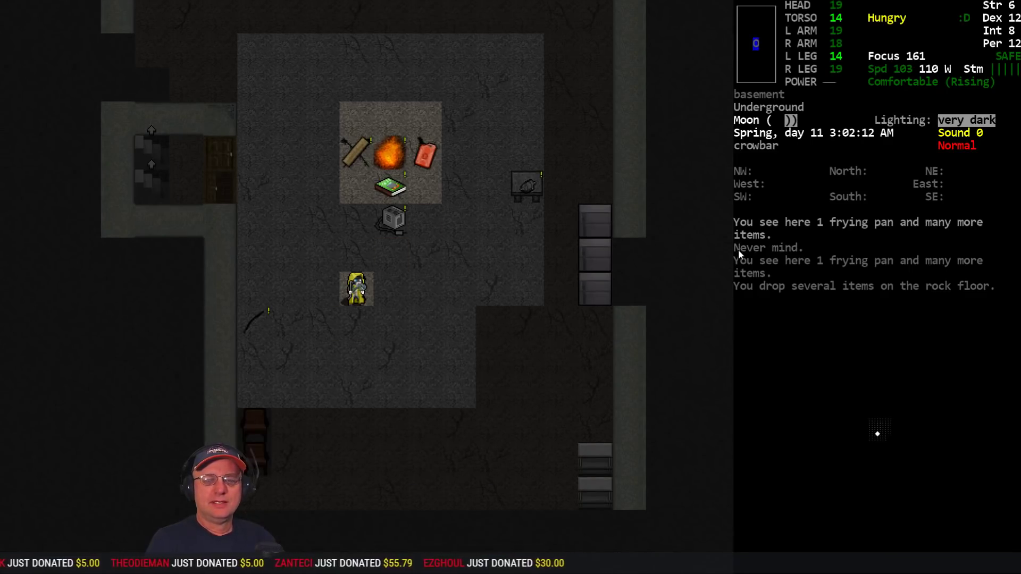
pyautogui.press('4')
pyautogui.press('1')
pyautogui.press('g')
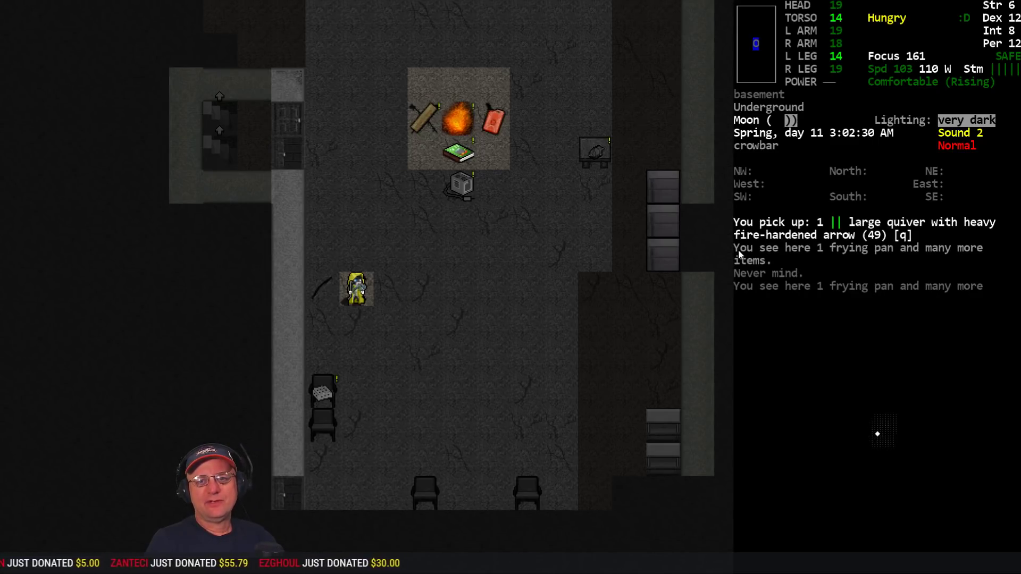
# Wait a few turns, then walk back northeast beside the item pile
pyautogui.press('5')
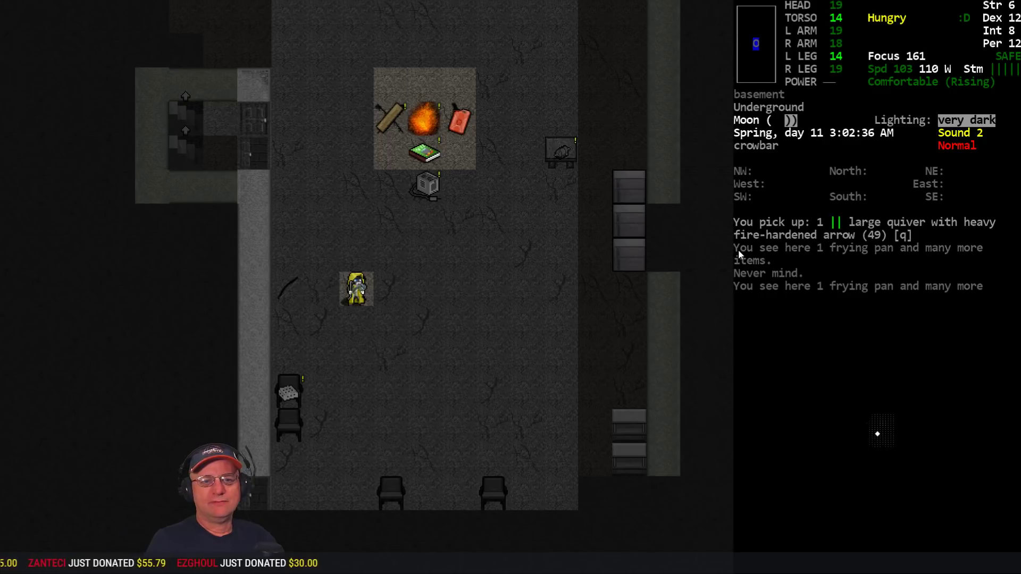
pyautogui.press('5')
pyautogui.press('5')
pyautogui.press('5')
pyautogui.press('9')
pyautogui.press('9')
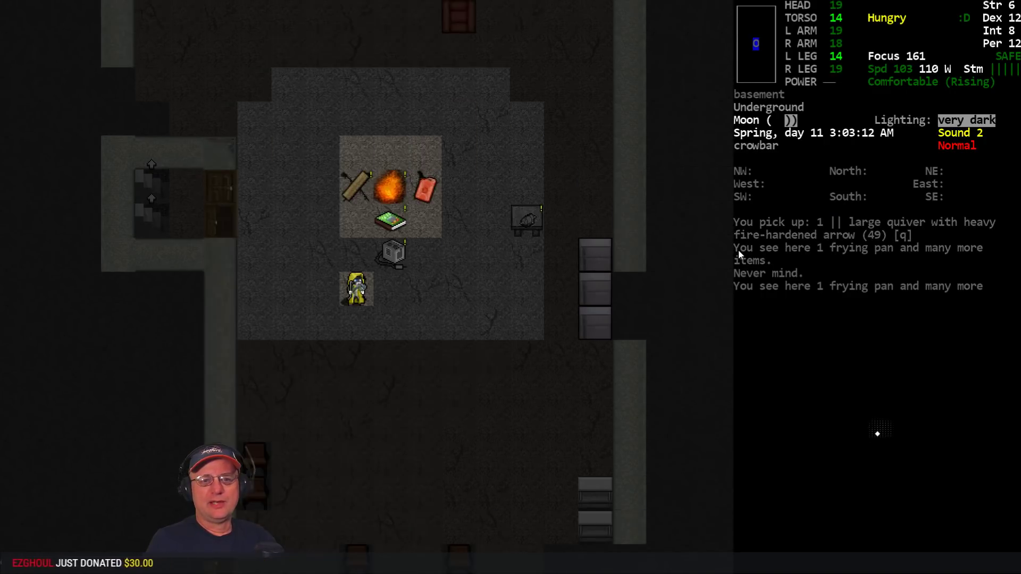
pyautogui.press('8')
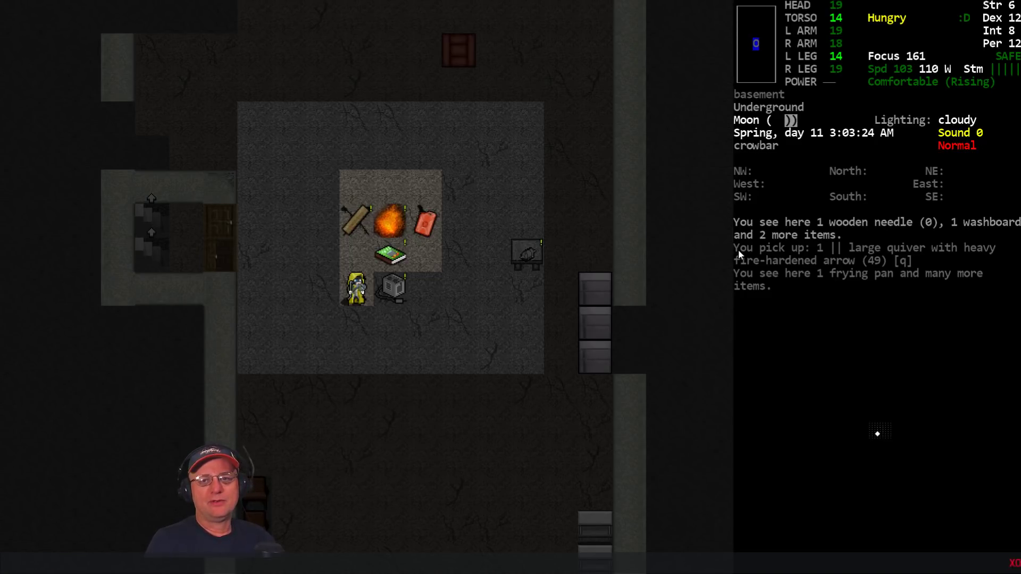
pyautogui.press('z')
pyautogui.press('Z')
pyautogui.press('Z')
pyautogui.press('z')
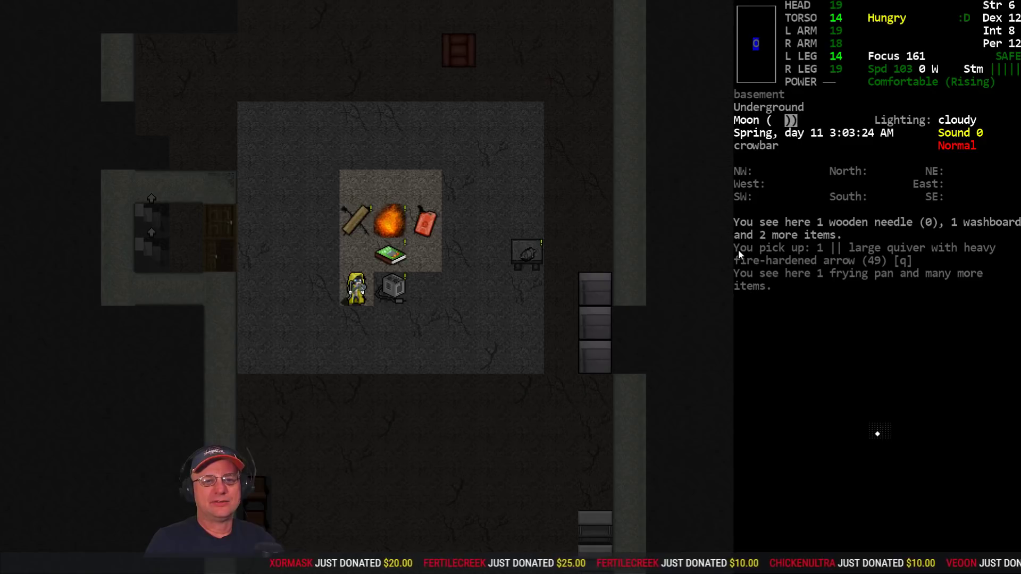
pyautogui.press('z')
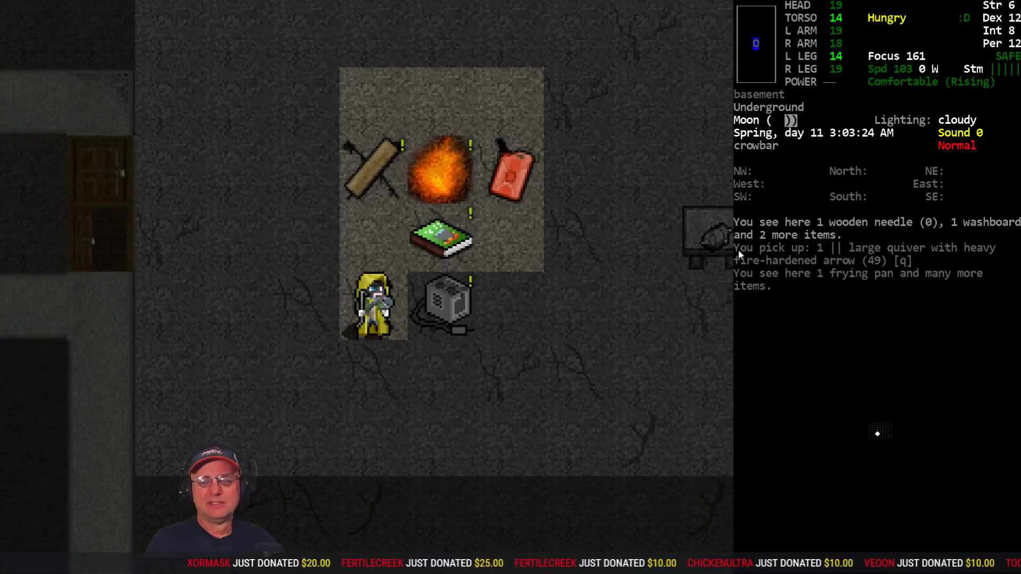
pyautogui.press('5')
# Check the inventory and pass a game turn
pyautogui.press('i')
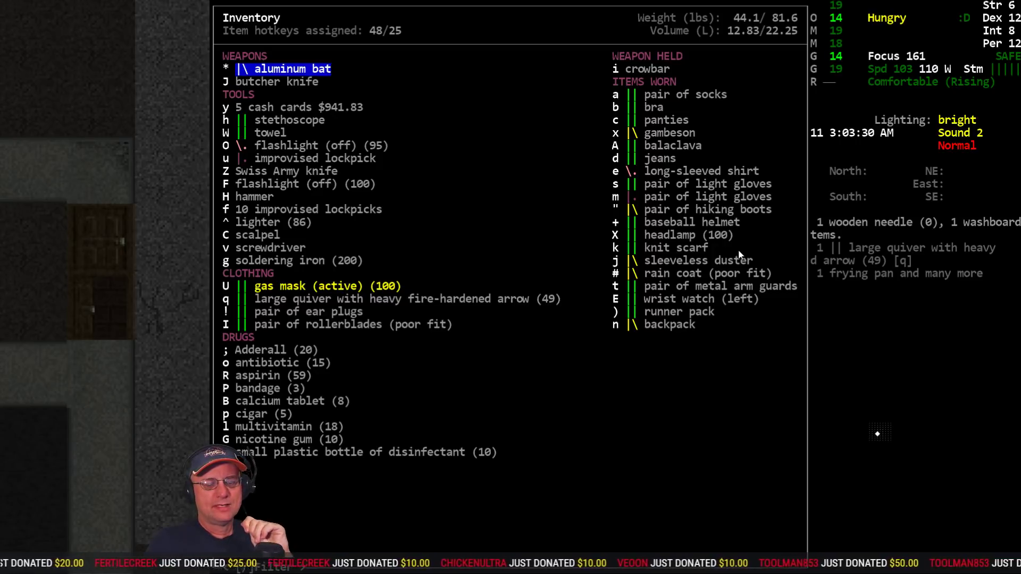
pyautogui.press('Escape')
pyautogui.press('5')
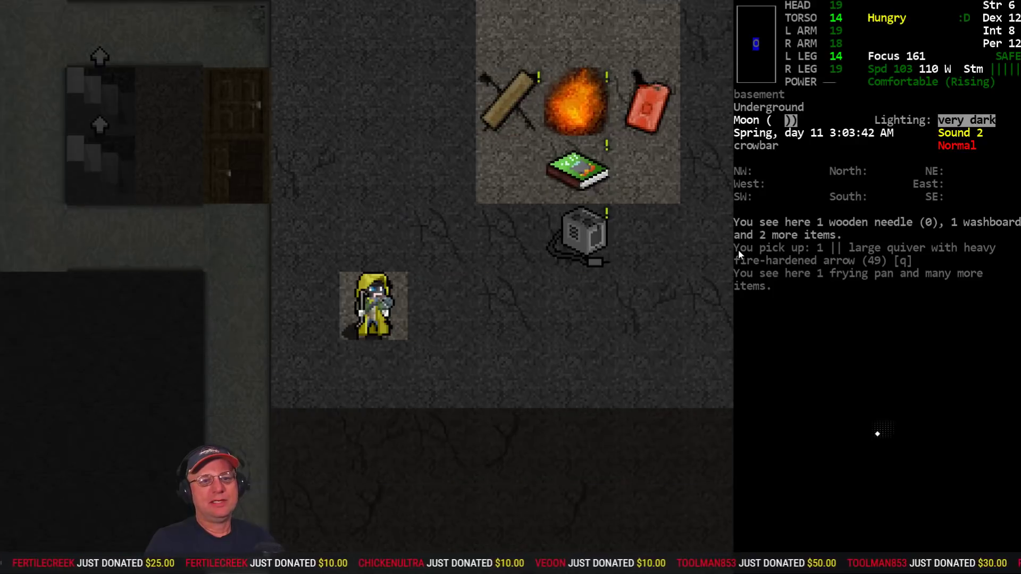
pyautogui.press('Z')
# Bring up the drop list and browse the carried items up to the quiver
pyautogui.press('D')
pyautogui.press('Right')
pyautogui.press('Up')
pyautogui.press('Left')
pyautogui.press('Right')
pyautogui.press('Left')
pyautogui.press('Up')
pyautogui.press('Up')
pyautogui.press('Up')
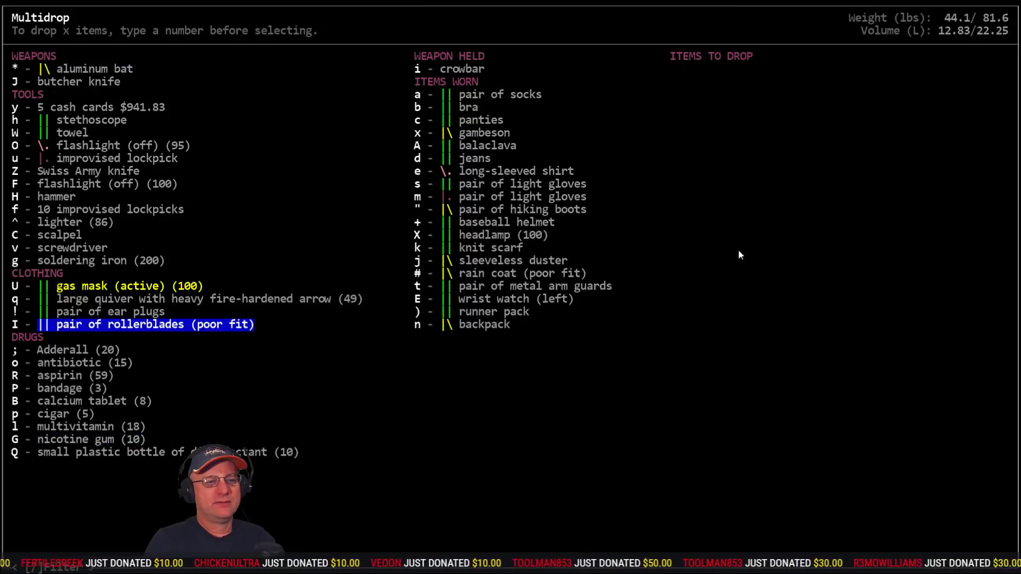
# Drop the quiver onto the rock floor
pyautogui.press('Up')
pyautogui.press('Right')
pyautogui.press('Return')
# Walk toward the campfire, opening and cancelling the Read menu on the way
pyautogui.press('Up')
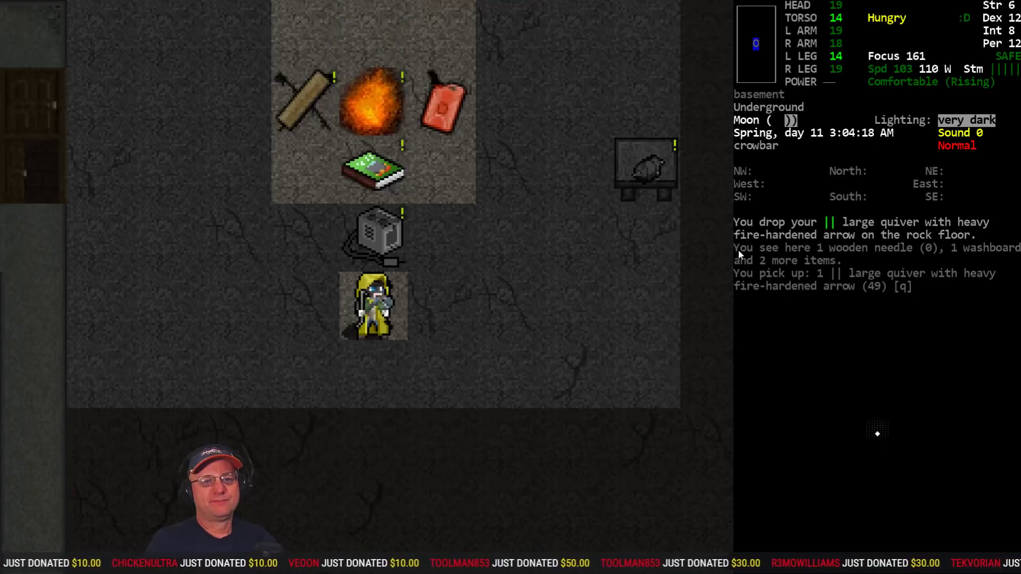
pyautogui.press('Up')
pyautogui.press('Up')
pyautogui.press('R')
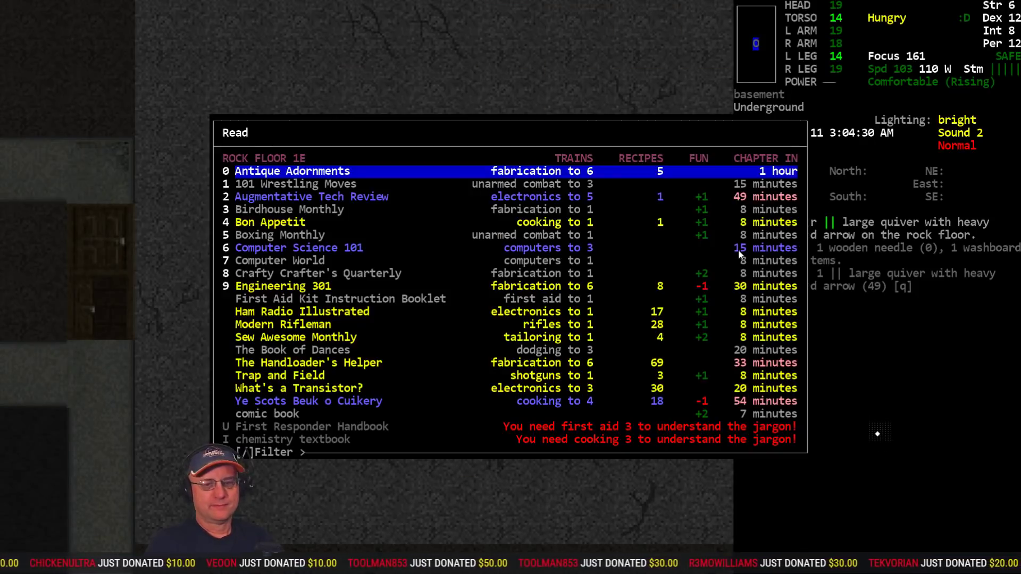
pyautogui.press('Escape')
pyautogui.press('Down')
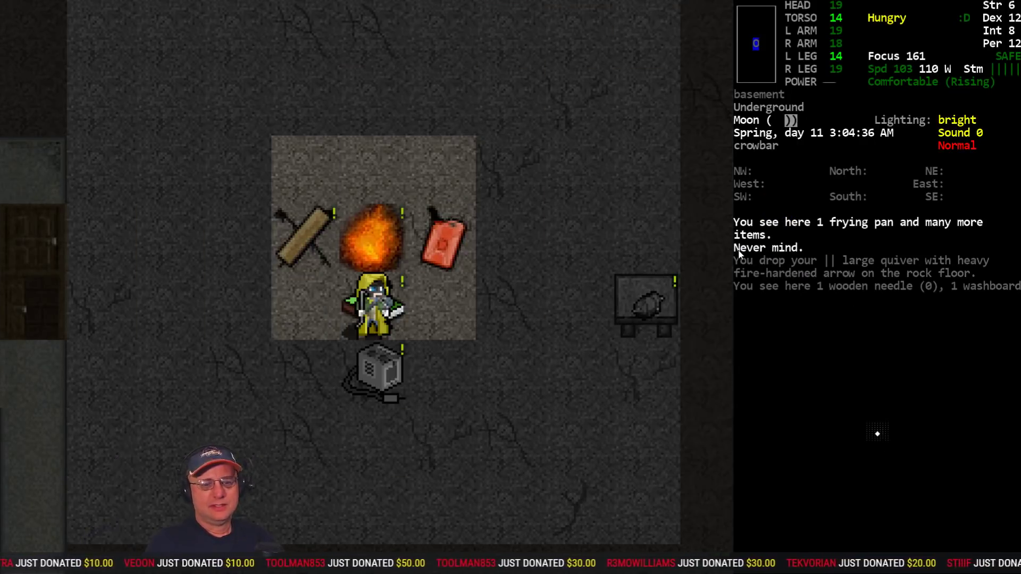
# Open crafting with '&' and scroll through the FOOD recipe list
pyautogui.press('&')
pyautogui.press('Tab')
pyautogui.press('Tab')
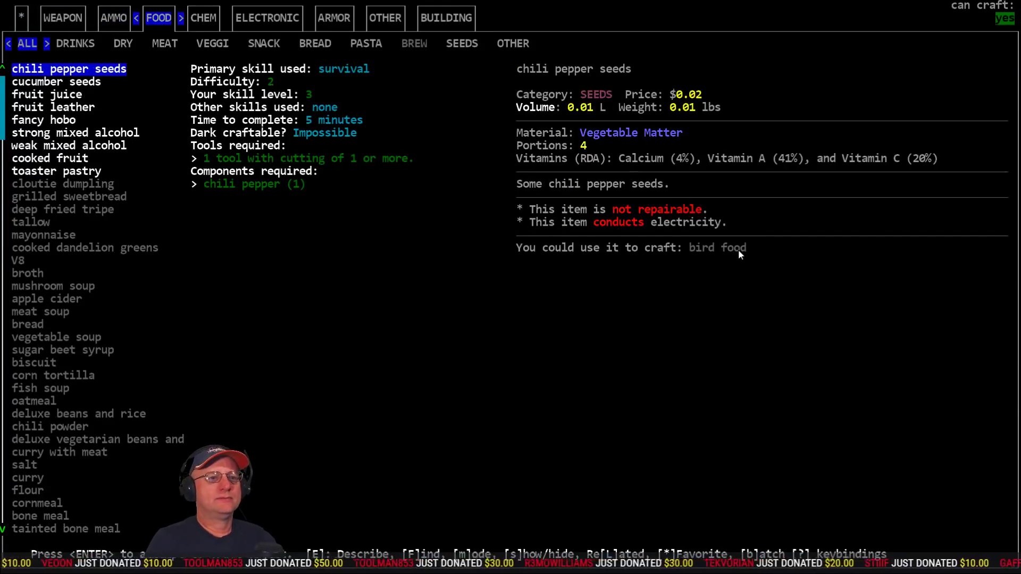
pyautogui.press('Down')
pyautogui.press('Down')
pyautogui.press('Down')
pyautogui.press('Down')
pyautogui.press('Down')
pyautogui.press('Down')
pyautogui.press('Up')
pyautogui.press('Up')
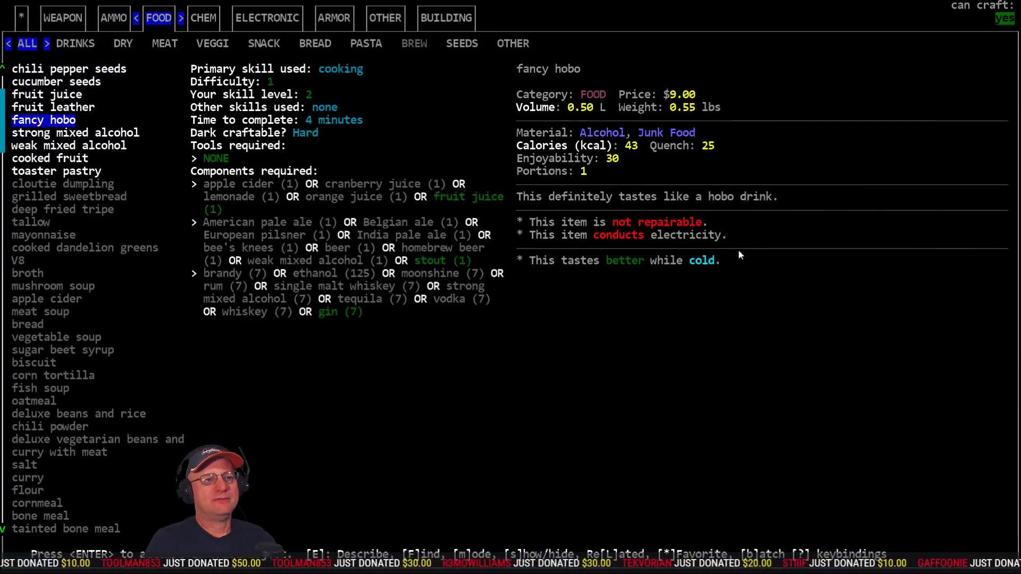
pyautogui.press('Up')
# Compare the fancy hobo, fruit leather, fruit juice and strong mixed alcohol recipes
pyautogui.press('Down')
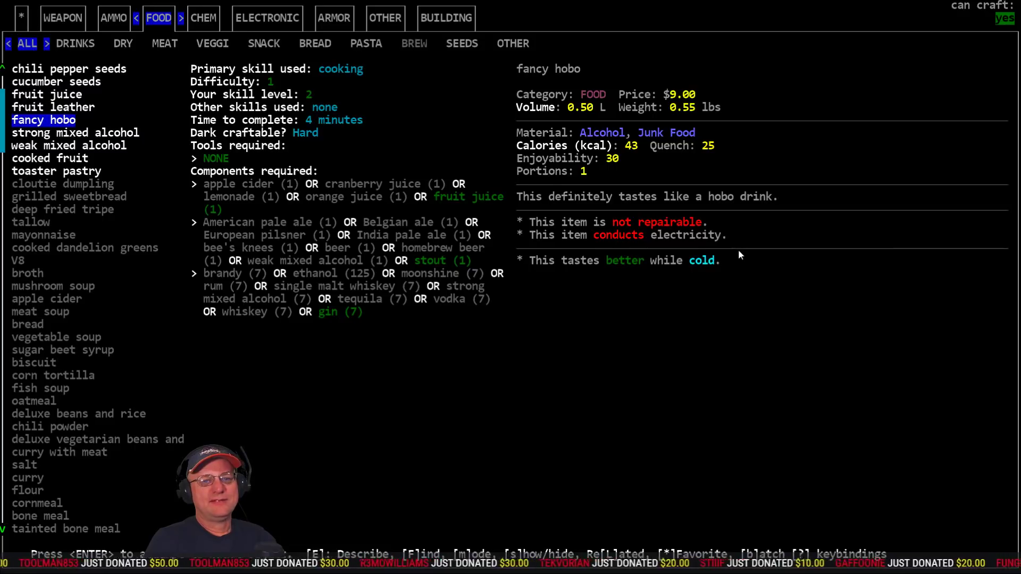
pyautogui.press('Up')
pyautogui.press('Up')
pyautogui.press('Down')
pyautogui.press('Up')
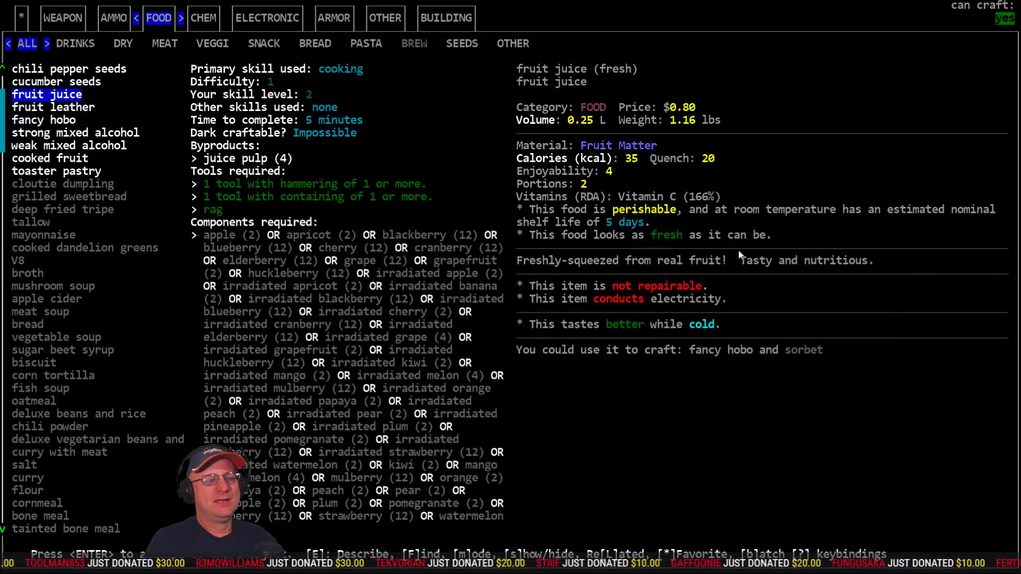
pyautogui.press('Down')
pyautogui.press('Down')
pyautogui.press('Down')
# Reopen crafting, glance at the WEAPON recipes, and close the menu
pyautogui.press('Escape')
pyautogui.press('&')
pyautogui.press('Tab')
pyautogui.press('Escape')
# Browse the Eat list past vegetable pizzas, oatmeals and toast-ems, eating nothing
pyautogui.press('E')
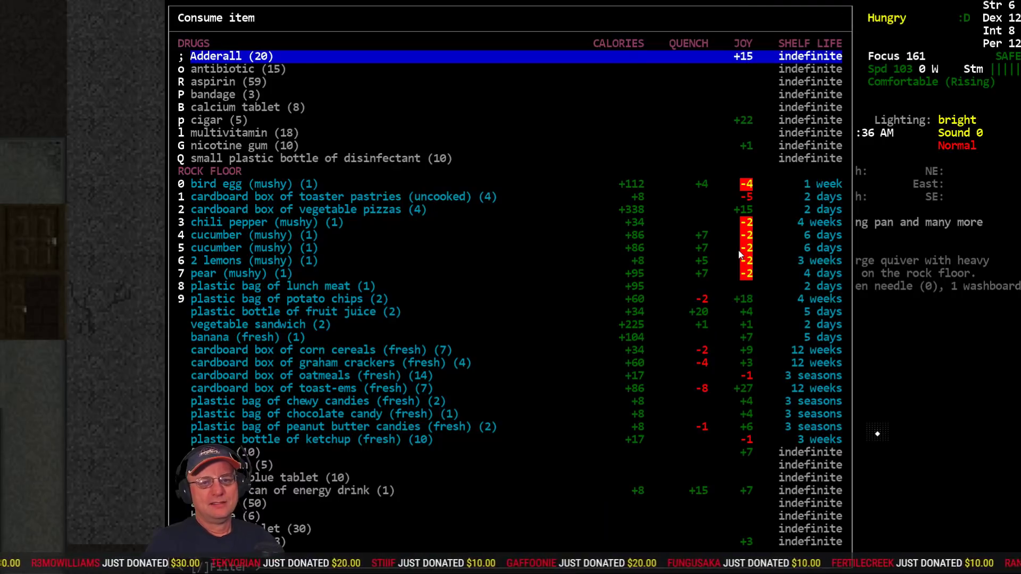
pyautogui.press('Down')
pyautogui.press('Down')
pyautogui.press('Down')
pyautogui.press('Down')
pyautogui.press('Down')
pyautogui.press('Down')
pyautogui.press('Down')
pyautogui.press('Up')
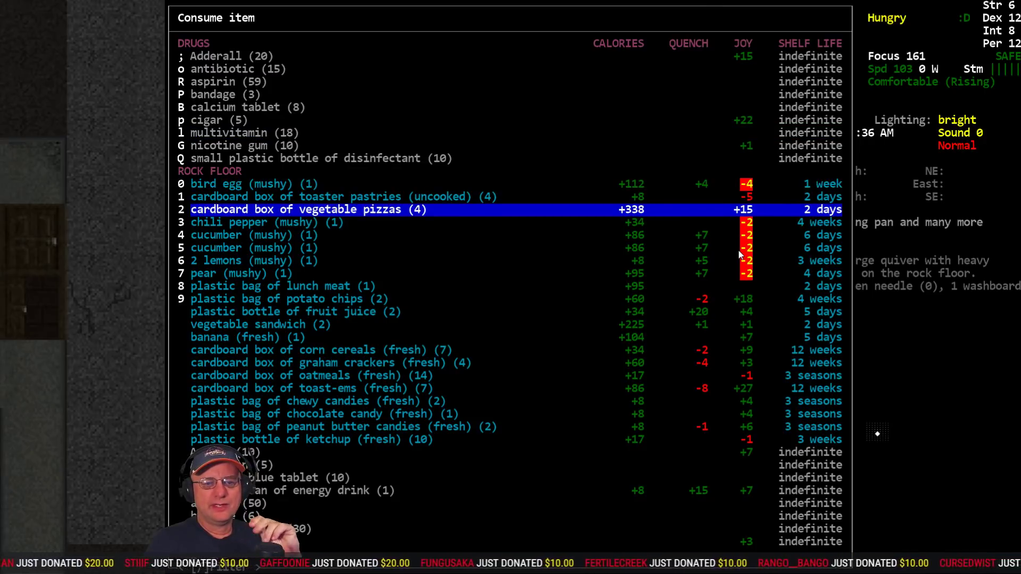
pyautogui.press('Down')
pyautogui.press('Down')
pyautogui.press('Down')
pyautogui.press('Down')
pyautogui.press('Down')
pyautogui.press('Down')
pyautogui.press('Down')
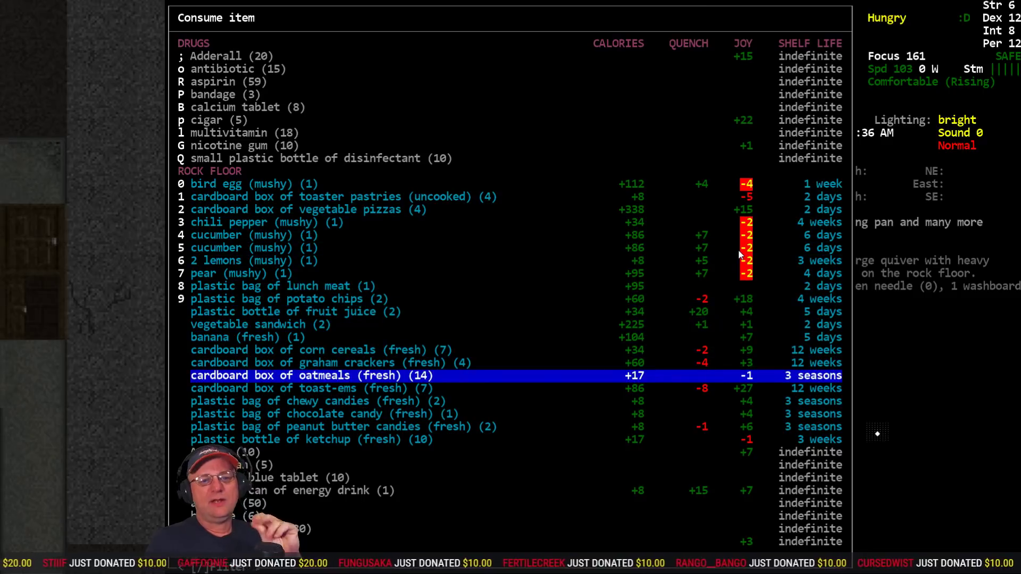
pyautogui.press('Down')
pyautogui.press('Down')
pyautogui.press('Down')
pyautogui.press('Up')
pyautogui.press('Up')
pyautogui.press('Escape')
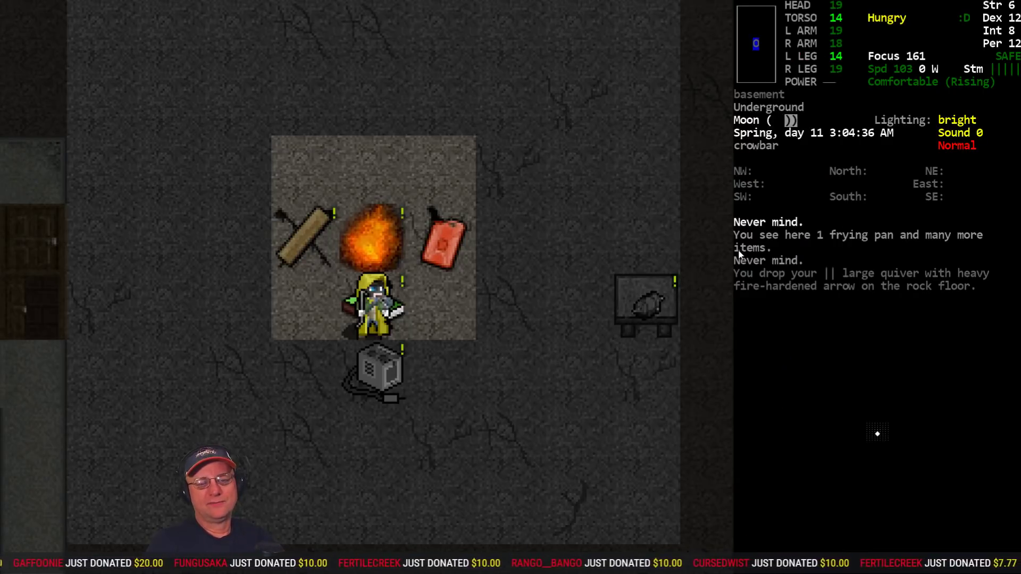
# Filter the floor items for gallon jugs and pick up both
pyautogui.press('e')
pyautogui.press('Down')
pyautogui.press('Down')
pyautogui.press('Down')
pyautogui.press('Down')
pyautogui.press('Down')
pyautogui.press('Down')
pyautogui.press('Down')
pyautogui.press('Down')
pyautogui.press('/')
pyautogui.write('gal')
pyautogui.press('Return')
pyautogui.press('Return')
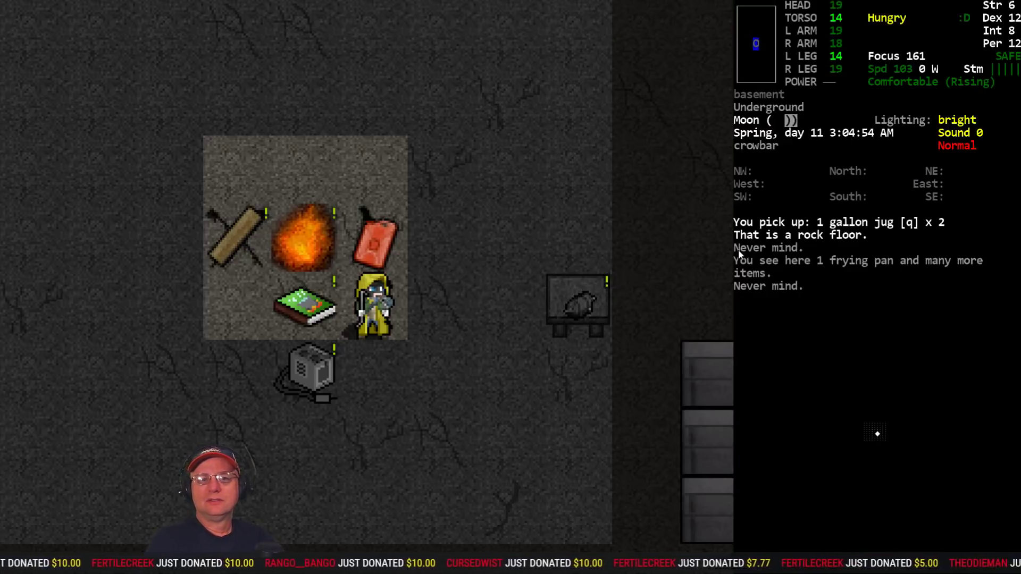
pyautogui.press('Left')
pyautogui.press('Left')
pyautogui.press('Left')
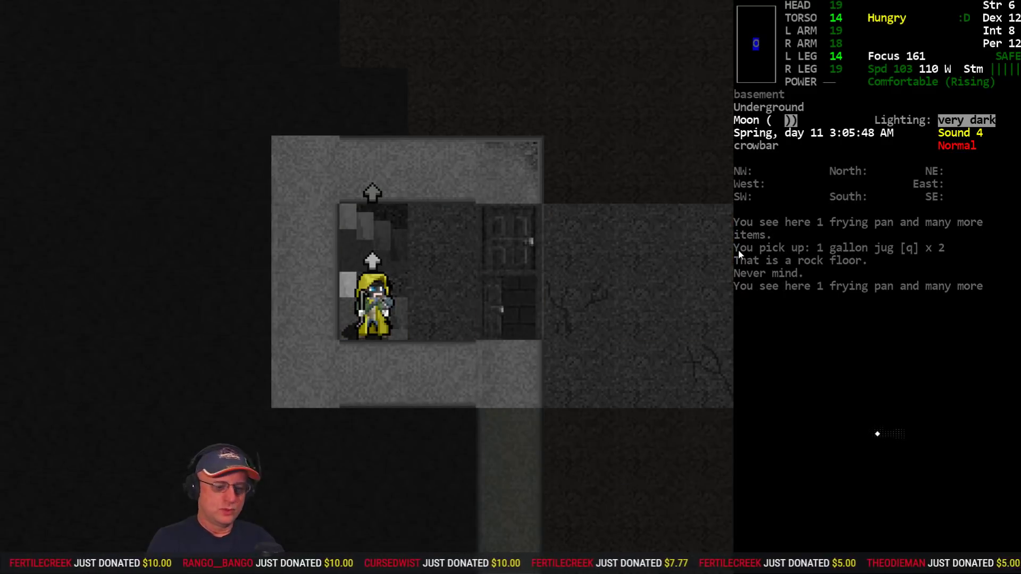
# Climb the stairs into the house and walk east through it
pyautogui.press('less')
pyautogui.press('Z')
pyautogui.press('z')
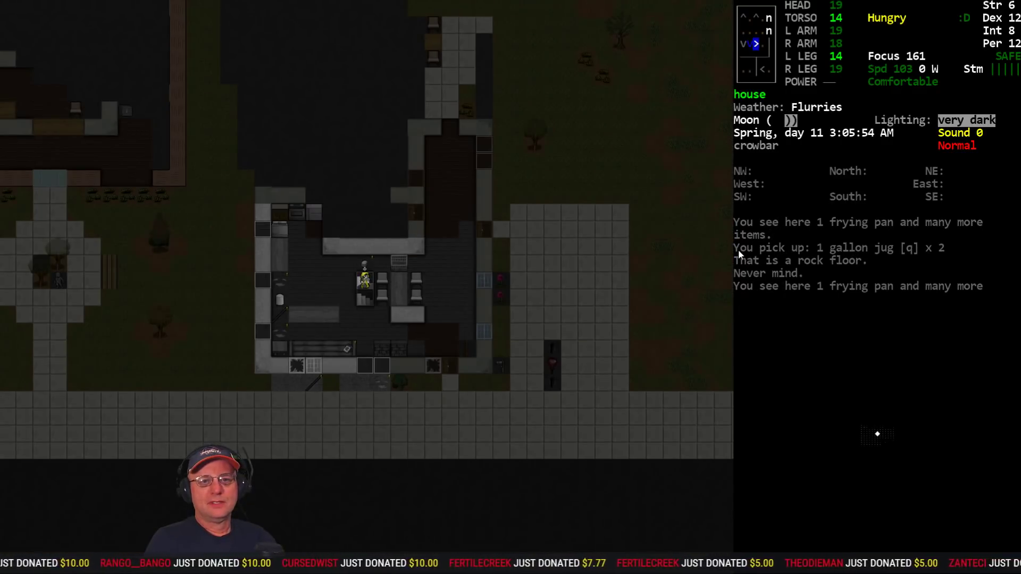
pyautogui.press('z')
pyautogui.press('Right')
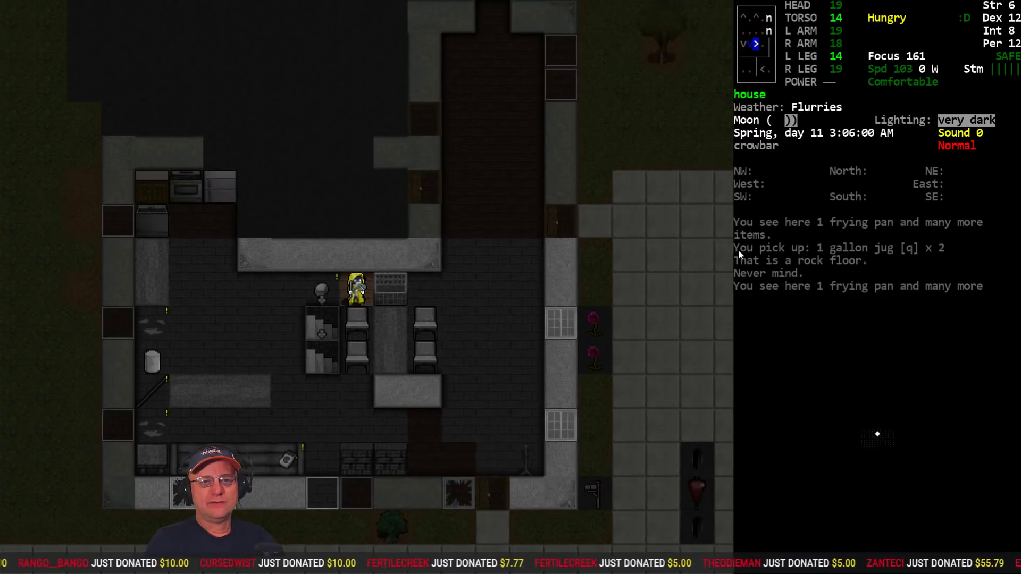
pyautogui.press('Right')
pyautogui.press('Right')
# Examine the bathroom toilet and back out of the Unload menu
pyautogui.press('Left')
pyautogui.press('Left')
pyautogui.press('Left')
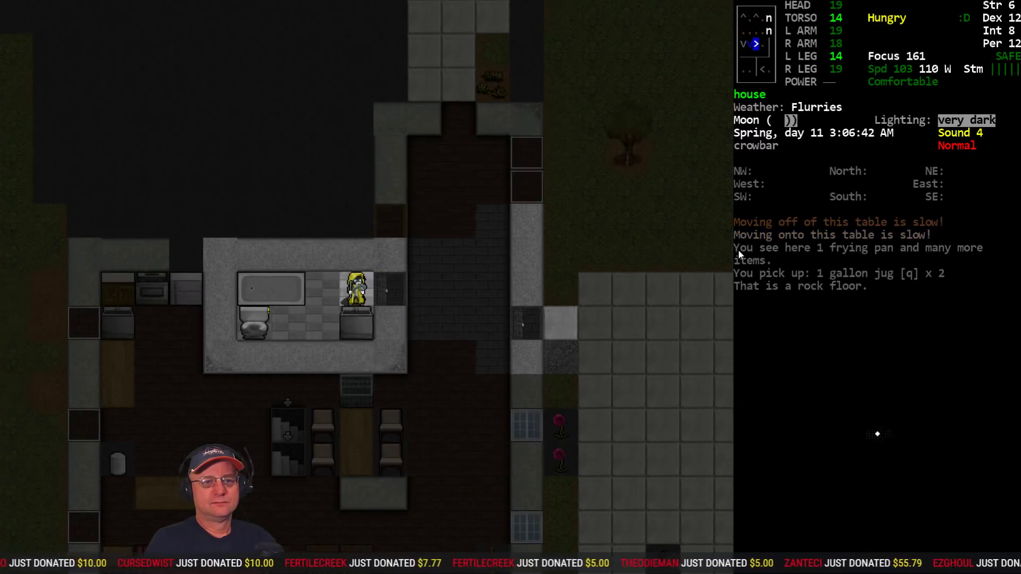
pyautogui.press('e')
pyautogui.press('Left')
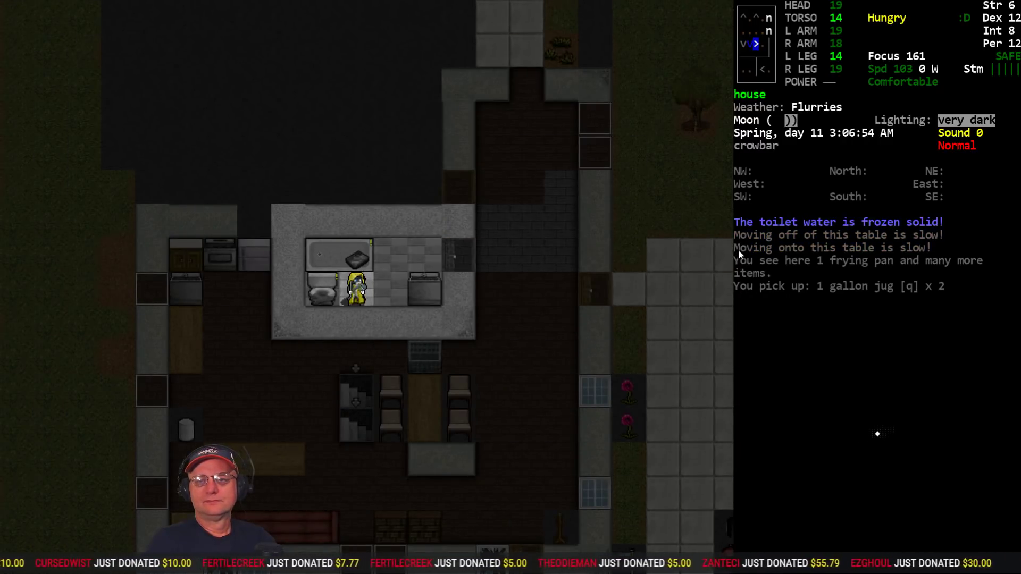
pyautogui.press('U')
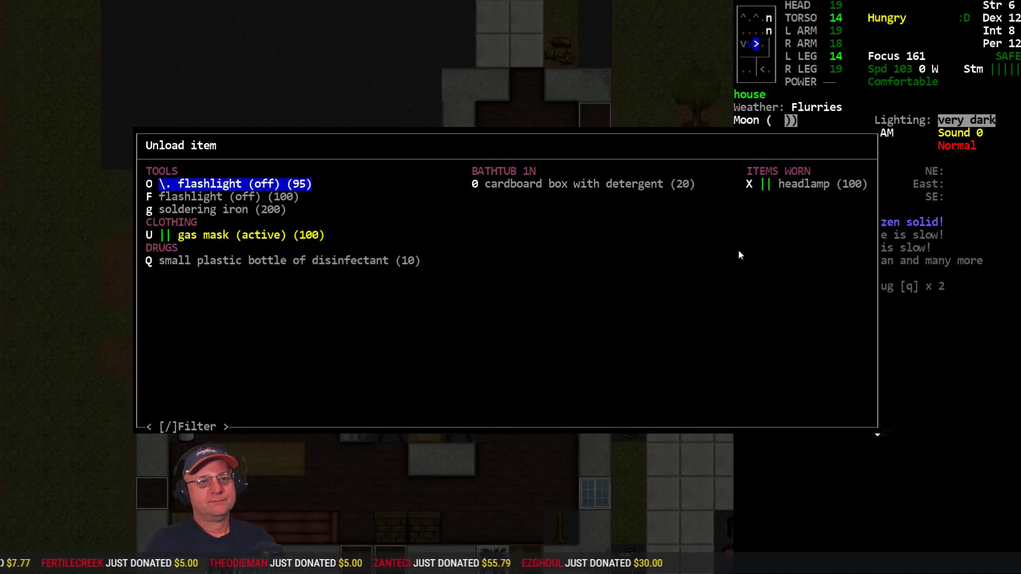
pyautogui.press('Escape')
pyautogui.press('e')
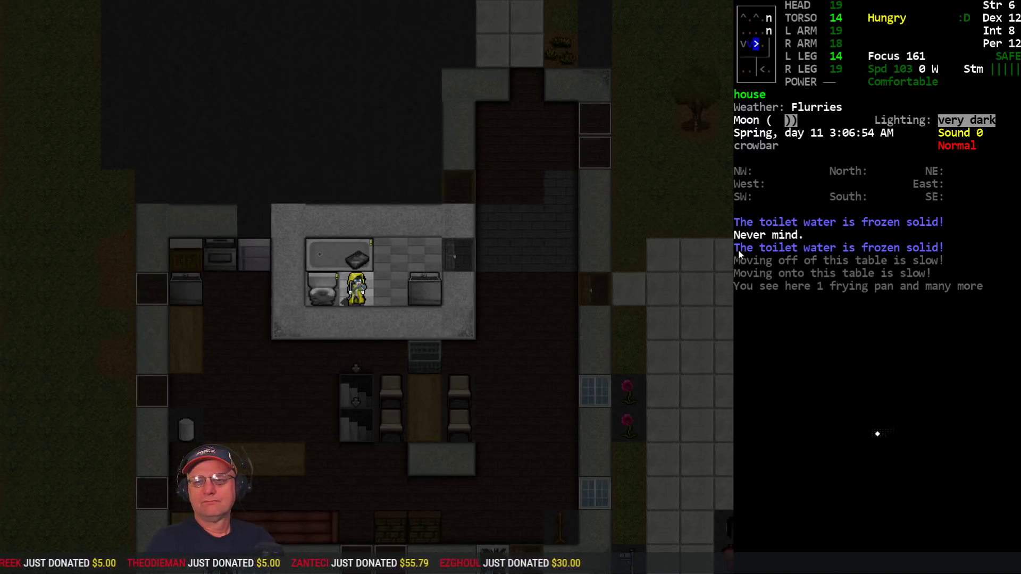
# Pick up the cardboard box with detergent and walk east and south
pyautogui.press('g')
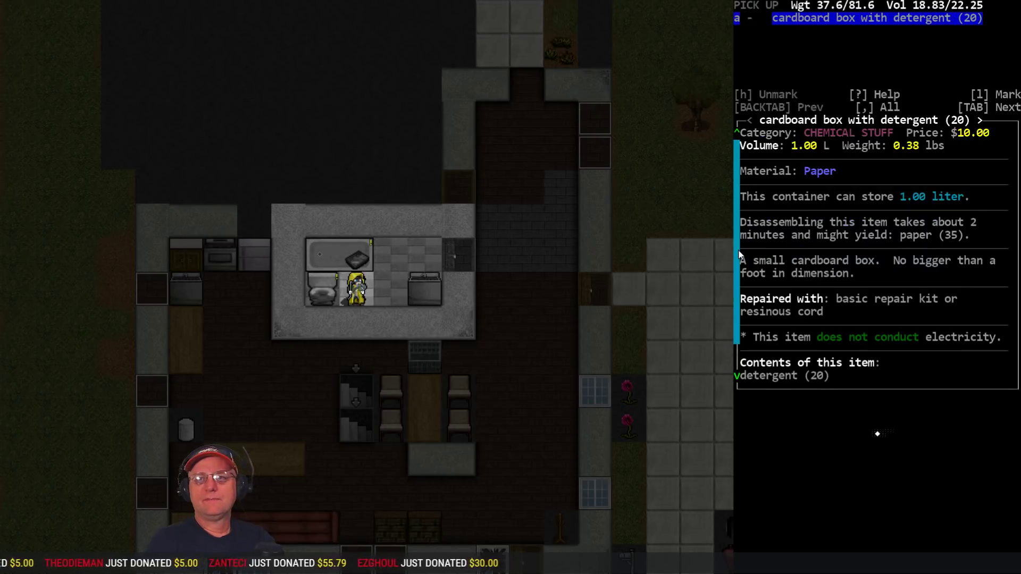
pyautogui.press('Return')
pyautogui.press('Right')
pyautogui.press('Right')
pyautogui.press('Right')
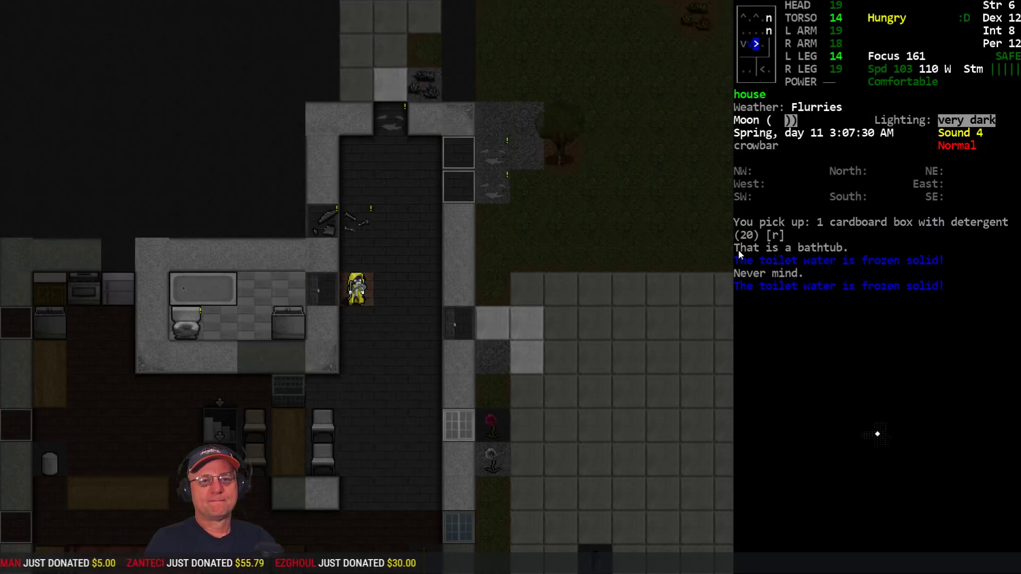
pyautogui.press('Down')
pyautogui.press('Down')
pyautogui.press('Down')
pyautogui.press('Down')
pyautogui.press('Down')
pyautogui.press('Down')
pyautogui.press('Down')
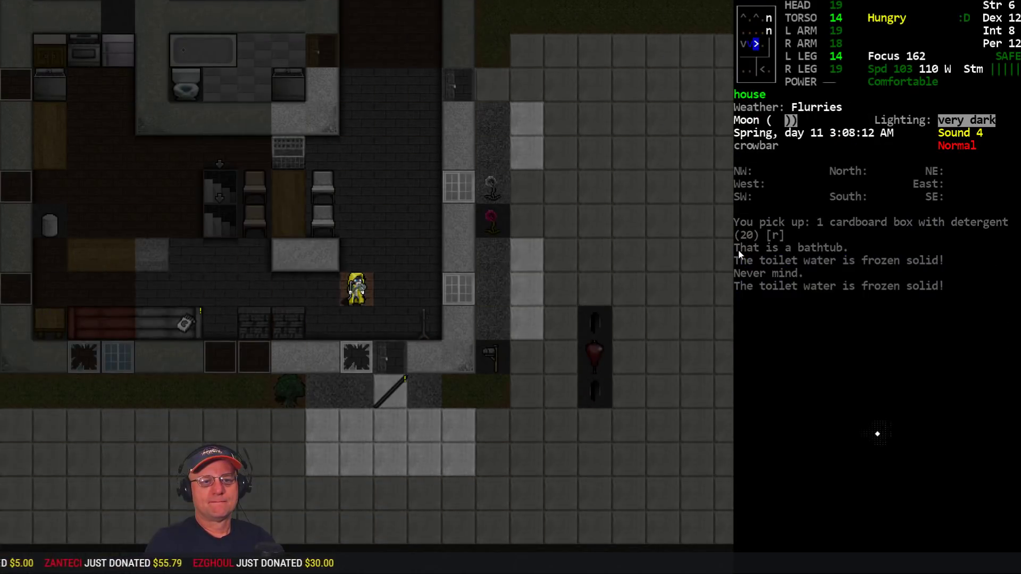
pyautogui.press('z')
pyautogui.press('m')
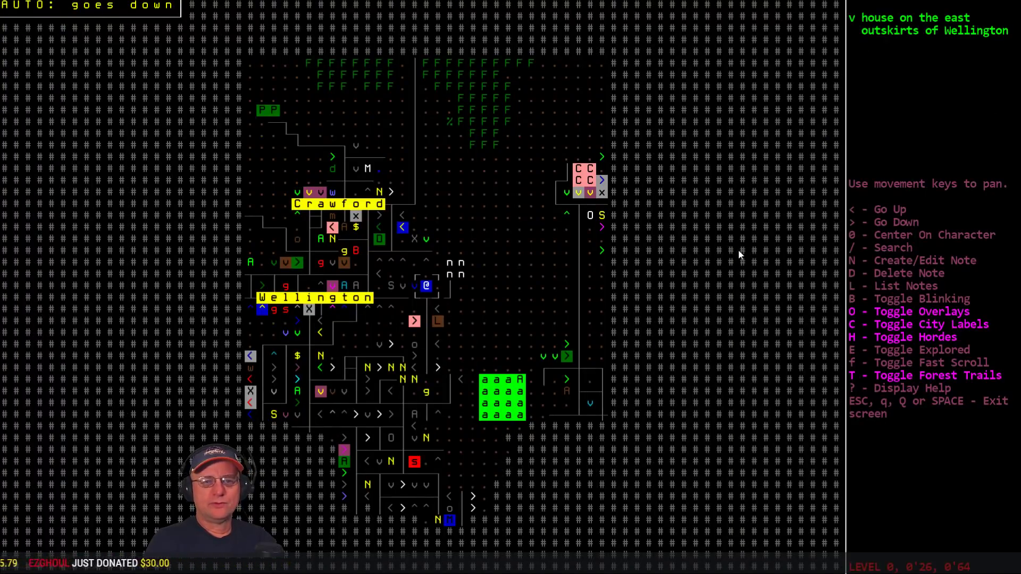
pyautogui.press('Right')
pyautogui.press('9')
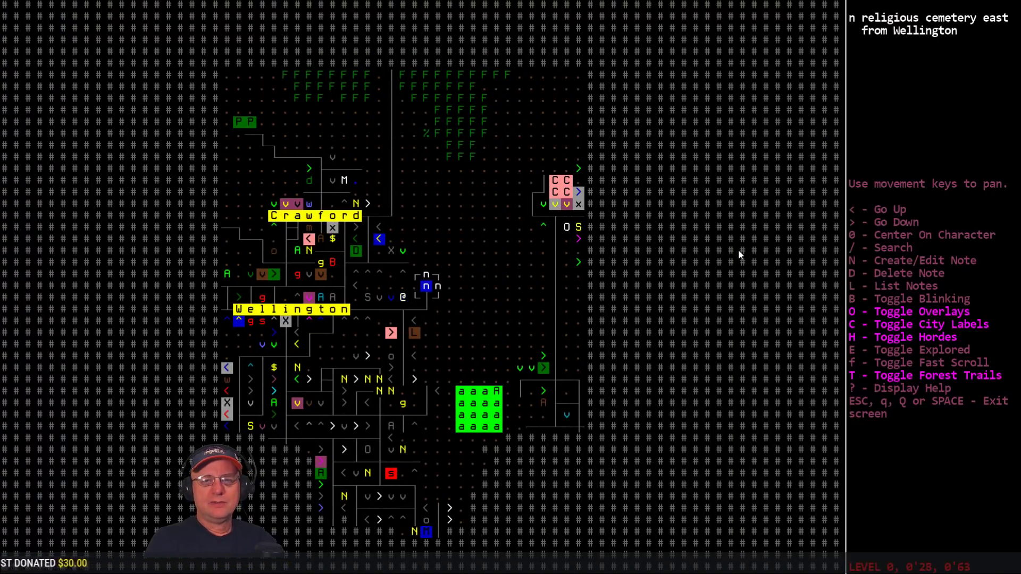
pyautogui.press('Left')
pyautogui.press('Up')
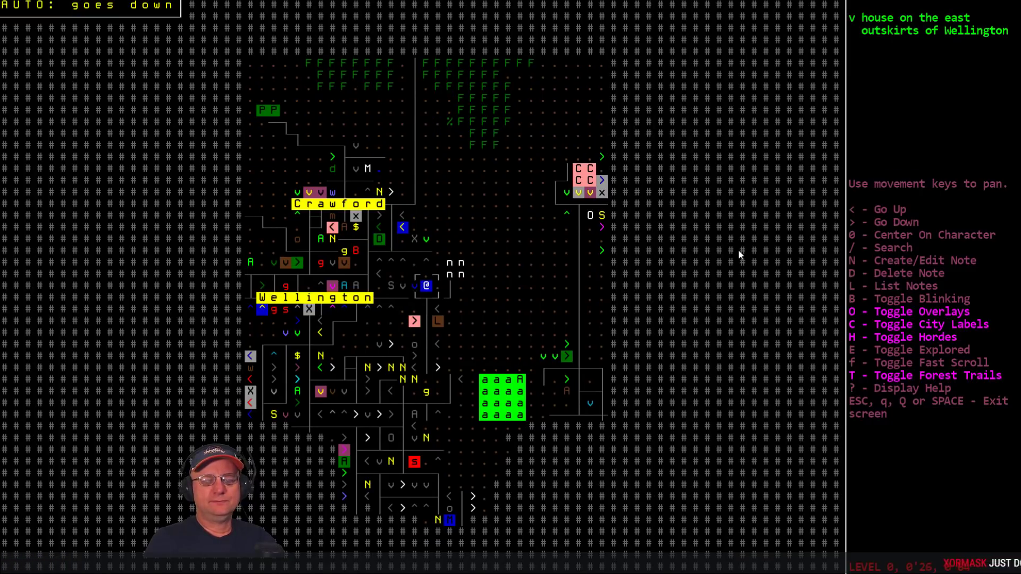
pyautogui.press('Left')
pyautogui.press('Right')
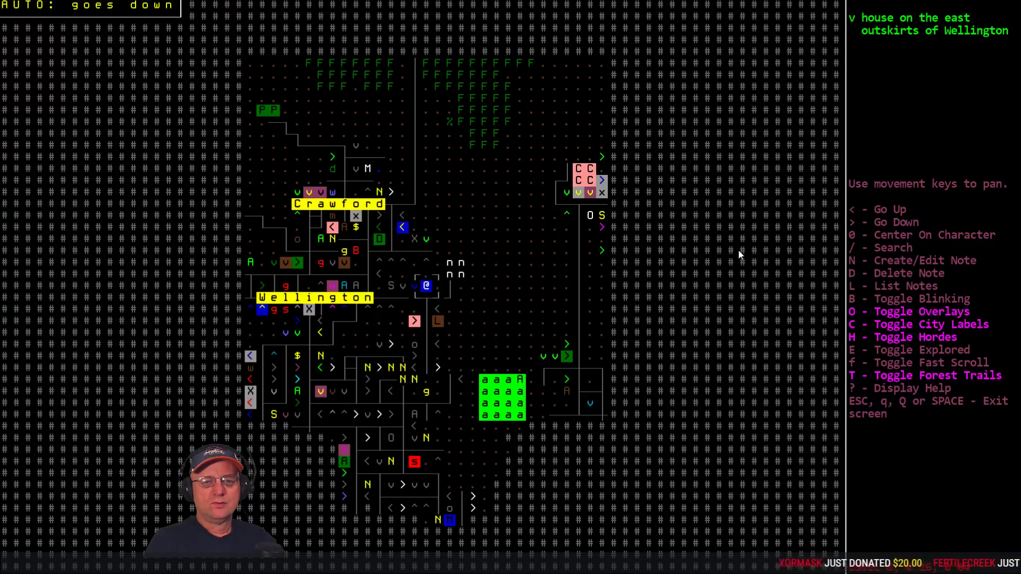
pyautogui.press('Escape')
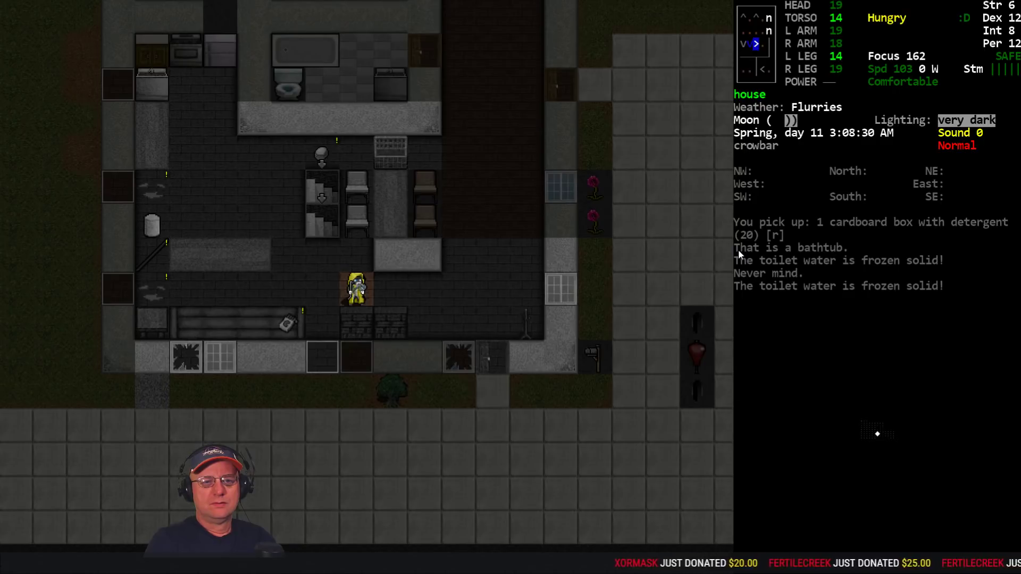
# Walk south out of the house onto the road
pyautogui.press('z')
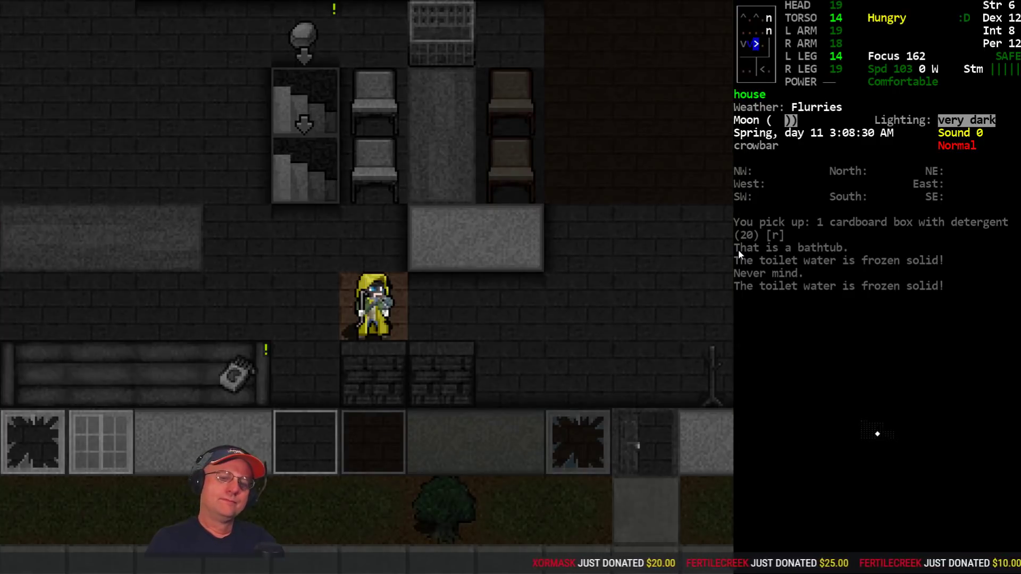
pyautogui.press('Down')
pyautogui.press('Down')
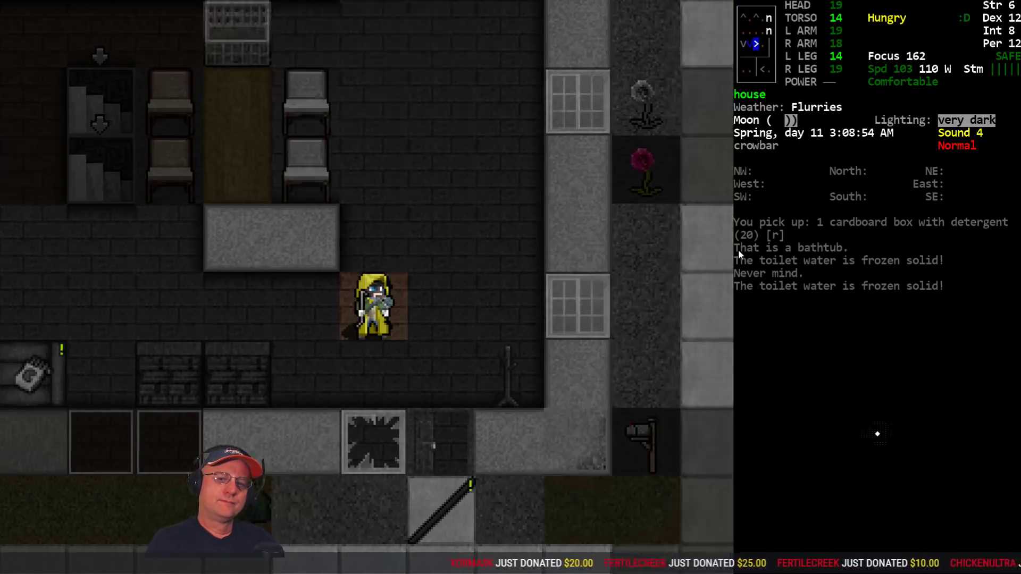
pyautogui.press('Down')
pyautogui.press('Down')
pyautogui.press('Down')
pyautogui.press('Down')
# Put away the wielded crowbar to fight bare-handed
pyautogui.press('Z')
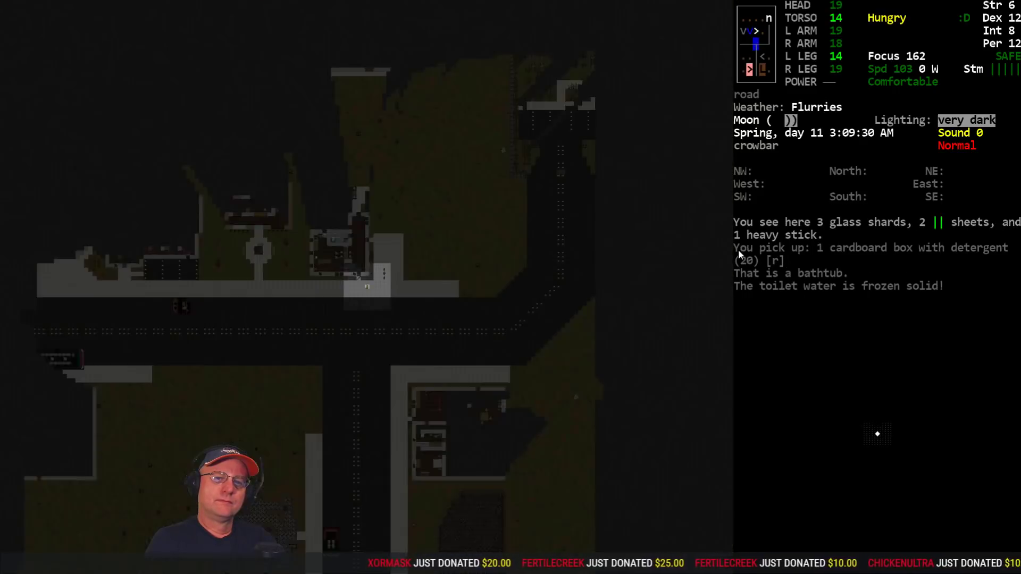
pyautogui.press('w')
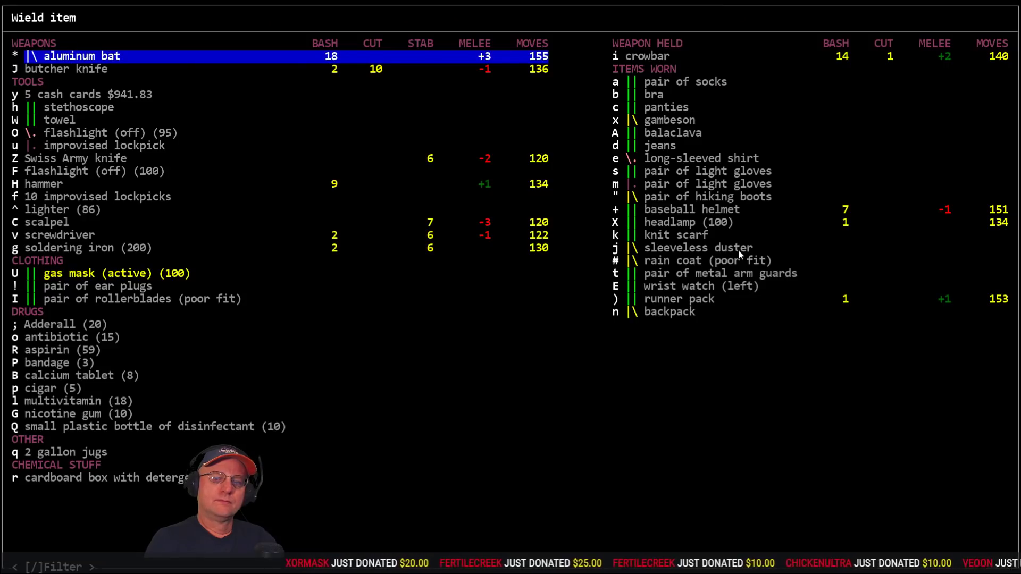
pyautogui.press('Right')
pyautogui.press('Return')
pyautogui.press('Return')
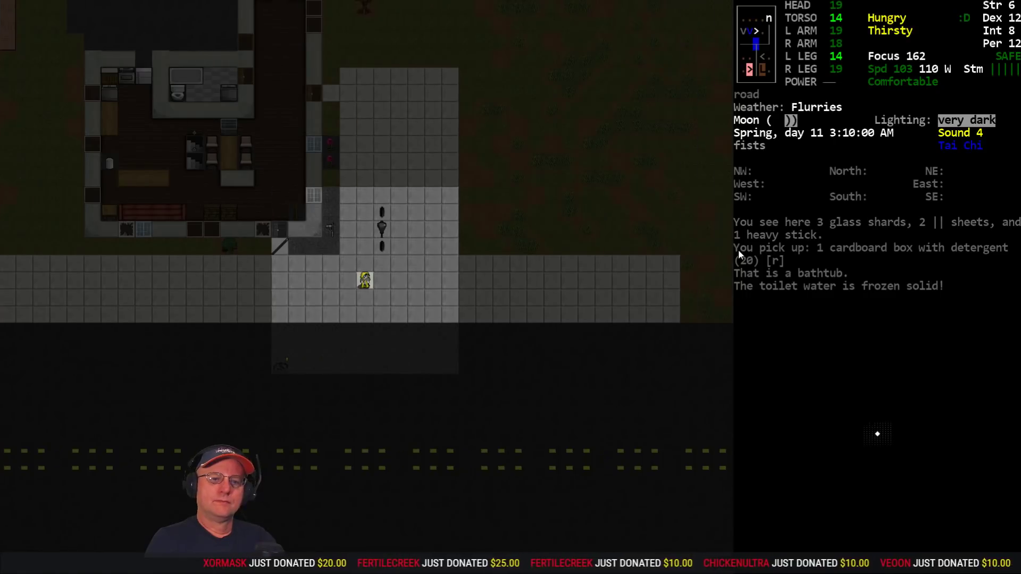
# Turn off safe mode and walk east, then north into the cemetery
pyautogui.press('!')
pyautogui.press('Right')
pyautogui.press('Right')
pyautogui.press('Right')
pyautogui.press('Right')
pyautogui.press('Right')
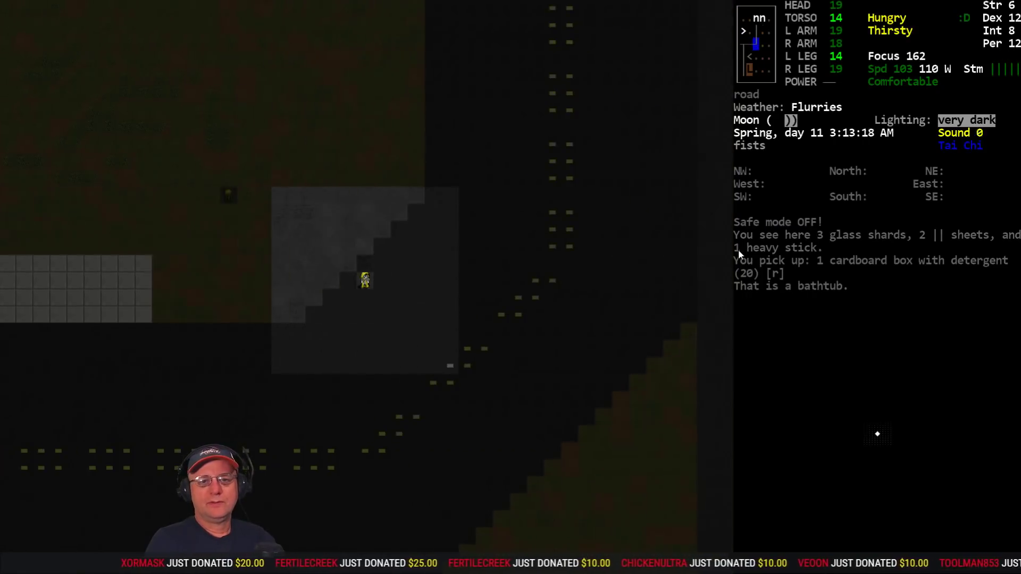
pyautogui.press('Right')
pyautogui.press('Right')
pyautogui.press('Right')
pyautogui.press('Right')
pyautogui.press('Right')
pyautogui.press('Right')
pyautogui.press('Right')
pyautogui.press('Up')
pyautogui.press('Up')
pyautogui.press('Up')
pyautogui.press('Up')
pyautogui.press('Up')
pyautogui.press('Up')
pyautogui.press('Up')
pyautogui.press('Up')
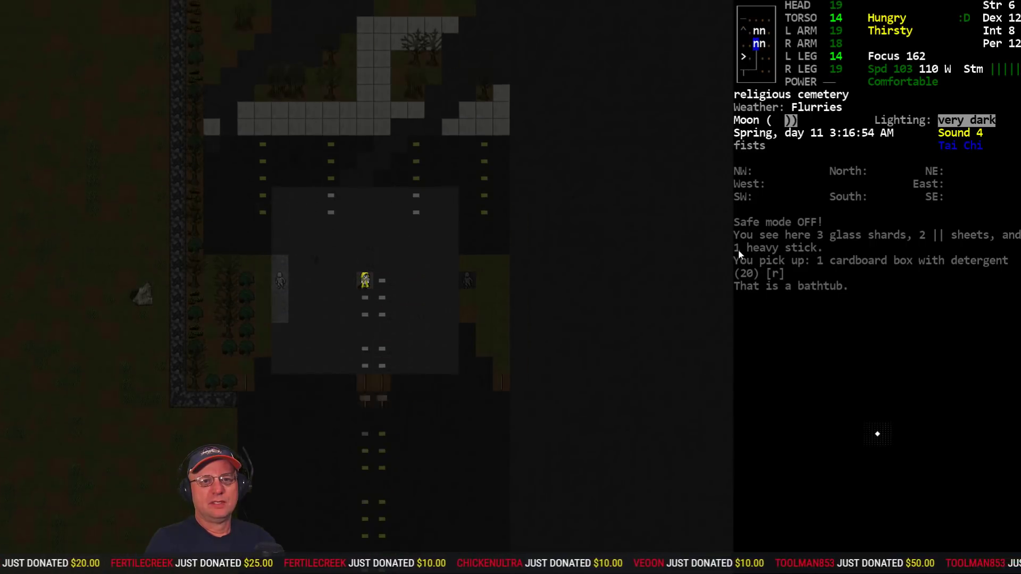
pyautogui.press('Up')
pyautogui.press('Up')
pyautogui.press('Up')
pyautogui.press('Up')
pyautogui.press('Up')
pyautogui.press('Up')
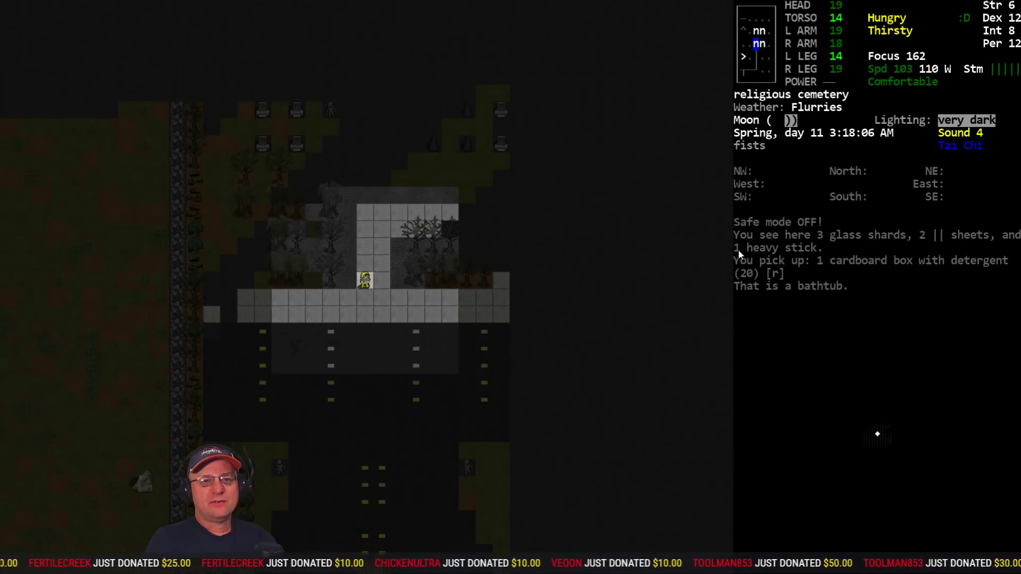
pyautogui.press('Up')
pyautogui.press('Up')
pyautogui.press('Up')
pyautogui.press('Up')
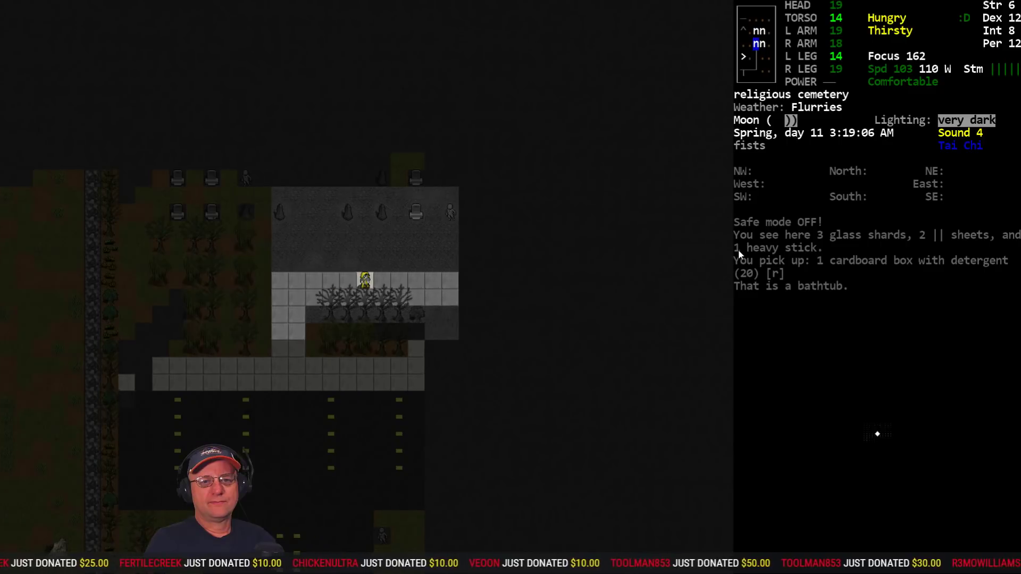
# Follow the cemetery path east into the cemetery building
pyautogui.press('Right')
pyautogui.press('Right')
pyautogui.press('Right')
pyautogui.press('Right')
pyautogui.press('Right')
pyautogui.press('Right')
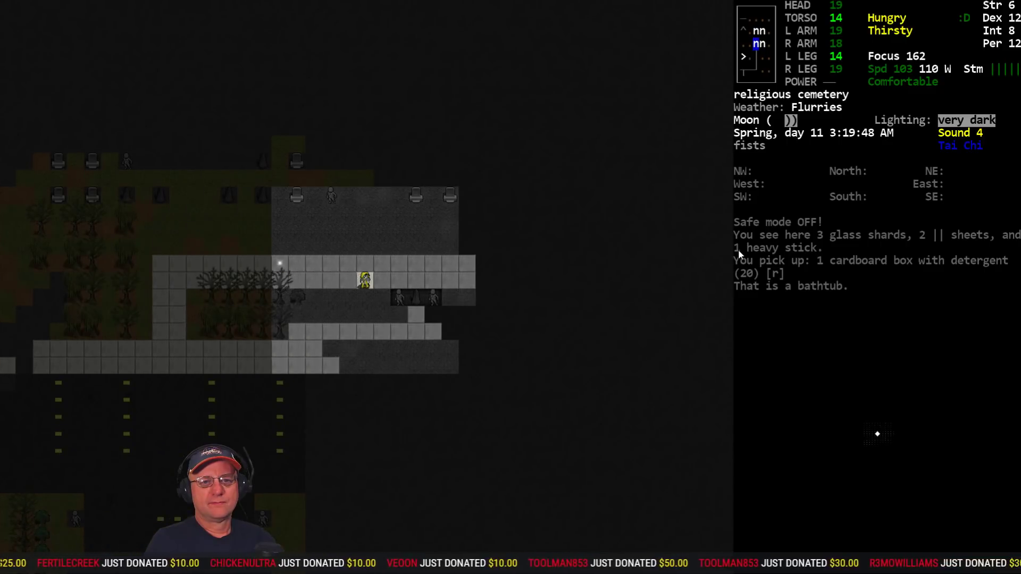
pyautogui.press('Right')
pyautogui.press('Right')
pyautogui.press('Right')
pyautogui.press('Right')
pyautogui.press('Right')
pyautogui.press('Right')
pyautogui.press('Right')
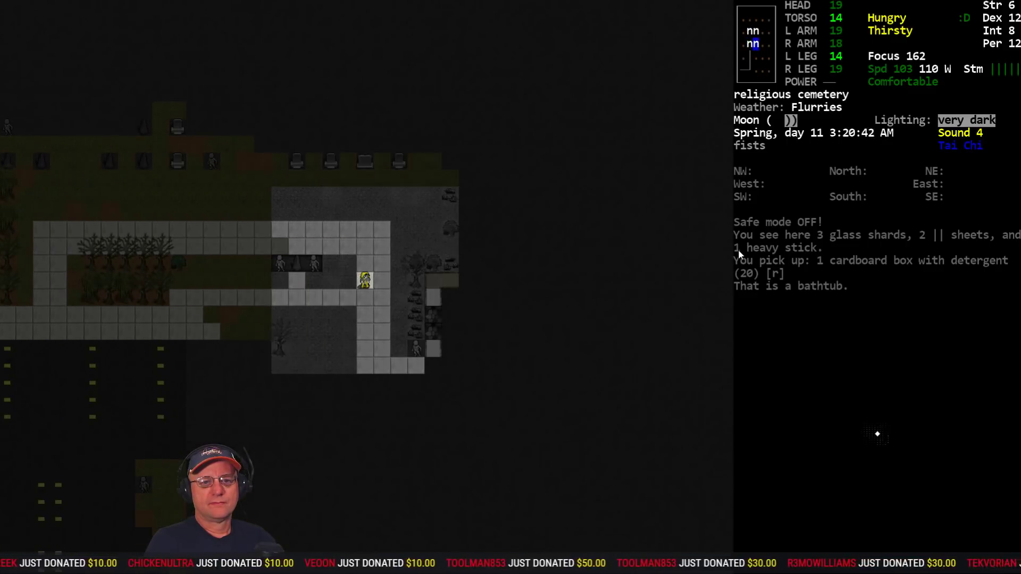
pyautogui.press('Down')
pyautogui.press('Down')
pyautogui.press('Down')
pyautogui.press('Down')
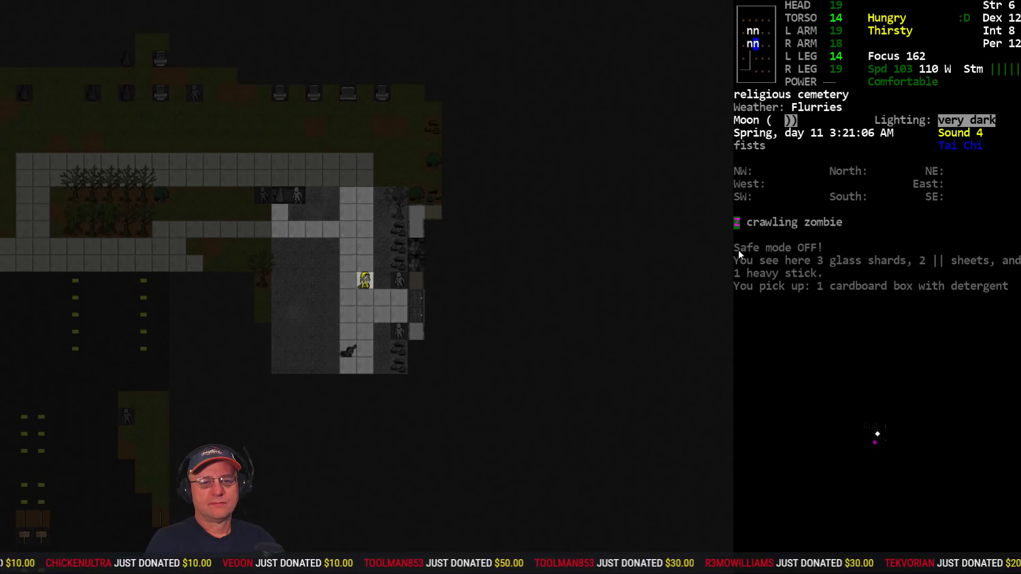
pyautogui.press('Right')
pyautogui.press('Right')
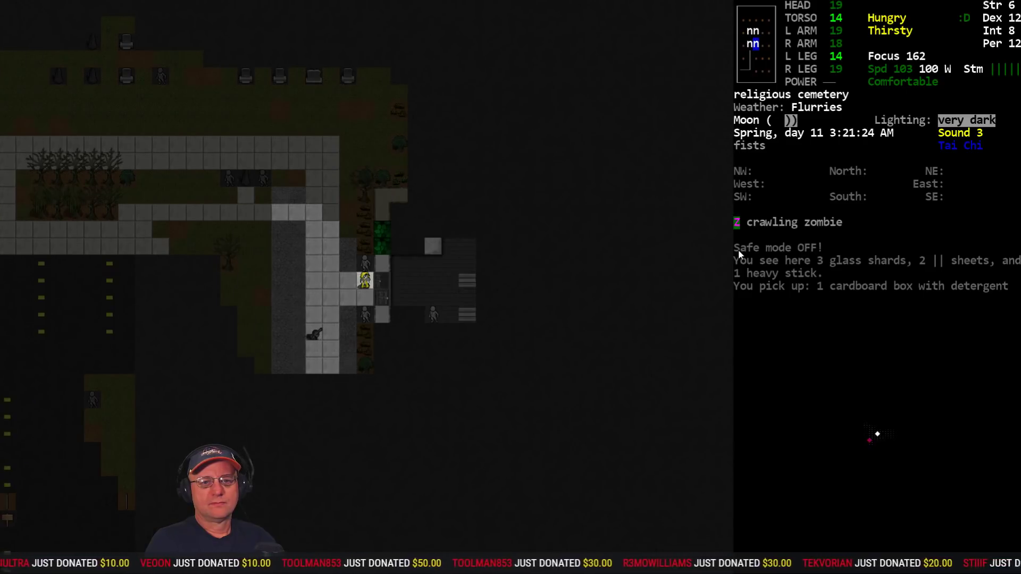
pyautogui.press('Right')
pyautogui.press('Right')
pyautogui.press('Down')
pyautogui.press('Right')
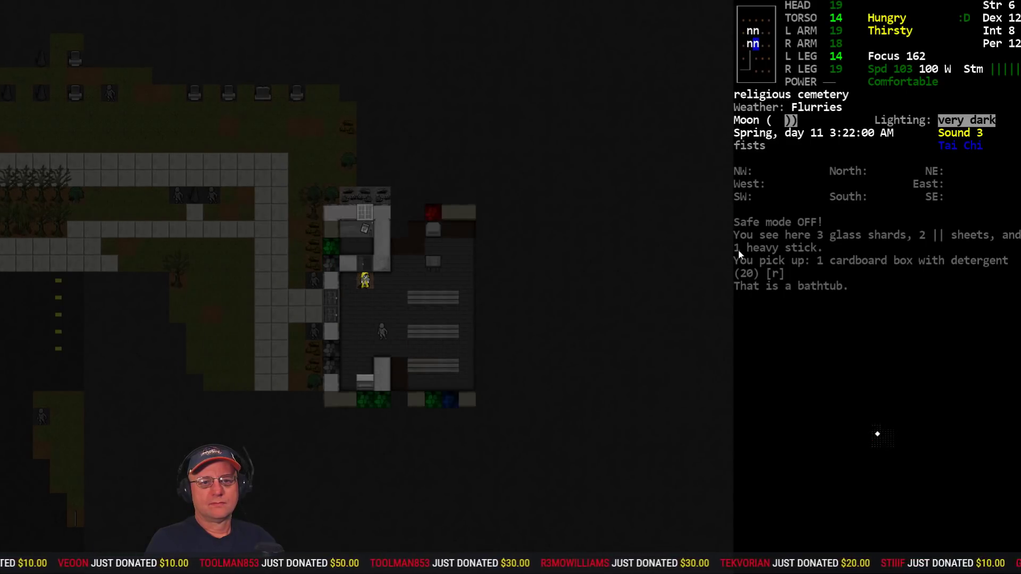
pyautogui.press('Right')
pyautogui.press('Right')
pyautogui.press('Right')
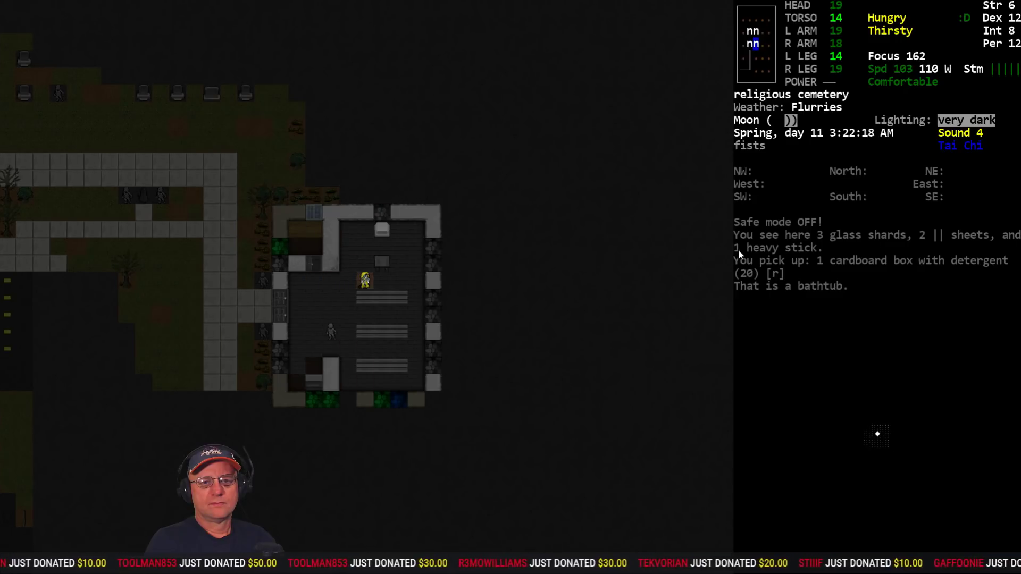
# Move around inside the building, then walk back out to the west
pyautogui.press('Down')
pyautogui.press('Down')
pyautogui.press('Left')
pyautogui.press('Left')
pyautogui.press('Left')
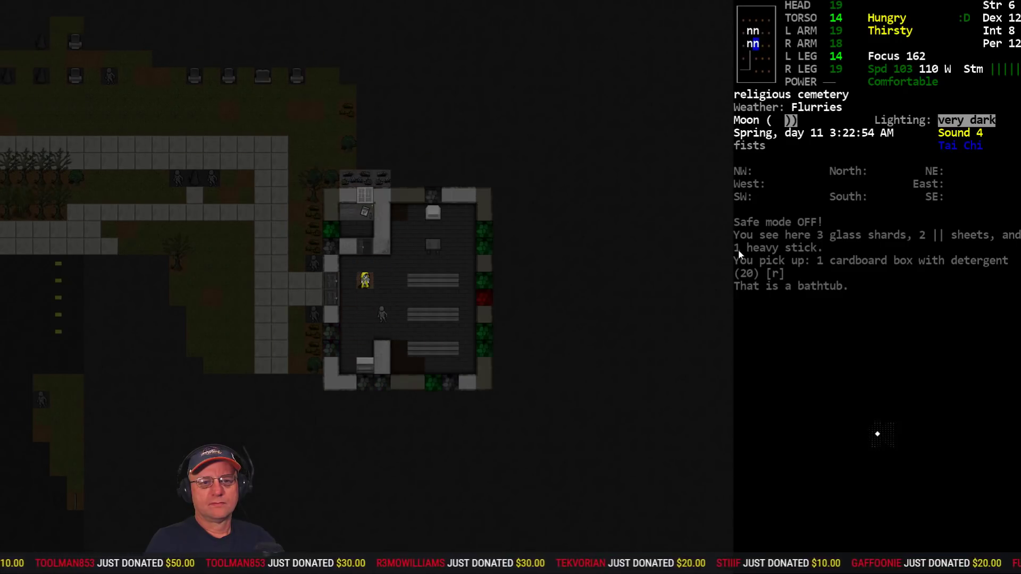
pyautogui.press('Up')
pyautogui.press('Up')
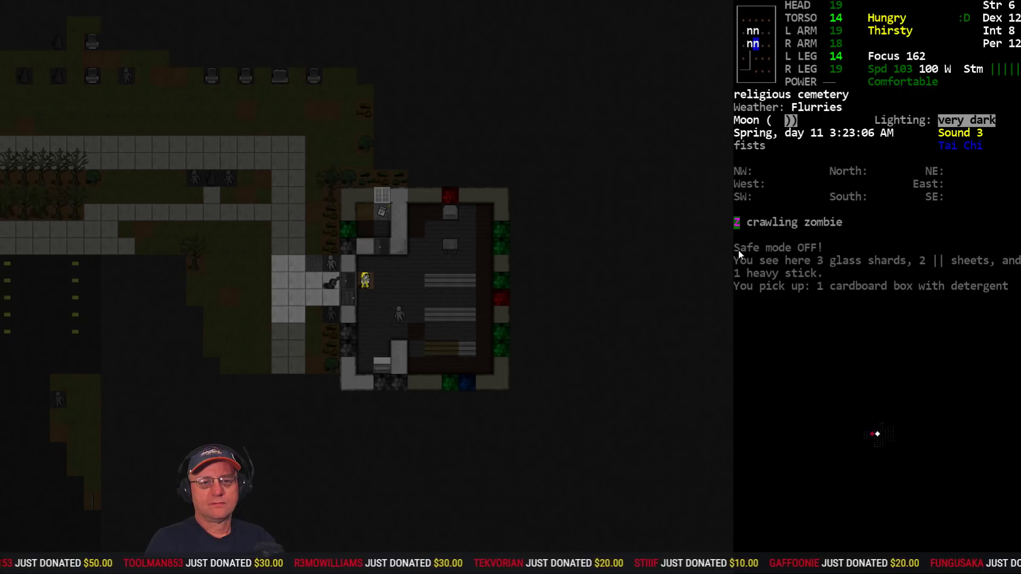
pyautogui.press('z')
pyautogui.press('Up')
pyautogui.press('Right')
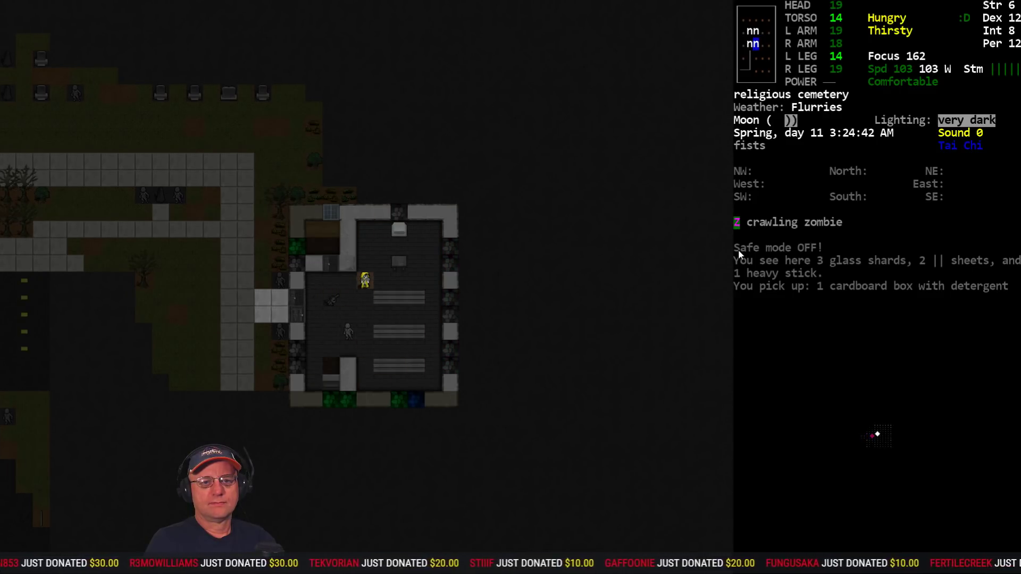
pyautogui.press('Left')
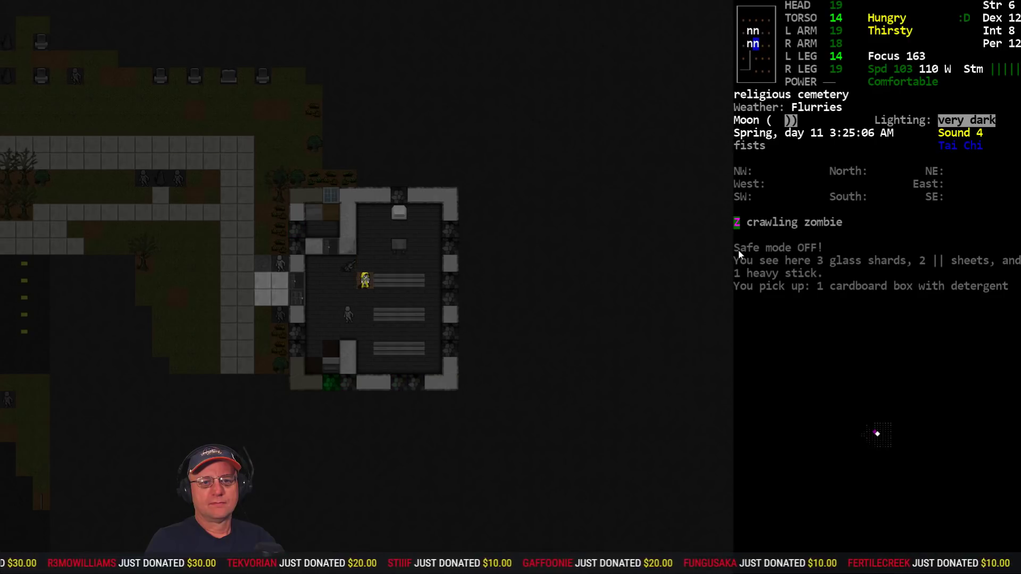
pyautogui.press('Left')
pyautogui.press('Left')
pyautogui.press('Left')
pyautogui.press('Left')
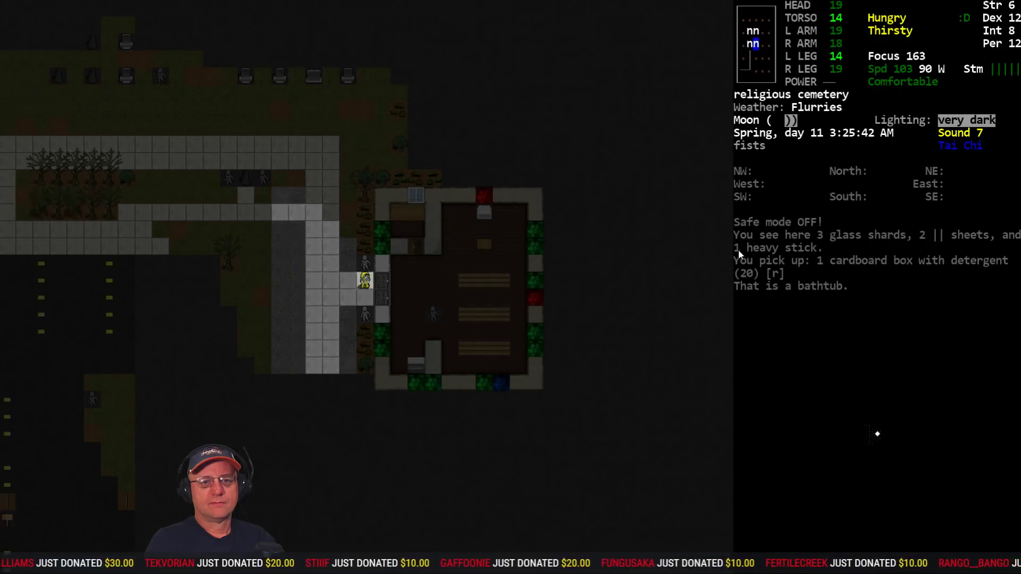
# Wander the cemetery grounds, heading south and then northwest
pyautogui.press('Left')
pyautogui.press('Left')
pyautogui.press('Left')
pyautogui.press('Up')
pyautogui.press('Up')
pyautogui.press('Down')
pyautogui.press('Down')
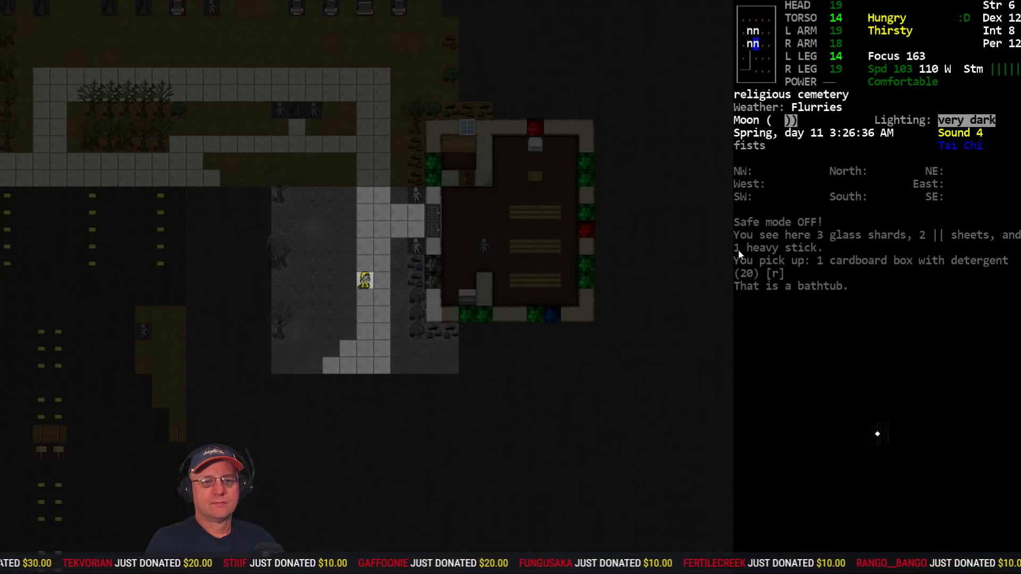
pyautogui.press('Down')
pyautogui.press('Down')
pyautogui.press('Down')
pyautogui.press('Left')
pyautogui.press('Left')
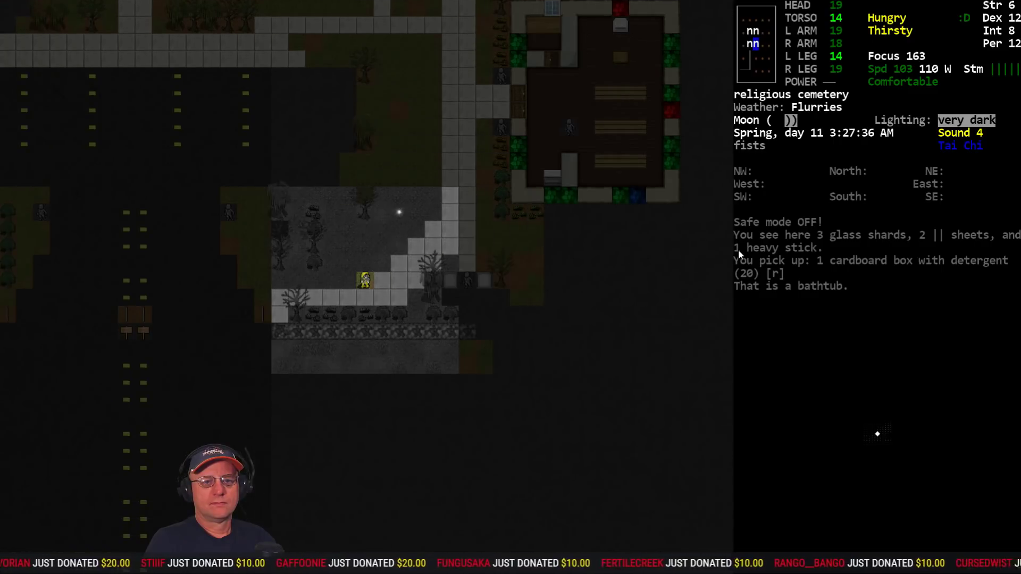
pyautogui.press('Up')
pyautogui.press('Left')
pyautogui.press('Up')
pyautogui.press('Left')
pyautogui.press('Up')
pyautogui.press('Down')
pyautogui.press('Down')
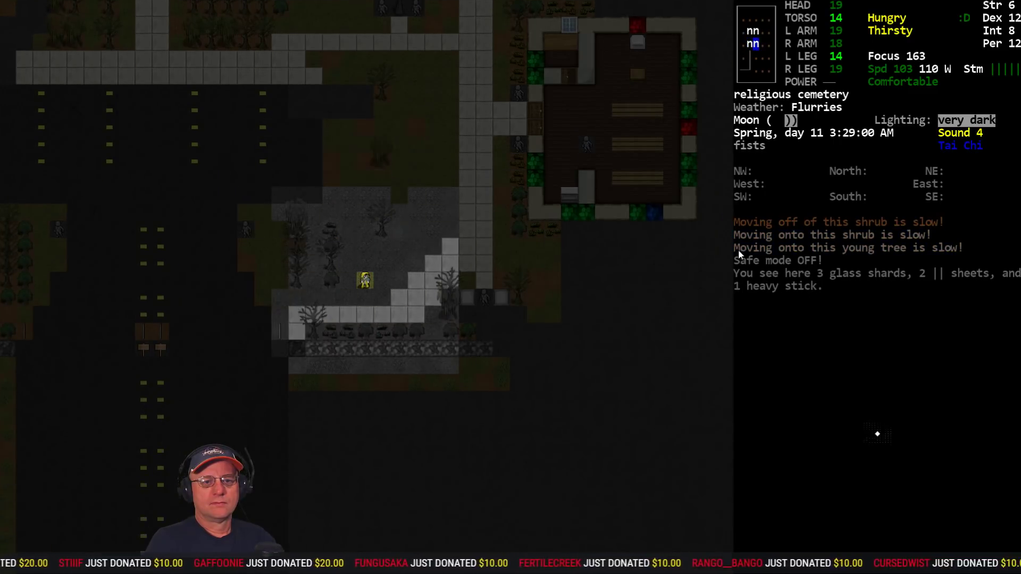
pyautogui.press('Down')
pyautogui.press('Left')
pyautogui.press('Left')
pyautogui.press('Left')
# Walk northeast toward the building with pews and continue east past it
pyautogui.press('Up')
pyautogui.press('Right')
pyautogui.press('Up')
pyautogui.press('Right')
pyautogui.press('Up')
pyautogui.press('Up')
pyautogui.press('Right')
pyautogui.press('Right')
pyautogui.press('Right')
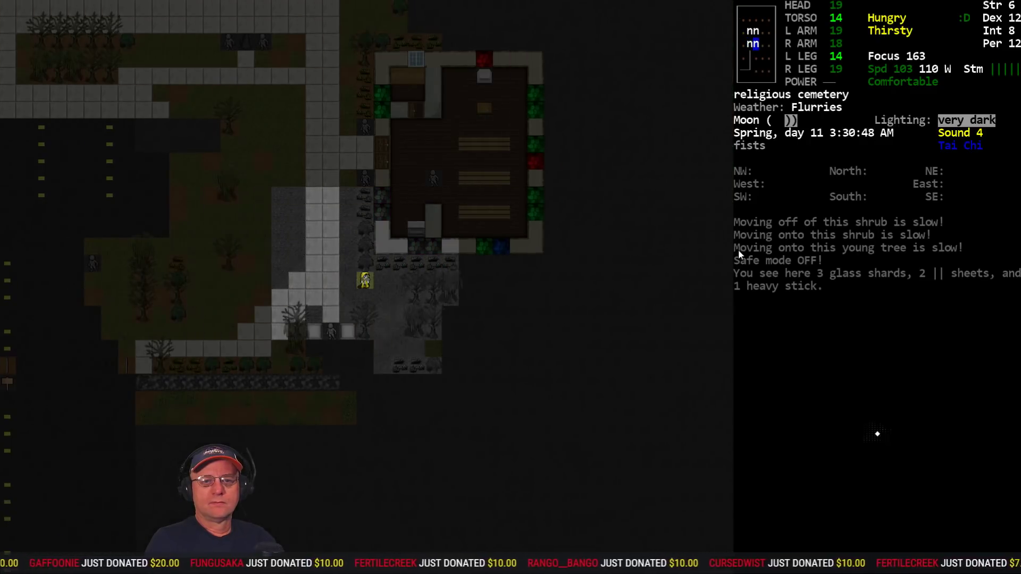
pyautogui.press('Right')
pyautogui.press('Right')
pyautogui.press('Right')
pyautogui.press('Right')
pyautogui.press('Right')
pyautogui.press('Right')
pyautogui.press('Right')
# Head west, then northeast among the graves to the stylish sunglasses
pyautogui.press('Left')
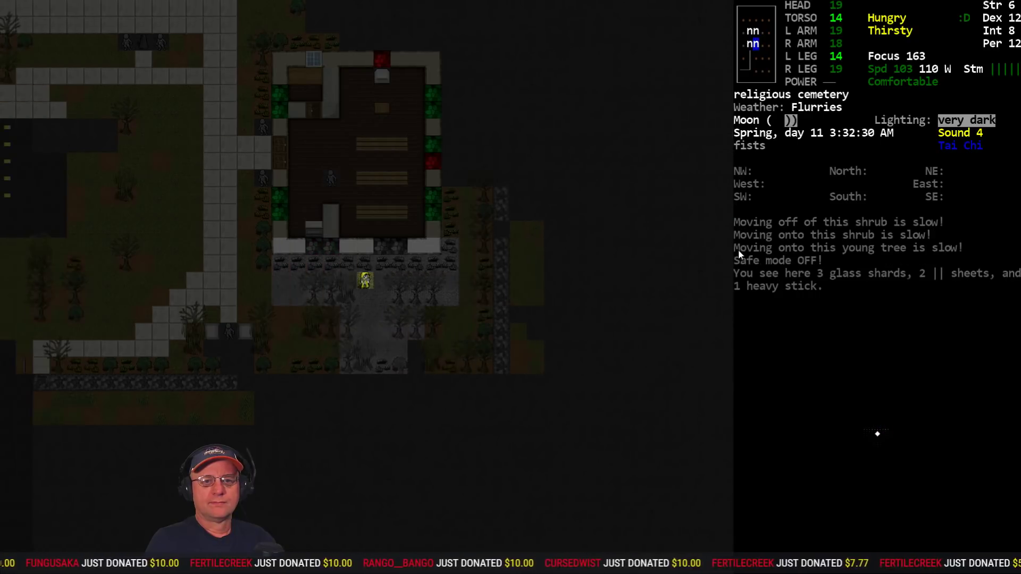
pyautogui.press('Left')
pyautogui.press('Left')
pyautogui.press('Down')
pyautogui.press('Left')
pyautogui.press('Up')
pyautogui.press('Up')
pyautogui.press('Up')
pyautogui.press('Up')
pyautogui.press('Up')
pyautogui.press('Up')
pyautogui.press('Up')
pyautogui.press('pageup')
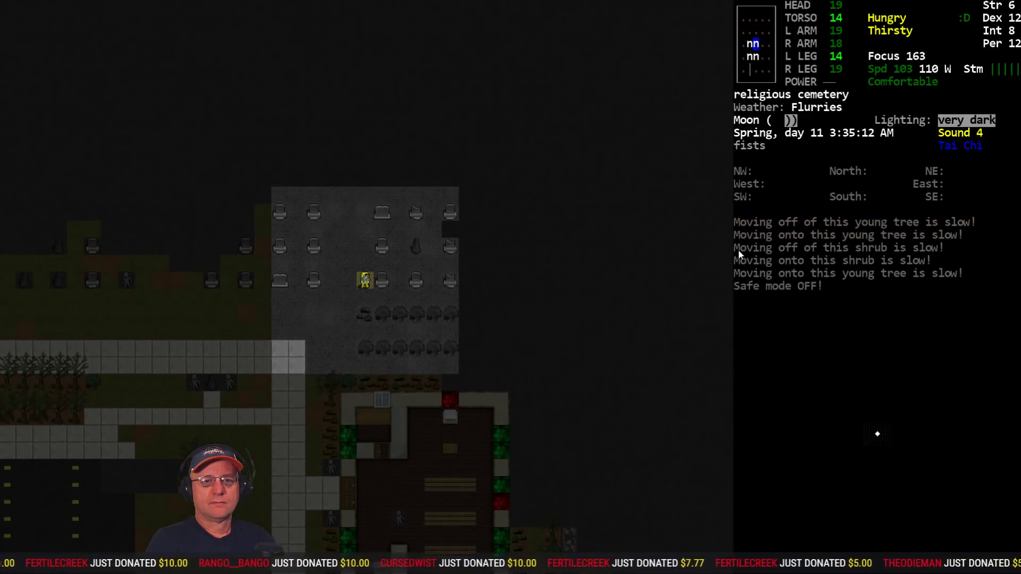
pyautogui.press('pageup')
pyautogui.press('pageup')
pyautogui.press('pageup')
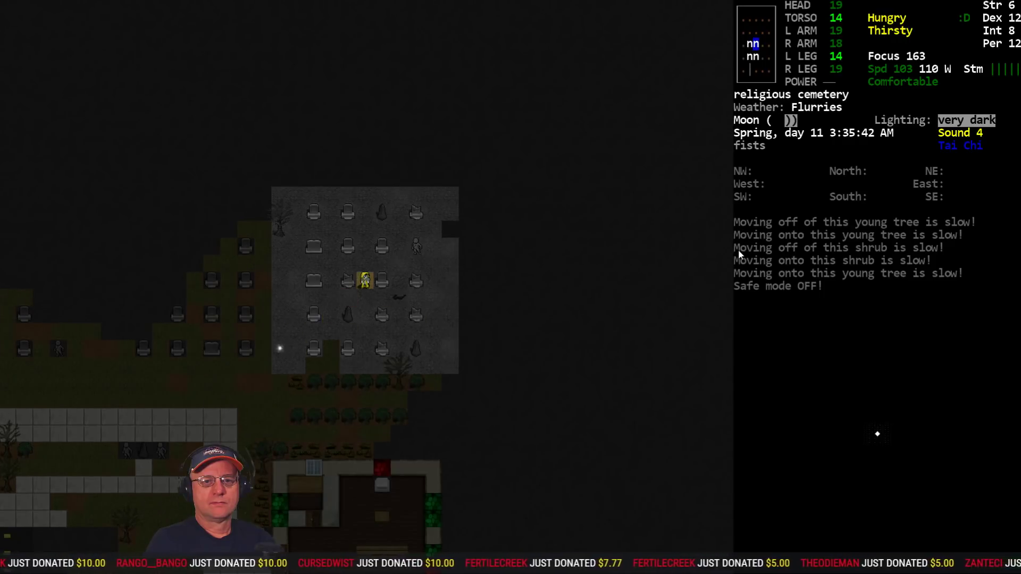
pyautogui.press('pageup')
pyautogui.press('pageup')
# Pick up the stylish sunglasses without wearing them
pyautogui.press('e')
pyautogui.press('pageup')
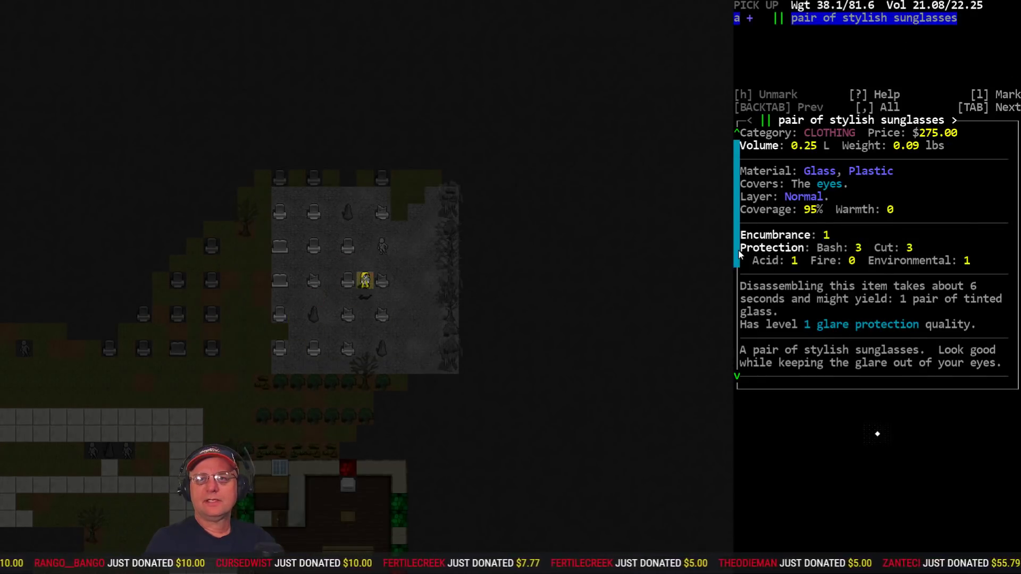
pyautogui.press('Return')
pyautogui.press('W')
pyautogui.press('Escape')
# Walk north and west through the cemetery headstones
pyautogui.press('Up')
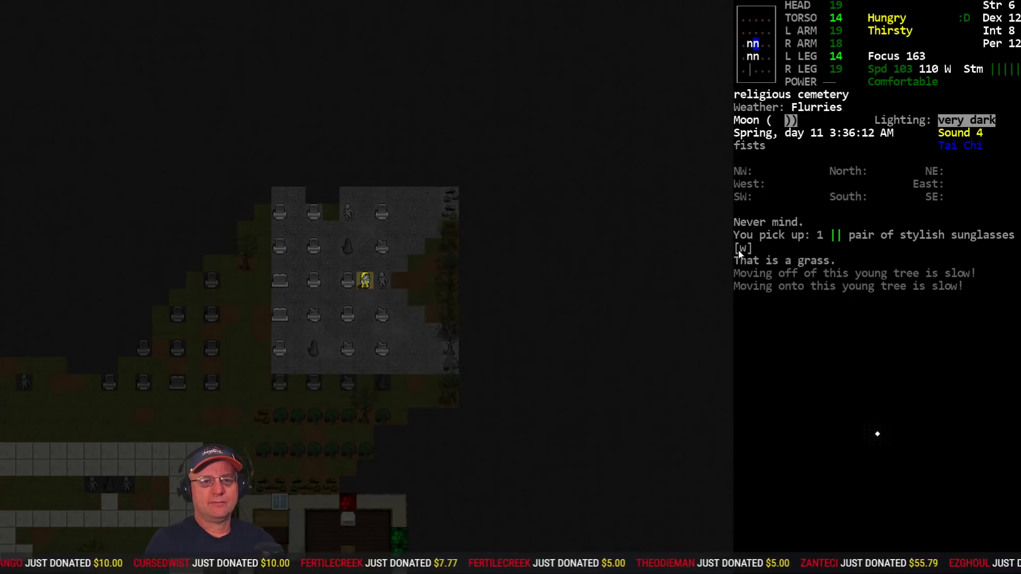
pyautogui.press('Up')
pyautogui.press('Up')
pyautogui.press('Up')
pyautogui.press('Up')
pyautogui.press('Up')
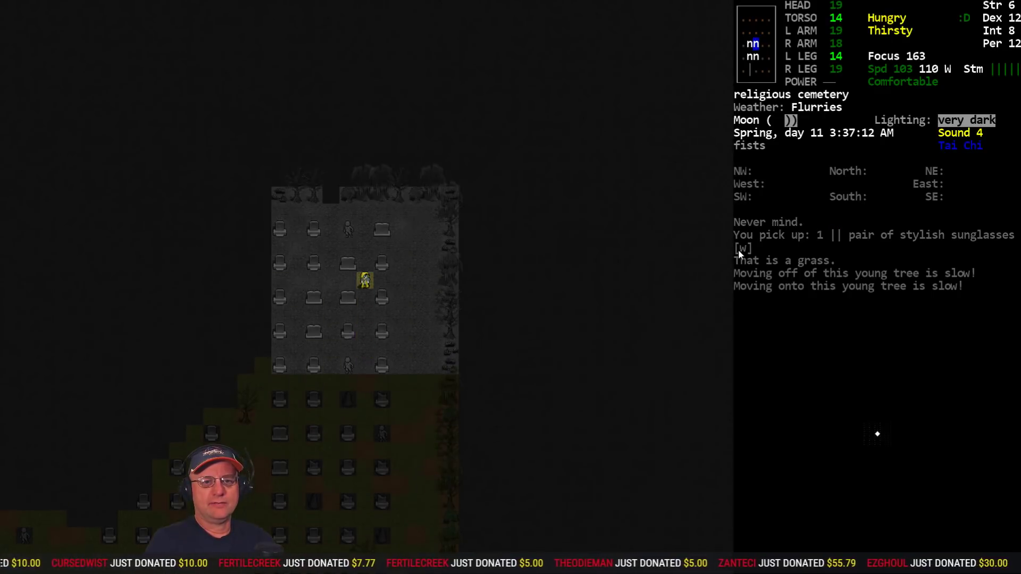
pyautogui.press('Up')
pyautogui.press('Left')
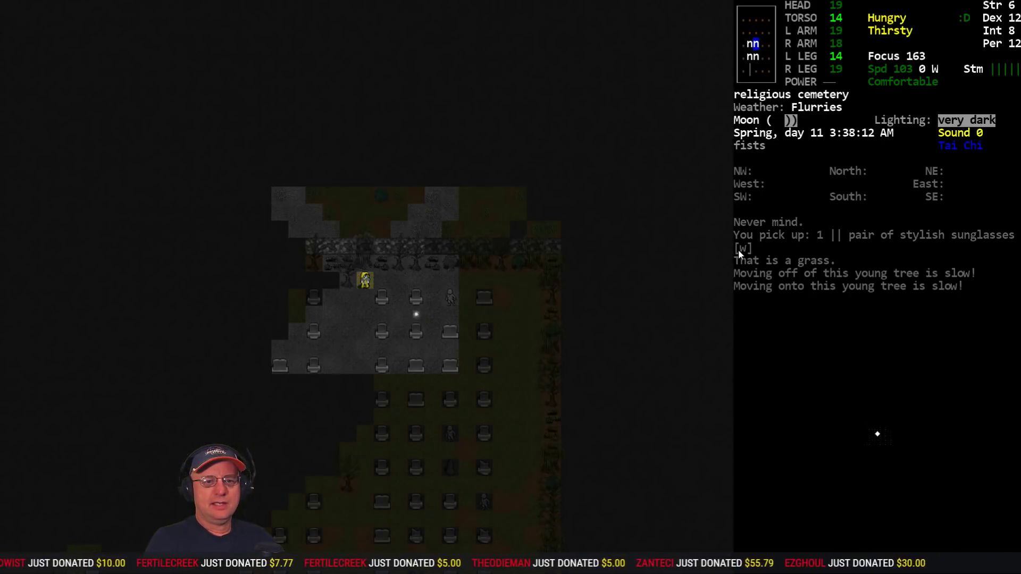
pyautogui.press('Left')
pyautogui.press('Left')
pyautogui.press('Left')
pyautogui.press('Left')
pyautogui.press('Up')
pyautogui.press('Up')
pyautogui.press('Up')
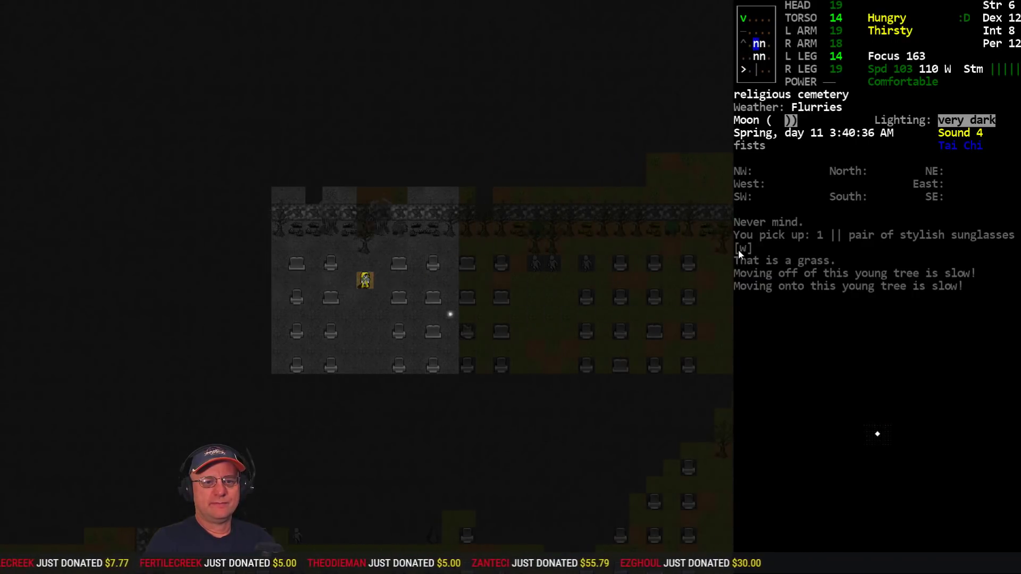
pyautogui.press('Up')
pyautogui.press('Left')
pyautogui.press('Left')
pyautogui.press('Left')
pyautogui.press('Left')
pyautogui.press('Down')
pyautogui.press('Down')
pyautogui.press('Down')
pyautogui.press('Down')
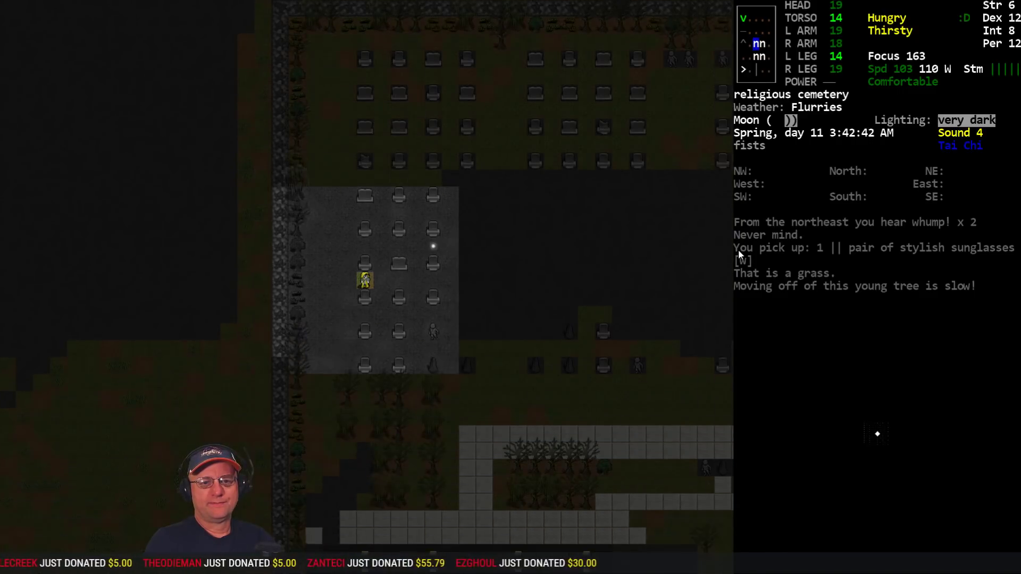
pyautogui.press('Down')
pyautogui.press('Down')
pyautogui.press('Down')
pyautogui.press('Down')
pyautogui.press('Down')
# Leave the cemetery, cross the field, and climb in through the house window
pyautogui.press('Left')
pyautogui.press('Left')
pyautogui.press('Left')
pyautogui.press('Left')
pyautogui.press('Left')
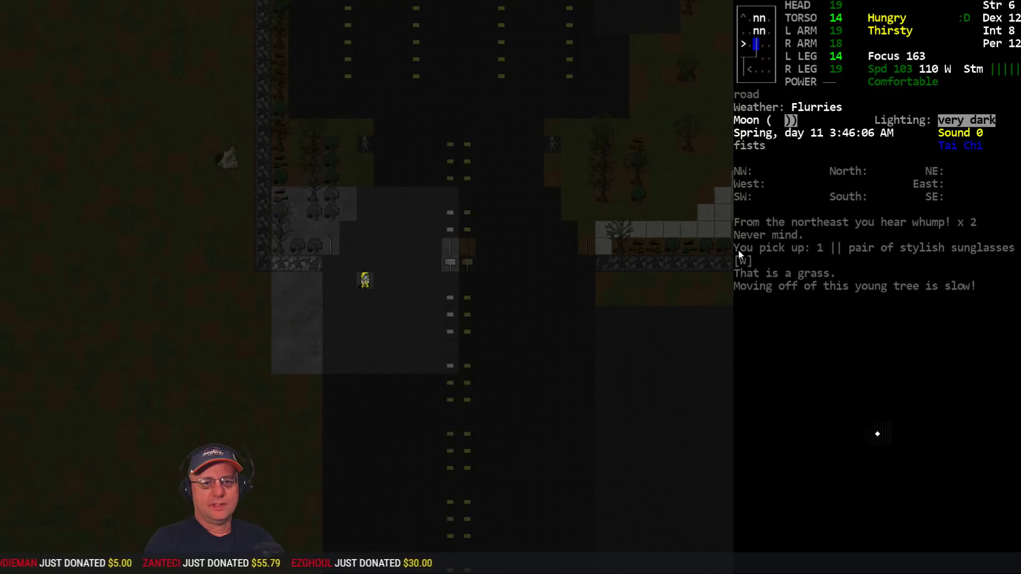
pyautogui.press('Left')
pyautogui.press('Left')
pyautogui.press('Left')
pyautogui.press('Left')
pyautogui.press('Left')
pyautogui.press('Left')
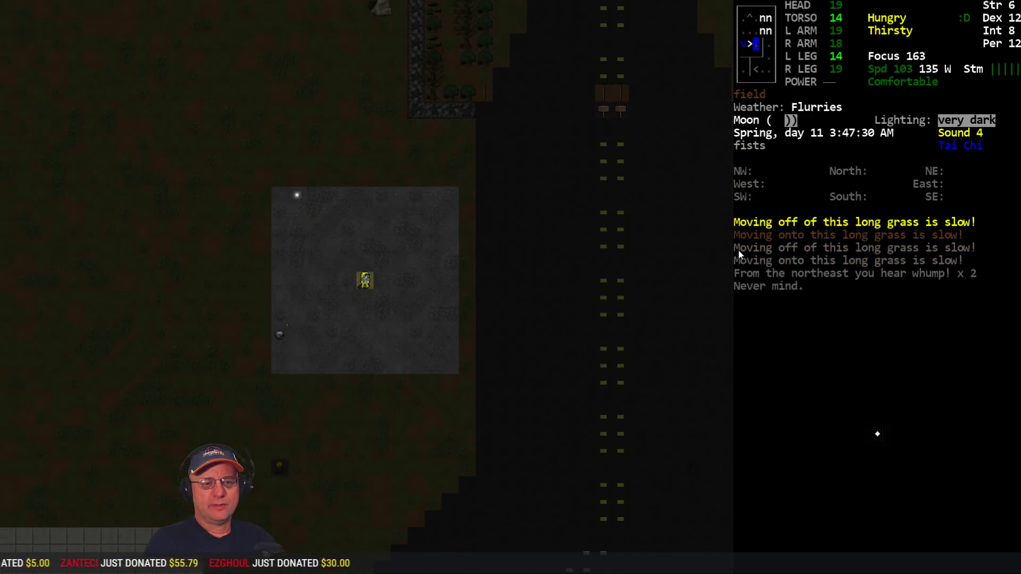
pyautogui.press('Left')
pyautogui.press('Left')
pyautogui.press('Left')
pyautogui.press('Left')
pyautogui.press('Left')
pyautogui.press('Left')
pyautogui.press('Left')
pyautogui.press('Up')
pyautogui.press('Up')
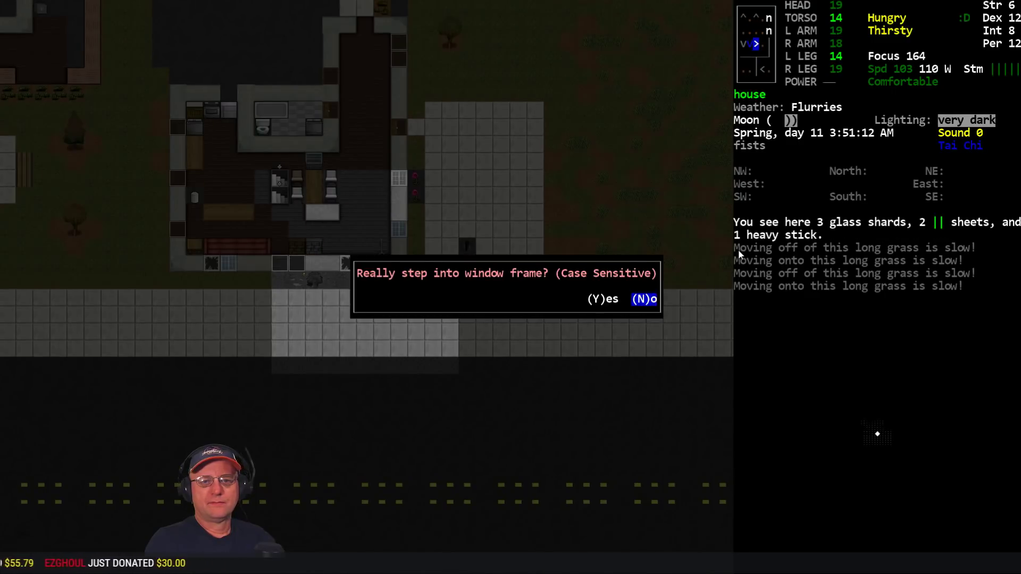
pyautogui.press('Y')
# Go down to the basement and walk east to the campfire
pyautogui.press('Up')
pyautogui.press('Up')
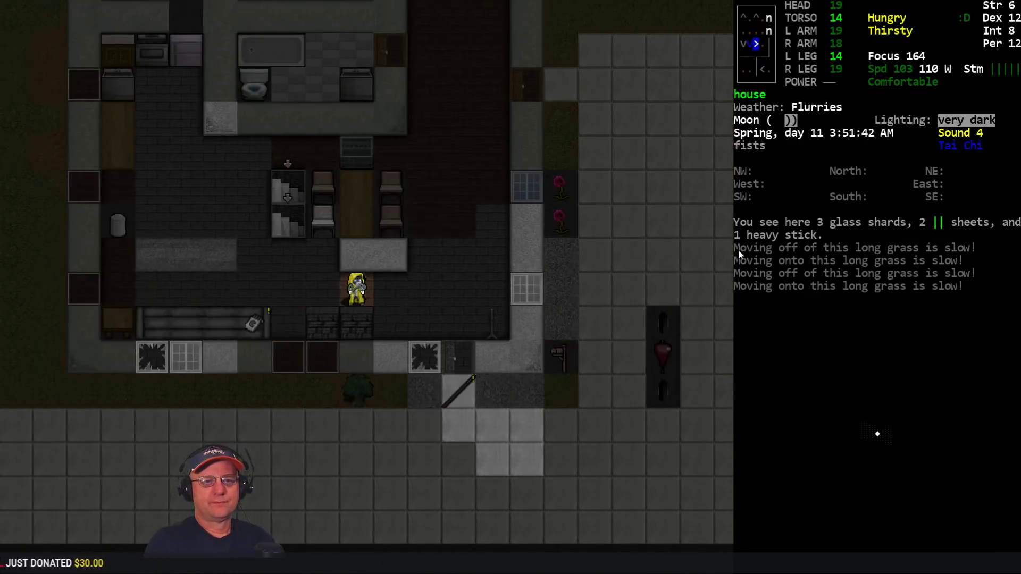
pyautogui.press('Up')
pyautogui.press('>')
pyautogui.press('Right')
pyautogui.press('Right')
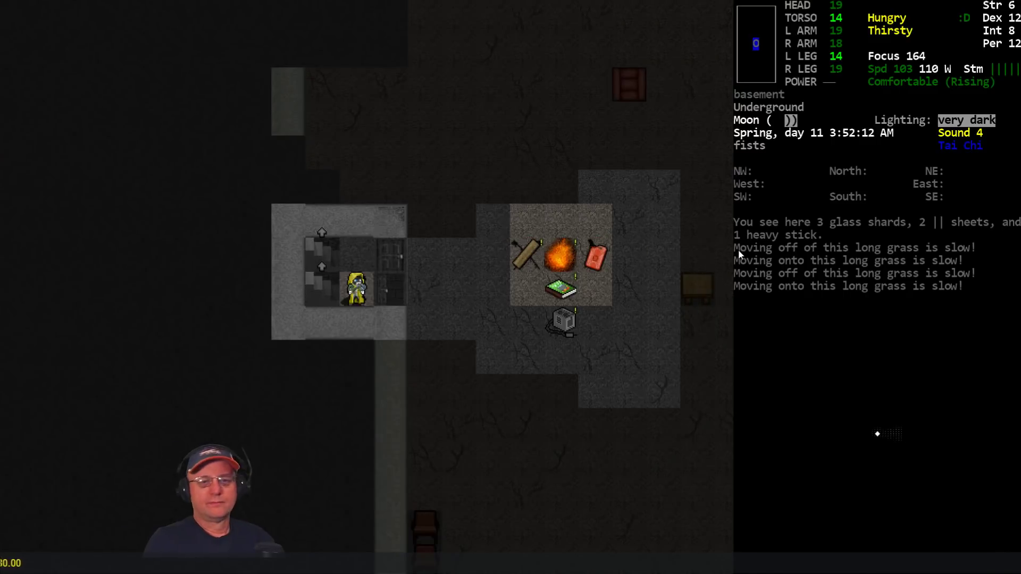
# Walk east to the campfire and drink the energy drink
pyautogui.press('Right')
pyautogui.press('Right')
pyautogui.press('Right')
pyautogui.press('E')
pyautogui.press('pagedown')
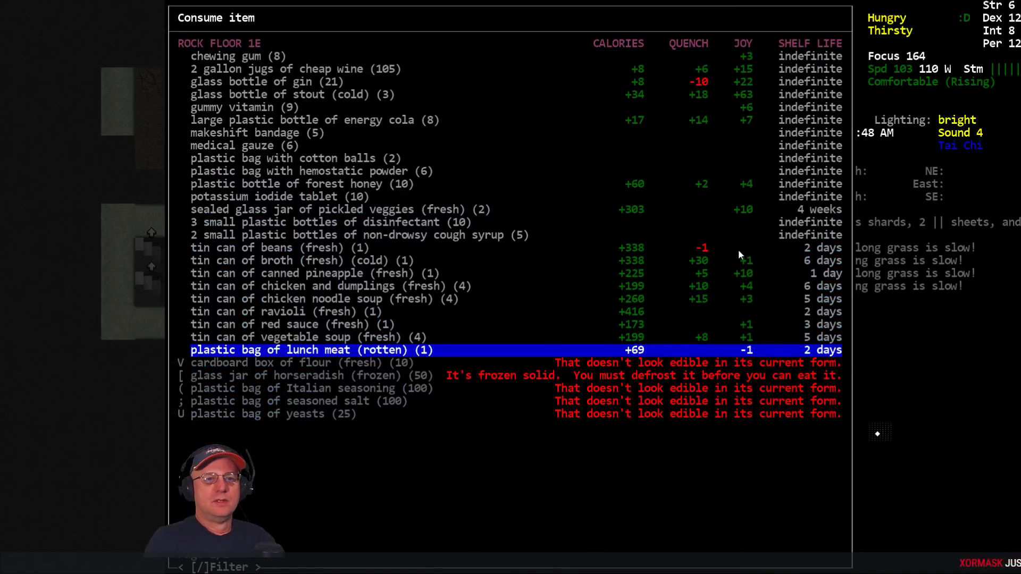
pyautogui.press('Down')
pyautogui.press('Up')
pyautogui.press('Up')
pyautogui.press('Up')
pyautogui.press('Up')
pyautogui.press('Up')
pyautogui.press('Up')
pyautogui.press('Up')
pyautogui.press('Up')
pyautogui.press('Up')
pyautogui.press('Up')
pyautogui.press('Up')
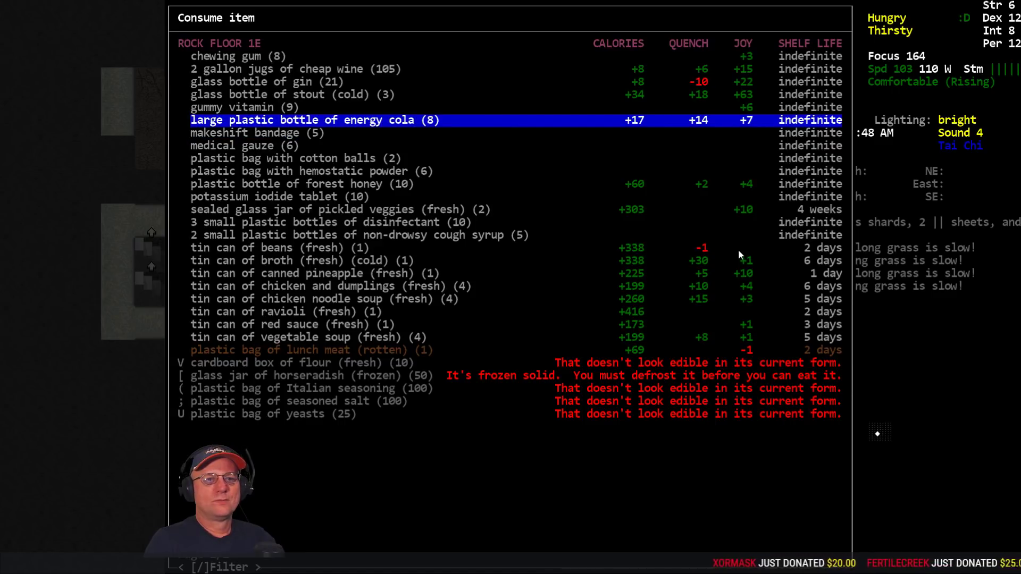
pyautogui.press('Up')
pyautogui.press('Up')
pyautogui.press('Up')
pyautogui.press('Up')
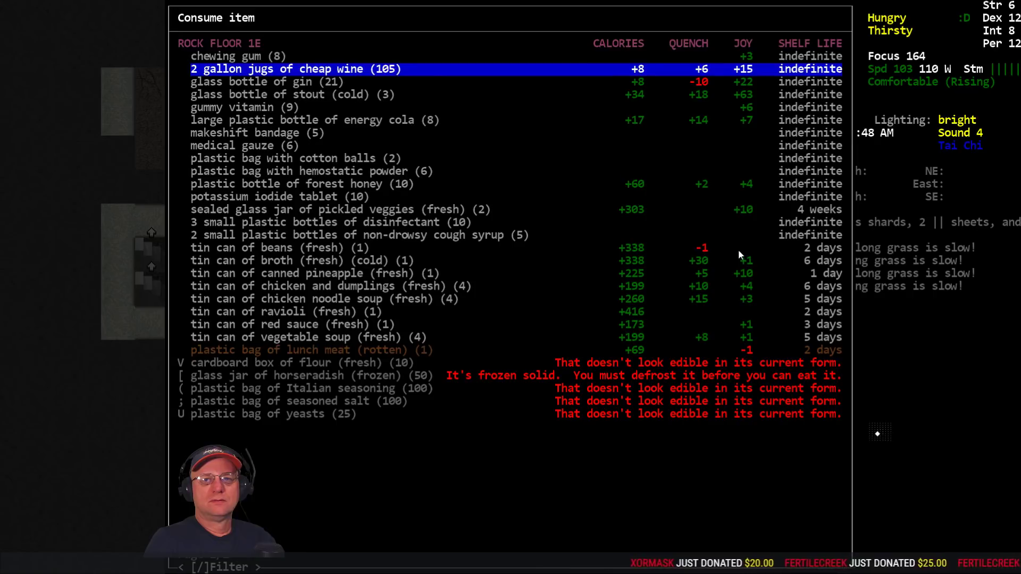
pyautogui.press('Up')
pyautogui.press('Up')
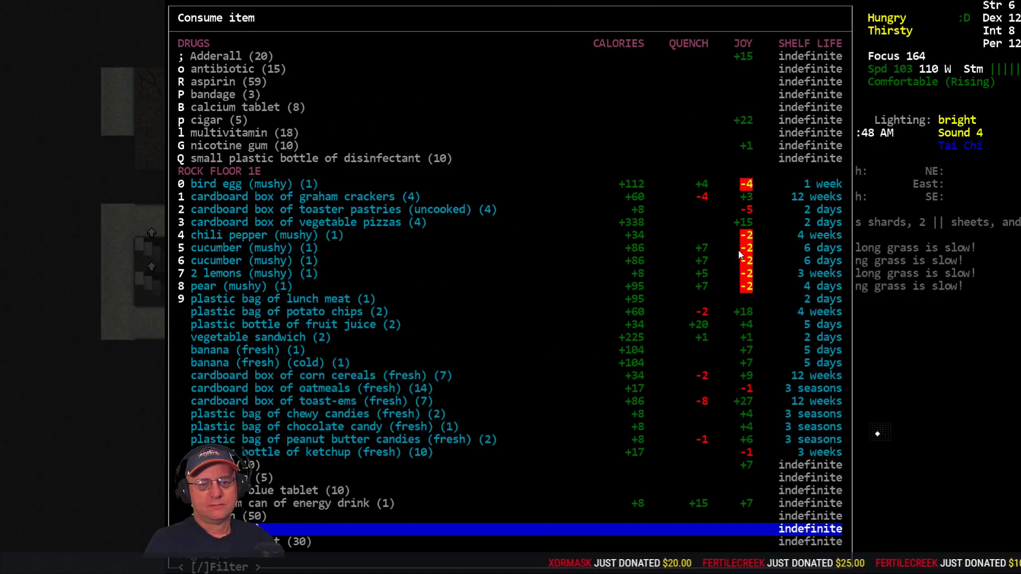
pyautogui.press('Up')
pyautogui.press('Up')
pyautogui.press('Return')
# Drink the tin of broth
pyautogui.press('E')
pyautogui.press('Up')
pyautogui.press('Up')
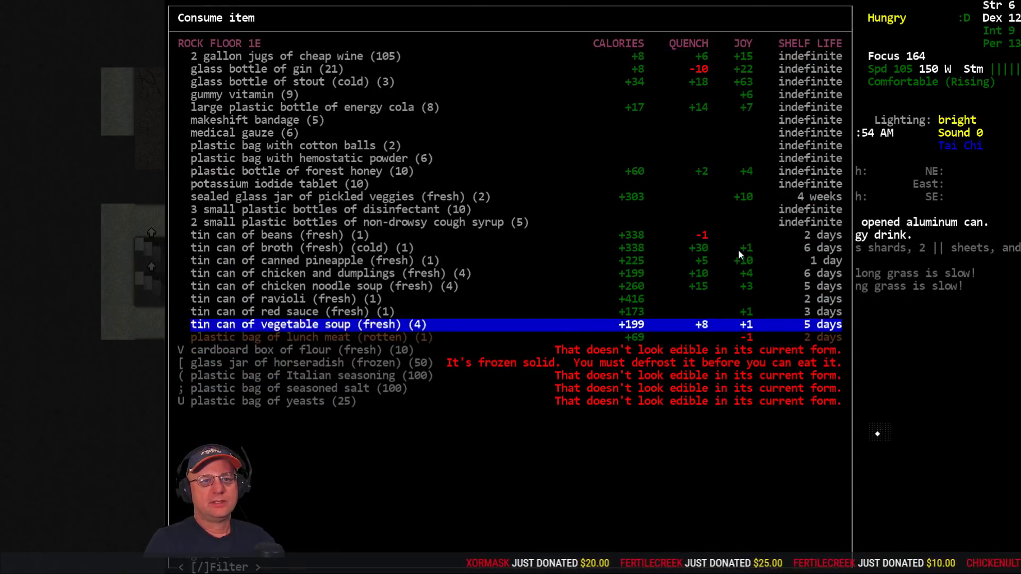
pyautogui.press('Up')
pyautogui.press('Up')
pyautogui.press('Up')
pyautogui.press('Up')
pyautogui.press('Up')
pyautogui.press('Up')
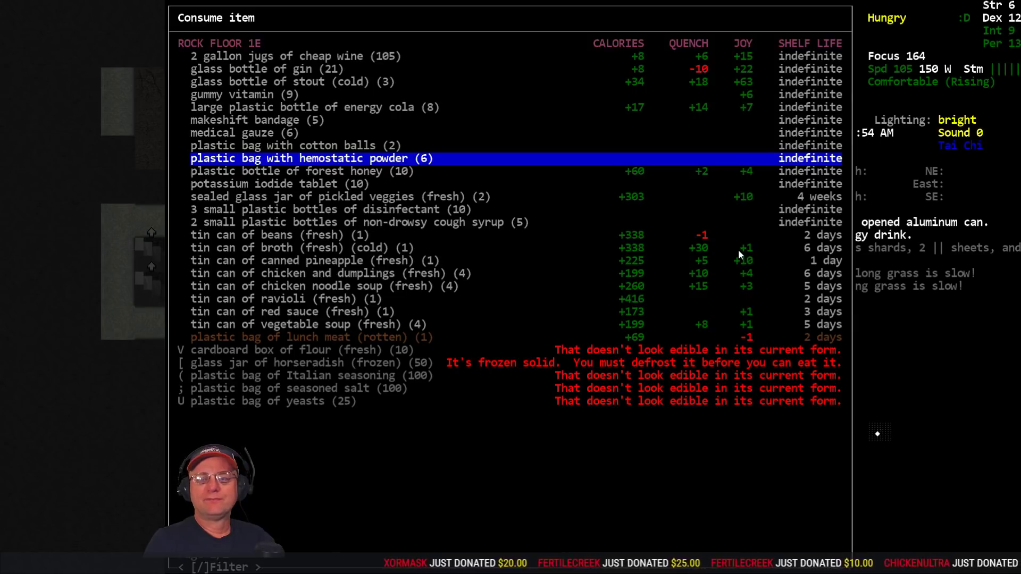
pyautogui.press('Down')
pyautogui.press('Down')
pyautogui.press('Down')
pyautogui.press('Down')
pyautogui.press('Down')
pyautogui.press('Down')
pyautogui.press('Down')
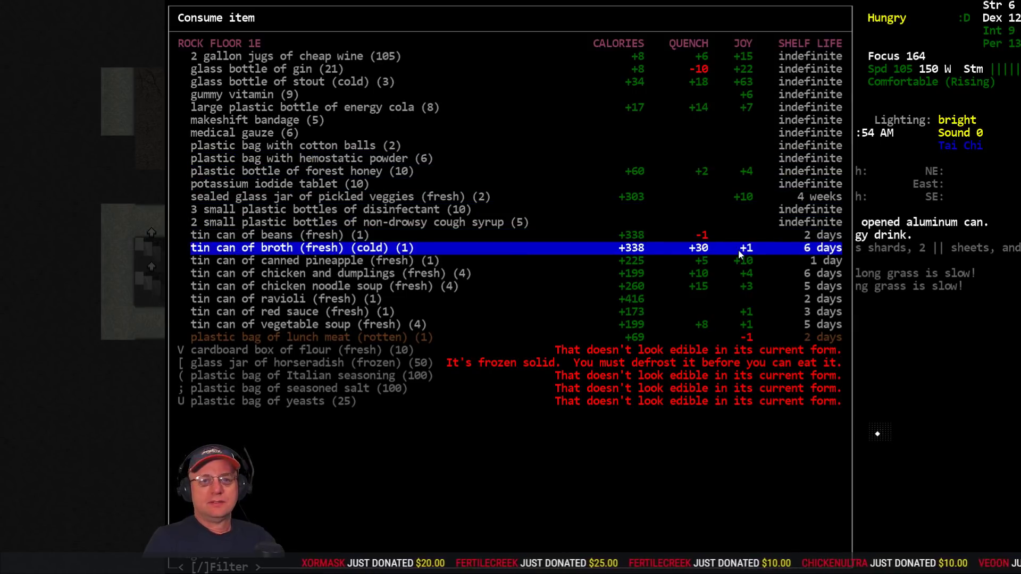
pyautogui.press('Return')
# Drink the fruit juice
pyautogui.press('E')
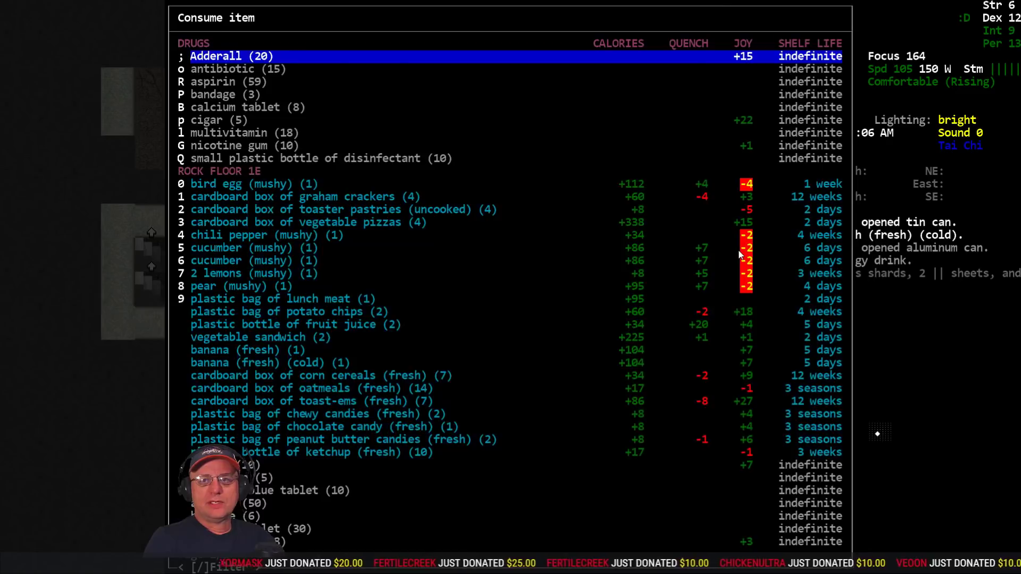
pyautogui.press('pagedown')
pyautogui.press('Up')
pyautogui.press('Up')
pyautogui.press('Up')
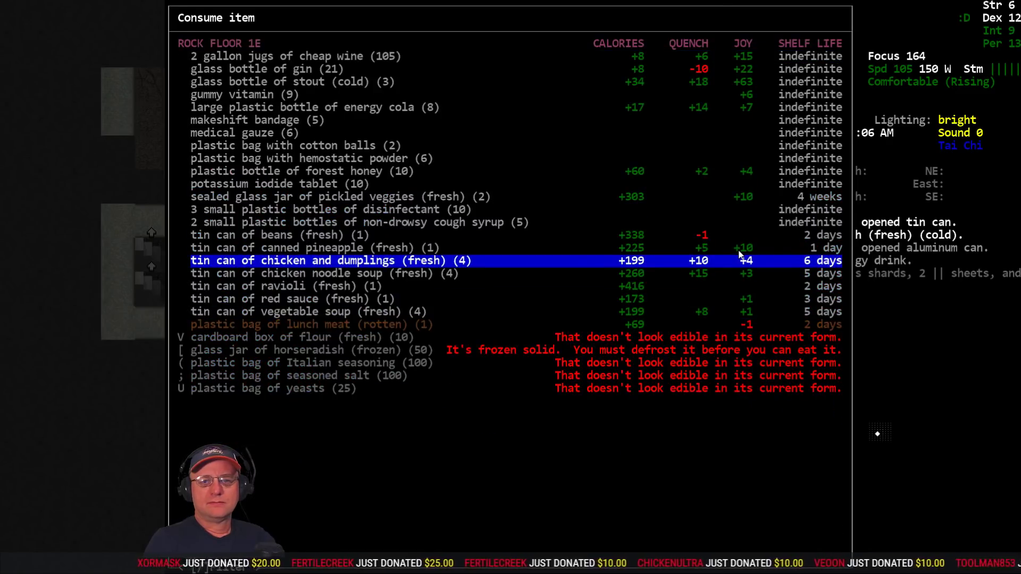
pyautogui.press('Up')
pyautogui.press('Up')
pyautogui.press('Up')
pyautogui.press('Up')
pyautogui.press('Up')
pyautogui.press('Up')
pyautogui.press('Up')
pyautogui.press('Up')
pyautogui.press('Up')
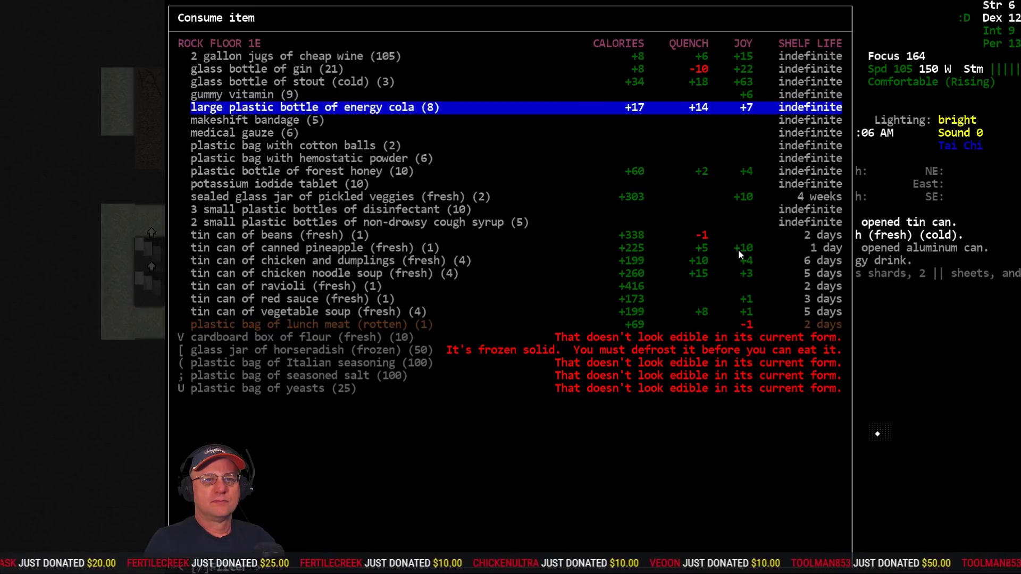
pyautogui.press('Up')
pyautogui.press('Up')
pyautogui.press('Up')
pyautogui.press('Up')
pyautogui.press('Up')
pyautogui.press('Up')
pyautogui.press('Up')
pyautogui.press('Up')
pyautogui.press('Up')
pyautogui.press('Up')
pyautogui.press('Up')
pyautogui.press('Up')
pyautogui.press('Up')
pyautogui.press('Up')
pyautogui.press('Up')
pyautogui.press('Return')
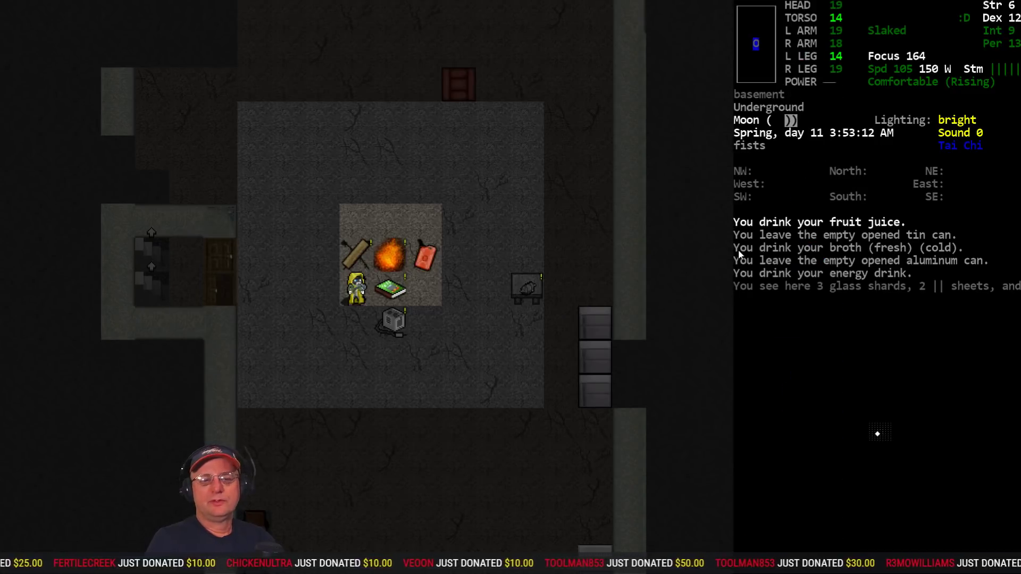
# Eat a vegetable pizza
pyautogui.press('E')
pyautogui.press('Down')
pyautogui.press('Down')
pyautogui.press('Down')
pyautogui.press('Down')
pyautogui.press('Down')
pyautogui.press('Down')
pyautogui.press('Return')
pyautogui.press('Down')
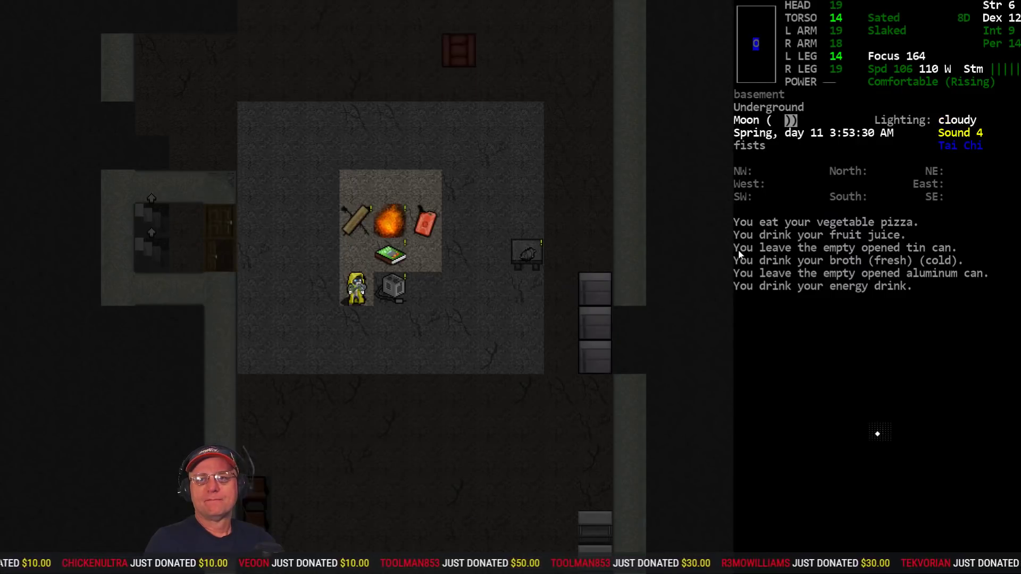
pyautogui.press('Down')
pyautogui.press('z')
pyautogui.press('Z')
pyautogui.press('z')
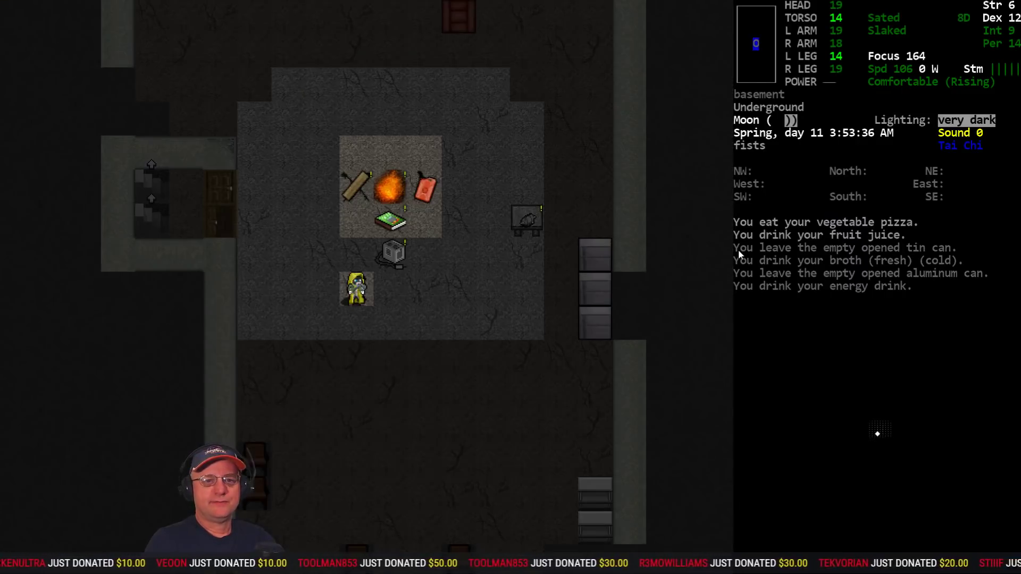
# Check the surface level on the overmap, then return to the basement view
pyautogui.press('5')
pyautogui.press('m')
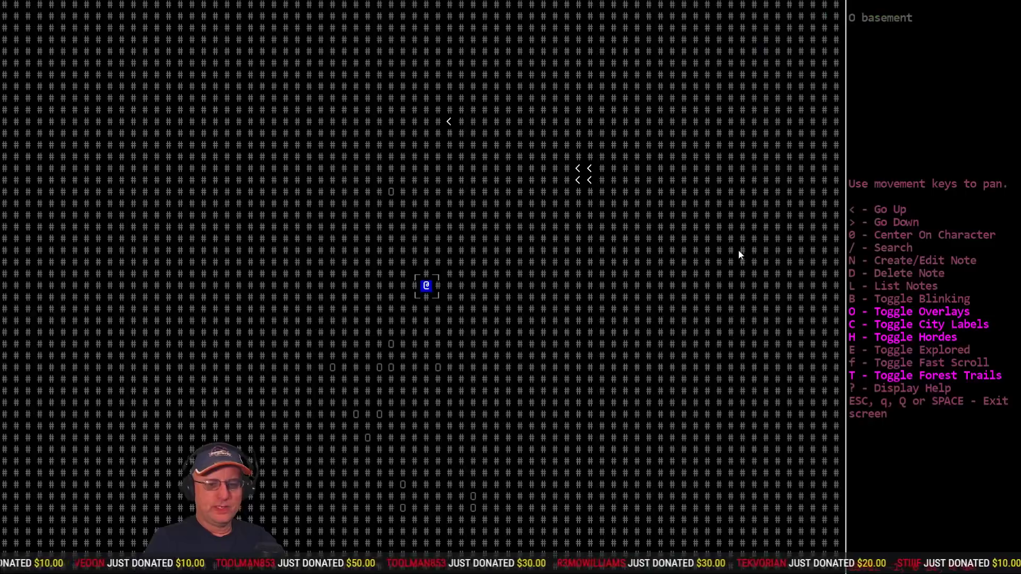
pyautogui.press('less')
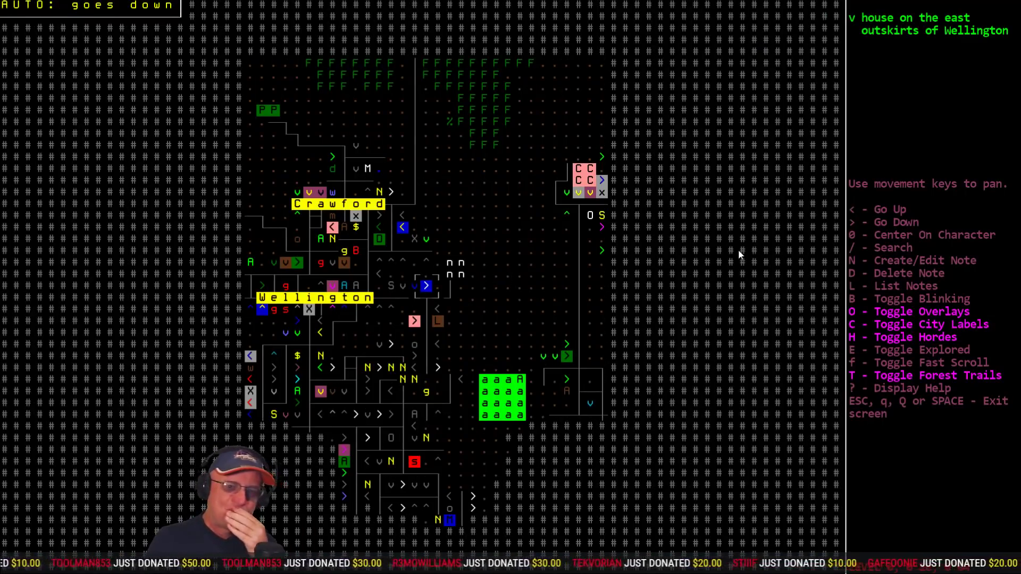
pyautogui.press('Escape')
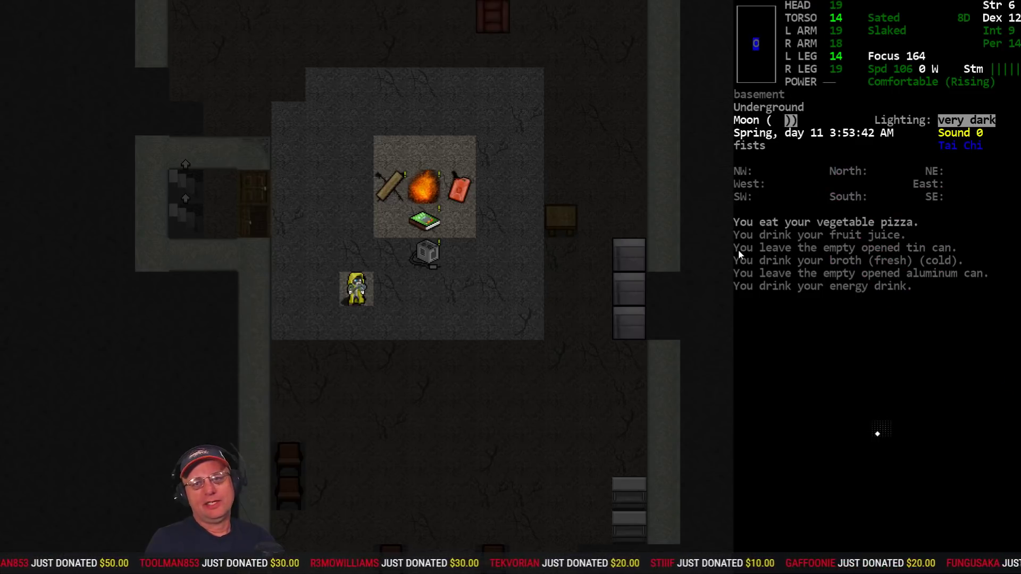
# Walk to the fire, browse the readable books and check character stats
pyautogui.press('KP_9')
pyautogui.press('KP_8')
pyautogui.press('R')
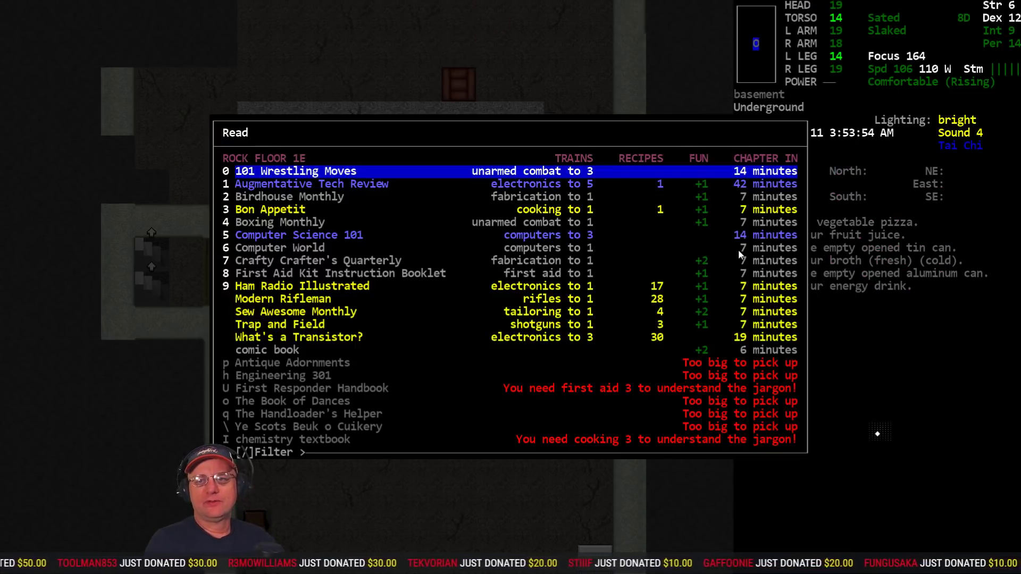
pyautogui.press('Down')
pyautogui.press('Down')
pyautogui.press('Down')
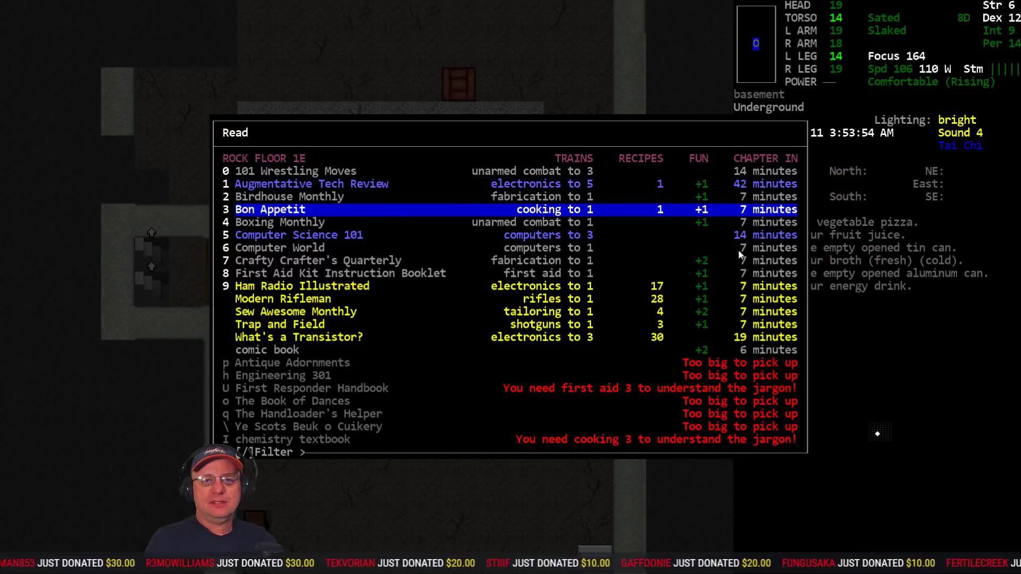
pyautogui.press('Escape')
pyautogui.press('@')
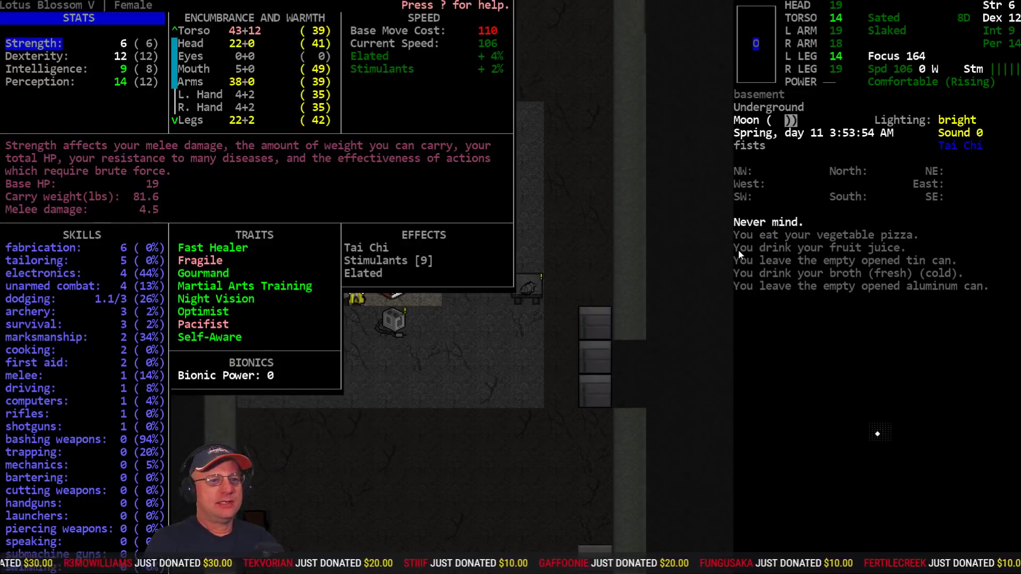
pyautogui.press('Escape')
pyautogui.press('R')
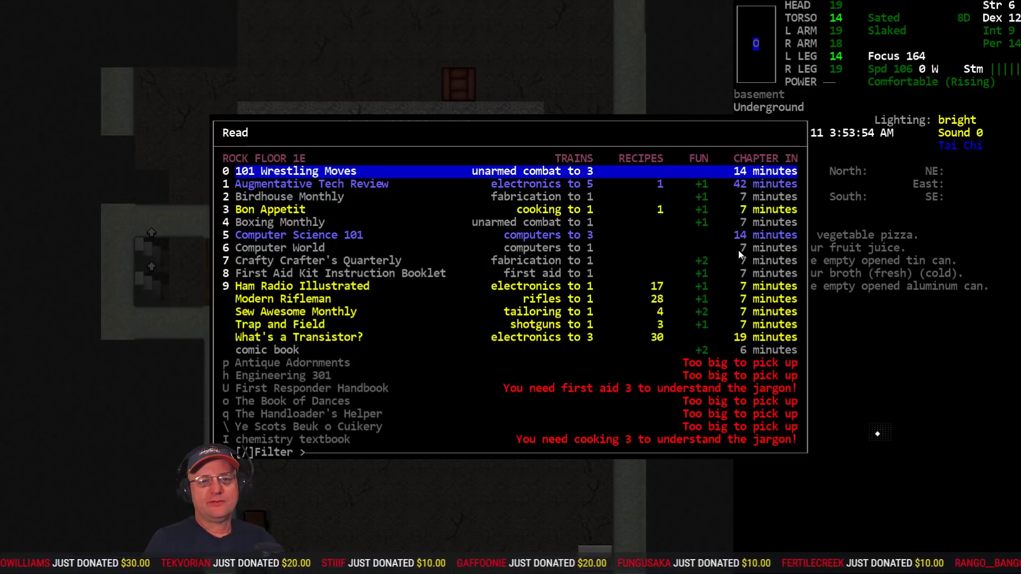
# Read Augmentative Tech Review to electronics level 5, then mark it for dropping
pyautogui.press('Down')
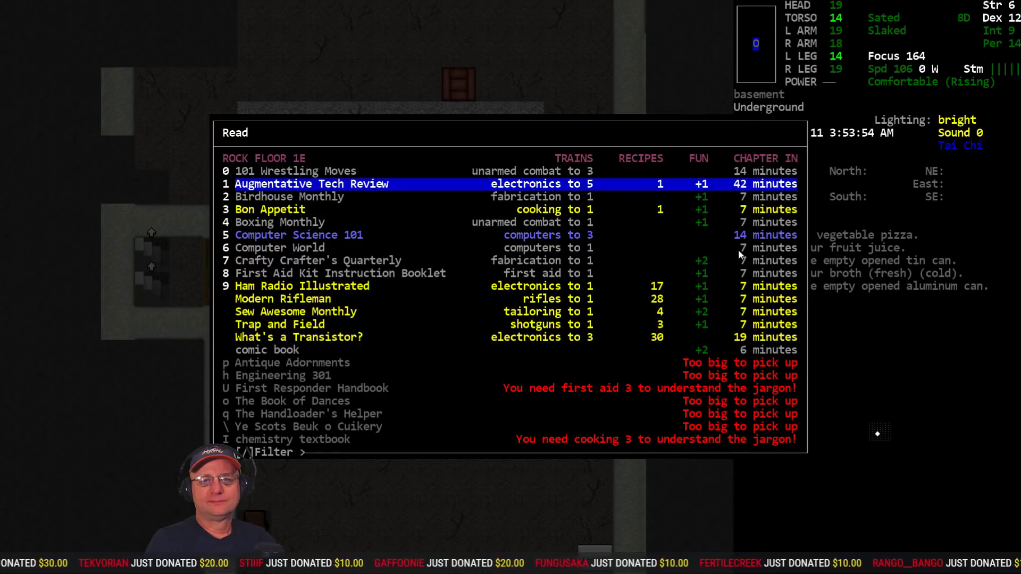
pyautogui.press('Return')
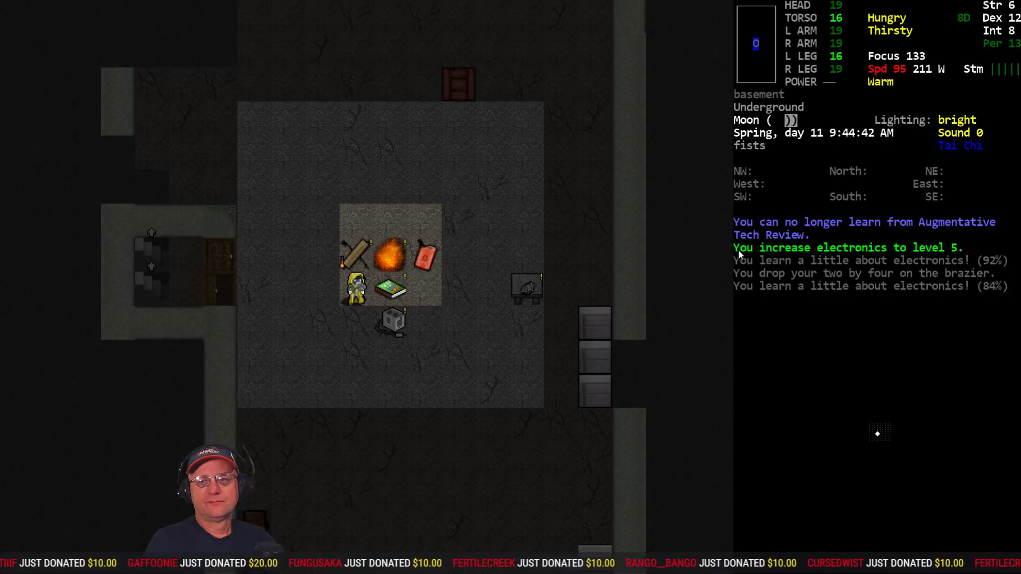
pyautogui.press('d')
pyautogui.press('z')
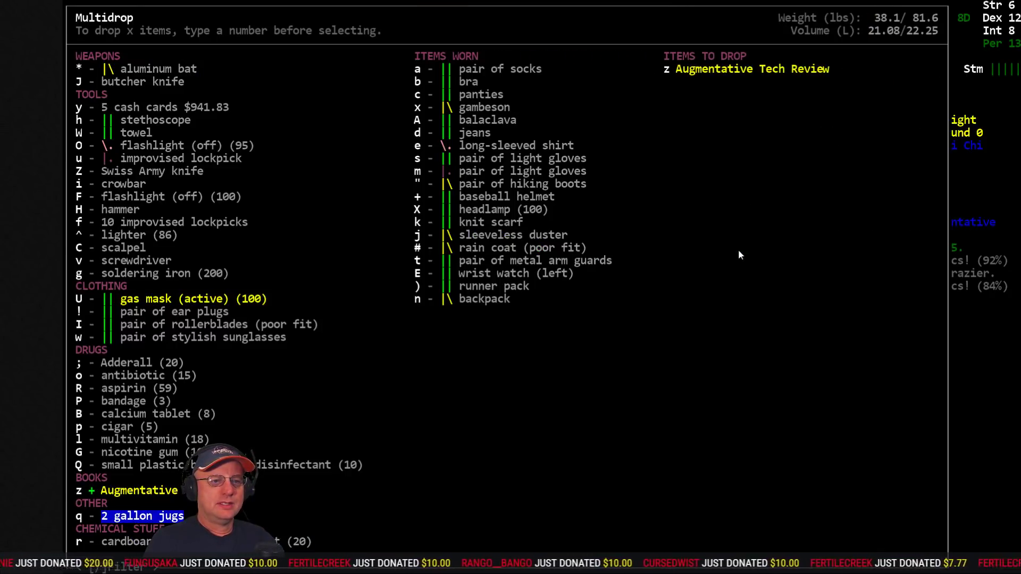
# Drop the tech review, then one gallon jug and the detergent box
pyautogui.press('Return')
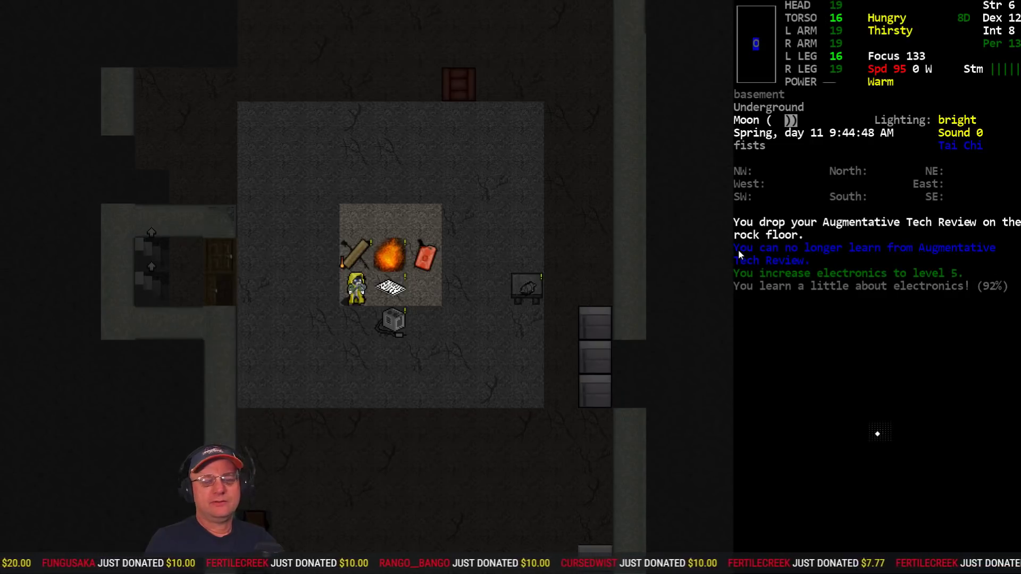
pyautogui.press('D')
pyautogui.press('Return')
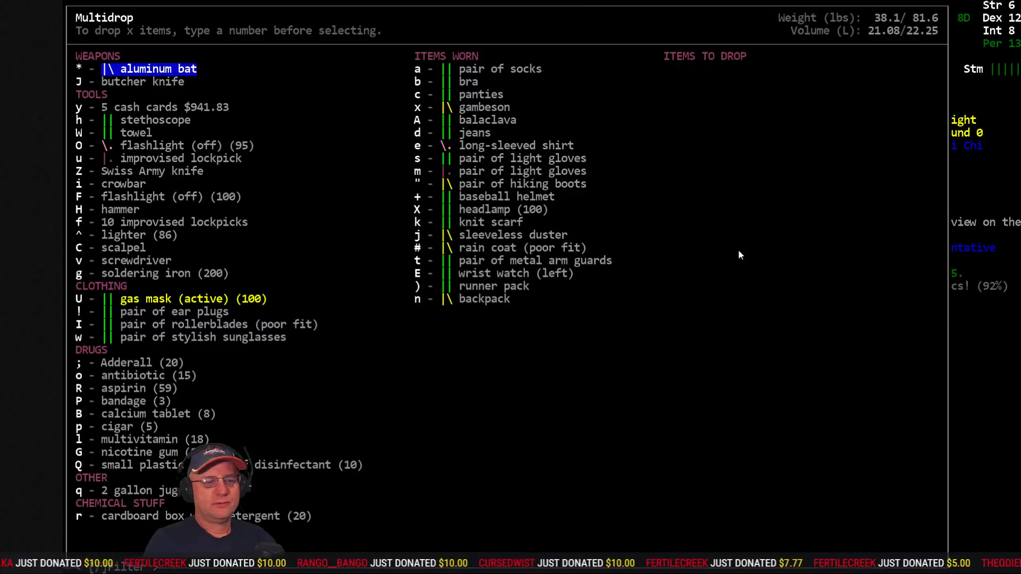
pyautogui.press('Down')
pyautogui.press('Right')
pyautogui.press('Down')
pyautogui.press('Right')
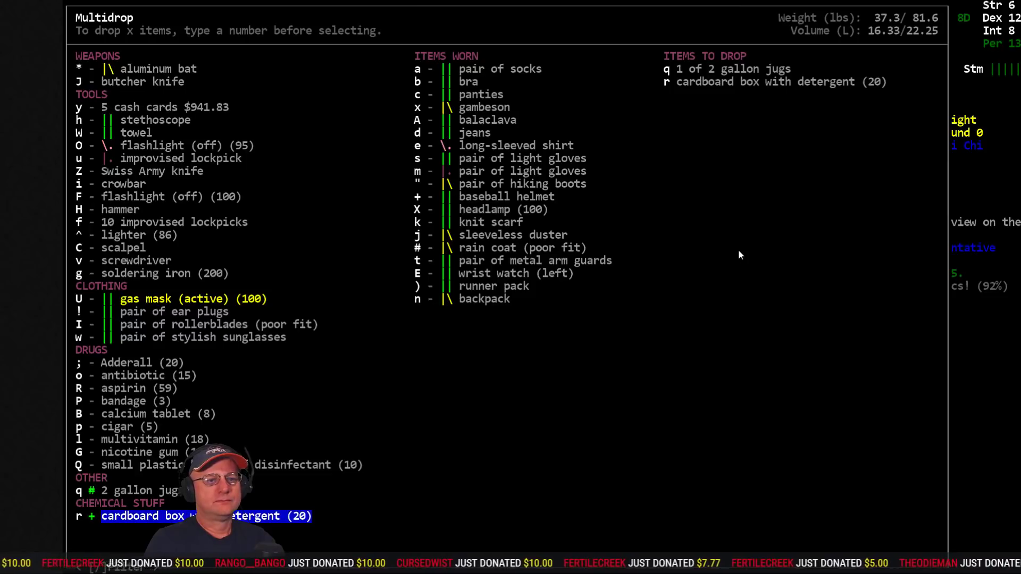
pyautogui.press('Up')
pyautogui.press('Up')
pyautogui.press('Up')
pyautogui.press('Up')
pyautogui.press('Return')
# Drop the rollerblades and walk back beside the fire
pyautogui.press('Down')
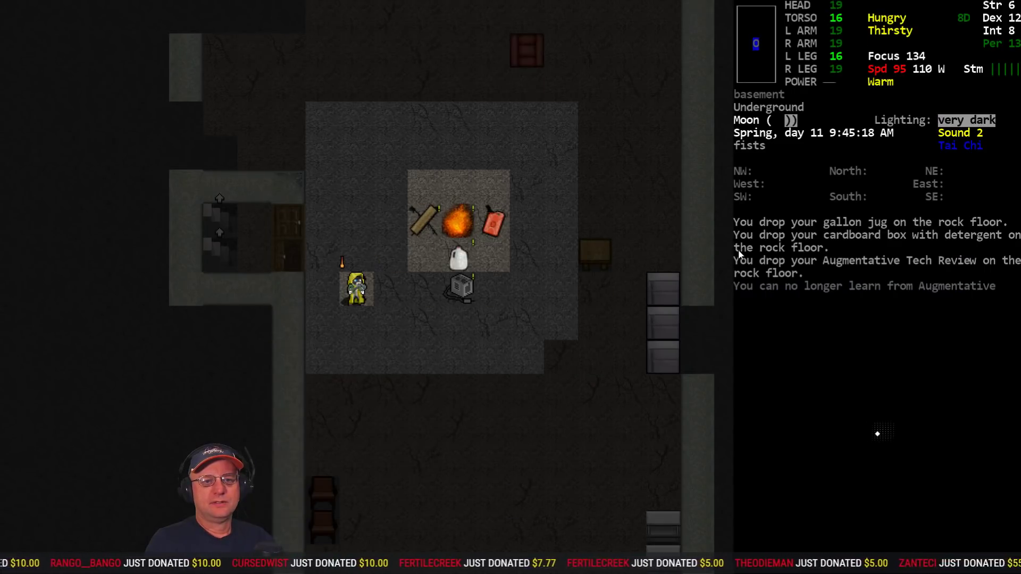
pyautogui.press('D')
pyautogui.press('Down')
pyautogui.press('Down')
pyautogui.press('pagedown')
pyautogui.press('pagedown')
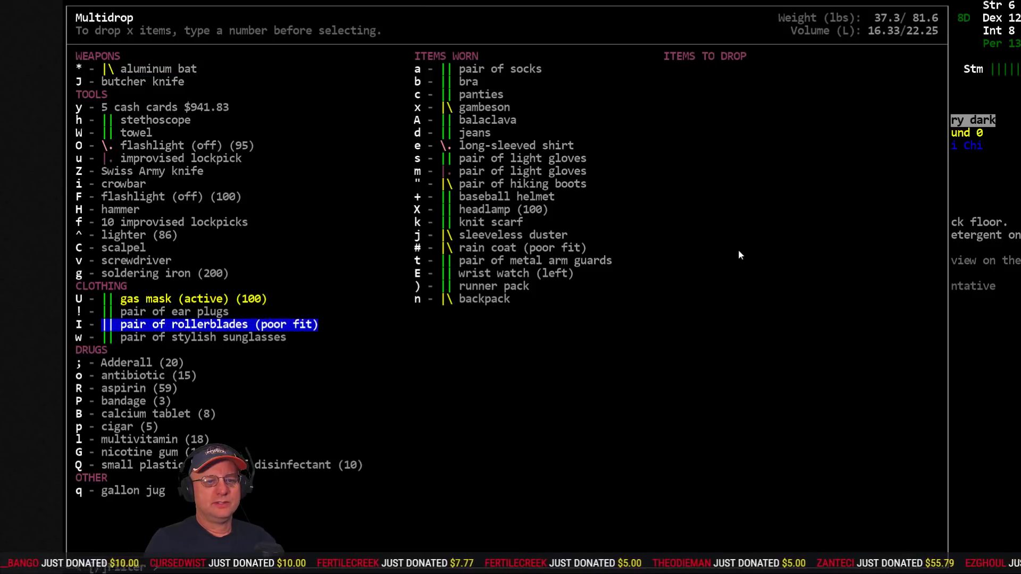
pyautogui.press('Right')
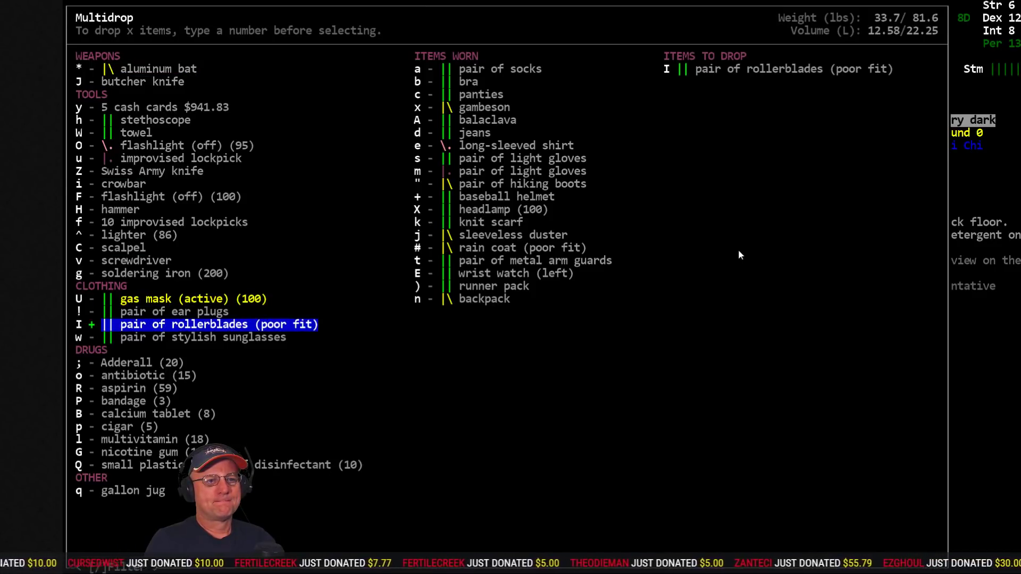
pyautogui.press('Return')
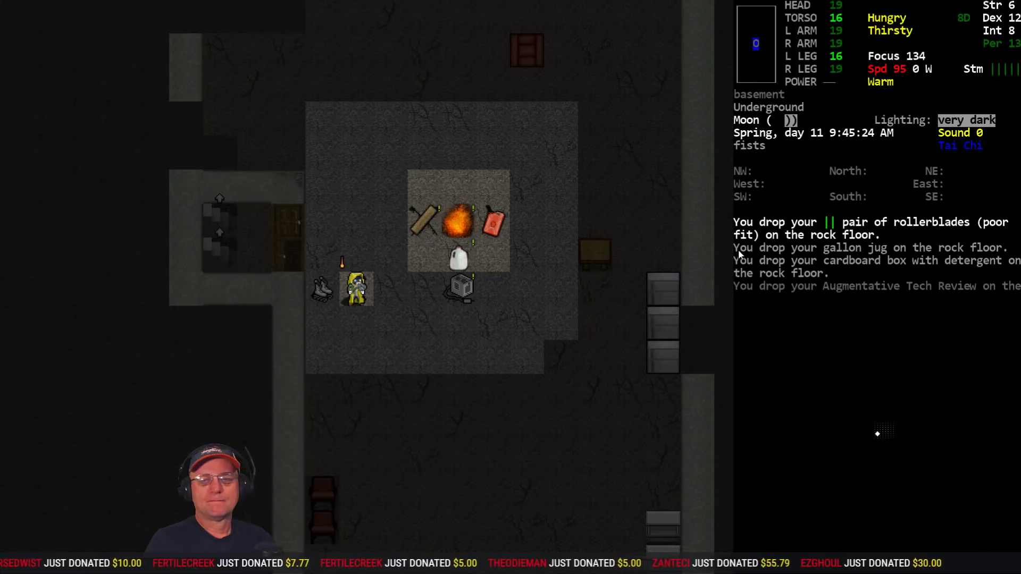
pyautogui.press('Right')
pyautogui.press('Right')
pyautogui.press('Up')
pyautogui.press('Right')
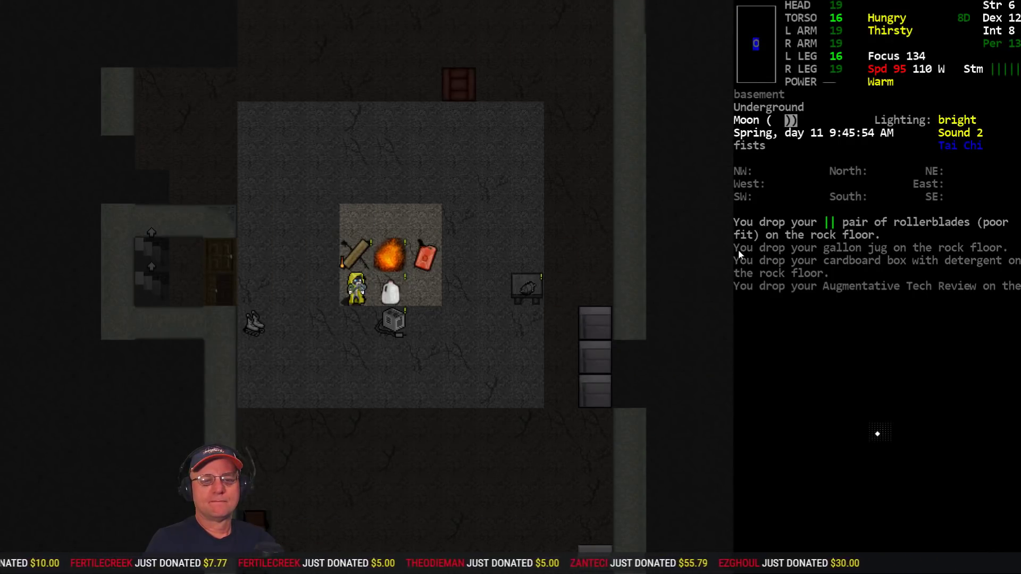
# Eat a vegetable pizza
pyautogui.press('E')
pyautogui.press('Down')
pyautogui.press('Down')
pyautogui.press('Down')
pyautogui.press('Down')
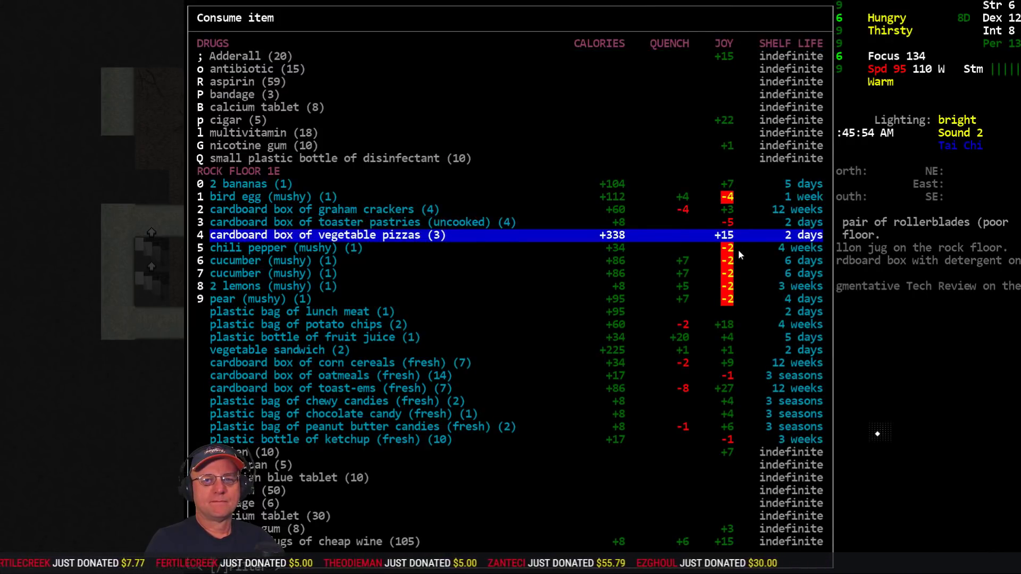
pyautogui.press('Return')
# Drink fruit juice, then cross the basement and climb up into the house
pyautogui.press('E')
pyautogui.press('Down')
pyautogui.press('Down')
pyautogui.press('pagedown')
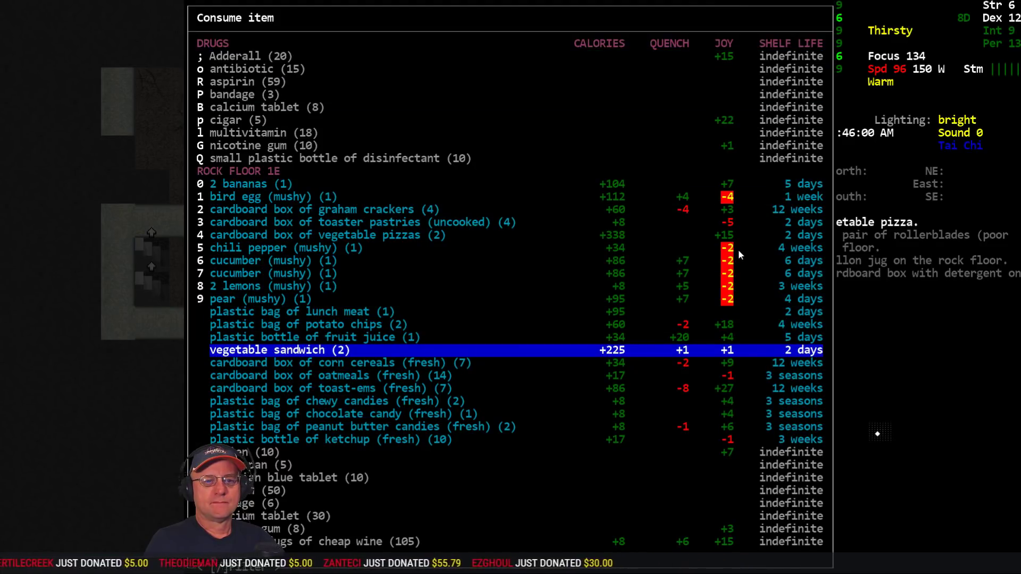
pyautogui.press('Up')
pyautogui.press('Return')
pyautogui.press('Left')
pyautogui.press('Left')
pyautogui.press('Left')
pyautogui.press('Left')
pyautogui.press('Left')
pyautogui.press('Left')
pyautogui.hotkey('shift', ',')
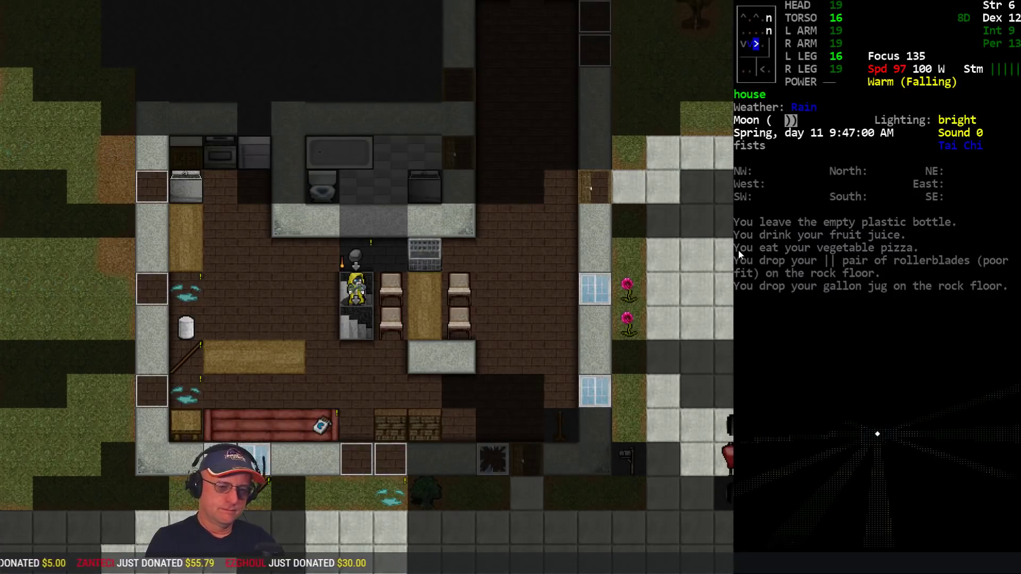
# Walk south onto the road and zoom out to survey the surroundings
pyautogui.press('Down')
pyautogui.press('Down')
pyautogui.press('Down')
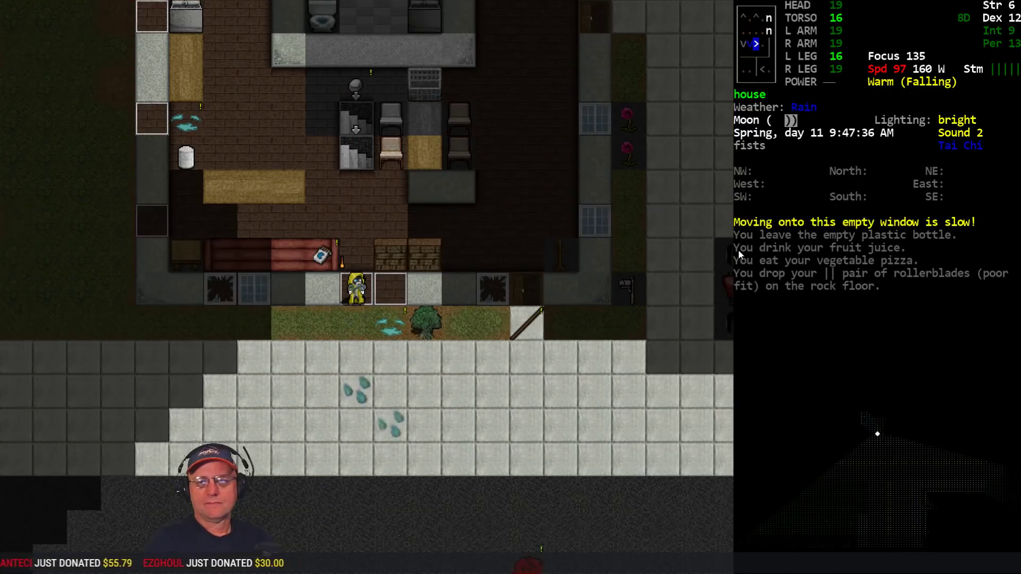
pyautogui.press('Down')
pyautogui.press('Down')
pyautogui.press('Down')
pyautogui.press('Down')
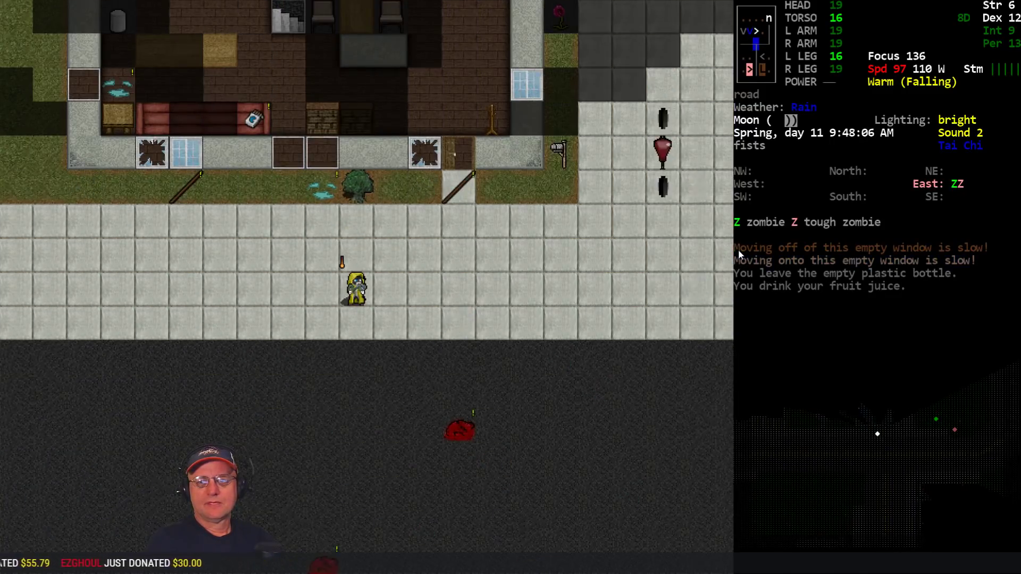
pyautogui.press('Down')
pyautogui.press('Down')
pyautogui.press('Down')
pyautogui.press('Z')
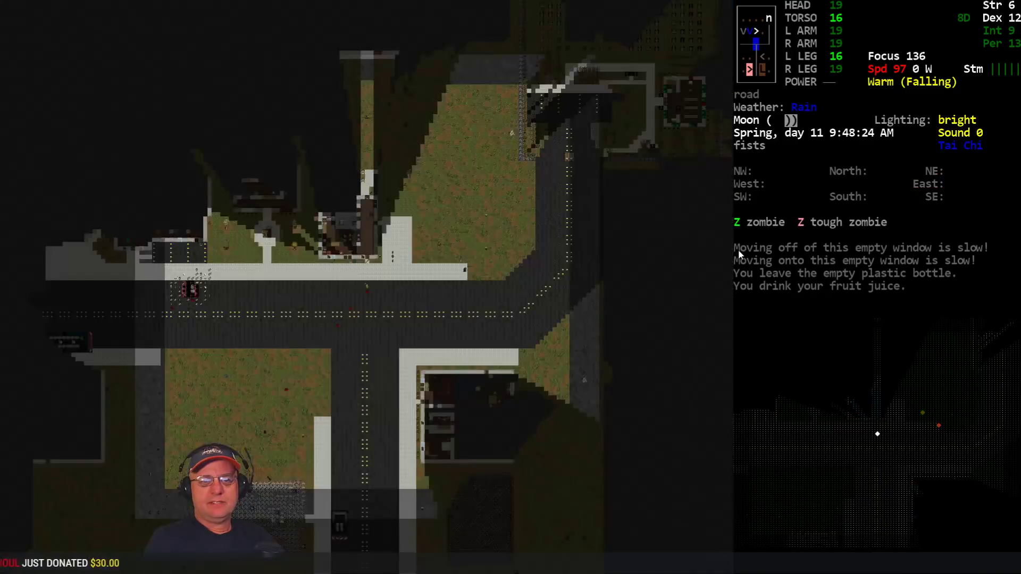
pyautogui.press('z')
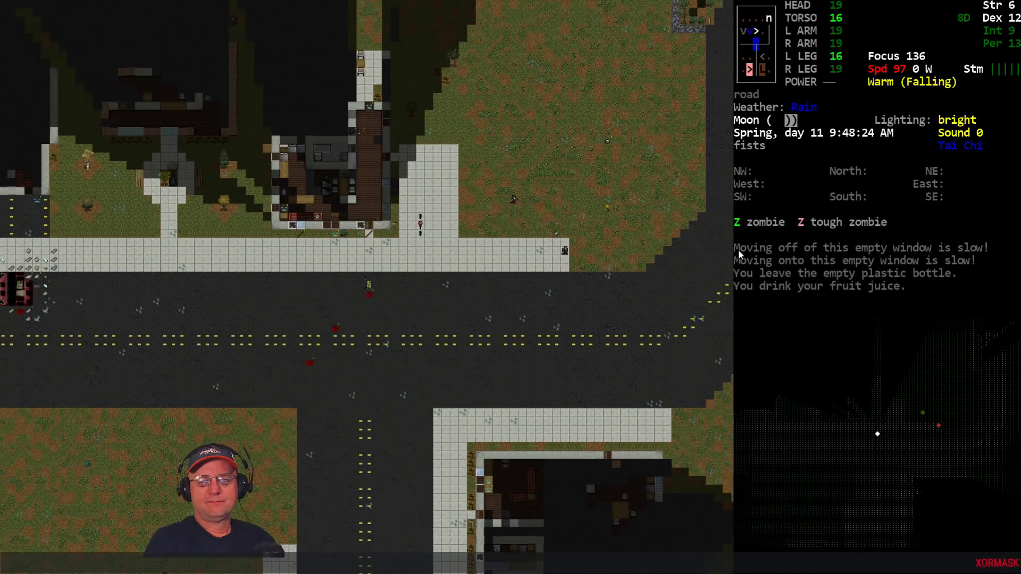
pyautogui.press('z')
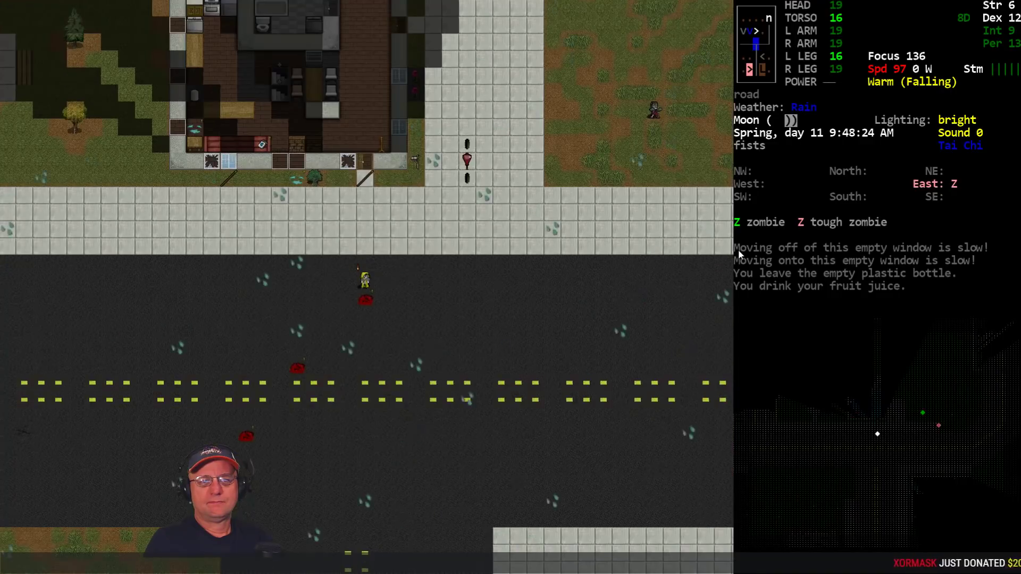
# Walk back along the sidewalk and climb in through the front window
pyautogui.press('Up')
pyautogui.press('Up')
pyautogui.press('Up')
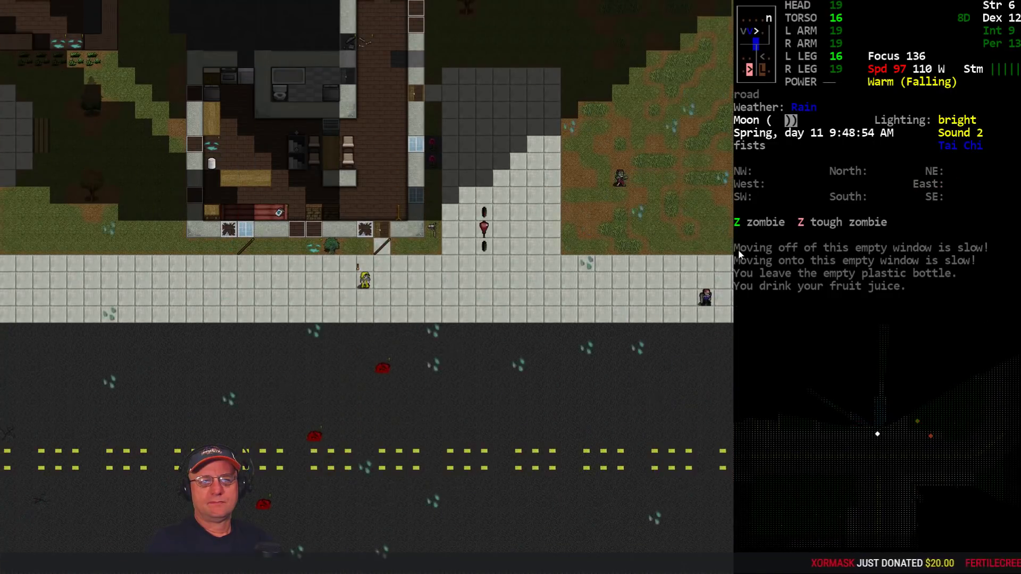
pyautogui.press('Left')
pyautogui.press('Home')
pyautogui.press('Home')
pyautogui.press('Left')
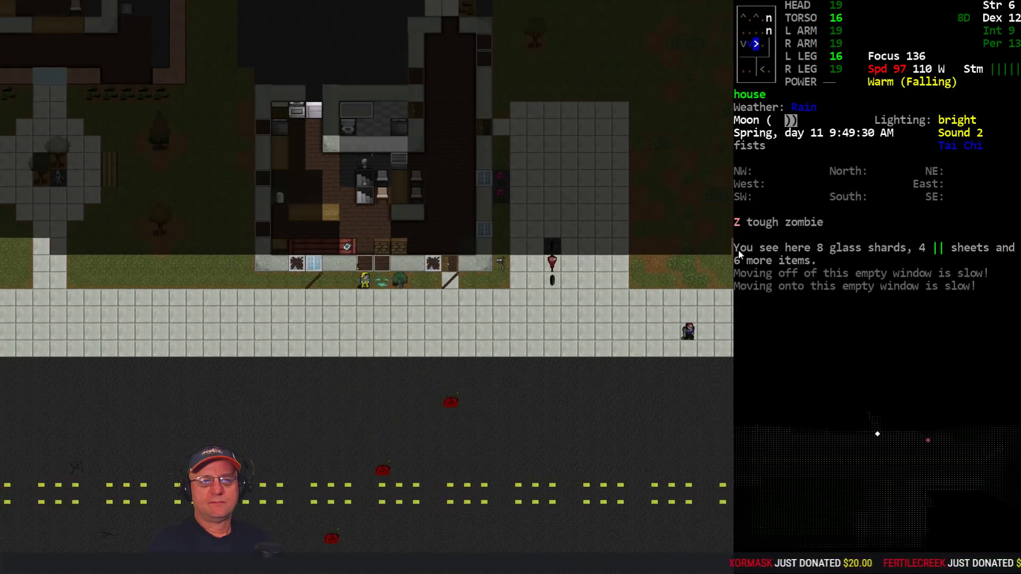
pyautogui.press('Up')
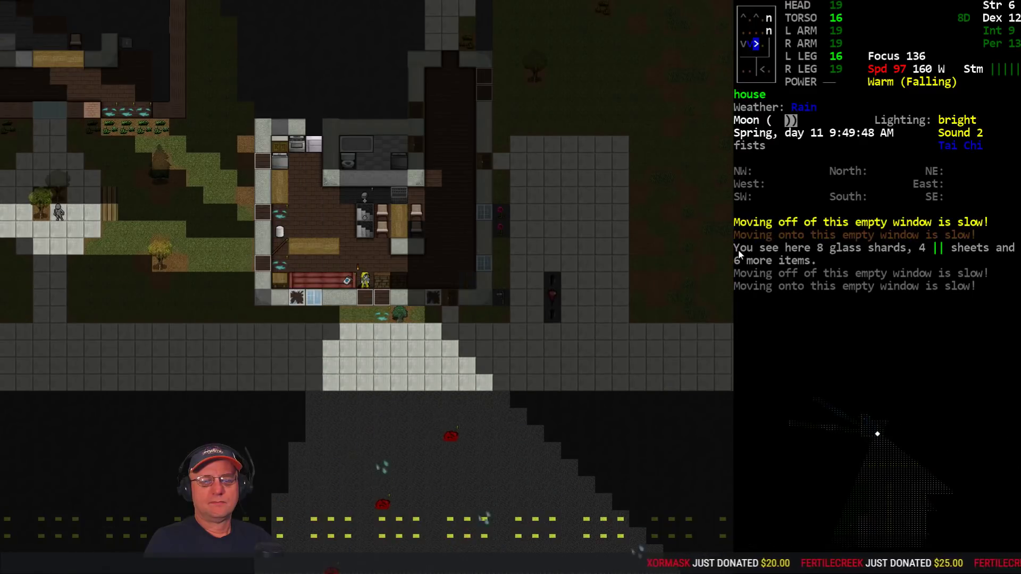
# Drop the backpack, runner pack, rain coat and sleeveless duster despite the glass-breaking noise
pyautogui.press('D')
pyautogui.press('End')
pyautogui.press('Up')
pyautogui.press('Right')
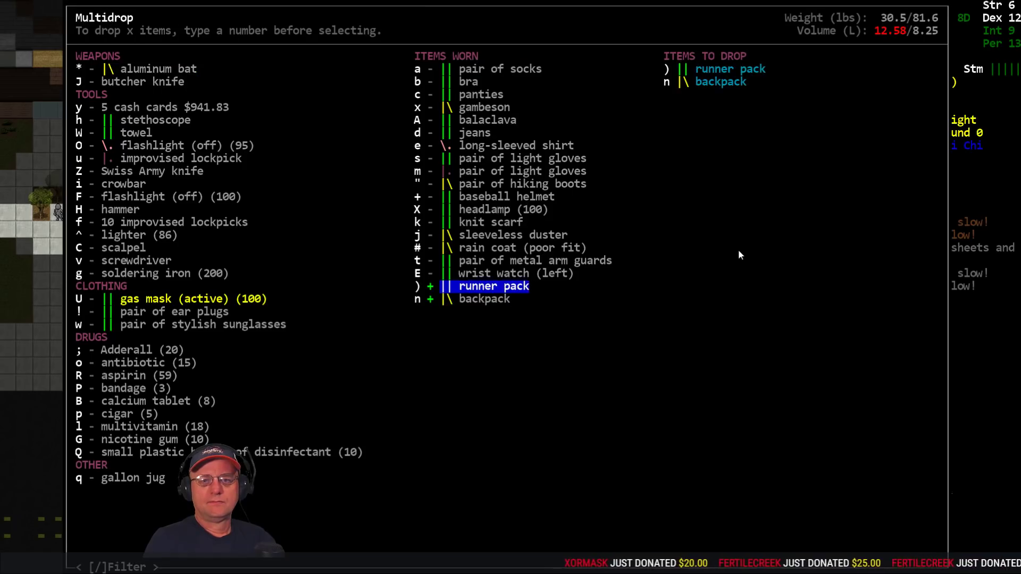
pyautogui.press('Up')
pyautogui.press('Up')
pyautogui.press('Up')
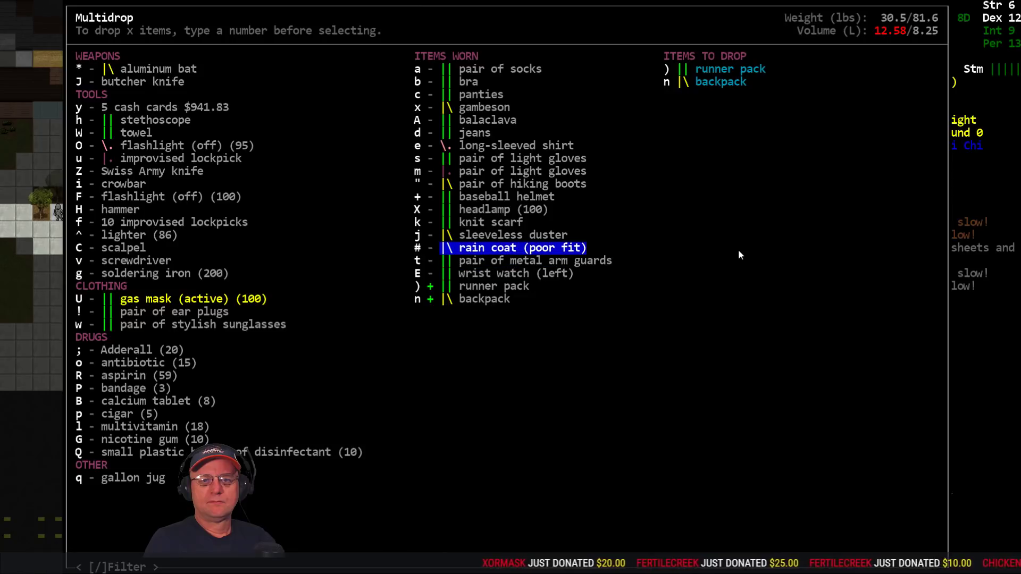
pyautogui.press('Right')
pyautogui.press('Up')
pyautogui.press('Down')
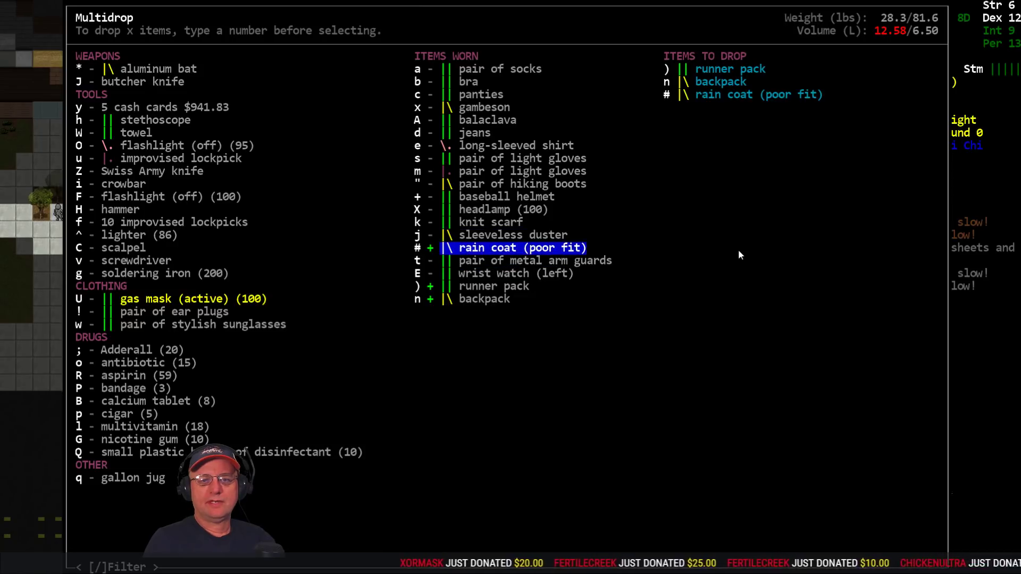
pyautogui.press('Up')
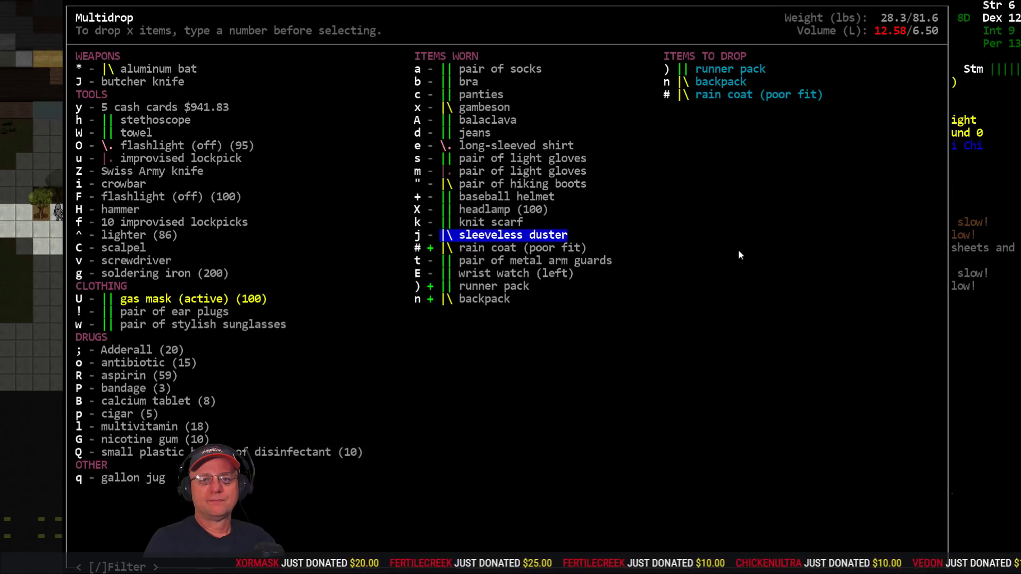
pyautogui.press('Right')
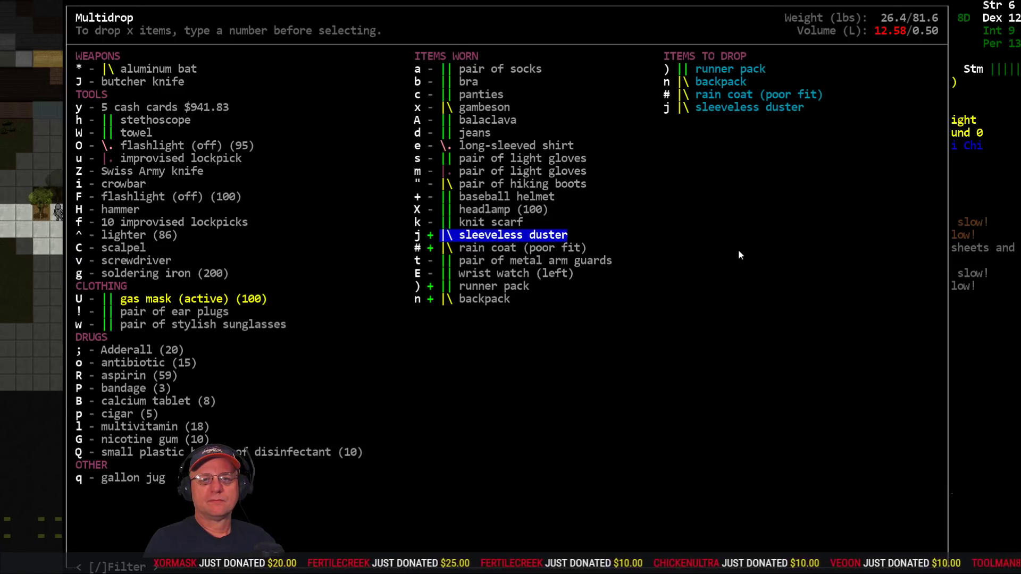
pyautogui.press('Return')
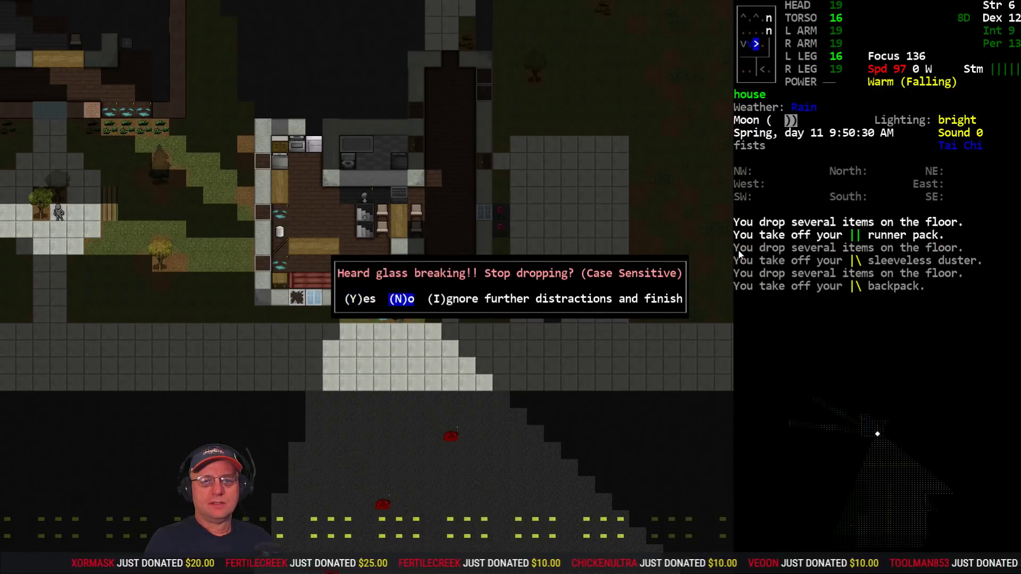
# Ignore the glass-breaking alert, step out through the window and wait for the zombies
pyautogui.press('i')
pyautogui.press('Down')
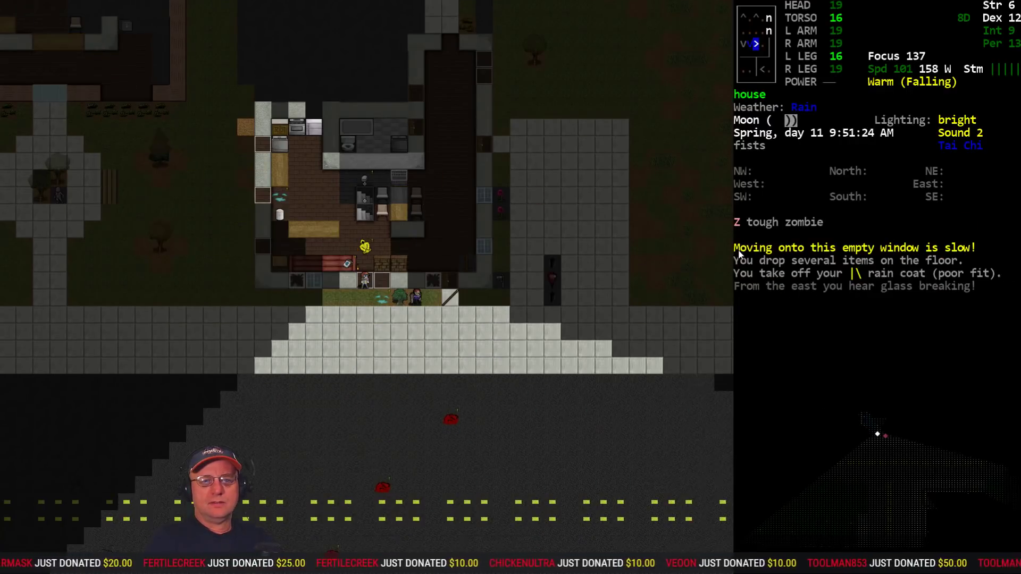
pyautogui.press('Down')
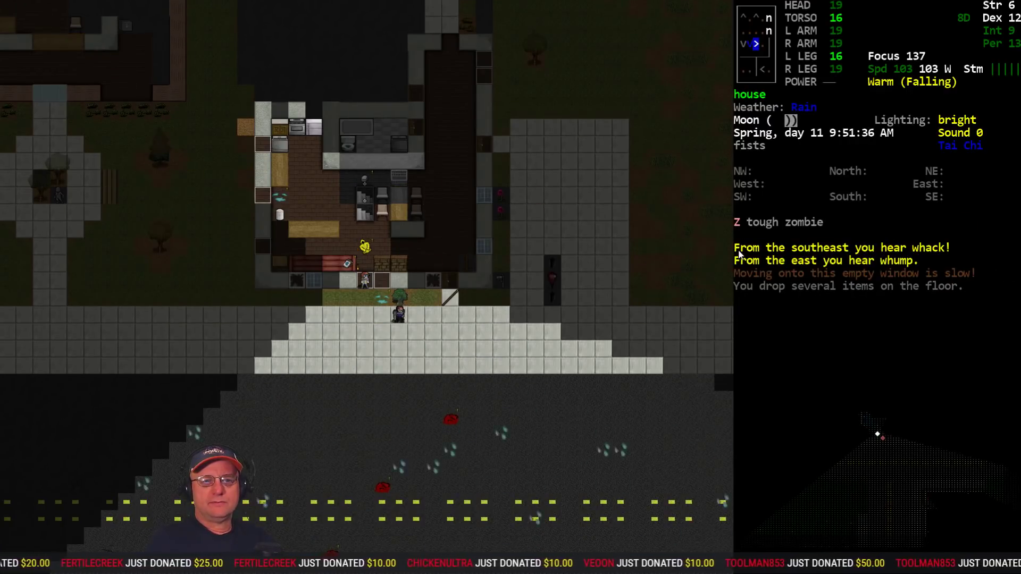
pyautogui.press('Down')
pyautogui.press('5')
pyautogui.press('5')
pyautogui.press('5')
pyautogui.press('5')
pyautogui.press('5')
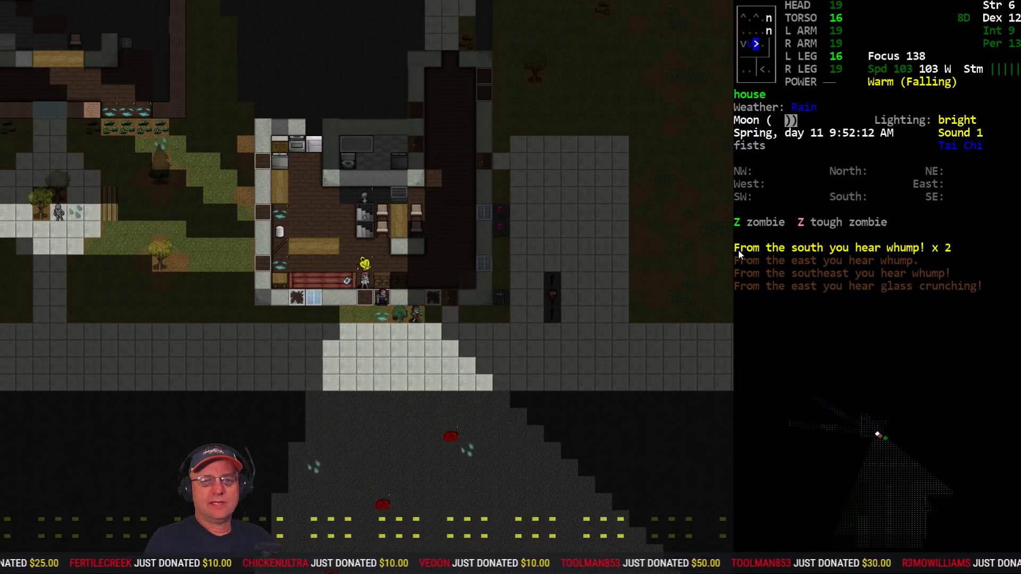
pyautogui.press('Z')
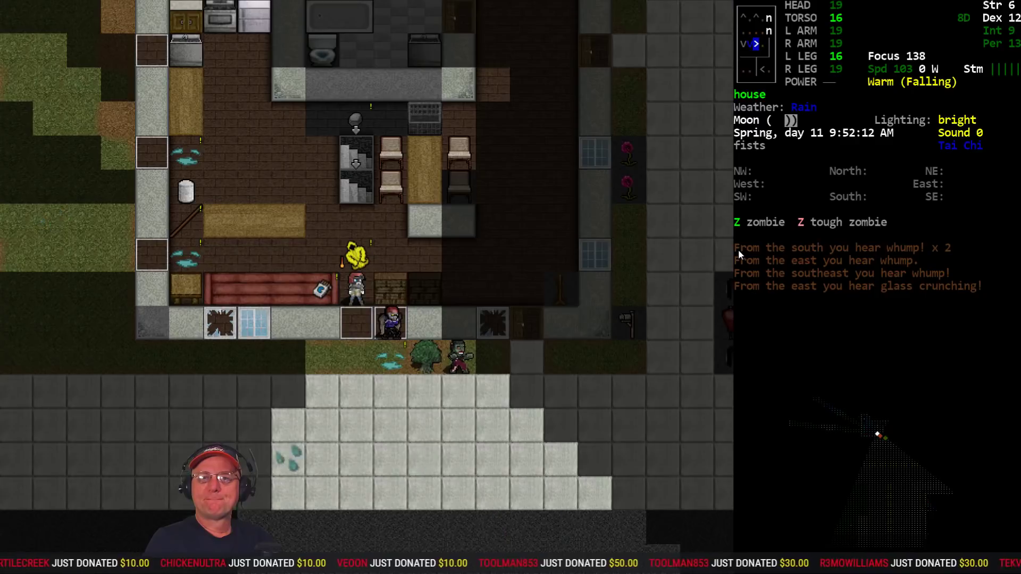
# Punch the tough zombie and the zombie until both die
pyautogui.press('Right')
pyautogui.press('Right')
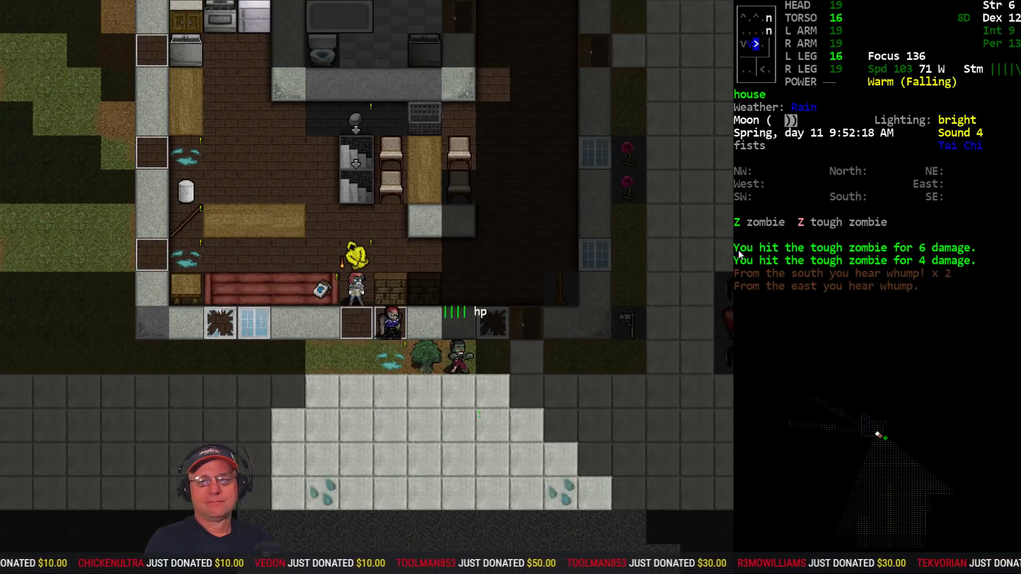
pyautogui.press('Right')
pyautogui.press('Right')
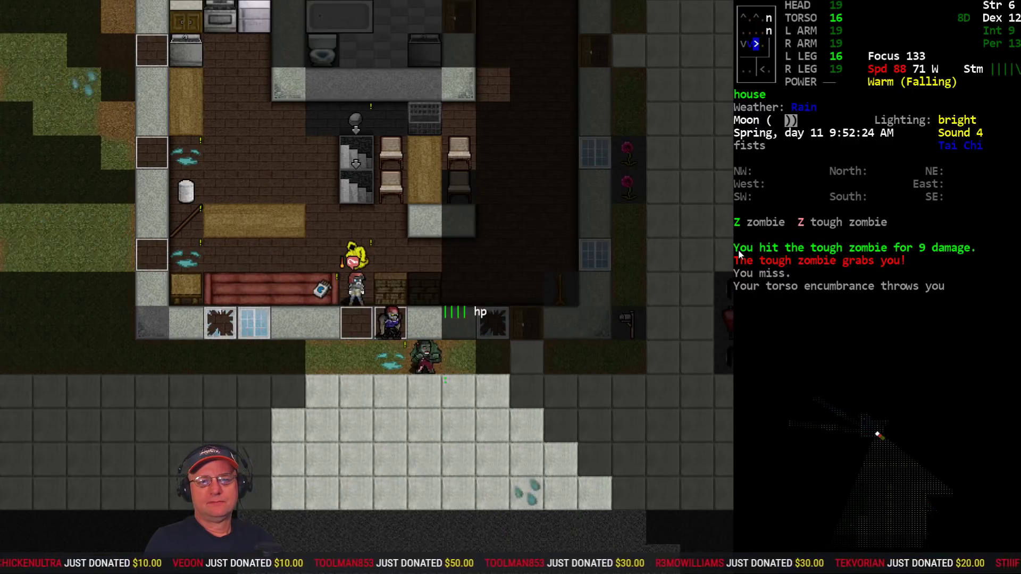
pyautogui.press('Right')
pyautogui.press('Right')
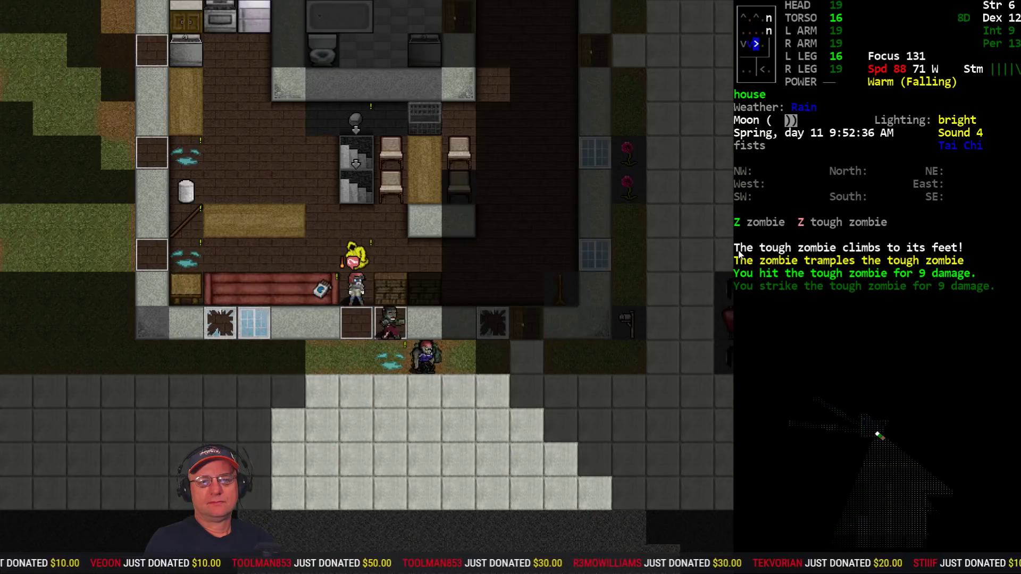
pyautogui.press('Right')
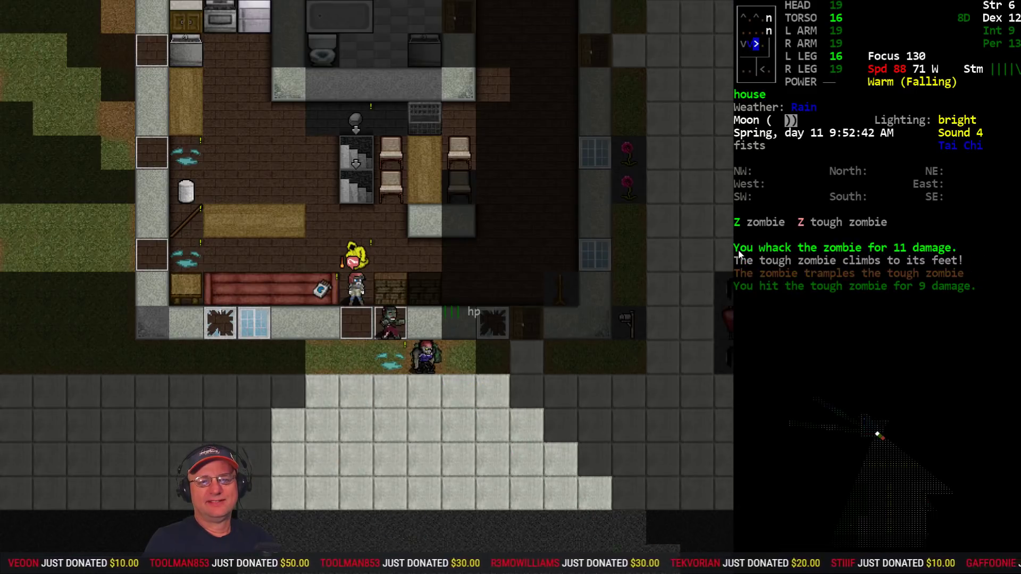
pyautogui.press('Right')
pyautogui.press('Right')
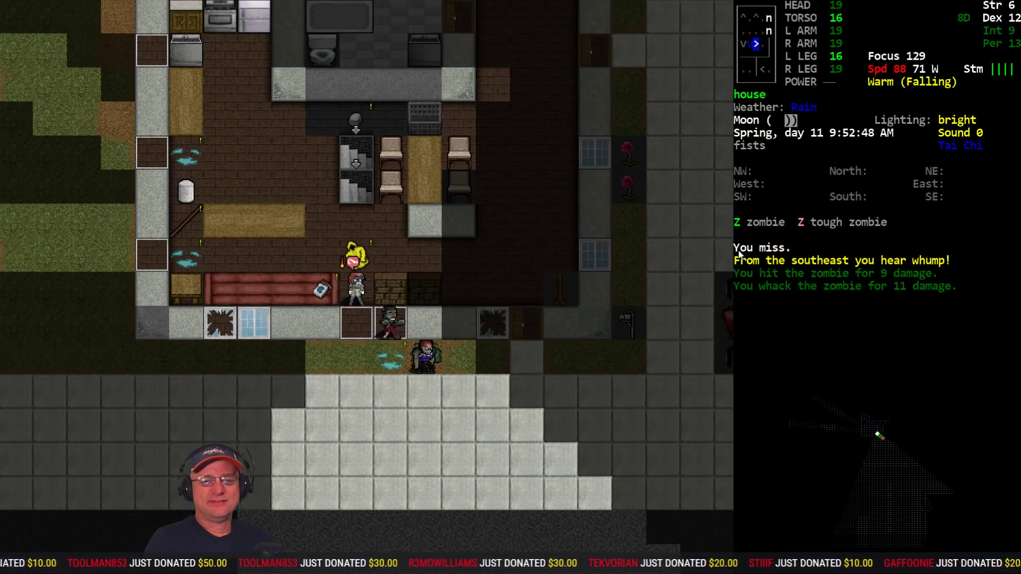
pyautogui.press('Right')
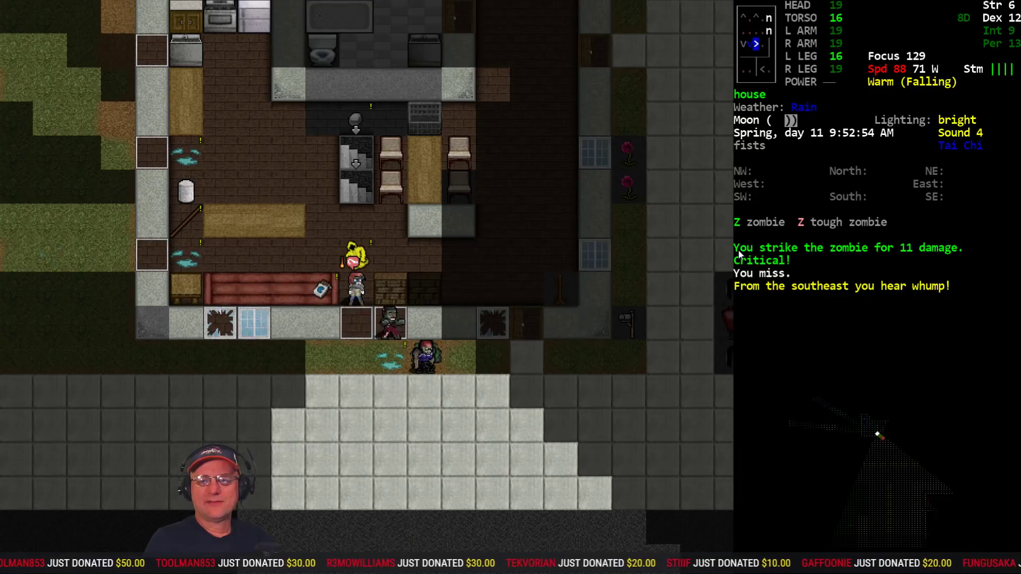
pyautogui.press('Right')
pyautogui.press('Right')
pyautogui.press('Right')
pyautogui.press('Right')
pyautogui.press('Right')
pyautogui.press('Right')
pyautogui.press('Right')
pyautogui.press('Right')
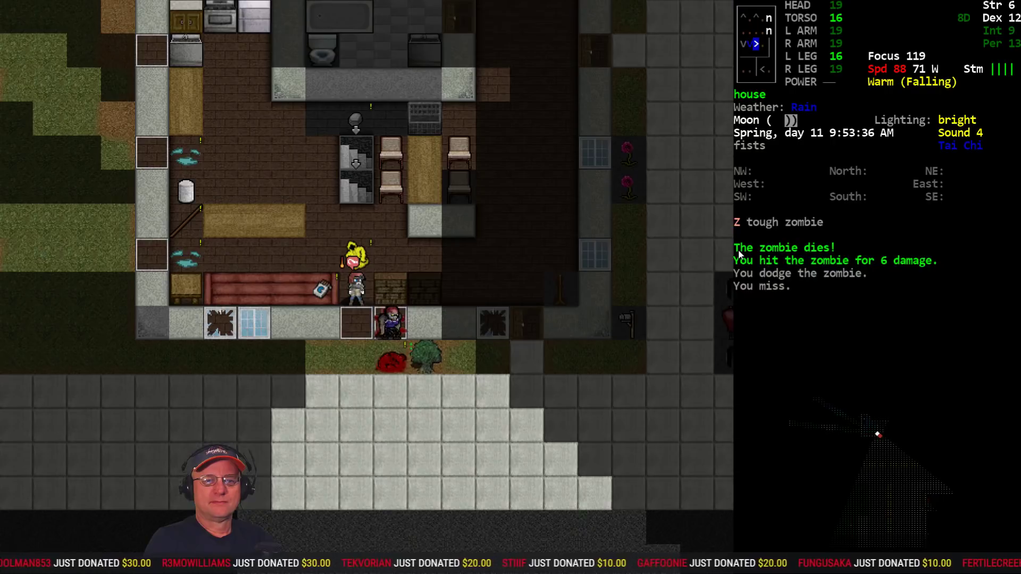
pyautogui.press('Right')
pyautogui.press('Right')
pyautogui.press('Right')
pyautogui.press('Right')
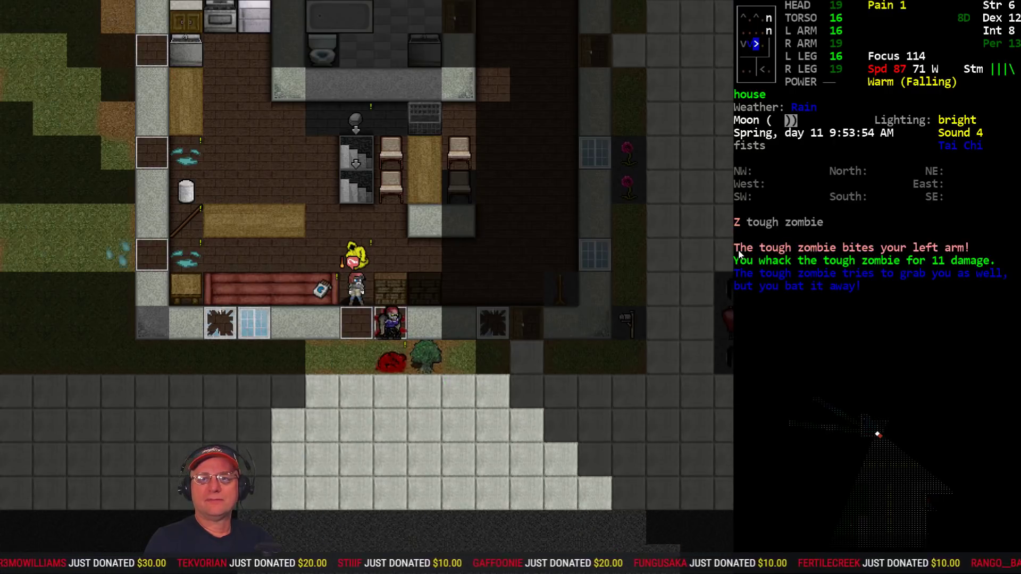
pyautogui.press('Down')
pyautogui.press('Down')
pyautogui.press('Down')
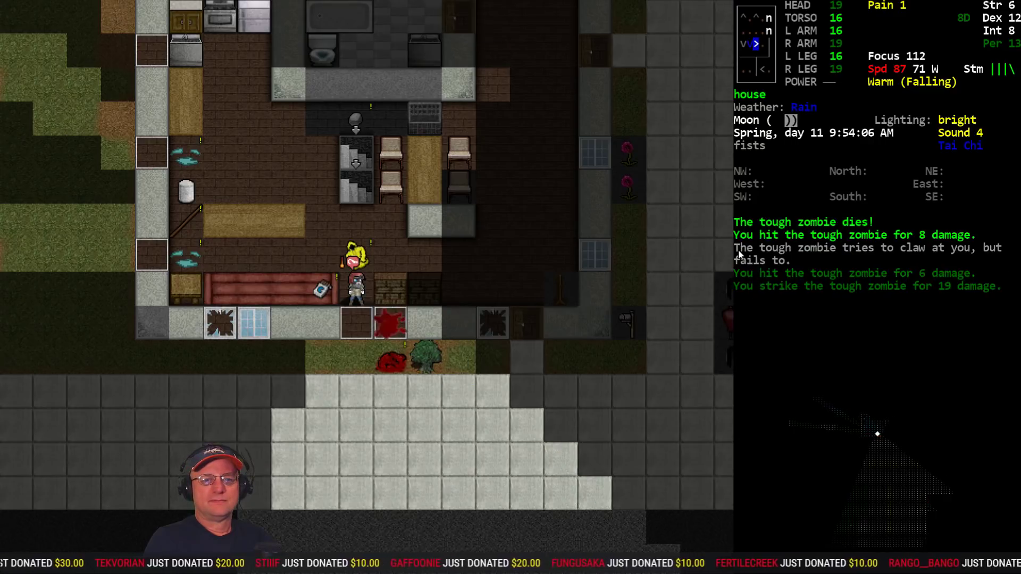
pyautogui.press('Down')
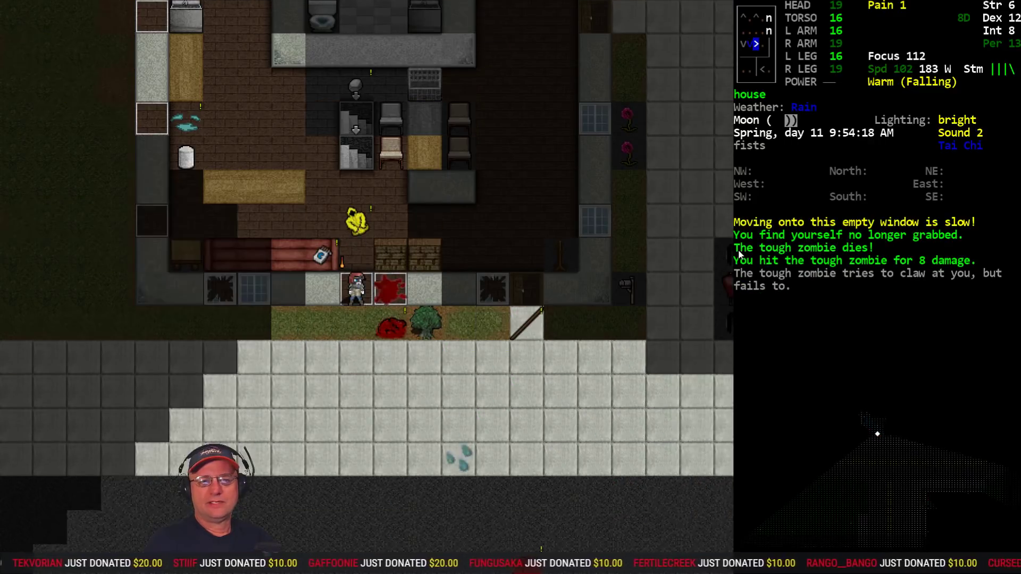
# Pulp the zombie corpses, take the $485.23 cash card, and step back inside
pyautogui.press('s')
pyautogui.press('g')
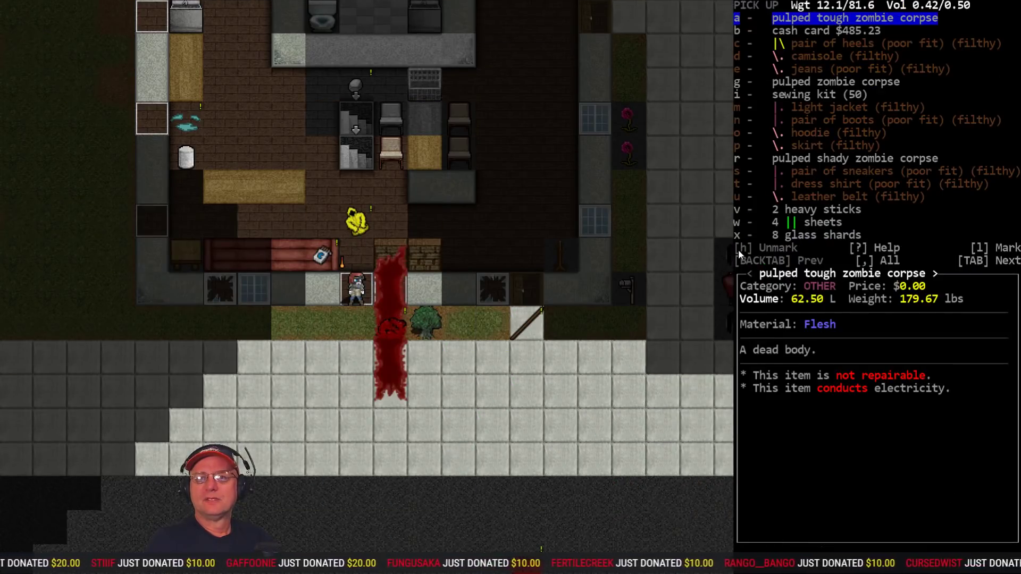
pyautogui.press('Down')
pyautogui.press('Right')
pyautogui.press('Down')
pyautogui.press('Down')
pyautogui.press('Down')
pyautogui.press('Down')
pyautogui.press('Down')
pyautogui.press('Down')
pyautogui.press('Down')
pyautogui.press('Down')
pyautogui.press('Down')
pyautogui.press('Down')
pyautogui.press('Down')
pyautogui.press('Down')
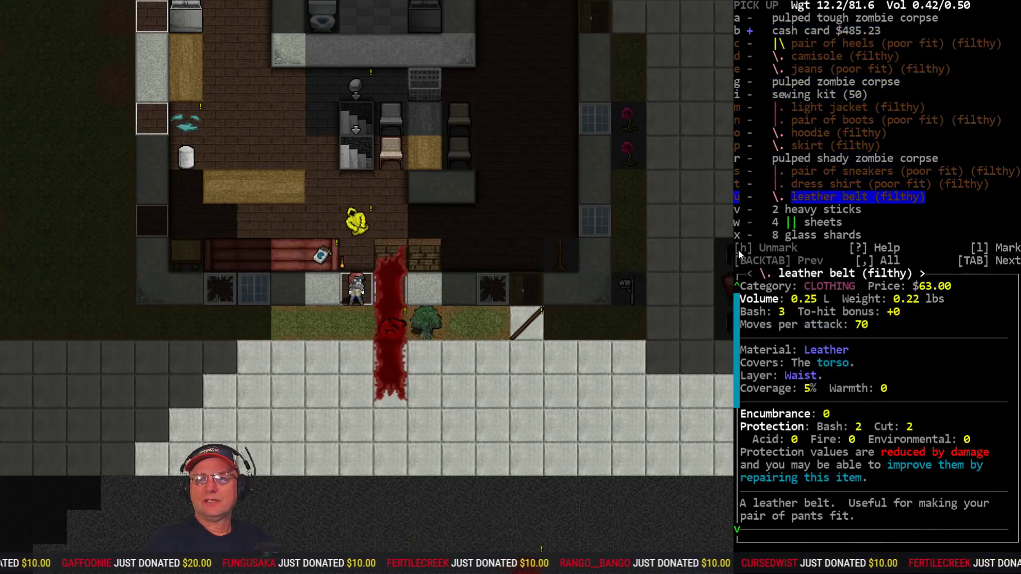
pyautogui.press('Up')
pyautogui.press('Up')
pyautogui.press('Up')
pyautogui.press('Up')
pyautogui.press('Return')
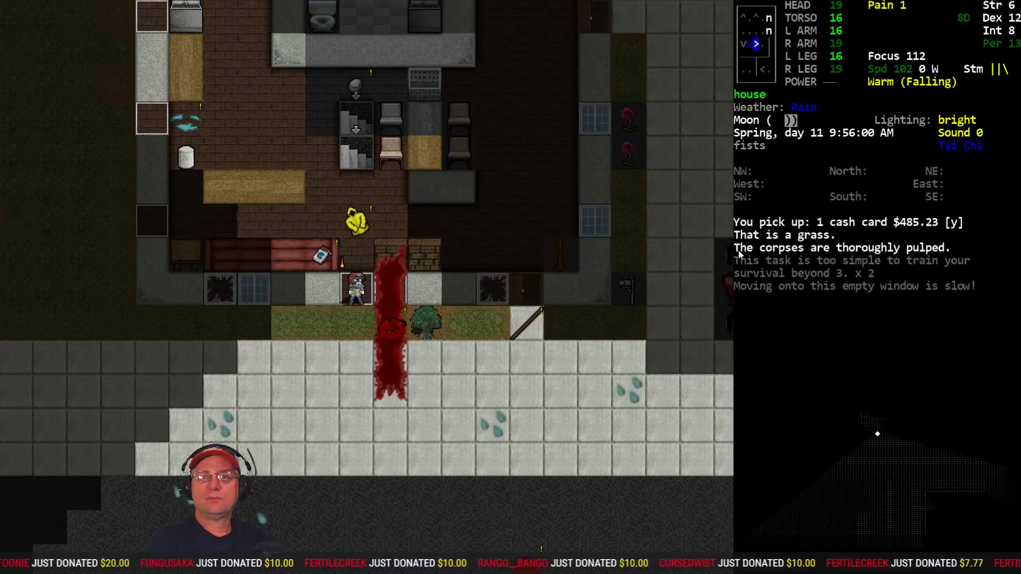
pyautogui.press('Up')
pyautogui.press('Up')
pyautogui.press('Up')
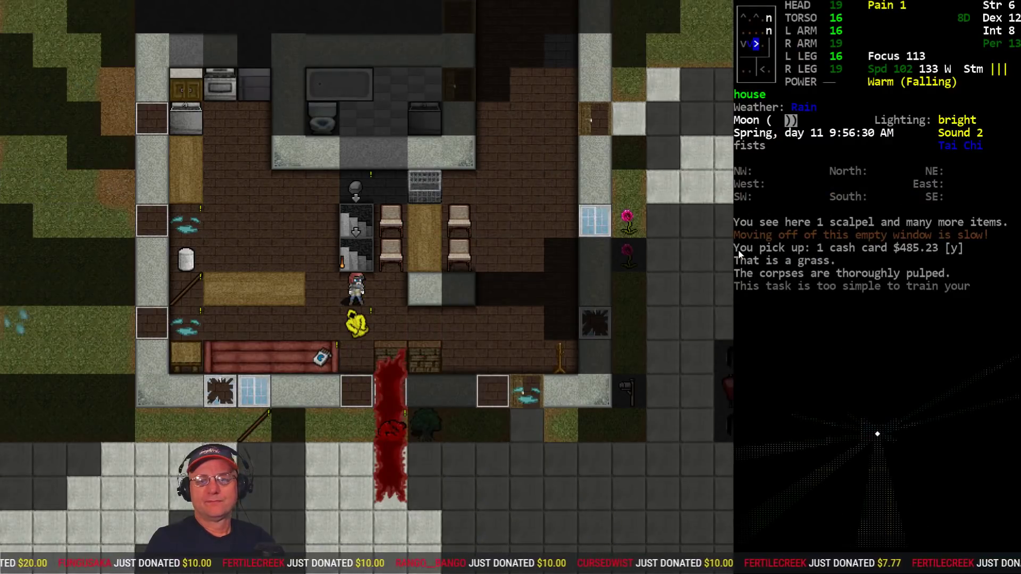
# Put the sleeveless duster, rain coat and backpack back on
pyautogui.press('W')
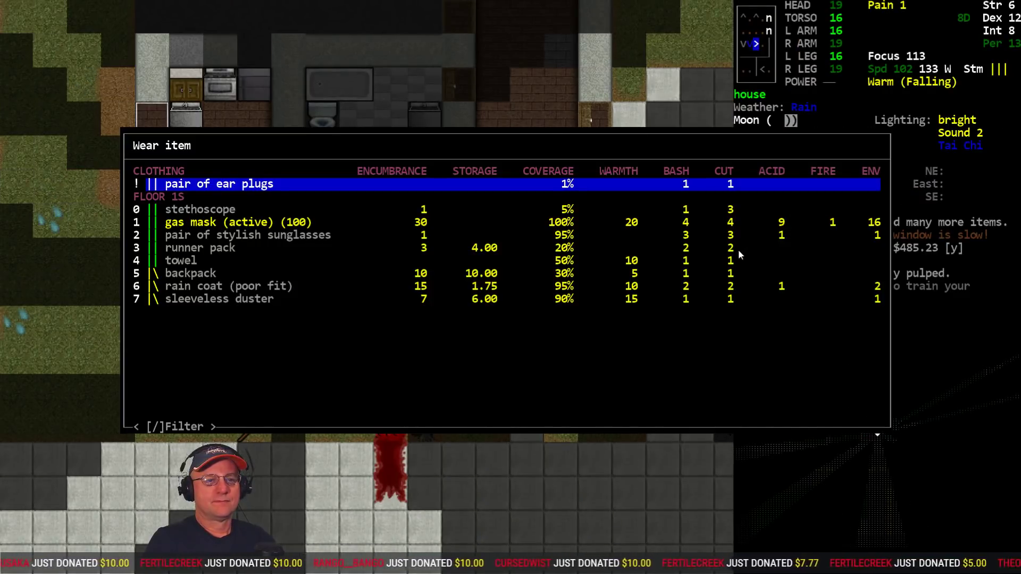
pyautogui.press('7')
pyautogui.press('Return')
pyautogui.press('W')
pyautogui.press('6')
pyautogui.press('Return')
pyautogui.press('W')
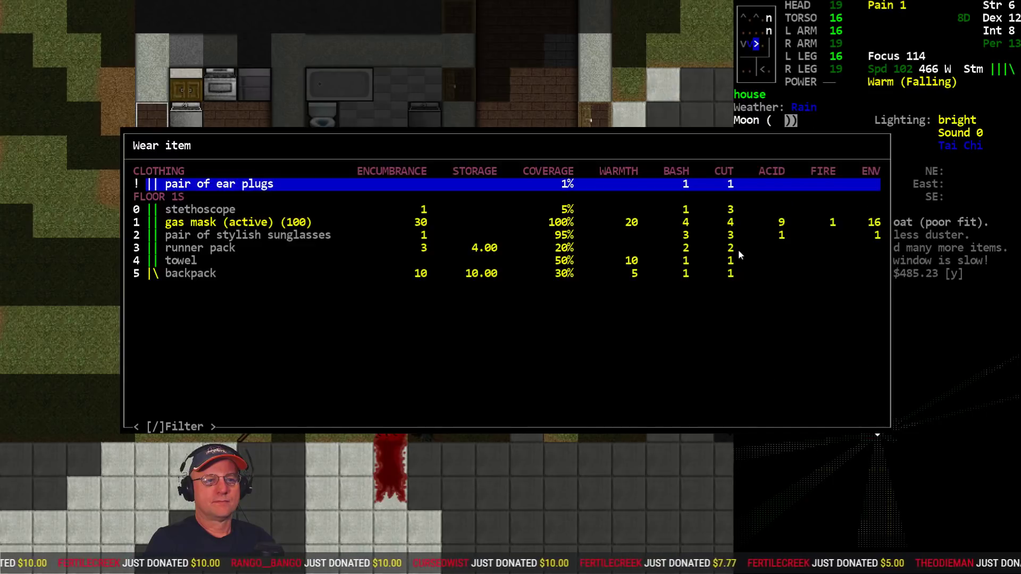
pyautogui.press('5')
pyautogui.press('Return')
# Pick up the gas mask and scalpel from the floor, then go down to the basement
pyautogui.press('e')
pyautogui.press('Down')
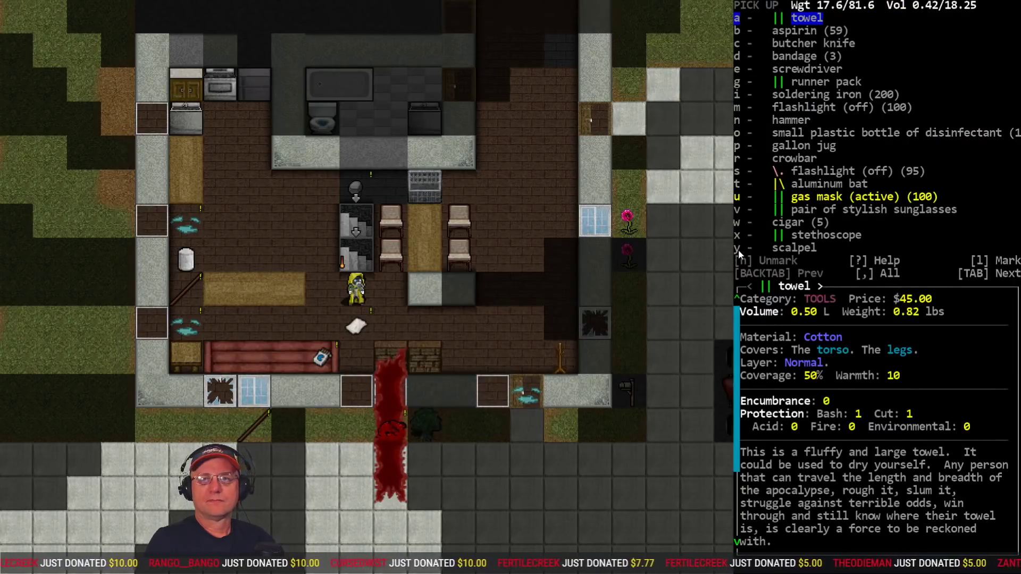
pyautogui.press('w')
pyautogui.press('y')
pyautogui.press('Return')
pyautogui.press('Up')
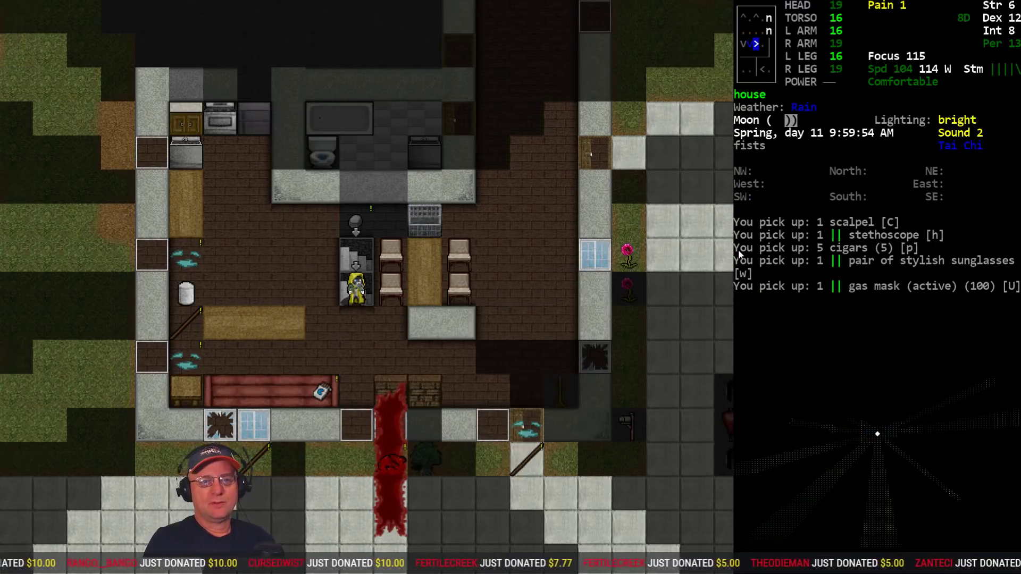
pyautogui.press('>')
# Walk east across the basement and drop the rain coat on the floor
pyautogui.press('Right')
pyautogui.press('Right')
pyautogui.press('Right')
pyautogui.press('Right')
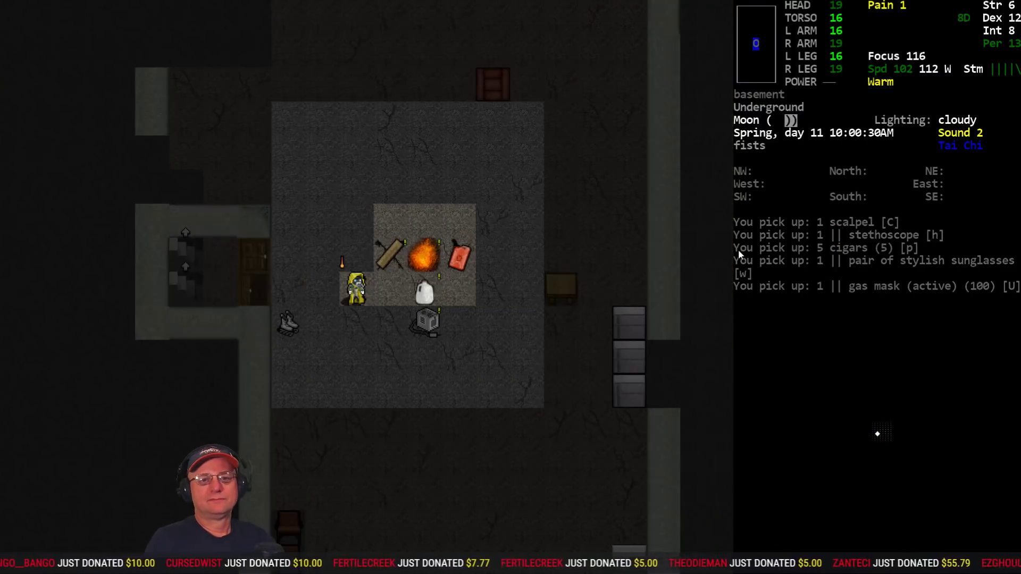
pyautogui.press('Right')
pyautogui.press('D')
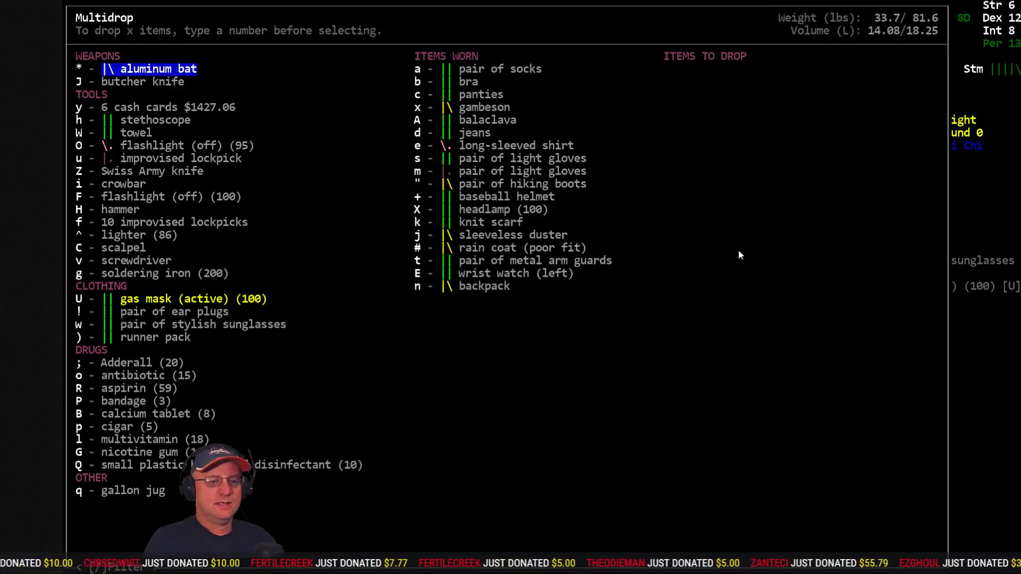
pyautogui.press('Right')
pyautogui.press('Left')
pyautogui.press('Up')
pyautogui.press('Up')
pyautogui.press('Up')
pyautogui.press('Up')
pyautogui.press('Up')
pyautogui.press('Up')
pyautogui.press('Left')
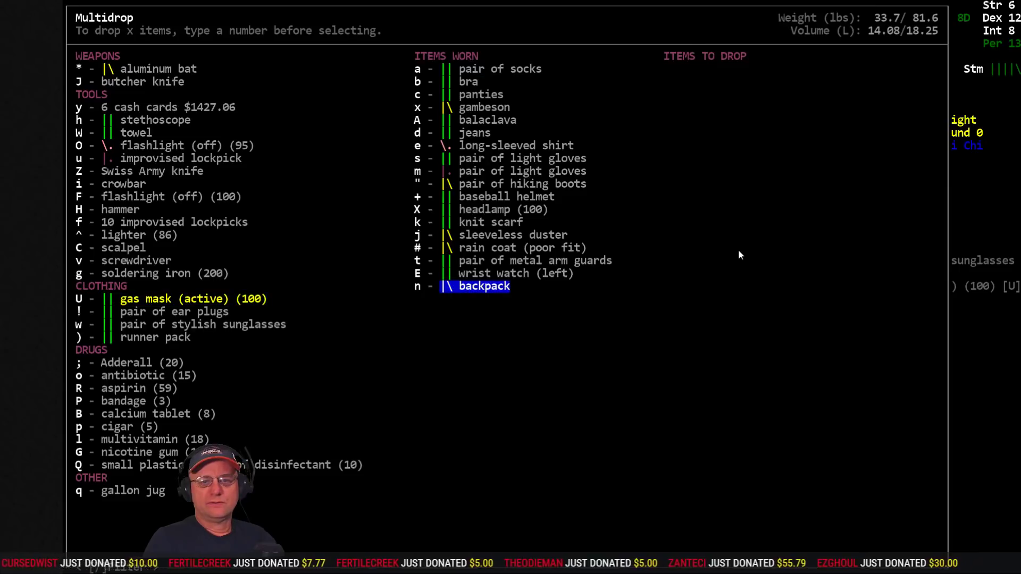
pyautogui.press('Up')
pyautogui.press('Up')
pyautogui.press('Up')
pyautogui.press('Right')
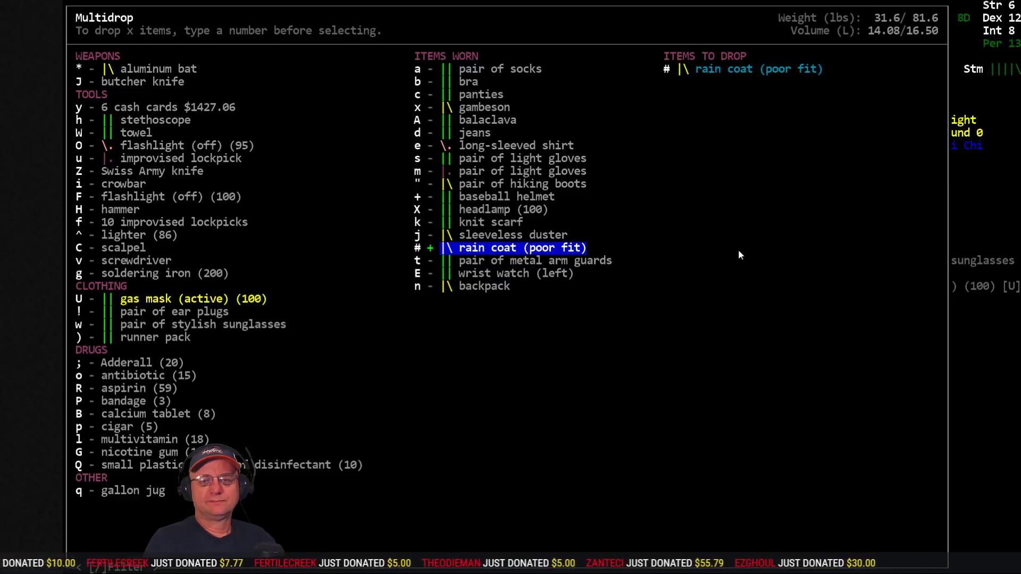
pyautogui.press('Return')
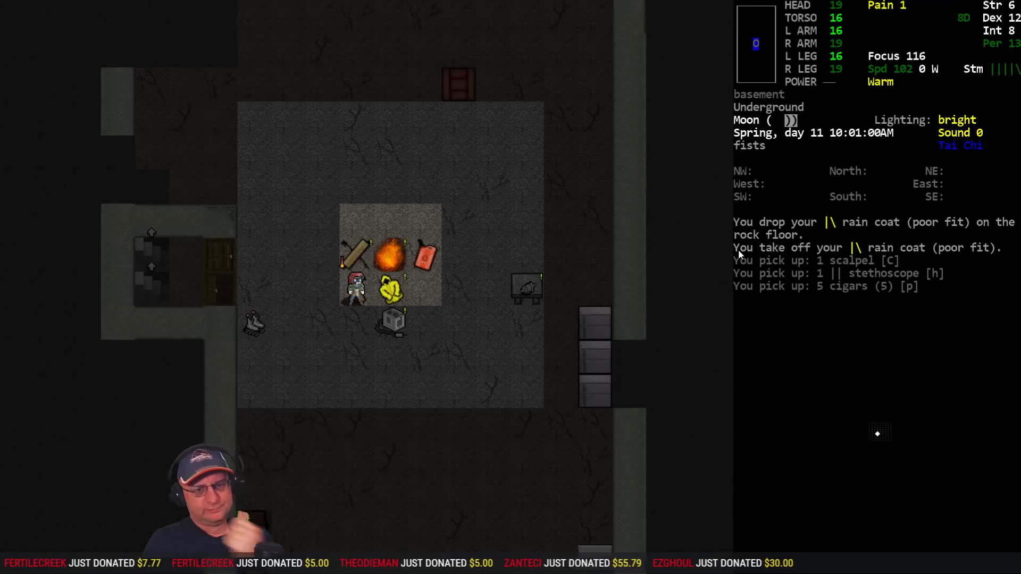
# Climb the basement stairs and walk south through the window onto the road
pyautogui.press('Left')
pyautogui.press('Left')
pyautogui.press('Left')
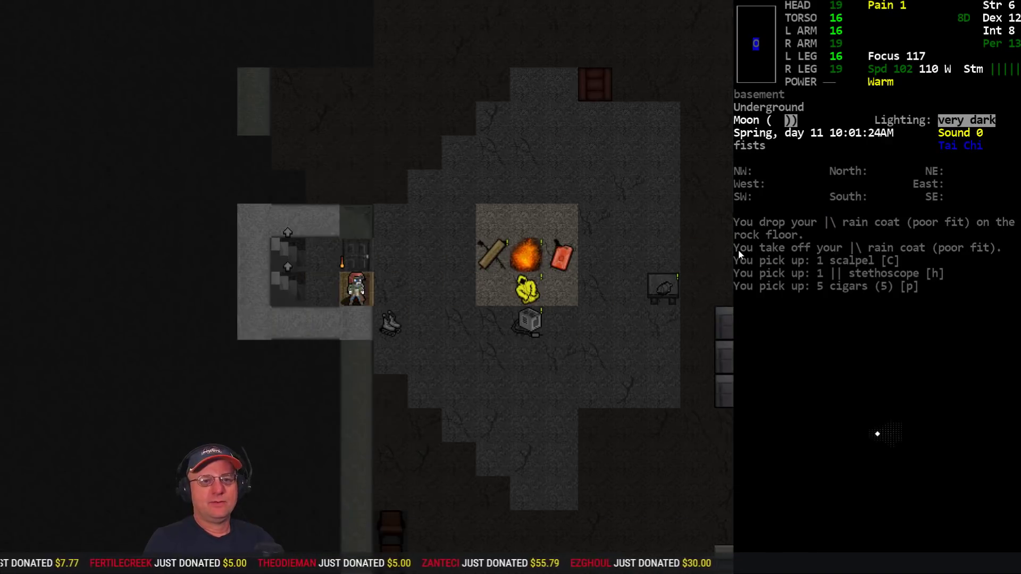
pyautogui.press('Left')
pyautogui.press('Left')
pyautogui.press('less')
pyautogui.press('Left')
pyautogui.press('Left')
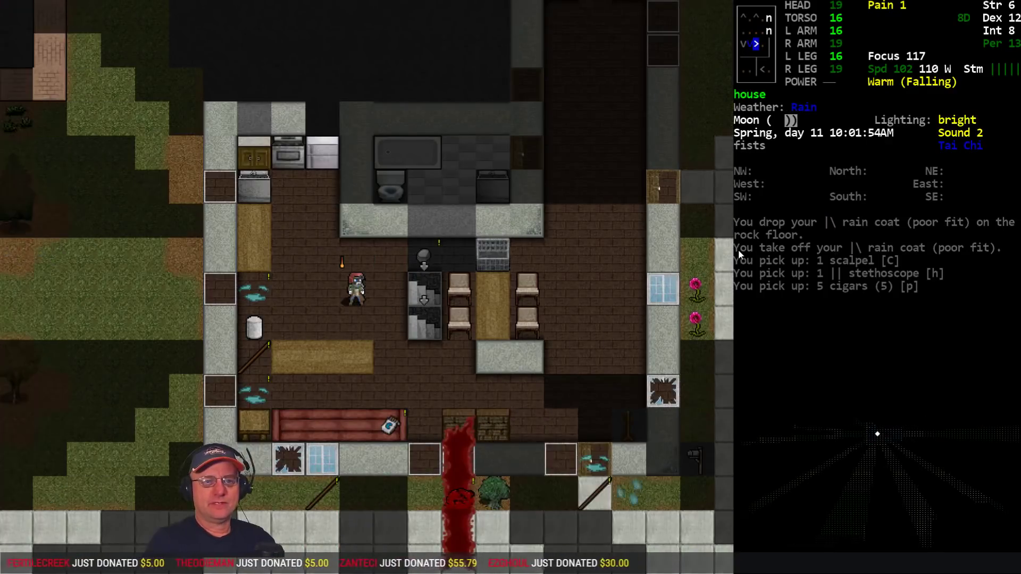
pyautogui.press('Down')
pyautogui.press('Down')
pyautogui.press('Down')
pyautogui.press('Down')
pyautogui.press('Down')
pyautogui.press('Down')
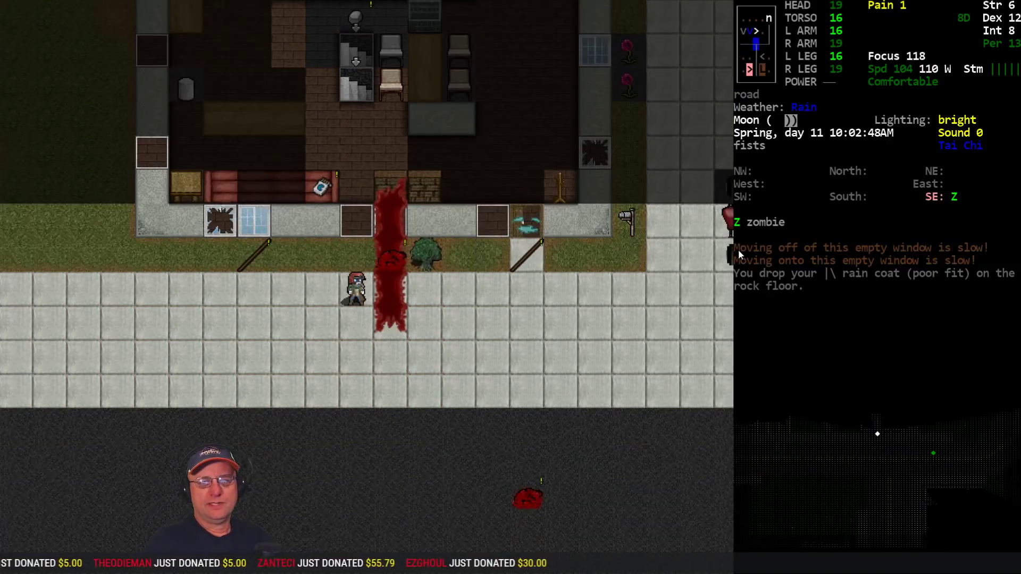
pyautogui.press('Down')
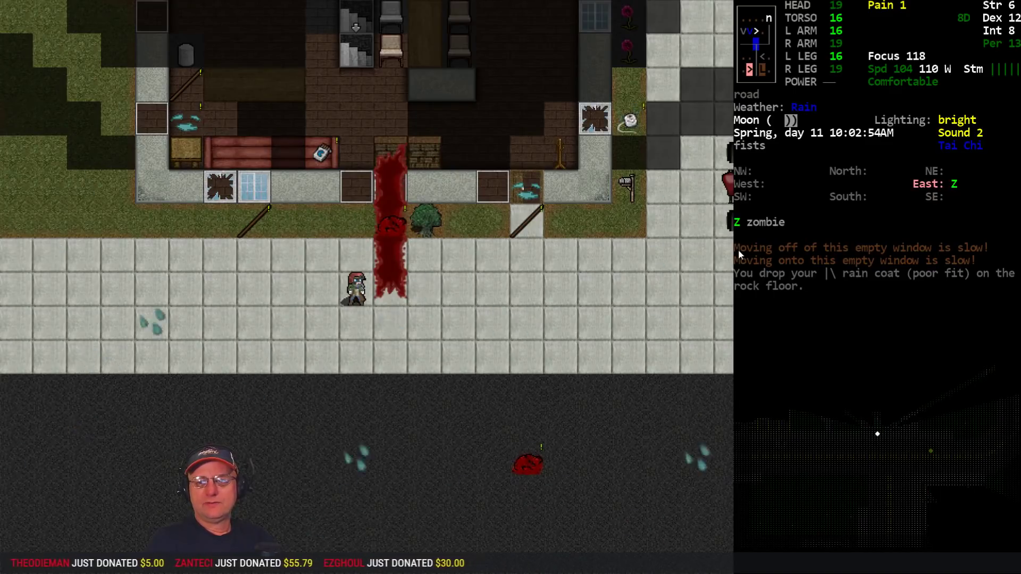
# Walk back into the house and mark the sleeveless duster and backpack for dropping
pyautogui.press('Up')
pyautogui.press('Up')
pyautogui.press('D')
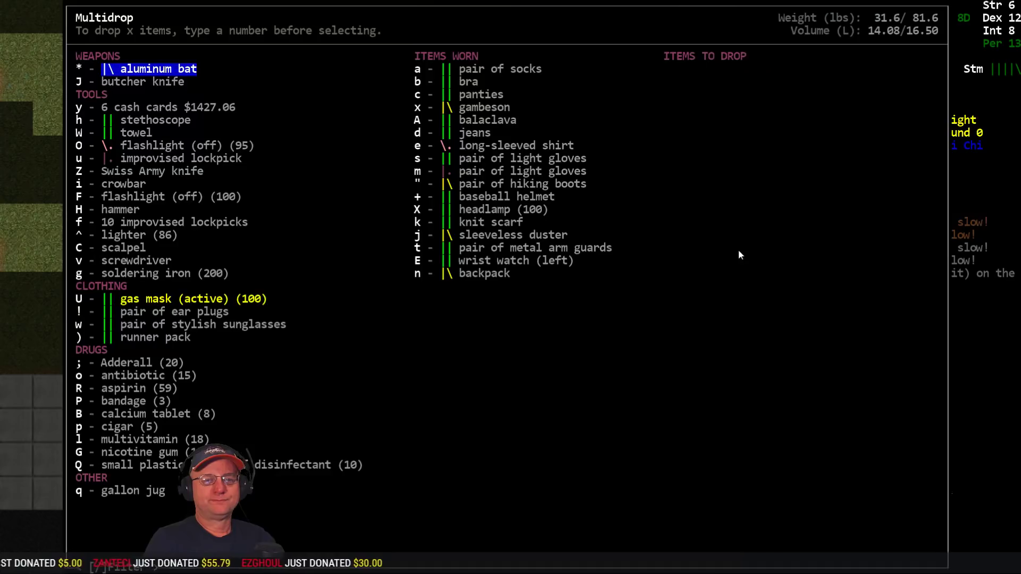
pyautogui.press('Right')
pyautogui.press('Up')
pyautogui.press('Up')
pyautogui.press('Up')
pyautogui.press('Up')
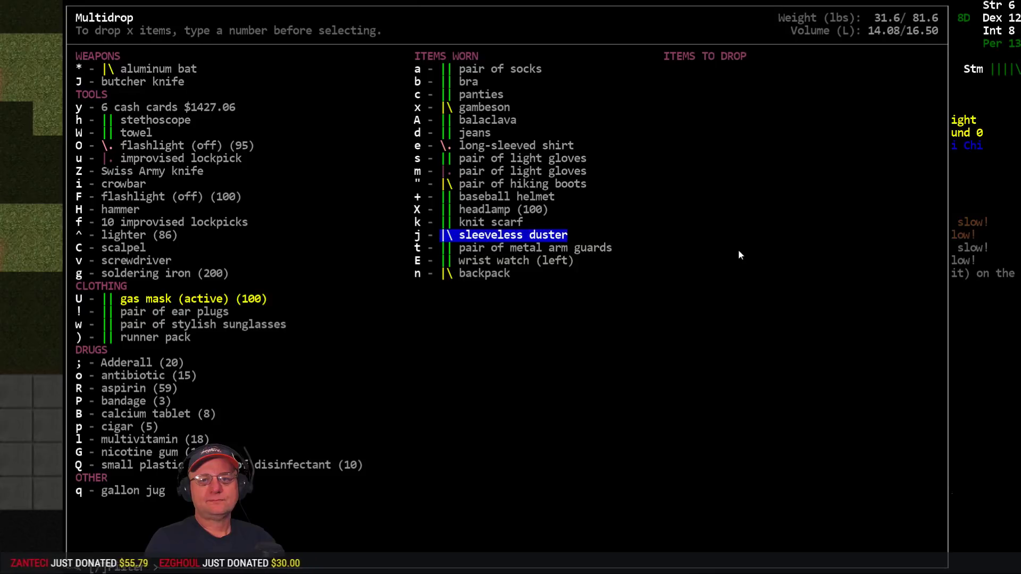
pyautogui.press('Right')
pyautogui.press('Down')
pyautogui.press('Down')
pyautogui.press('Down')
pyautogui.press('Right')
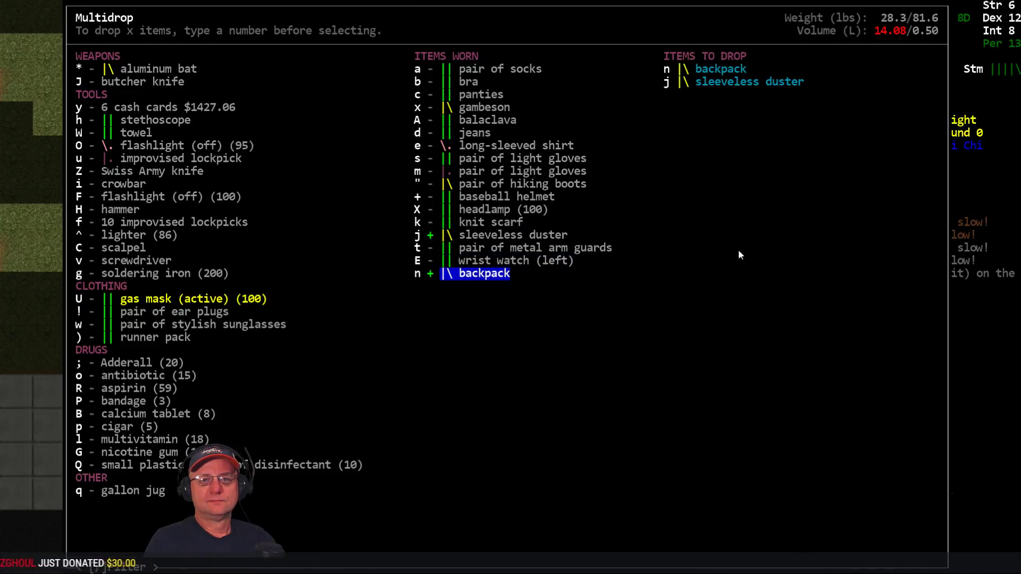
# Drop the duster and backpack, then step out the window and back inside
pyautogui.press('Return')
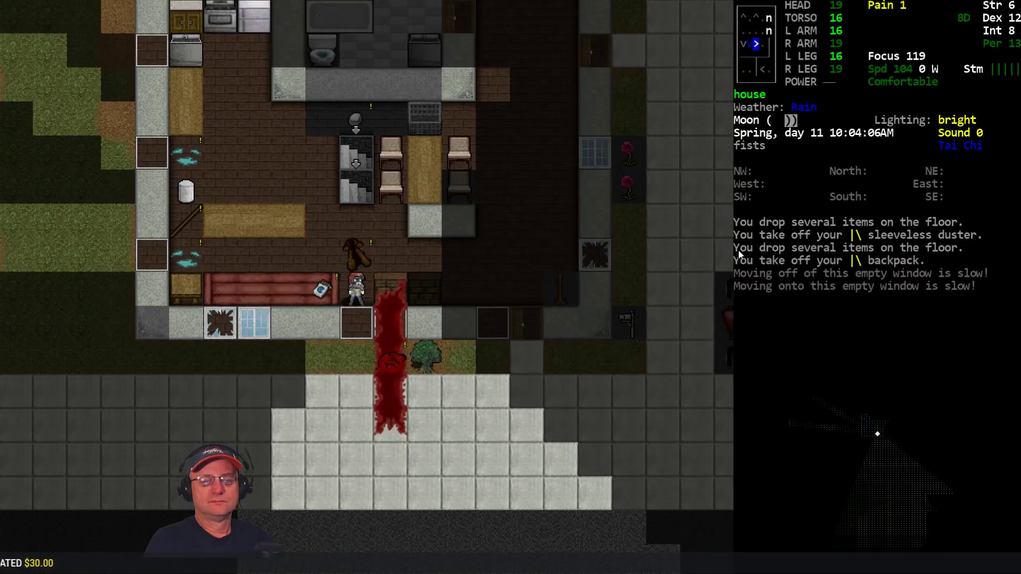
pyautogui.press('Down')
pyautogui.press('Down')
pyautogui.press('Down')
pyautogui.press('Down')
pyautogui.press('Up')
pyautogui.press('Up')
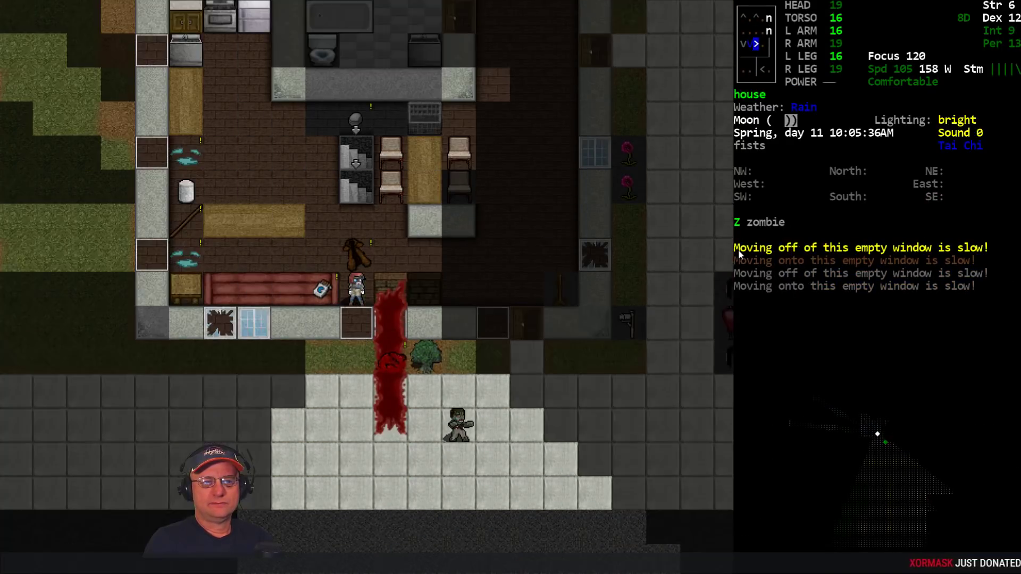
pyautogui.press('Up')
# Kill the zombie at the window and pulp its corpse
pyautogui.press('5')
pyautogui.press('5')
pyautogui.press('5')
pyautogui.press('Down')
pyautogui.press('Down')
pyautogui.press('Down')
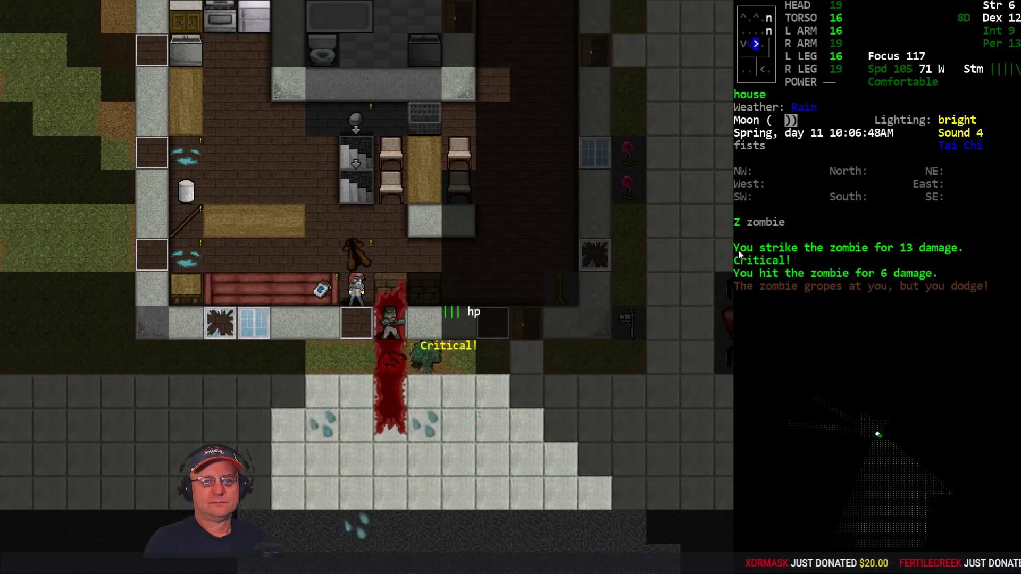
pyautogui.press('Down')
pyautogui.press('Down')
pyautogui.press('Up')
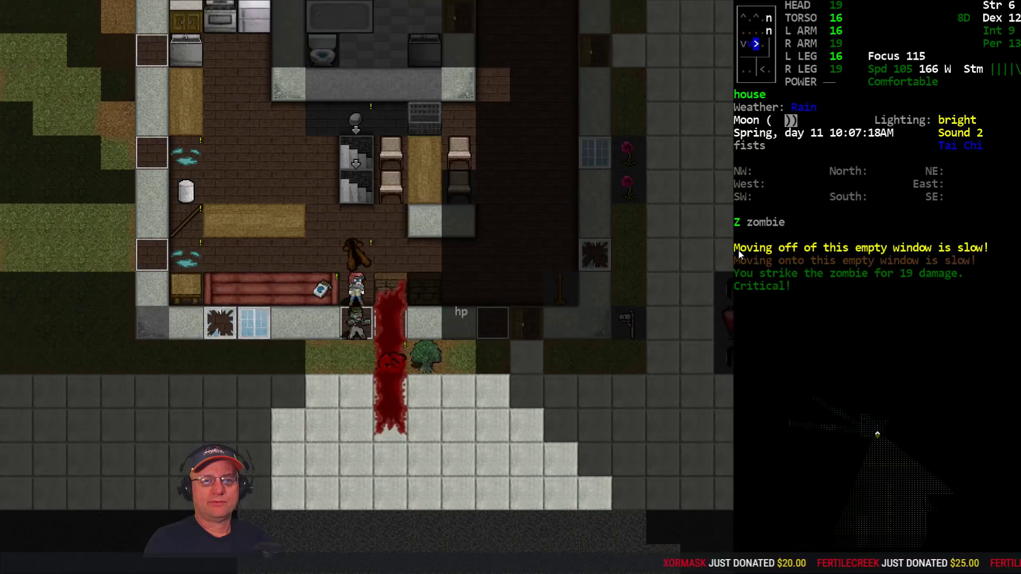
pyautogui.press('Left')
pyautogui.press('Left')
pyautogui.press('Left')
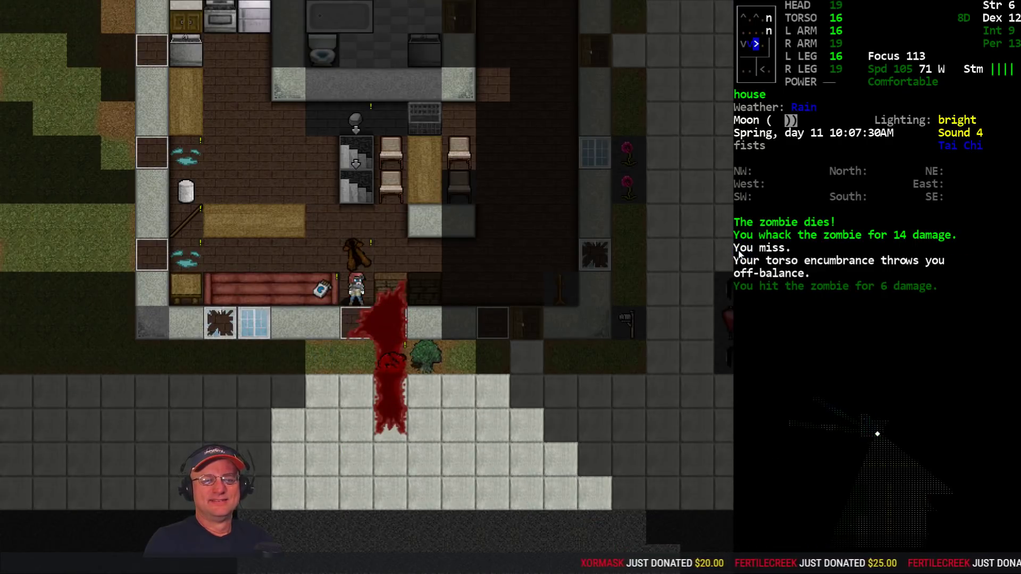
pyautogui.press('s')
pyautogui.press('Down')
# Check the floor items, step out the window, and review clothing layering
pyautogui.press('g')
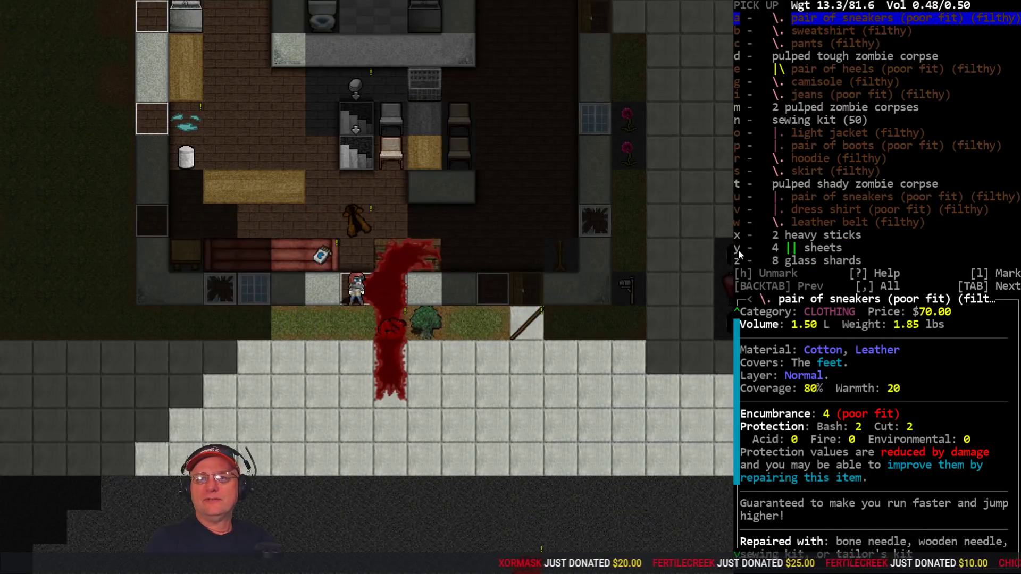
pyautogui.press('Escape')
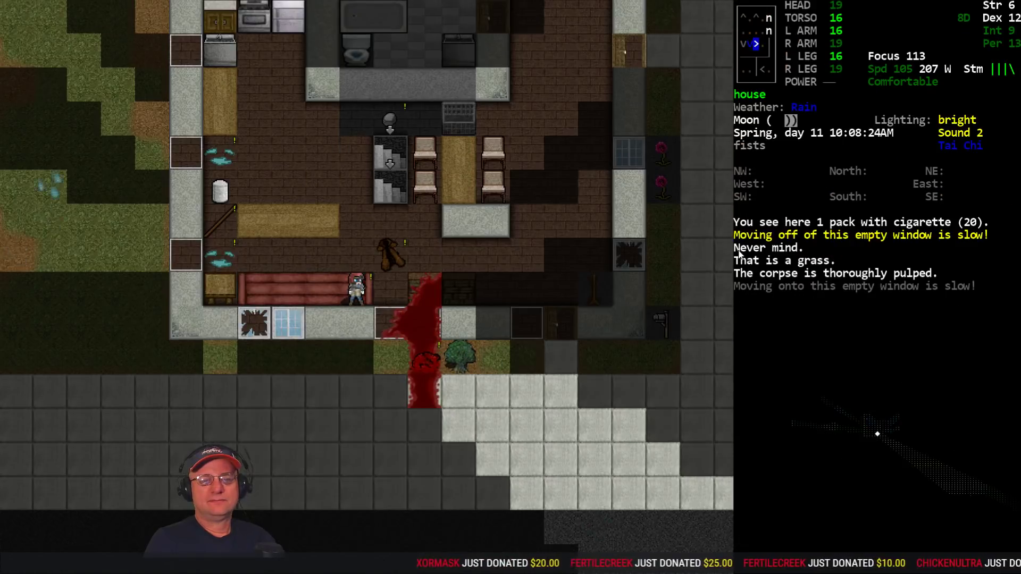
pyautogui.press('Up')
pyautogui.press('Down')
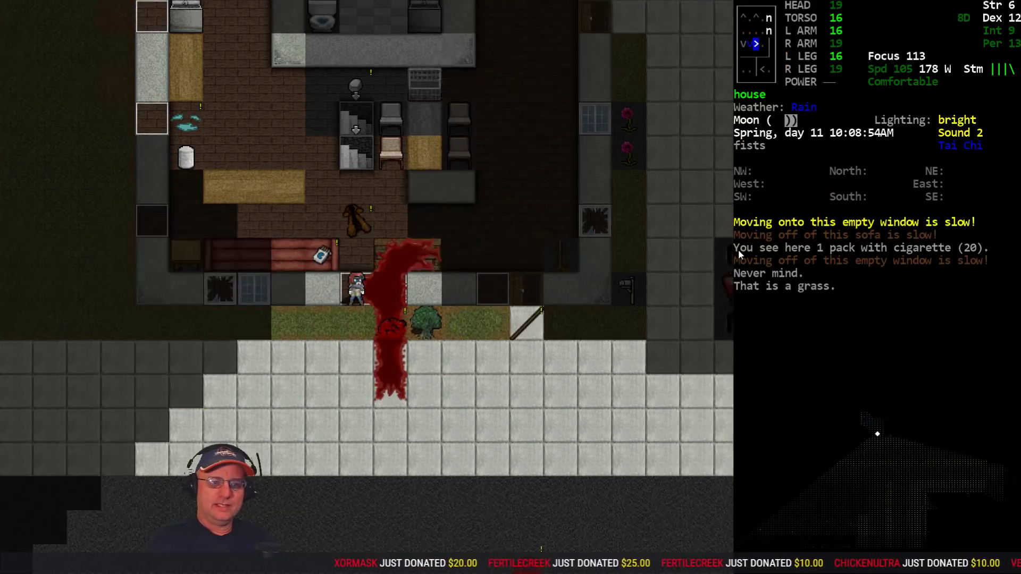
pyautogui.press('Down')
pyautogui.press('Down')
pyautogui.press('Down')
pyautogui.press('+')
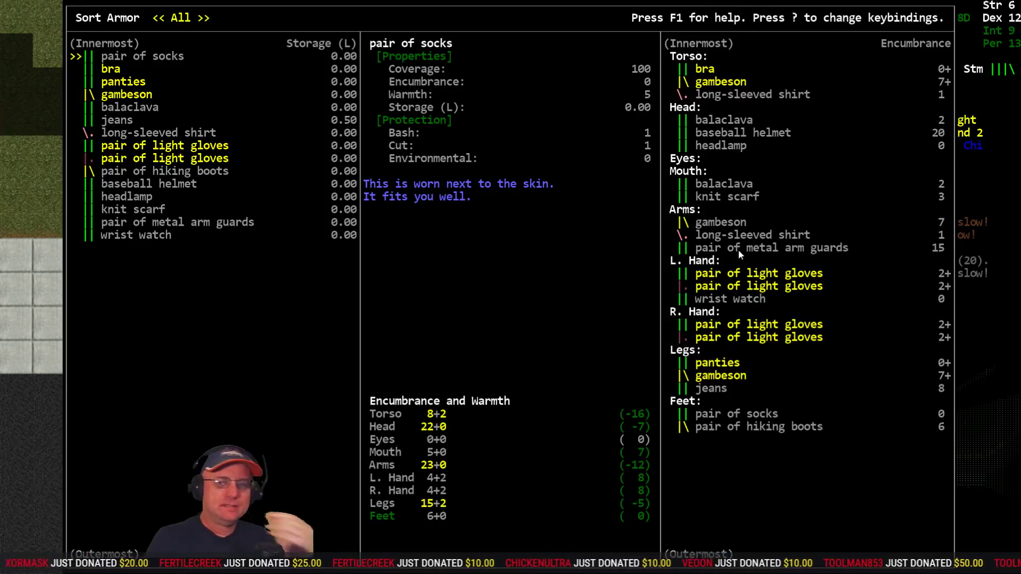
pyautogui.press('Escape')
pyautogui.press('Up')
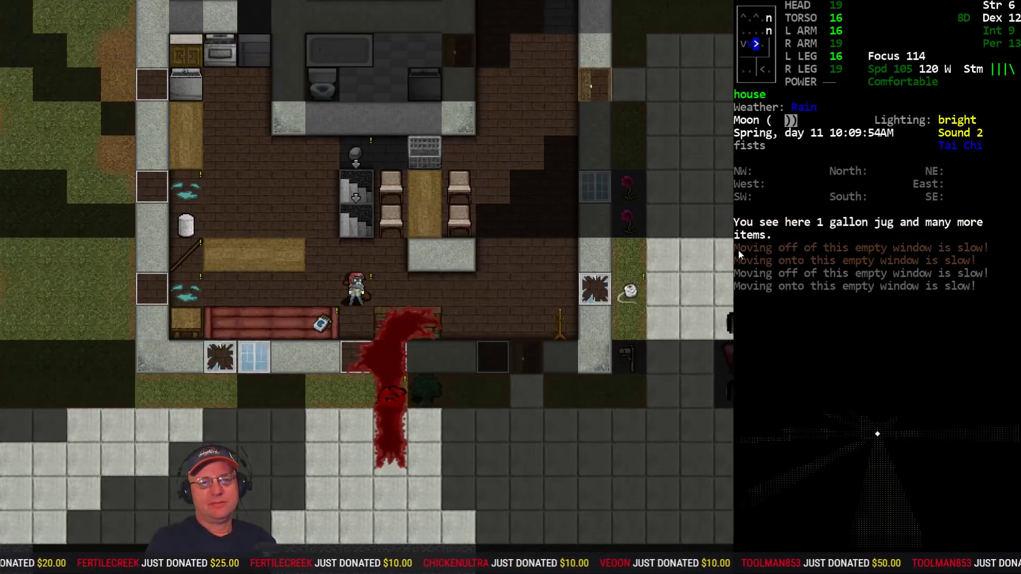
pyautogui.press('Up')
# Put the backpack and sleeveless duster back on from the floor
pyautogui.press('g')
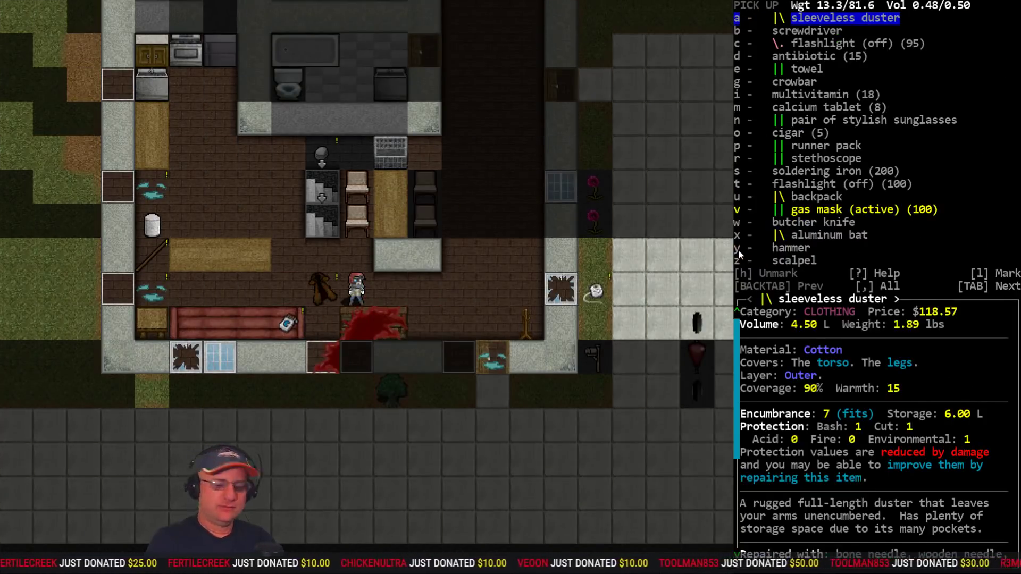
pyautogui.press('Escape')
pyautogui.press('W')
pyautogui.press('Up')
pyautogui.press('Up')
pyautogui.press('Return')
pyautogui.press('g')
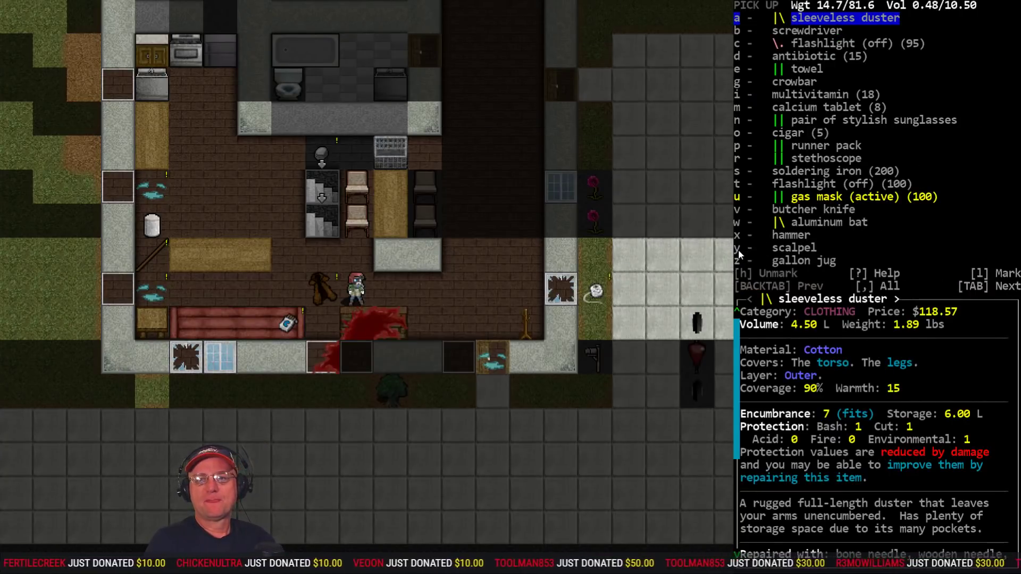
pyautogui.press('Escape')
pyautogui.press('W')
pyautogui.press('Up')
pyautogui.press('Return')
# Pick up the remaining gear: gas mask, butcher knife, bat, hammer, scalpel and jug
pyautogui.press('g')
pyautogui.press(',')
pyautogui.press('Return')
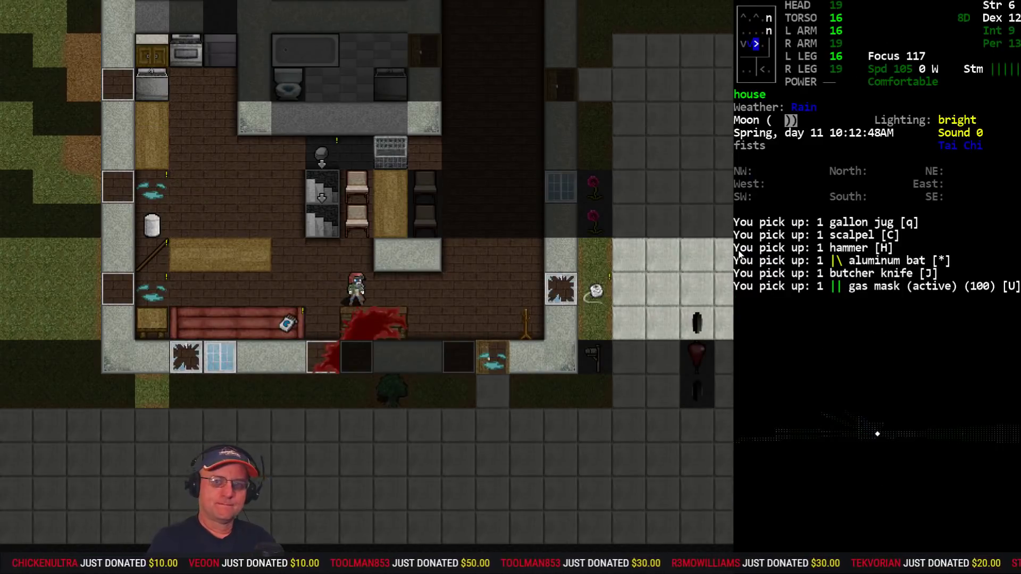
pyautogui.press('Up')
pyautogui.press('Up')
# Descend into the basement and walk over to the fire
pyautogui.press('>')
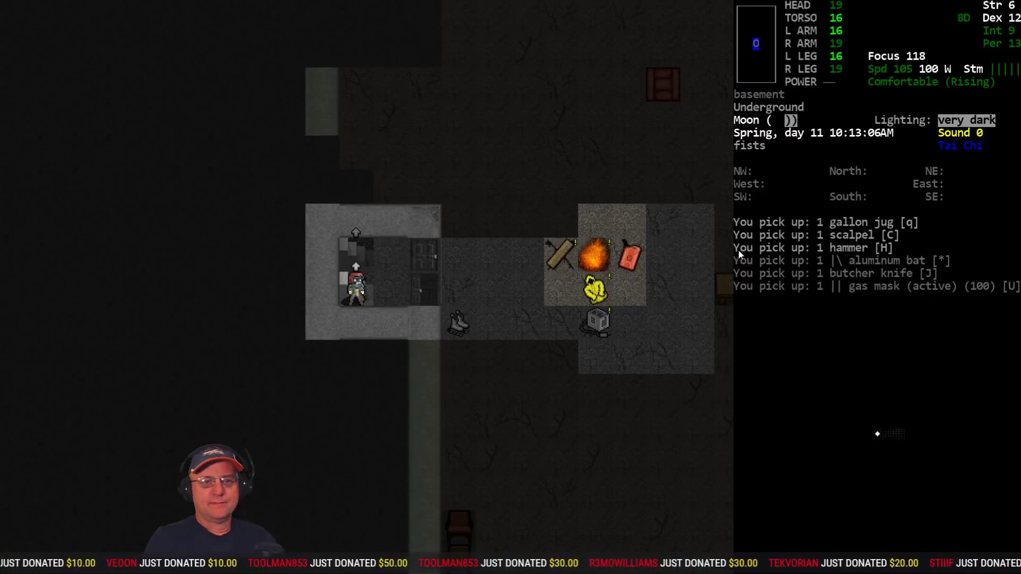
pyautogui.press('Right')
pyautogui.press('Right')
pyautogui.press('Right')
pyautogui.press('Right')
pyautogui.press('d')
pyautogui.press('.')
pyautogui.press('Right')
# Start a multidrop and mark the sleeveless duster
pyautogui.press('D')
pyautogui.press('.')
pyautogui.press('Right')
pyautogui.press('Left')
pyautogui.press('Right')
pyautogui.press('Up')
pyautogui.press('Up')
pyautogui.press('Up')
pyautogui.press('Up')
pyautogui.press('Right')
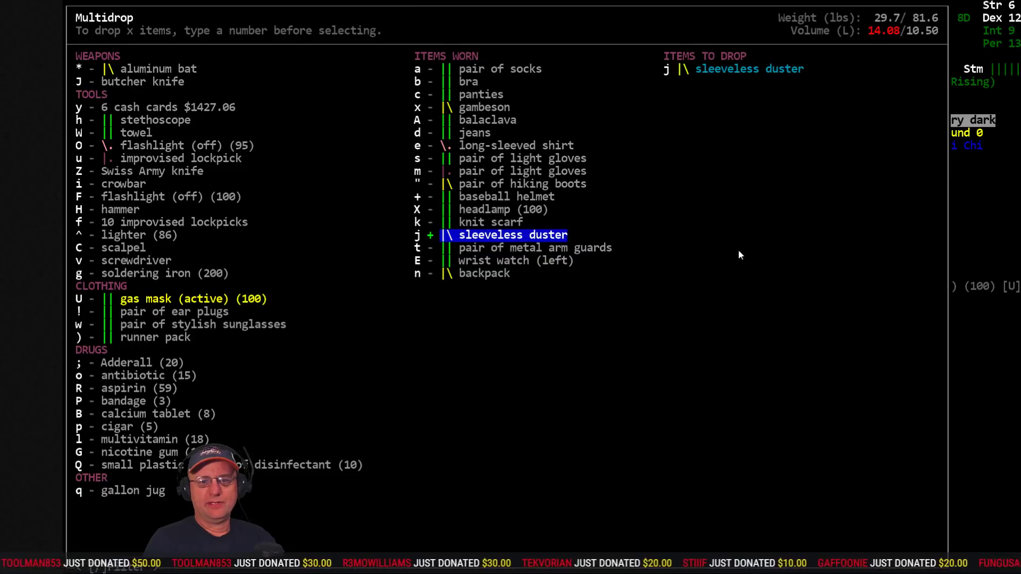
# Mark the second pair of light gloves, drop both items, and review the inventory
pyautogui.press('Down')
pyautogui.press('Down')
pyautogui.press('Down')
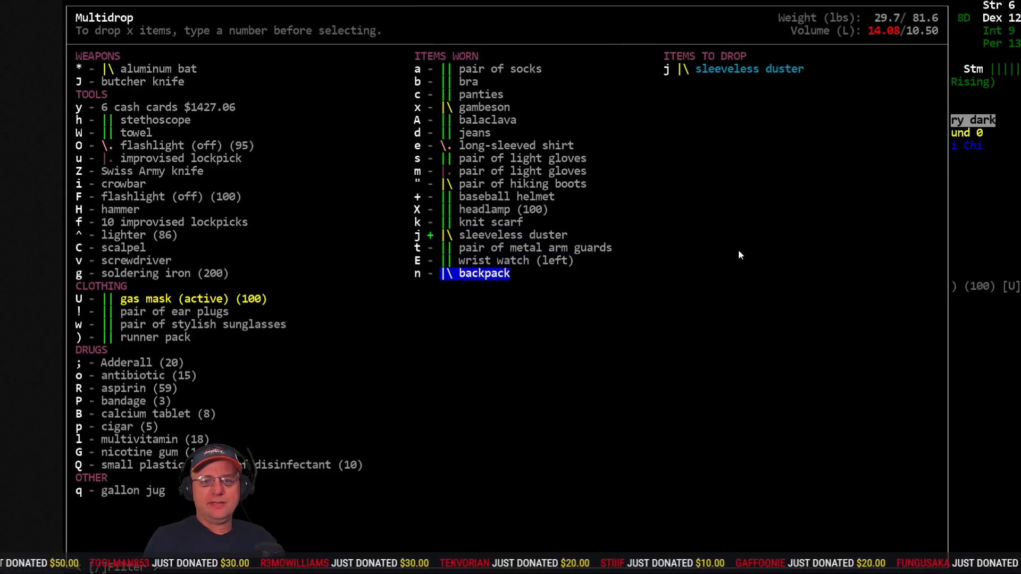
pyautogui.press('Up')
pyautogui.press('Up')
pyautogui.press('Down')
pyautogui.press('Up')
pyautogui.press('Up')
pyautogui.press('Up')
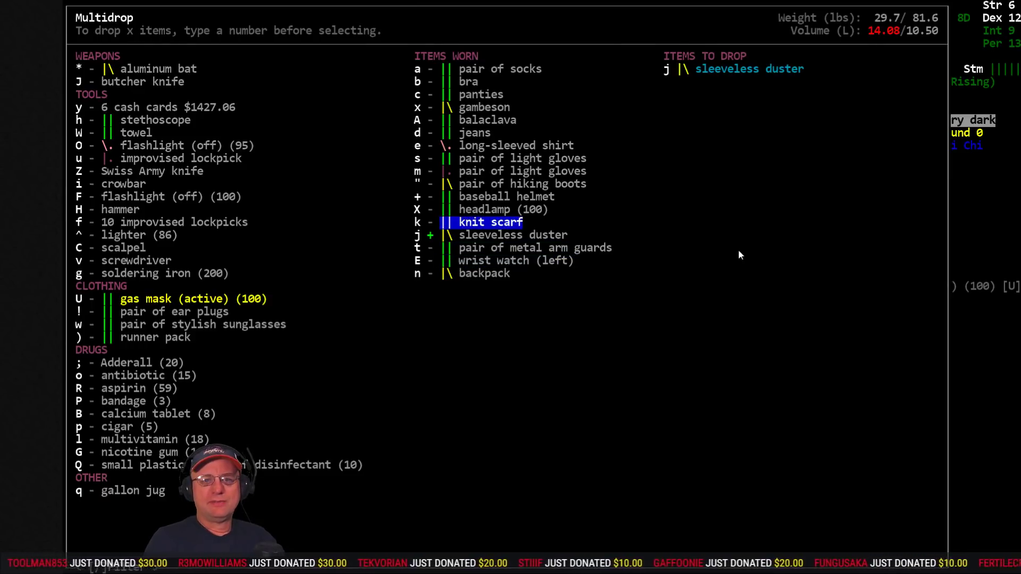
pyautogui.press('Up')
pyautogui.press('Up')
pyautogui.press('Up')
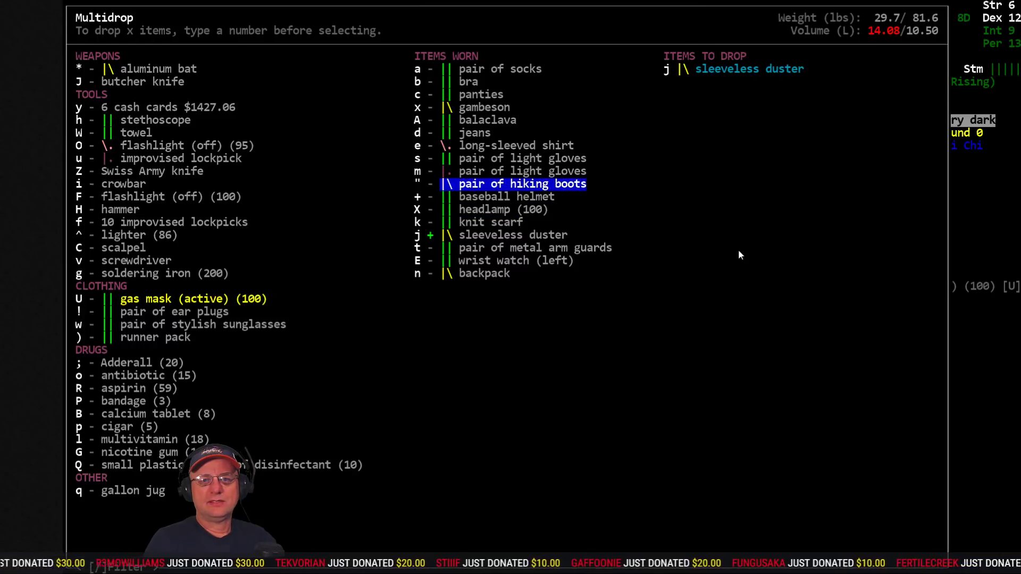
pyautogui.press('Up')
pyautogui.press('Right')
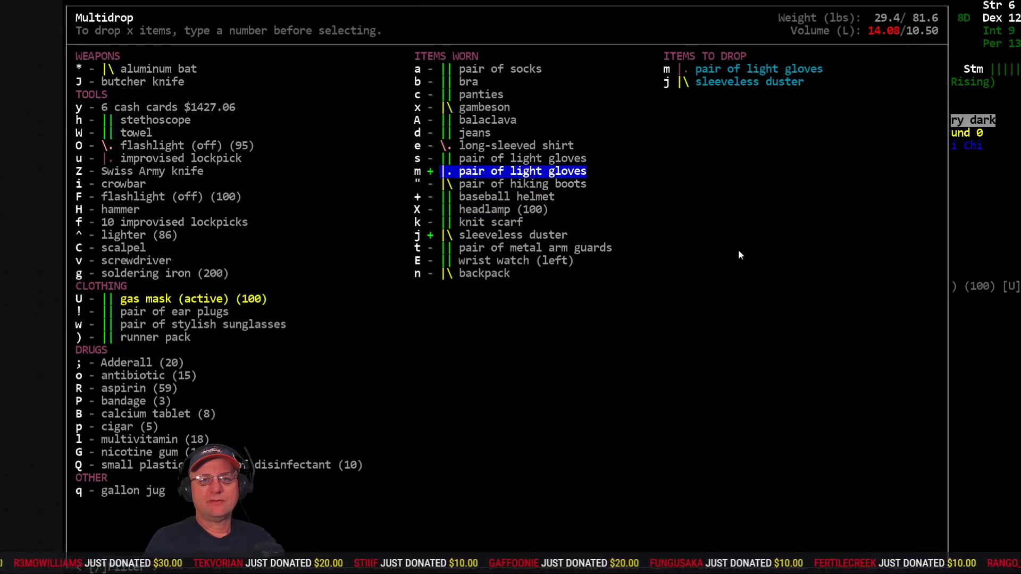
pyautogui.press('Up')
pyautogui.press('Up')
pyautogui.press('Up')
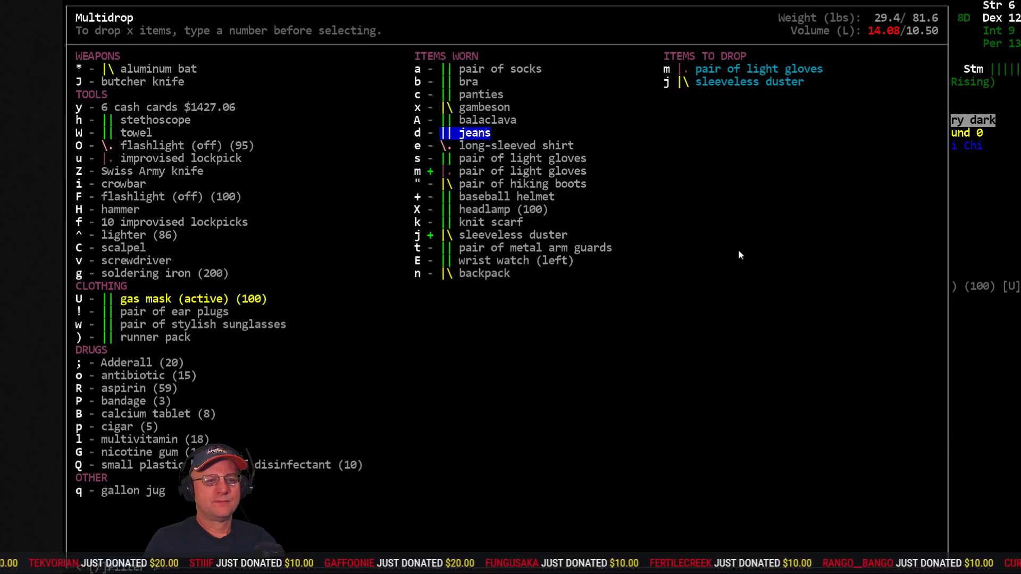
pyautogui.press('Return')
pyautogui.press('Up')
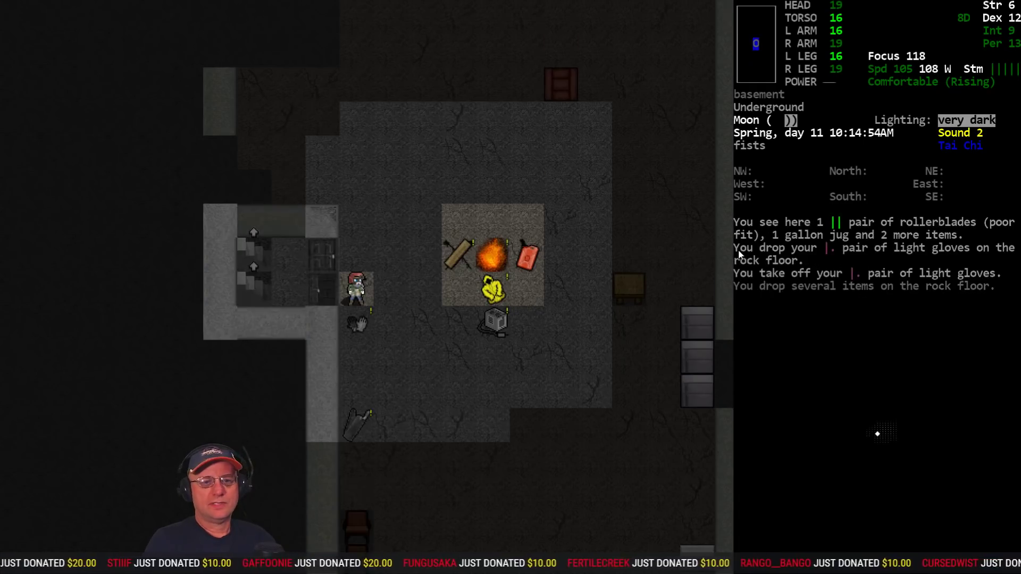
pyautogui.press('i')
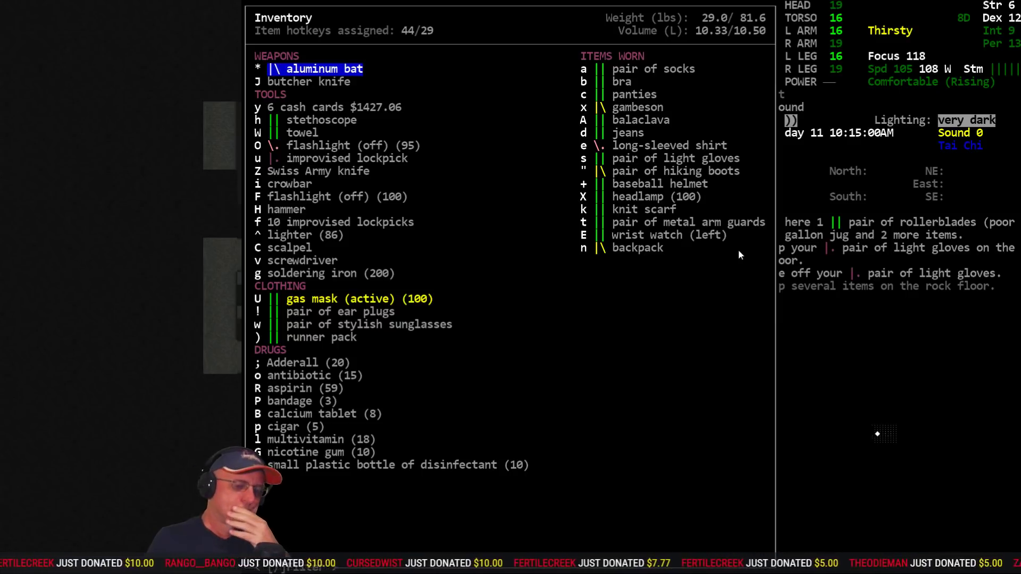
# Move next to the fire and drop the aluminum bat on the floor
pyautogui.press('Escape')
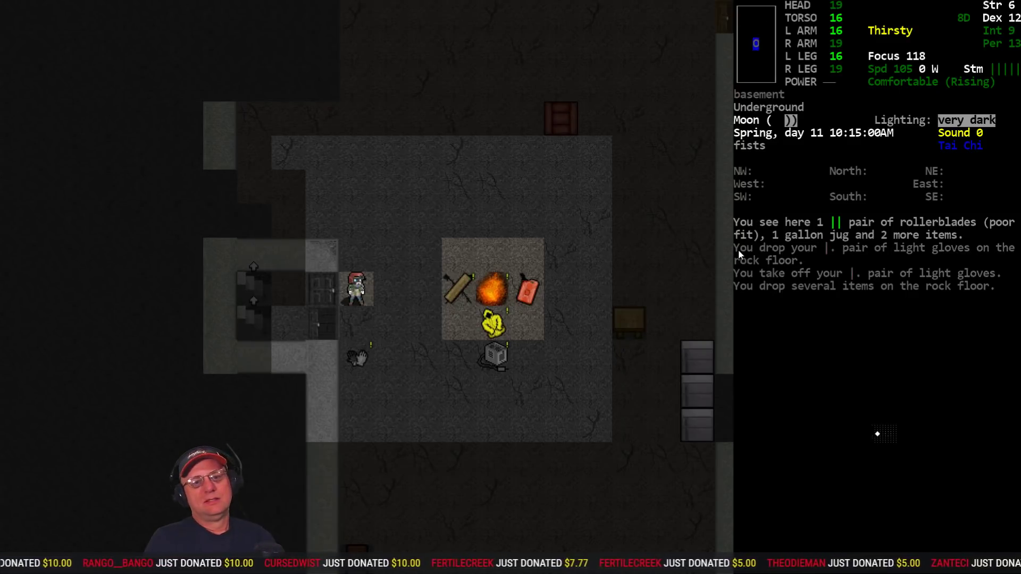
pyautogui.press('KP_3')
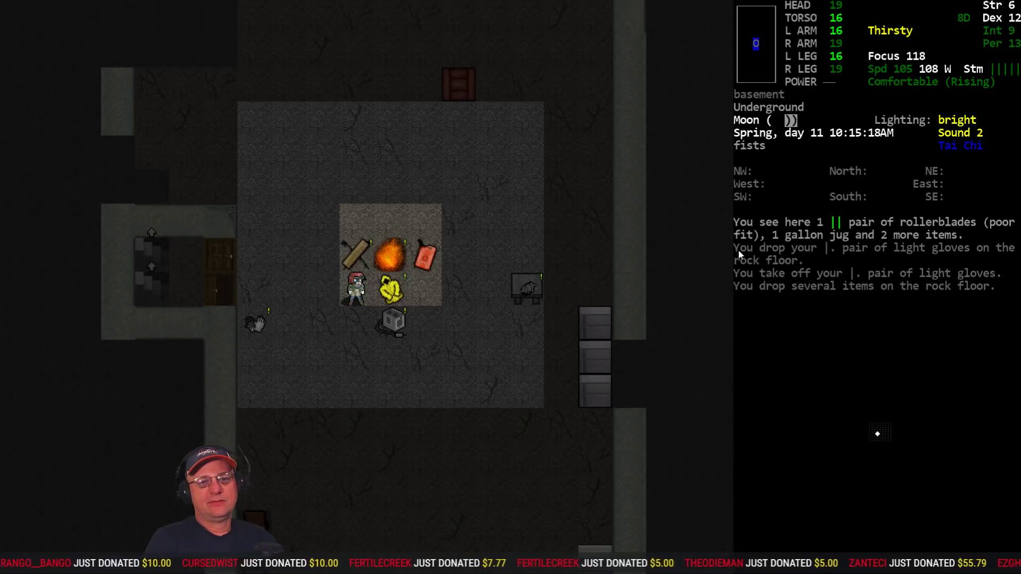
pyautogui.press('KP_1')
pyautogui.press('D')
pyautogui.press('KP_5')
pyautogui.press('+')
pyautogui.press('s')
pyautogui.press('Return')
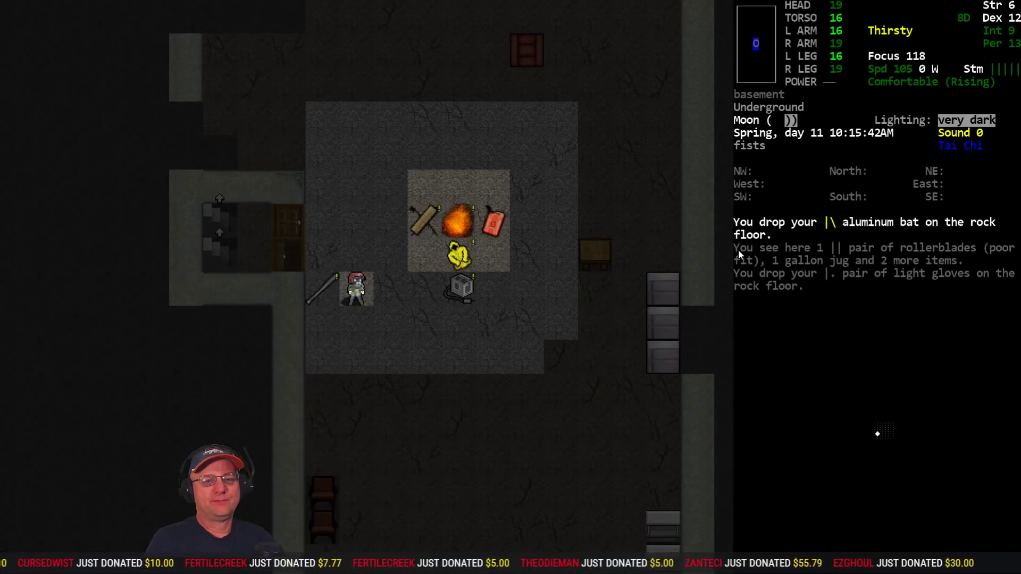
# Put on the runner pack and check the updated inventory
pyautogui.press('KP_6')
pyautogui.press('W')
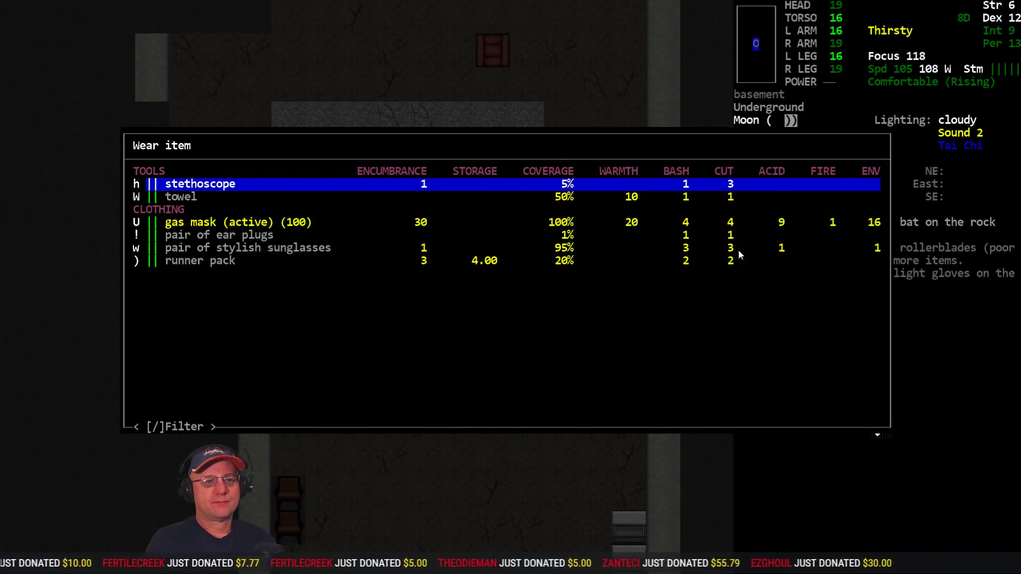
pyautogui.press('Down')
pyautogui.press('Down')
pyautogui.press('Down')
pyautogui.press('Down')
pyautogui.press('Return')
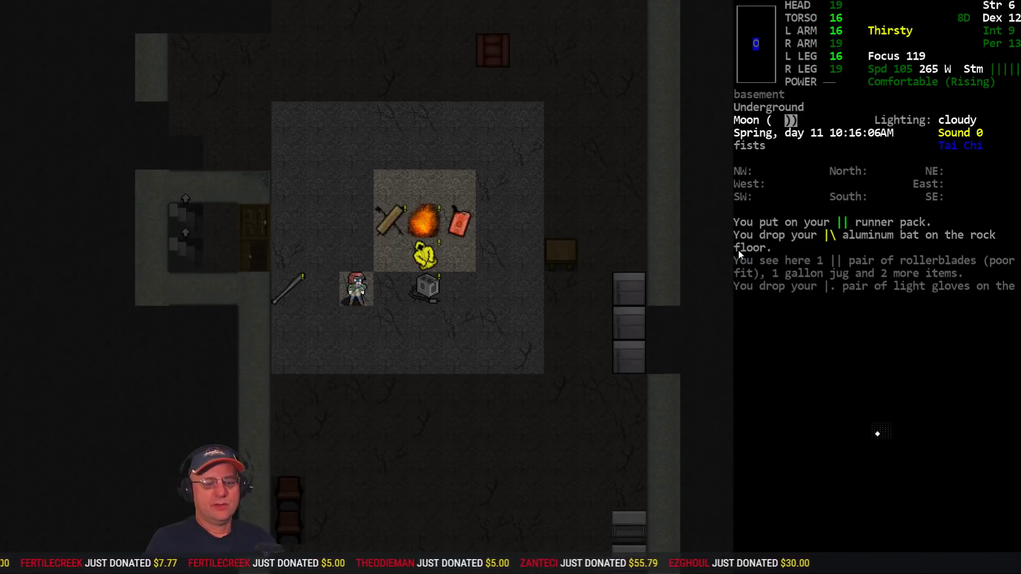
pyautogui.press('i')
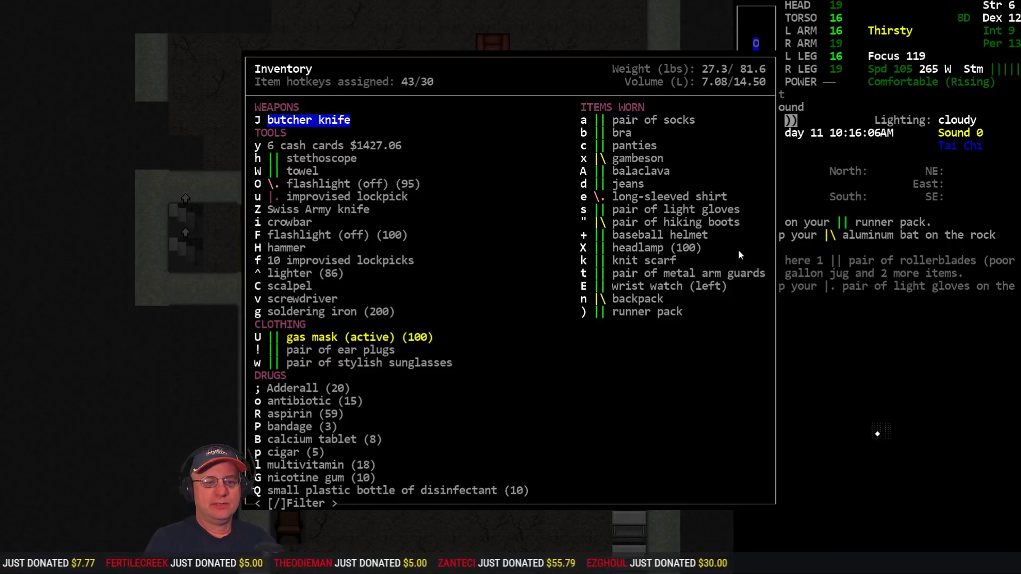
pyautogui.press('Escape')
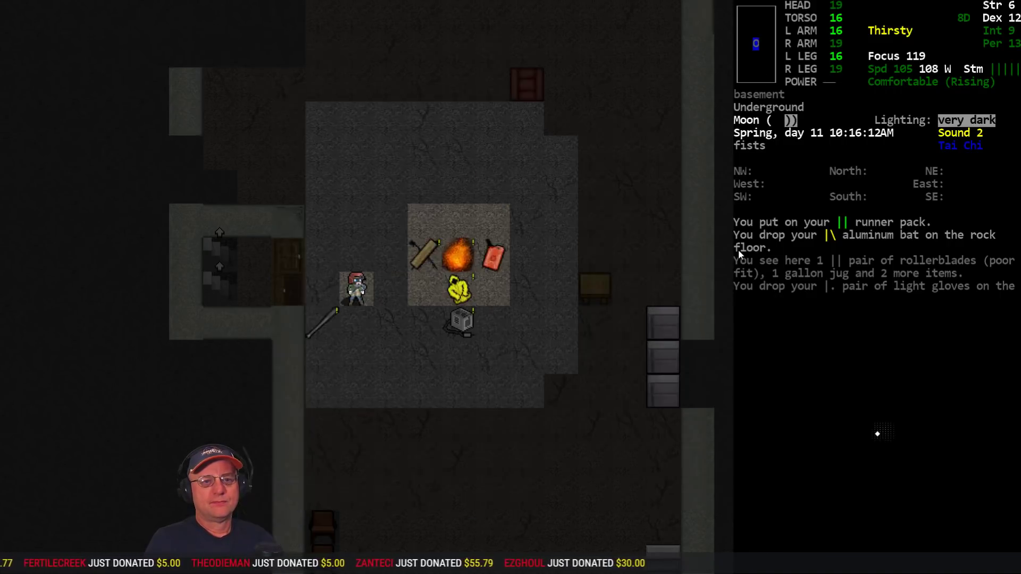
pyautogui.press('Left')
pyautogui.press('Left')
# Climb into the house, walk out onto the road, and check character stats
pyautogui.press('less')
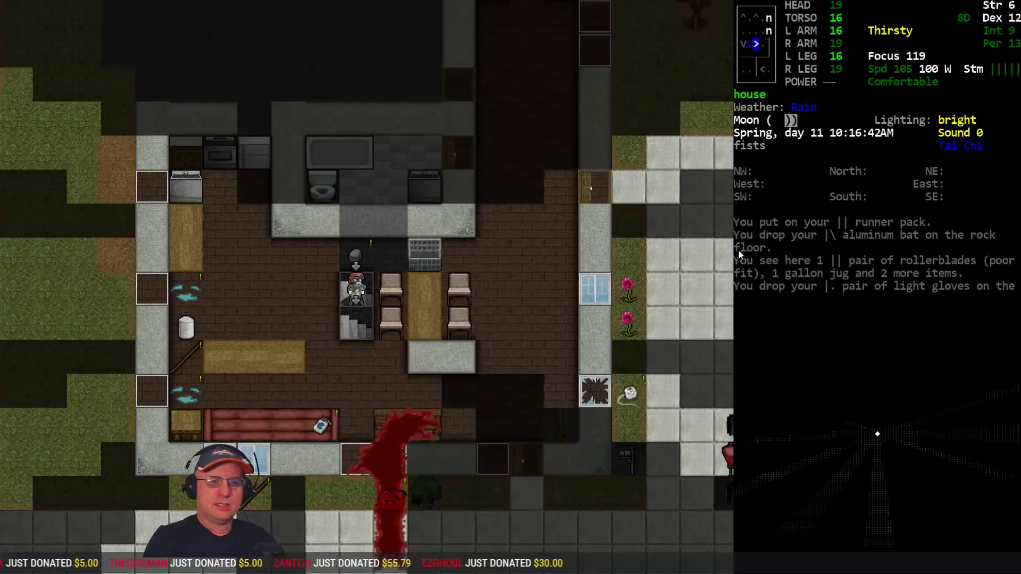
pyautogui.press('Down')
pyautogui.press('Down')
pyautogui.press('Down')
pyautogui.press('Down')
pyautogui.press('Down')
pyautogui.press('Down')
pyautogui.press('Down')
pyautogui.press('Down')
pyautogui.press('@')
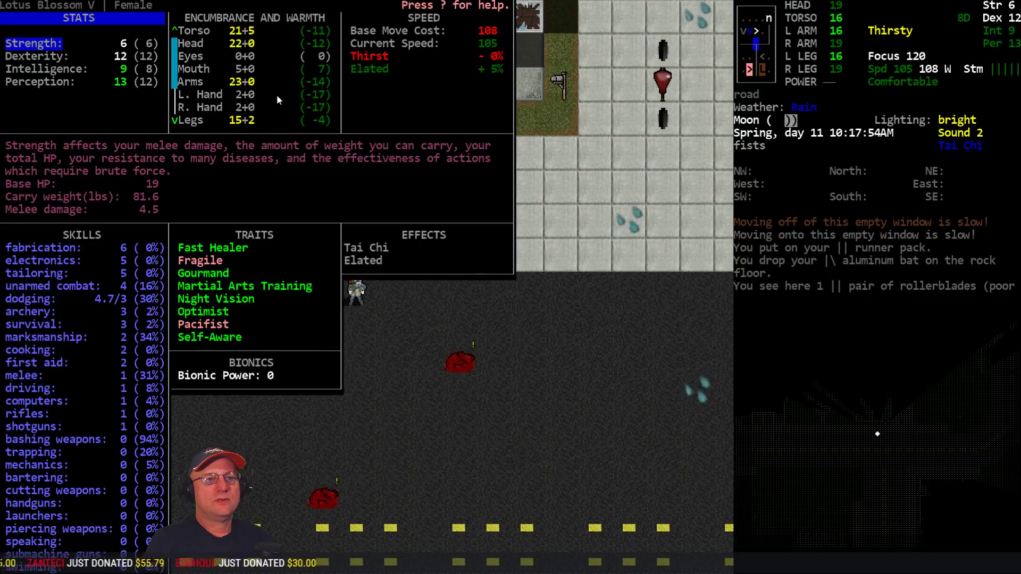
pyautogui.press('Escape')
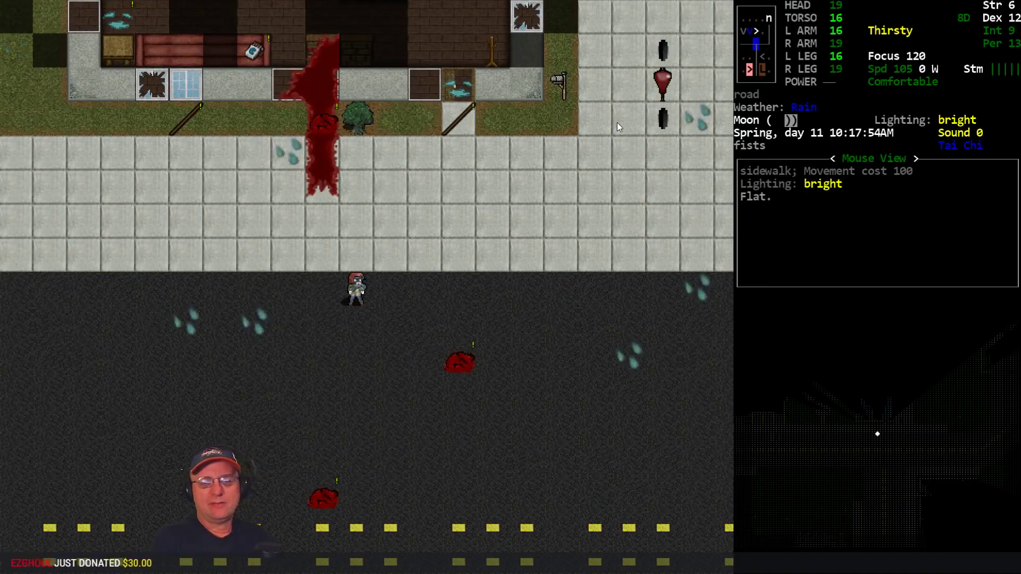
pyautogui.press('z')
pyautogui.press('Z')
pyautogui.press('Z')
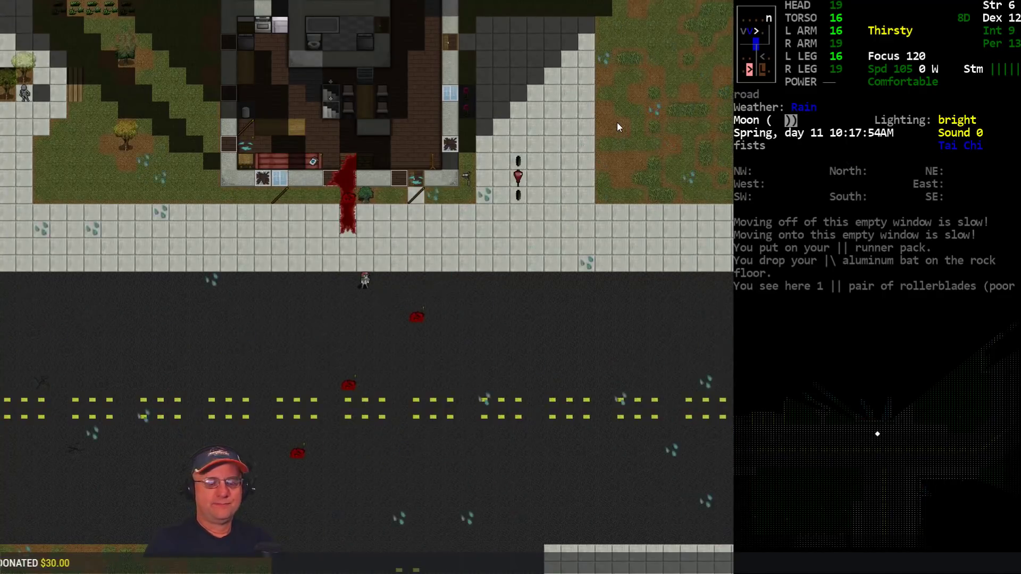
# Review the armor layering list and start walking east
pyautogui.press('+')
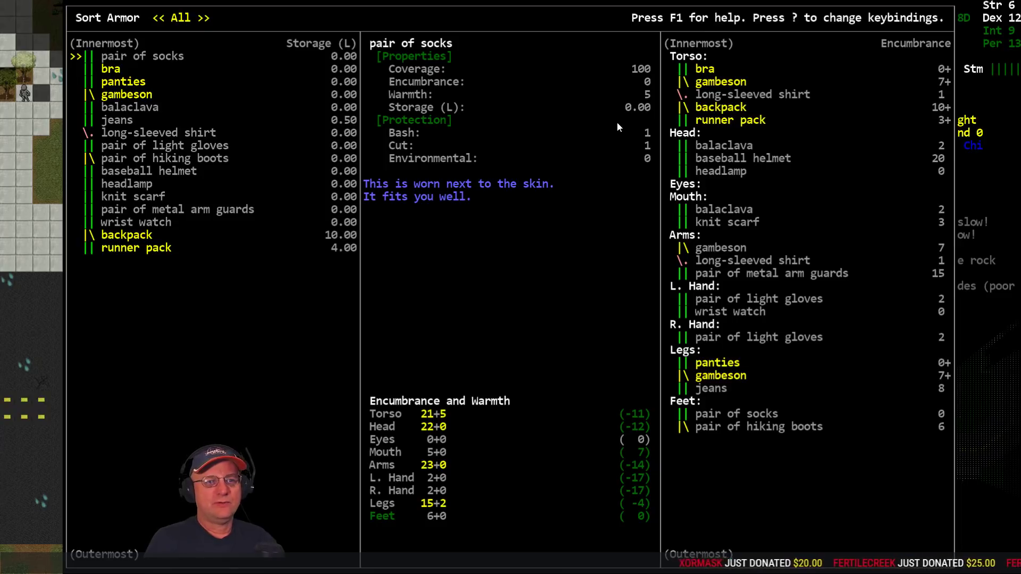
pyautogui.press('Escape')
pyautogui.press('Left')
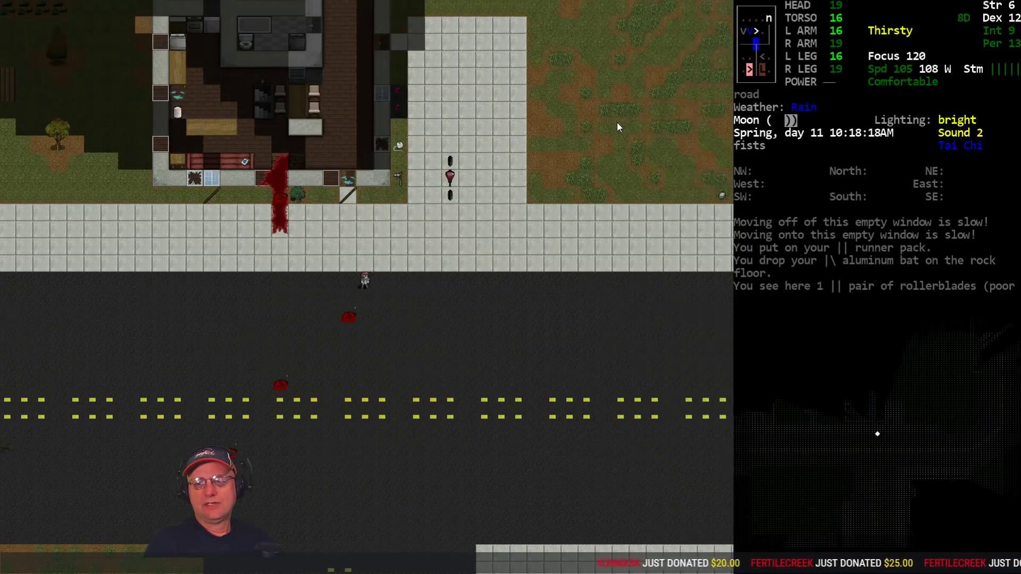
pyautogui.press('Right')
pyautogui.press('Right')
pyautogui.press('Right')
pyautogui.press('Right')
pyautogui.press('Right')
pyautogui.press('Right')
pyautogui.press('Right')
pyautogui.press('Right')
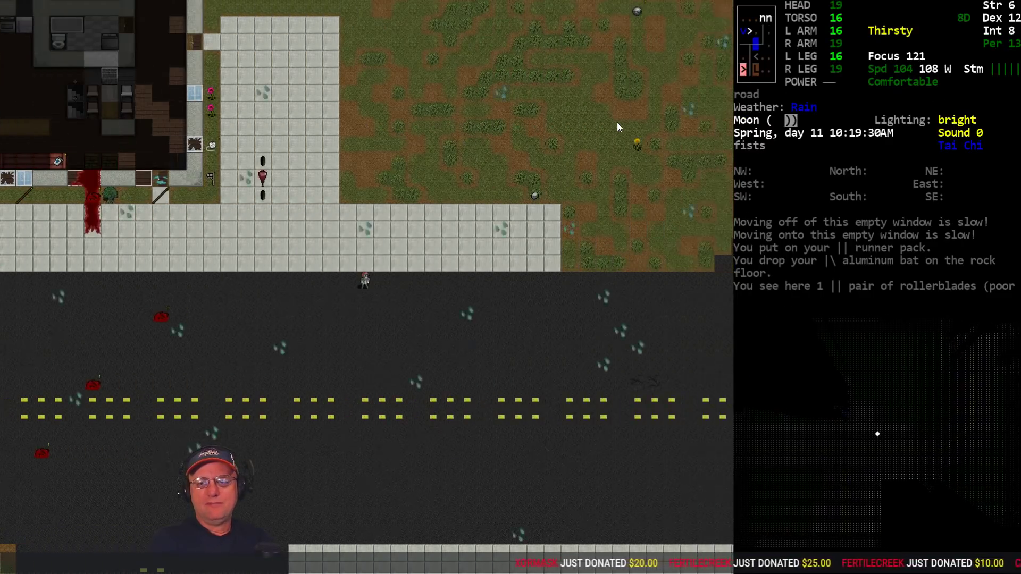
# Recheck stats, continue east along the road, and open the overmap
pyautogui.press('@')
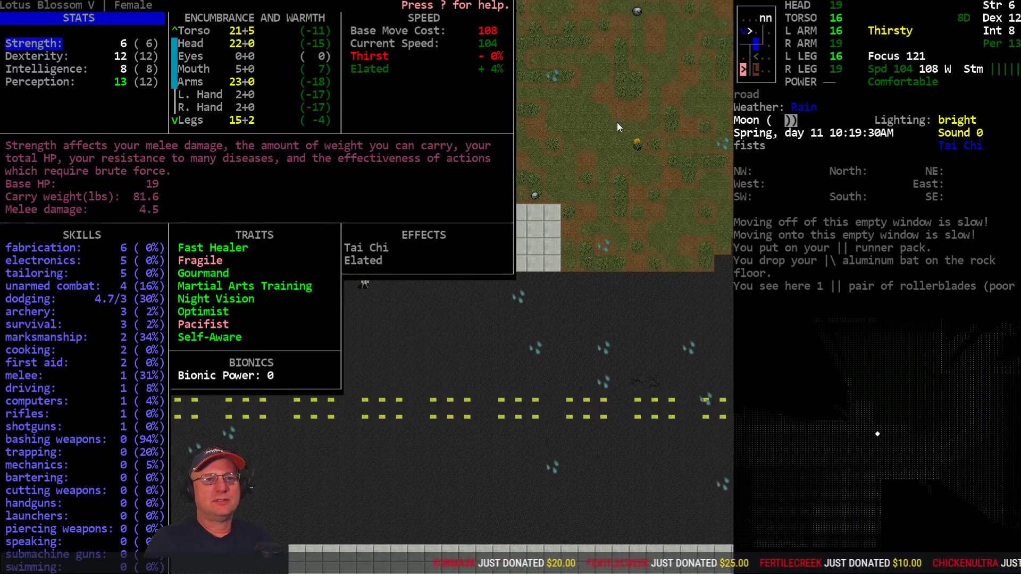
pyautogui.press('Escape')
pyautogui.press('Z')
pyautogui.press('Z')
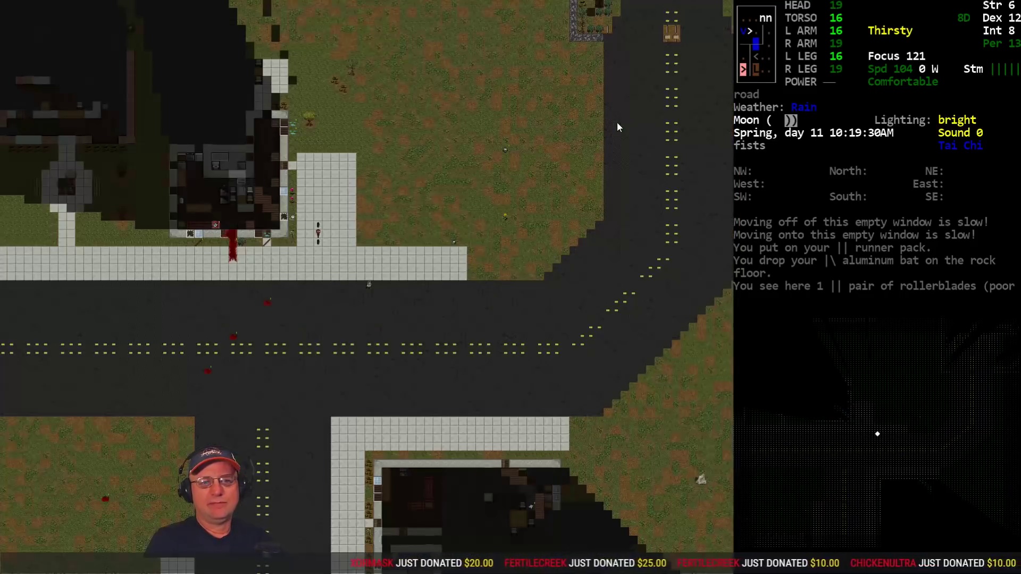
pyautogui.press('Right')
pyautogui.press('Right')
pyautogui.press('Right')
pyautogui.press('Right')
pyautogui.press('Right')
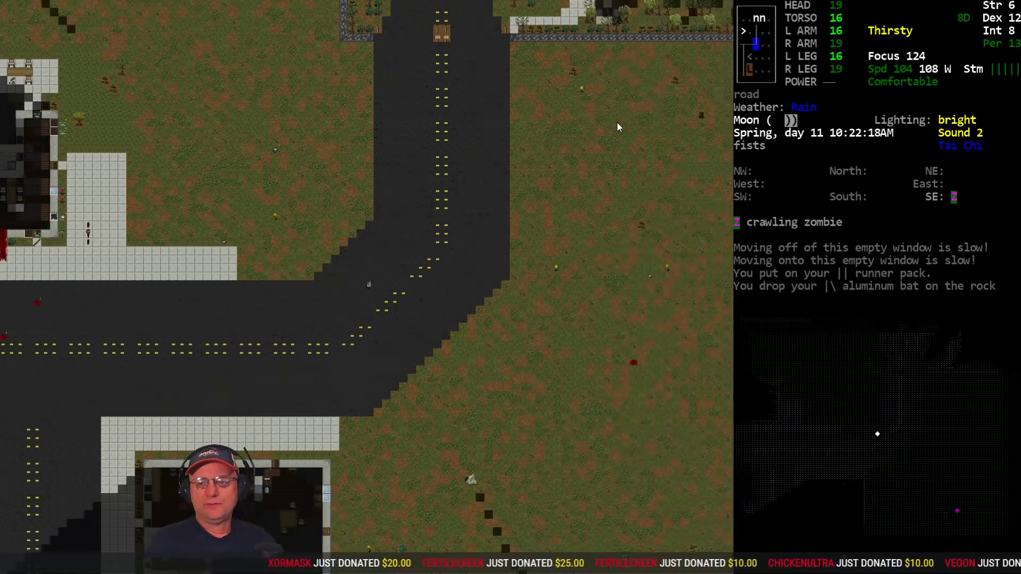
pyautogui.press('Right')
pyautogui.press('Right')
pyautogui.press('m')
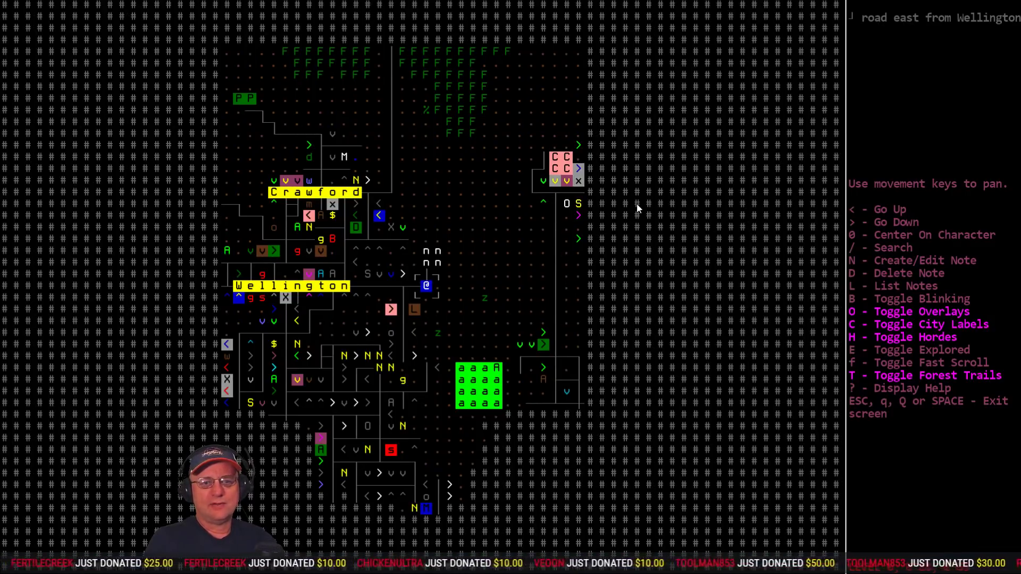
# Close the overmap and walk east into the field
pyautogui.press('Escape')
pyautogui.press('Right')
pyautogui.press('Right')
pyautogui.press('Right')
pyautogui.press('Right')
pyautogui.press('Right')
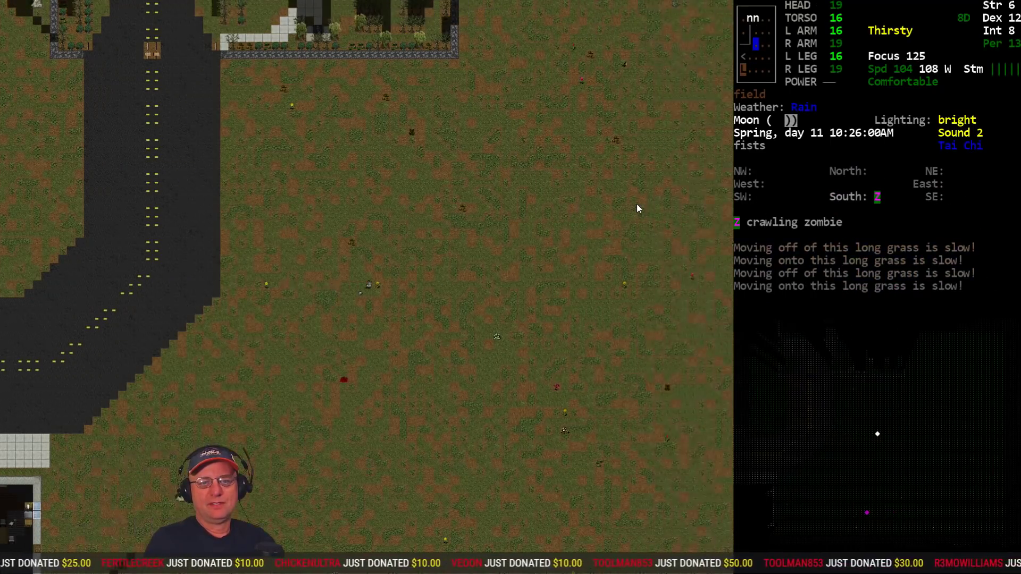
pyautogui.press('Right')
pyautogui.press('Right')
pyautogui.press('Right')
pyautogui.press('Right')
pyautogui.press('Right')
pyautogui.press('Right')
pyautogui.press('Right')
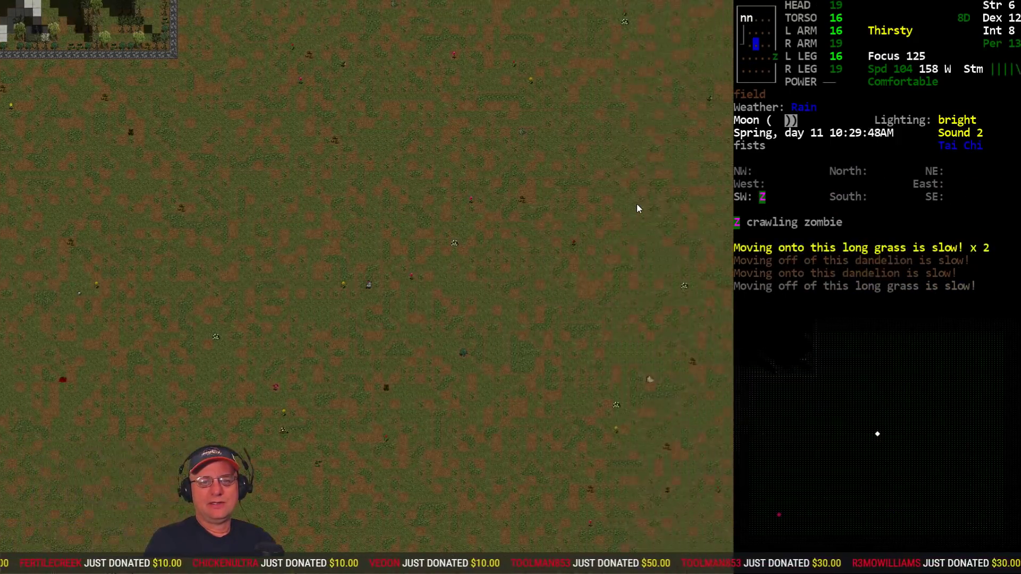
pyautogui.press('Right')
pyautogui.press('Right')
pyautogui.press('z')
pyautogui.press('m')
pyautogui.press('z')
pyautogui.press('z')
pyautogui.press('Z')
pyautogui.press('Z')
pyautogui.press('Right')
pyautogui.press('Right')
pyautogui.press('Right')
pyautogui.press('Right')
pyautogui.press('Right')
pyautogui.press('Right')
pyautogui.press('Right')
pyautogui.press('Right')
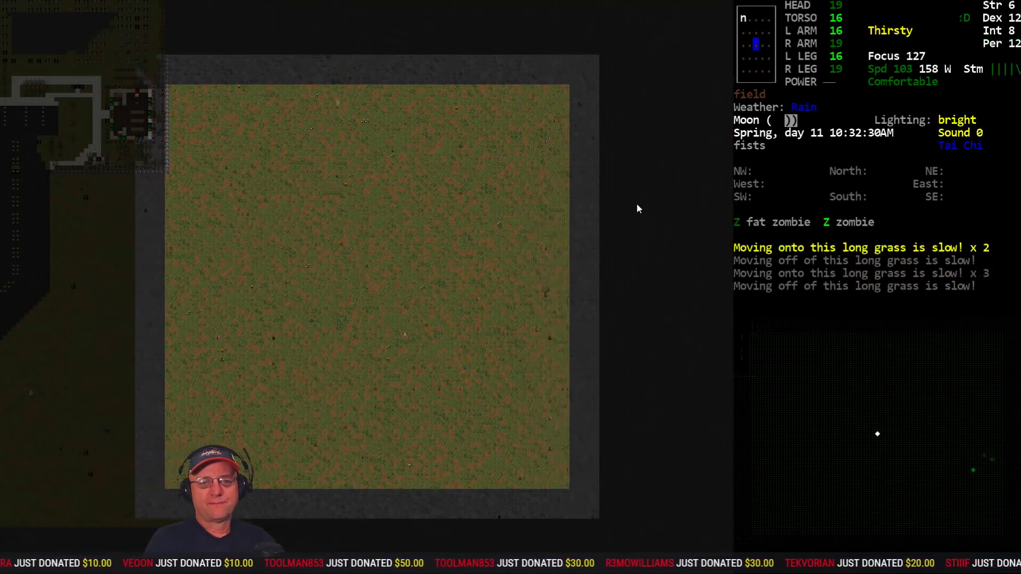
pyautogui.press('Right')
pyautogui.press('Right')
pyautogui.press('Right')
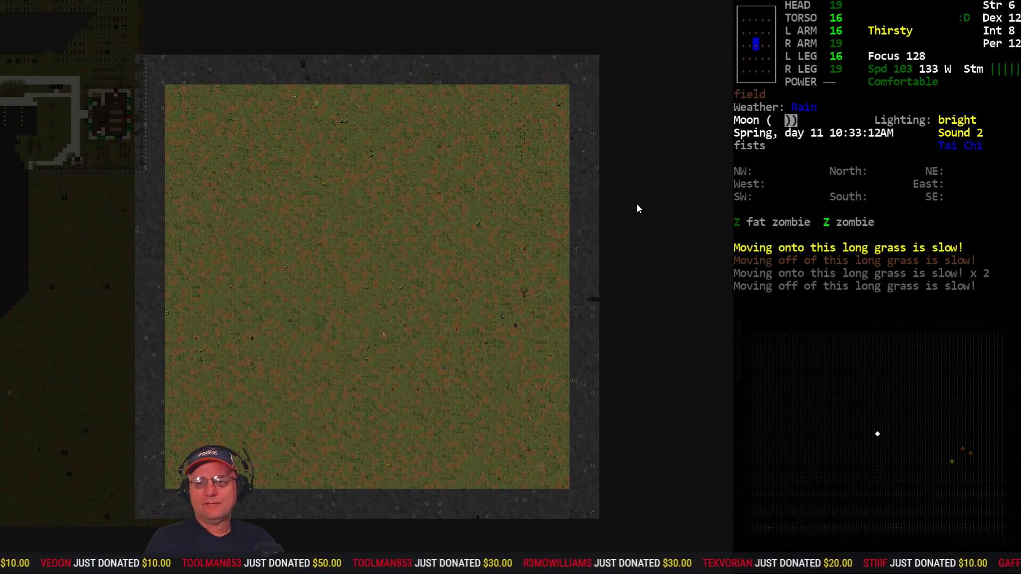
# Look around the surrounding terrain and list the nearby hostile monsters
pyautogui.press('z')
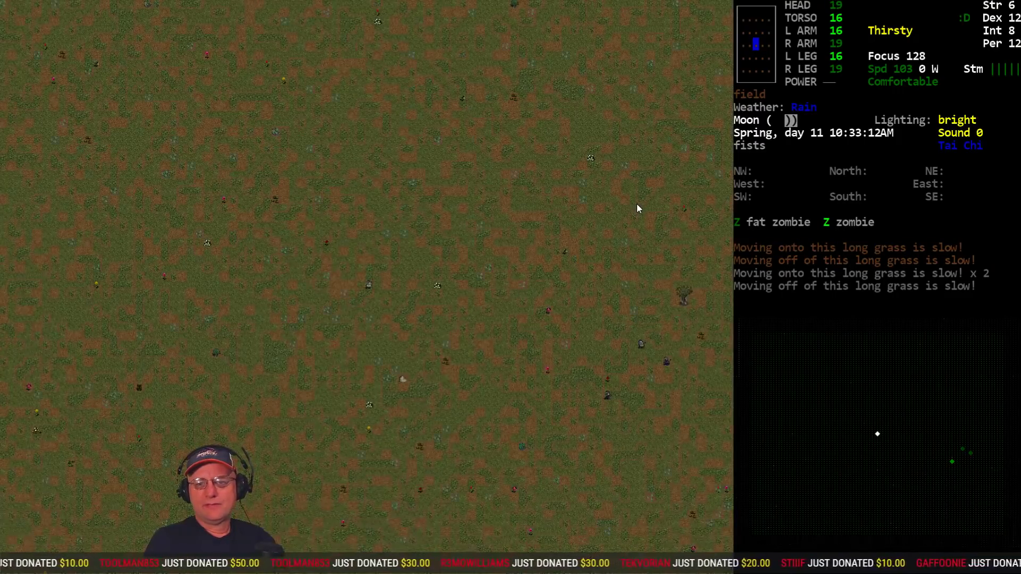
pyautogui.press('x')
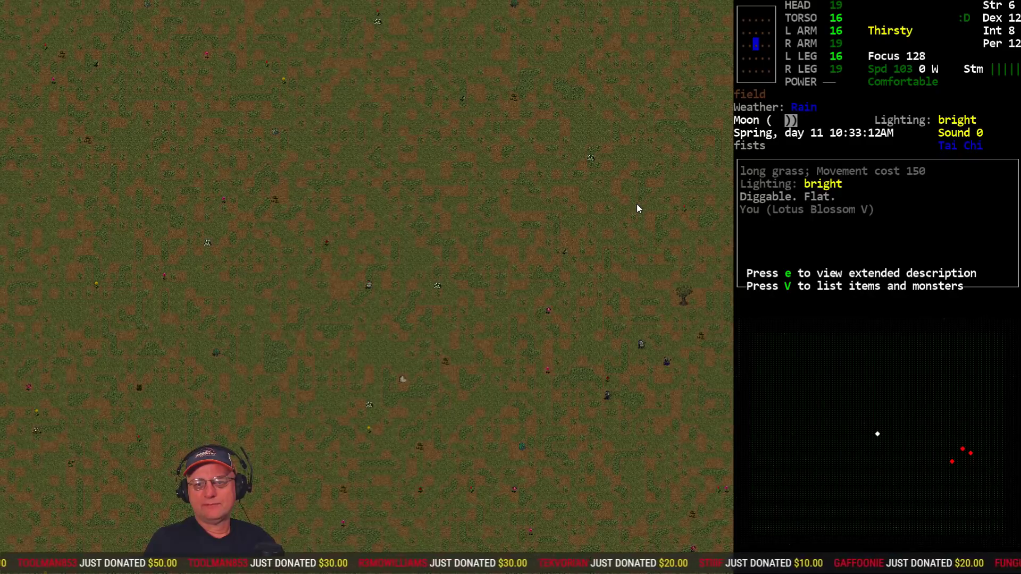
pyautogui.press('Escape')
pyautogui.press('z')
pyautogui.press('x')
pyautogui.press('Right')
pyautogui.press('Right')
pyautogui.press('Right')
pyautogui.press('Right')
pyautogui.press('Right')
pyautogui.press('Right')
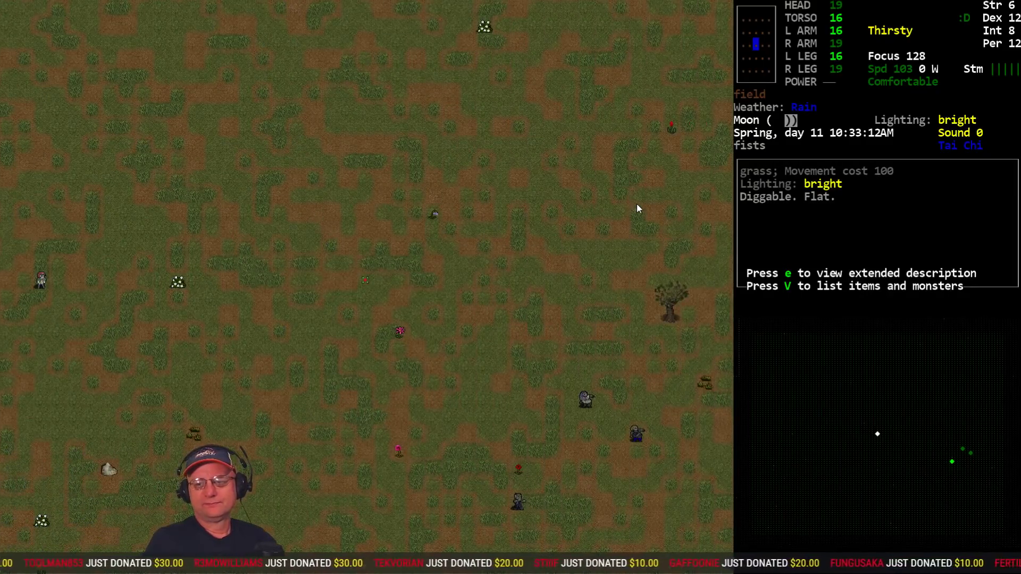
pyautogui.press('Escape')
pyautogui.press('V')
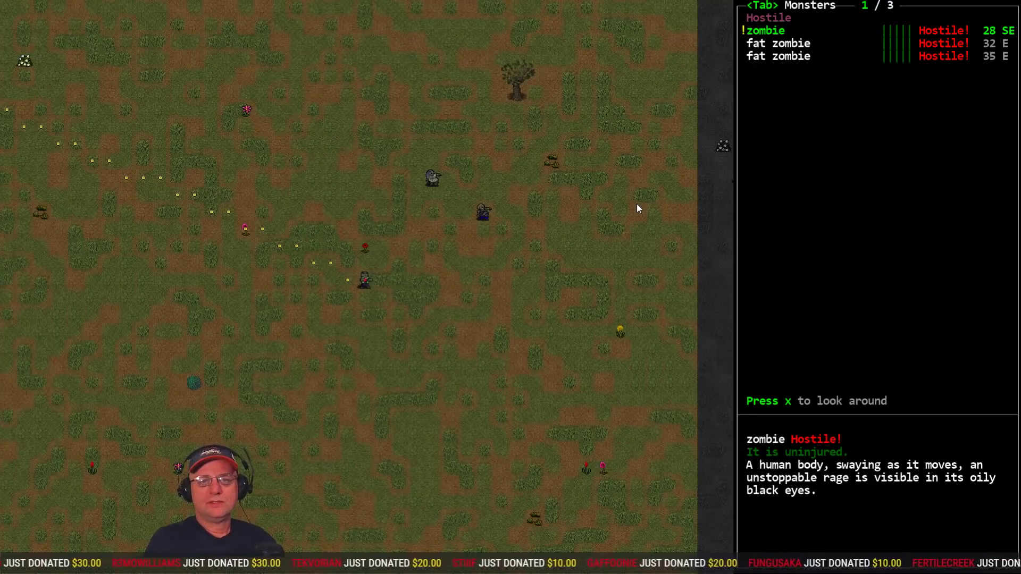
pyautogui.press('Escape')
pyautogui.press('Left')
pyautogui.press('Left')
pyautogui.press('Left')
pyautogui.press('Left')
pyautogui.press('Left')
pyautogui.press('Left')
pyautogui.press('Left')
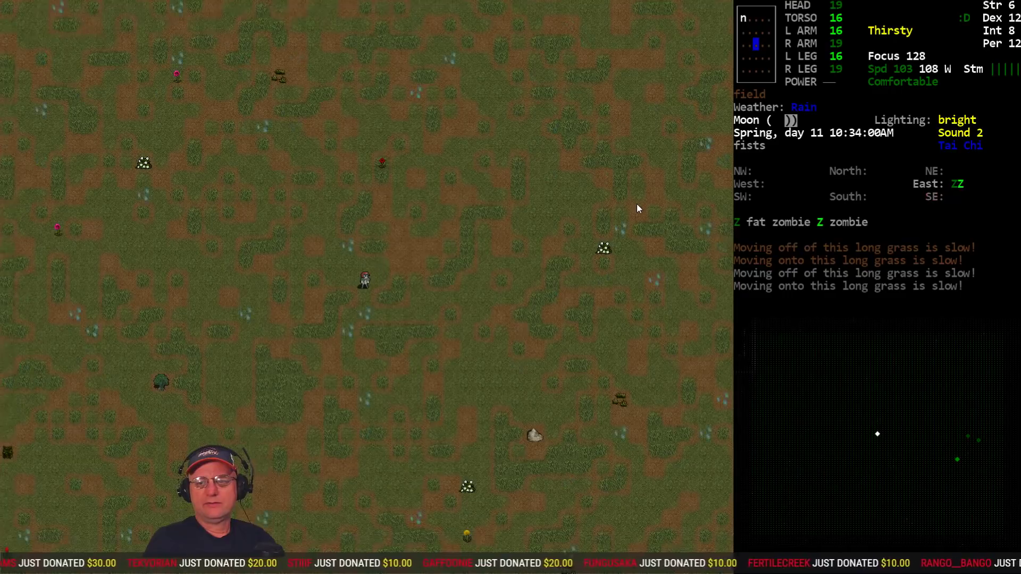
# Walk south-west, then south-east, through the rainy long grass
pyautogui.press('KP_1')
pyautogui.press('KP_1')
pyautogui.press('KP_1')
pyautogui.press('KP_1')
pyautogui.press('KP_1')
pyautogui.press('KP_1')
pyautogui.press('KP_1')
pyautogui.press('KP_1')
pyautogui.press('KP_1')
pyautogui.press('KP_1')
pyautogui.press('KP_1')
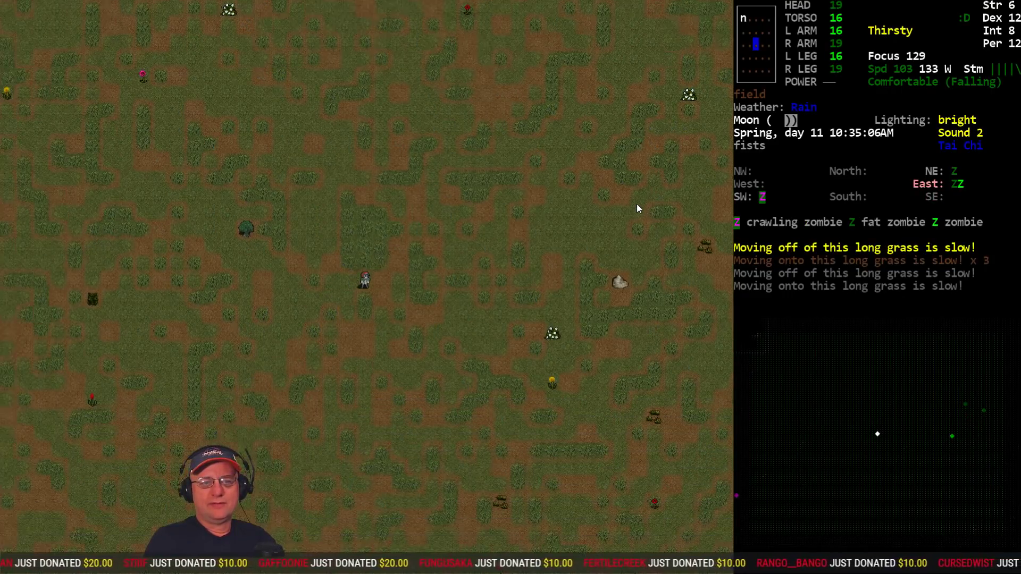
pyautogui.press('KP_1')
pyautogui.press('KP_1')
pyautogui.press('KP_1')
pyautogui.press('KP_1')
pyautogui.press('KP_1')
pyautogui.press('KP_1')
pyautogui.press('KP_1')
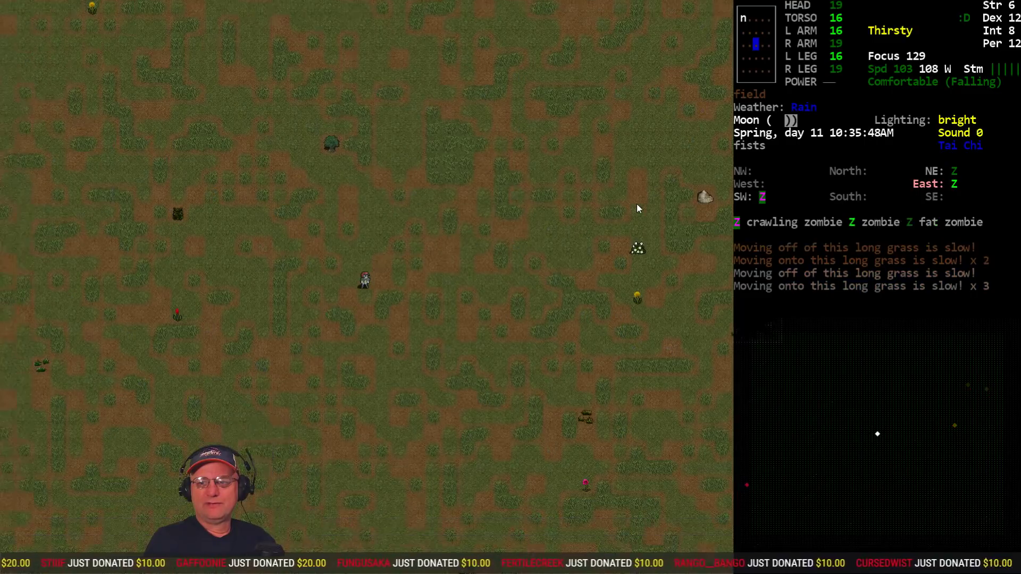
pyautogui.press('KP_1')
pyautogui.press('KP_1')
pyautogui.press('KP_1')
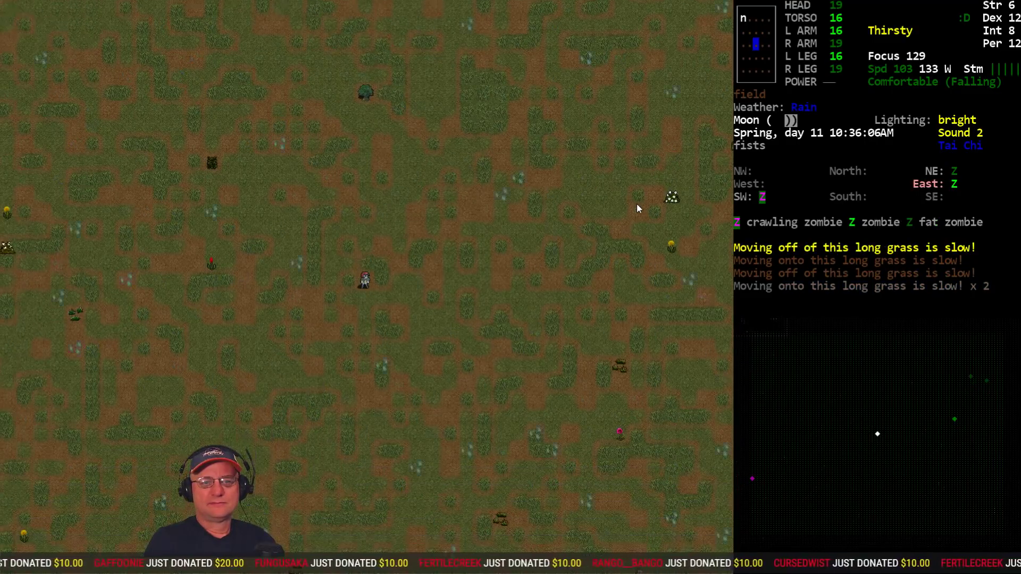
pyautogui.press('KP_1')
pyautogui.press('KP_1')
pyautogui.press('KP_1')
pyautogui.press('KP_1')
pyautogui.press('KP_1')
pyautogui.press('KP_1')
pyautogui.press('KP_1')
pyautogui.press('KP_1')
pyautogui.press('KP_3')
pyautogui.press('KP_3')
pyautogui.press('KP_3')
pyautogui.press('KP_3')
pyautogui.press('KP_3')
pyautogui.press('KP_3')
pyautogui.press('KP_3')
pyautogui.press('KP_3')
# Walk east, then north-west across the field as the zombie approaches
pyautogui.press('KP_6')
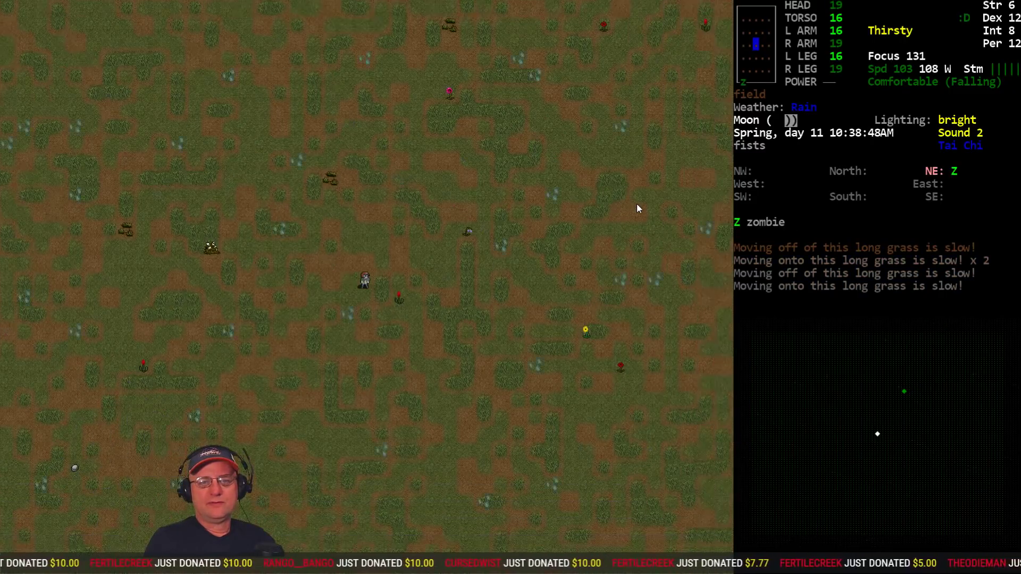
pyautogui.press('KP_6')
pyautogui.press('KP_6')
pyautogui.press('KP_6')
pyautogui.press('KP_9')
pyautogui.press('KP_5')
pyautogui.press('KP_5')
pyautogui.press('KP_5')
pyautogui.press('KP_5')
pyautogui.press('KP_5')
pyautogui.press('KP_5')
pyautogui.press('KP_7')
pyautogui.press('KP_7')
pyautogui.press('z')
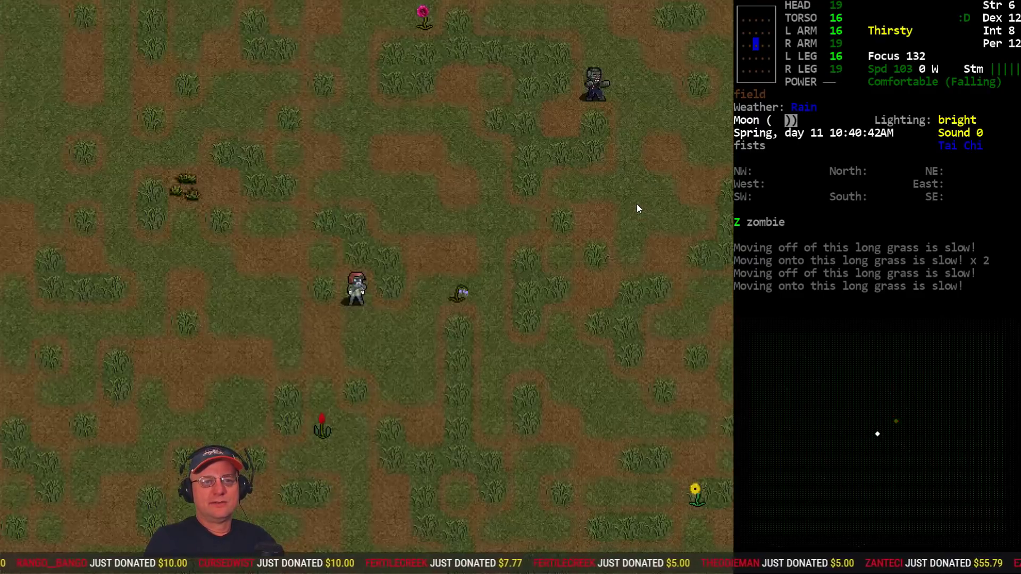
pyautogui.press('KP_4')
pyautogui.press('KP_4')
pyautogui.press('KP_4')
pyautogui.press('KP_4')
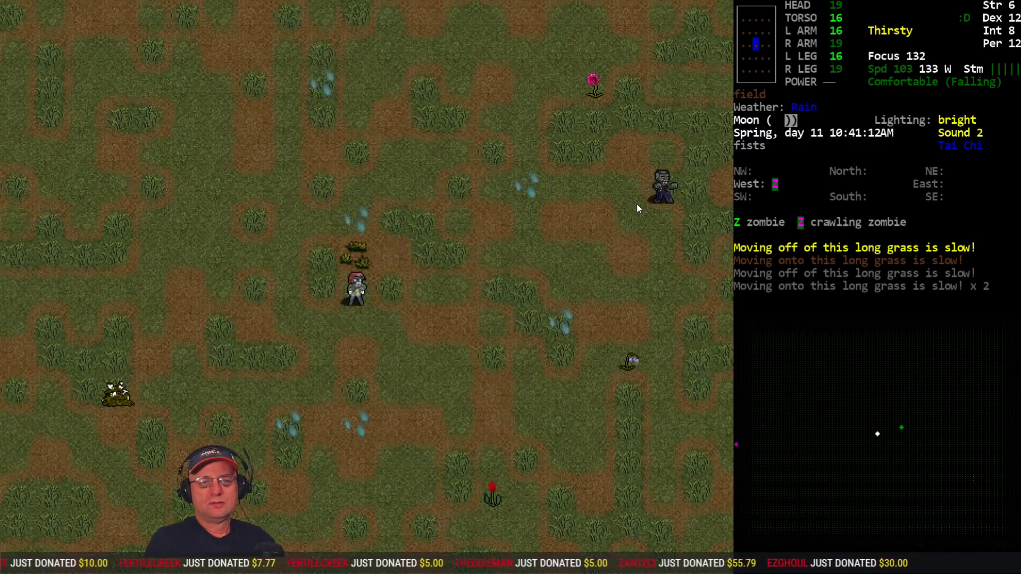
# Wait in the shrubs until the zombie is adjacent, then kill it bare-handed
pyautogui.press('KP_8')
pyautogui.press('KP_8')
pyautogui.press('KP_8')
pyautogui.press('KP_5')
pyautogui.press('KP_5')
pyautogui.press('KP_1')
pyautogui.press('KP_5')
pyautogui.press('KP_5')
pyautogui.press('KP_5')
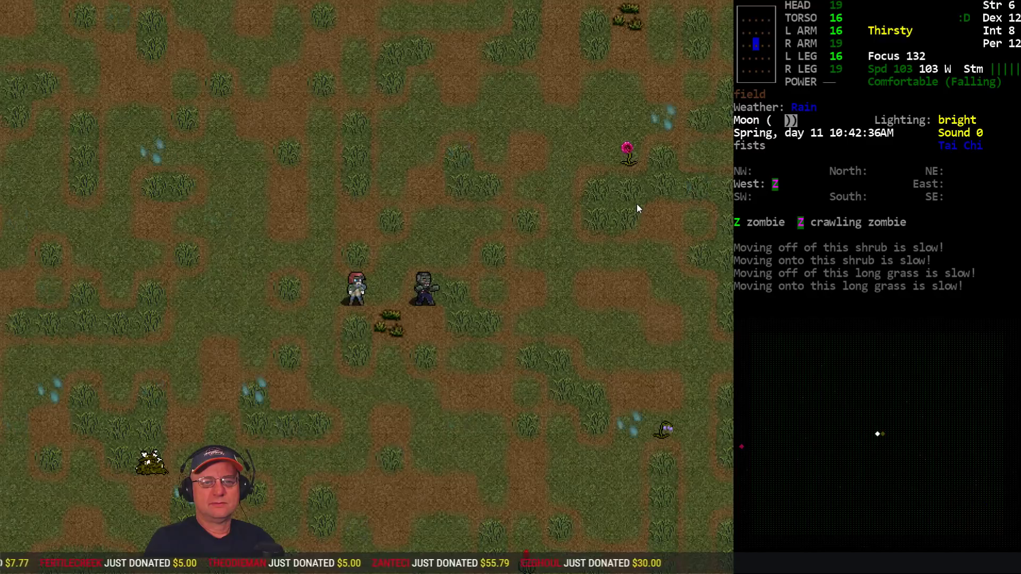
pyautogui.press('KP_5')
pyautogui.press('KP_5')
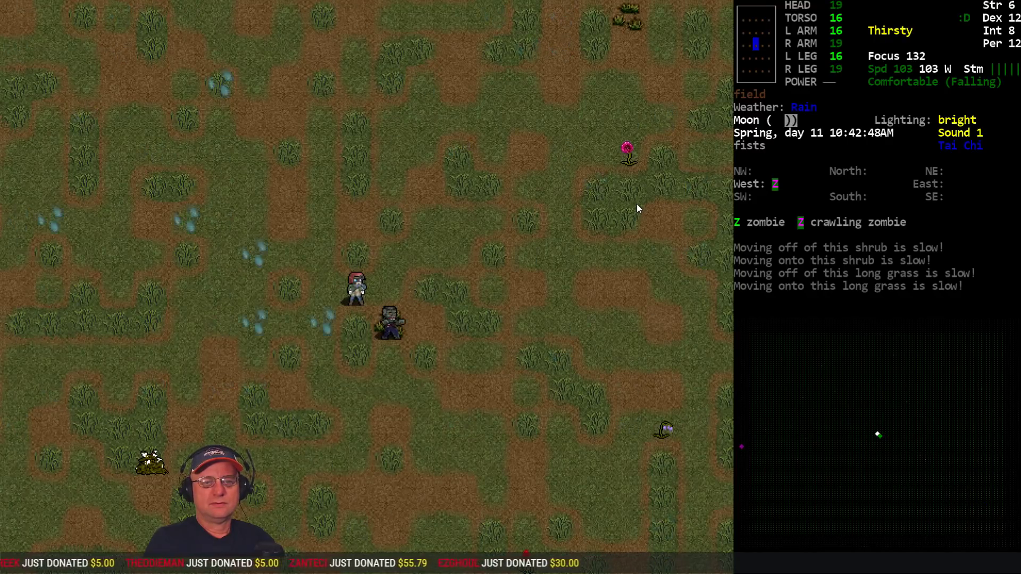
pyautogui.press('KP_3')
pyautogui.press('KP_3')
pyautogui.press('KP_3')
pyautogui.press('KP_3')
pyautogui.press('KP_3')
pyautogui.press('KP_3')
# Thoroughly pulp the zombie corpse and view its items in the pickup list
pyautogui.press('KP_6')
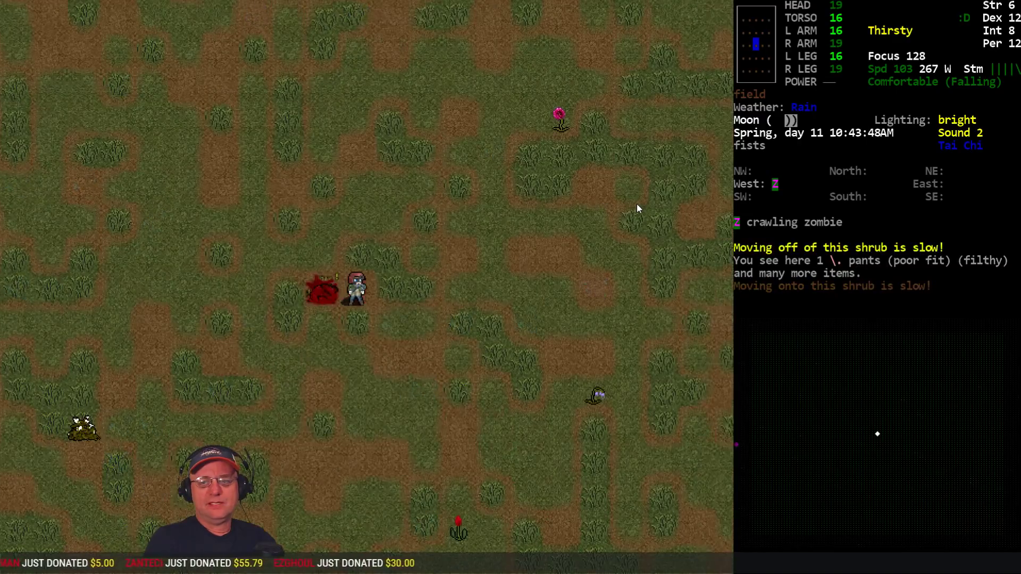
pyautogui.press('s')
pyautogui.press('g')
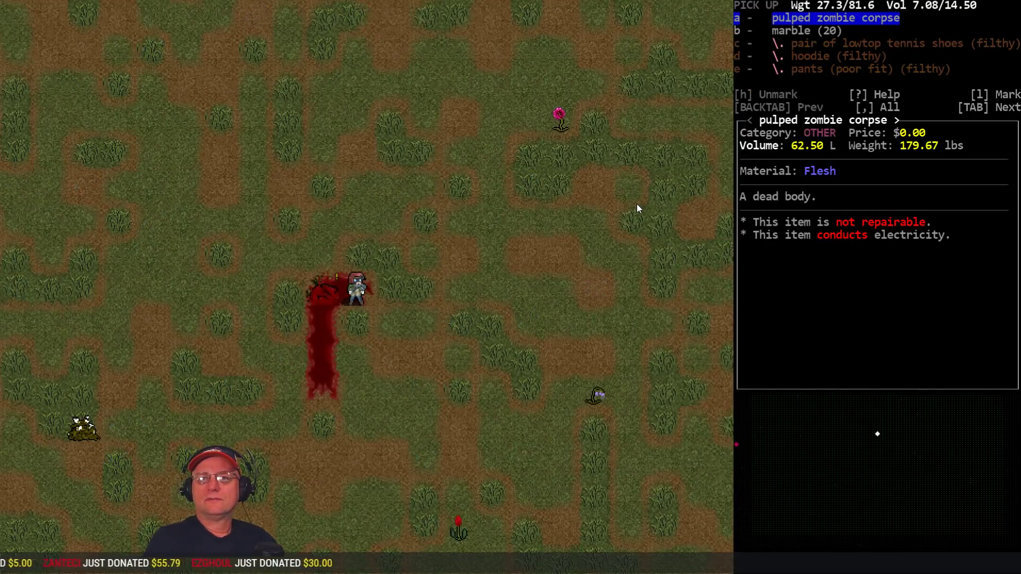
pyautogui.press('Escape')
pyautogui.press('Z')
pyautogui.press('Z')
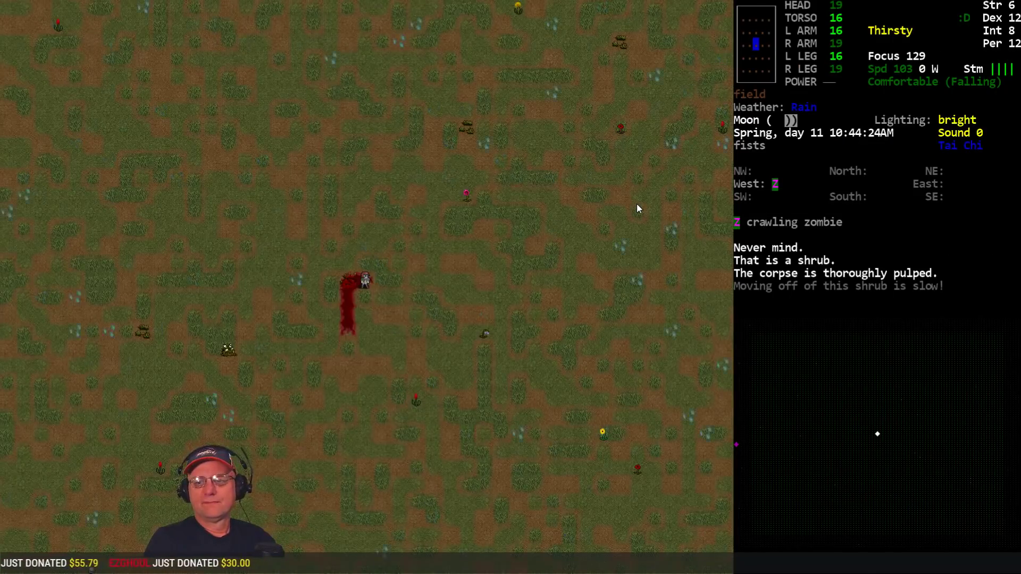
# Walk east and look far across the field to the east
pyautogui.press('KP_6')
pyautogui.press('KP_6')
pyautogui.press('KP_6')
pyautogui.press('KP_6')
pyautogui.press('KP_6')
pyautogui.press('KP_6')
pyautogui.press('KP_6')
pyautogui.press('KP_6')
pyautogui.press('x')
pyautogui.press('Right')
pyautogui.press('Right')
pyautogui.press('Right')
pyautogui.press('Right')
pyautogui.press('Right')
pyautogui.press('Right')
pyautogui.press('Right')
pyautogui.press('Right')
pyautogui.press('Right')
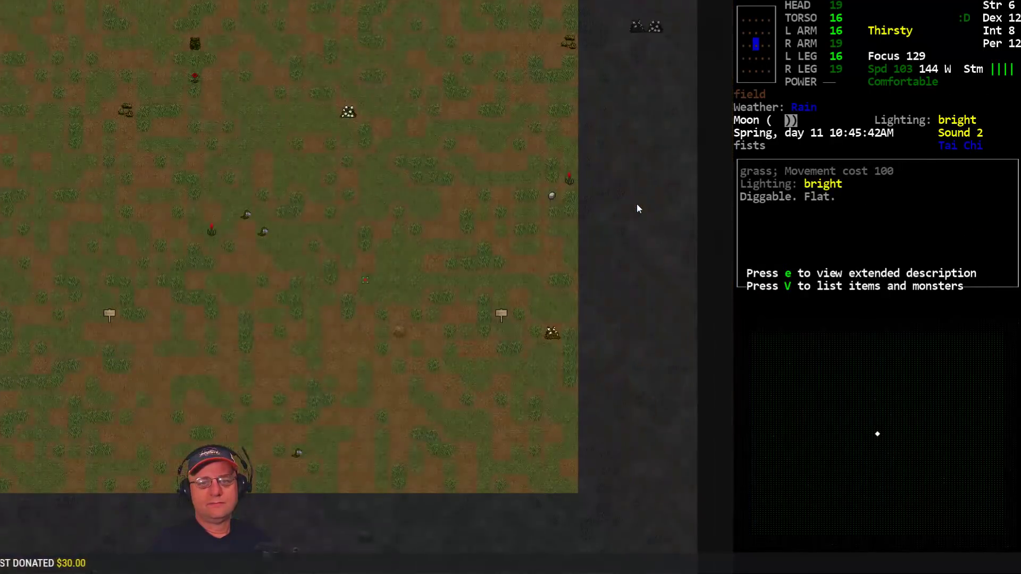
pyautogui.press('Left')
pyautogui.press('Left')
pyautogui.press('Left')
pyautogui.press('Left')
pyautogui.press('Left')
pyautogui.press('Left')
pyautogui.press('Down')
pyautogui.press('Down')
pyautogui.press('Escape')
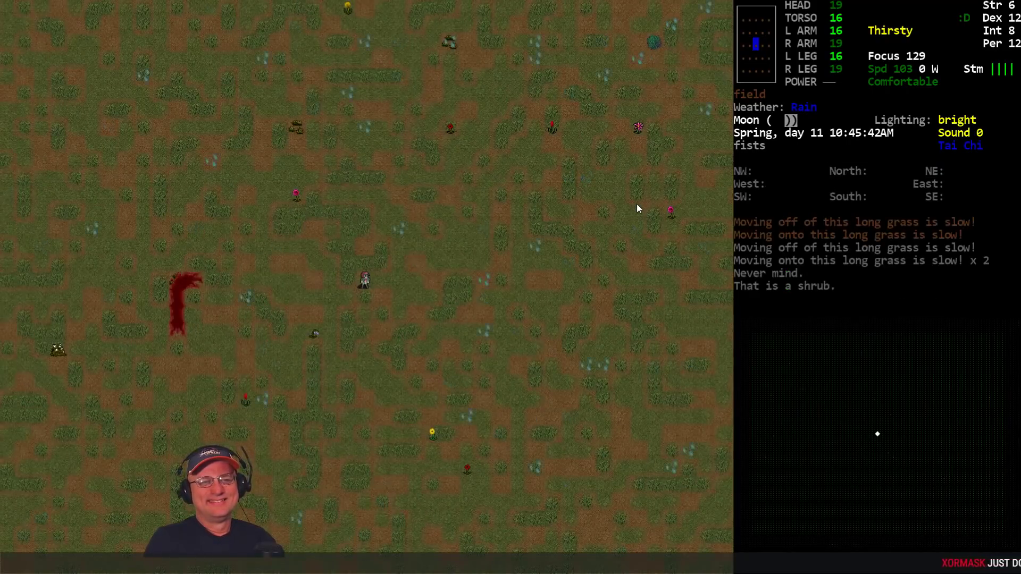
pyautogui.press('Right')
pyautogui.press('Right')
pyautogui.press('Right')
pyautogui.press('Right')
pyautogui.press('Right')
pyautogui.press('Right')
pyautogui.press('Right')
# Mark the survivor's field spot on the overmap with a "minefield!" note
pyautogui.press('m')
pyautogui.press('Down')
pyautogui.write('N')
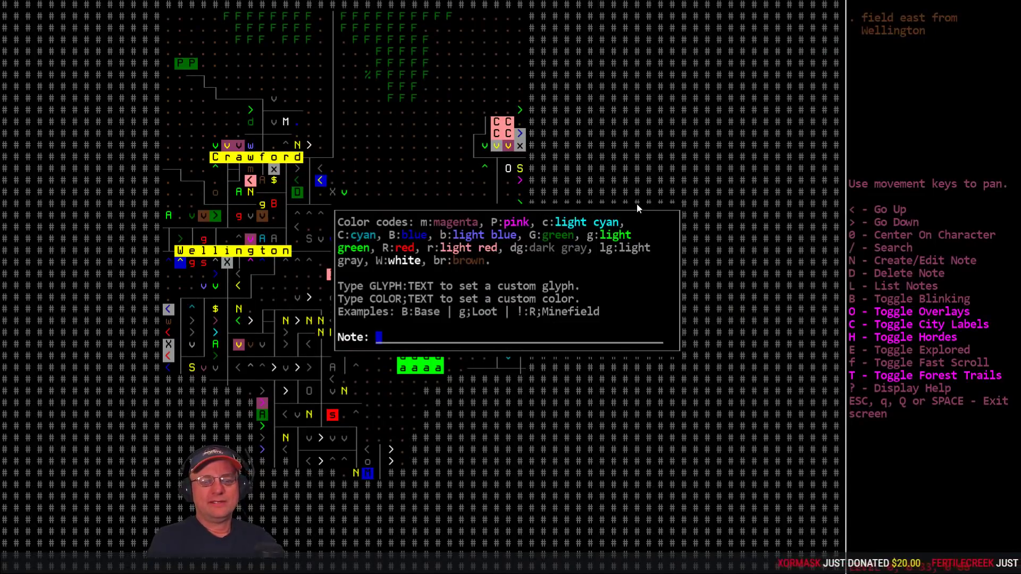
pyautogui.write('!')
pyautogui.press('Return')
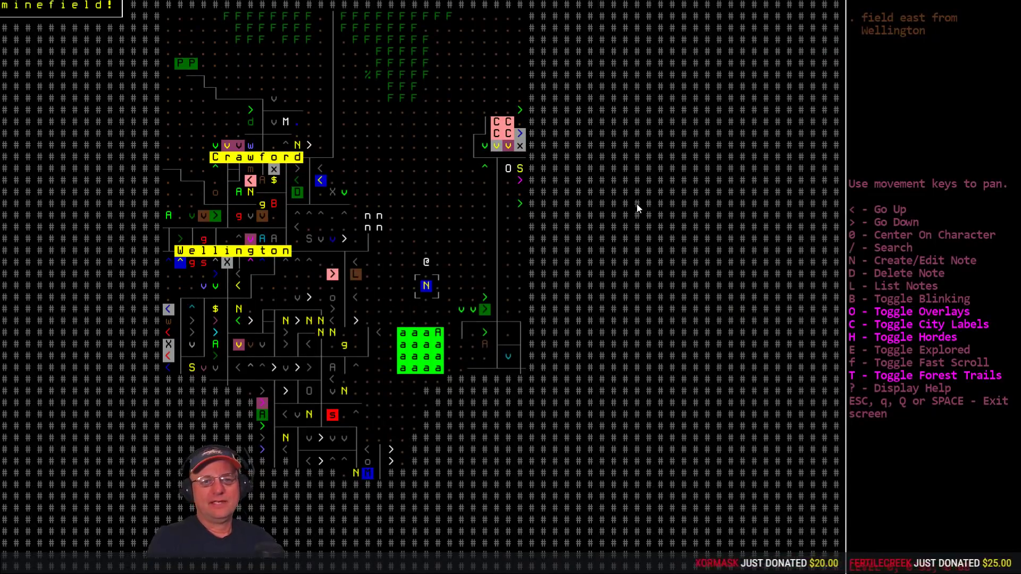
pyautogui.press('Escape')
# Walk east, then north-east across the rainy grass
pyautogui.press('Right')
pyautogui.press('Right')
pyautogui.press('Right')
pyautogui.press('Right')
pyautogui.press('Right')
pyautogui.press('Right')
pyautogui.press('Up')
pyautogui.press('Up')
pyautogui.press('Up')
pyautogui.press('Up')
pyautogui.press('Up')
pyautogui.press('Up')
pyautogui.press('Up')
pyautogui.press('Up')
pyautogui.press('Right')
pyautogui.press('Right')
pyautogui.press('Right')
# Walk north, inspect the nearby terrain, and glance at the overmap
pyautogui.press('Up')
pyautogui.press('Up')
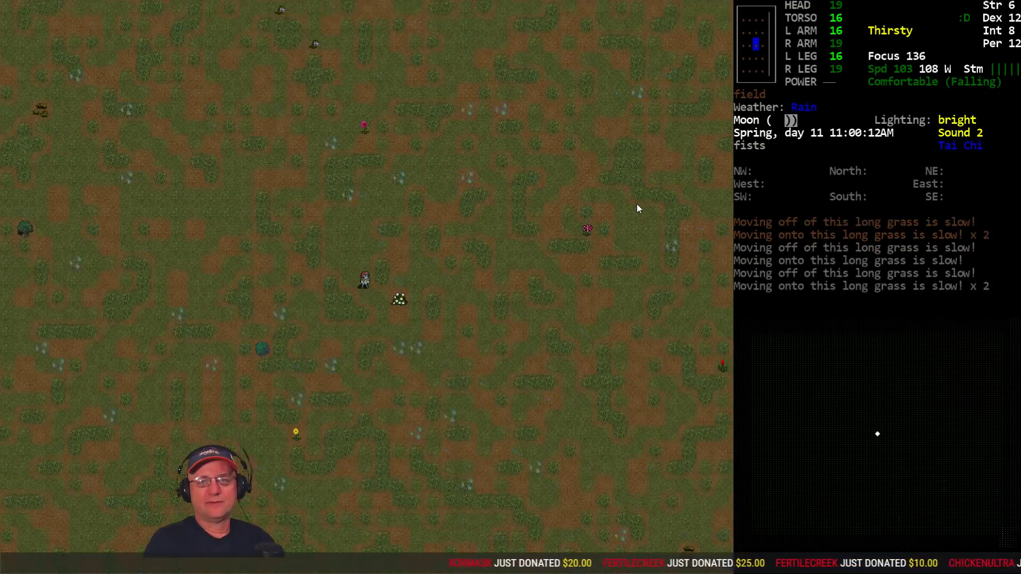
pyautogui.press('Up')
pyautogui.press('Up')
pyautogui.press('Up')
pyautogui.press('Up')
pyautogui.press('Up')
pyautogui.press('Up')
pyautogui.press('Up')
pyautogui.press('Up')
pyautogui.press('Up')
pyautogui.press('Up')
pyautogui.press('Up')
pyautogui.press('x')
pyautogui.press('Up')
pyautogui.press('Up')
pyautogui.press('Up')
pyautogui.press('Up')
pyautogui.press('Up')
pyautogui.press('Up')
pyautogui.press('Up')
pyautogui.press('Up')
pyautogui.press('Up')
pyautogui.press('Up')
pyautogui.press('Up')
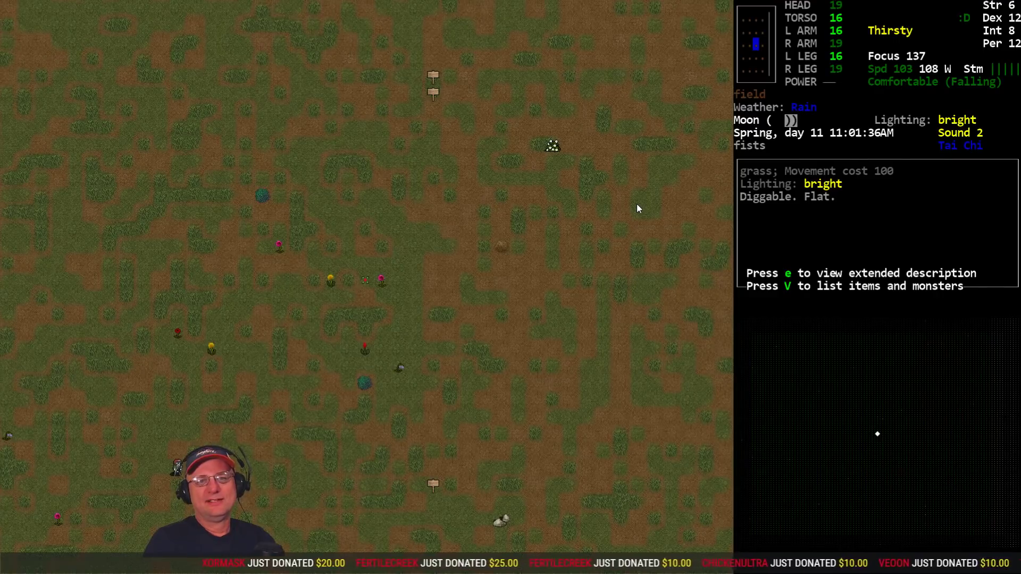
pyautogui.press('Up')
pyautogui.press('Up')
pyautogui.press('Up')
pyautogui.press('Up')
pyautogui.press('Up')
pyautogui.press('Up')
pyautogui.press('Up')
pyautogui.press('Up')
pyautogui.press('Up')
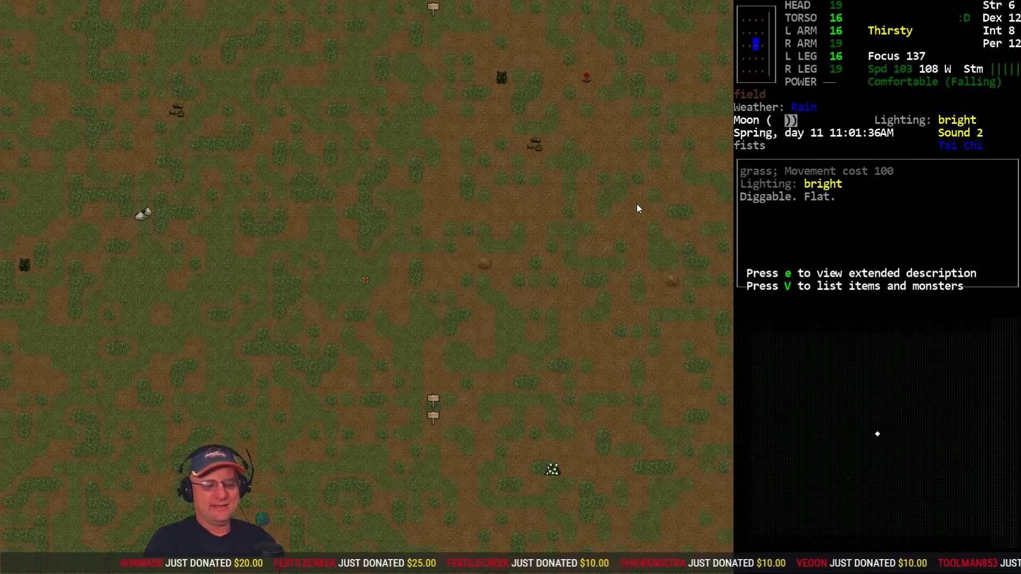
pyautogui.press('Escape')
pyautogui.press('m')
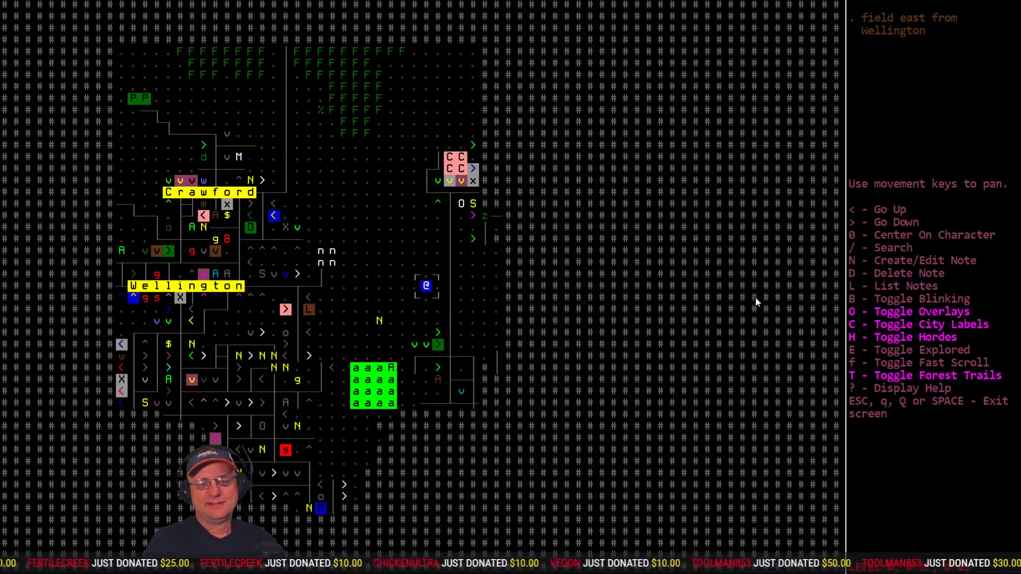
pyautogui.press('Escape')
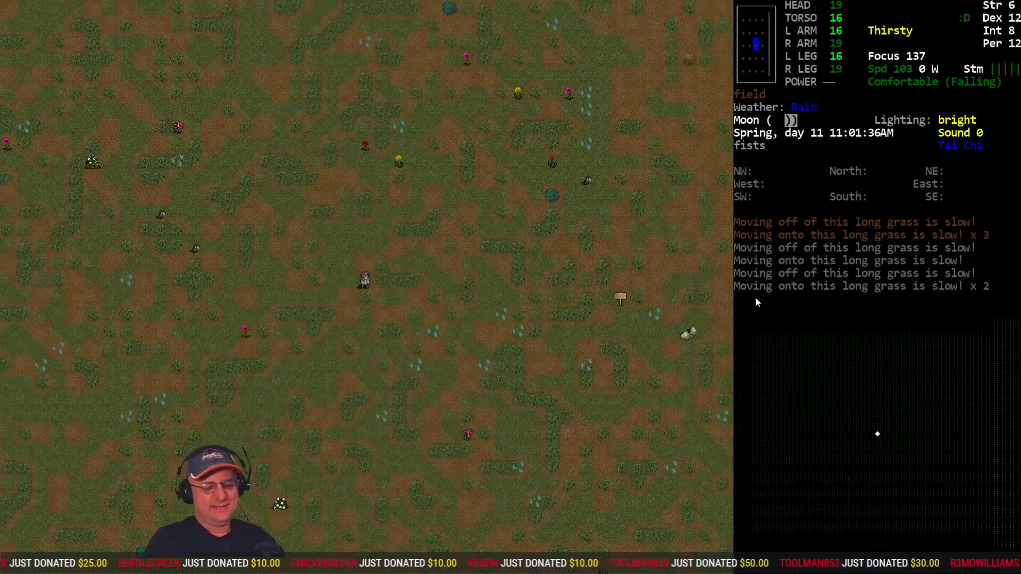
# Mark a nearby overmap tile with a Minefield note
pyautogui.press('m')
pyautogui.press('Left')
pyautogui.write('N')
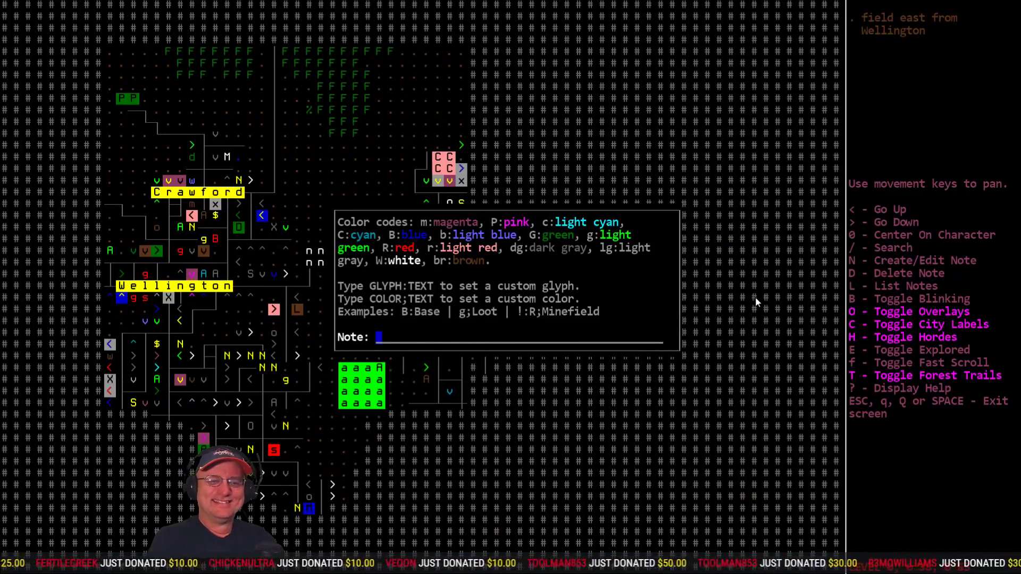
pyautogui.write('Minefie')
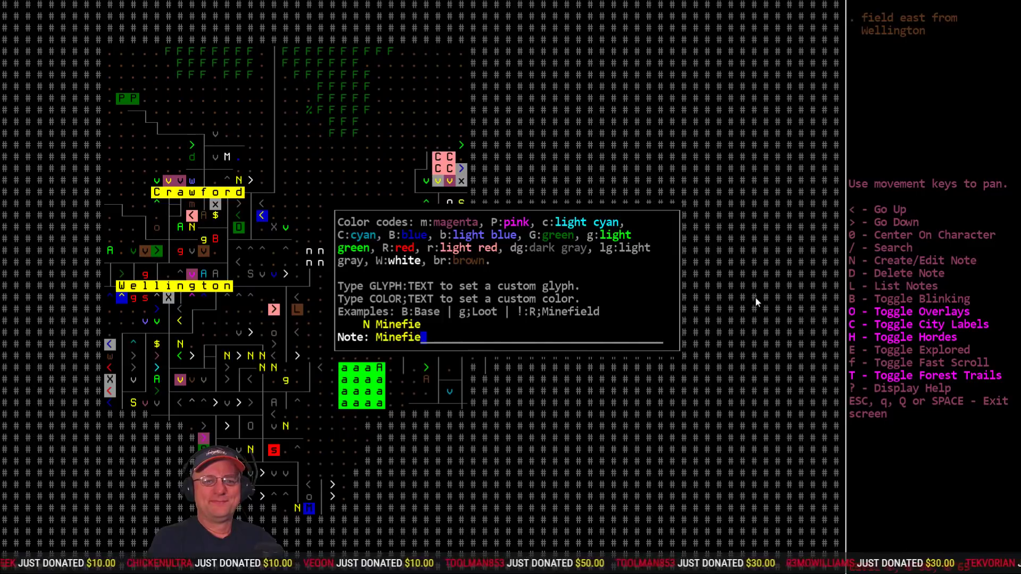
pyautogui.write('ld!')
pyautogui.press('Return')
pyautogui.press('Escape')
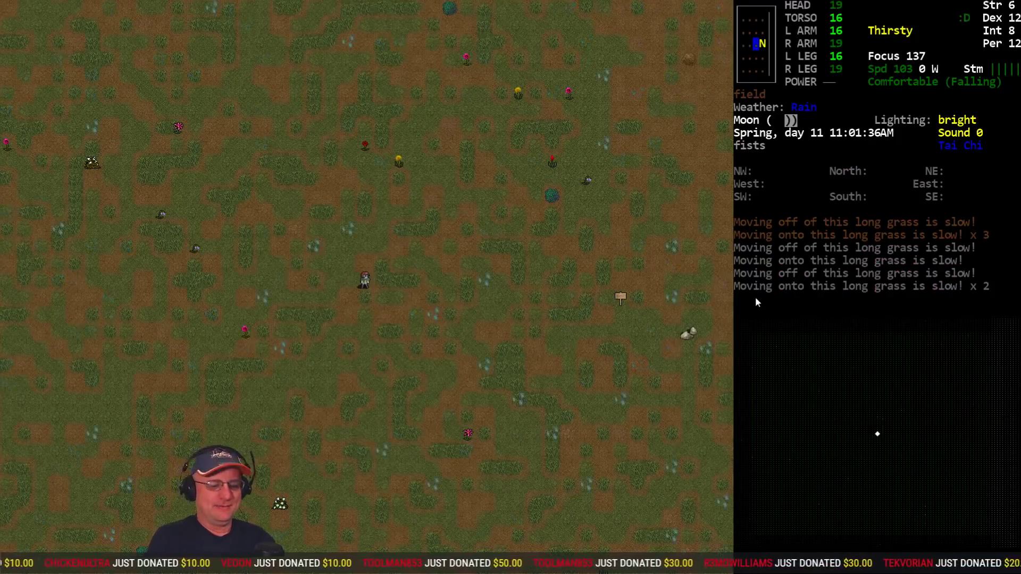
# Add another "minefield!" note on the neighbouring field tile, then zoom the view out
pyautogui.press('m')
pyautogui.press('Up')
pyautogui.press('Up')
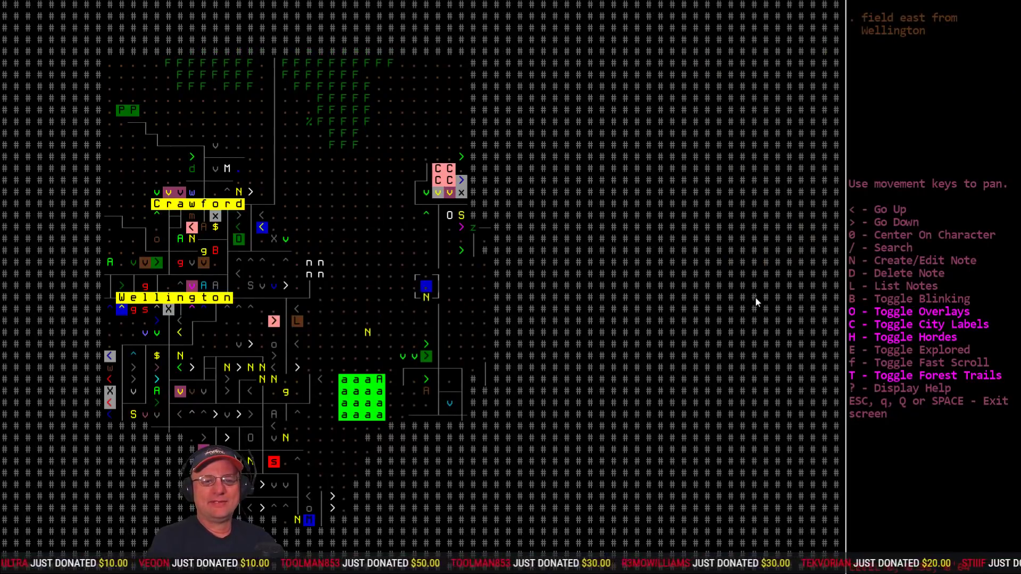
pyautogui.press('3')
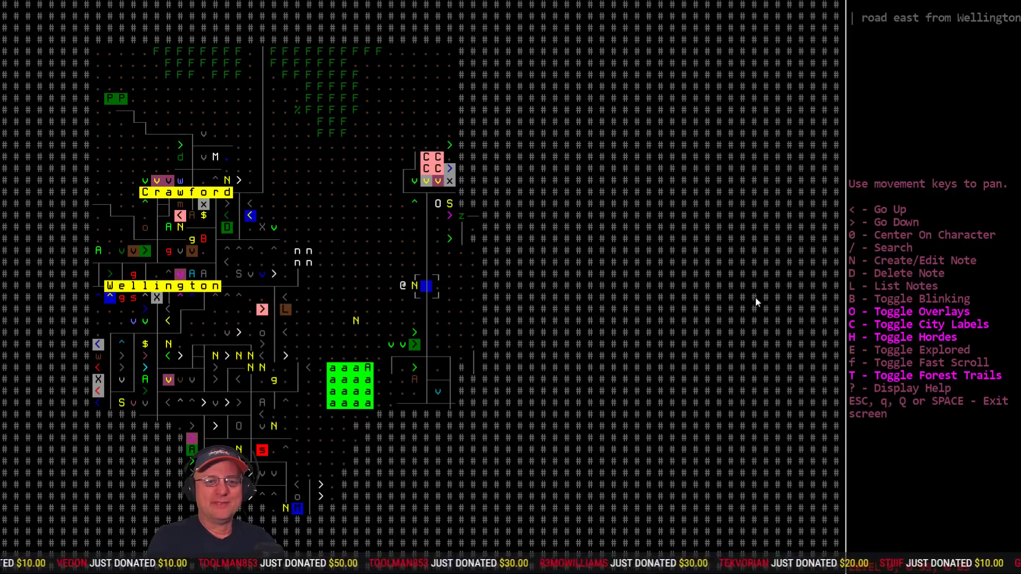
pyautogui.press('7')
pyautogui.press('N')
pyautogui.write('minefie')
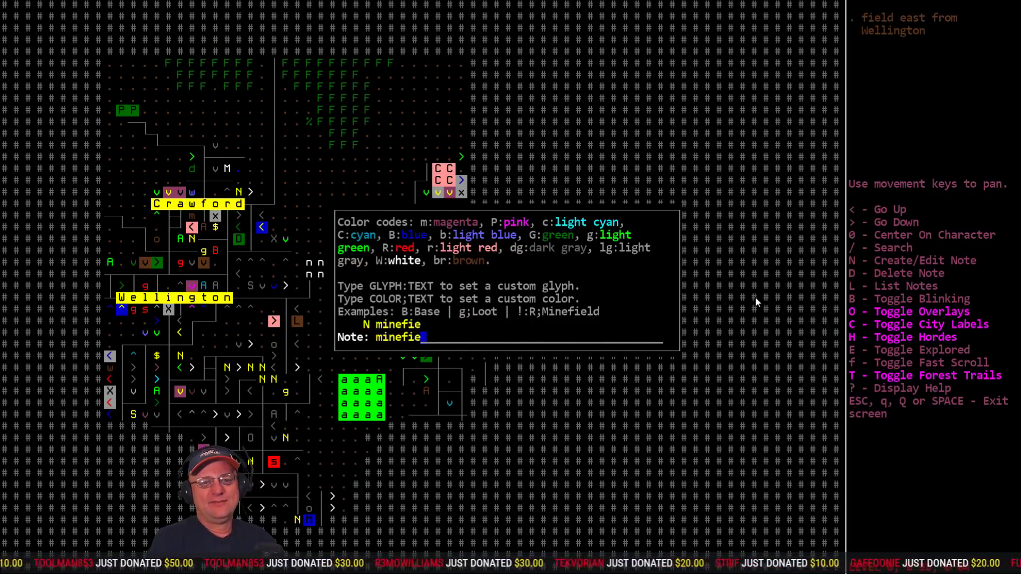
pyautogui.write('ld!')
pyautogui.press('Return')
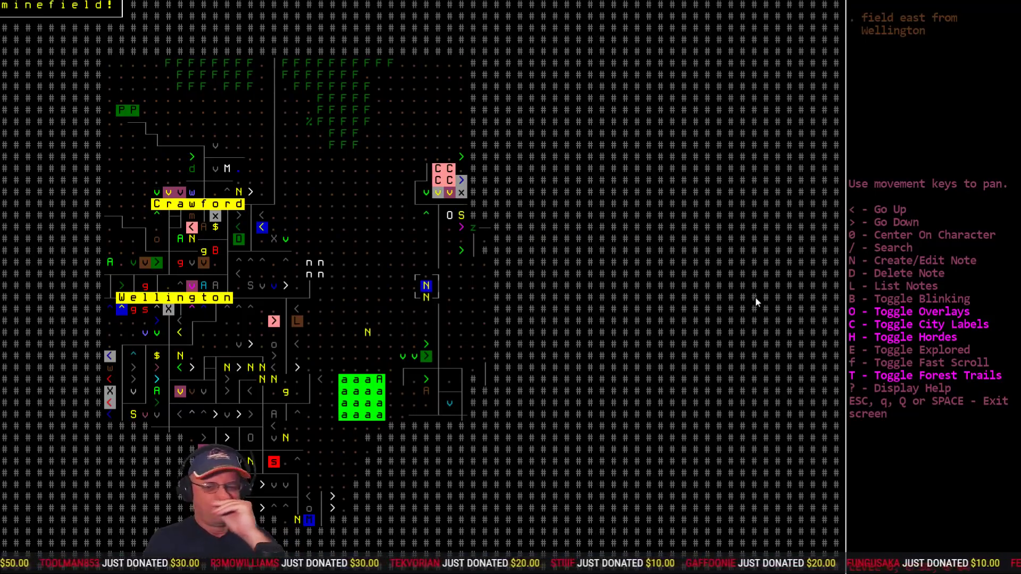
pyautogui.press('Escape')
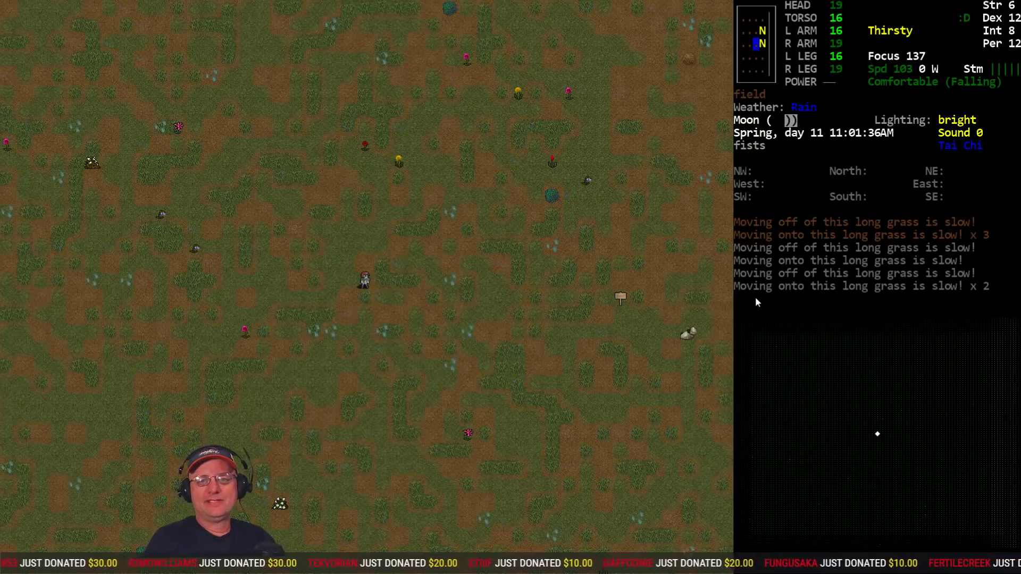
pyautogui.press('z')
pyautogui.press('z')
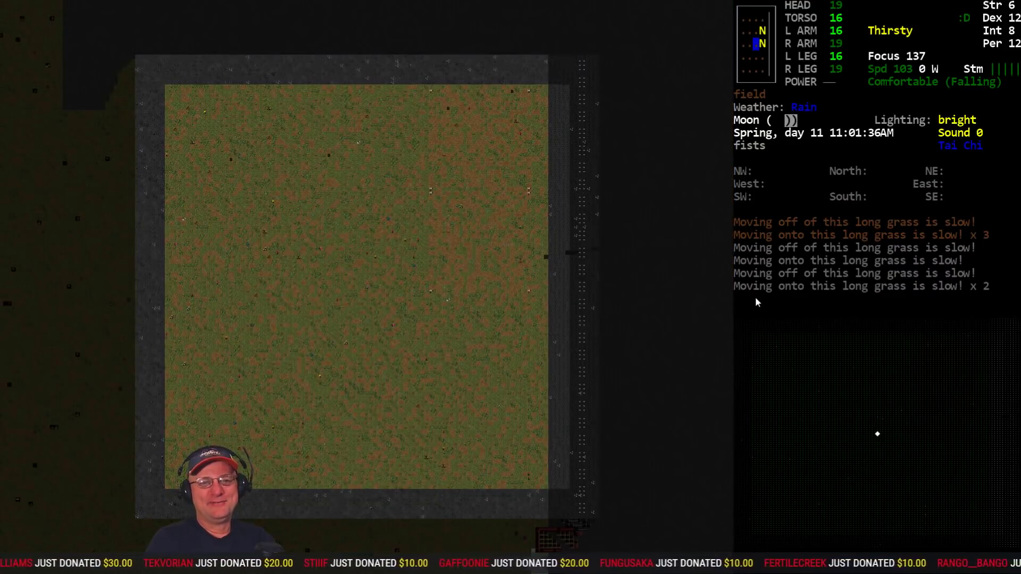
# Walk three tiles southeast and look east toward the road and wreck
pyautogui.press('Z')
pyautogui.press('3')
pyautogui.press('3')
pyautogui.press('3')
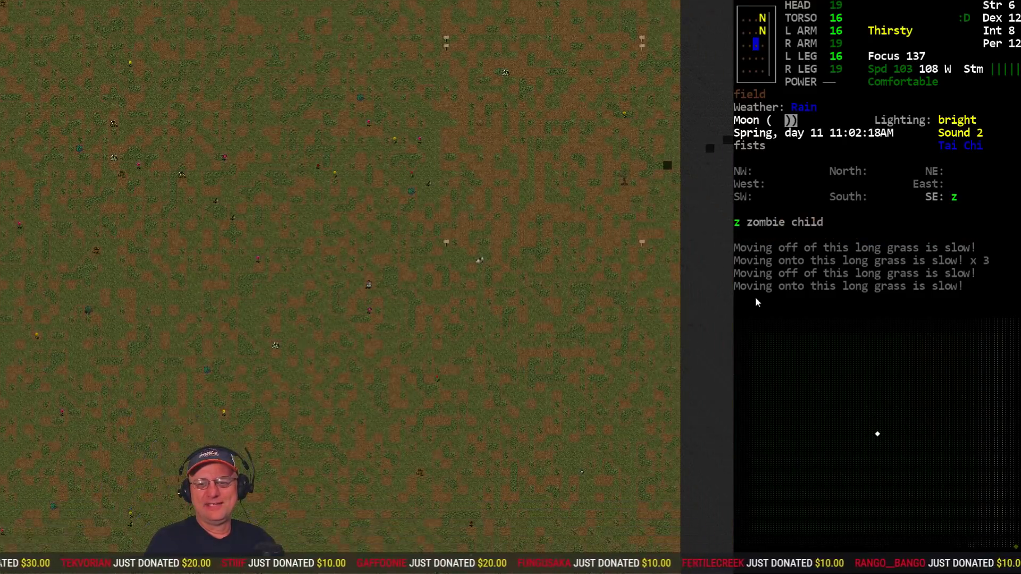
pyautogui.press('3')
pyautogui.press('3')
pyautogui.press('3')
pyautogui.press('3')
pyautogui.press('3')
pyautogui.press('3')
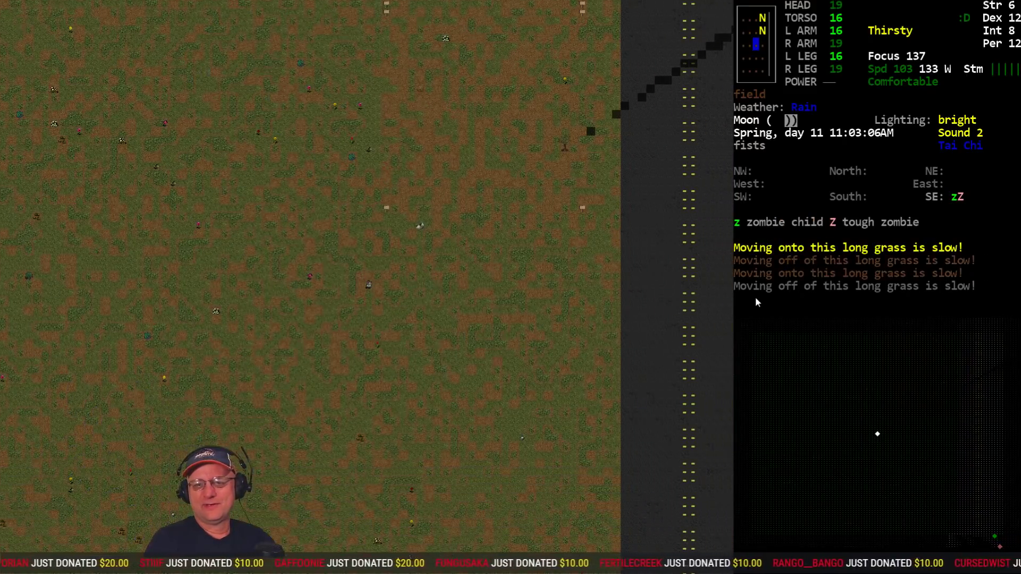
pyautogui.press('3')
pyautogui.press('3')
pyautogui.press('3')
pyautogui.press('3')
pyautogui.press('x')
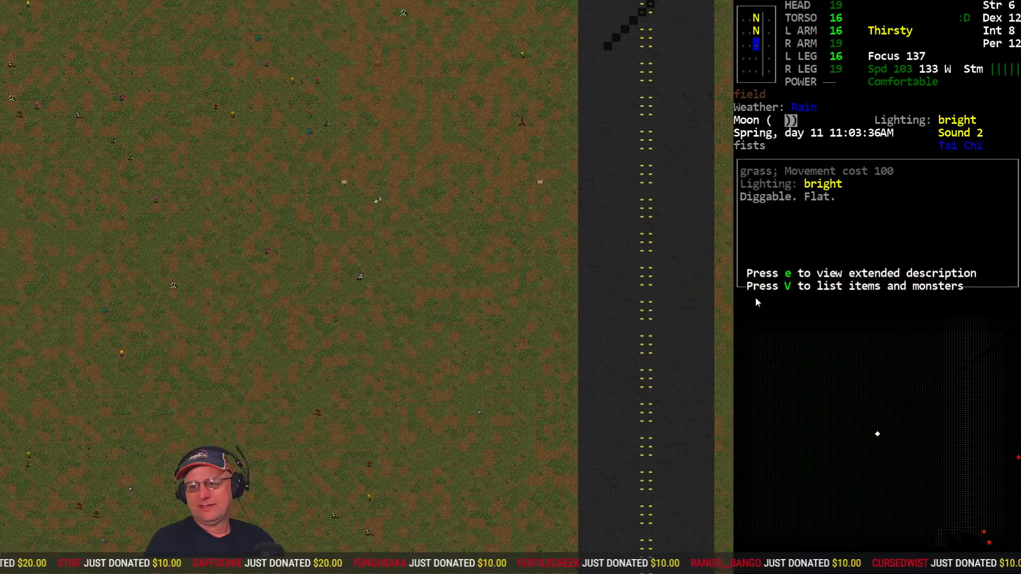
pyautogui.press('6')
pyautogui.press('6')
pyautogui.press('6')
pyautogui.press('6')
pyautogui.press('6')
pyautogui.press('6')
pyautogui.press('6')
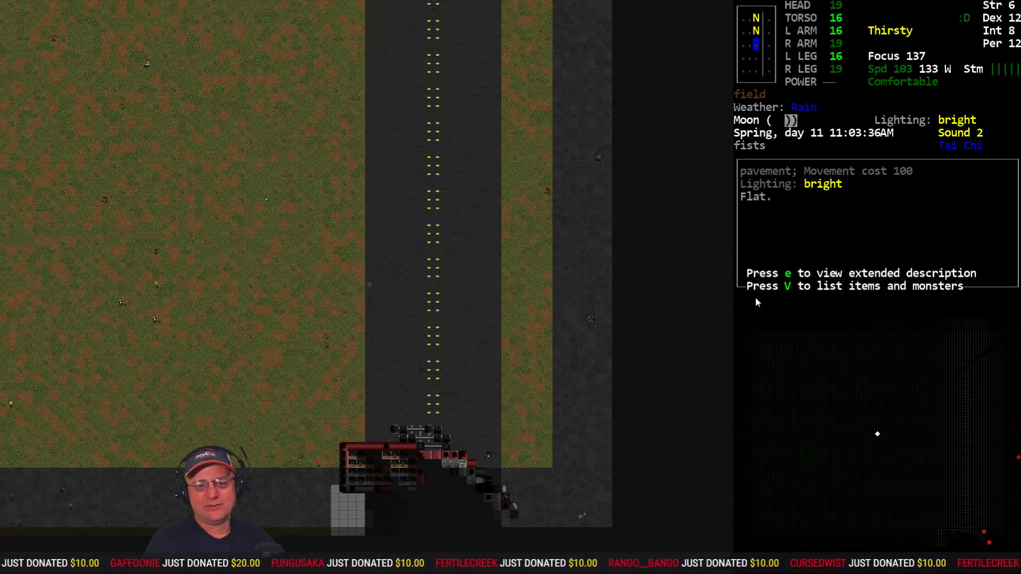
pyautogui.press('Escape')
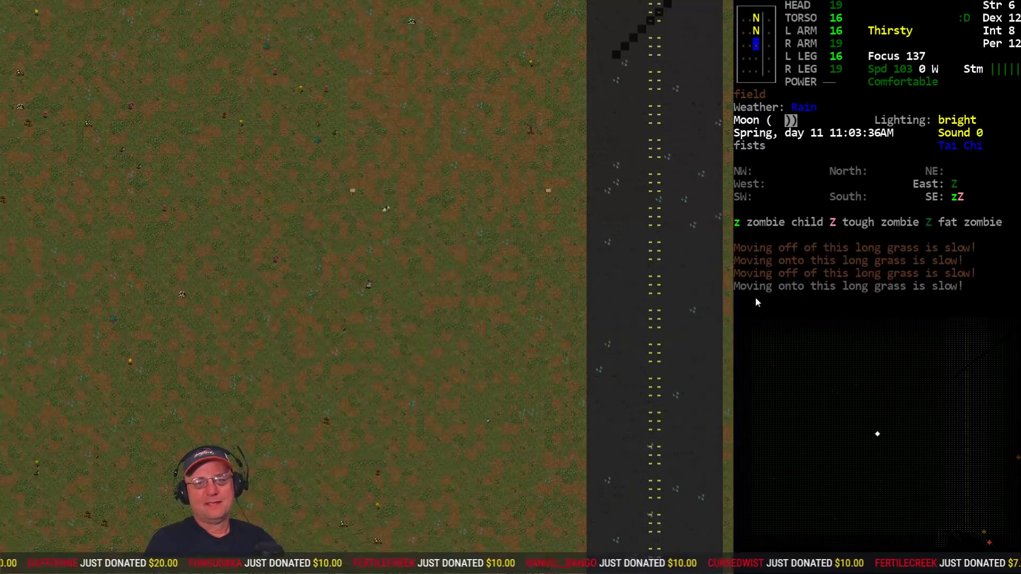
# Walk east onto the paved road and north along it
pyautogui.press('4')
pyautogui.press('4')
pyautogui.press('4')
pyautogui.press('4')
pyautogui.press('6')
pyautogui.press('6')
pyautogui.press('6')
pyautogui.press('6')
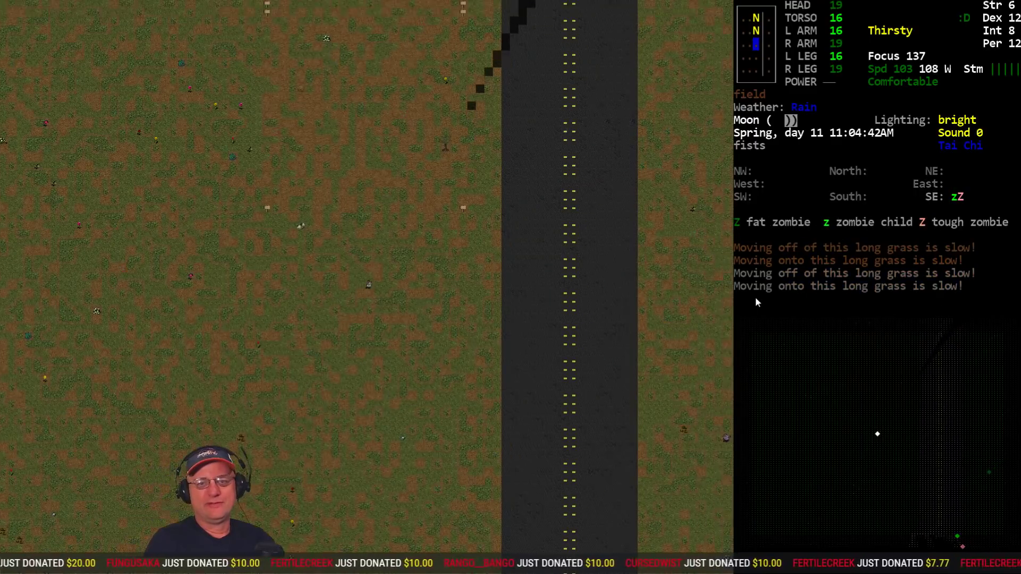
pyautogui.press('6')
pyautogui.press('6')
pyautogui.press('6')
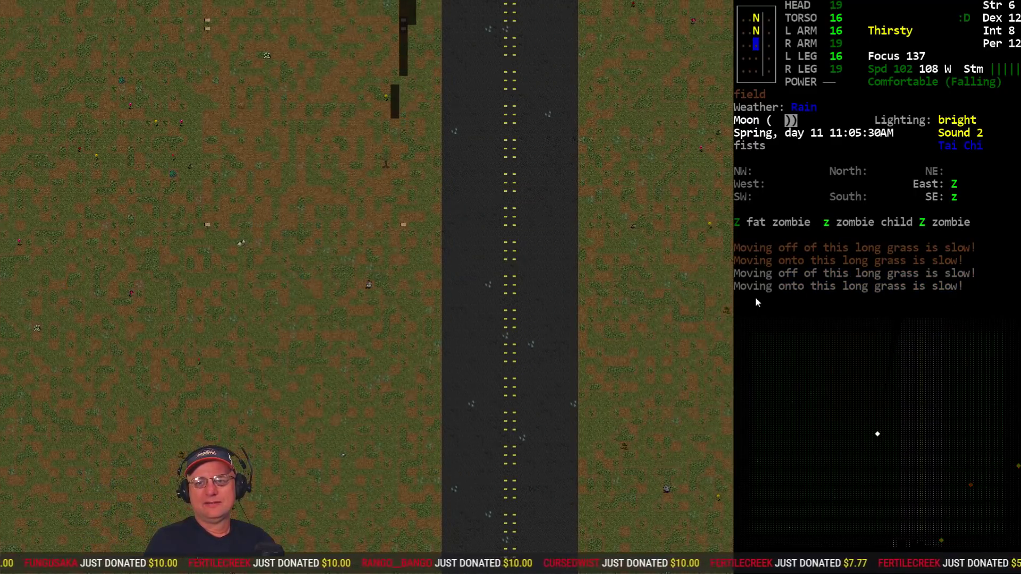
pyautogui.press('6')
pyautogui.press('6')
pyautogui.press('6')
pyautogui.press('6')
pyautogui.press('6')
pyautogui.press('6')
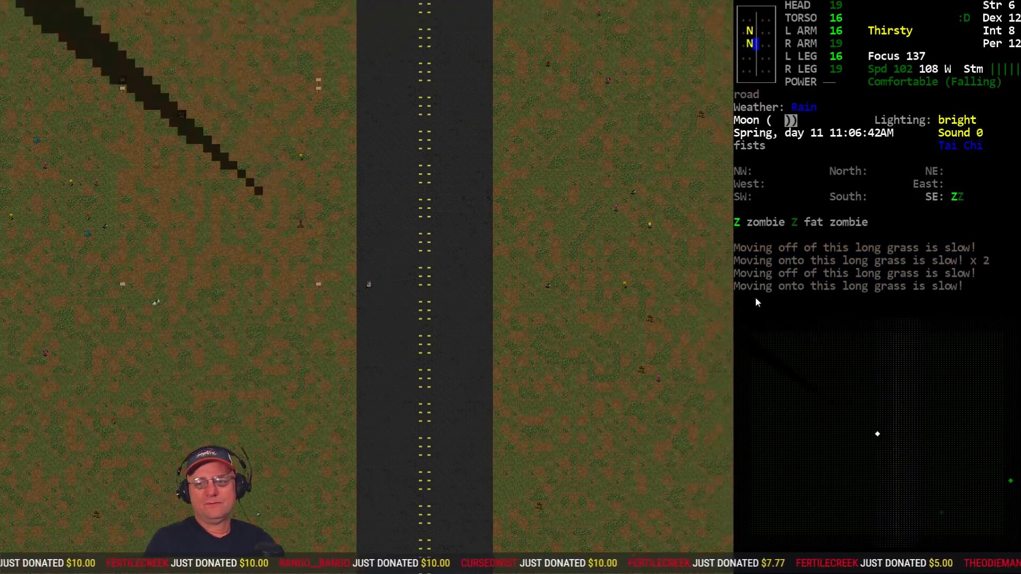
pyautogui.press('8')
pyautogui.press('8')
pyautogui.press('8')
pyautogui.press('8')
pyautogui.press('8')
pyautogui.press('8')
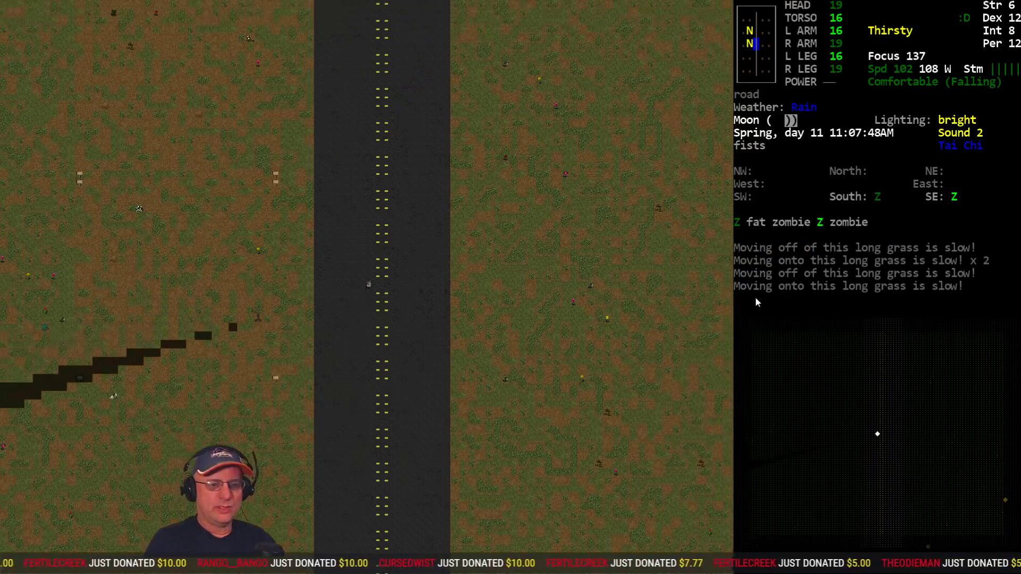
pyautogui.press('8')
pyautogui.press('8')
pyautogui.press('8')
pyautogui.press('8')
pyautogui.press('8')
pyautogui.press('8')
pyautogui.press('8')
pyautogui.press('8')
pyautogui.press('8')
pyautogui.press('8')
pyautogui.press('8')
pyautogui.press('8')
pyautogui.press('8')
pyautogui.press('8')
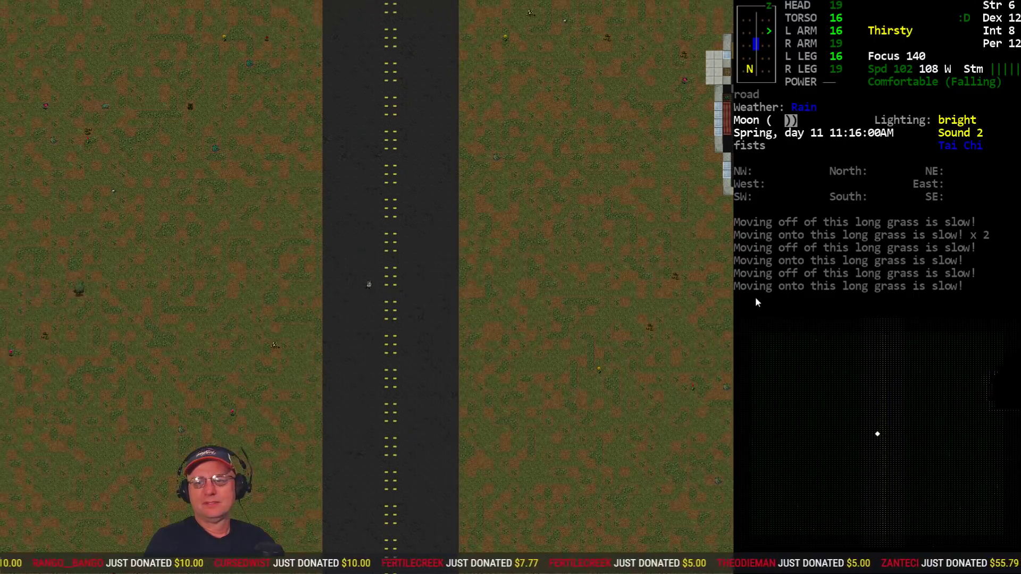
# Check the furniture store and house east of Wellington on the overmap
pyautogui.press('m')
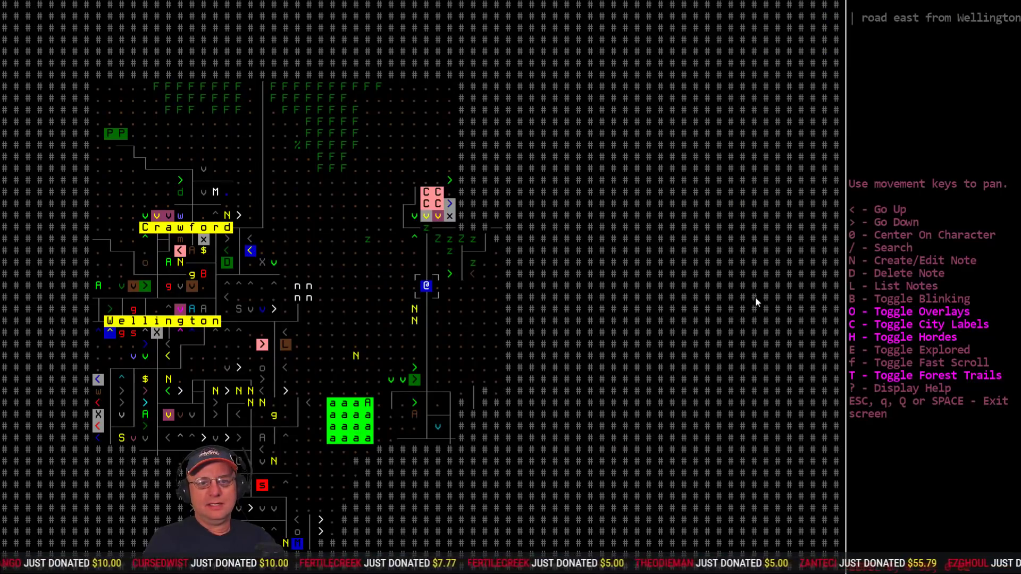
pyautogui.press('Right')
pyautogui.press('Right')
pyautogui.press('Up')
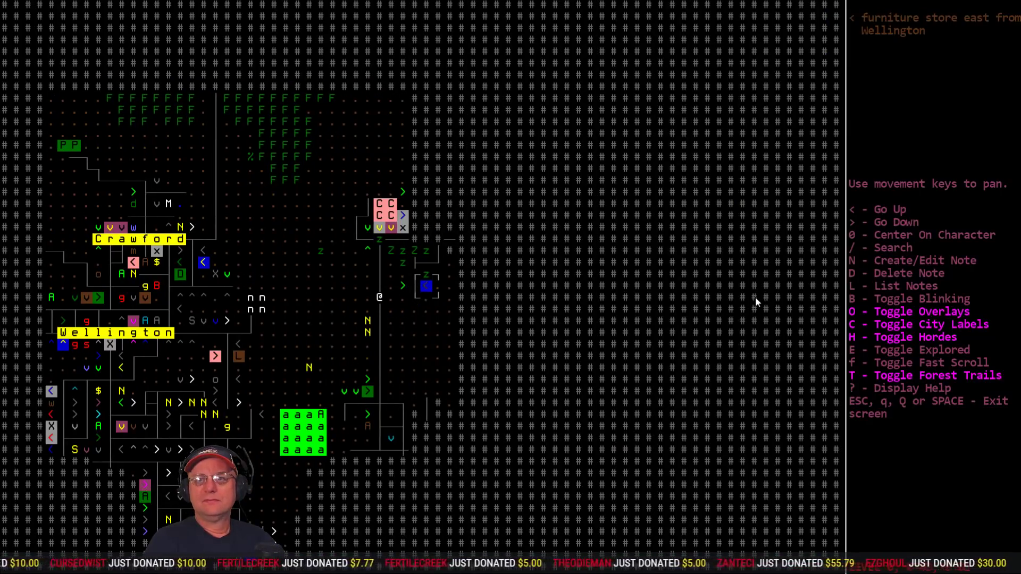
pyautogui.press('Left')
pyautogui.press('Left')
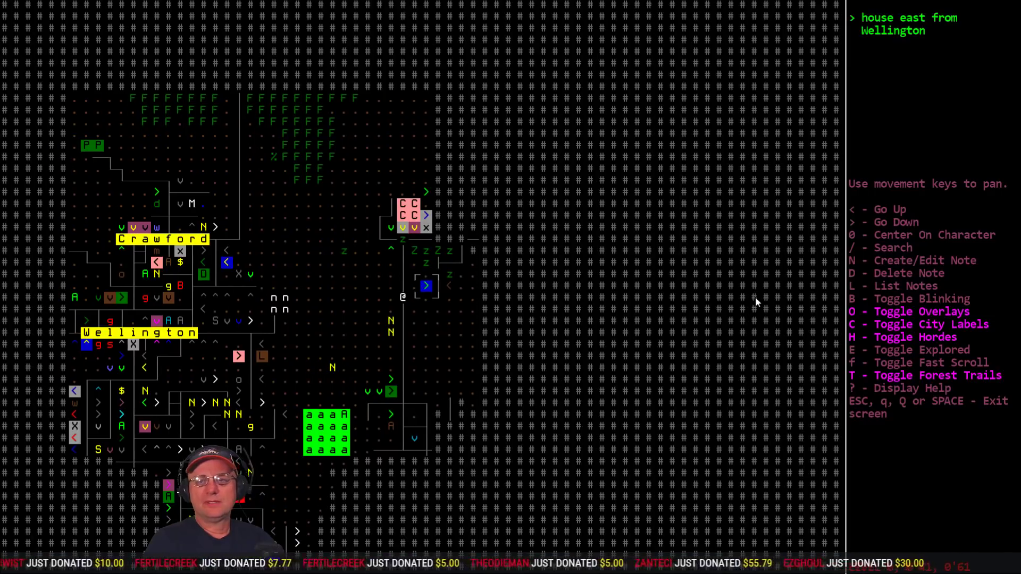
pyautogui.press('Escape')
pyautogui.press('Left')
pyautogui.press('Left')
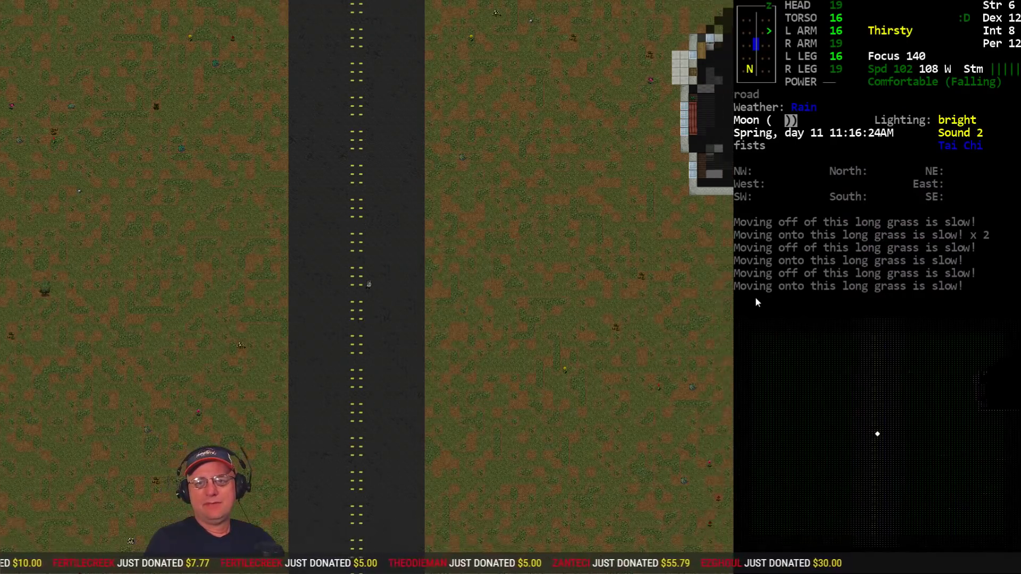
# Walk east and south across the field beyond the road
pyautogui.press('Right')
pyautogui.press('Right')
pyautogui.press('Right')
pyautogui.press('Right')
pyautogui.press('Right')
pyautogui.press('Down')
pyautogui.press('Right')
pyautogui.press('Down')
pyautogui.press('Right')
pyautogui.press('Right')
pyautogui.press('Right')
pyautogui.press('Right')
pyautogui.press('Right')
pyautogui.press('Right')
pyautogui.press('Right')
pyautogui.press('Right')
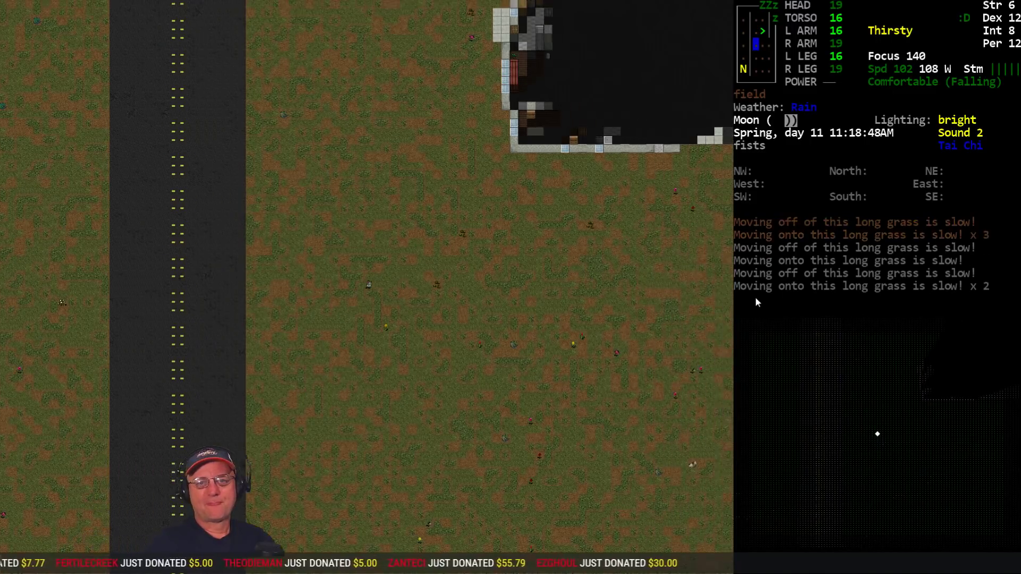
# Continue east and north to reach the house's window
pyautogui.press('Right')
pyautogui.press('Right')
pyautogui.press('Right')
pyautogui.press('Right')
pyautogui.press('Right')
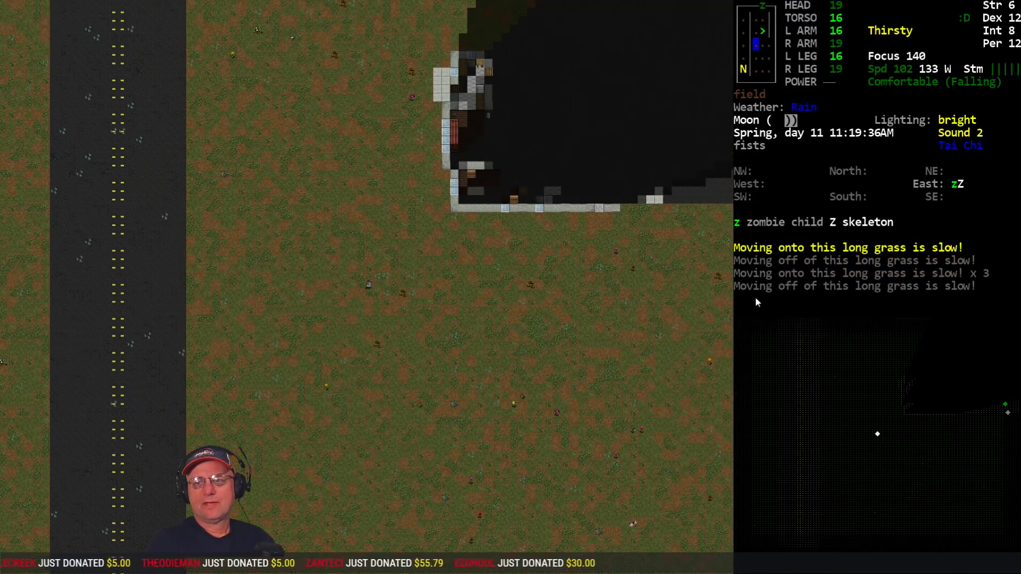
pyautogui.press('Right')
pyautogui.press('Right')
pyautogui.press('Right')
pyautogui.press('Up')
pyautogui.press('Right')
pyautogui.press('Up')
pyautogui.press('Right')
pyautogui.press('Right')
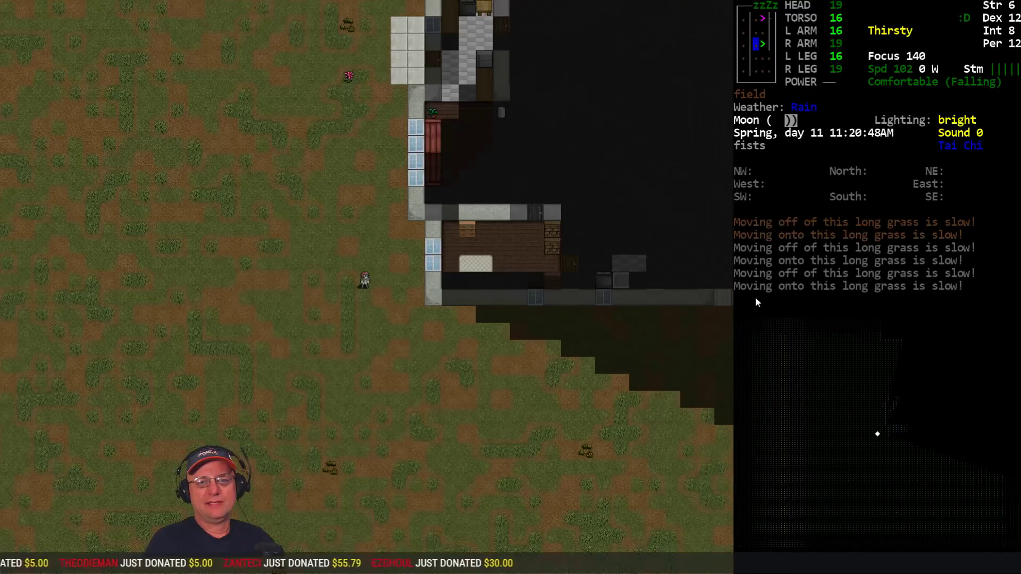
# Pry open the window, climb into the house, and close the window behind
pyautogui.press('Right')
pyautogui.press('Right')
pyautogui.press('Right')
pyautogui.press('Right')
pyautogui.press('Right')
pyautogui.press('Right')
pyautogui.press('Right')
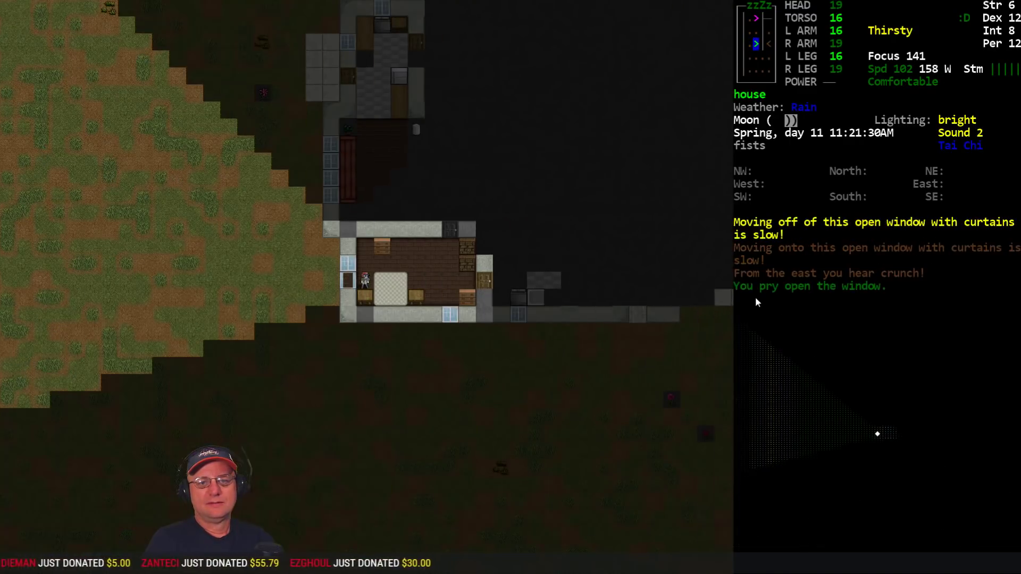
pyautogui.press('Right')
pyautogui.press('c')
pyautogui.press('Left')
pyautogui.press('Right')
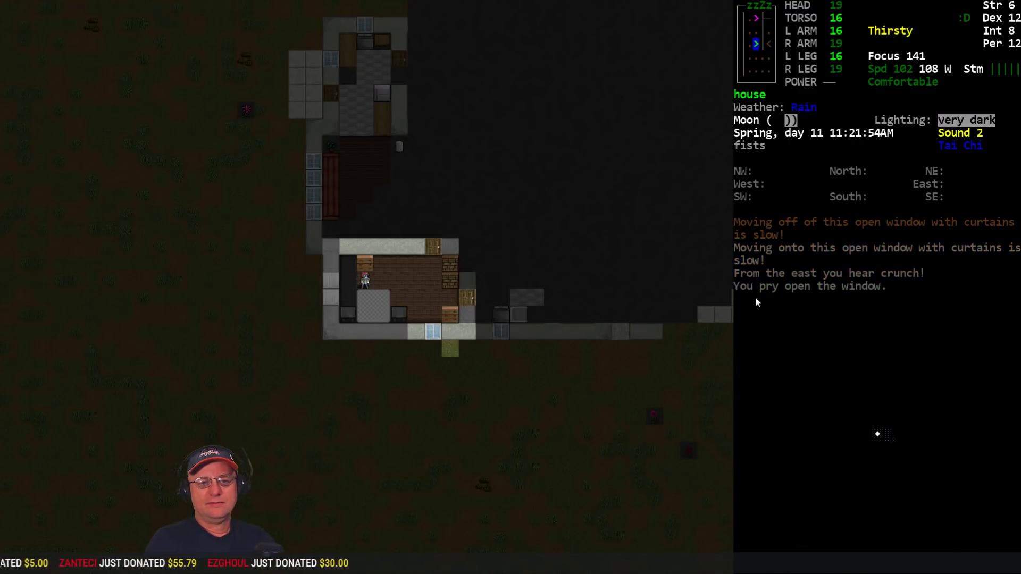
pyautogui.press('Right')
pyautogui.press('Right')
pyautogui.press('Right')
pyautogui.press('Right')
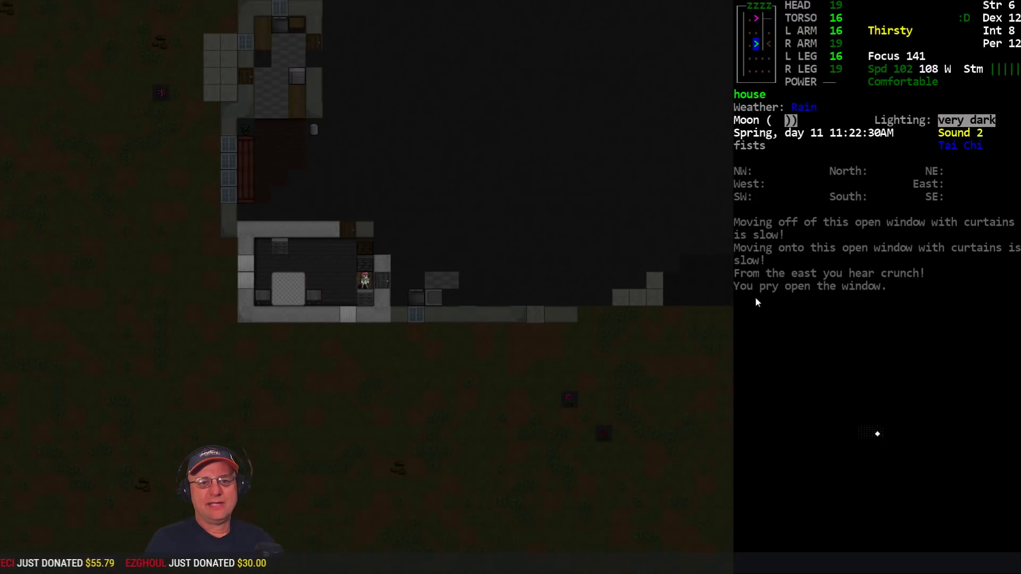
pyautogui.press('Right')
pyautogui.press('Right')
pyautogui.press('Right')
pyautogui.press('Right')
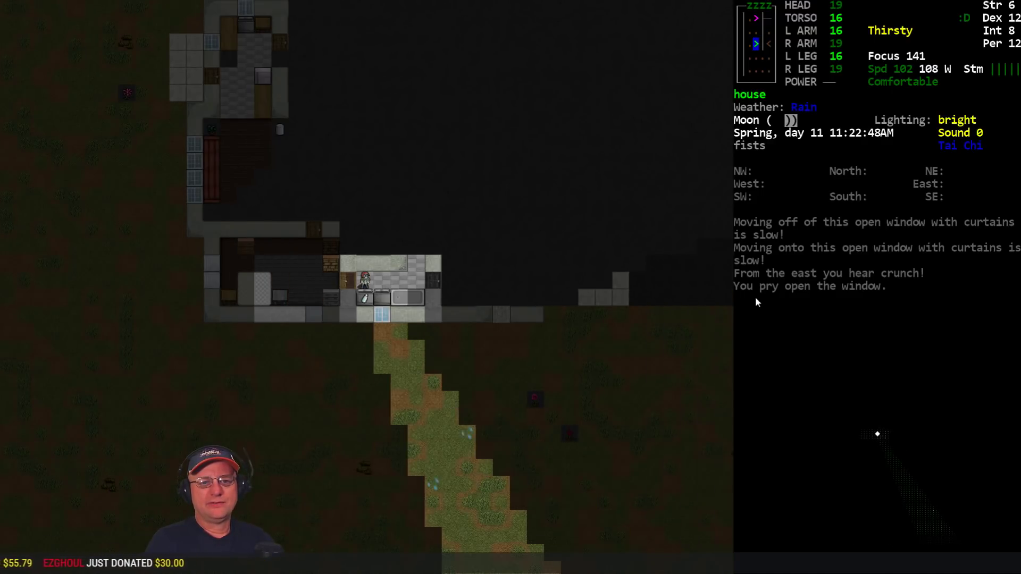
# Close a nearby opening and examine the bottle of cough syrup
pyautogui.press('c')
pyautogui.press('Left')
pyautogui.press('Down')
pyautogui.press('e')
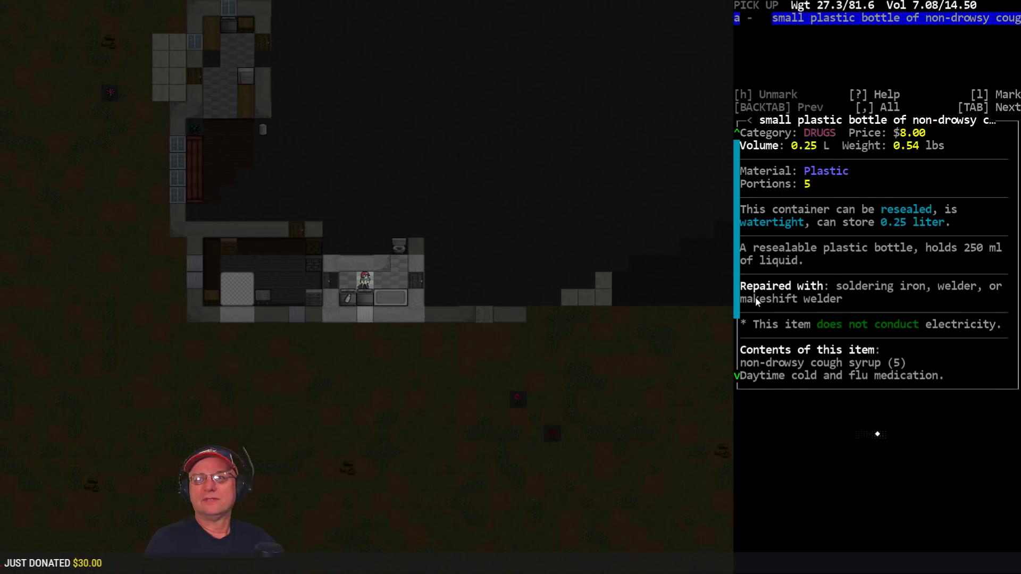
pyautogui.press('Escape')
pyautogui.press('Left')
pyautogui.press('Right')
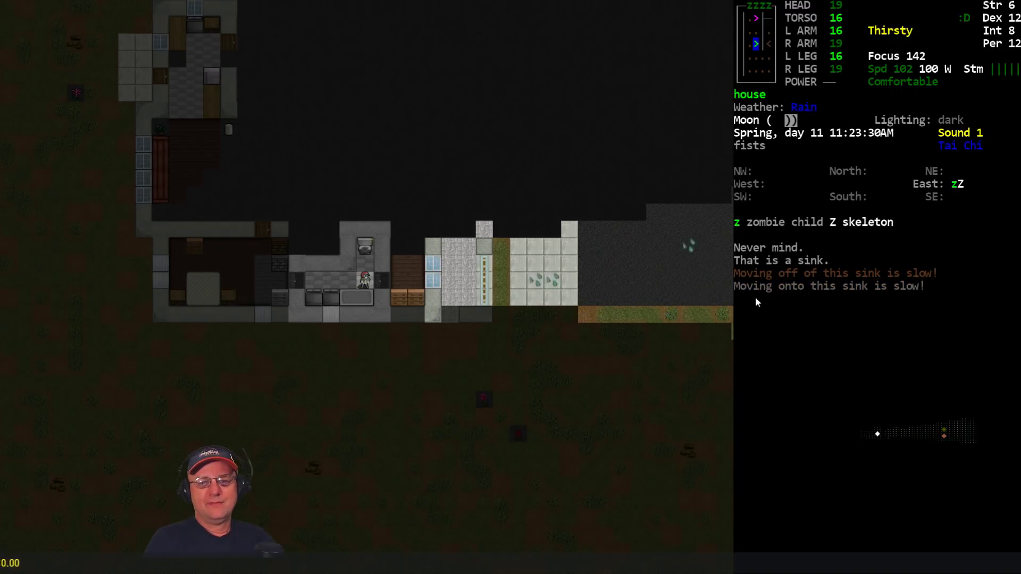
# Check the visible hostile monsters, then walk west past the sink and north
pyautogui.press('V')
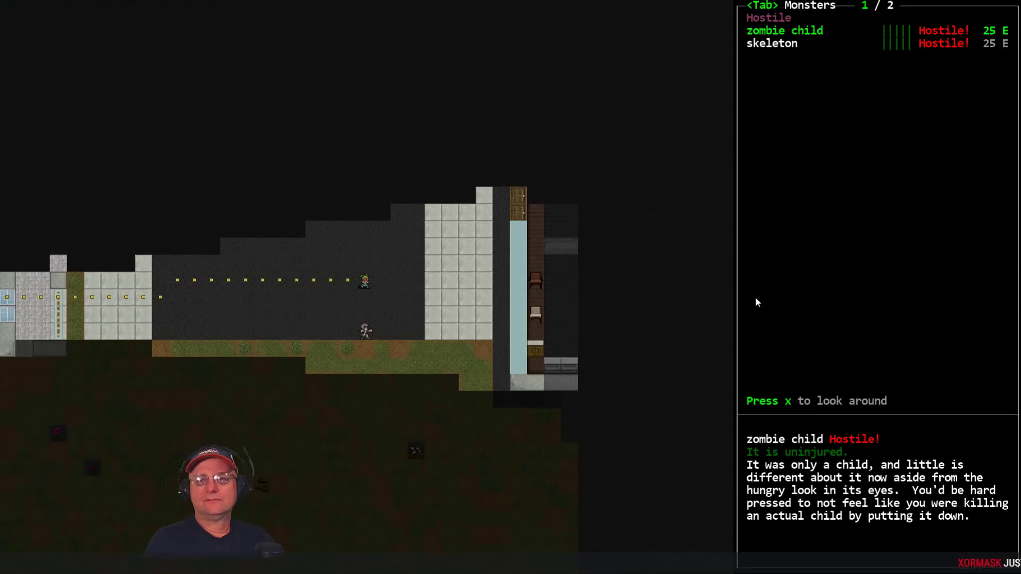
pyautogui.press('Escape')
pyautogui.press('Left')
pyautogui.press('Left')
pyautogui.press('Left')
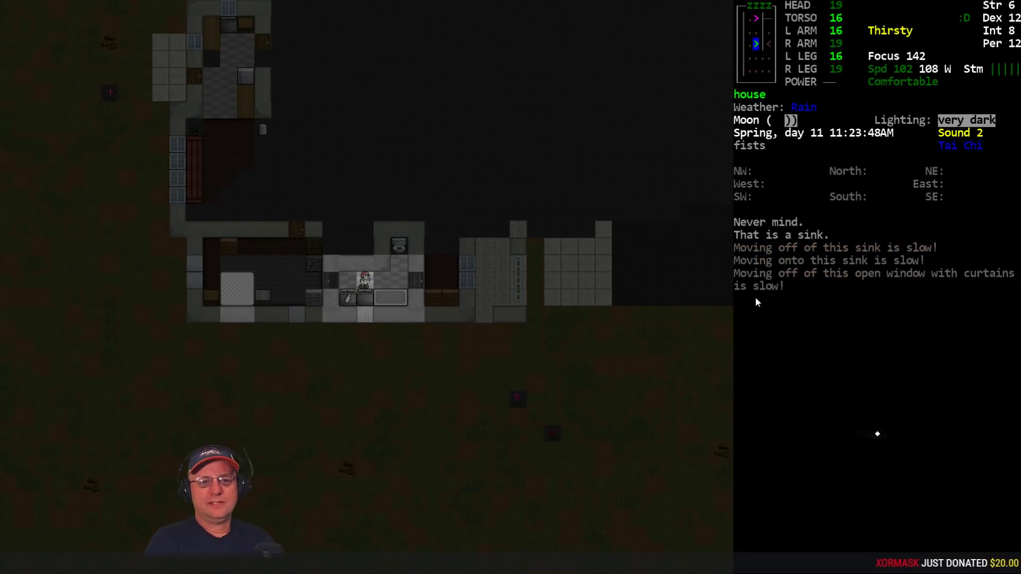
pyautogui.press('Left')
pyautogui.press('Up')
pyautogui.press('Up')
pyautogui.press('Up')
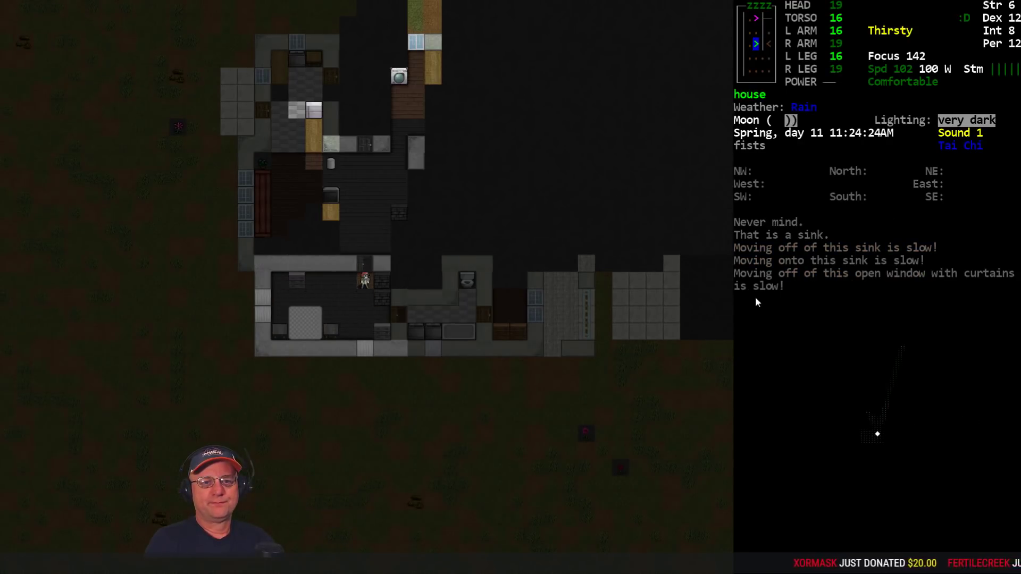
pyautogui.press('Up')
pyautogui.press('Up')
pyautogui.press('Up')
pyautogui.press('Up')
pyautogui.press('Up')
pyautogui.press('Up')
pyautogui.press('Up')
# Recheck the monster list and head northwest through the house
pyautogui.press('V')
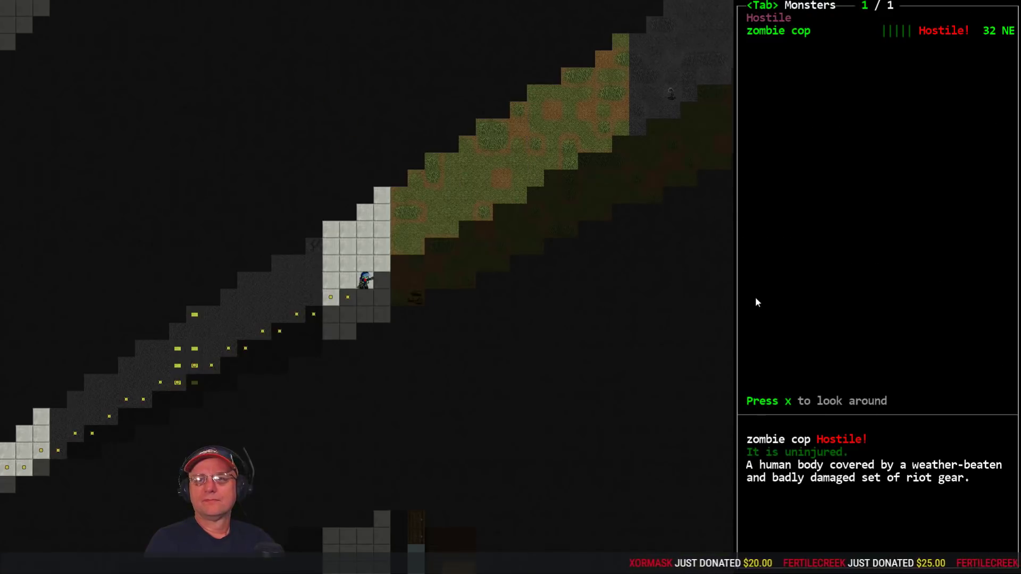
pyautogui.press('Tab')
pyautogui.press('Escape')
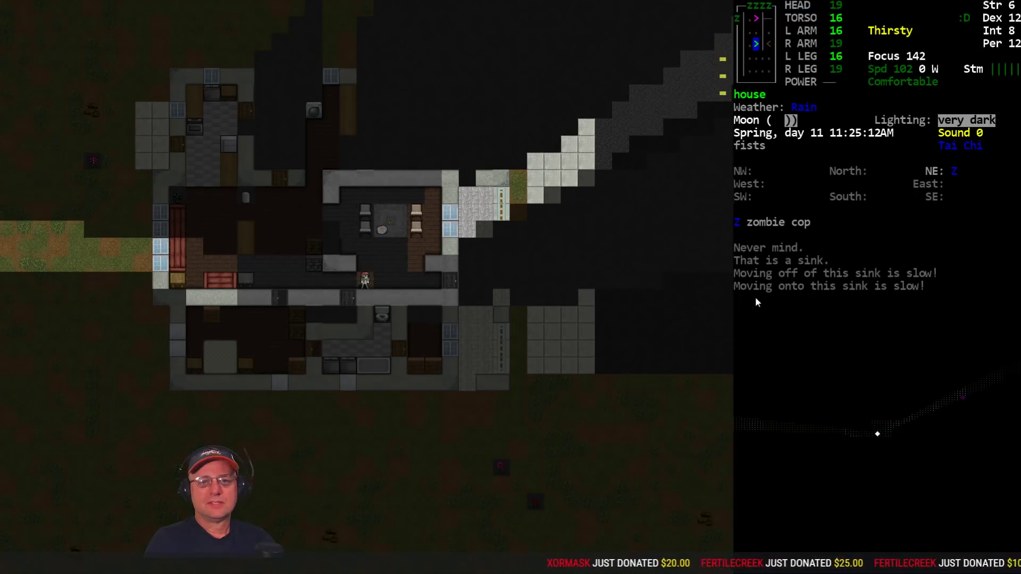
pyautogui.press('Left')
pyautogui.press('Left')
pyautogui.press('Left')
pyautogui.press('Left')
pyautogui.press('Left')
pyautogui.press('Left')
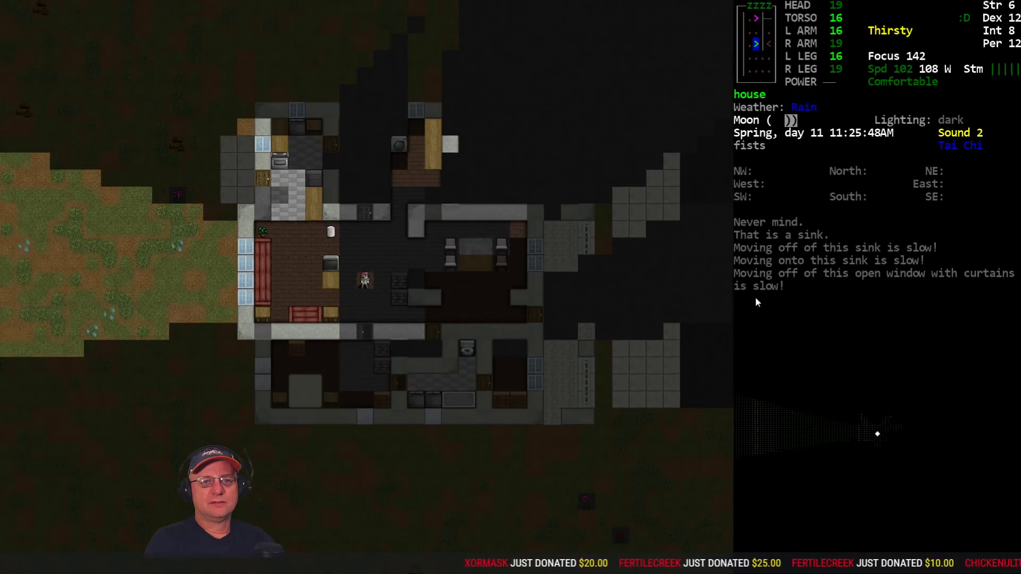
pyautogui.press('Left')
pyautogui.press('Left')
pyautogui.press('Left')
pyautogui.press('Left')
pyautogui.press('Left')
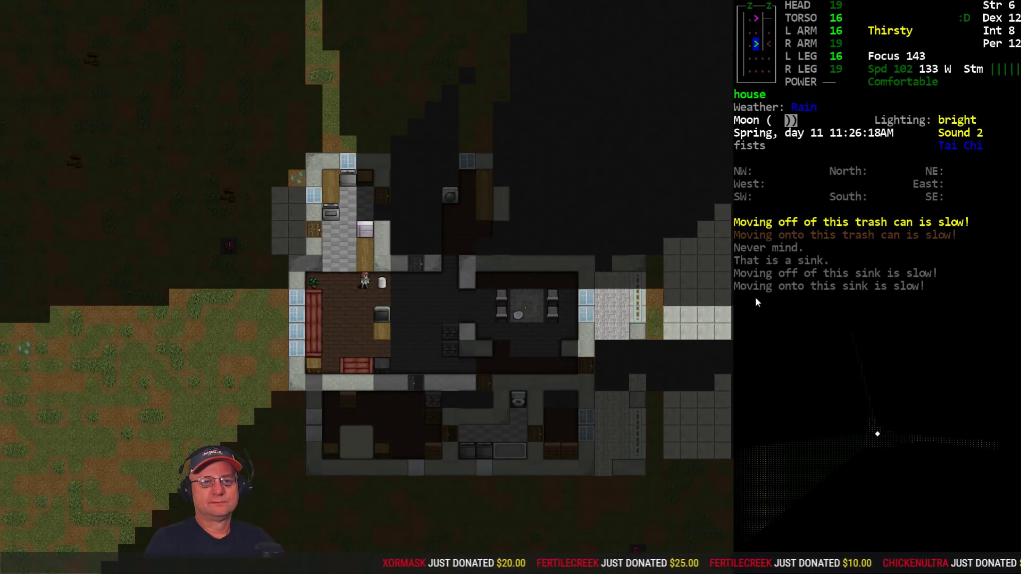
# Walk north into the kitchen and back south past the counters
pyautogui.press('Up')
pyautogui.press('Up')
pyautogui.press('Up')
pyautogui.press('Up')
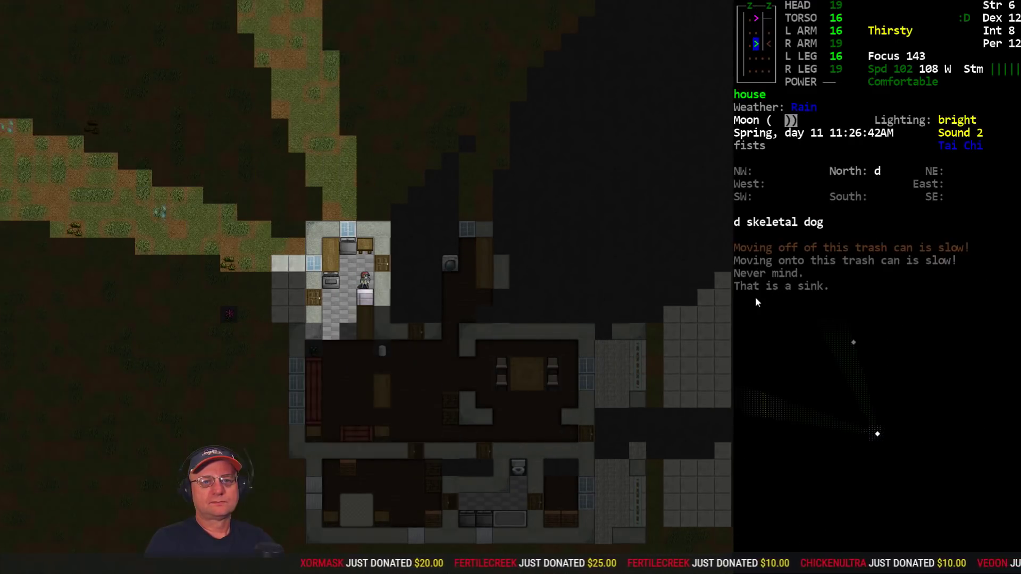
pyautogui.press('Up')
pyautogui.press('Up')
pyautogui.press('Up')
pyautogui.press('Up')
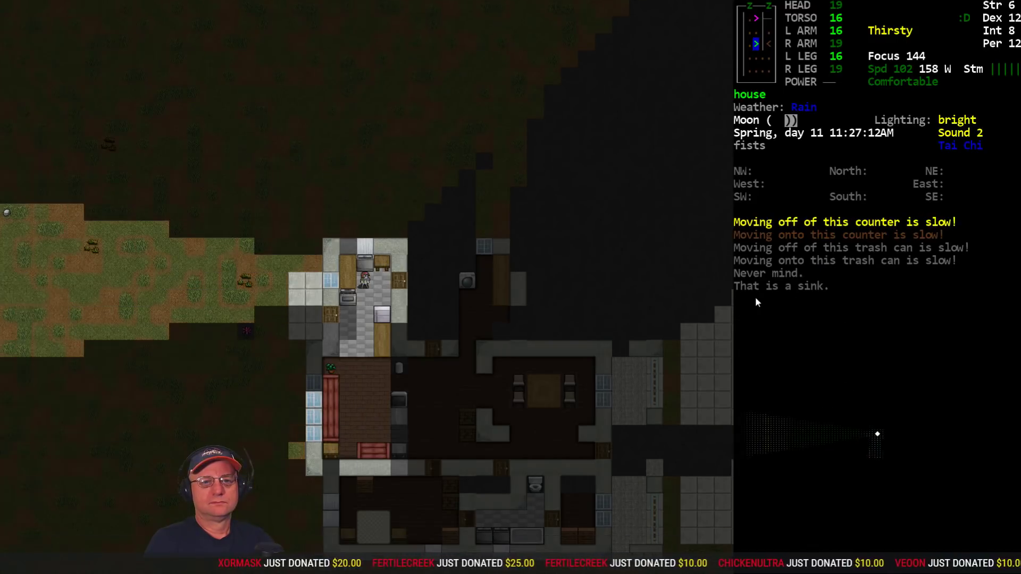
pyautogui.press('Down')
pyautogui.press('Down')
pyautogui.press('Down')
pyautogui.press('Down')
pyautogui.press('Down')
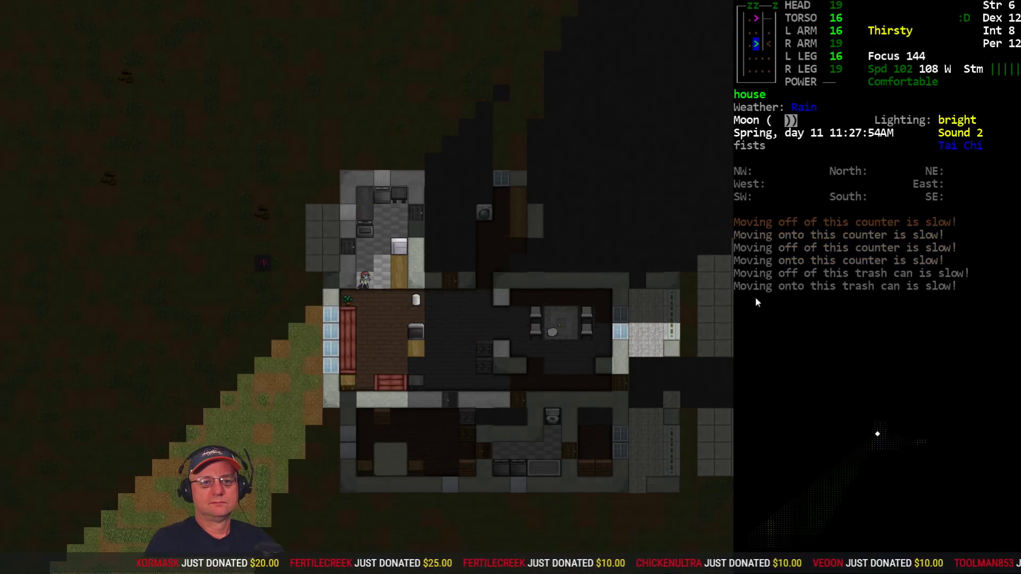
pyautogui.press('Down')
pyautogui.press('Down')
pyautogui.press('Down')
pyautogui.press('Down')
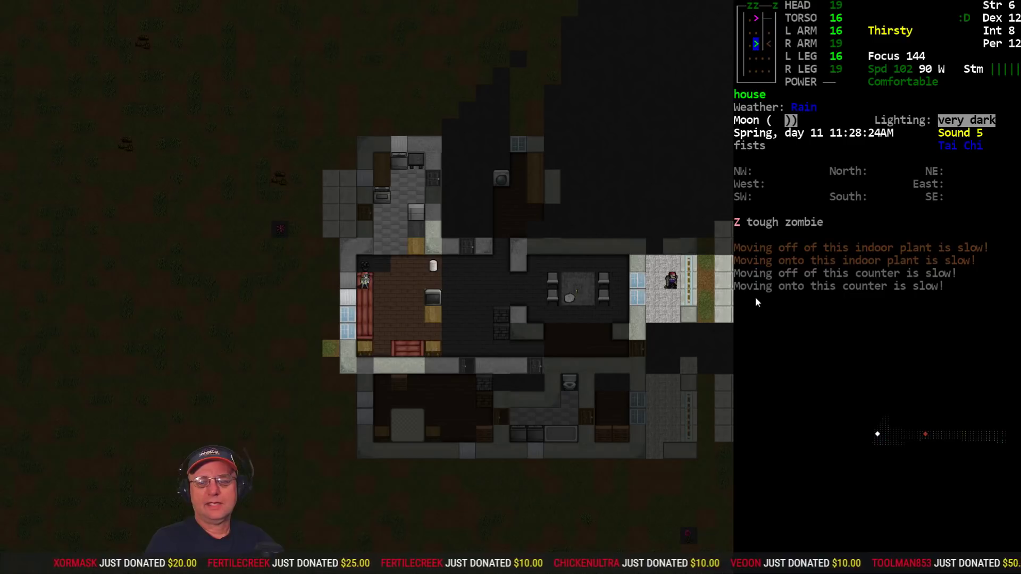
# Check the nearby monster list and walk west into the house
pyautogui.press('V')
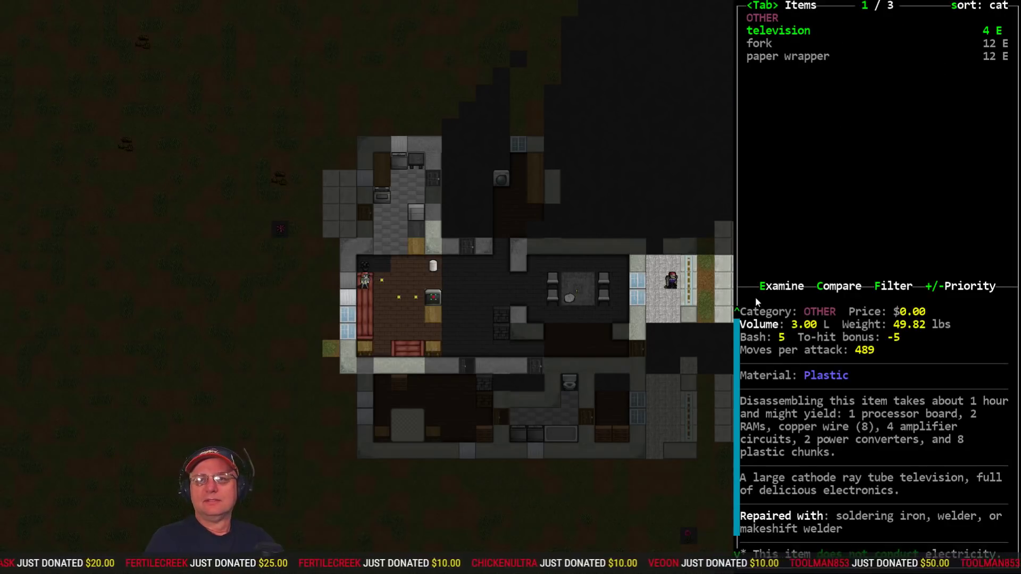
pyautogui.press('Tab')
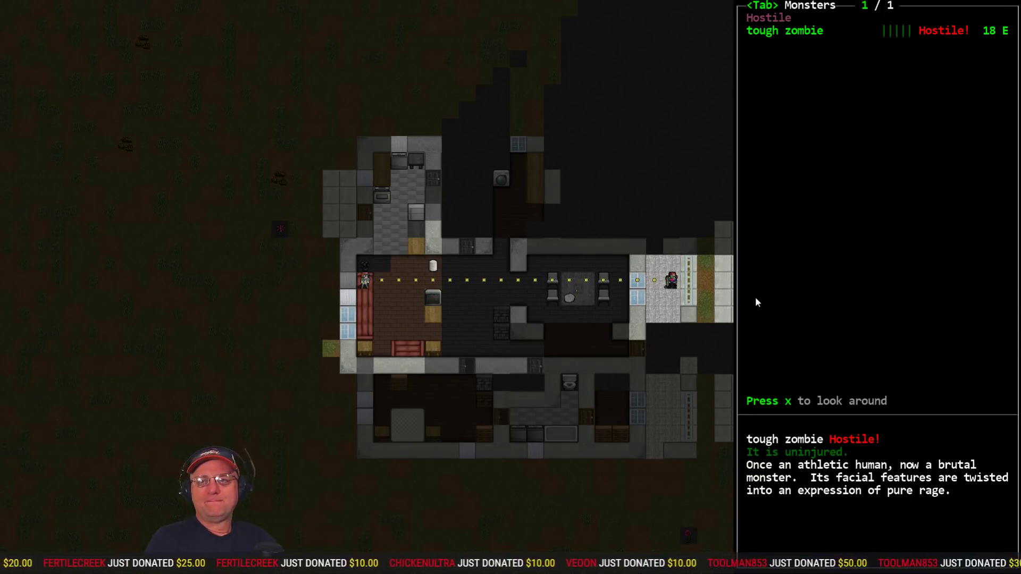
pyautogui.press('Escape')
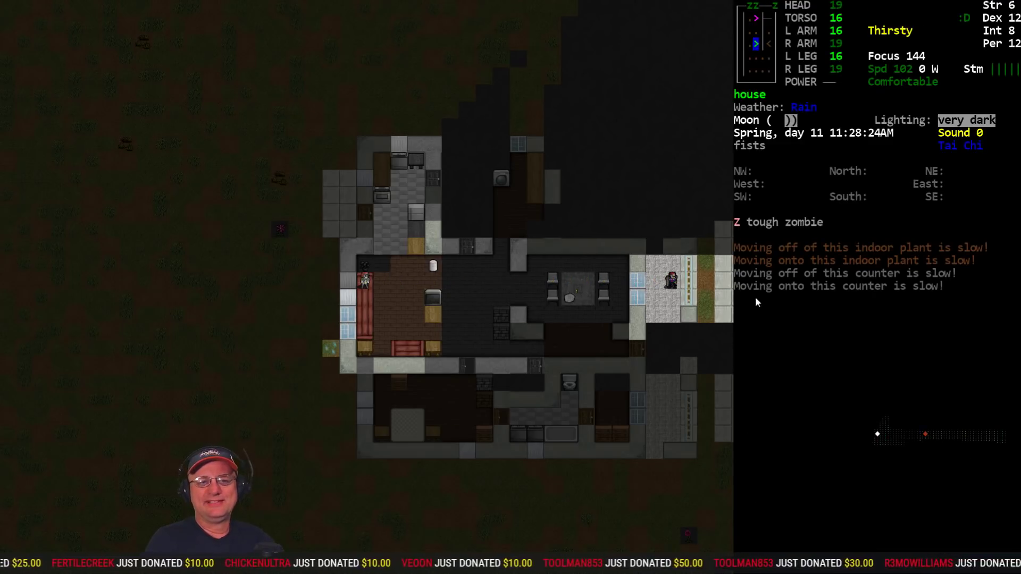
pyautogui.press('Left')
pyautogui.press('Left')
pyautogui.press('Left')
# Close the door and check on the tough zombie
pyautogui.press('c')
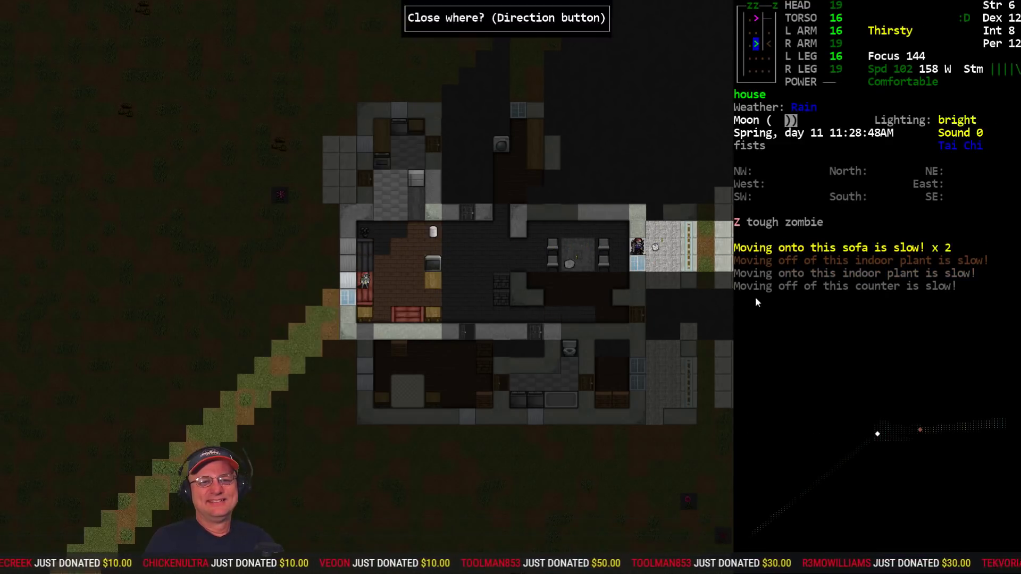
pyautogui.press('Right')
pyautogui.press('V')
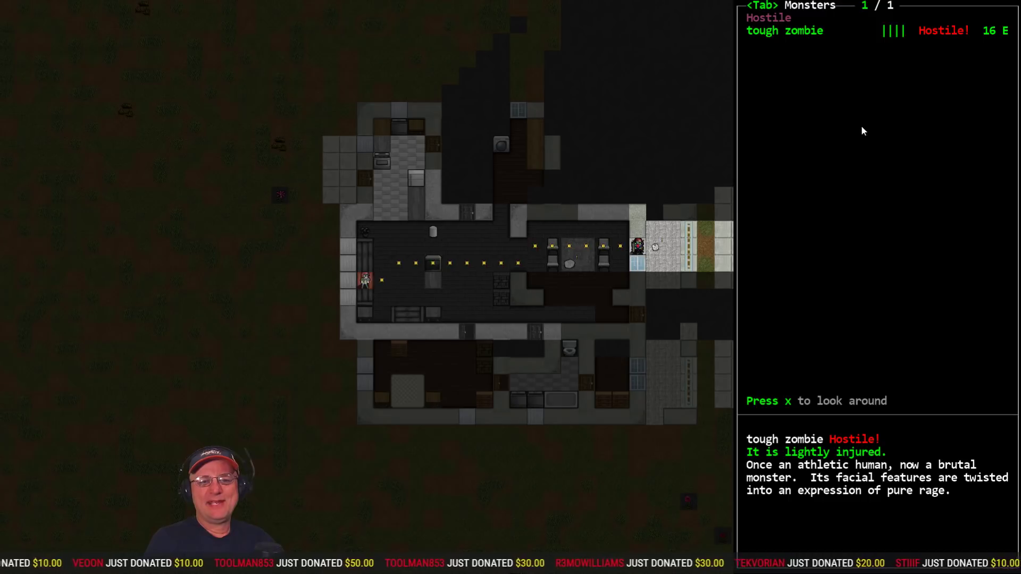
pyautogui.press('Escape')
# Take the 2 dehydrated fruit from the kitchen display rack
pyautogui.press('7')
pyautogui.press('7')
pyautogui.press('7')
pyautogui.press('7')
pyautogui.press('9')
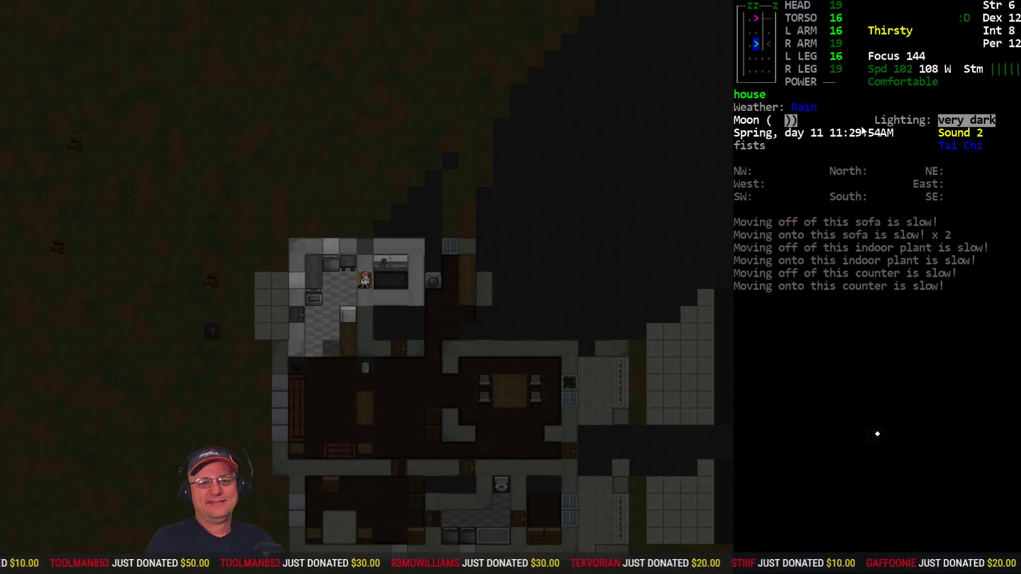
pyautogui.press('6')
pyautogui.press('g')
pyautogui.press('Return')
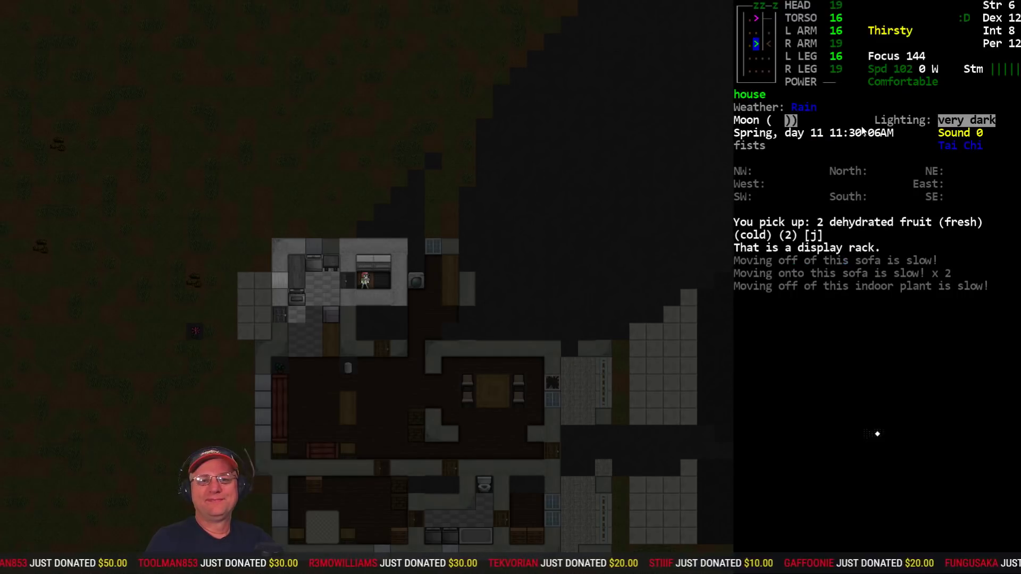
pyautogui.press('1')
pyautogui.press('1')
pyautogui.press('1')
pyautogui.press('1')
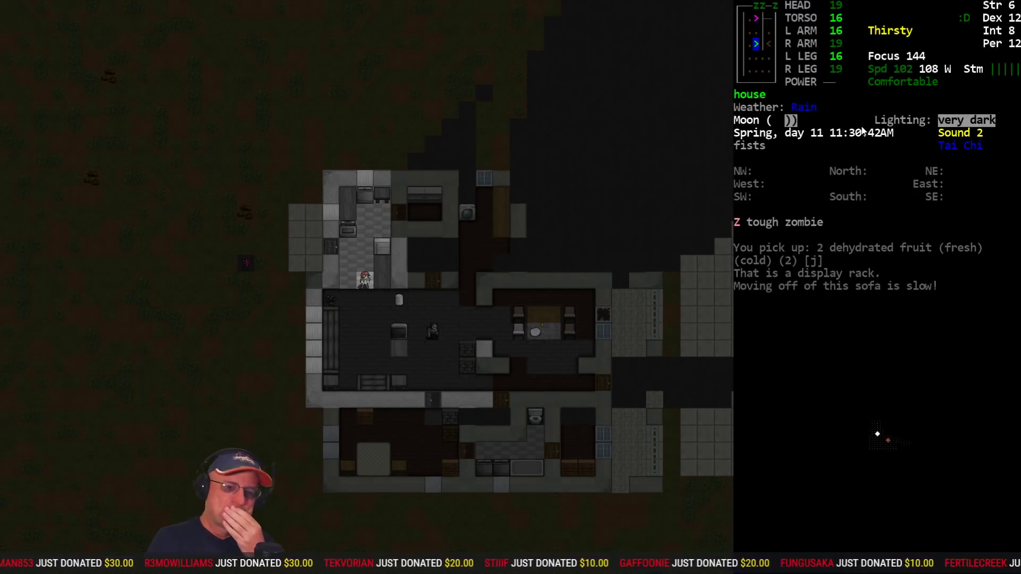
# Run through the house toward the tough zombie and swing at it
pyautogui.press('"')
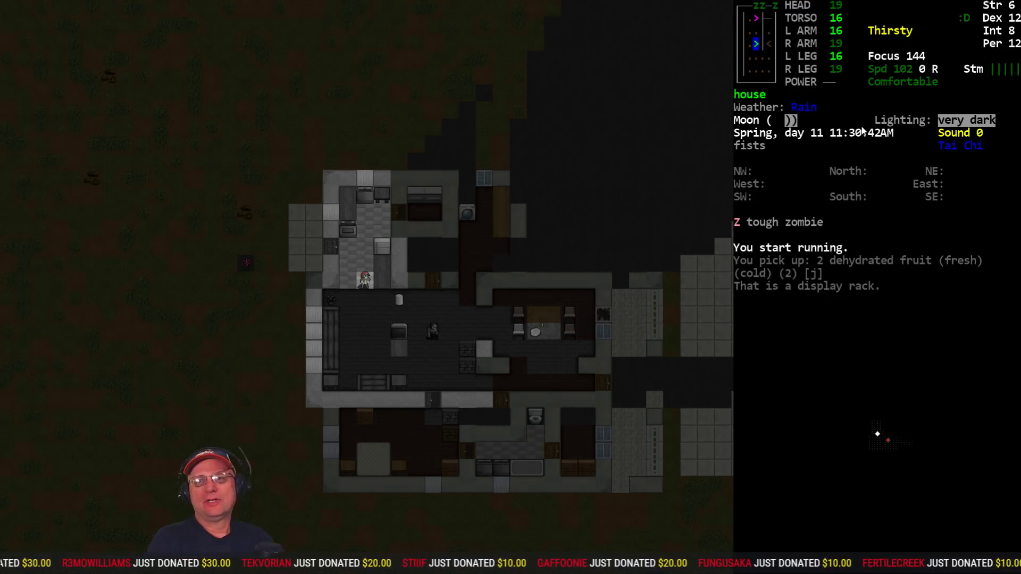
pyautogui.press('2')
pyautogui.press('3')
pyautogui.press('2')
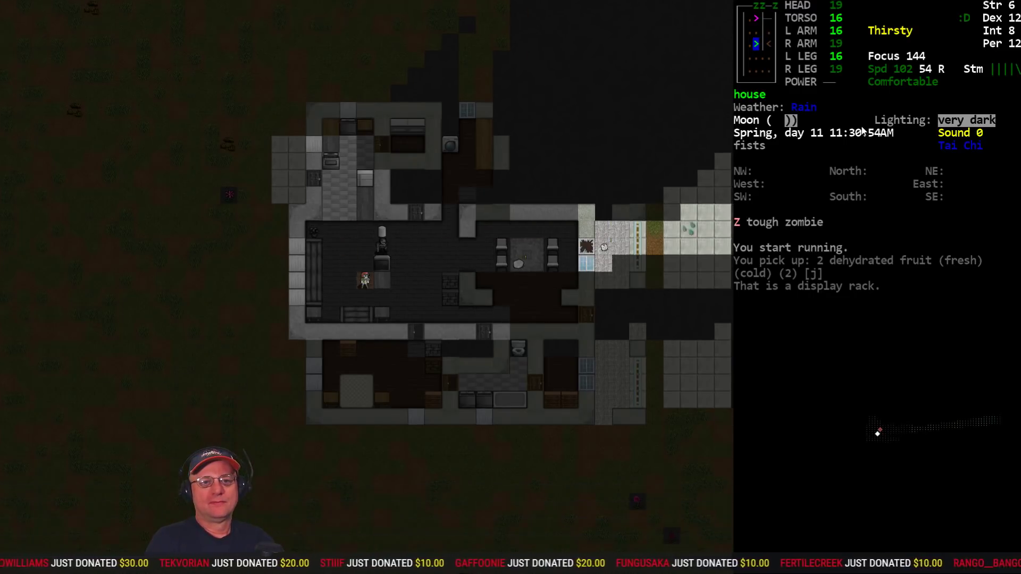
pyautogui.press('2')
pyautogui.press('6')
pyautogui.press('9')
pyautogui.press('6')
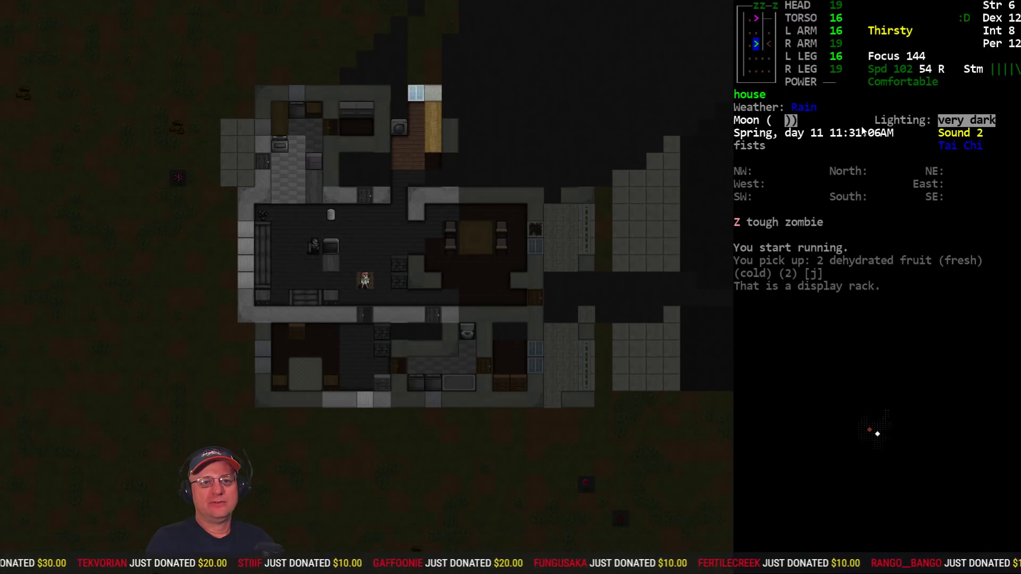
pyautogui.press('4')
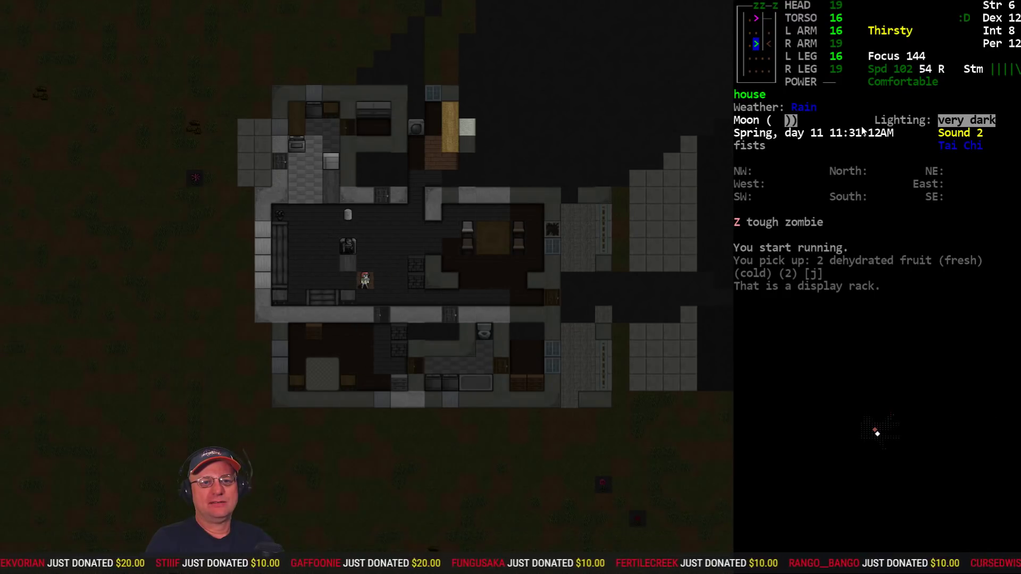
pyautogui.press('4')
pyautogui.press('4')
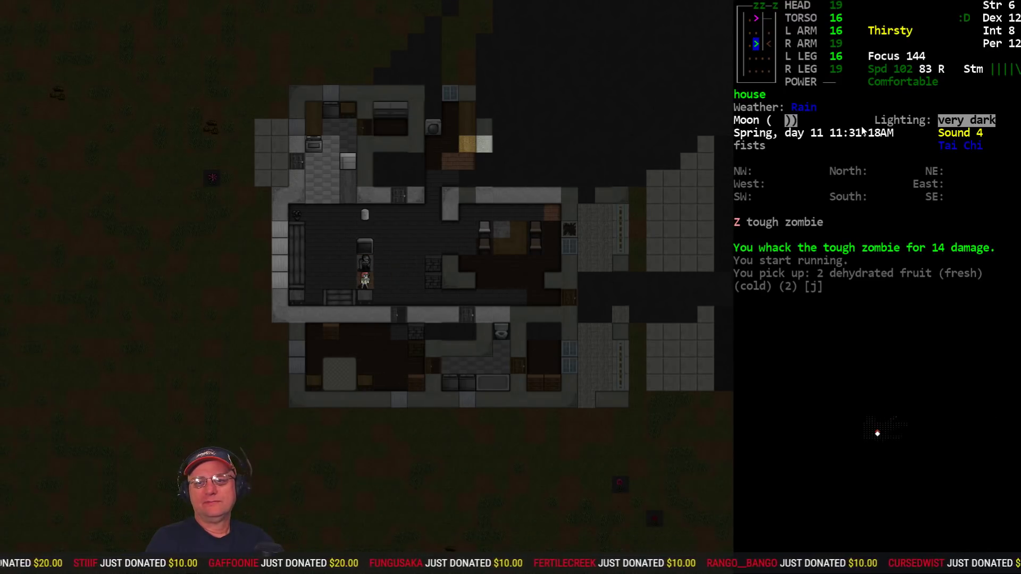
pyautogui.press('4')
pyautogui.press('4')
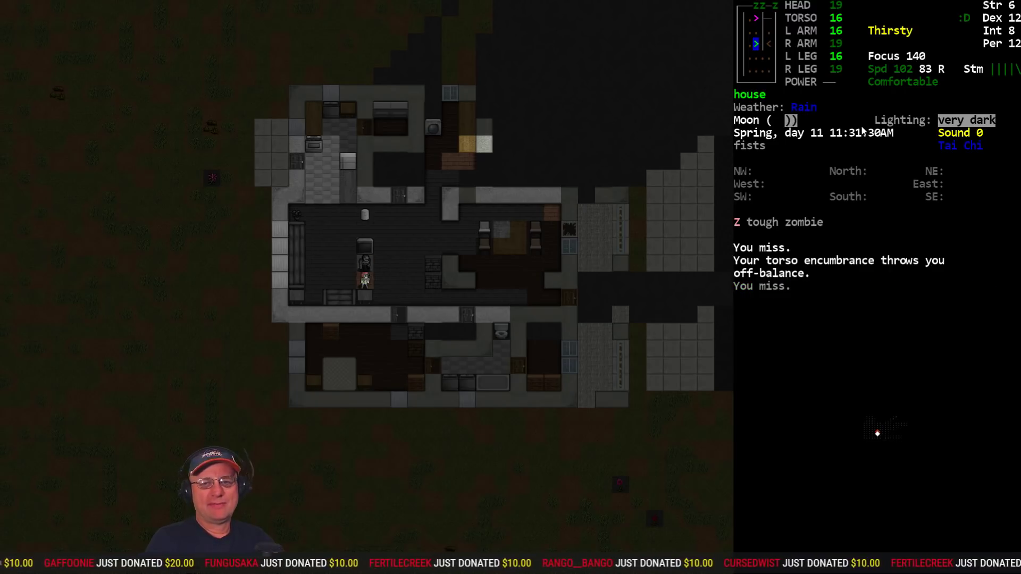
# Walk to the east doorway, then run out into the lit yard
pyautogui.press('"')
pyautogui.press('3')
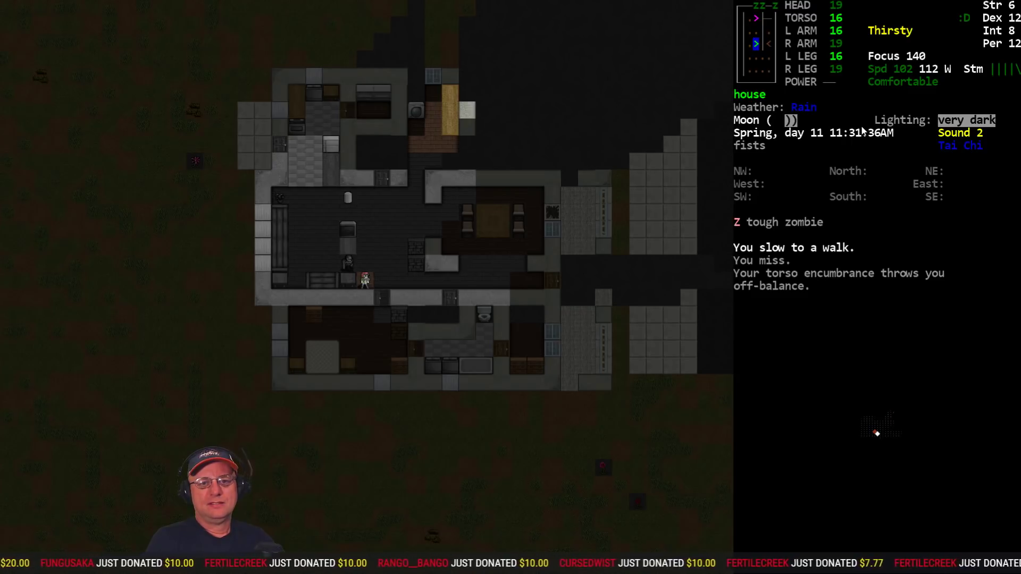
pyautogui.press('9')
pyautogui.press('9')
pyautogui.press('9')
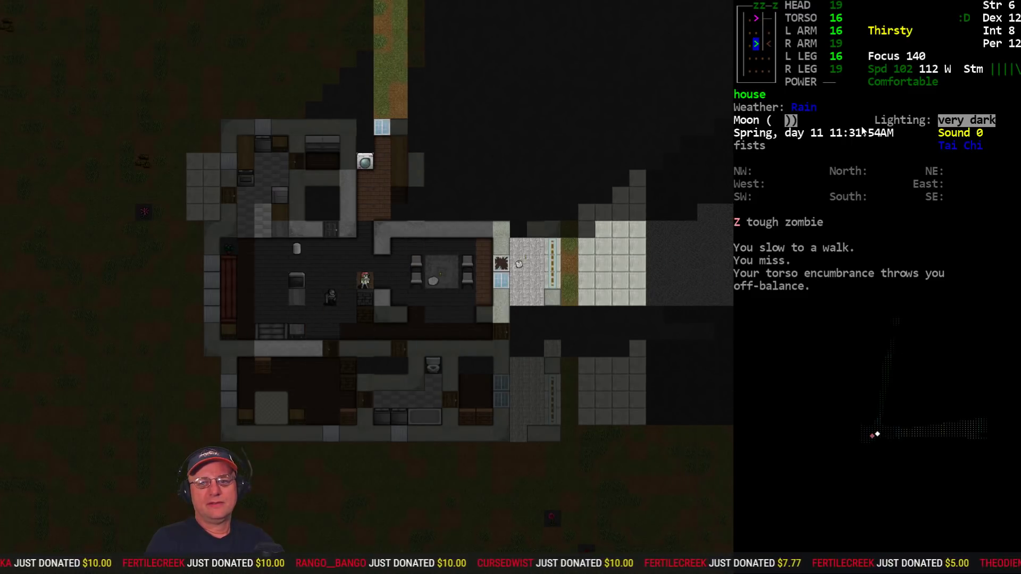
pyautogui.press('9')
pyautogui.press('9')
pyautogui.press('6')
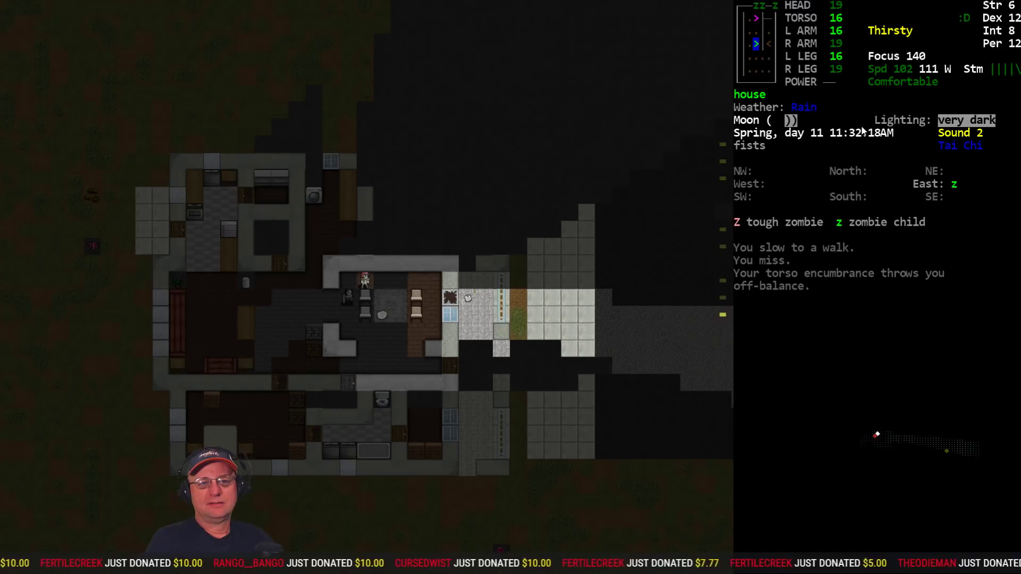
pyautogui.press('6')
pyautogui.press('"')
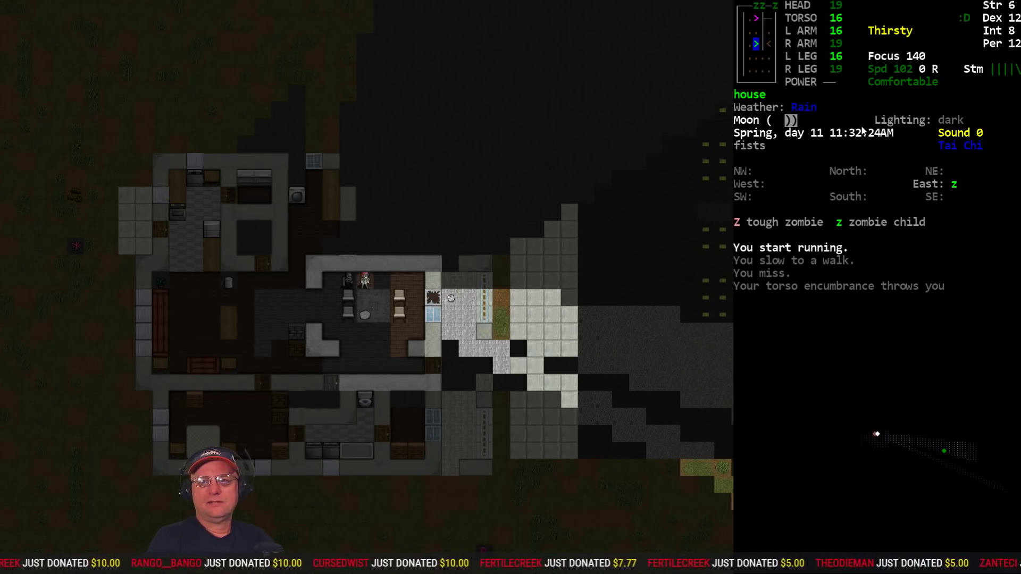
pyautogui.press('6')
pyautogui.press('6')
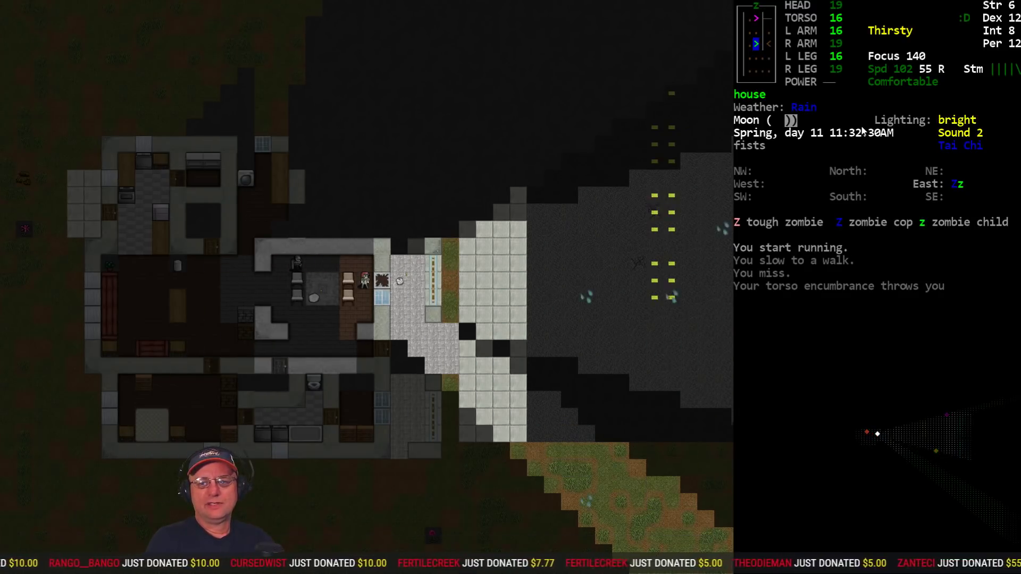
# List the visible monsters, wait a turn, then retreat northwest into the house
pyautogui.press('V')
pyautogui.press('Escape')
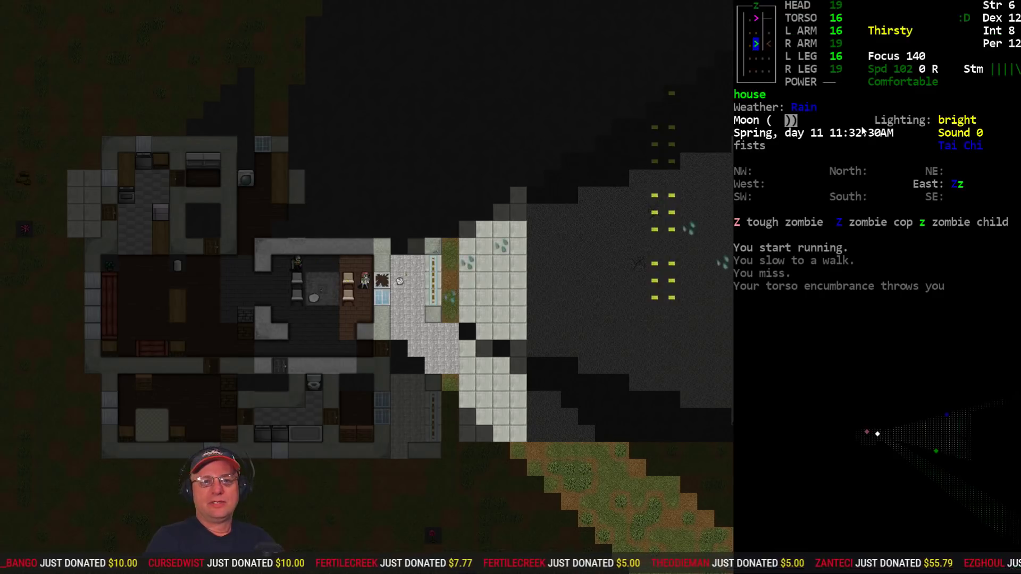
pyautogui.press('2')
pyautogui.press('c')
pyautogui.press('6')
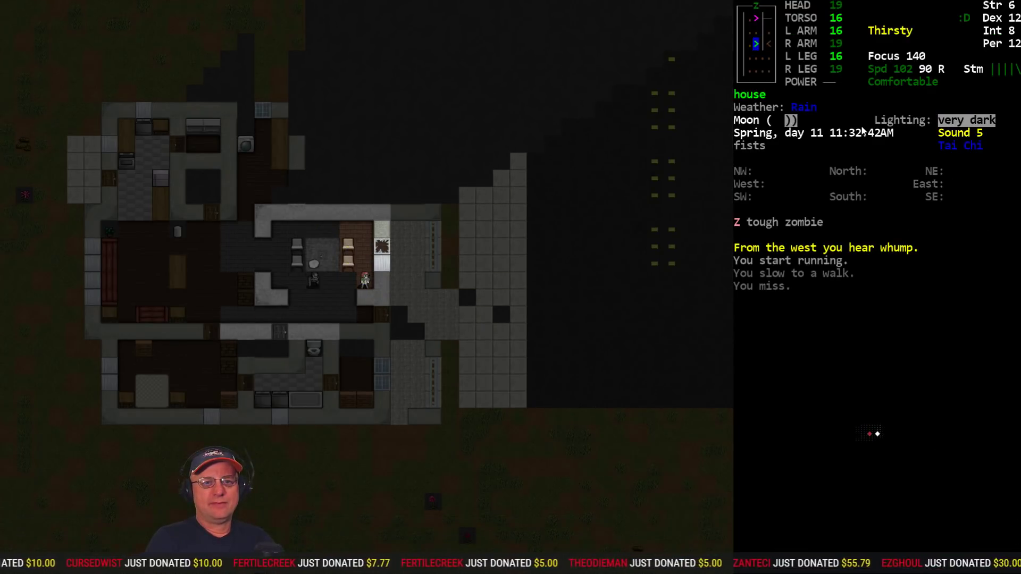
pyautogui.press('7')
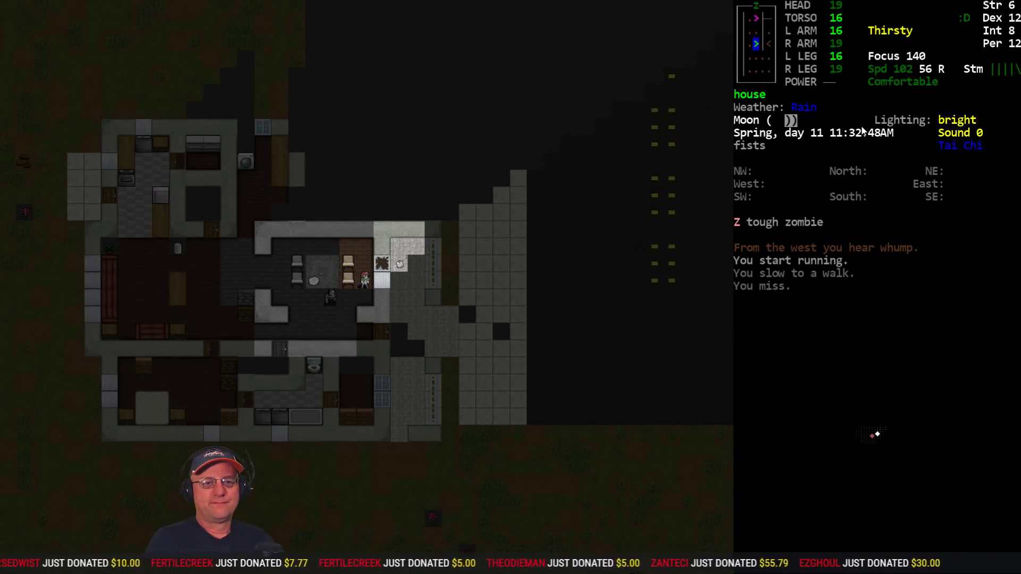
pyautogui.press('7')
pyautogui.press('7')
pyautogui.press('7')
# Walk west and multidrop the backpack and runner pack onto the floor
pyautogui.press('4')
pyautogui.press('4')
pyautogui.press('4')
pyautogui.press('4')
pyautogui.press('D')
pyautogui.press('4')
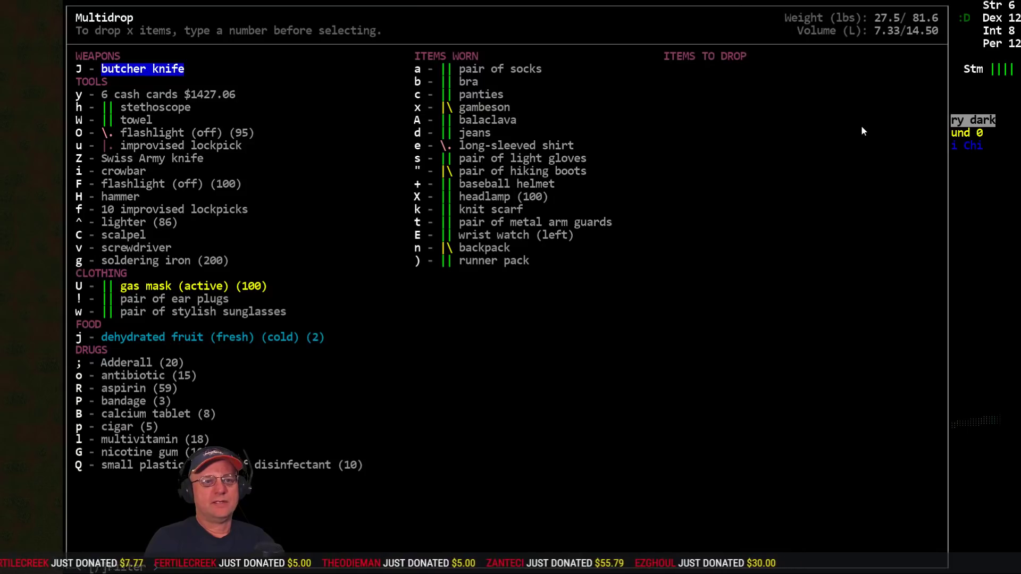
pyautogui.press('-')
pyautogui.press('=')
pyautogui.press('Return')
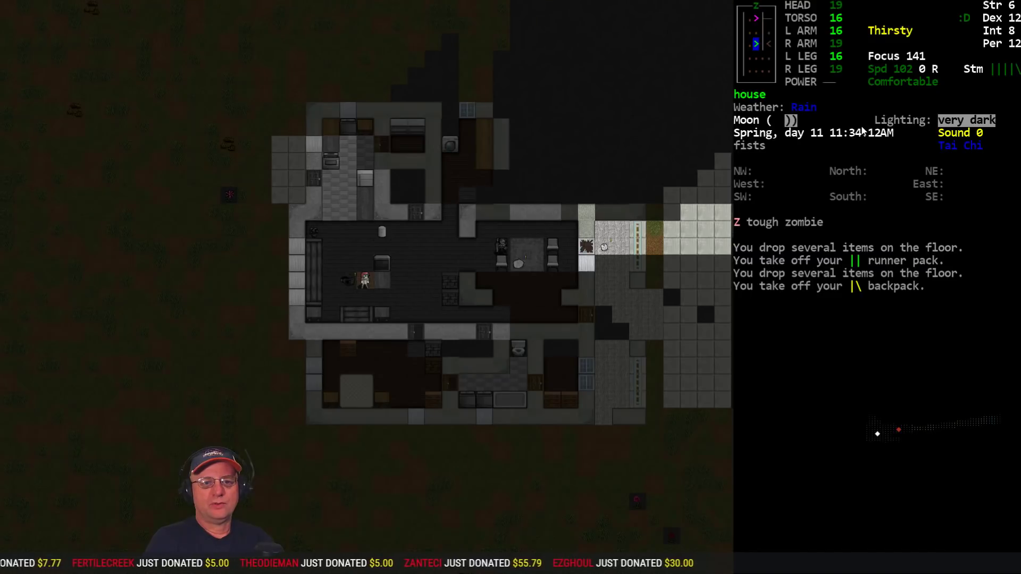
pyautogui.press('5')
pyautogui.press('5')
pyautogui.press('5')
pyautogui.press('5')
pyautogui.press('5')
pyautogui.press('5')
pyautogui.press('5')
pyautogui.press('5')
pyautogui.press('5')
pyautogui.press('5')
# Punch the tough zombie to death, checking the character sheet mid-fight
pyautogui.press('Tab')
pyautogui.press('Tab')
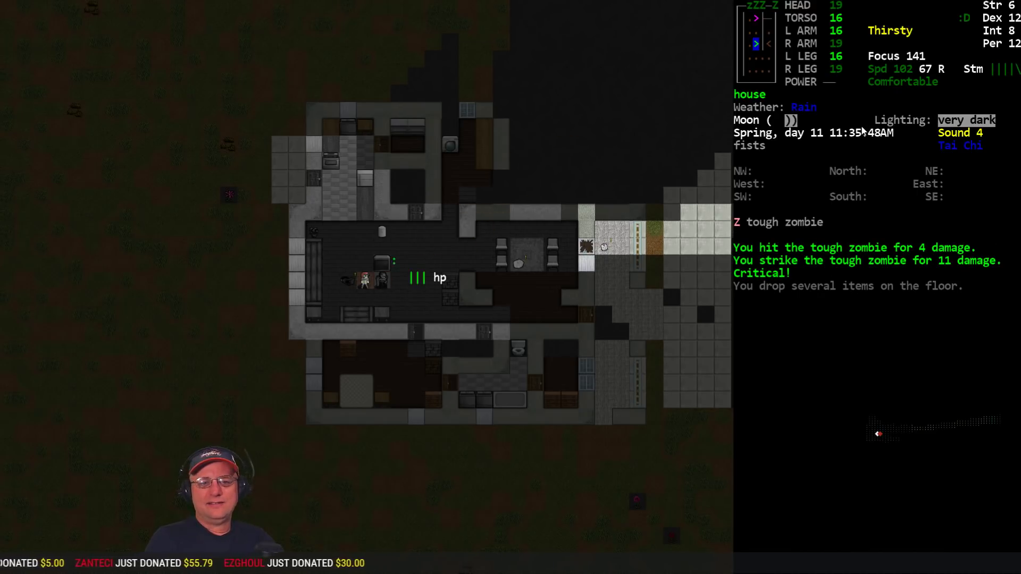
pyautogui.press('Tab')
pyautogui.press('Tab')
pyautogui.press('Tab')
pyautogui.press('Tab')
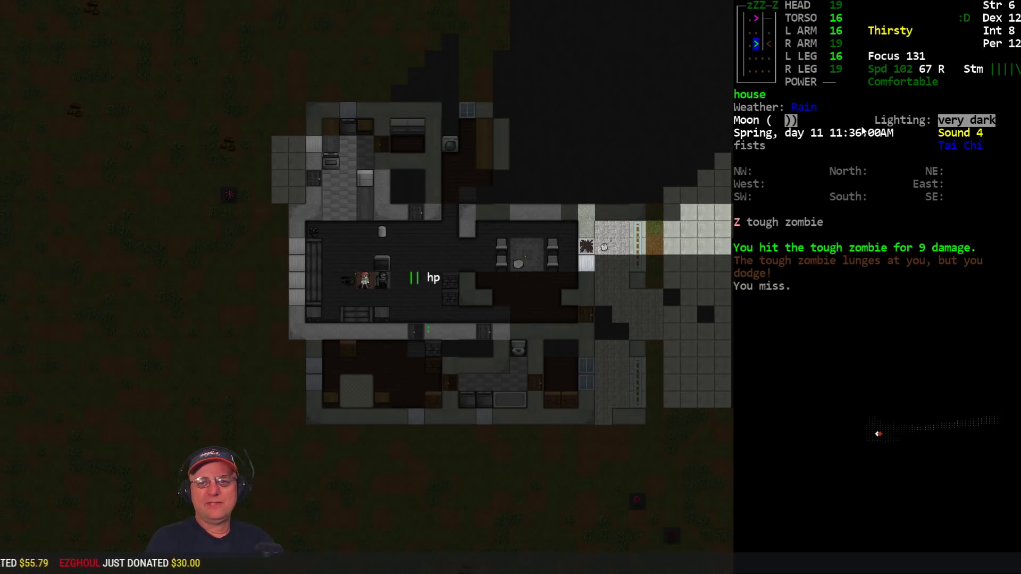
pyautogui.press('Tab')
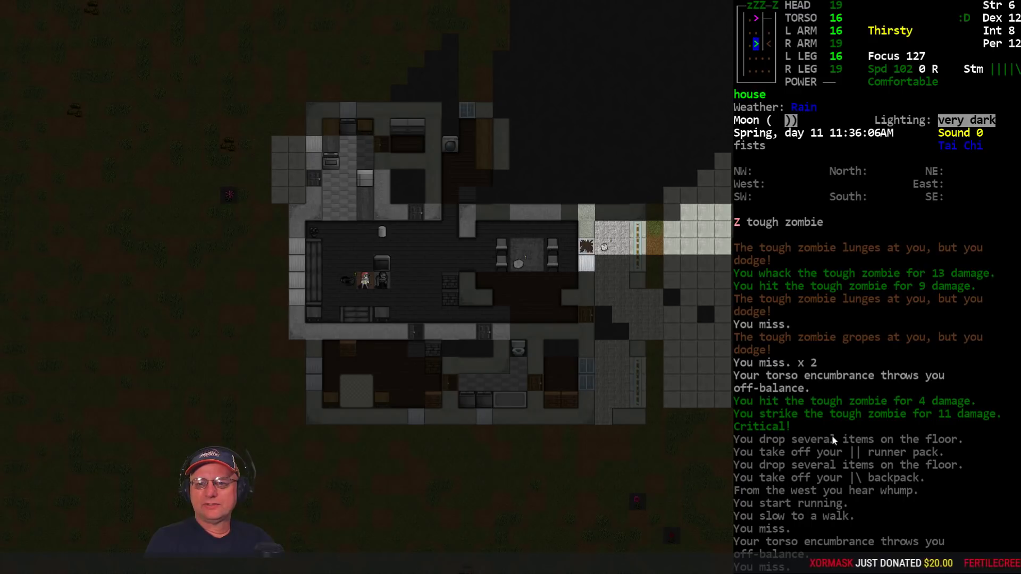
pyautogui.press('@')
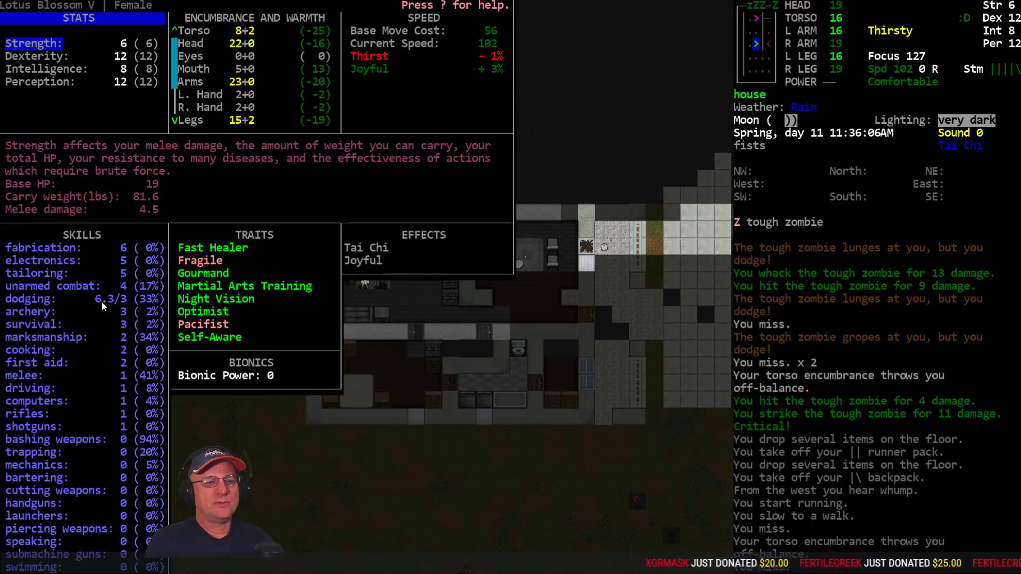
pyautogui.press('Escape')
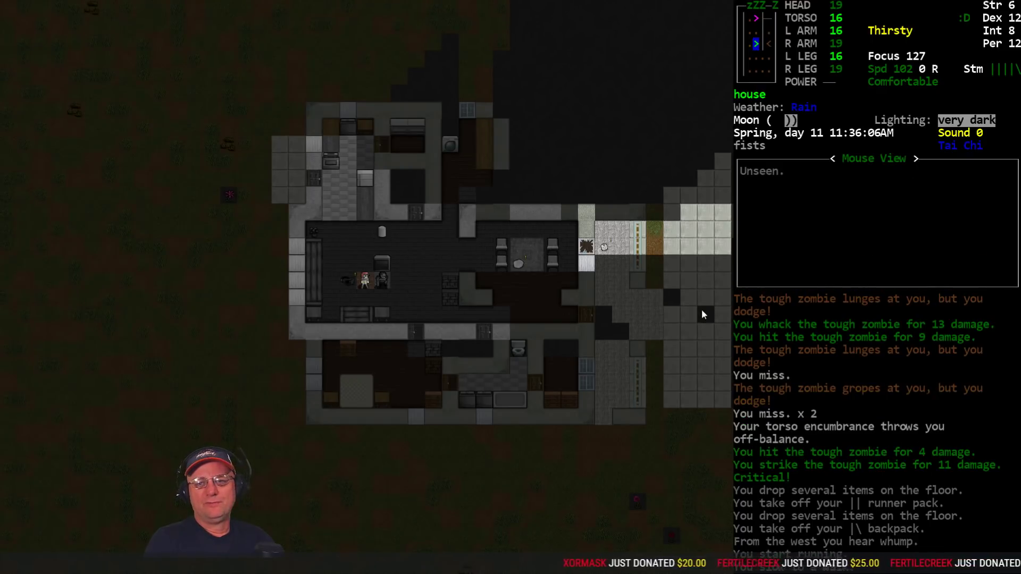
pyautogui.press('Tab')
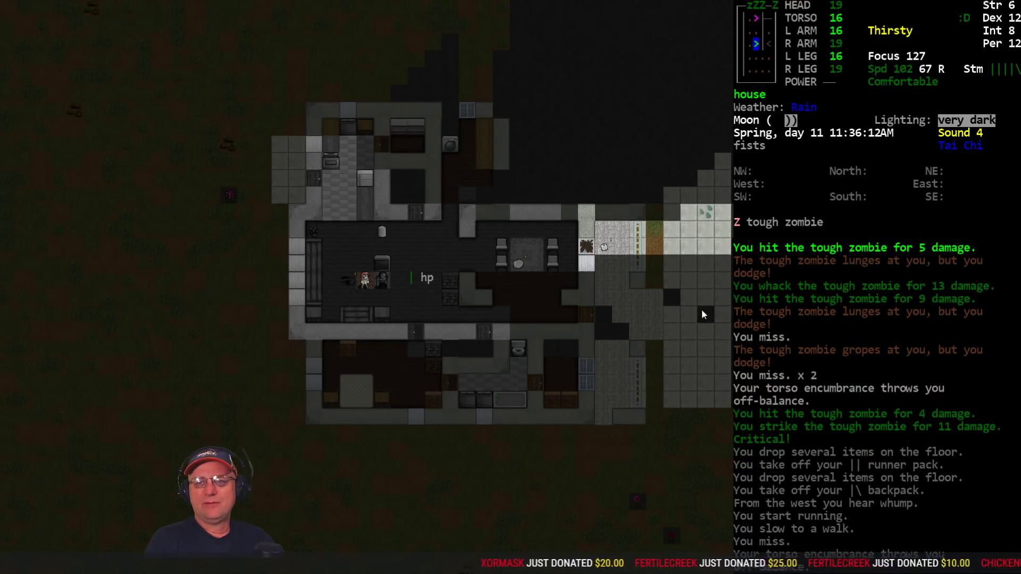
pyautogui.press('Tab')
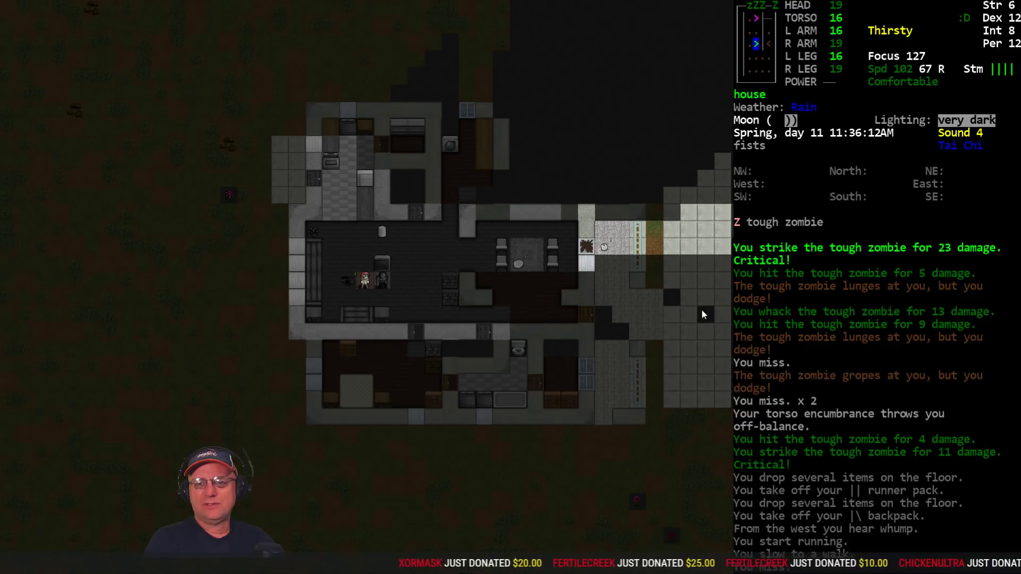
pyautogui.press('Tab')
pyautogui.press('Tab')
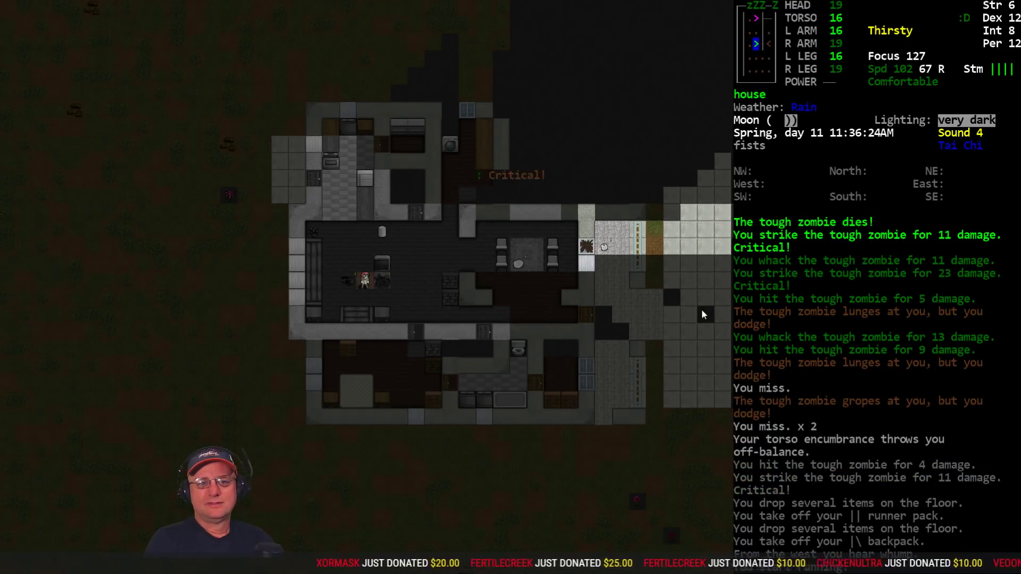
# Pulp the tough zombie's corpse and glance at the nearby items
pyautogui.press('s')
pyautogui.press('l')
pyautogui.press('g')
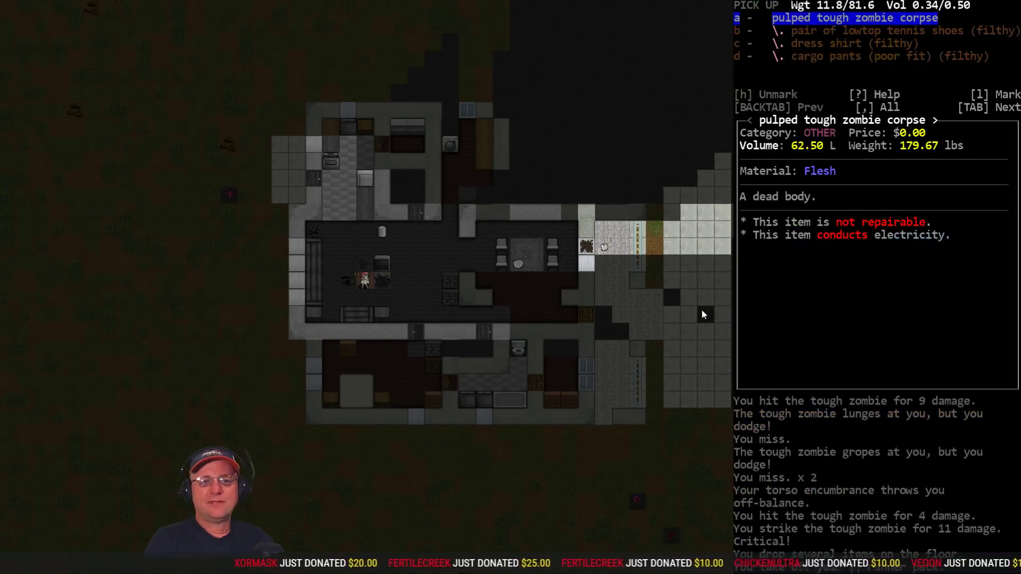
pyautogui.press('Escape')
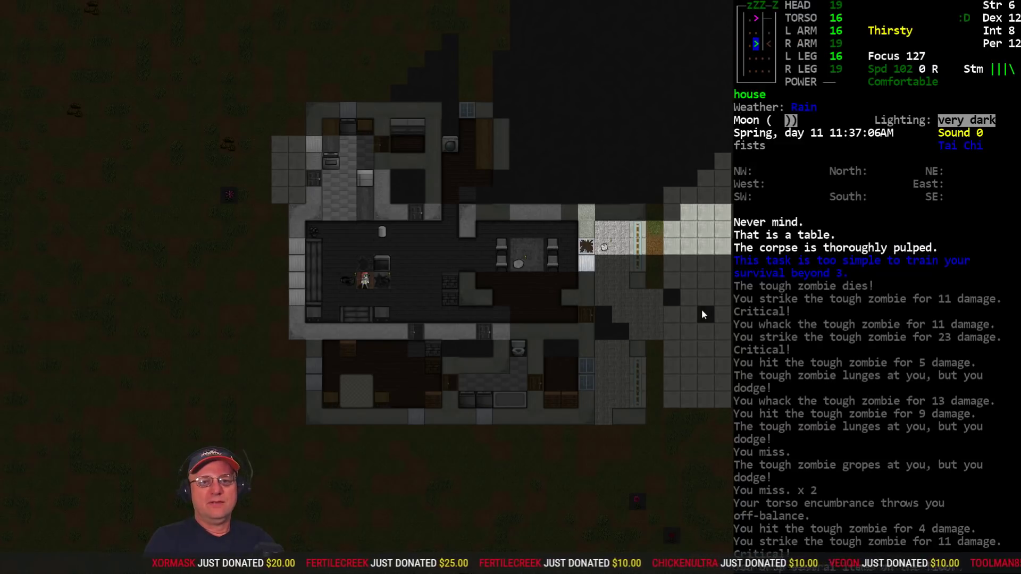
# Put the backpack and runner pack back on
pyautogui.press('W')
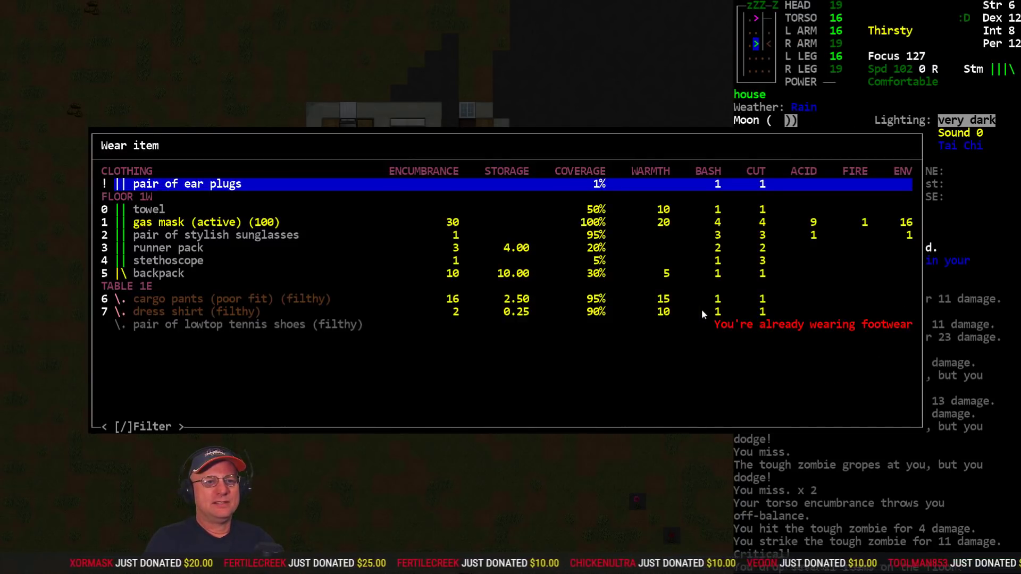
pyautogui.press('Down')
pyautogui.press('Down')
pyautogui.press('Down')
pyautogui.press('Down')
pyautogui.press('Down')
pyautogui.press('Down')
pyautogui.press('Return')
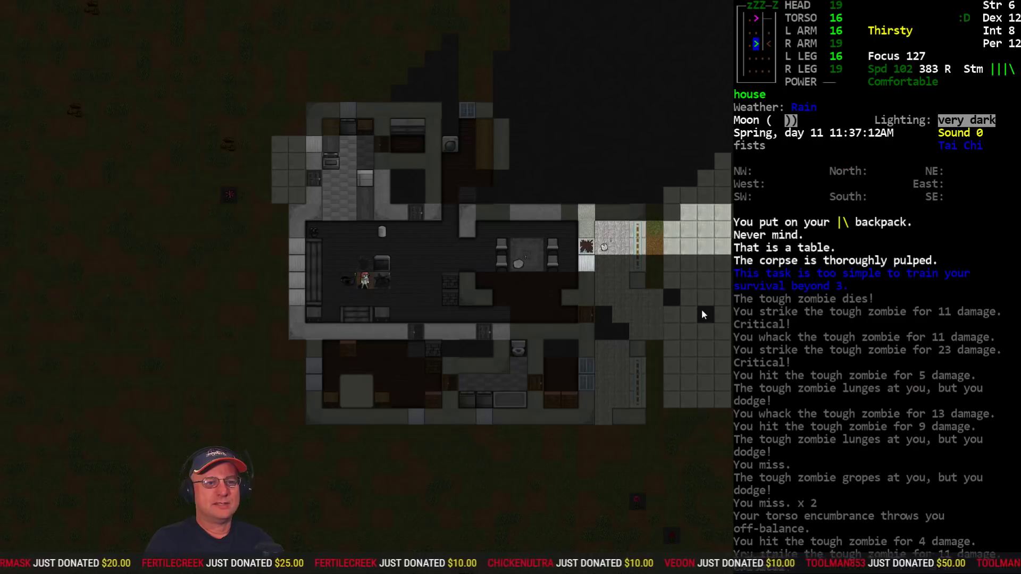
pyautogui.press('W')
pyautogui.press('Down')
pyautogui.press('Down')
pyautogui.press('Down')
pyautogui.press('Return')
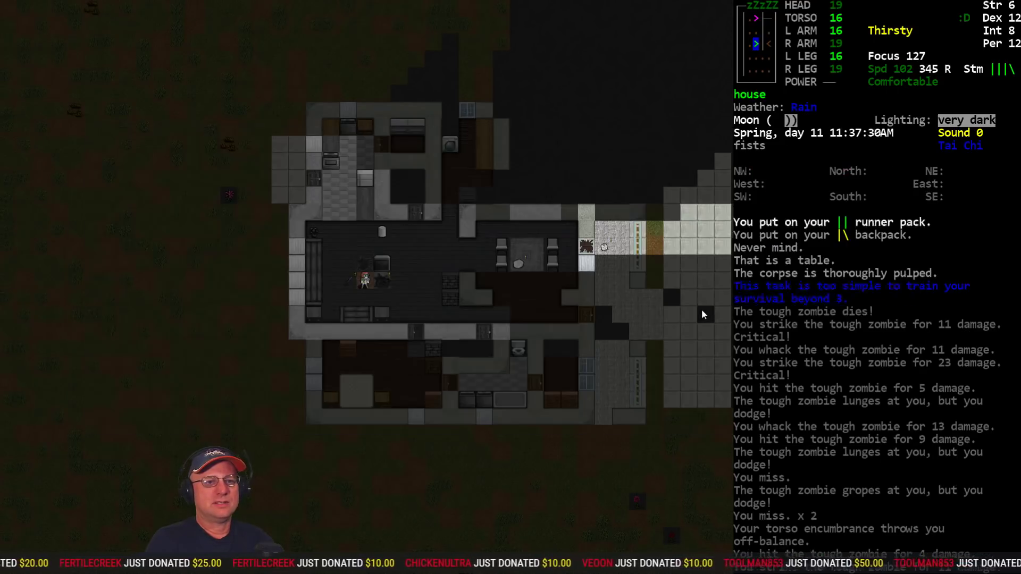
# Mark all the dropped gear on the floor and pick it up
pyautogui.press('g')
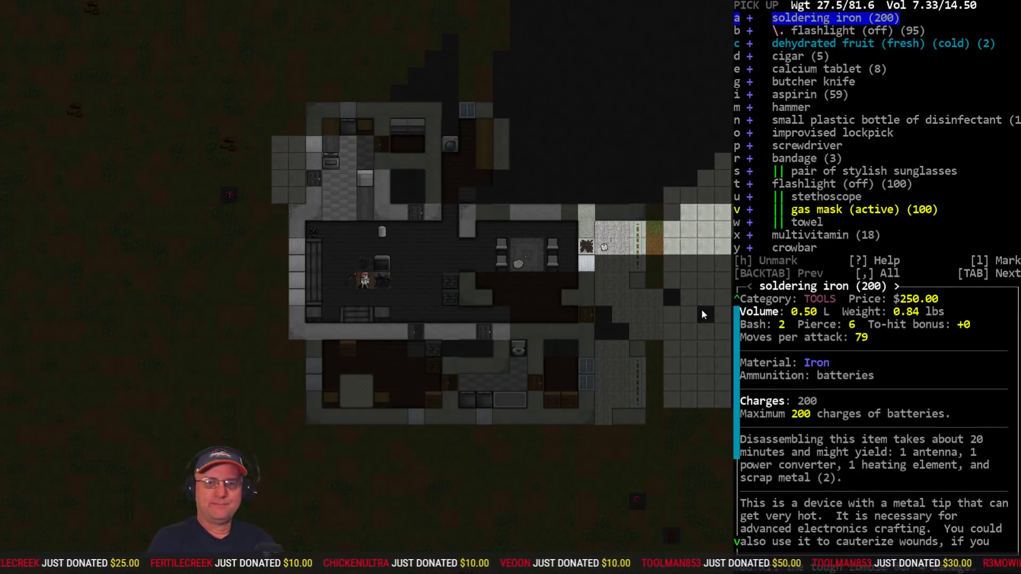
pyautogui.press(',')
pyautogui.press('Return')
pyautogui.press('z')
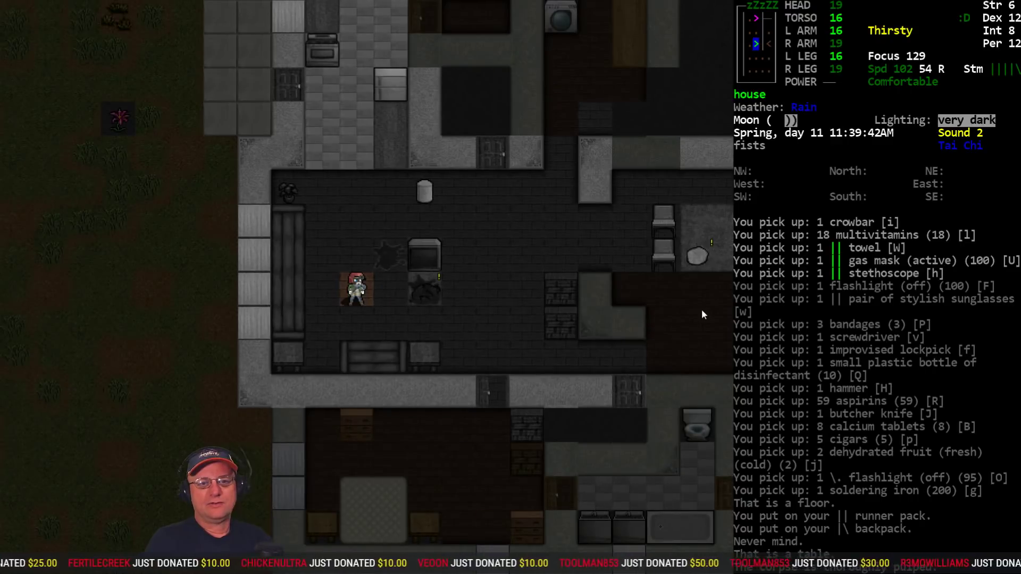
# Walk north into the small bathroom and pick up the protein powder bottle
pyautogui.press('9')
pyautogui.press('9')
pyautogui.press('8')
pyautogui.press('8')
pyautogui.press('8')
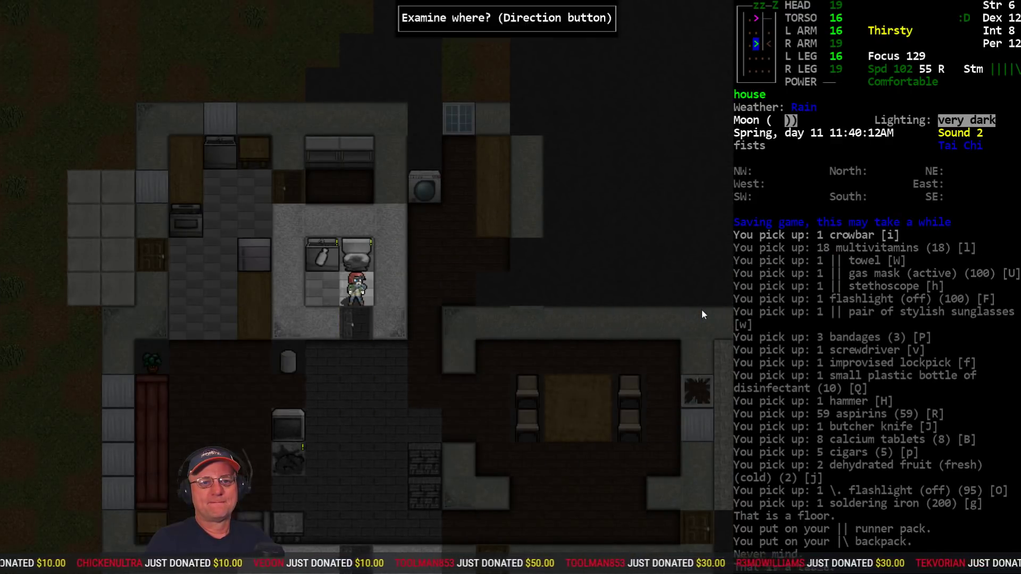
pyautogui.press('g')
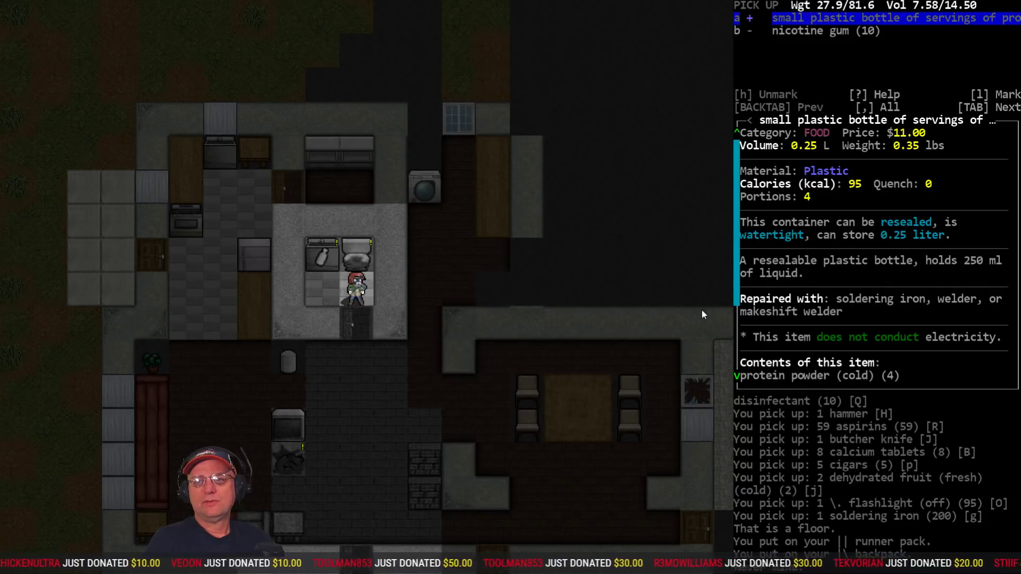
pyautogui.press('Return')
# Move into the laundry room and examine the dryer
pyautogui.press('2')
pyautogui.press('9')
pyautogui.press('9')
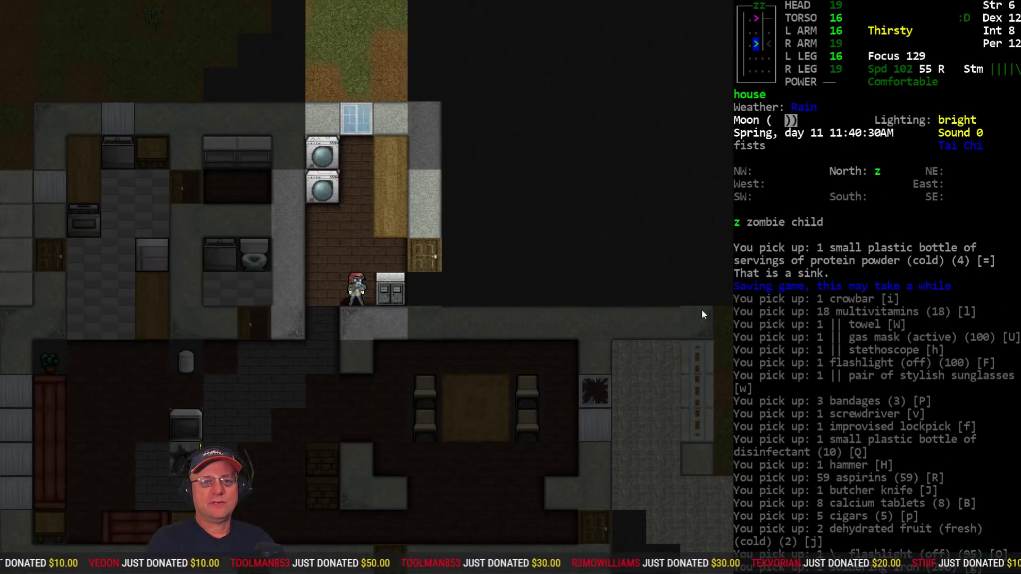
pyautogui.press('9')
pyautogui.press('7')
pyautogui.press('x')
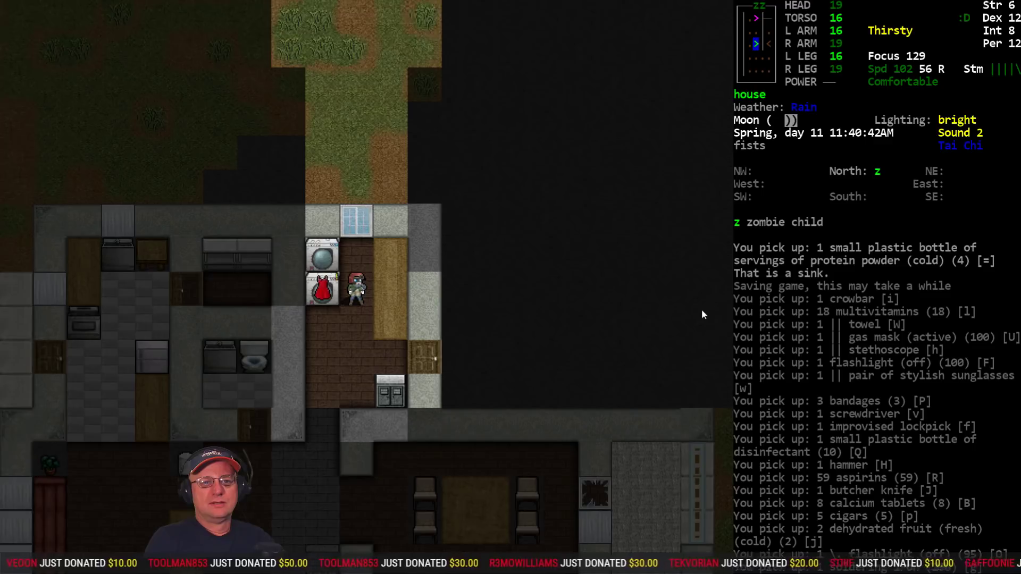
pyautogui.press('4')
pyautogui.press('Escape')
# Close the laundry room door and walk back through the house
pyautogui.press('8')
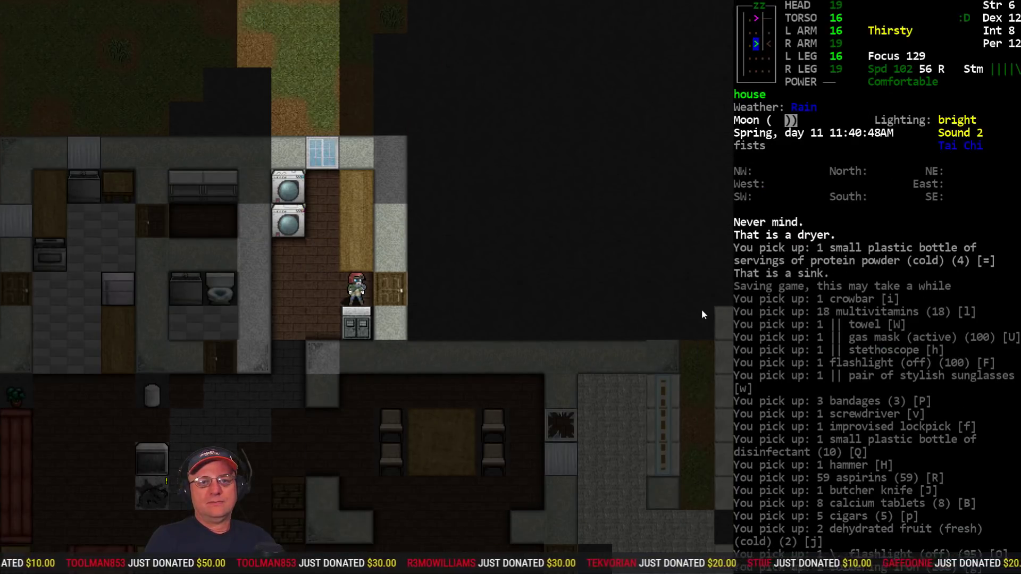
pyautogui.press('8')
pyautogui.press('c')
pyautogui.press('8')
pyautogui.press('9')
pyautogui.press('9')
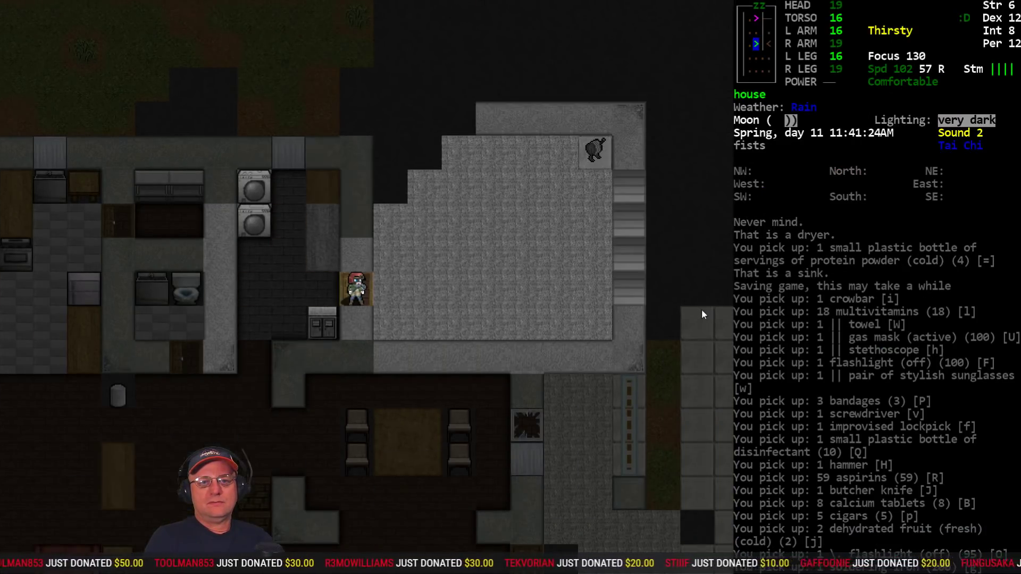
pyautogui.press('9')
pyautogui.press('9')
# Cross the concrete room, then step northwest into the hallway beside the dryers
pyautogui.press('2')
pyautogui.press('8')
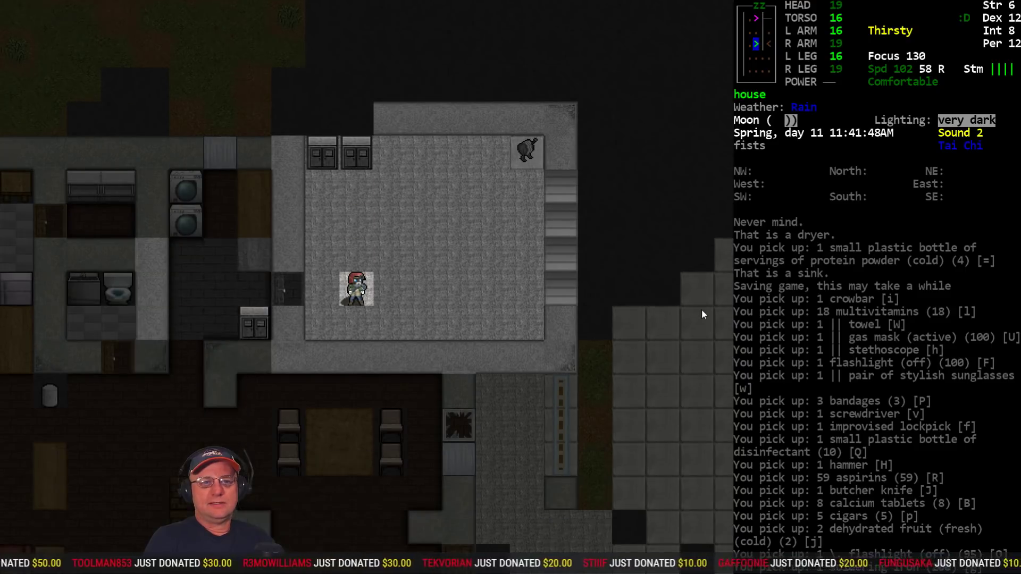
pyautogui.press('2')
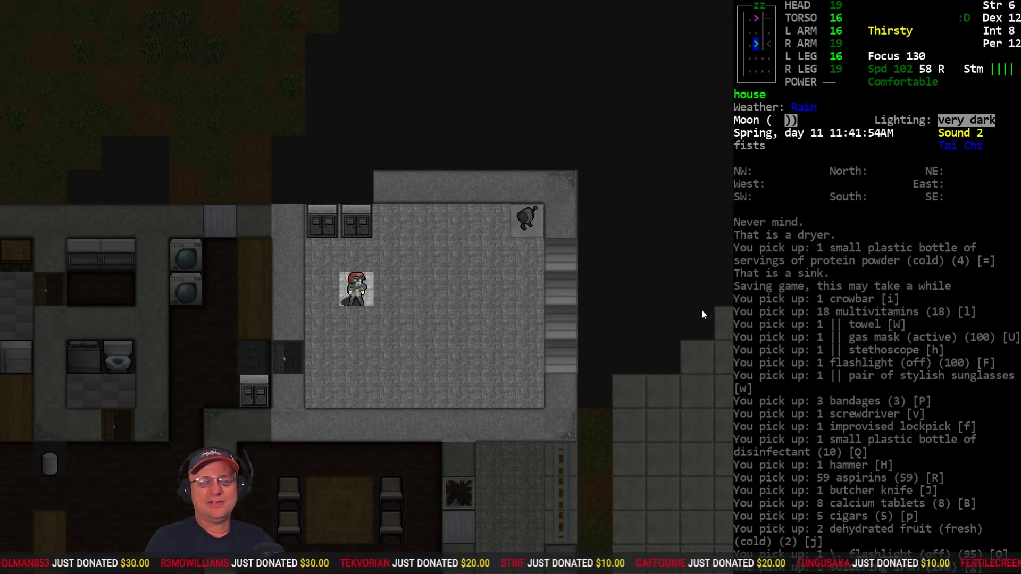
pyautogui.press('8')
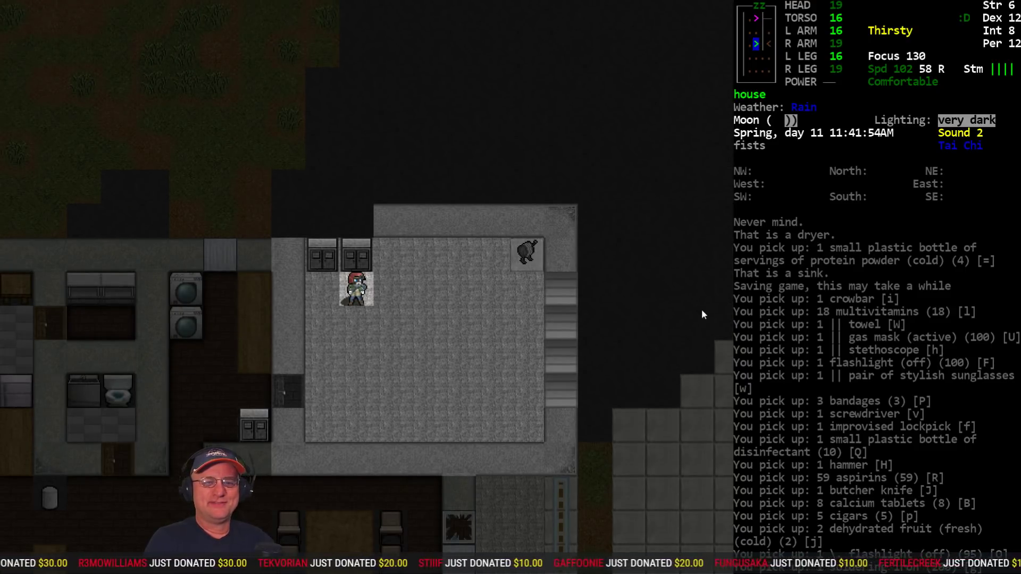
pyautogui.press('2')
pyautogui.press('2')
pyautogui.press('2')
pyautogui.press('2')
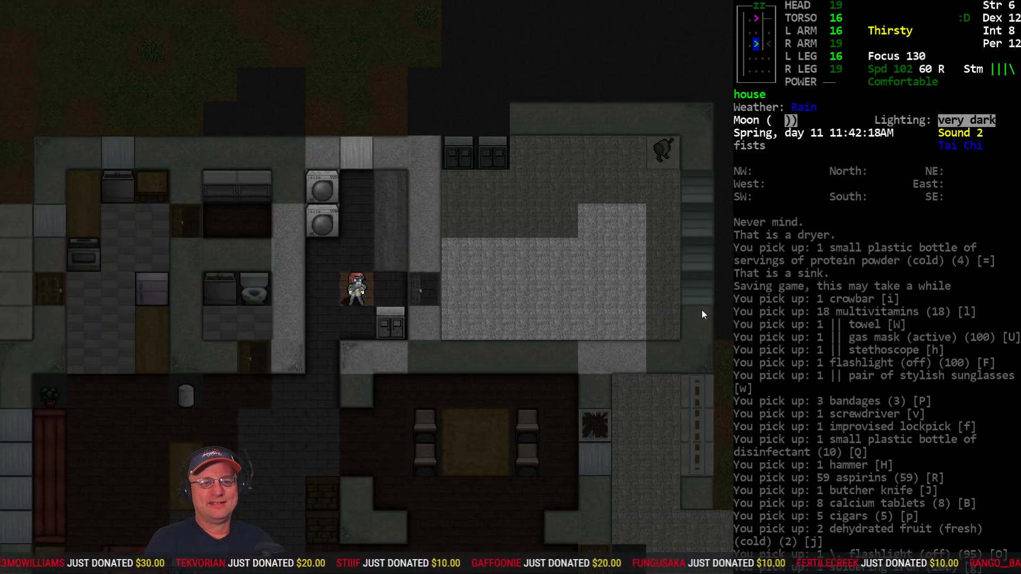
pyautogui.press('7')
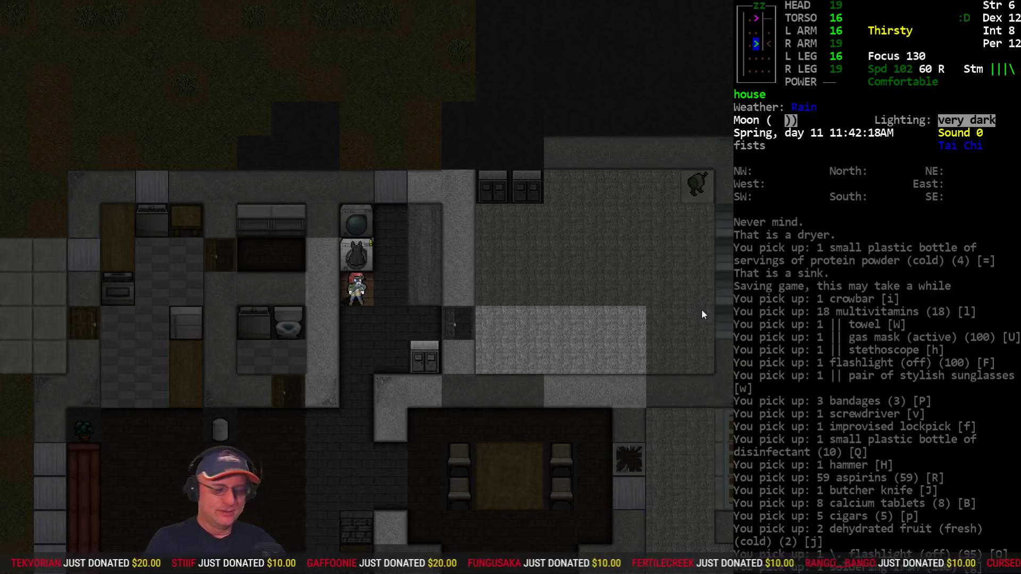
# Start a construction project on the tile east of the survivor
pyautogui.press('*')
pyautogui.press('Return')
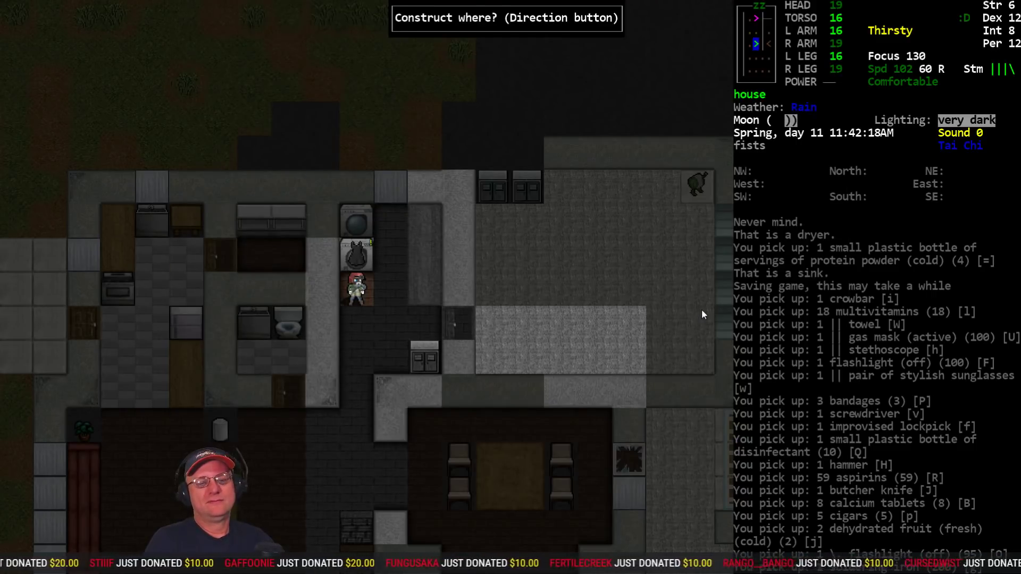
pyautogui.press('6')
# Ignore the glass-breaking and zombie child interruptions, then retreat two tiles south
pyautogui.press('Right')
pyautogui.press('Right')
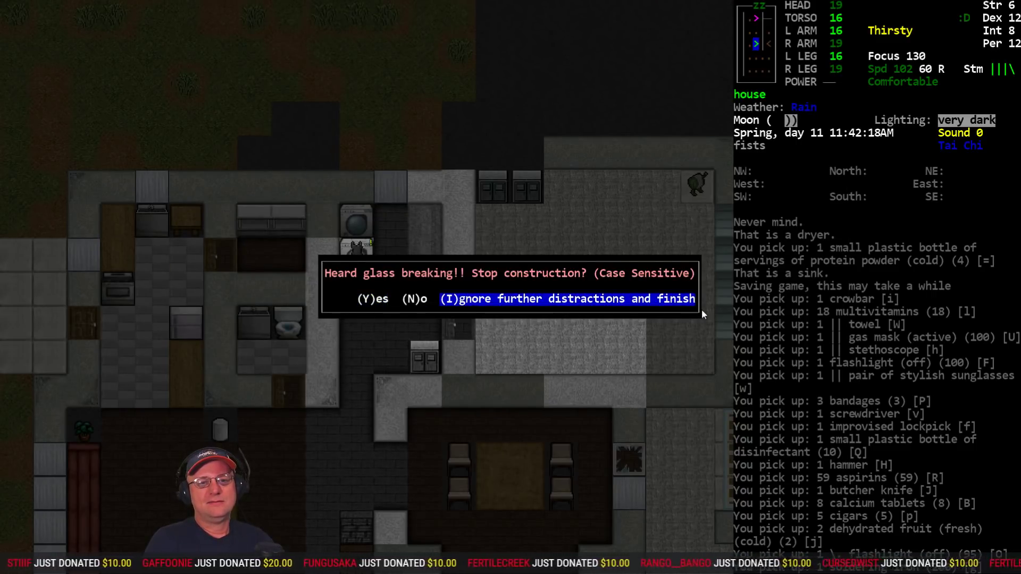
pyautogui.press('Right')
pyautogui.press('Right')
pyautogui.press('Return')
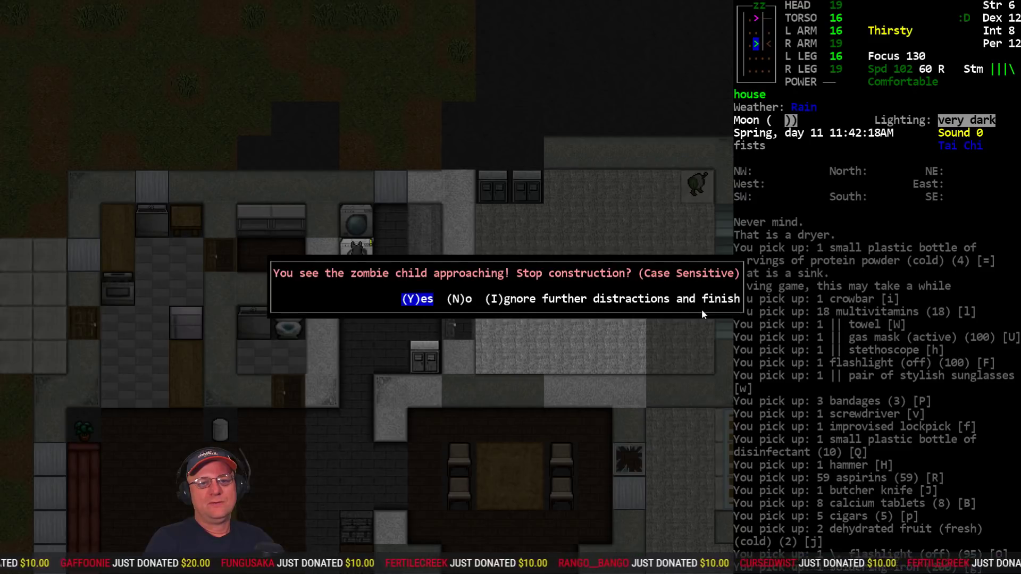
pyautogui.press('Left')
pyautogui.press('Return')
pyautogui.press('Return')
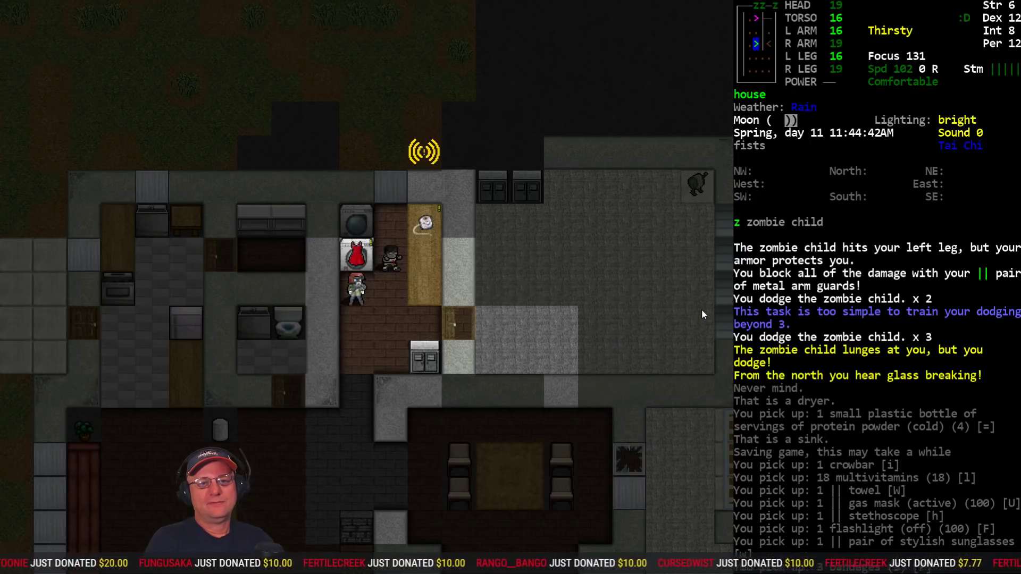
pyautogui.press('Down')
pyautogui.press('Down')
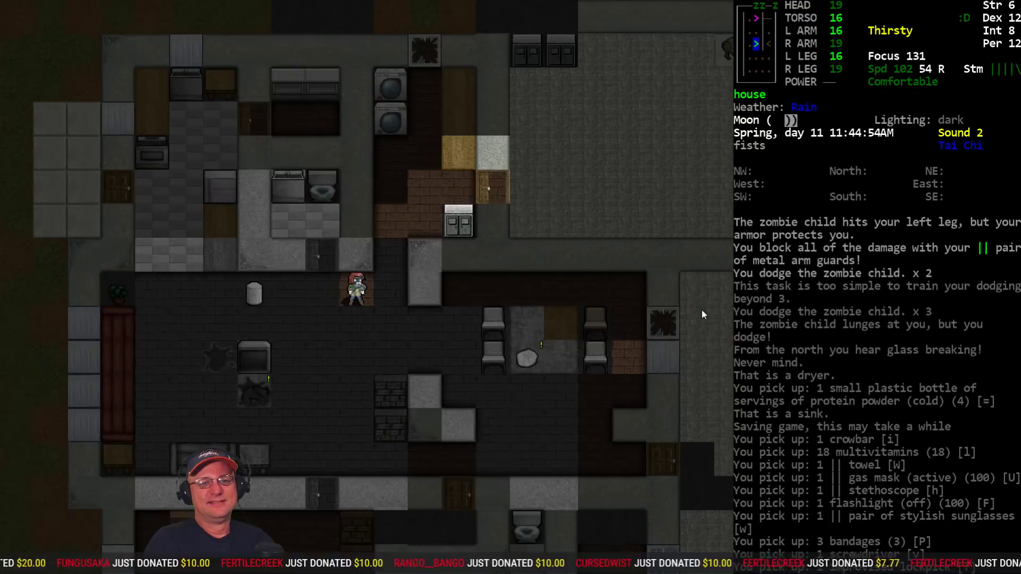
# Walk through the dark room and kitchen, then step west out of the house
pyautogui.press('Left')
pyautogui.press('"')
pyautogui.press('Left')
pyautogui.press('Left')
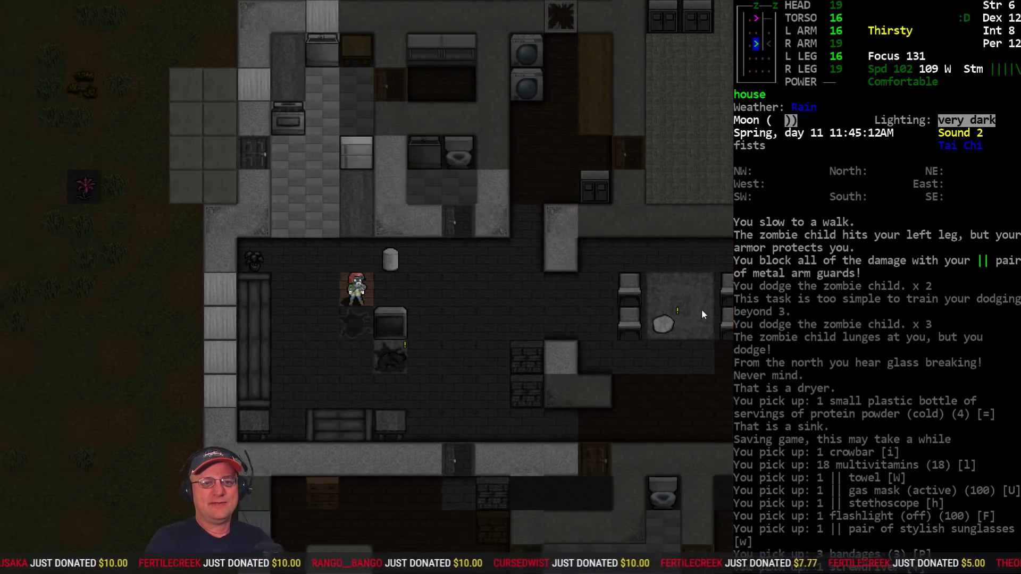
pyautogui.press('Up')
pyautogui.press('Up')
pyautogui.press('Up')
pyautogui.press('Up')
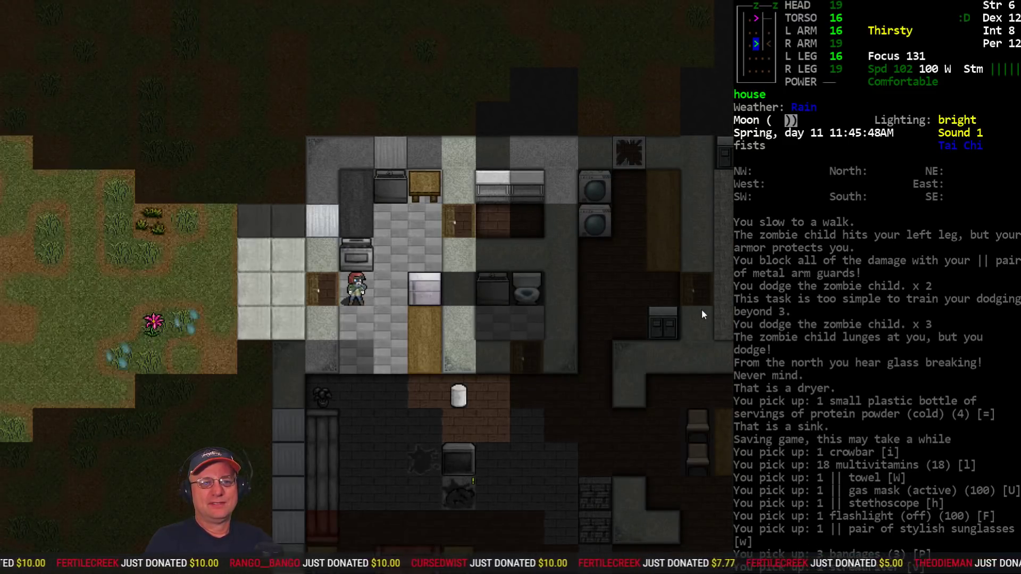
pyautogui.press('Left')
pyautogui.press('Left')
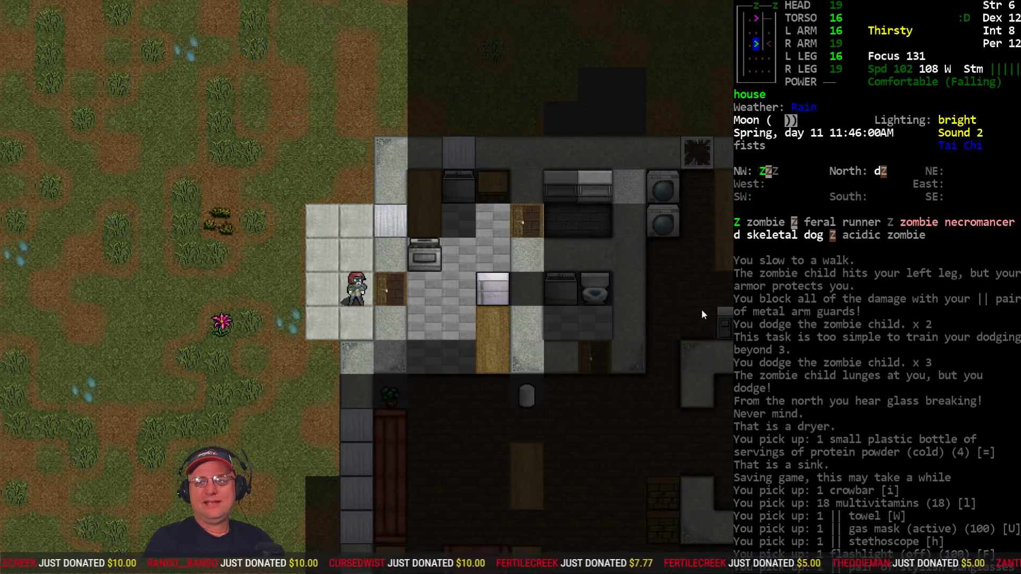
pyautogui.press('Left')
pyautogui.press('z')
# Zoom the map far out and review the nearby hostile monsters
pyautogui.press('Z')
pyautogui.press('Z')
pyautogui.press('Z')
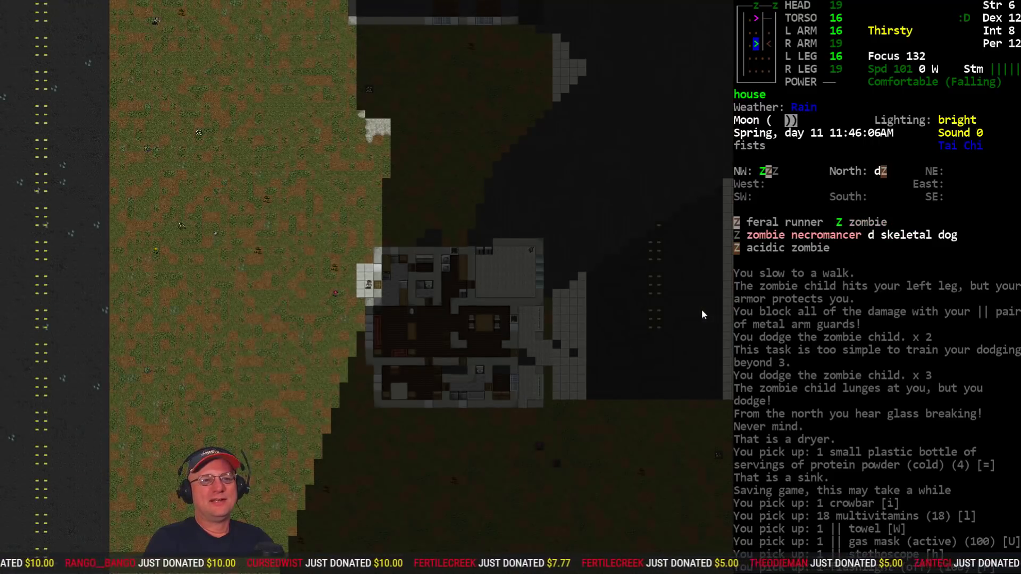
pyautogui.press('V')
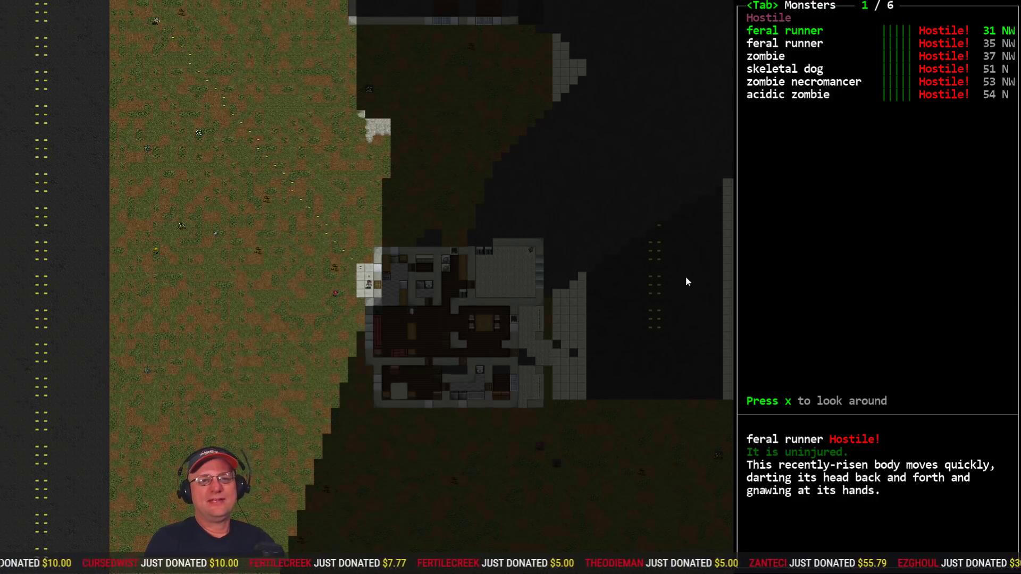
pyautogui.press('Escape')
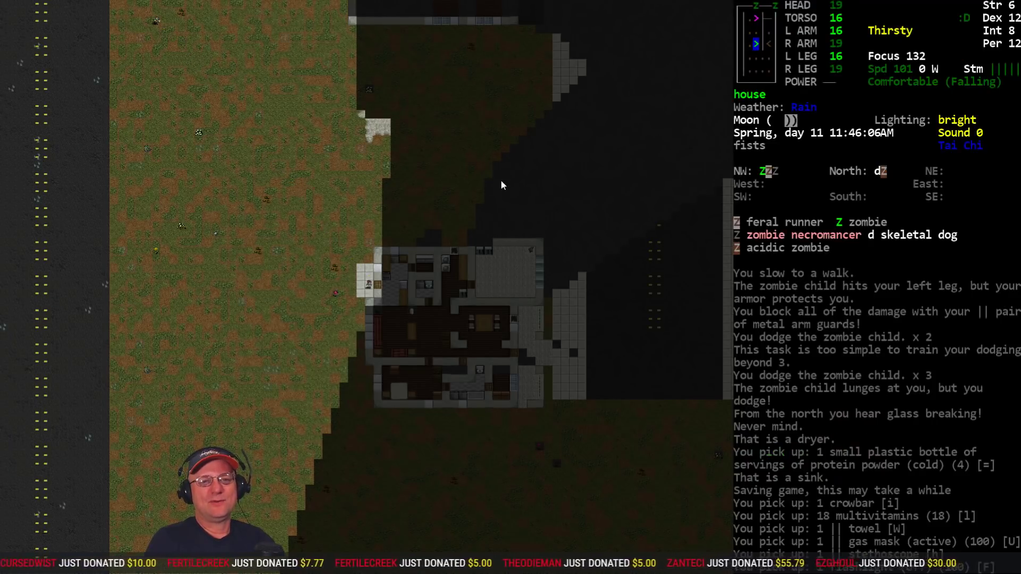
pyautogui.press('z')
pyautogui.press('z')
pyautogui.press('Z')
pyautogui.press('Z')
pyautogui.press('Z')
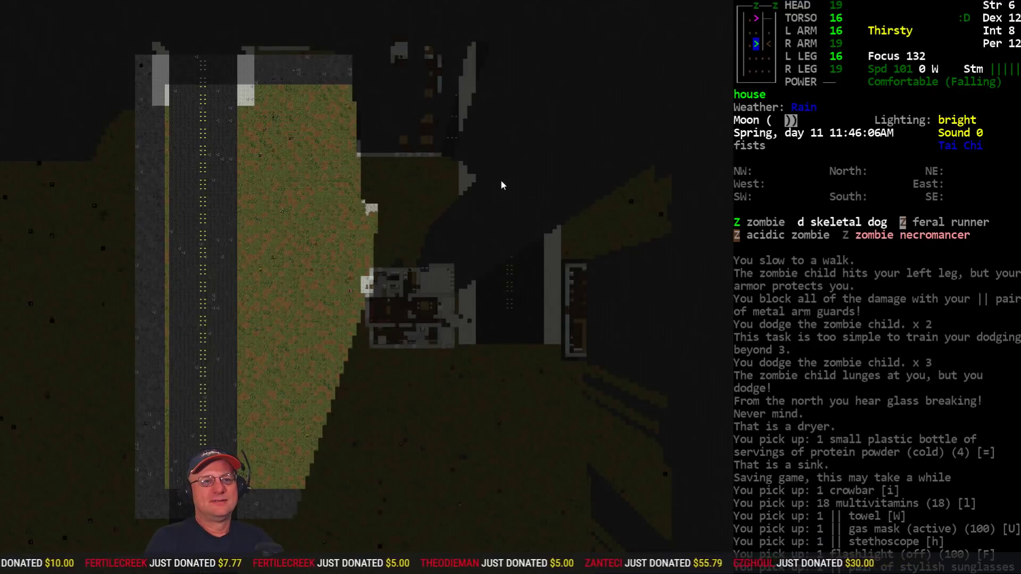
pyautogui.press('z')
# Move along the house's west side, recheck the hostiles list, and walk back inside
pyautogui.press('Up')
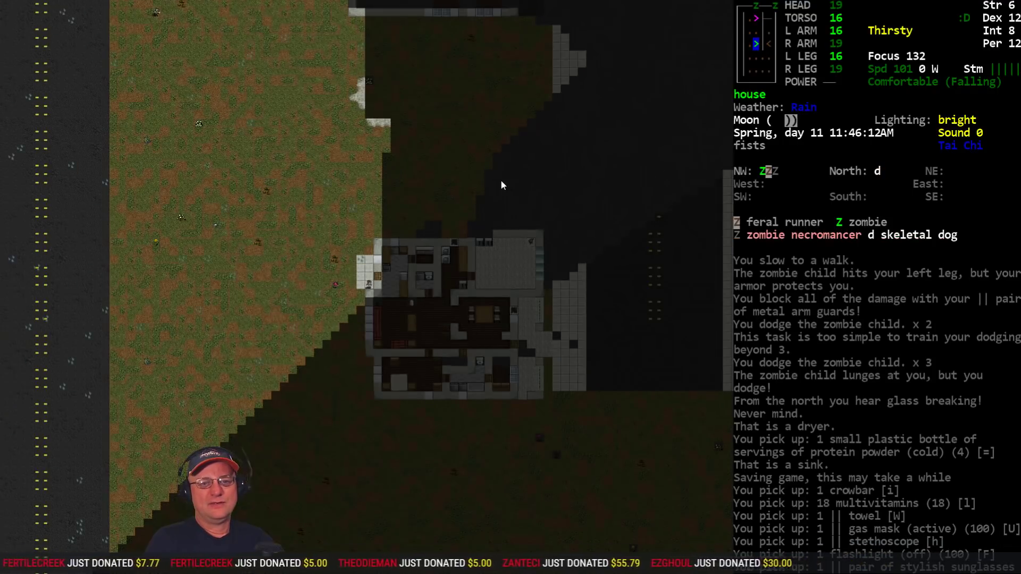
pyautogui.press('Up')
pyautogui.press('Up')
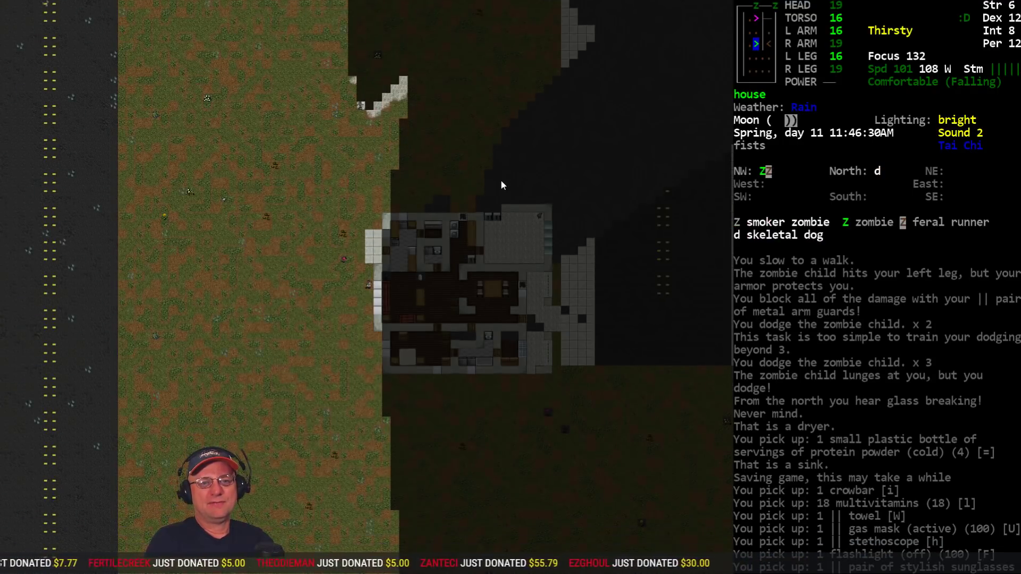
pyautogui.press('V')
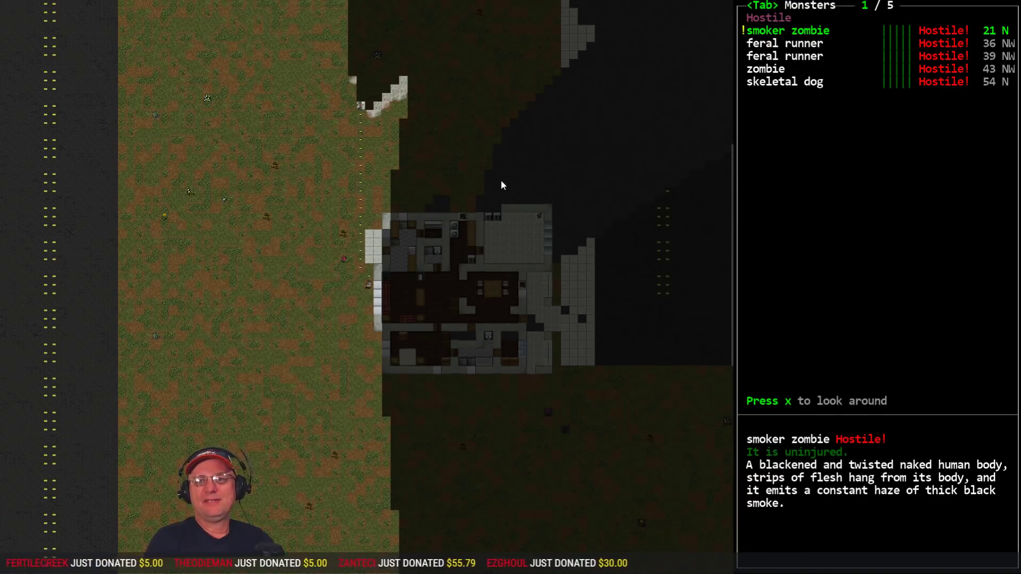
pyautogui.press('Escape')
pyautogui.press('z')
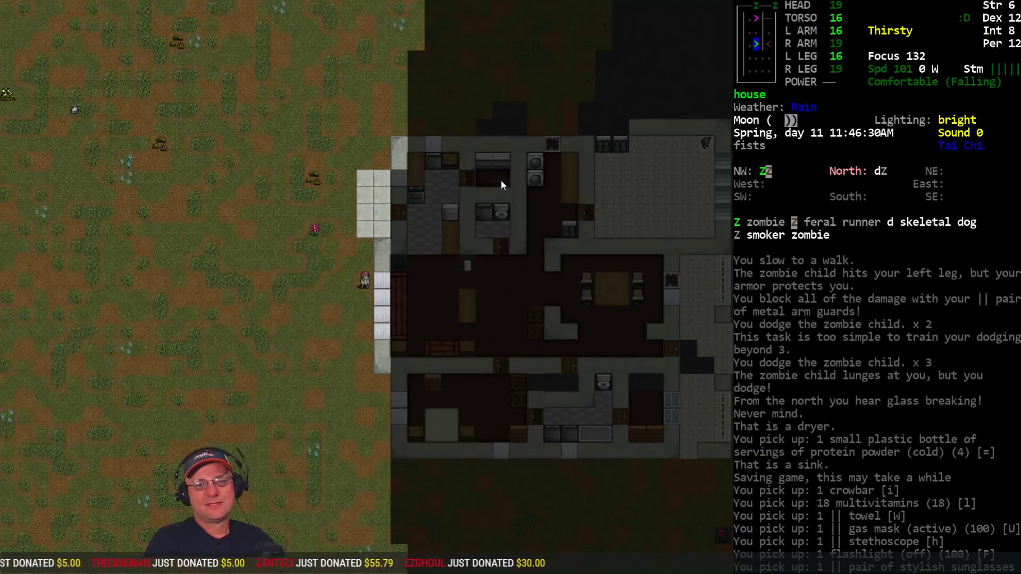
pyautogui.press('Right')
# Cross the house and climb out through the window onto the grass
pyautogui.press('Right')
pyautogui.press('Right')
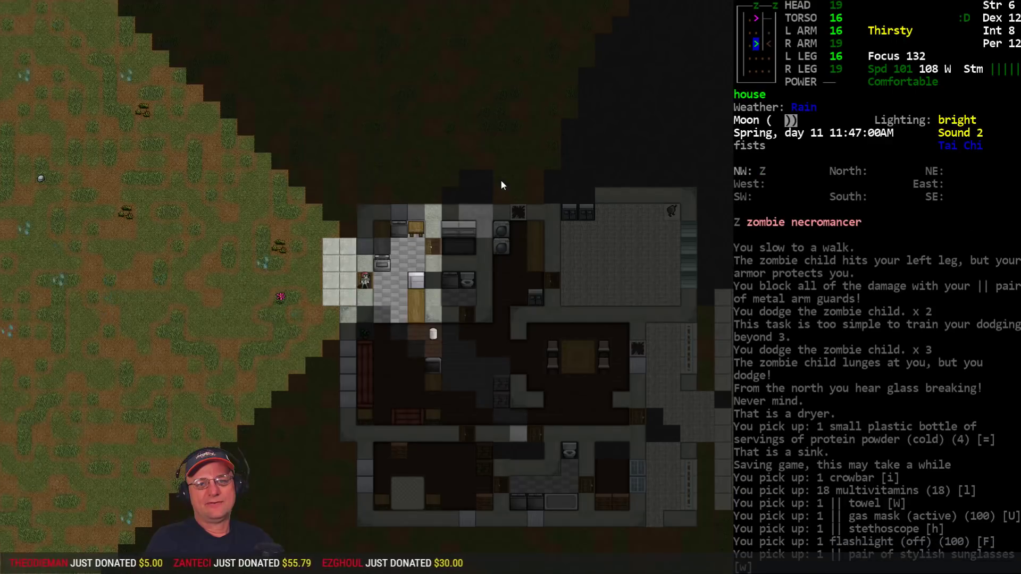
pyautogui.press('Right')
pyautogui.press('Up')
pyautogui.press('Up')
pyautogui.press('Up')
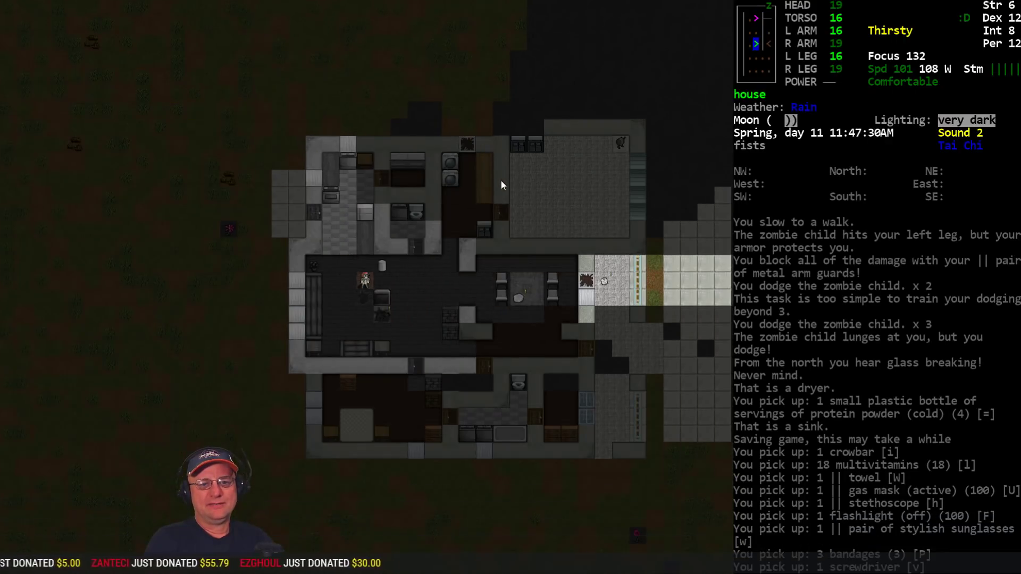
pyautogui.press('Right')
pyautogui.press('Up')
pyautogui.press('Up')
pyautogui.press('Up')
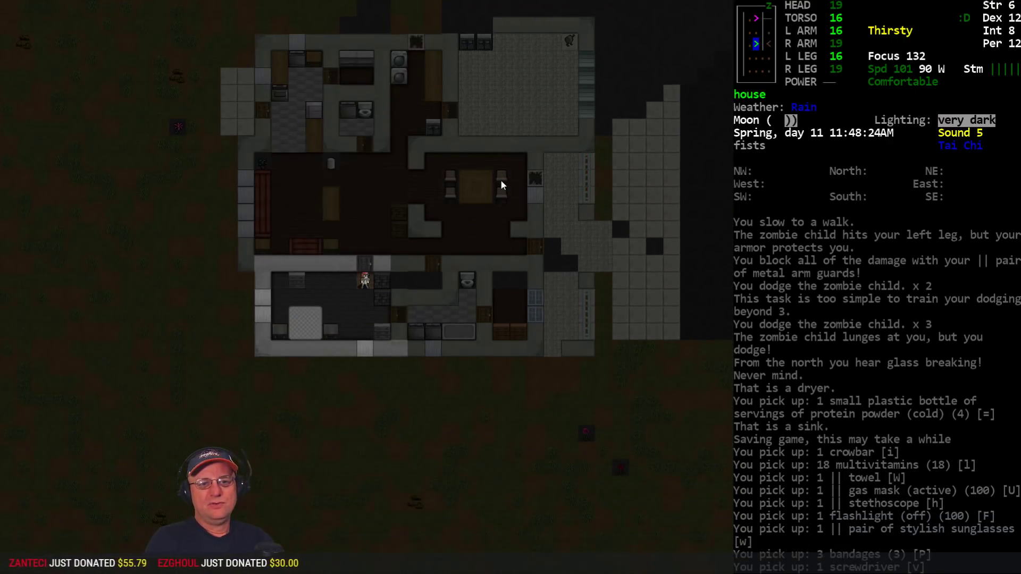
pyautogui.press('Up')
pyautogui.press('Down')
pyautogui.press('Down')
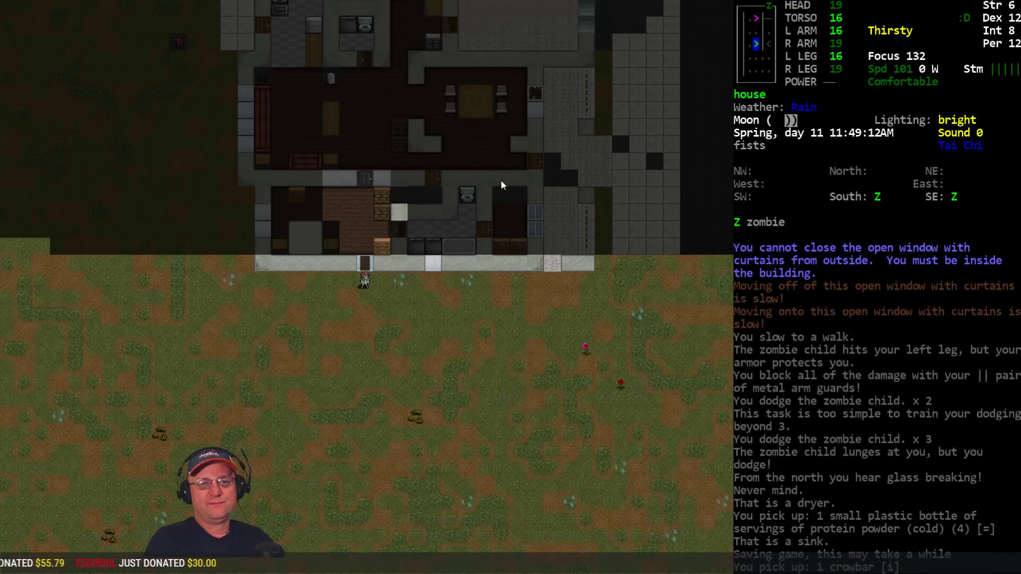
pyautogui.press('Down')
pyautogui.press('c')
# Walk south across the long-grass field
pyautogui.press('Down')
pyautogui.press('Down')
pyautogui.press('Down')
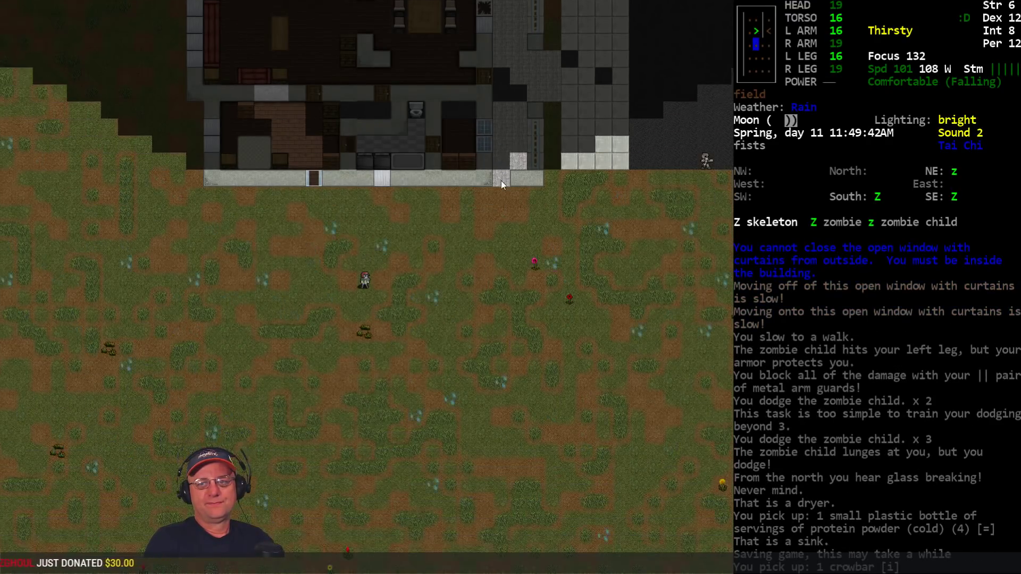
pyautogui.press('Down')
pyautogui.press('Down')
pyautogui.press('Down')
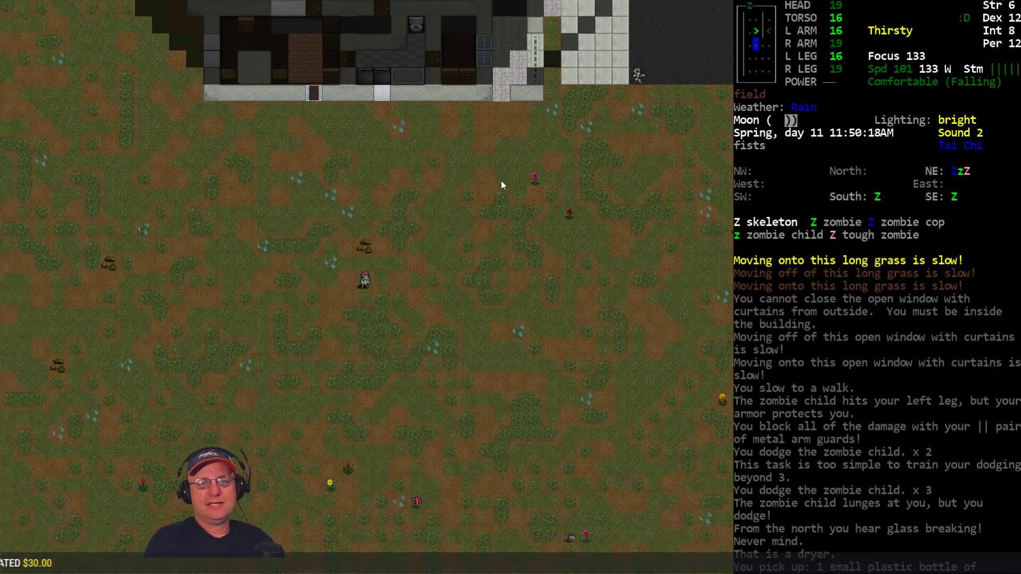
pyautogui.press('Down')
pyautogui.press('Down')
pyautogui.press('Down')
pyautogui.press('Down')
pyautogui.press('Down')
pyautogui.press('Z')
pyautogui.press('Z')
pyautogui.press('Z')
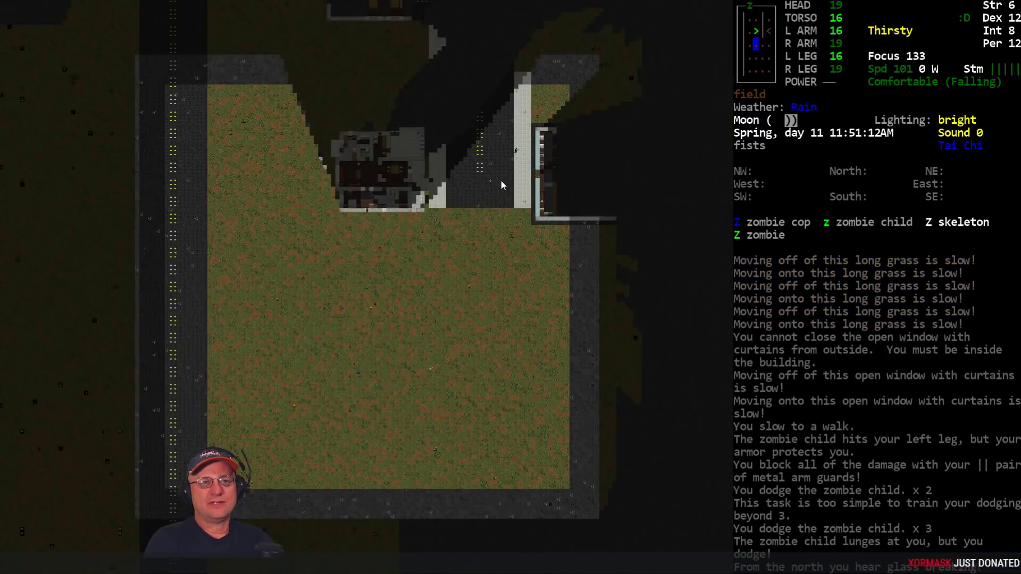
pyautogui.press('z')
pyautogui.press('Down')
pyautogui.press('Down')
pyautogui.press('Down')
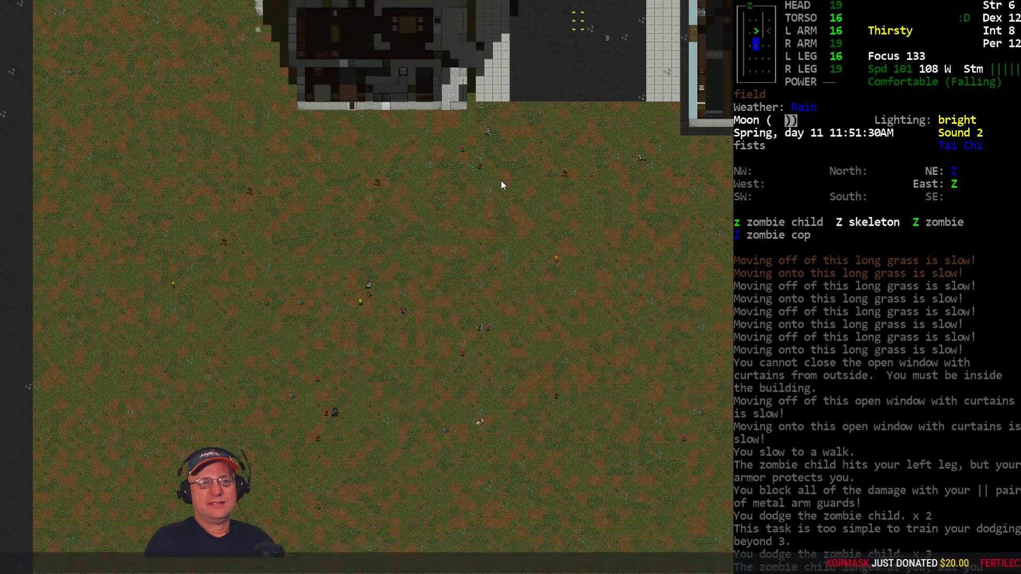
pyautogui.press('Down')
pyautogui.press('Down')
pyautogui.press('Down')
pyautogui.press('Down')
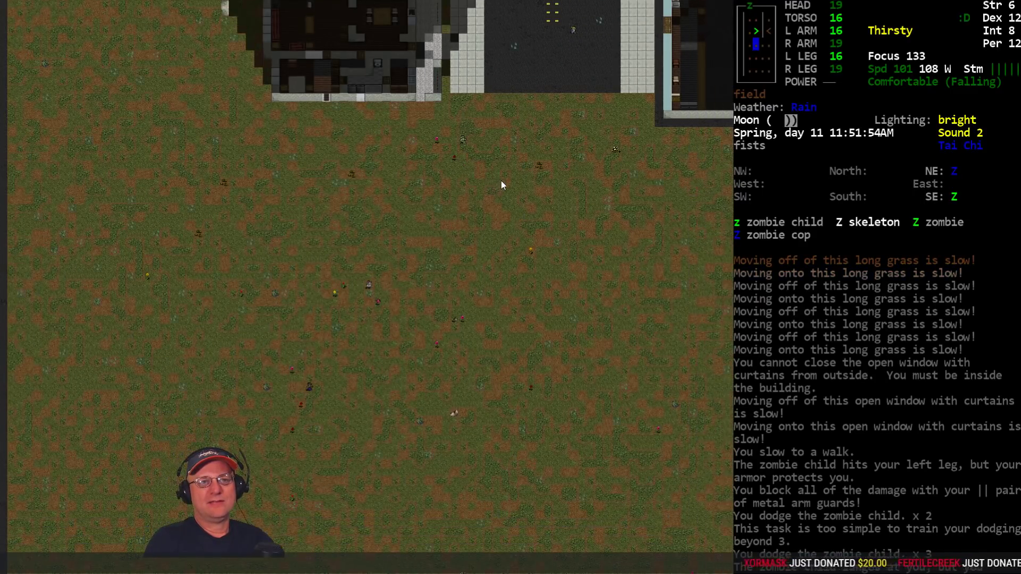
pyautogui.press('Down')
pyautogui.press('Down')
pyautogui.press('Down')
pyautogui.press('Down')
pyautogui.press('Down')
pyautogui.press('Down')
pyautogui.press('Down')
pyautogui.press('Down')
pyautogui.press('Down')
pyautogui.press('Down')
pyautogui.press('Down')
pyautogui.press('Down')
pyautogui.press('Down')
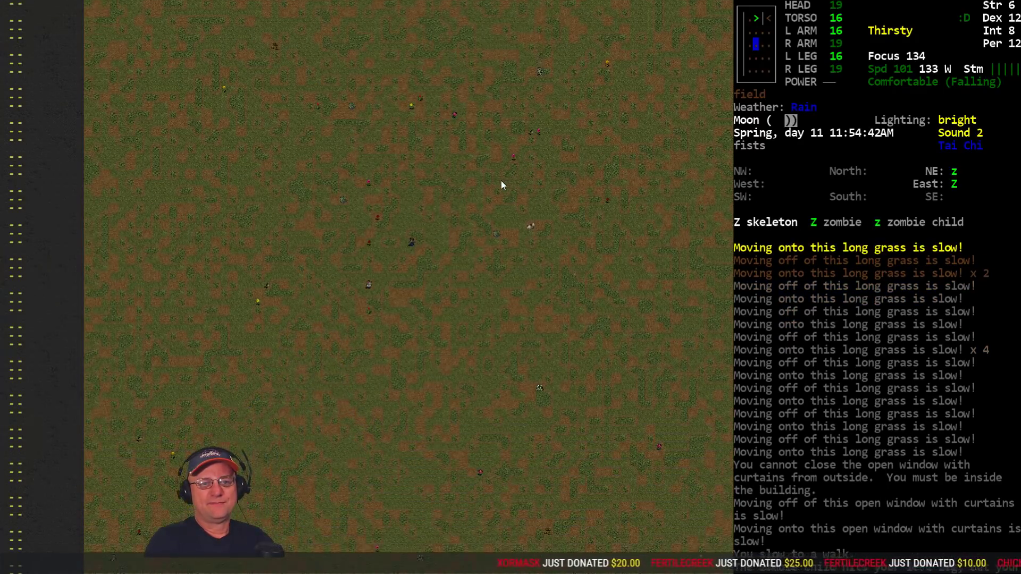
pyautogui.press('Down')
pyautogui.press('Down')
pyautogui.press('Down')
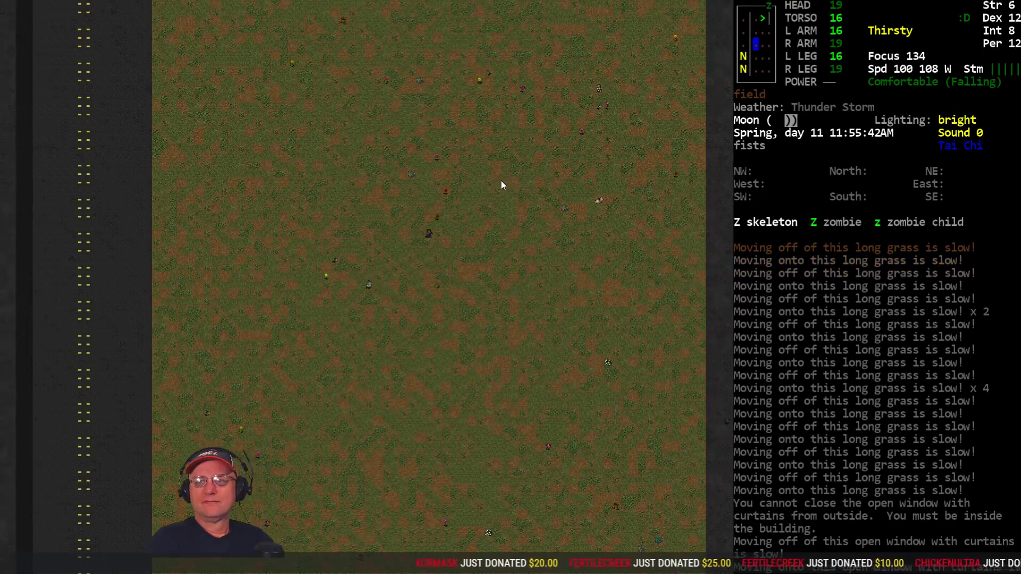
pyautogui.press('Down')
pyautogui.press('Down')
pyautogui.press('Down')
pyautogui.press('Down')
# Walk west through the field and across the road
pyautogui.press('Left')
pyautogui.press('Left')
pyautogui.press('Left')
pyautogui.press('Left')
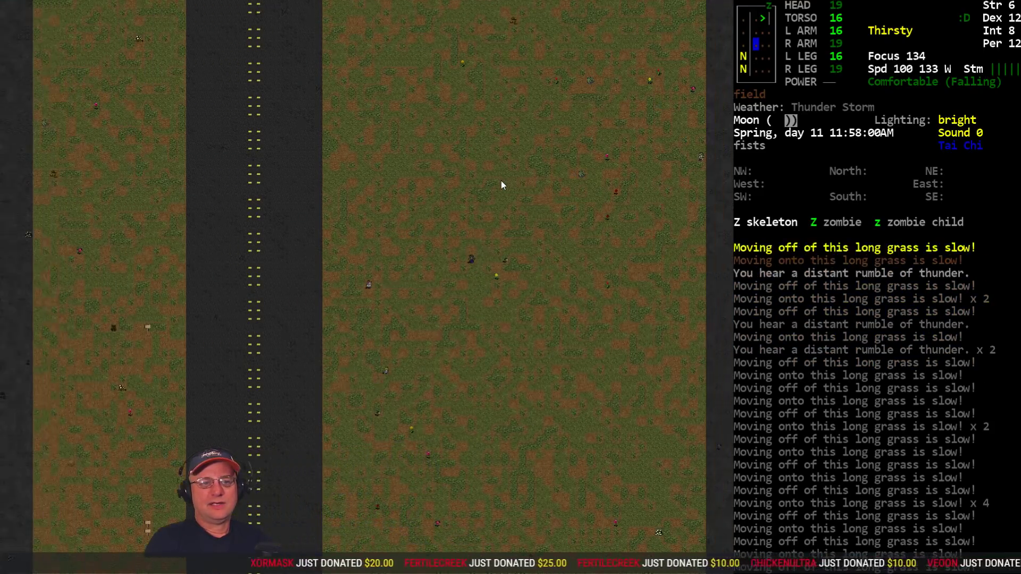
pyautogui.press('Left')
pyautogui.press('Left')
pyautogui.press('Left')
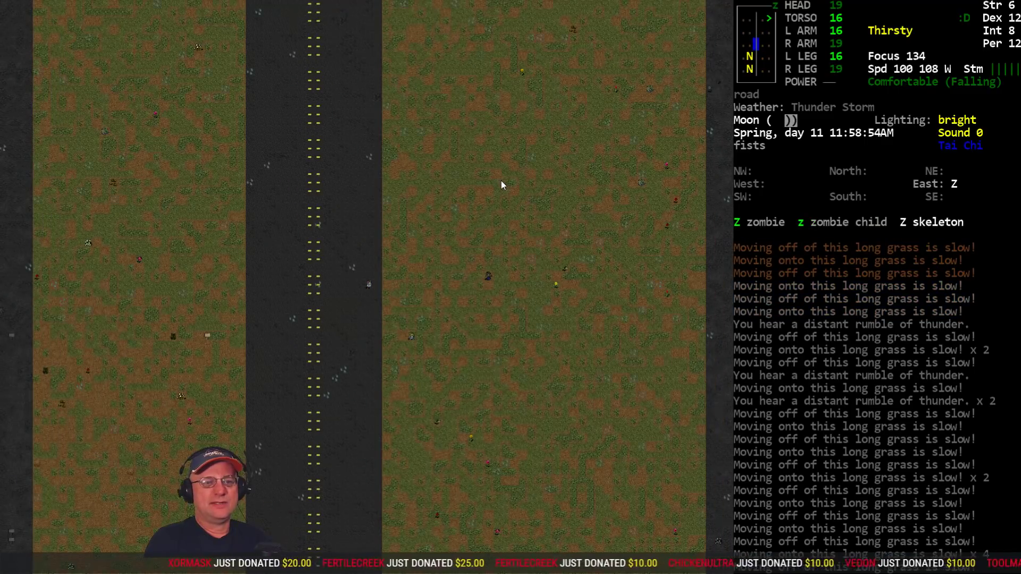
pyautogui.press('Left')
pyautogui.press('Left')
pyautogui.press('Left')
pyautogui.press('Left')
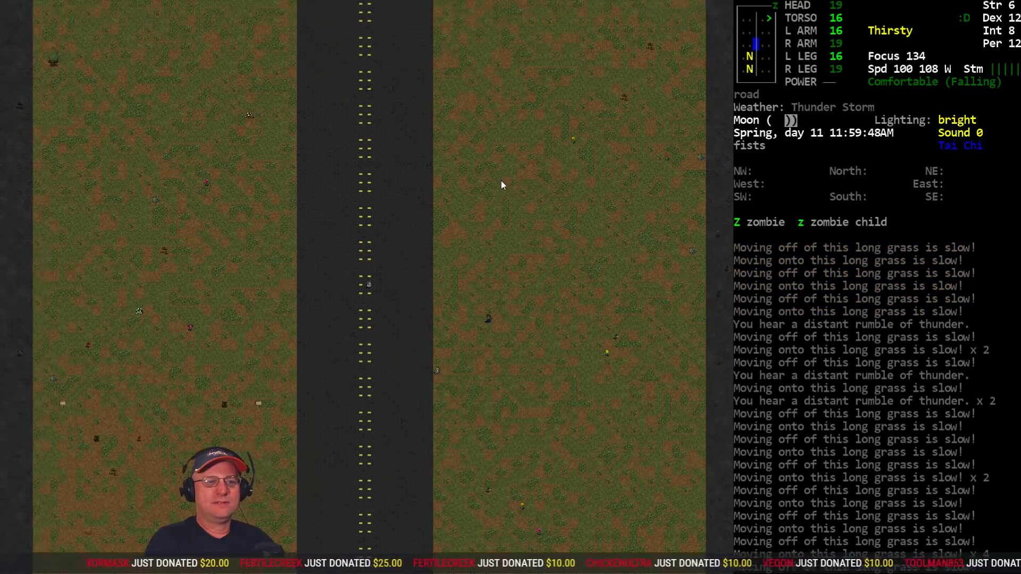
pyautogui.press('Left')
pyautogui.press('Left')
pyautogui.press('Left')
pyautogui.press('Left')
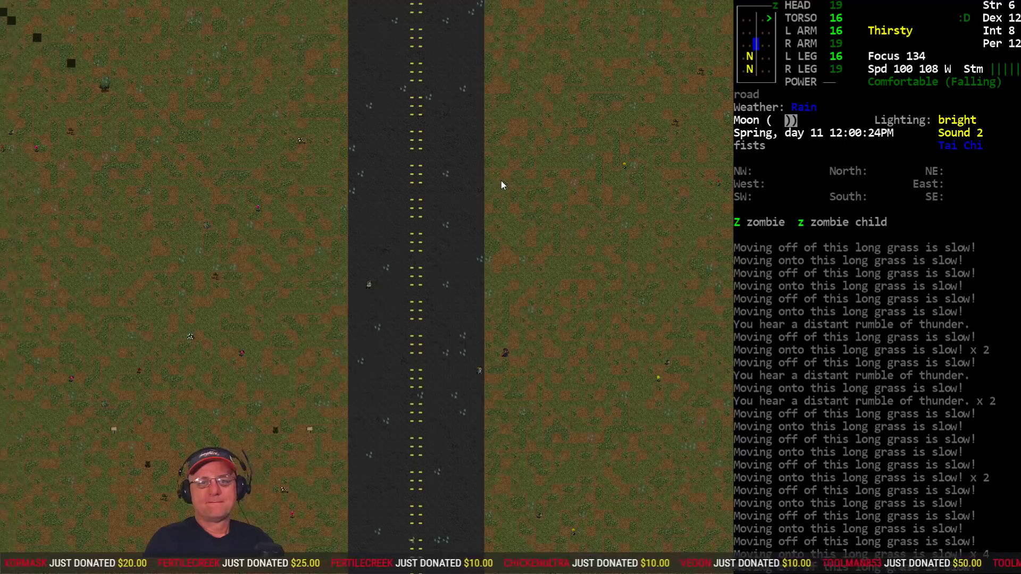
# Cycle the map zoom levels and check the list of visible monsters
pyautogui.press('z')
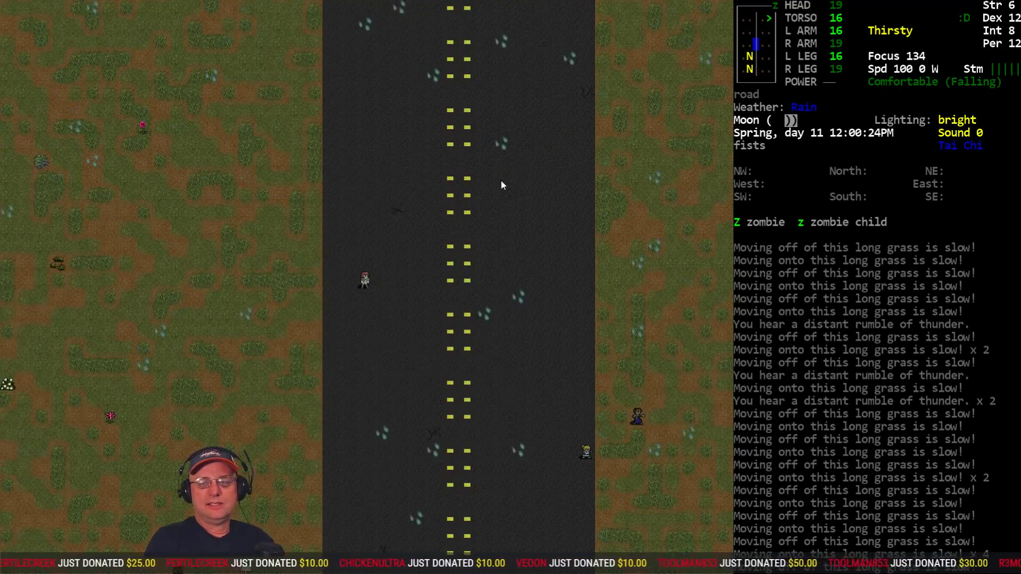
pyautogui.press('z')
pyautogui.press('z')
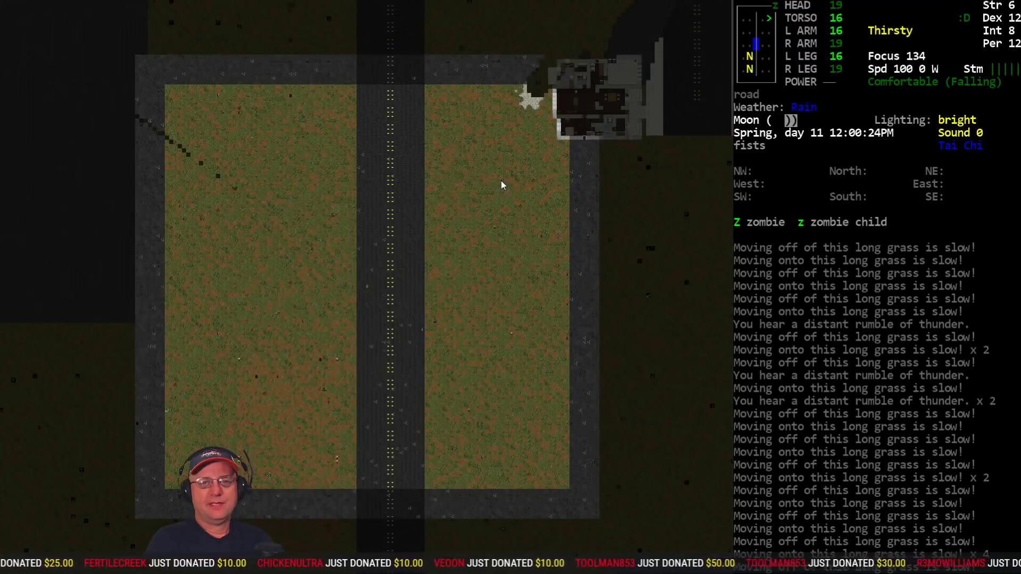
pyautogui.press('z')
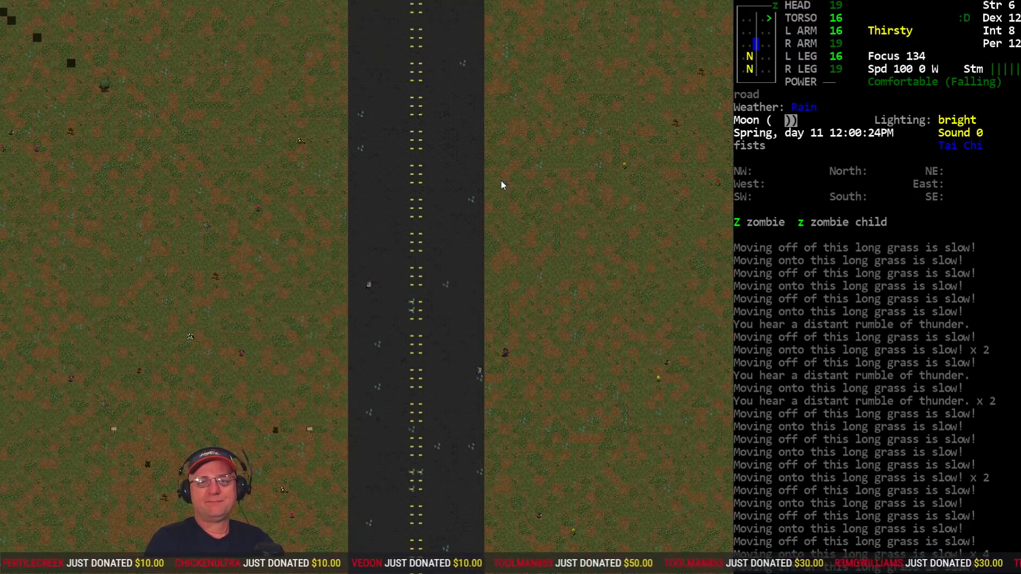
pyautogui.press('z')
pyautogui.press('z')
pyautogui.press('V')
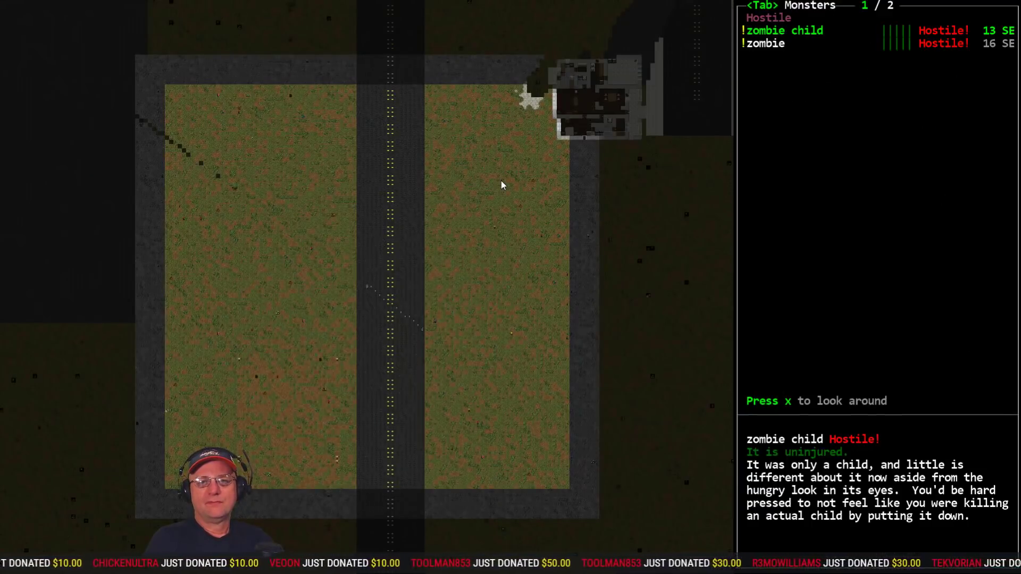
pyautogui.press('Escape')
pyautogui.press('z')
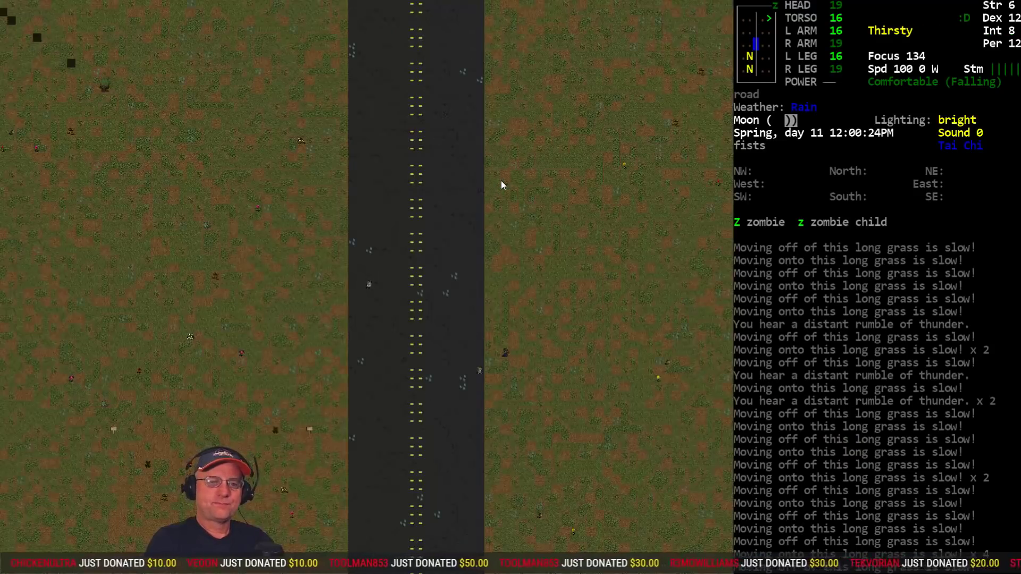
# Head west off the road and run into the field
pyautogui.press('Left')
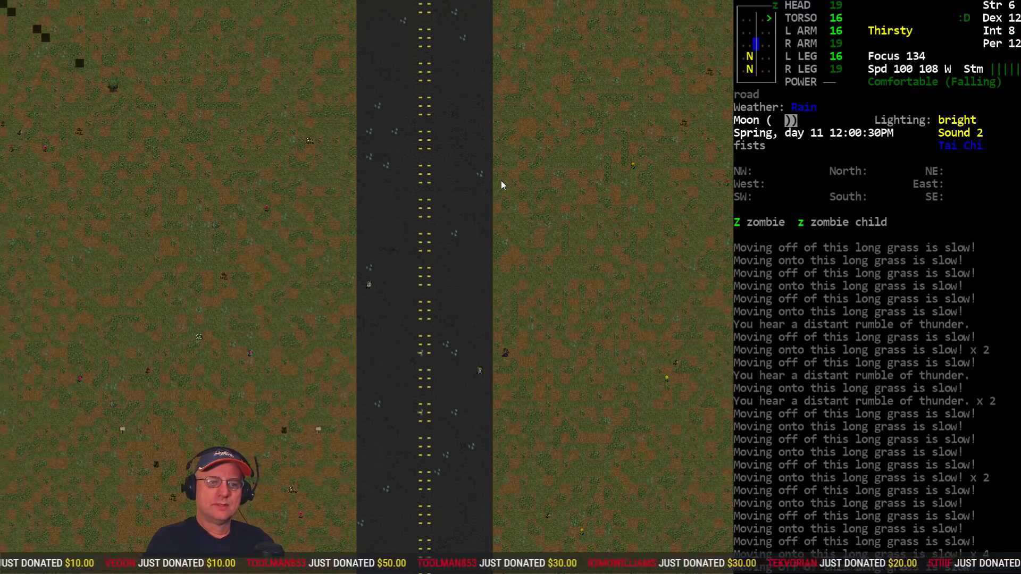
pyautogui.press('Left')
pyautogui.press('Left')
pyautogui.press('Left')
pyautogui.press('"')
pyautogui.press('Left')
pyautogui.press('Left')
pyautogui.press('Left')
pyautogui.press('Left')
pyautogui.press('Left')
pyautogui.press('Left')
pyautogui.press('Left')
pyautogui.press('Left')
pyautogui.press('Left')
pyautogui.press('Left')
pyautogui.press('Left')
pyautogui.press('Left')
pyautogui.press('Left')
pyautogui.press('Left')
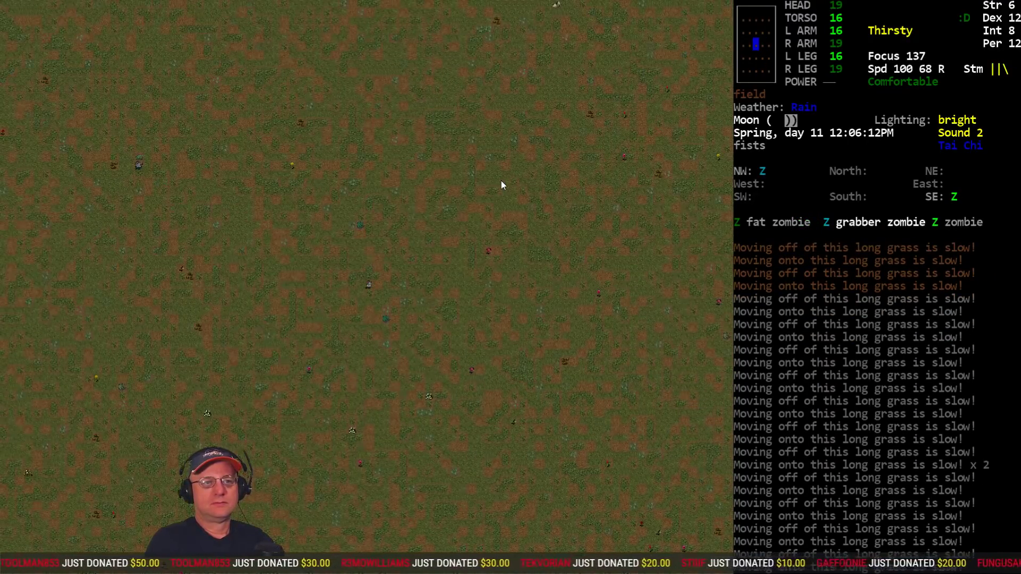
# Walk two tiles north, zoom the map far out, then return to normal zoom
pyautogui.press('Up')
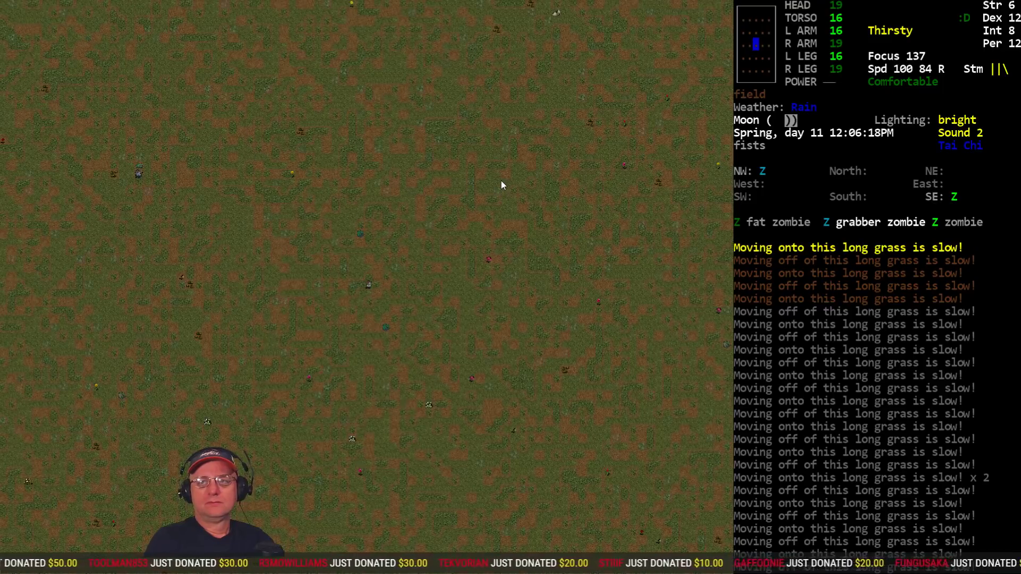
pyautogui.press('Up')
pyautogui.press('Up')
pyautogui.press('Up')
pyautogui.press('Up')
pyautogui.press('Up')
pyautogui.press('Up')
pyautogui.press('Up')
pyautogui.press('Up')
pyautogui.press('Up')
pyautogui.press('Up')
pyautogui.press('Up')
pyautogui.press('Up')
pyautogui.press('Up')
pyautogui.press('Up')
pyautogui.press('Up')
pyautogui.press('Up')
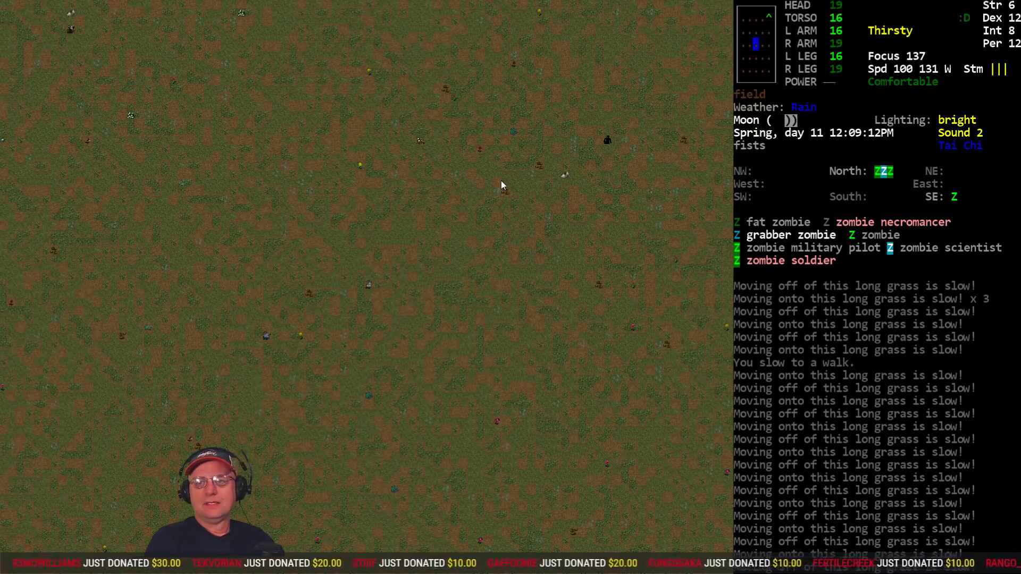
pyautogui.press('z')
pyautogui.press('Z')
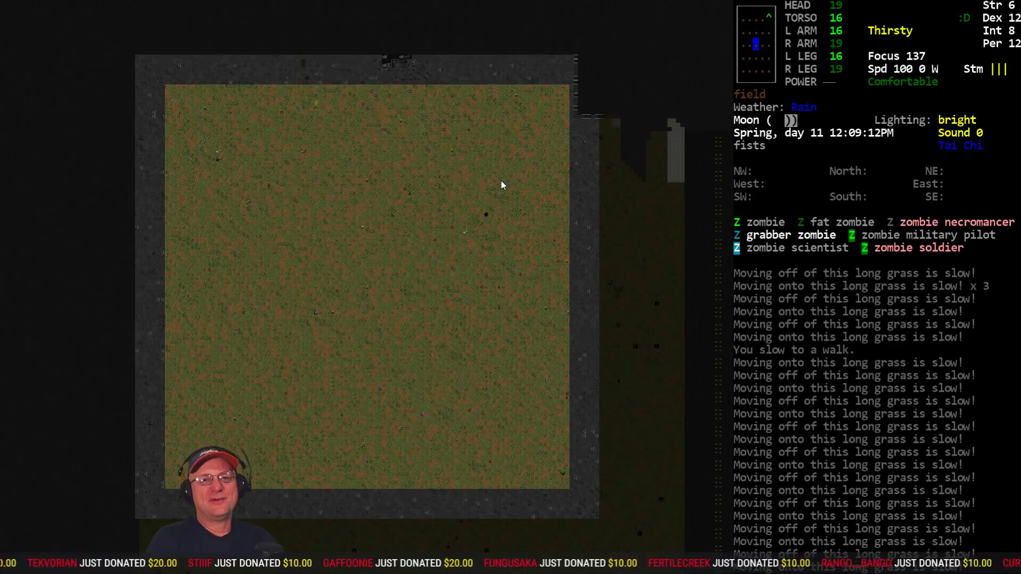
pyautogui.press('z')
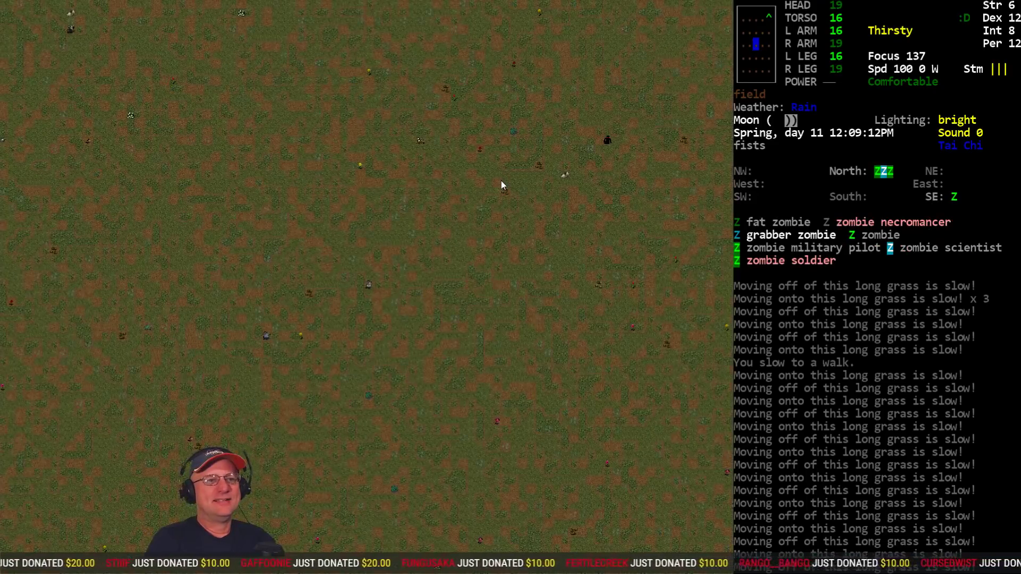
# Look north across the field toward the metal helicopter wreckage
pyautogui.press('x')
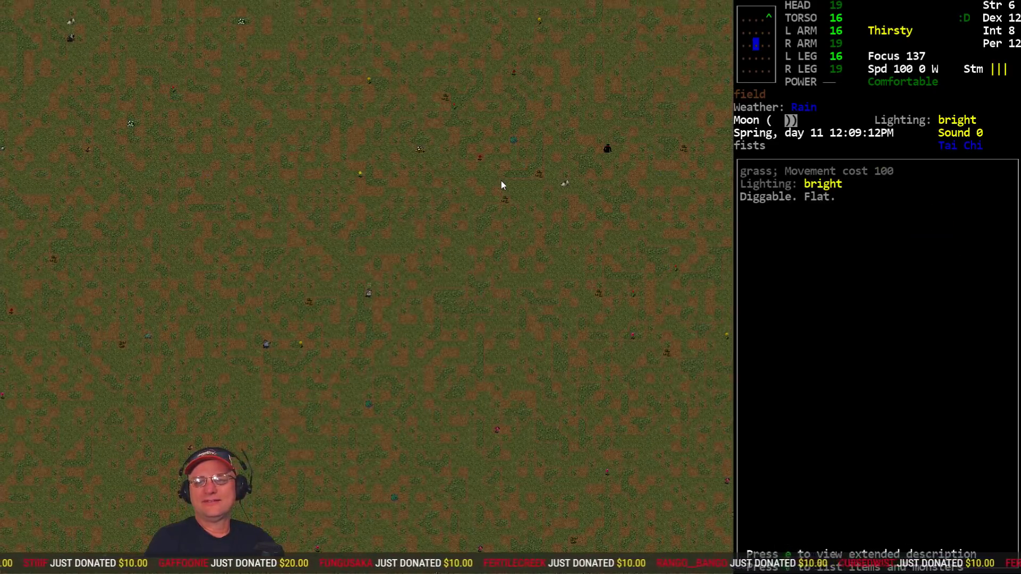
pyautogui.press('Up')
pyautogui.press('Up')
pyautogui.press('Up')
pyautogui.press('Up')
pyautogui.press('Up')
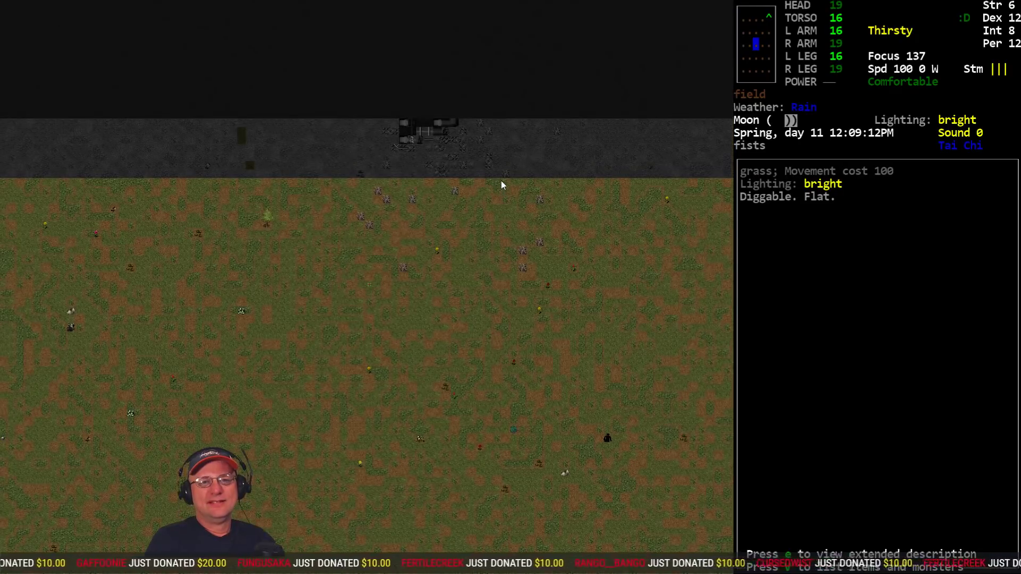
pyautogui.press('Up')
pyautogui.press('Up')
pyautogui.press('Up')
pyautogui.press('Up')
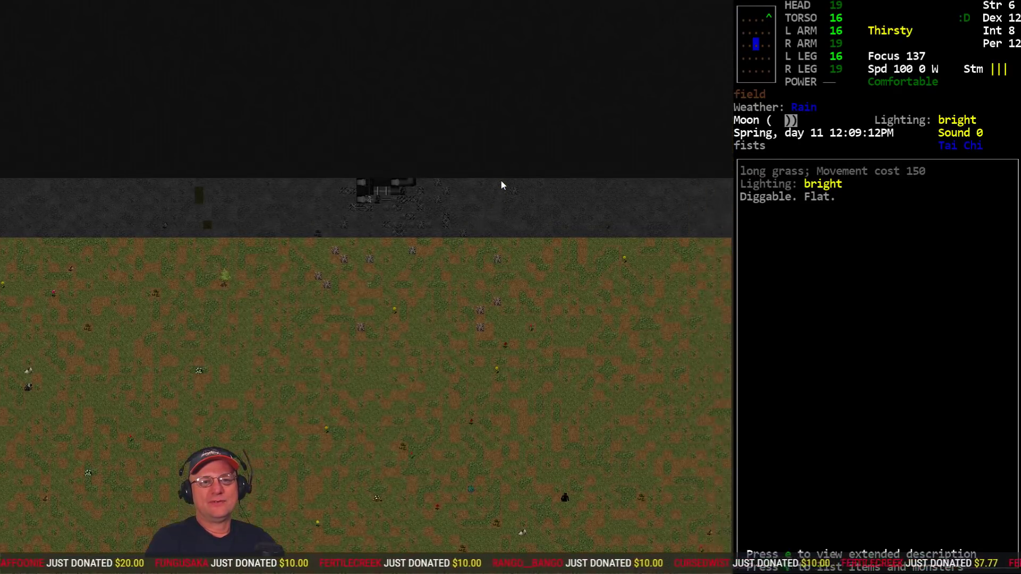
pyautogui.press('Up')
pyautogui.press('Up')
pyautogui.press('Up')
pyautogui.press('Up')
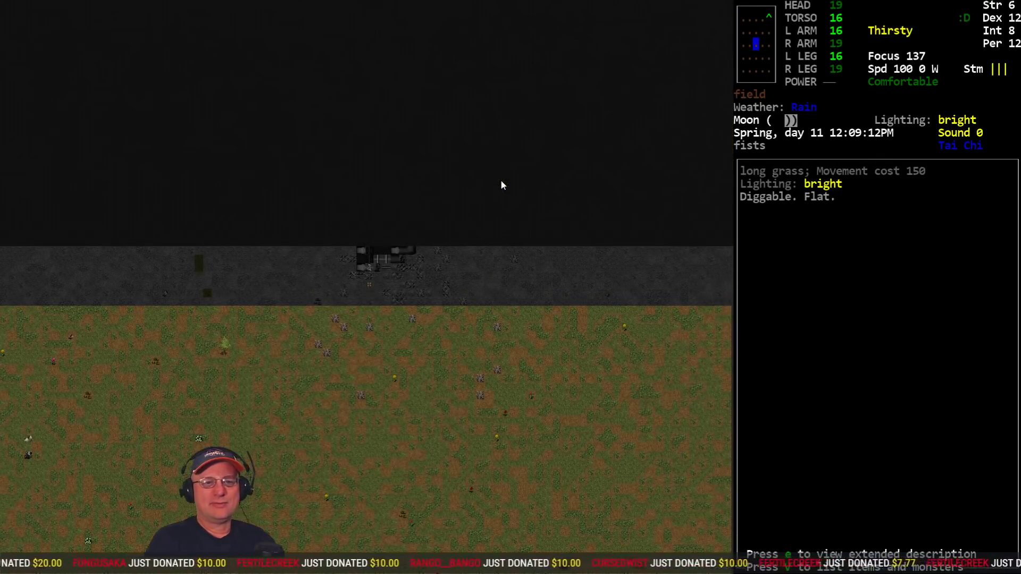
pyautogui.press('Up')
pyautogui.press('Up')
pyautogui.press('Up')
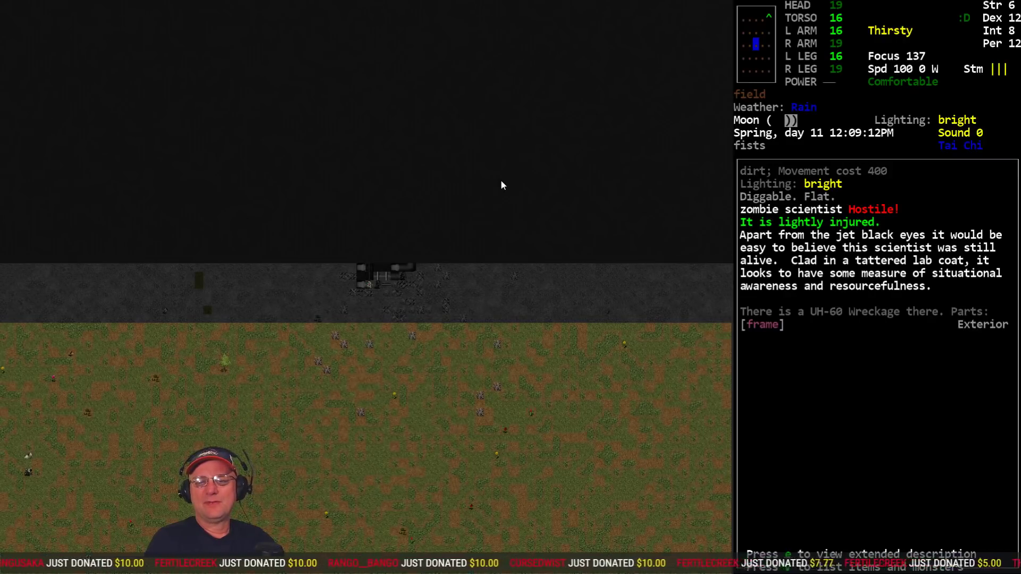
# Compare the zombie scientist and military pilot, then look back south and stop looking
pyautogui.press('Right')
pyautogui.press('Left')
pyautogui.press('Right')
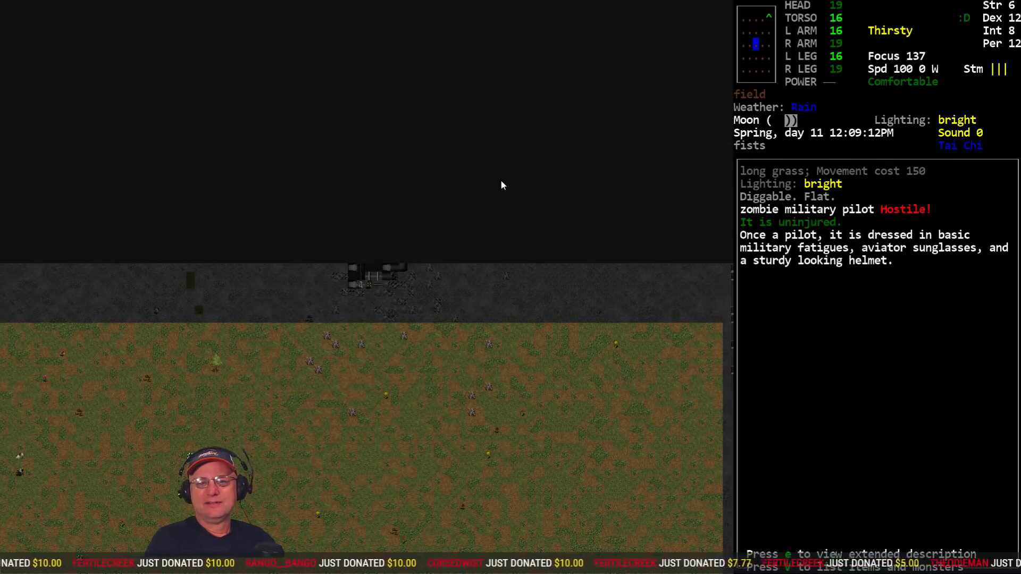
pyautogui.press('Down')
pyautogui.press('Down')
pyautogui.press('Down')
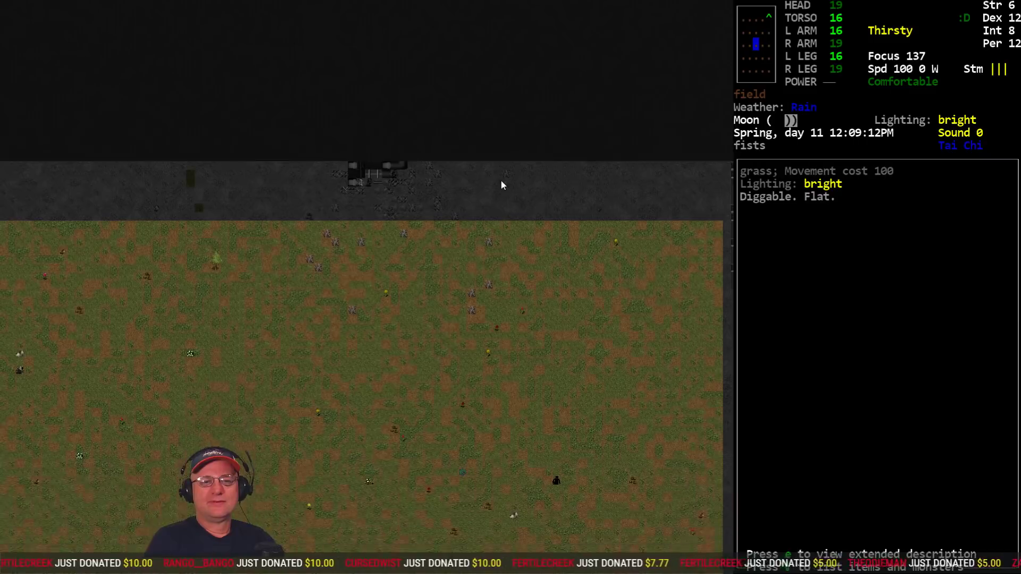
pyautogui.press('Down')
pyautogui.press('Down')
pyautogui.press('Down')
pyautogui.press('Escape')
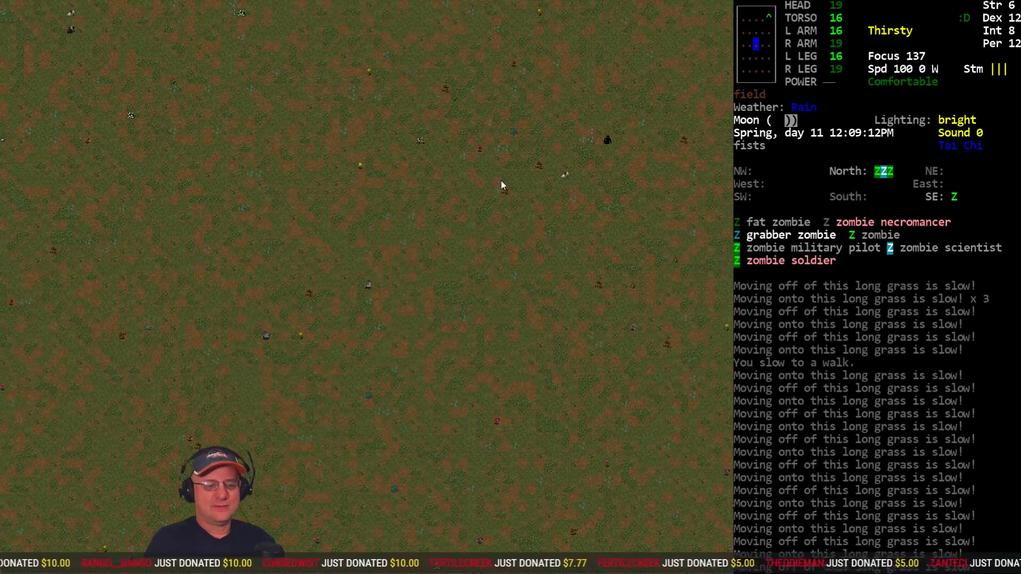
pyautogui.press('m')
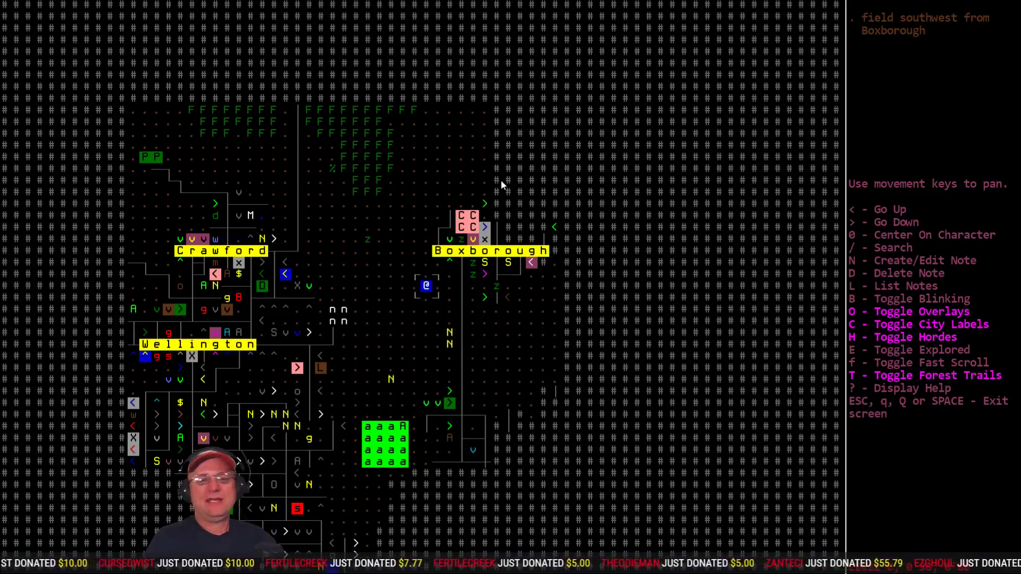
pyautogui.press('Escape')
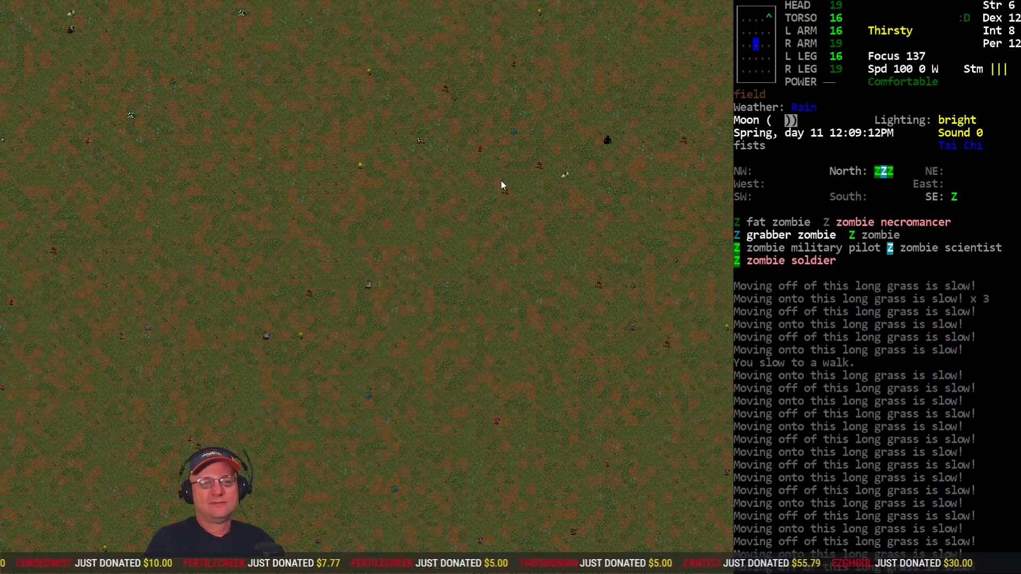
pyautogui.press('z')
pyautogui.press('z')
pyautogui.press('Z')
pyautogui.press('Z')
pyautogui.press('Z')
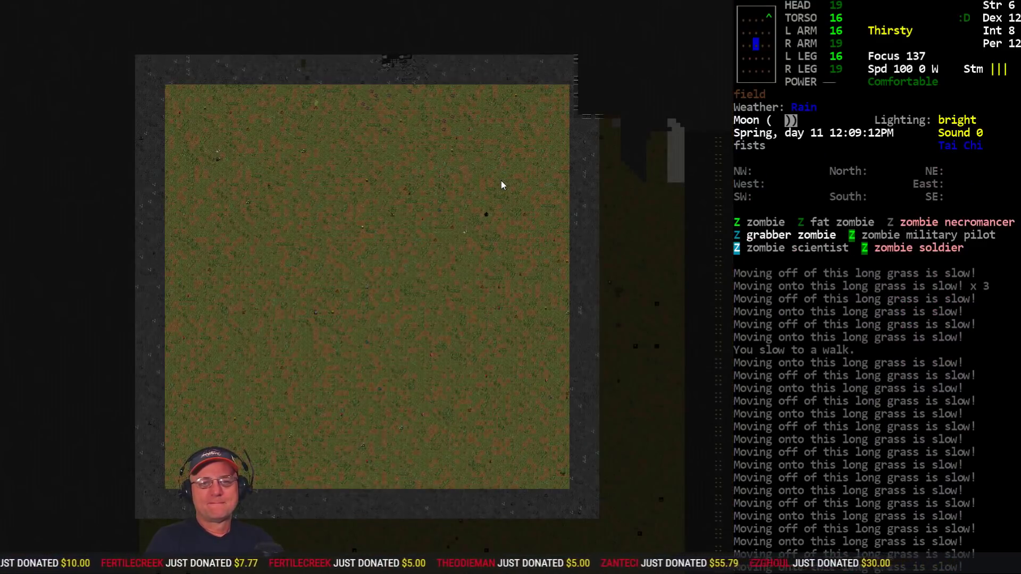
pyautogui.press('z')
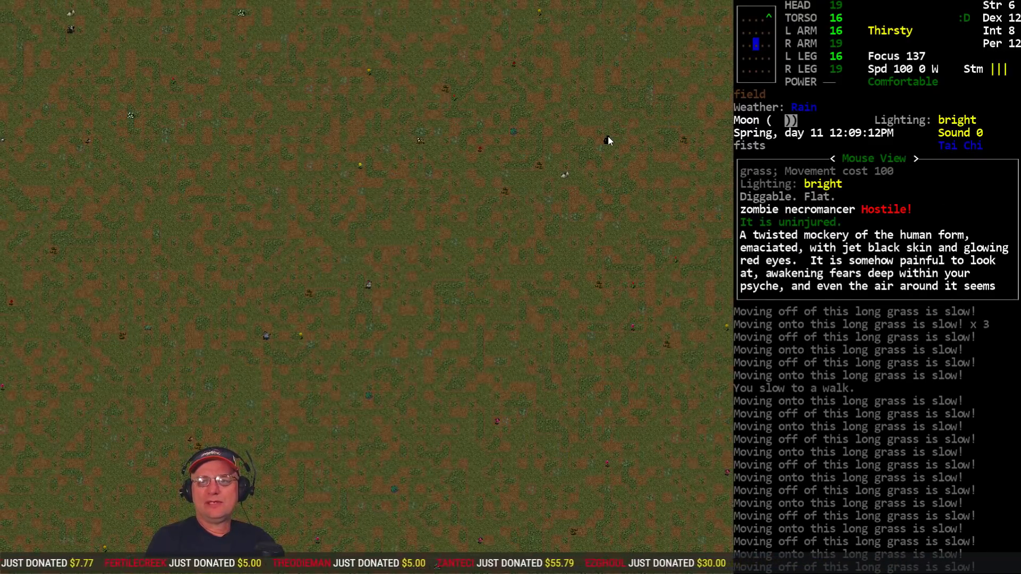
pyautogui.press('V')
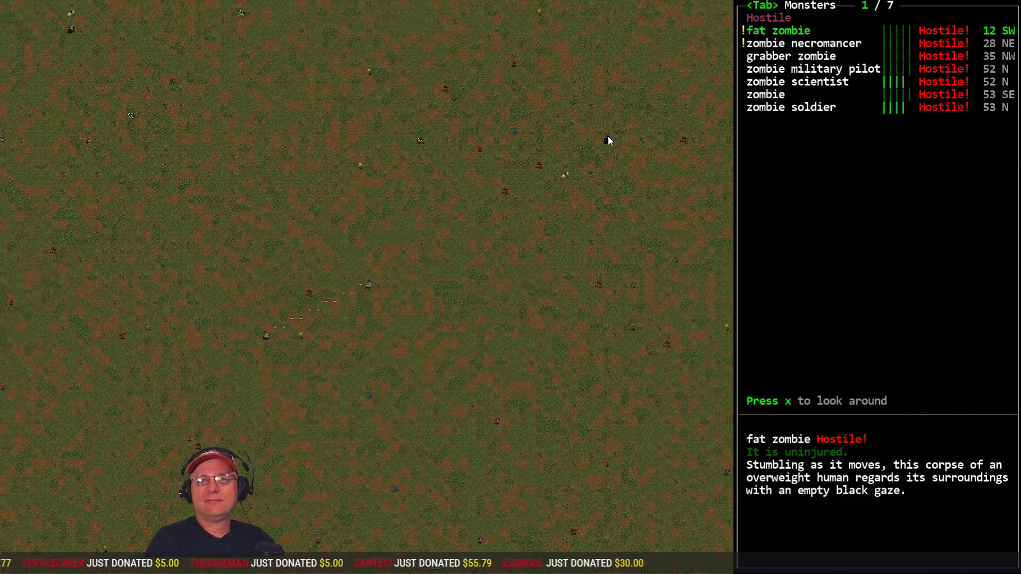
pyautogui.press('Escape')
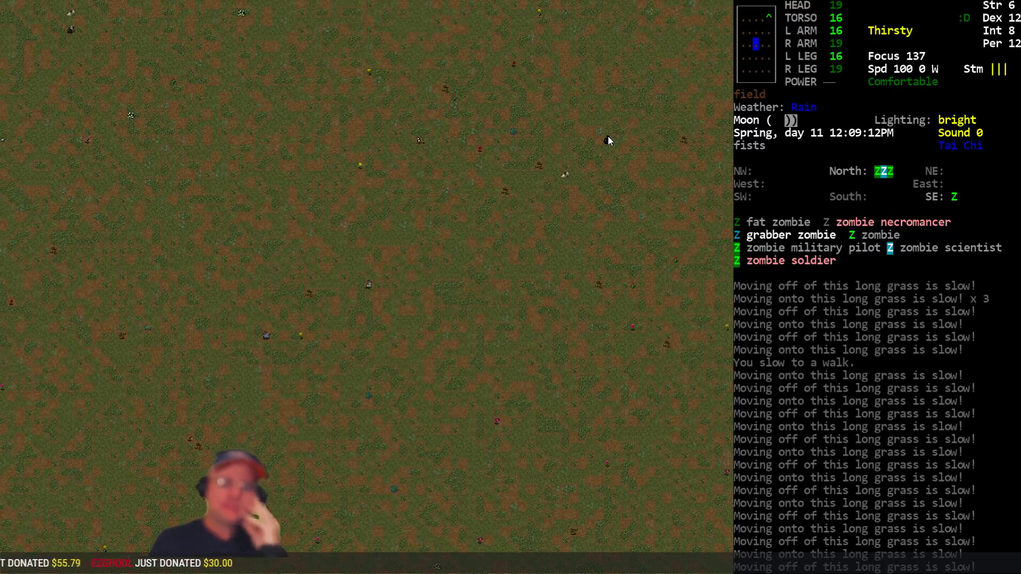
# Move a few tiles, zoom far out, and check the location on the overmap
pyautogui.press('z')
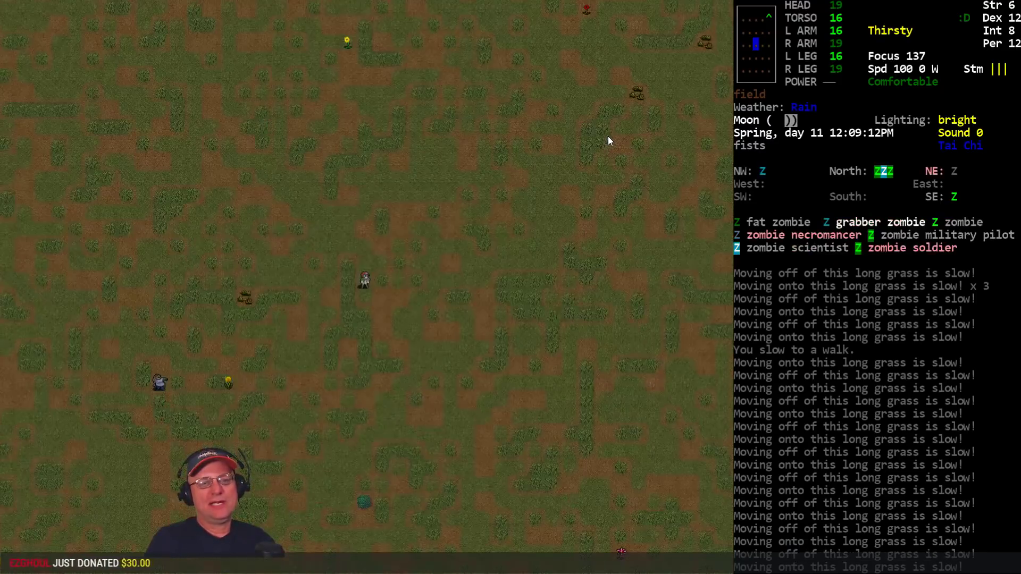
pyautogui.press('1')
pyautogui.press('1')
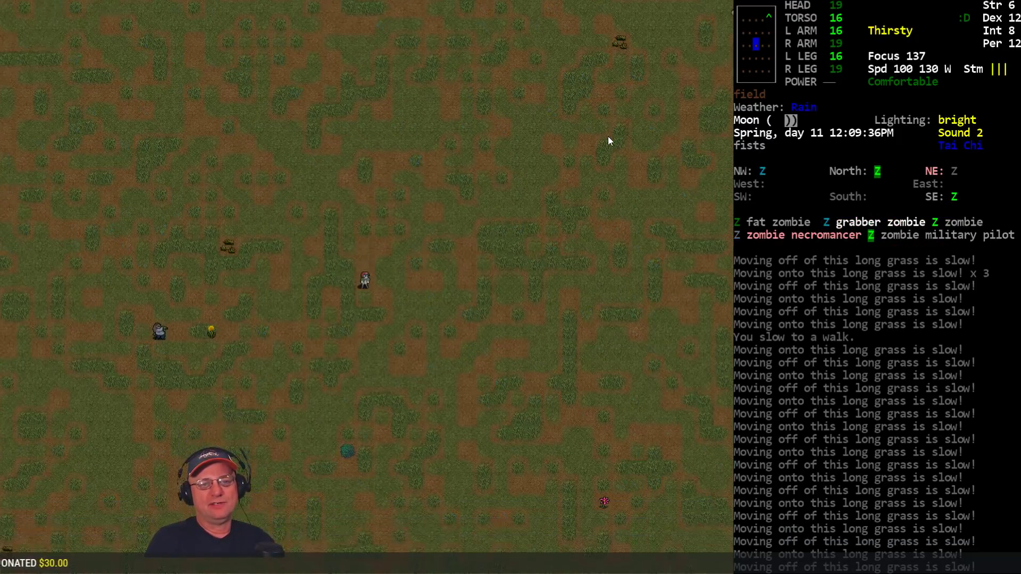
pyautogui.press('1')
pyautogui.press('1')
pyautogui.press('1')
pyautogui.press('1')
pyautogui.press('1')
pyautogui.press('1')
pyautogui.press('1')
pyautogui.press('1')
pyautogui.press('1')
pyautogui.press('1')
pyautogui.press('1')
pyautogui.press('1')
pyautogui.press('1')
pyautogui.press('z')
pyautogui.press('Z')
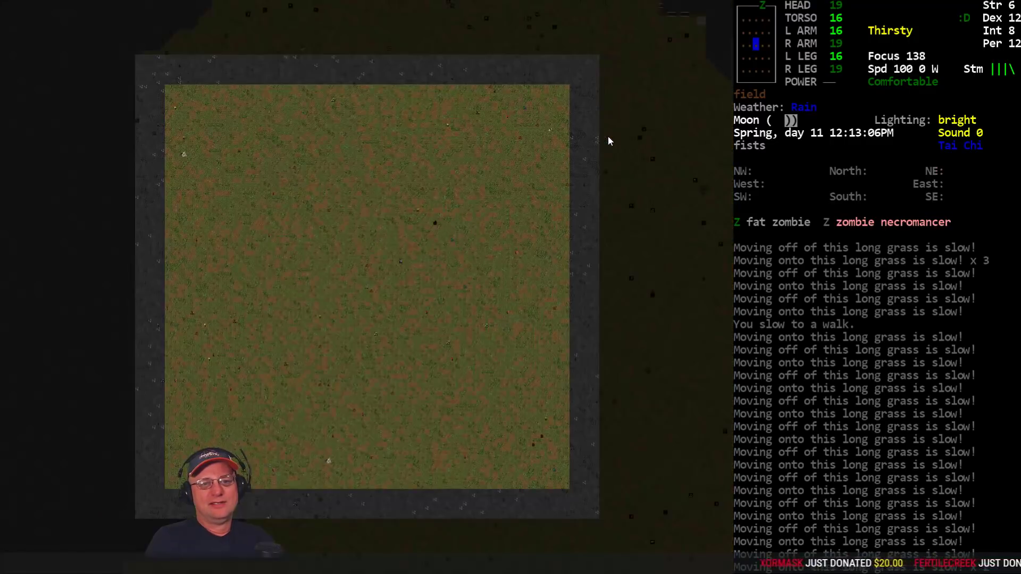
pyautogui.press('m')
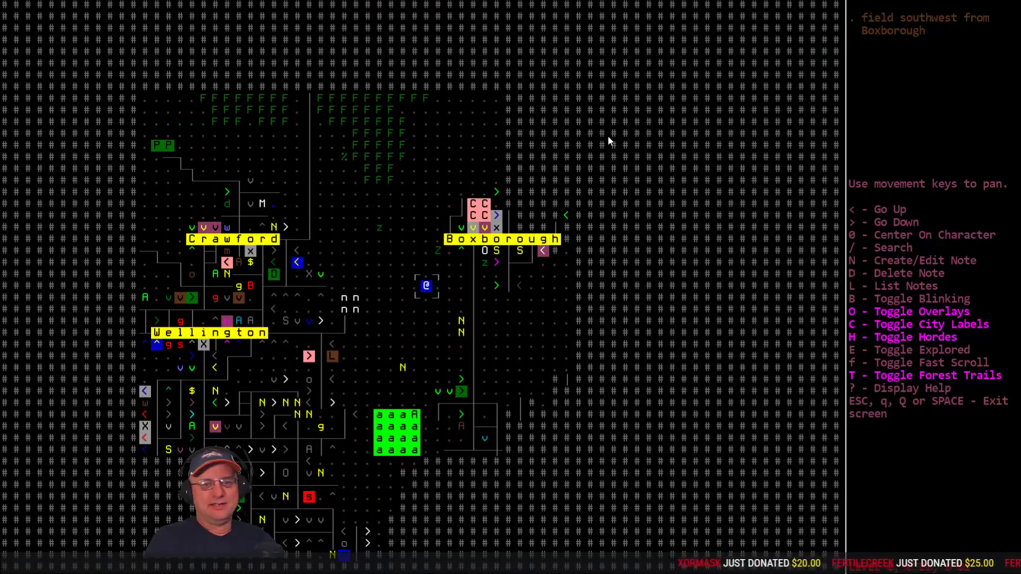
pyautogui.press('Escape')
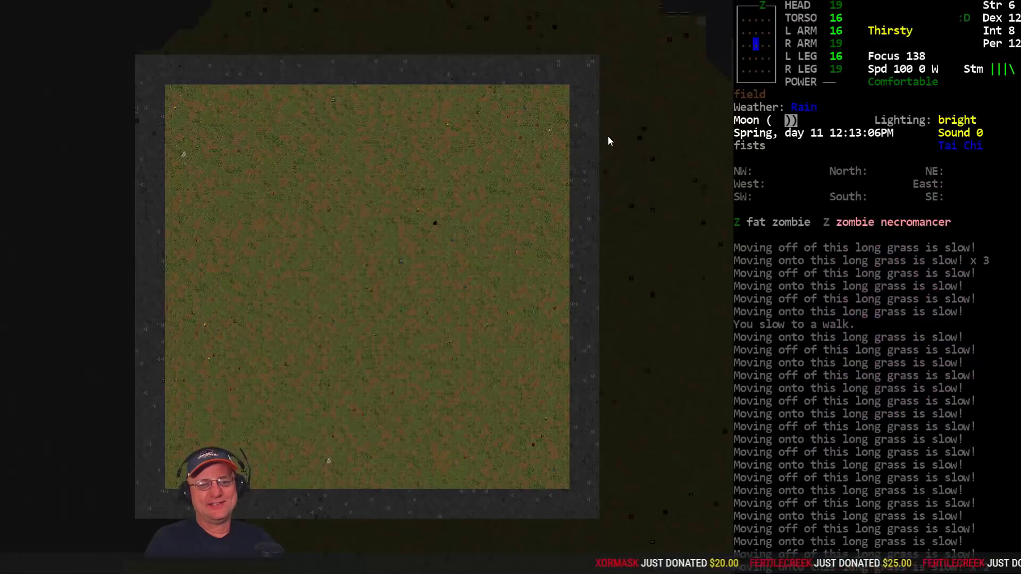
pyautogui.press('z')
pyautogui.press('z')
# Walk north and then west through the long grass
pyautogui.press('Up')
pyautogui.press('Up')
pyautogui.press('Up')
pyautogui.press('Up')
pyautogui.press('Up')
pyautogui.press('Up')
pyautogui.press('Up')
pyautogui.press('Up')
pyautogui.press('Left')
pyautogui.press('Left')
pyautogui.press('Left')
pyautogui.press('Left')
pyautogui.press('Left')
pyautogui.press('Left')
pyautogui.press('Left')
pyautogui.press('Left')
pyautogui.press('Left')
pyautogui.press('Left')
pyautogui.press('Left')
pyautogui.press('Left')
pyautogui.press('Left')
pyautogui.press('Left')
pyautogui.press('Left')
pyautogui.press('Left')
pyautogui.press('Left')
pyautogui.press('Left')
pyautogui.press('Left')
pyautogui.press('Left')
pyautogui.press('Left')
pyautogui.press('Left')
pyautogui.press('Left')
pyautogui.press('Left')
pyautogui.press('Left')
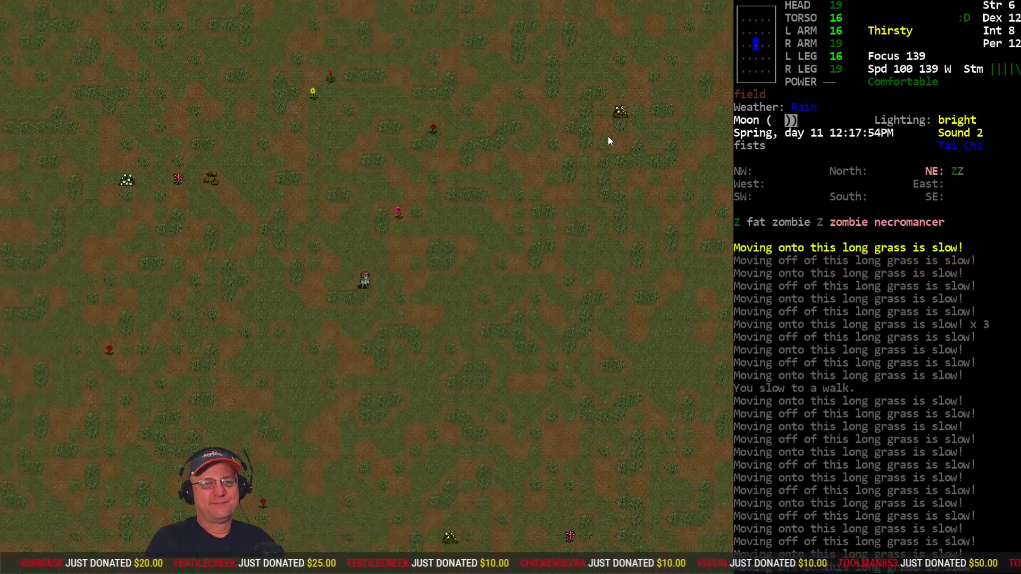
pyautogui.press('Left')
pyautogui.press('Left')
pyautogui.press('Left')
pyautogui.press('Left')
pyautogui.press('Left')
pyautogui.press('Left')
# Recheck the overmap southwest of Boxborough, then walk further west across the field
pyautogui.press('z')
pyautogui.press('Z')
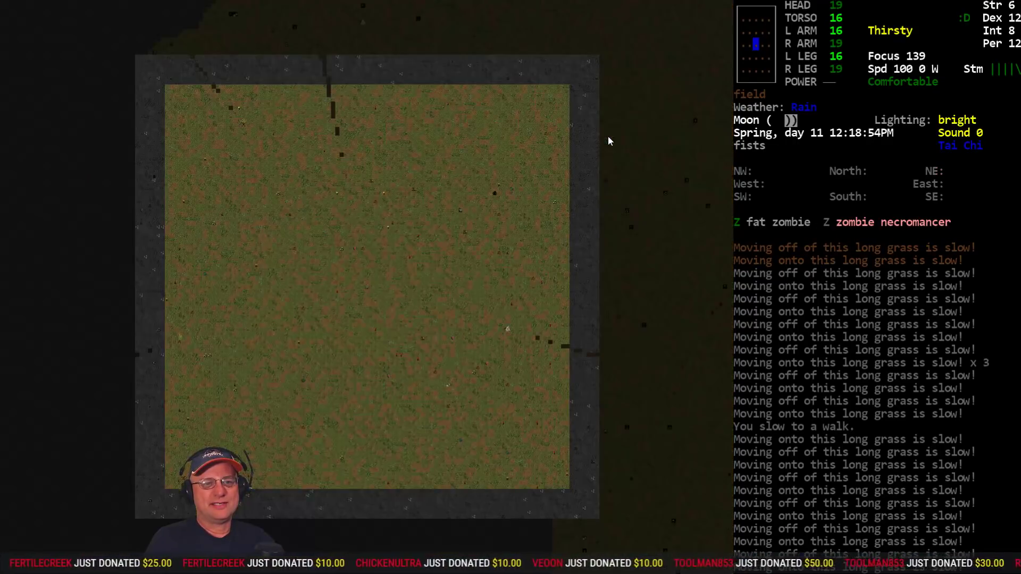
pyautogui.press('z')
pyautogui.press('m')
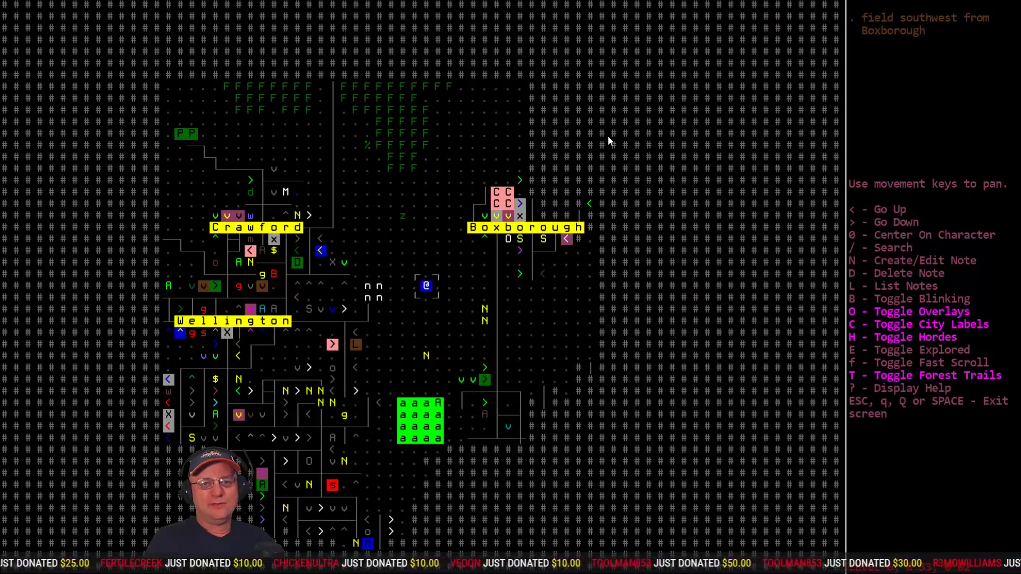
pyautogui.press('Escape')
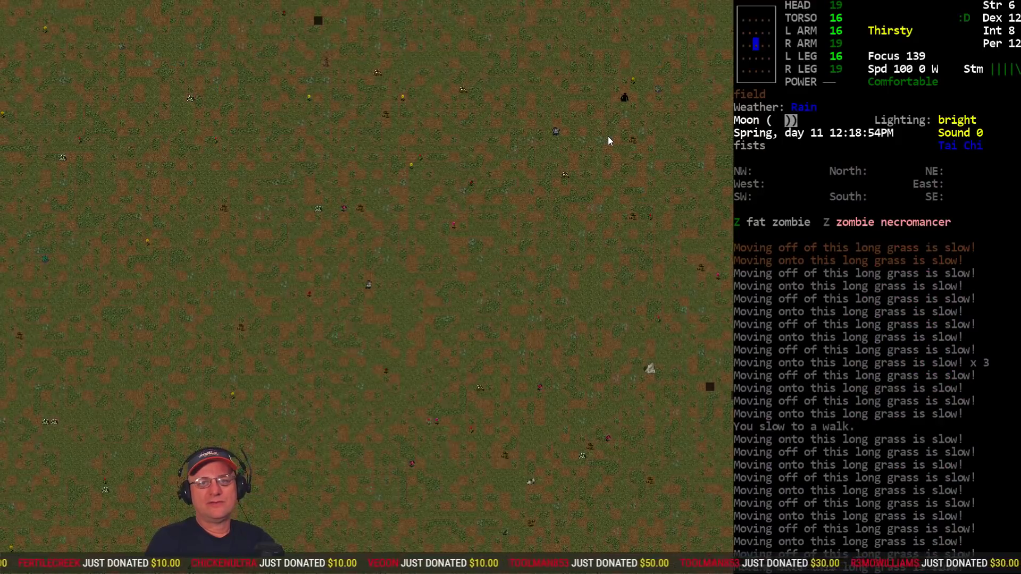
pyautogui.press('Left')
pyautogui.press('Left')
pyautogui.press('Left')
pyautogui.press('Left')
pyautogui.press('Left')
pyautogui.press('Left')
pyautogui.press('Left')
pyautogui.press('Left')
pyautogui.press('Left')
pyautogui.press('Left')
# Switch to running and run west over the half-built wall into the cemetery
pyautogui.press('"')
pyautogui.press('Left')
pyautogui.press('Left')
pyautogui.press('Left')
pyautogui.press('Left')
pyautogui.press('Left')
pyautogui.press('Left')
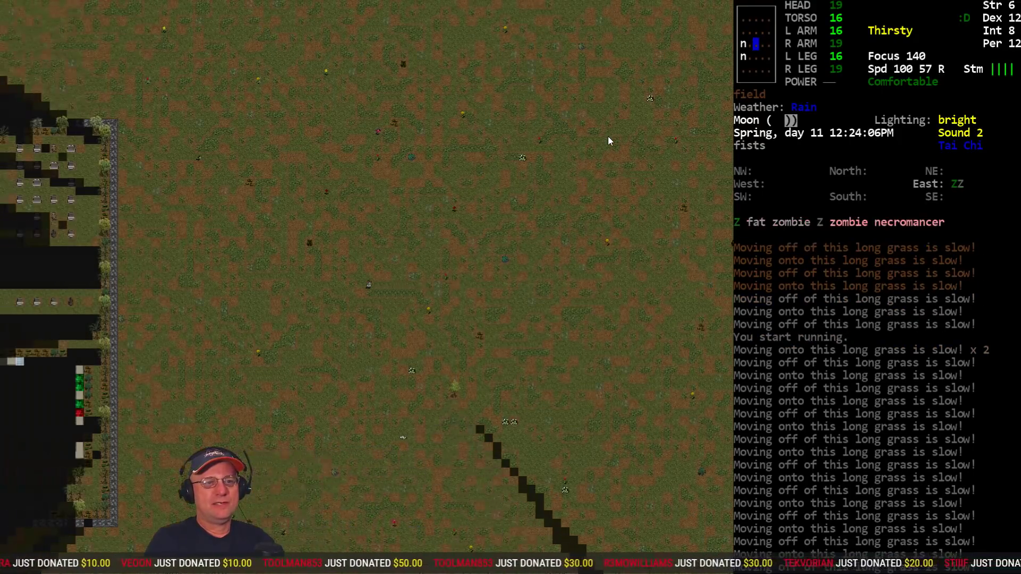
pyautogui.press('Left')
pyautogui.press('Left')
pyautogui.press('Left')
pyautogui.press('Left')
pyautogui.press('Left')
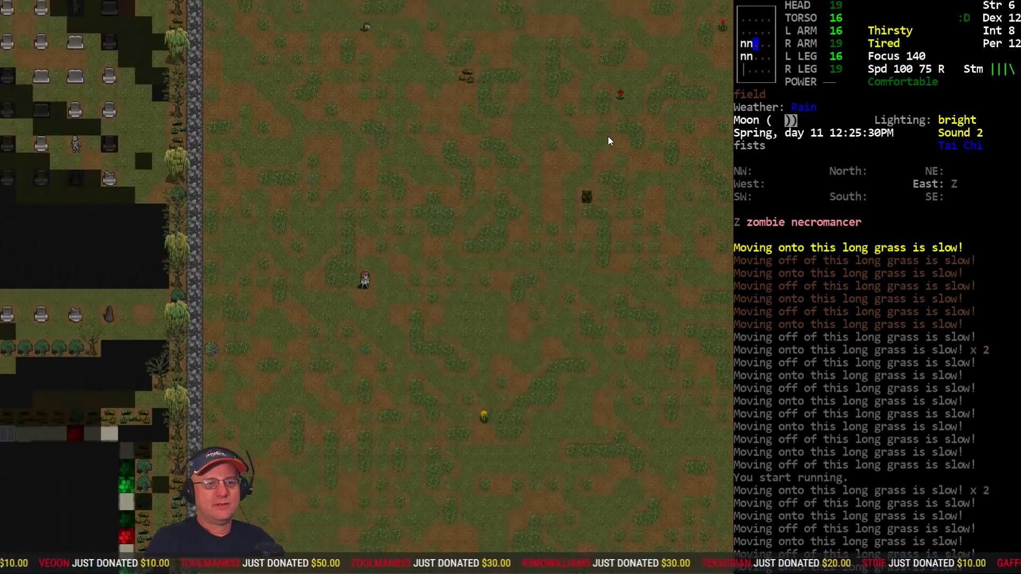
pyautogui.press('Left')
pyautogui.press('Left')
pyautogui.press('Left')
pyautogui.press('Left')
pyautogui.press('Left')
pyautogui.press('Left')
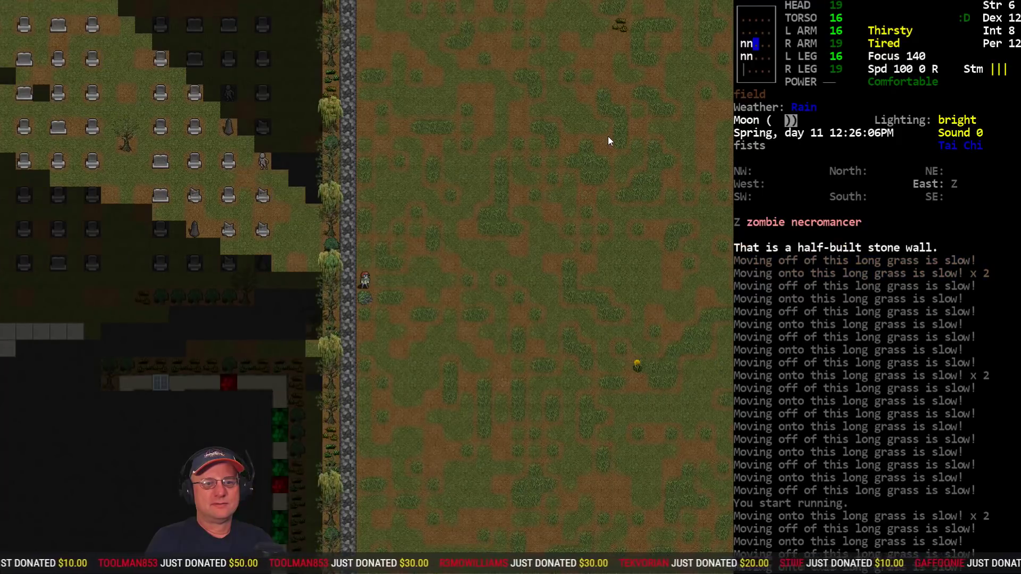
pyautogui.press('Left')
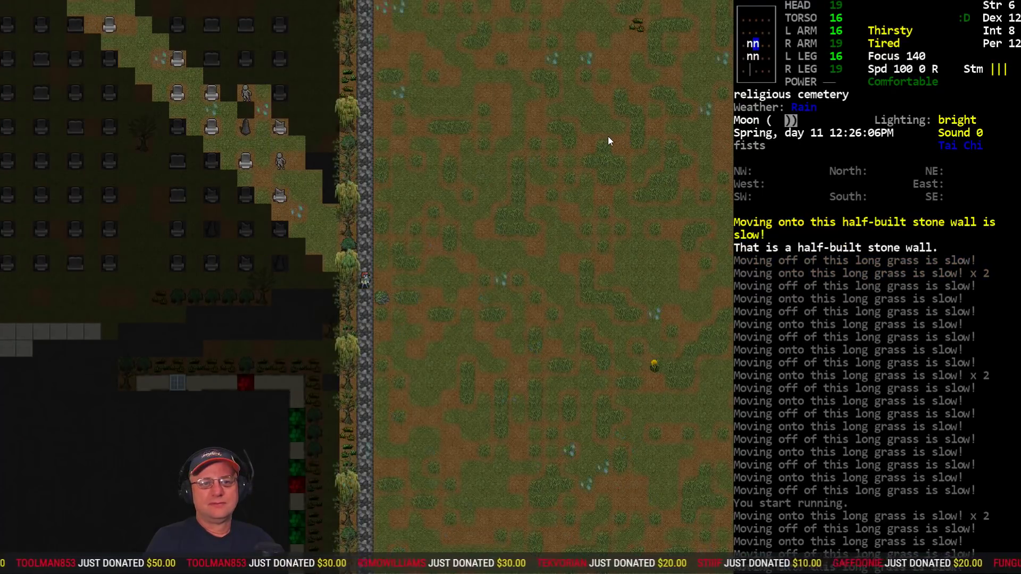
pyautogui.press('Left')
pyautogui.press('Left')
pyautogui.press('Left')
pyautogui.press('Left')
pyautogui.press('Left')
pyautogui.press('Left')
pyautogui.press('Left')
# Slow to a walk and head south through the cemetery onto the road
pyautogui.press('Up')
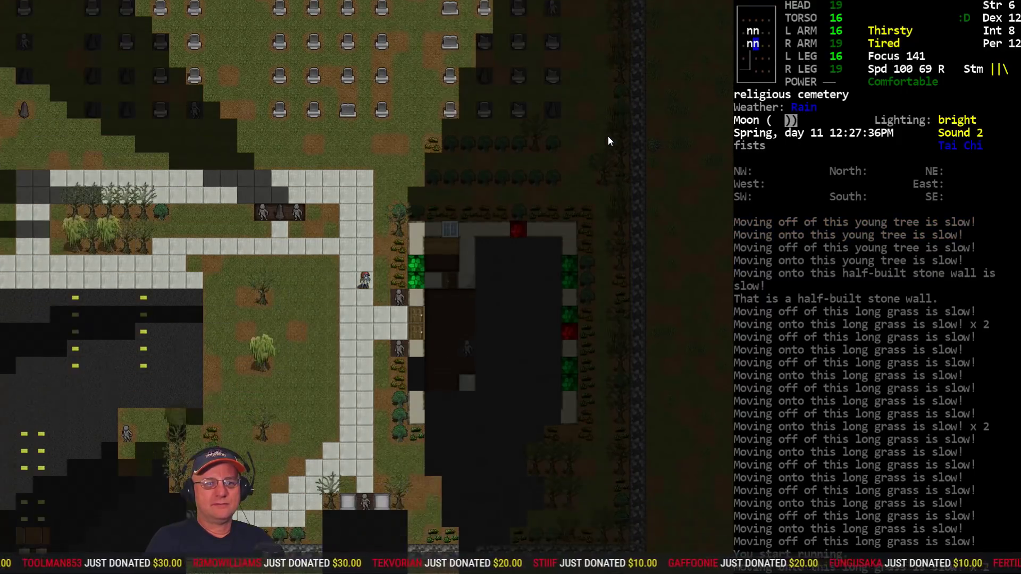
pyautogui.press('Up')
pyautogui.press('Down')
pyautogui.press('Down')
pyautogui.press('Down')
pyautogui.press('Down')
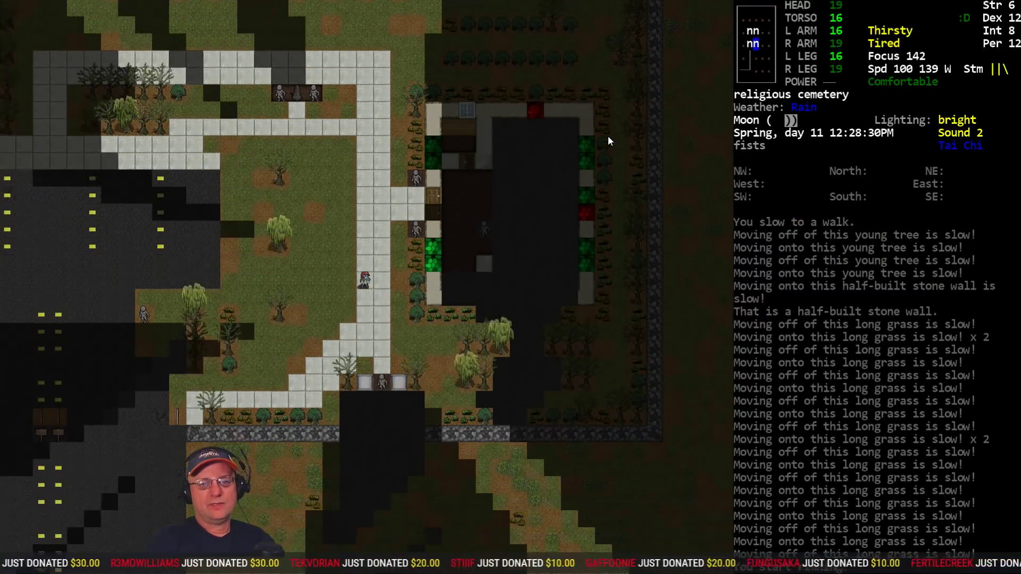
pyautogui.press('Down')
pyautogui.press('Down')
pyautogui.press('Down')
pyautogui.press('Down')
pyautogui.press('Down')
pyautogui.press('Down')
pyautogui.press('Down')
pyautogui.press('Down')
pyautogui.press('Down')
pyautogui.press('Down')
pyautogui.press('Down')
pyautogui.press('Down')
pyautogui.press('Down')
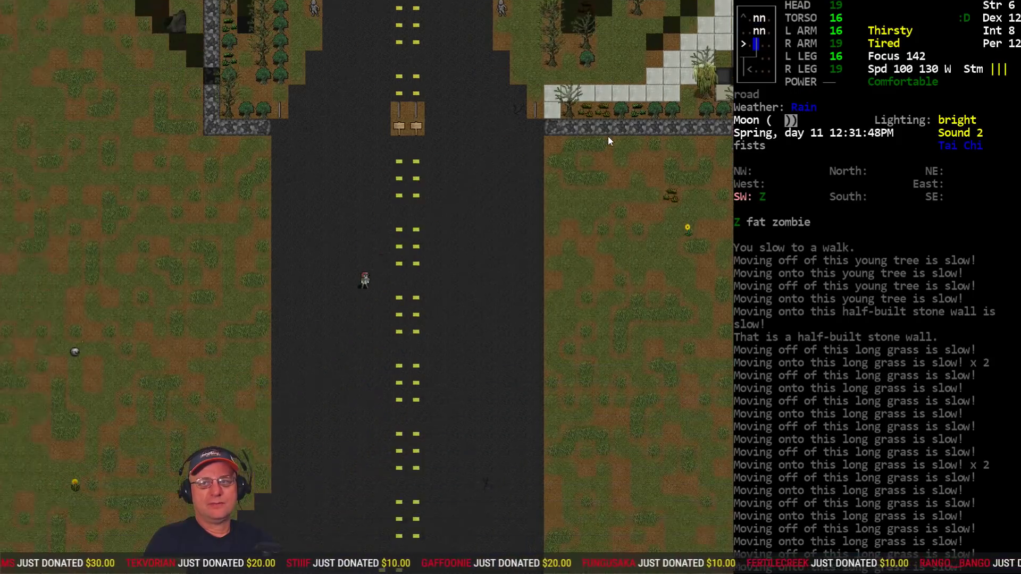
pyautogui.press('z')
pyautogui.press('Z')
pyautogui.press('Z')
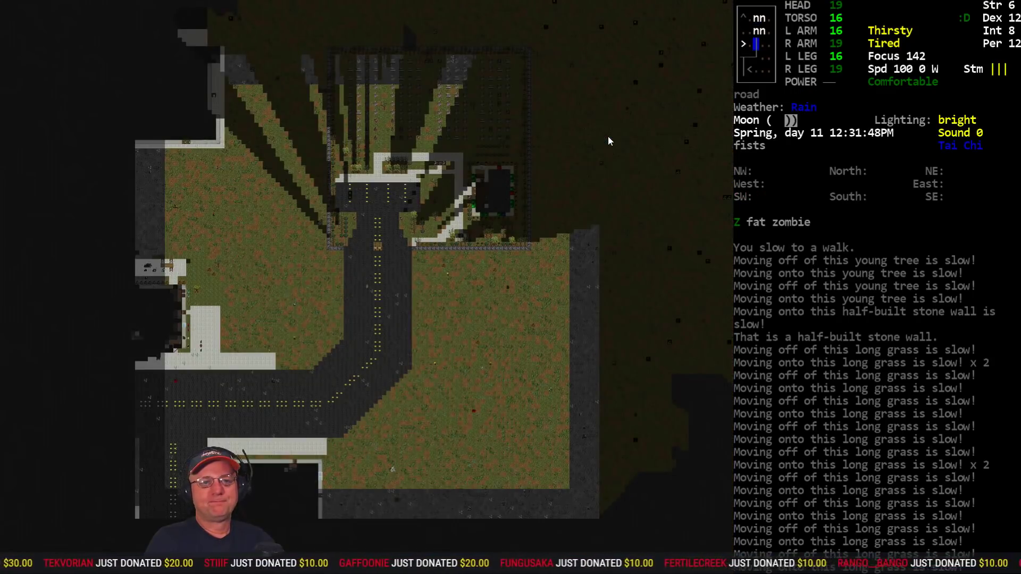
pyautogui.press('z')
pyautogui.press('z')
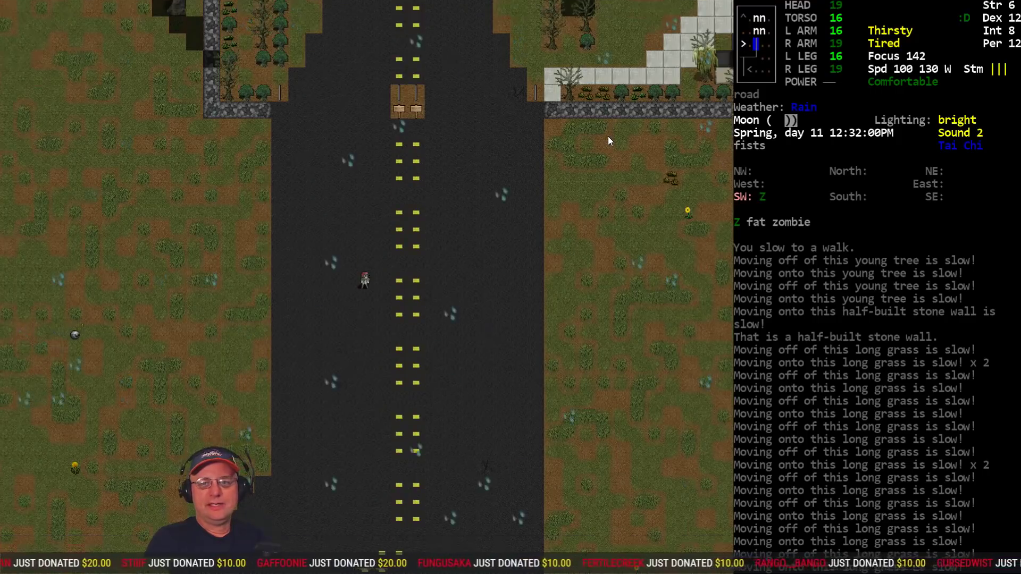
pyautogui.press('Down')
pyautogui.press('Down')
pyautogui.press('Down')
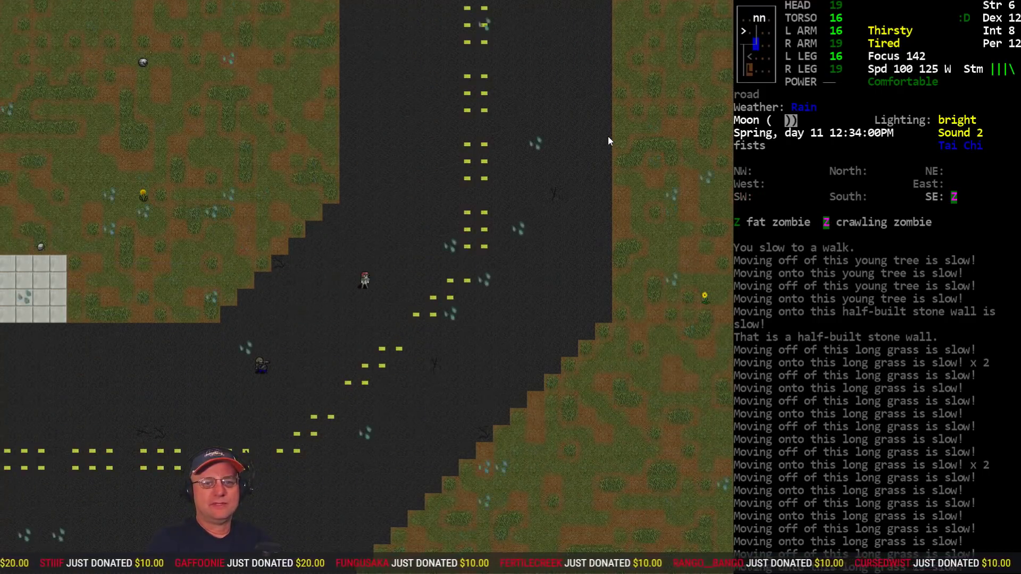
# Zoom out for an overview, then walk south along the road
pyautogui.press('z')
pyautogui.press('z')
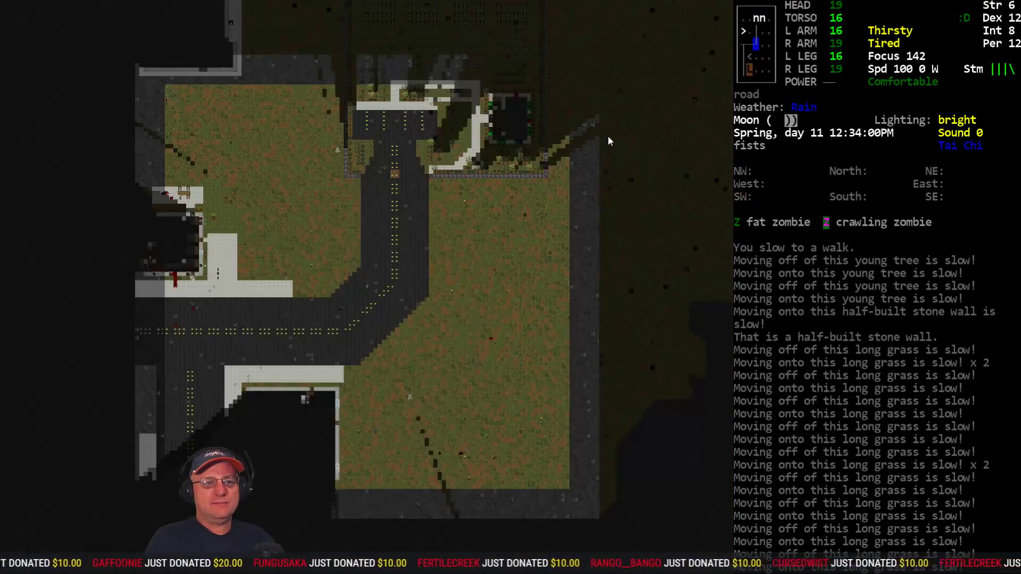
pyautogui.press('z')
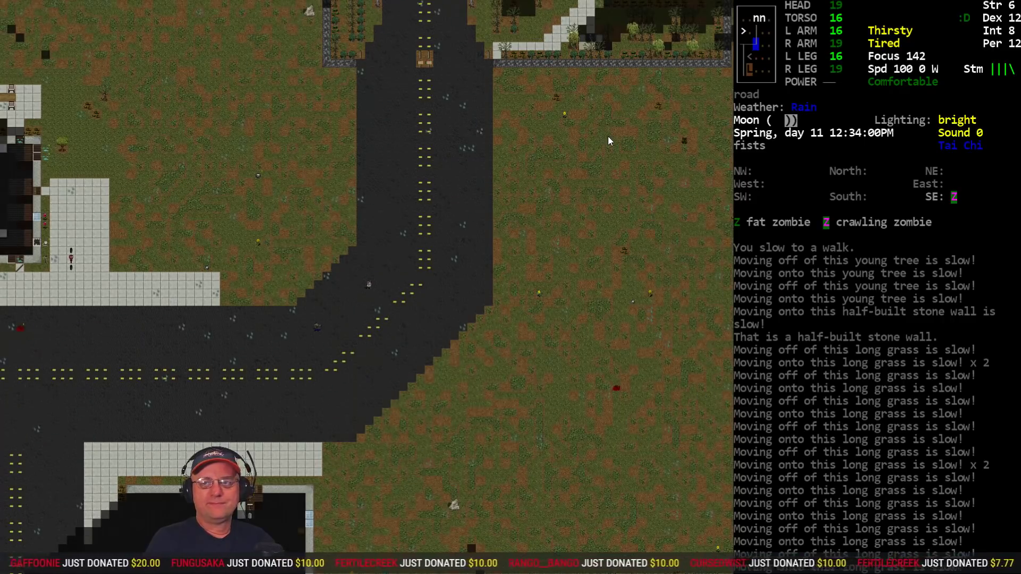
pyautogui.press('z')
pyautogui.press('Down')
pyautogui.press('Down')
pyautogui.press('Down')
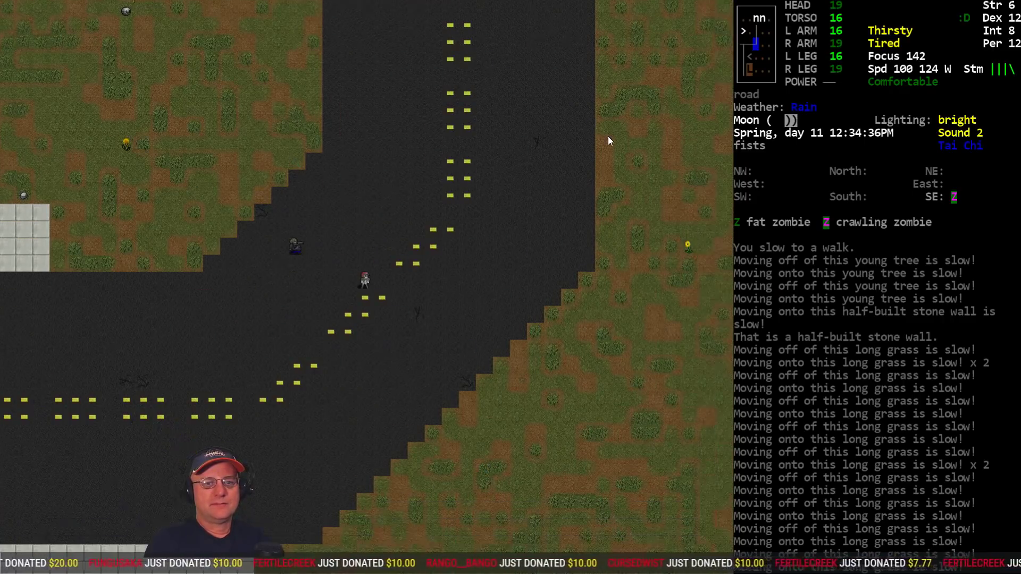
pyautogui.press('Down')
pyautogui.press('Down')
pyautogui.press('Down')
pyautogui.press('Down')
pyautogui.press('Down')
# Walk north to the house and climb in through the window
pyautogui.press('Up')
pyautogui.press('Up')
pyautogui.press('Up')
pyautogui.press('Up')
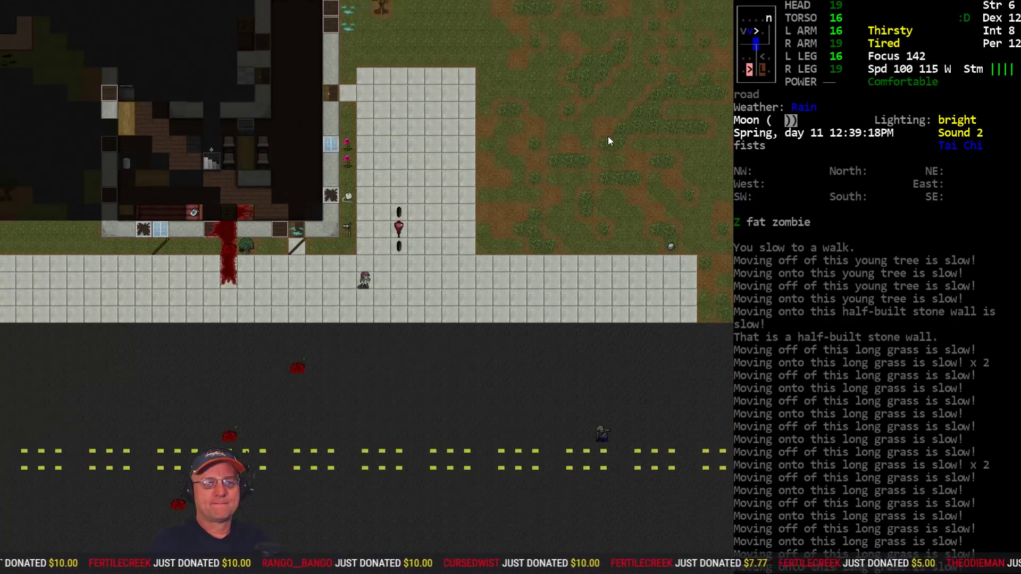
pyautogui.press('Up')
pyautogui.press('z')
pyautogui.press('Up')
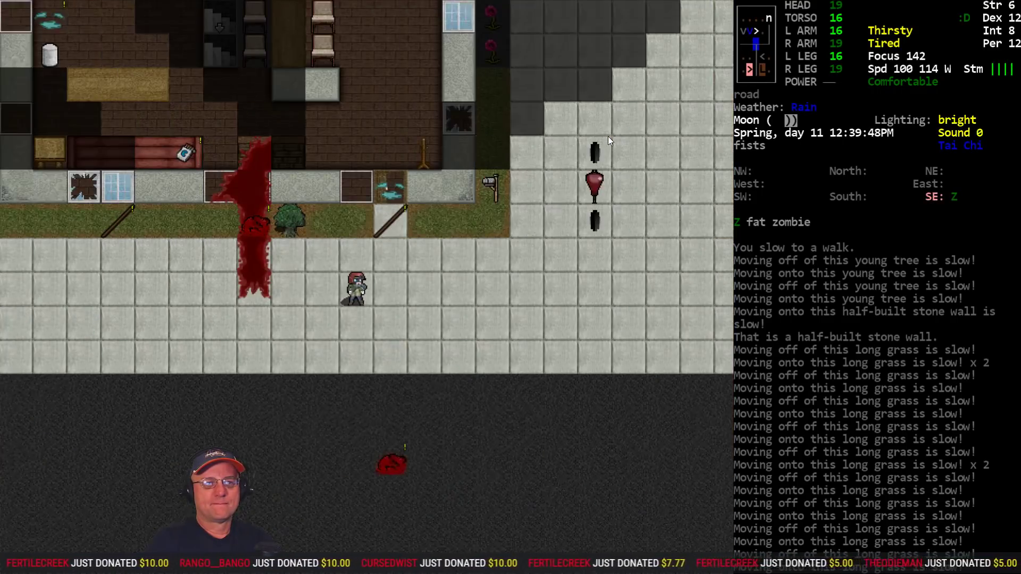
pyautogui.press('Up')
pyautogui.press('Up')
pyautogui.press('Up')
pyautogui.press('Up')
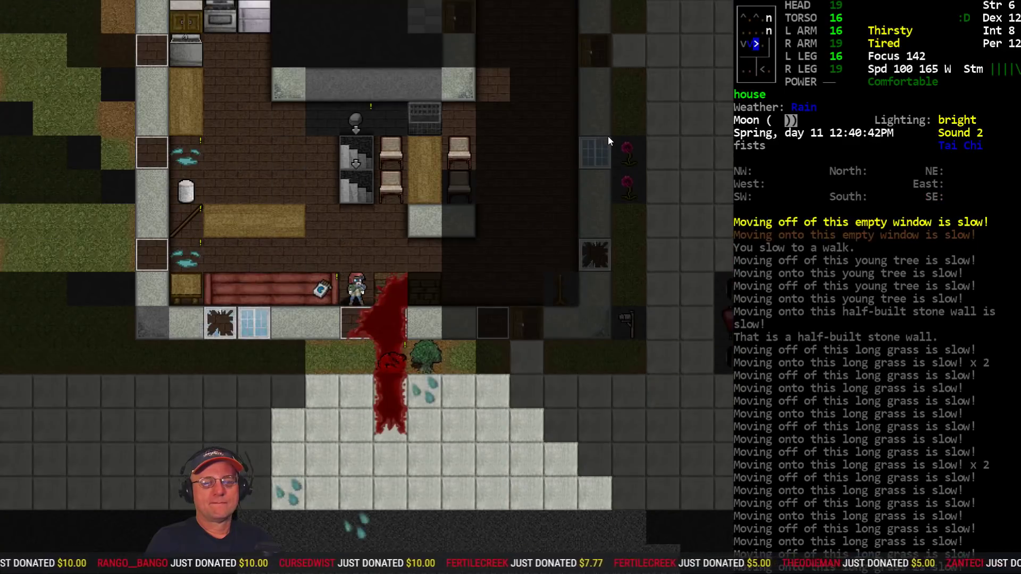
# Drop the backpack and runner pack together using multidrop
pyautogui.press('d')
pyautogui.press('Return')
pyautogui.press('pagedown')
pyautogui.press('Up')
pyautogui.press('Up')
pyautogui.press('Up')
pyautogui.press('Up')
pyautogui.press('pageup')
pyautogui.press('Up')
pyautogui.press('Up')
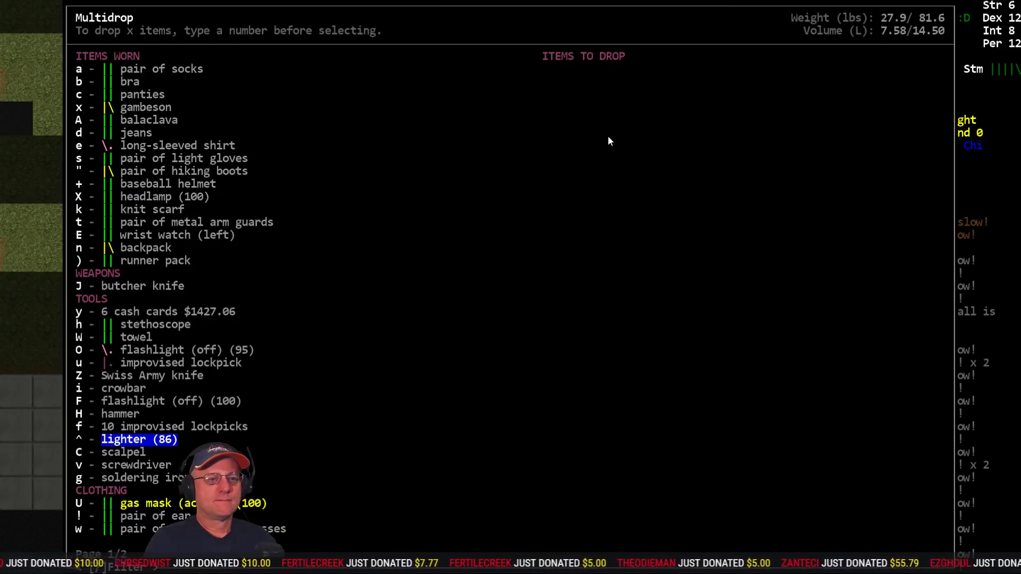
pyautogui.press('pageup')
pyautogui.press('Up')
pyautogui.press('pageup')
pyautogui.press('Up')
pyautogui.press('Return')
pyautogui.press('Return')
pyautogui.press('Return')
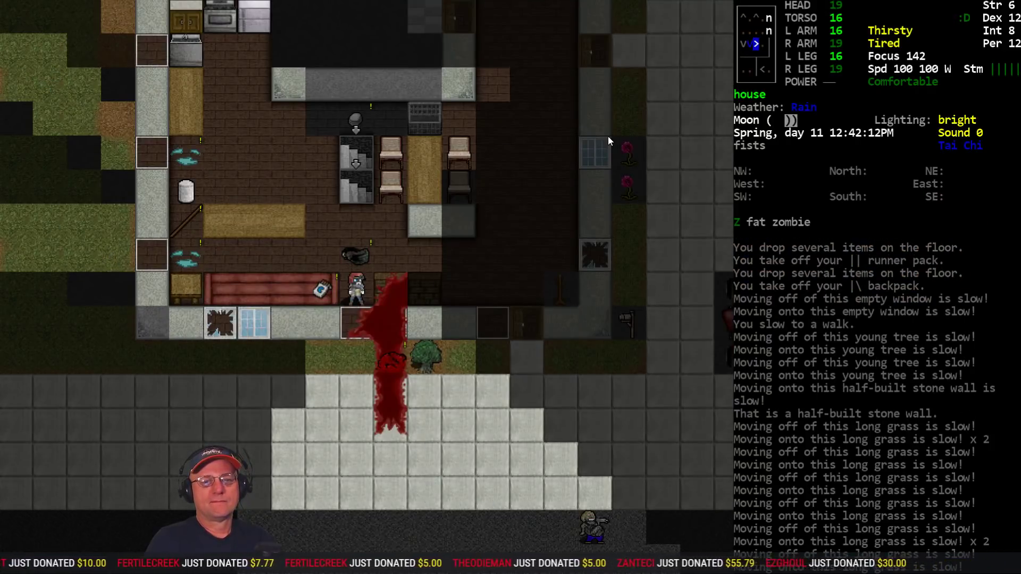
# Wait for the fat zombie at the window, attack it until dead, then step back
pyautogui.press('5')
pyautogui.press('5')
pyautogui.press('5')
pyautogui.press('5')
pyautogui.press('5')
pyautogui.press('5')
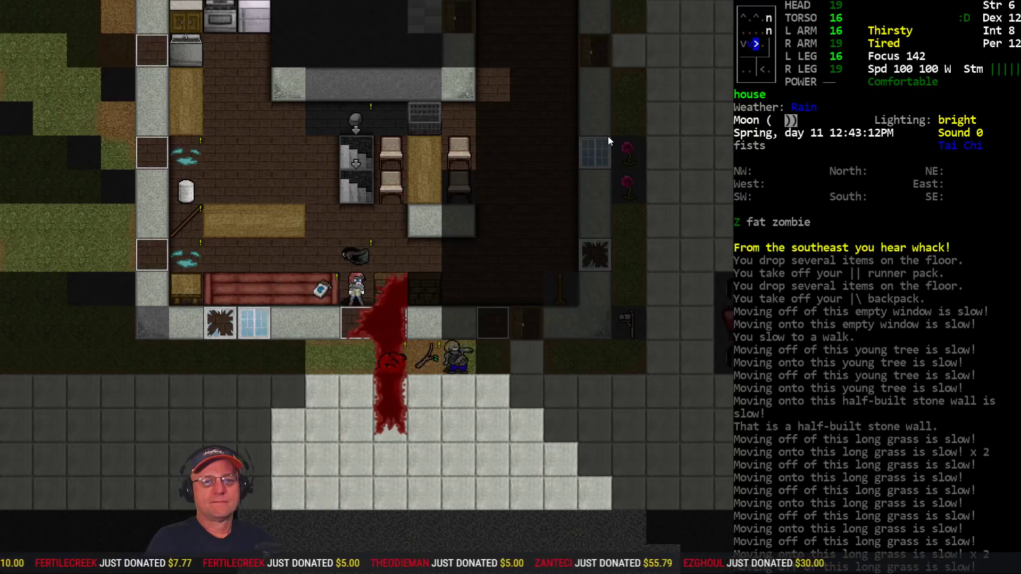
pyautogui.press('5')
pyautogui.press('5')
pyautogui.press('Tab')
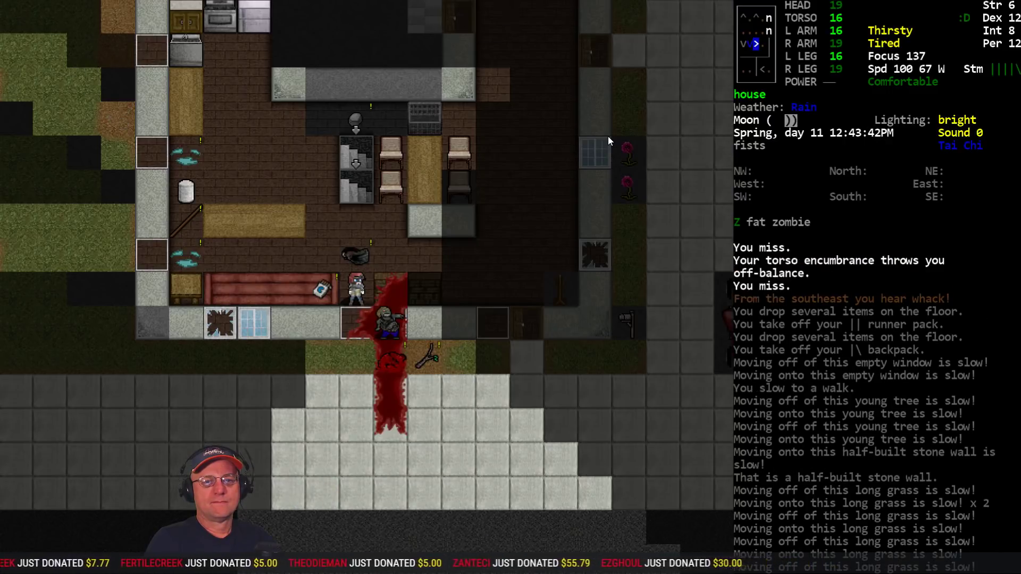
pyautogui.press('Tab')
pyautogui.press('Tab')
pyautogui.press('Tab')
pyautogui.press('Tab')
pyautogui.press('Tab')
pyautogui.press('Tab')
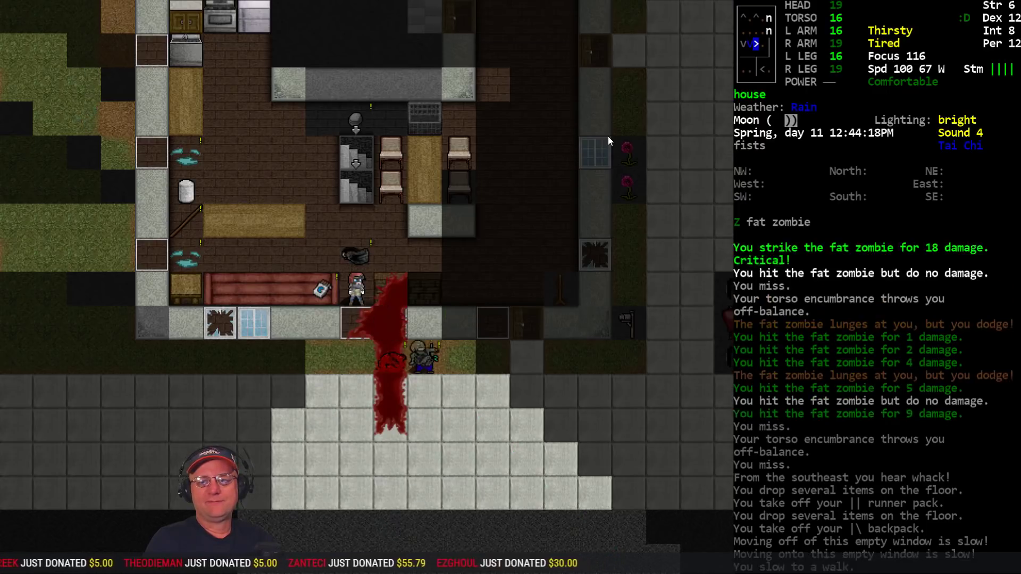
pyautogui.press('2')
pyautogui.press('Tab')
pyautogui.press('Tab')
pyautogui.press('1')
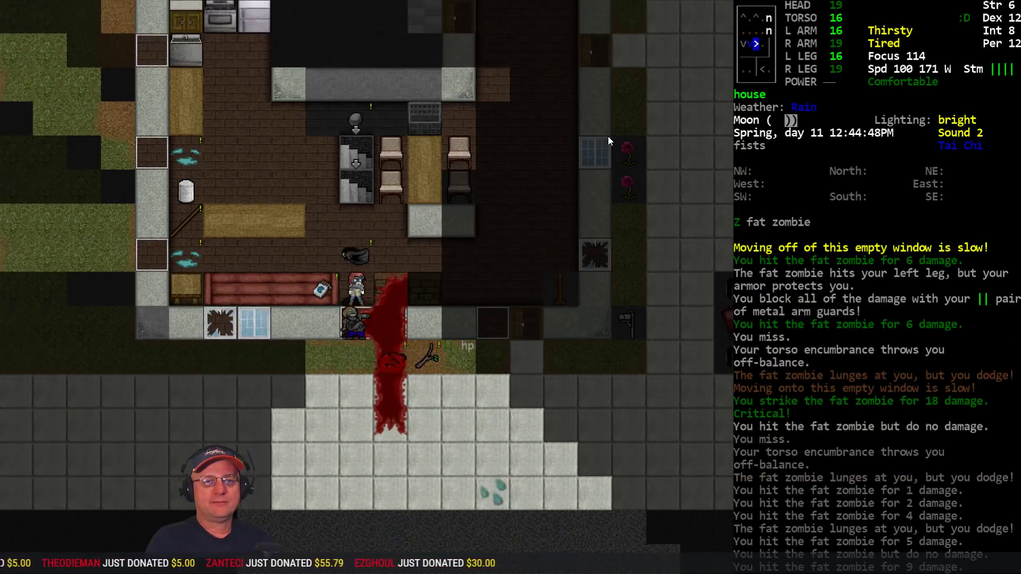
pyautogui.press('Tab')
pyautogui.press('Tab')
pyautogui.press('Tab')
pyautogui.press('Tab')
pyautogui.press('Tab')
pyautogui.press('Tab')
pyautogui.press('Tab')
pyautogui.press('Tab')
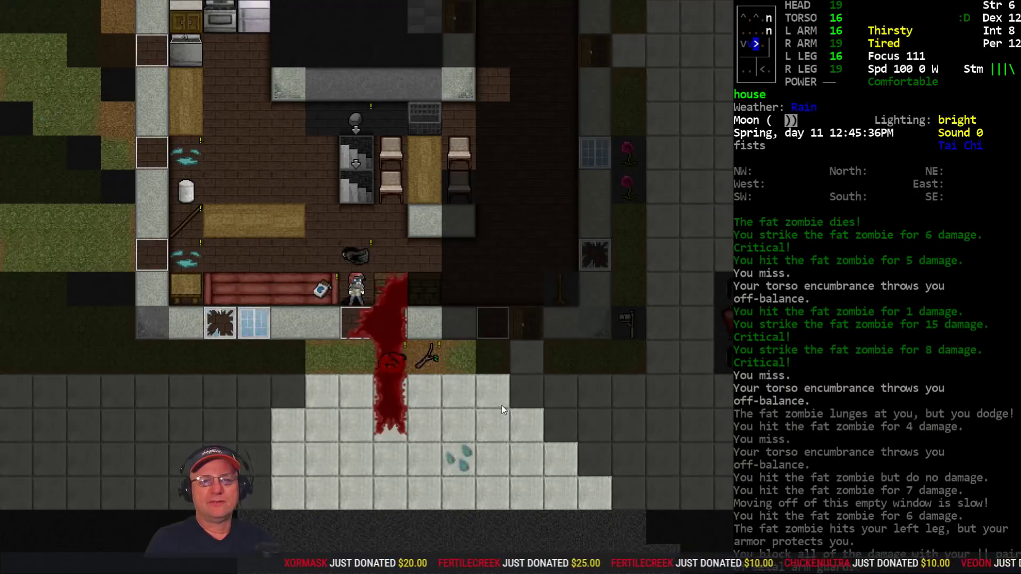
# Inspect the dropped packs and put the backpack back on
pyautogui.press('e')
pyautogui.press('s')
pyautogui.press('Escape')
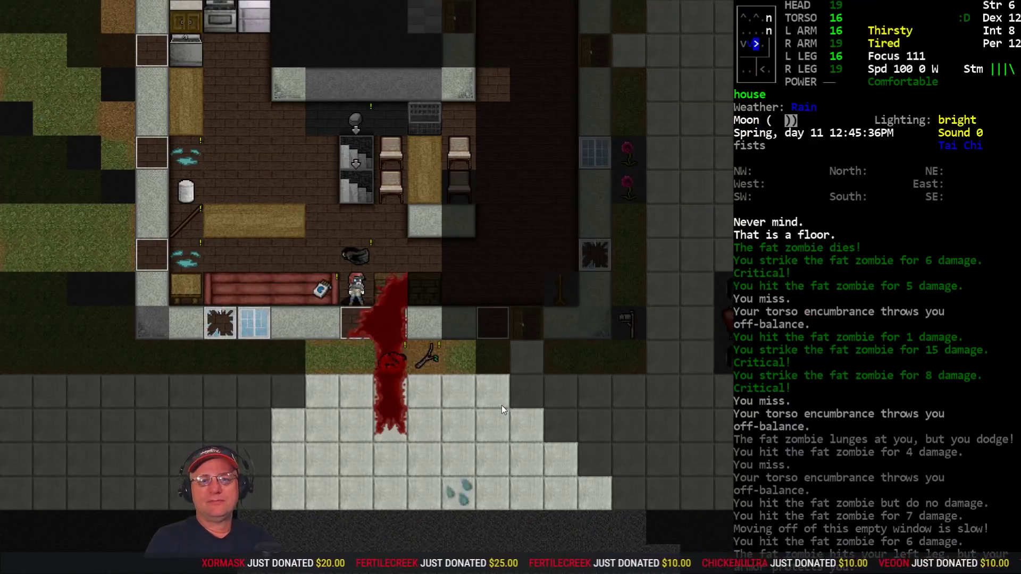
pyautogui.press('W')
pyautogui.press('Down')
pyautogui.press('Down')
pyautogui.press('Up')
pyautogui.press('Return')
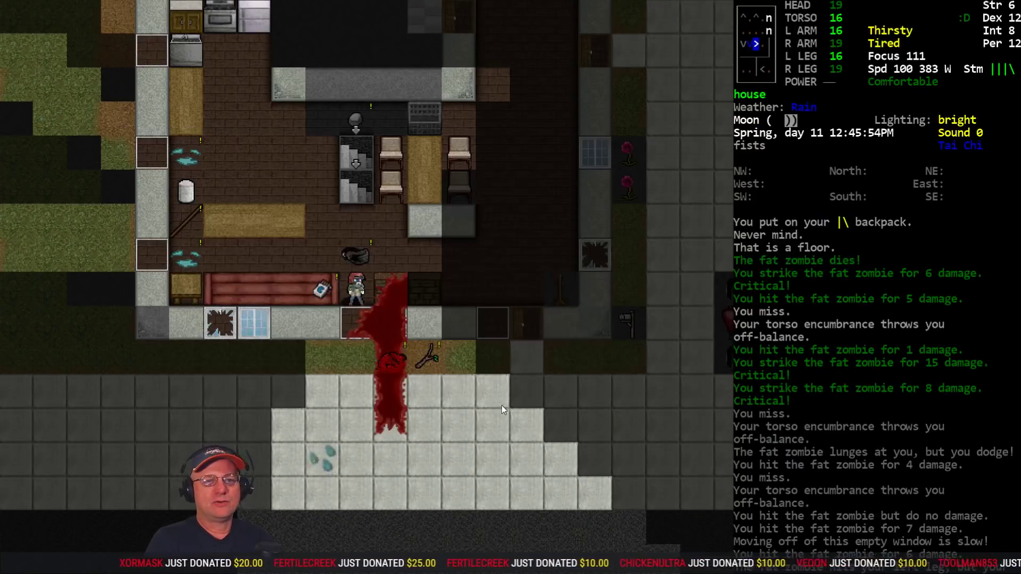
# Wear the runner pack again and walk north to the basement stairs
pyautogui.press('g')
pyautogui.press('Escape')
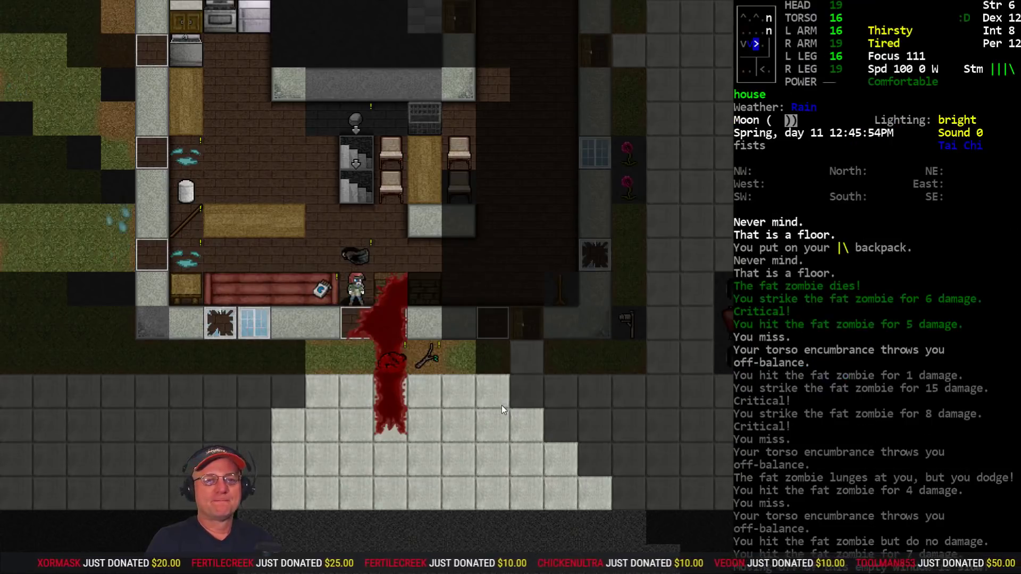
pyautogui.press('W')
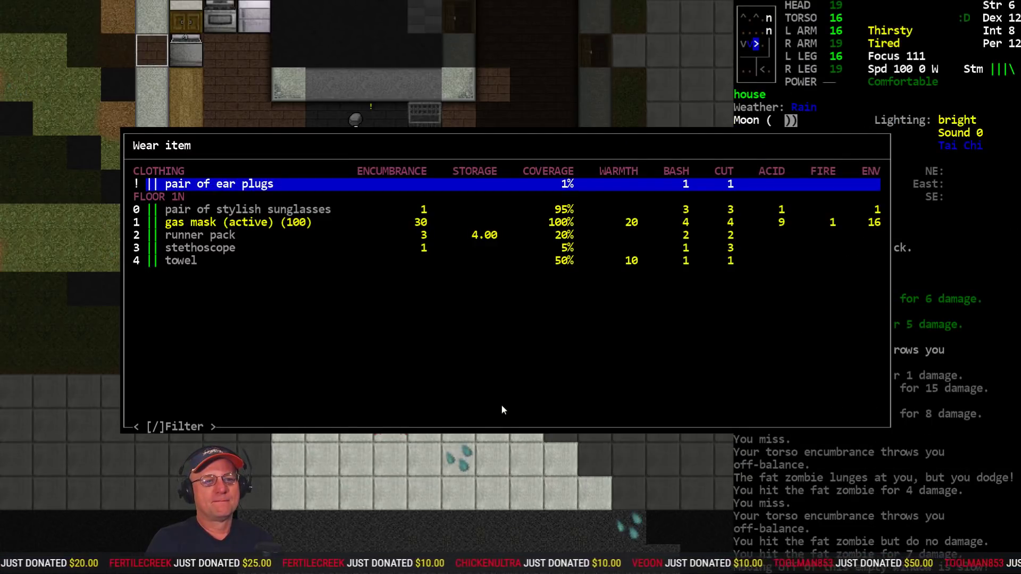
pyautogui.press('Down')
pyautogui.press('Down')
pyautogui.press('Return')
pyautogui.press('g')
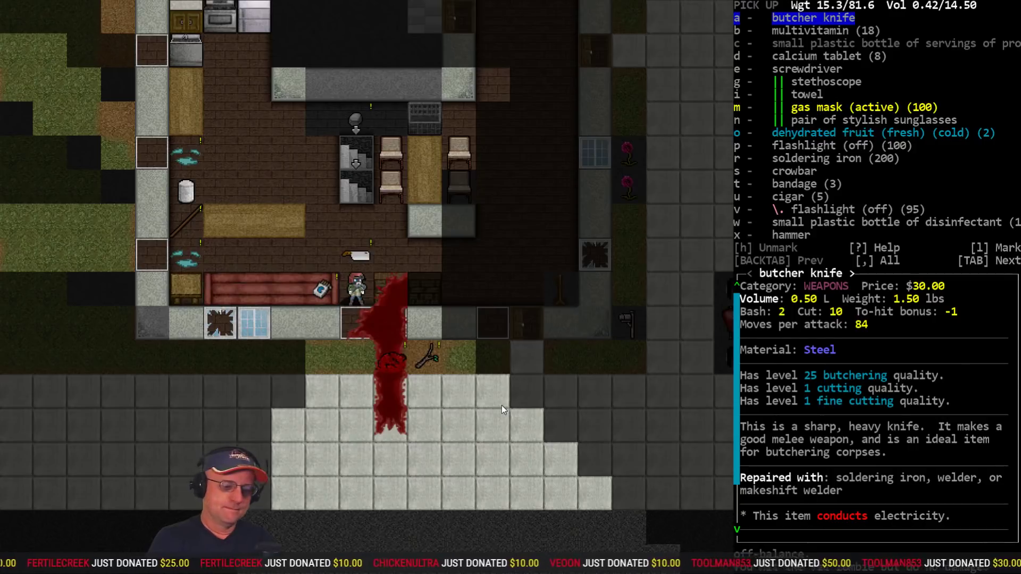
pyautogui.press('Escape')
pyautogui.press('Up')
pyautogui.press('Up')
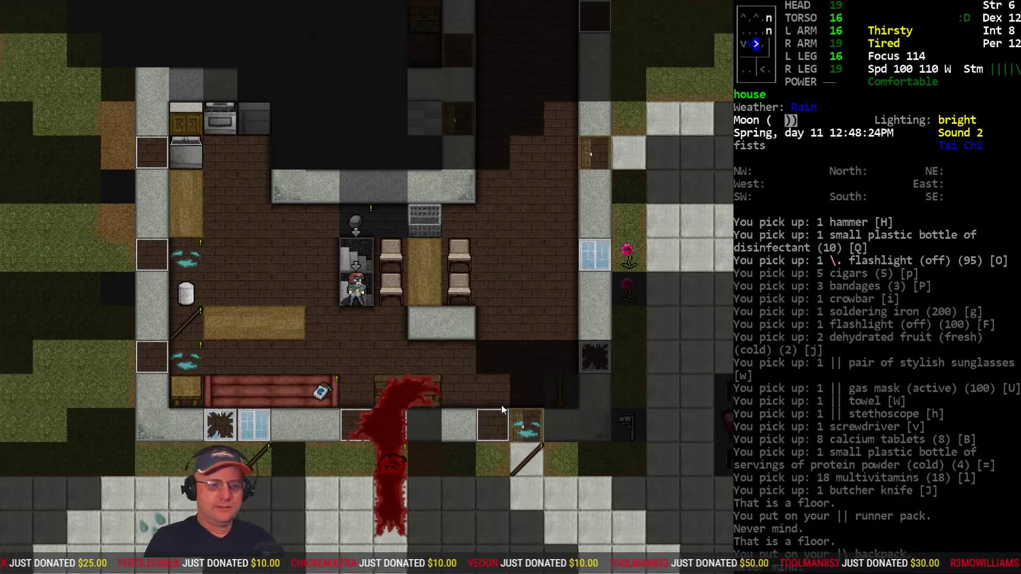
# Descend into the basement and walk east toward the item pile
pyautogui.press('>')
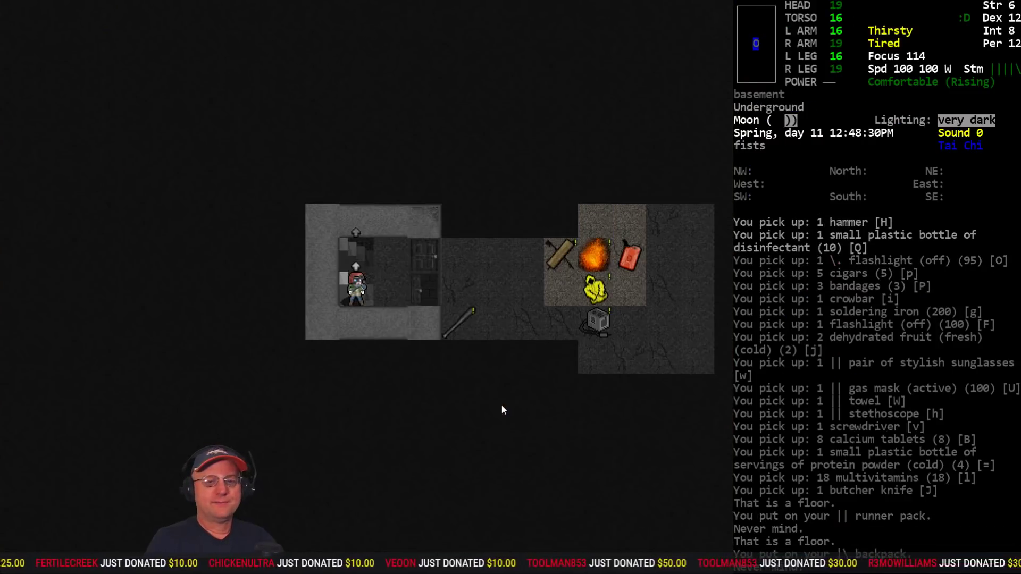
pyautogui.press('Right')
pyautogui.press('Right')
pyautogui.press('Right')
pyautogui.press('Right')
pyautogui.press('z')
pyautogui.press('Right')
pyautogui.press('Right')
# Drop the protein powder bottle and dehydrated fruit with multidrop
pyautogui.press('D')
pyautogui.press('Right')
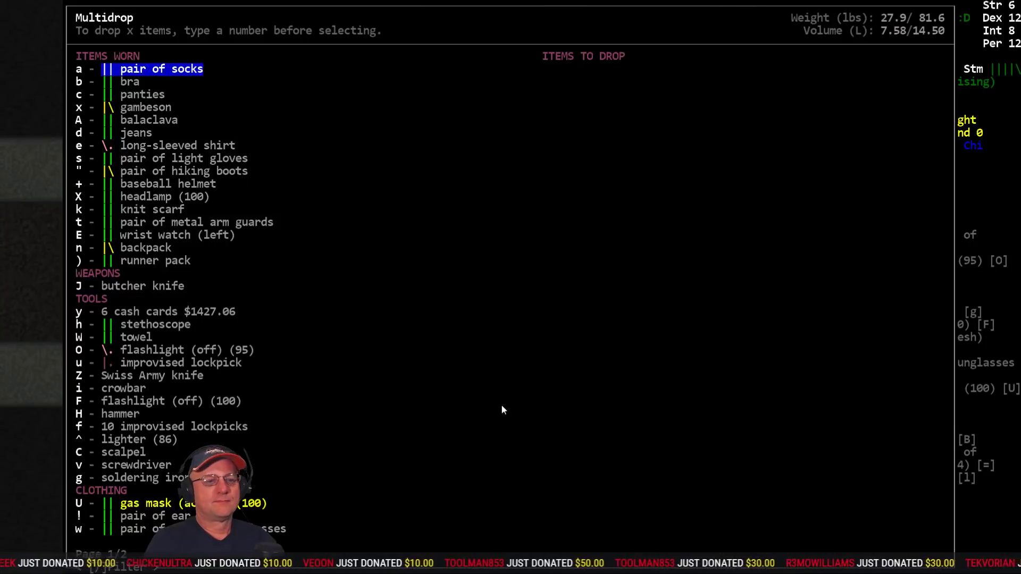
pyautogui.press('Up')
pyautogui.press('Up')
pyautogui.press('Up')
pyautogui.press('Up')
pyautogui.press('Up')
pyautogui.press('Up')
pyautogui.press('Up')
pyautogui.press('Up')
pyautogui.press('Up')
pyautogui.press('Up')
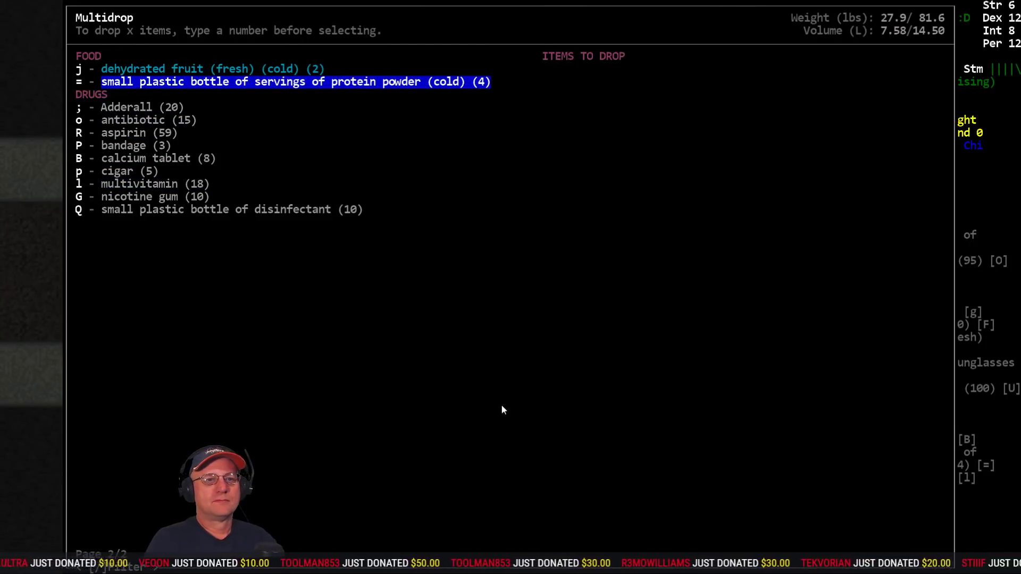
pyautogui.press('Right')
pyautogui.press('Up')
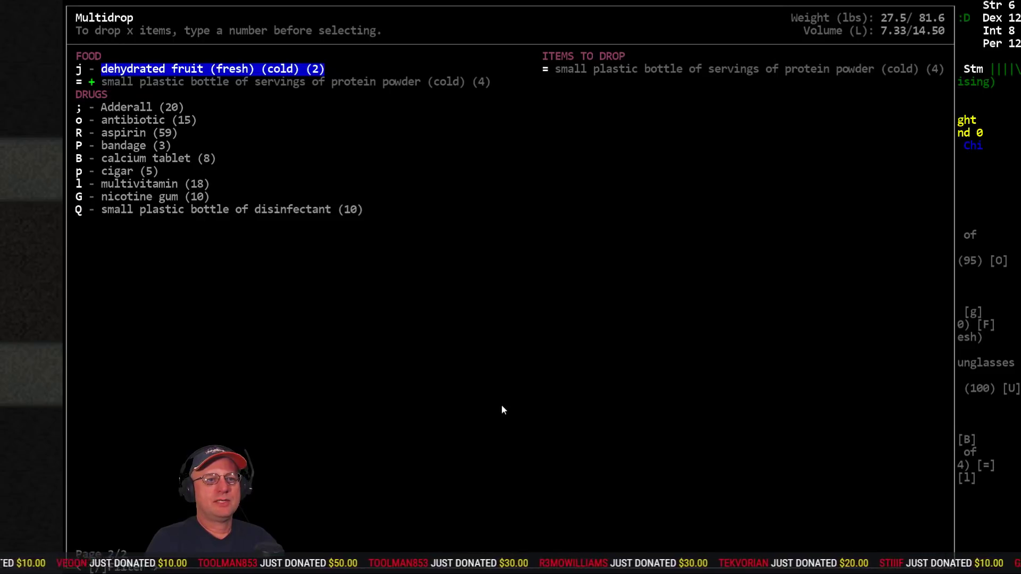
pyautogui.press('Right')
pyautogui.press('Up')
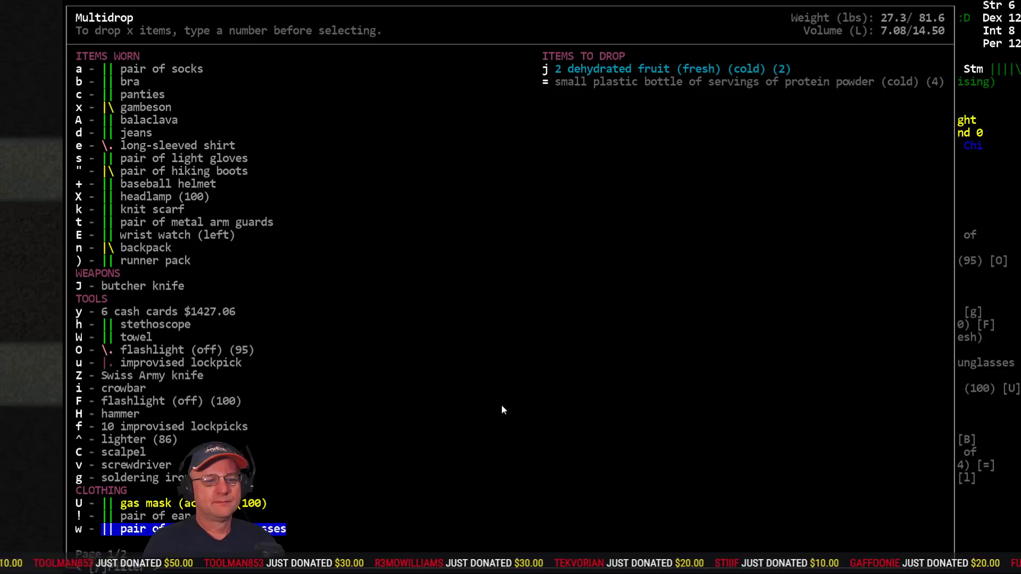
pyautogui.press('Up')
pyautogui.press('Up')
pyautogui.press('Up')
pyautogui.press('Up')
pyautogui.press('Up')
pyautogui.press('Up')
pyautogui.press('Up')
pyautogui.press('Up')
pyautogui.press('Up')
pyautogui.press('Up')
pyautogui.press('Up')
pyautogui.press('Up')
pyautogui.press('Up')
pyautogui.press('Up')
pyautogui.press('Up')
pyautogui.press('Return')
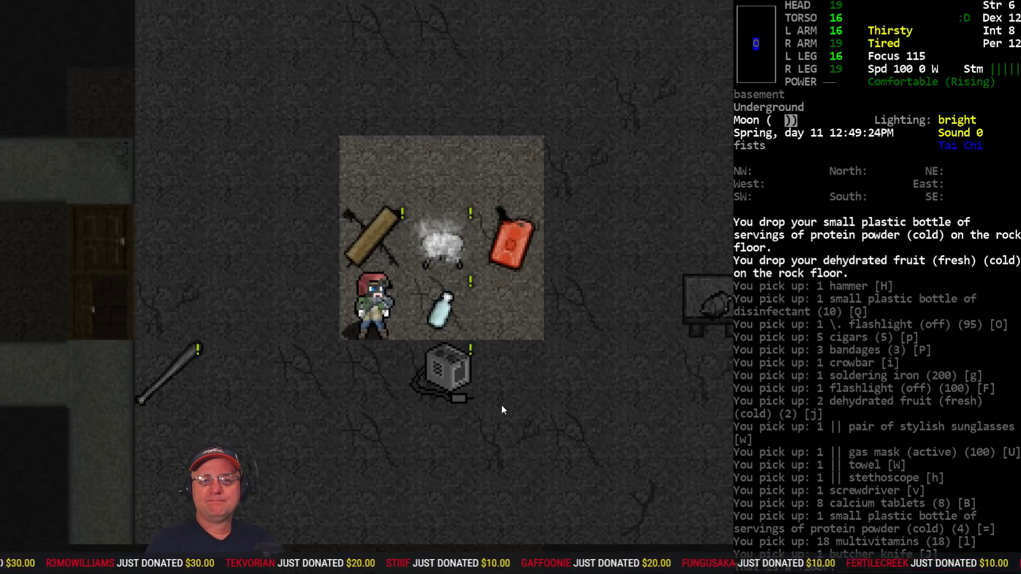
# Review the carried inventory, then climb back upstairs into the house
pyautogui.press('i')
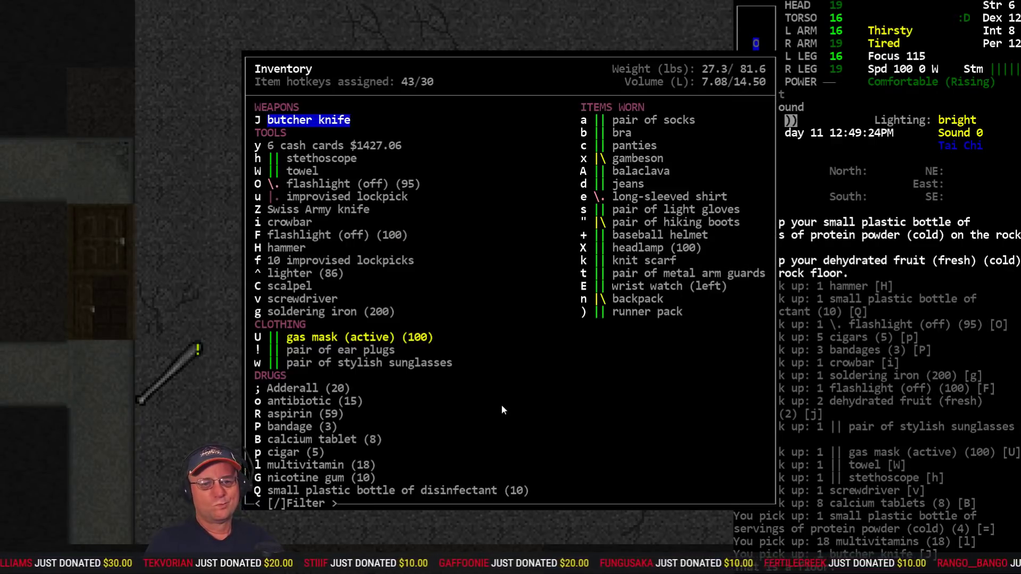
pyautogui.press('Escape')
pyautogui.press('Up')
pyautogui.press('Up')
pyautogui.press('Up')
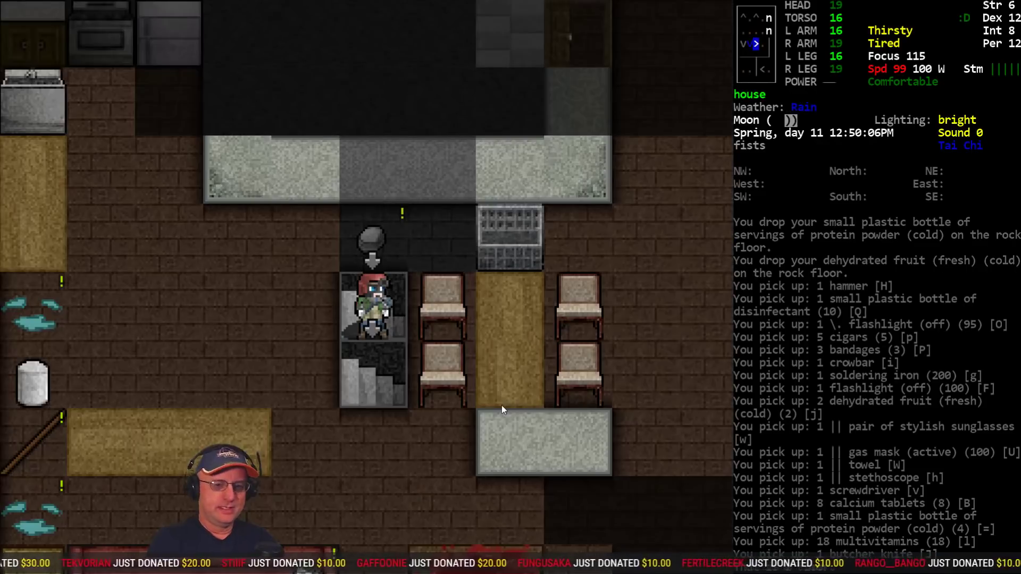
# Try drawing water from the bathroom toilet, which fails without a container
pyautogui.press('Right')
pyautogui.press('Right')
pyautogui.press('Down')
pyautogui.press('Down')
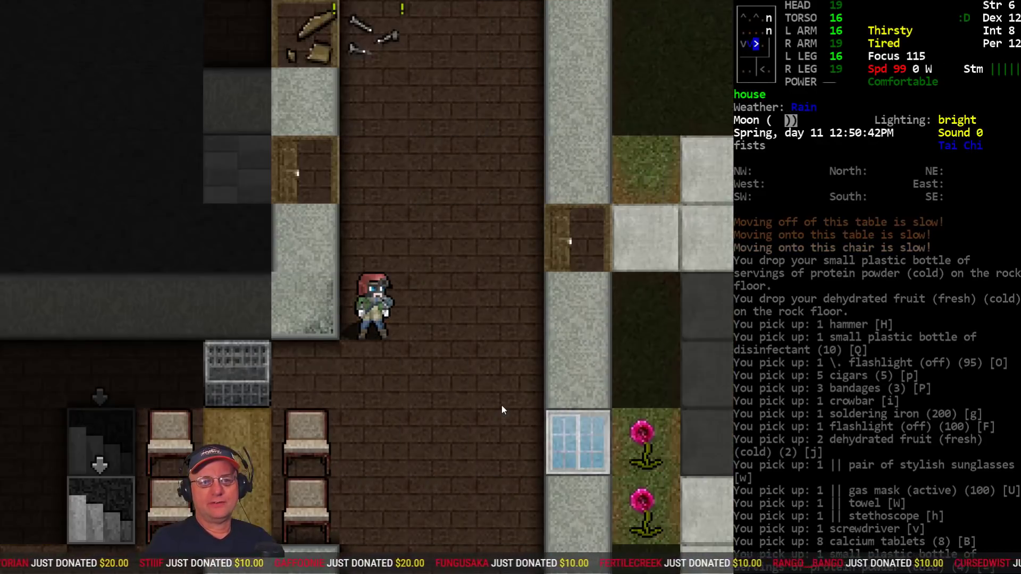
pyautogui.press('Left')
pyautogui.press('Left')
pyautogui.press('Left')
pyautogui.press('Up')
pyautogui.press('e')
pyautogui.press('Down')
pyautogui.press('Return')
pyautogui.press('Escape')
pyautogui.press('Right')
pyautogui.press('Right')
pyautogui.press('Up')
pyautogui.press('Up')
pyautogui.press('Down')
pyautogui.press('Down')
pyautogui.press('Down')
pyautogui.press('Left')
pyautogui.press('Left')
# Descend to the basement and pick up a gallon jug from the filtered item pile
pyautogui.press('>')
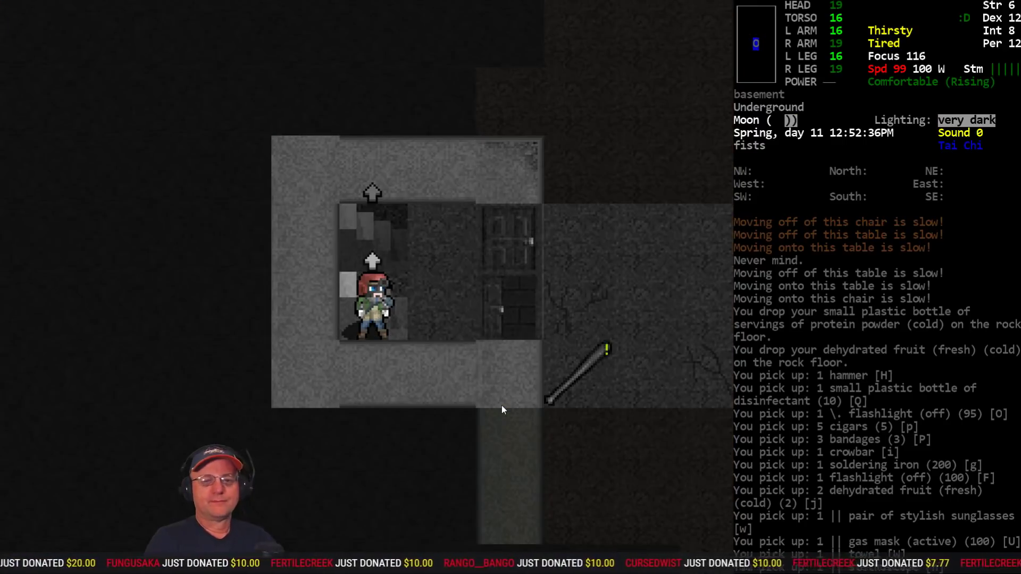
pyautogui.press('Right')
pyautogui.press('Right')
pyautogui.press('Right')
pyautogui.press('Right')
pyautogui.press('Right')
pyautogui.press('Right')
pyautogui.press('x')
pyautogui.press('Right')
pyautogui.press('/')
pyautogui.write('gal')
pyautogui.press('Return')
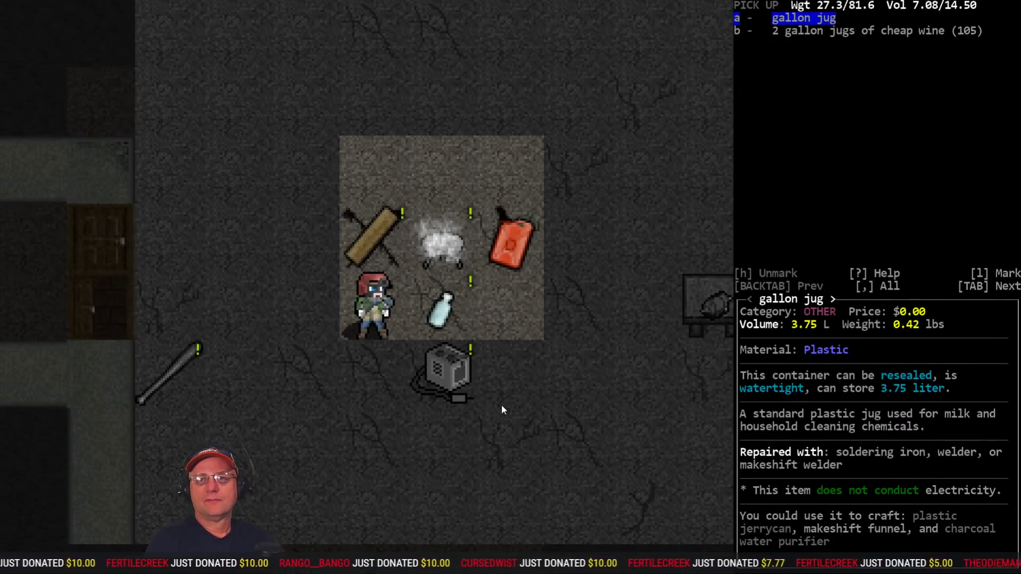
pyautogui.press('Return')
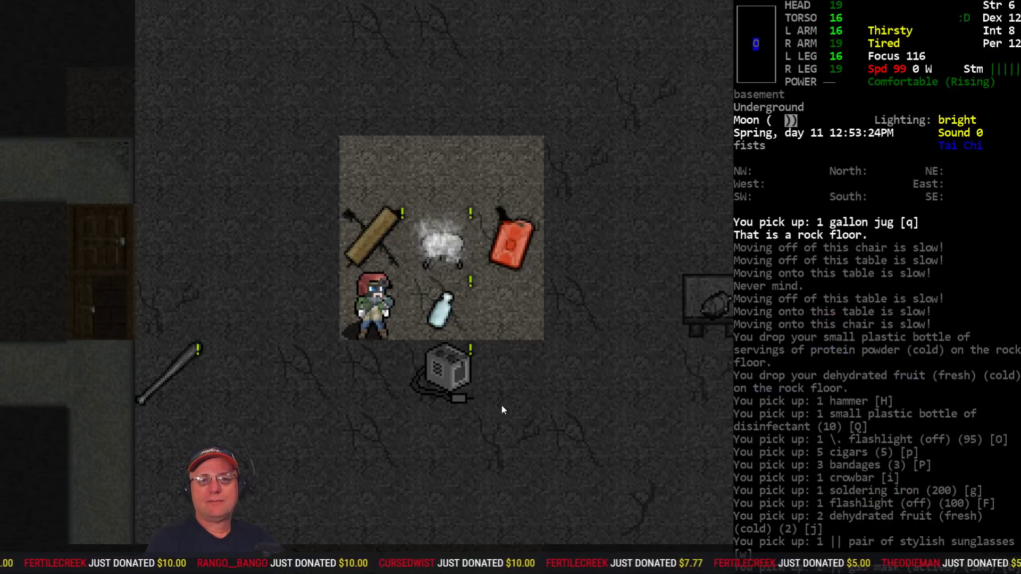
pyautogui.press('Z')
pyautogui.press('i')
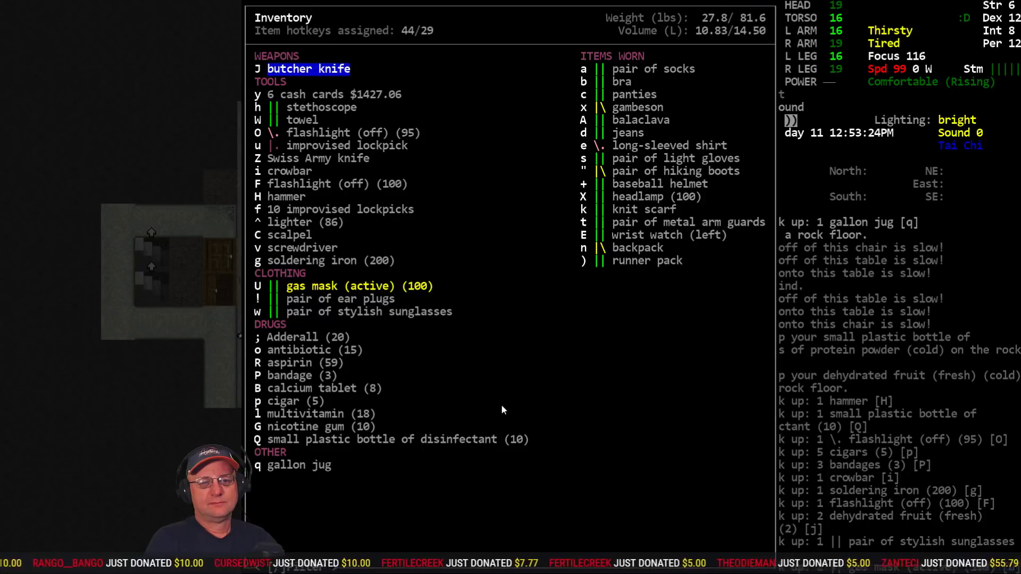
pyautogui.press('Escape')
# Pick up a second gallon jug from the neighbouring item pile
pyautogui.press('Down')
pyautogui.press('e')
pyautogui.press('Right')
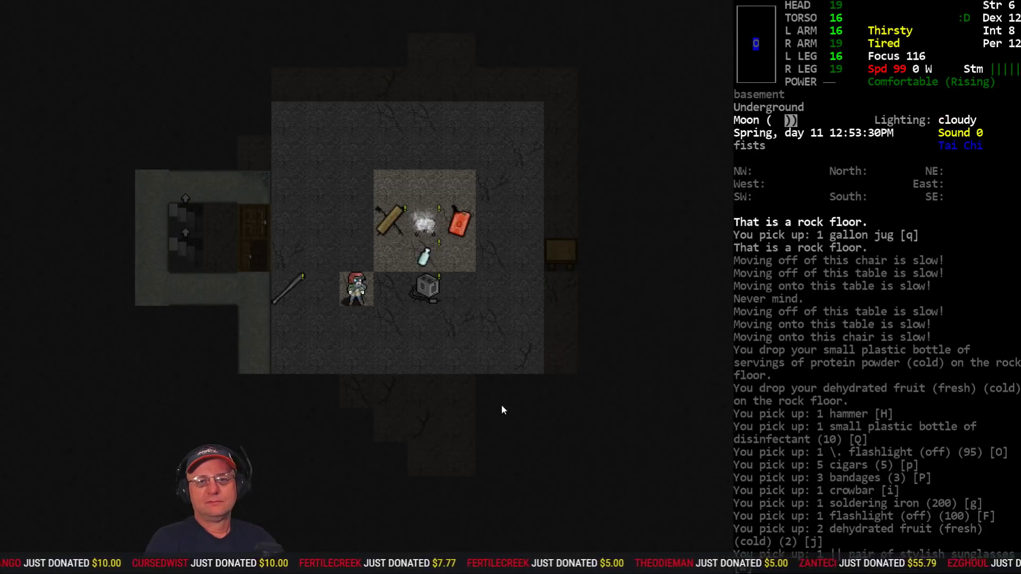
pyautogui.press('g')
pyautogui.press('Right')
pyautogui.press('Down')
pyautogui.press('Down')
pyautogui.press('Down')
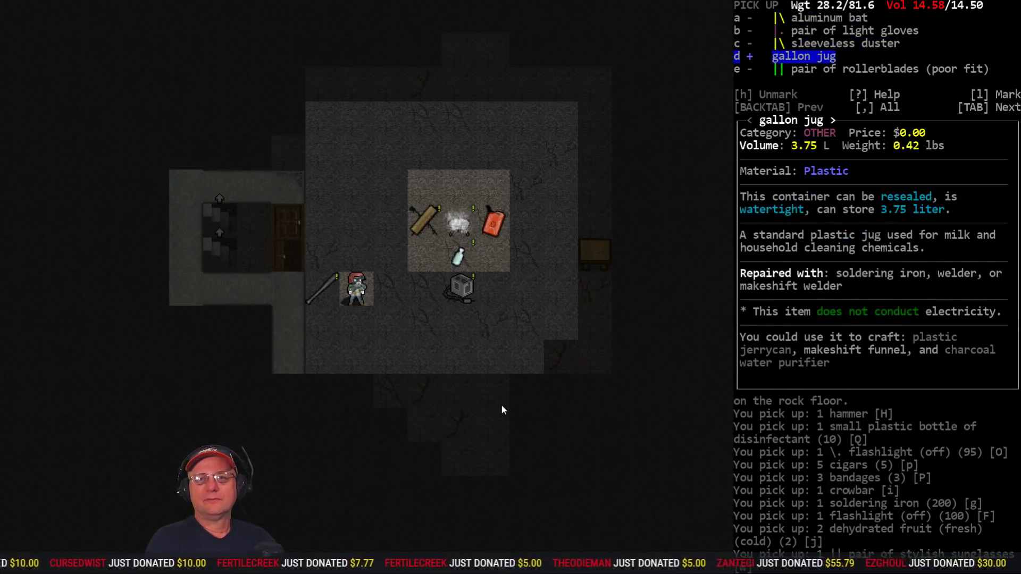
pyautogui.press('Return')
pyautogui.press('Return')
# Wear the sleeveless duster, look over nearby items, and head to the stairs
pyautogui.press('W')
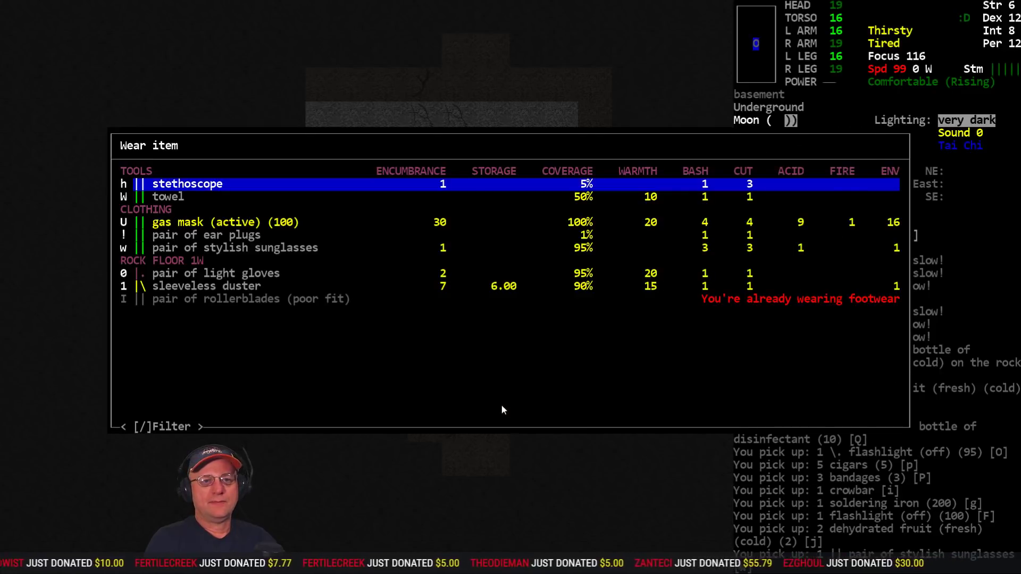
pyautogui.press('Down')
pyautogui.press('Down')
pyautogui.press('Down')
pyautogui.press('Down')
pyautogui.press('Down')
pyautogui.press('Return')
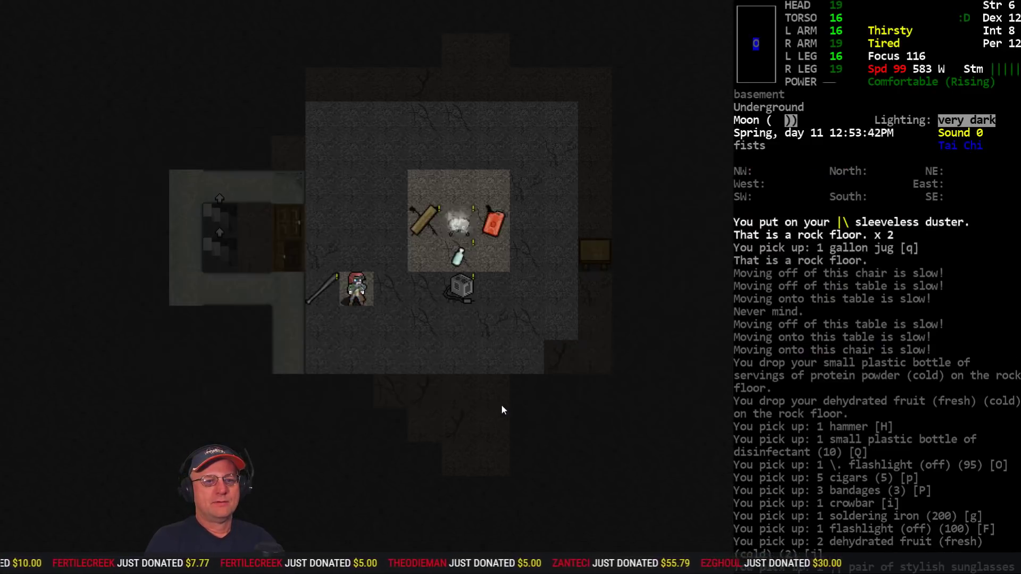
pyautogui.press('e')
pyautogui.press('i')
pyautogui.press('Down')
pyautogui.press('Escape')
pyautogui.press('Left')
pyautogui.press('Left')
pyautogui.press('Left')
pyautogui.press('Left')
pyautogui.press('Left')
# Climb upstairs to the toilet and fill a gallon jug with its water
pyautogui.press('less')
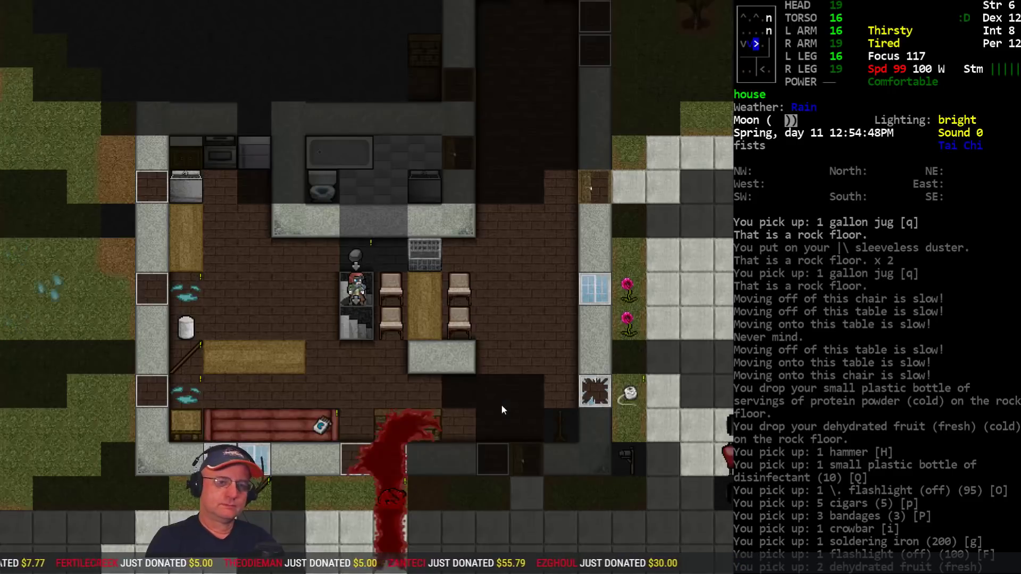
pyautogui.press('z')
pyautogui.press('Up')
pyautogui.press('Up')
pyautogui.press('Z')
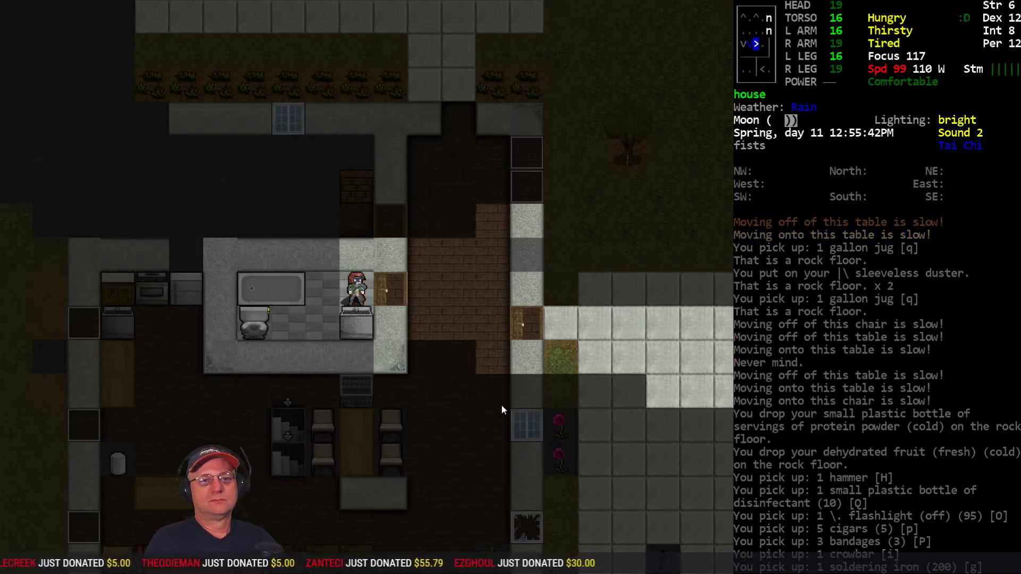
pyautogui.press('Up')
pyautogui.press('Up')
pyautogui.press('e')
pyautogui.press('Down')
pyautogui.press('Down')
pyautogui.press('Up')
pyautogui.press('Return')
pyautogui.press('Return')
# Pour the leftover toilet water into a gallon jug and walk west to the main room
pyautogui.press('Down')
pyautogui.press('Down')
pyautogui.press('Up')
pyautogui.press('Return')
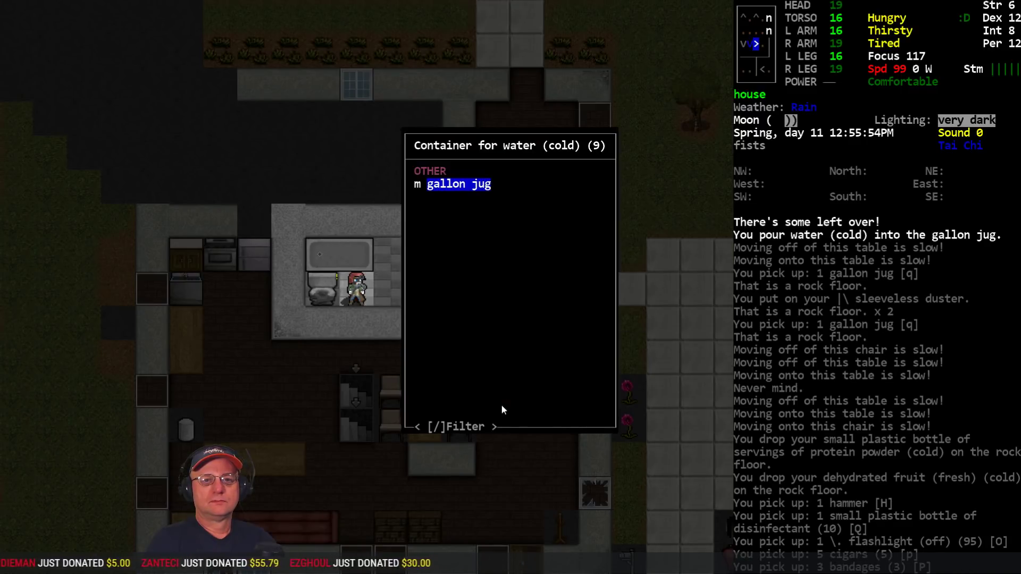
pyautogui.press('Return')
pyautogui.press('Right')
pyautogui.press('Right')
pyautogui.press('Right')
pyautogui.press('Right')
pyautogui.press('Right')
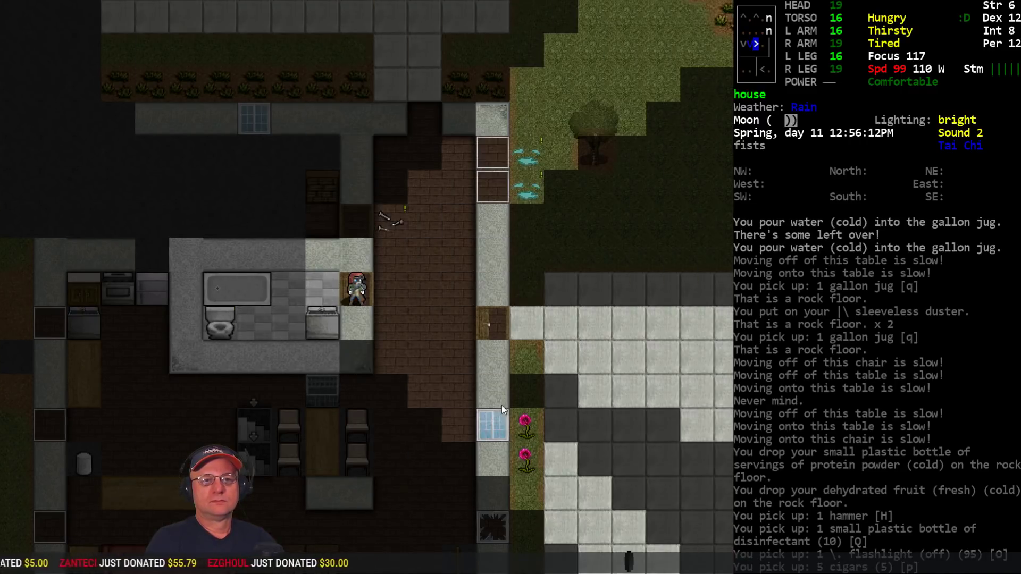
pyautogui.press('Down')
pyautogui.press('Down')
pyautogui.press('Down')
pyautogui.press('Down')
pyautogui.press('Left')
pyautogui.press('Left')
pyautogui.press('Left')
pyautogui.press('Left')
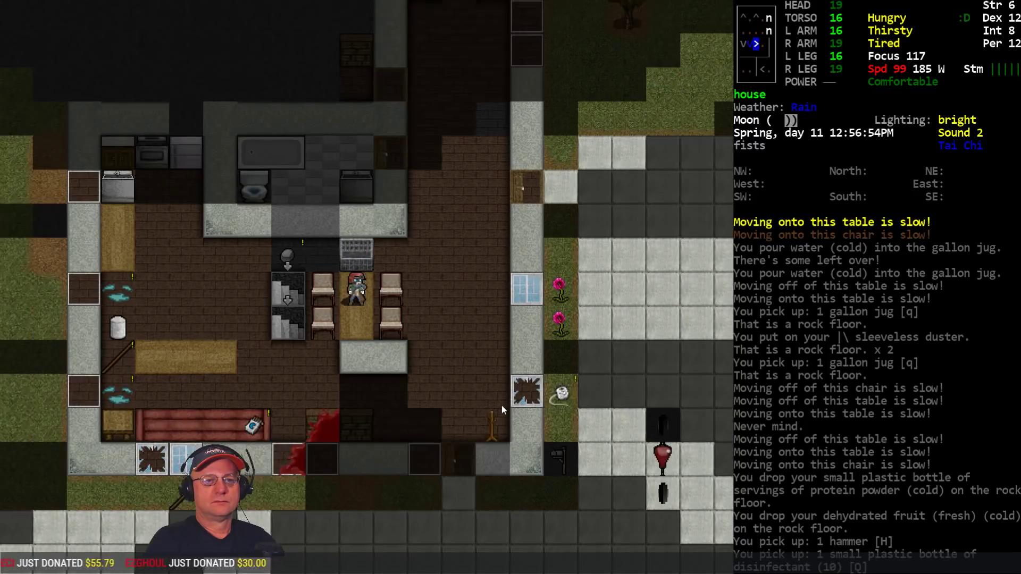
pyautogui.press('Left')
pyautogui.press('Left')
pyautogui.press('Left')
pyautogui.press('Left')
pyautogui.press('Left')
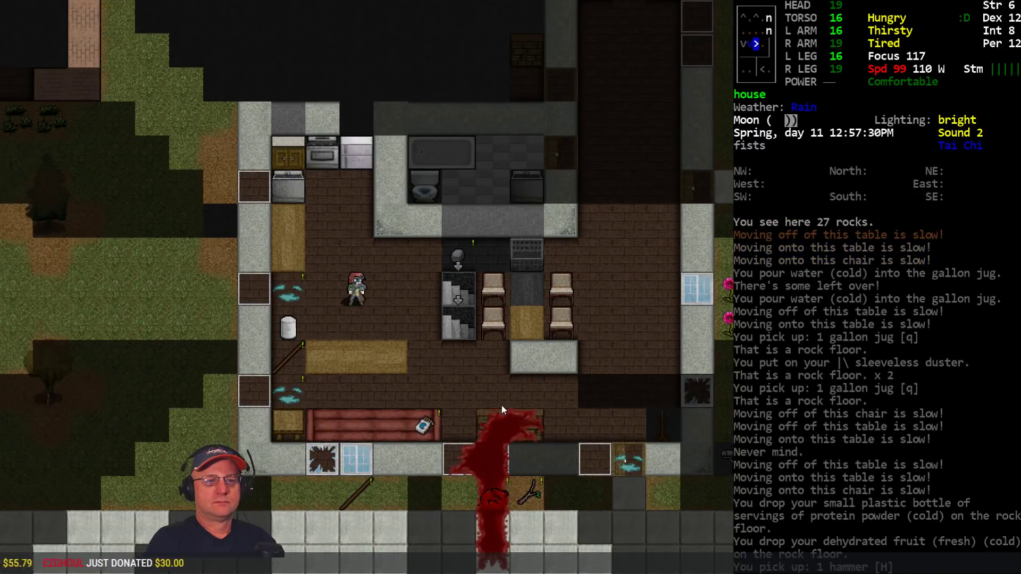
pyautogui.press('Left')
pyautogui.press('Left')
pyautogui.press('Left')
pyautogui.press('Left')
pyautogui.press('Left')
pyautogui.press('Left')
pyautogui.press('Left')
pyautogui.press('Left')
pyautogui.press('Left')
# Walk through the post office and south out onto the rainy road
pyautogui.press('Up')
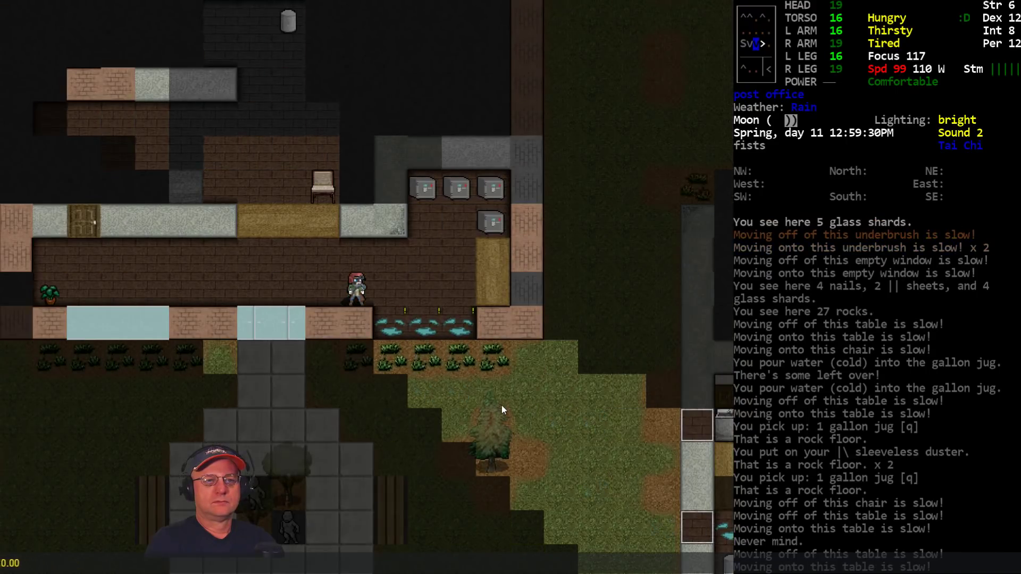
pyautogui.press('Up')
pyautogui.press('Up')
pyautogui.press('Up')
pyautogui.press('Up')
pyautogui.press('Up')
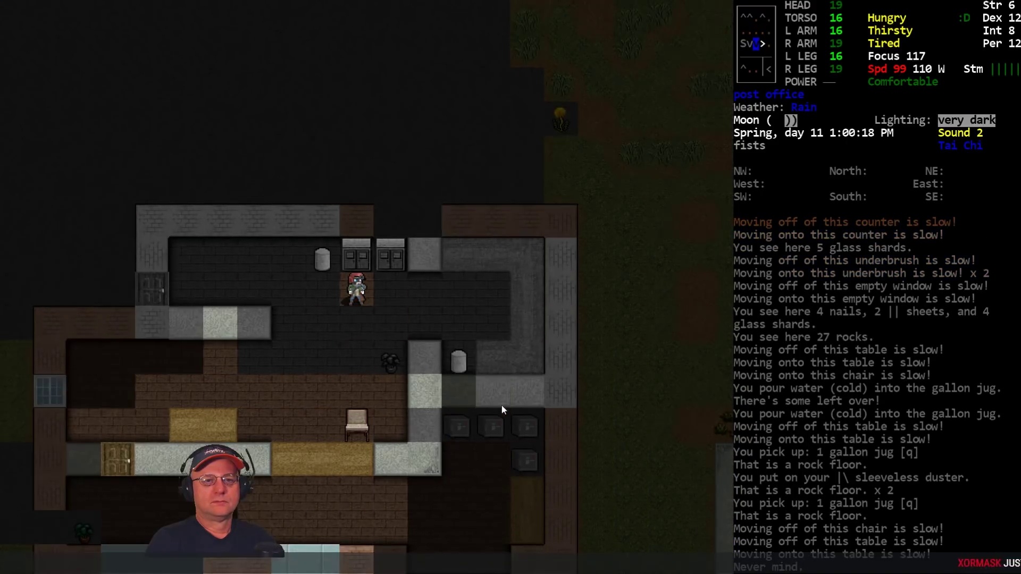
pyautogui.press('Up')
pyautogui.press('Up')
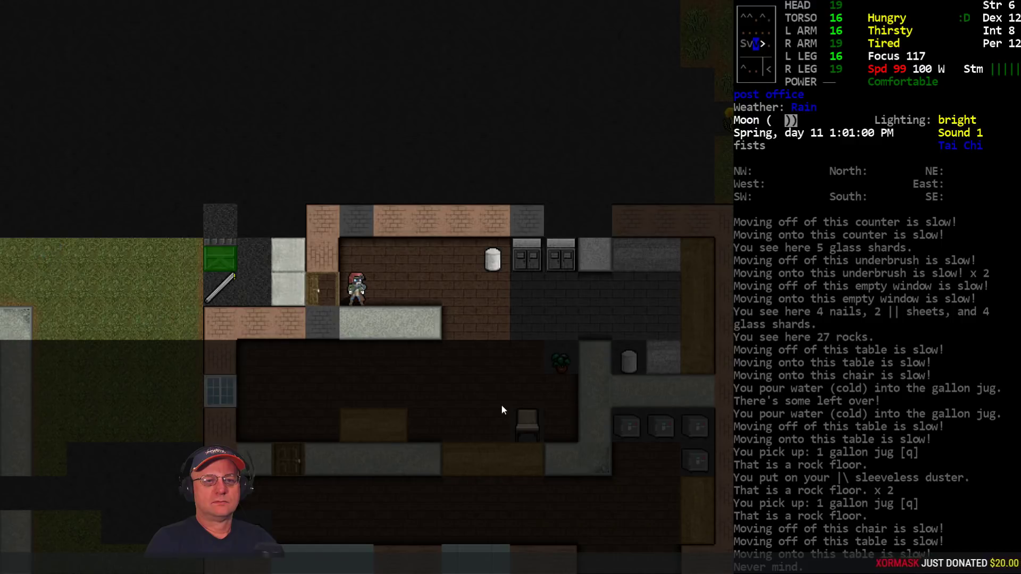
pyautogui.press('Down')
pyautogui.press('Down')
pyautogui.press('Down')
pyautogui.press('Down')
pyautogui.press('Down')
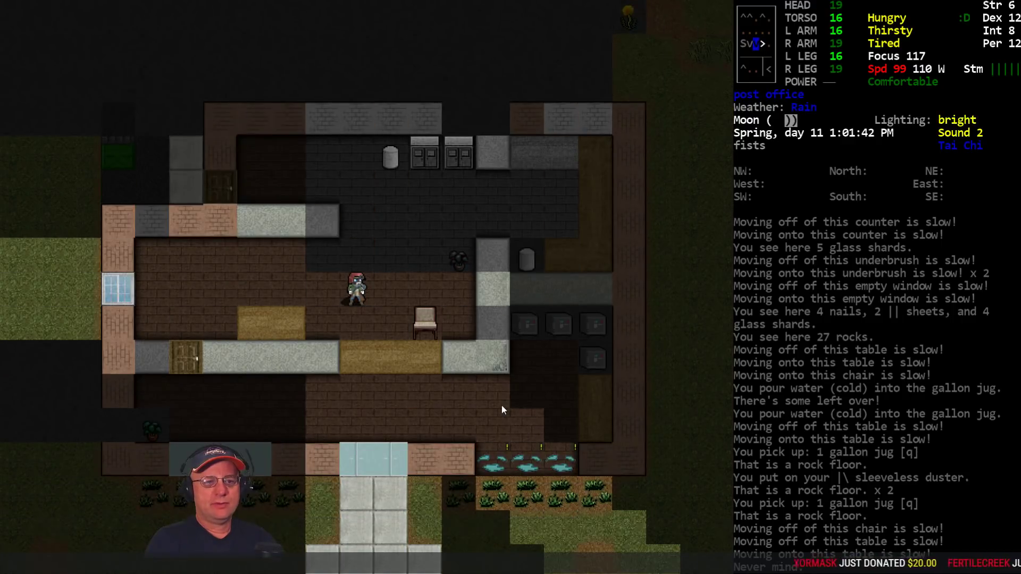
pyautogui.press('Down')
pyautogui.press('Down')
pyautogui.press('Down')
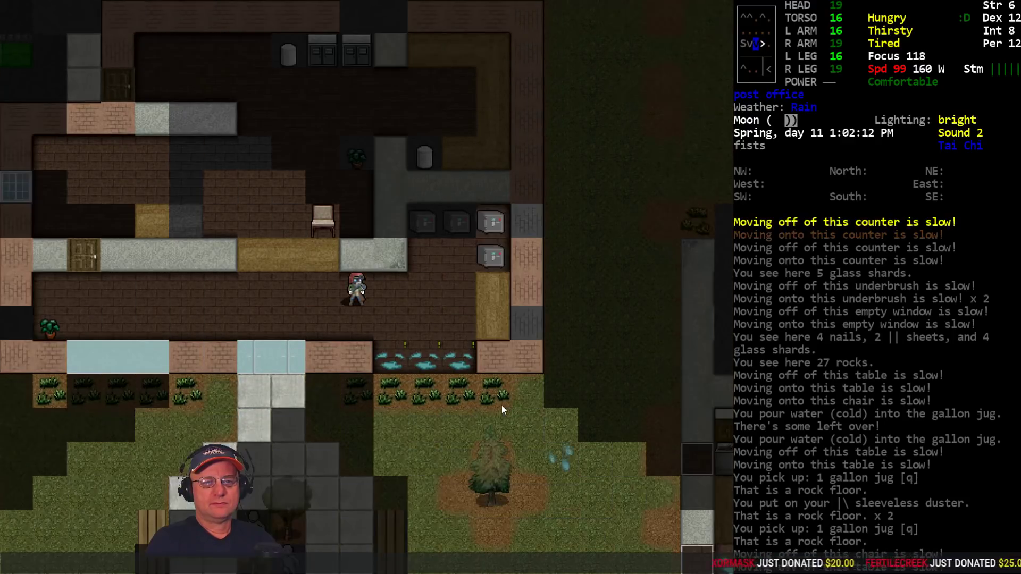
pyautogui.press('Down')
pyautogui.press('Down')
pyautogui.press('Down')
pyautogui.press('Down')
pyautogui.press('Down')
pyautogui.press('Down')
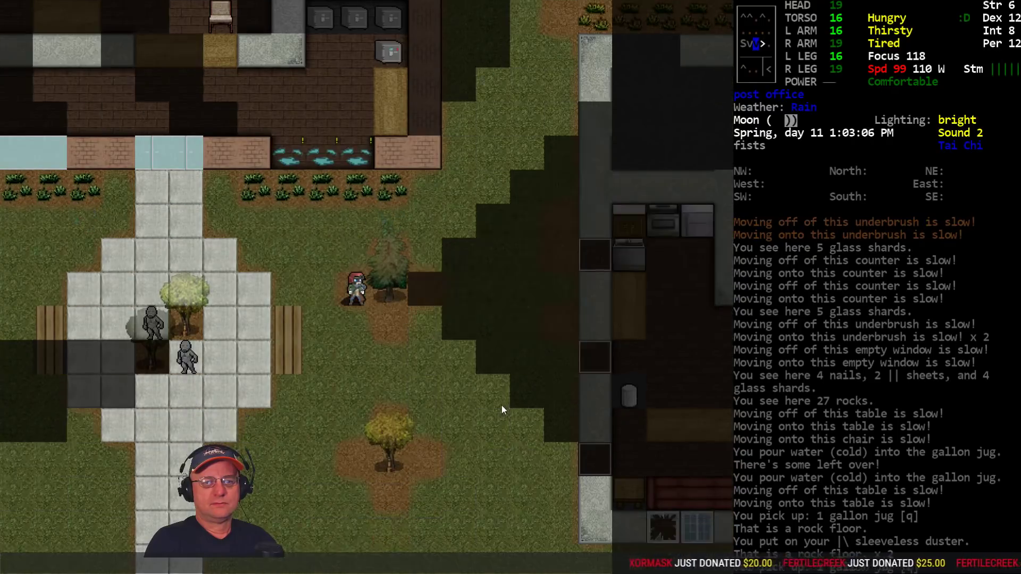
pyautogui.press('Down')
pyautogui.press('Down')
pyautogui.press('Down')
pyautogui.press('Down')
pyautogui.press('Down')
# Check the overmap of the surrounding town, then zoom the view out
pyautogui.press('m')
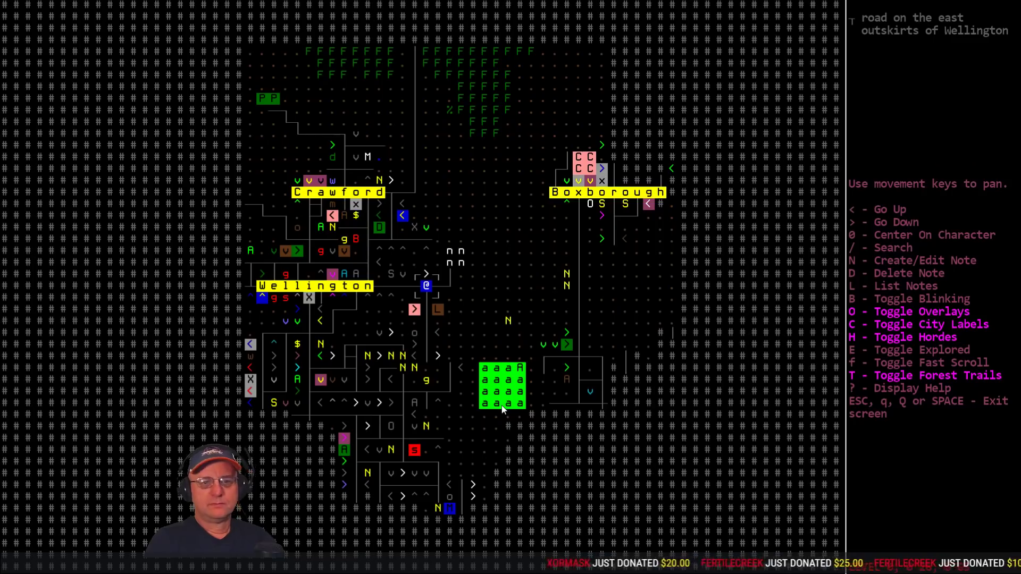
pyautogui.press('Down')
pyautogui.press('Escape')
pyautogui.press('z')
pyautogui.press('z')
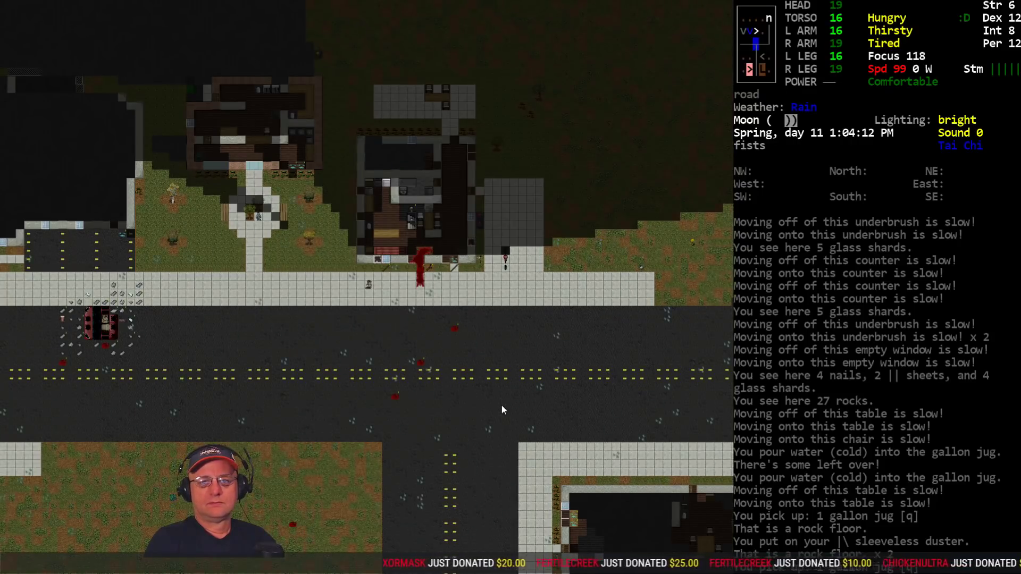
# Enter the house across the road and take Popular Mechanics and the detergent box
pyautogui.press('Z')
pyautogui.press('Down')
pyautogui.press('Down')
pyautogui.press('Down')
pyautogui.press('Down')
pyautogui.press('Down')
pyautogui.press('Down')
pyautogui.press('Down')
pyautogui.press('Down')
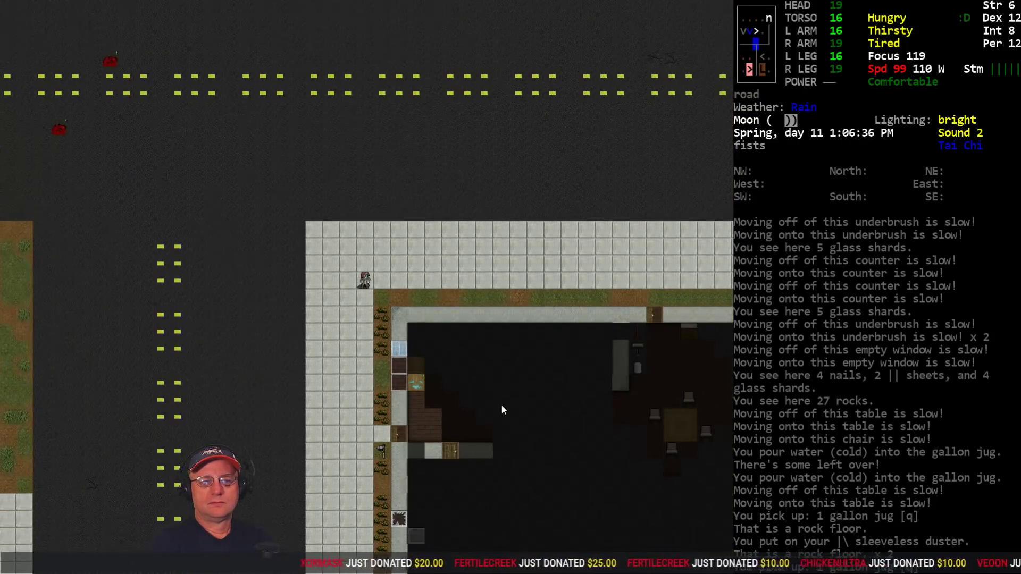
pyautogui.press('Down')
pyautogui.press('Down')
pyautogui.press('Down')
pyautogui.press('Down')
pyautogui.press('Down')
pyautogui.press('Down')
pyautogui.press('Down')
pyautogui.press('Down')
pyautogui.press('Z')
pyautogui.press('Left')
pyautogui.press('g')
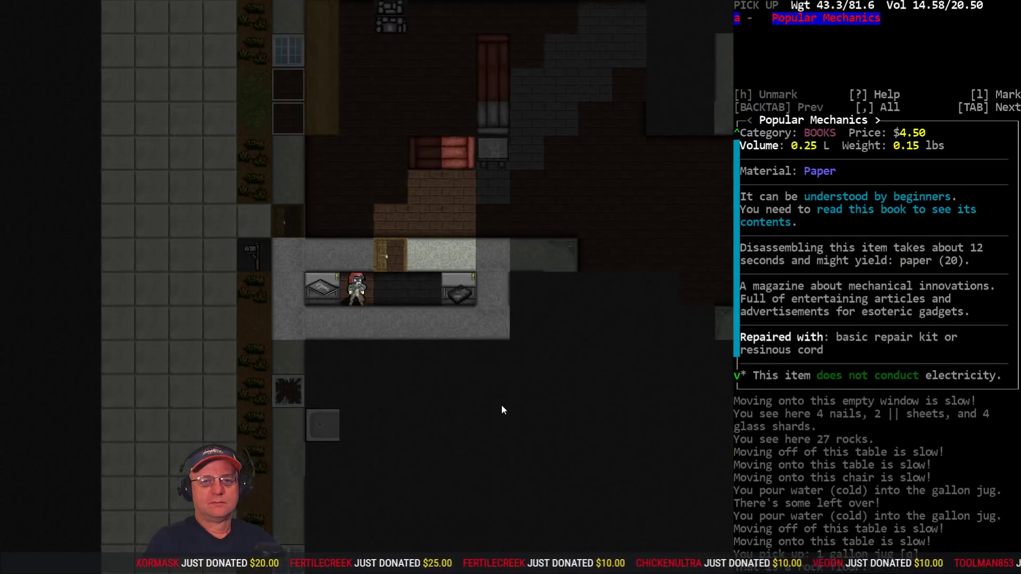
pyautogui.press('Return')
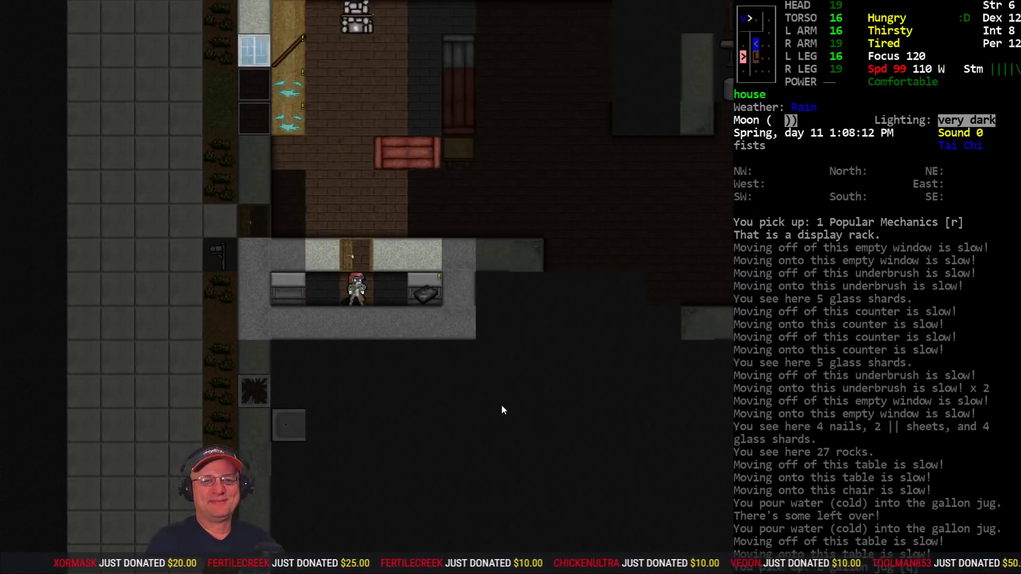
pyautogui.press('Right')
pyautogui.press('g')
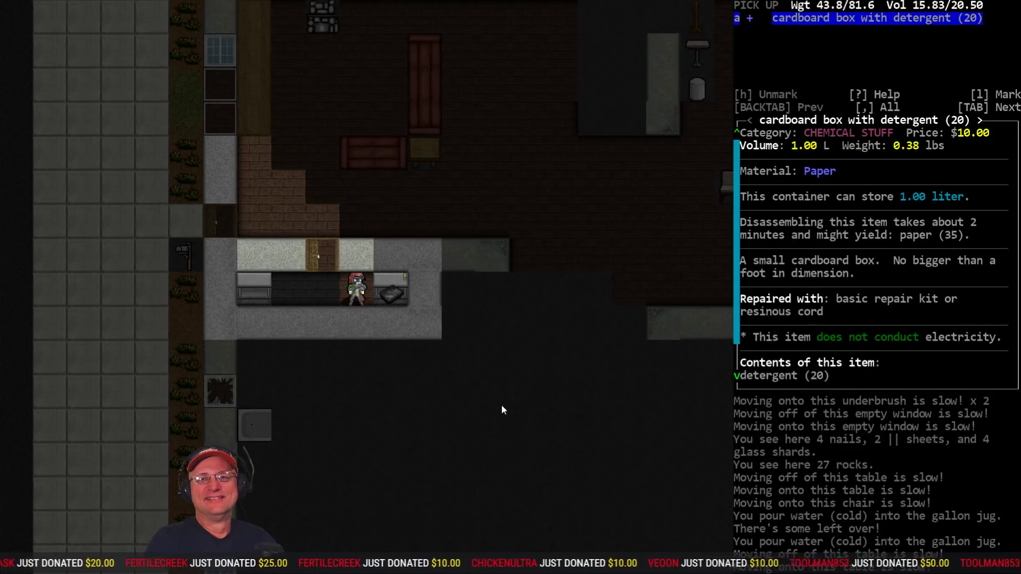
pyautogui.press('Return')
# Search the kitchen counter, leaving the glass cup behind
pyautogui.press('Up')
pyautogui.press('Up')
pyautogui.press('Up')
pyautogui.press('Up')
pyautogui.press('Right')
pyautogui.press('Right')
pyautogui.press('Right')
pyautogui.press('Right')
pyautogui.press('Right')
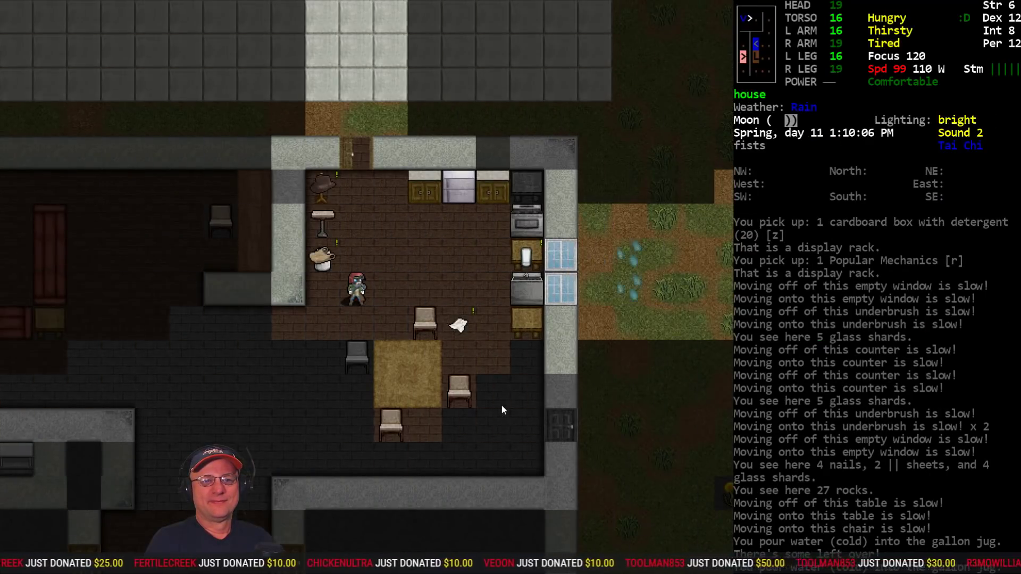
pyautogui.press('Up')
pyautogui.press('Up')
pyautogui.press('Up')
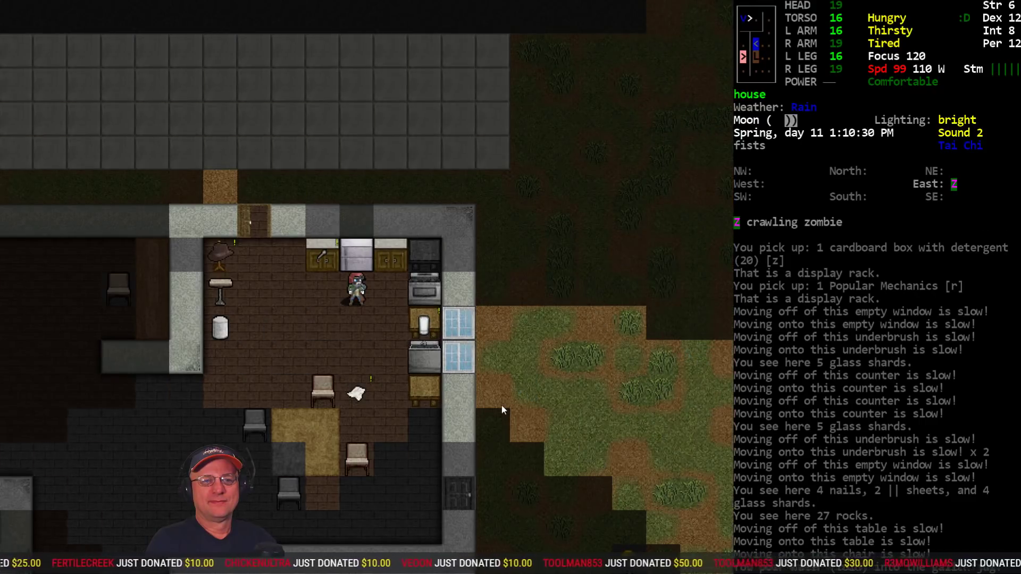
pyautogui.press('Up')
pyautogui.press('Up')
pyautogui.press('Up')
pyautogui.press('g')
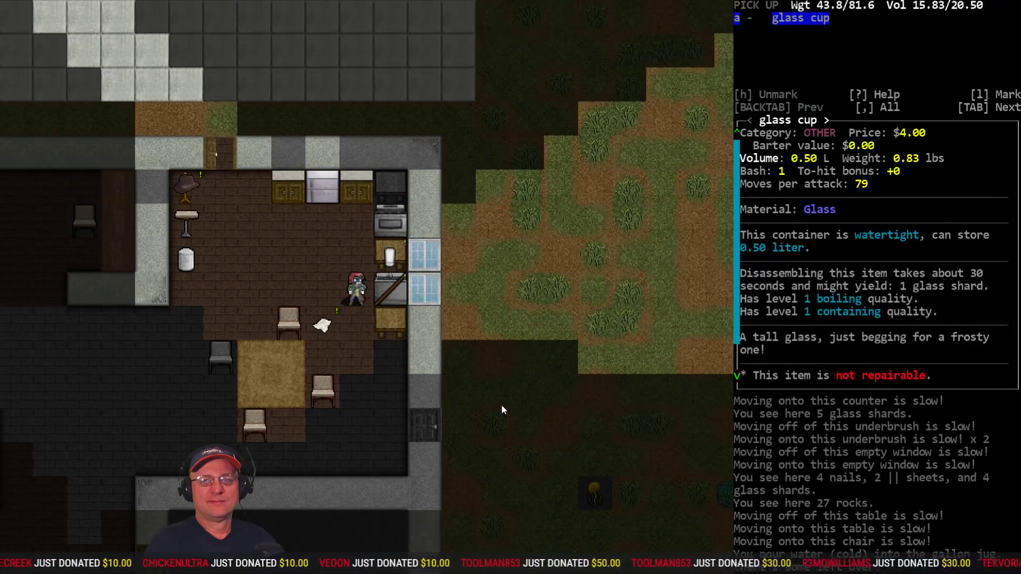
pyautogui.press('Escape')
# Take the oxygen tank from the bathroom and top up the gallon jug from the toilet
pyautogui.press('Left')
pyautogui.press('Left')
pyautogui.press('Left')
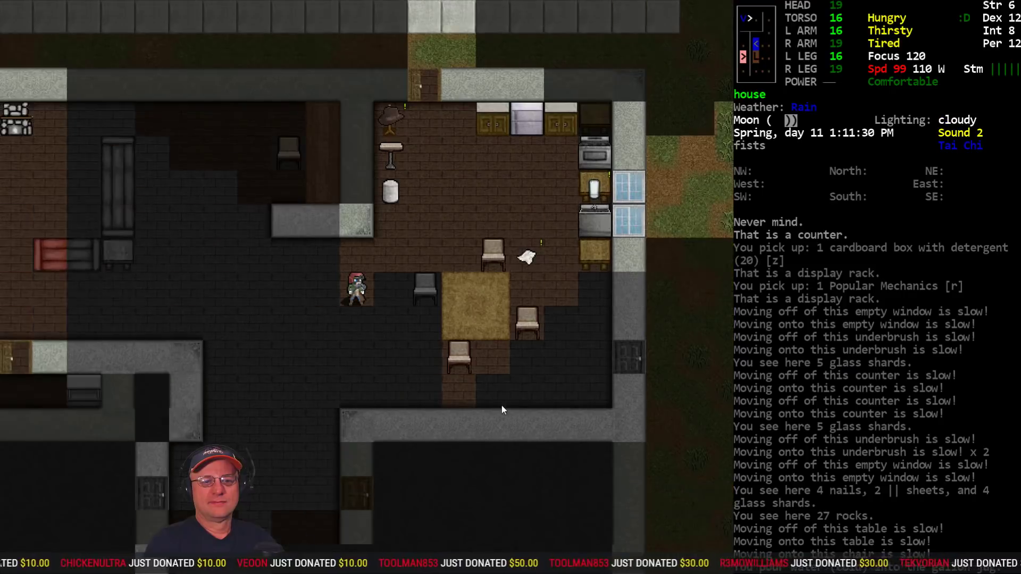
pyautogui.press('Left')
pyautogui.press('Left')
pyautogui.press('Left')
pyautogui.press('Left')
pyautogui.press('Left')
pyautogui.press('g')
pyautogui.press('Return')
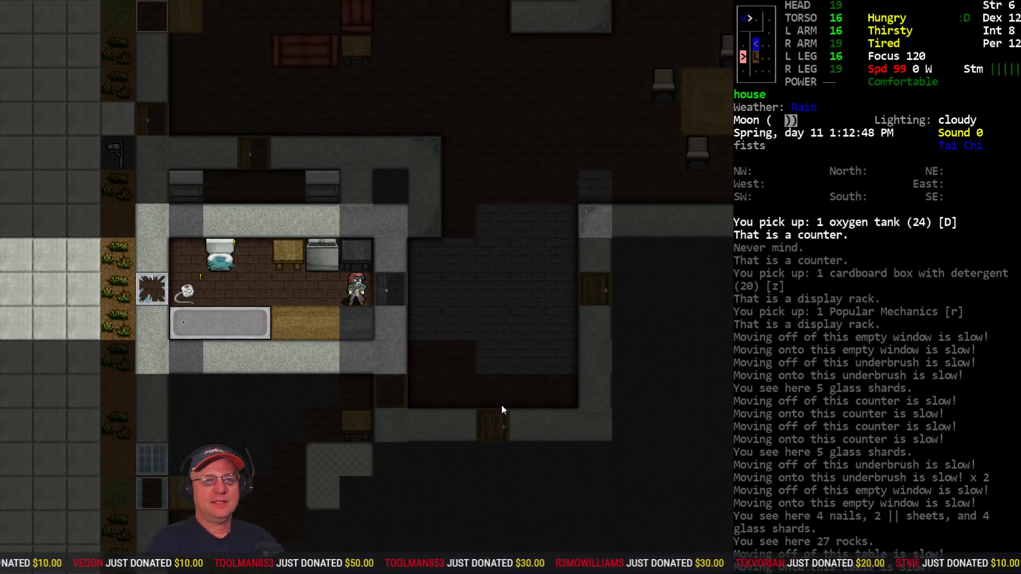
pyautogui.press('Left')
pyautogui.press('Left')
pyautogui.press('e')
pyautogui.press('c')
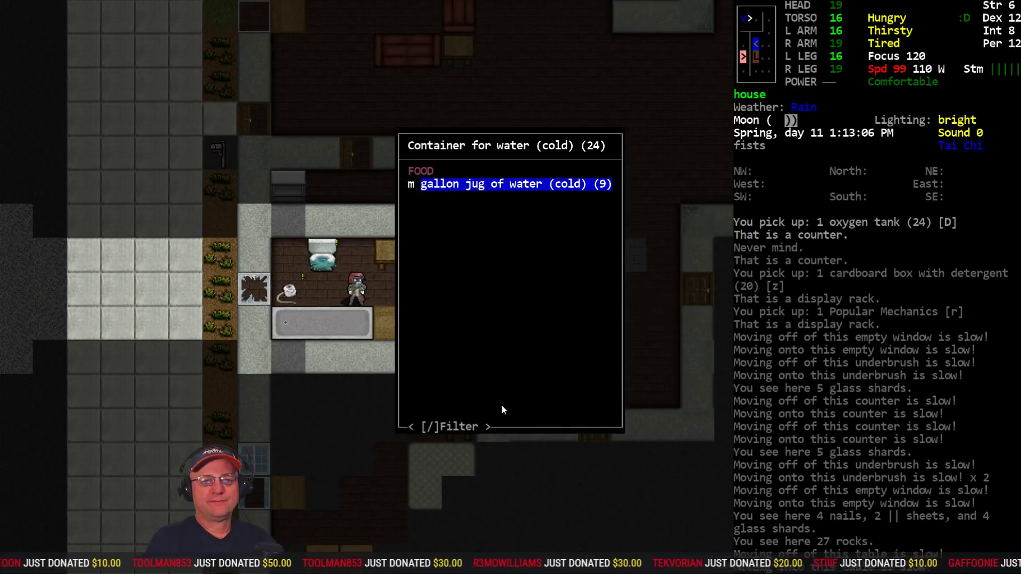
pyautogui.press('Return')
# Go to the second bathroom and pick up the saline solution bottle
pyautogui.press('Right')
pyautogui.press('Right')
pyautogui.press('Right')
pyautogui.press('Right')
pyautogui.press('Right')
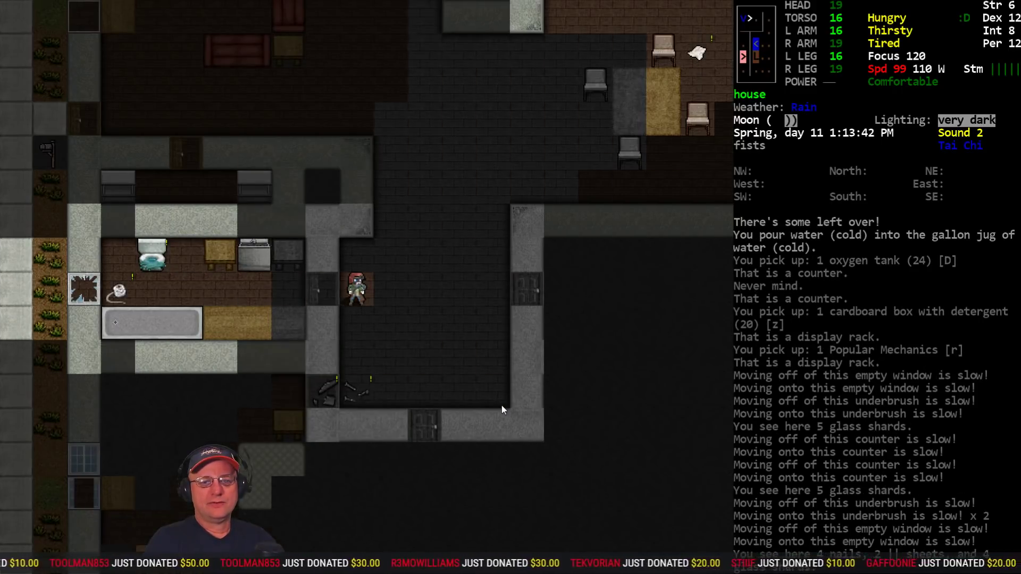
pyautogui.press('Down')
pyautogui.press('Down')
pyautogui.press('Down')
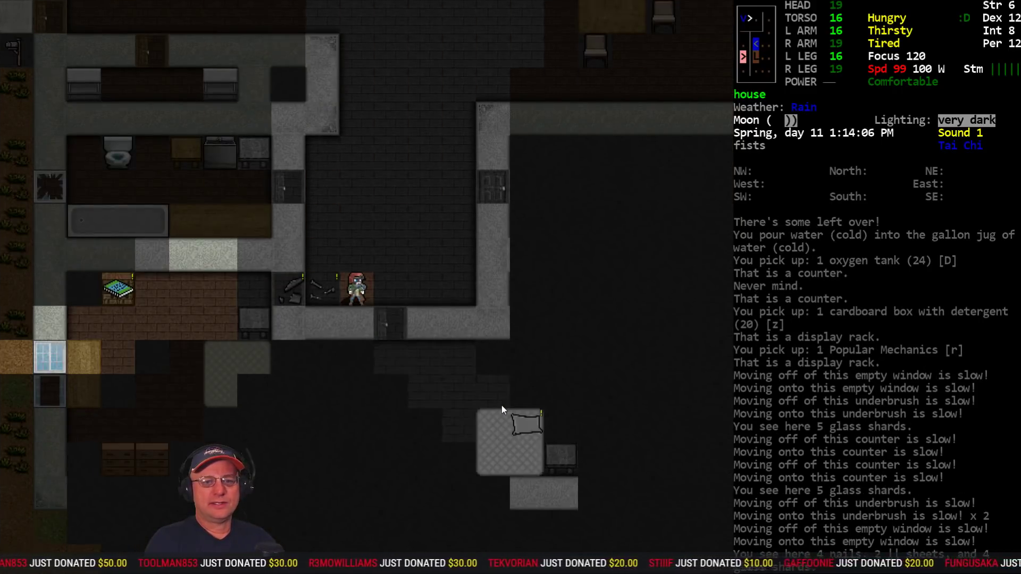
pyautogui.press('Down')
pyautogui.press('n')
pyautogui.press('Up')
pyautogui.press('Up')
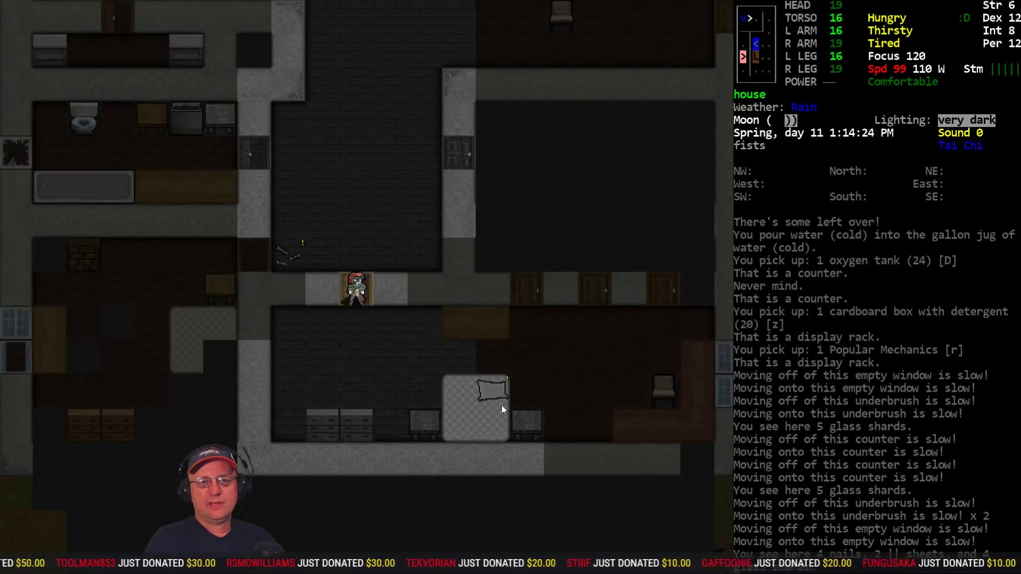
pyautogui.press('Up')
pyautogui.press('Up')
pyautogui.press('Up')
pyautogui.press('Up')
pyautogui.press('Right')
pyautogui.press('Right')
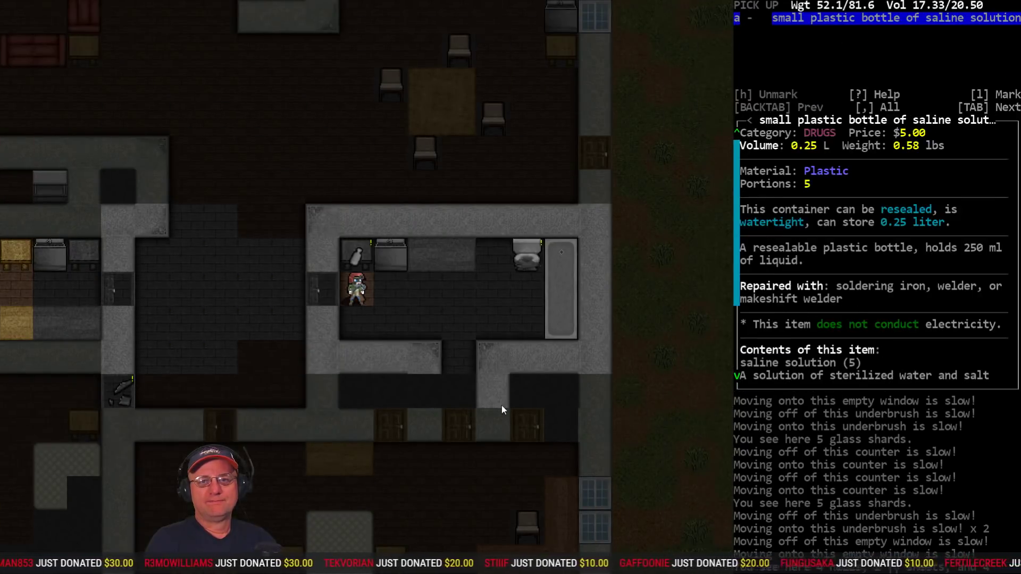
pyautogui.press('Escape')
pyautogui.press('g')
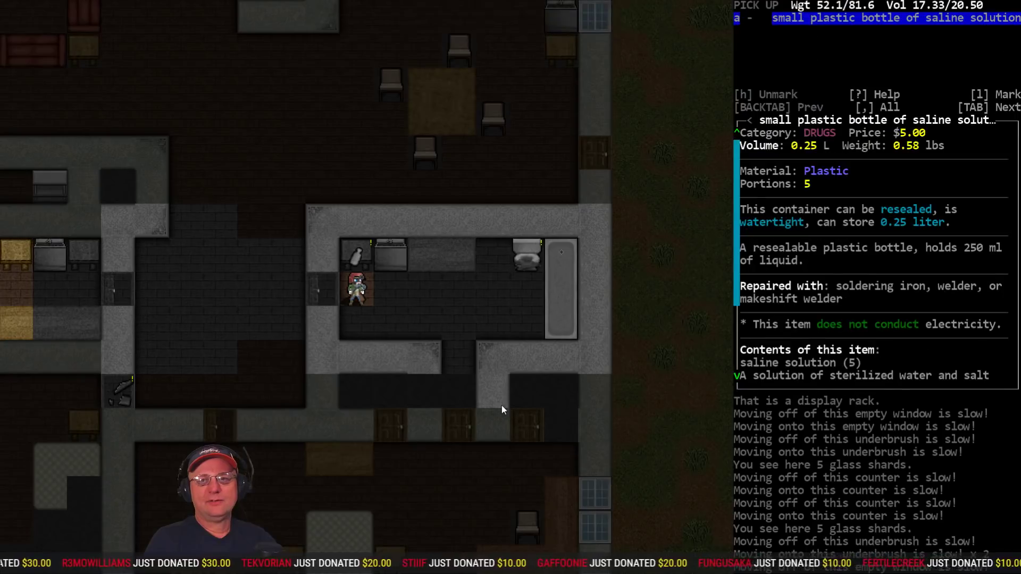
pyautogui.press('Return')
# Inspect the straw hat in the bedroom and leave it behind
pyautogui.press('Right')
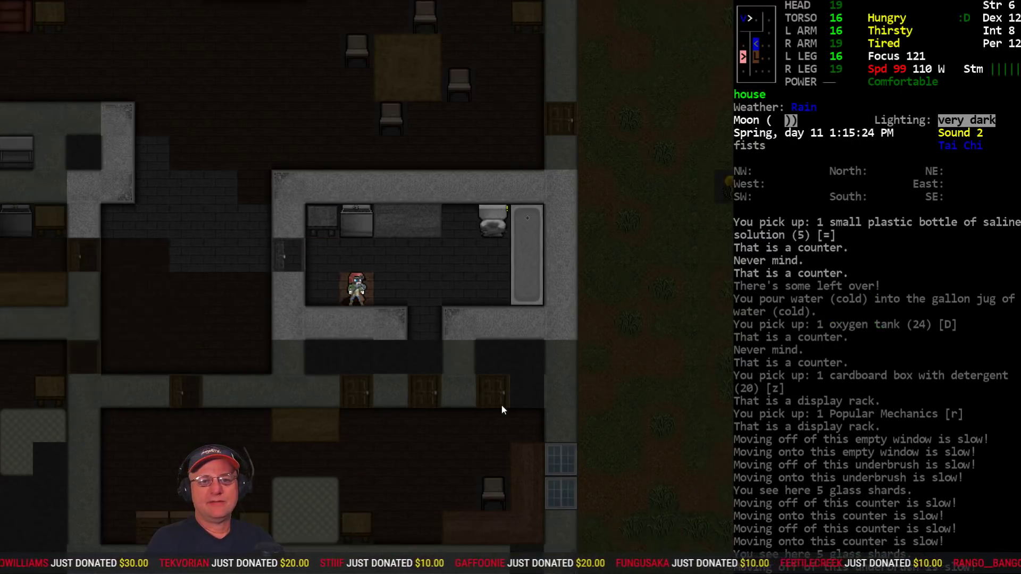
pyautogui.press('Right')
pyautogui.press('Left')
pyautogui.press('Down')
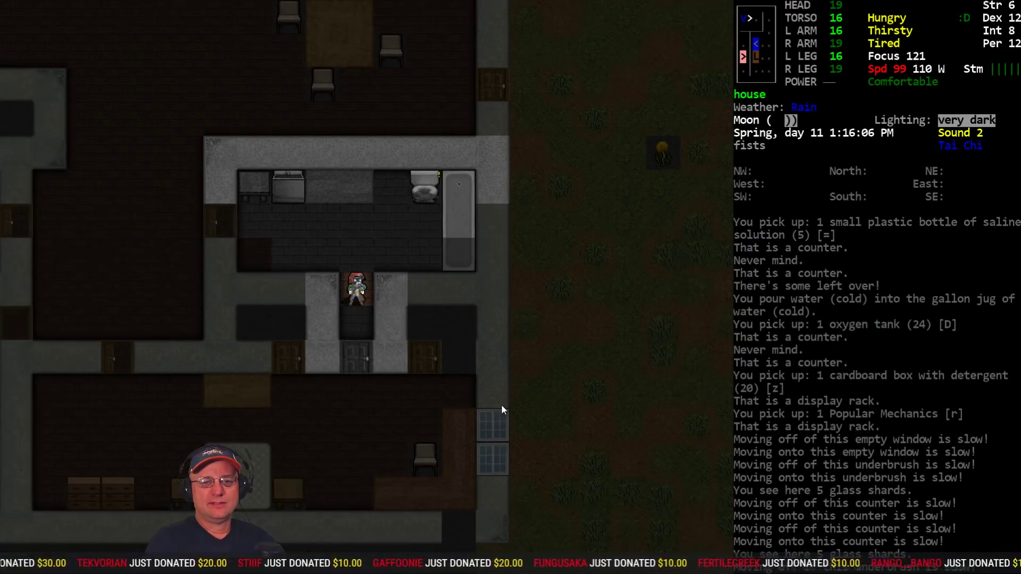
pyautogui.press('Down')
pyautogui.press('Right')
pyautogui.press('Right')
pyautogui.press('Right')
pyautogui.press('x')
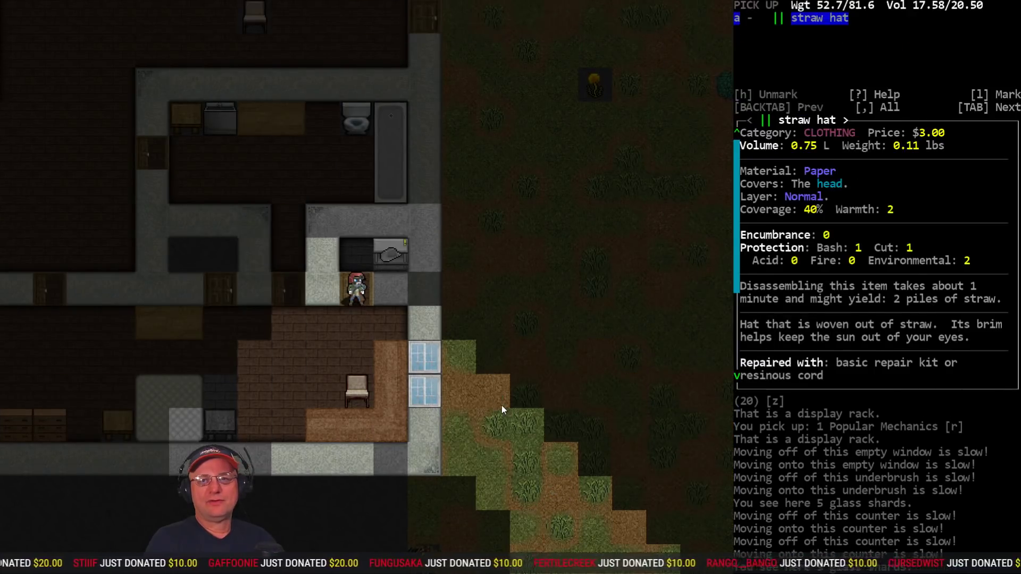
pyautogui.press('Escape')
# Inspect the leggings and the dresser sweater, leaving both behind
pyautogui.press('Left')
pyautogui.press('Left')
pyautogui.press('x')
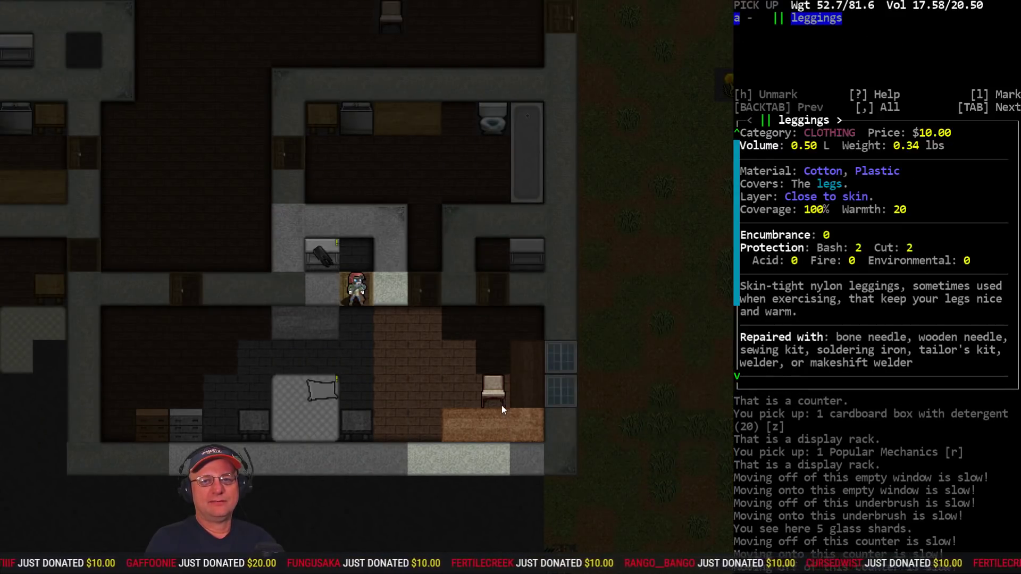
pyautogui.press('Escape')
pyautogui.press('Down')
pyautogui.press('Down')
pyautogui.press('Down')
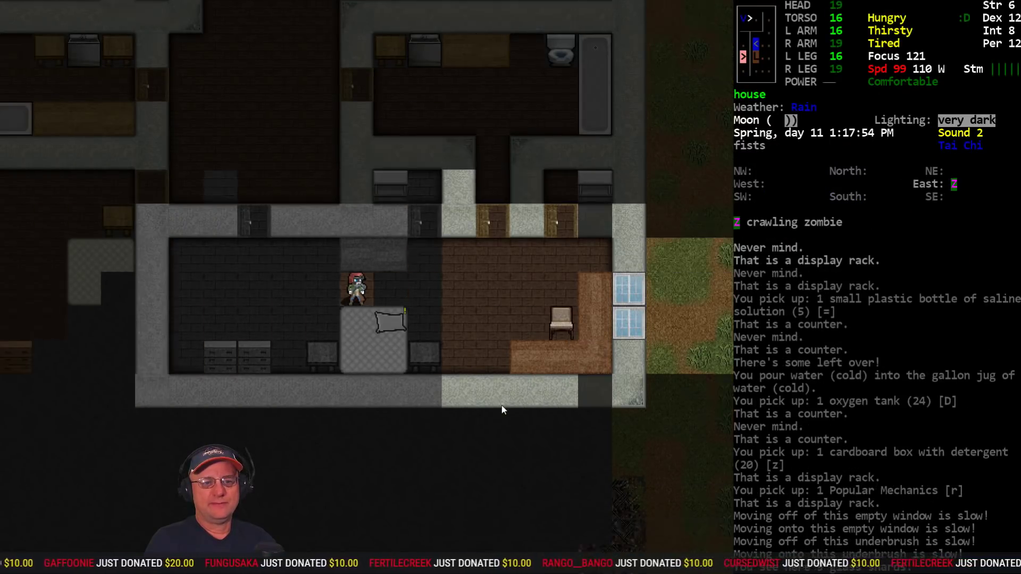
pyautogui.press('Left')
pyautogui.press('Left')
pyautogui.press('Left')
pyautogui.press('x')
pyautogui.press('Escape')
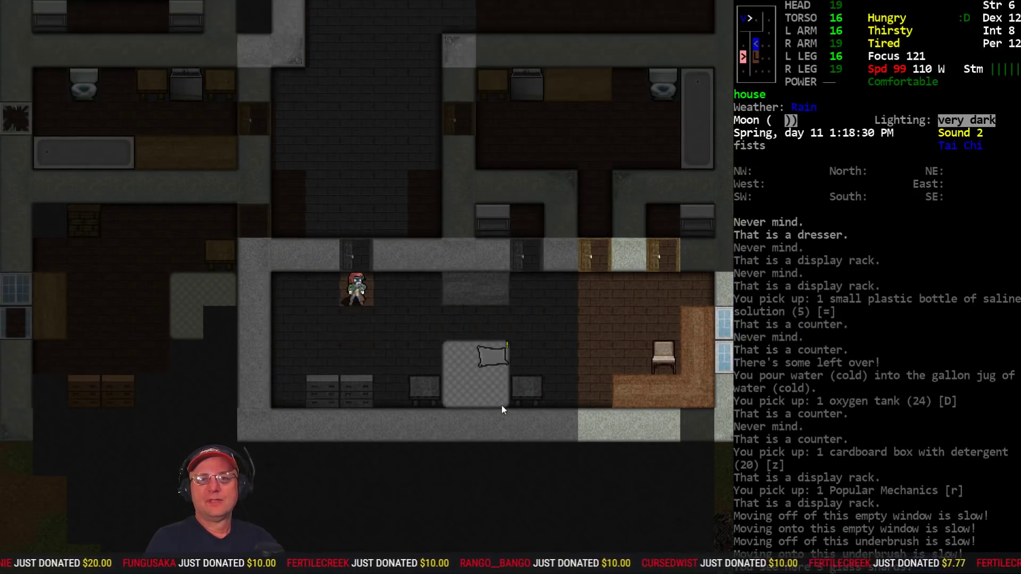
# Climb out the west window and walk northwest onto the road
pyautogui.press('Up')
pyautogui.press('Up')
pyautogui.press('Up')
pyautogui.press('Up')
pyautogui.press('Up')
pyautogui.press('Up')
pyautogui.press('Left')
pyautogui.press('Left')
pyautogui.press('Left')
pyautogui.press('Left')
pyautogui.press('Left')
pyautogui.press('Left')
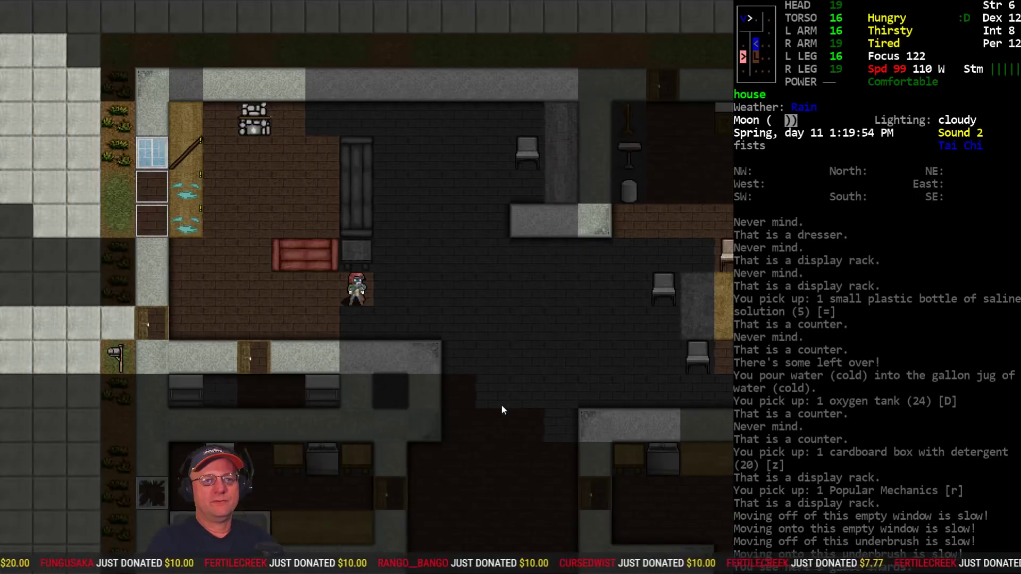
pyautogui.press('Left')
pyautogui.press('Left')
pyautogui.press('Left')
pyautogui.press('Left')
pyautogui.press('Left')
pyautogui.press('Left')
pyautogui.press('Up')
pyautogui.press('Up')
pyautogui.press('Up')
pyautogui.press('Left')
pyautogui.press('Left')
pyautogui.press('z')
pyautogui.press('z')
pyautogui.press('z')
# Cross the road, climb in the house window, and descend to the basement campfire
pyautogui.press('Up')
pyautogui.press('Up')
pyautogui.press('Up')
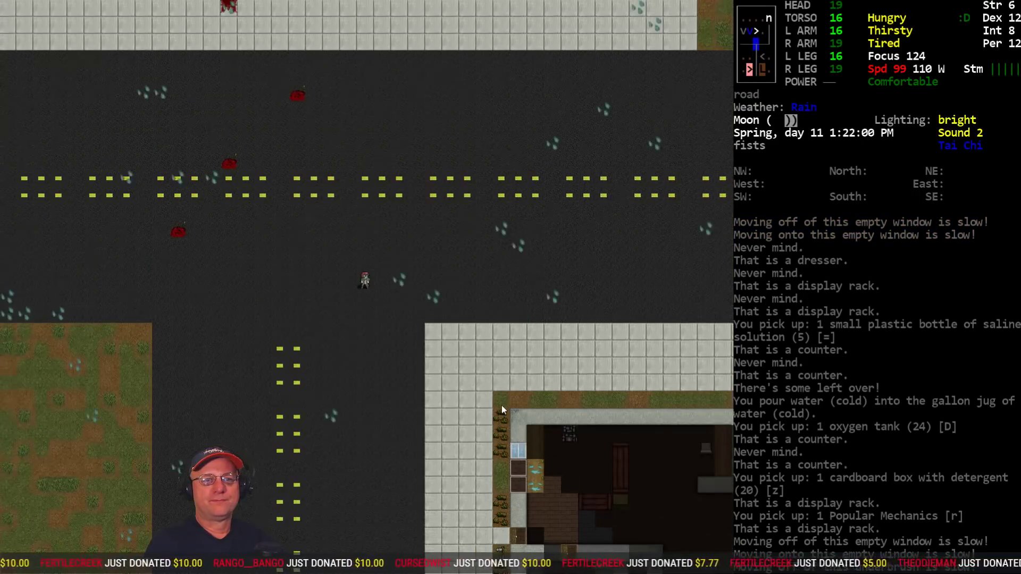
pyautogui.press('Up')
pyautogui.press('Up')
pyautogui.press('Up')
pyautogui.press('Z')
pyautogui.press('Up')
pyautogui.press('Up')
pyautogui.press('Up')
pyautogui.press('Up')
pyautogui.press('Up')
pyautogui.press('Up')
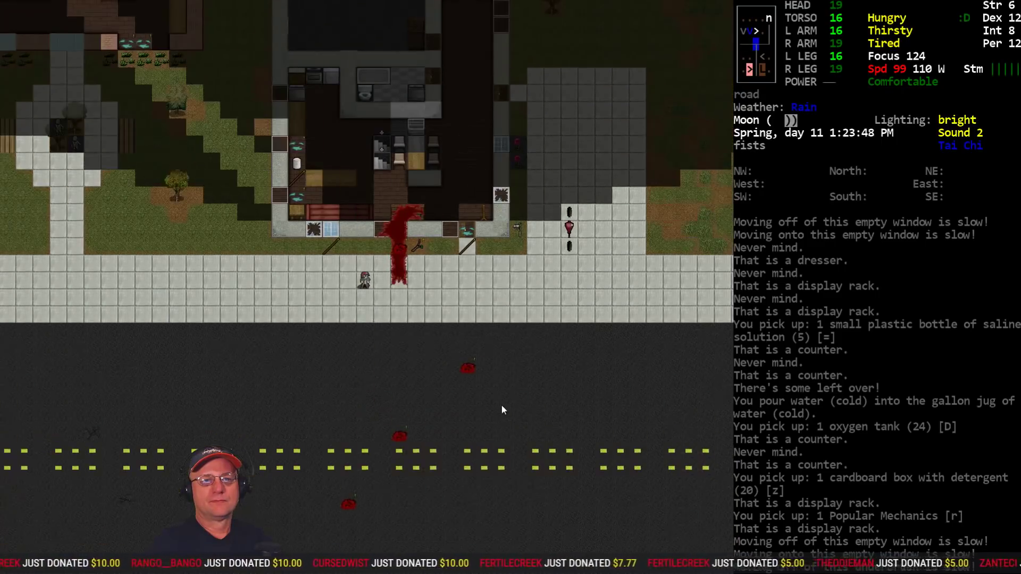
pyautogui.press('Up')
pyautogui.press('Up')
pyautogui.press('Up')
pyautogui.press('Up')
pyautogui.press('Up')
pyautogui.press('Z')
pyautogui.press('Up')
pyautogui.press('Up')
pyautogui.press('>')
pyautogui.press('Right')
pyautogui.press('Right')
pyautogui.press('Right')
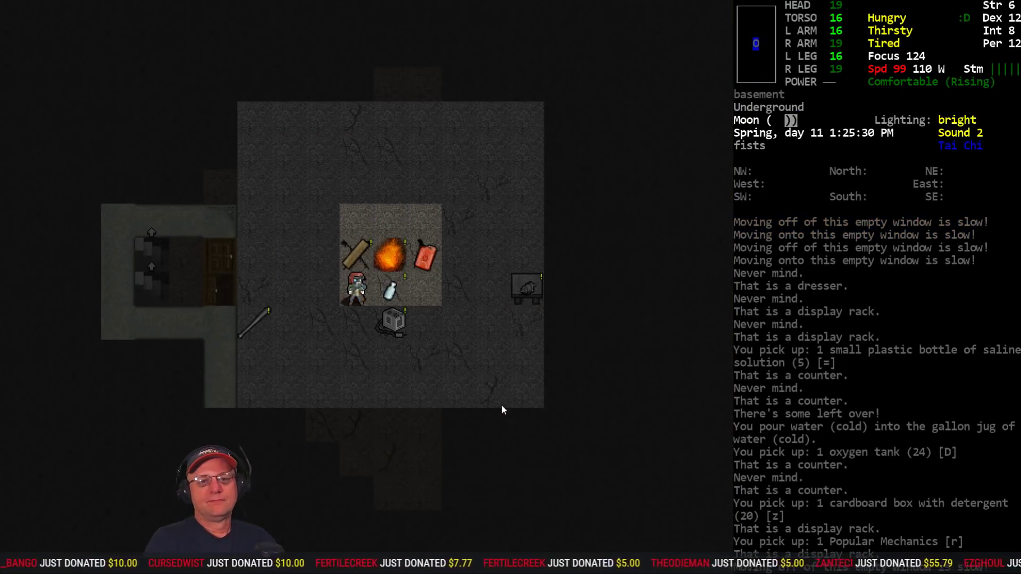
# Drop the detergent box and the gallon jugs of water on the basement floor
pyautogui.press('D')
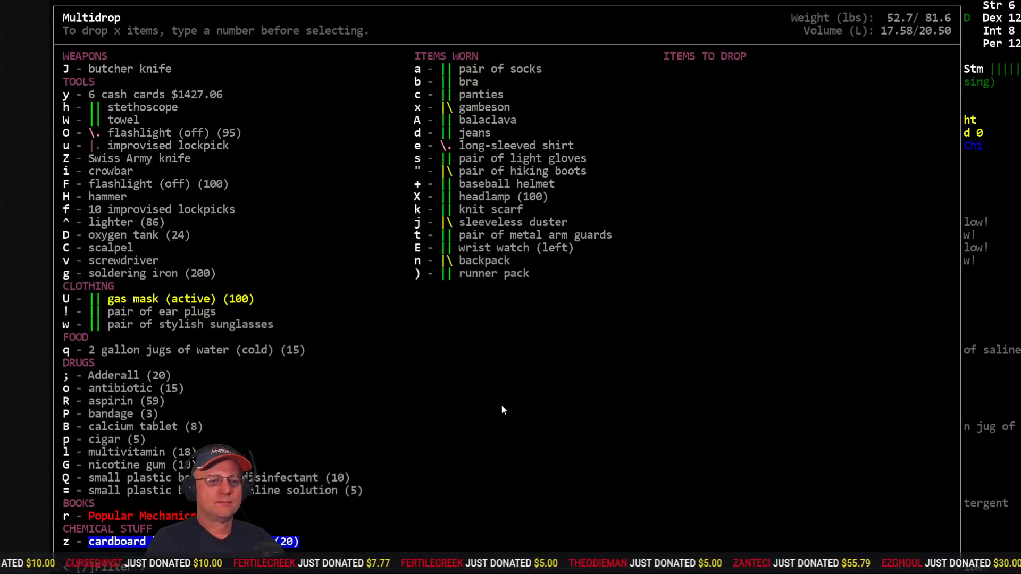
pyautogui.press('Right')
pyautogui.press('Up')
pyautogui.press('Up')
pyautogui.press('Up')
pyautogui.press('Up')
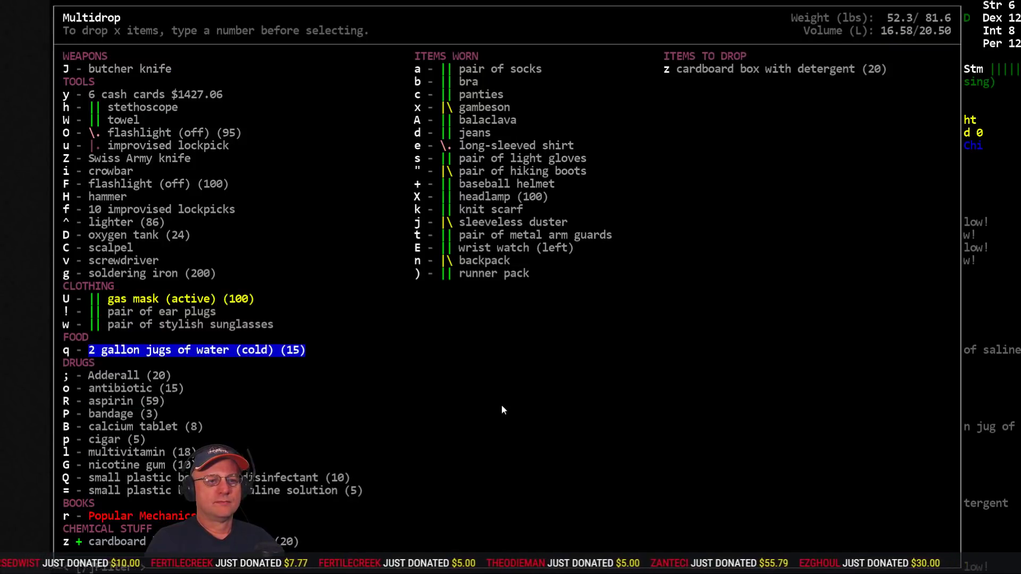
pyautogui.press('Right')
pyautogui.press('Up')
pyautogui.press('Up')
pyautogui.press('Up')
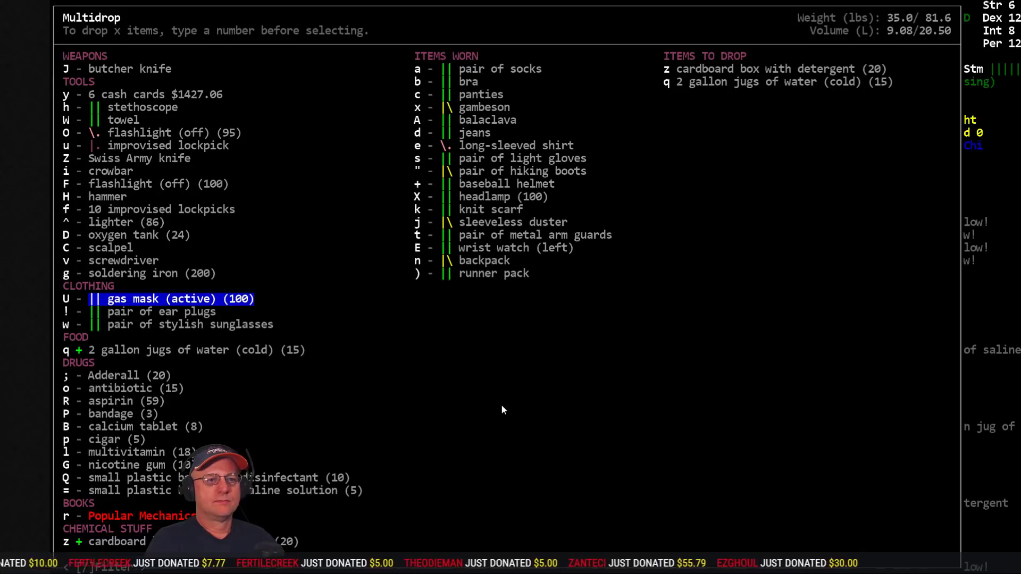
pyautogui.press('Return')
# Drop the worn sleeveless duster onto the rock floor
pyautogui.press('D')
pyautogui.press('Right')
pyautogui.press('Up')
pyautogui.press('Left')
pyautogui.press('Up')
pyautogui.press('Right')
pyautogui.press('Up')
pyautogui.press('Up')
pyautogui.press('Up')
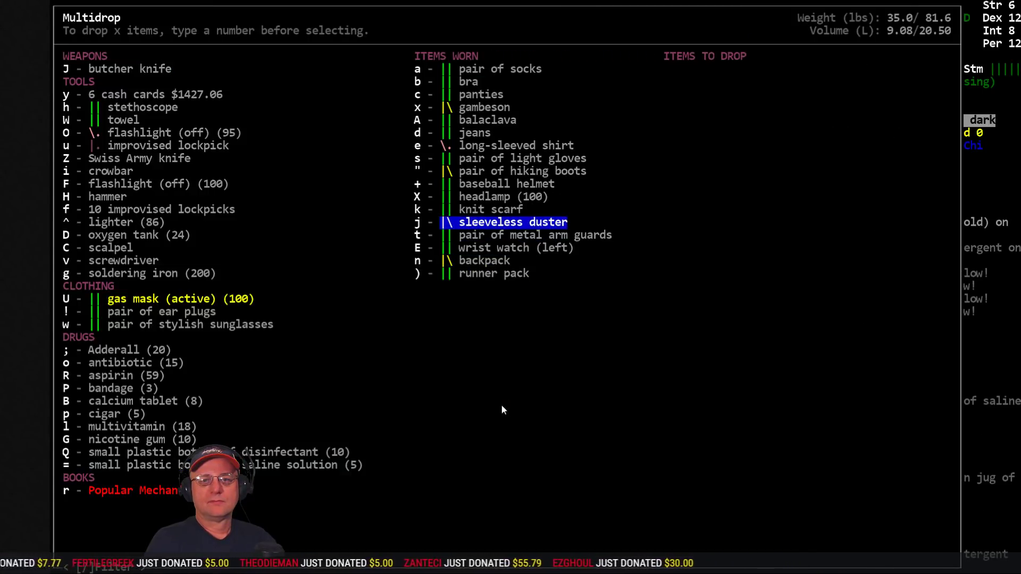
pyautogui.press('Right')
pyautogui.press('Return')
# Walk back beside the burning brazier onto the item pile
pyautogui.press('Left')
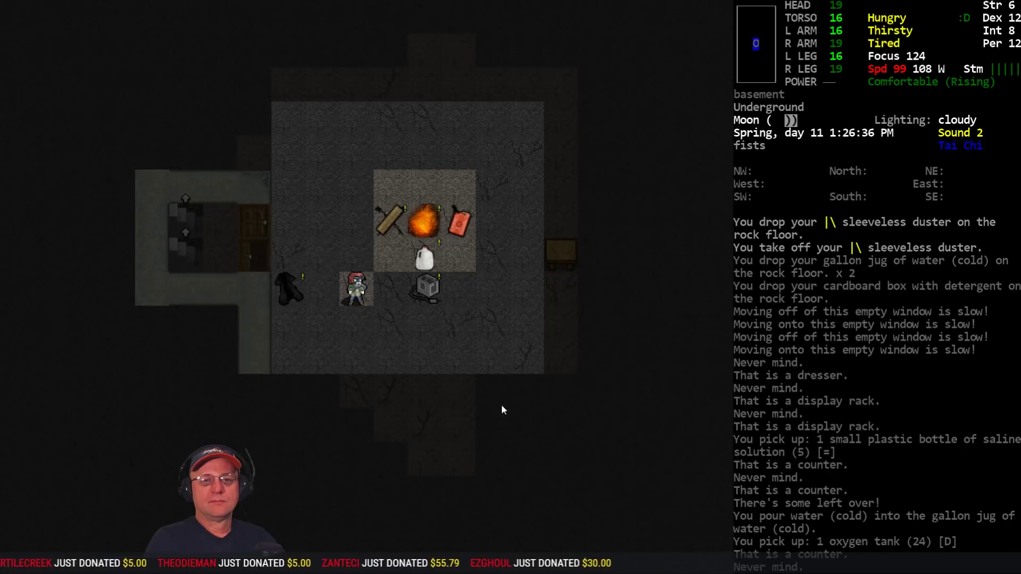
pyautogui.press('Left')
pyautogui.press('Down')
pyautogui.press('Up')
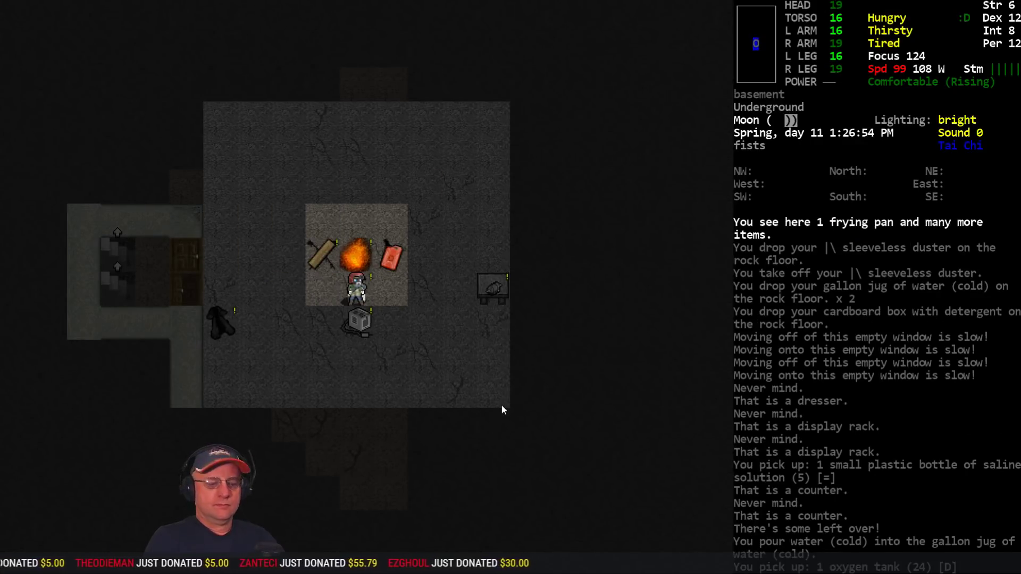
# Batch-craft clean water from the FOOD recipes
pyautogui.press('&')
pyautogui.press('Tab')
pyautogui.press('Tab')
pyautogui.press('Tab')
pyautogui.press('Down')
pyautogui.press('Down')
pyautogui.press('Down')
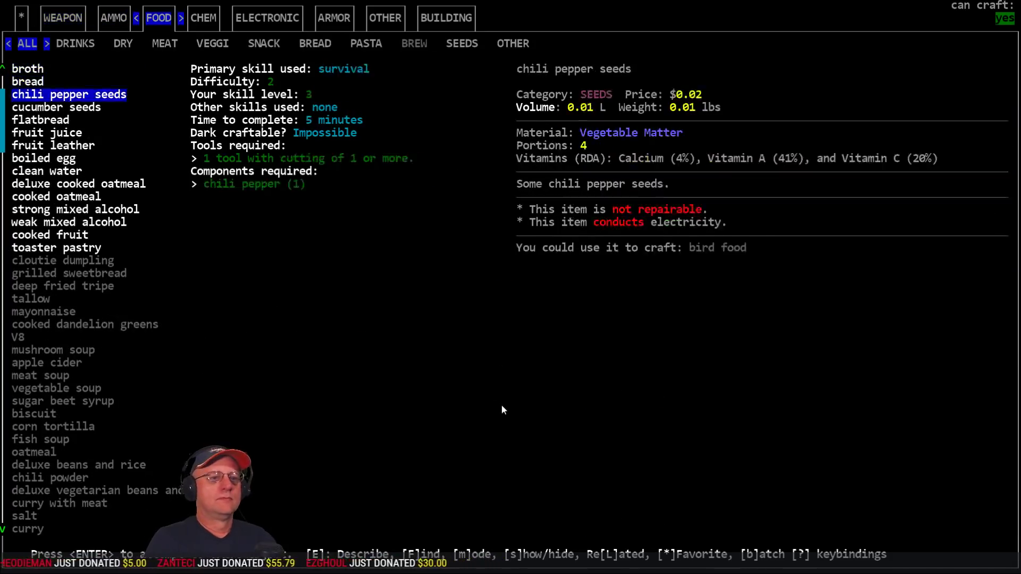
pyautogui.press('Down')
pyautogui.press('Down')
pyautogui.press('Down')
pyautogui.press('Down')
pyautogui.press('Up')
pyautogui.press('Up')
pyautogui.press('Up')
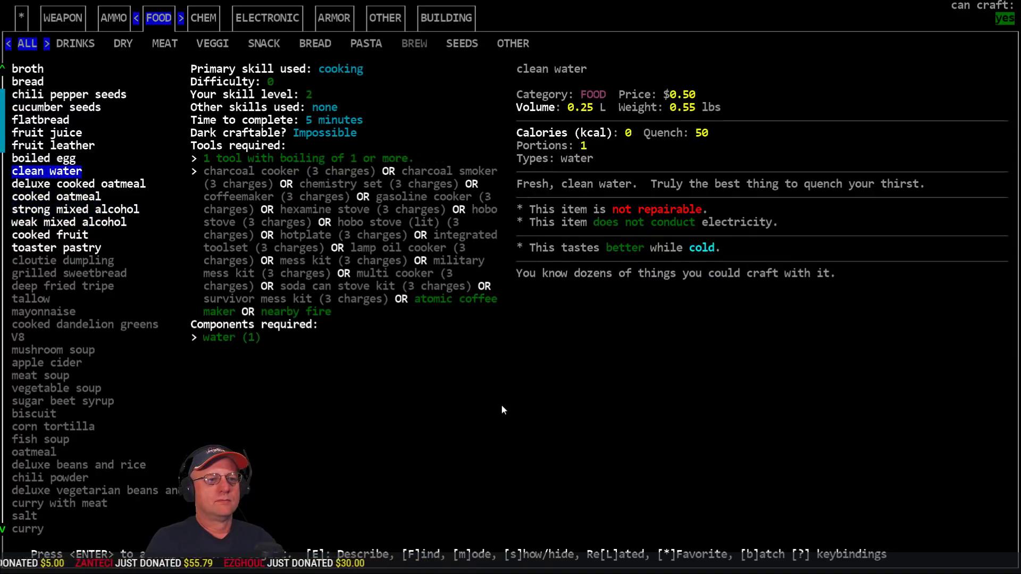
pyautogui.press('b')
pyautogui.press('Down')
pyautogui.press('Down')
pyautogui.press('Down')
pyautogui.press('Down')
pyautogui.press('Down')
pyautogui.press('Down')
pyautogui.press('Down')
pyautogui.press('Up')
pyautogui.press('Up')
pyautogui.press('Up')
pyautogui.press('Up')
pyautogui.press('Down')
pyautogui.press('Return')
# Drink the hot clean water until Hydrated and store the rest in a container
pyautogui.press('e')
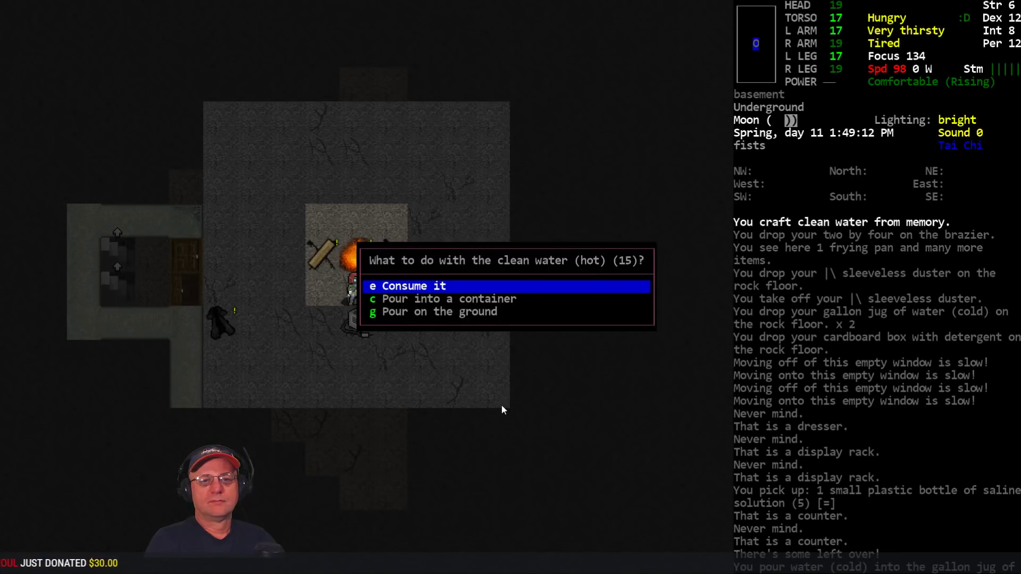
pyautogui.press('e')
pyautogui.press('e')
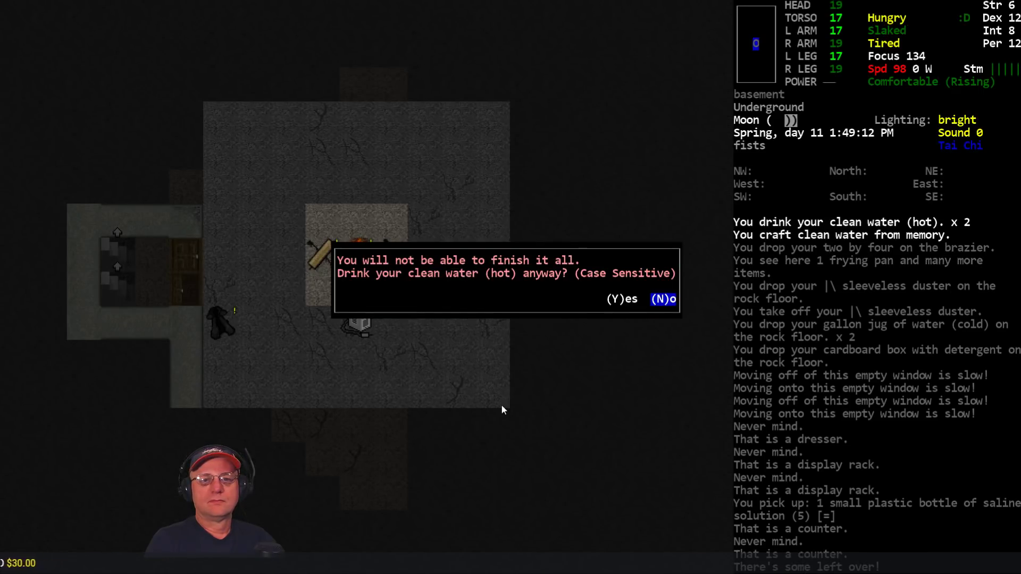
pyautogui.press('Y')
pyautogui.press('c')
pyautogui.press('Down')
pyautogui.press('Down')
# Fill the gallon jug with hot water, then bottle two banana protein shakes
pyautogui.press('Down')
pyautogui.press('Return')
pyautogui.press('&')
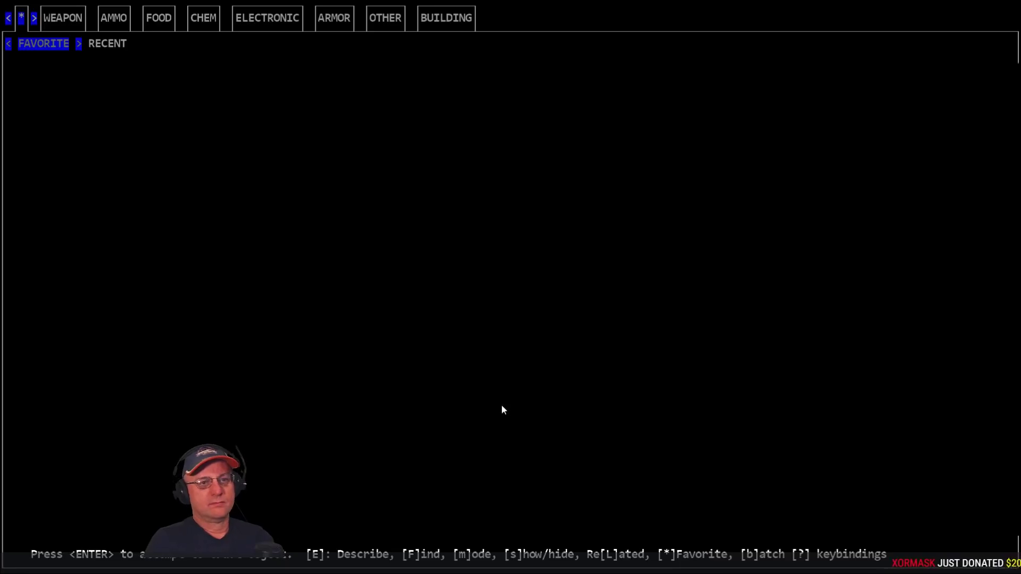
pyautogui.press('Tab')
pyautogui.press('Tab')
pyautogui.press('Down')
pyautogui.press('Down')
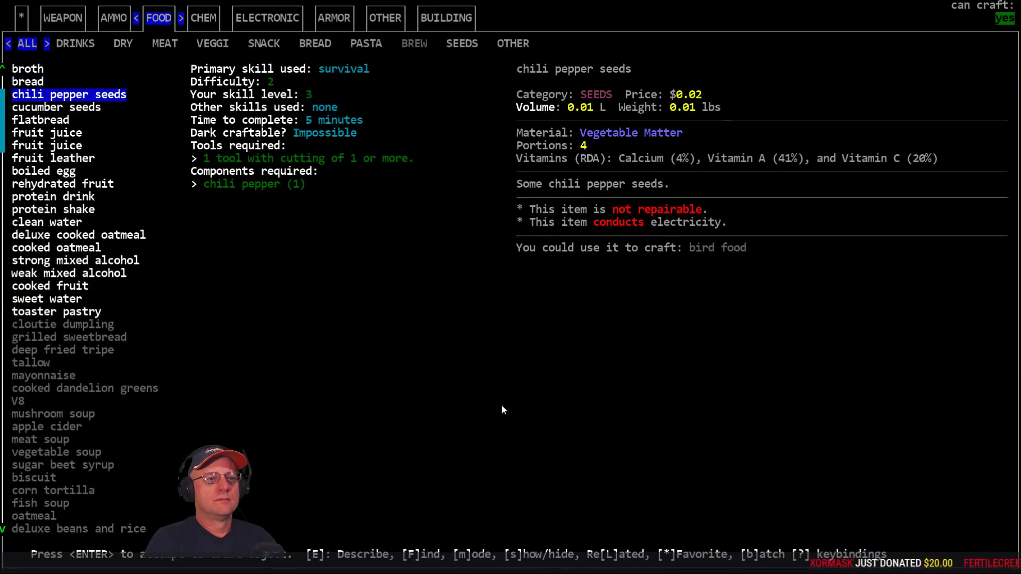
pyautogui.press('Down')
pyautogui.press('Down')
pyautogui.press('Down')
pyautogui.press('Down')
pyautogui.press('Down')
pyautogui.press('Down')
pyautogui.press('Down')
pyautogui.press('Down')
pyautogui.press('Down')
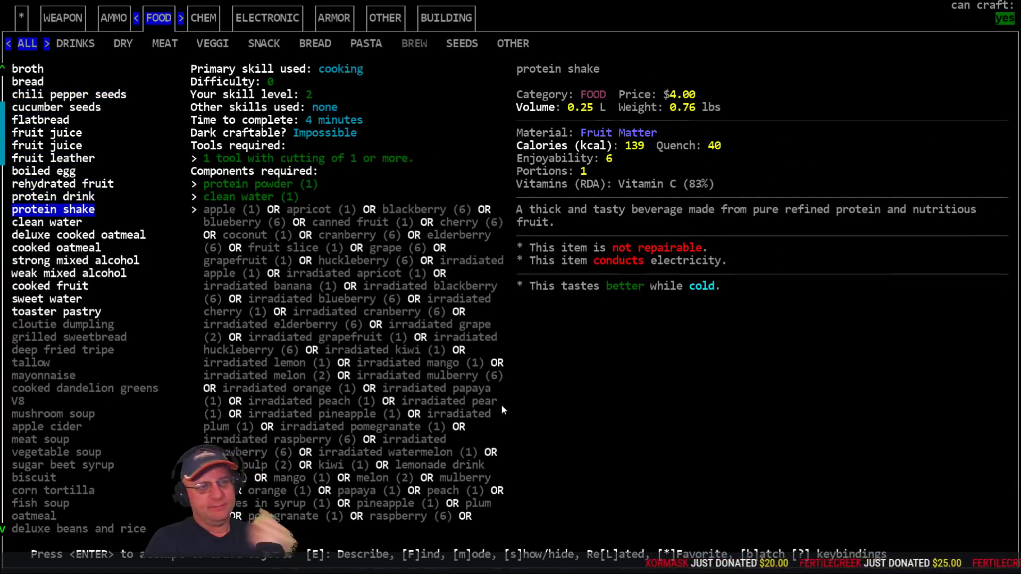
pyautogui.press('b')
pyautogui.press('Down')
pyautogui.press('Return')
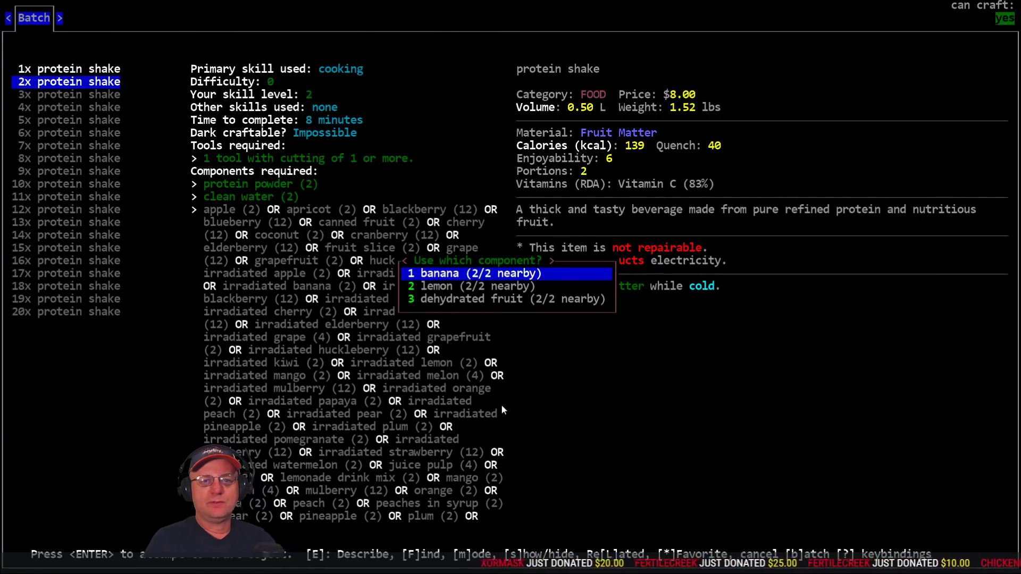
pyautogui.press('Return')
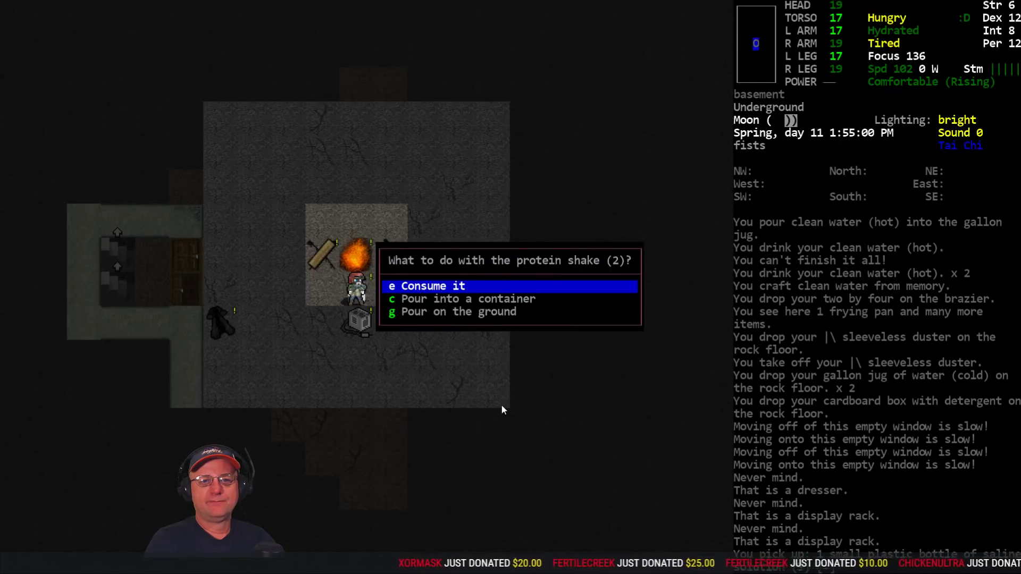
pyautogui.press('c')
pyautogui.press('Down')
pyautogui.press('Down')
pyautogui.press('Down')
pyautogui.press('Down')
pyautogui.press('Down')
pyautogui.press('Down')
pyautogui.press('Return')
# Batch-craft two lemon protein shakes and pour one into the plastic bowl
pyautogui.press('&')
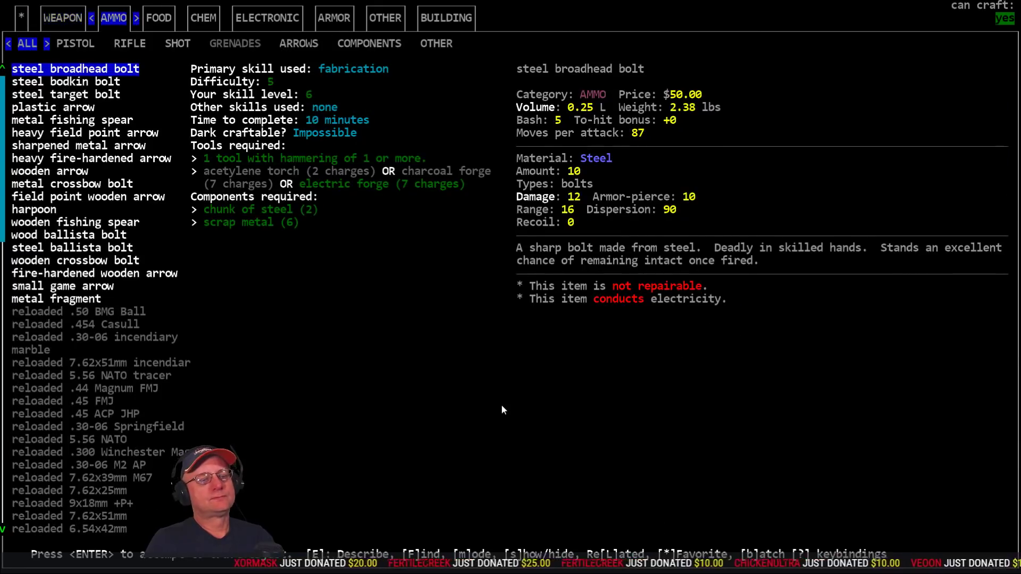
pyautogui.press('Tab')
pyautogui.press('Down')
pyautogui.press('Down')
pyautogui.press('Down')
pyautogui.press('Down')
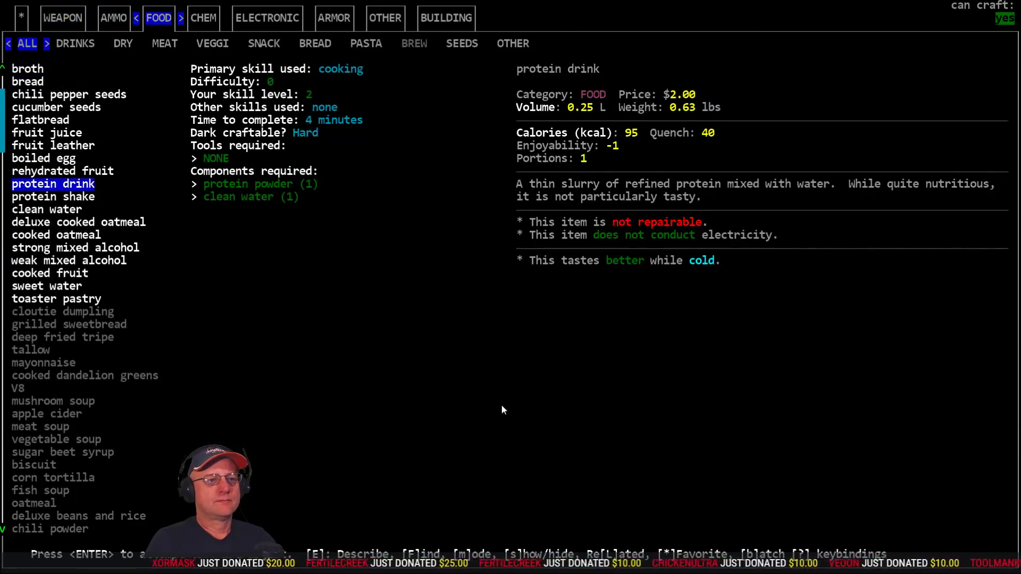
pyautogui.press('Down')
pyautogui.press('b')
pyautogui.press('Down')
pyautogui.press('Return')
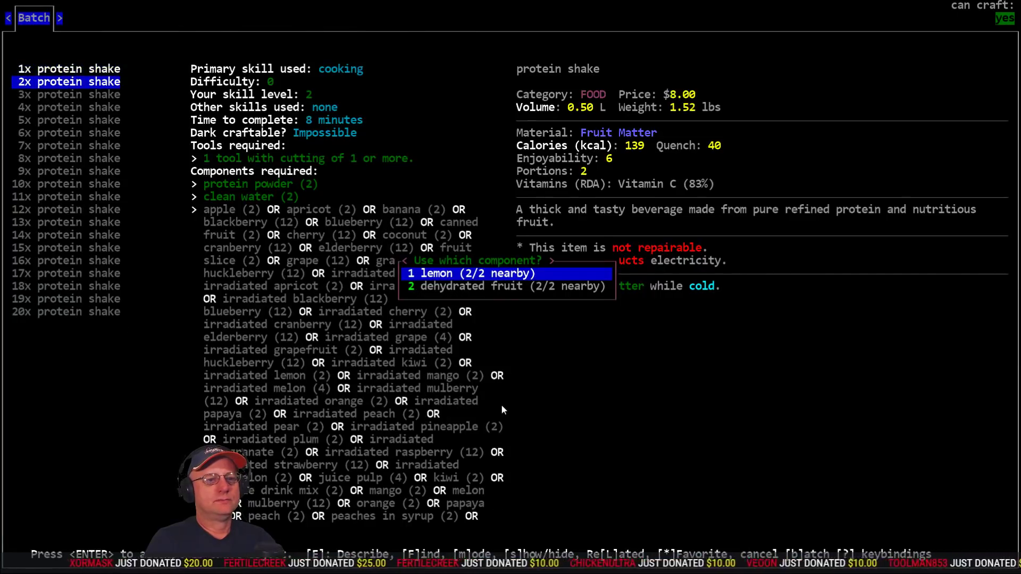
pyautogui.press('Return')
pyautogui.press('Down')
pyautogui.press('Return')
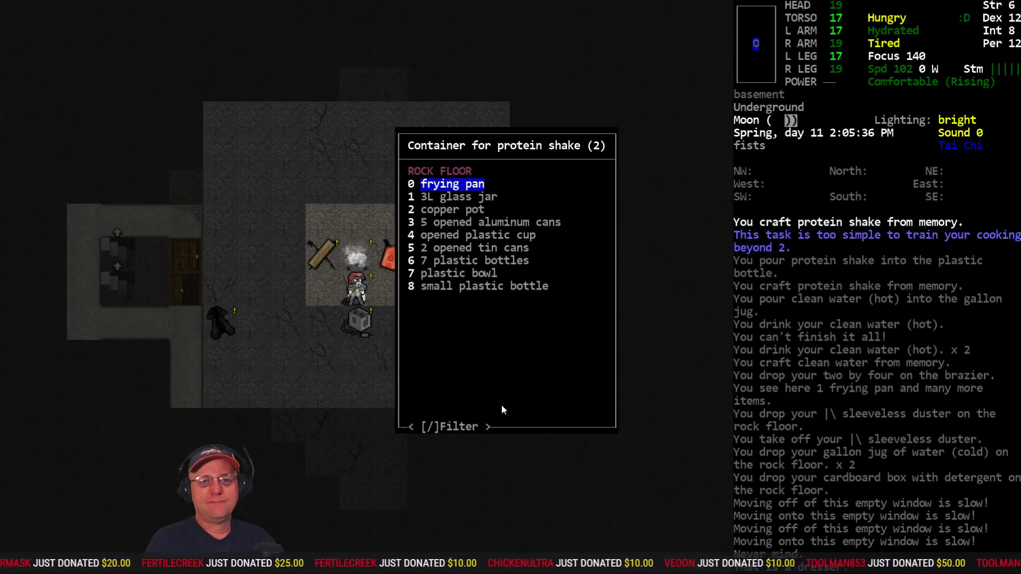
pyautogui.press('Down')
pyautogui.press('Down')
pyautogui.press('Down')
pyautogui.press('Down')
pyautogui.press('Down')
pyautogui.press('Down')
pyautogui.press('Down')
pyautogui.press('Return')
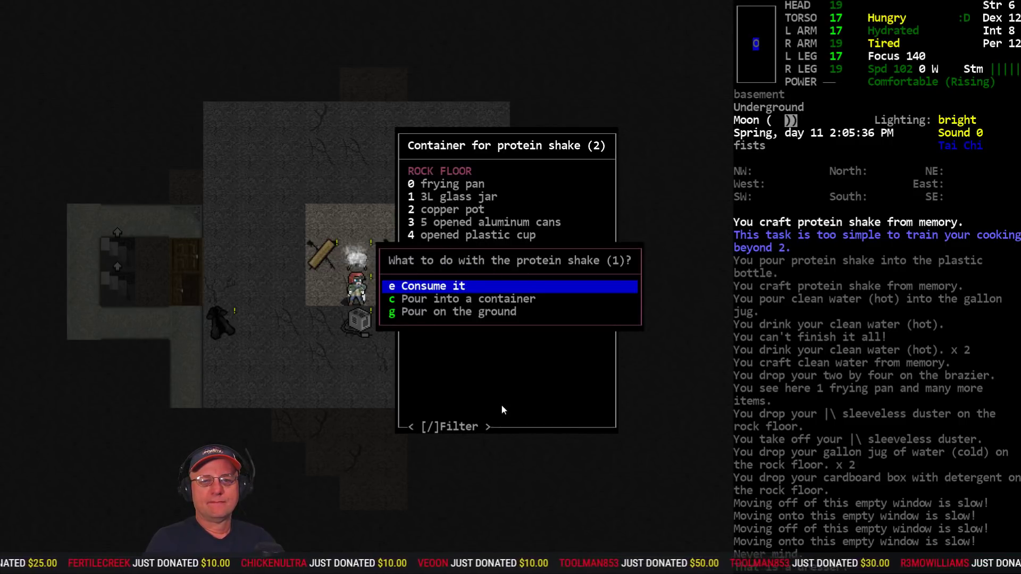
# Drink the remaining protein shake
pyautogui.press('Return')
pyautogui.press('Left')
pyautogui.press('Return')
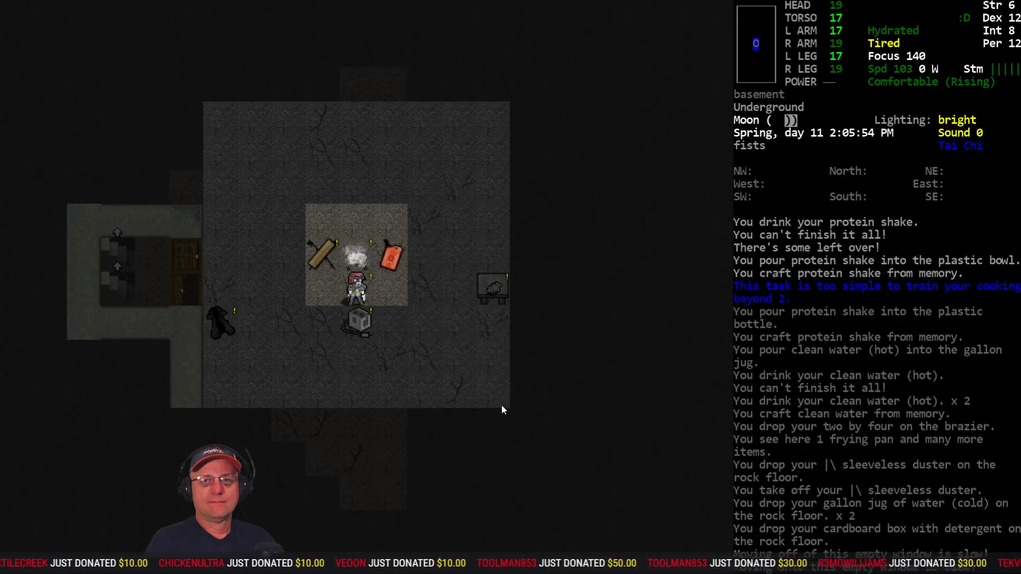
# Batch-cook three cooked oatmeal using the water component
pyautogui.press('&')
pyautogui.press('Tab')
pyautogui.press('Tab')
pyautogui.press('Tab')
pyautogui.press('Down')
pyautogui.press('Down')
pyautogui.press('Down')
pyautogui.press('Down')
pyautogui.press('Down')
pyautogui.press('Down')
pyautogui.press('Down')
pyautogui.press('Down')
pyautogui.press('Down')
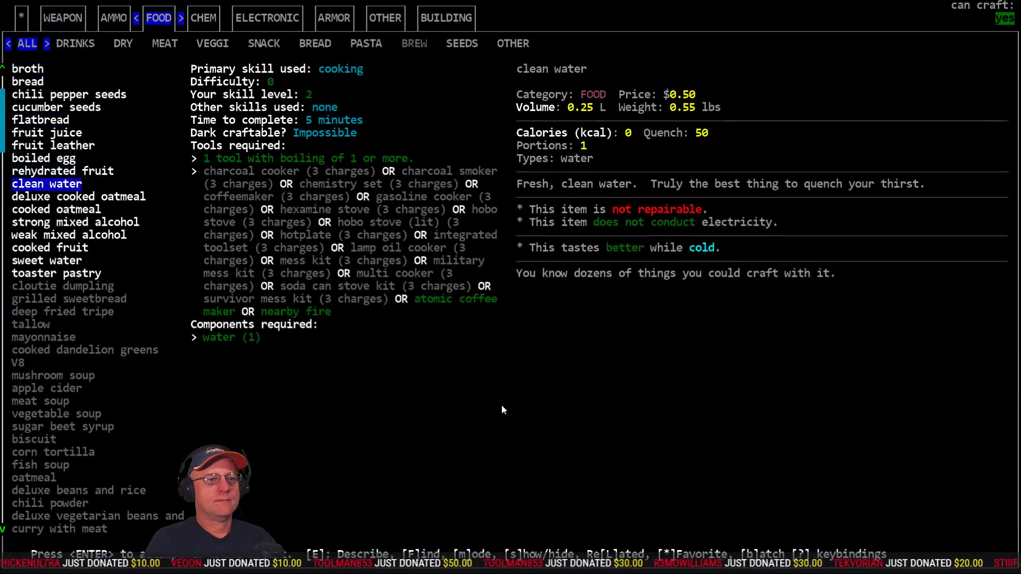
pyautogui.press('Down')
pyautogui.press('Down')
pyautogui.press('Up')
pyautogui.press('Down')
pyautogui.press('b')
pyautogui.press('Down')
pyautogui.press('Down')
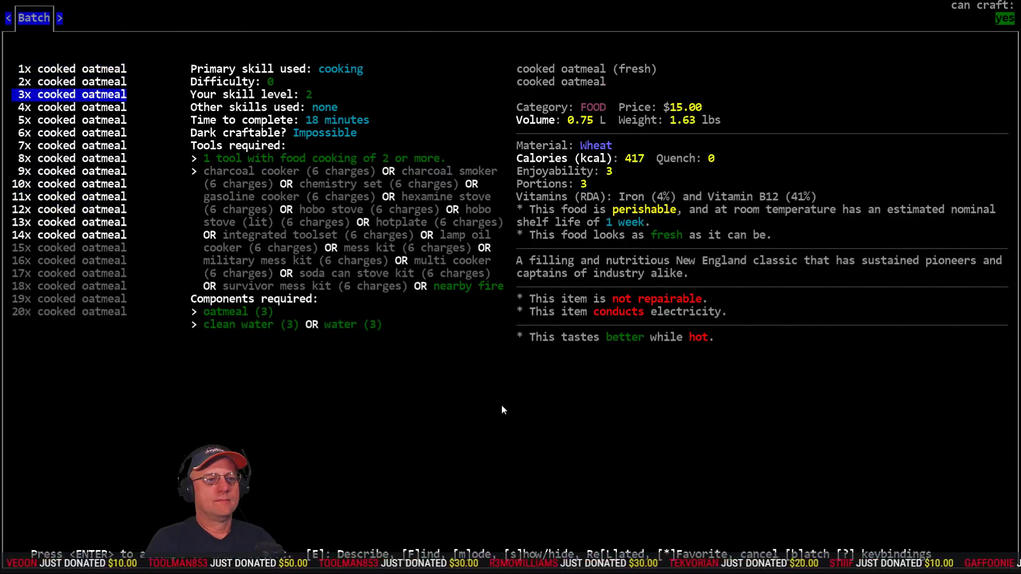
pyautogui.press('Return')
pyautogui.press('Return')
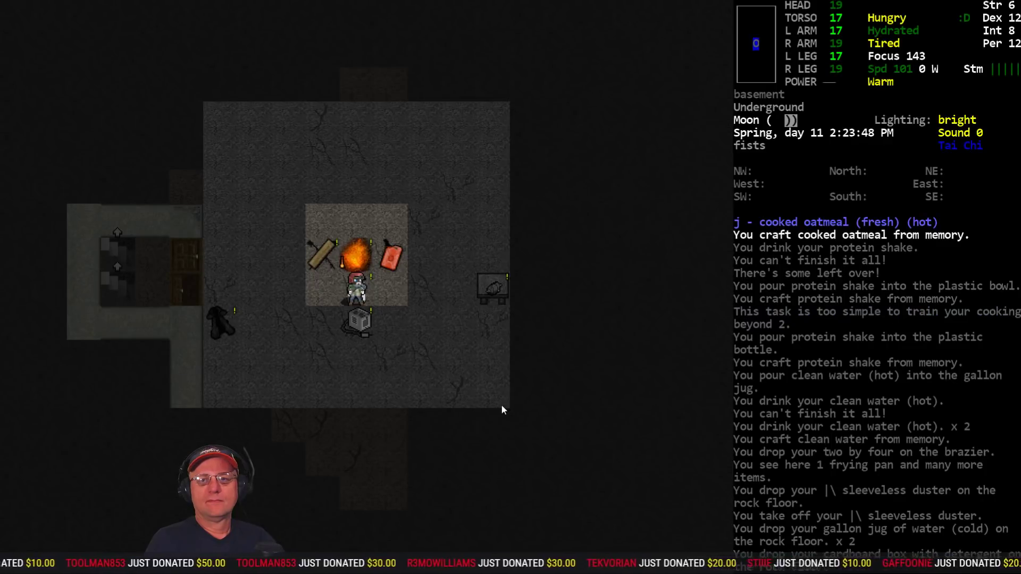
# Eat one hot cooked oatmeal, then close the eating list
pyautogui.press('Left')
pyautogui.press('E')
pyautogui.press('Down')
pyautogui.press('Up')
pyautogui.press('Return')
pyautogui.press('E')
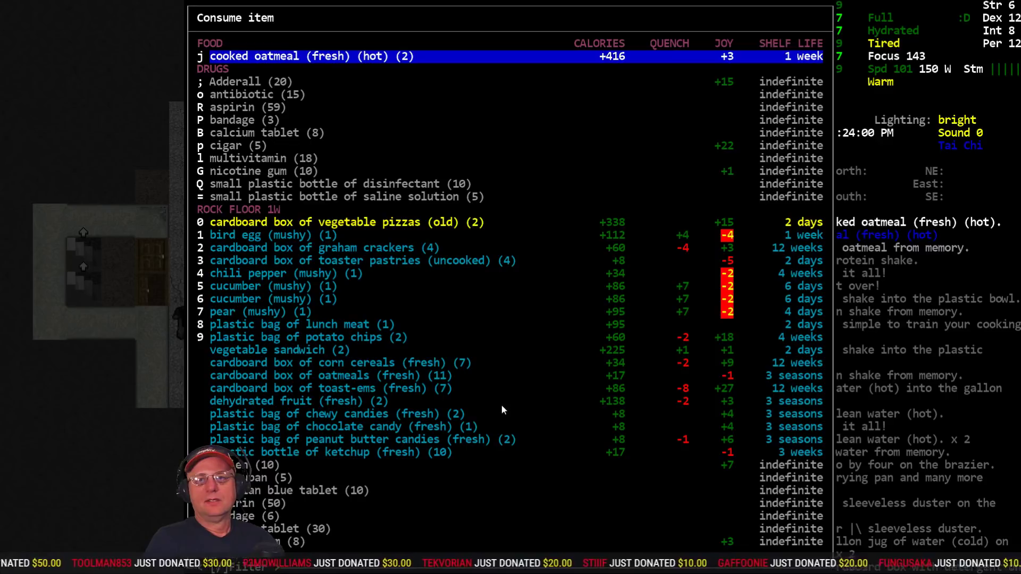
pyautogui.press('Escape')
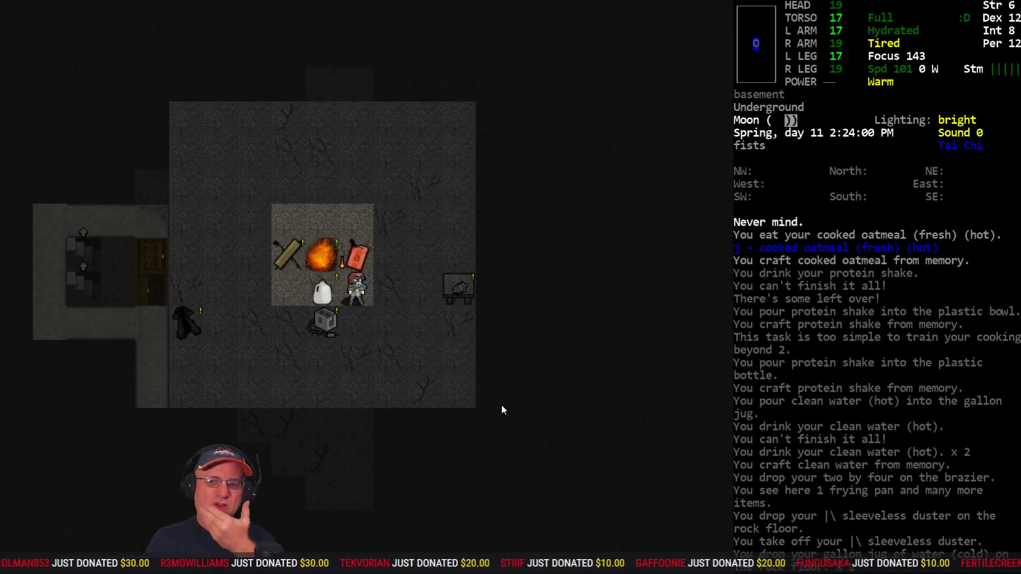
# Walk northwest onto the basement sofa and sleep until waking well rested
pyautogui.press('Down')
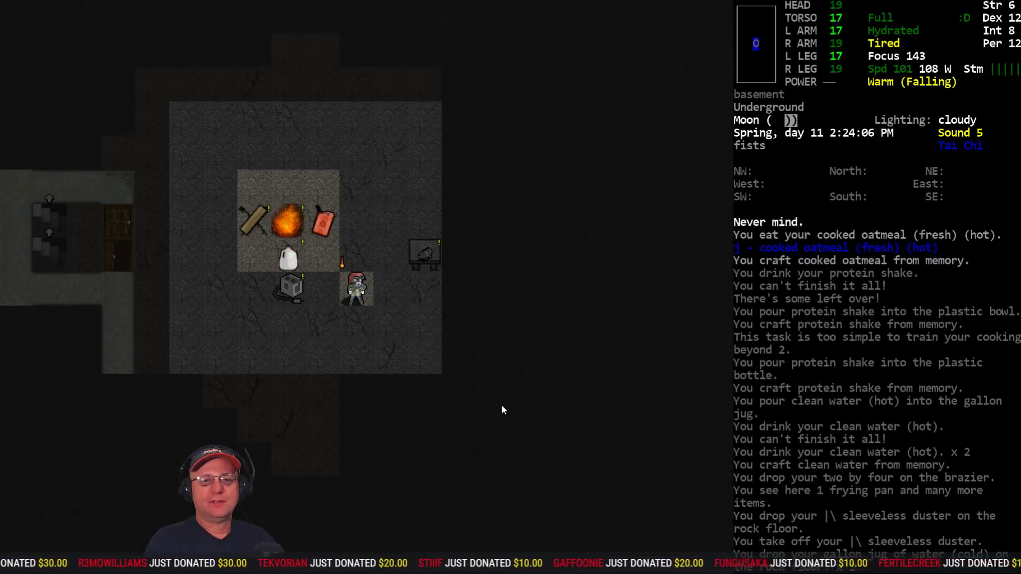
pyautogui.press('z')
pyautogui.press('Z')
pyautogui.press('z')
pyautogui.press('z')
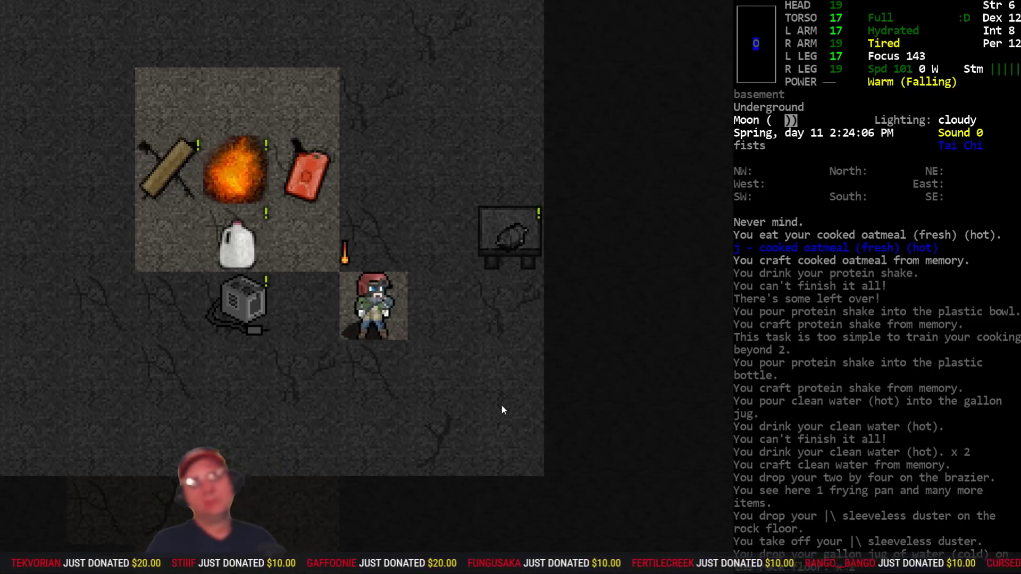
pyautogui.press('Z')
pyautogui.press('z')
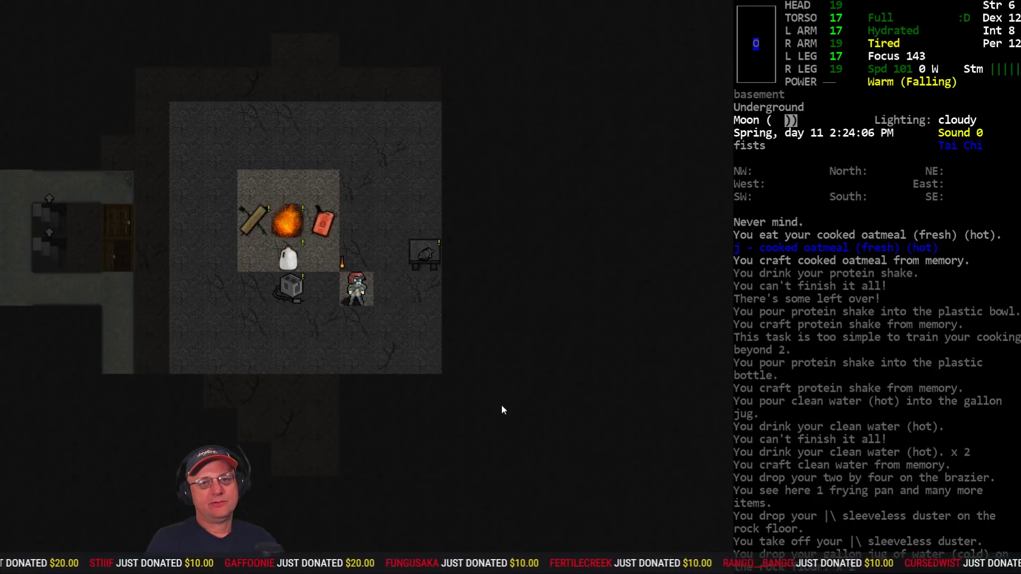
pyautogui.press('z')
pyautogui.press('Up')
pyautogui.press('Up')
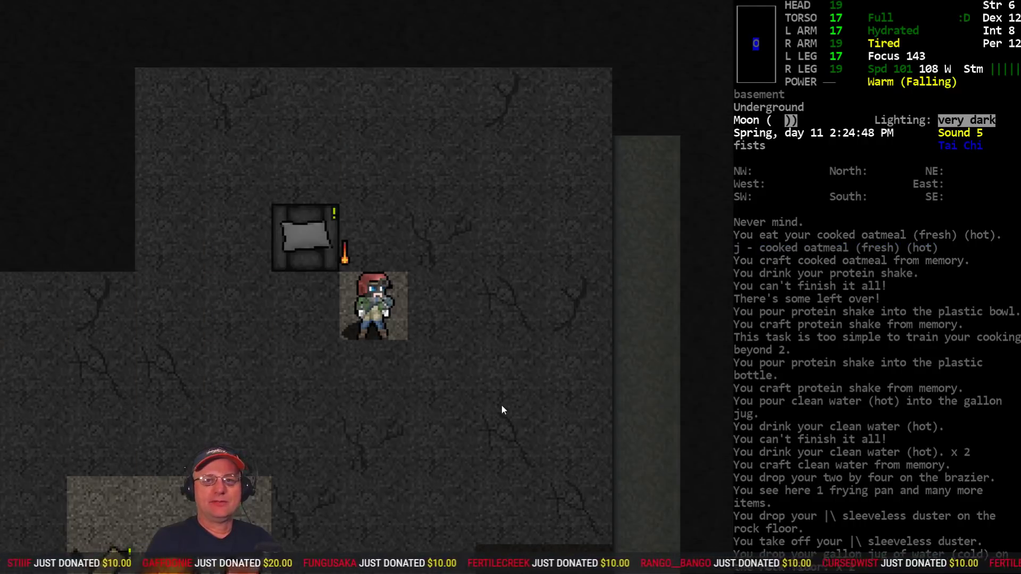
pyautogui.press('Home')
pyautogui.press('$')
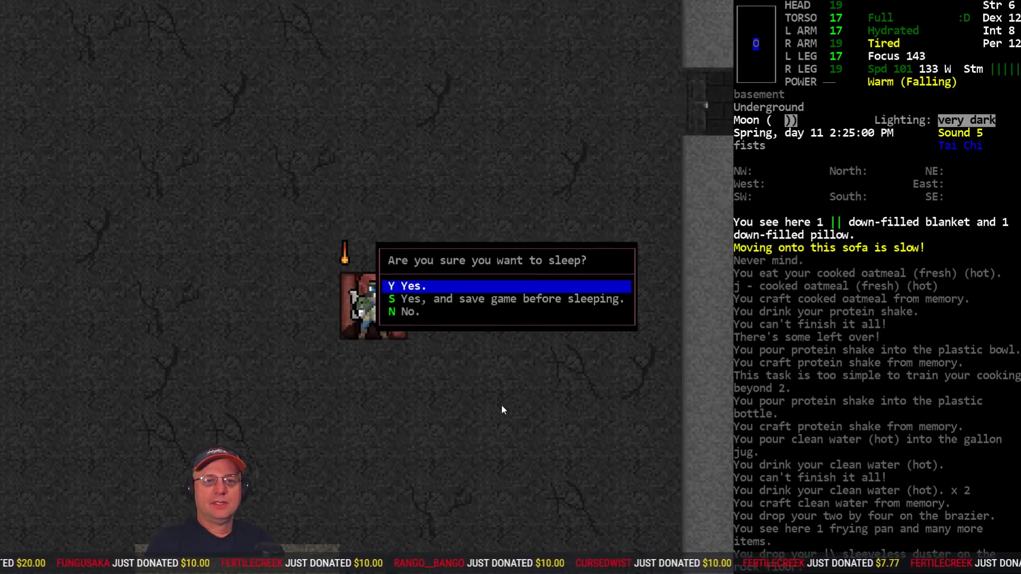
pyautogui.press('y')
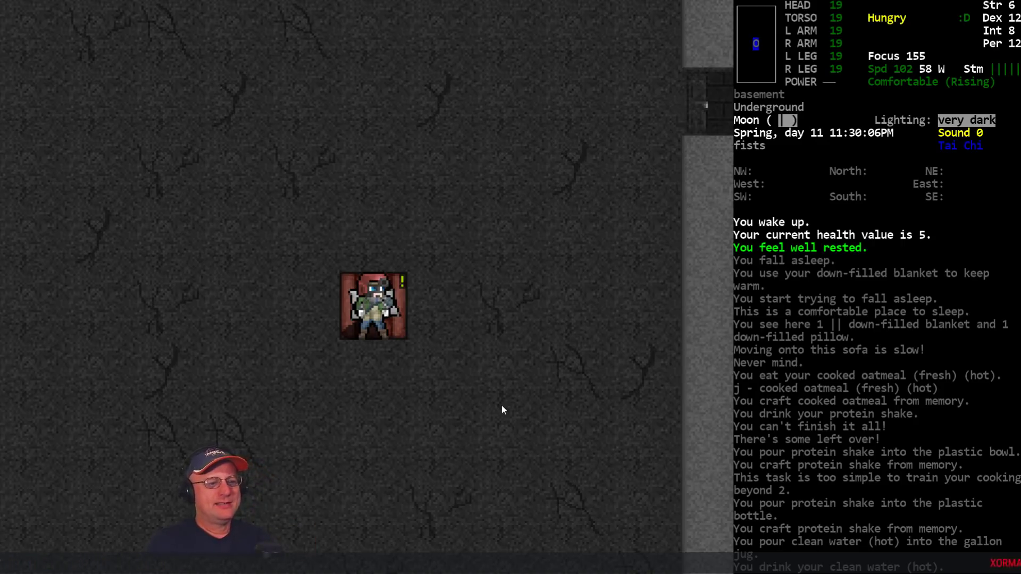
# Step off the sofa, wait a turn, and cross the room
pyautogui.press('Down')
pyautogui.scroll(-3, 502, 408)
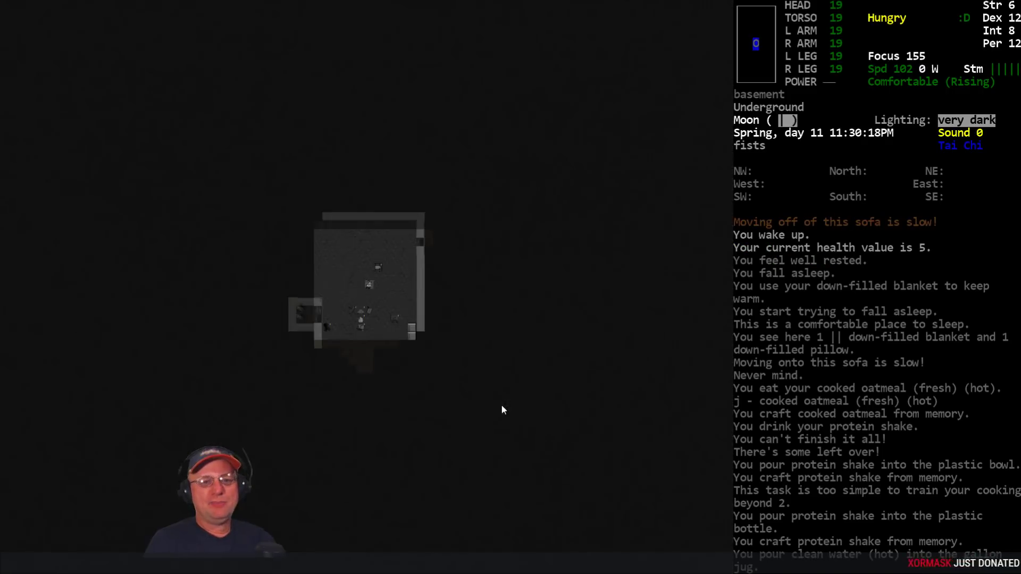
pyautogui.scroll(3, 503, 409)
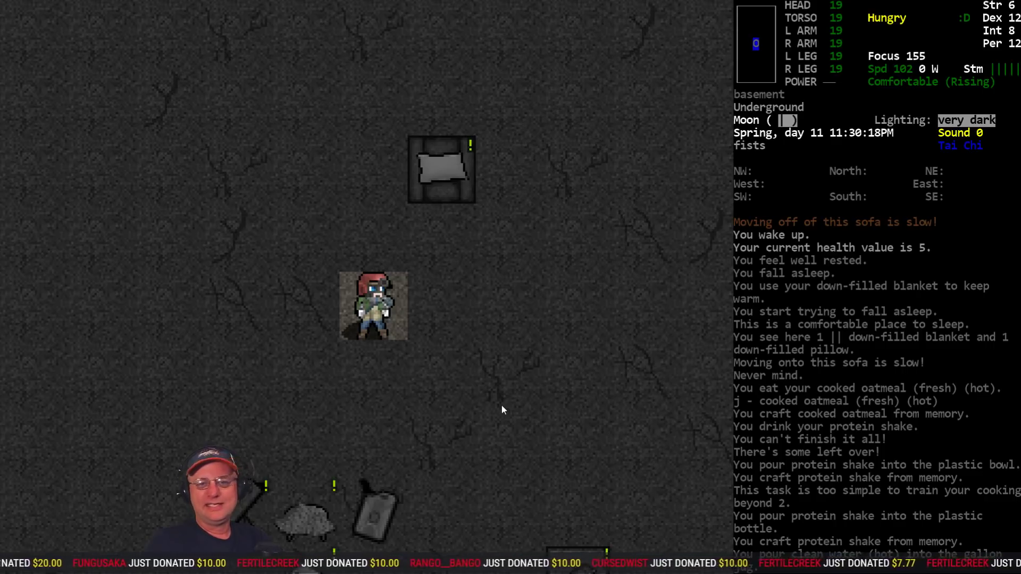
pyautogui.press('5')
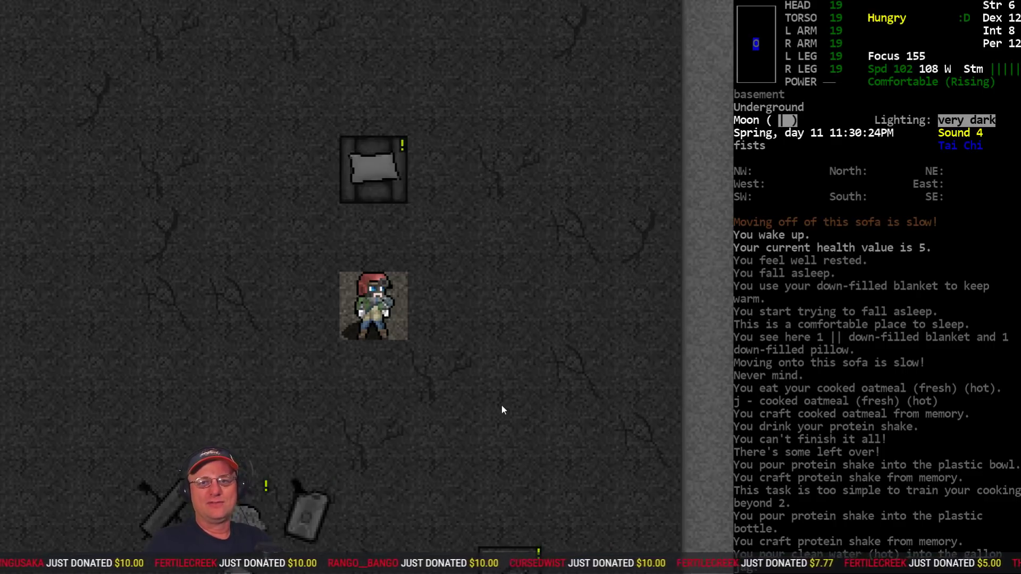
pyautogui.press('z')
pyautogui.press('Z')
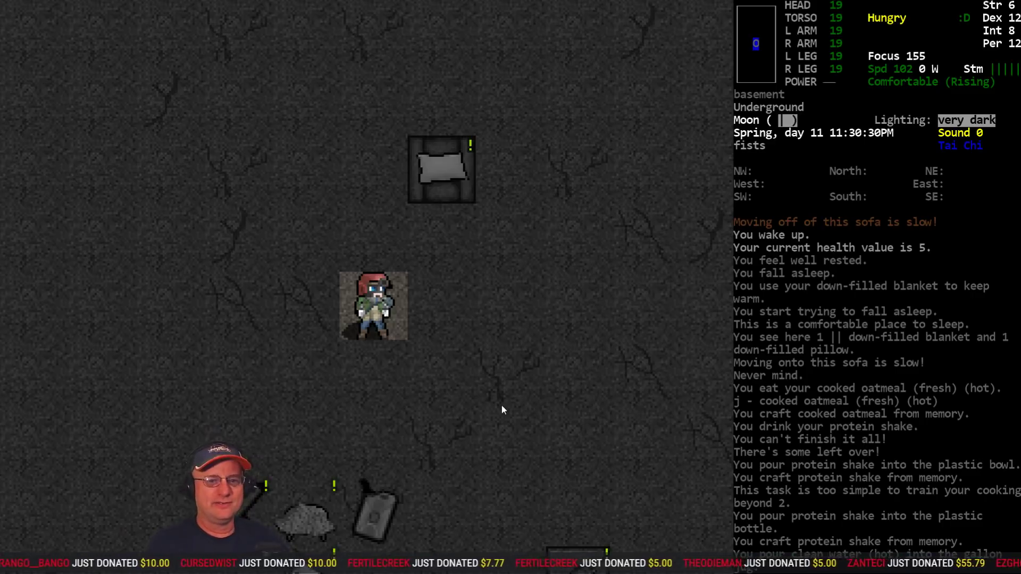
pyautogui.press('Up')
pyautogui.press('Up')
pyautogui.press('Z')
pyautogui.press('z')
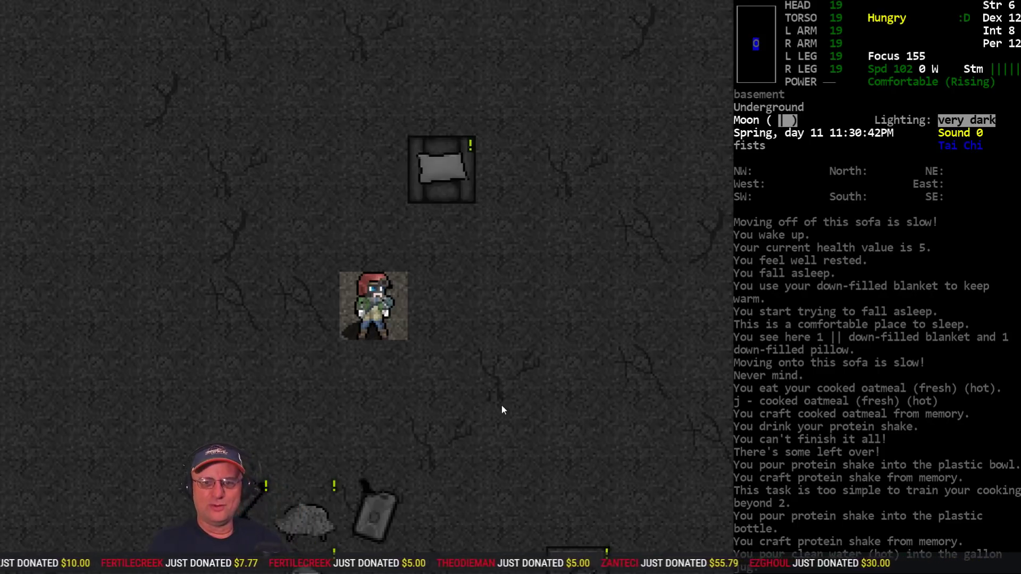
# Walk one tile south and one tile west beside the dropped supplies
pyautogui.press('Z')
pyautogui.press('Z')
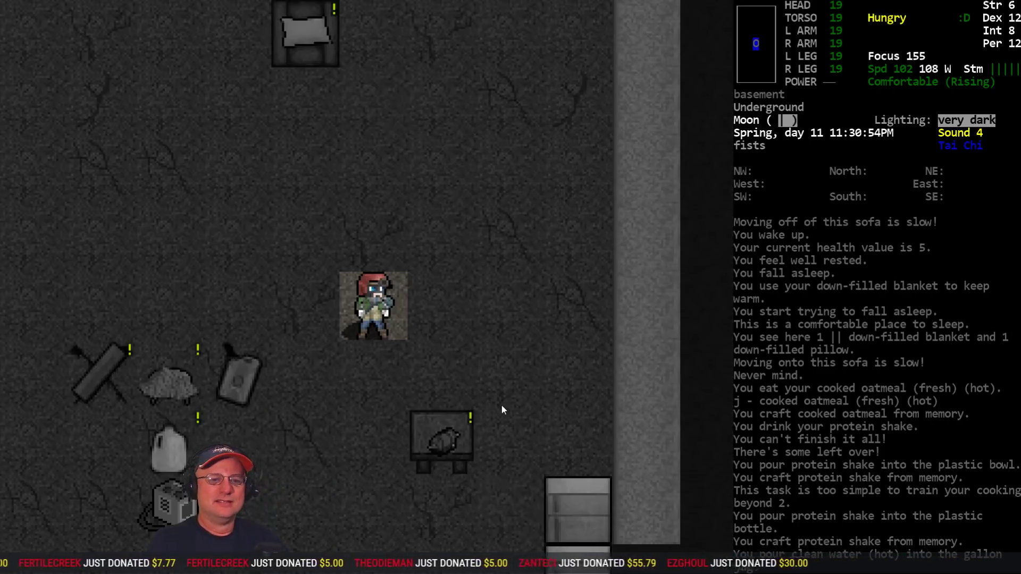
pyautogui.press('Z')
pyautogui.press('z')
pyautogui.press('Down')
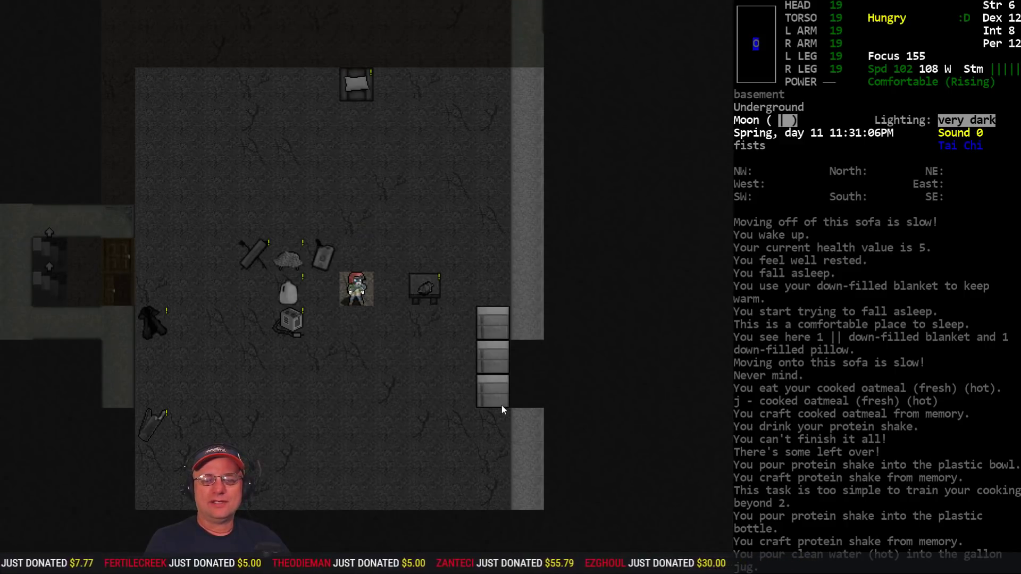
pyautogui.press('Left')
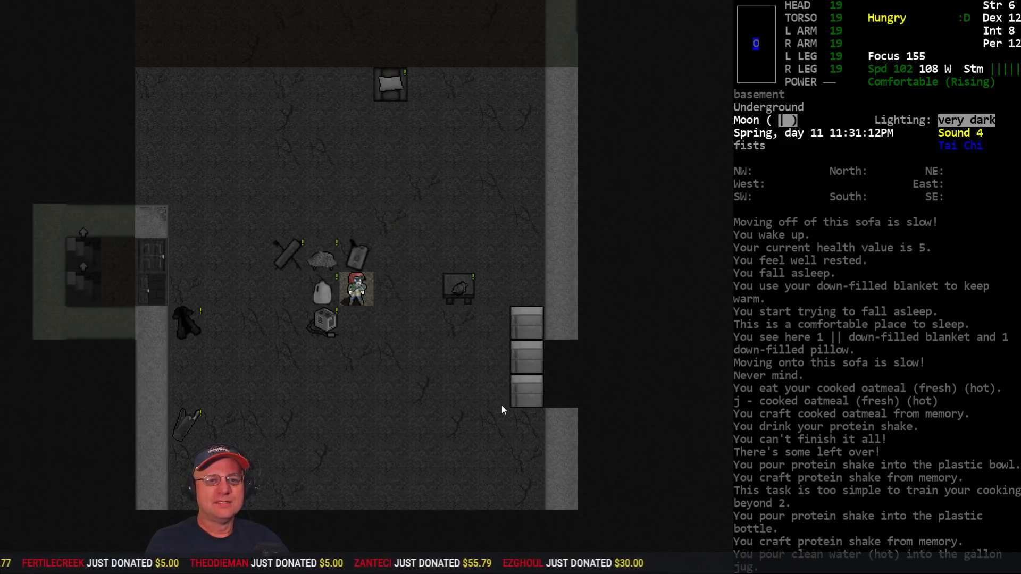
pyautogui.press('i')
# Start a fire beside the survivor with the lighter
pyautogui.press('Escape')
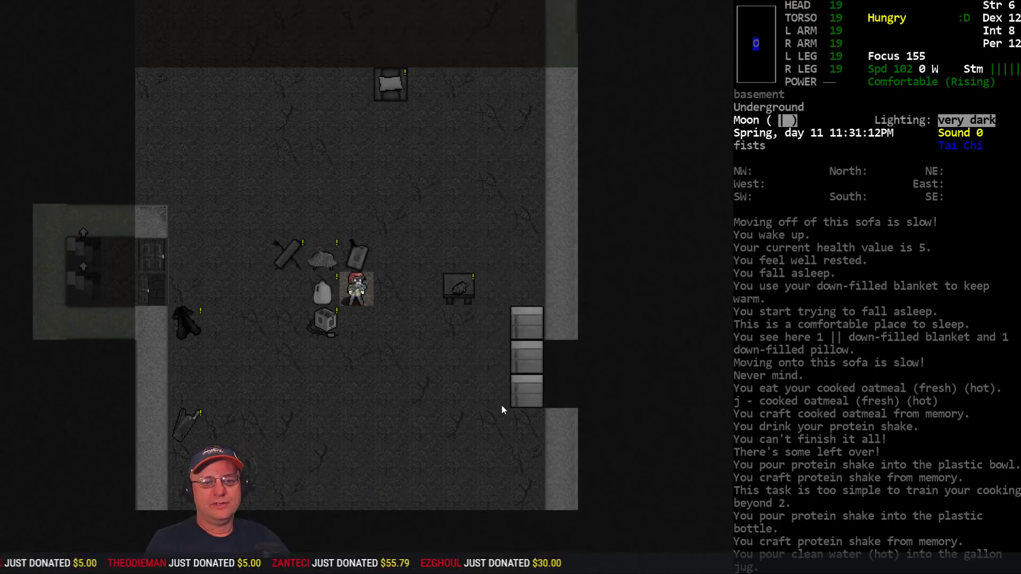
pyautogui.press('/')
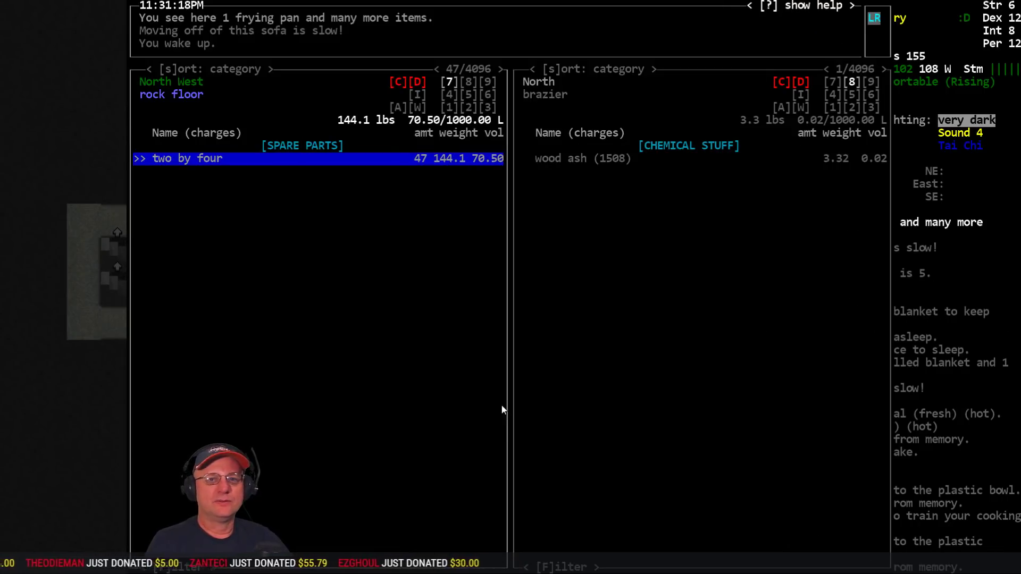
pyautogui.press('Escape')
pyautogui.press('a')
pyautogui.press('Down')
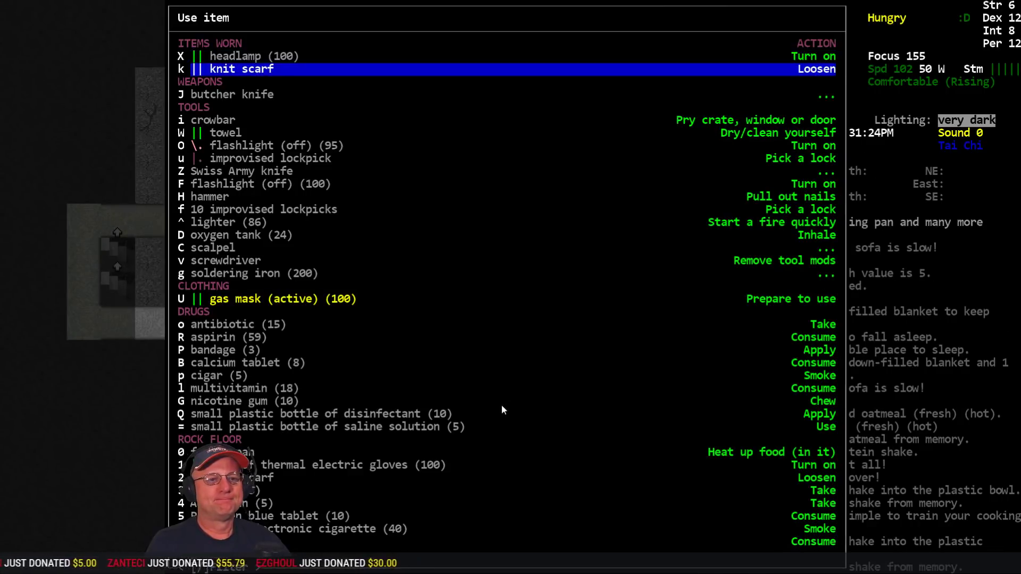
pyautogui.press('pagedown')
pyautogui.press('pagedown')
pyautogui.press('Up')
pyautogui.press('Up')
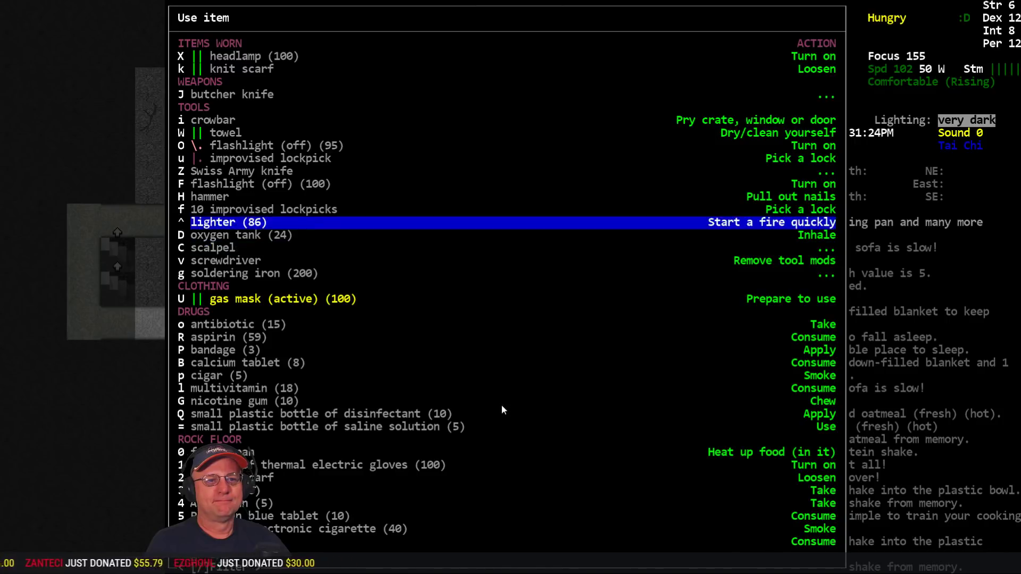
pyautogui.press('Return')
# Skim the Popular Mechanics magazine
pyautogui.press('/')
pyautogui.press('Escape')
pyautogui.hotkey('shift', 'r')
pyautogui.press('Return')
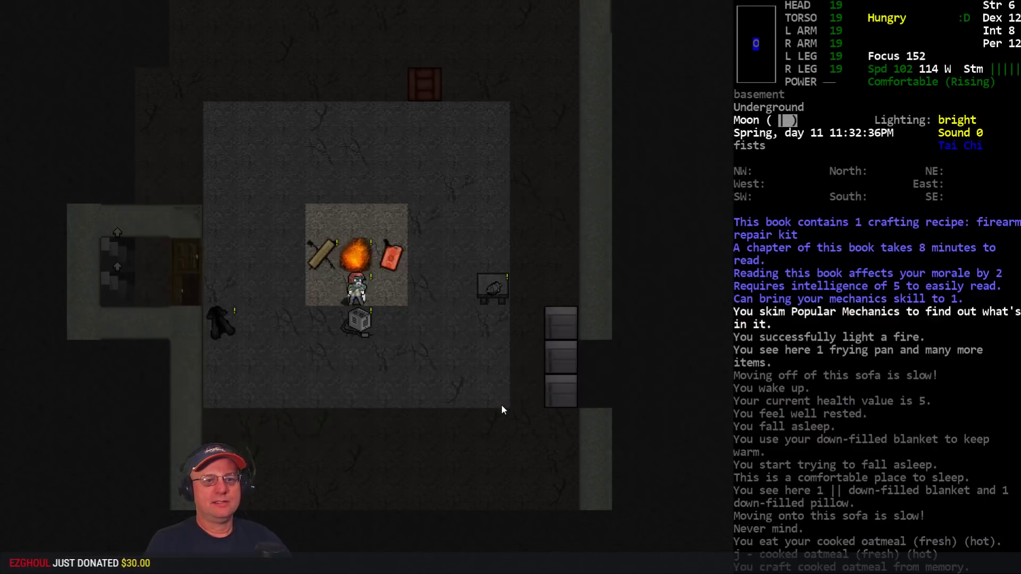
# Drop Popular Mechanics on the floor and bring up the readable books list
pyautogui.hotkey('shift', 'd')
pyautogui.press('Up')
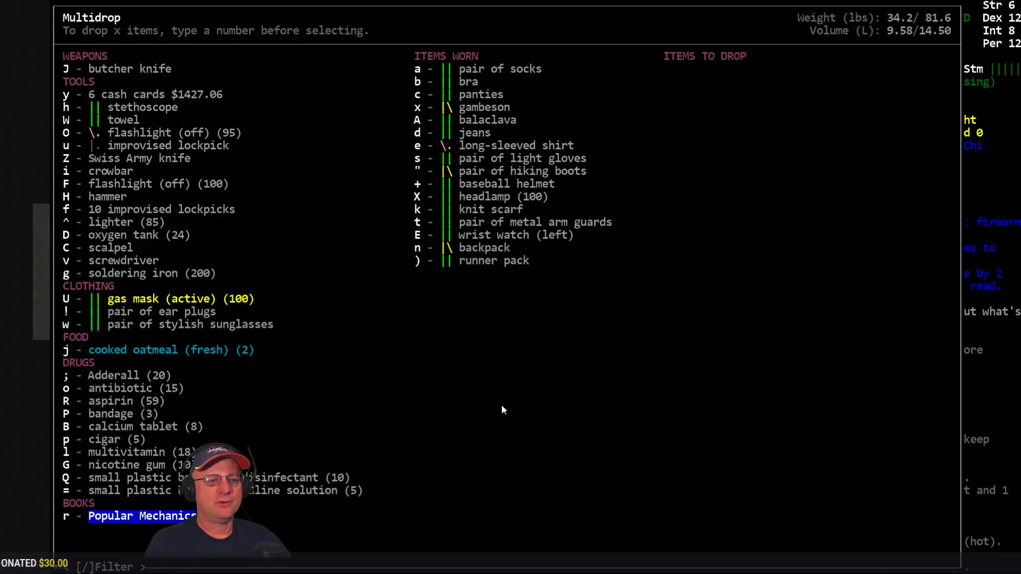
pyautogui.press('Return')
pyautogui.press('Return')
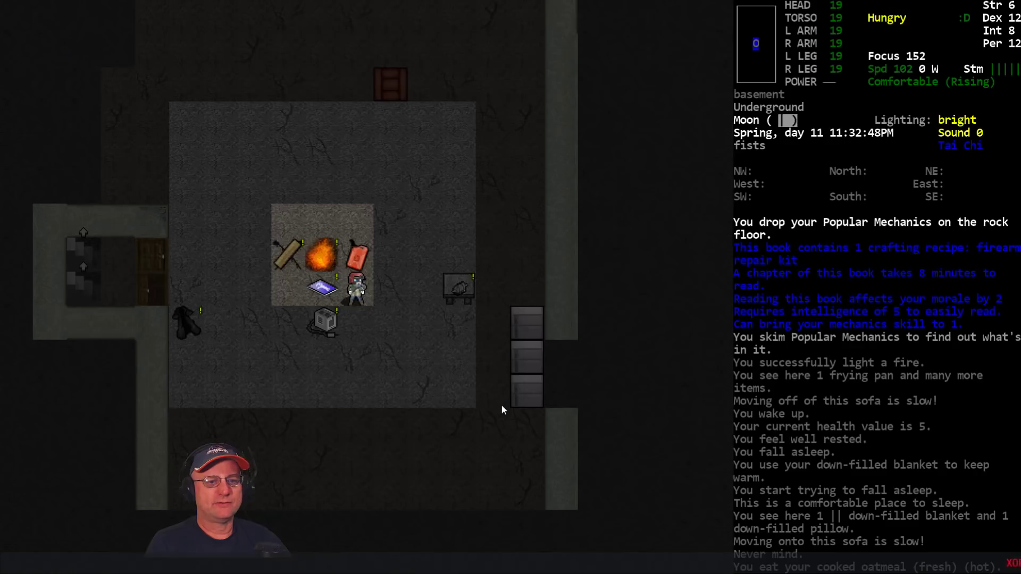
pyautogui.hotkey('shift', 'r')
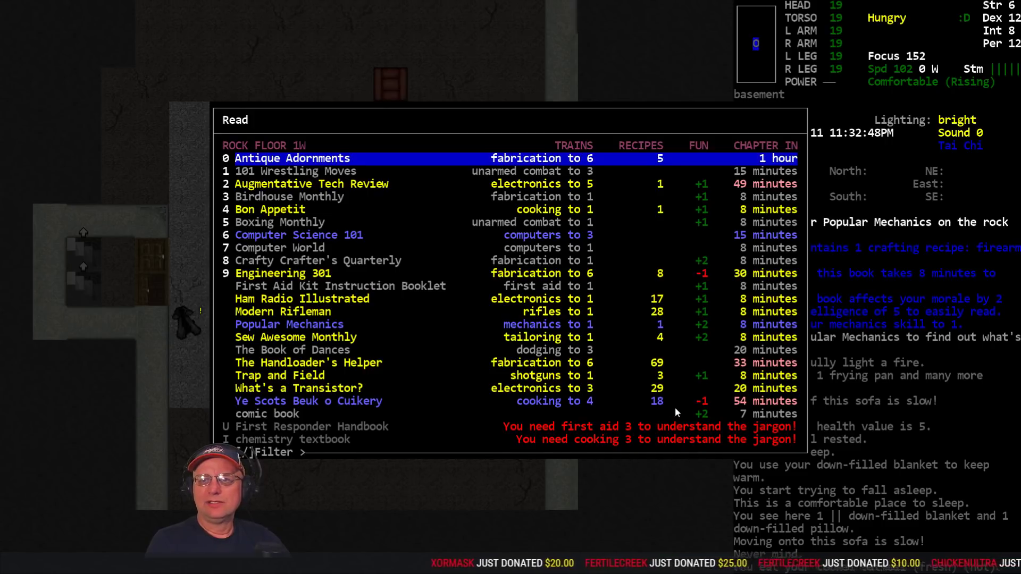
# Check the morale breakdown, then eat a chewy candy
pyautogui.press('Escape')
pyautogui.press('v')
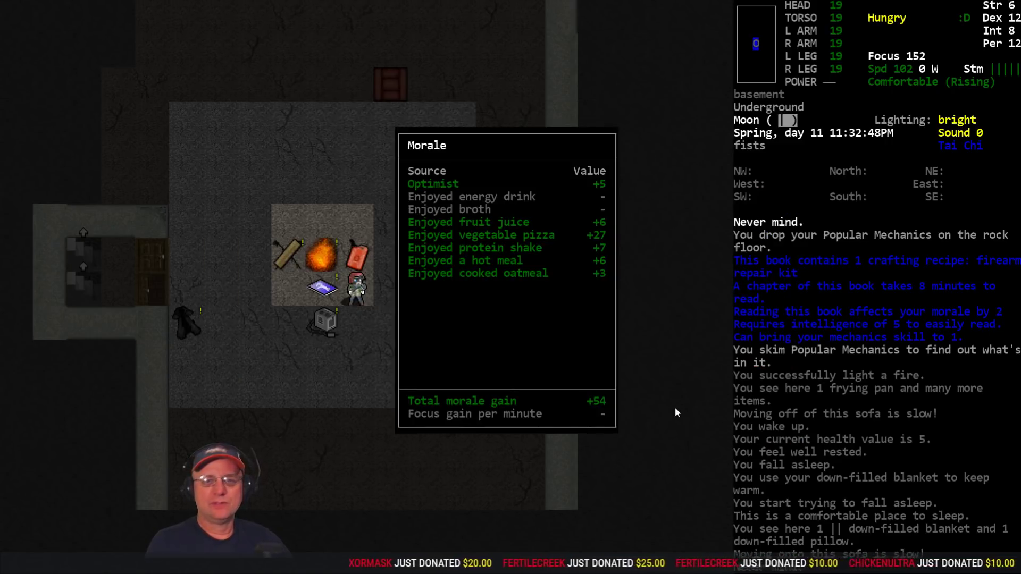
pyautogui.press('Escape')
pyautogui.press('E')
pyautogui.press('Down')
pyautogui.press('Down')
pyautogui.press('Down')
pyautogui.press('Down')
pyautogui.press('Down')
pyautogui.press('Down')
pyautogui.press('Down')
pyautogui.press('Down')
pyautogui.press('Down')
pyautogui.press('Down')
pyautogui.press('Down')
pyautogui.press('Down')
pyautogui.press('Down')
pyautogui.press('Down')
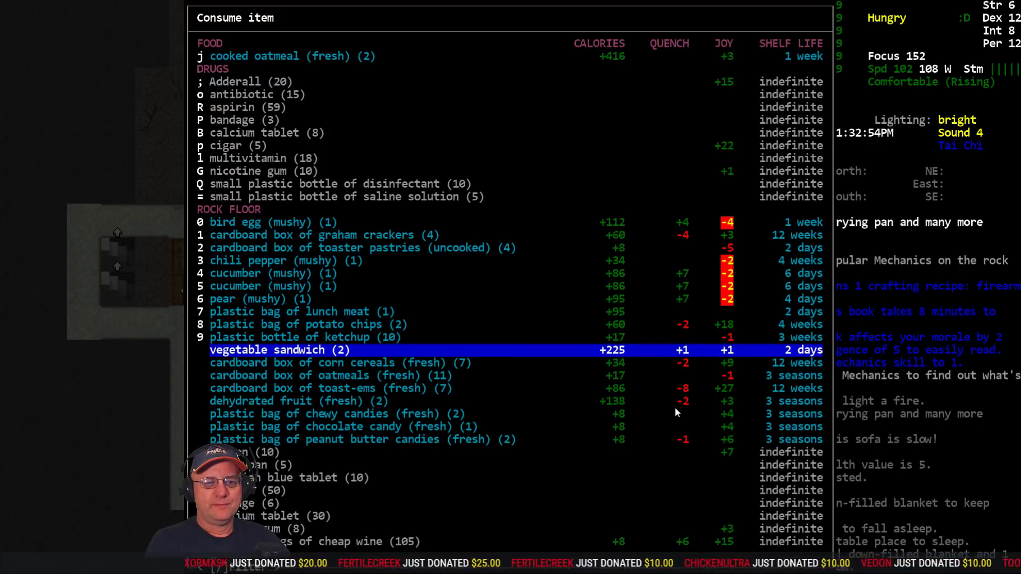
pyautogui.press('Down')
pyautogui.press('Down')
pyautogui.press('Down')
pyautogui.press('Down')
pyautogui.press('Down')
pyautogui.press('Return')
# Inspect a nearby floor item's details, then eat another chewy candy
pyautogui.press('x')
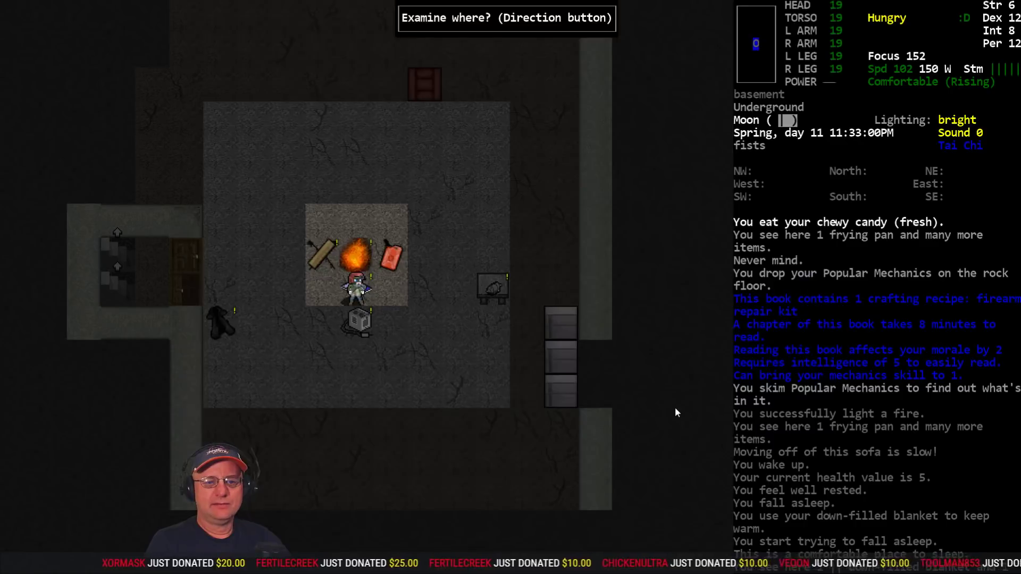
pyautogui.press('e')
pyautogui.press('Escape')
pyautogui.press('E')
pyautogui.press('Down')
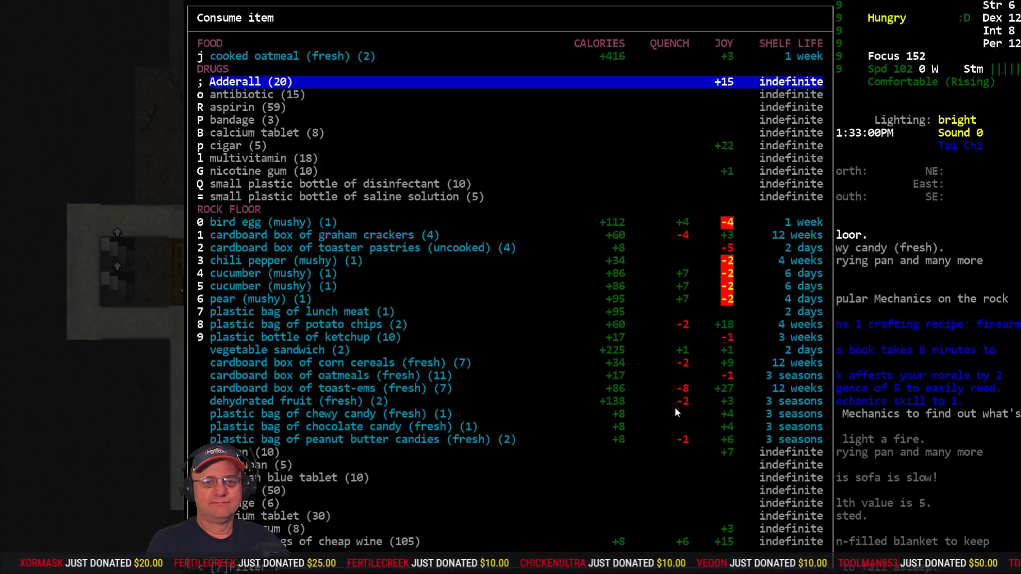
pyautogui.press('Down')
pyautogui.press('Down')
pyautogui.press('Down')
pyautogui.press('Down')
pyautogui.press('Down')
pyautogui.press('Down')
pyautogui.press('Down')
pyautogui.press('Down')
pyautogui.press('Down')
pyautogui.press('Return')
# Look over nearby item details again, then eat a peanut butter candy
pyautogui.press('x')
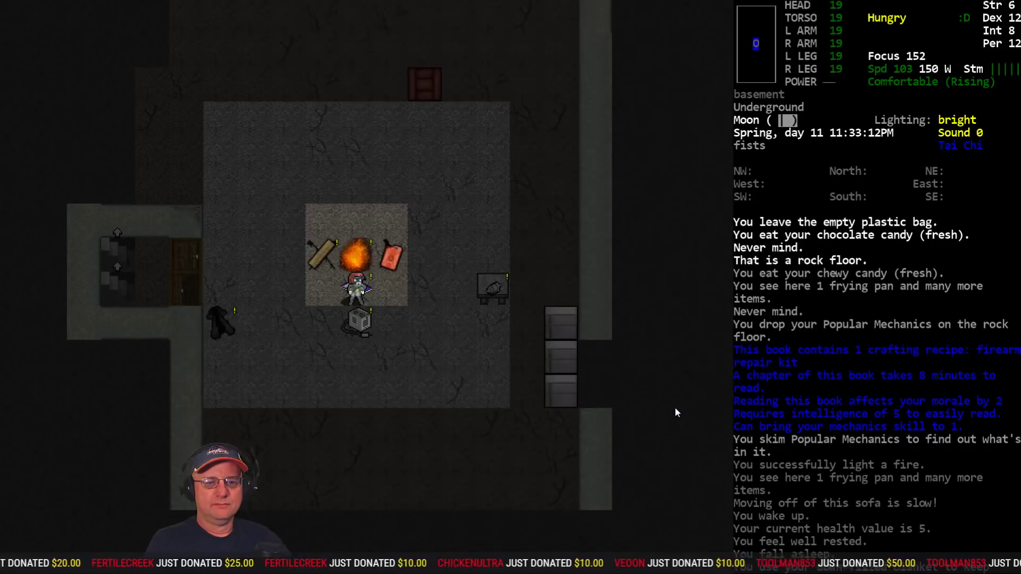
pyautogui.press('e')
pyautogui.press('Down')
pyautogui.press('Escape')
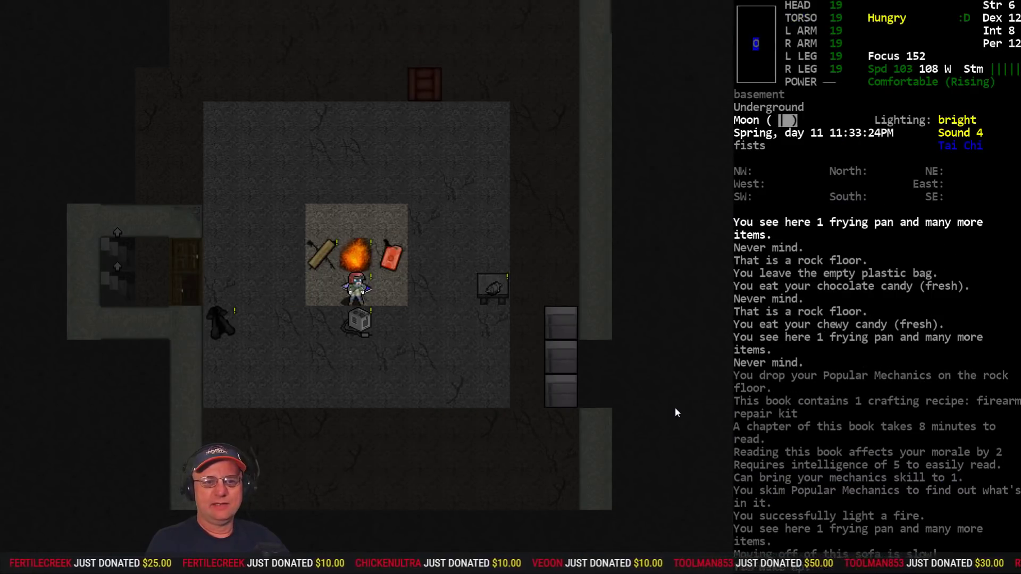
pyautogui.press('E')
pyautogui.press('Down')
pyautogui.press('Down')
pyautogui.press('Down')
pyautogui.press('Down')
pyautogui.press('Down')
pyautogui.press('Down')
pyautogui.press('Up')
pyautogui.press('Return')
# Eat one more chewy candy, glance at 101 Wrestling Moves, and walk a few tiles
pyautogui.press('E')
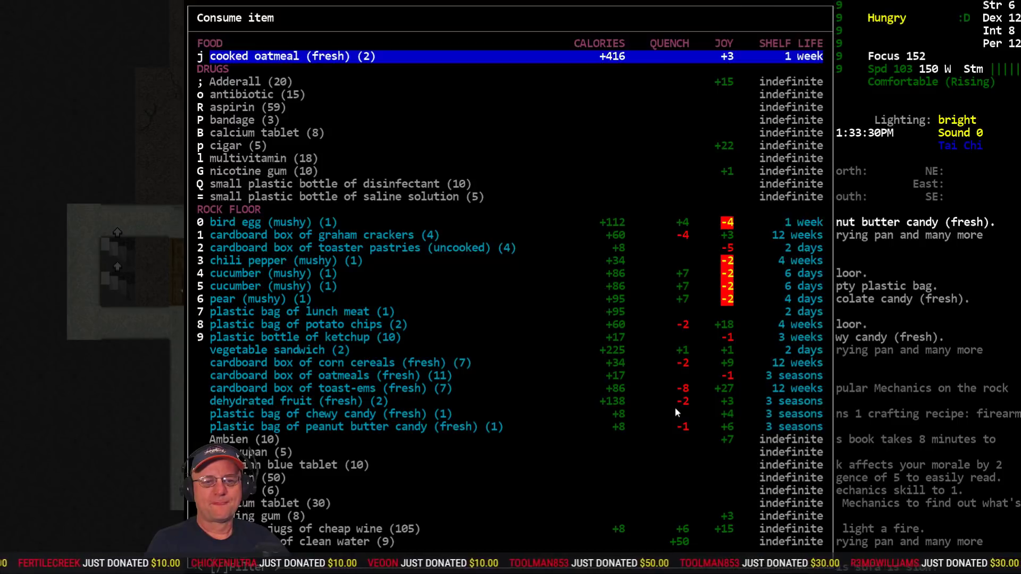
pyautogui.press('Down')
pyautogui.press('Down')
pyautogui.press('Down')
pyautogui.press('Down')
pyautogui.press('Down')
pyautogui.press('Down')
pyautogui.press('Down')
pyautogui.press('Down')
pyautogui.press('Down')
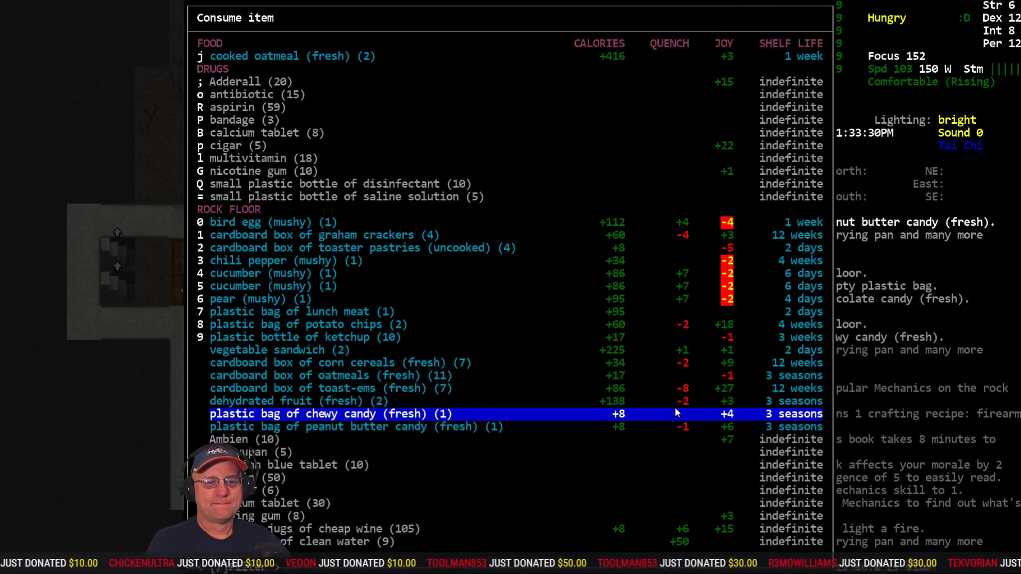
pyautogui.press('Return')
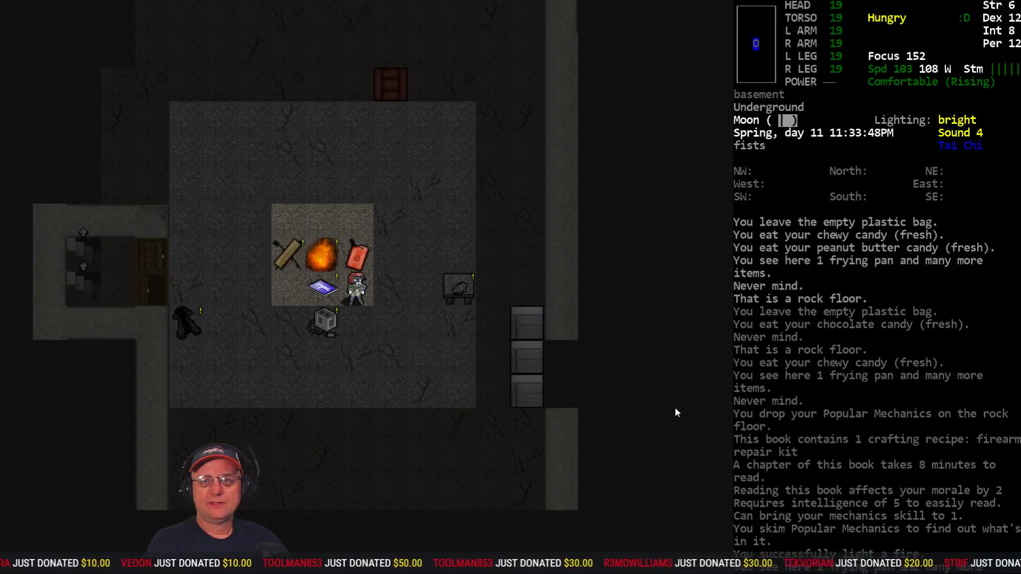
pyautogui.press('Left')
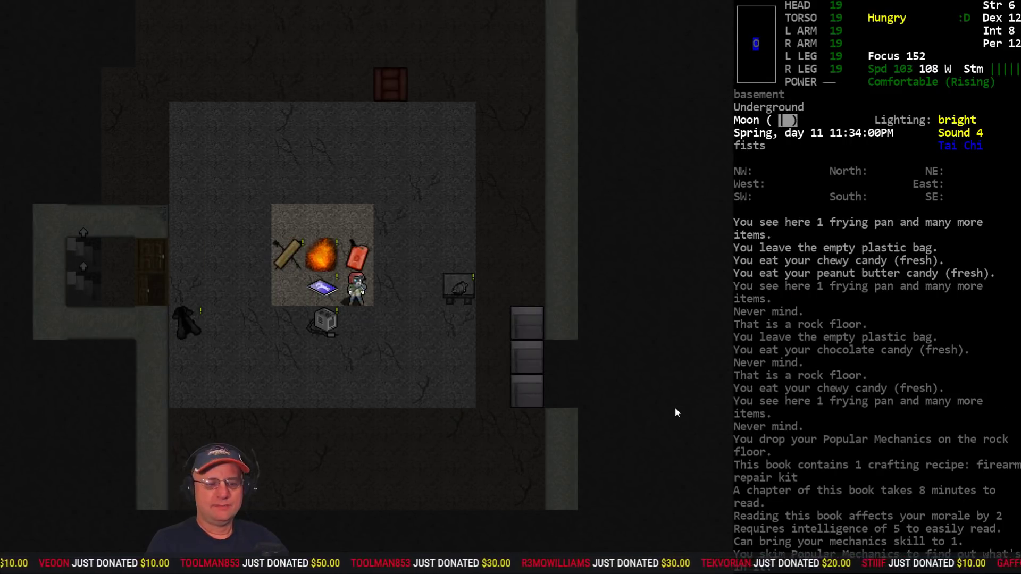
pyautogui.press('R')
pyautogui.press('Down')
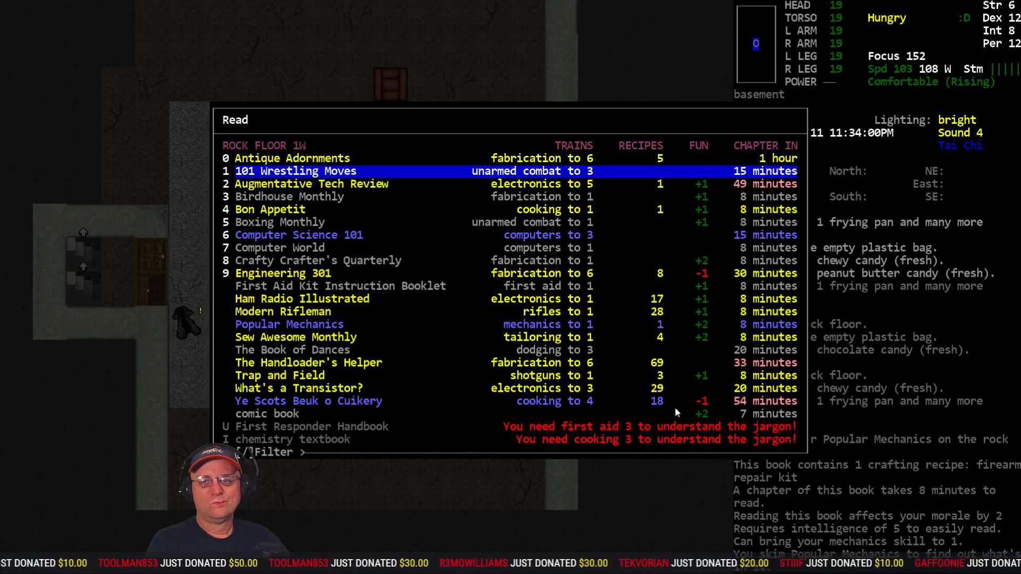
pyautogui.press('Escape')
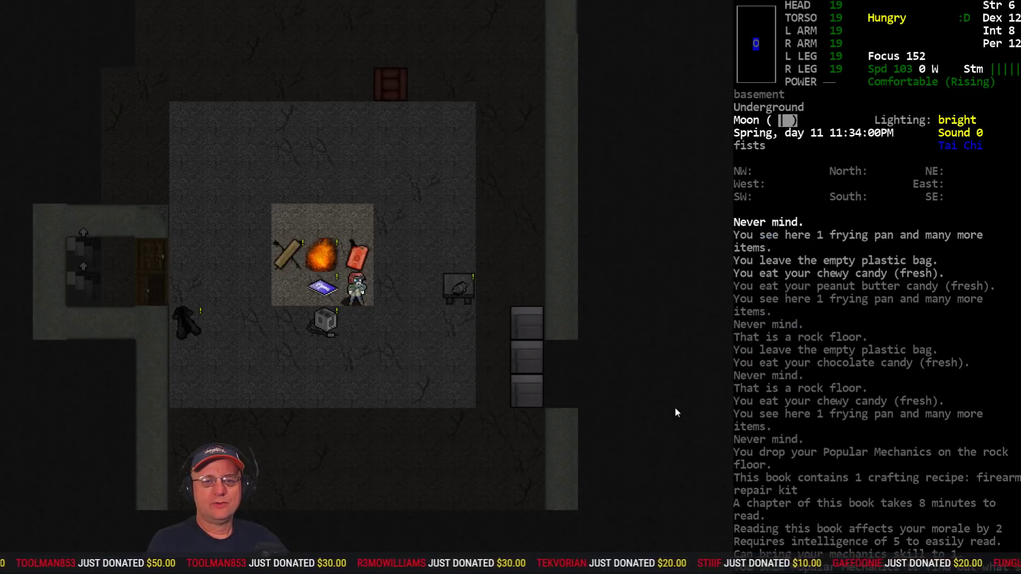
pyautogui.press('Right')
pyautogui.press('Right')
pyautogui.press('Right')
pyautogui.press('E')
# Eat the cooked oatmeal, then drink the bowl of protein shake despite being full
pyautogui.press('j')
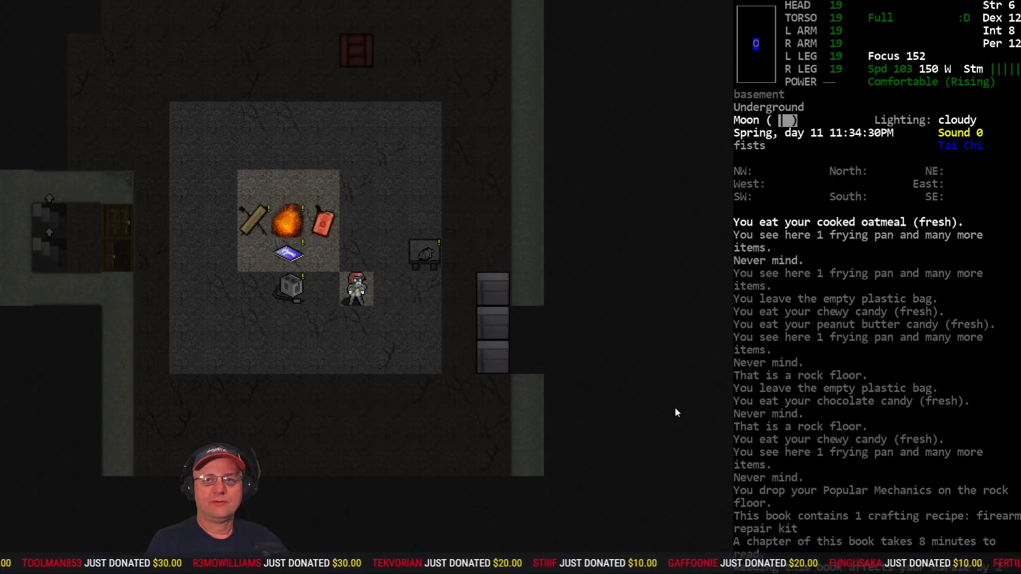
pyautogui.press('E')
pyautogui.press('Down')
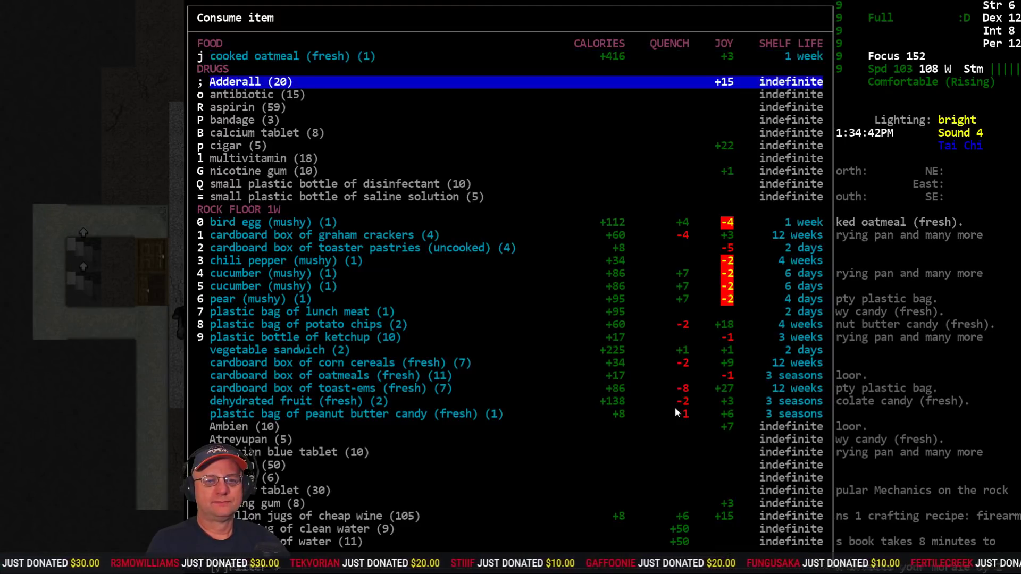
pyautogui.press('Down')
pyautogui.press('Down')
pyautogui.press('Down')
pyautogui.press('Down')
pyautogui.press('Down')
pyautogui.press('Down')
pyautogui.press('Down')
pyautogui.press('Down')
pyautogui.press('Down')
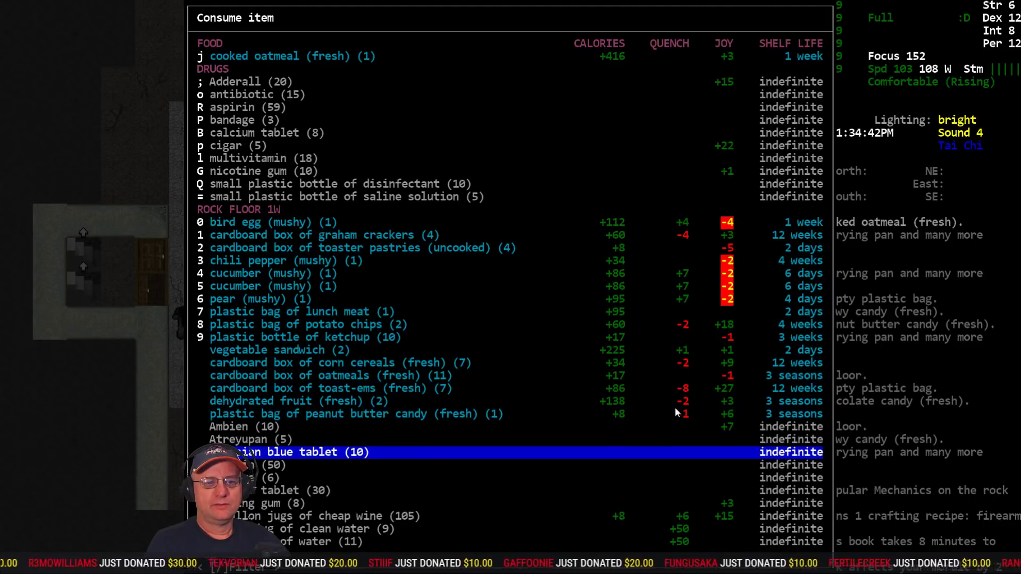
pyautogui.press('Up')
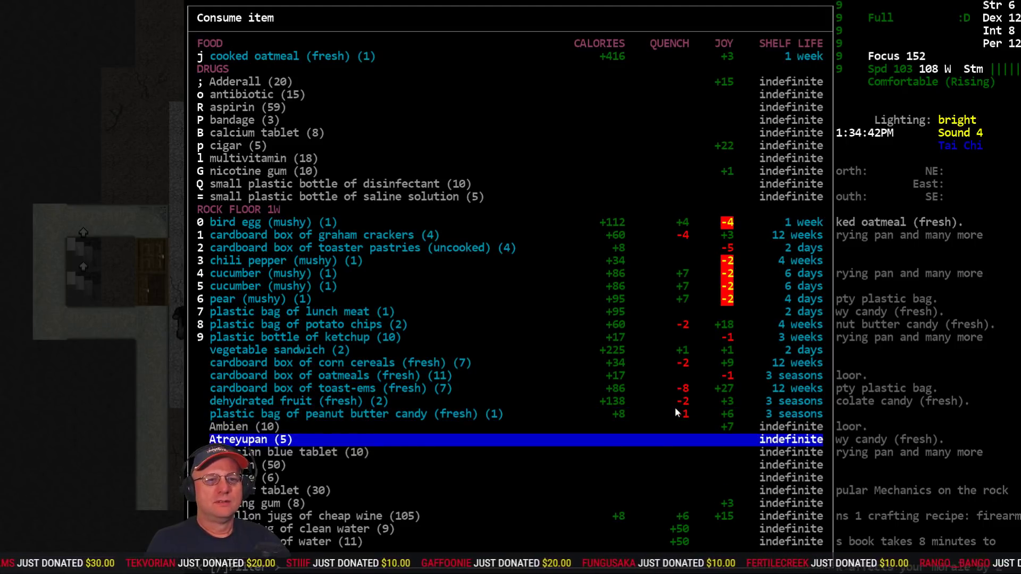
pyautogui.press('Up')
pyautogui.press('Up')
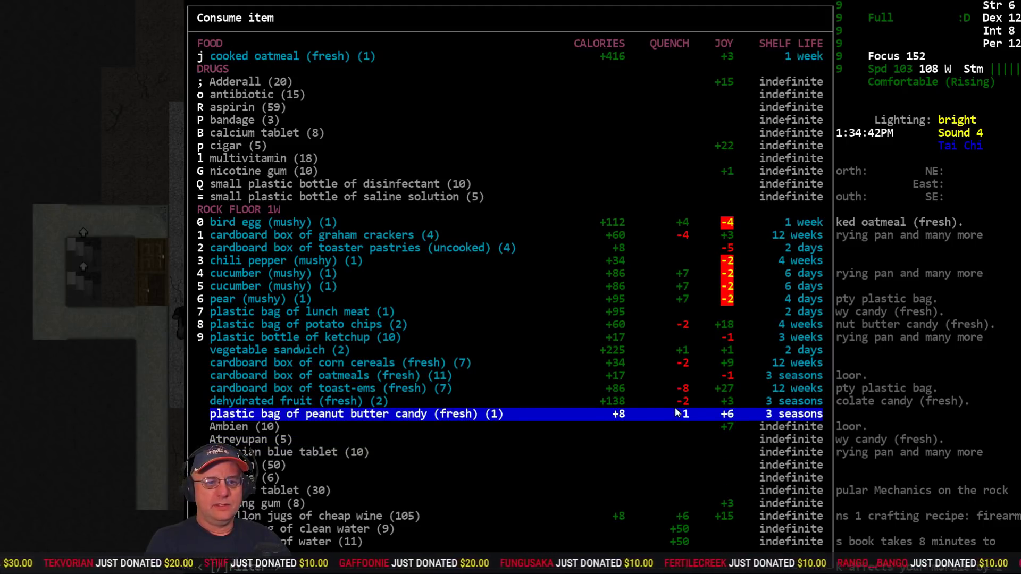
pyautogui.press('Down')
pyautogui.press('Down')
pyautogui.press('Down')
pyautogui.press('Down')
pyautogui.press('Down')
pyautogui.press('Down')
pyautogui.press('Down')
pyautogui.press('Down')
pyautogui.press('Down')
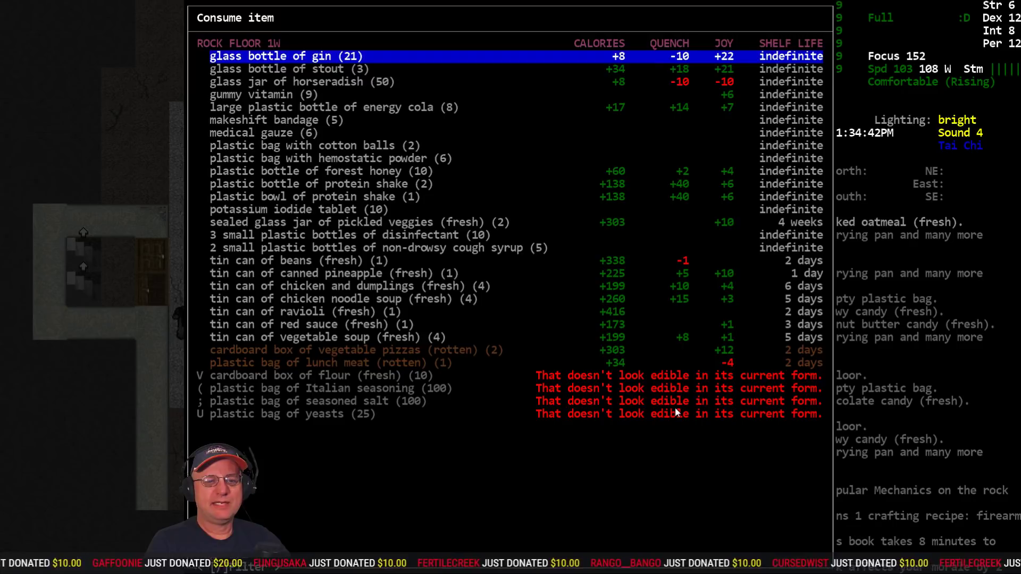
pyautogui.press('Down')
pyautogui.press('Down')
pyautogui.press('Down')
pyautogui.press('Down')
pyautogui.press('Down')
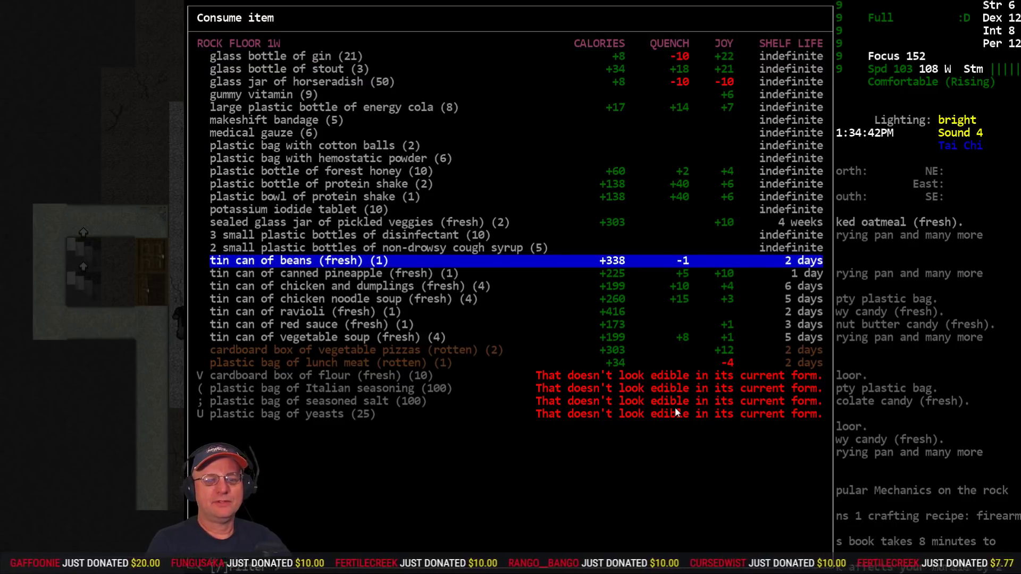
pyautogui.press('Up')
pyautogui.press('Up')
pyautogui.press('Up')
pyautogui.press('Up')
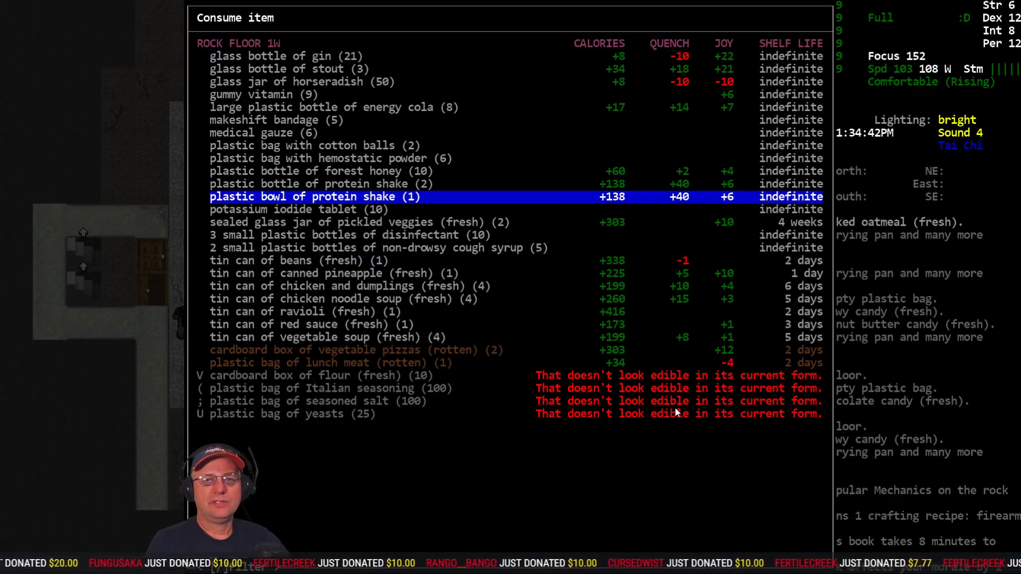
pyautogui.press('Return')
pyautogui.press('Y')
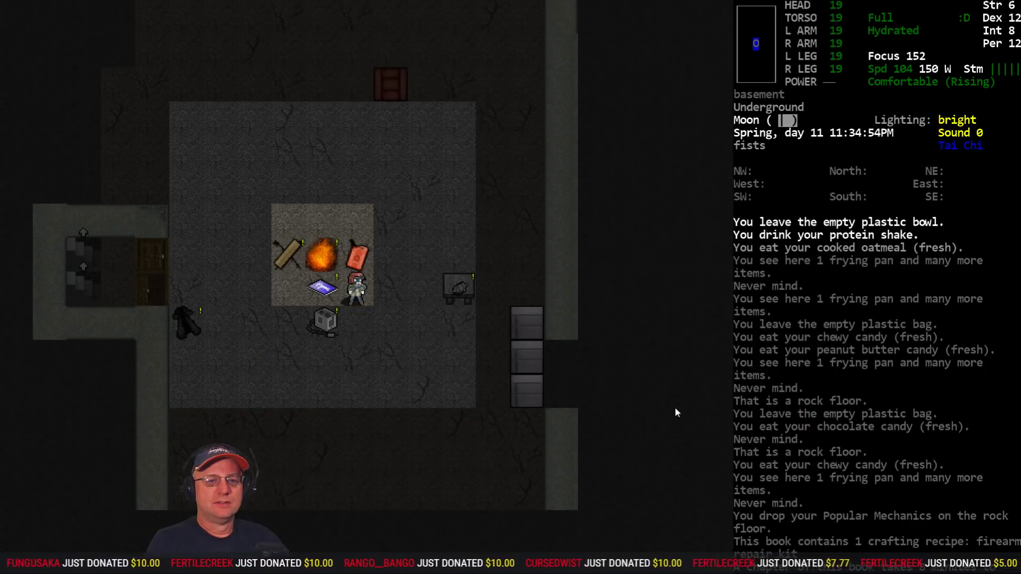
# Move the filtered food items into the brazier using advanced inventory
pyautogui.press('Left')
pyautogui.press('/')
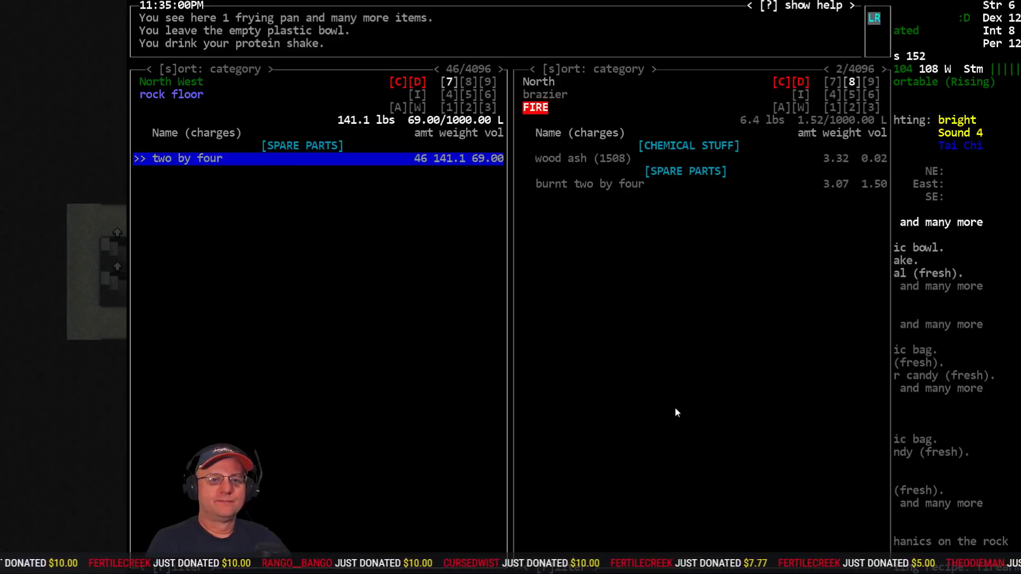
pyautogui.press('Tab')
pyautogui.press('Tab')
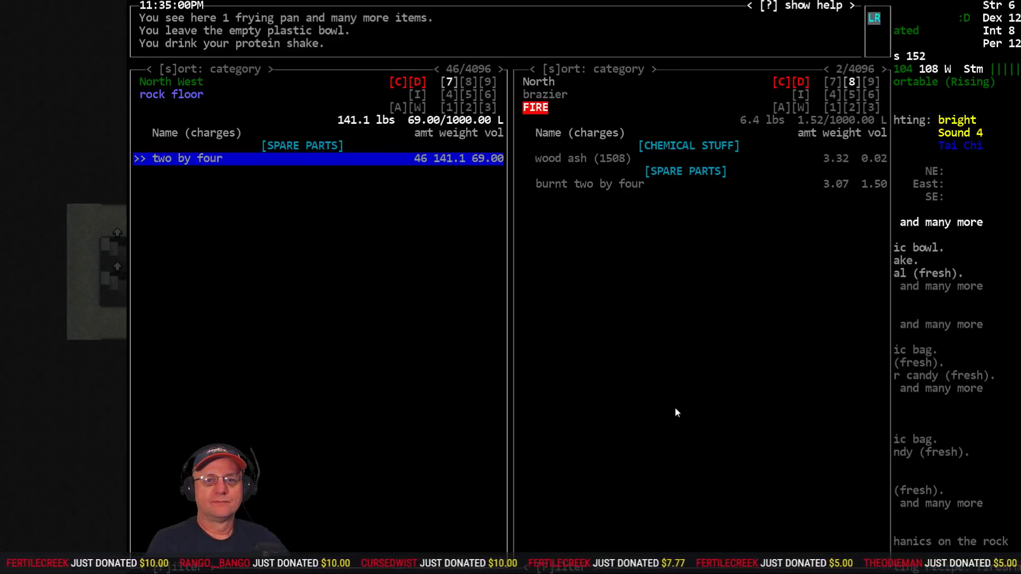
pyautogui.press('a')
pyautogui.press('/')
pyautogui.write('food')
pyautogui.press('Return')
pyautogui.press('Down')
pyautogui.press('Up')
pyautogui.press('Return')
pyautogui.press('Return')
pyautogui.press('Escape')
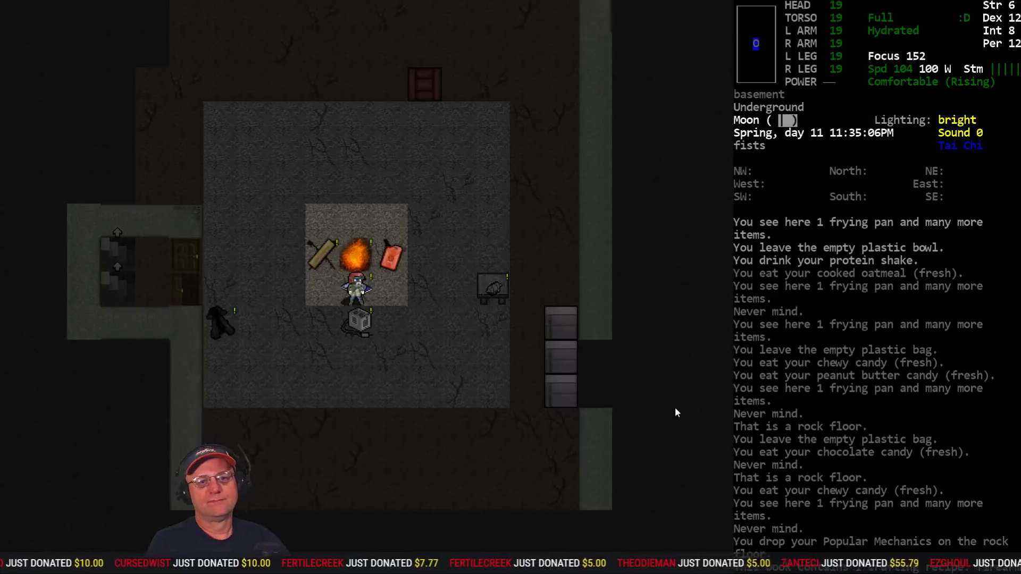
# Wait briefly, then pick up the tailor's kit from the nearby items
pyautogui.press('5')
pyautogui.press('5')
pyautogui.press('5')
pyautogui.press('5')
pyautogui.press('5')
pyautogui.press('l')
pyautogui.press('5')
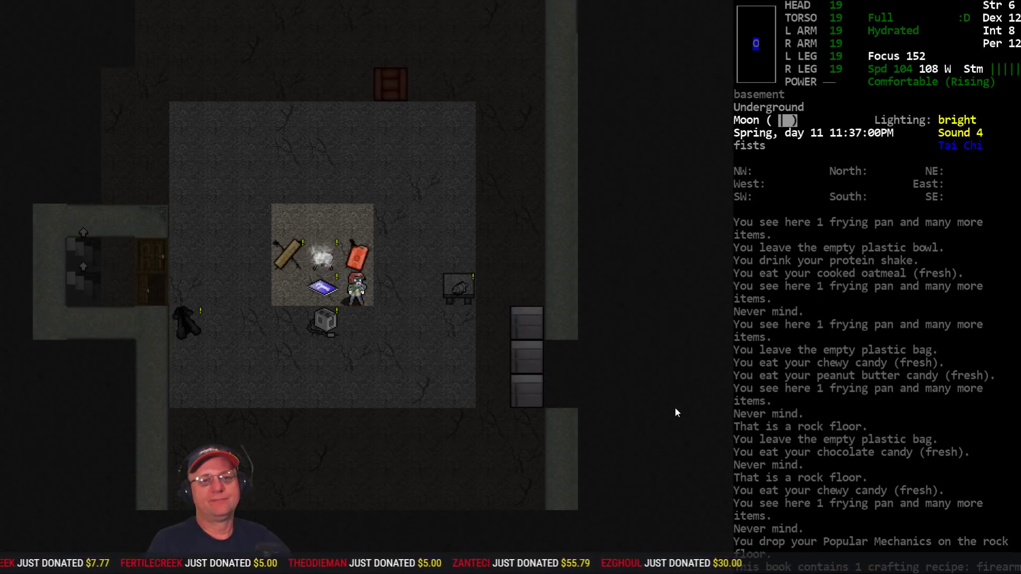
pyautogui.press('g')
pyautogui.press('/')
pyautogui.write('tai')
pyautogui.press('Return')
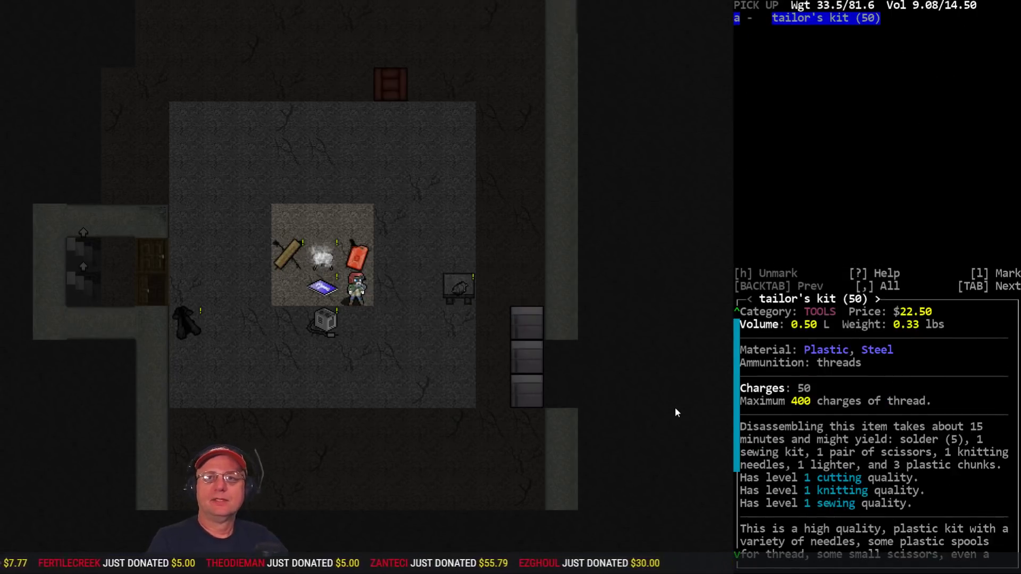
pyautogui.press('Return')
# Reload the tailor's kit to 400 thread and list the clothing pile's rollerblades
pyautogui.press('r')
pyautogui.press('Down')
pyautogui.press('Return')
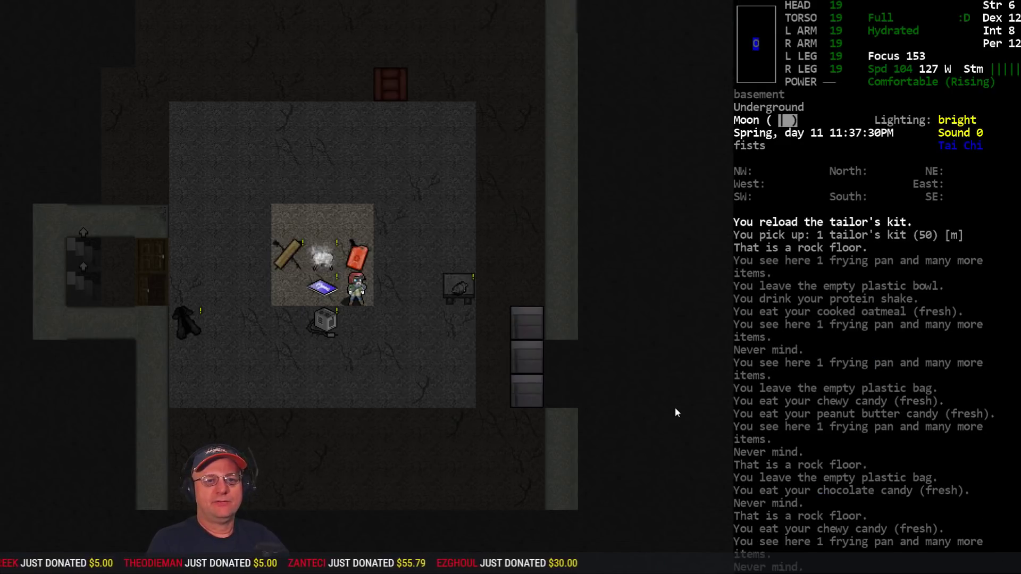
pyautogui.press('l')
pyautogui.press('l')
pyautogui.press('g')
pyautogui.press('d')
# Pick up the rollerblades and refit them with the tailor's kit, repeating until success
pyautogui.press('Return')
pyautogui.press('k')
pyautogui.press('k')
pyautogui.press('a')
pyautogui.press('Down')
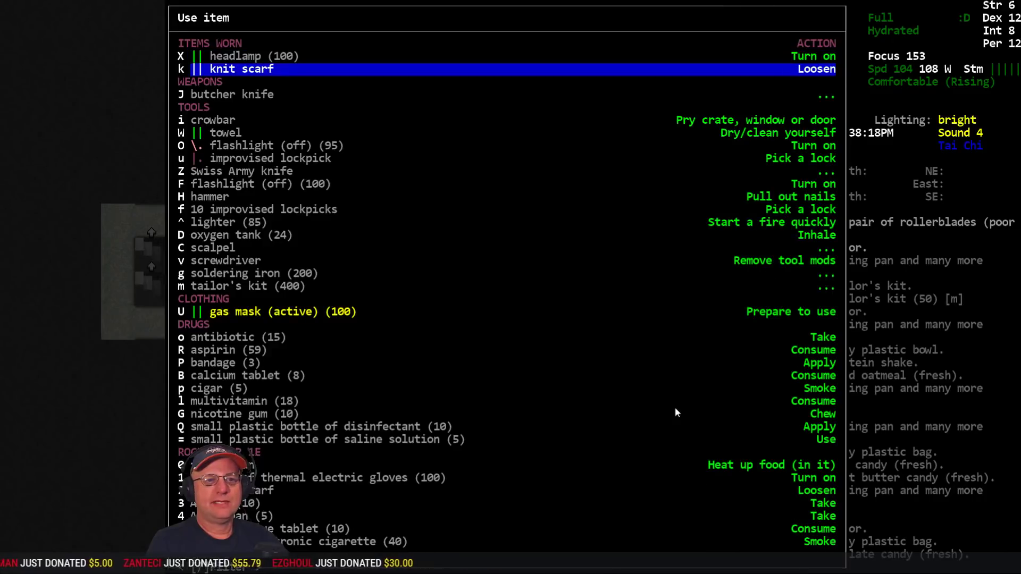
pyautogui.press('Down')
pyautogui.press('Down')
pyautogui.press('Down')
pyautogui.press('Down')
pyautogui.press('Down')
pyautogui.press('Down')
pyautogui.press('Down')
pyautogui.press('Return')
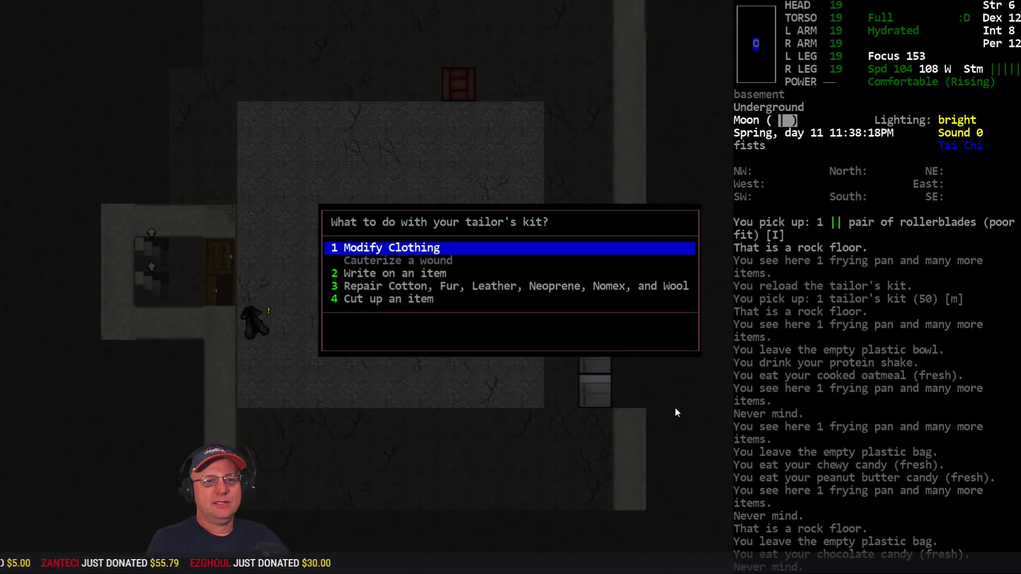
pyautogui.press('Down')
pyautogui.press('Down')
pyautogui.press('Return')
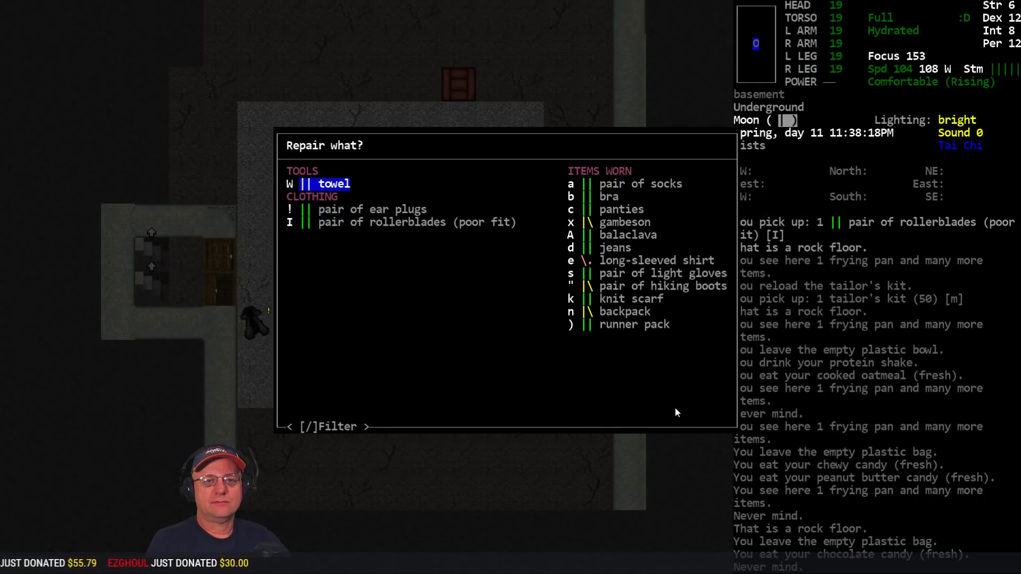
pyautogui.press('Down')
pyautogui.press('Down')
pyautogui.press('Return')
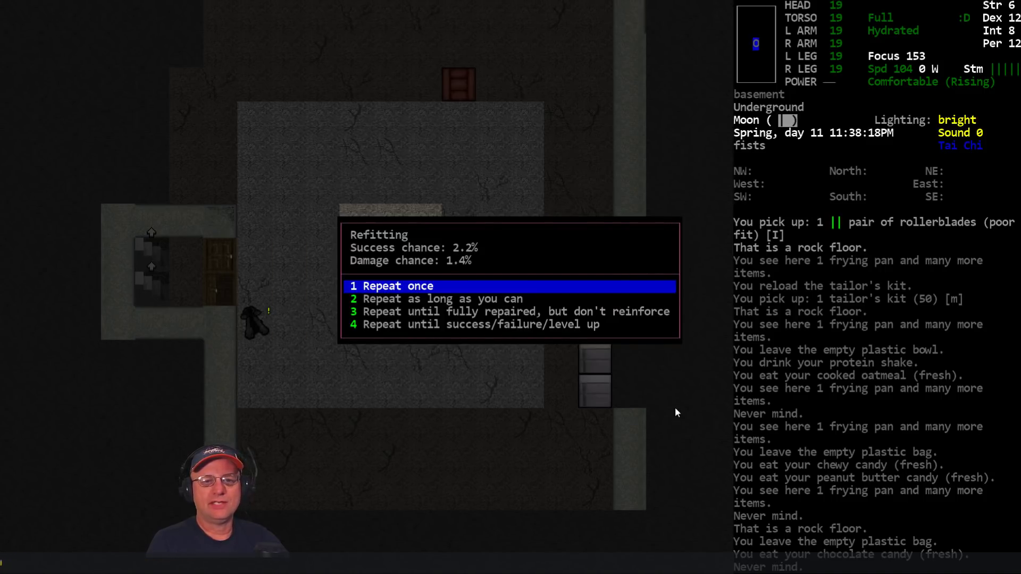
pyautogui.press('Up')
pyautogui.press('Return')
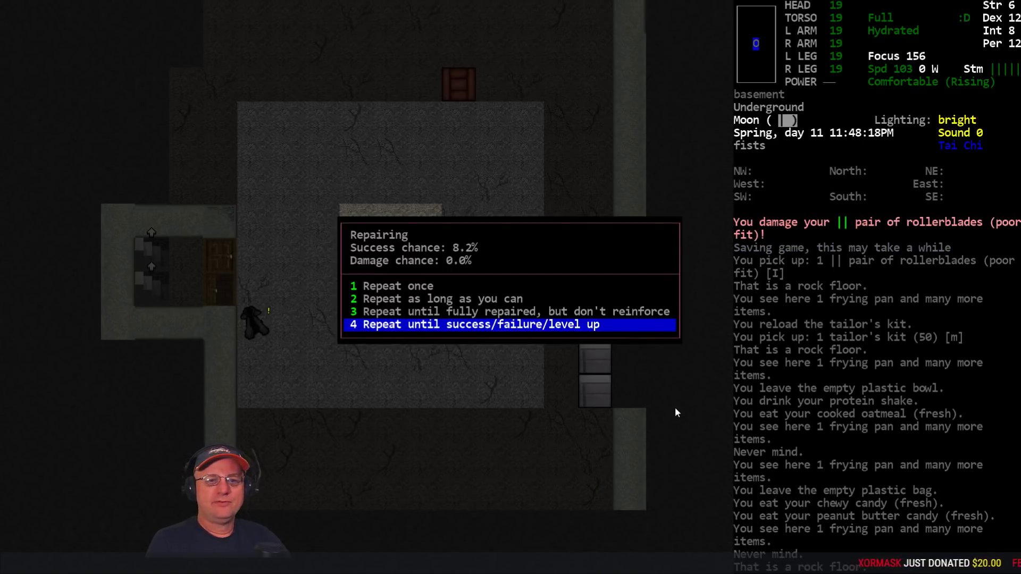
pyautogui.press('Return')
pyautogui.press('Return')
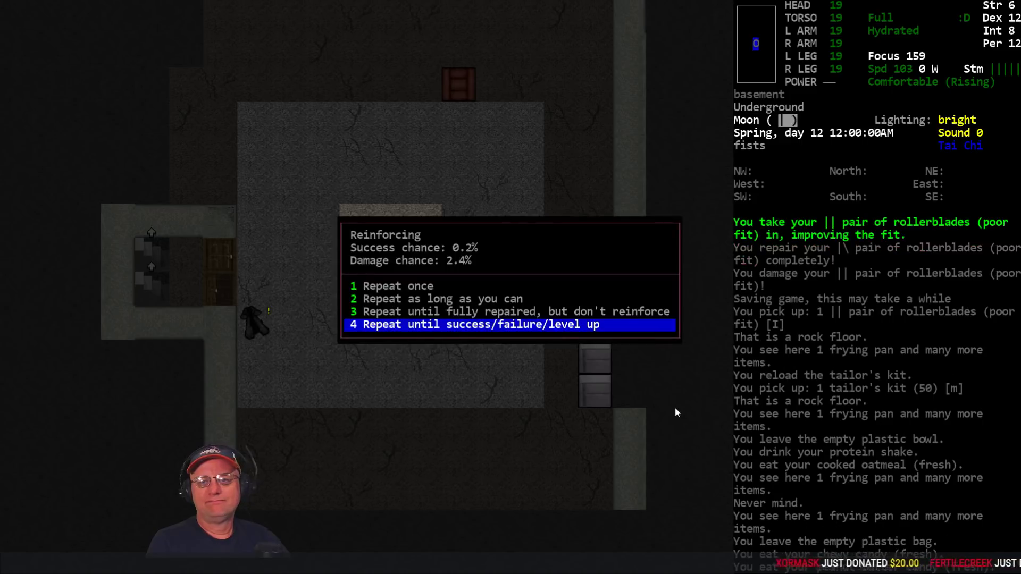
pyautogui.press('Escape')
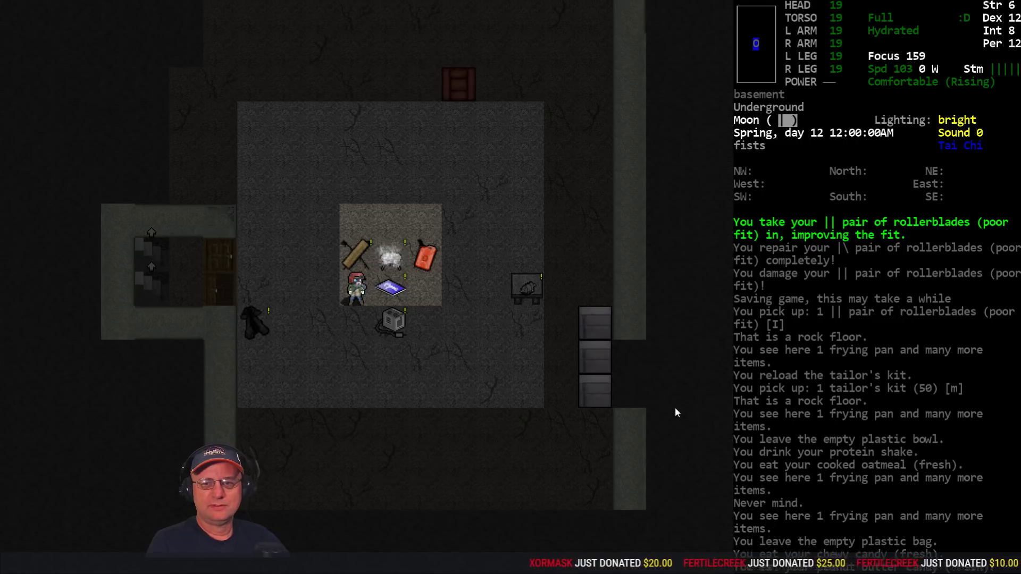
# Select the rollerblades for reinforcing with the tailor's kit, then return to the map
pyautogui.press('a')
pyautogui.press('Down')
pyautogui.press('Down')
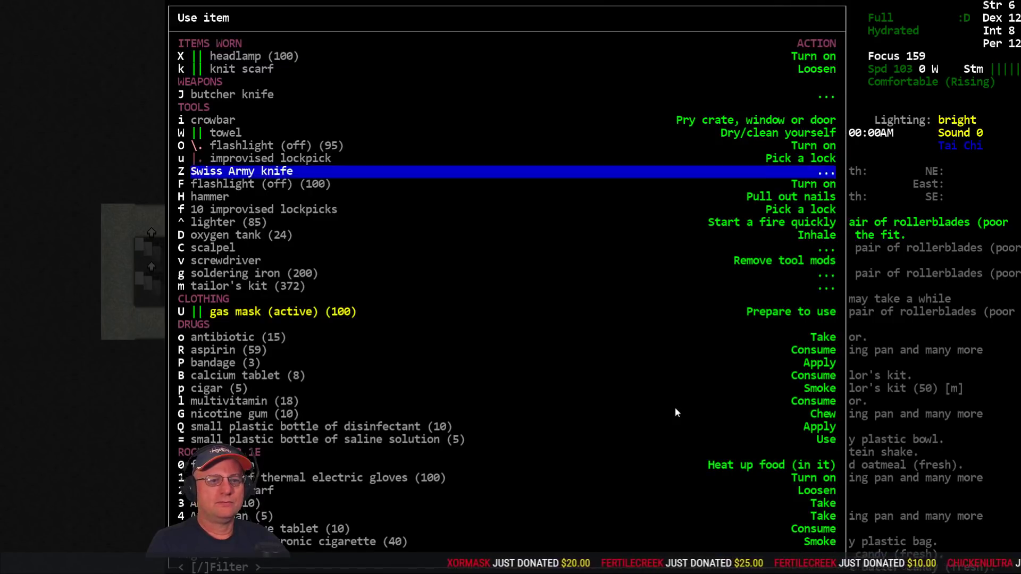
pyautogui.press('Down')
pyautogui.press('Return')
pyautogui.press('Down')
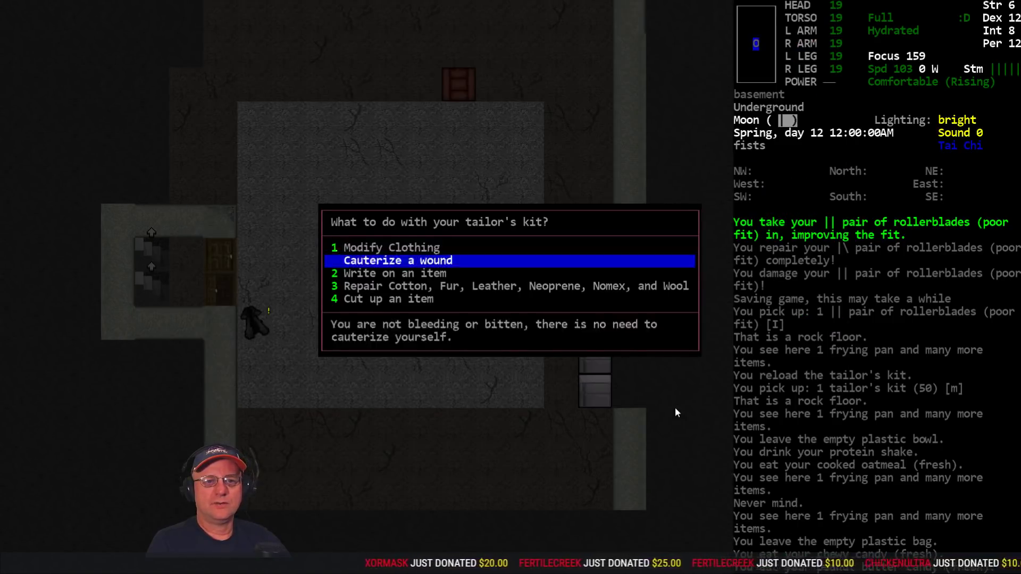
pyautogui.press('Down')
pyautogui.press('Down')
pyautogui.press('Return')
pyautogui.press('Down')
pyautogui.press('Down')
pyautogui.press('Return')
pyautogui.press('Down')
pyautogui.press('Down')
pyautogui.press('Down')
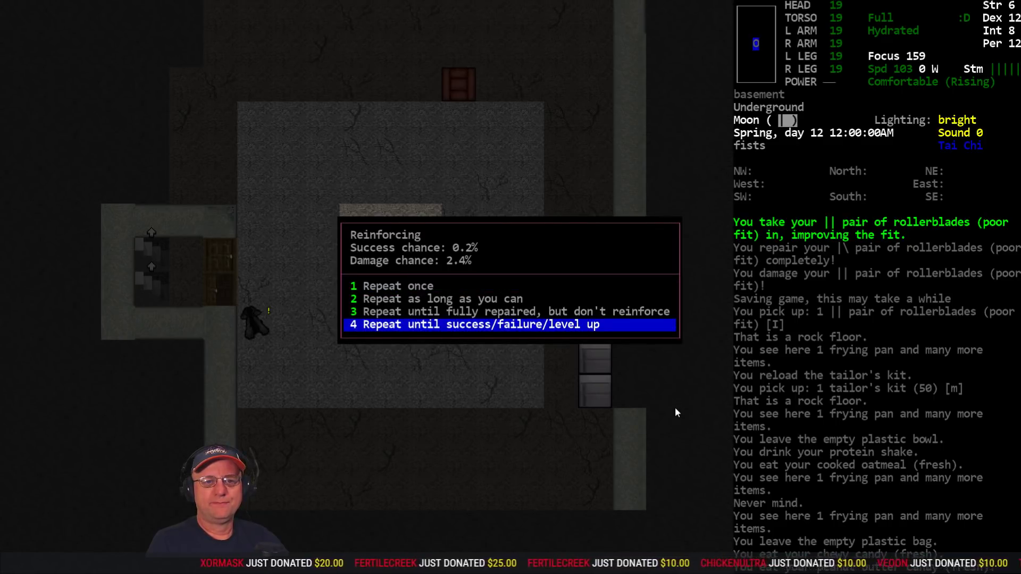
pyautogui.press('Return')
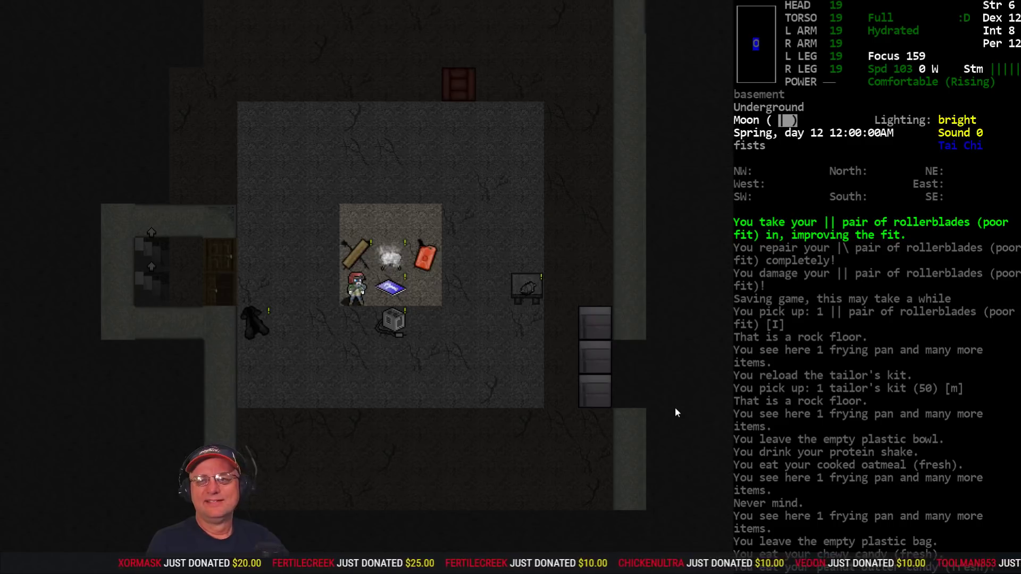
# Review the inventory and pick the tailor's kit from the usable items
pyautogui.press('z')
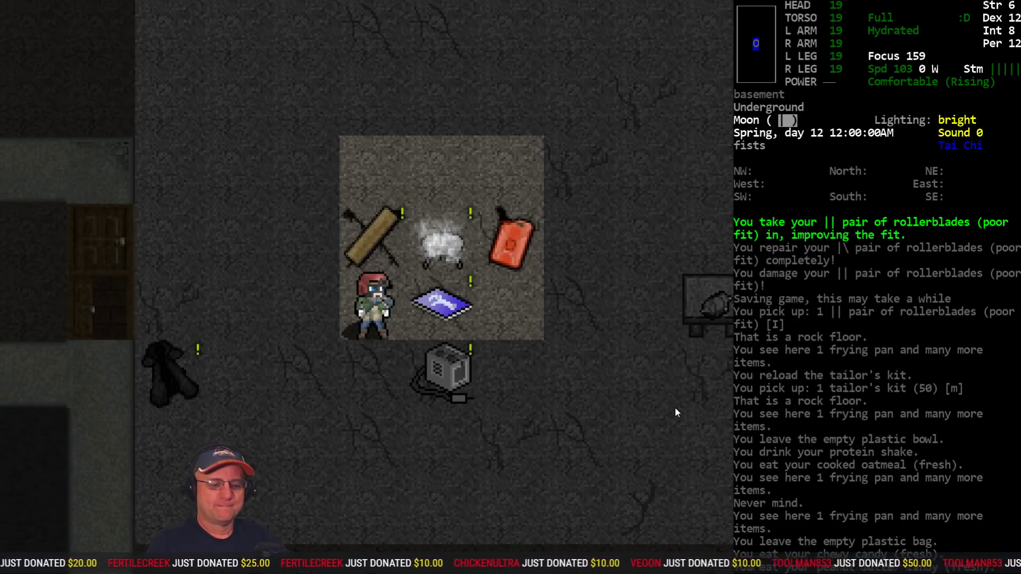
pyautogui.press('i')
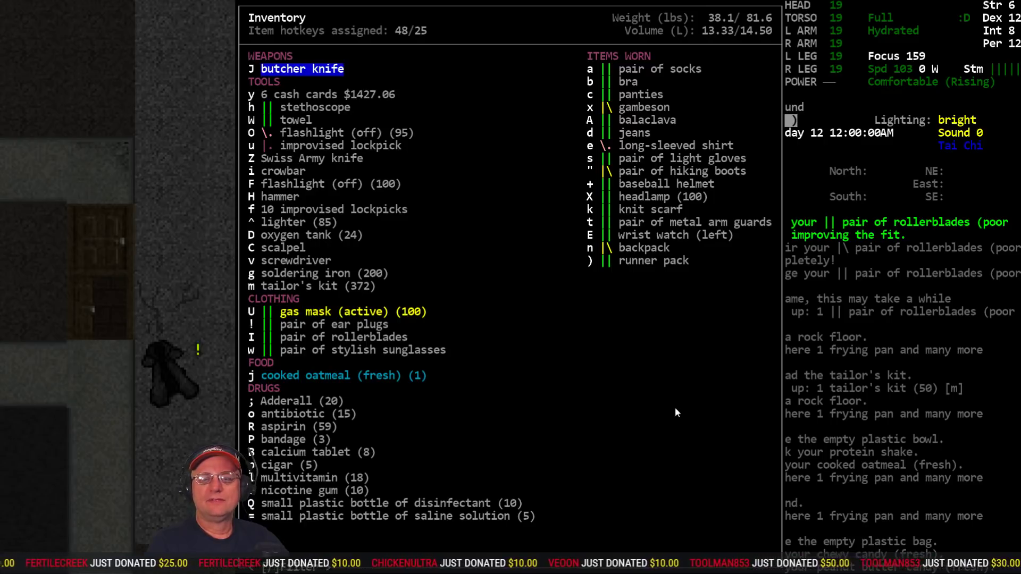
pyautogui.press('Escape')
pyautogui.press('a')
pyautogui.press('Down')
pyautogui.press('Down')
pyautogui.press('Down')
pyautogui.press('Down')
pyautogui.press('Down')
pyautogui.press('Down')
pyautogui.press('Down')
pyautogui.press('Down')
pyautogui.press('Down')
pyautogui.press('Down')
pyautogui.press('Down')
pyautogui.press('Down')
pyautogui.press('Down')
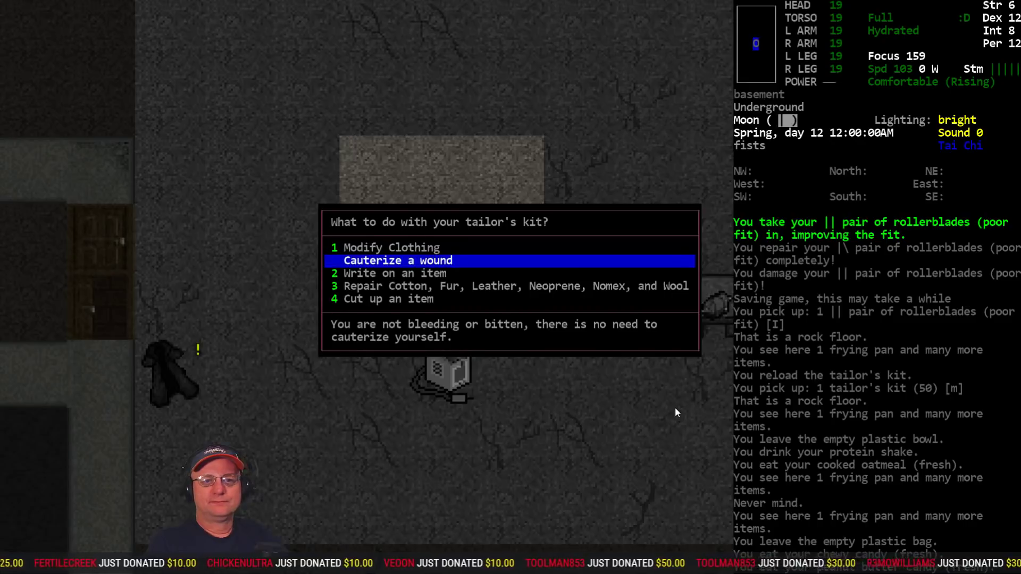
pyautogui.press('Down')
# Repair and reinforce the gambeson using option 4, repeat until success
pyautogui.press('Return')
pyautogui.press('Right')
pyautogui.press('Down')
pyautogui.press('Down')
pyautogui.press('Down')
pyautogui.press('Return')
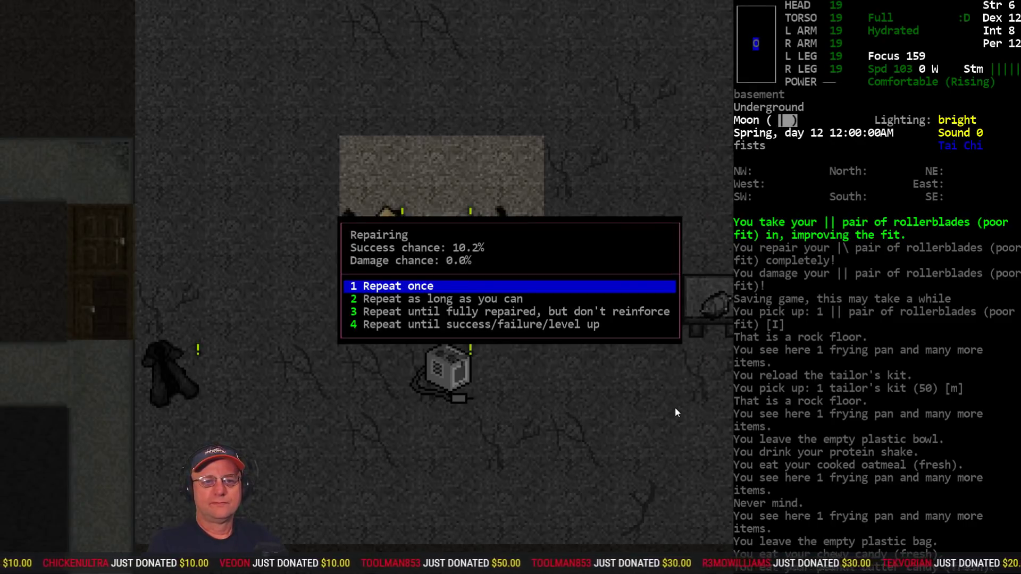
pyautogui.press('4')
pyautogui.press('Return')
pyautogui.press('Return')
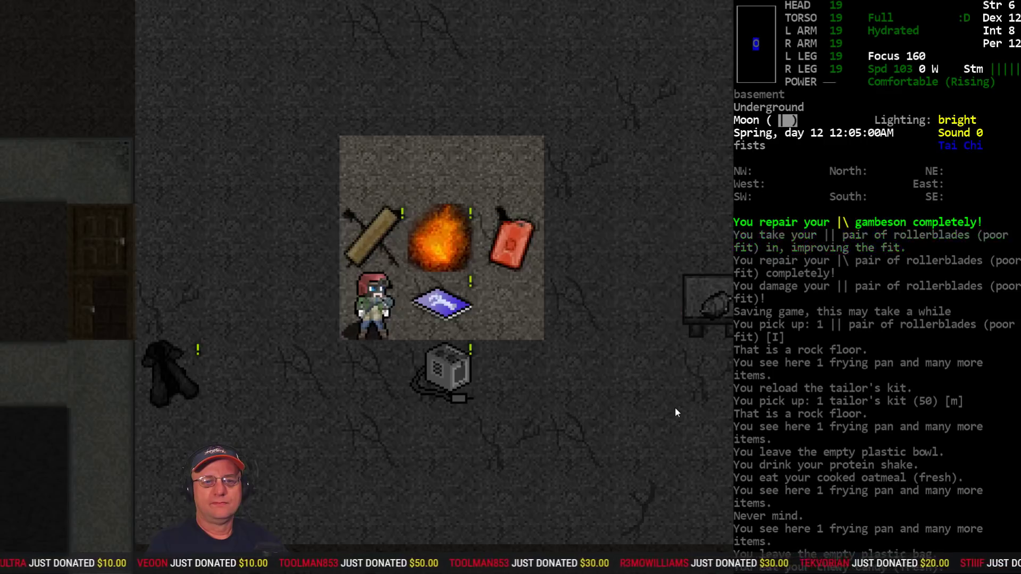
# Repair and reinforce the long-sleeved shirt with the tailor's kit, repeating until success
pyautogui.press('a')
pyautogui.press('Down')
pyautogui.press('pagedown')
pyautogui.press('pagedown')
pyautogui.press('Down')
pyautogui.press('Down')
pyautogui.press('Down')
pyautogui.press('Return')
pyautogui.press('Down')
pyautogui.press('Down')
pyautogui.press('Return')
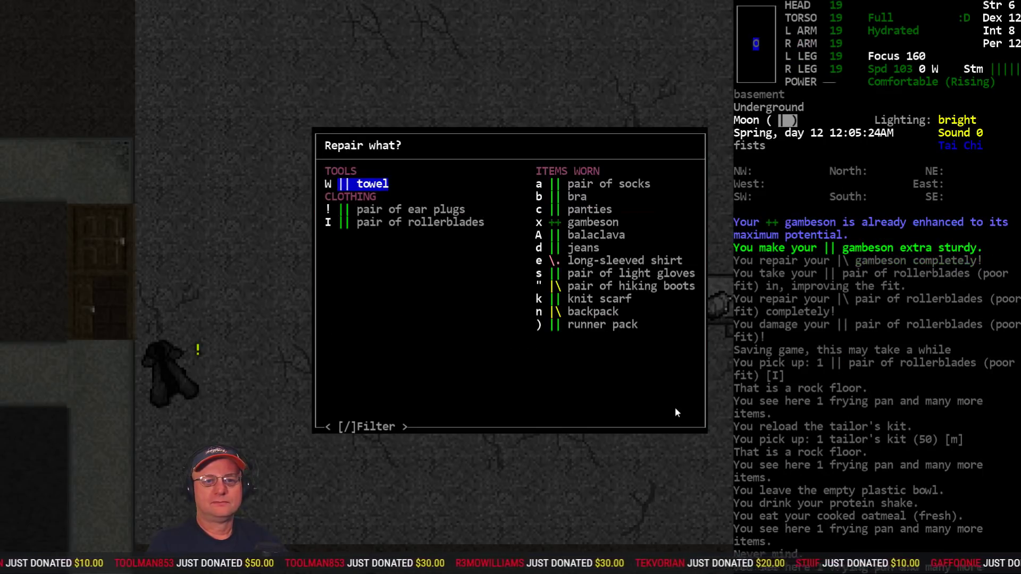
pyautogui.press('Down')
pyautogui.press('Down')
pyautogui.press('Down')
pyautogui.press('Down')
pyautogui.press('Down')
pyautogui.press('Down')
pyautogui.press('Down')
pyautogui.press('Return')
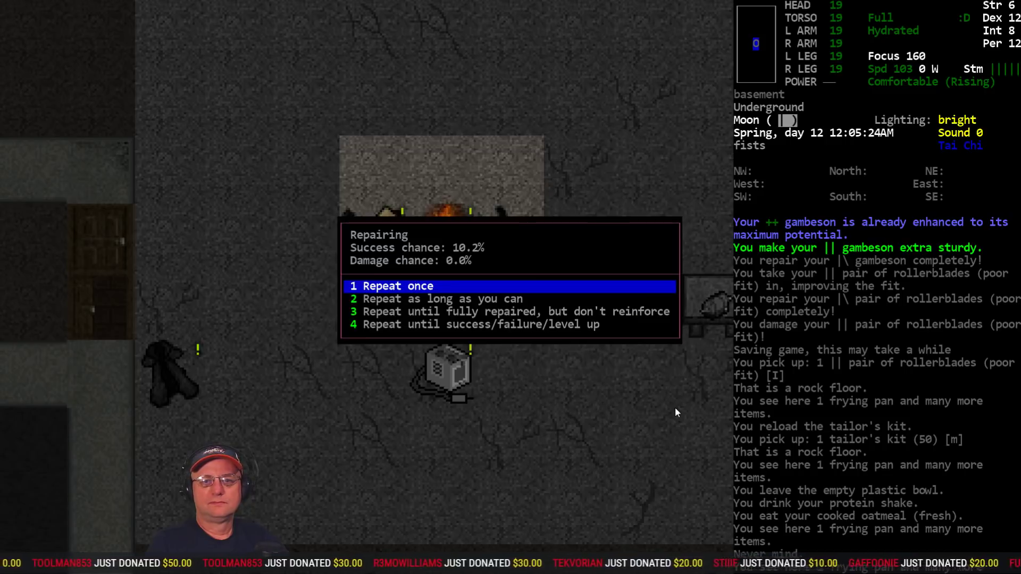
pyautogui.press('Up')
pyautogui.press('Return')
pyautogui.press('Return')
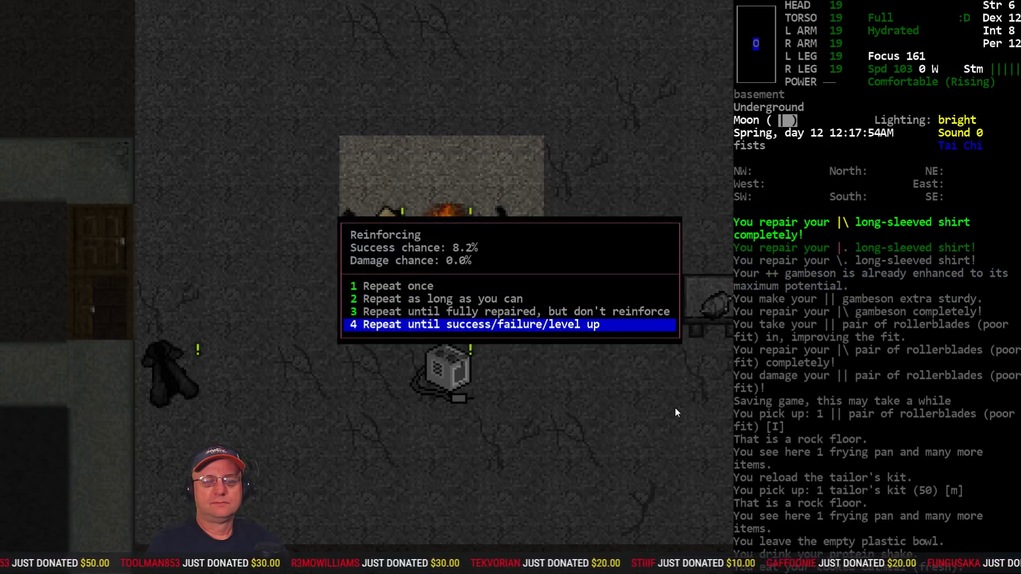
pyautogui.press('Return')
# Finish the shirt reinforcement and bring up the tailor's kit actions again
pyautogui.press('a')
pyautogui.press('Down')
pyautogui.press('Down')
pyautogui.press('Down')
pyautogui.press('pagedown')
pyautogui.press('Down')
pyautogui.press('Down')
pyautogui.press('Return')
# Attempt a repeated repair on the hiking boots
pyautogui.press('Down')
pyautogui.press('Down')
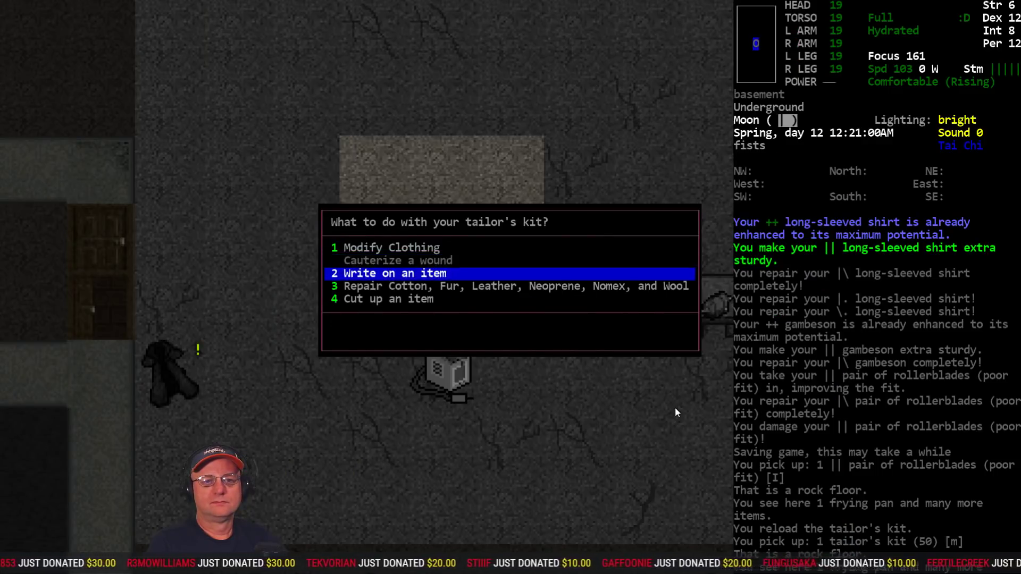
pyautogui.press('Return')
pyautogui.press('Down')
pyautogui.press('Down')
pyautogui.press('Down')
pyautogui.press('Down')
pyautogui.press('Down')
pyautogui.press('Down')
pyautogui.press('Down')
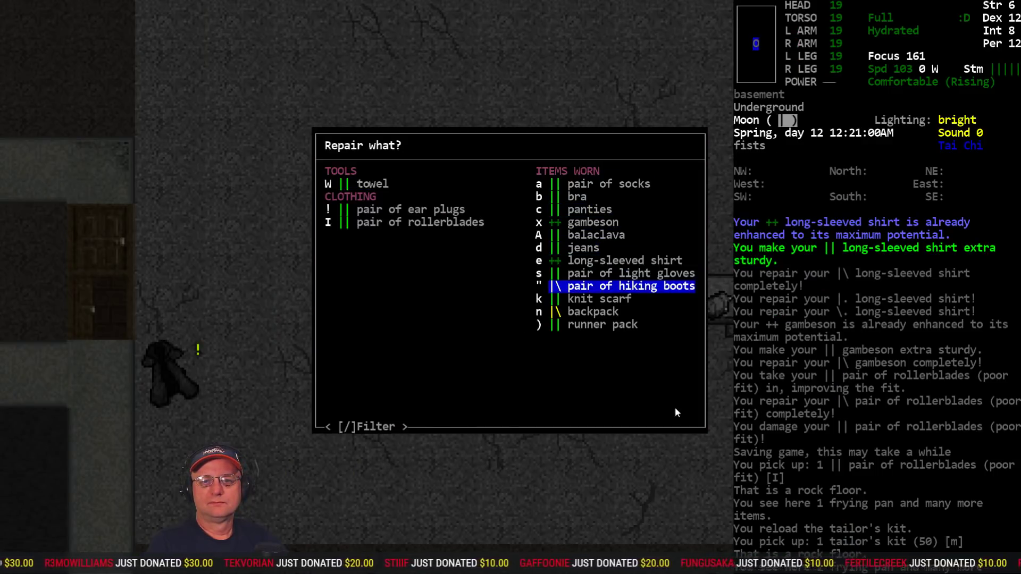
pyautogui.press('Return')
pyautogui.press('Down')
pyautogui.press('Down')
pyautogui.press('Down')
pyautogui.press('Return')
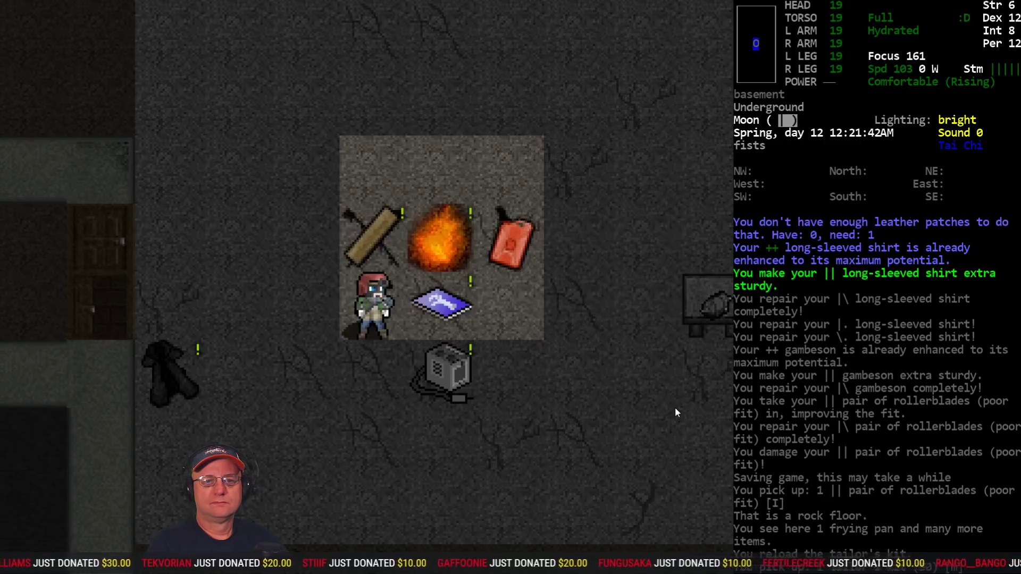
# Reselect the tailor's kit from usable items and choose clothing repair
pyautogui.press('a')
pyautogui.press('Down')
pyautogui.press('Down')
pyautogui.press('Escape')
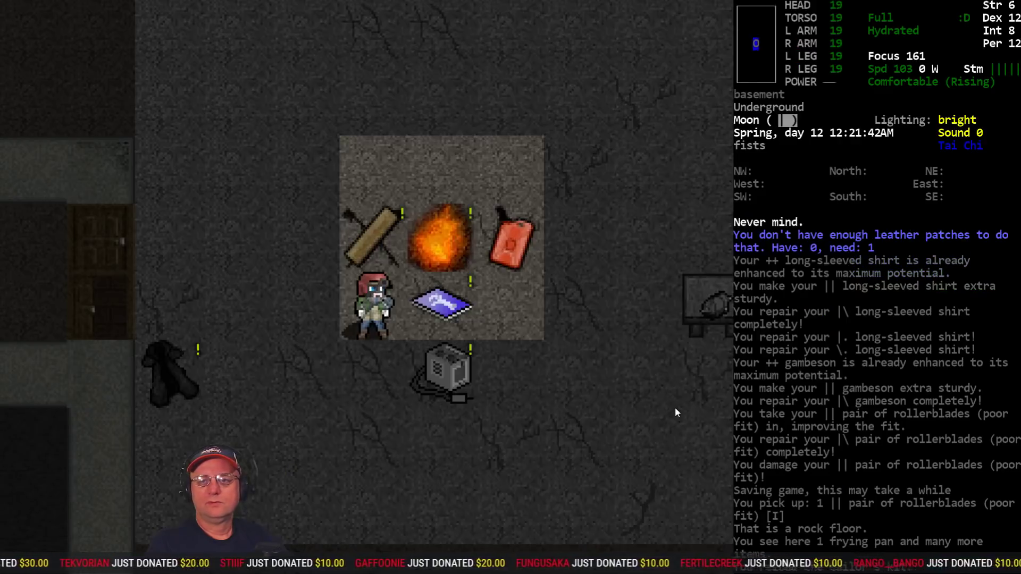
pyautogui.press('a')
pyautogui.press('Down')
pyautogui.press('Down')
pyautogui.press('Down')
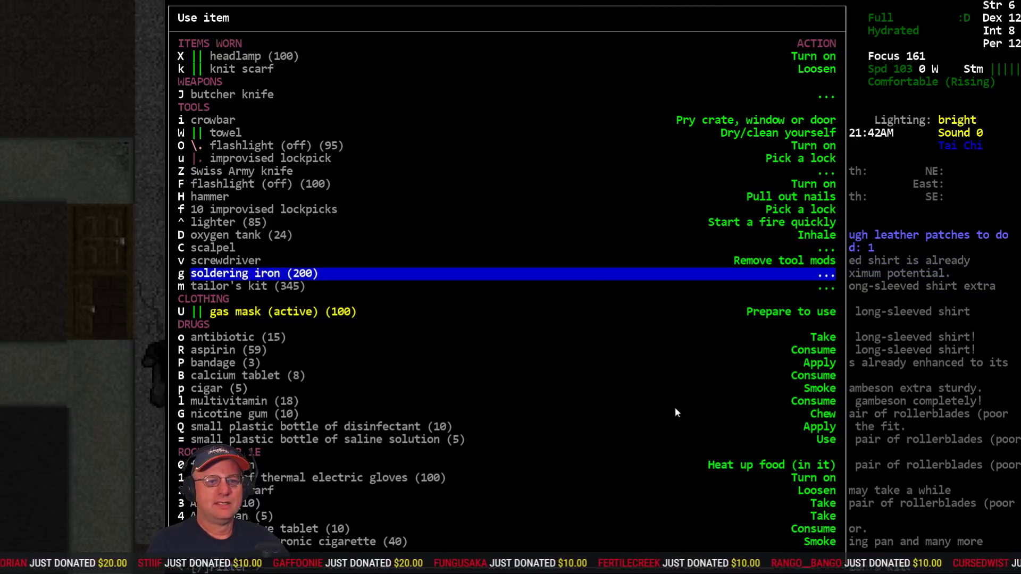
pyautogui.press('Down')
pyautogui.press('Return')
pyautogui.press('Down')
pyautogui.press('Down')
pyautogui.press('Down')
pyautogui.press('Return')
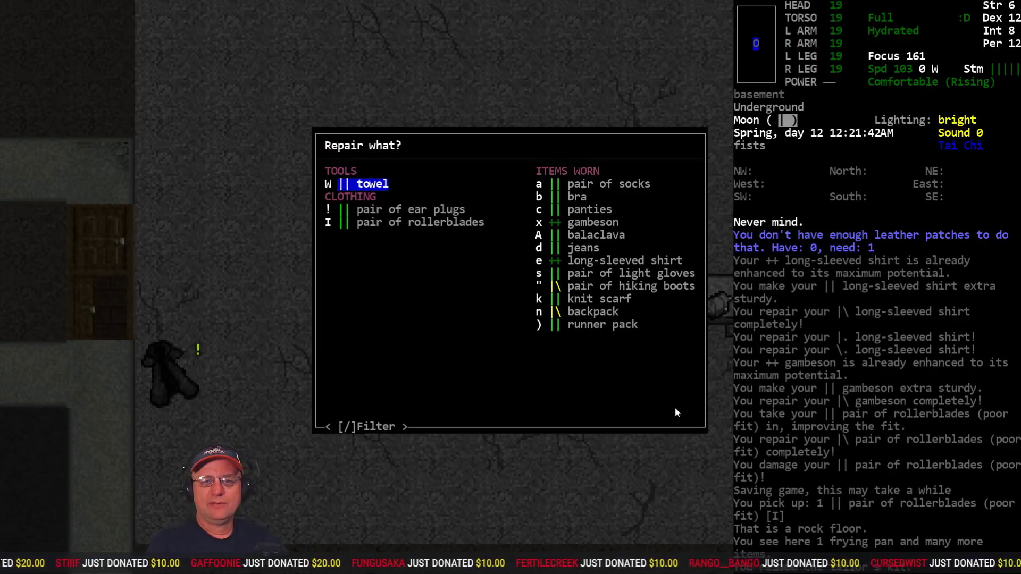
# Reinforce the backpack repeatedly until success, then review the inventory
pyautogui.press('Right')
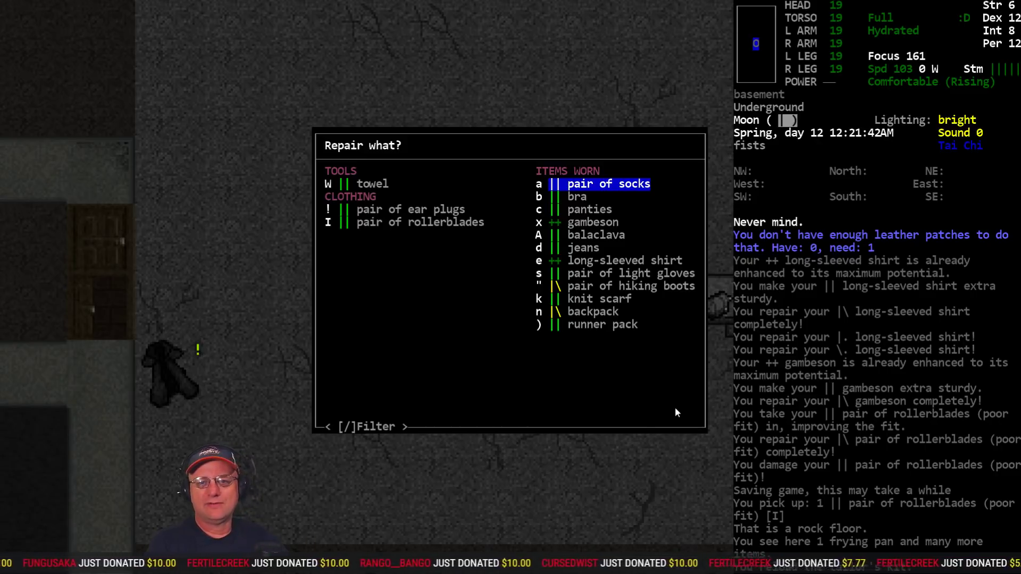
pyautogui.press('Down')
pyautogui.press('Down')
pyautogui.press('Down')
pyautogui.press('Down')
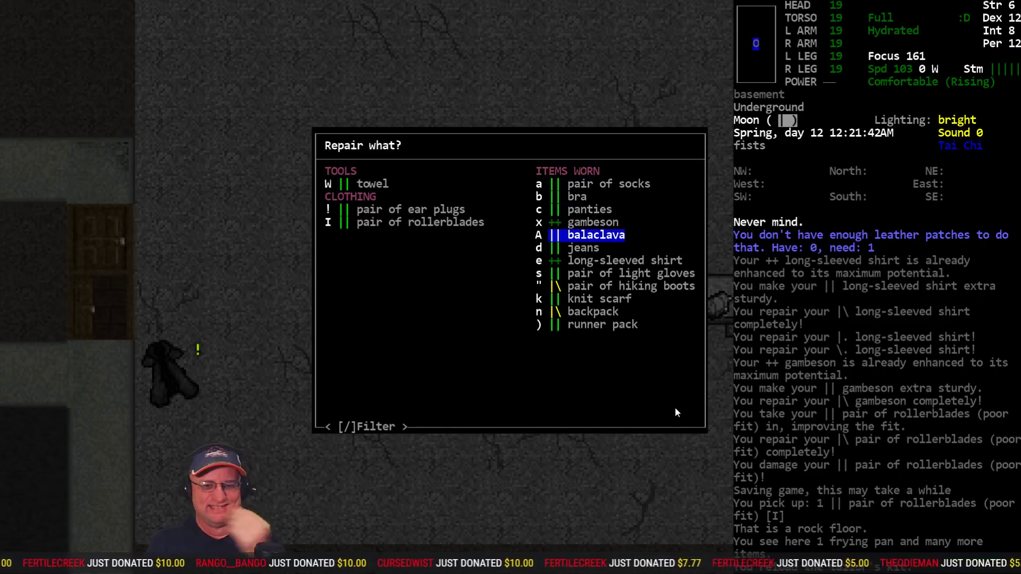
pyautogui.press('Down')
pyautogui.press('Down')
pyautogui.press('Down')
pyautogui.press('Down')
pyautogui.press('Down')
pyautogui.press('Down')
pyautogui.press('Return')
pyautogui.press('Return')
pyautogui.press('Return')
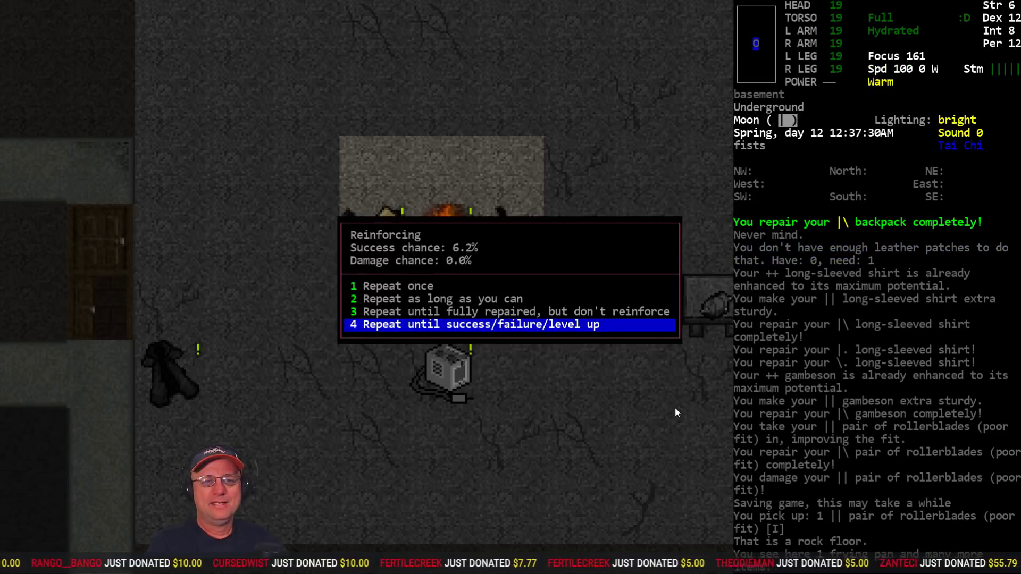
pyautogui.press('Return')
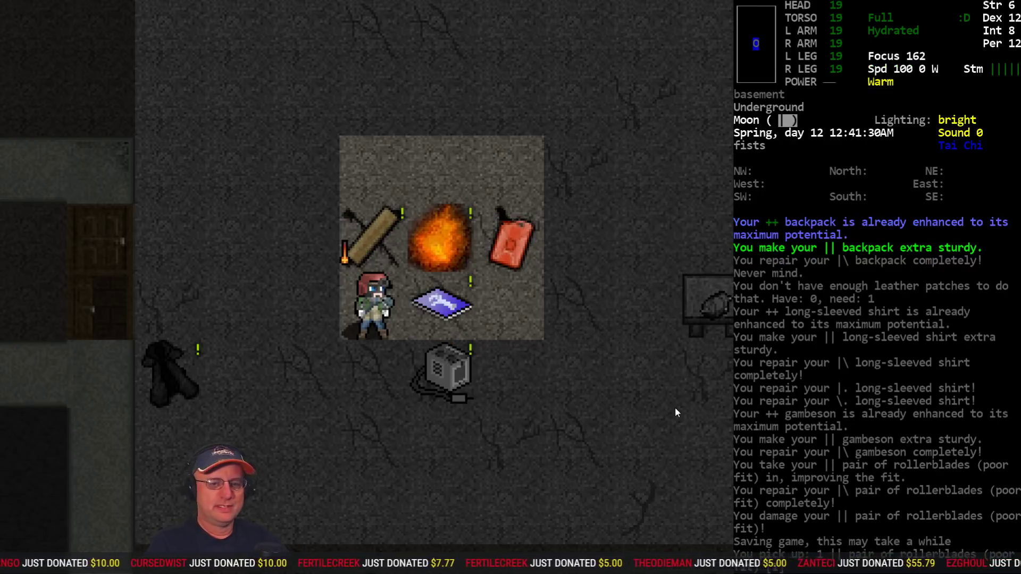
pyautogui.press('i')
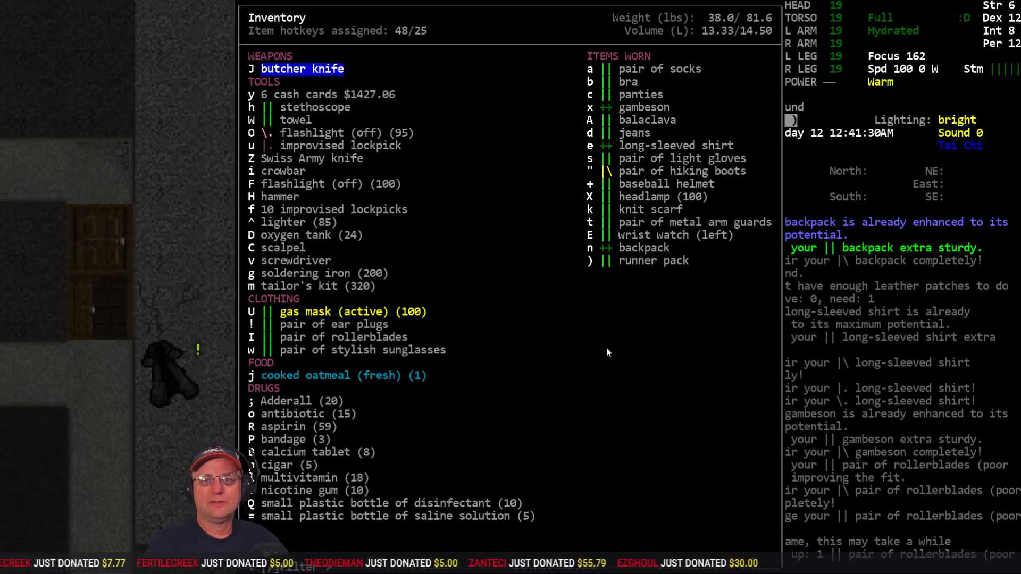
# Step southwest, pick up the aluminum bat from the floor and wield it
pyautogui.press('Escape')
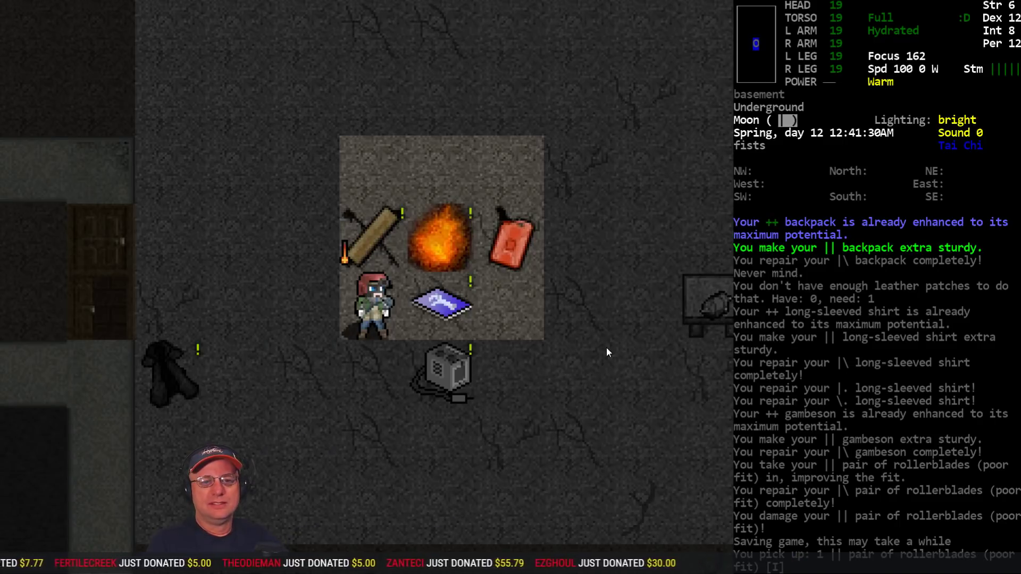
pyautogui.press('1')
pyautogui.press('g')
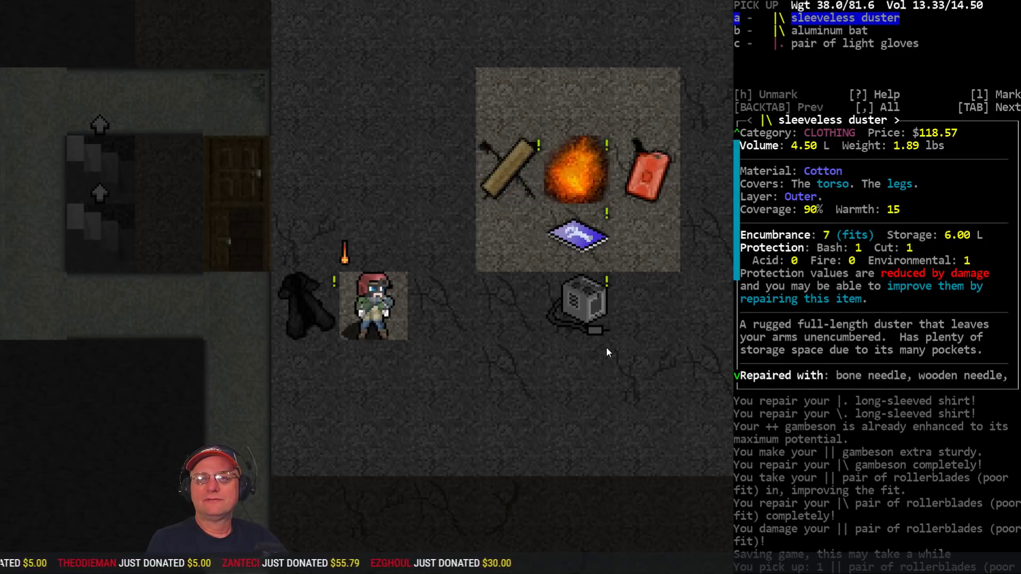
pyautogui.press('Down')
pyautogui.press('Return')
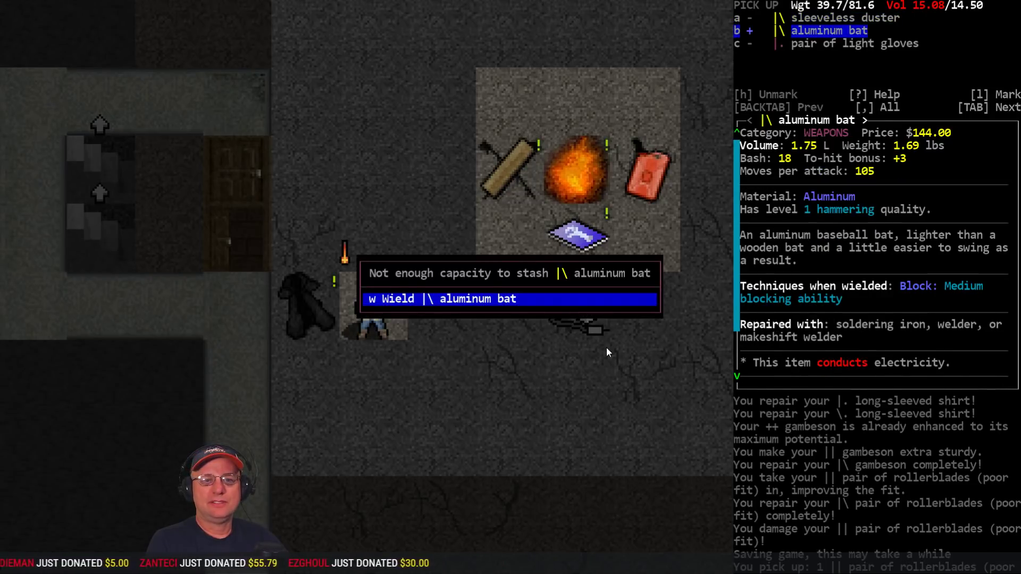
pyautogui.press('Return')
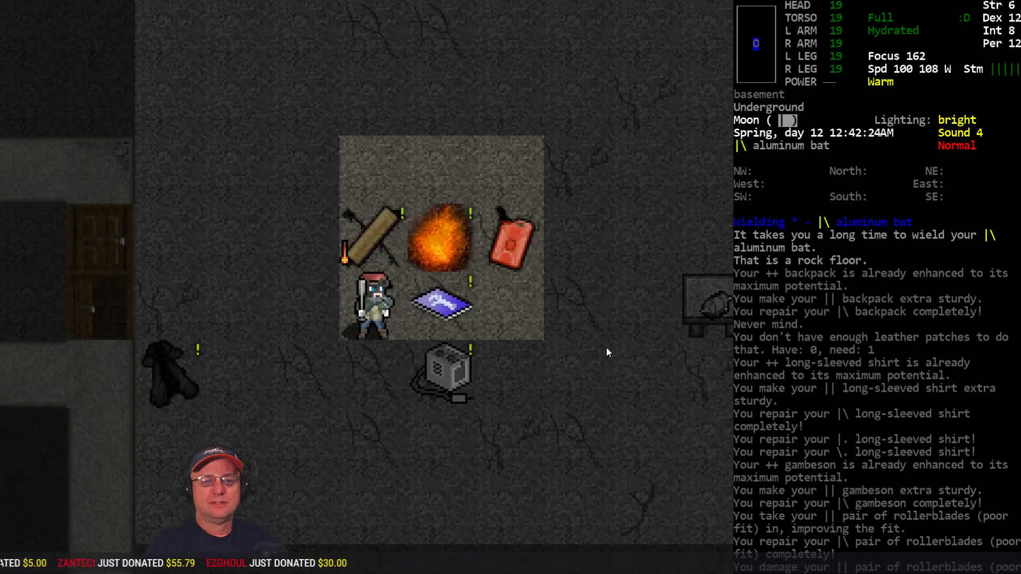
# Use the soldering iron to attempt a repair on the aluminum bat
pyautogui.press('a')
pyautogui.press('Down')
pyautogui.press('Down')
pyautogui.press('Down')
pyautogui.press('Down')
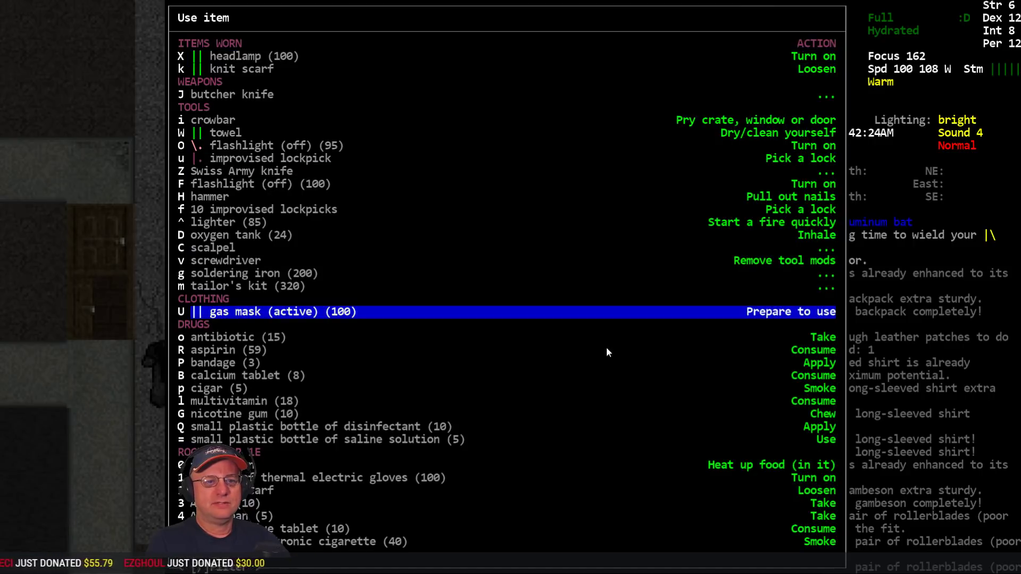
pyautogui.press('Up')
pyautogui.press('Up')
pyautogui.press('Up')
pyautogui.press('Return')
pyautogui.press('Return')
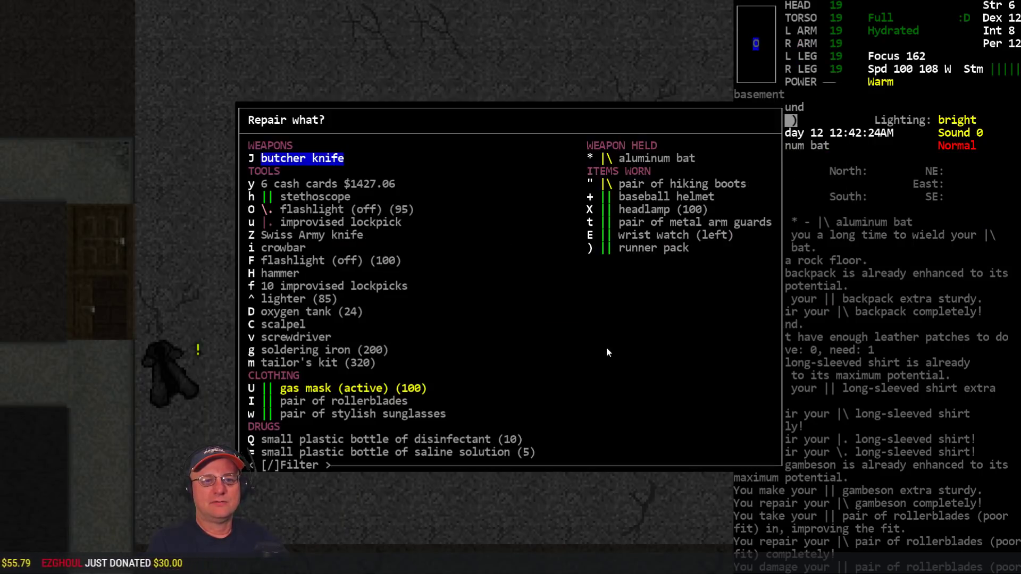
pyautogui.press('Right')
pyautogui.press('Return')
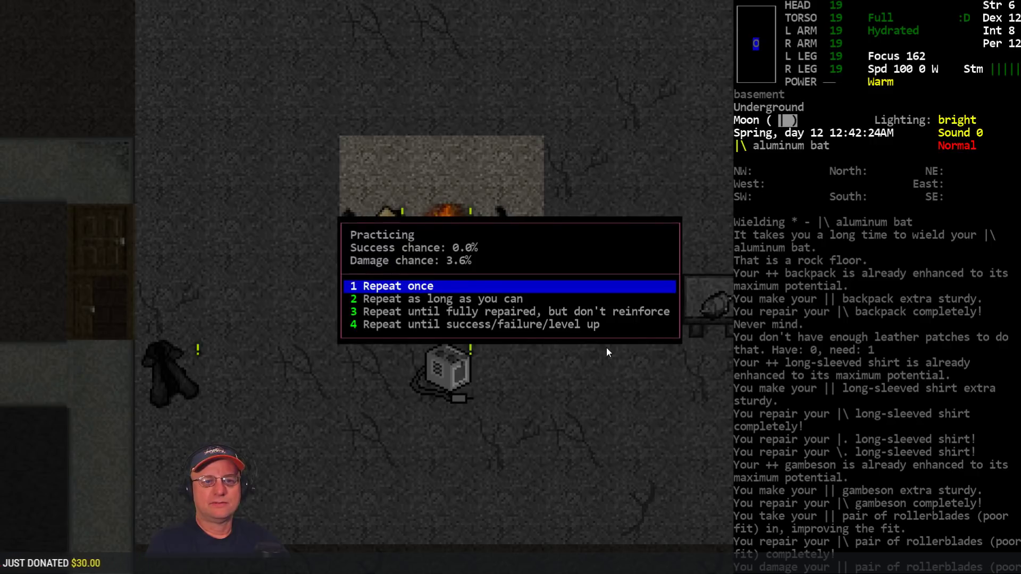
pyautogui.press('Return')
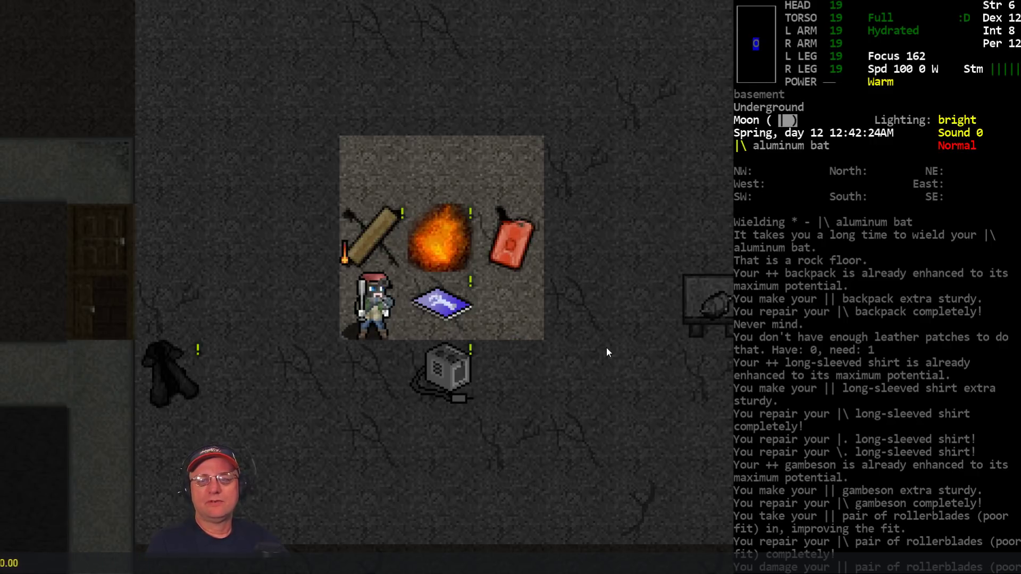
# Step west and drop the aluminum bat on the floor
pyautogui.press('Left')
pyautogui.press('D')
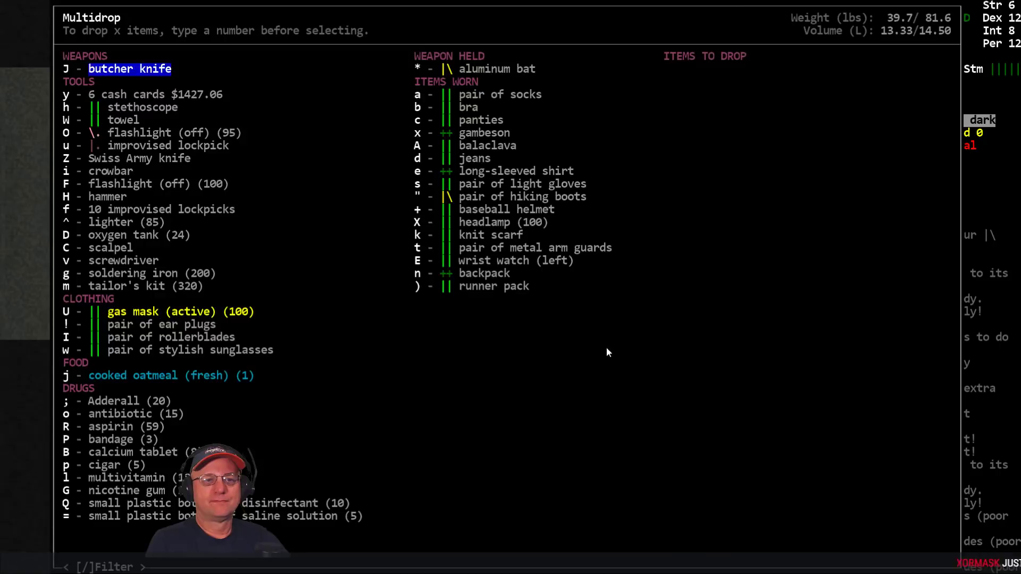
pyautogui.press('Right')
pyautogui.press('Return')
pyautogui.press('Return')
pyautogui.press('Left')
pyautogui.press('Left')
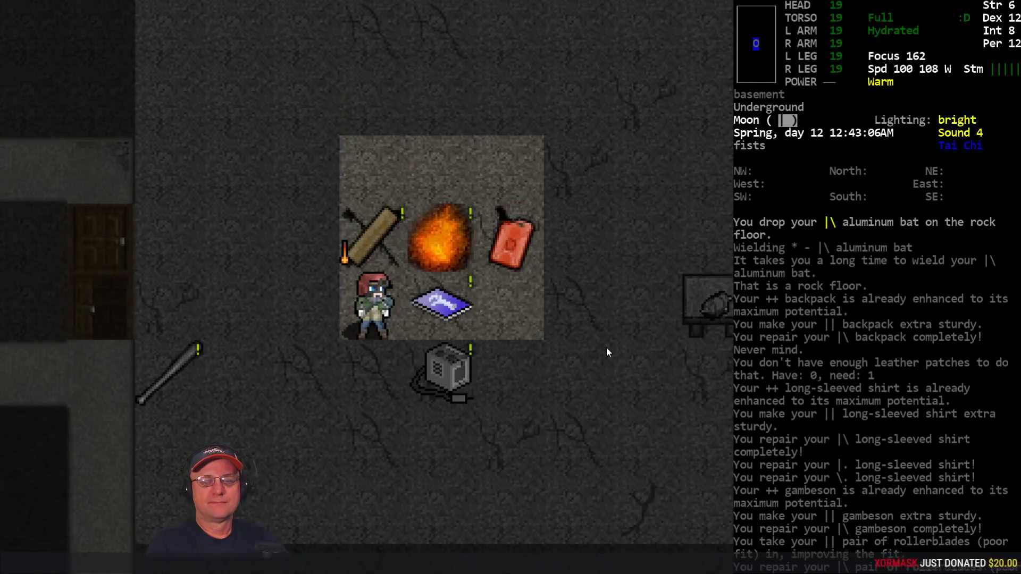
# Mark the tailor's kit and oxygen tank in Multidrop, then move to the worn runner pack
pyautogui.press('D')
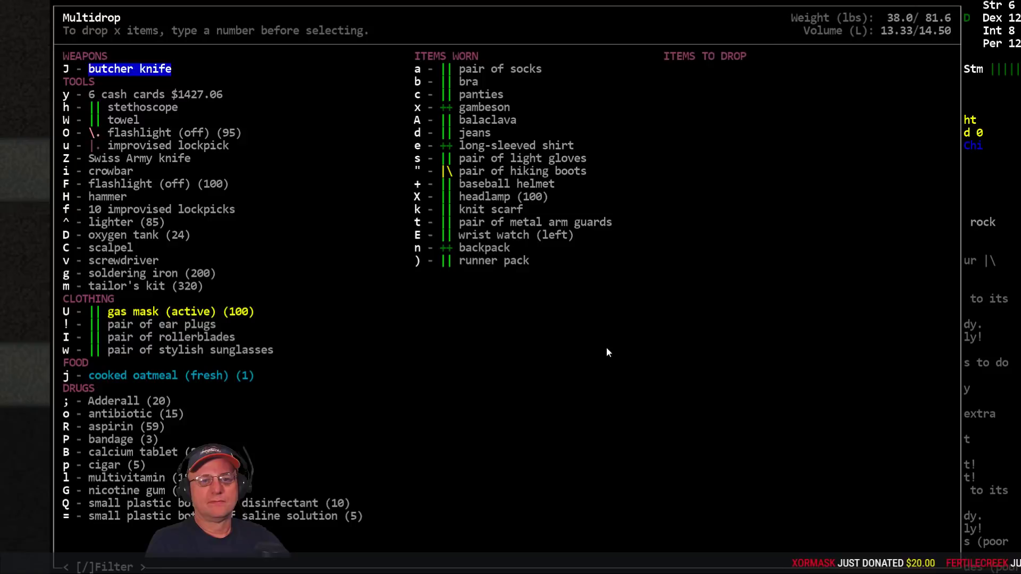
pyautogui.press('Up')
pyautogui.press('Up')
pyautogui.press('Up')
pyautogui.press('Up')
pyautogui.press('Up')
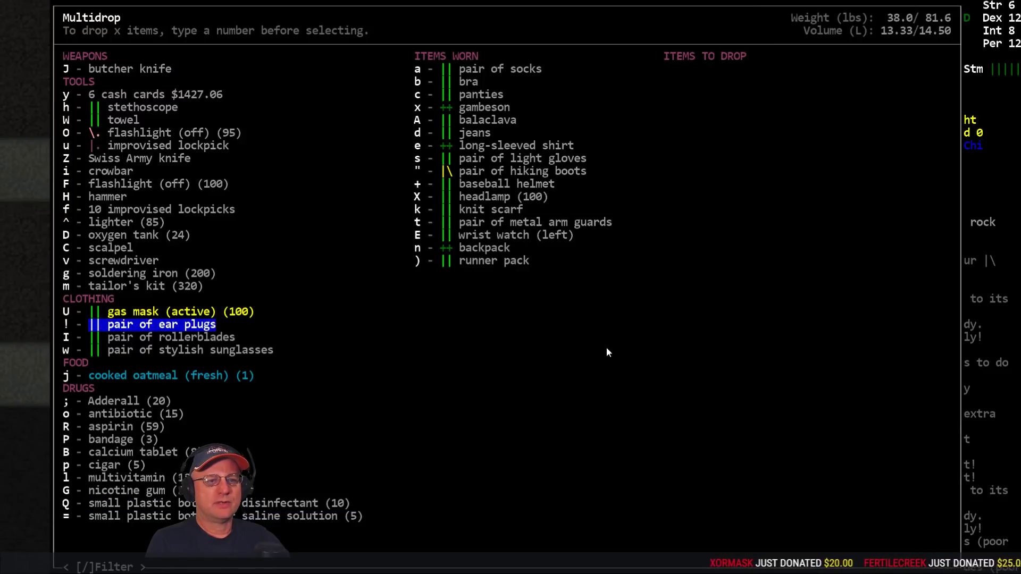
pyautogui.press('Up')
pyautogui.press('Up')
pyautogui.press('Right')
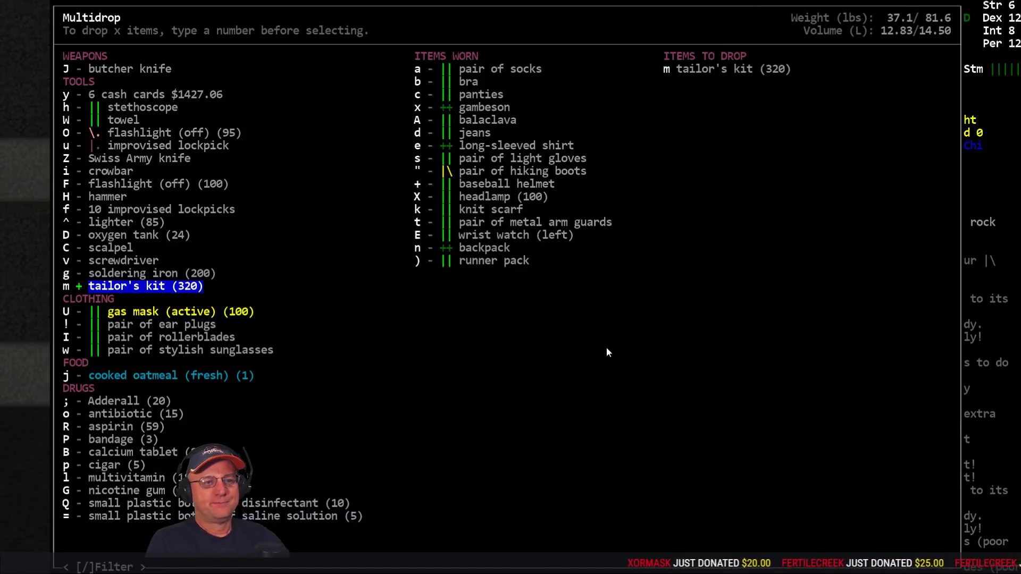
pyautogui.press('Up')
pyautogui.press('Up')
pyautogui.press('Up')
pyautogui.press('Up')
pyautogui.press('Right')
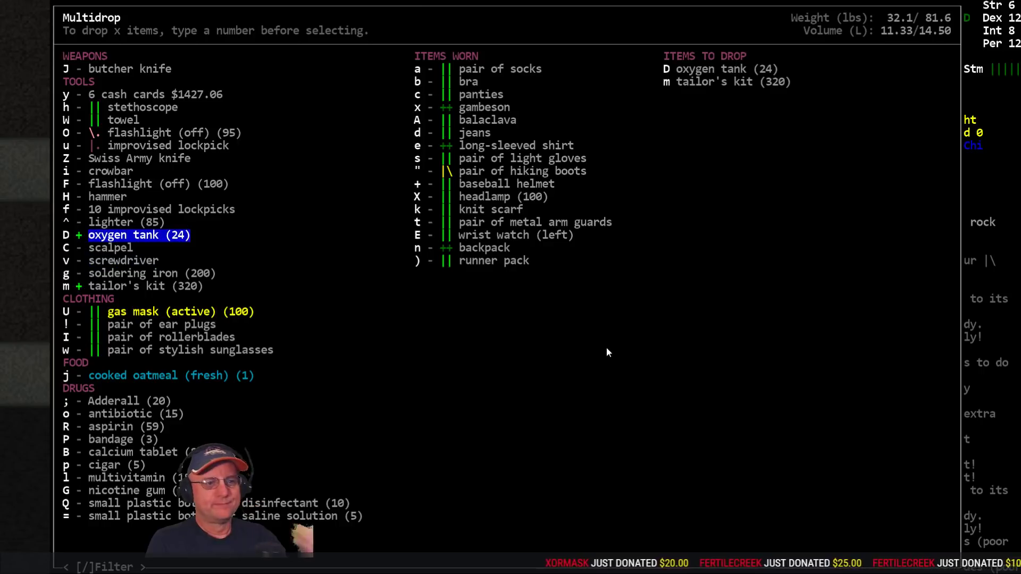
pyautogui.press('Up')
pyautogui.press('Up')
pyautogui.press('Up')
pyautogui.press('Up')
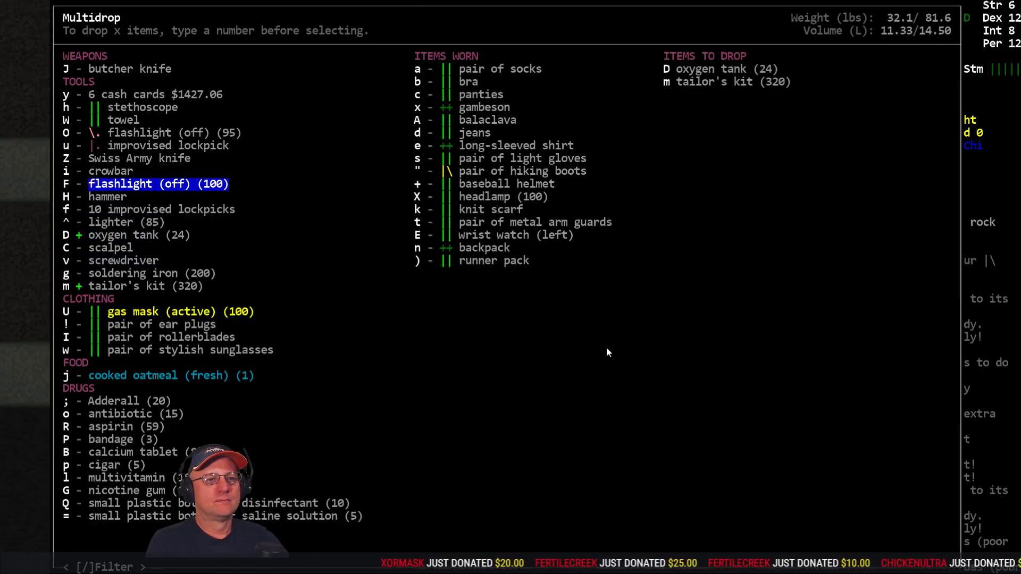
pyautogui.press('Tab')
pyautogui.press('Up')
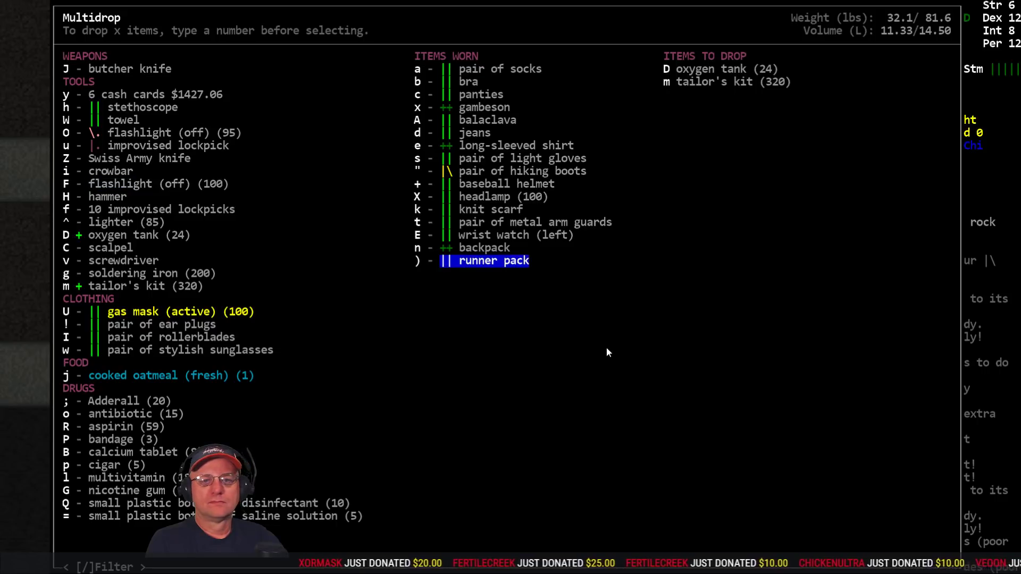
pyautogui.press('Up')
pyautogui.press('Up')
pyautogui.press('Return')
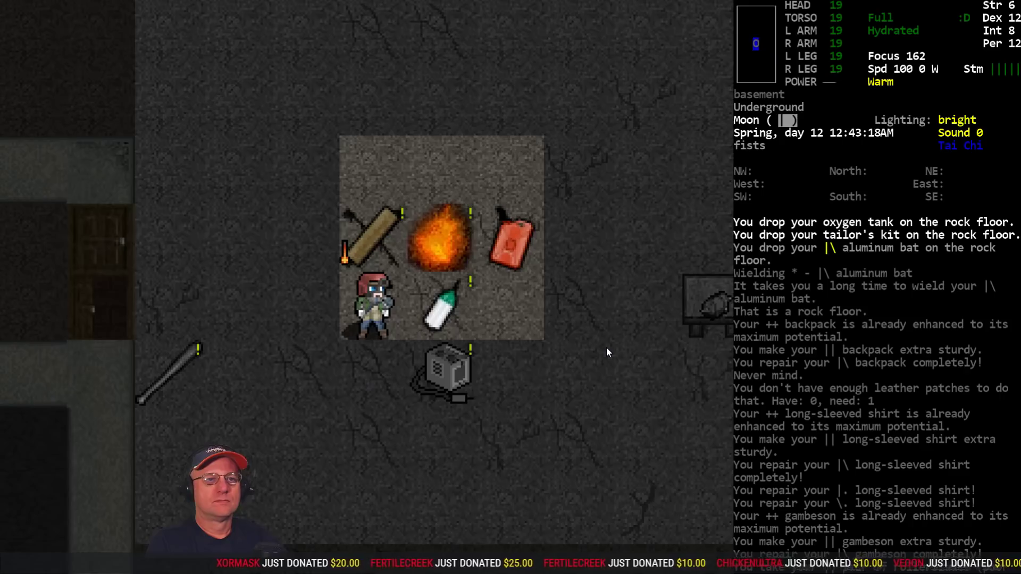
pyautogui.press('5')
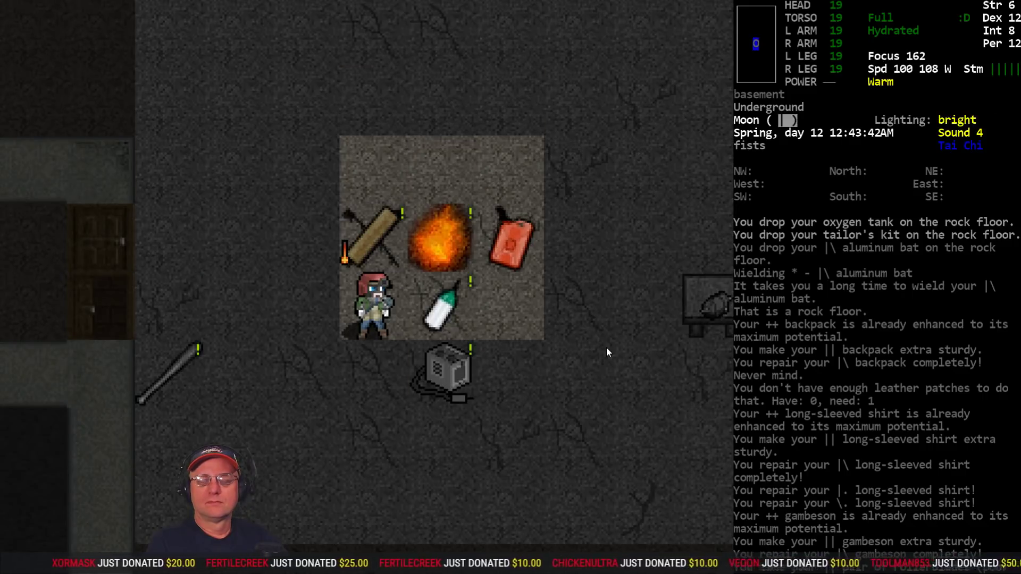
pyautogui.press('i')
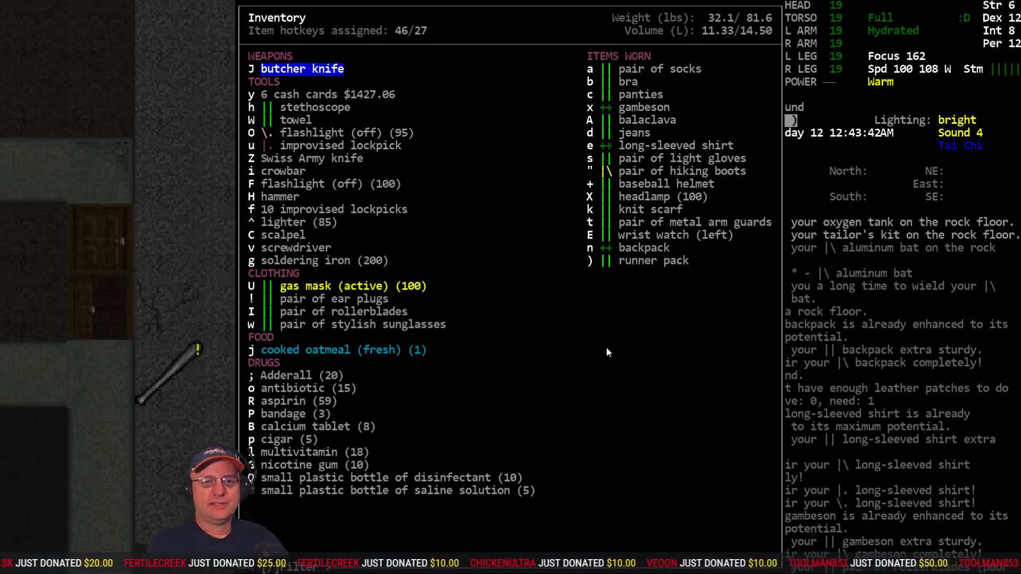
pyautogui.press('Escape')
pyautogui.press('Left')
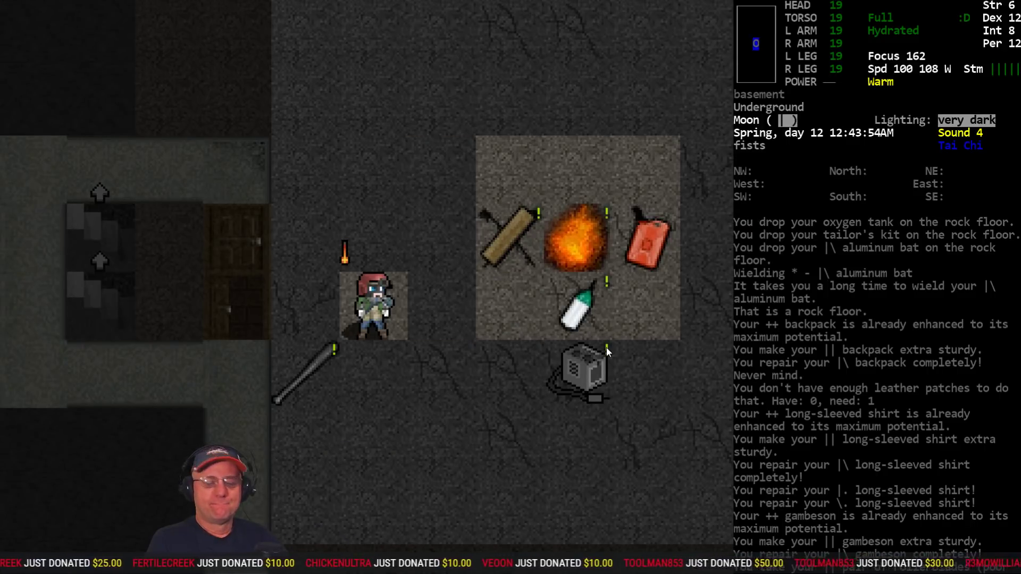
pyautogui.press('m')
pyautogui.press('less')
pyautogui.press('less')
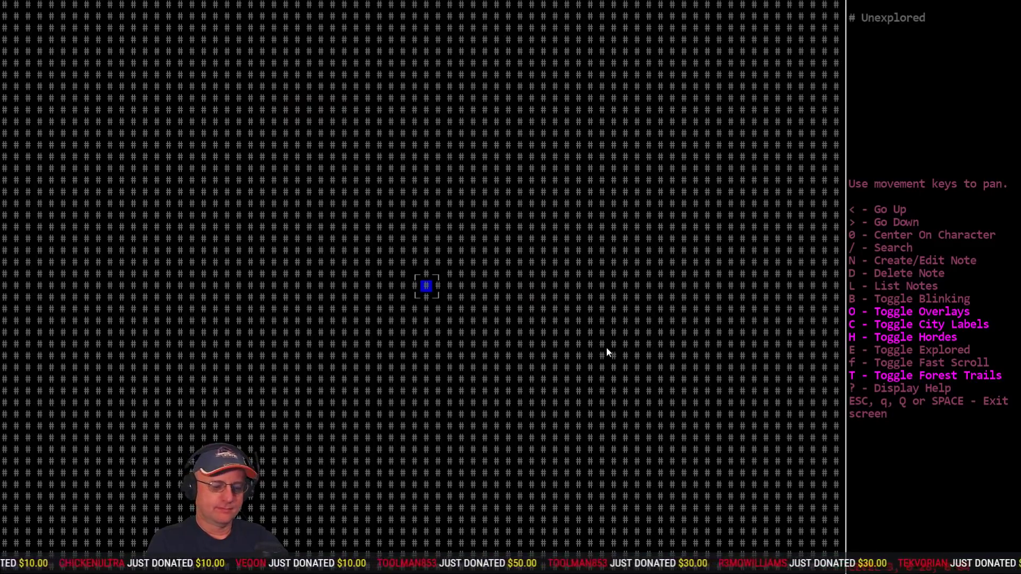
pyautogui.press('>')
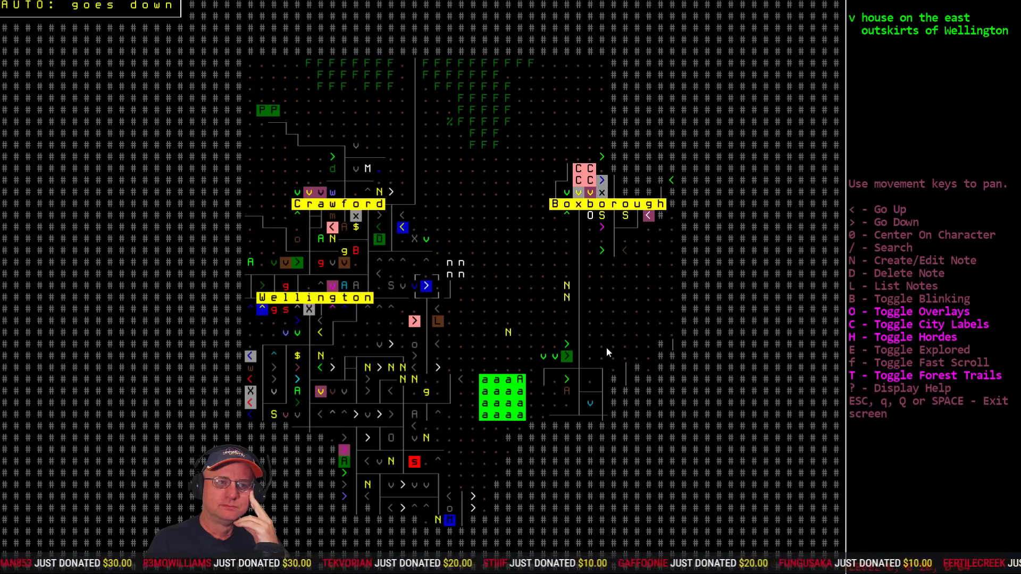
pyautogui.press('Escape')
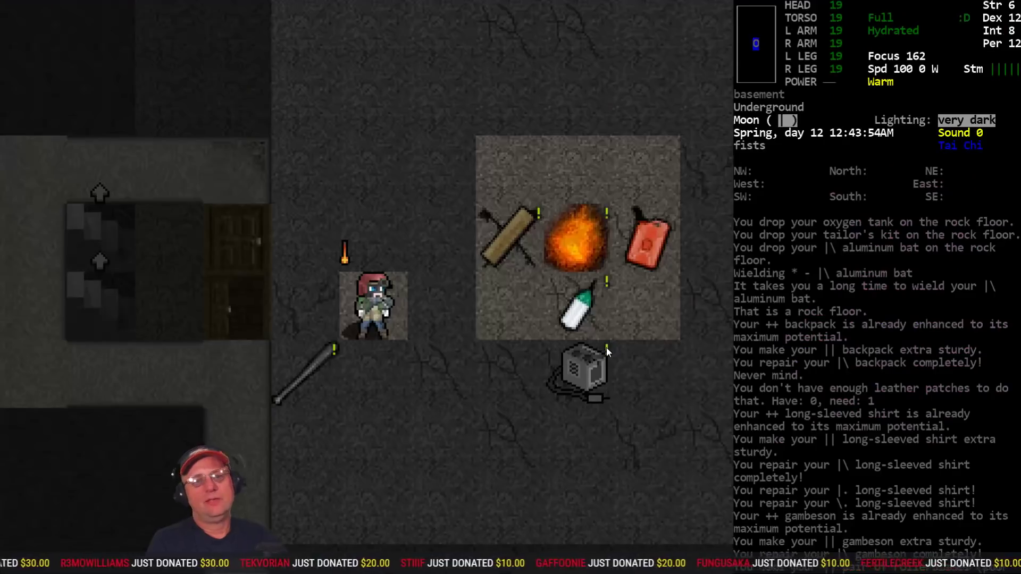
pyautogui.press('Right')
pyautogui.press('Right')
pyautogui.press('Z')
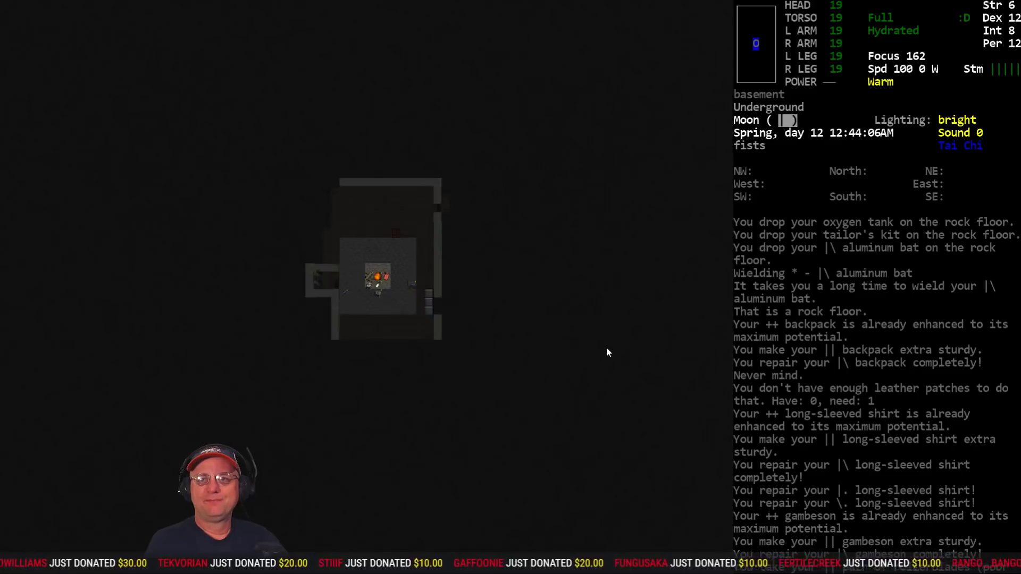
pyautogui.press('z')
pyautogui.press('z')
pyautogui.press('Left')
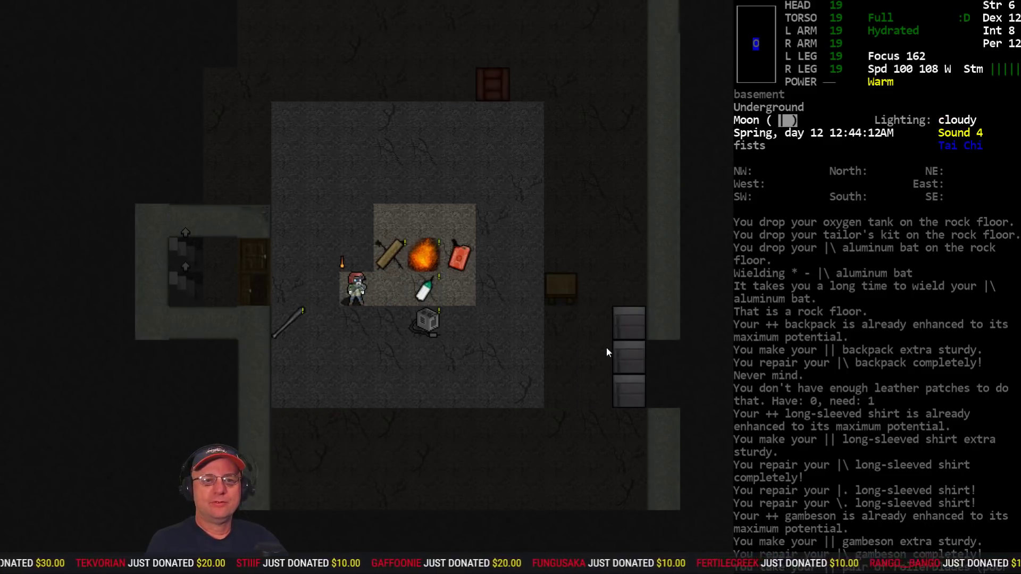
pyautogui.press('Left')
pyautogui.press('i')
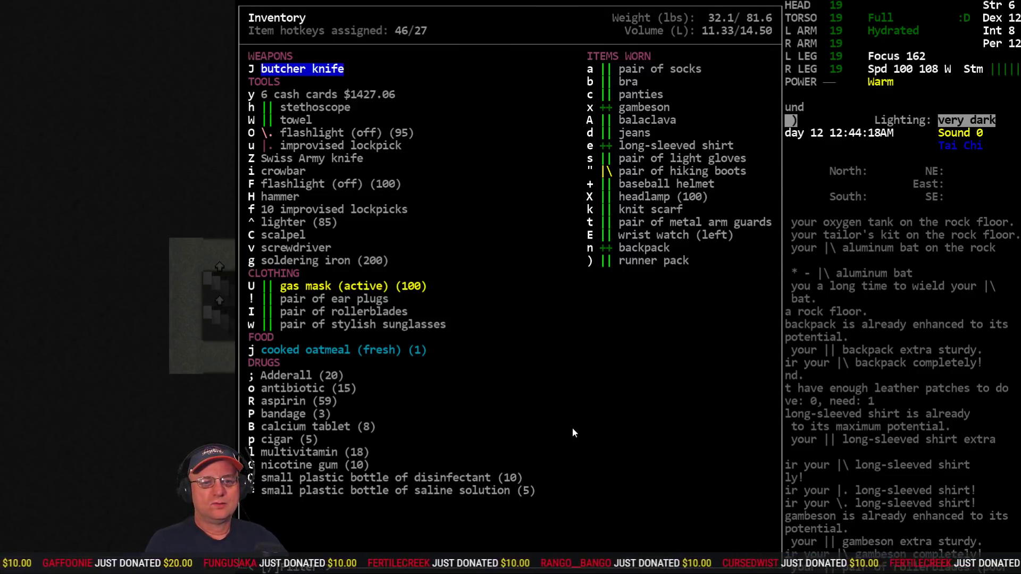
pyautogui.press('Escape')
pyautogui.press('5')
pyautogui.press('5')
pyautogui.press('5')
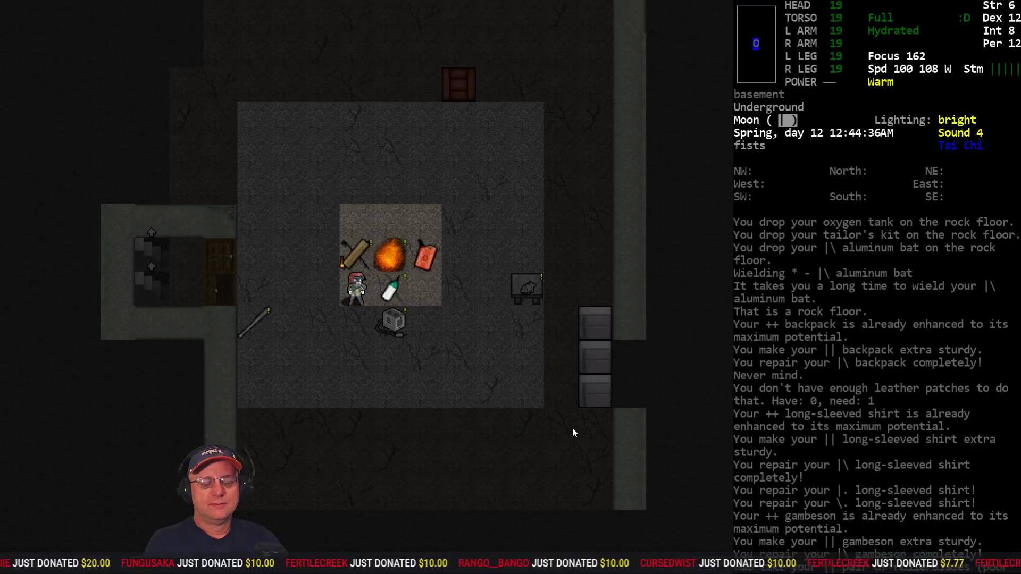
# Look up the backpack recipe, walk two tiles west and put on the backpack
pyautogui.press('&')
pyautogui.write('fback')
pyautogui.press('Return')
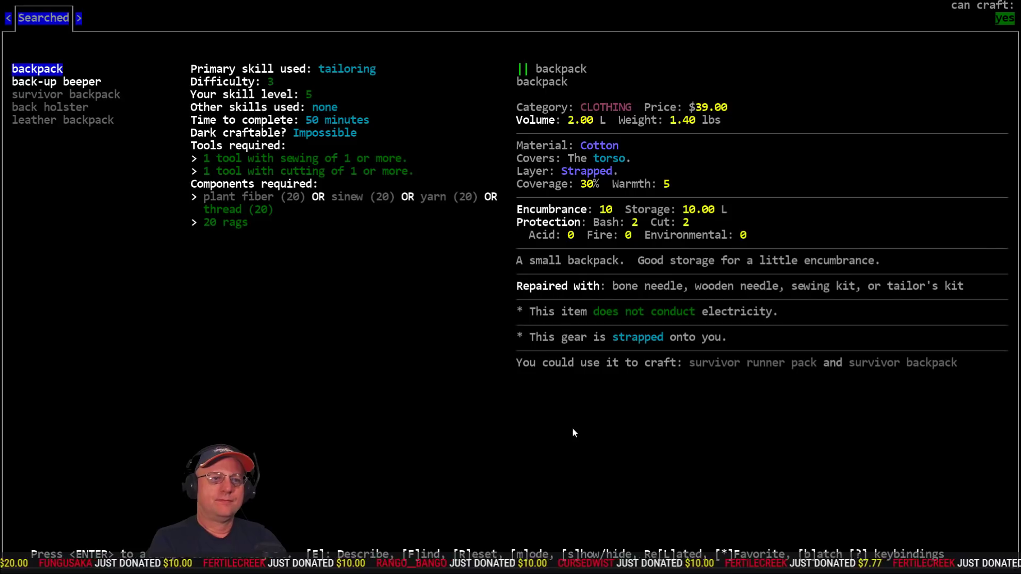
pyautogui.press('Return')
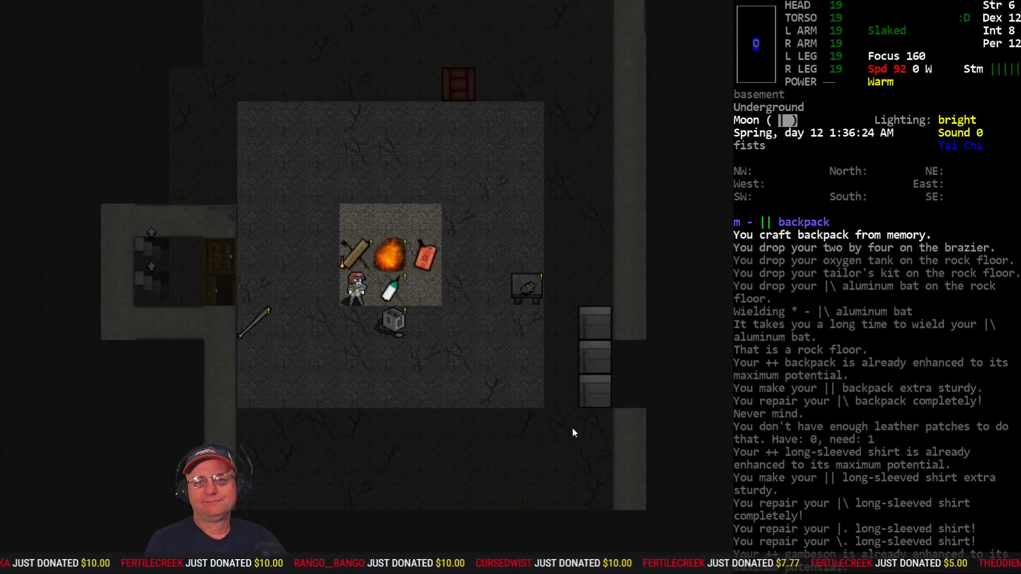
pyautogui.press('Left')
pyautogui.press('Left')
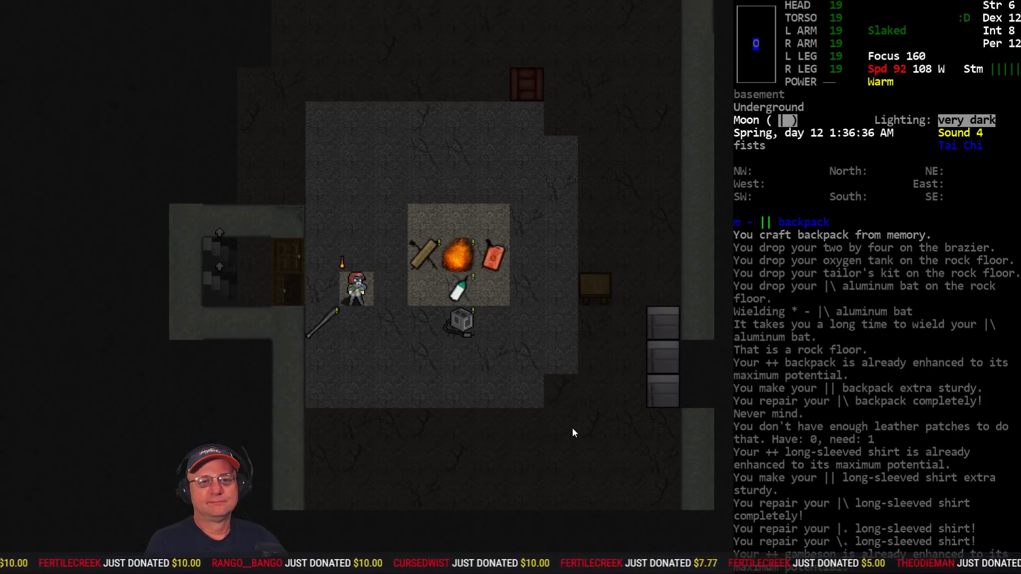
pyautogui.press('W')
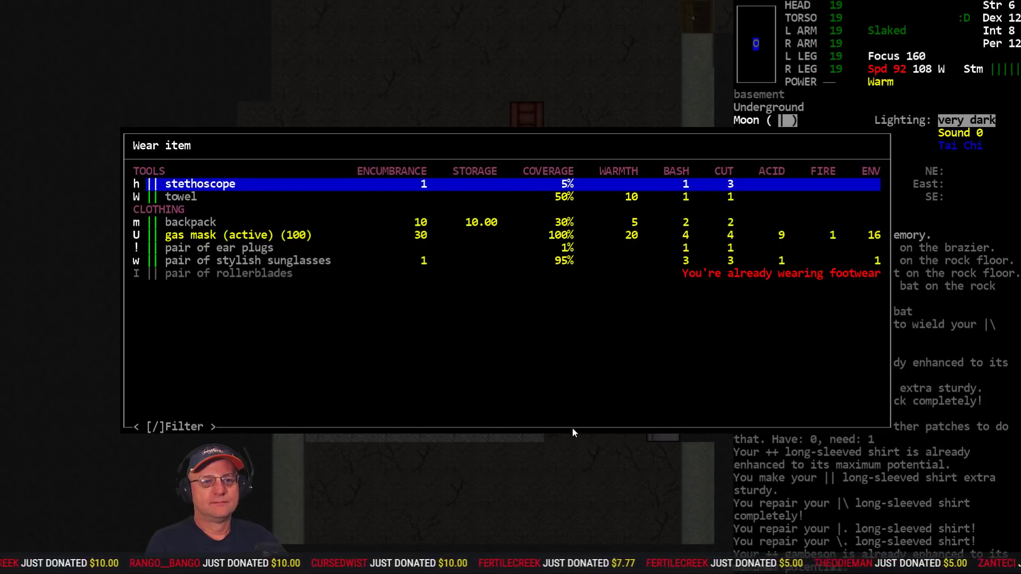
pyautogui.press('Down')
pyautogui.press('Down')
pyautogui.press('Return')
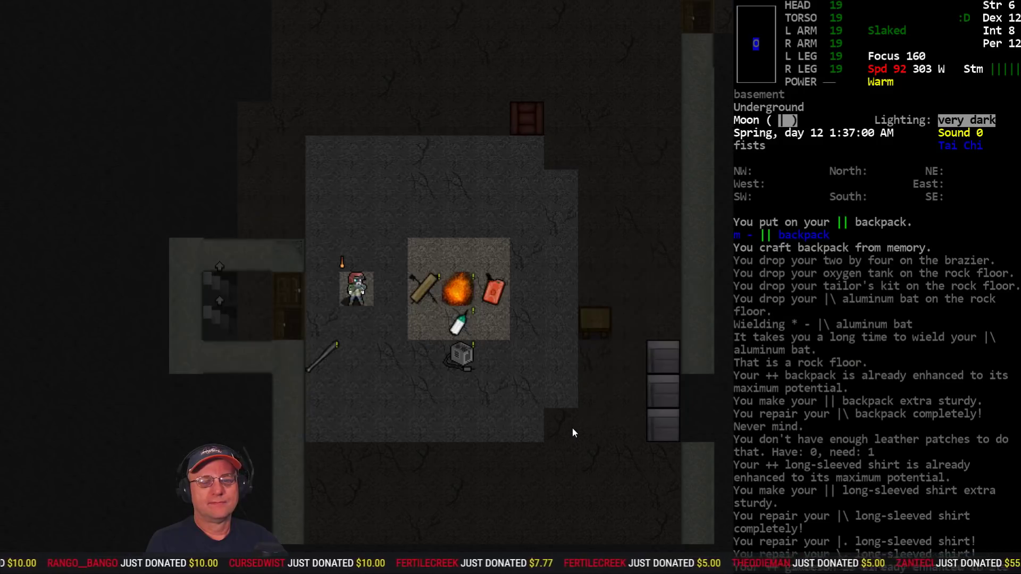
# Review the worn items, including the runner pack, in the inventory
pyautogui.press('i')
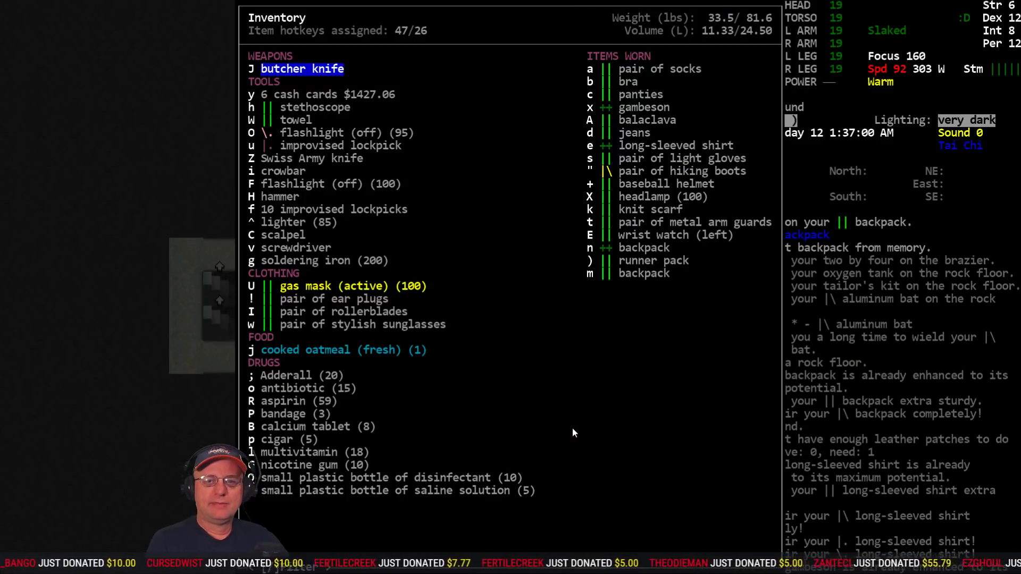
pyautogui.press('Up')
pyautogui.press('Up')
pyautogui.press('Up')
pyautogui.press('Down')
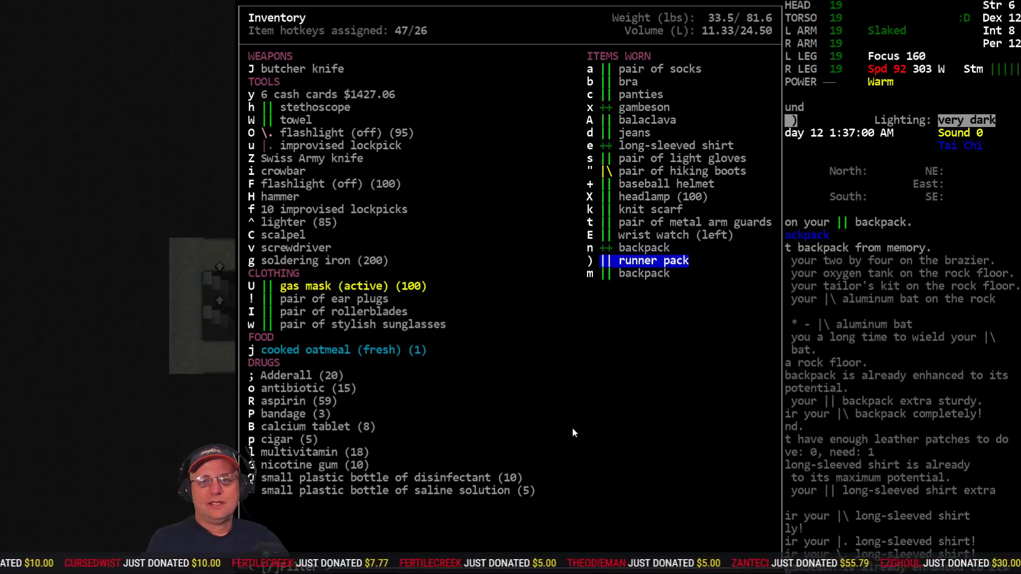
pyautogui.press('Escape')
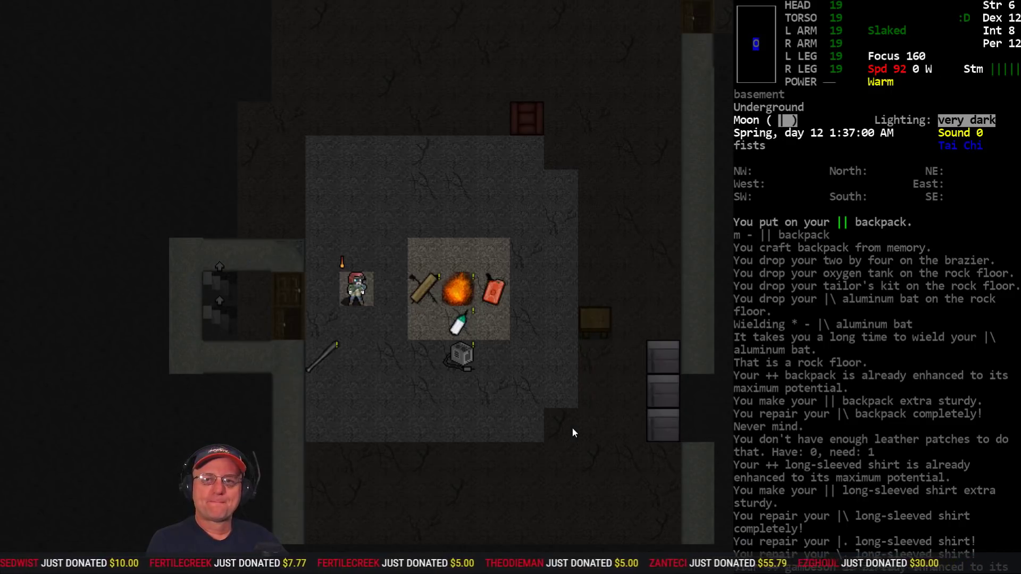
pyautogui.press('i')
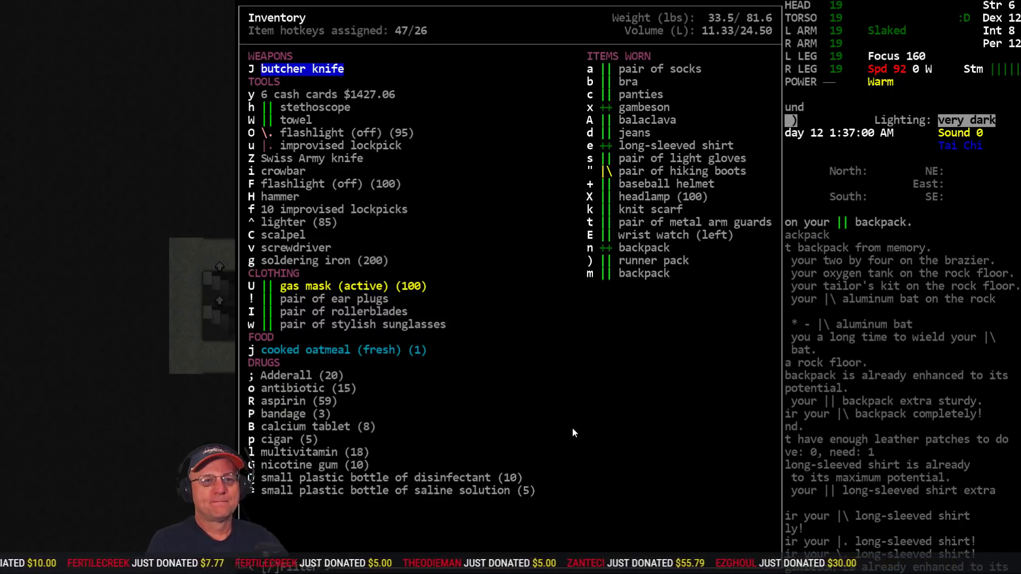
pyautogui.press('Escape')
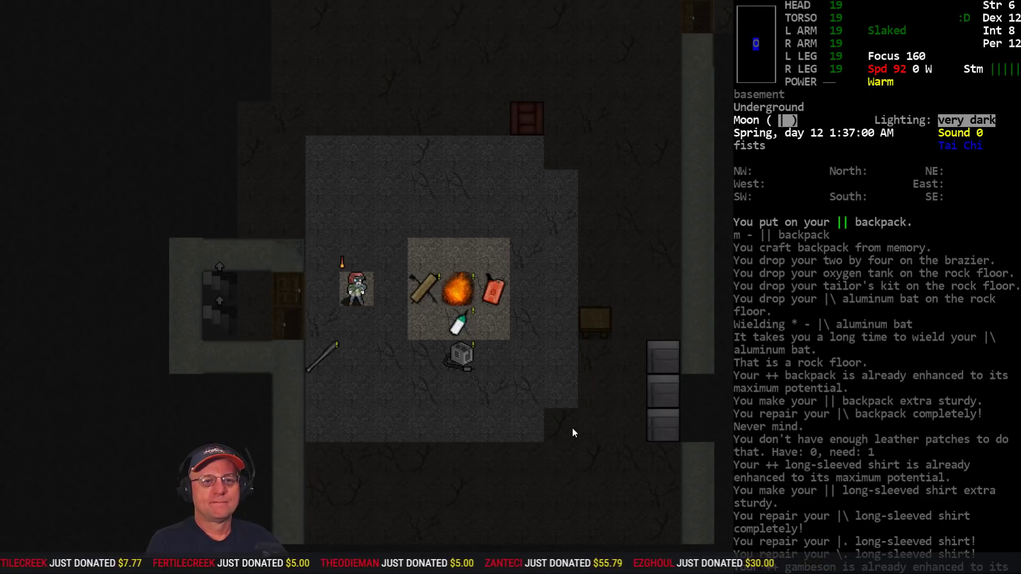
# Start a multidrop onto the survivor's own tile and mark the flashlight
pyautogui.press('D')
pyautogui.press('Return')
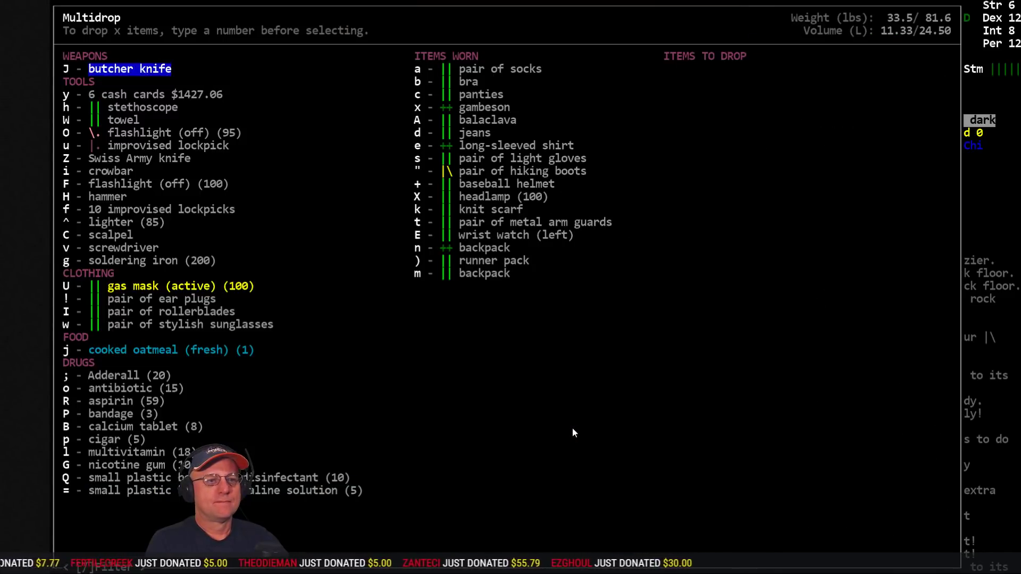
pyautogui.press('Down')
pyautogui.press('Down')
pyautogui.press('Down')
pyautogui.press('Down')
pyautogui.press('Up')
pyautogui.press('Right')
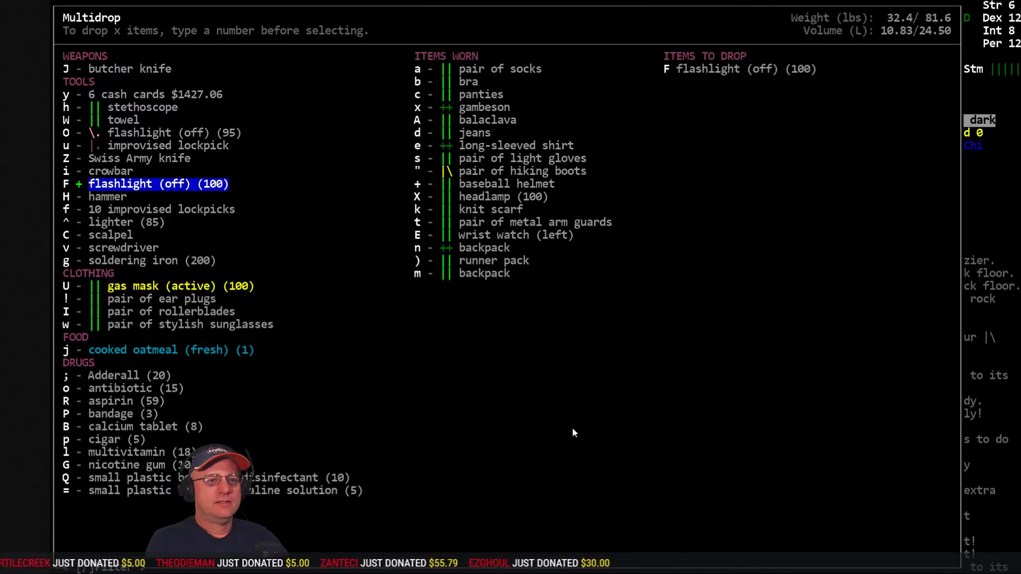
# Also mark the soldering iron and the rollerblades for dropping
pyautogui.press('Down')
pyautogui.press('Down')
pyautogui.press('Down')
pyautogui.press('Down')
pyautogui.press('Down')
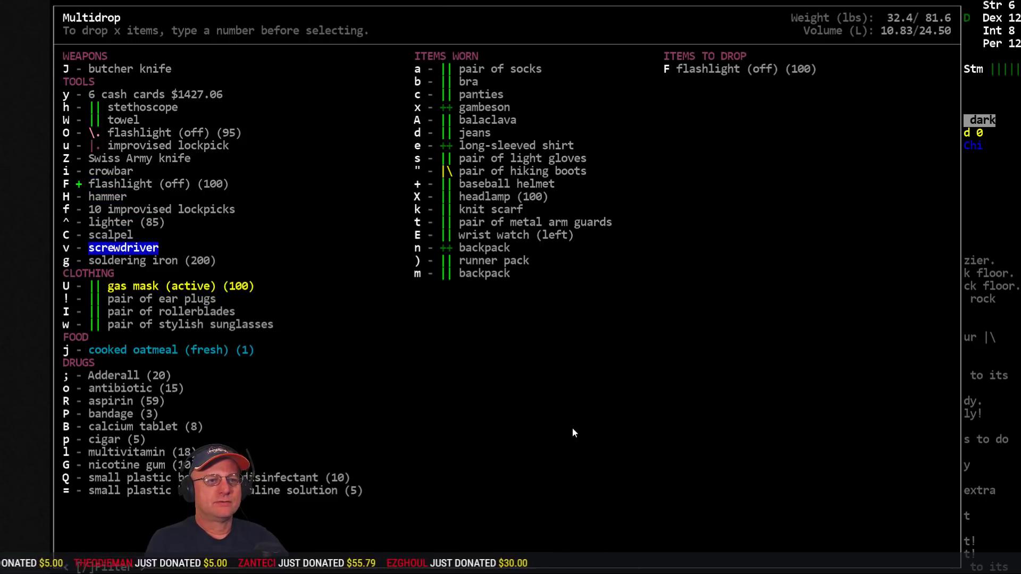
pyautogui.press('Down')
pyautogui.press('Right')
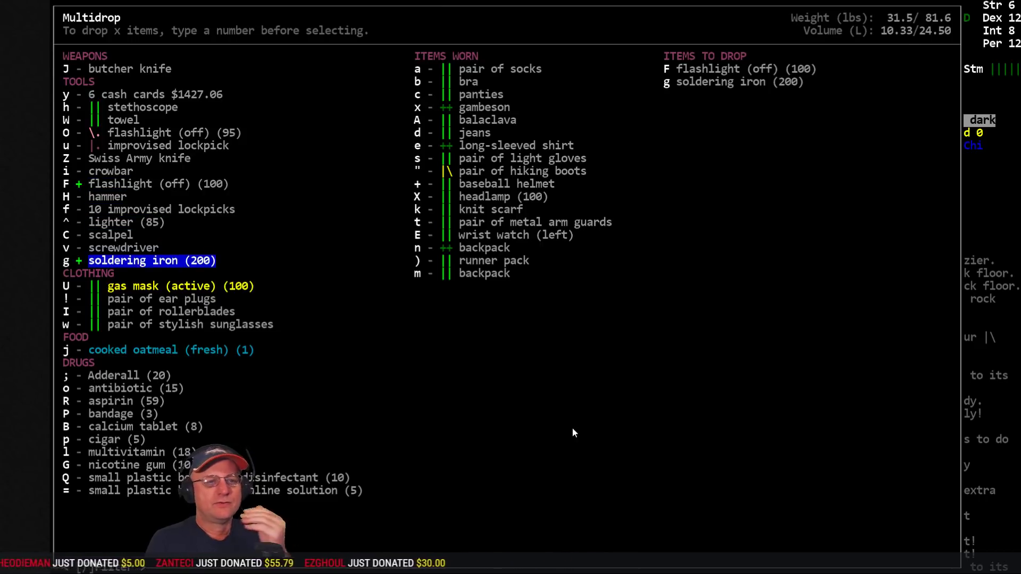
pyautogui.press('Up')
pyautogui.press('Up')
pyautogui.press('Up')
pyautogui.press('Up')
pyautogui.press('Up')
pyautogui.press('Up')
pyautogui.press('Up')
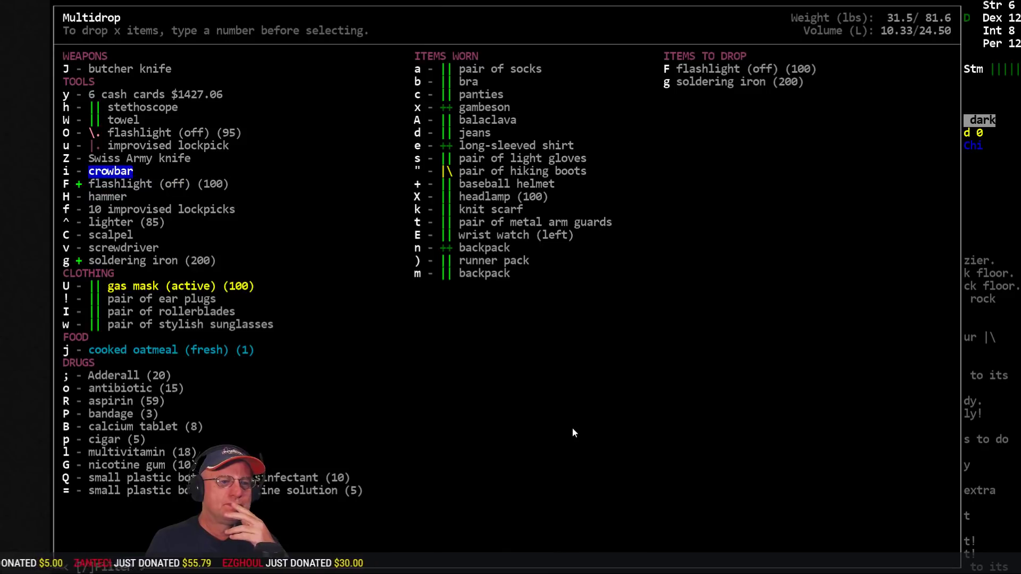
pyautogui.press('Down')
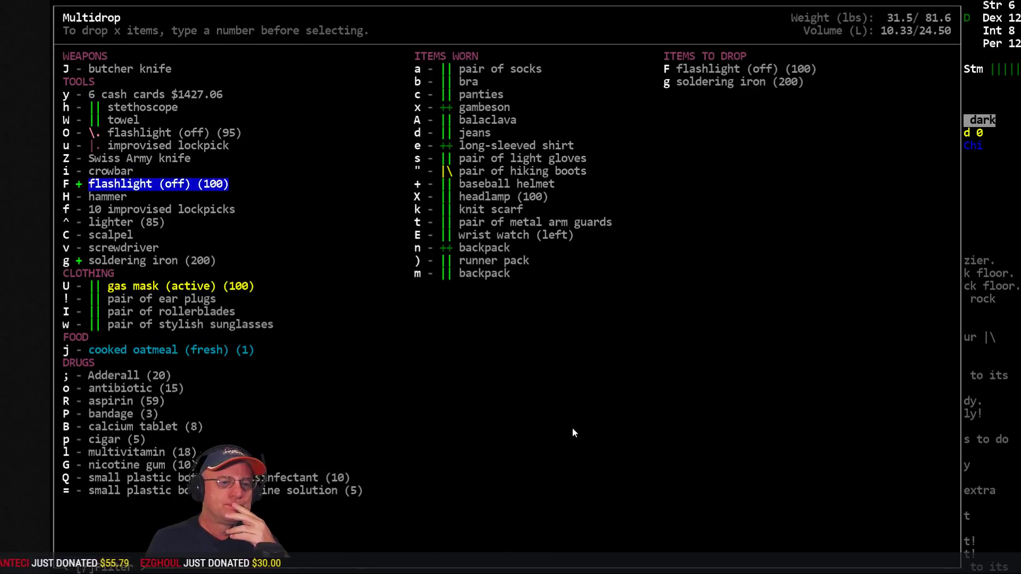
pyautogui.press('Down')
pyautogui.press('Down')
pyautogui.press('Down')
pyautogui.press('Down')
pyautogui.press('Down')
pyautogui.press('Down')
pyautogui.press('Down')
pyautogui.press('Right')
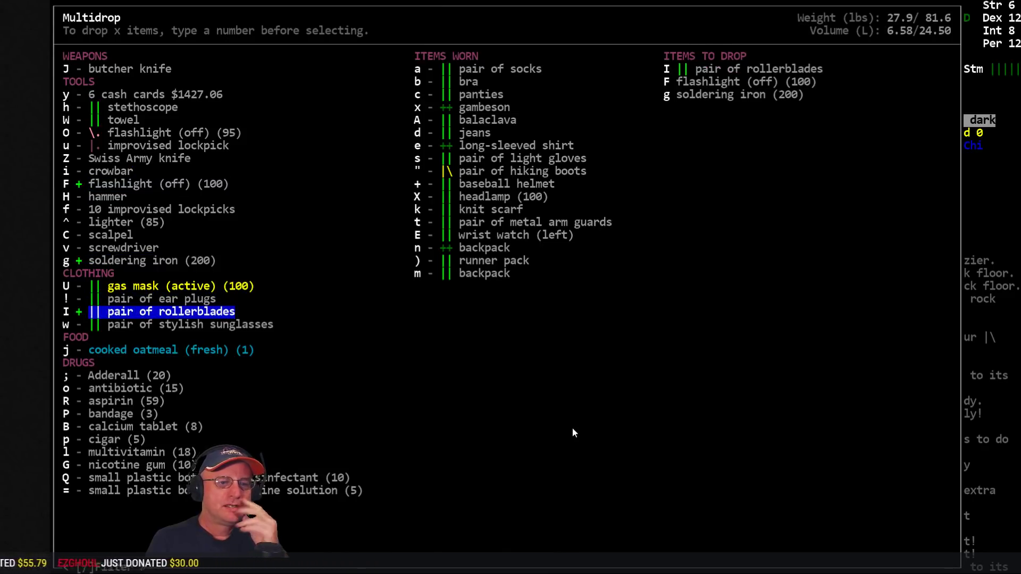
pyautogui.press('Down')
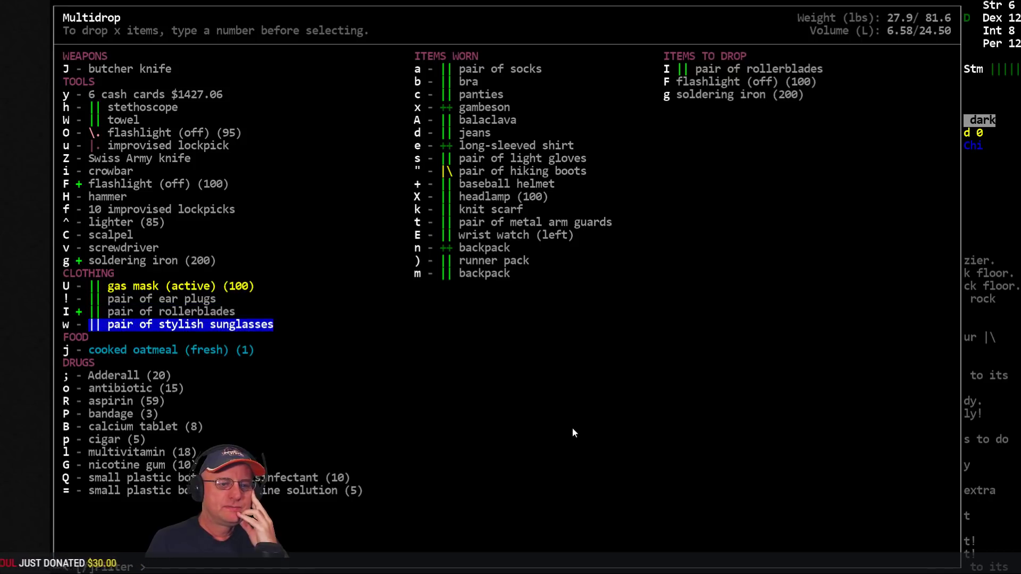
# Confirm dropping the three items and eat the cooked oatmeal
pyautogui.press('Return')
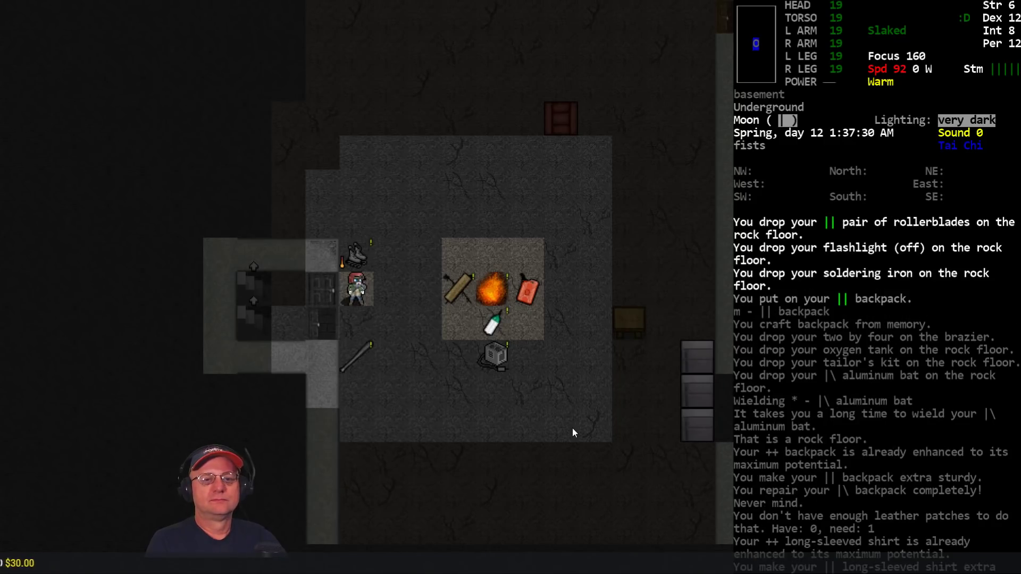
pyautogui.press('E')
pyautogui.press('Return')
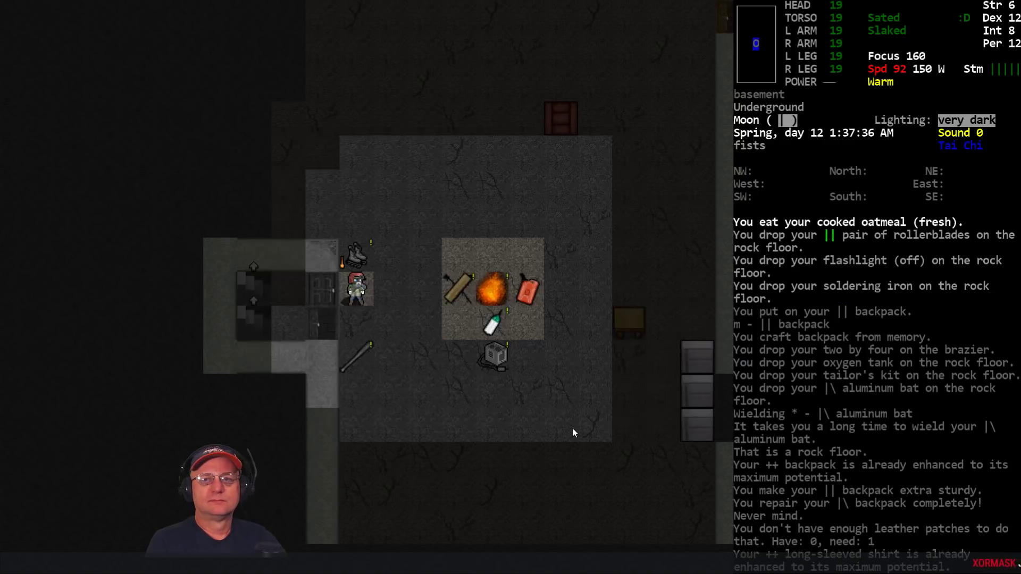
pyautogui.press('V')
pyautogui.press('z')
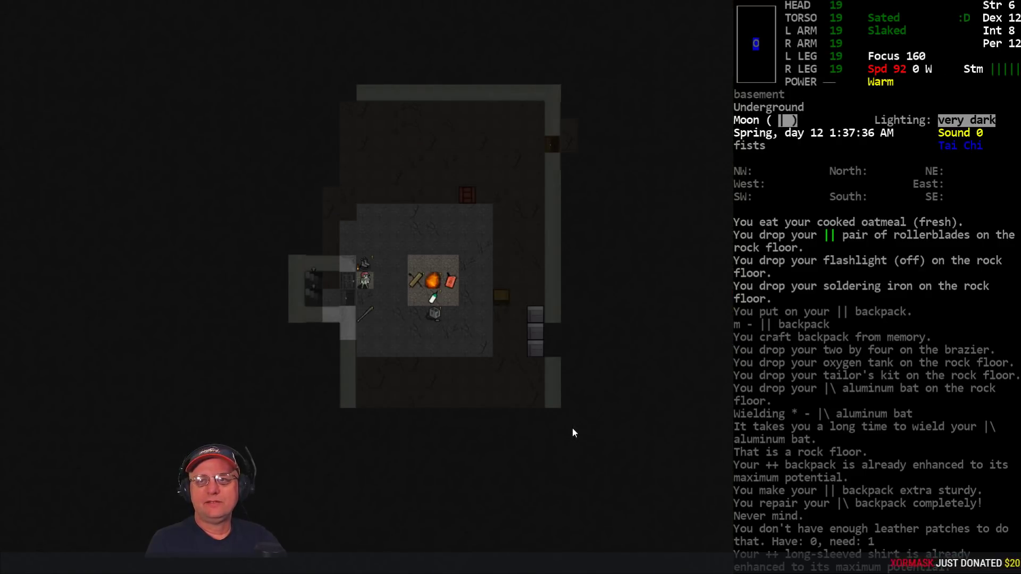
pyautogui.press('z')
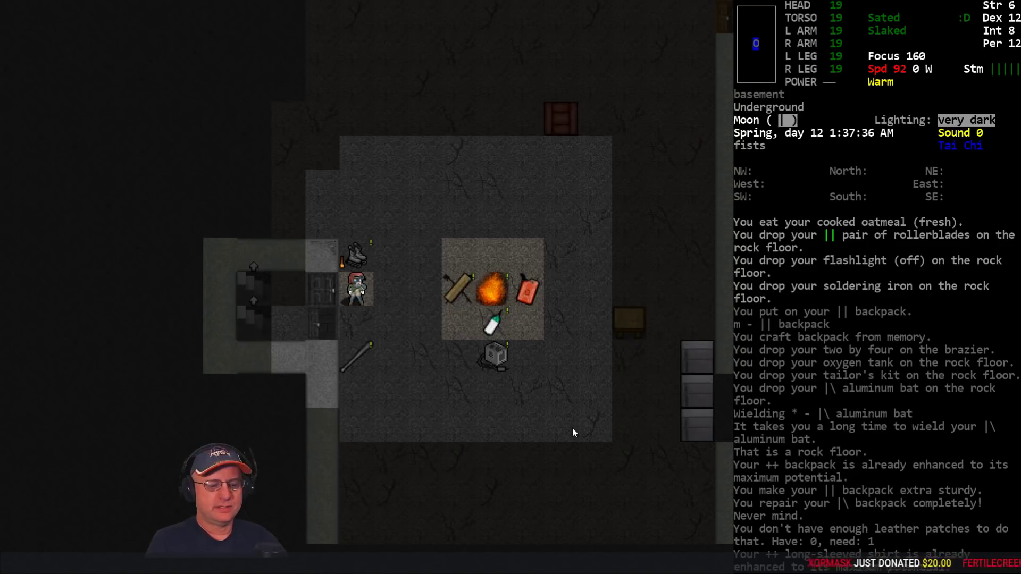
# Walk west to the stairs, climb up into the house and onto the window
pyautogui.press('i')
pyautogui.press('Escape')
pyautogui.press('Left')
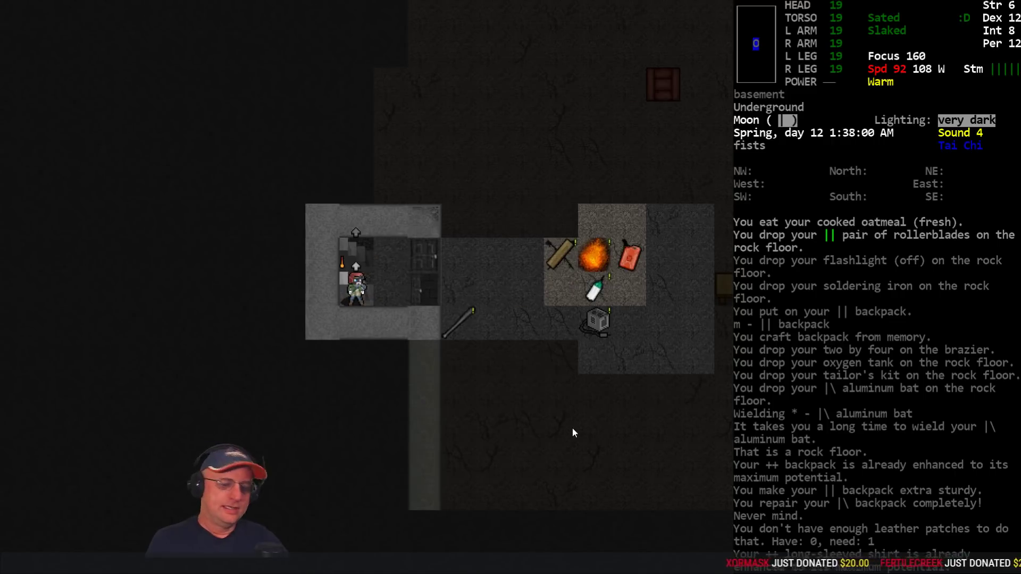
pyautogui.press('less')
pyautogui.press('Down')
pyautogui.press('Down')
# Step out the window, enable safe mode and walk north through the grass
pyautogui.press('Down')
pyautogui.press('Down')
pyautogui.press('Down')
pyautogui.press('!')
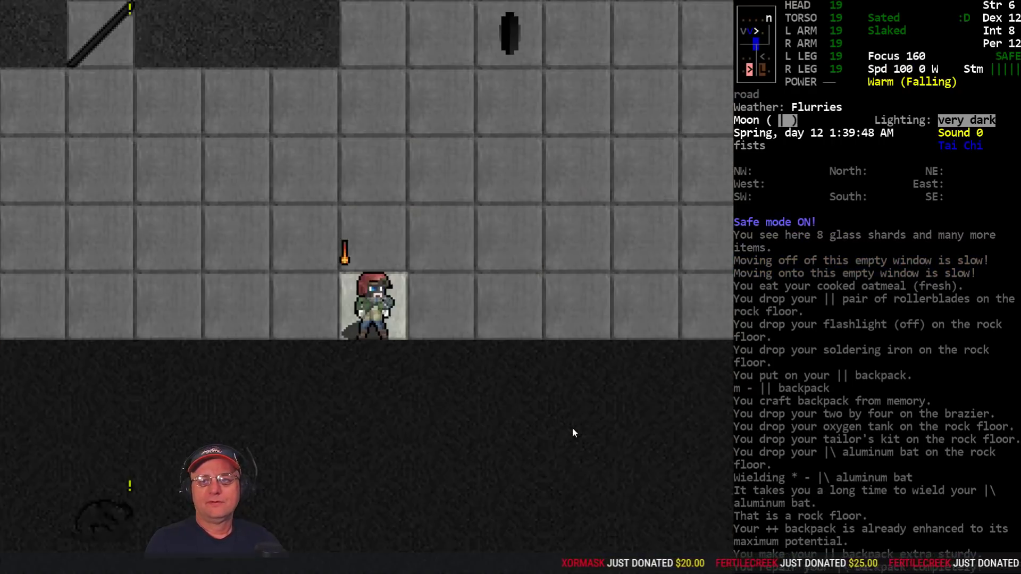
pyautogui.press('z')
pyautogui.press('Down')
pyautogui.press('Up')
pyautogui.press('Up')
pyautogui.press('Up')
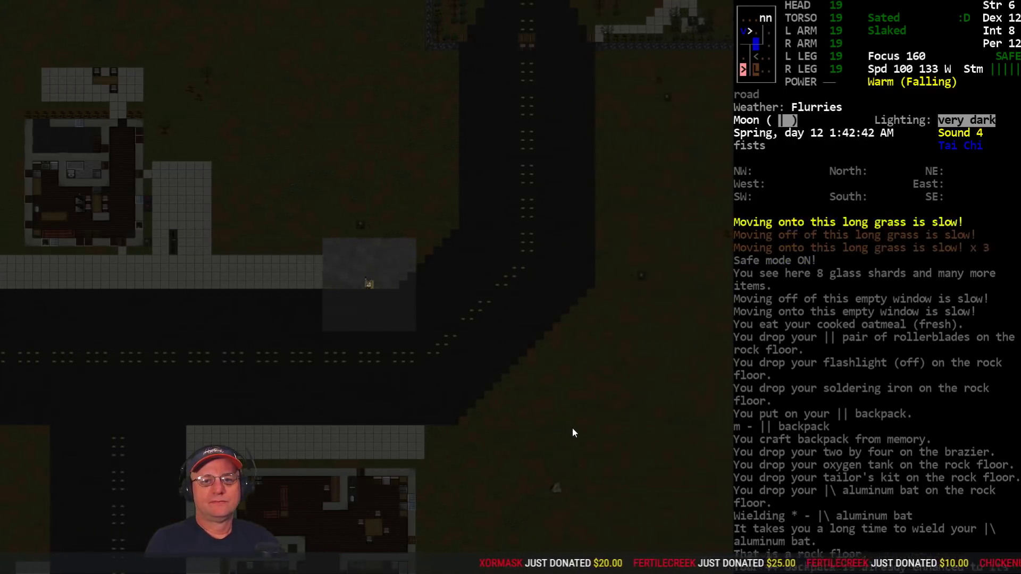
pyautogui.press('Up')
pyautogui.press('Up')
pyautogui.press('Up')
pyautogui.press('Up')
pyautogui.press('Up')
pyautogui.press('Up')
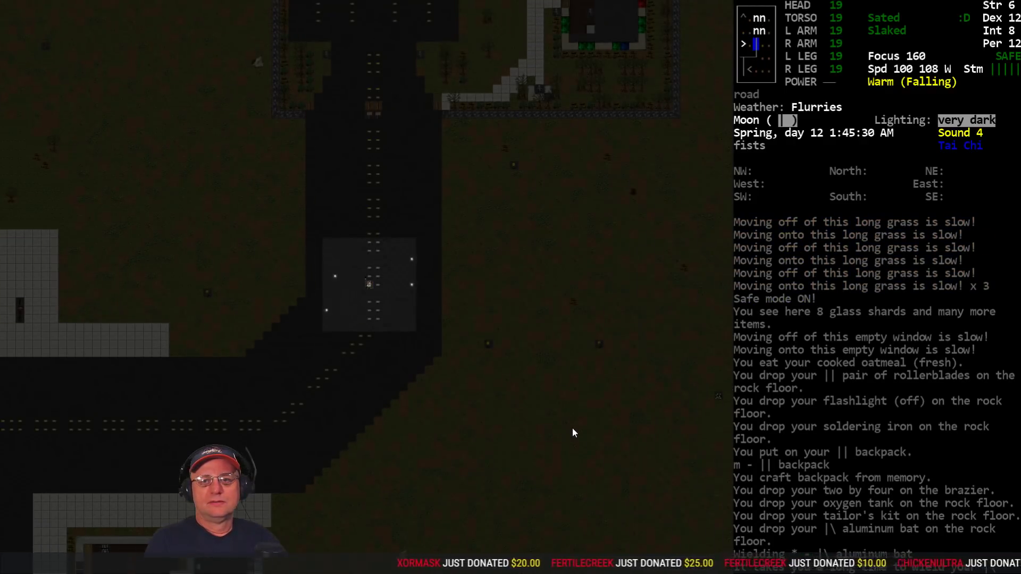
pyautogui.press('Up')
pyautogui.press('Up')
pyautogui.press('Up')
pyautogui.press('Up')
pyautogui.press('Up')
pyautogui.press('Up')
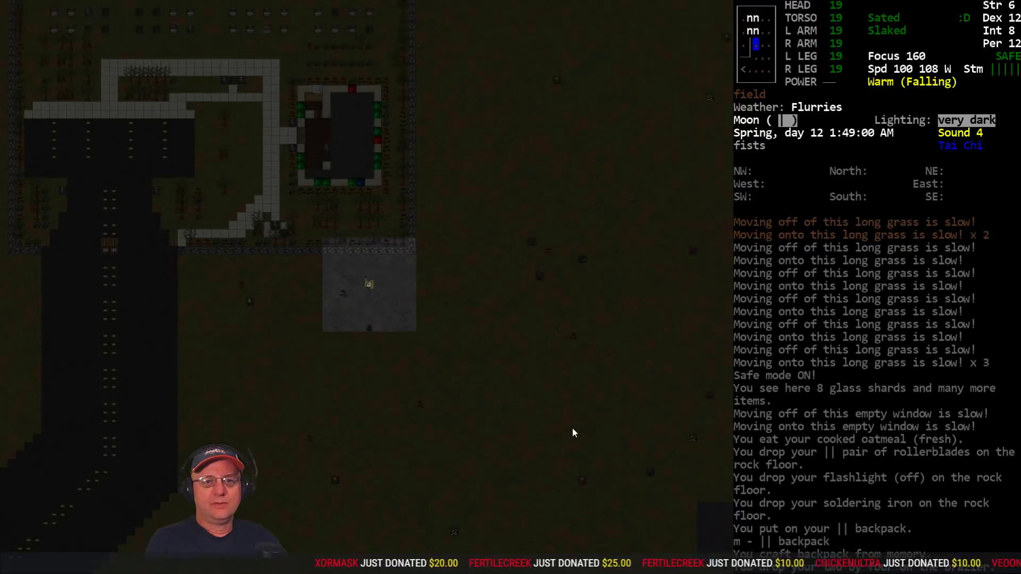
pyautogui.press('Up')
pyautogui.press('Up')
pyautogui.press('Up')
pyautogui.press('Up')
pyautogui.press('Up')
pyautogui.press('Up')
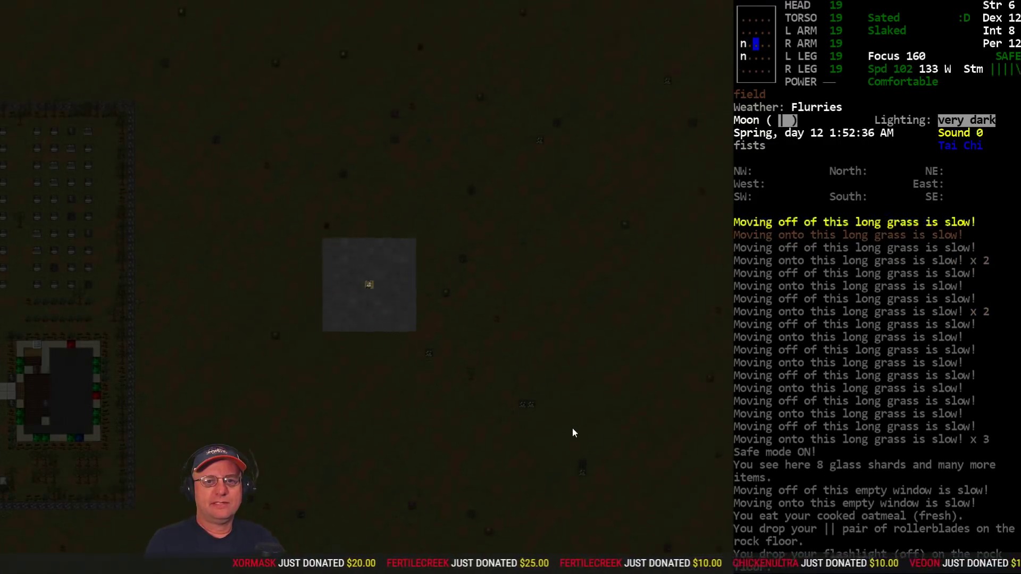
pyautogui.press('Up')
pyautogui.press('Up')
# Walk northwest across the field, checking the location on the overmap several times
pyautogui.press('m')
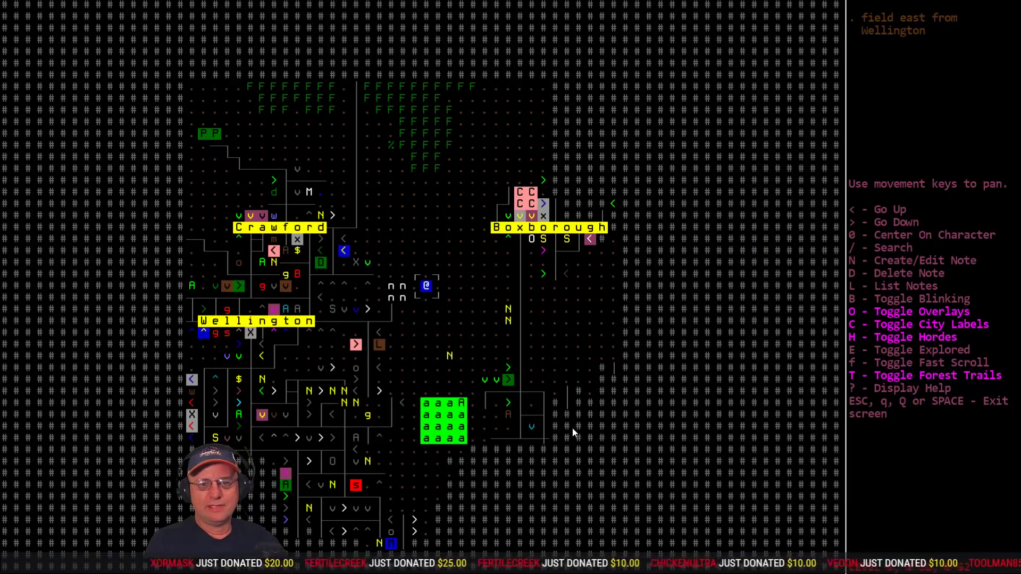
pyautogui.press('Escape')
pyautogui.press('Up')
pyautogui.press('Up')
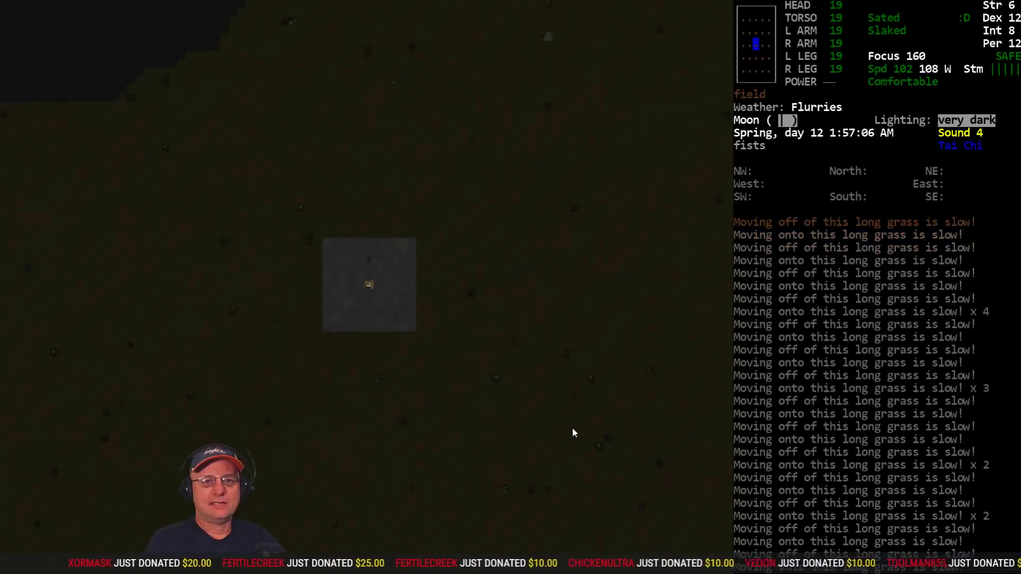
pyautogui.press('7')
pyautogui.press('7')
pyautogui.press('7')
pyautogui.press('7')
pyautogui.press('m')
pyautogui.press('Escape')
pyautogui.press('7')
pyautogui.press('7')
pyautogui.press('7')
pyautogui.press('7')
pyautogui.press('z')
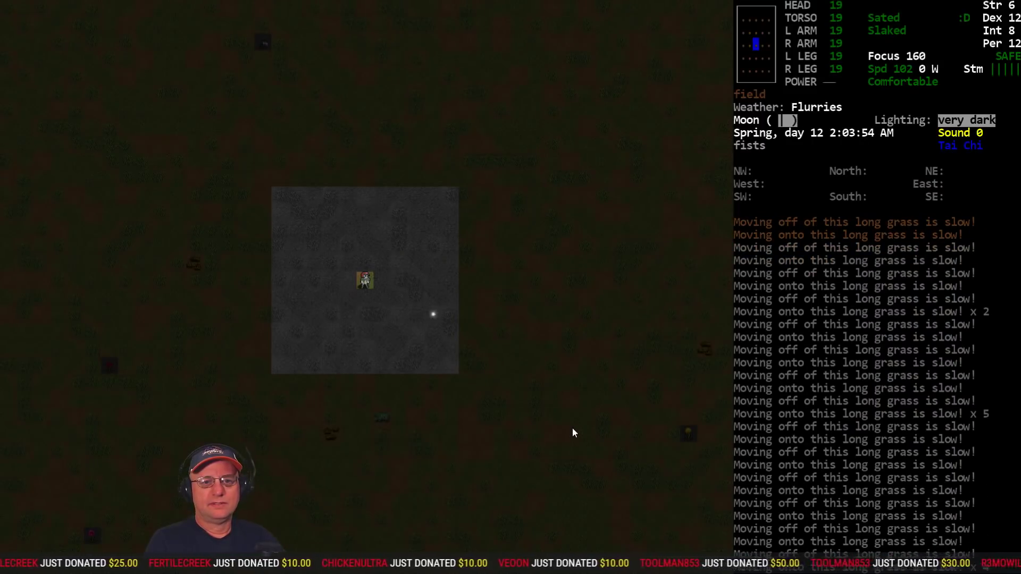
pyautogui.press('m')
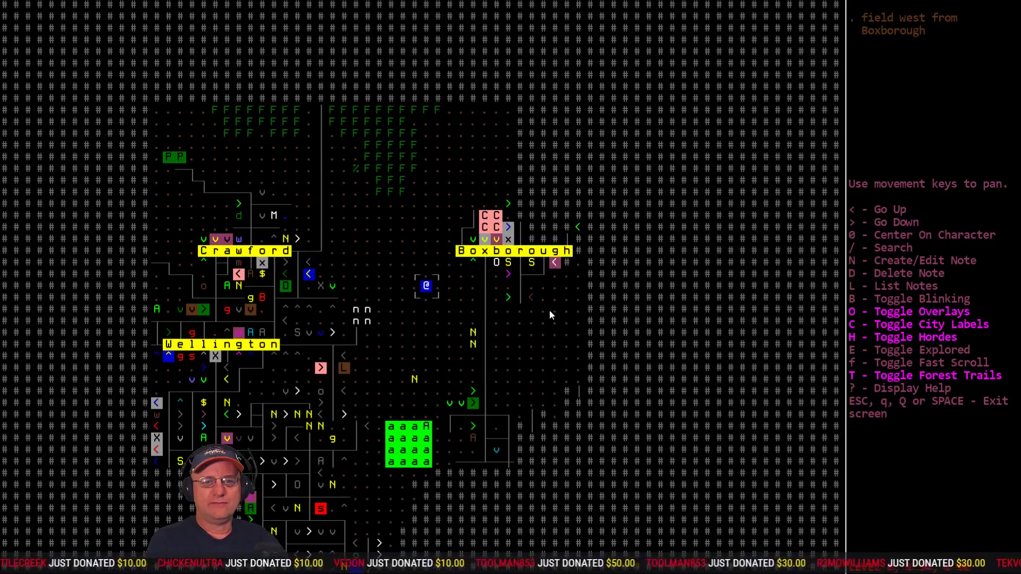
pyautogui.press('Escape')
pyautogui.press('7')
pyautogui.press('7')
pyautogui.press('7')
pyautogui.press('7')
pyautogui.press('7')
pyautogui.press('7')
pyautogui.press('7')
pyautogui.press('7')
pyautogui.press('7')
pyautogui.press('7')
pyautogui.press('7')
pyautogui.press('7')
pyautogui.press('7')
pyautogui.press('7')
pyautogui.press('7')
pyautogui.press('7')
pyautogui.press('7')
pyautogui.press('7')
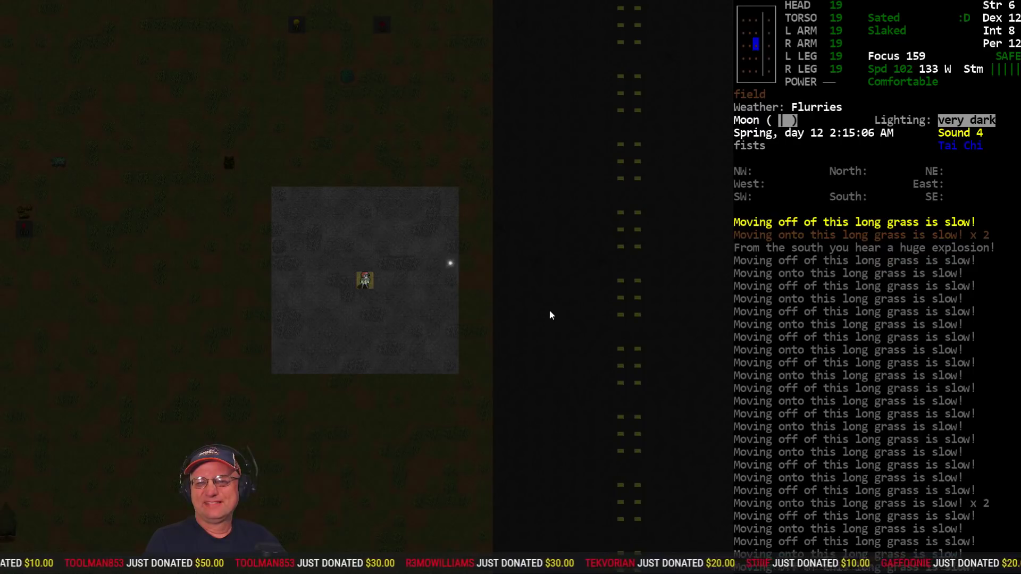
# Move east onto the road and walk north along it
pyautogui.press('6')
pyautogui.press('6')
pyautogui.press('6')
pyautogui.press('6')
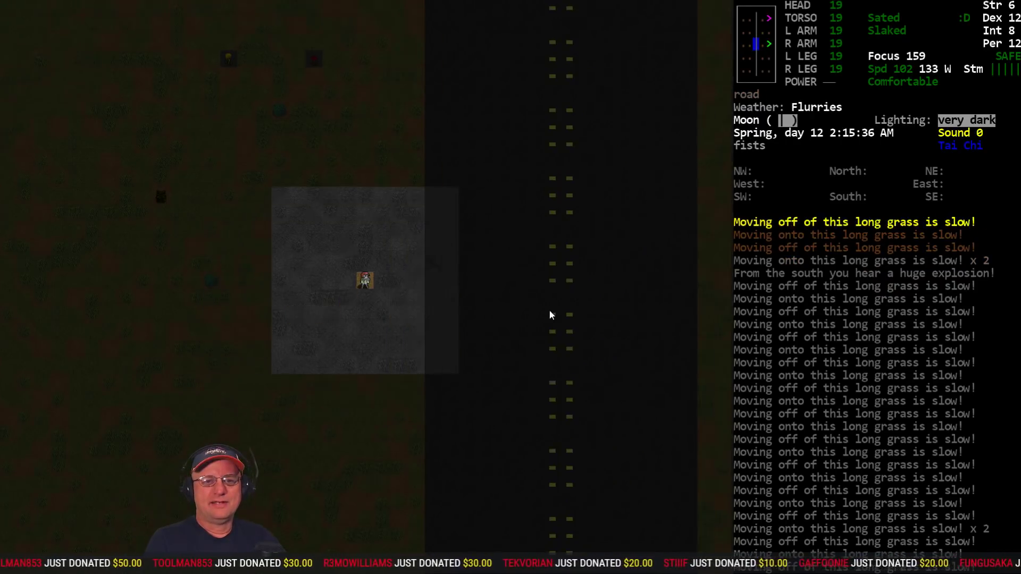
pyautogui.press('6')
pyautogui.press('6')
pyautogui.press('6')
pyautogui.press('6')
pyautogui.press('6')
pyautogui.press('6')
pyautogui.press('6')
pyautogui.press('6')
pyautogui.press('6')
pyautogui.press('6')
pyautogui.press('6')
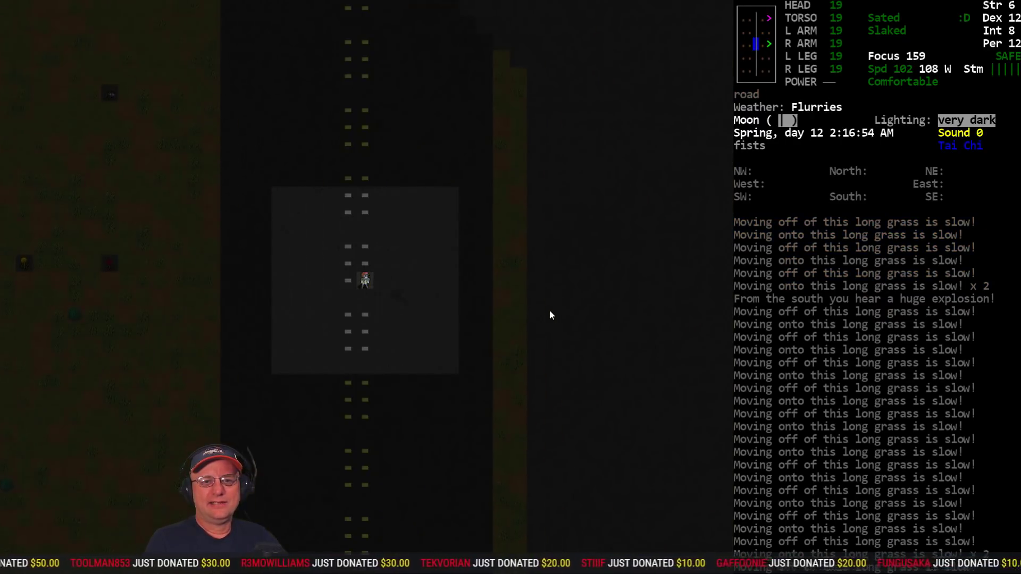
pyautogui.press('8')
pyautogui.press('8')
pyautogui.press('8')
pyautogui.press('8')
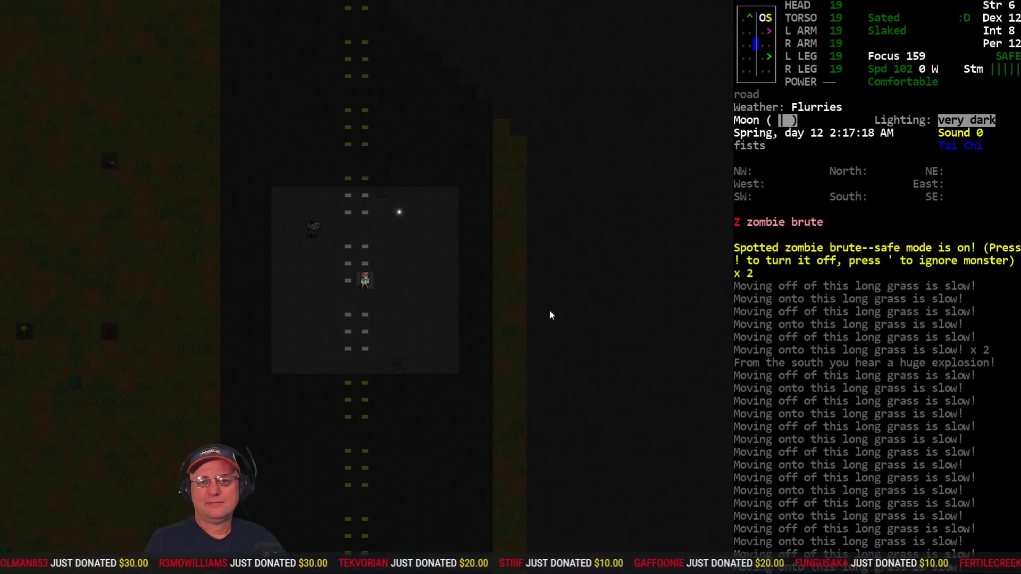
pyautogui.press('x')
pyautogui.press('Escape')
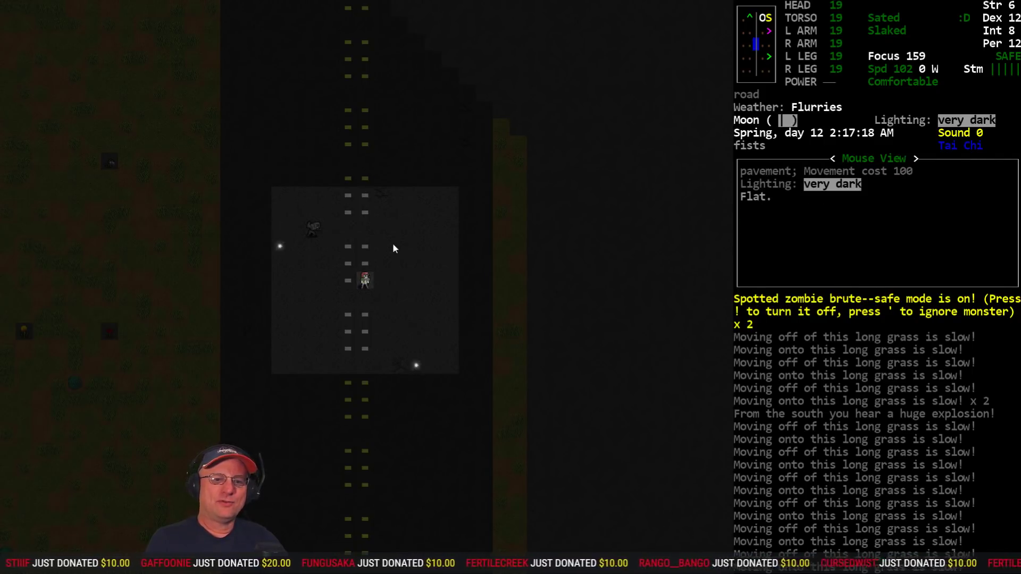
# Look around toward the zombie brute and read its description
pyautogui.press('x')
pyautogui.press('7')
pyautogui.press('7')
pyautogui.press('7')
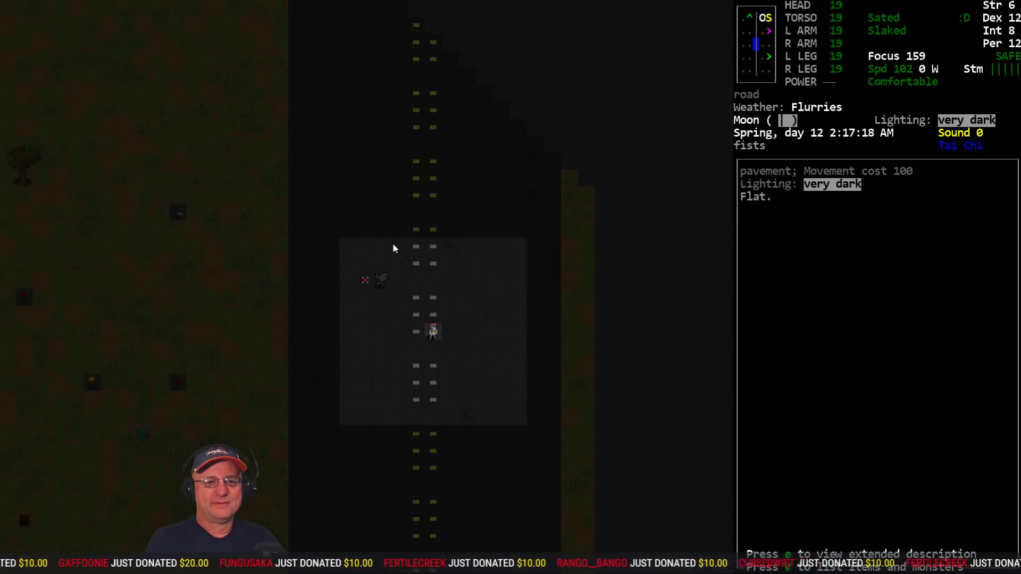
pyautogui.press('4')
pyautogui.press('4')
pyautogui.press('6')
pyautogui.press('4')
pyautogui.press('6')
# Scan the tiles north and around the road, then recheck the zombie brute
pyautogui.press('8')
pyautogui.press('2')
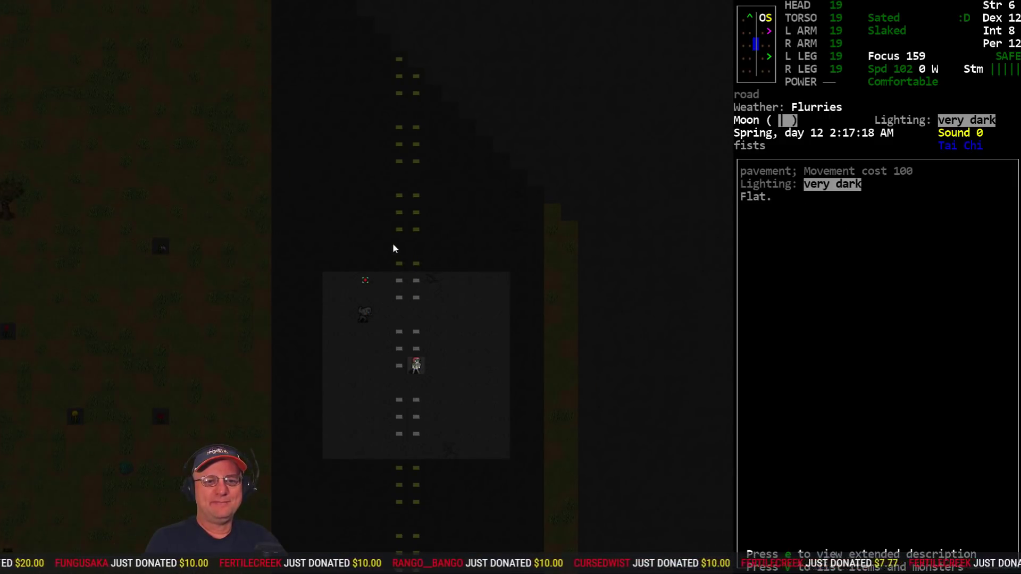
pyautogui.press('8')
pyautogui.press('8')
pyautogui.press('2')
pyautogui.press('2')
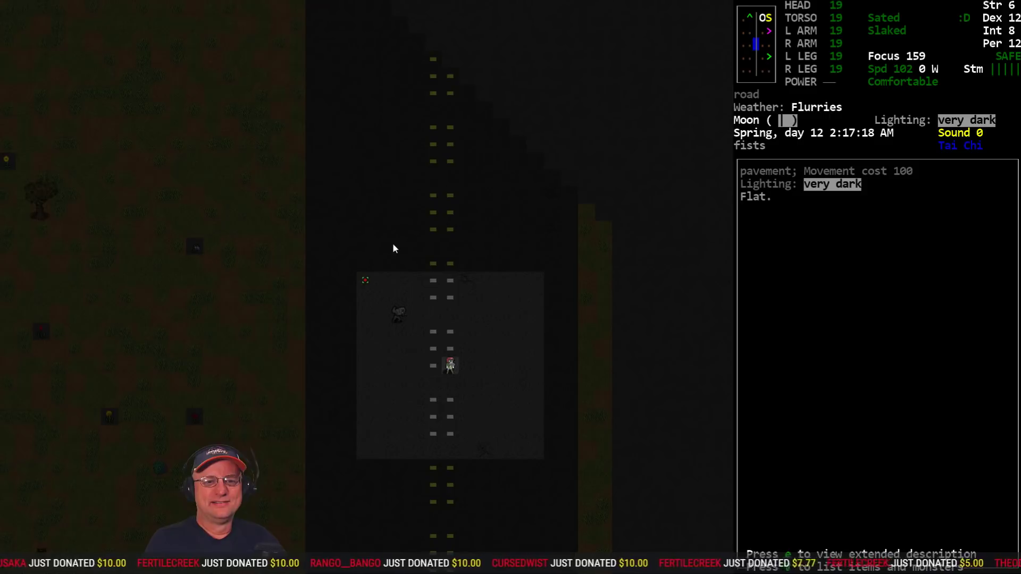
pyautogui.press('8')
pyautogui.press('4')
pyautogui.press('6')
pyautogui.press('4')
pyautogui.press('6')
pyautogui.press('Escape')
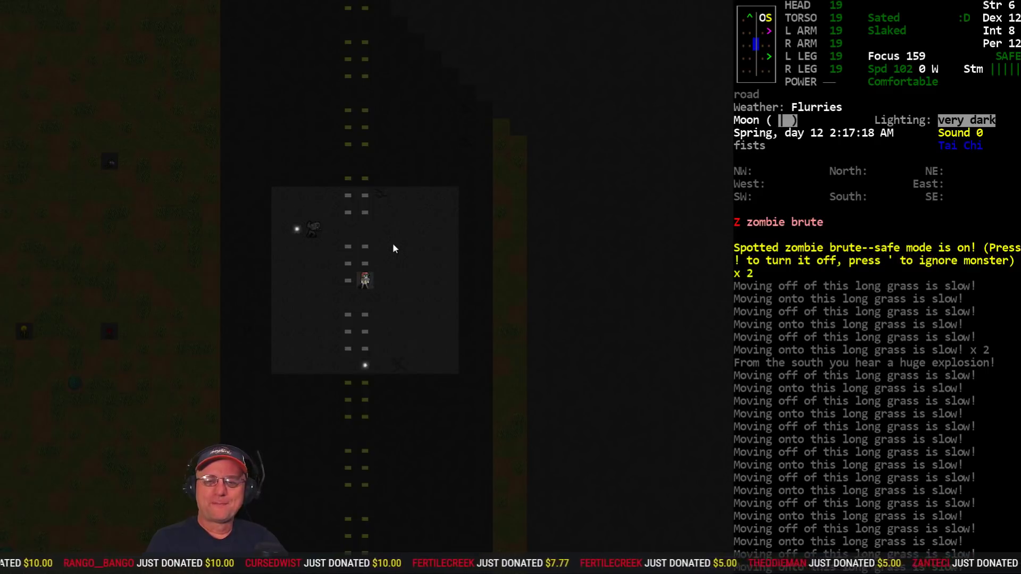
# Switch to running, turn off safe mode and run east along the road
pyautogui.press('"')
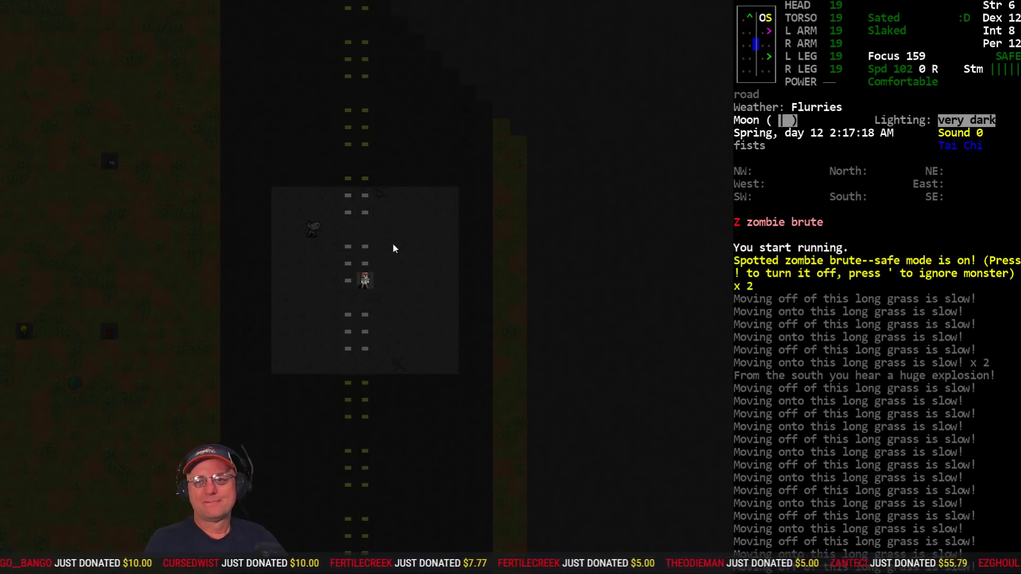
pyautogui.press('!')
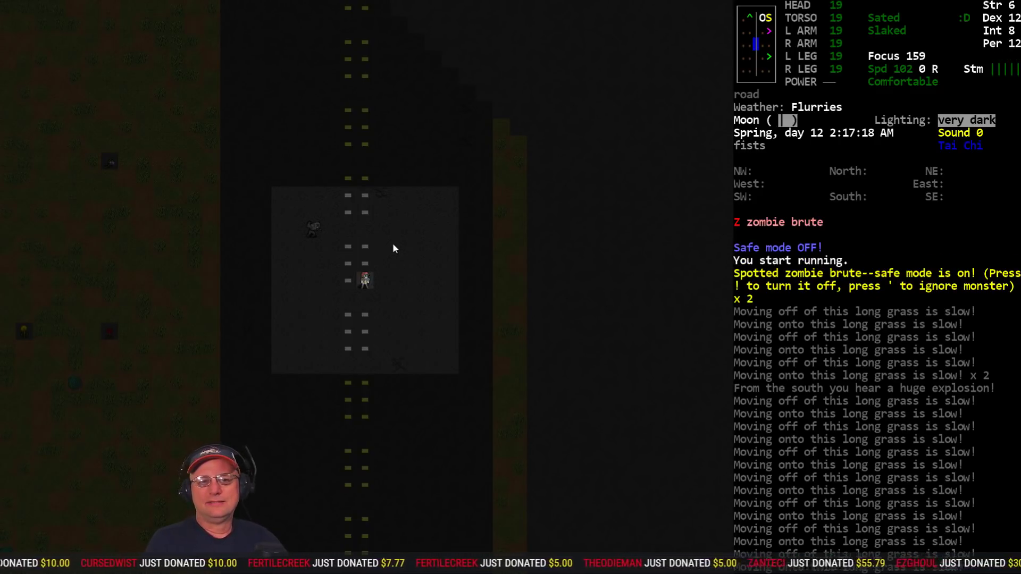
pyautogui.press('Right')
pyautogui.press('Right')
pyautogui.press('Right')
pyautogui.press('Right')
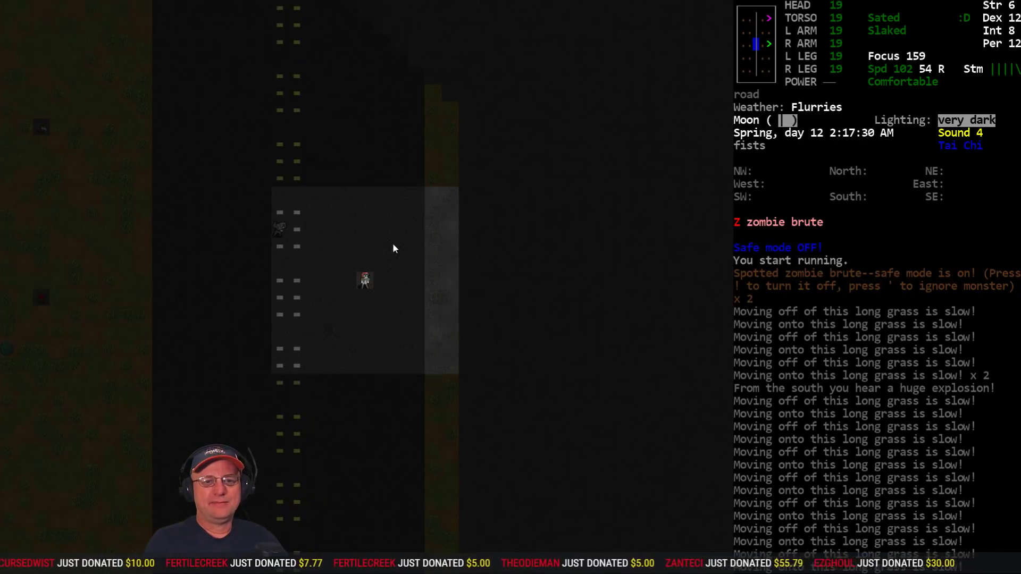
pyautogui.press('Right')
pyautogui.press('Right')
pyautogui.press('Right')
pyautogui.press('m')
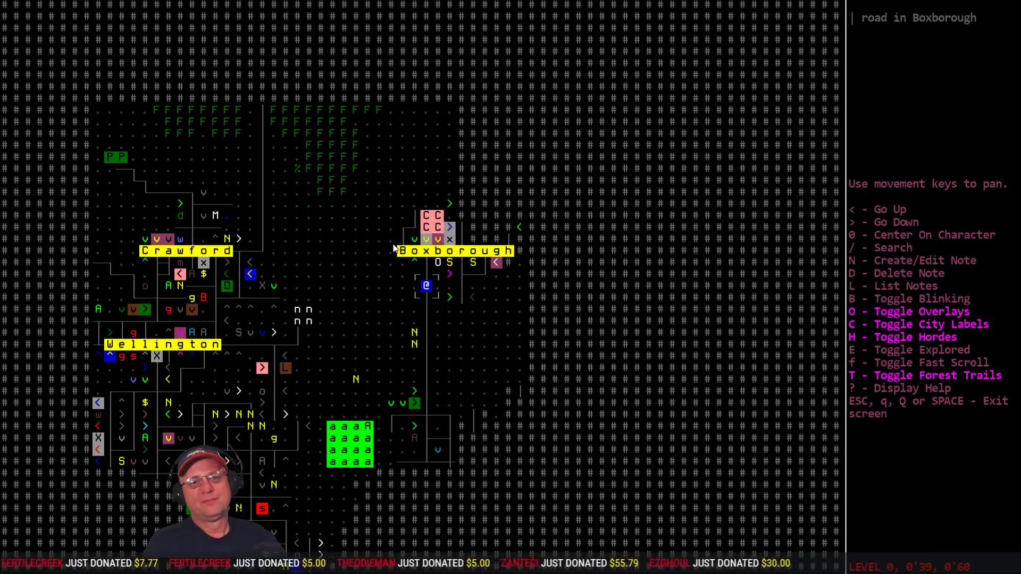
# Light the cigar from the usable items list and let a few turns pass
pyautogui.press('Escape')
pyautogui.press('a')
pyautogui.press('Down')
pyautogui.press('Down')
pyautogui.press('Down')
pyautogui.press('Down')
pyautogui.press('Down')
pyautogui.press('Down')
pyautogui.press('Down')
pyautogui.press('Down')
pyautogui.press('Down')
pyautogui.press('Down')
pyautogui.press('Down')
pyautogui.press('Down')
pyautogui.press('Up')
pyautogui.press('Up')
pyautogui.press('Return')
pyautogui.press('!')
pyautogui.press('5')
pyautogui.press('5')
pyautogui.press('5')
pyautogui.press('5')
pyautogui.press('5')
pyautogui.press('5')
pyautogui.press('5')
pyautogui.press('5')
pyautogui.press('5')
pyautogui.press('5')
pyautogui.press('5')
# Check the inventory and let another turn pass
pyautogui.press('i')
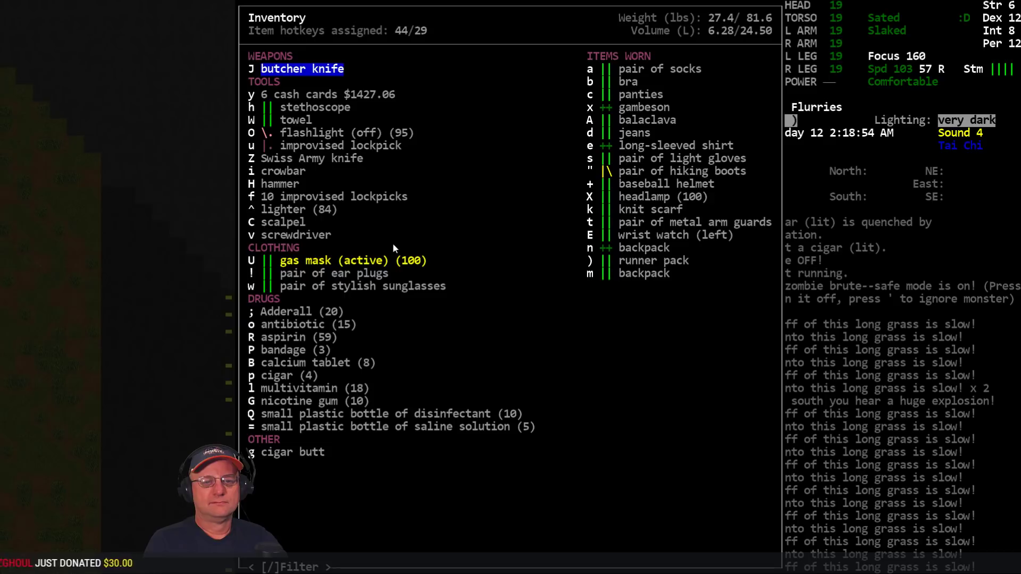
pyautogui.press('Escape')
pyautogui.press('5')
pyautogui.press('5')
pyautogui.press('m')
# Fight the shady zombie, break free of its grab and run west along the road
pyautogui.press('Escape')
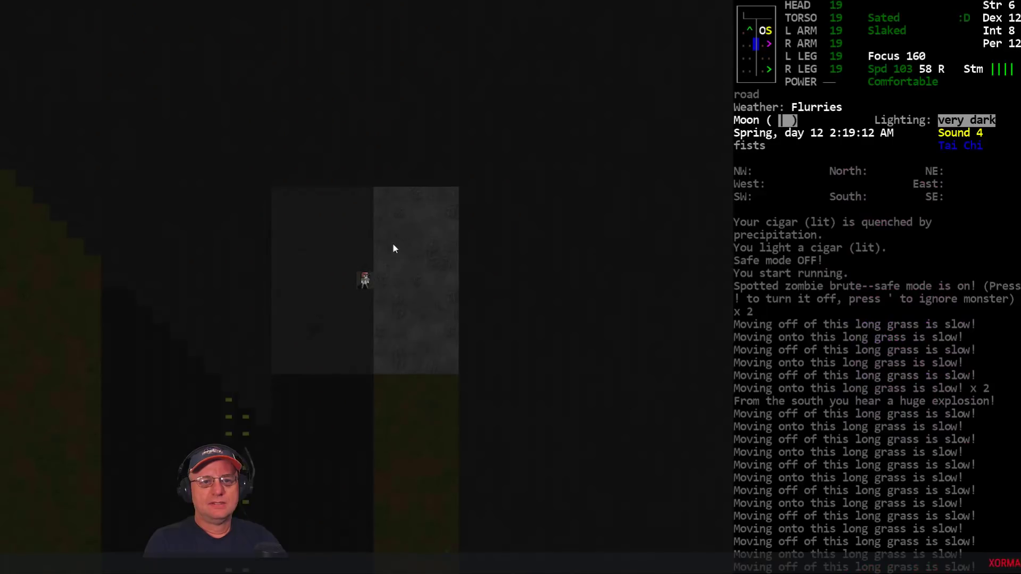
pyautogui.press('Tab')
pyautogui.press('Tab')
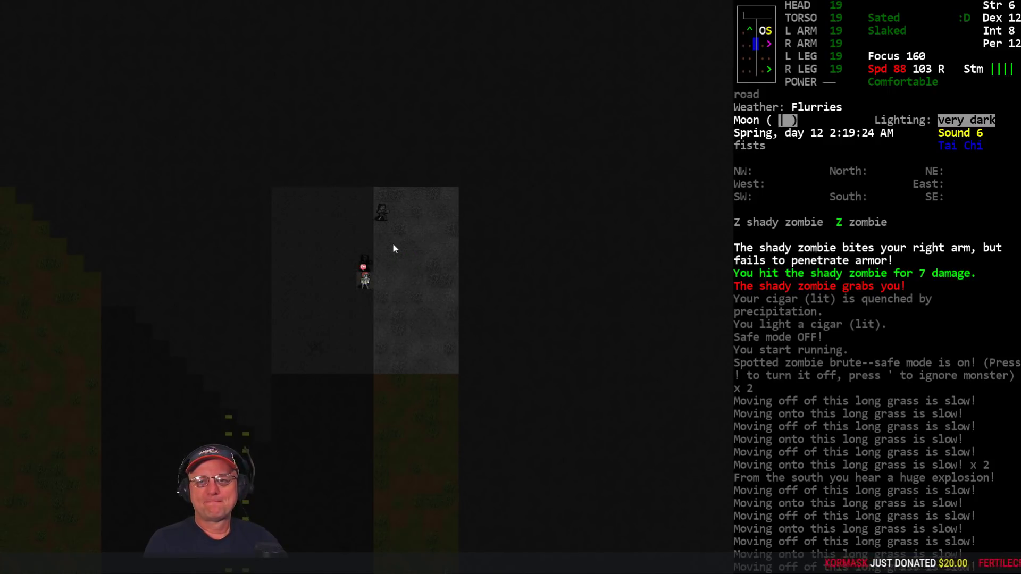
pyautogui.press('?')
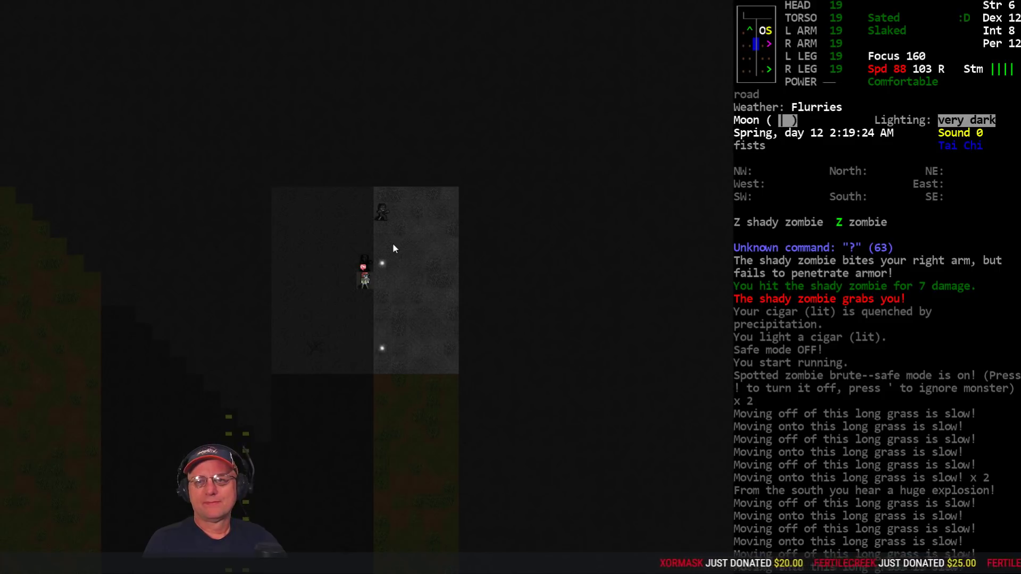
pyautogui.press('Left')
pyautogui.press('Left')
pyautogui.press('Left')
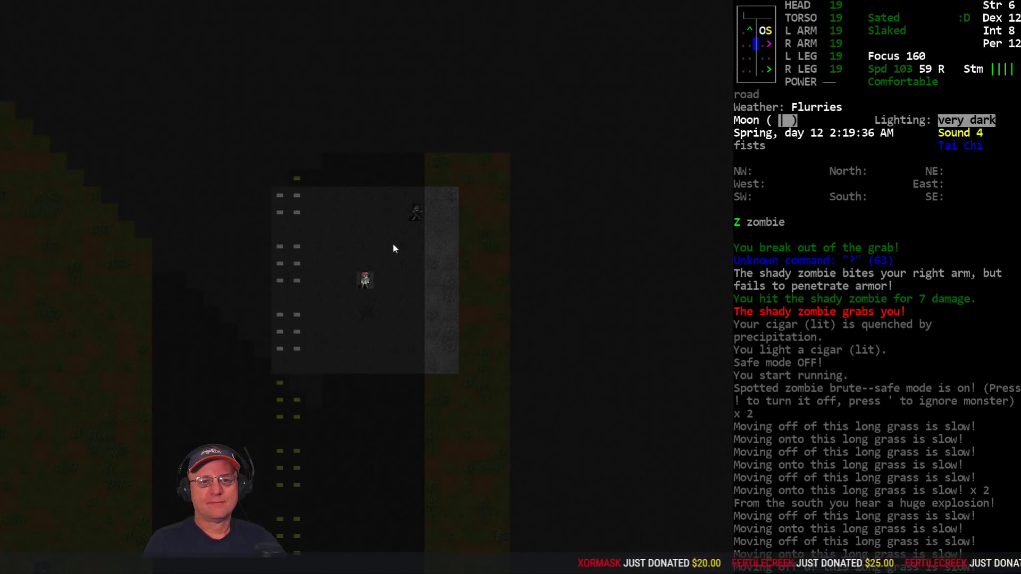
pyautogui.press('Left')
pyautogui.press('Left')
pyautogui.press('Left')
pyautogui.press('Left')
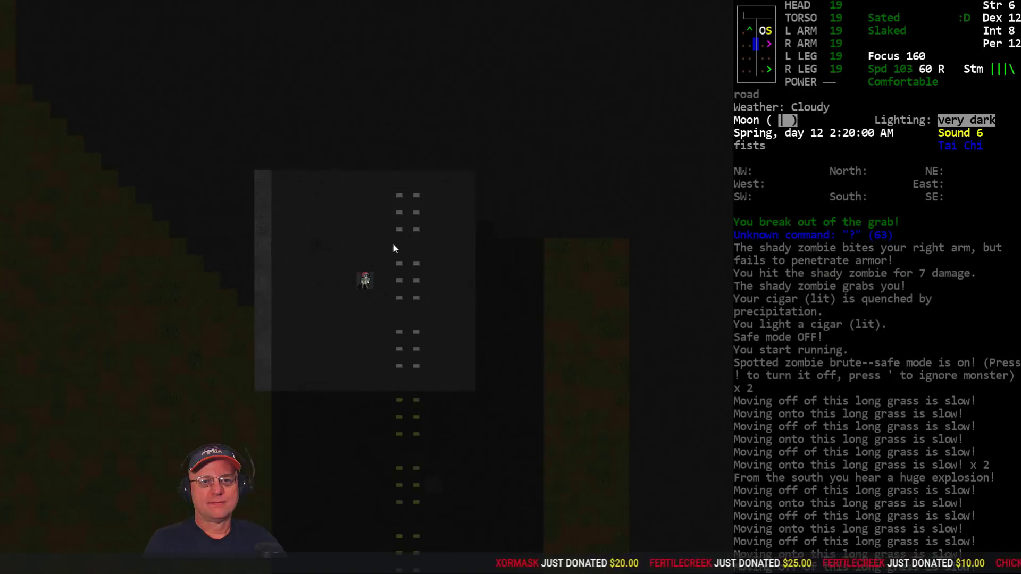
pyautogui.press('Left')
pyautogui.press('Up')
pyautogui.press('Left')
pyautogui.press('Left')
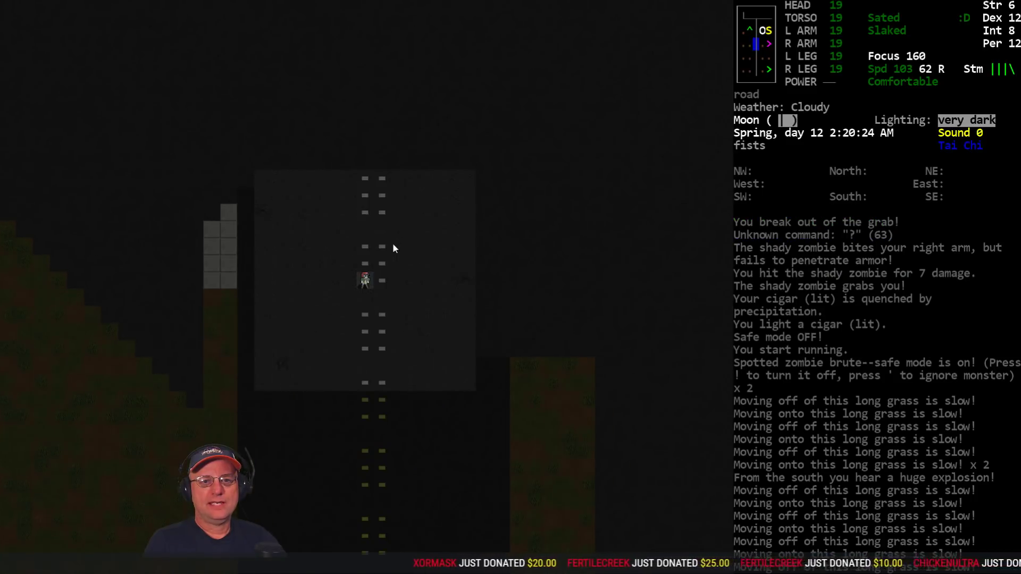
pyautogui.press('Left')
# Pan the overmap to the field just west of Boxborough
pyautogui.press('m')
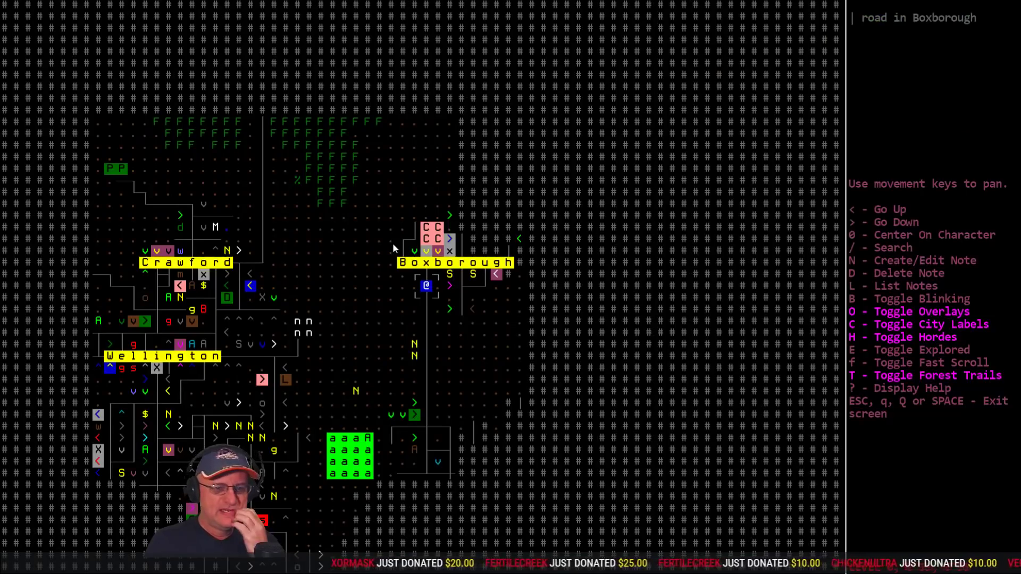
pyautogui.press('Up')
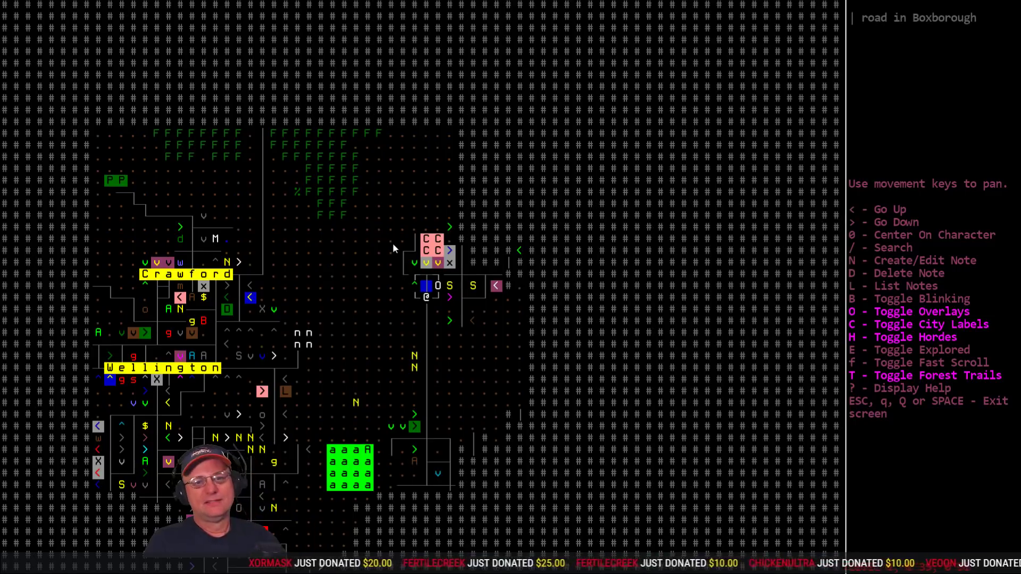
pyautogui.press('Left')
pyautogui.press('Left')
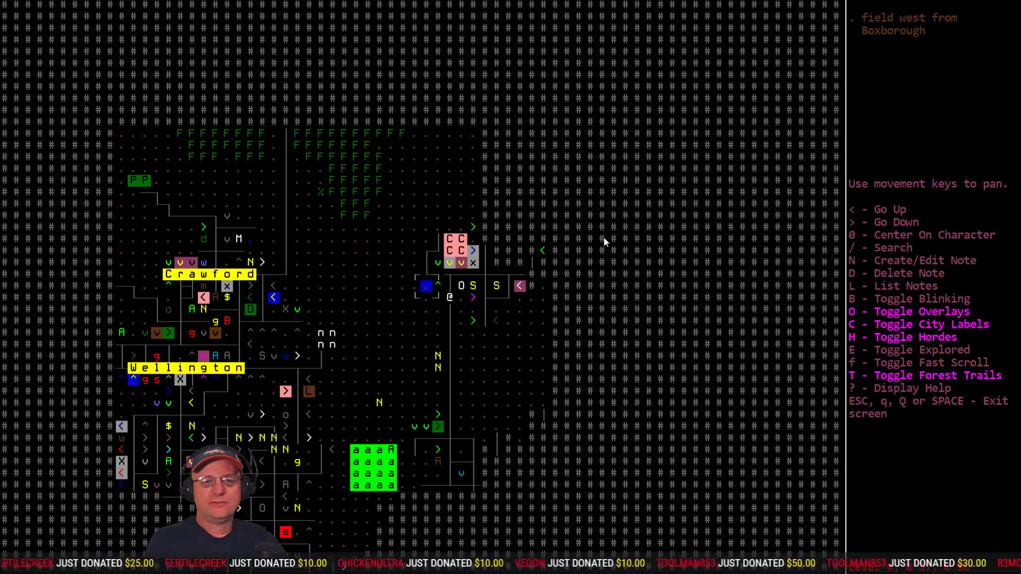
# Close the overmap, slow to a walk, and head east along the road onto the grassy field
pyautogui.press('Escape')
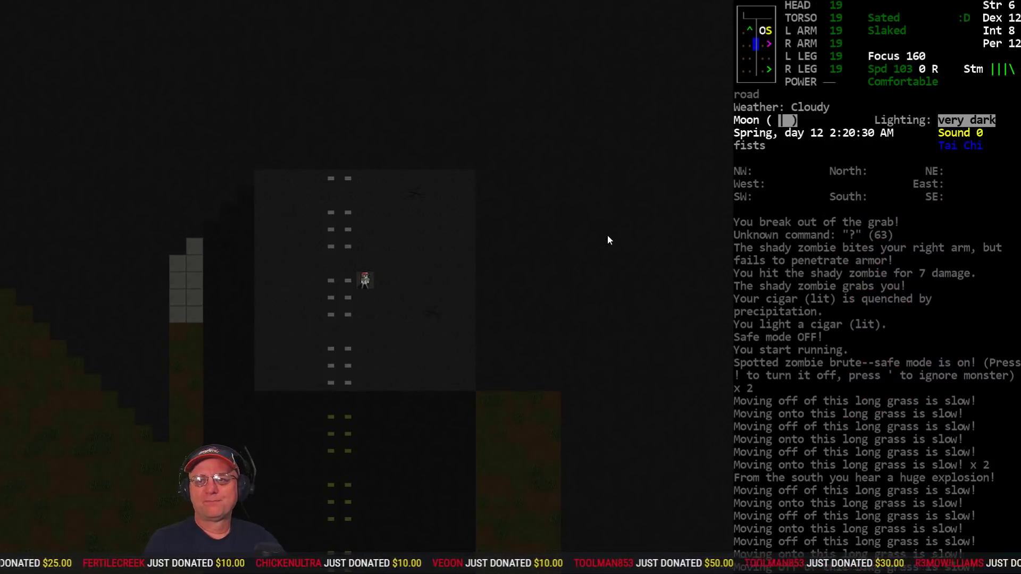
pyautogui.press('"')
pyautogui.press('Right')
pyautogui.press('Right')
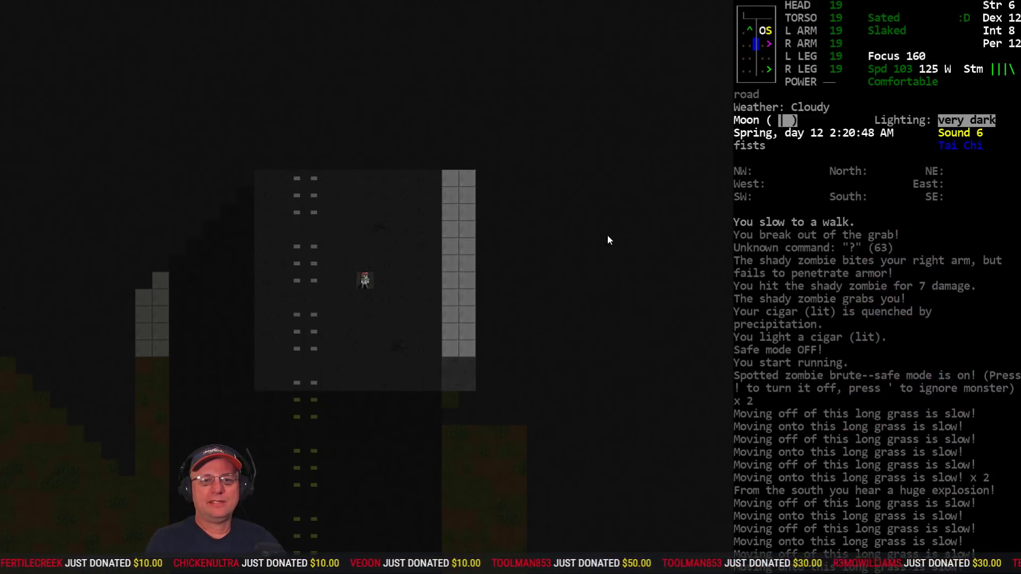
pyautogui.press('Right')
pyautogui.press('Right')
pyautogui.press('Right')
pyautogui.press('Right')
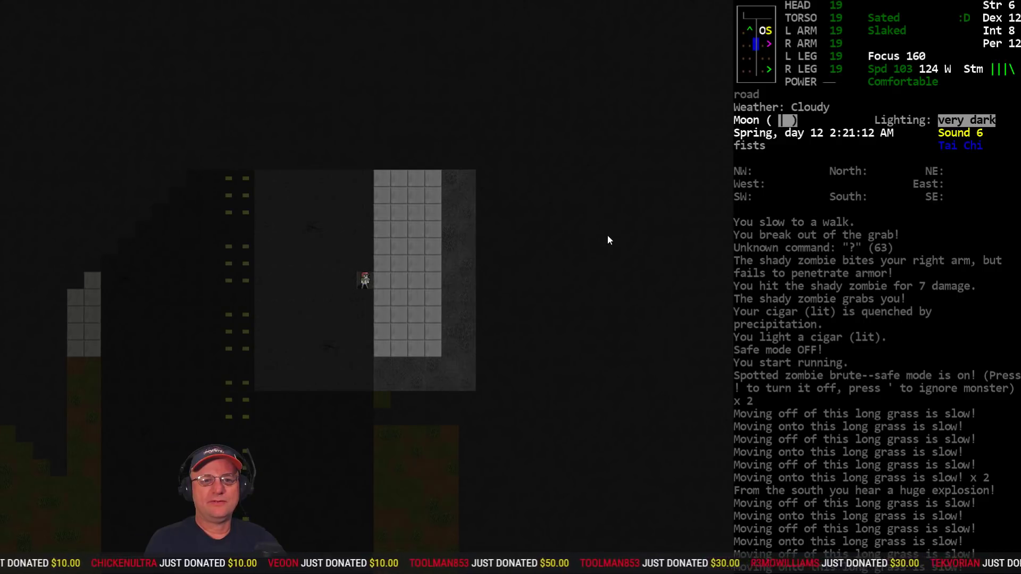
pyautogui.press('Right')
pyautogui.press('Right')
pyautogui.press('Right')
pyautogui.press('Right')
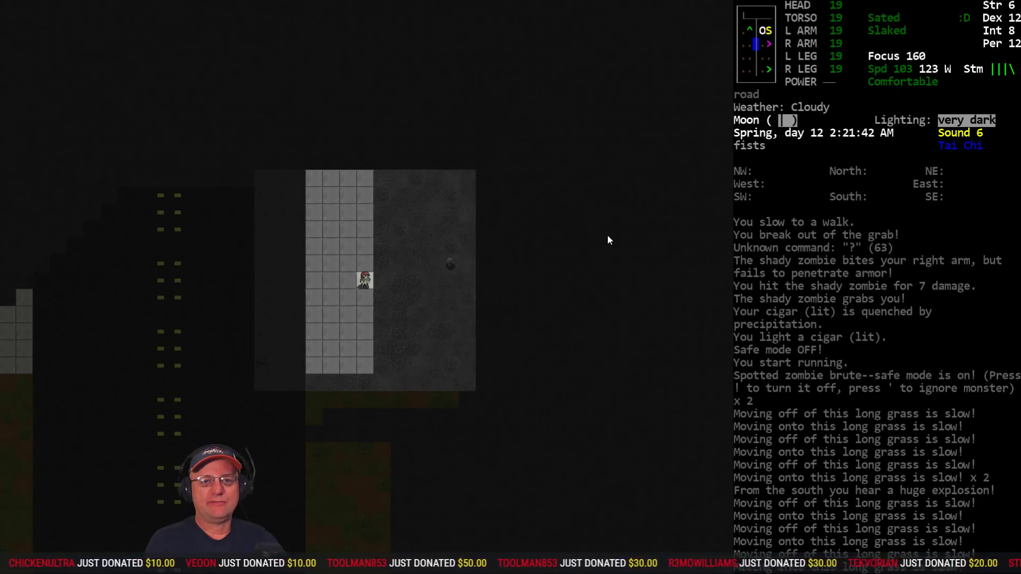
pyautogui.press('Right')
pyautogui.press('Right')
pyautogui.press('Right')
pyautogui.press('Right')
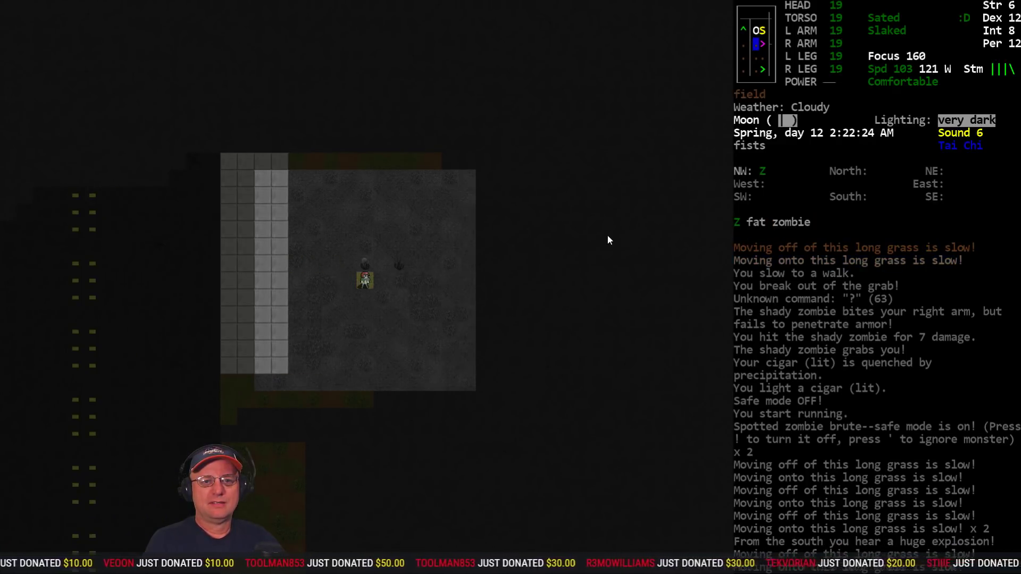
pyautogui.press('Right')
pyautogui.press('Right')
pyautogui.press('Right')
pyautogui.press('Right')
# Check the overmap, then walk north into the garage and east into the field
pyautogui.press('m')
pyautogui.press('Escape')
pyautogui.press('Up')
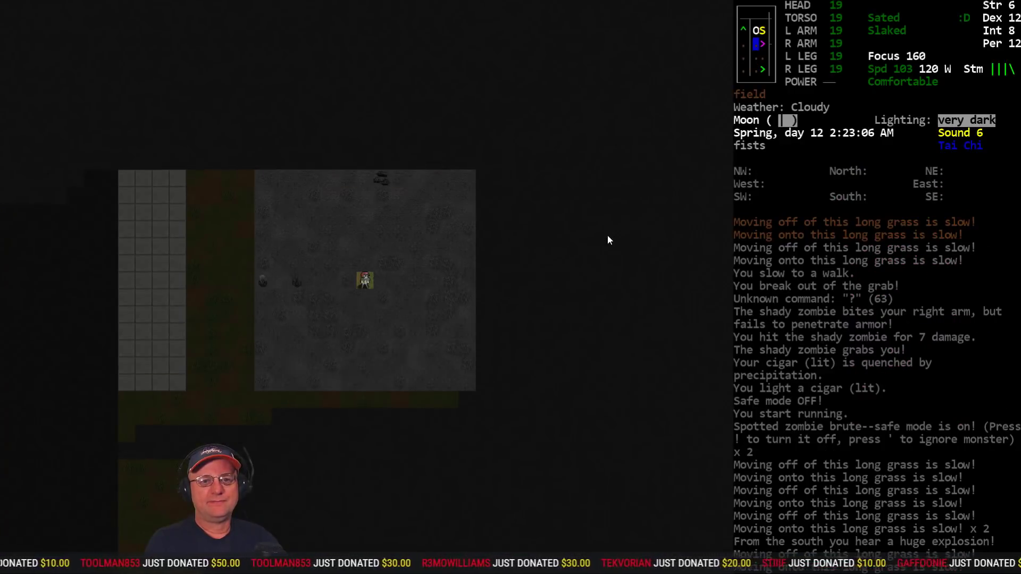
pyautogui.press('Up')
pyautogui.press('Up')
pyautogui.press('Up')
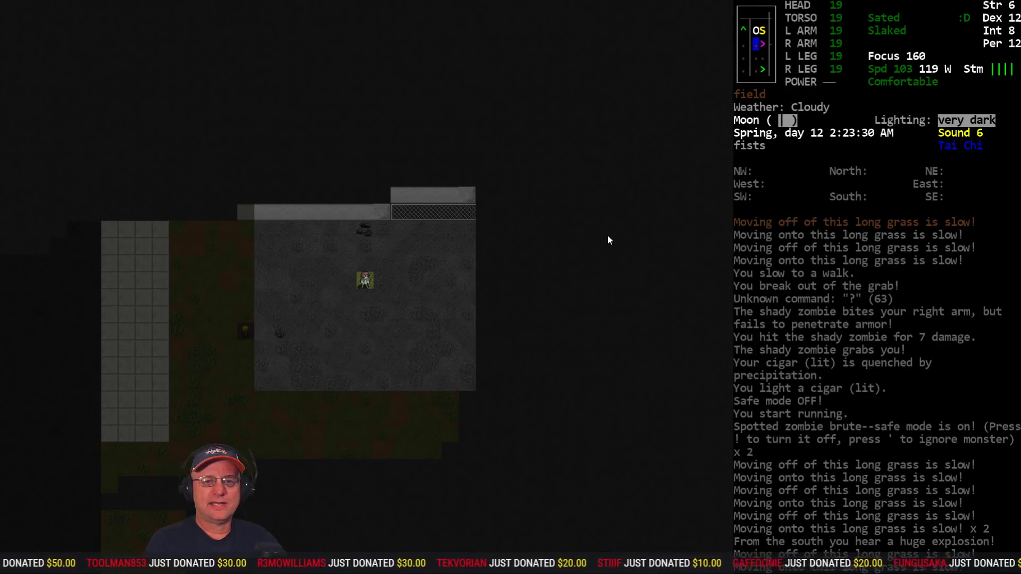
pyautogui.press('Up')
pyautogui.press('Up')
pyautogui.press('Up')
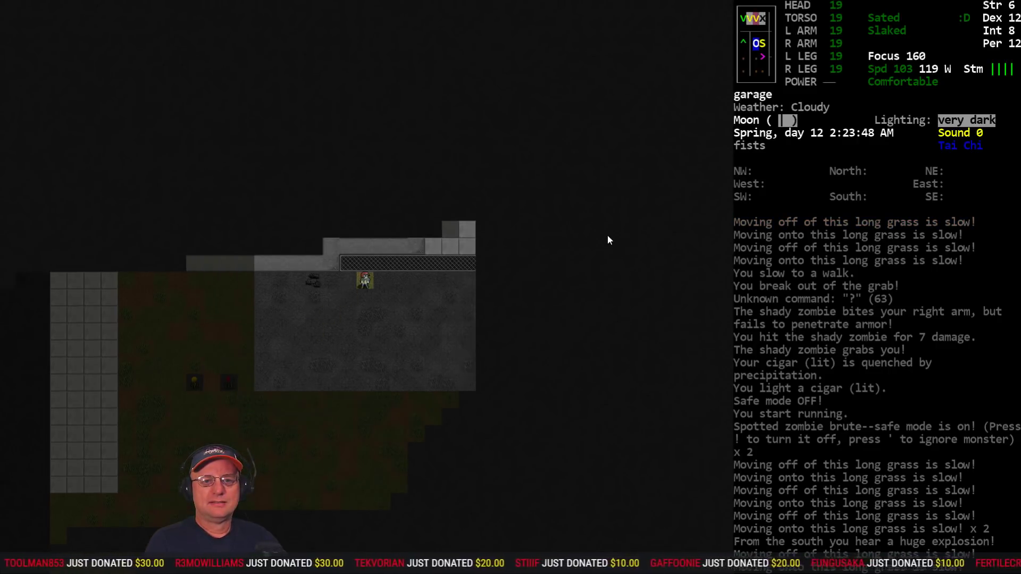
pyautogui.press('Right')
pyautogui.press('Right')
pyautogui.press('Right')
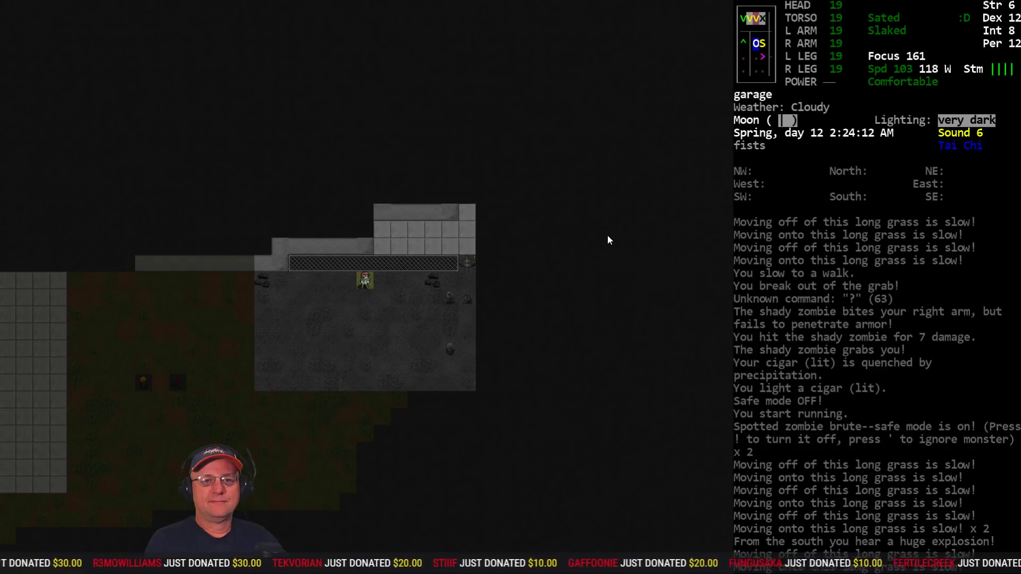
pyautogui.press('Right')
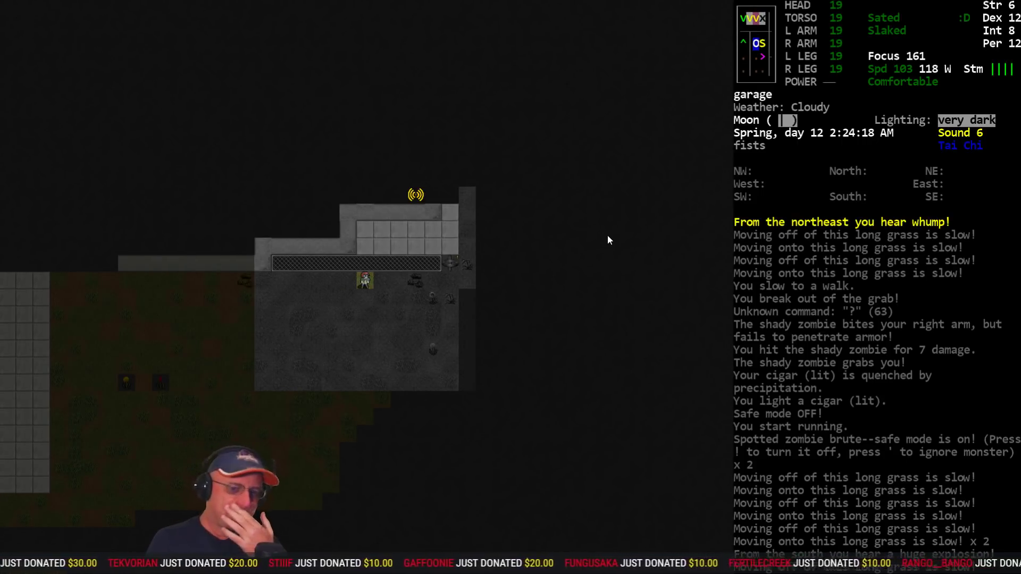
pyautogui.press('Right')
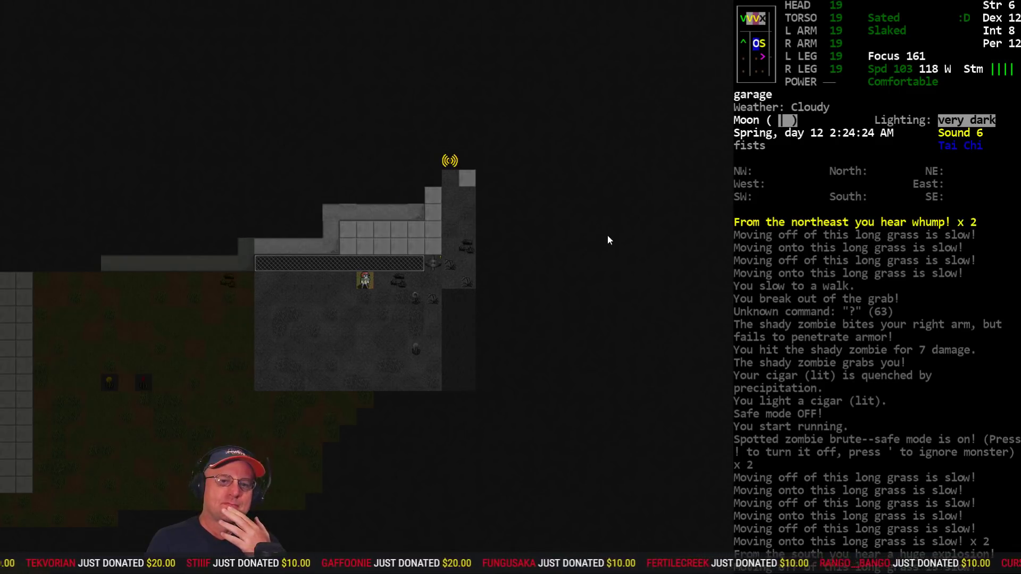
pyautogui.press('Right')
pyautogui.press('Right')
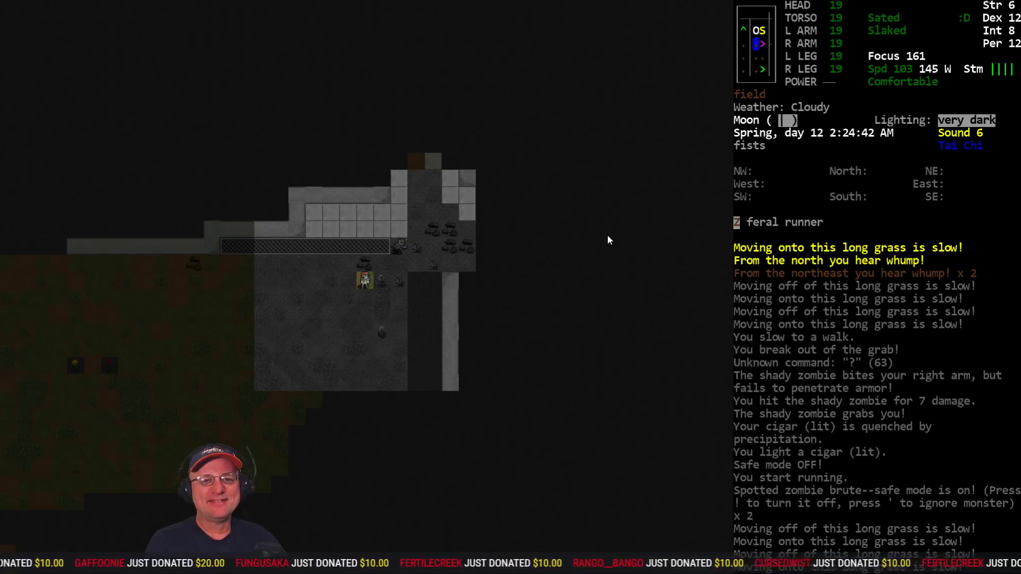
# Zoom in and walk west, then northwest back toward the garage
pyautogui.press('z')
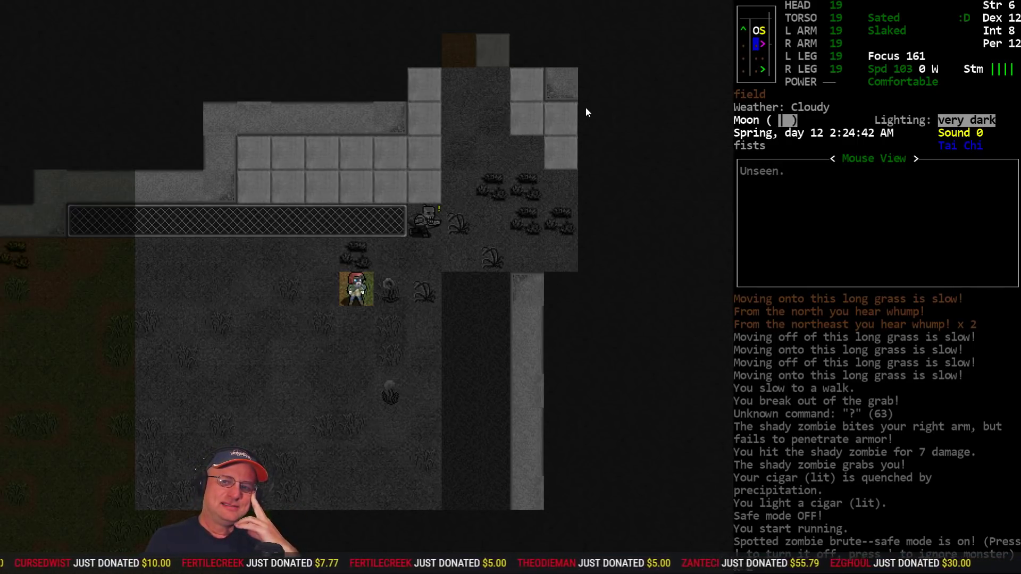
pyautogui.press('Left')
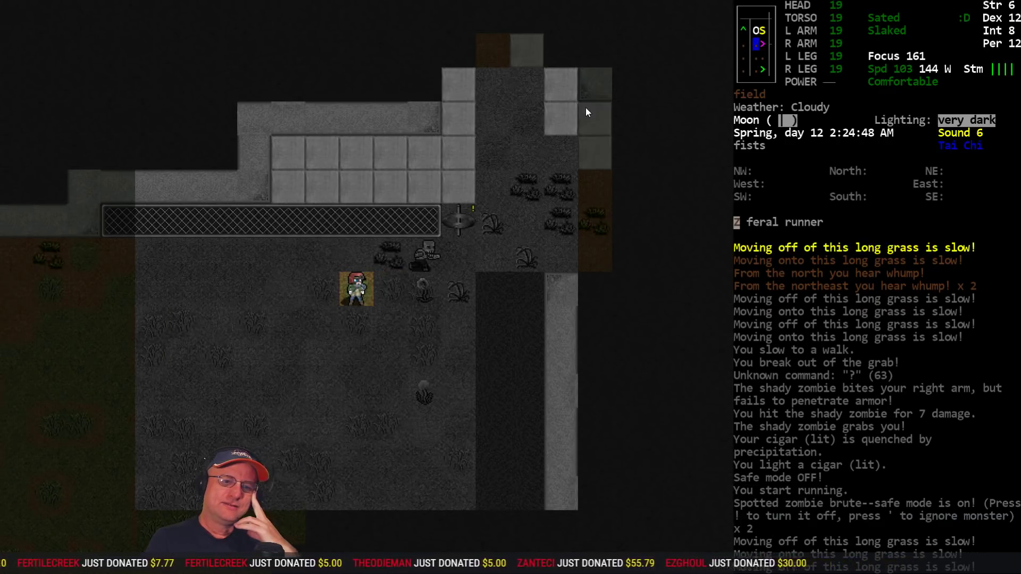
pyautogui.press('Left')
pyautogui.press('Left')
pyautogui.press('7')
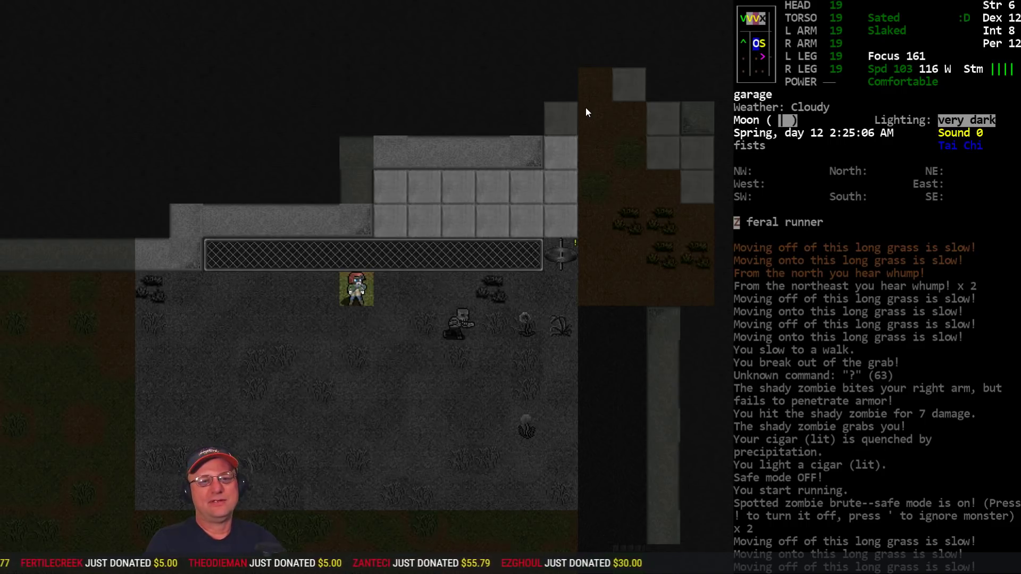
# Climb over the chain link fence, answering yes to the climb prompt twice
pyautogui.press('Up')
pyautogui.press('Left')
pyautogui.press('Return')
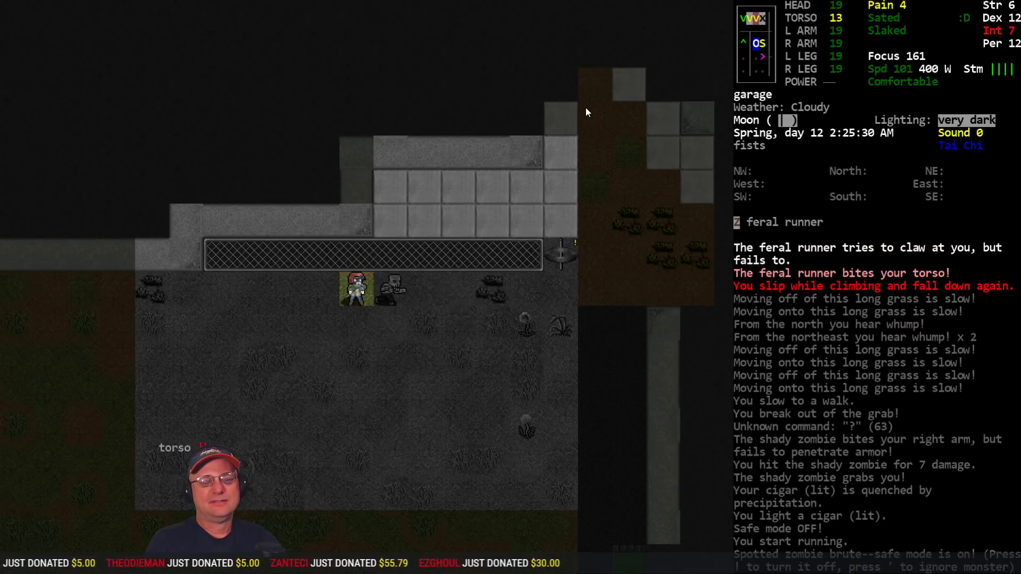
pyautogui.press('Up')
pyautogui.press('Left')
pyautogui.press('Return')
pyautogui.press('Up')
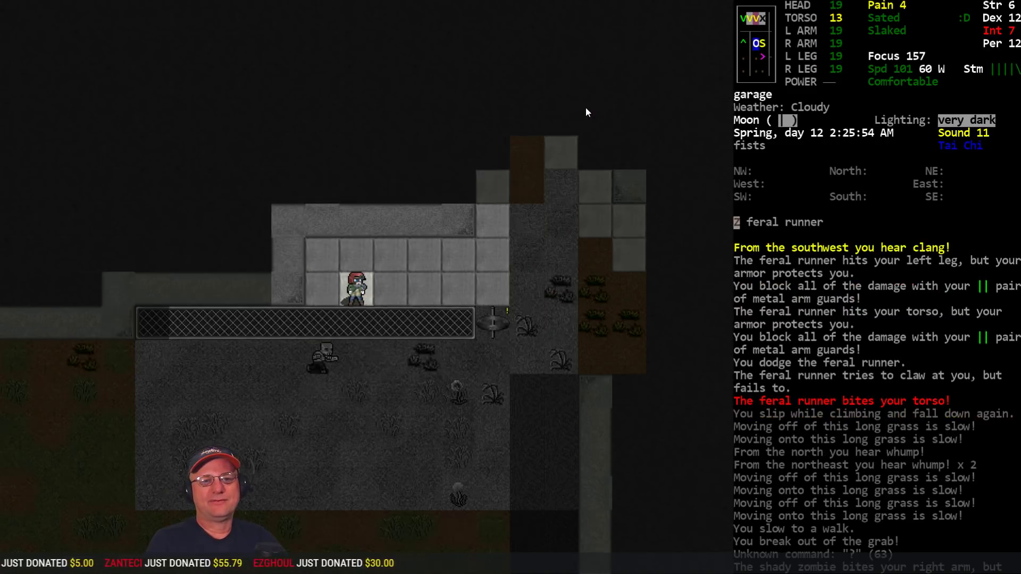
# Look over the sidewalk tile to the northeast, then walk northeast to the locked door
pyautogui.press('Right')
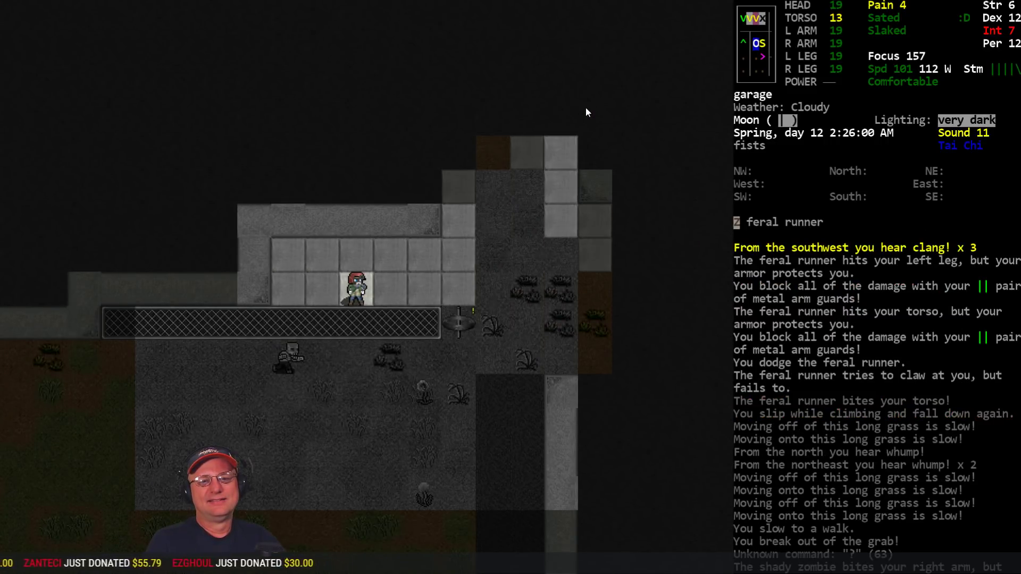
pyautogui.press('x')
pyautogui.press('9')
pyautogui.press('9')
pyautogui.press('9')
pyautogui.press('9')
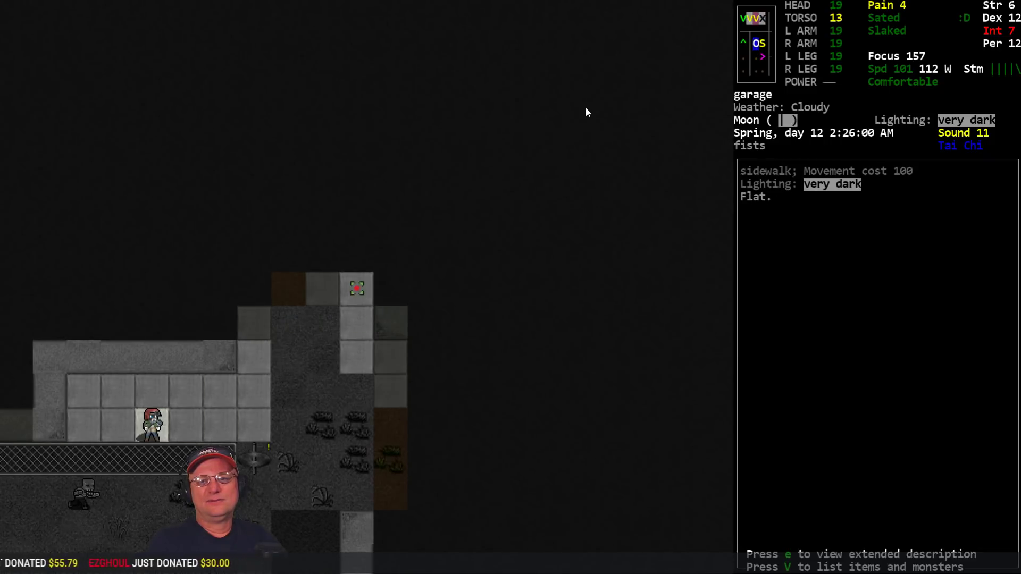
pyautogui.press('Escape')
pyautogui.press('9')
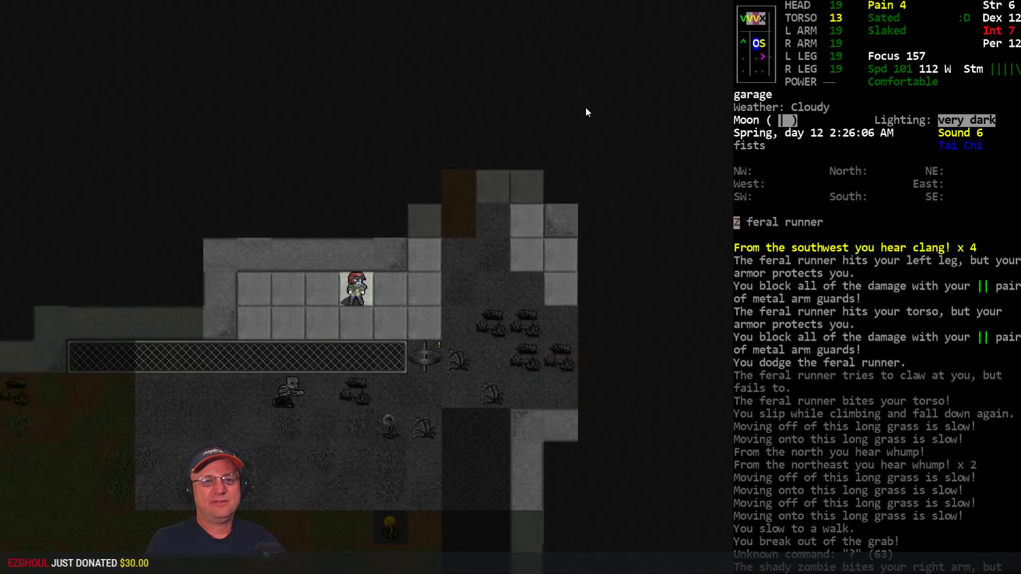
pyautogui.press('9')
pyautogui.press('9')
pyautogui.press('9')
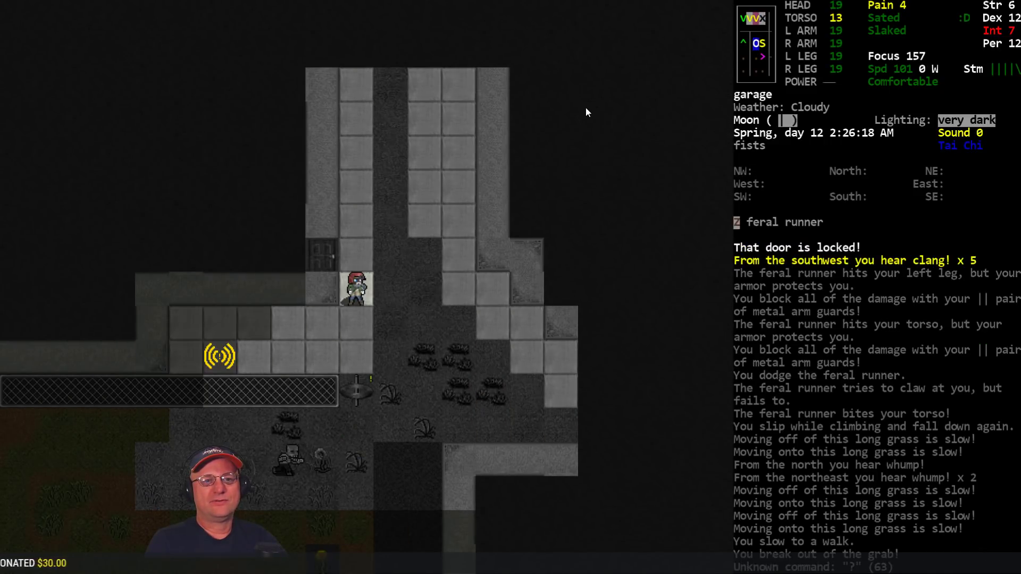
# Pry open the locked door and walk north into the locker room
pyautogui.press('4')
pyautogui.press('4')
pyautogui.press('4')
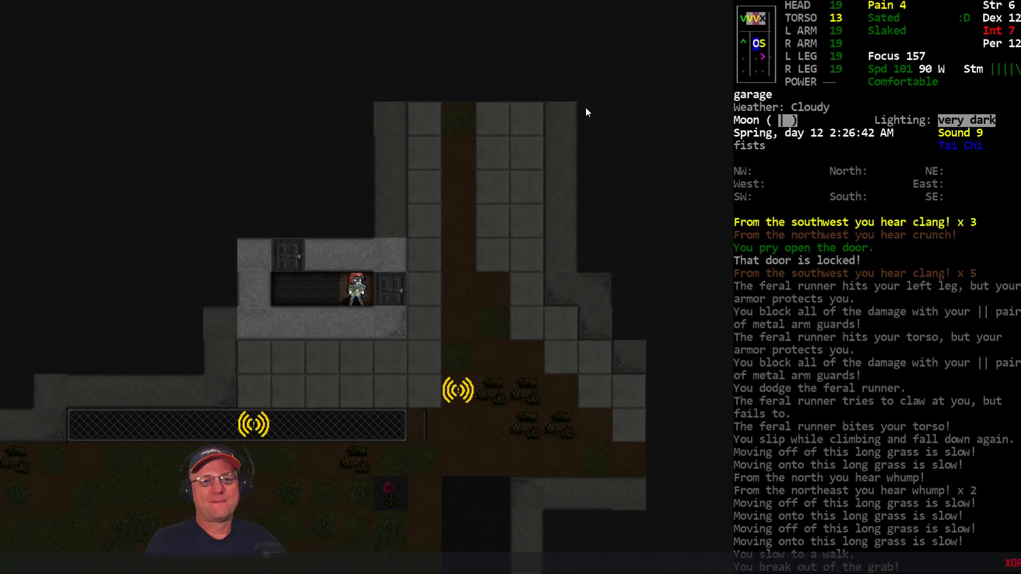
pyautogui.press('4')
pyautogui.press('8')
pyautogui.press('8')
pyautogui.press('8')
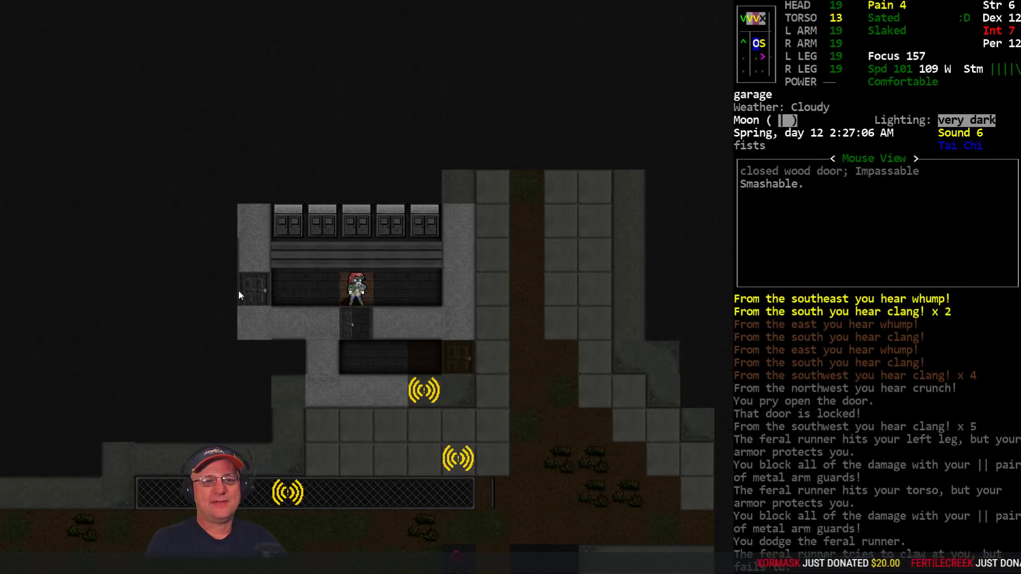
pyautogui.press('2')
pyautogui.press('8')
pyautogui.press('7')
# View a locker's clothing without taking any, then go through the west door
pyautogui.press('e')
pyautogui.press('8')
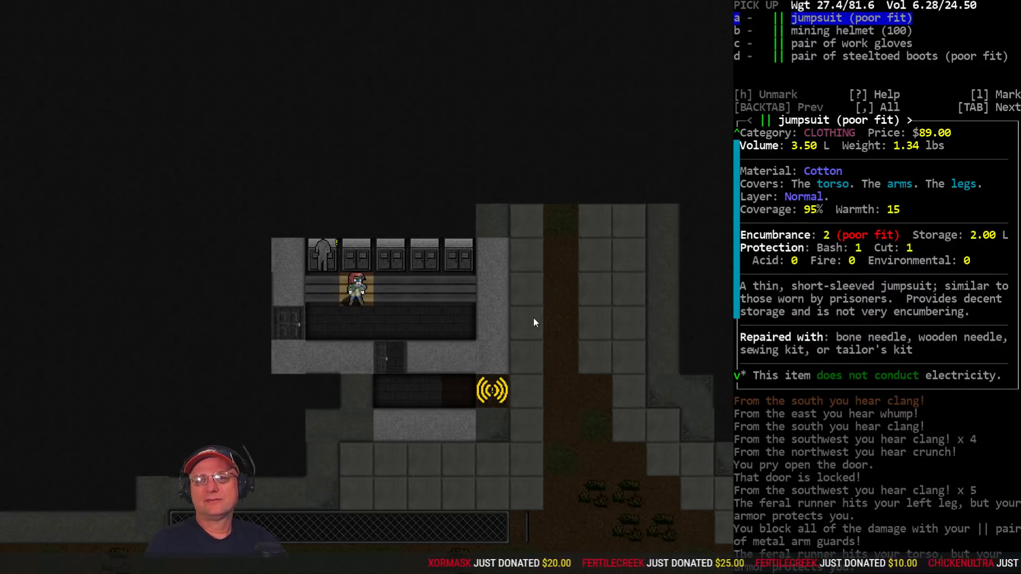
pyautogui.press('Escape')
pyautogui.press('Left')
pyautogui.press('Left')
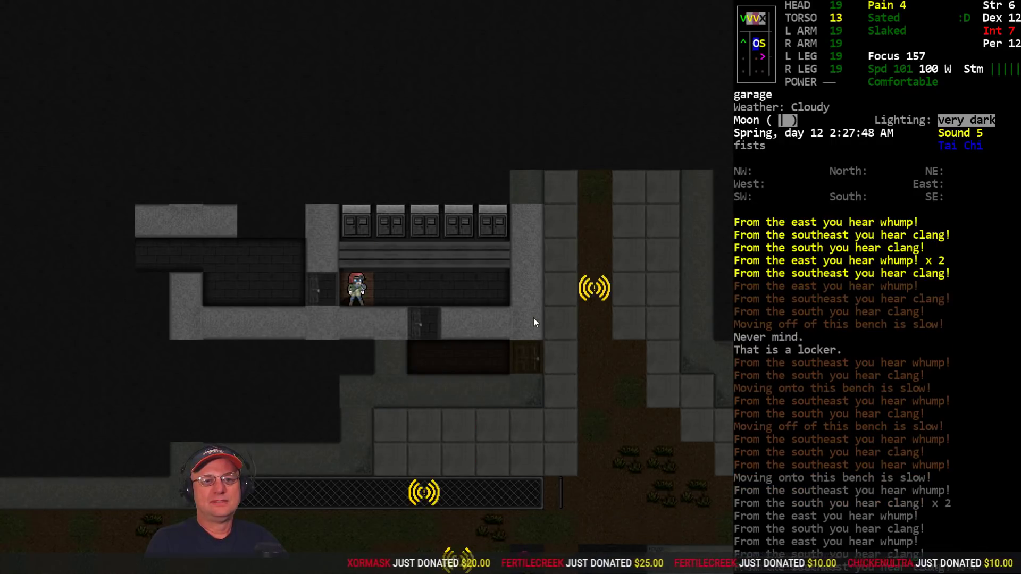
pyautogui.press('Left')
pyautogui.press('Left')
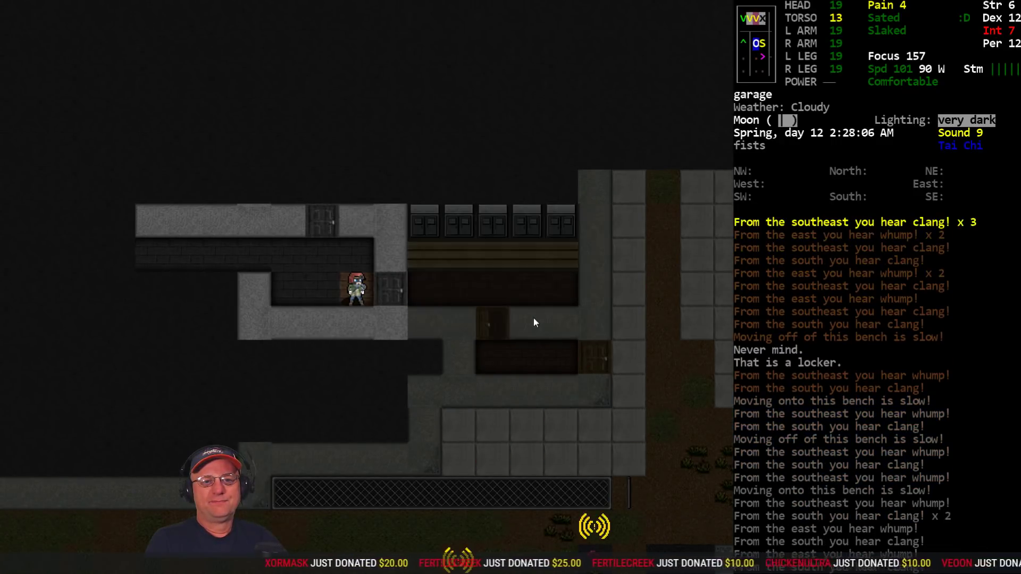
pyautogui.press('Left')
# Walk north up the corridor into the office and its desk room
pyautogui.press('Up')
pyautogui.press('Up')
pyautogui.press('Up')
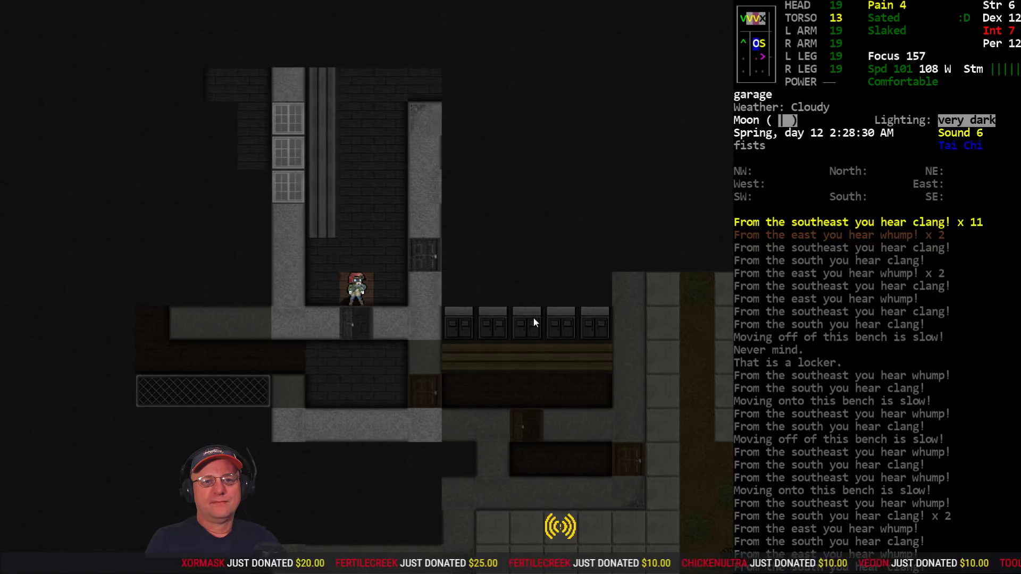
pyautogui.press('Up')
pyautogui.press('Right')
pyautogui.press('Right')
pyautogui.press('Right')
pyautogui.press('Right')
pyautogui.press('Up')
pyautogui.press('Up')
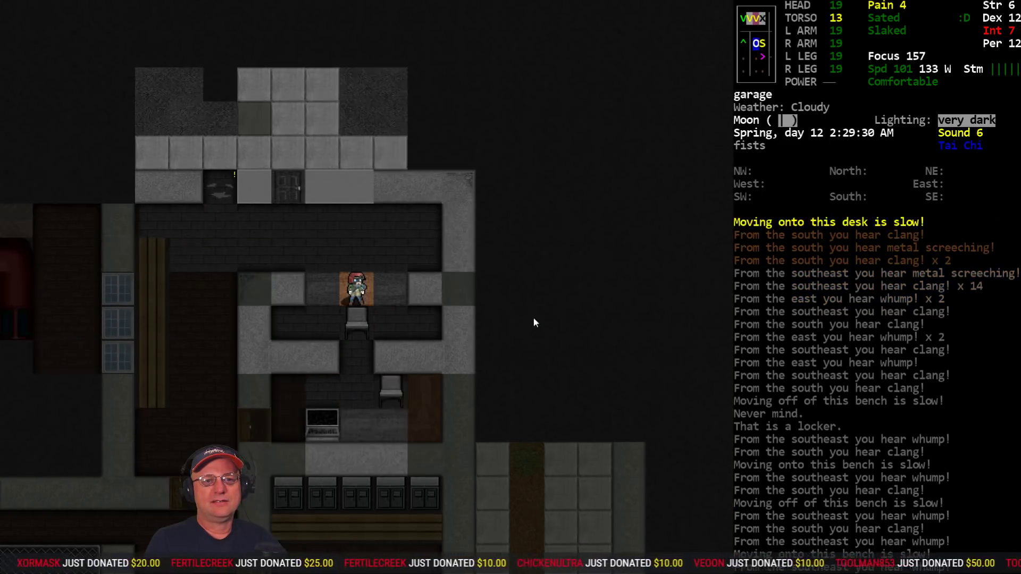
pyautogui.press('Up')
pyautogui.press('Up')
# Head back south, try closing the door, and walk west toward the car
pyautogui.press('Down')
pyautogui.press('Down')
pyautogui.press('Down')
pyautogui.press('Down')
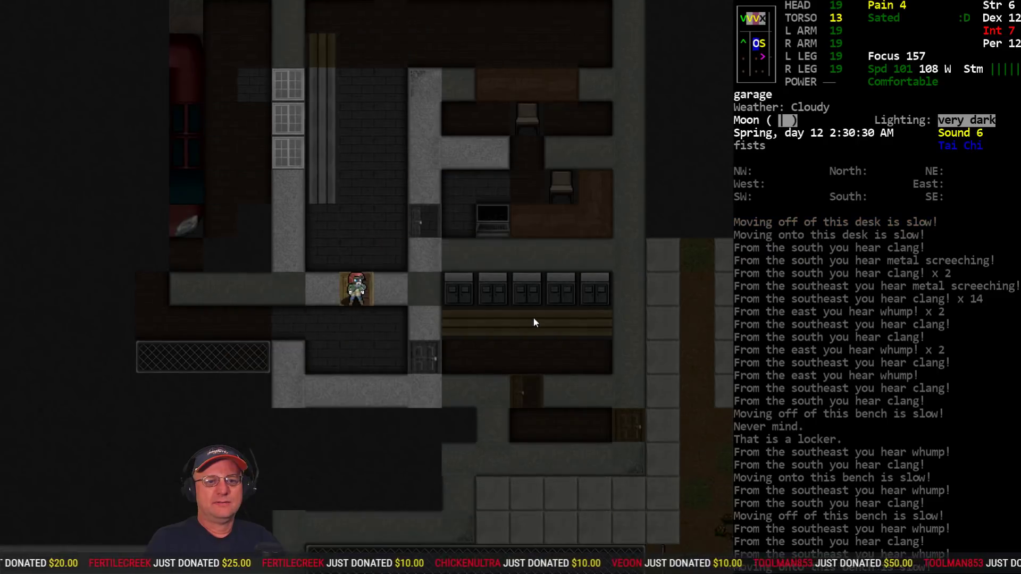
pyautogui.press('Down')
pyautogui.press('c')
pyautogui.press('Return')
pyautogui.press('Left')
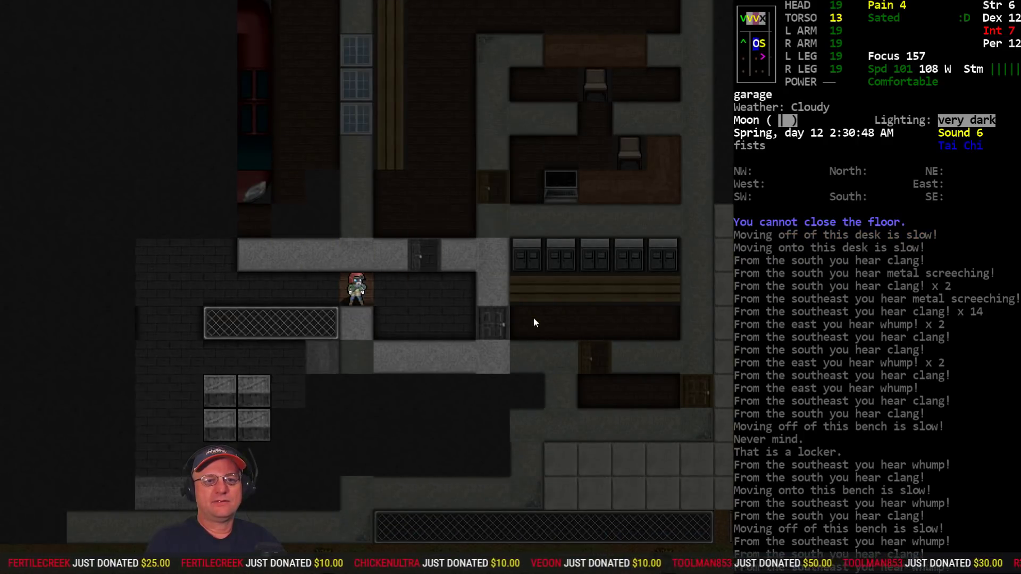
pyautogui.press('Left')
pyautogui.press('Left')
pyautogui.press('Left')
# Review the car's parts, including 2.9 L of gasoline and the 6% battery
pyautogui.press('e')
pyautogui.press('Up')
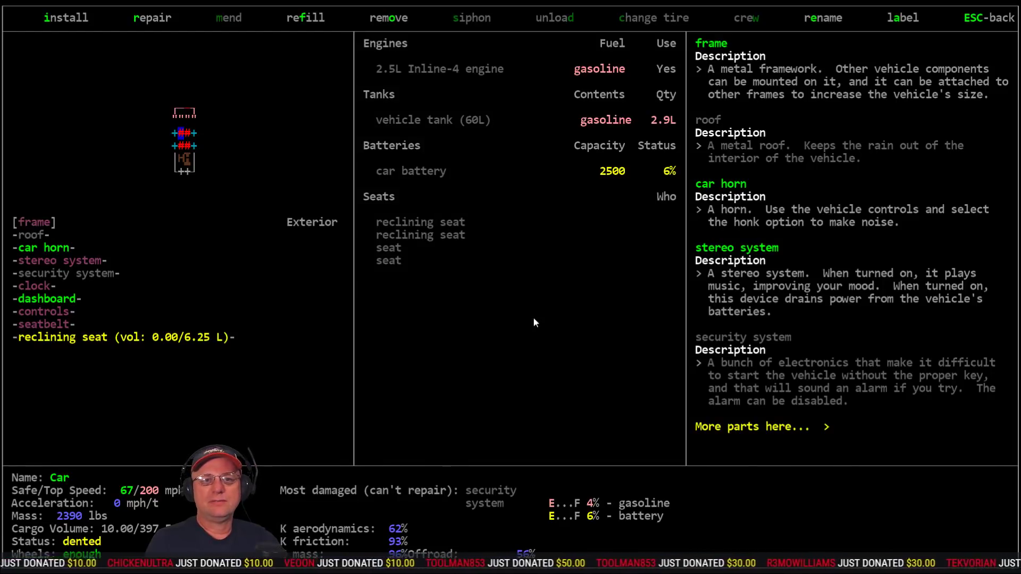
pyautogui.press('Up')
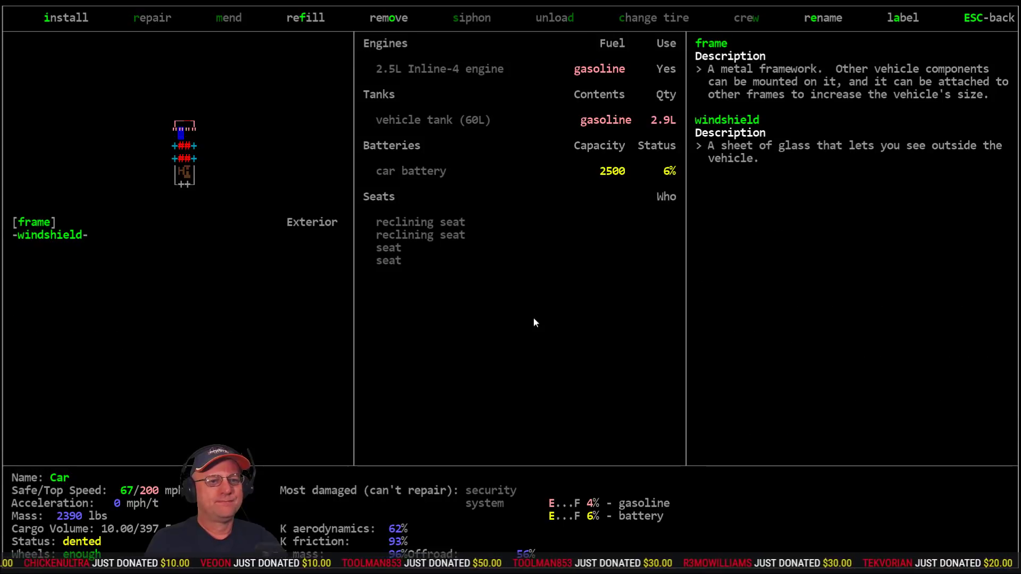
pyautogui.press('Up')
pyautogui.press('Up')
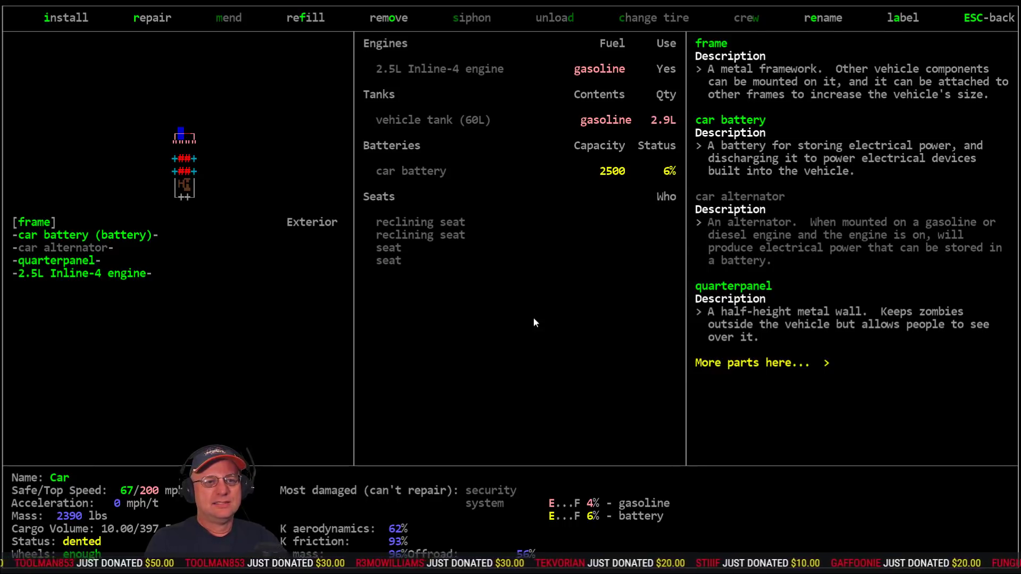
pyautogui.press('Escape')
# Check the car's stored items and leave the 17" wheel behind
pyautogui.press('Left')
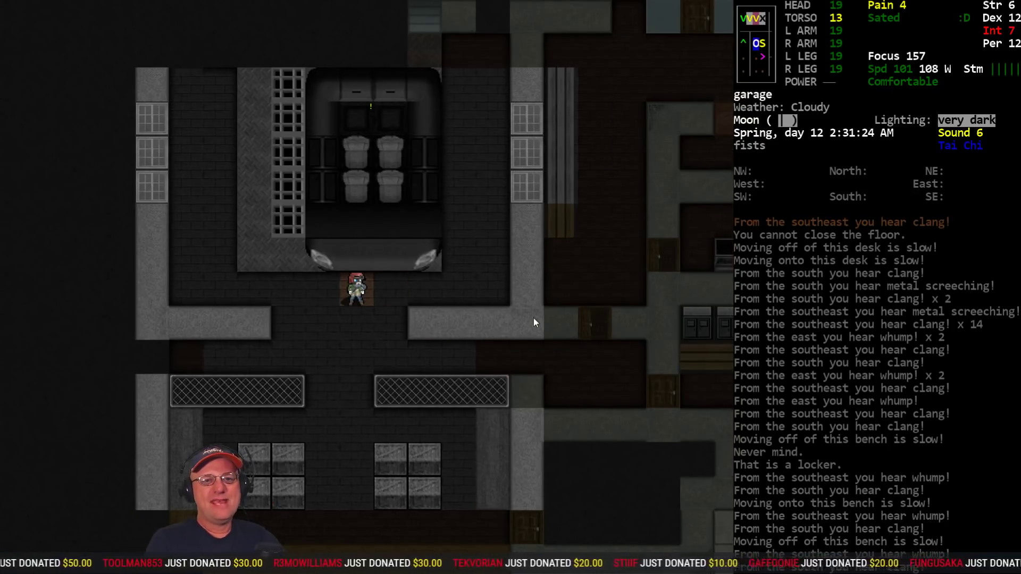
pyautogui.press('Left')
pyautogui.press('Up')
pyautogui.press('Up')
pyautogui.press('Up')
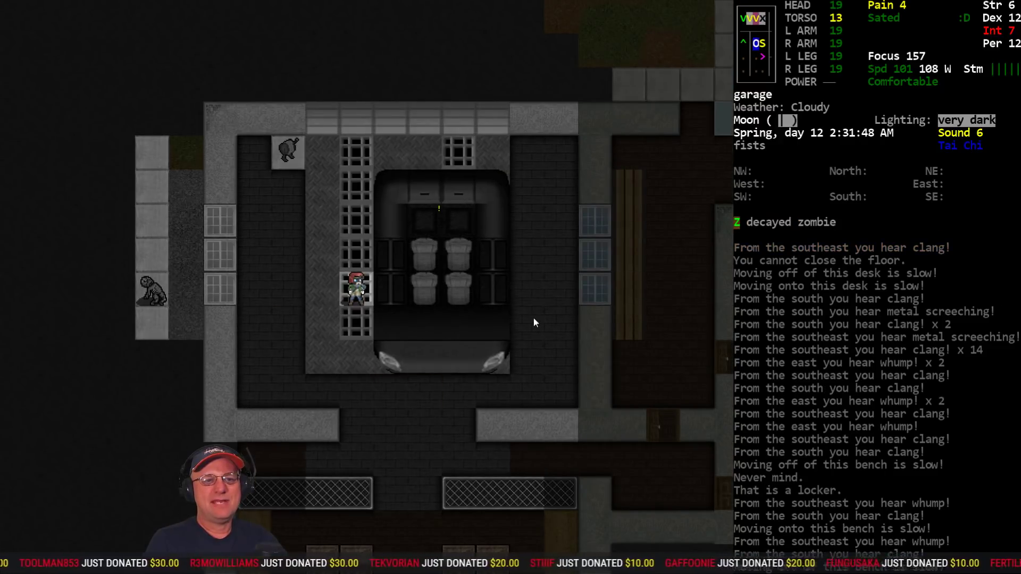
pyautogui.press('Right')
pyautogui.press('e')
pyautogui.press('Down')
pyautogui.press('Down')
pyautogui.press('Return')
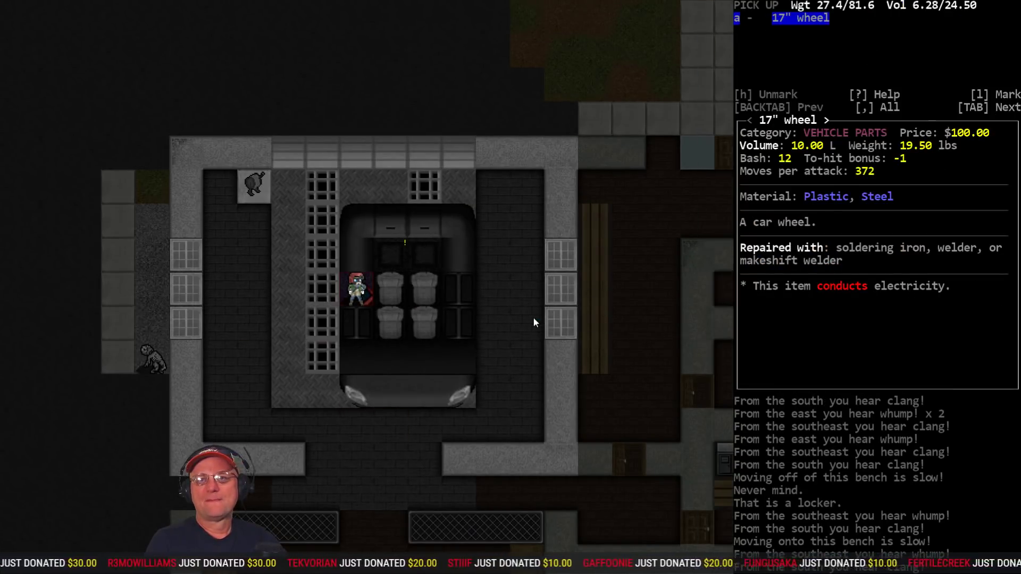
pyautogui.press('Escape')
# Walk south to the crates, pry at one, and zoom out to view the building
pyautogui.press('Down')
pyautogui.press('Down')
pyautogui.press('Down')
pyautogui.press('Down')
pyautogui.press('Down')
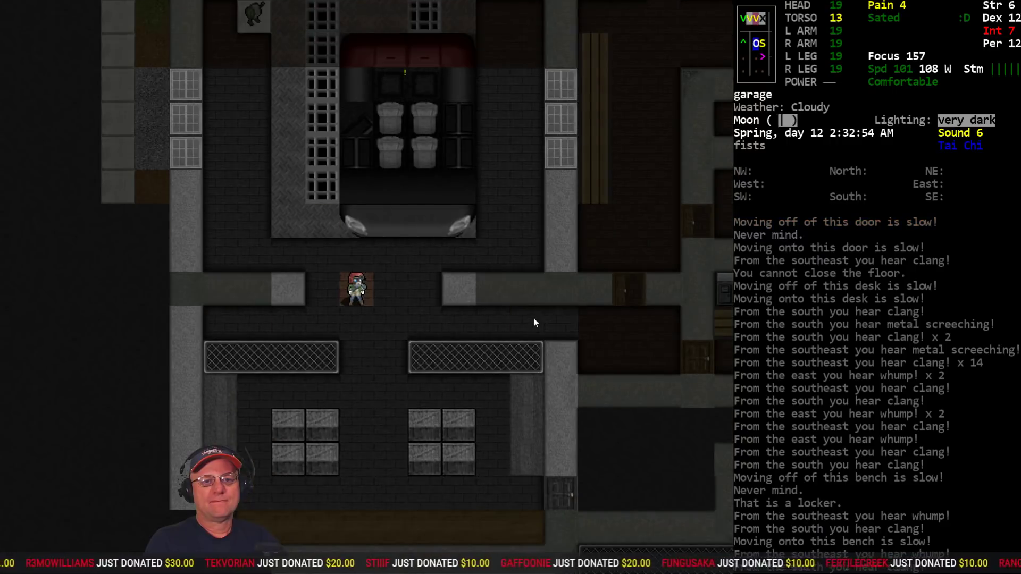
pyautogui.press('Down')
pyautogui.press('Down')
pyautogui.press('Down')
pyautogui.press('Down')
pyautogui.press('Down')
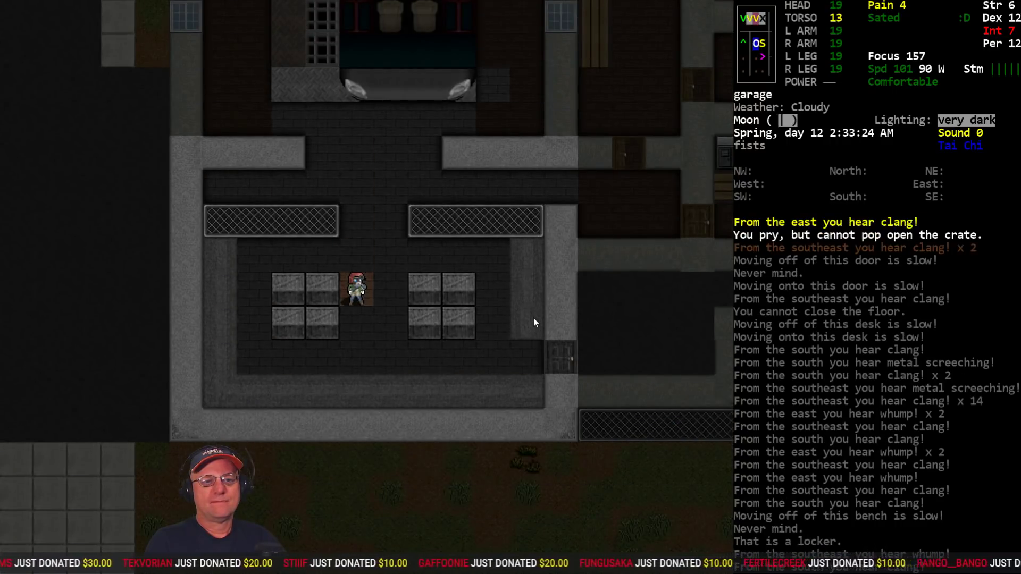
pyautogui.press('Return')
pyautogui.press('z')
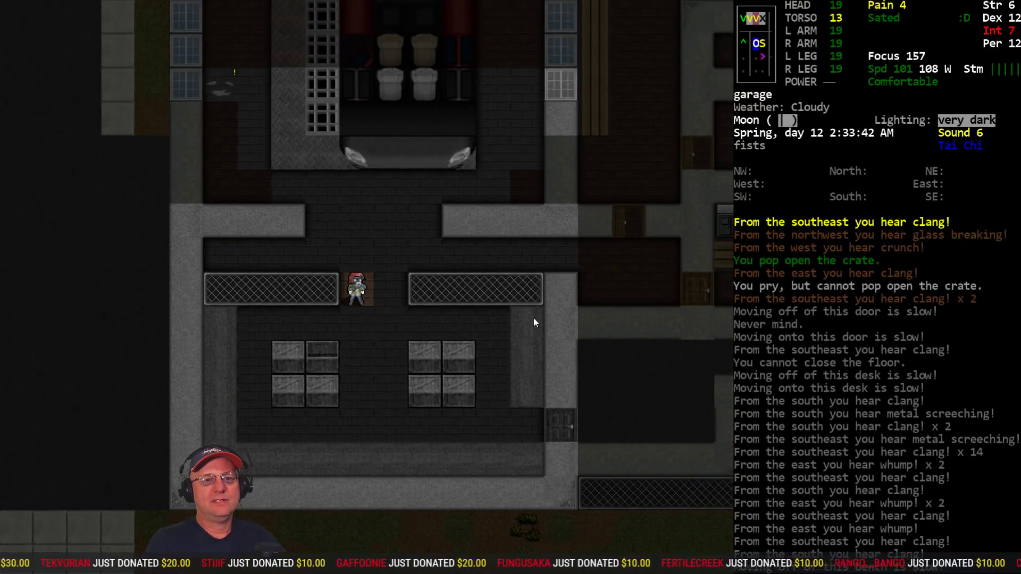
pyautogui.press('z')
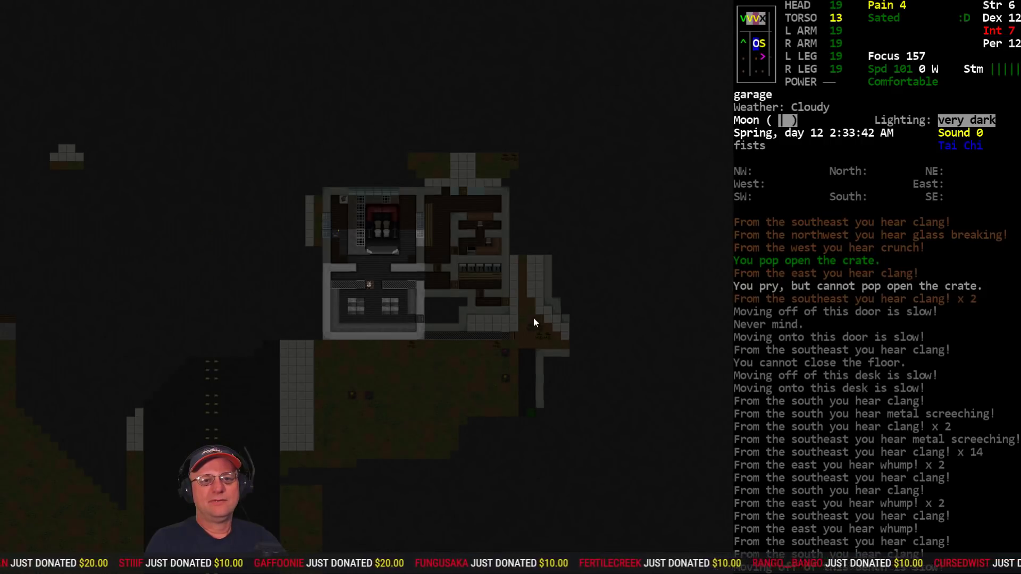
pyautogui.press('Z')
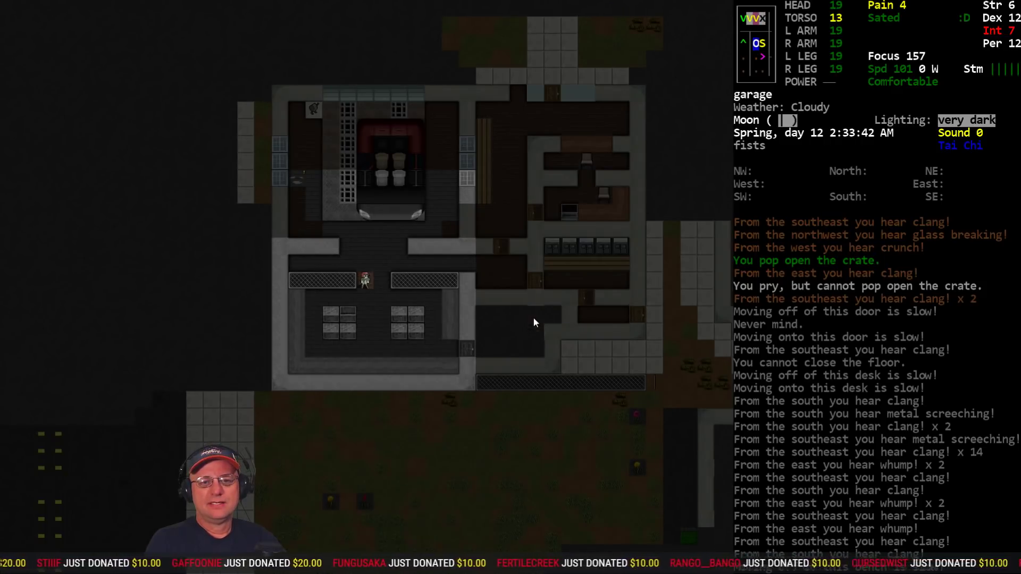
pyautogui.press('Z')
# Keep prying at the crate holding the drive belt, cancelling the pickup
pyautogui.press('e')
pyautogui.press('Down')
pyautogui.press('Return')
pyautogui.press('Return')
pyautogui.press('Return')
pyautogui.press('g')
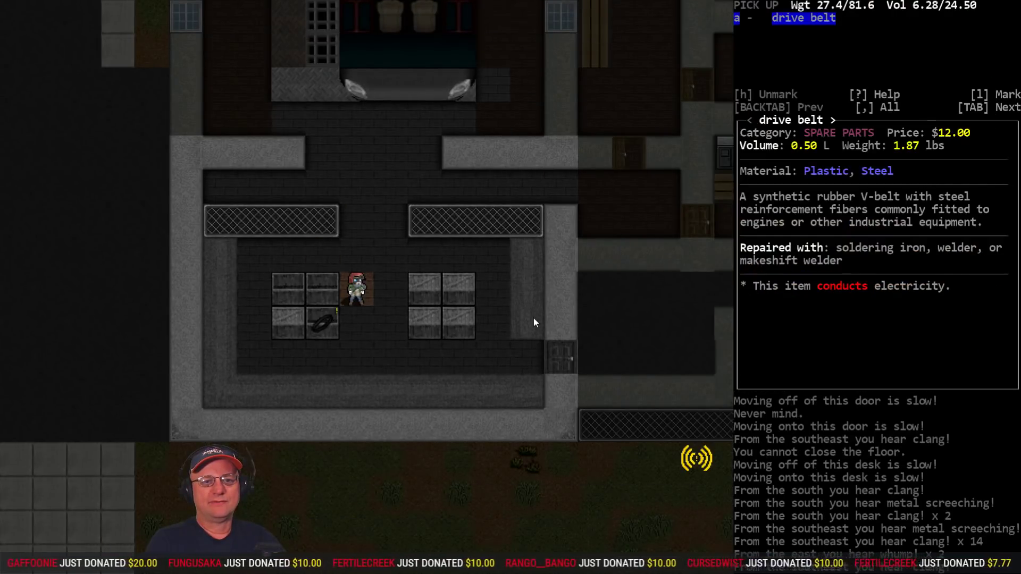
pyautogui.press('Escape')
# Try prying another crate to the east, then step north and wait a turn
pyautogui.press('1')
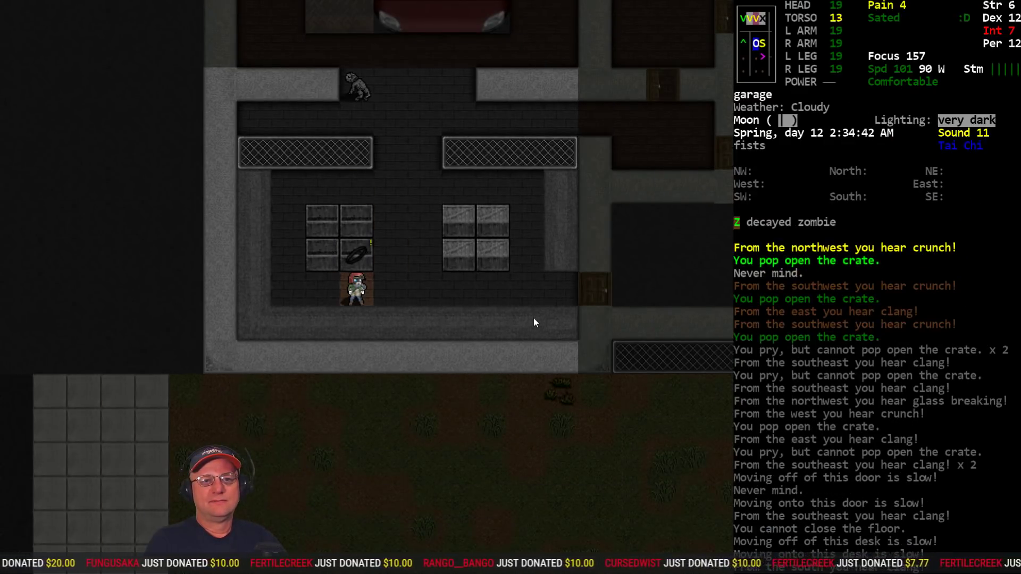
pyautogui.press('6')
pyautogui.press('6')
pyautogui.press('6')
pyautogui.press('e')
pyautogui.press('Return')
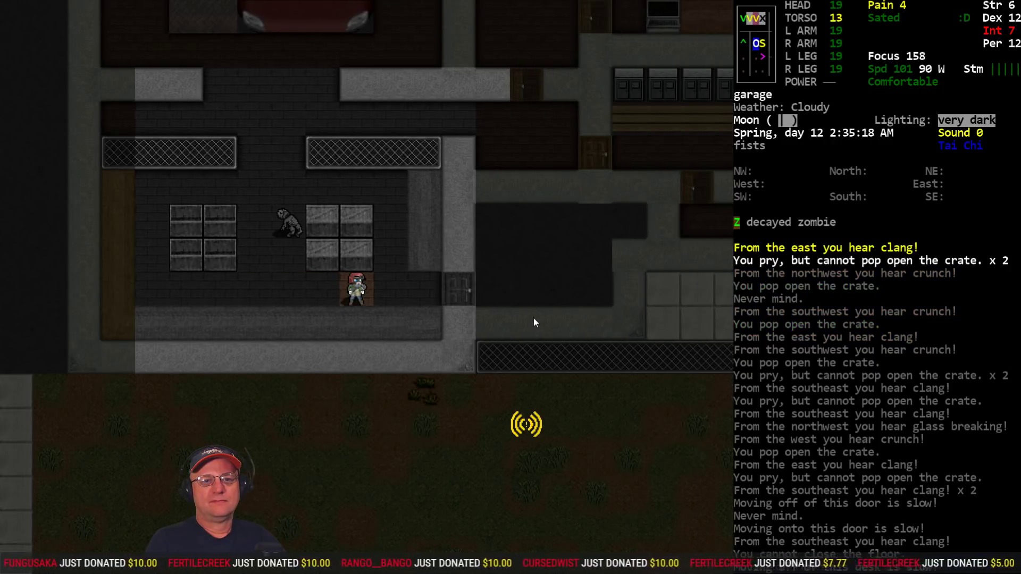
pyautogui.press('Return')
pyautogui.press('Return')
pyautogui.press('Return')
pyautogui.press('Return')
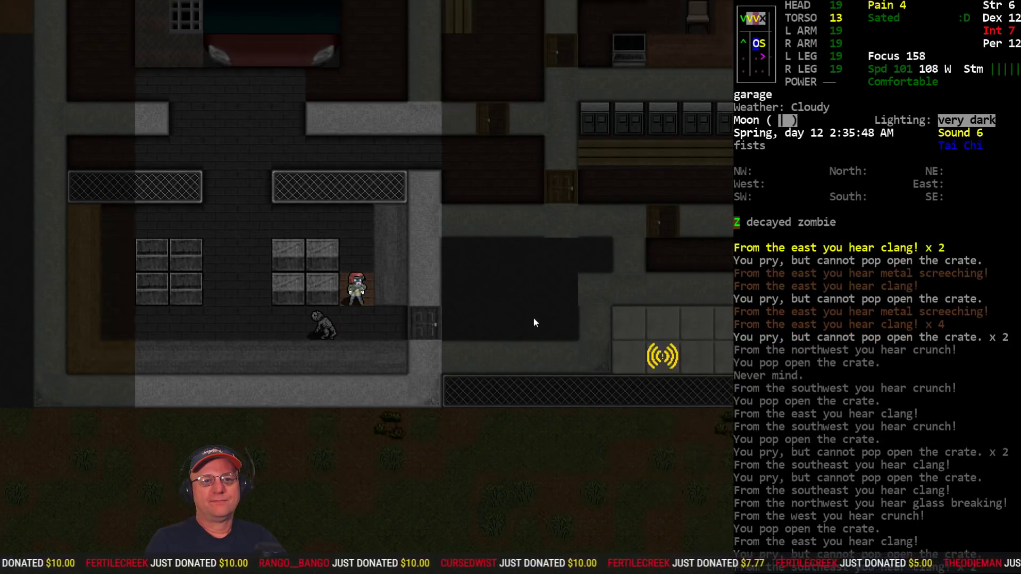
pyautogui.press('8')
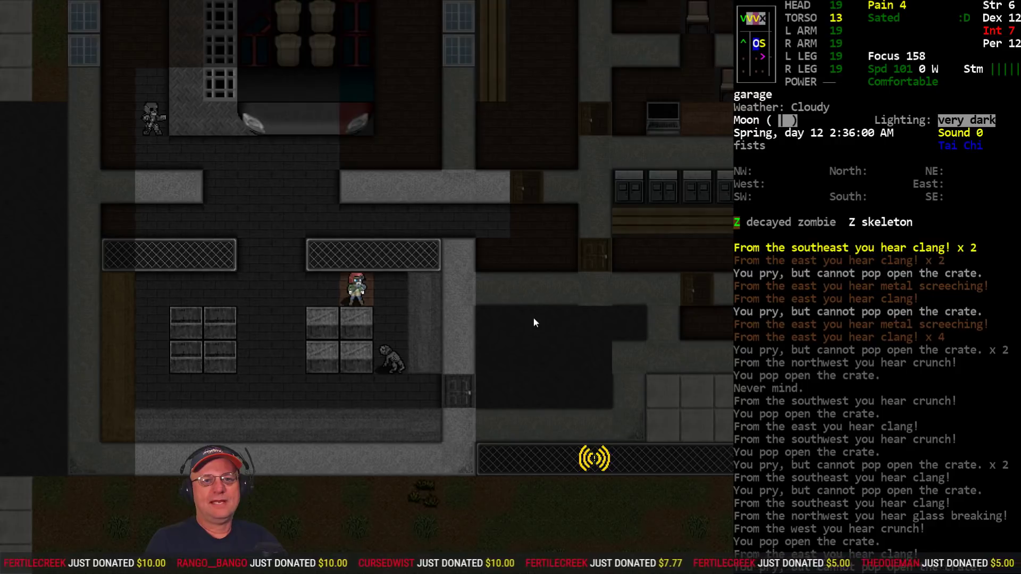
pyautogui.press('5')
pyautogui.scroll(-1, 534, 322)
pyautogui.scroll(-1, 534, 322)
pyautogui.scroll(-1, 534, 322)
pyautogui.scroll(2, 535, 322)
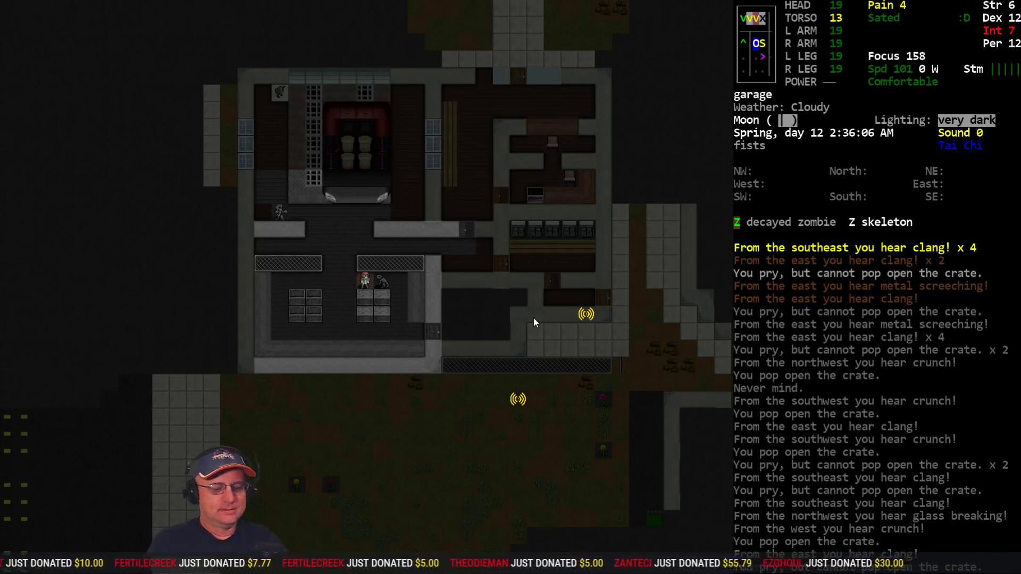
pyautogui.press('m')
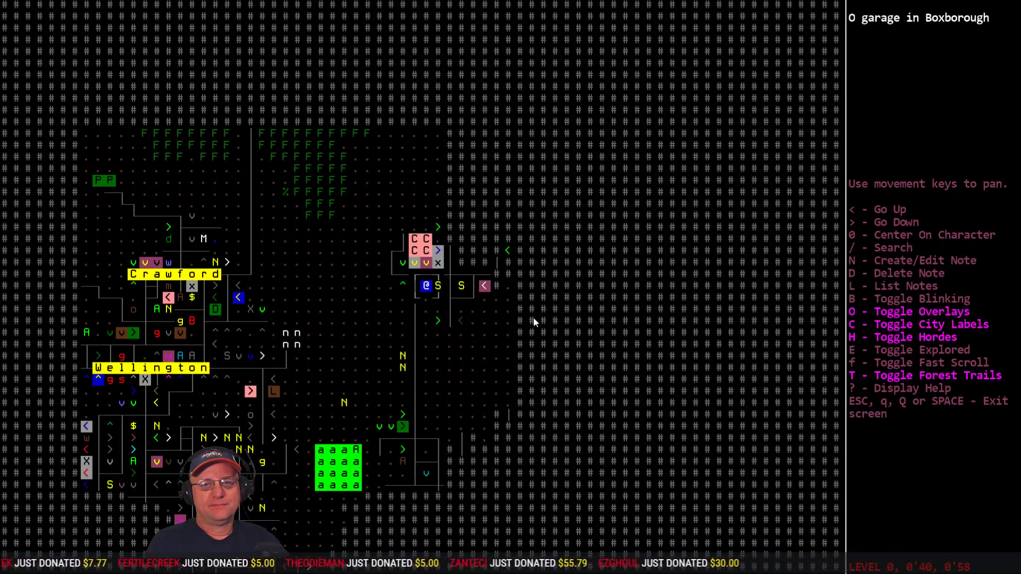
pyautogui.press('Right')
pyautogui.press('Up')
pyautogui.press('Up')
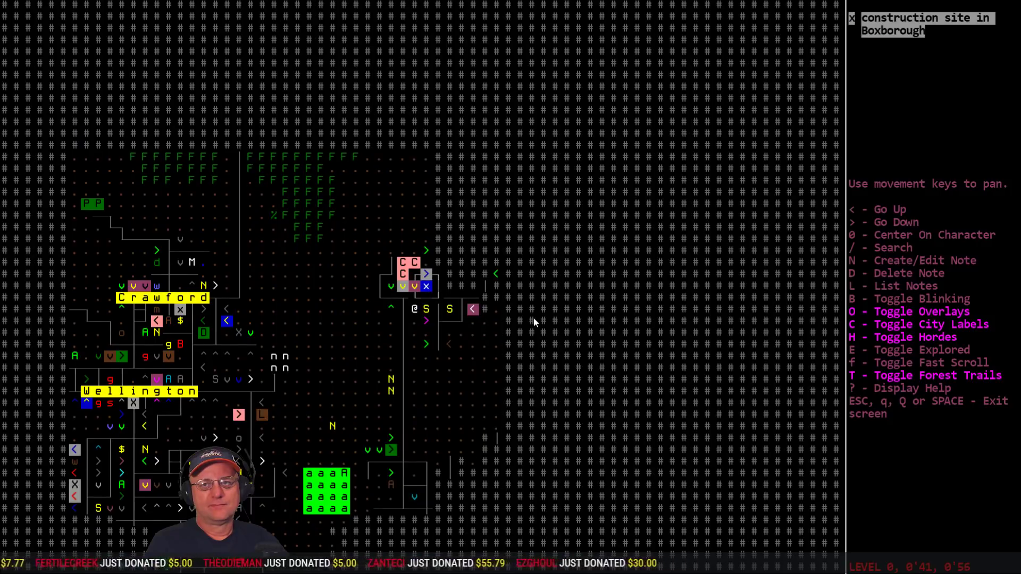
pyautogui.press('Up')
pyautogui.press('Down')
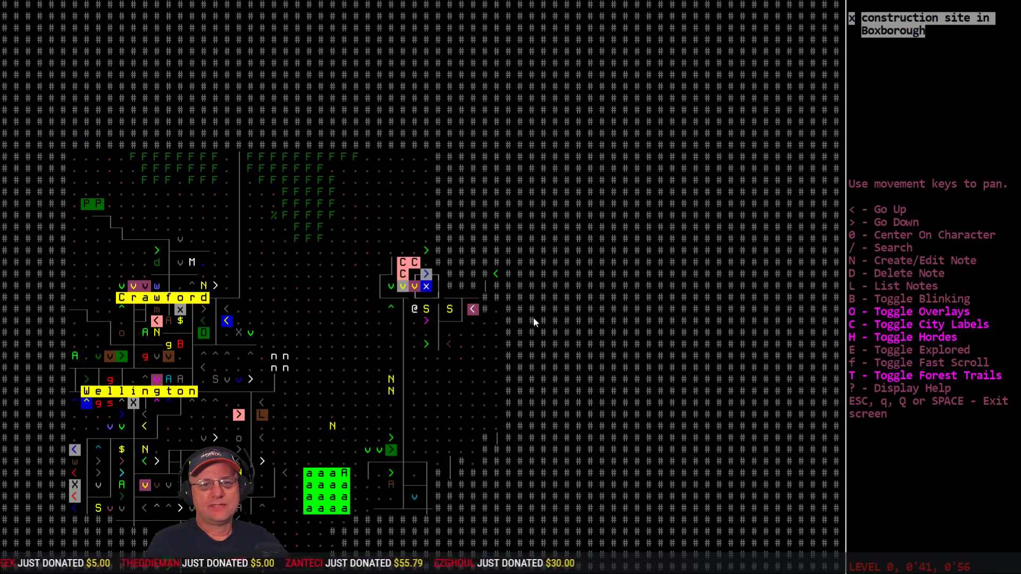
pyautogui.press('Down')
pyautogui.press('Down')
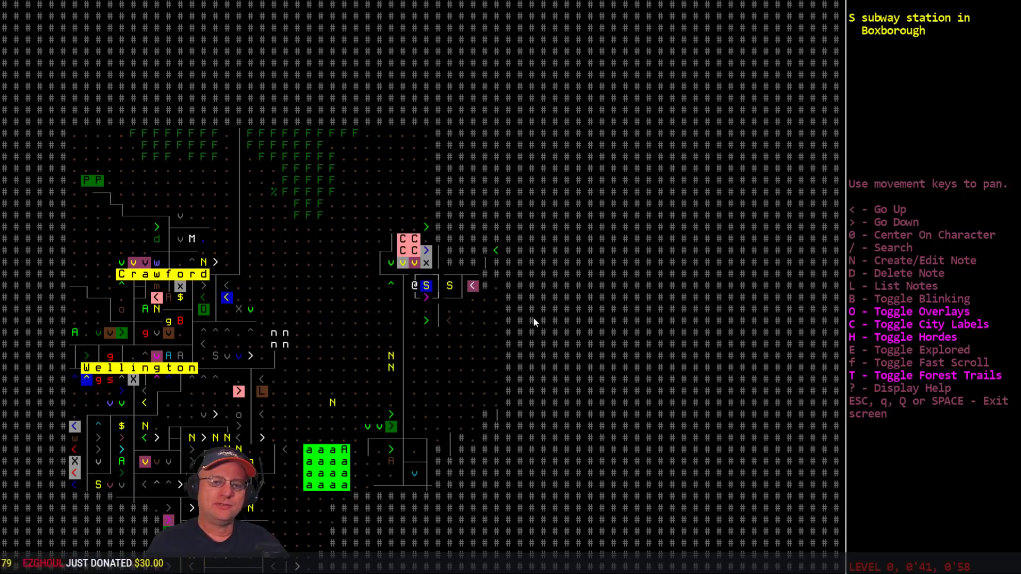
pyautogui.press('Escape')
# Cross the garage, start running, and climb out through the empty window
pyautogui.press('Up')
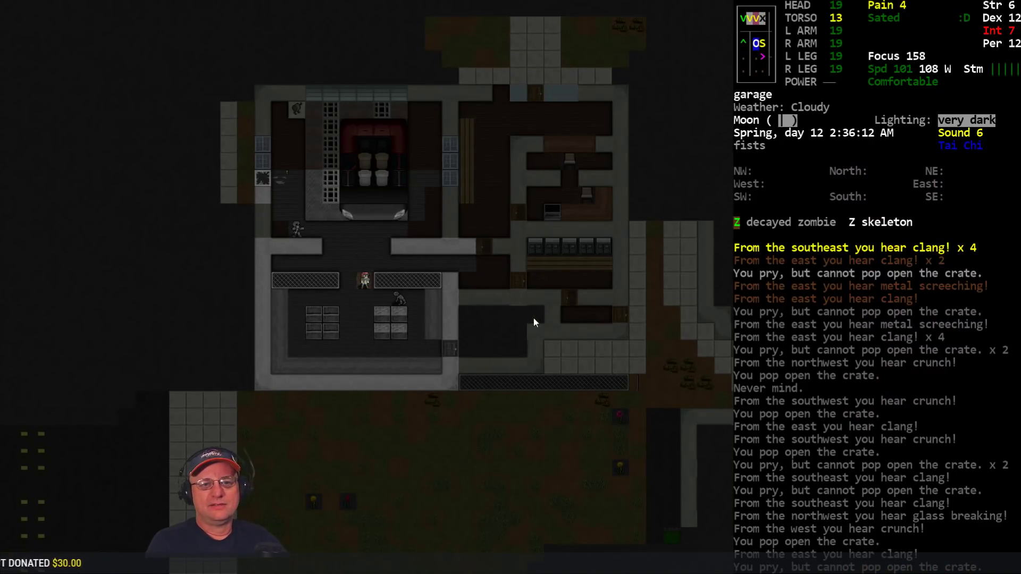
pyautogui.press('Up')
pyautogui.press('Up')
pyautogui.press('Up')
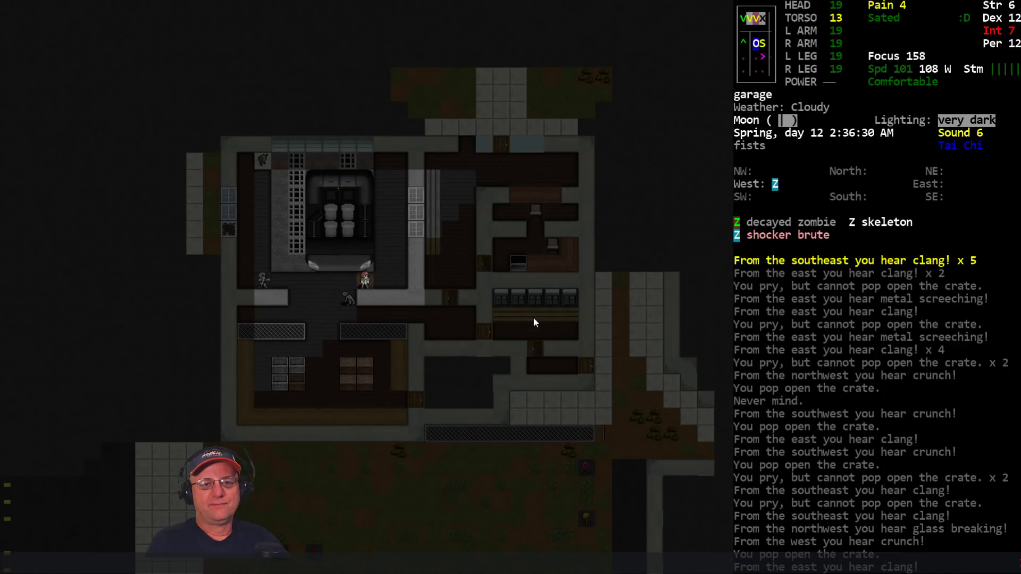
pyautogui.press('"')
pyautogui.press('Up')
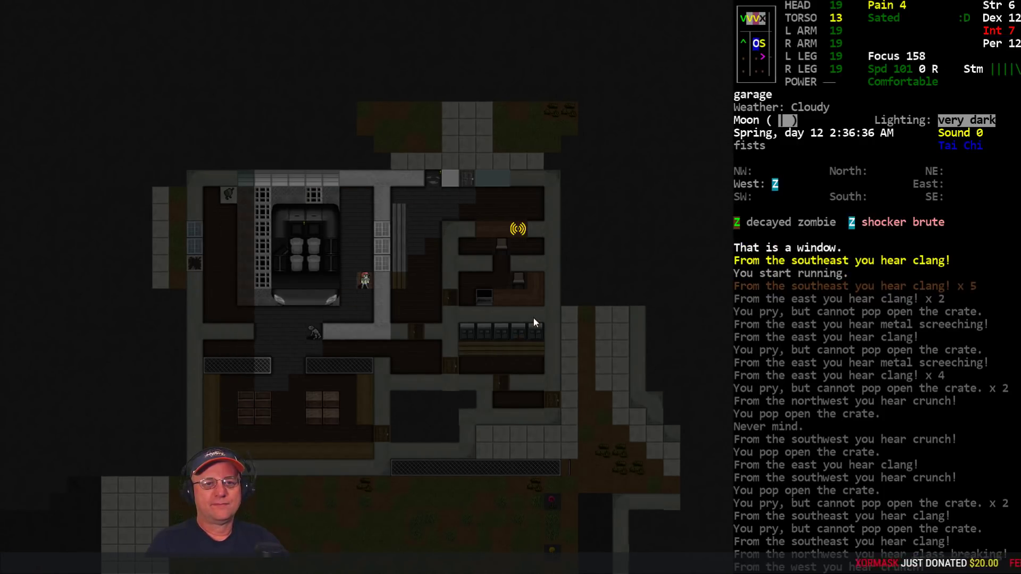
pyautogui.press('Up')
pyautogui.press('Up')
pyautogui.press('Up')
pyautogui.press('Up')
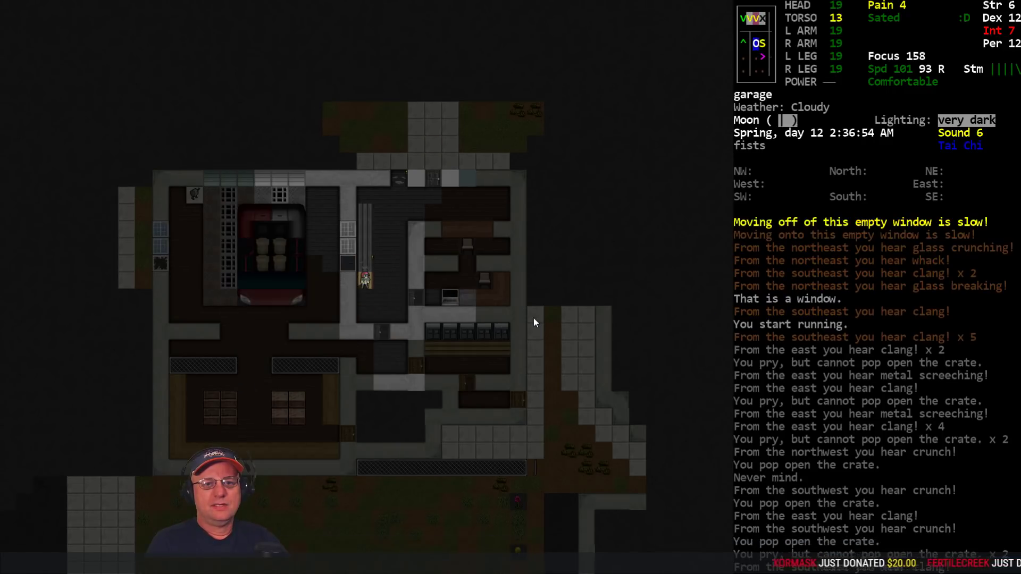
pyautogui.press('KP_3')
pyautogui.press('KP_3')
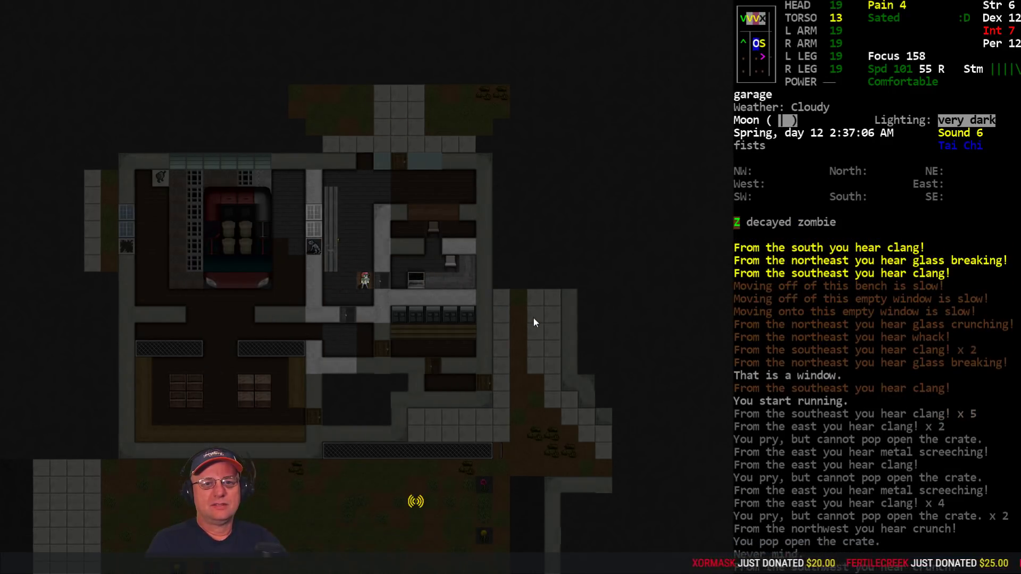
# Dodge north-west past the zombie child and cross the glass shards into the subway station
pyautogui.press('Up')
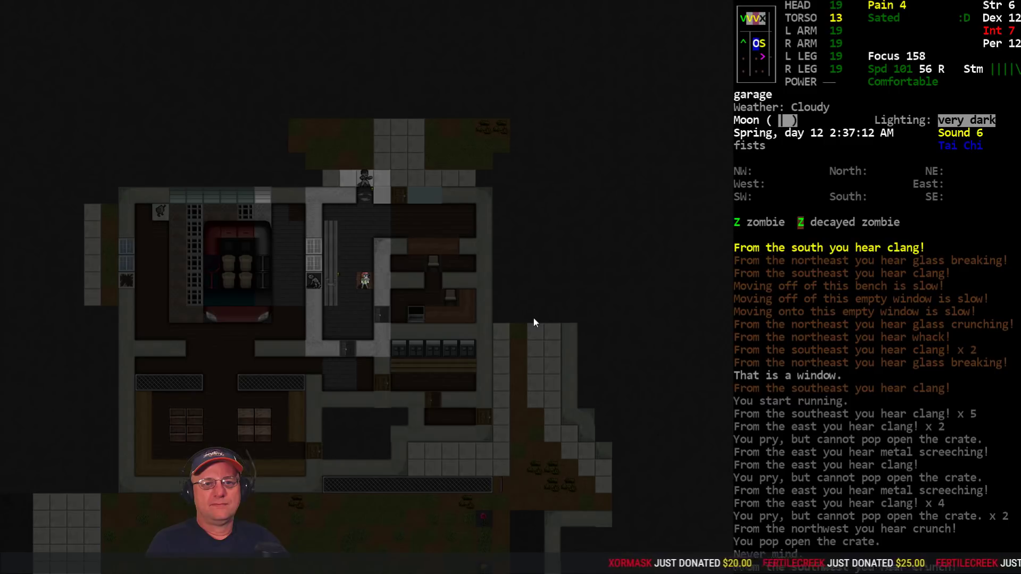
pyautogui.press('Up')
pyautogui.press('Up')
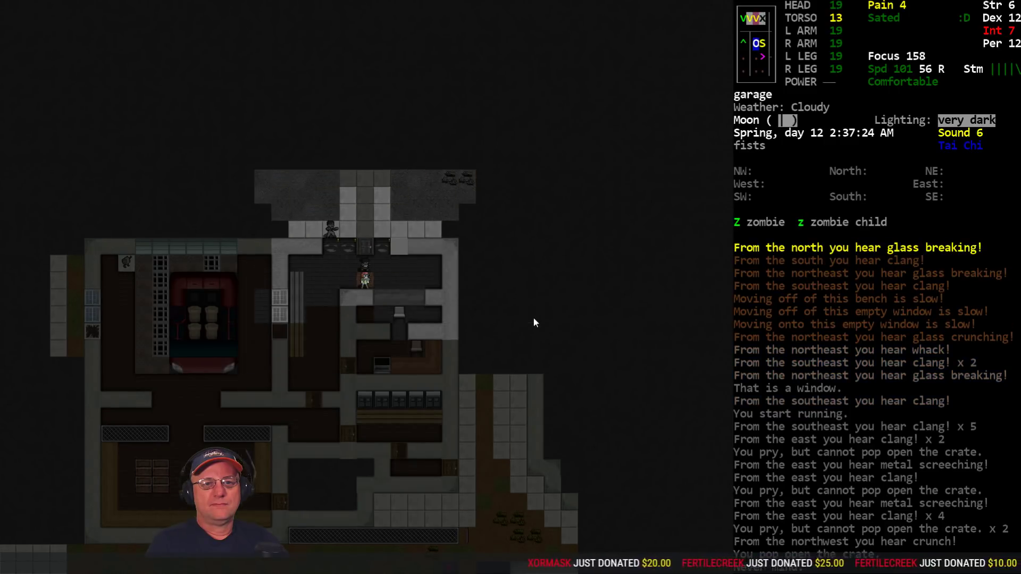
pyautogui.press('Up')
pyautogui.press('Up')
pyautogui.press('Up')
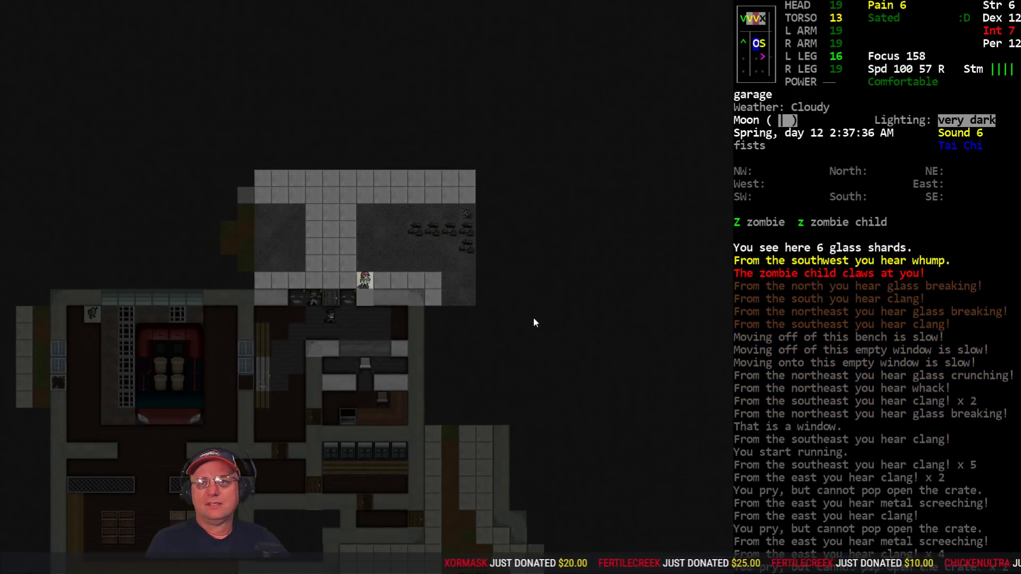
pyautogui.press('Right')
pyautogui.press('Right')
pyautogui.press('Right')
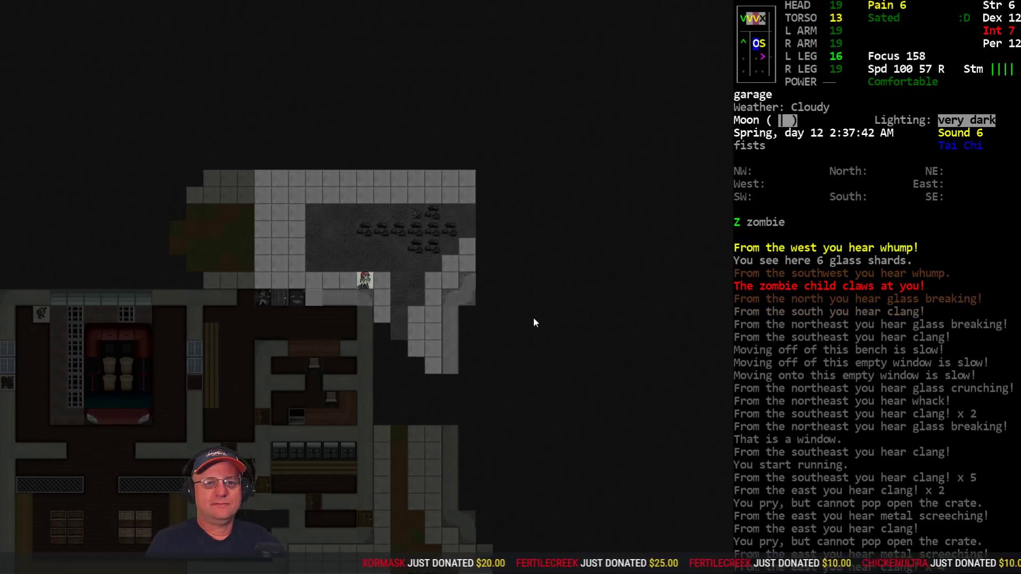
pyautogui.press('Right')
pyautogui.press('Right')
pyautogui.press('Right')
pyautogui.press('Right')
pyautogui.press('Right')
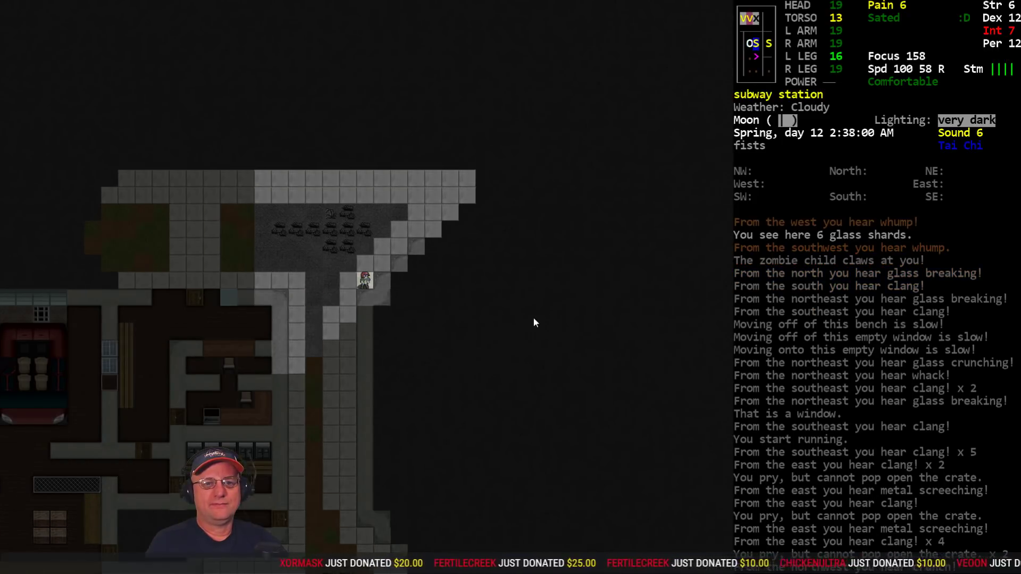
pyautogui.press('Right')
pyautogui.press('Right')
# Walk up to a vending machine and examine it, finding it empty
pyautogui.press('Right')
pyautogui.press('Right')
pyautogui.press('Right')
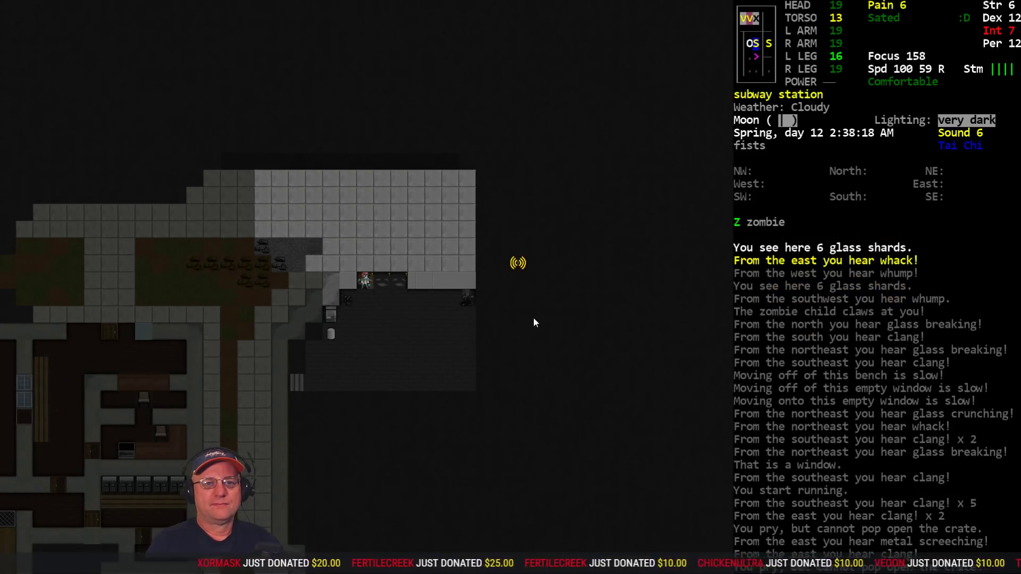
pyautogui.press('Right')
pyautogui.press('Up')
pyautogui.press('e')
pyautogui.press('Up')
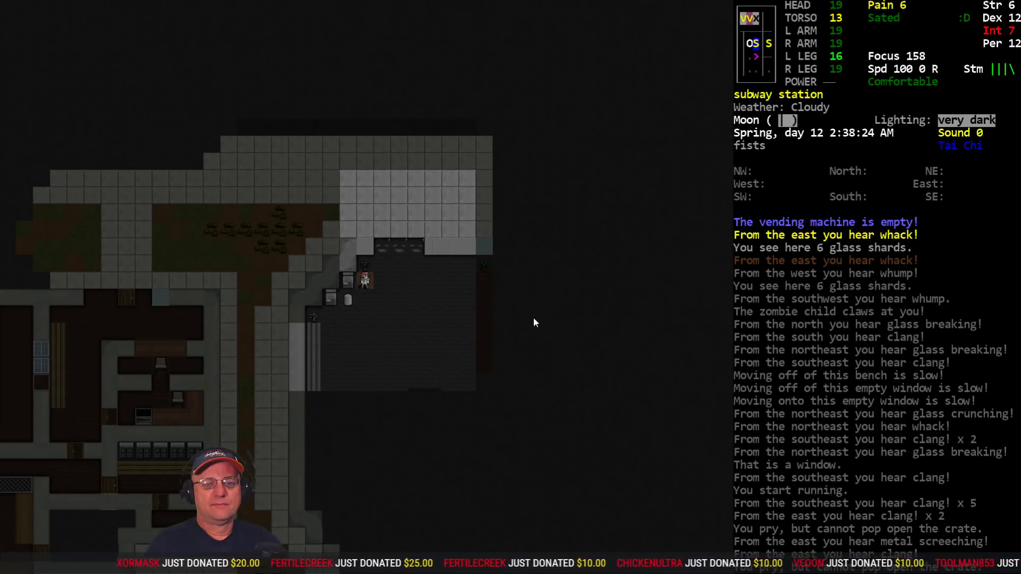
pyautogui.press('Up')
pyautogui.press('Up')
pyautogui.press('e')
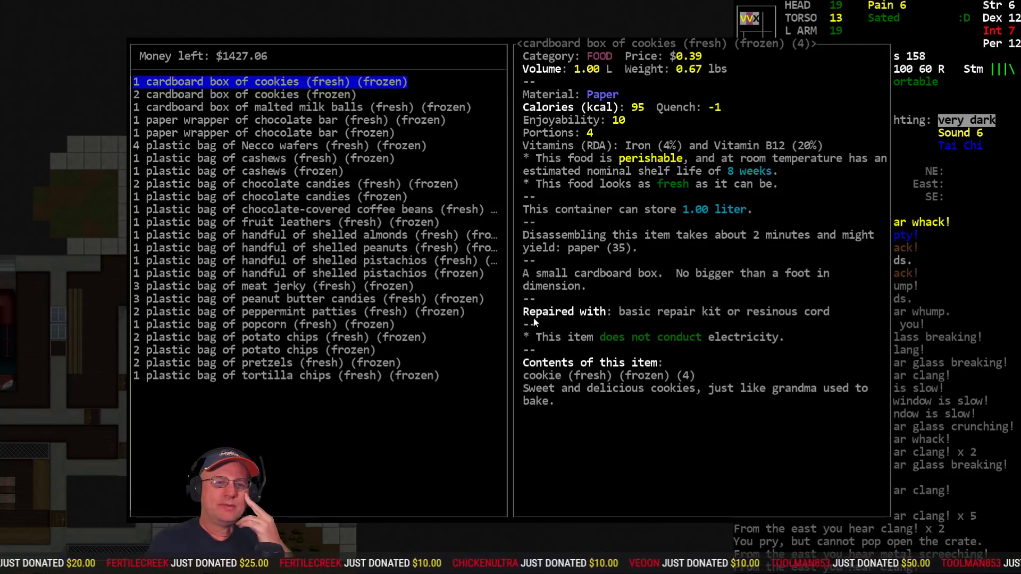
pyautogui.press('Down')
pyautogui.press('Down')
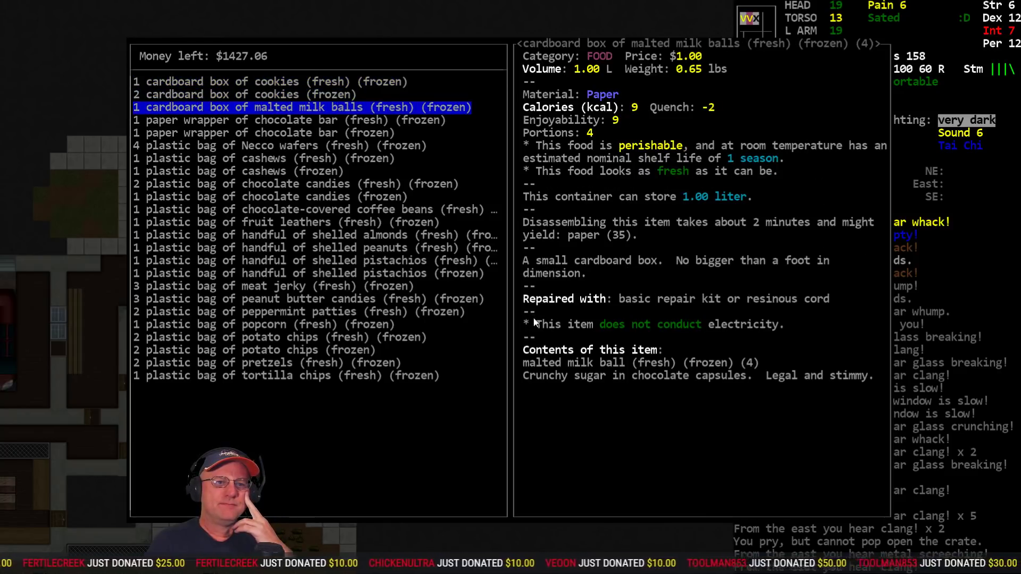
pyautogui.press('Up')
pyautogui.press('Up')
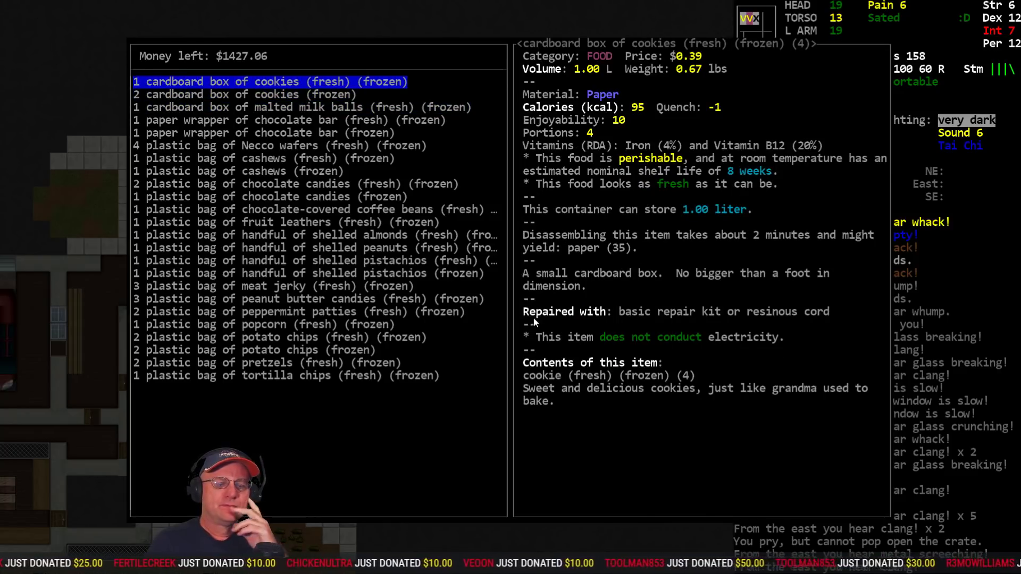
pyautogui.press('Down')
pyautogui.press('Down')
pyautogui.press('Down')
pyautogui.press('Down')
pyautogui.press('Down')
pyautogui.press('Down')
pyautogui.press('Up')
pyautogui.press('Up')
pyautogui.press('Up')
pyautogui.press('Up')
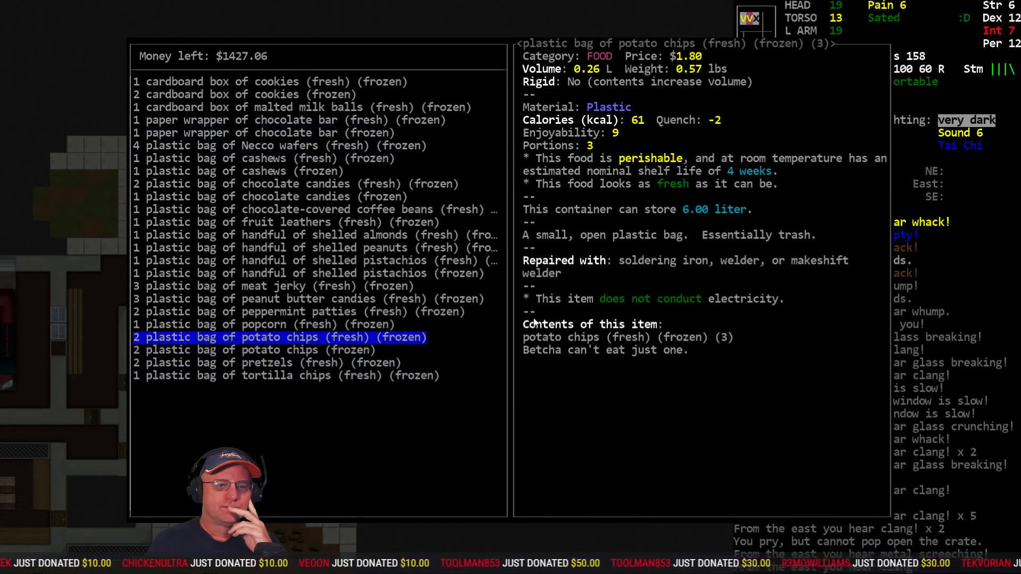
pyautogui.press('Up')
pyautogui.press('Up')
pyautogui.press('Up')
pyautogui.press('Up')
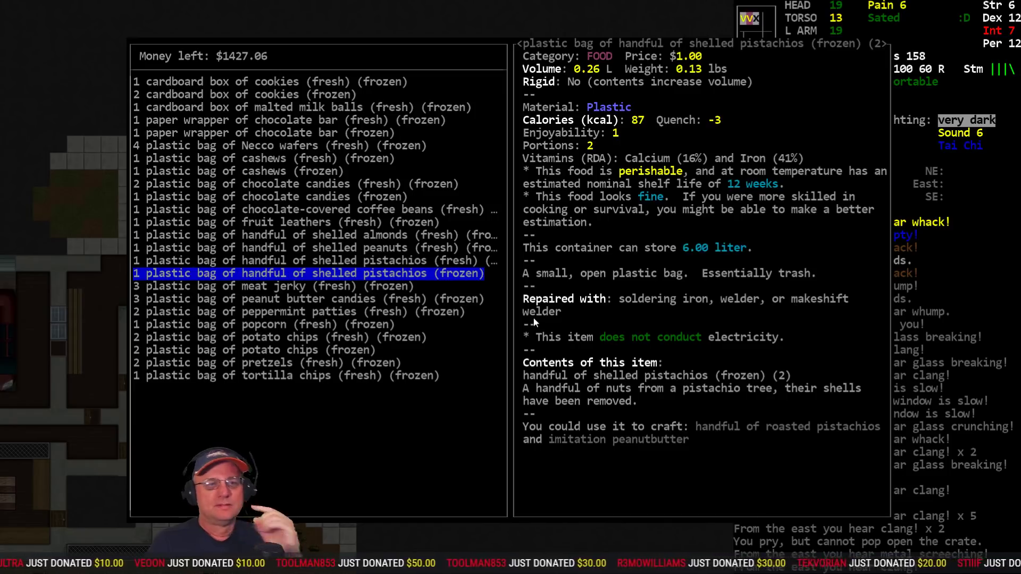
# Reopen the vending machine and buy the chocolate bars
pyautogui.press('Escape')
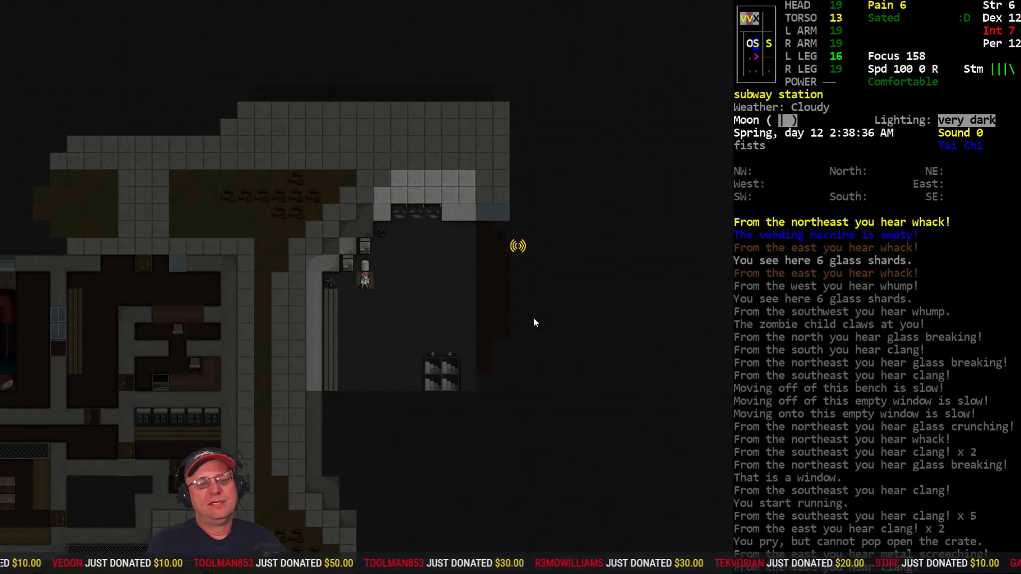
pyautogui.press('e')
pyautogui.press('Down')
pyautogui.press('Down')
pyautogui.press('Down')
pyautogui.press('Return')
pyautogui.press('Escape')
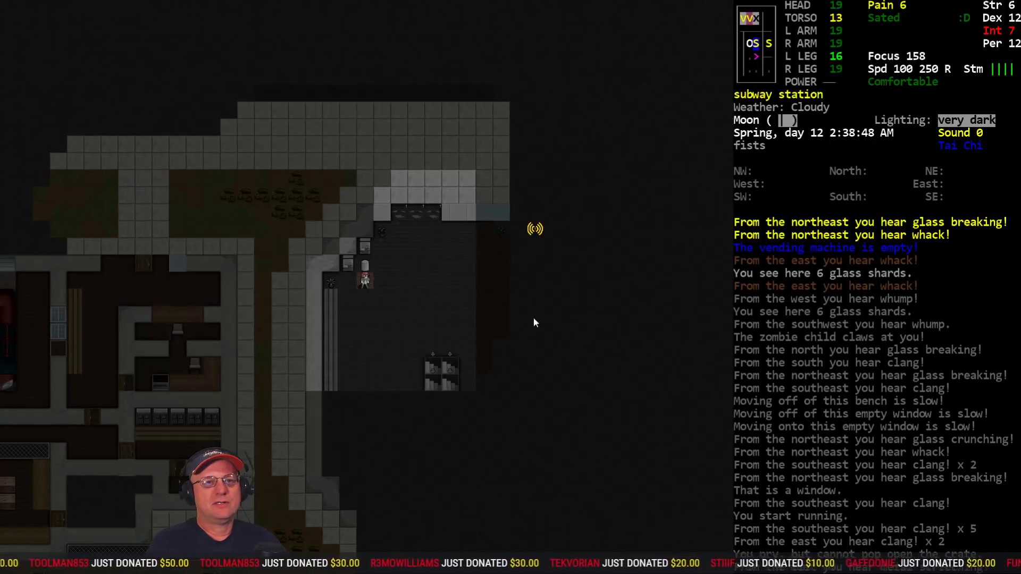
# Walk south to the second vending machine and open its selection
pyautogui.press('Down')
pyautogui.press('Down')
pyautogui.press('Down')
pyautogui.press('Down')
pyautogui.press('Down')
pyautogui.press('Down')
pyautogui.press('Down')
pyautogui.press('Down')
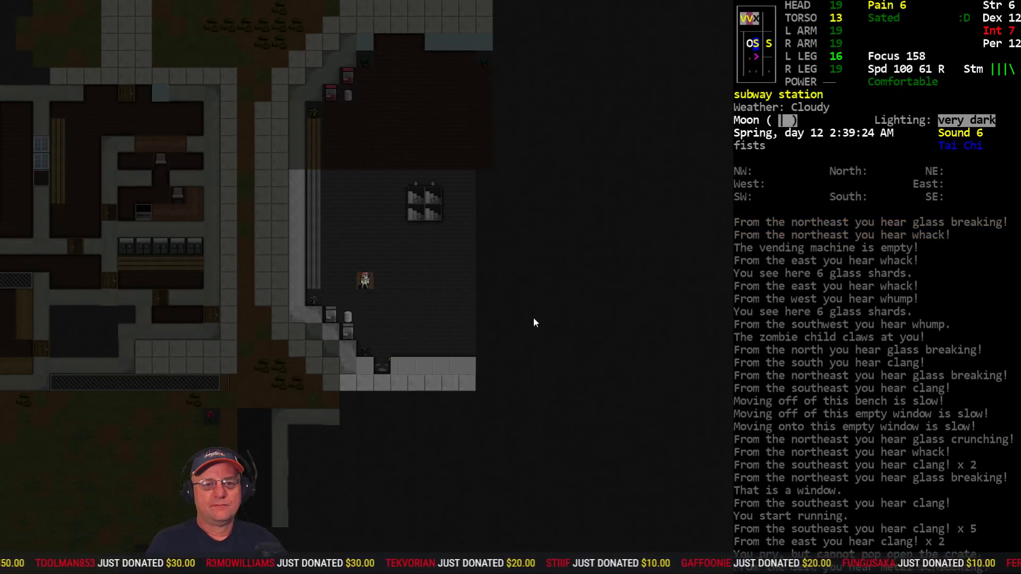
pyautogui.press('Down')
pyautogui.press('Return')
pyautogui.press('Down')
pyautogui.press('Down')
pyautogui.press('Down')
pyautogui.press('Down')
pyautogui.press('Down')
# Buy a bag of chocolate candies plus the coffee beans and pretzels
pyautogui.press('Return')
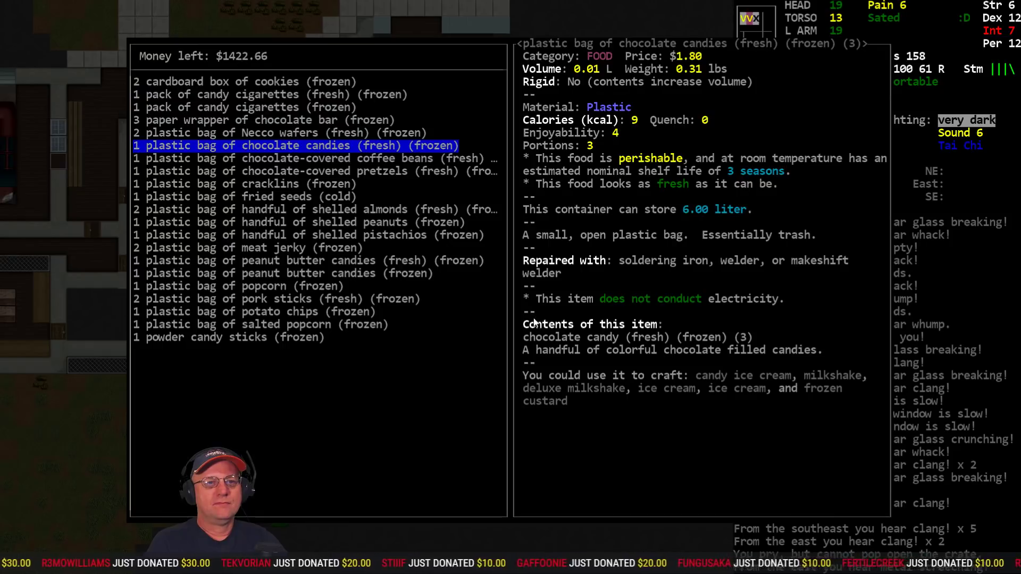
pyautogui.press('Return')
pyautogui.press('Return')
pyautogui.press('Return')
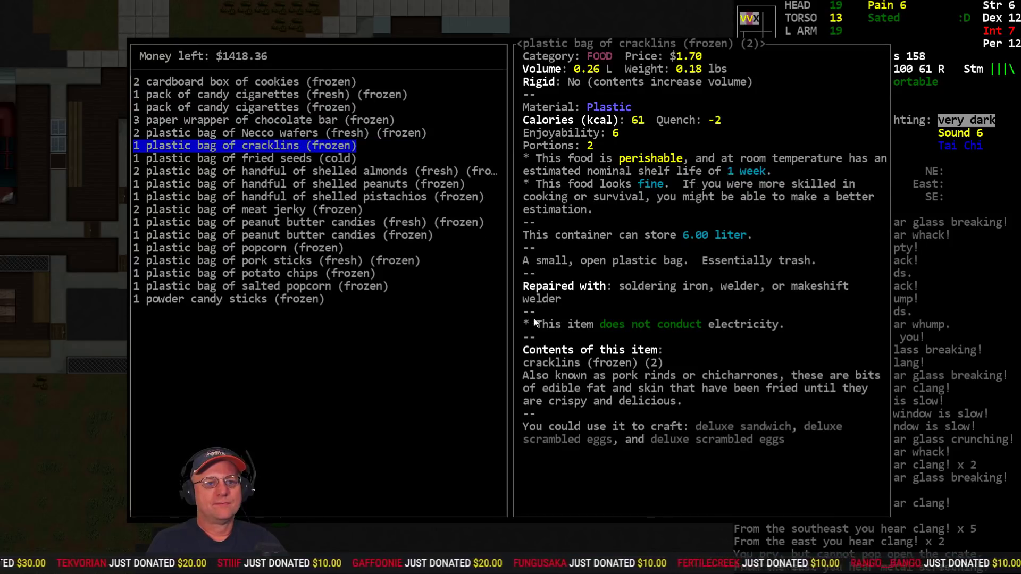
pyautogui.press('Escape')
# Switch to walking, then browse a drinks machine and the food machine to the east
pyautogui.press('"')
pyautogui.press('Left')
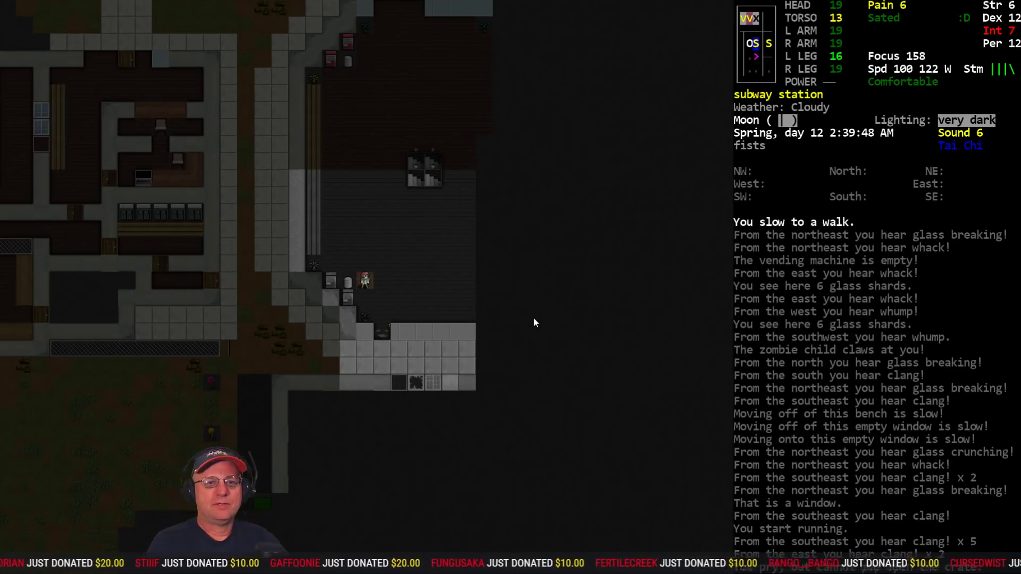
pyautogui.press('e')
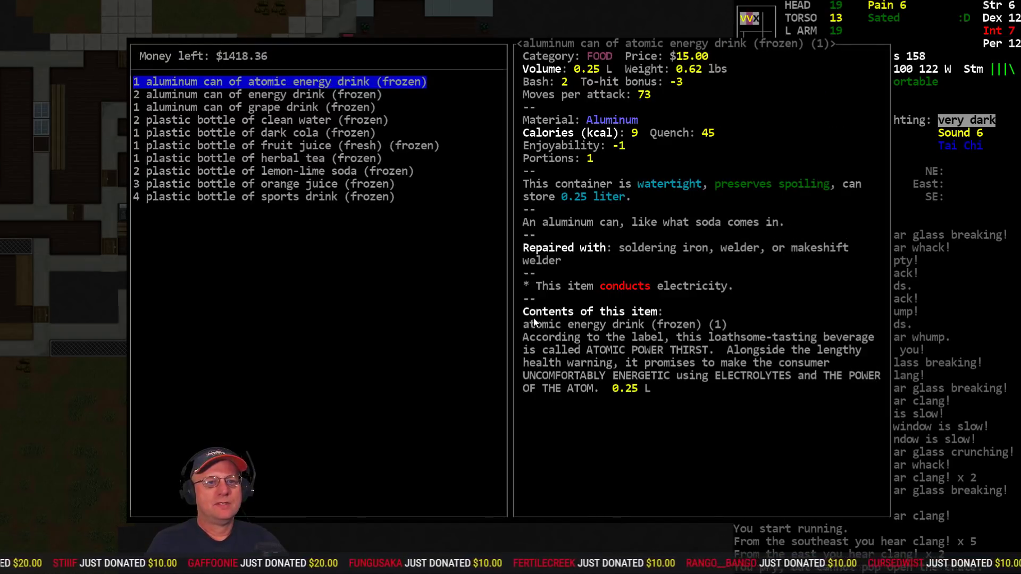
pyautogui.press('Escape')
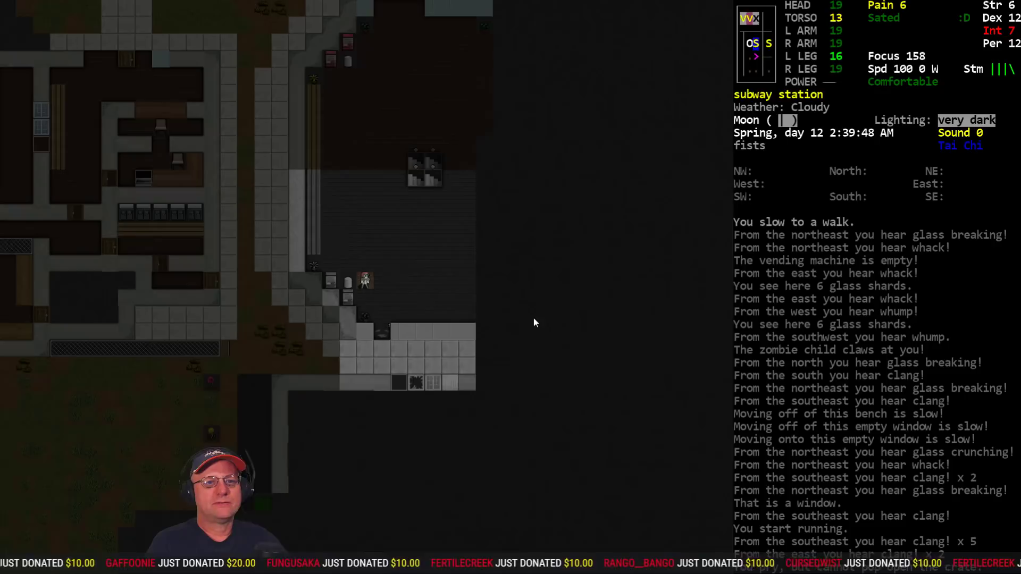
pyautogui.press('Right')
pyautogui.press('Right')
pyautogui.press('Right')
pyautogui.press('Right')
pyautogui.press('Right')
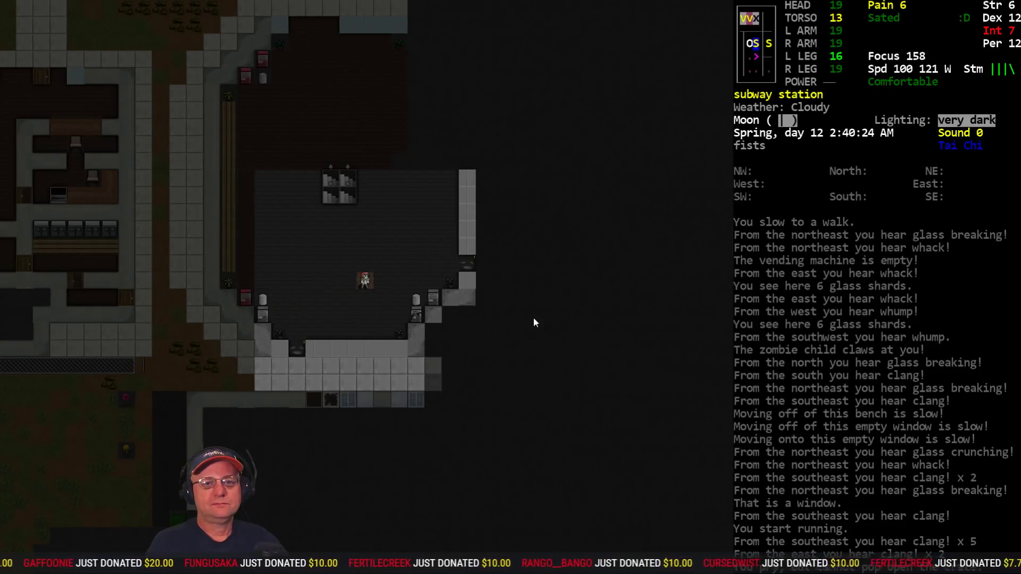
pyautogui.press('Right')
pyautogui.press('Right')
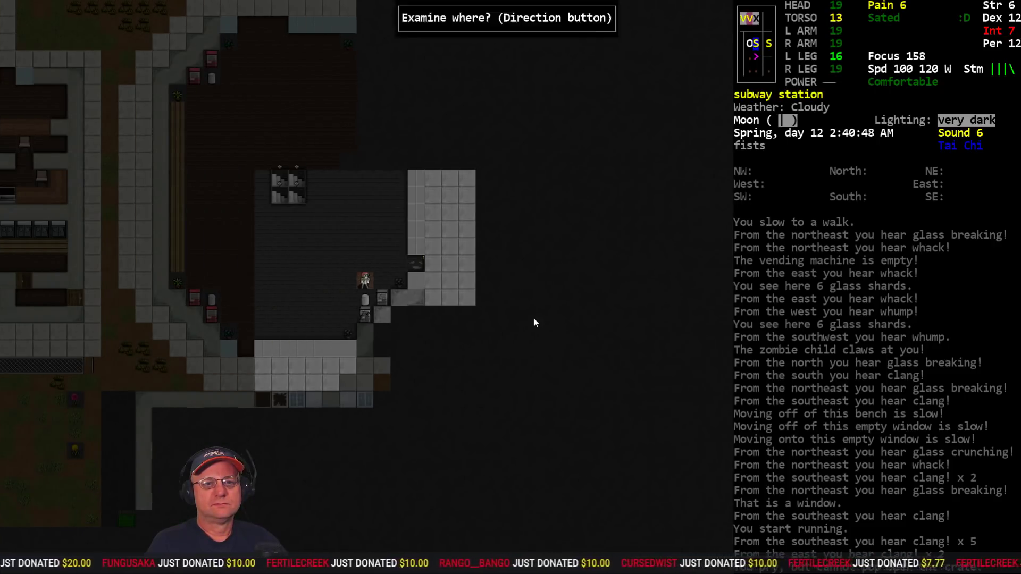
pyautogui.press('Right')
pyautogui.press('e')
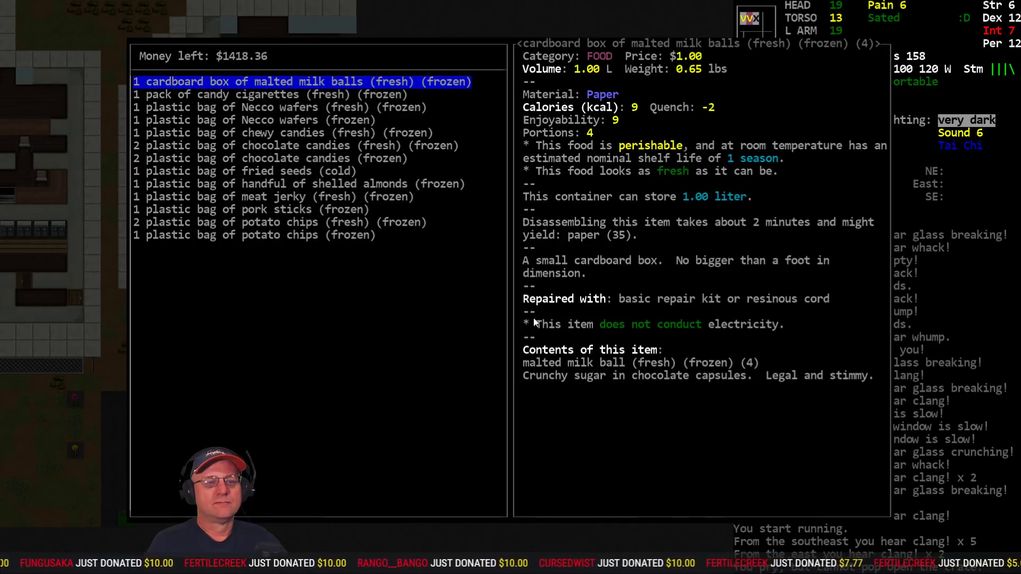
pyautogui.press('Escape')
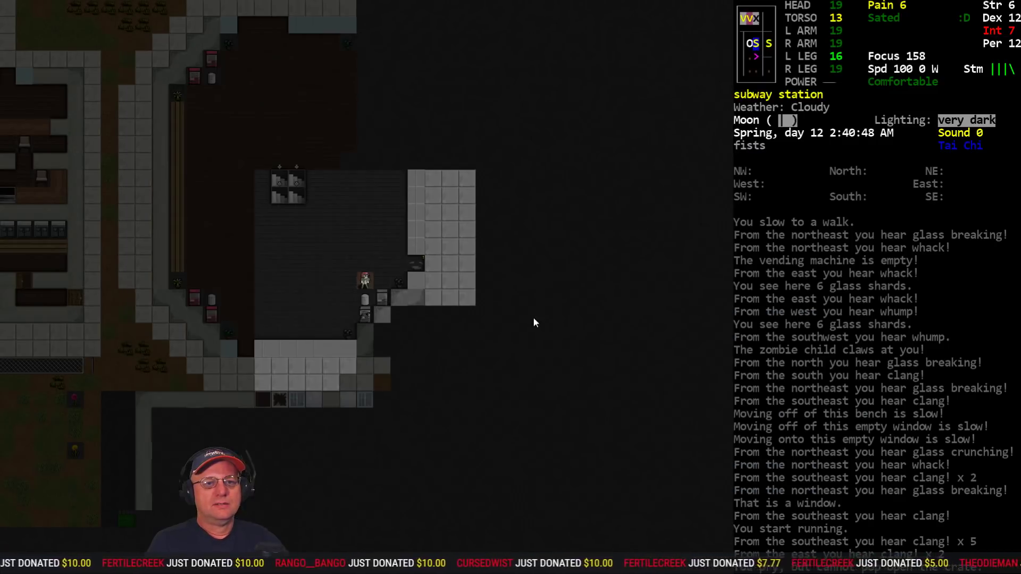
# Walk north, browsing another snack machine and then a drinks machine
pyautogui.press('Up')
pyautogui.press('Up')
pyautogui.press('Up')
pyautogui.press('Up')
pyautogui.press('Up')
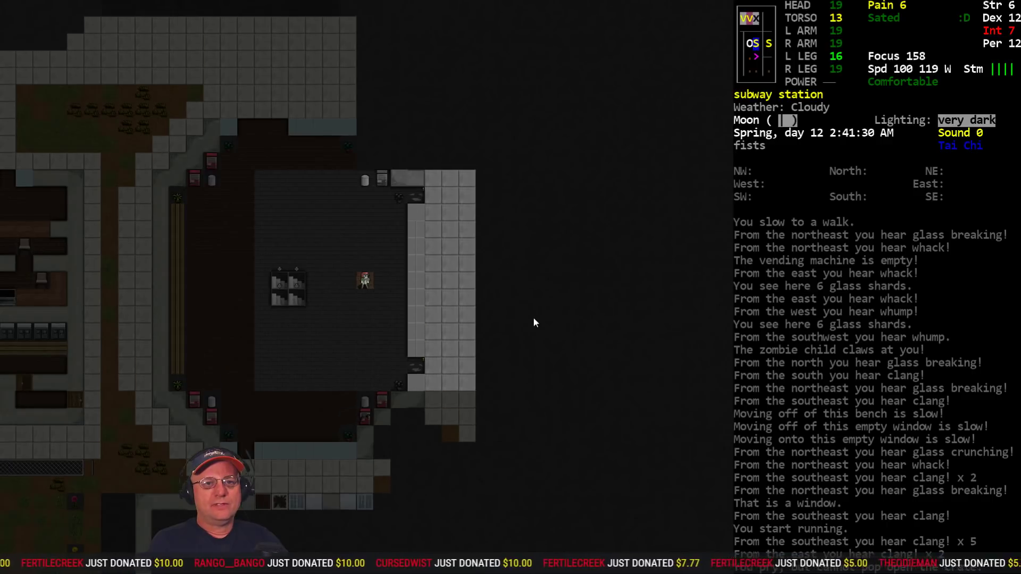
pyautogui.press('Up')
pyautogui.press('Up')
pyautogui.press('Up')
pyautogui.press('e')
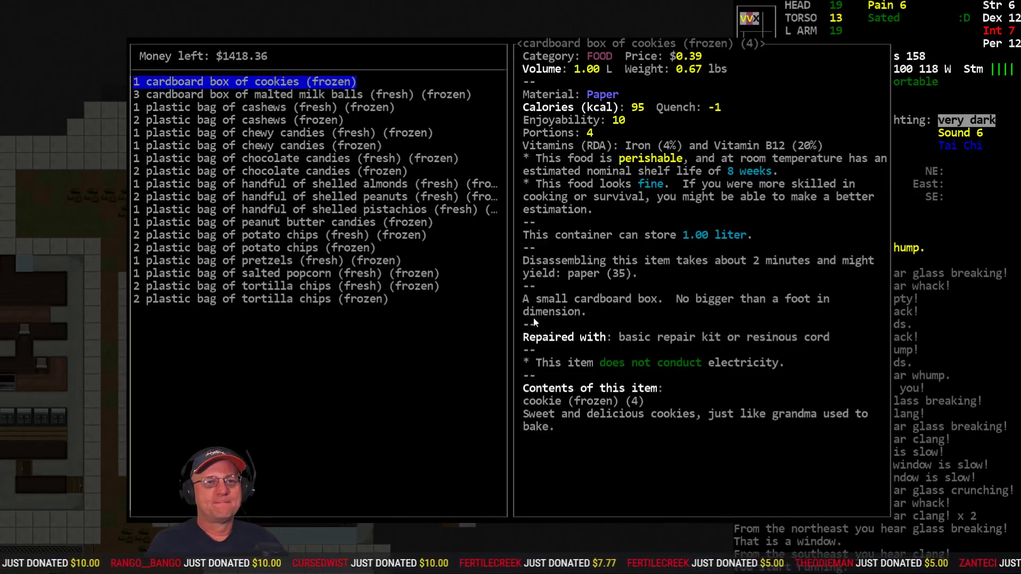
pyautogui.press('Escape')
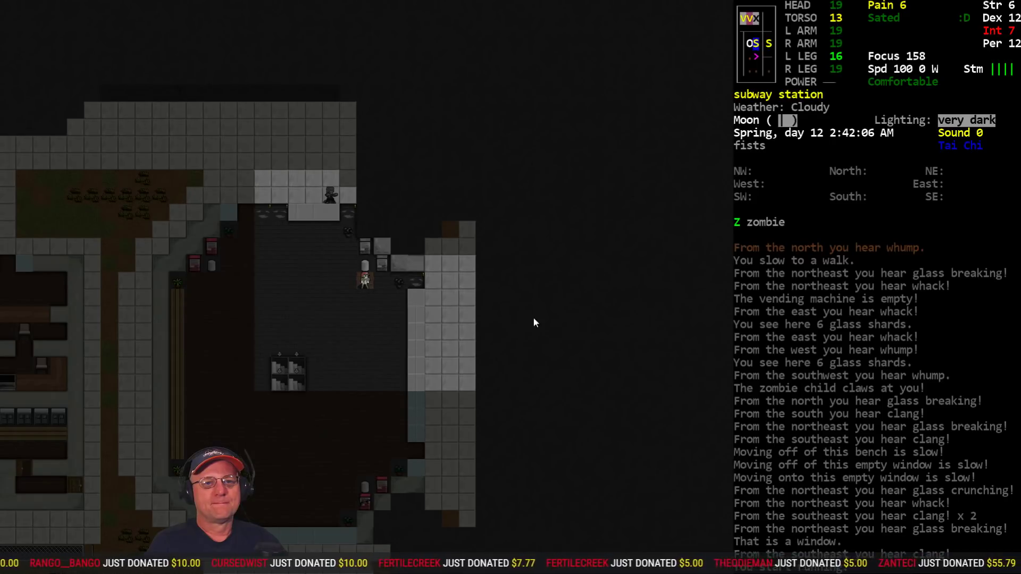
pyautogui.press('Up')
pyautogui.press('e')
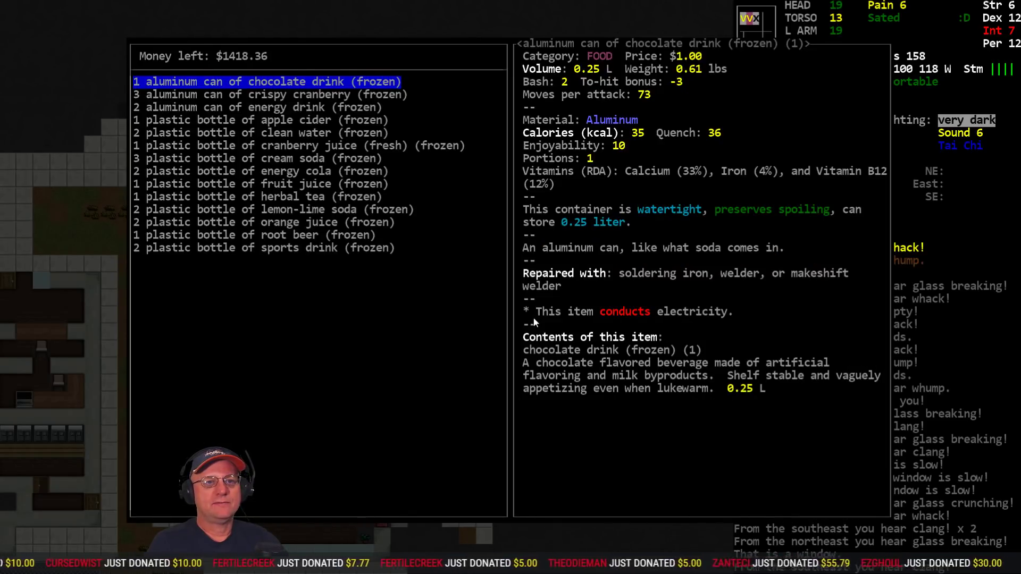
pyautogui.press('Escape')
pyautogui.press('Up')
pyautogui.press('Up')
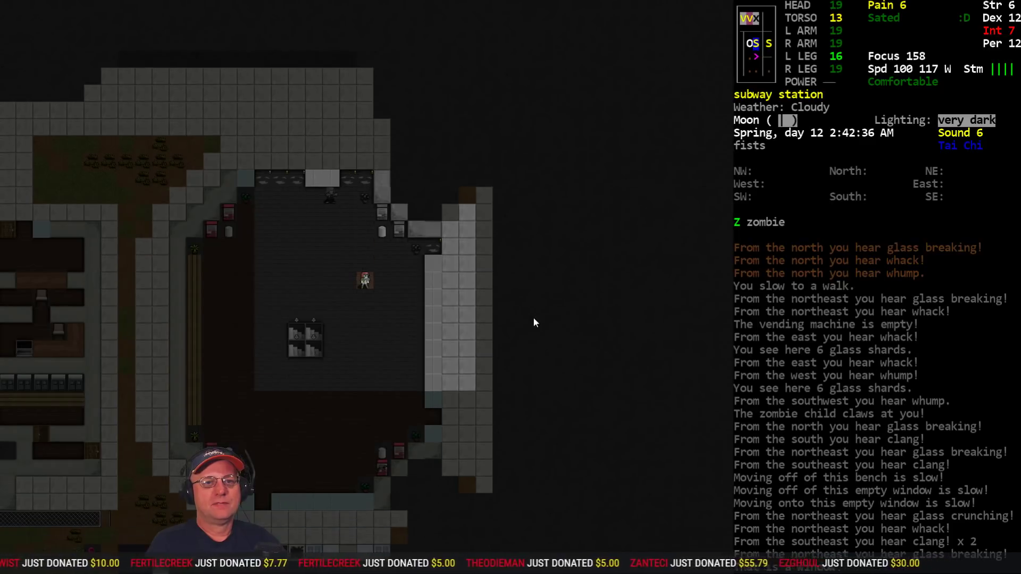
# Check the overmap, panning across the surrounding area before returning to local view
pyautogui.press('m')
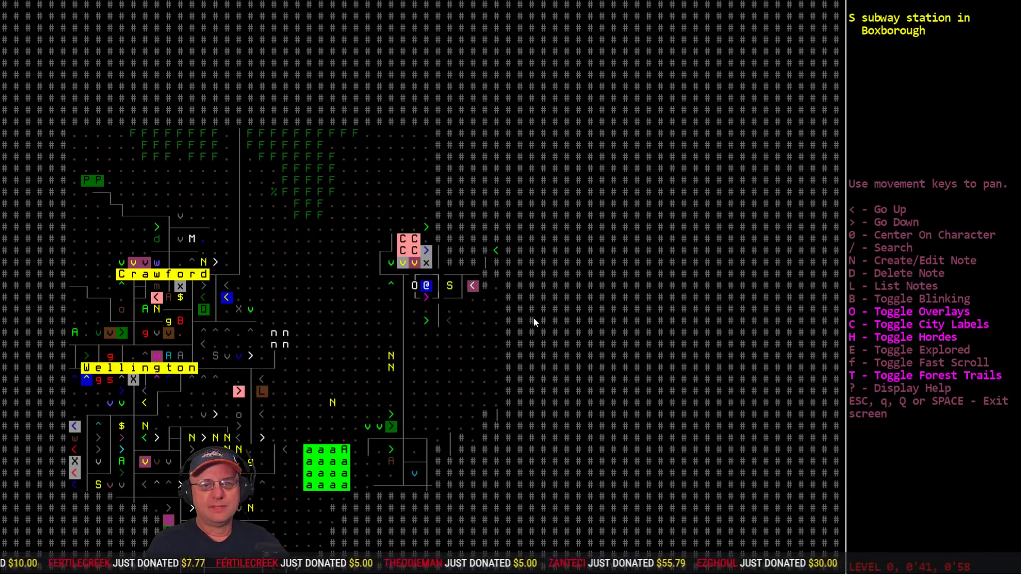
pyautogui.press('Up')
pyautogui.press('Up')
pyautogui.press('Escape')
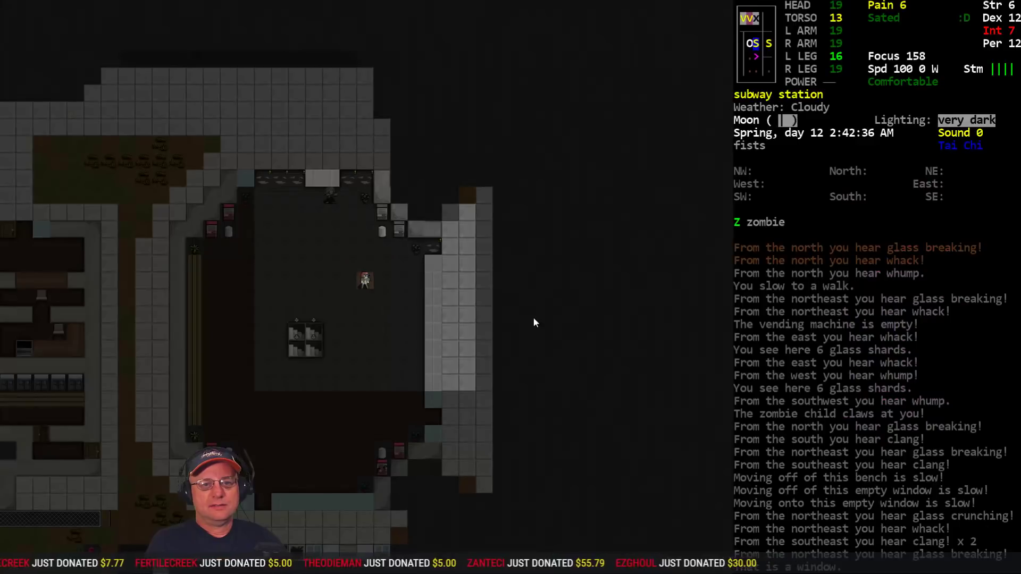
# Step east away from the shady zombie and start running north
pyautogui.press('Right')
pyautogui.press('Right')
pyautogui.press('Right')
pyautogui.press('Right')
pyautogui.press('Right')
pyautogui.press('Right')
pyautogui.press('Up')
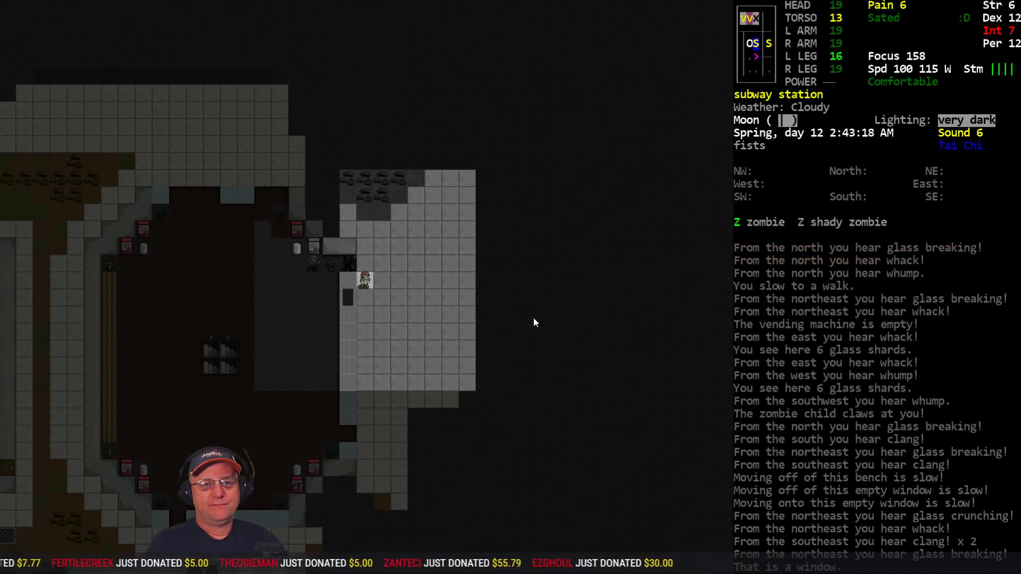
pyautogui.press('Up')
pyautogui.press('"')
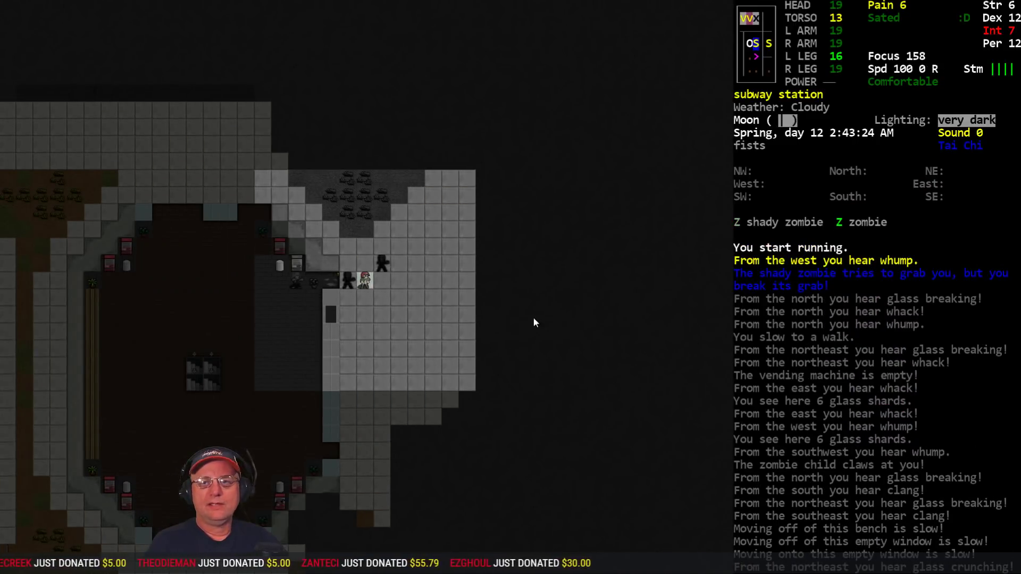
pyautogui.press('Up')
pyautogui.press('Up')
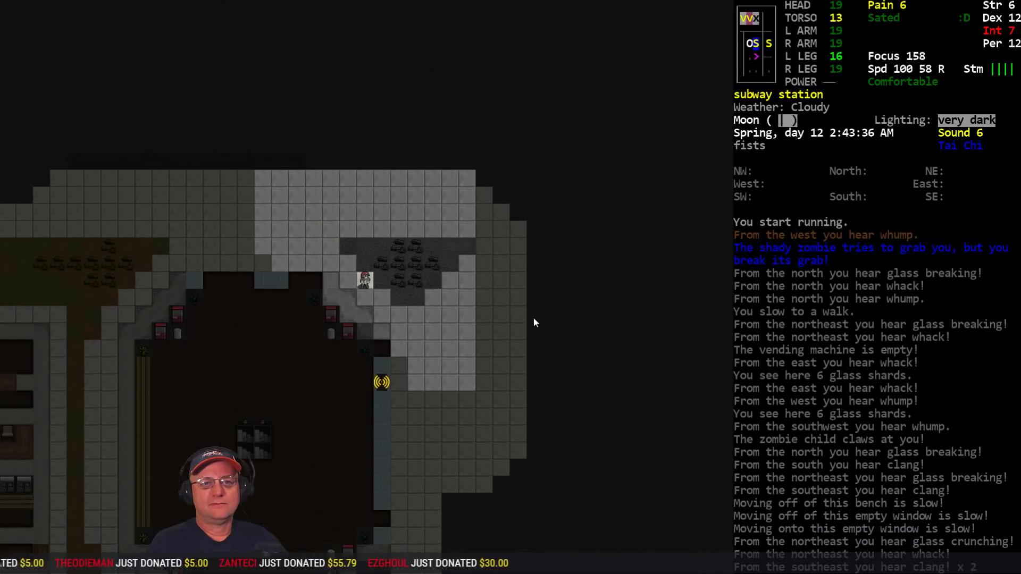
pyautogui.press('Up')
# Run north onto the road, then walk toward the parked vehicle
pyautogui.press('Up')
pyautogui.press('Up')
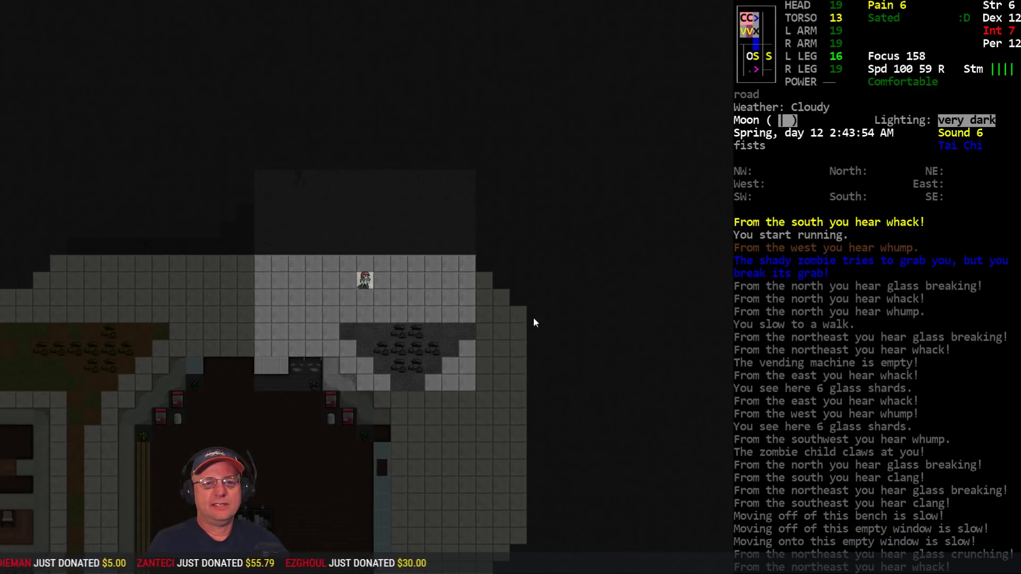
pyautogui.press('Up')
pyautogui.press('Up')
pyautogui.press('Up')
pyautogui.press('"')
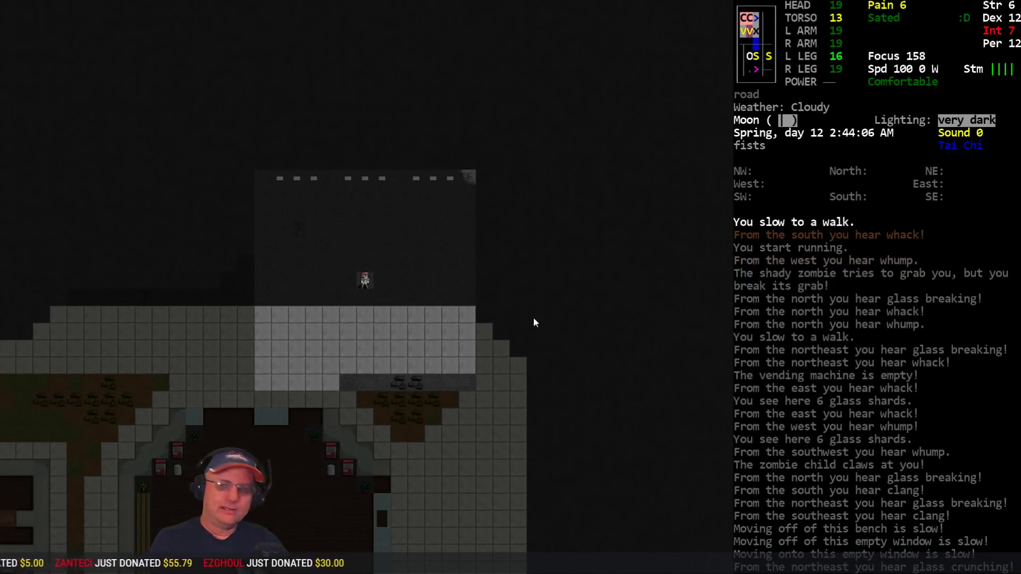
pyautogui.press('Up')
pyautogui.press('Up')
pyautogui.press('Up')
pyautogui.press('Up')
pyautogui.press('Up')
pyautogui.press('Up')
pyautogui.press('Up')
pyautogui.press('Up')
pyautogui.press('Up')
pyautogui.press('Up')
pyautogui.press('Up')
pyautogui.press('Up')
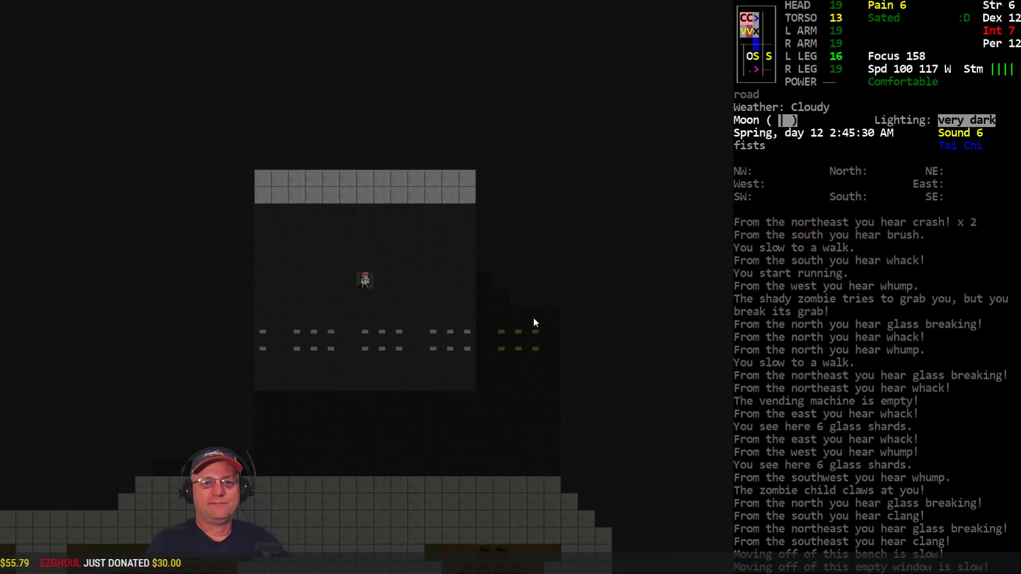
pyautogui.press('Up')
pyautogui.press('Up')
pyautogui.press('Up')
pyautogui.press('Up')
pyautogui.press('Up')
pyautogui.press('Up')
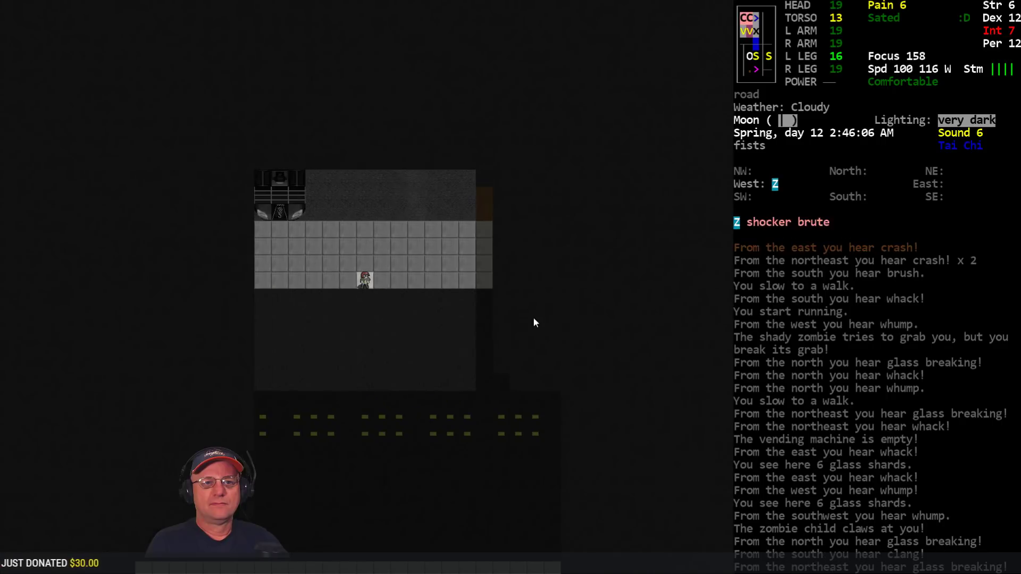
pyautogui.press('Up')
pyautogui.press('Up')
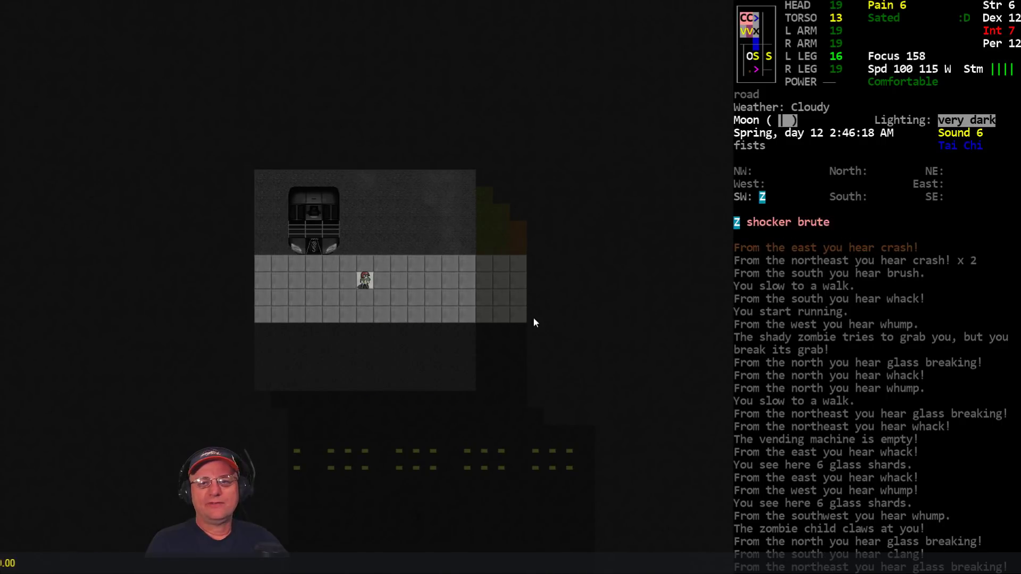
# Inspect the shocker brute in the monster list, then survey the surroundings with zoom
pyautogui.press('V')
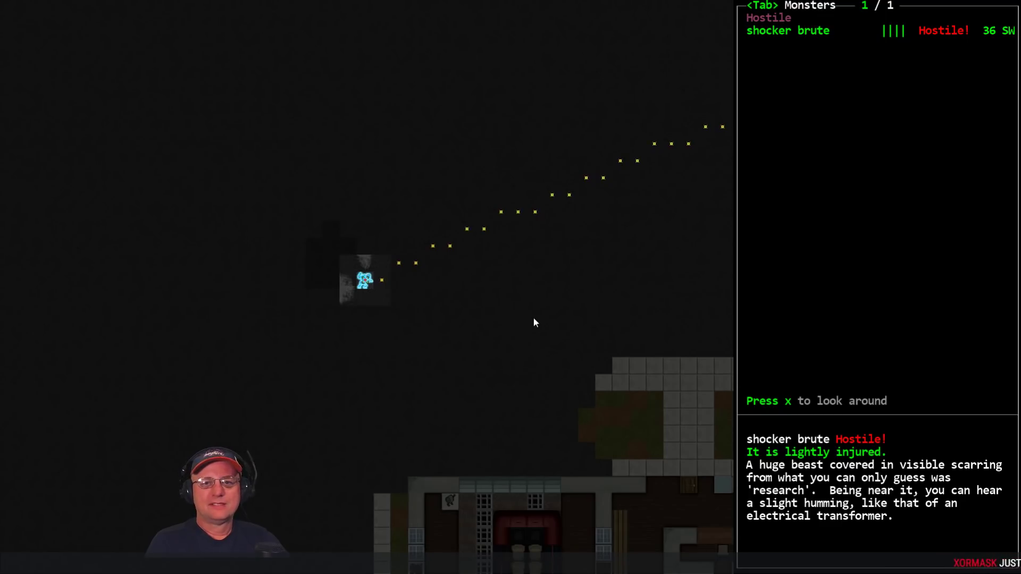
pyautogui.press('Escape')
pyautogui.press('z')
pyautogui.press('Z')
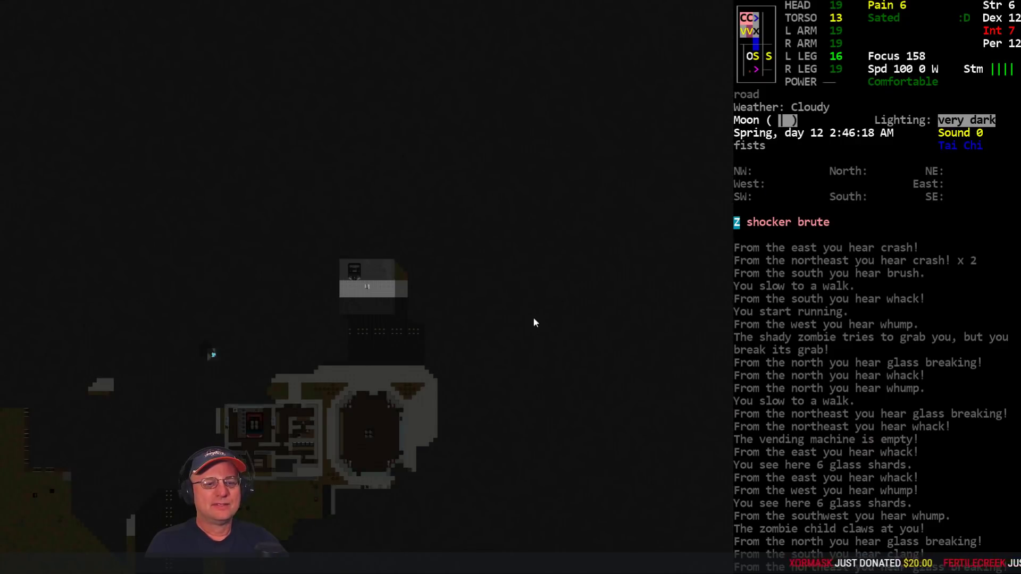
pyautogui.press('z')
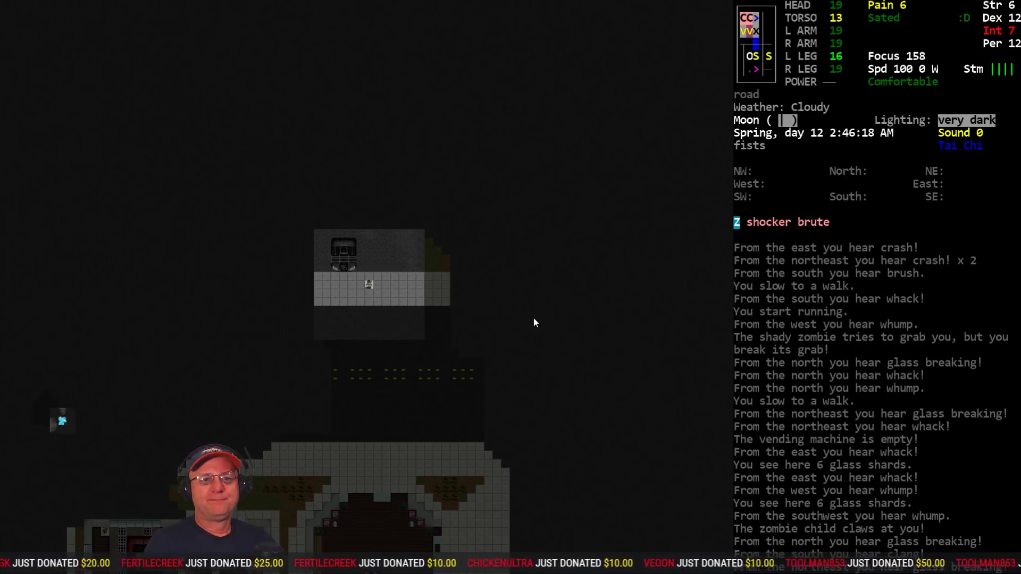
# Walk up beside the vehicle and bring up its action choices
pyautogui.press('Z')
pyautogui.press('Up')
pyautogui.press('e')
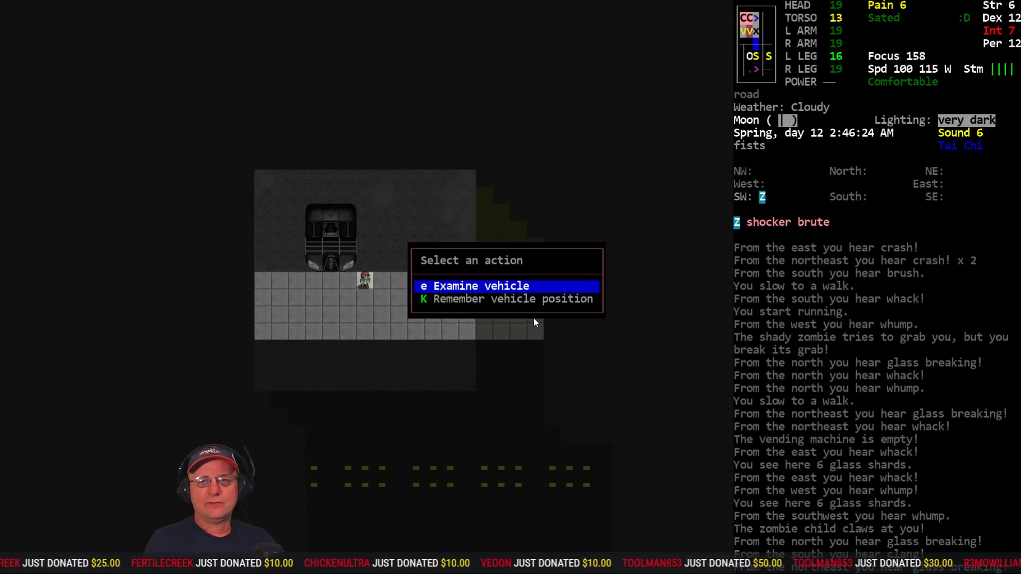
# Examine the Excavator, reading its boom crane, floodlight, horn and door tiles
pyautogui.press('Return')
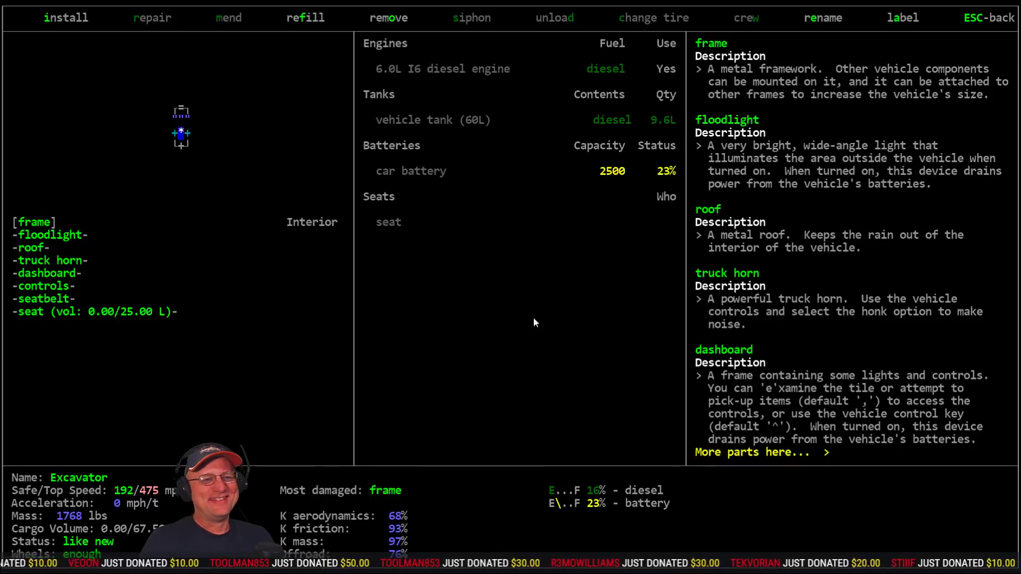
pyautogui.press('Up')
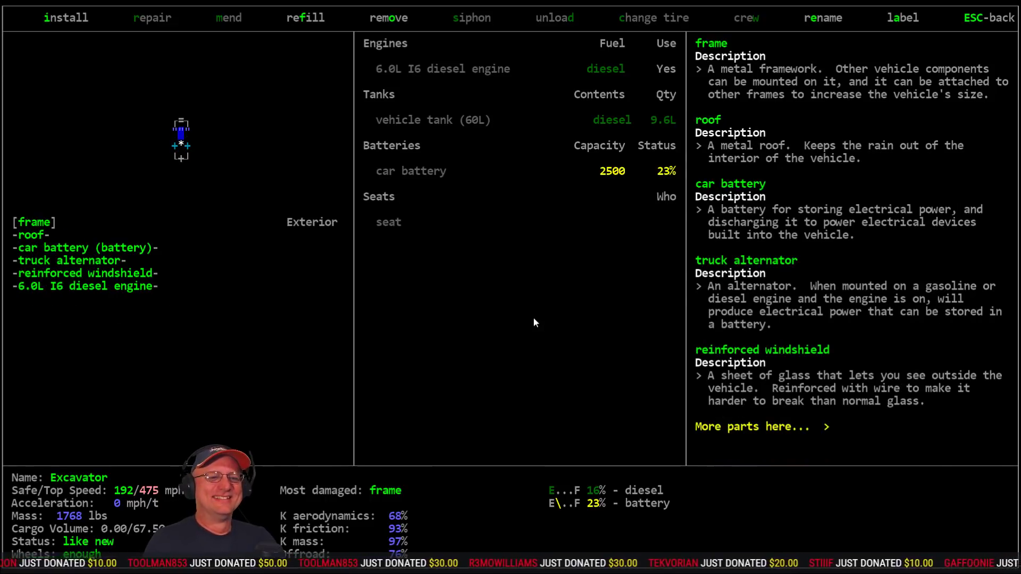
pyautogui.press('Up')
pyautogui.press('Down')
pyautogui.press('Down')
pyautogui.press('Up')
pyautogui.press('Up')
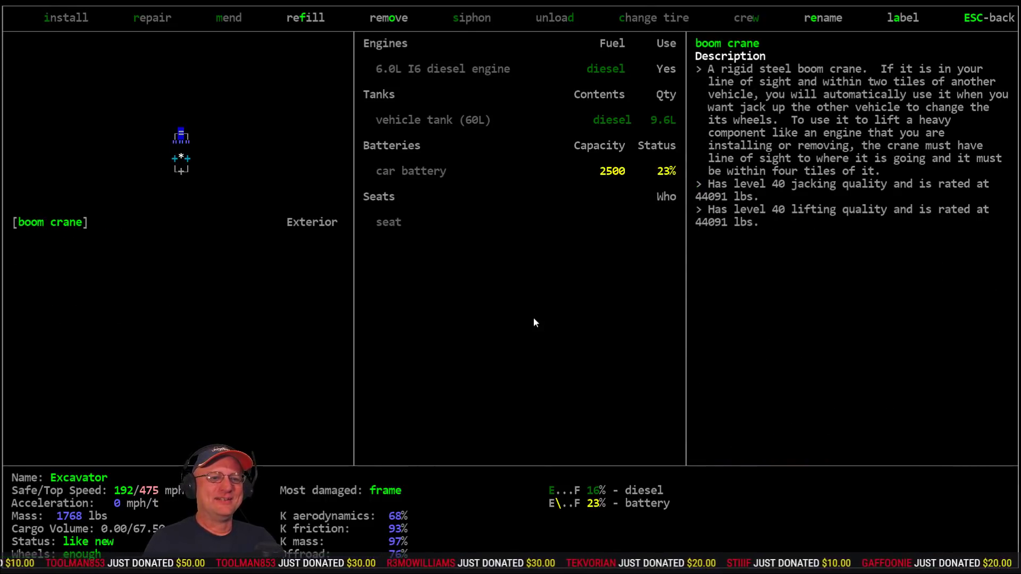
pyautogui.press('Down')
pyautogui.press('Down')
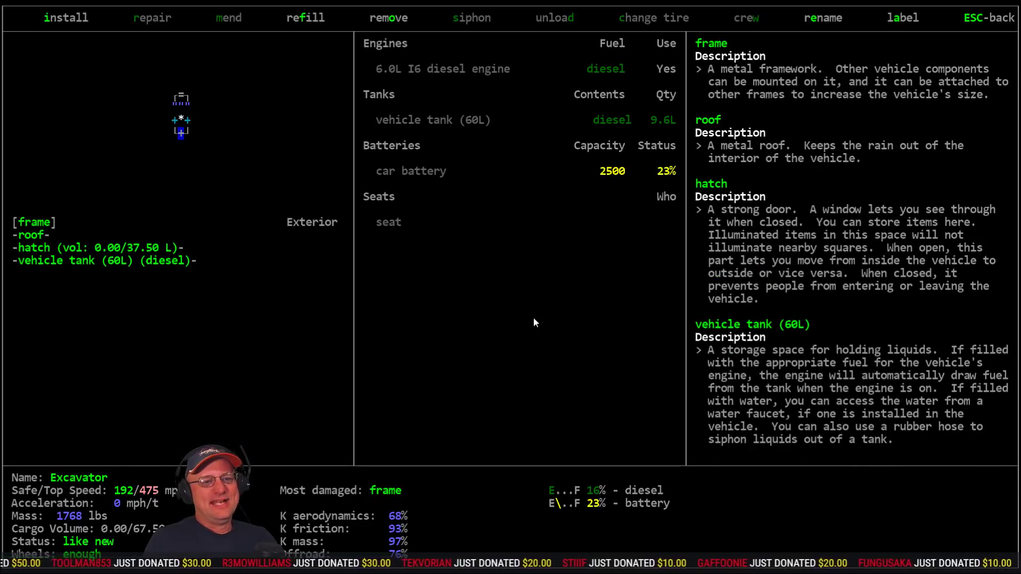
pyautogui.press('Down')
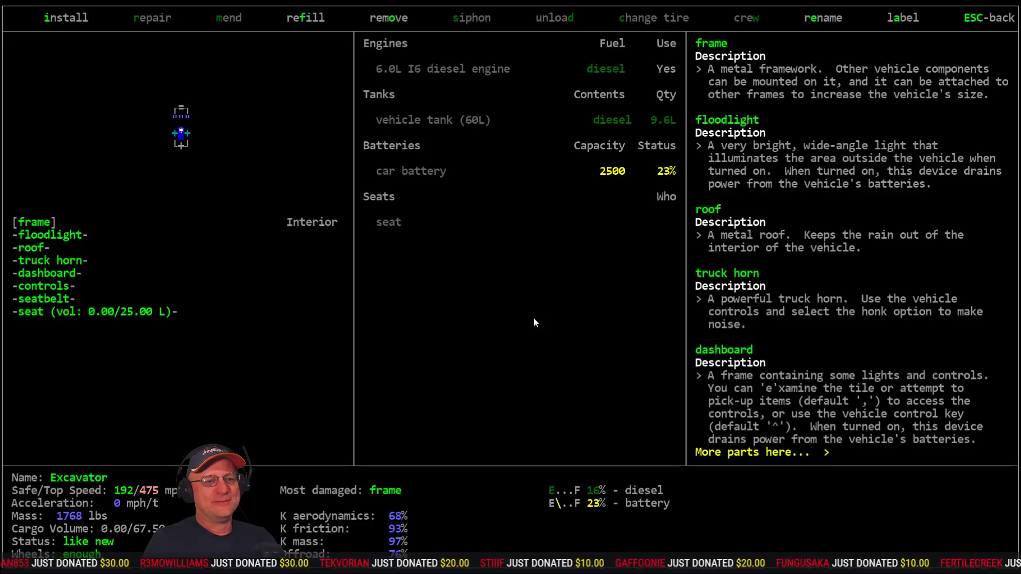
pyautogui.press('Down')
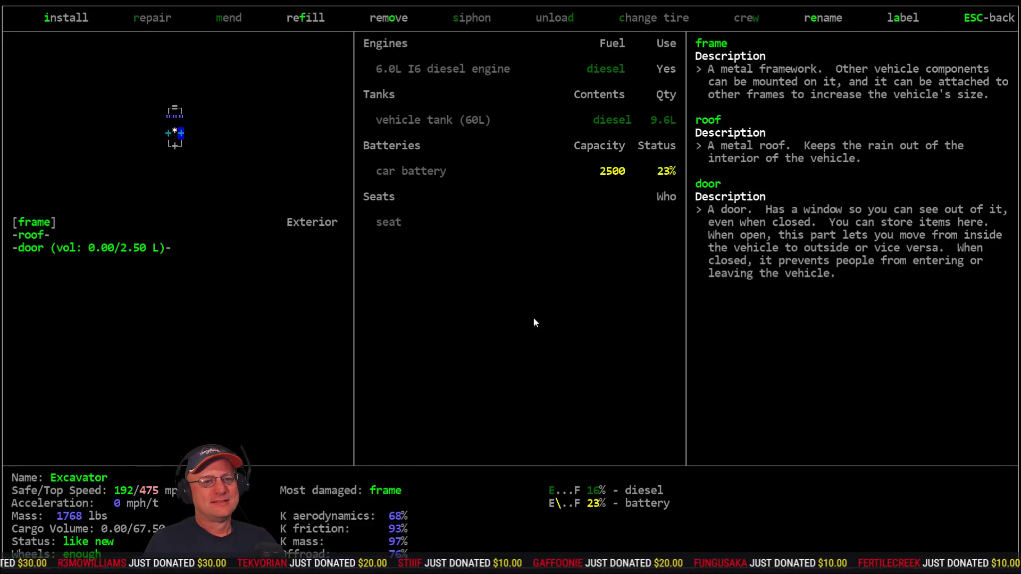
pyautogui.press('Left')
pyautogui.press('Up')
pyautogui.press('Up')
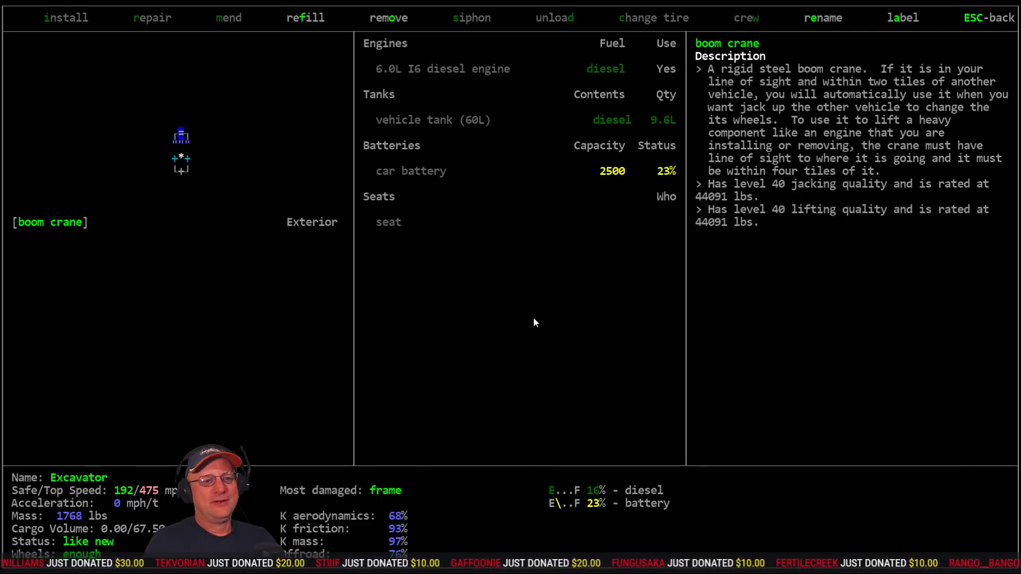
pyautogui.press('Escape')
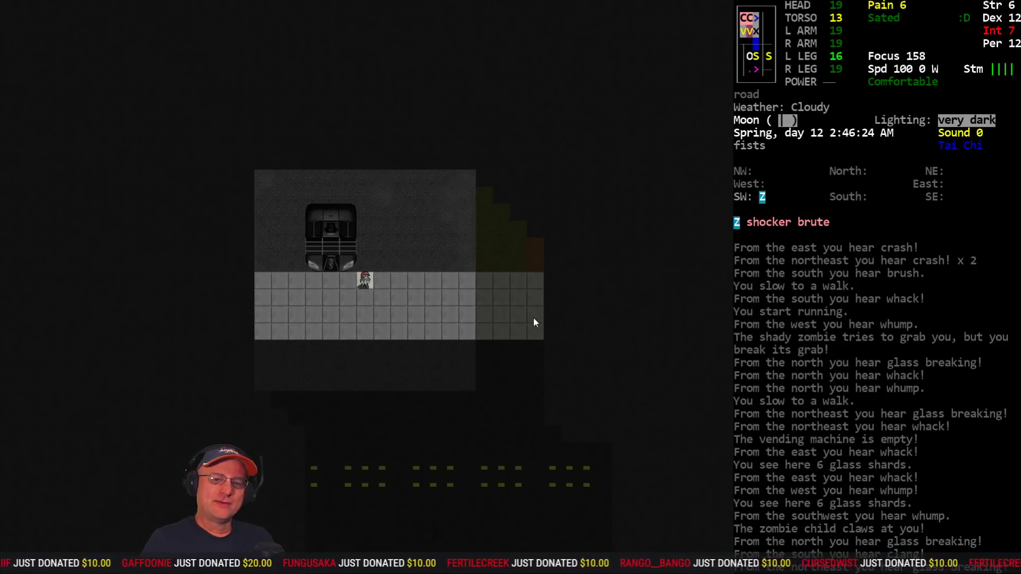
# Adjust the zoom, step one tile east and glance at the overmap
pyautogui.press('z')
pyautogui.press('Z')
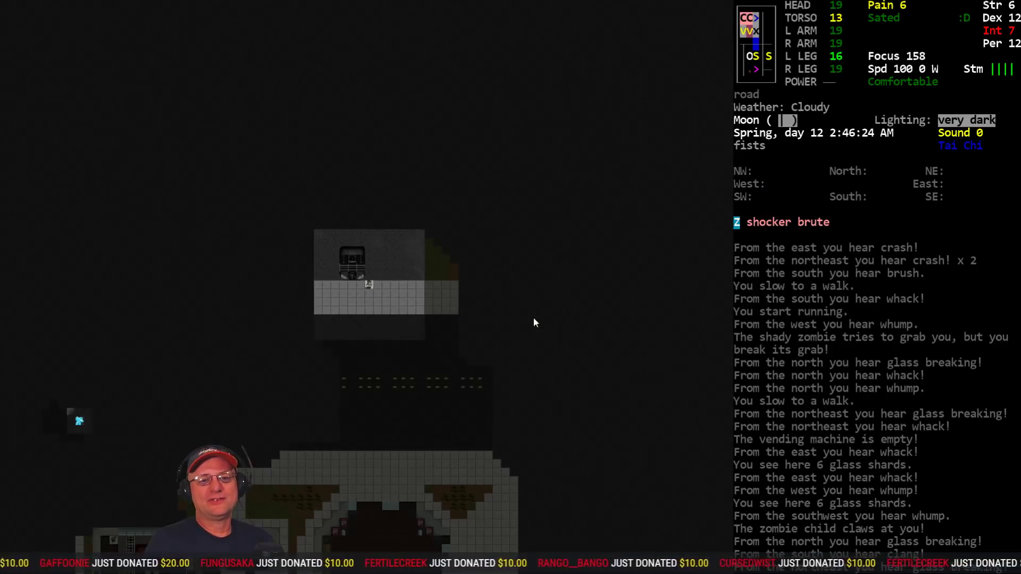
pyautogui.press('z')
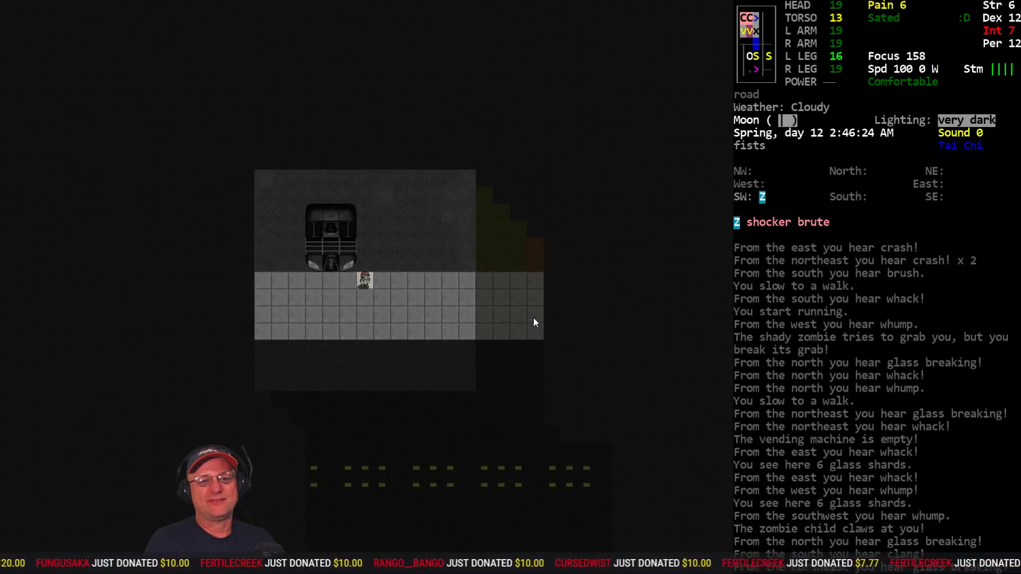
pyautogui.press('l')
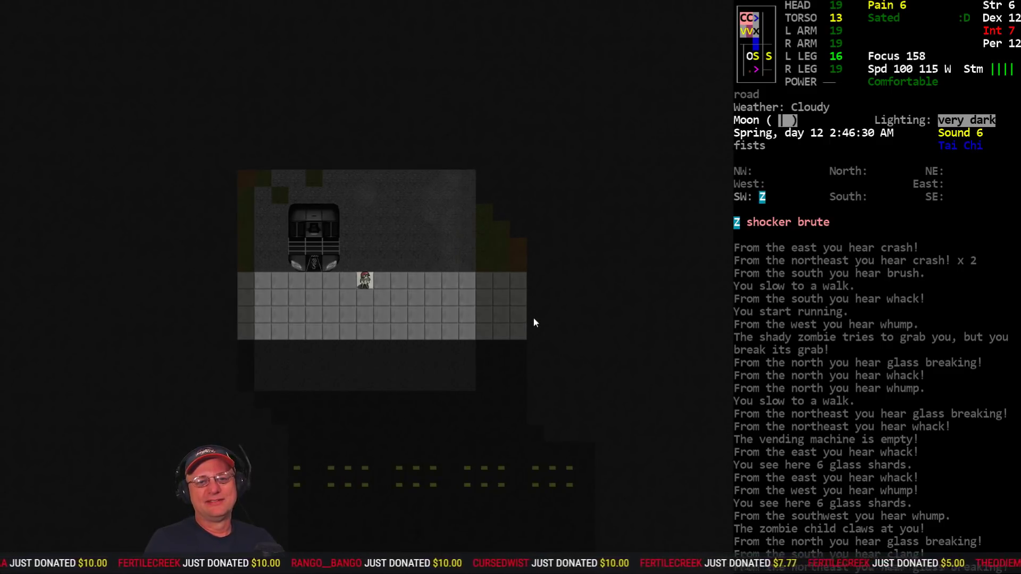
pyautogui.press('m')
pyautogui.press('Escape')
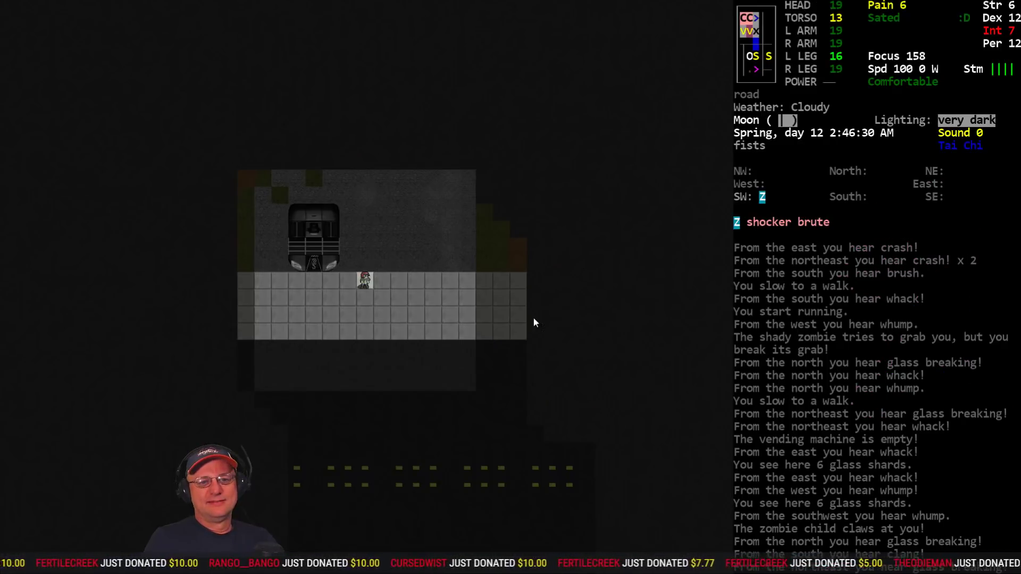
# Walk north into the construction site
pyautogui.press('k')
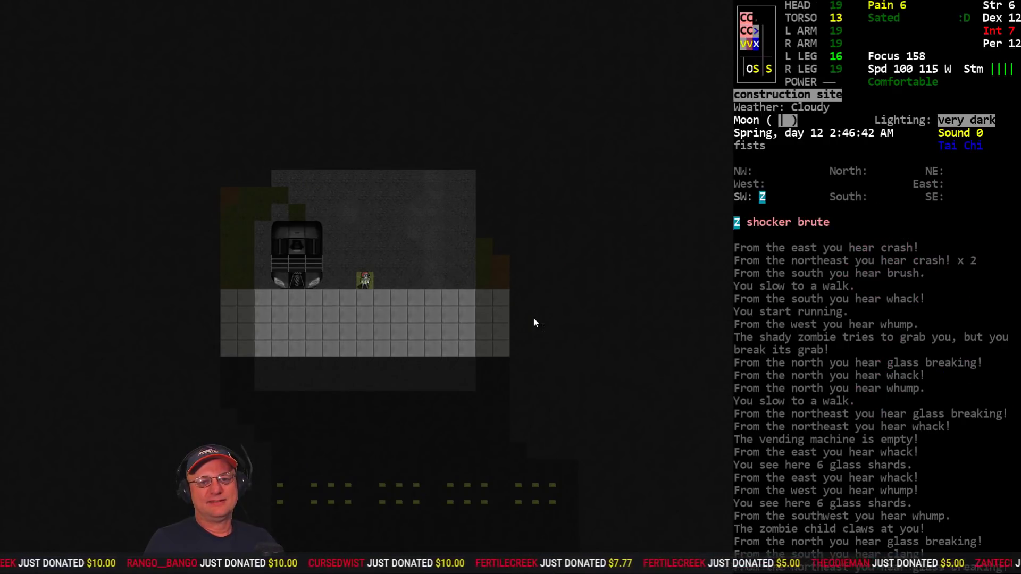
pyautogui.press('k')
pyautogui.press('k')
pyautogui.press('u')
pyautogui.press('u')
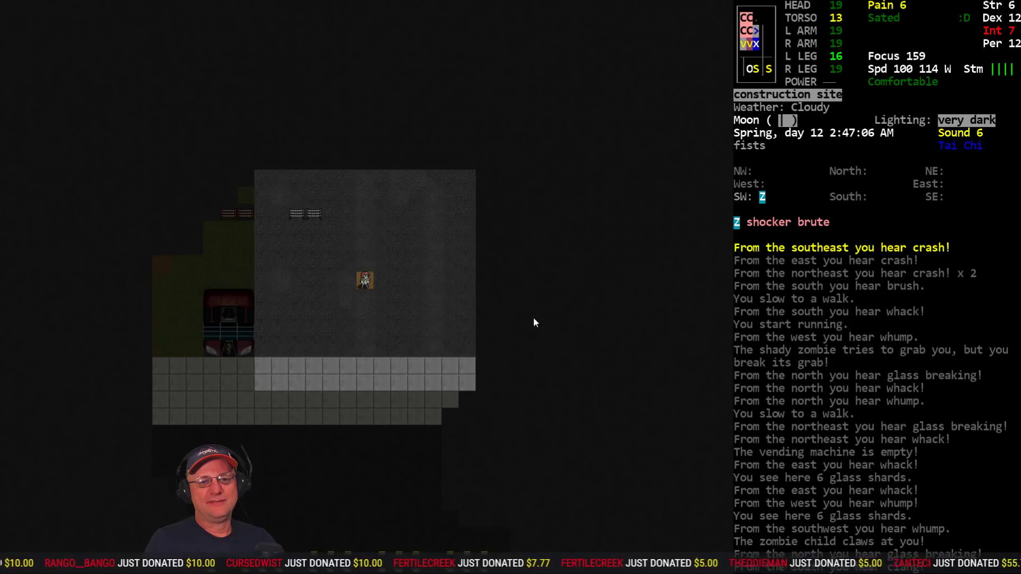
pyautogui.press('u')
pyautogui.press('k')
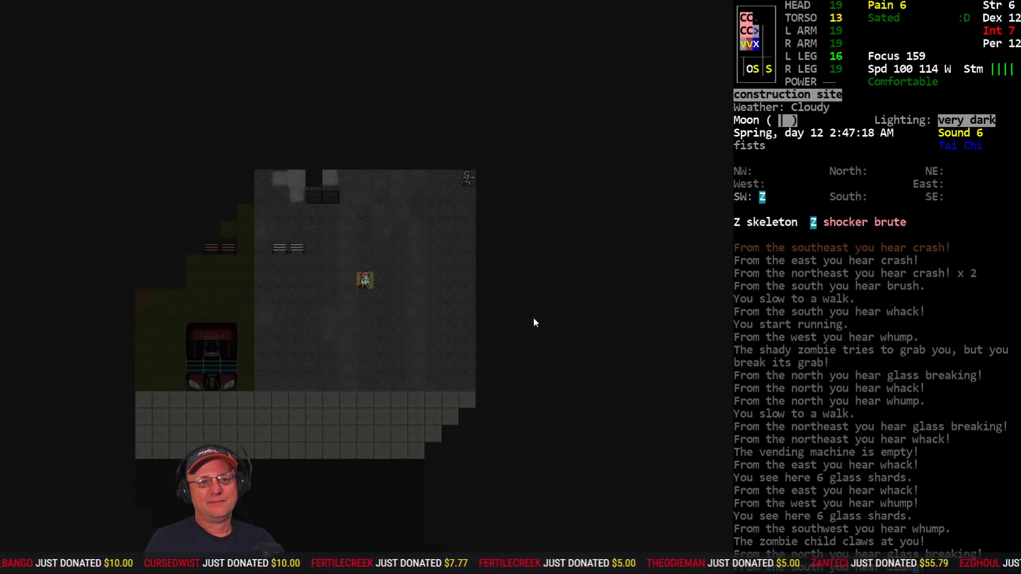
pyautogui.press('k')
# Look around the surrounding terrain with the inspect cursor
pyautogui.press('x')
pyautogui.press('y')
pyautogui.press('y')
pyautogui.press('y')
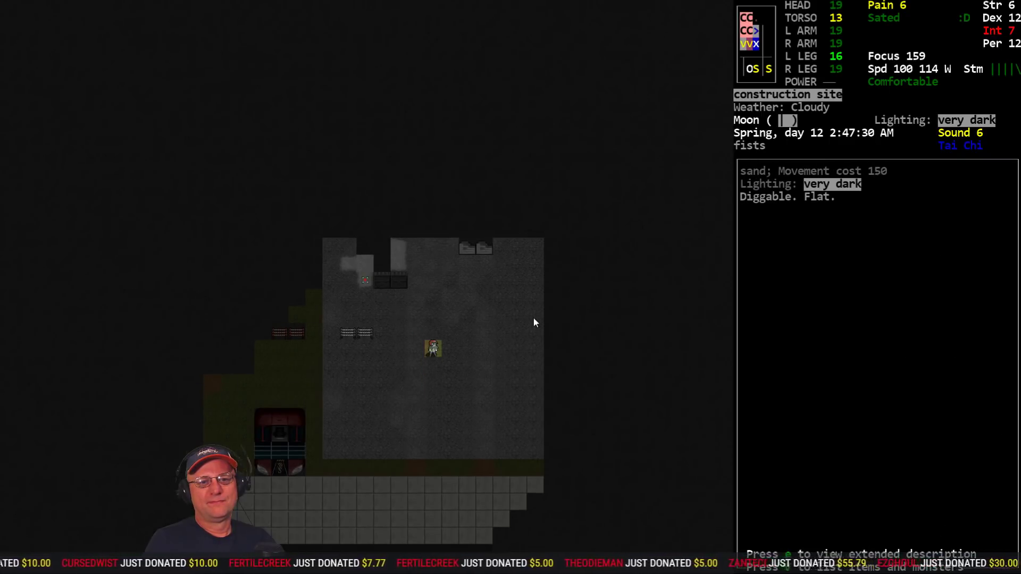
pyautogui.press('Escape')
# Walk northwest across the construction lot toward the restaurant
pyautogui.press('y')
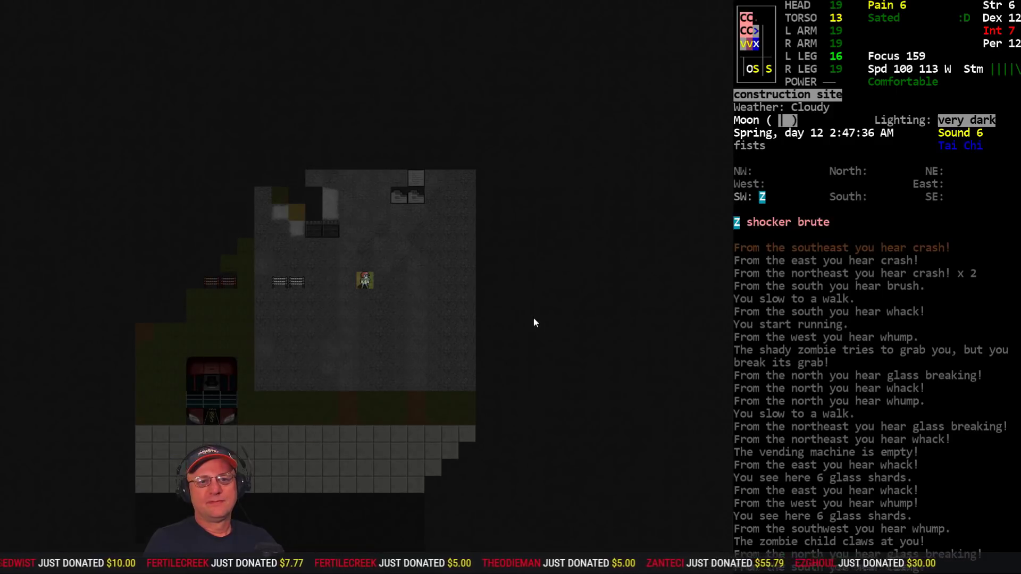
pyautogui.press('y')
pyautogui.press('y')
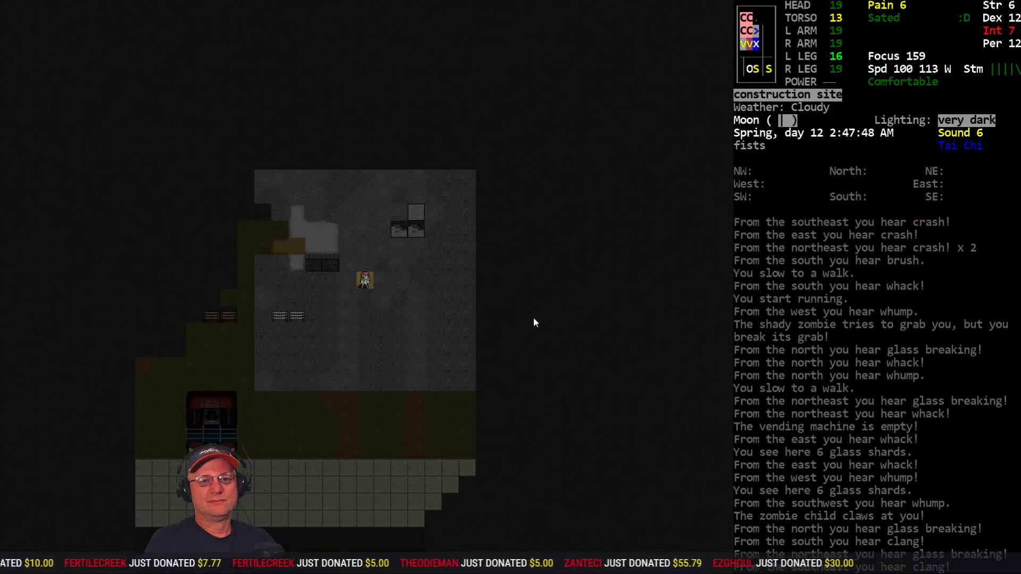
pyautogui.press('y')
pyautogui.press('y')
pyautogui.press('y')
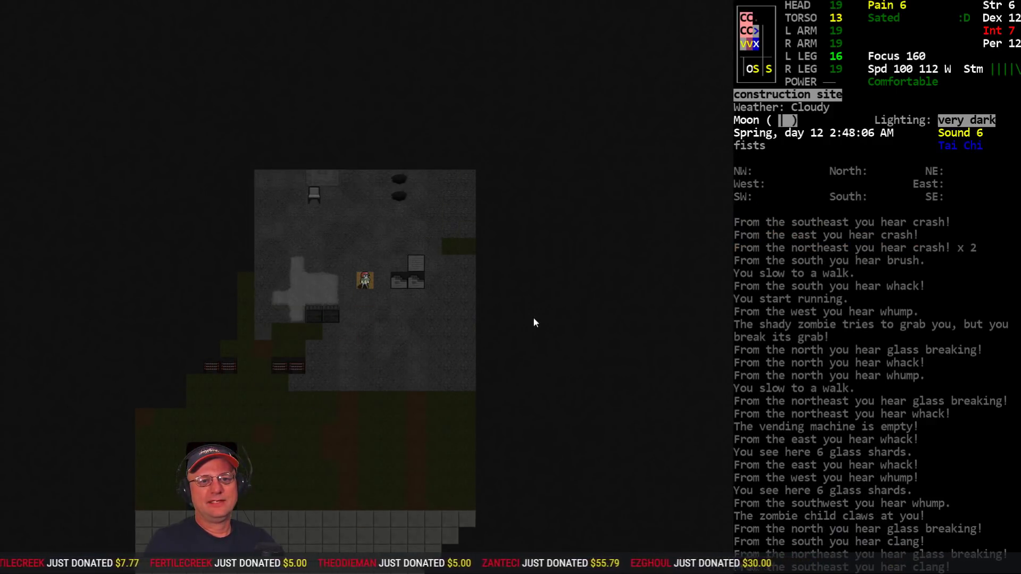
pyautogui.press('y')
pyautogui.press('y')
pyautogui.press('y')
pyautogui.press('y')
pyautogui.press('y')
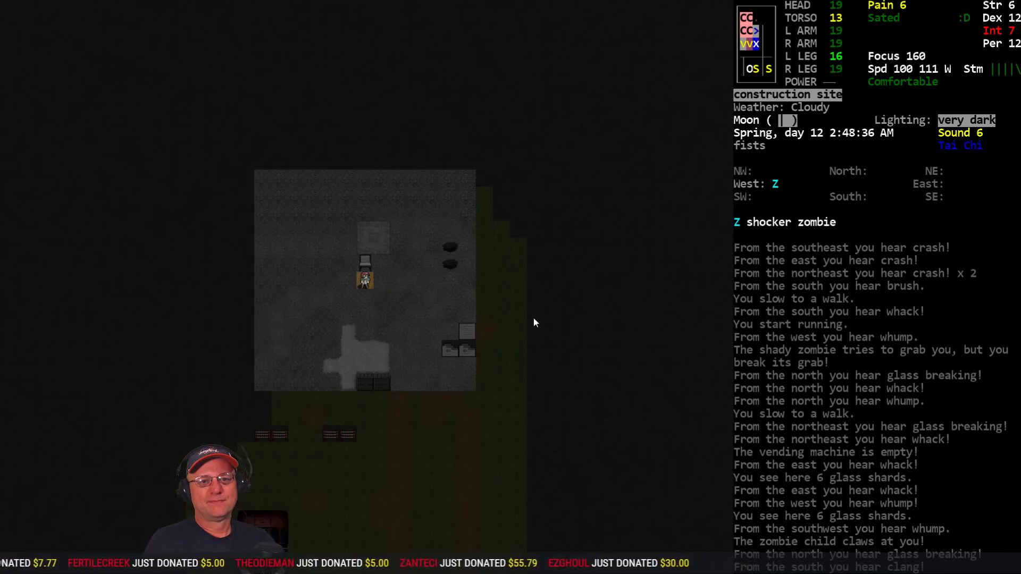
pyautogui.press('y')
pyautogui.press('y')
pyautogui.press('y')
pyautogui.press('y')
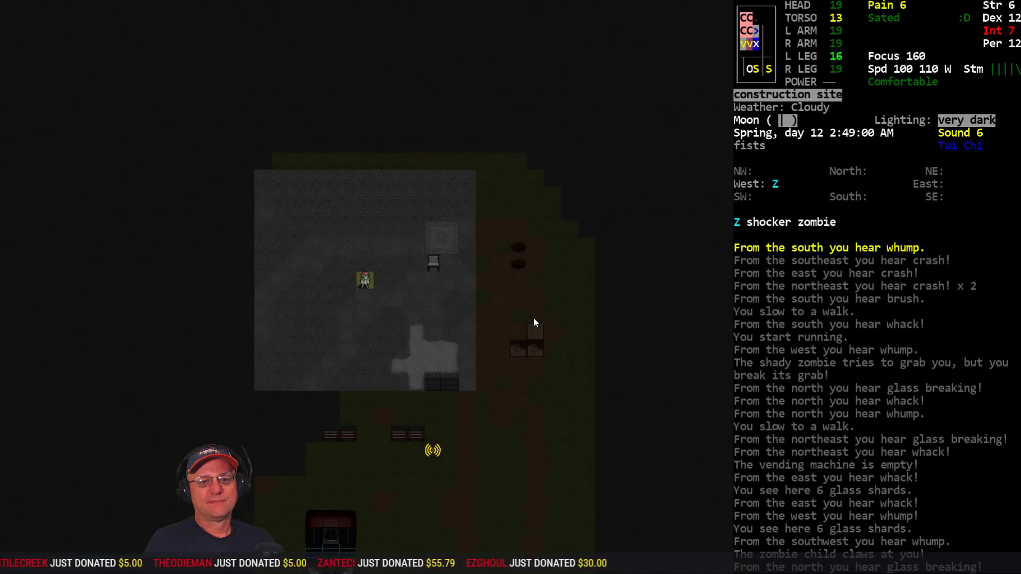
pyautogui.press('y')
pyautogui.press('y')
pyautogui.press('y')
pyautogui.press('y')
pyautogui.press('y')
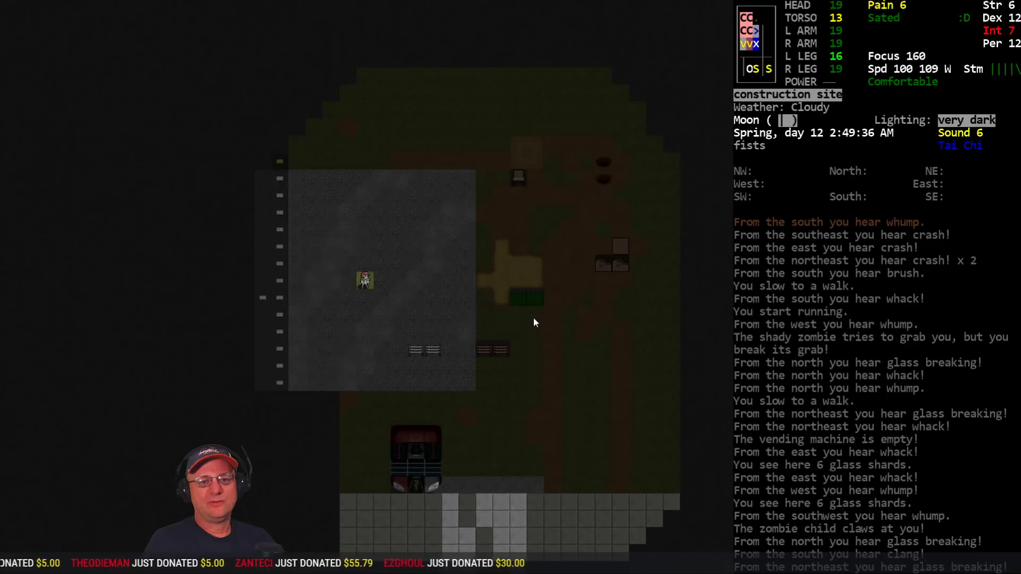
pyautogui.press('y')
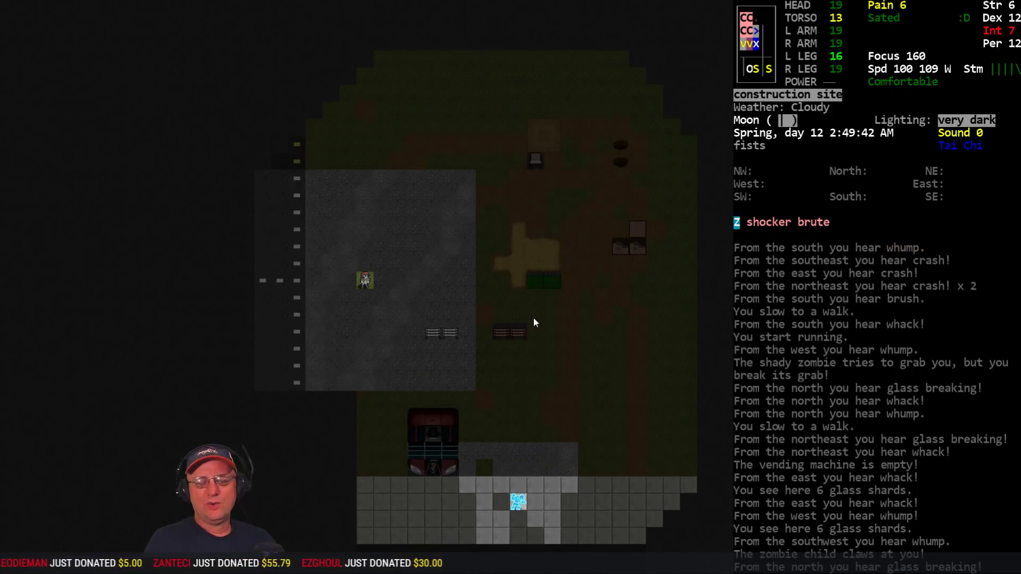
# Wait a few turns, save the game, and enter the fast food restaurant
pyautogui.press('z')
pyautogui.press('Z')
pyautogui.press('Z')
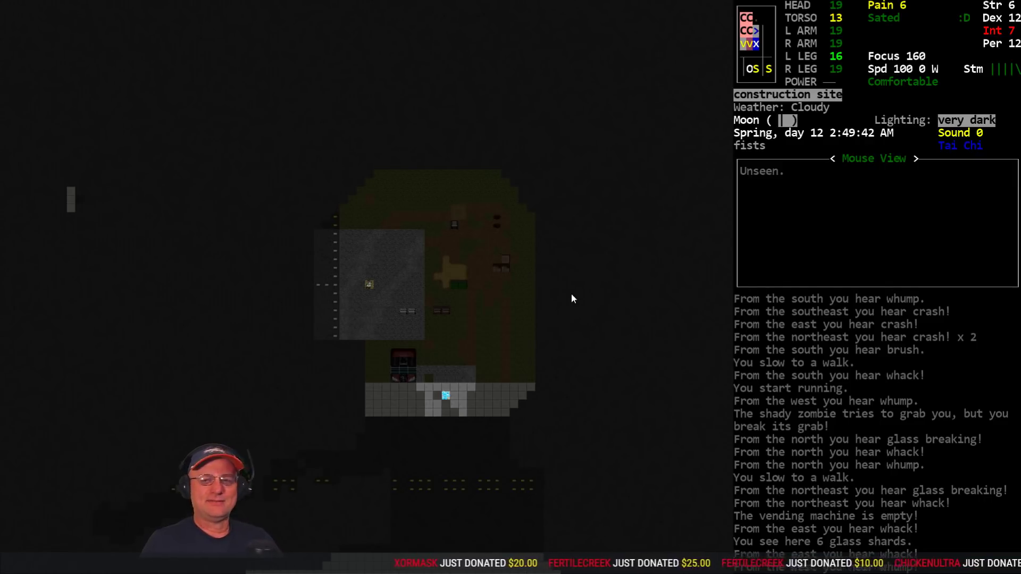
pyautogui.press('Right')
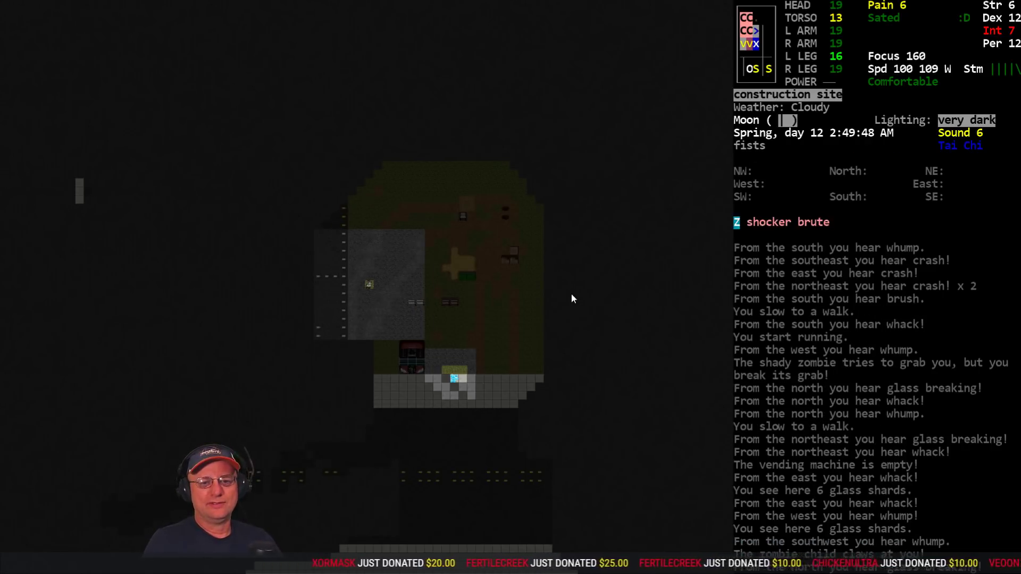
pyautogui.press('Right')
pyautogui.hotkey('shift', 's')
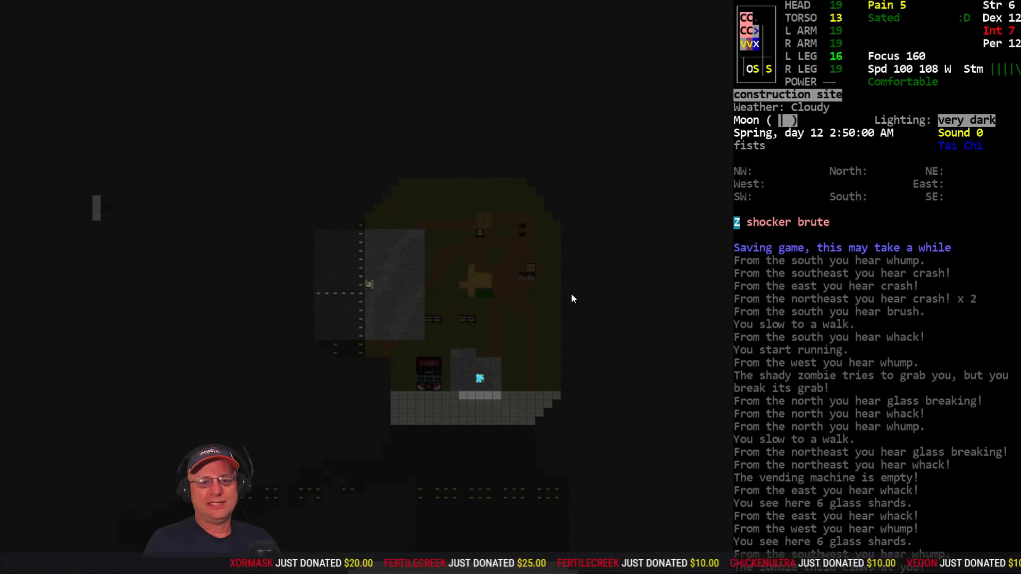
pyautogui.press('KP_9')
pyautogui.press('KP_9')
pyautogui.press('KP_9')
pyautogui.press('KP_9')
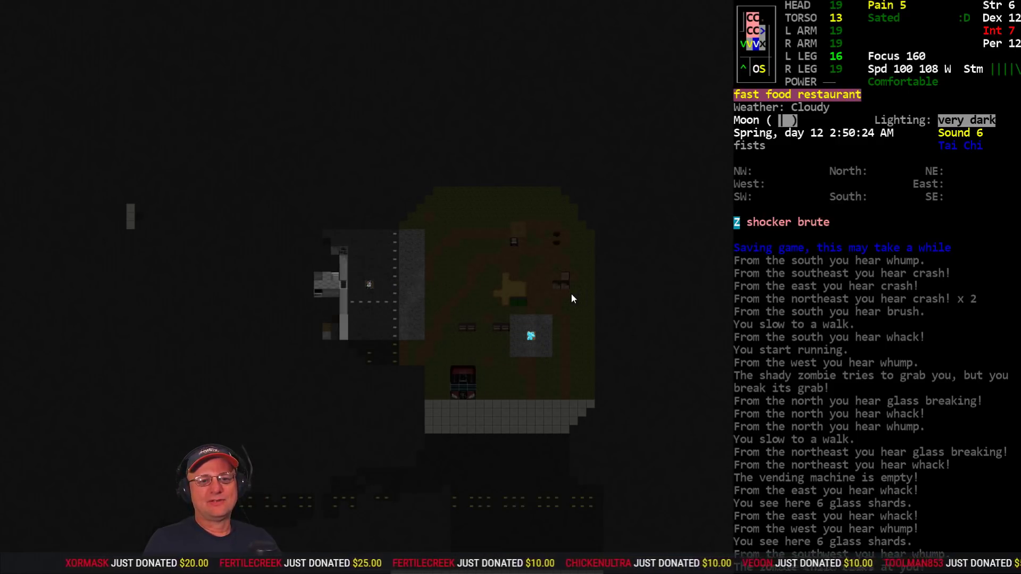
pyautogui.press('m')
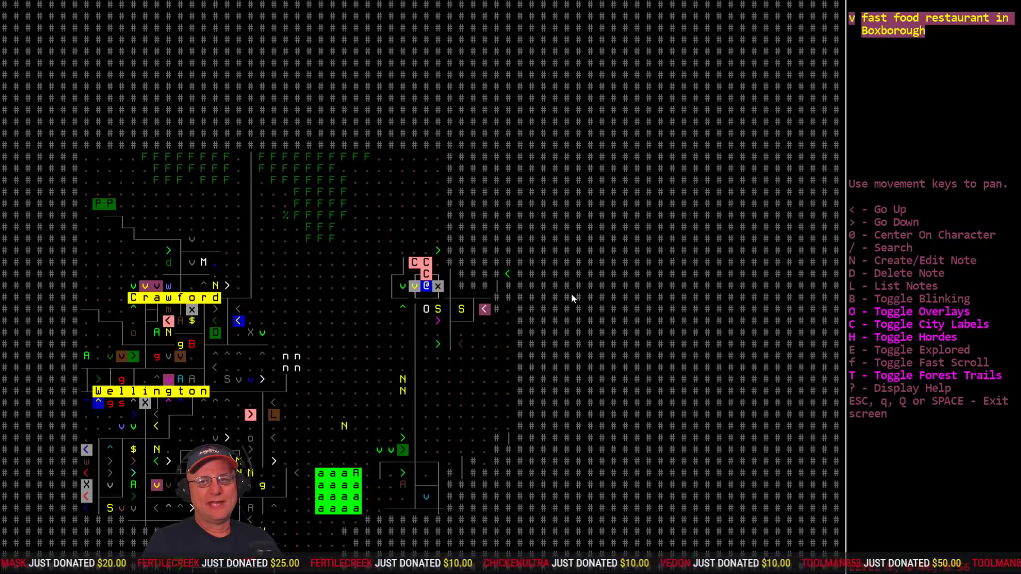
# Close and reopen the overmap, placing the marker on the bakery before closing it
pyautogui.press('Escape')
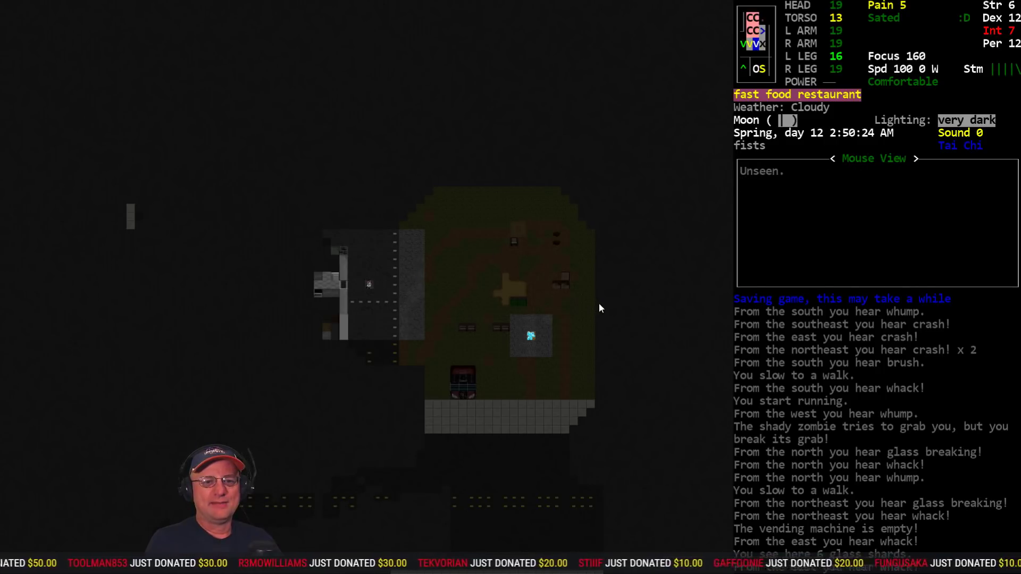
pyautogui.press('m')
pyautogui.press('Up')
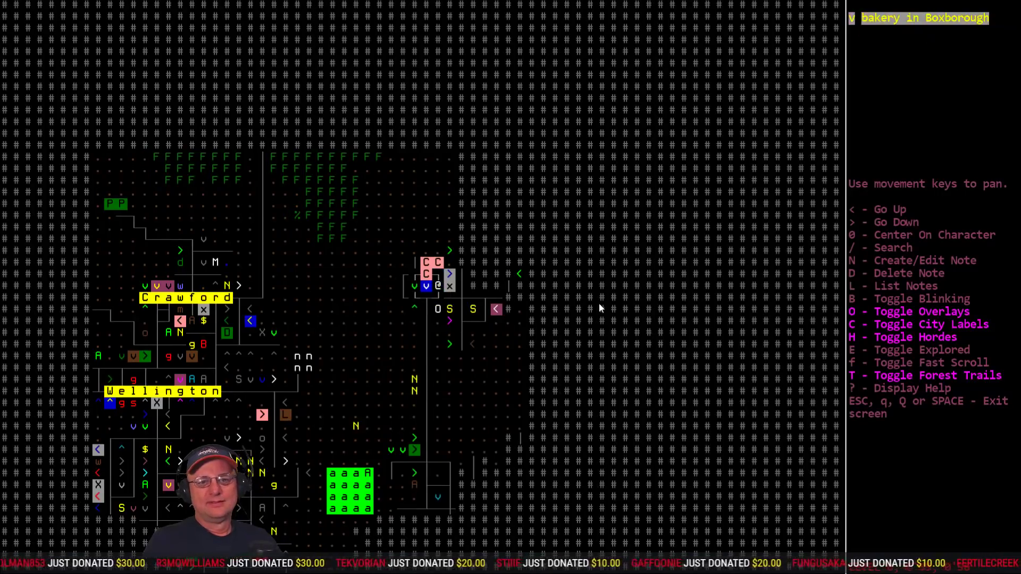
pyautogui.press('Escape')
# Step two tiles east and cycle the map zoom back to normal
pyautogui.press('z')
pyautogui.press('Right')
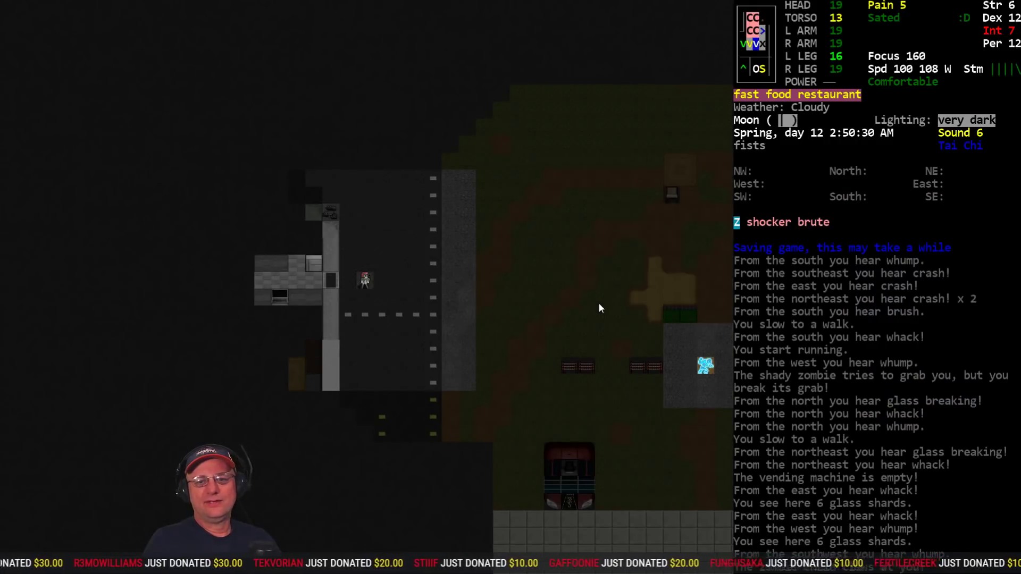
pyautogui.press('Right')
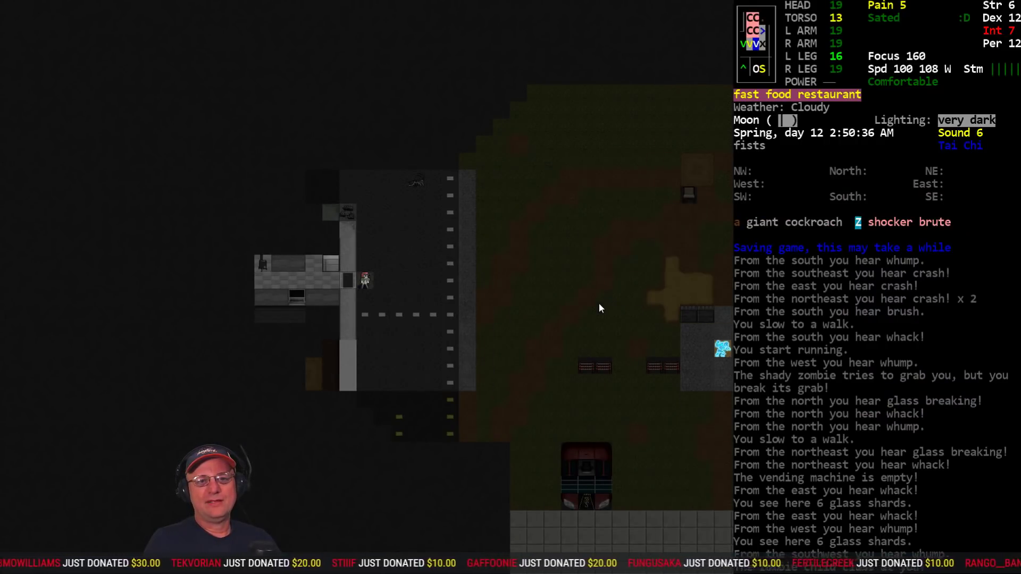
pyautogui.press('z')
pyautogui.press('Z')
pyautogui.press('Z')
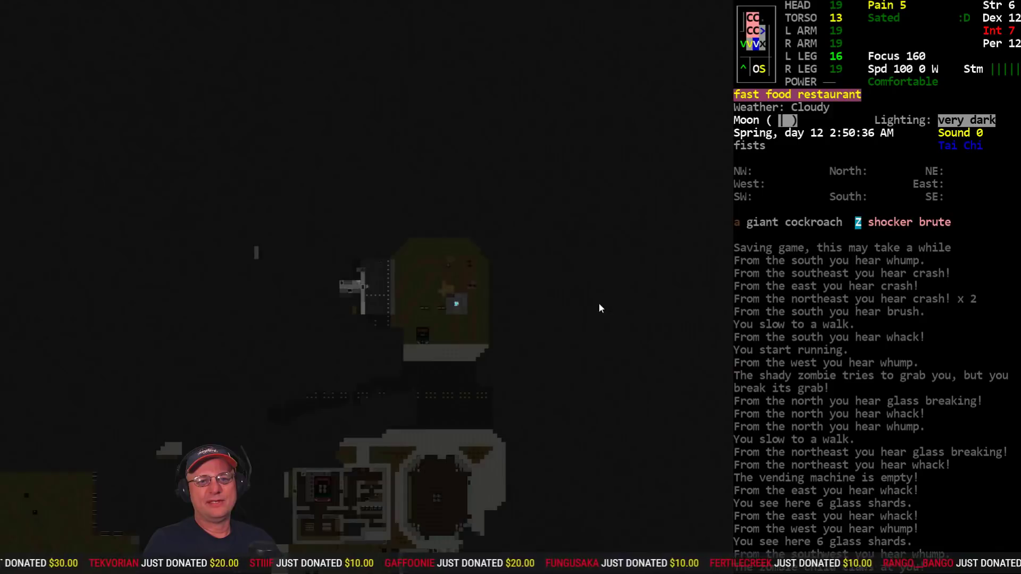
pyautogui.press('z')
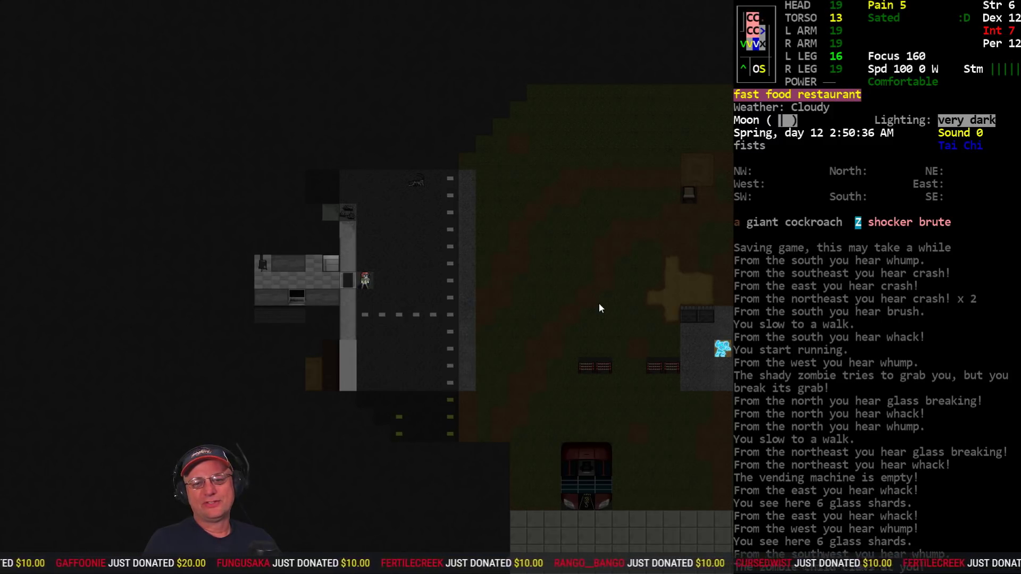
# Walk southeast, then run south across the parking lot
pyautogui.press('Down')
pyautogui.press('Down')
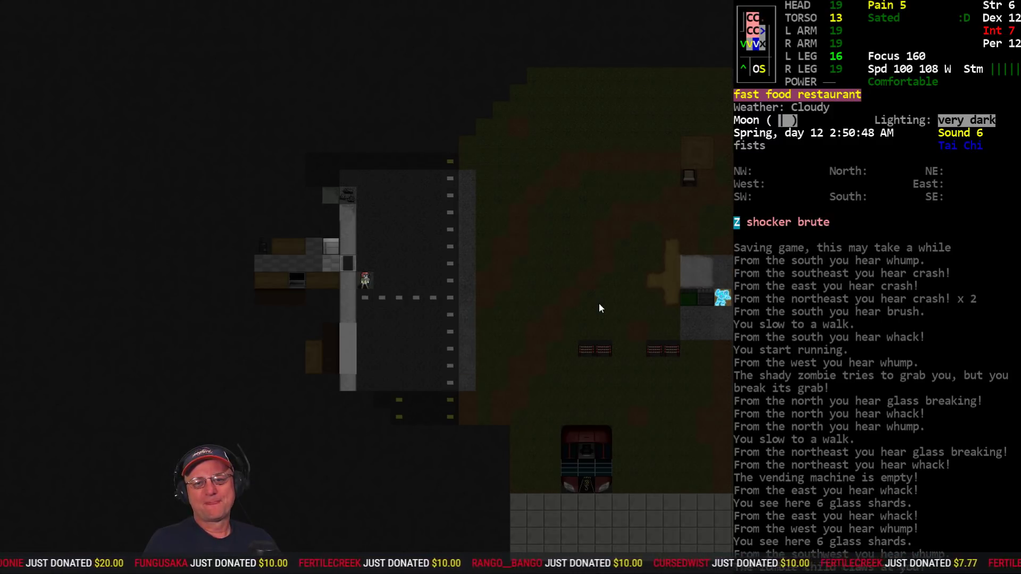
pyautogui.press('KP_3')
pyautogui.press('KP_3')
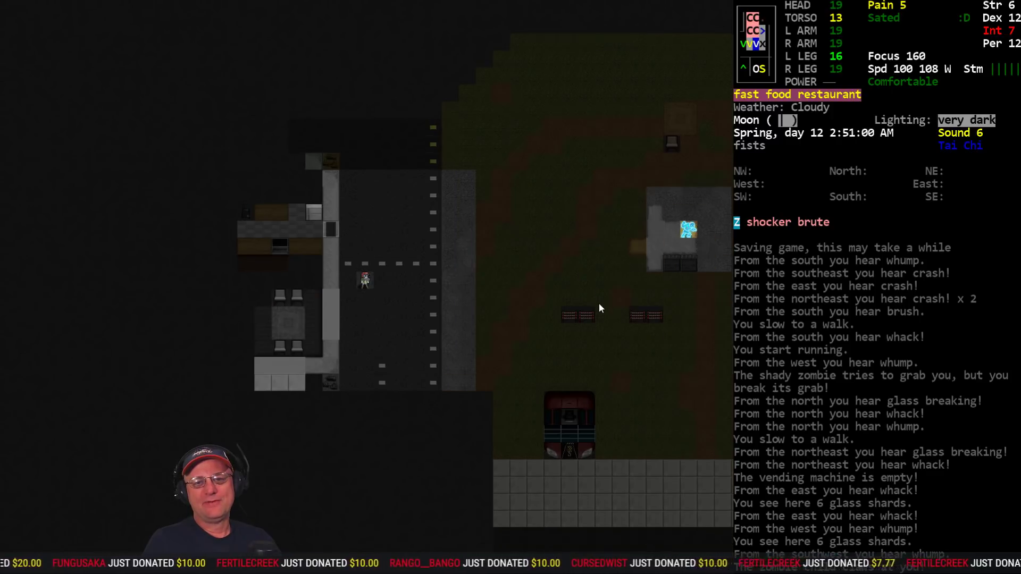
pyautogui.press('KP_2')
pyautogui.press('"')
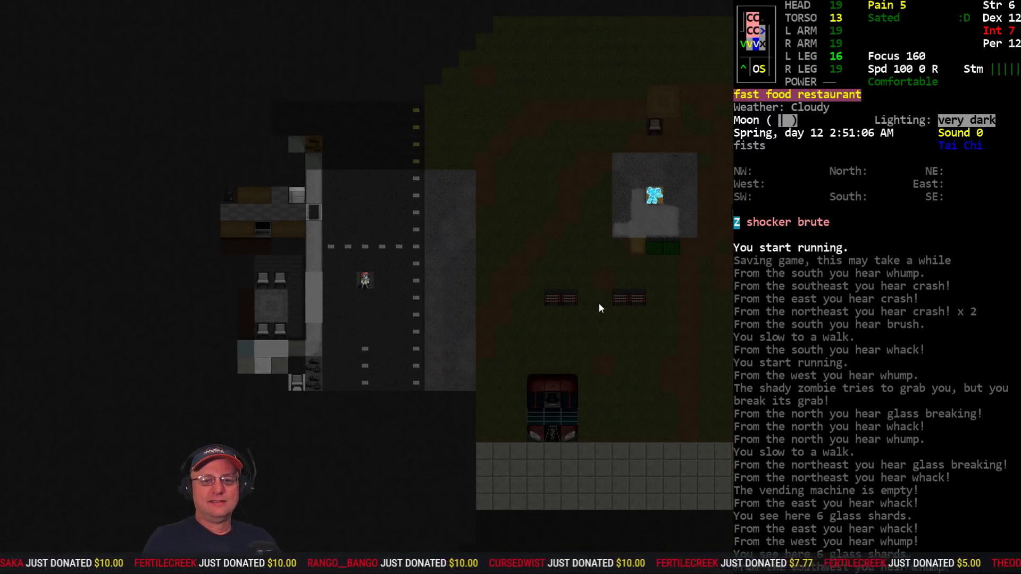
pyautogui.press('KP_3')
pyautogui.press('KP_3')
pyautogui.press('KP_2')
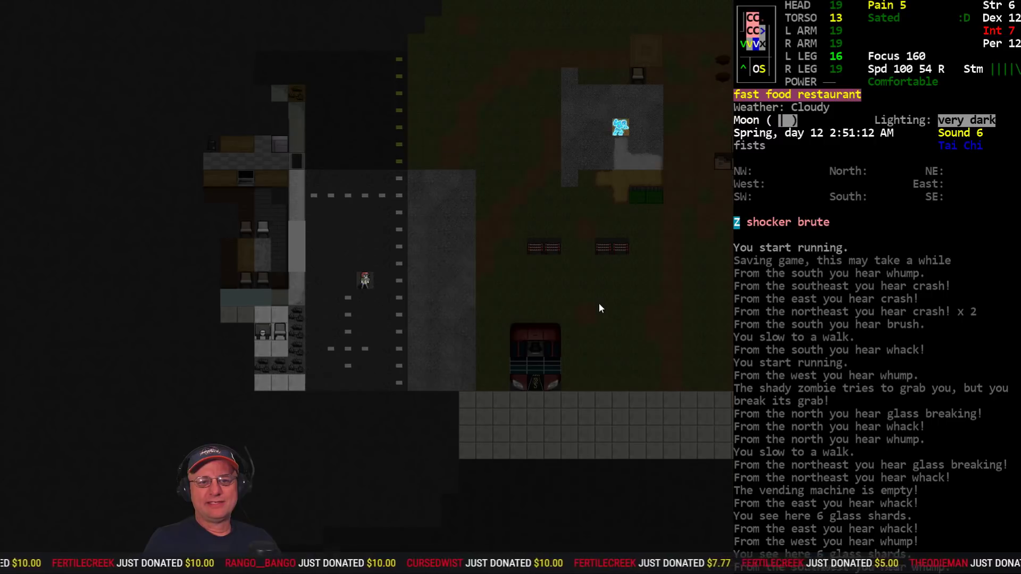
pyautogui.press('KP_3')
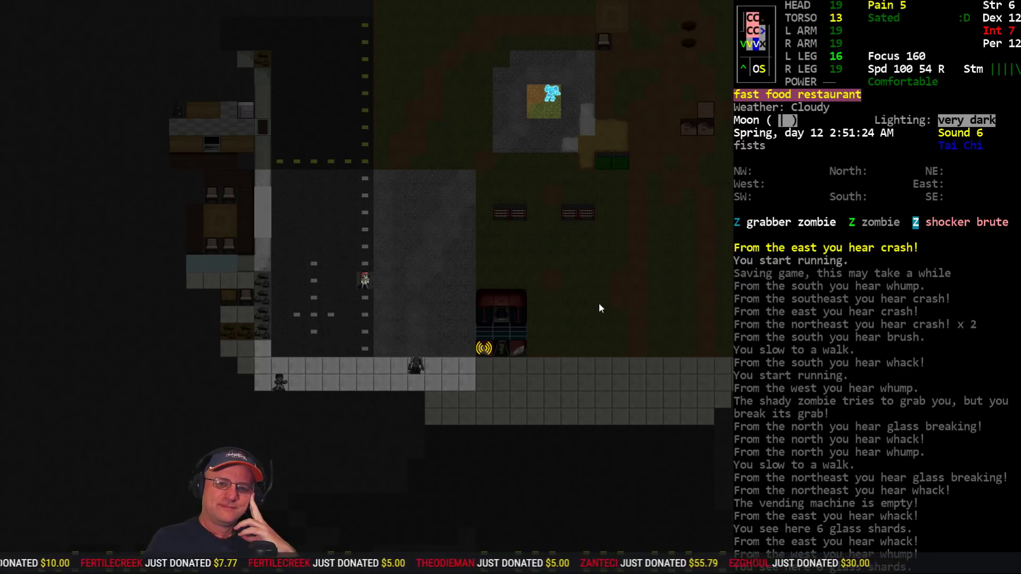
# Move a few steps west along the street and zoom the map in
pyautogui.press('Left')
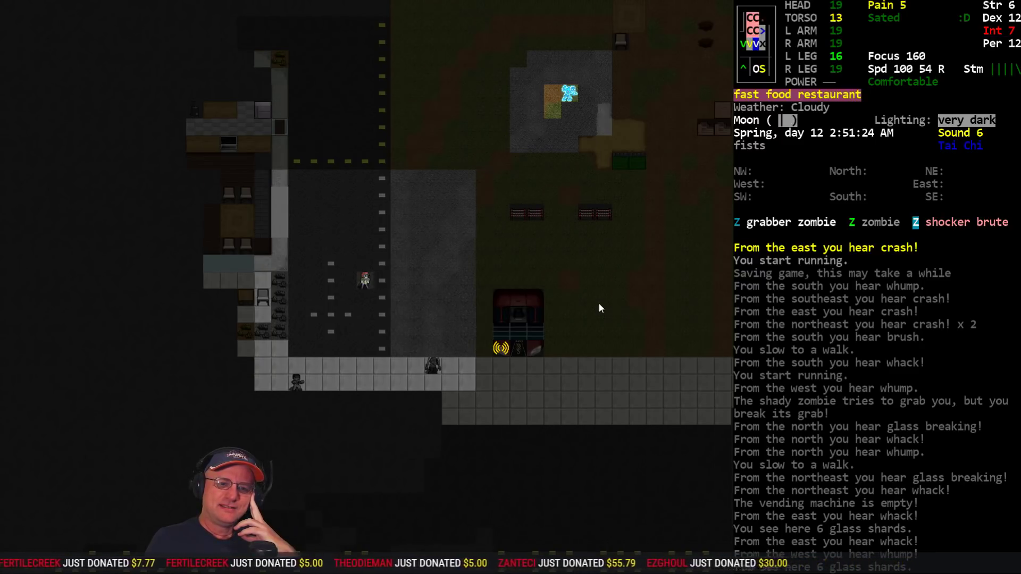
pyautogui.press('Up')
pyautogui.press('Up')
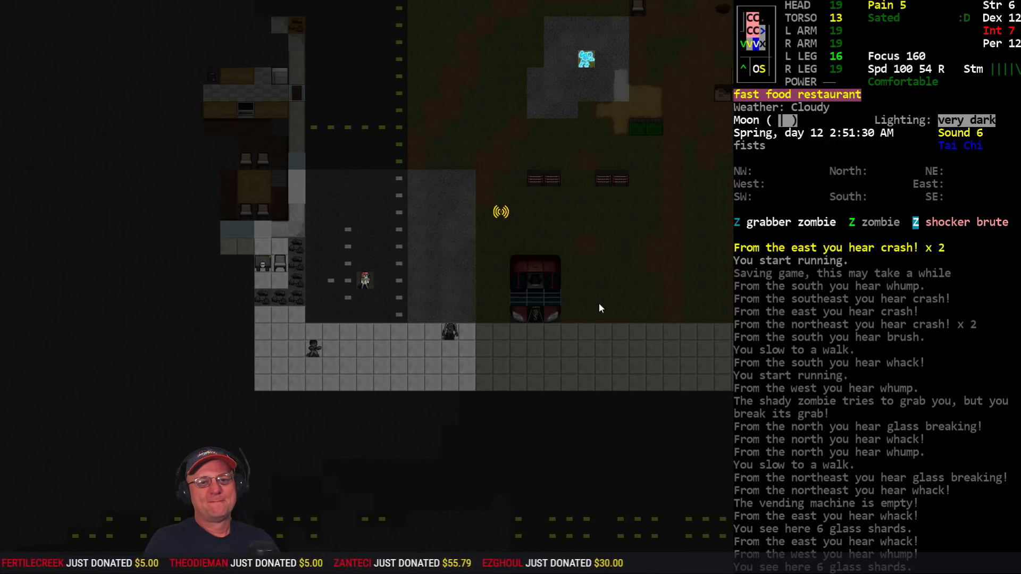
pyautogui.press('Left')
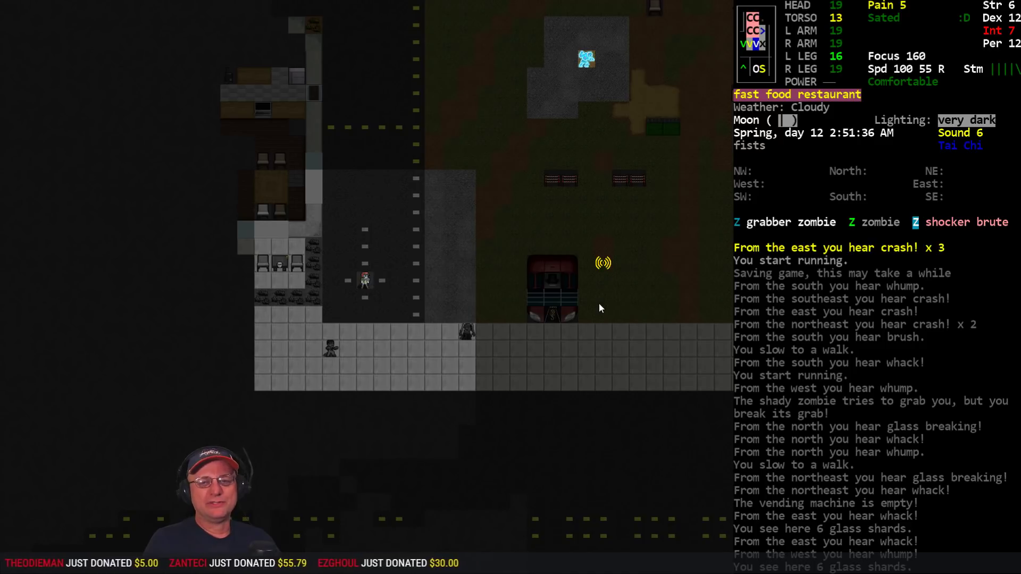
pyautogui.press('z')
# Settle the map at medium zoom and inspect a nearby tile
pyautogui.press('Z')
pyautogui.press('Z')
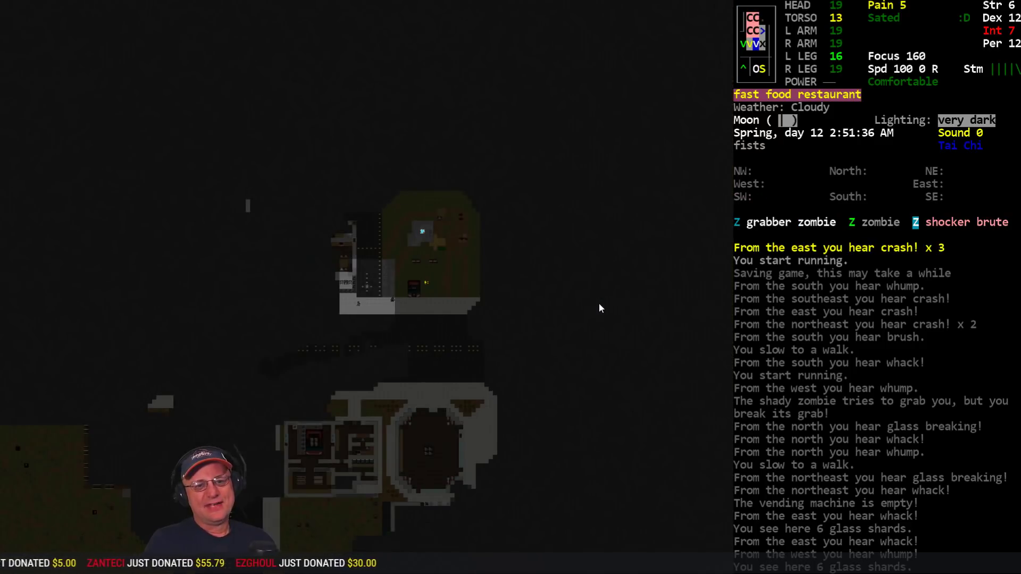
pyautogui.press('z')
pyautogui.press('x')
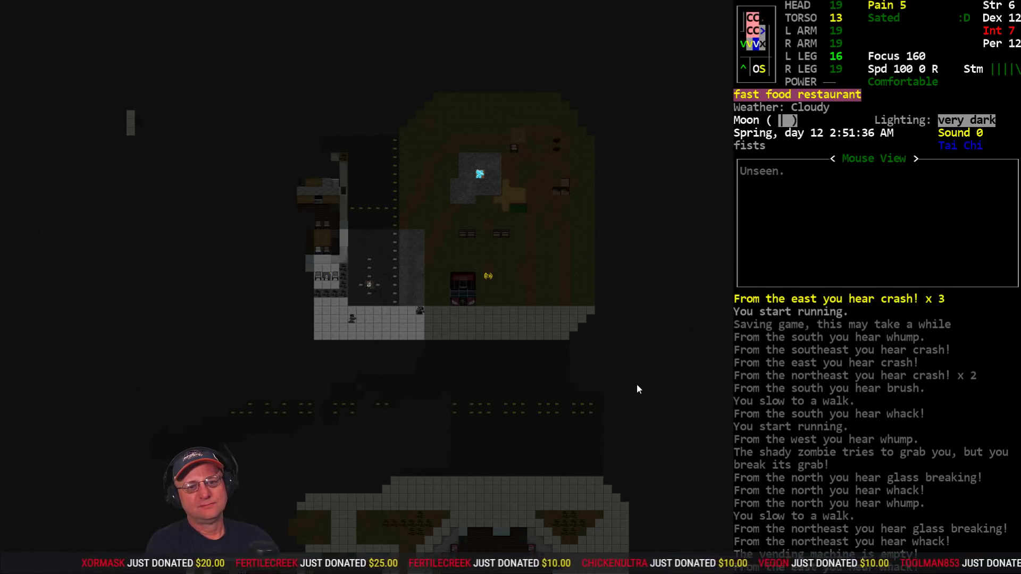
# Yell loudly, then walk northwest and west toward the restaurant
pyautogui.press('C')
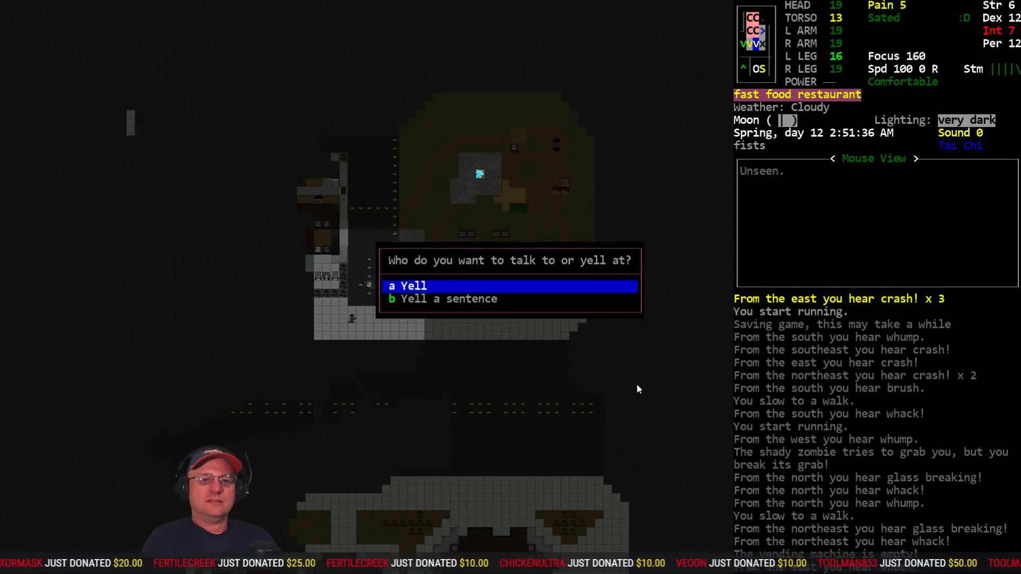
pyautogui.press('a')
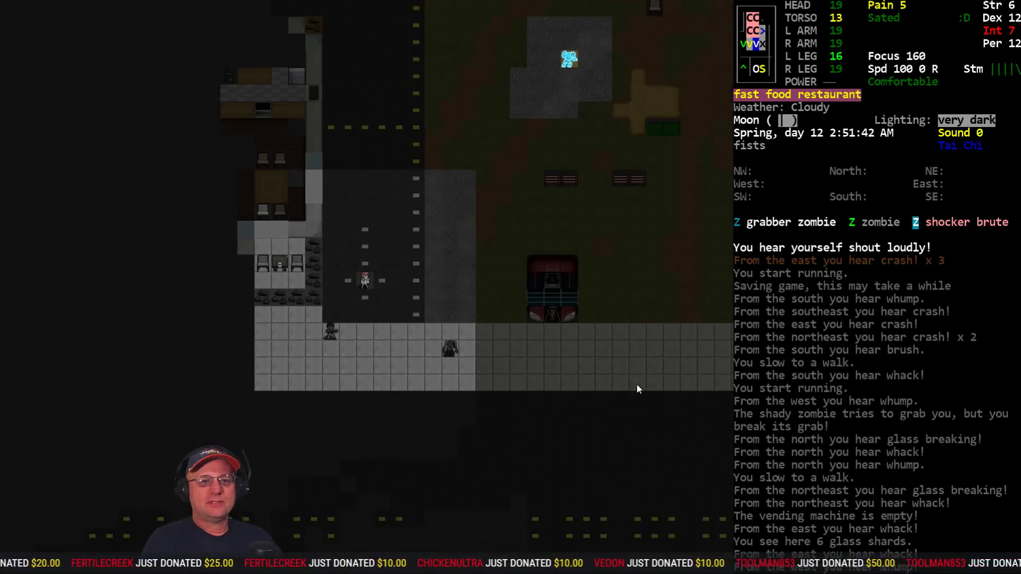
pyautogui.press('7')
pyautogui.press('7')
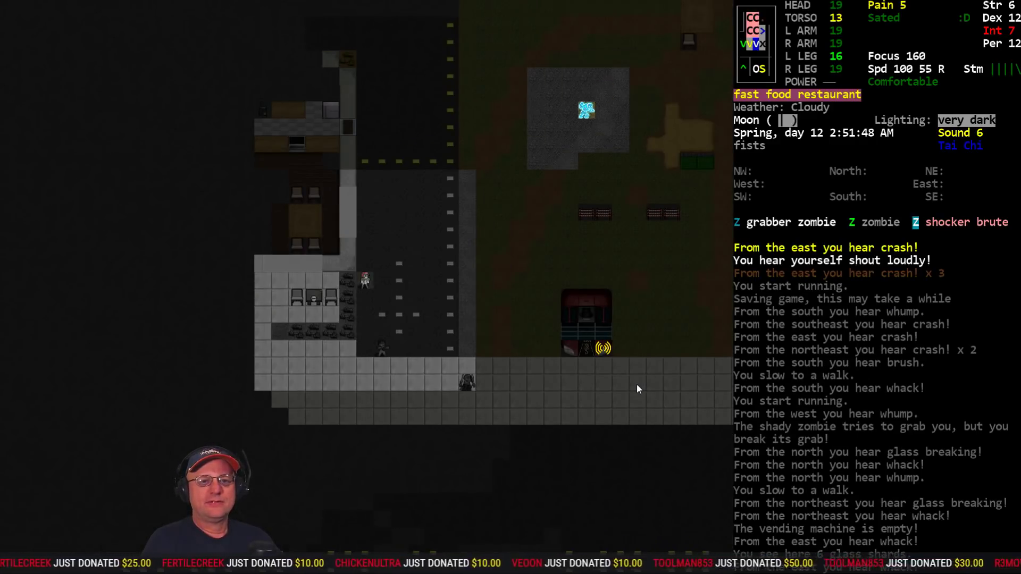
pyautogui.press('4')
pyautogui.press('4')
pyautogui.press('4')
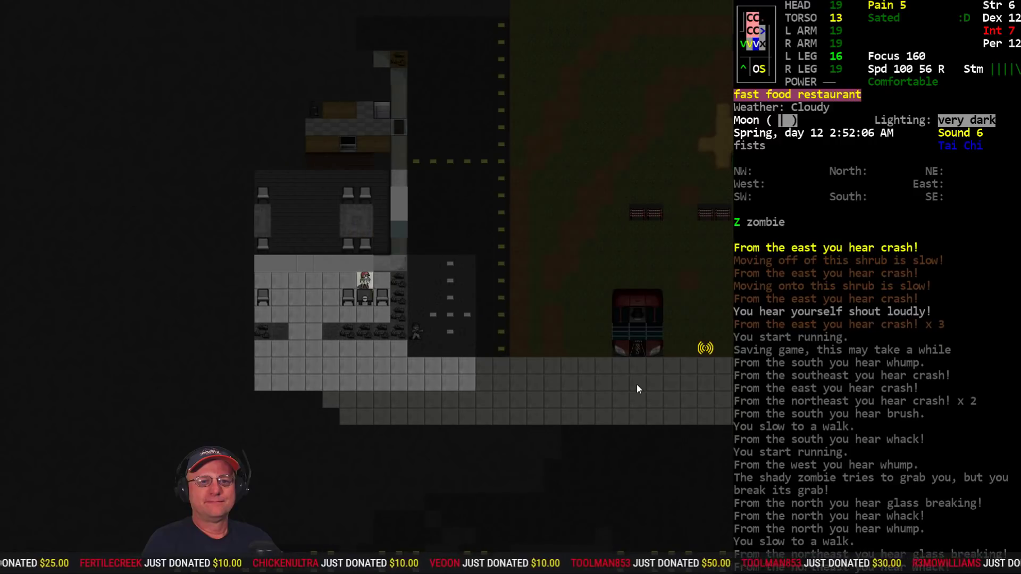
pyautogui.press('4')
# Head south down the road, switching from running to walking
pyautogui.press('2')
pyautogui.press('2')
pyautogui.press('2')
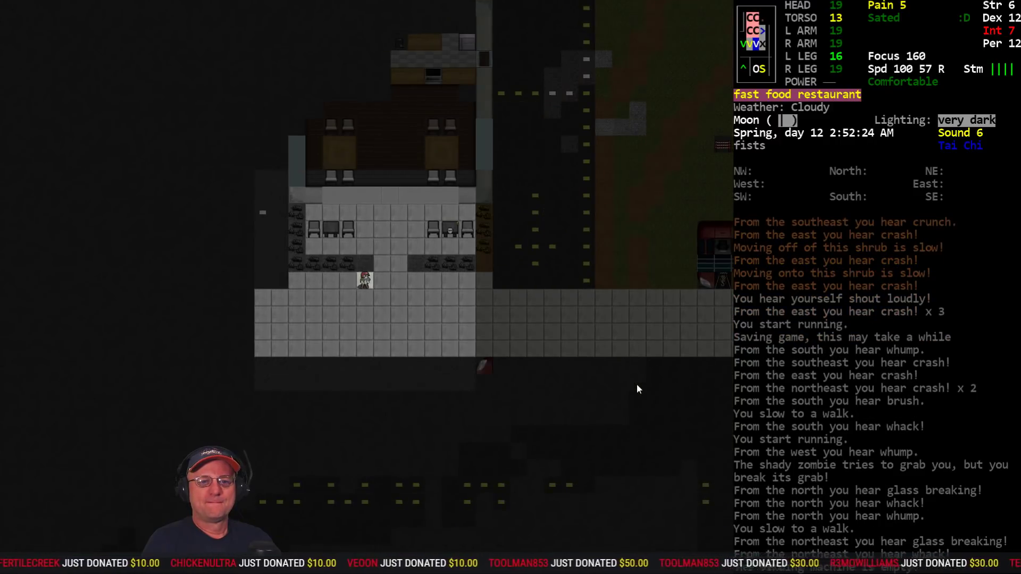
pyautogui.press('2')
pyautogui.press('2')
pyautogui.press('2')
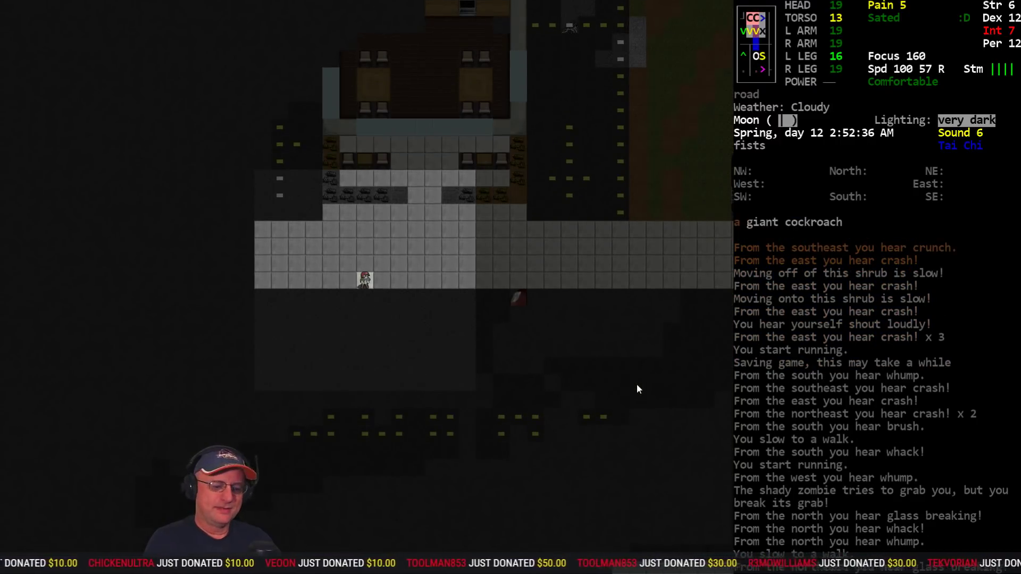
pyautogui.press('"')
pyautogui.press('2')
pyautogui.press('2')
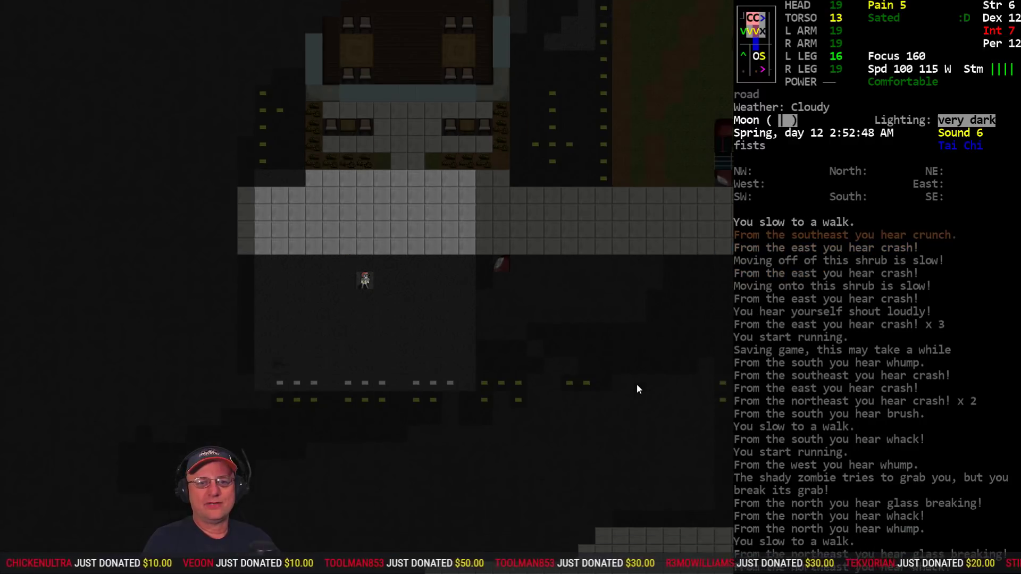
pyautogui.press('2')
pyautogui.press('2')
pyautogui.press('2')
pyautogui.press('2')
pyautogui.press('2')
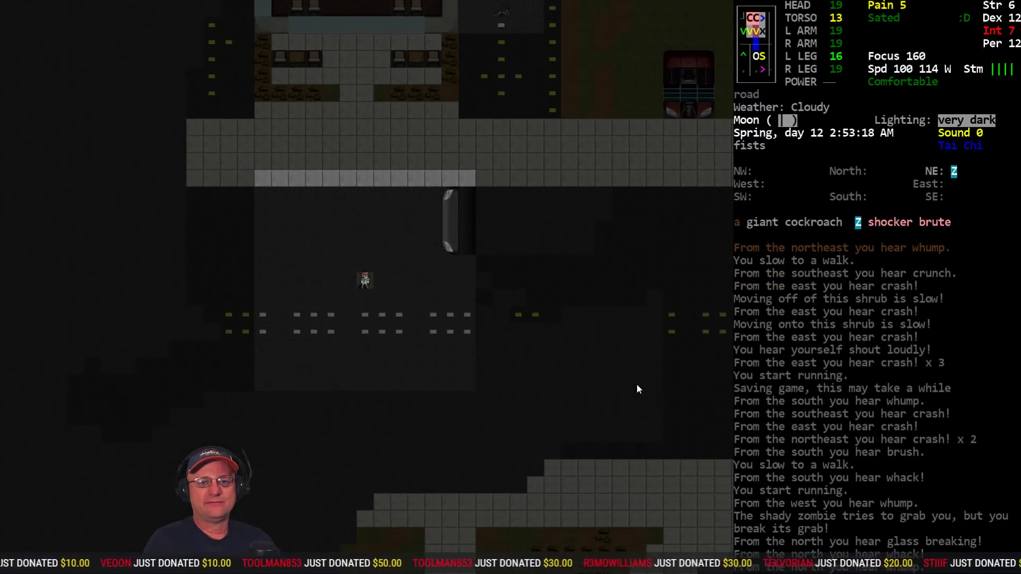
pyautogui.press('2')
pyautogui.press('2')
pyautogui.press('2')
pyautogui.press('2')
pyautogui.press('2')
pyautogui.press('2')
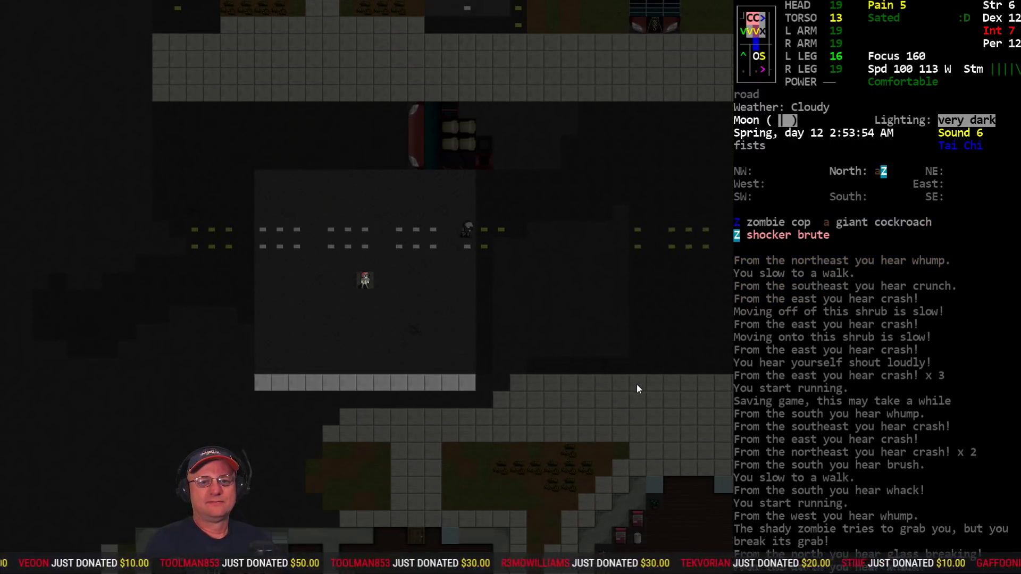
pyautogui.press('2')
pyautogui.press('2')
pyautogui.press('2')
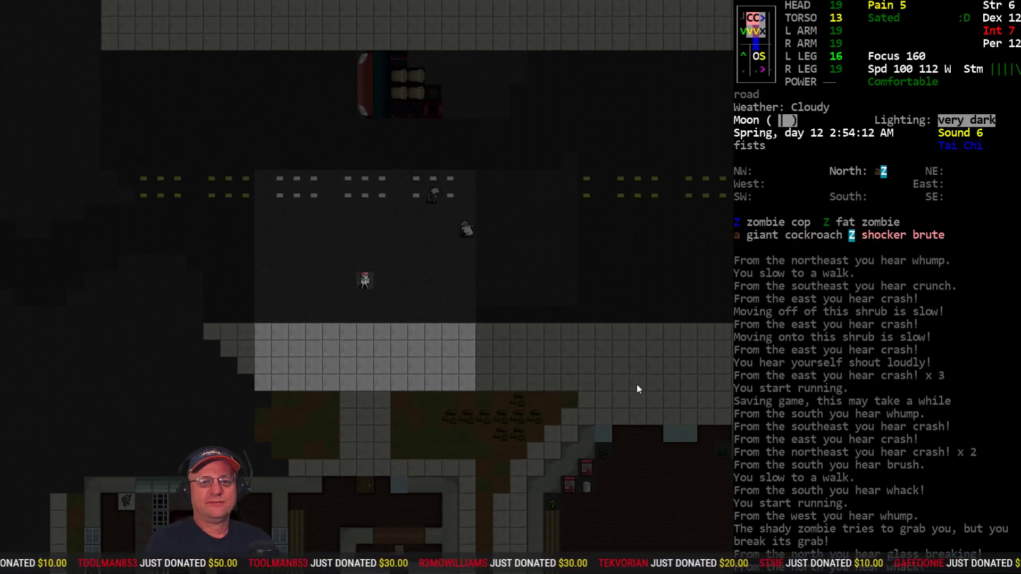
# Loop southeast and east along the street, then head north across the road
pyautogui.press('3')
pyautogui.press('3')
pyautogui.press('3')
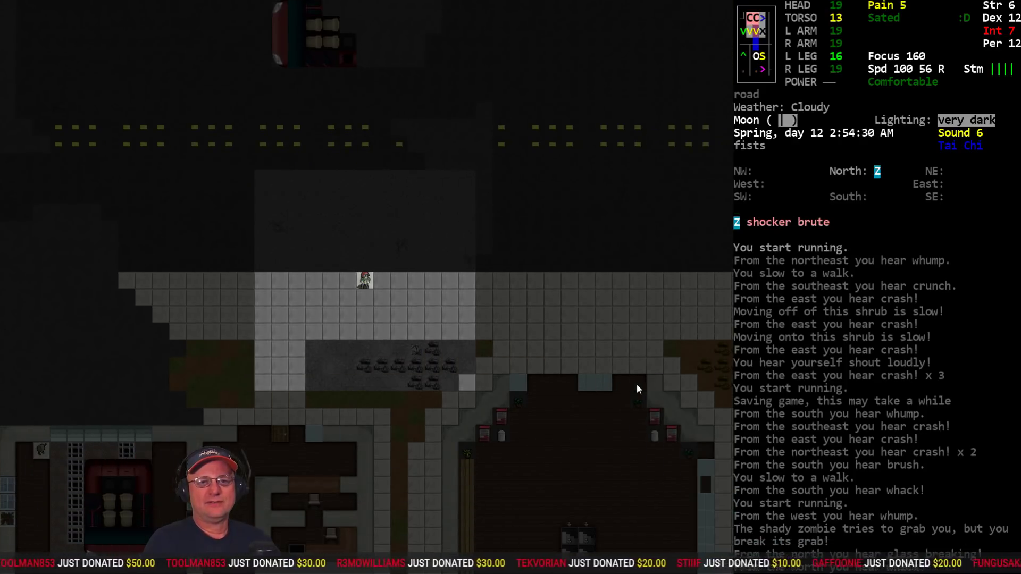
pyautogui.press('3')
pyautogui.press('3')
pyautogui.press('3')
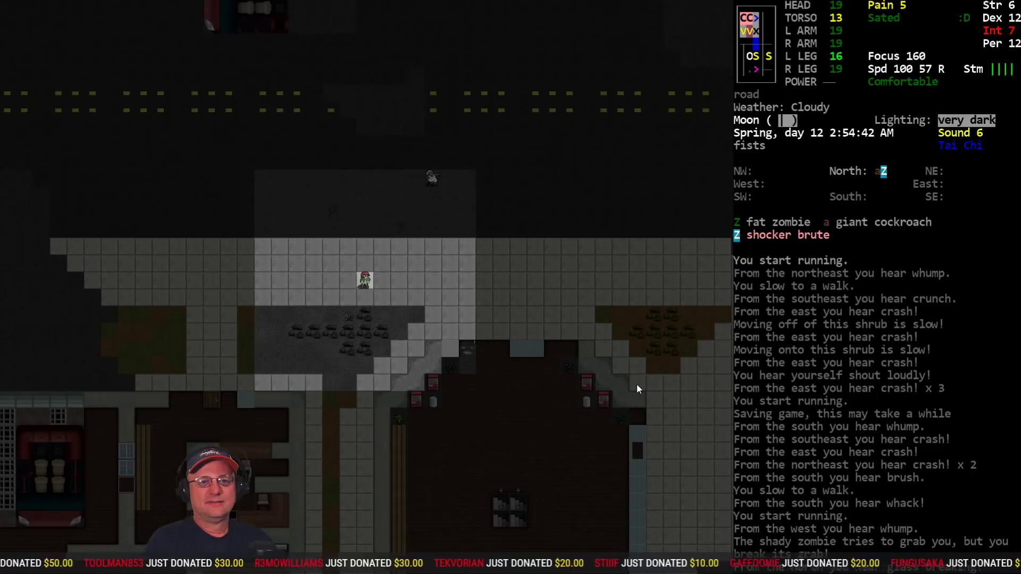
pyautogui.press('6')
pyautogui.press('6')
pyautogui.press('6')
pyautogui.press('6')
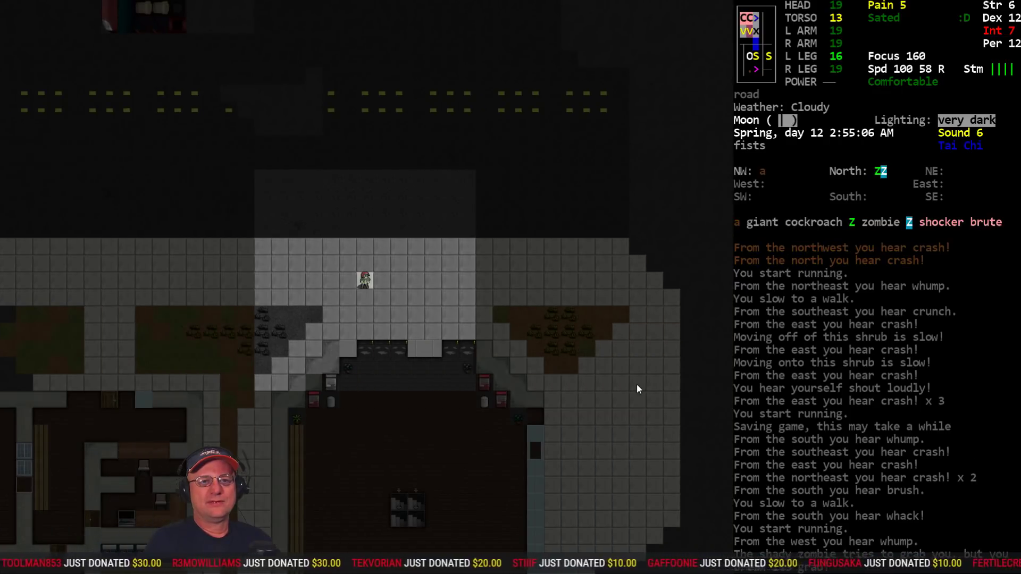
pyautogui.press('8')
pyautogui.press('8')
pyautogui.press('8')
pyautogui.press('8')
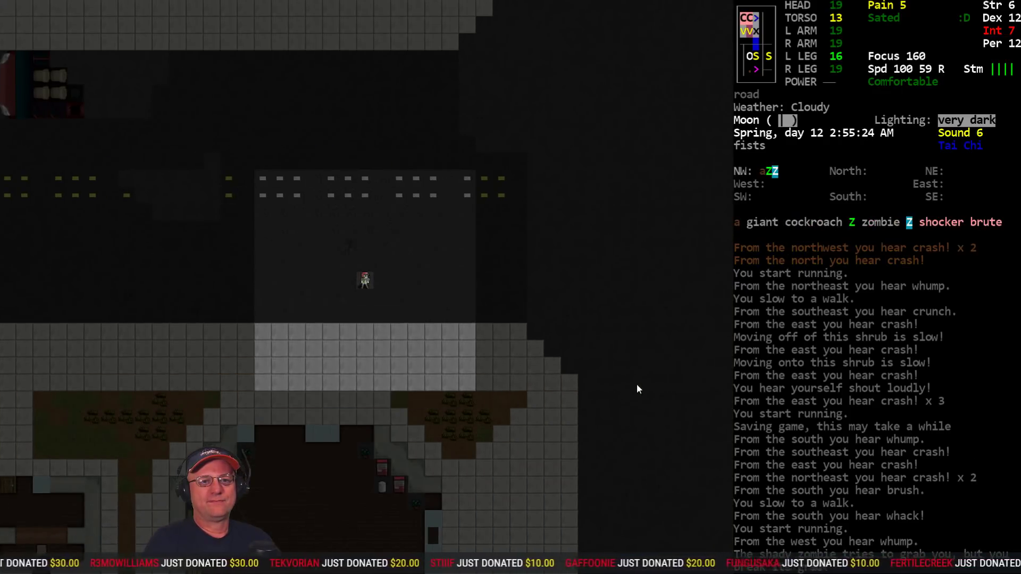
pyautogui.press('8')
pyautogui.press('8')
pyautogui.press('8')
pyautogui.press('8')
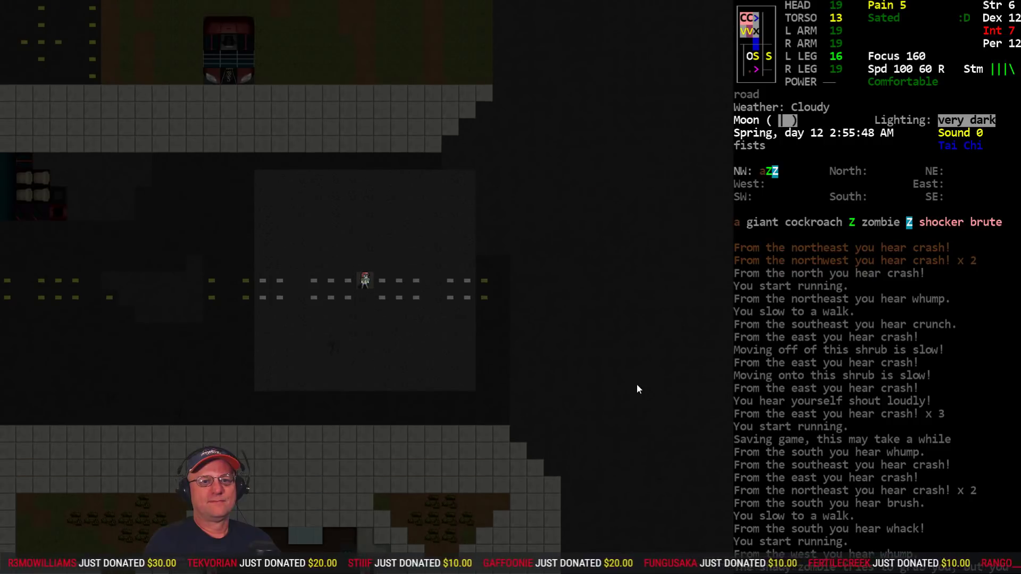
pyautogui.press('8')
pyautogui.press('8')
pyautogui.press('8')
pyautogui.press('8')
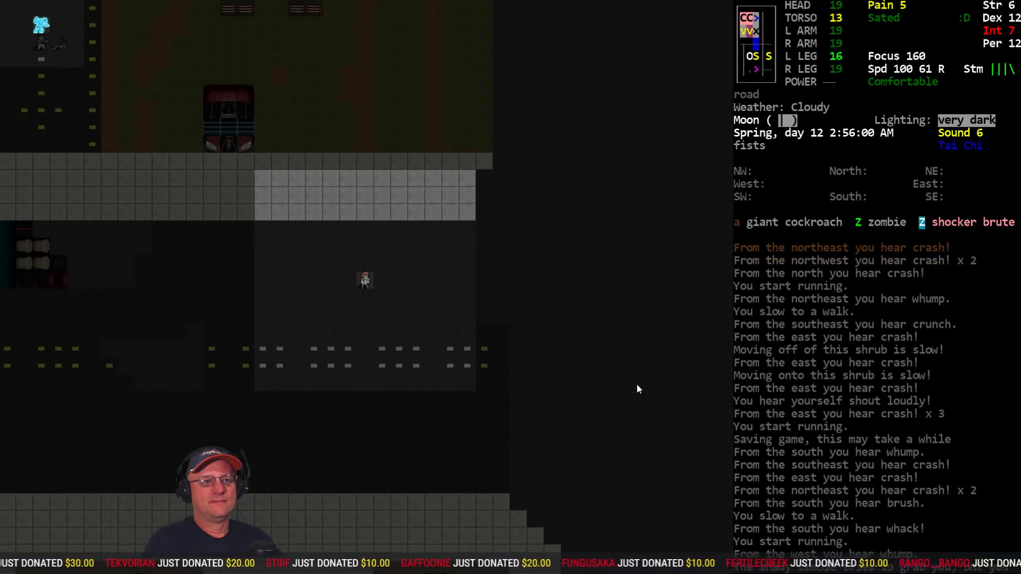
pyautogui.press('8')
pyautogui.press('8')
pyautogui.press('8')
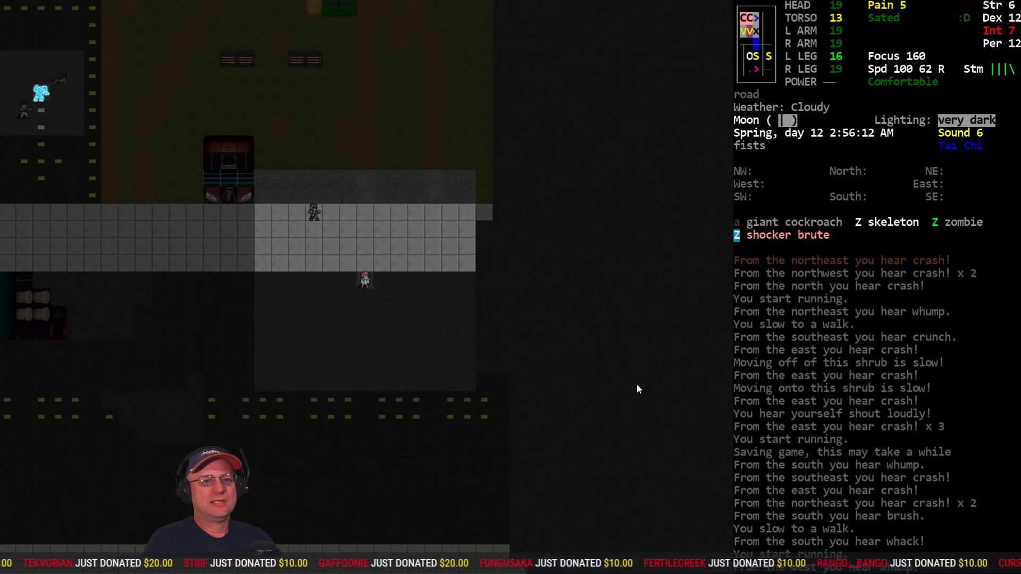
# Walk east past the zombie and north into the construction site
pyautogui.press('"')
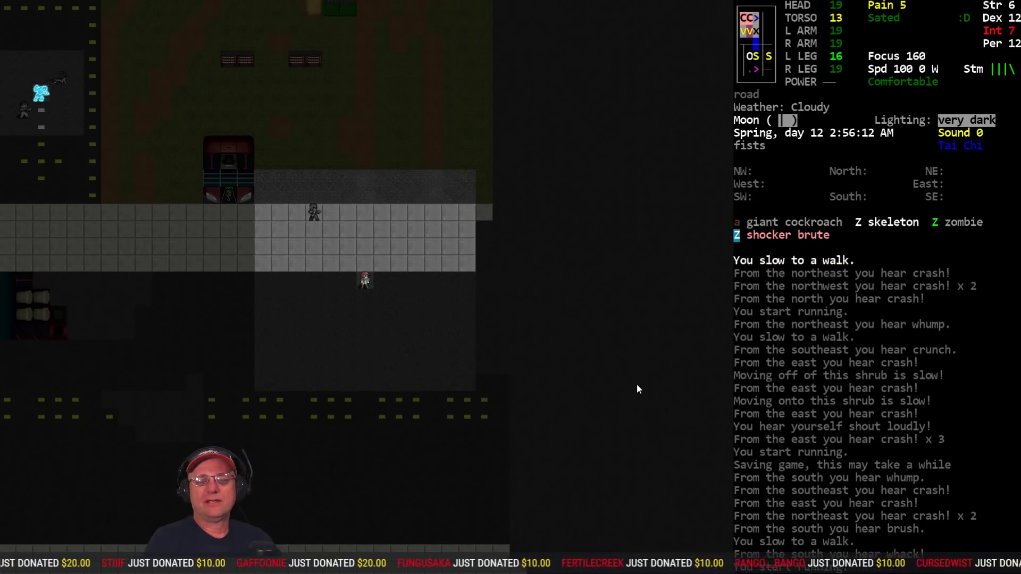
pyautogui.press('6')
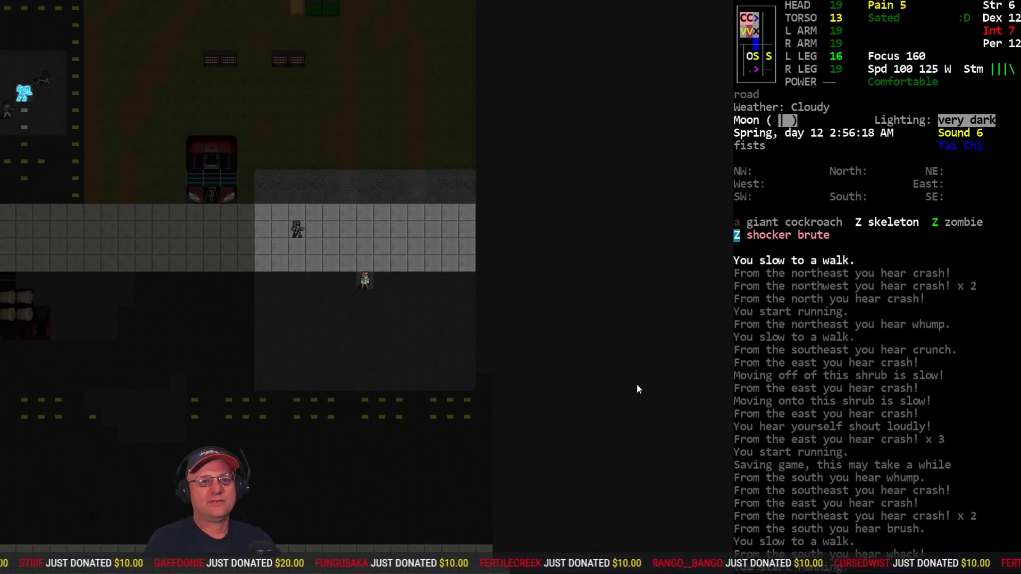
pyautogui.press('6')
pyautogui.press('6')
pyautogui.press('8')
pyautogui.press('8')
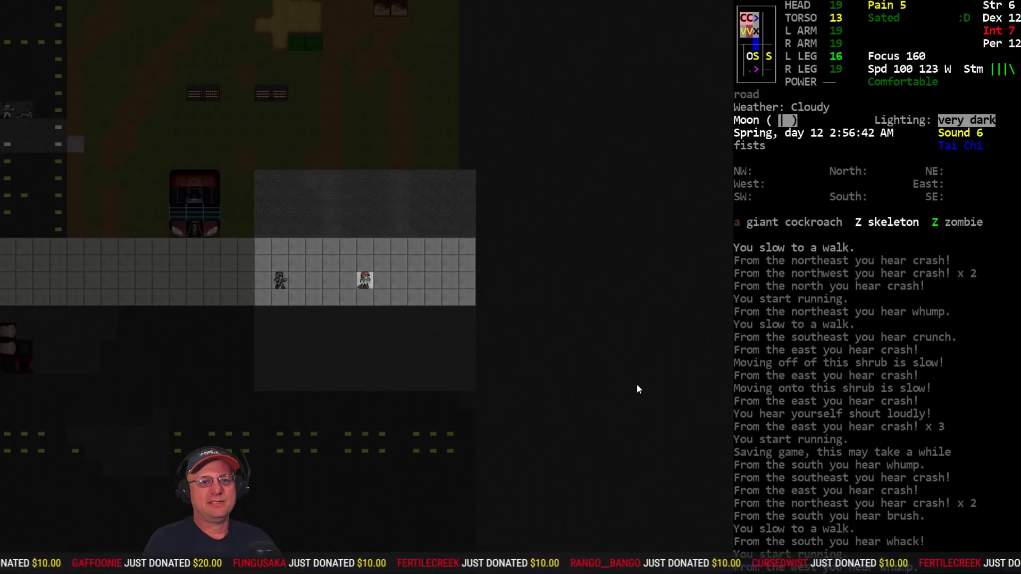
pyautogui.press('8')
pyautogui.press('8')
pyautogui.press('8')
pyautogui.press('8')
pyautogui.press('8')
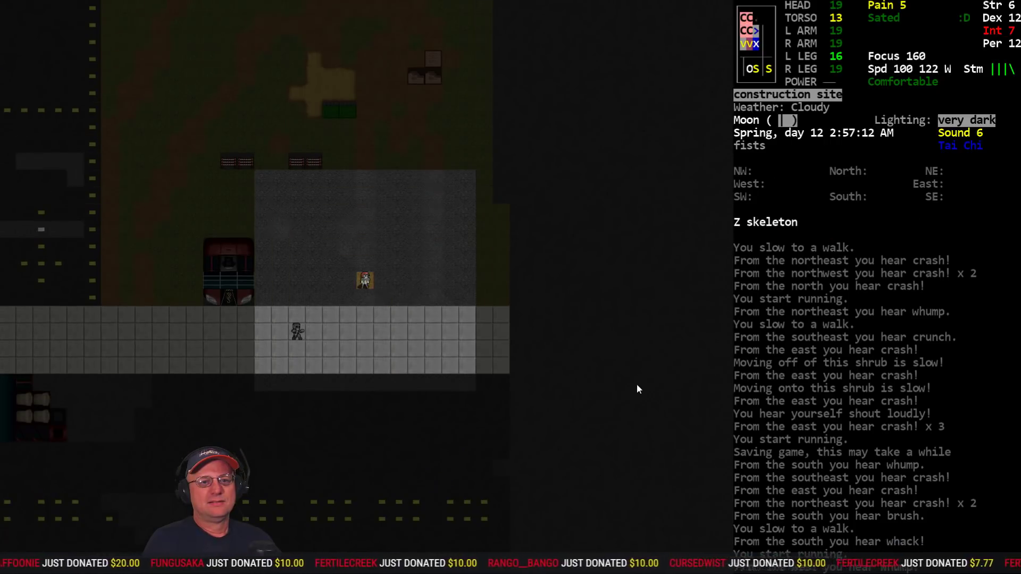
pyautogui.press('8')
pyautogui.press('8')
# Move west toward the truck and struggle free of the shady zombie's grab
pyautogui.press('4')
pyautogui.press('4')
pyautogui.press('4')
pyautogui.press('4')
pyautogui.press('4')
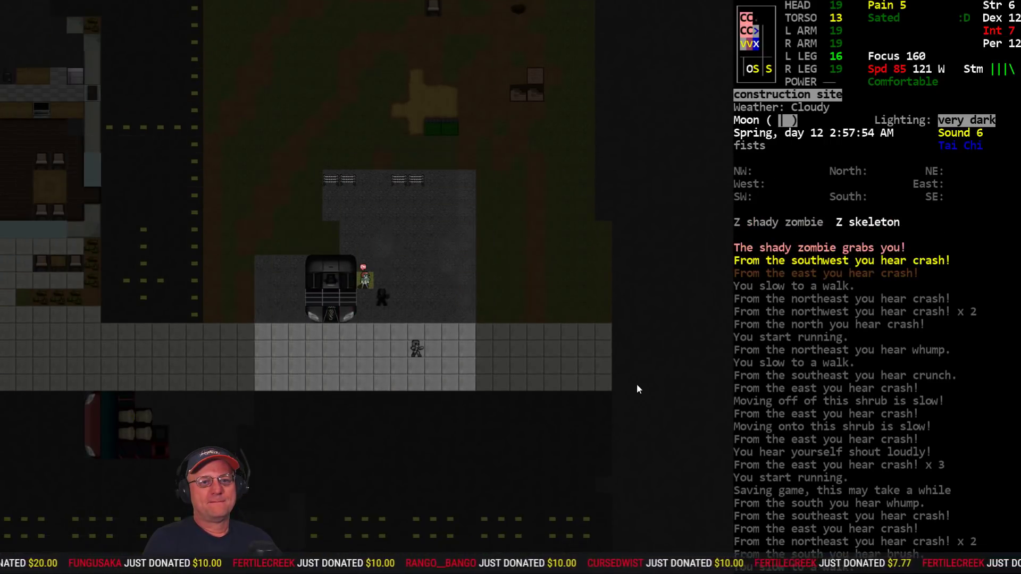
pyautogui.press('z')
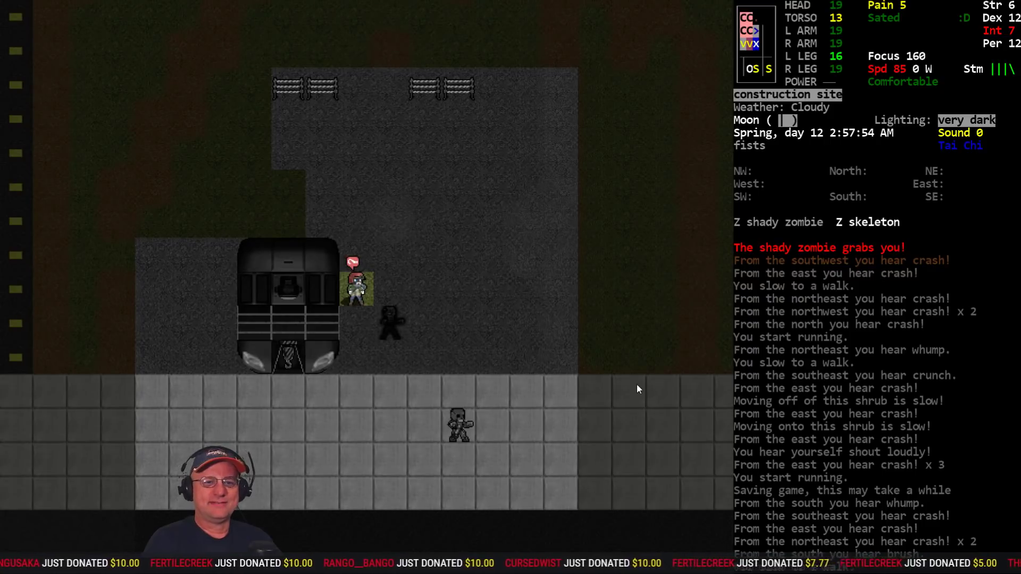
pyautogui.press('G')
pyautogui.press('5')
pyautogui.press('Escape')
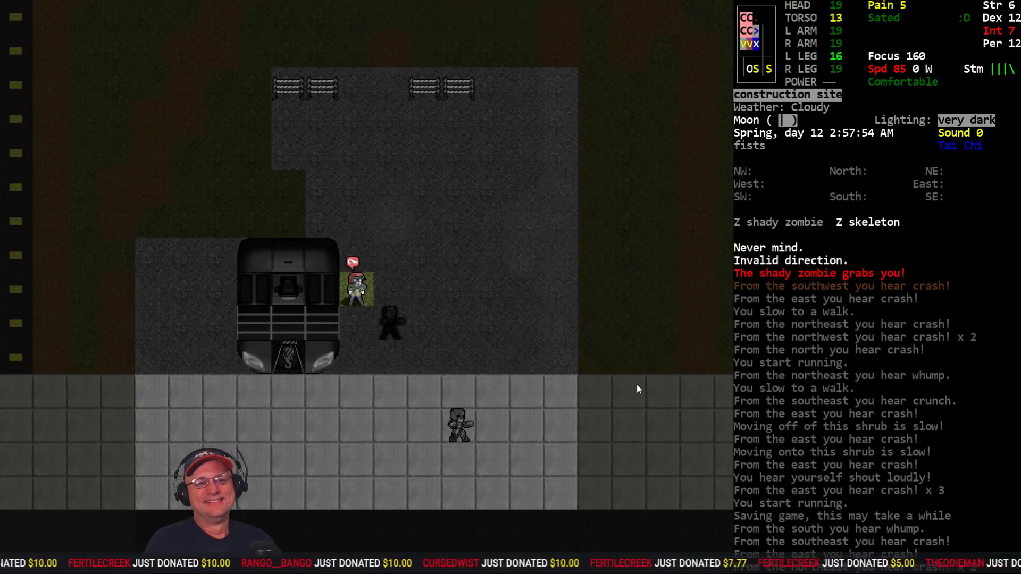
pyautogui.press('4')
pyautogui.press('4')
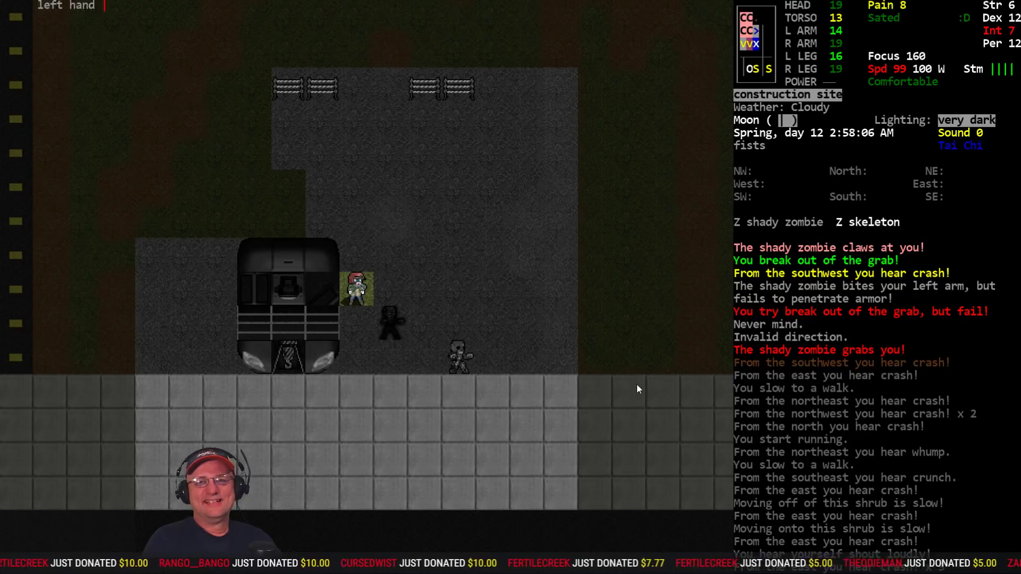
# Cycle the map zoom and switch the survivor to running
pyautogui.press('z')
pyautogui.press('Z')
pyautogui.press('Z')
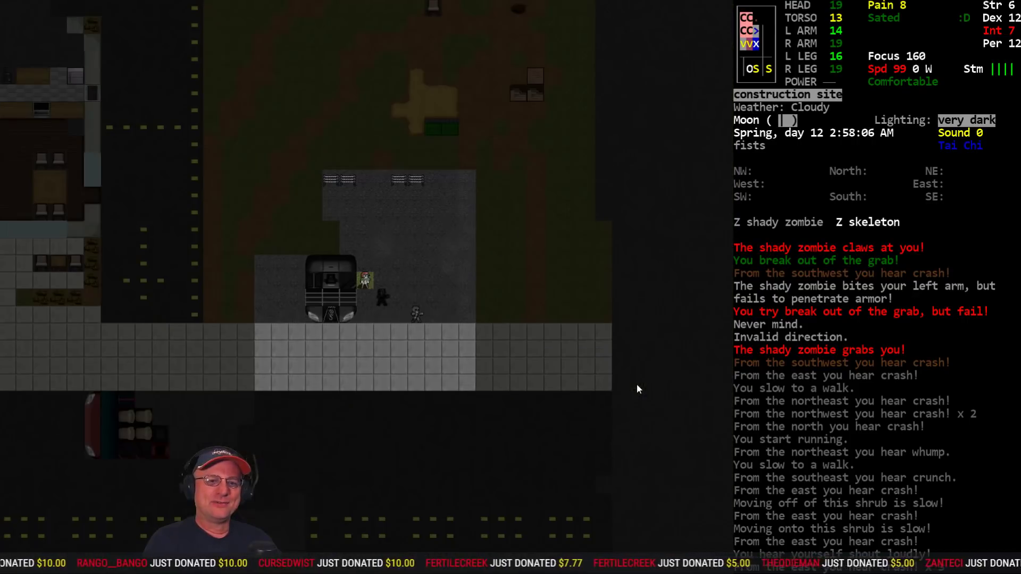
pyautogui.press('z')
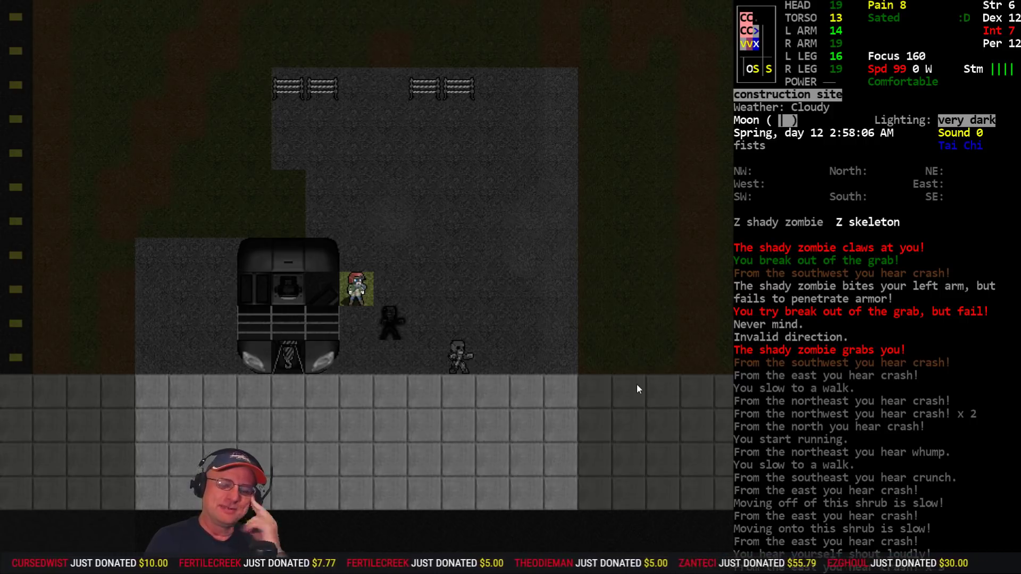
pyautogui.press('"')
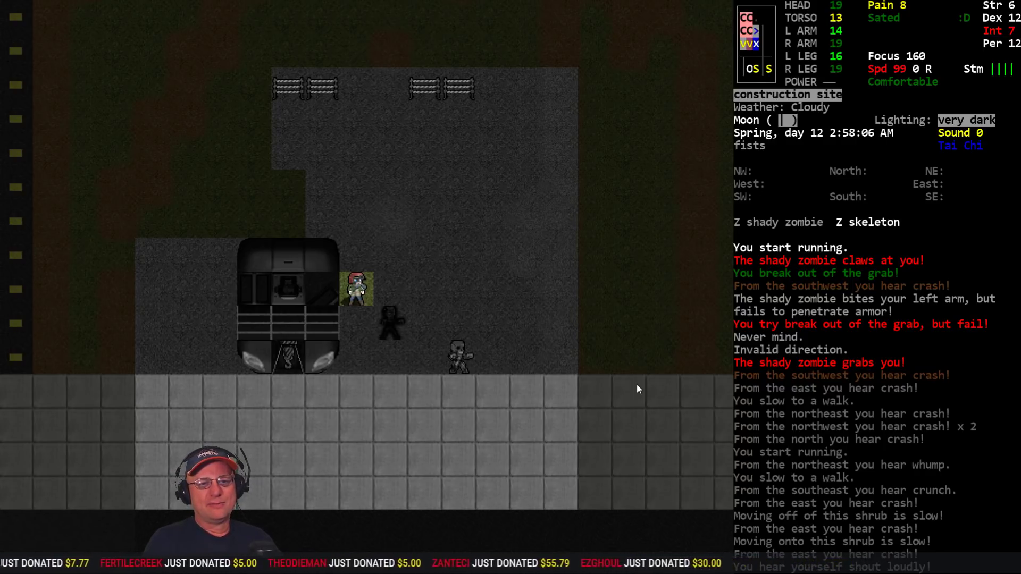
# Recheck the Excavator's parts, comparing the roof-and-door tile with the floodlight and dashboard tile
pyautogui.press('e')
pyautogui.press('Return')
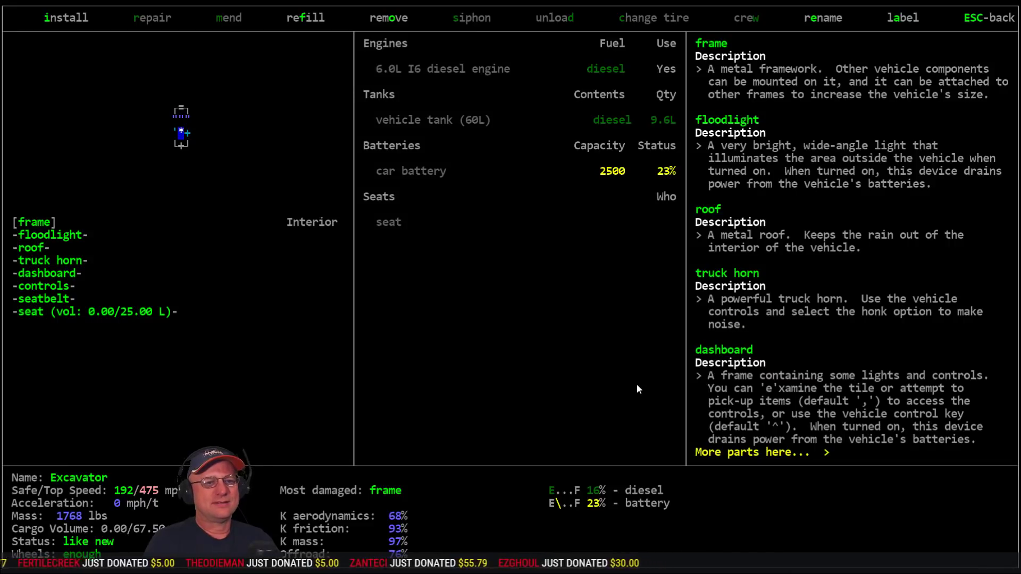
pyautogui.press('Right')
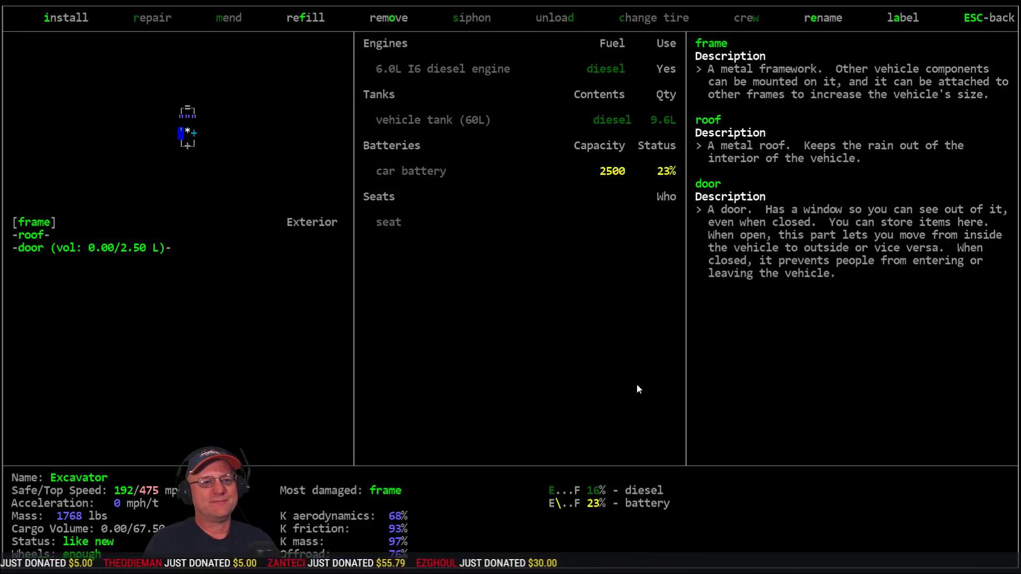
pyautogui.press('Left')
pyautogui.press('Right')
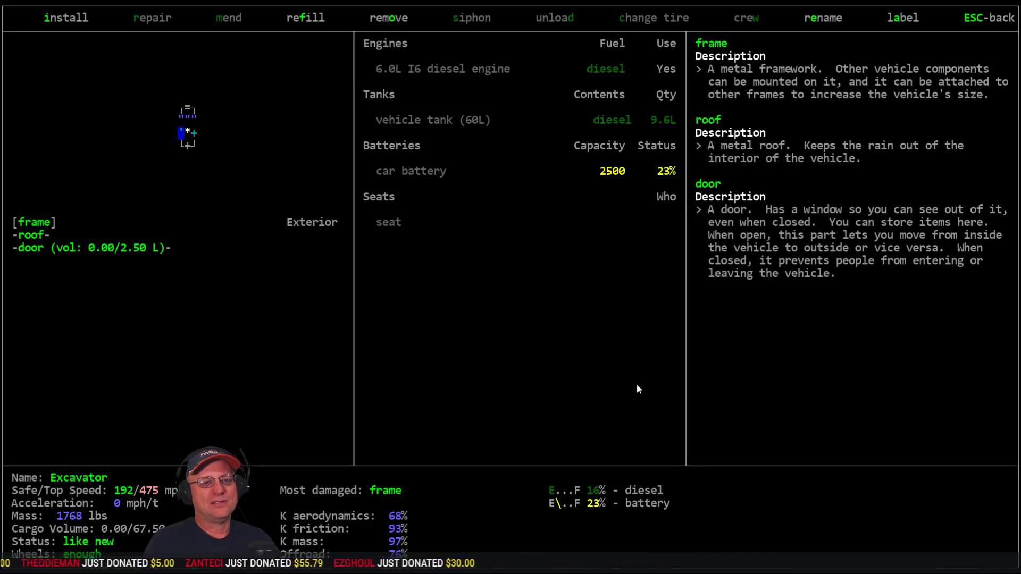
pyautogui.press('Left')
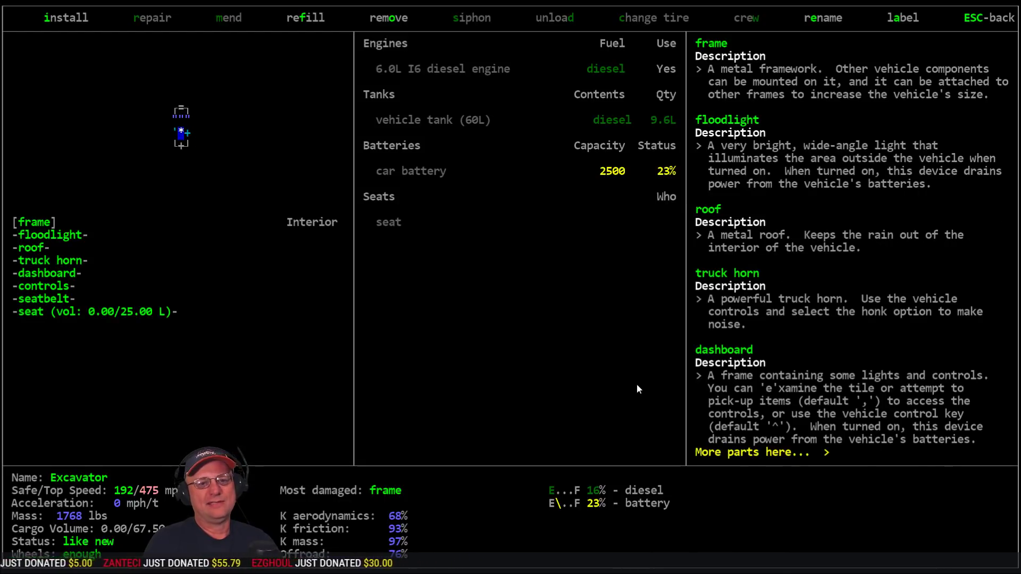
pyautogui.press('Escape')
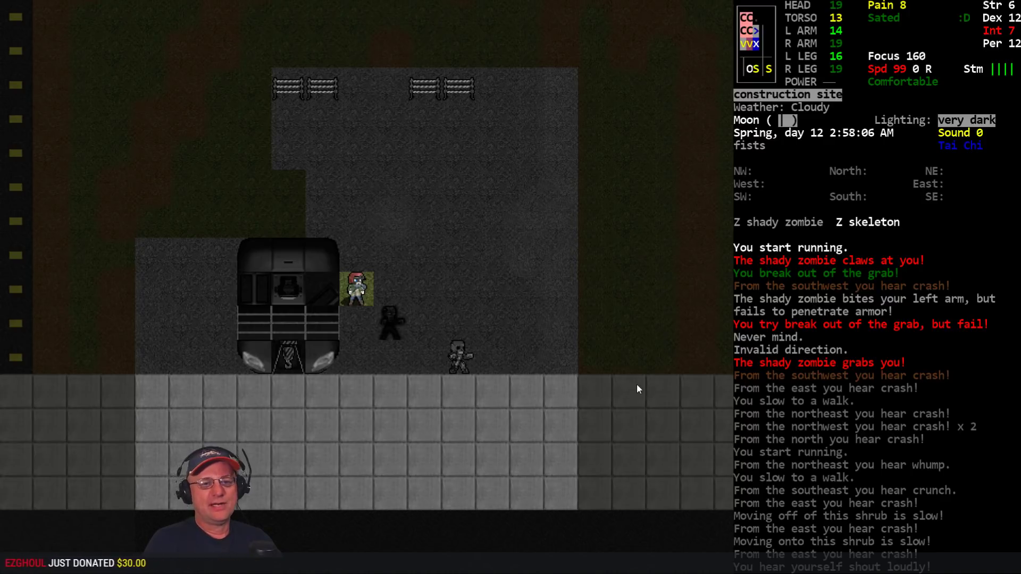
# Toggle walk and run, re-zoom, and step into the Excavator's driver seat
pyautogui.press('"')
pyautogui.press('"')
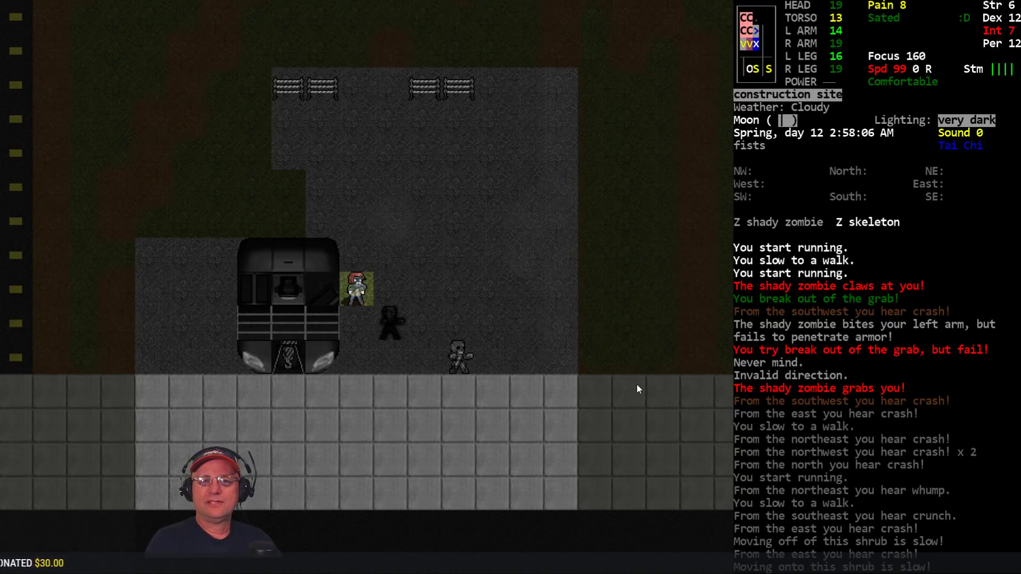
pyautogui.press('Z')
pyautogui.press('z')
pyautogui.press('z')
pyautogui.press('z')
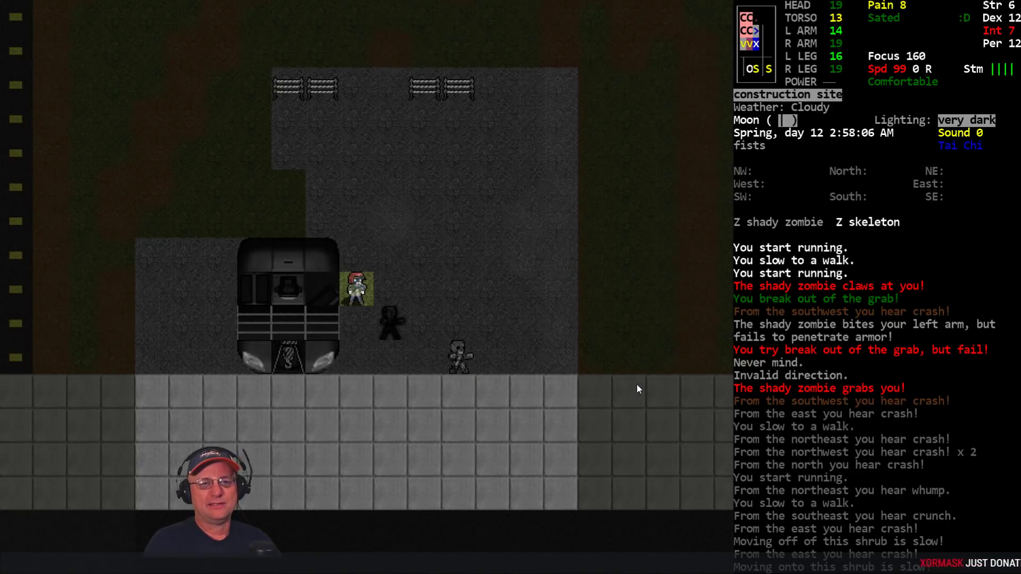
pyautogui.press('Left')
pyautogui.press('Left')
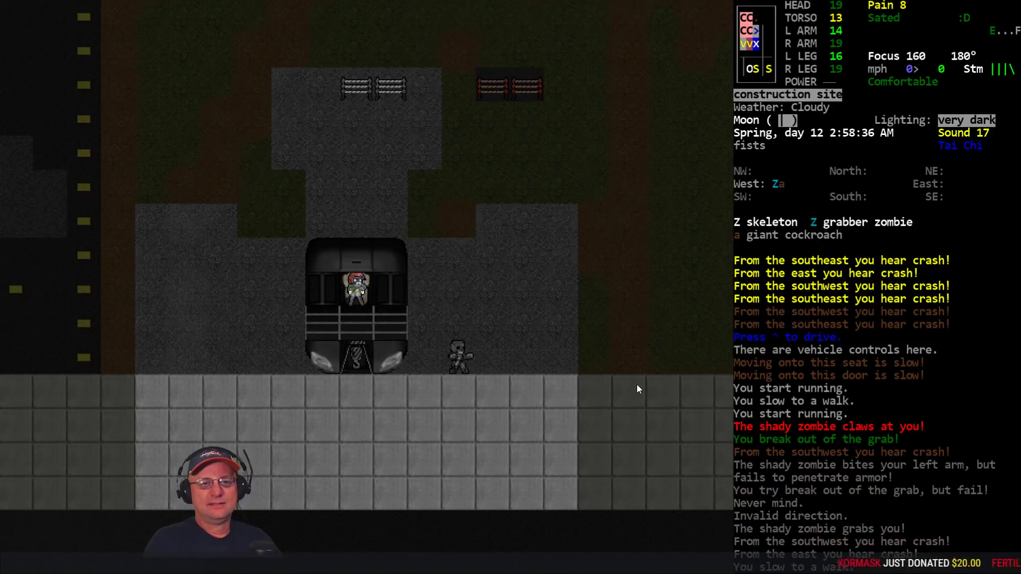
# Start the Excavator's engine, ignoring the skeleton distraction, and take the wheel
pyautogui.press('^')
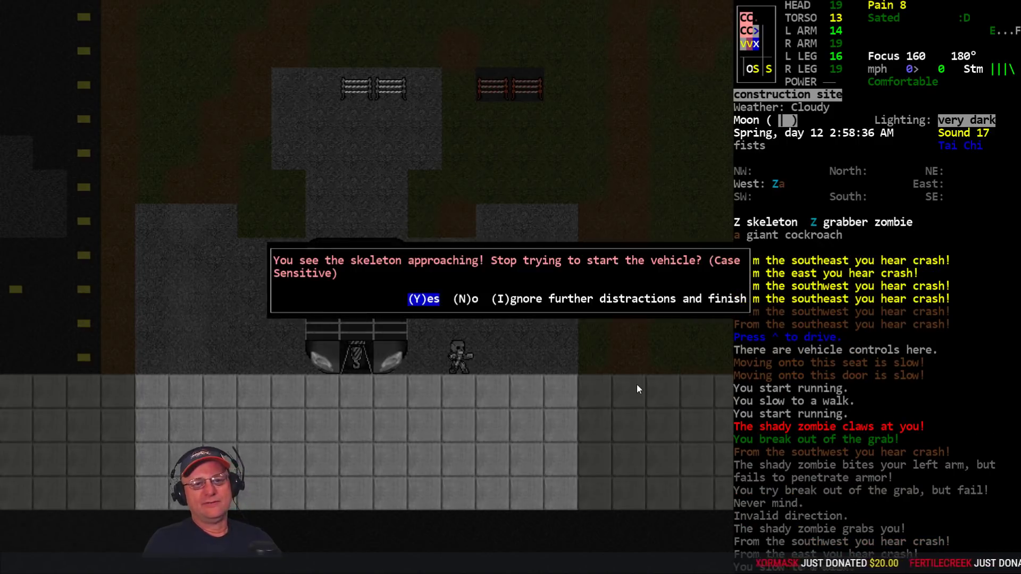
pyautogui.press('Right')
pyautogui.press('Right')
pyautogui.press('Return')
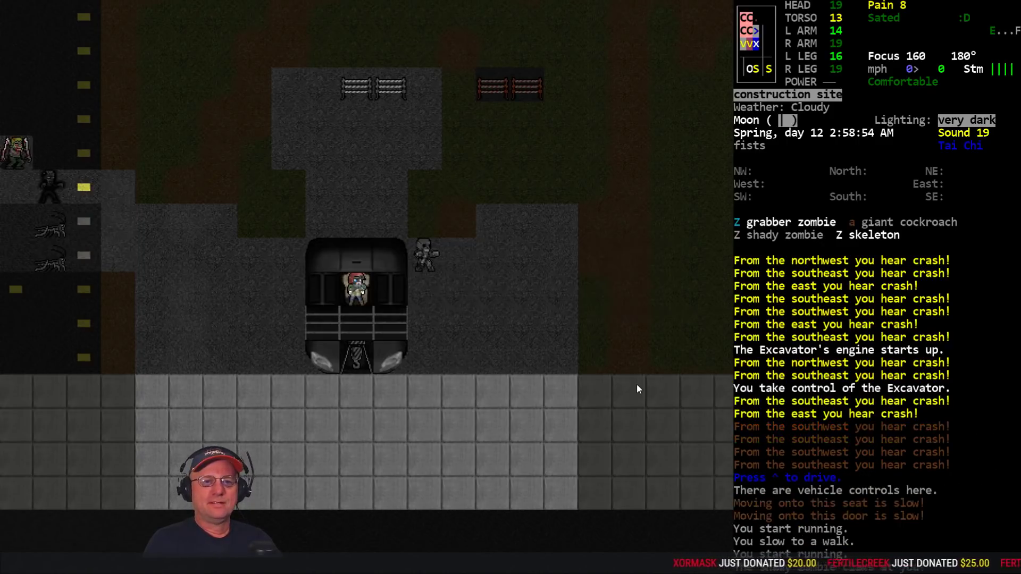
pyautogui.press('z')
pyautogui.press('Z')
# Turn on the Excavator's headlights from the vehicle controls
pyautogui.press('^')
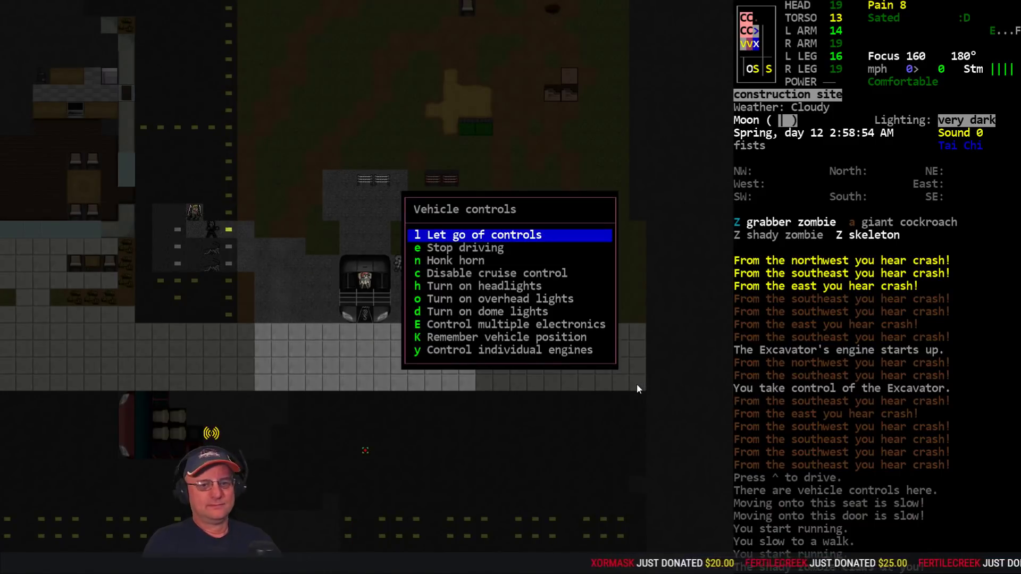
pyautogui.press('Down')
pyautogui.press('Down')
pyautogui.press('Down')
pyautogui.press('Down')
pyautogui.press('Return')
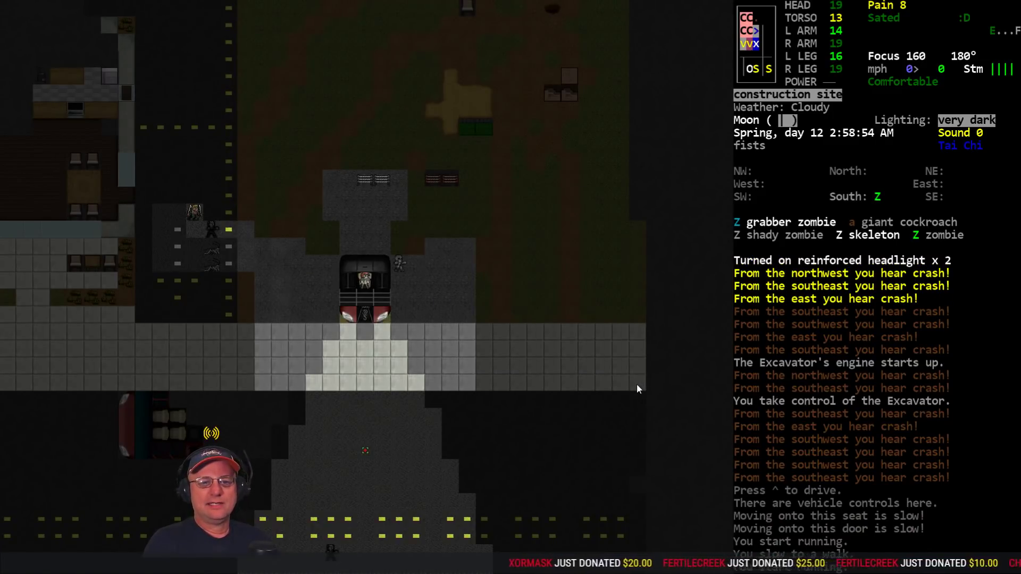
pyautogui.press('^')
# Drive the Excavator onto the road and turn it to head west
pyautogui.press('Up')
pyautogui.press('Up')
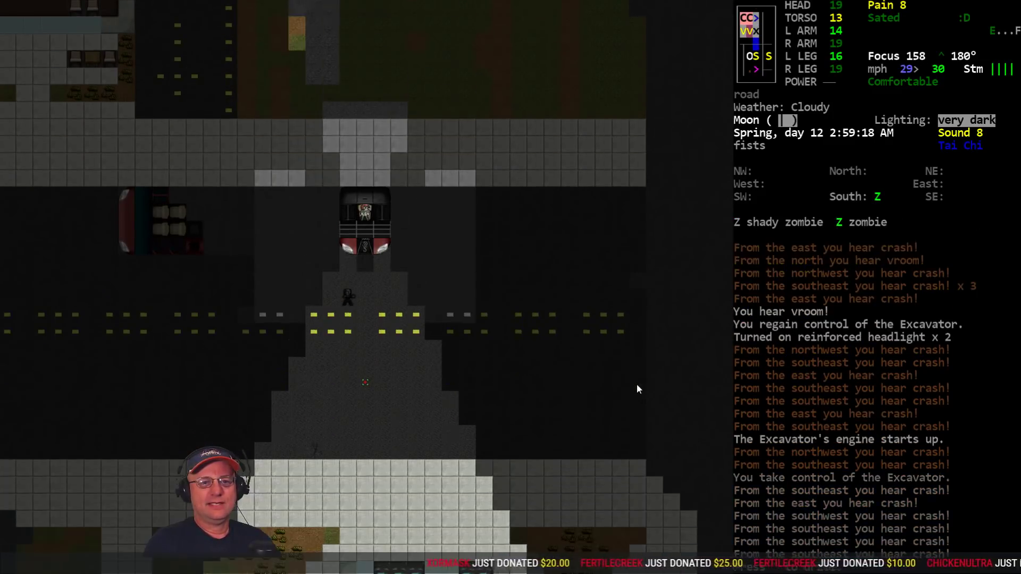
pyautogui.press('Up')
pyautogui.press('Right')
pyautogui.press('Up')
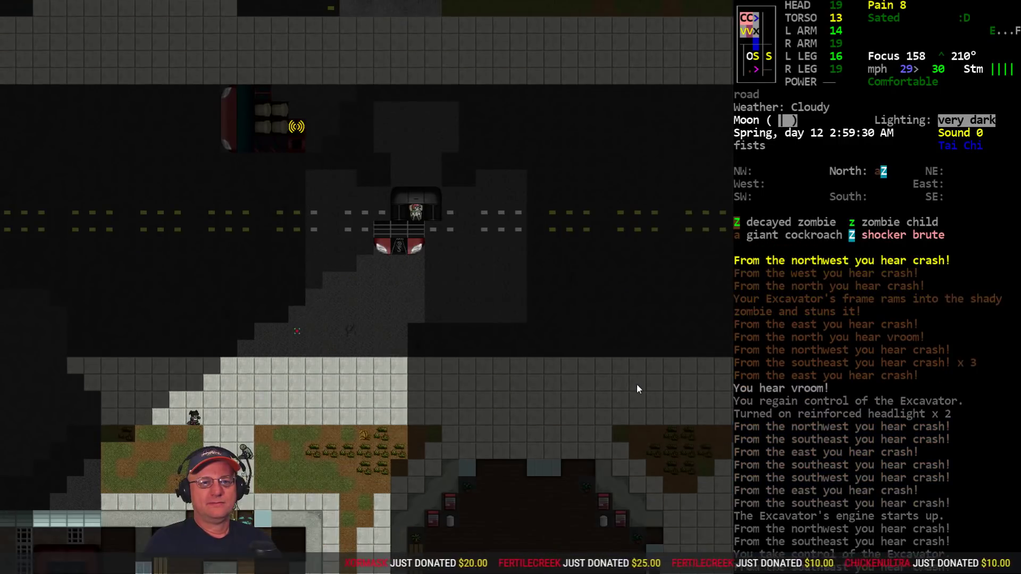
pyautogui.press('Right')
pyautogui.press('Right')
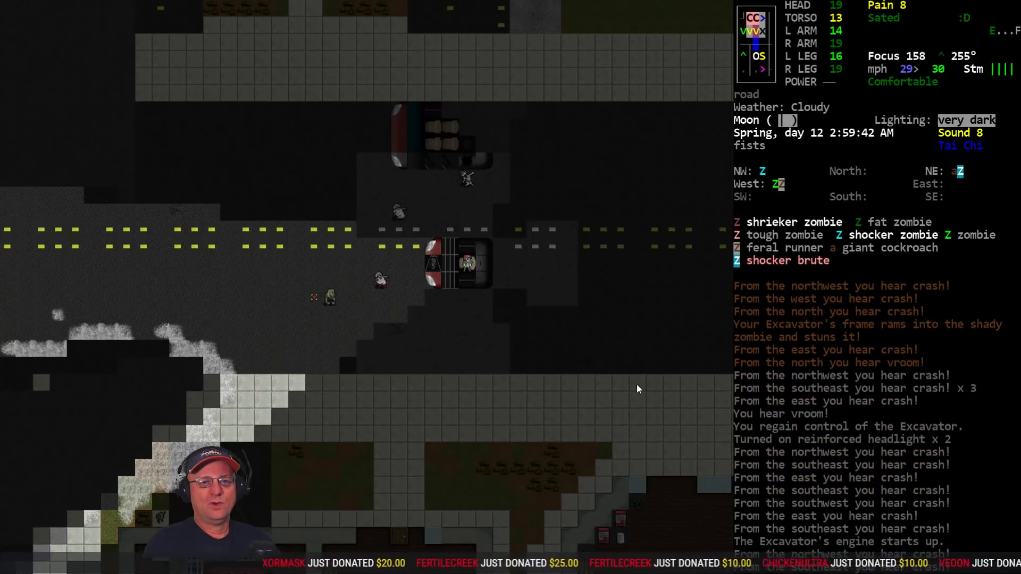
pyautogui.press('Right')
# Drive west along the road ramming zombies, then check the overmap
pyautogui.press('Up')
pyautogui.press('Up')
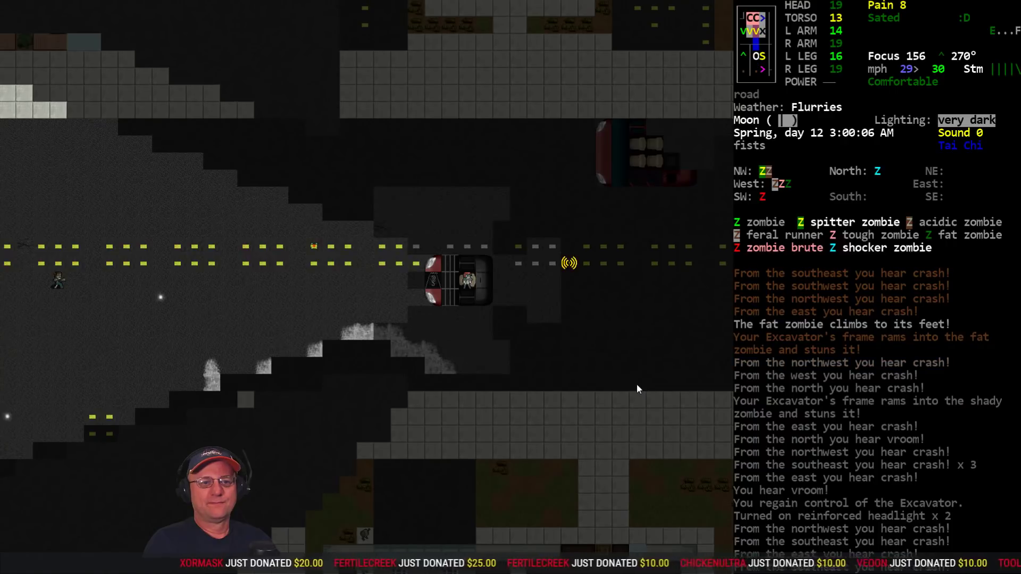
pyautogui.press('Right')
pyautogui.press('Left')
pyautogui.press('Left')
pyautogui.press('Left')
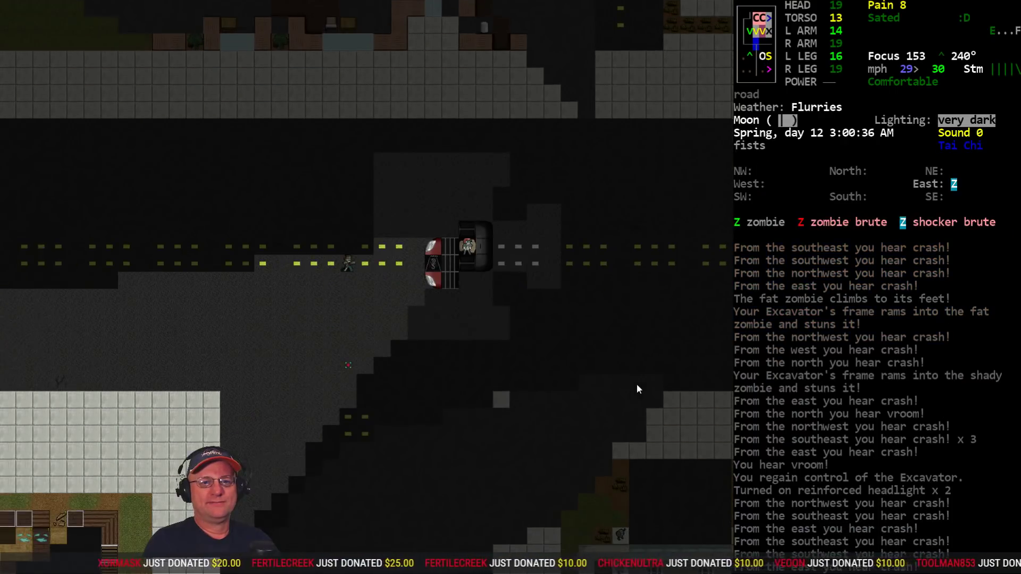
pyautogui.press('Left')
pyautogui.press('Right')
pyautogui.press('Right')
pyautogui.press('Right')
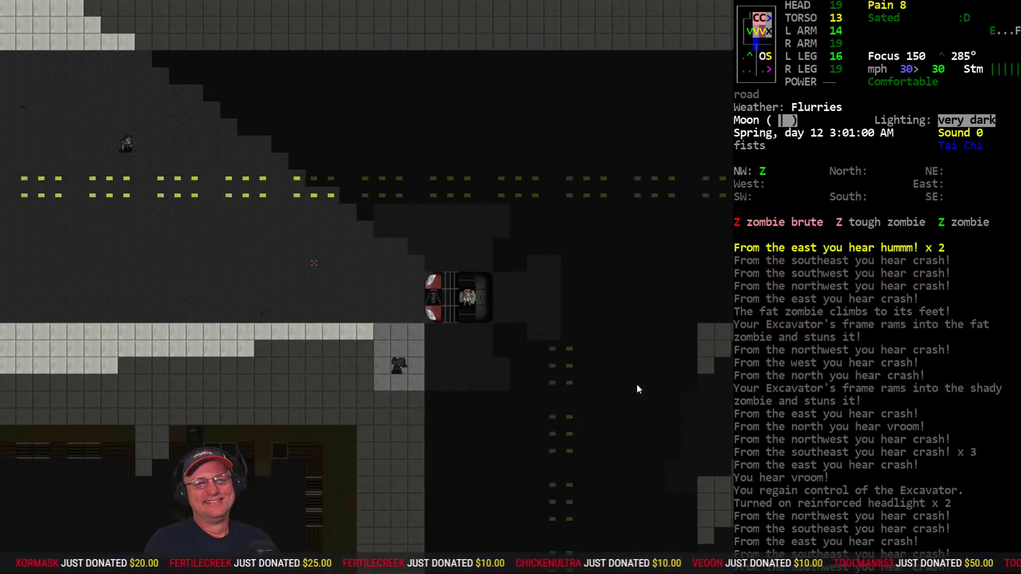
pyautogui.press('Up')
pyautogui.press('Up')
pyautogui.press('Left')
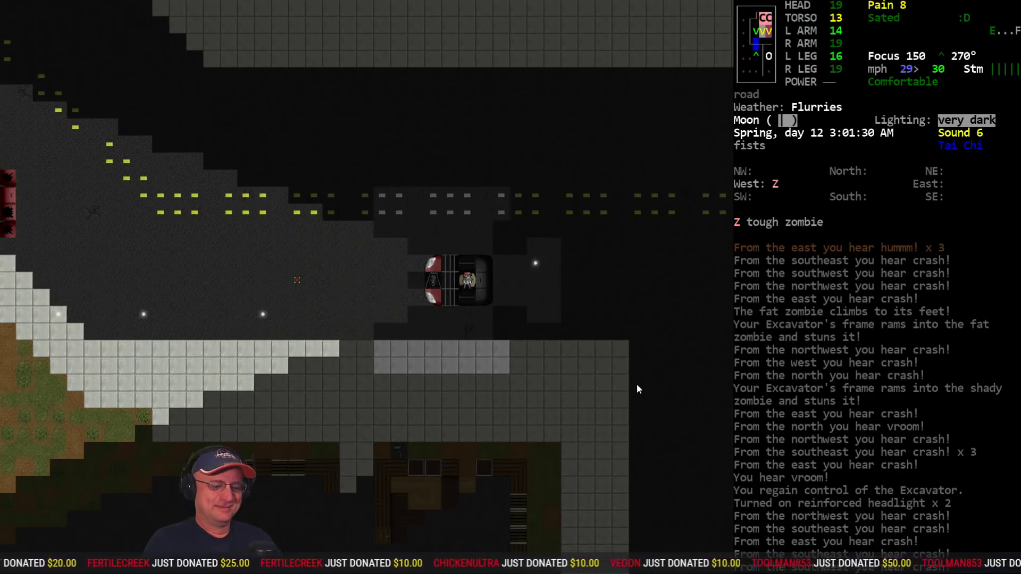
pyautogui.press('m')
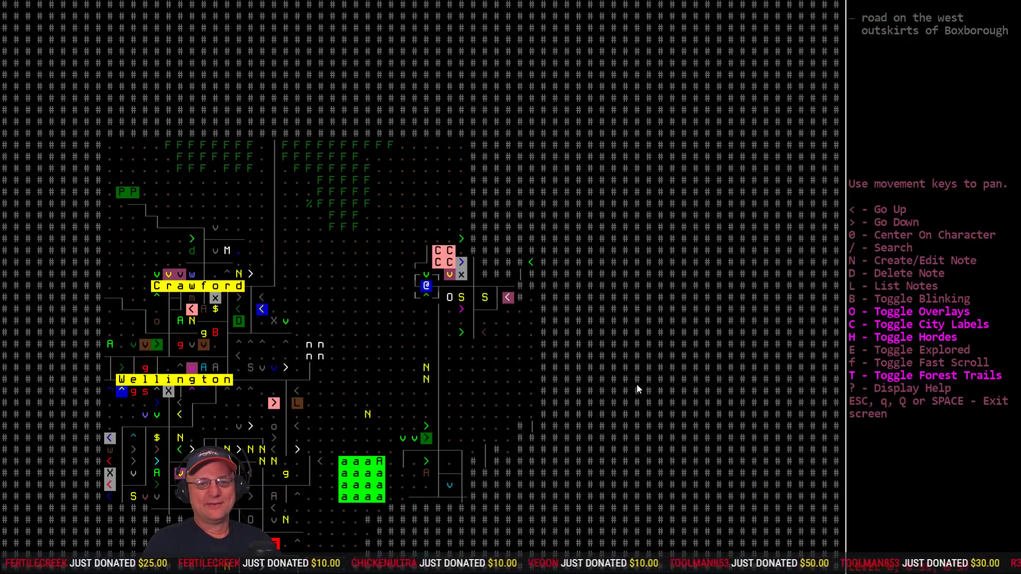
# Close the overmap and drive the Excavator southwest along the road
pyautogui.press('Escape')
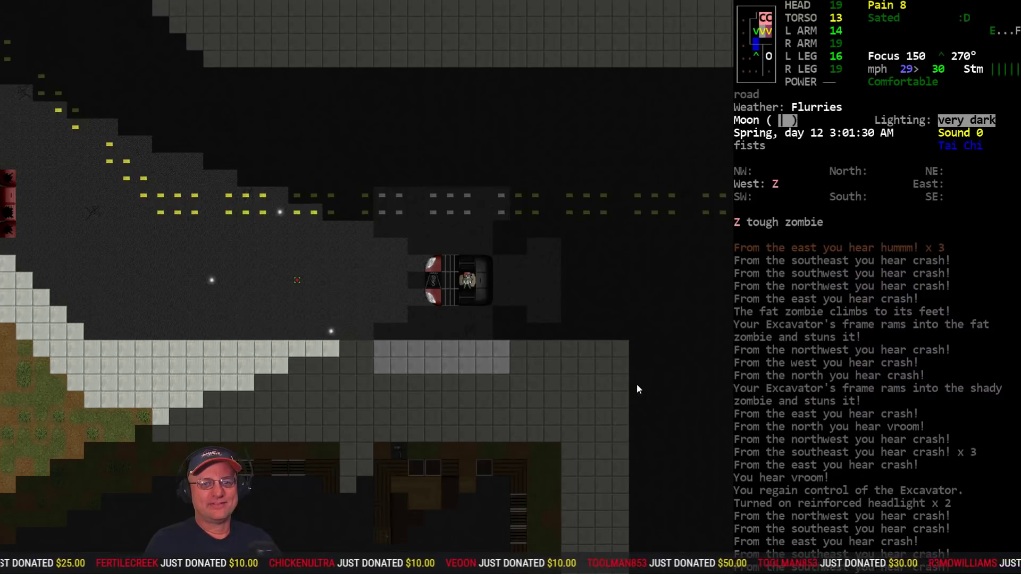
pyautogui.press('Up')
pyautogui.press('Up')
pyautogui.press('Up')
pyautogui.press('Left')
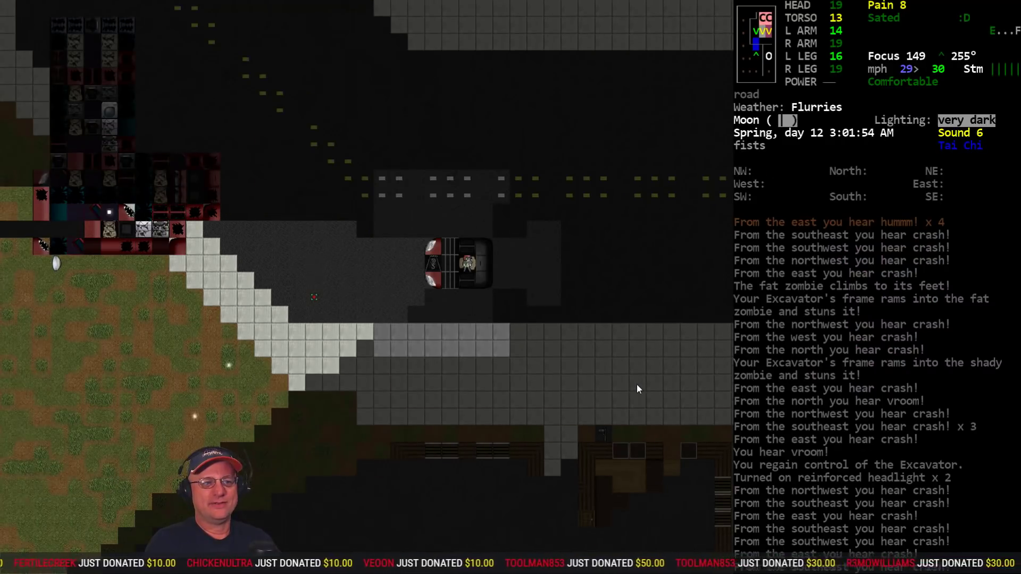
pyautogui.press('Up')
pyautogui.press('Up')
pyautogui.press('Left')
pyautogui.press('Up')
pyautogui.press('Up')
pyautogui.press('Up')
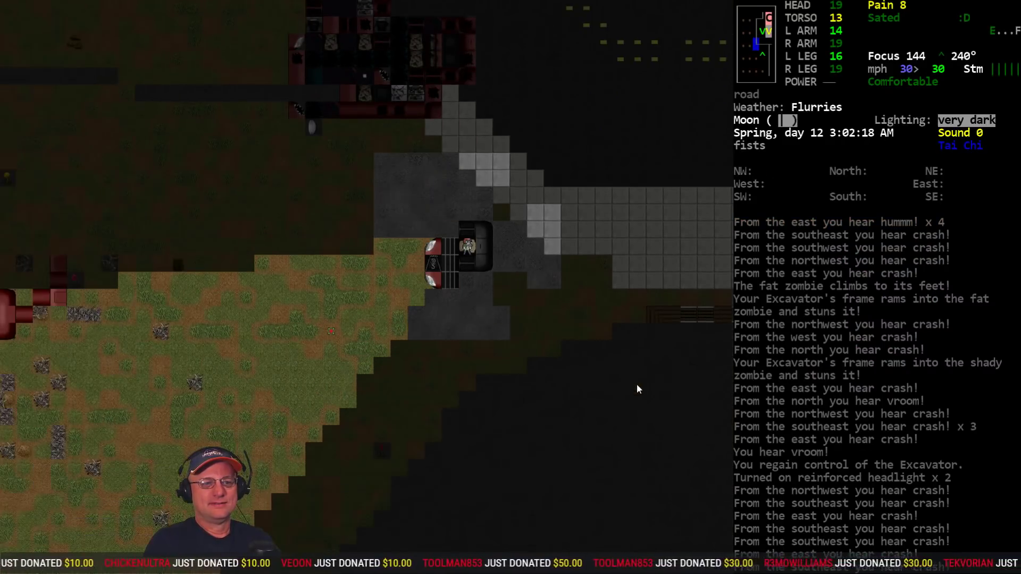
# Leave the road and drive south into the dark field
pyautogui.press('z')
pyautogui.press('Z')
pyautogui.press('Z')
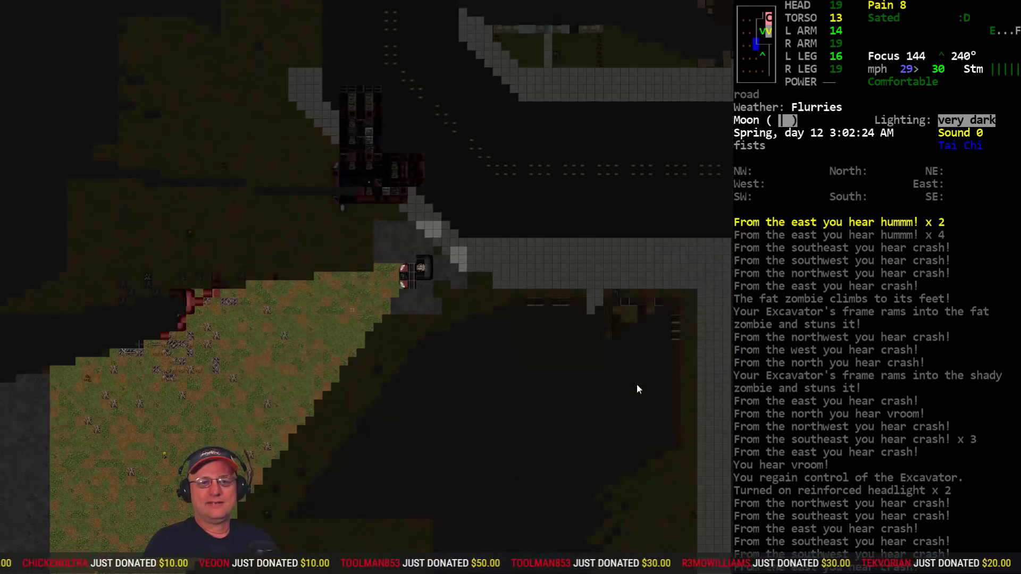
pyautogui.press('z')
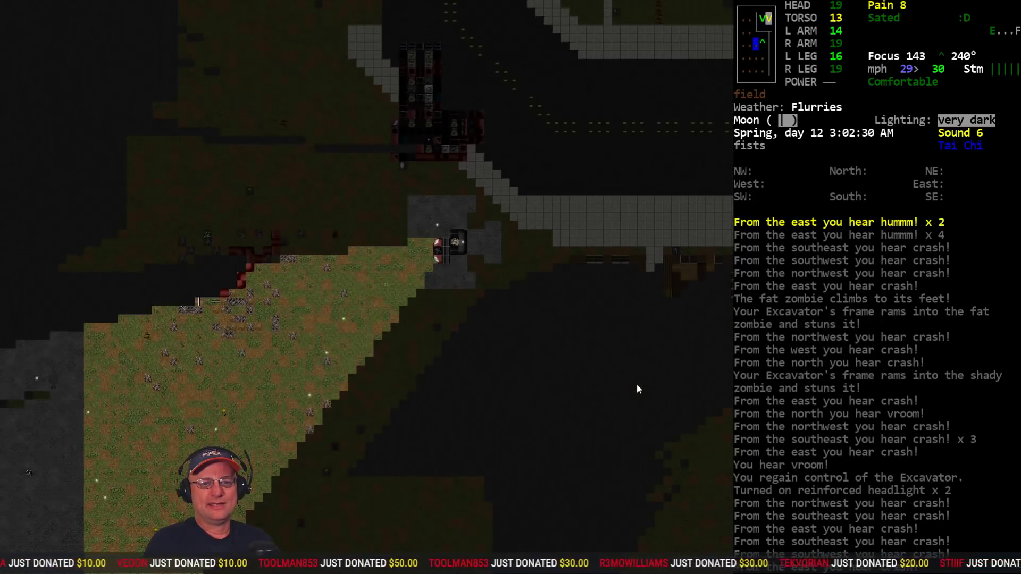
pyautogui.press('Left')
pyautogui.press('Up')
pyautogui.press('Up')
pyautogui.press('Left')
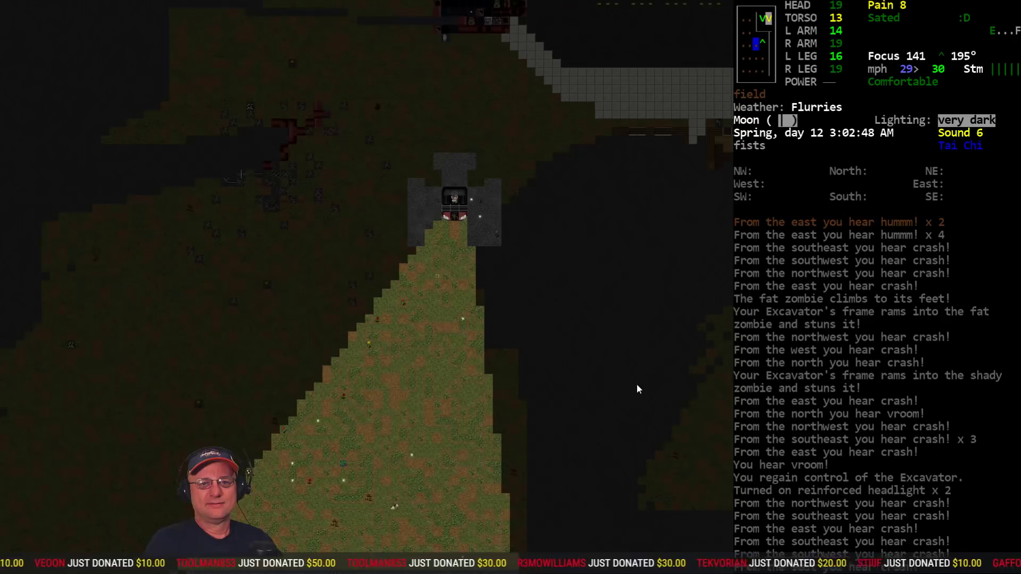
pyautogui.press('Up')
pyautogui.press('Up')
pyautogui.press('Left')
pyautogui.press('Up')
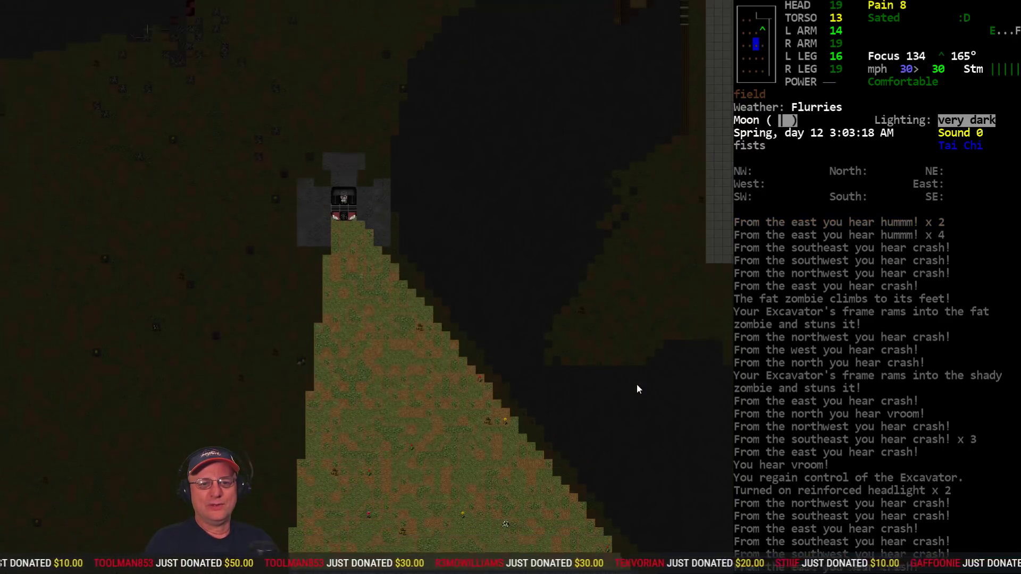
# Steer across the field southwest of Boxborough and check position on the overmap
pyautogui.press('Right')
pyautogui.press('Up')
pyautogui.press('Left')
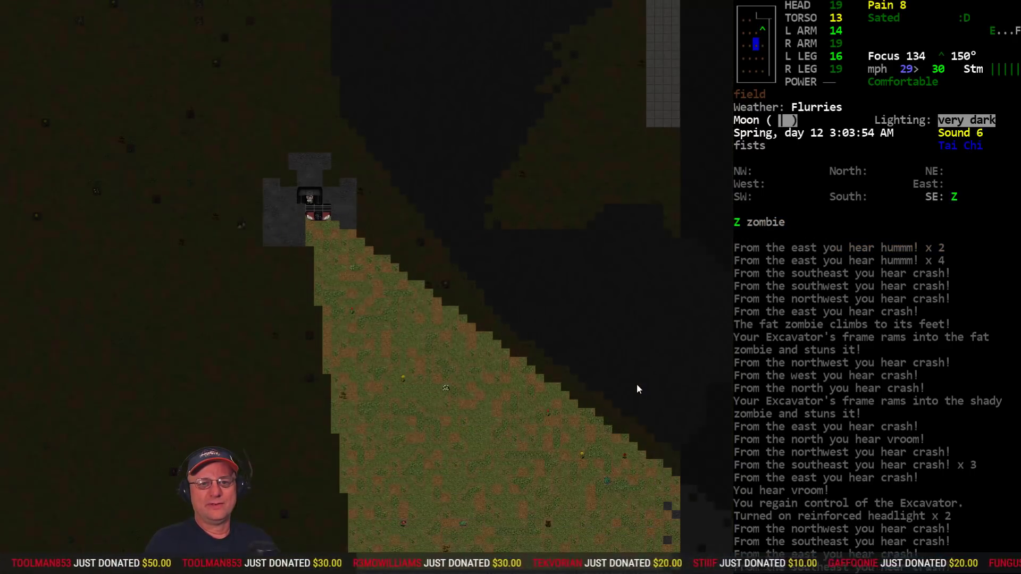
pyautogui.press('Up')
pyautogui.press('Up')
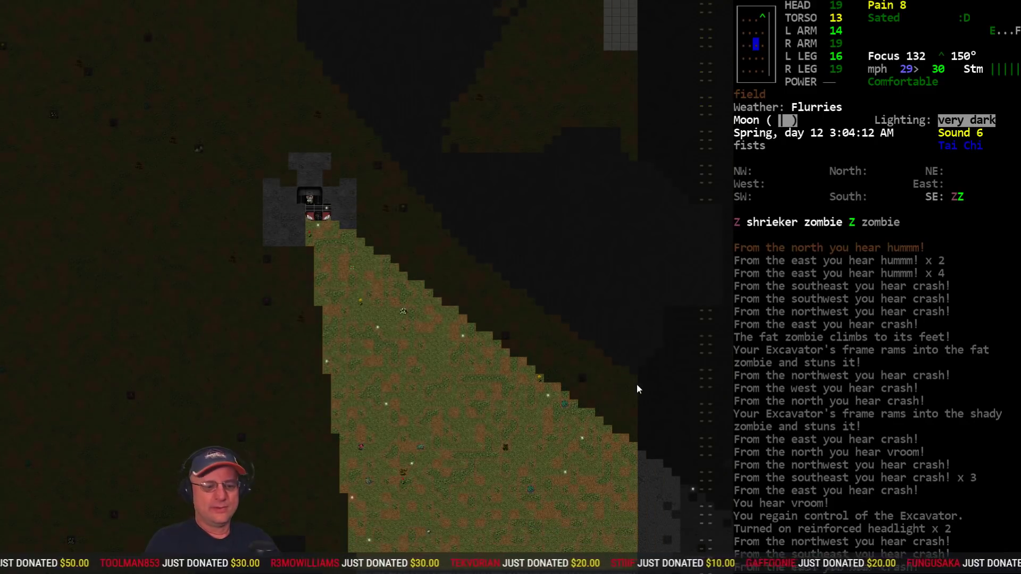
pyautogui.press('m')
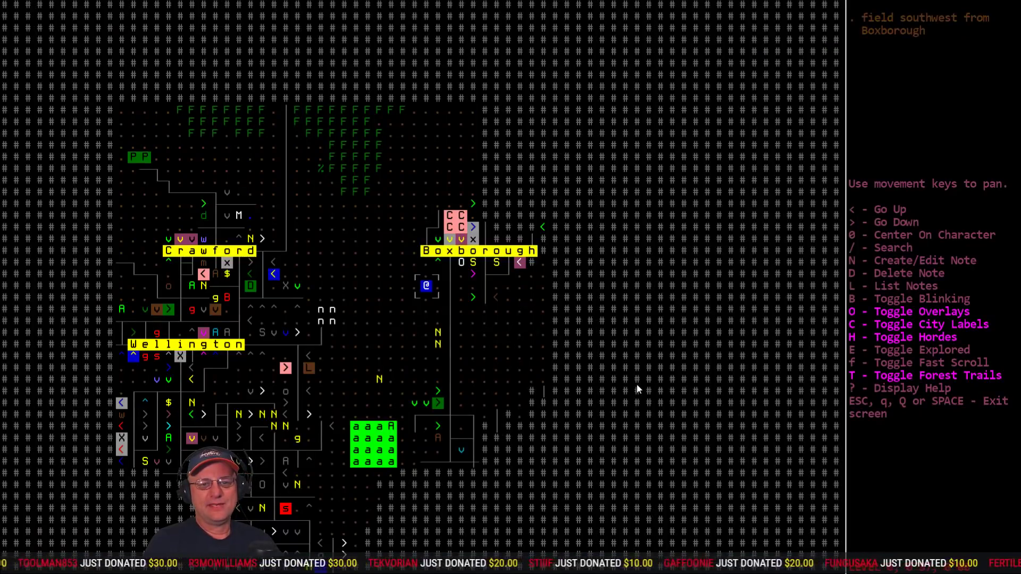
pyautogui.press('Escape')
# Steer the Excavator southwest, then west across the dark field
pyautogui.press('Right')
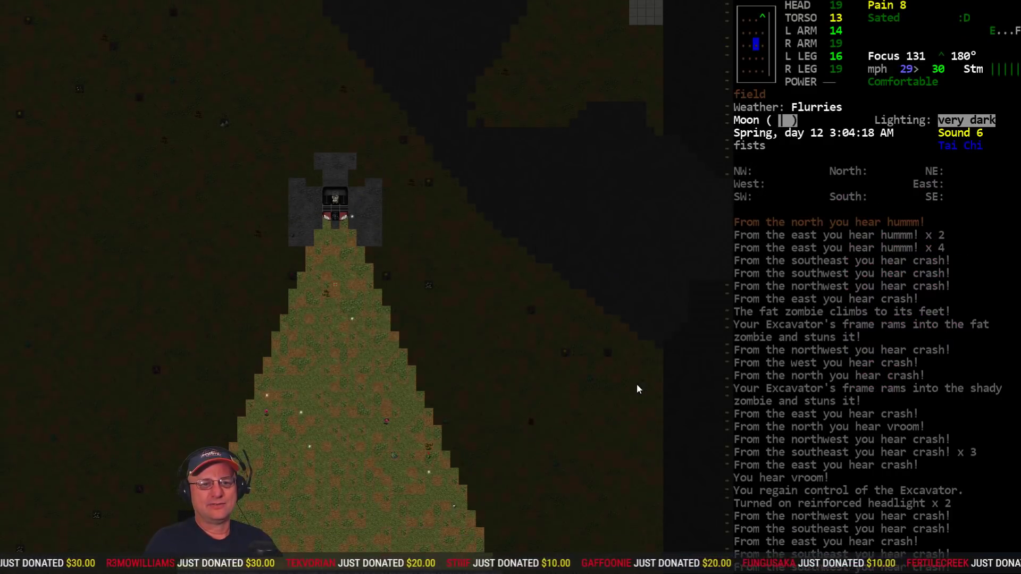
pyautogui.press('Up')
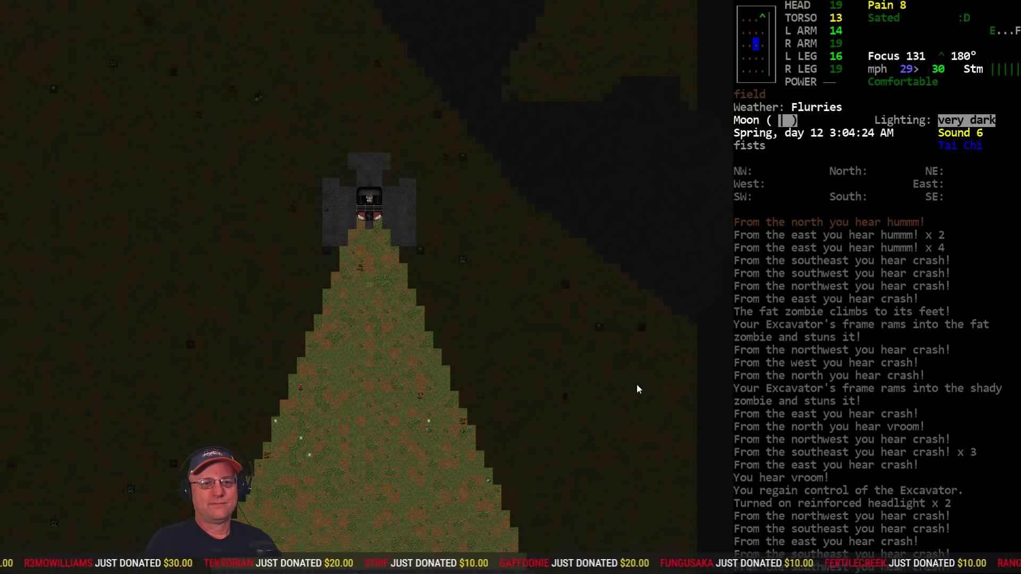
pyautogui.press('Right')
pyautogui.press('Up')
pyautogui.press('Up')
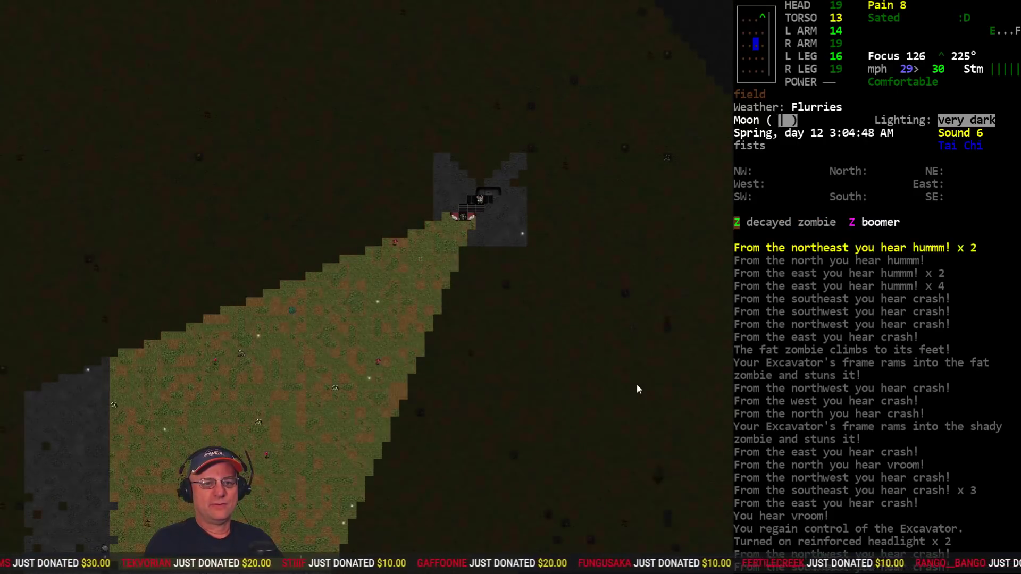
pyautogui.press('Up')
pyautogui.press('Right')
pyautogui.press('Up')
pyautogui.press('Left')
pyautogui.press('Up')
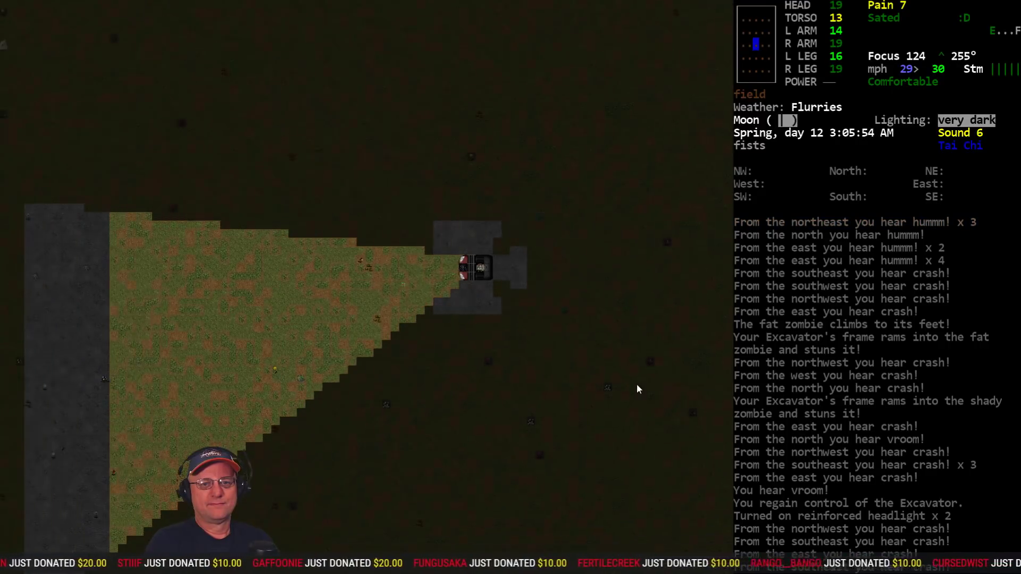
pyautogui.press('Up')
pyautogui.press('Up')
pyautogui.press('Up')
# Keep crossing the field and glance at the surrounding overmap
pyautogui.press('Up')
pyautogui.press('Left')
pyautogui.press('Left')
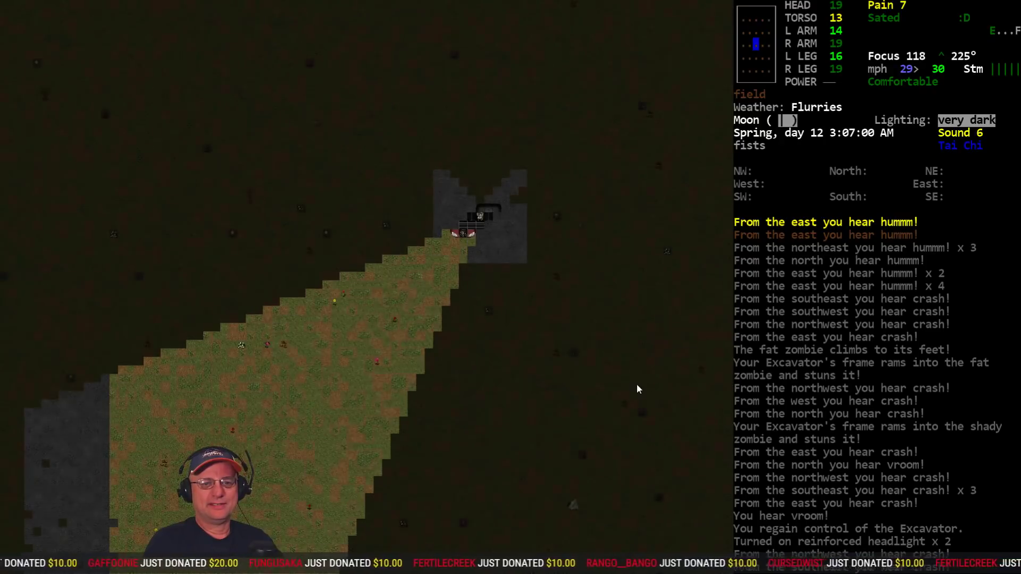
pyautogui.press('Up')
pyautogui.press('Up')
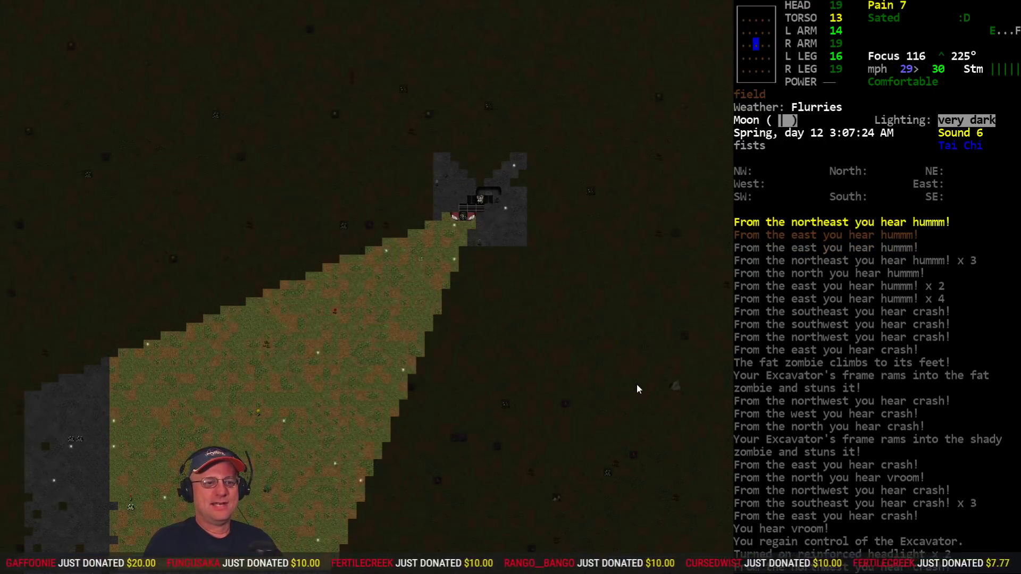
pyautogui.press('m')
pyautogui.press('Escape')
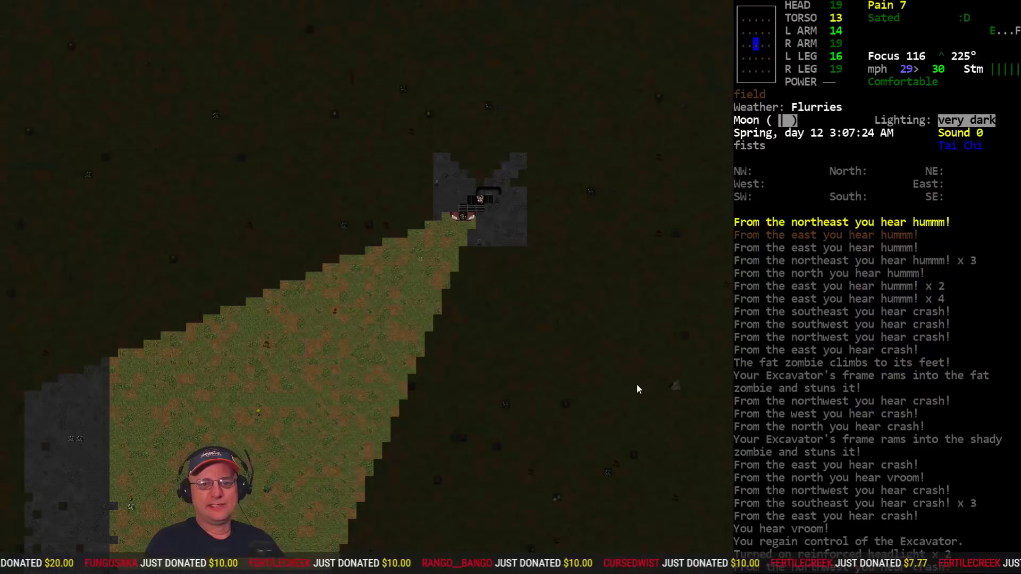
# Veer southwest, then swing the Excavator back to a westward heading
pyautogui.press('Up')
pyautogui.press('Up')
pyautogui.press('Left')
pyautogui.press('Up')
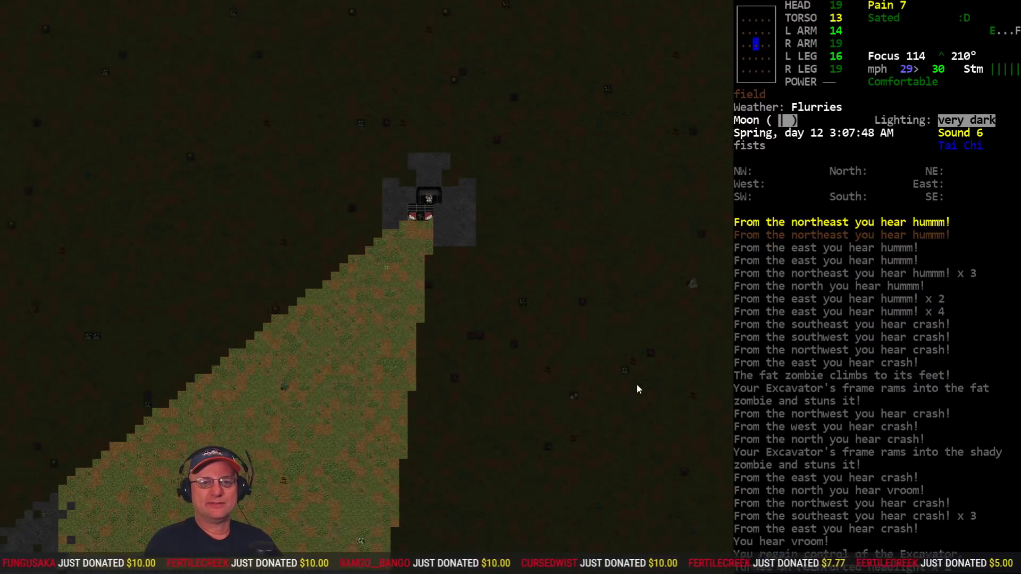
pyautogui.press('Right')
pyautogui.press('Up')
pyautogui.press('Up')
pyautogui.press('Right')
pyautogui.press('Up')
pyautogui.press('Right')
pyautogui.press('Up')
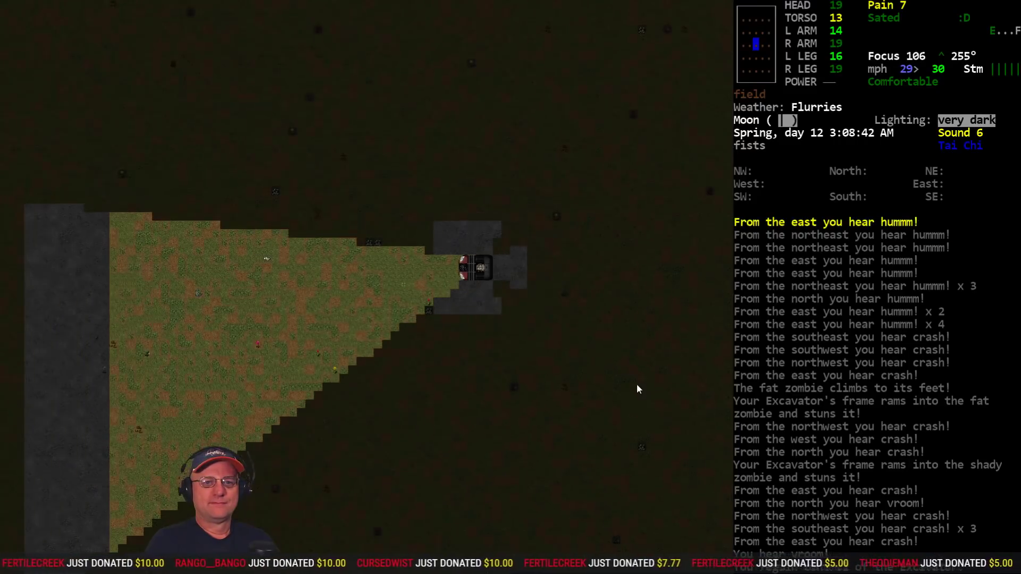
# Correct course and drive toward the buildings and paved road
pyautogui.press('Up')
pyautogui.press('Up')
pyautogui.press('Left')
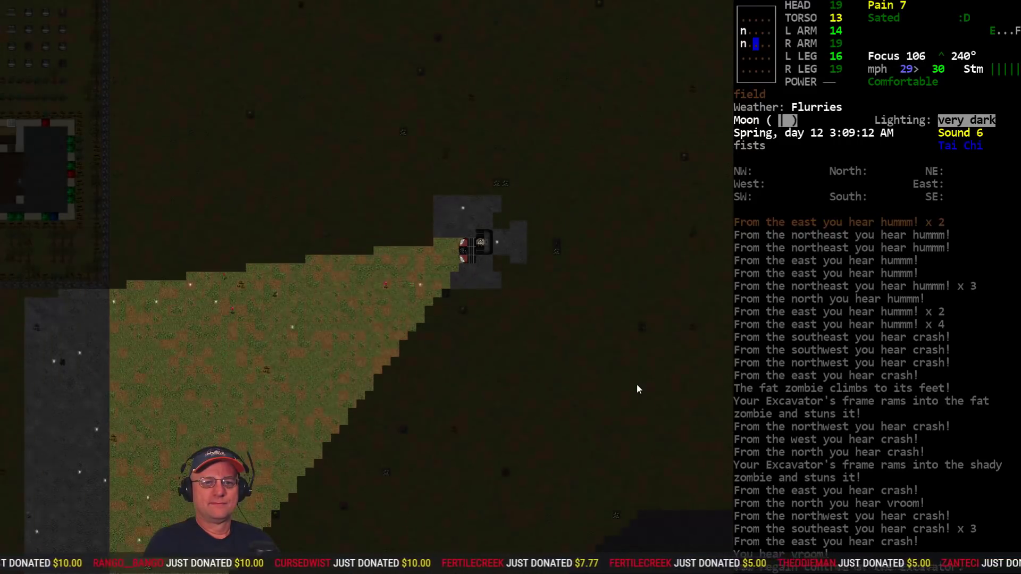
pyautogui.press('Up')
pyautogui.press('Up')
pyautogui.press('Up')
pyautogui.press('Right')
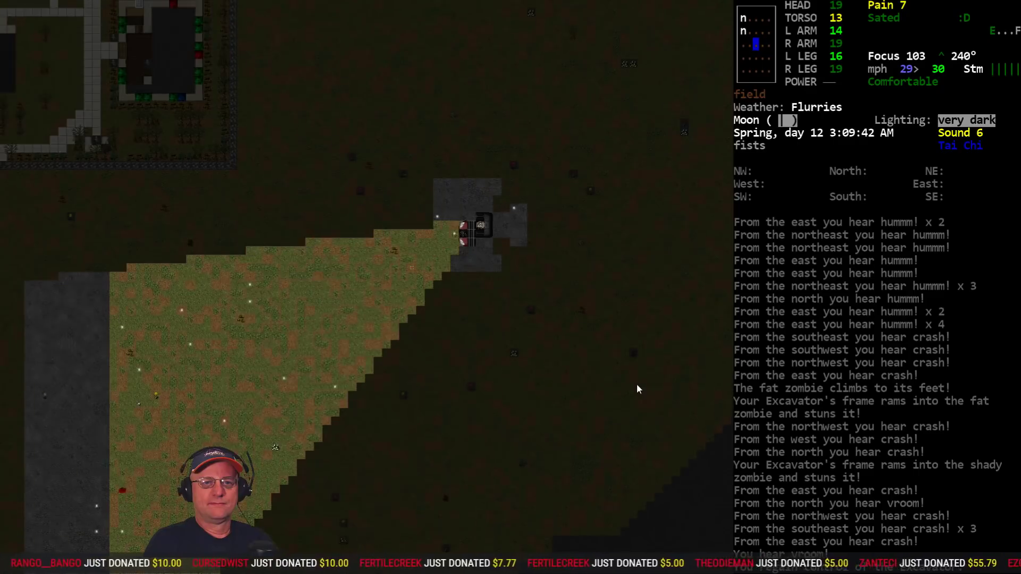
pyautogui.press('Up')
pyautogui.press('Left')
pyautogui.press('Up')
pyautogui.press('Right')
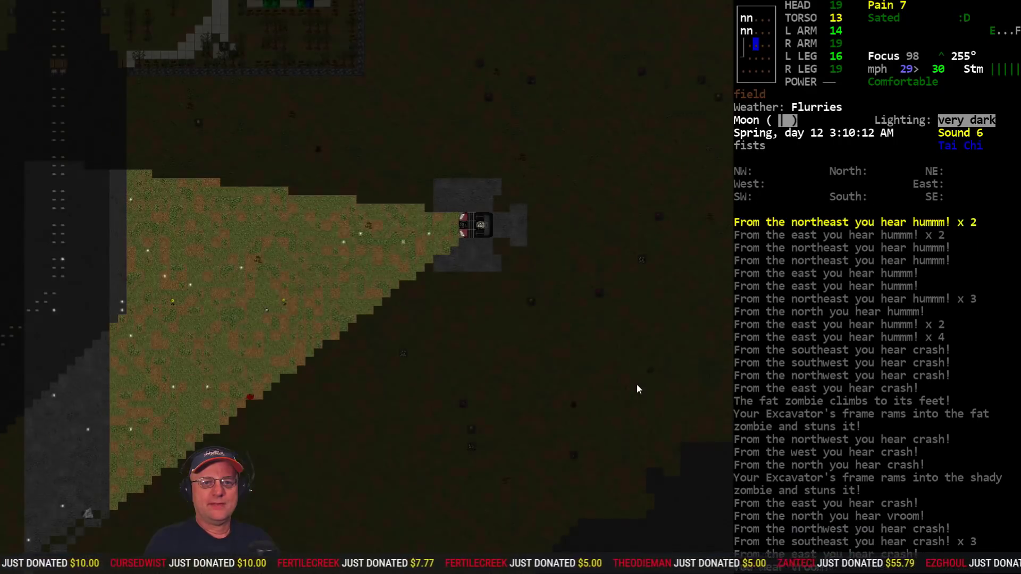
pyautogui.press('Up')
# Straighten the Excavator due west and bring up the vehicle controls
pyautogui.press('Up')
pyautogui.press('Right')
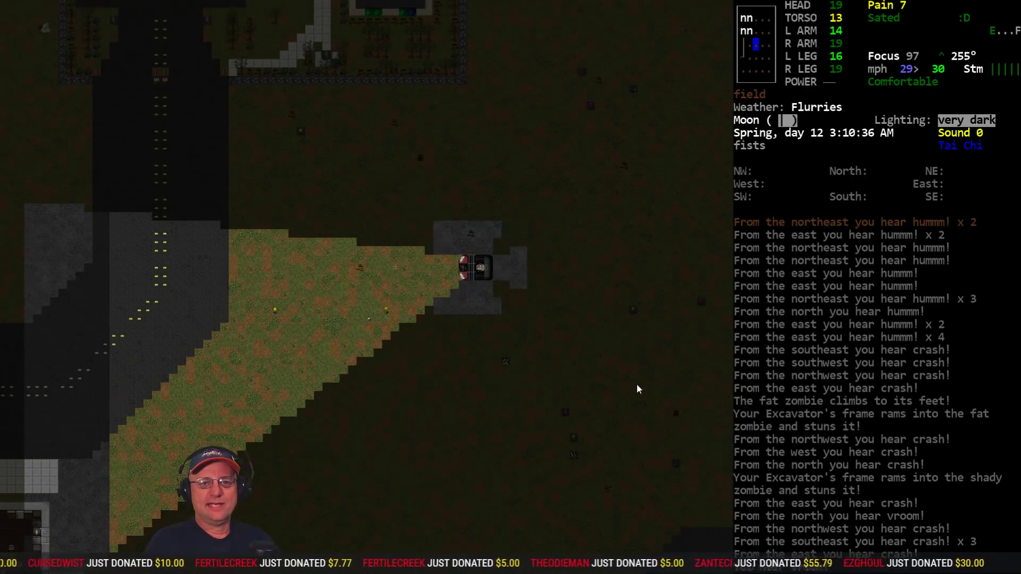
pyautogui.press('Right')
pyautogui.press('Up')
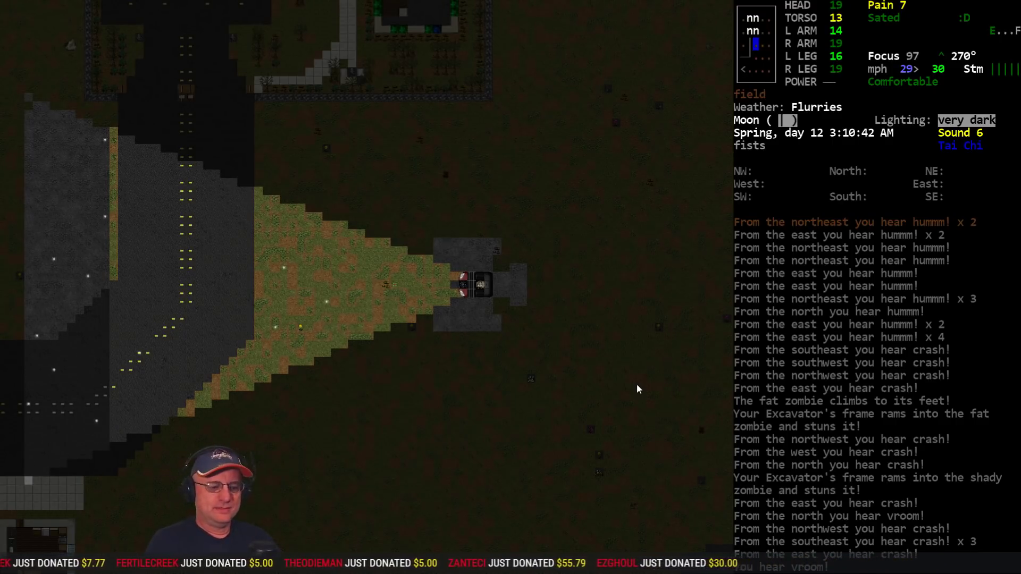
pyautogui.press('^')
# Turn off the Excavator's headlights
pyautogui.press('Down')
pyautogui.press('Down')
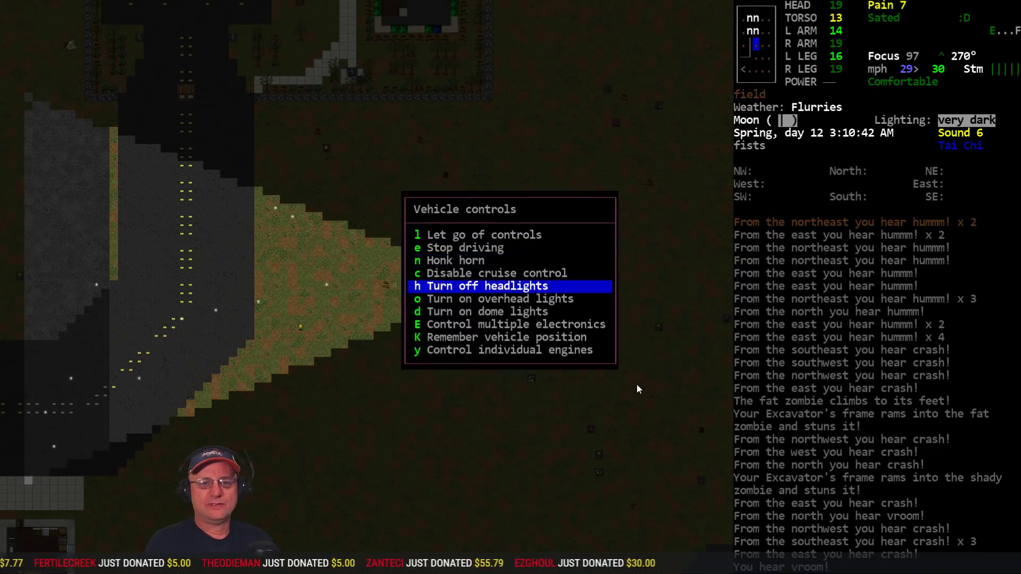
pyautogui.press('Down')
pyautogui.press('Down')
pyautogui.press('Return')
# Drive the Excavator onto the road and follow its bend west
pyautogui.press('Right')
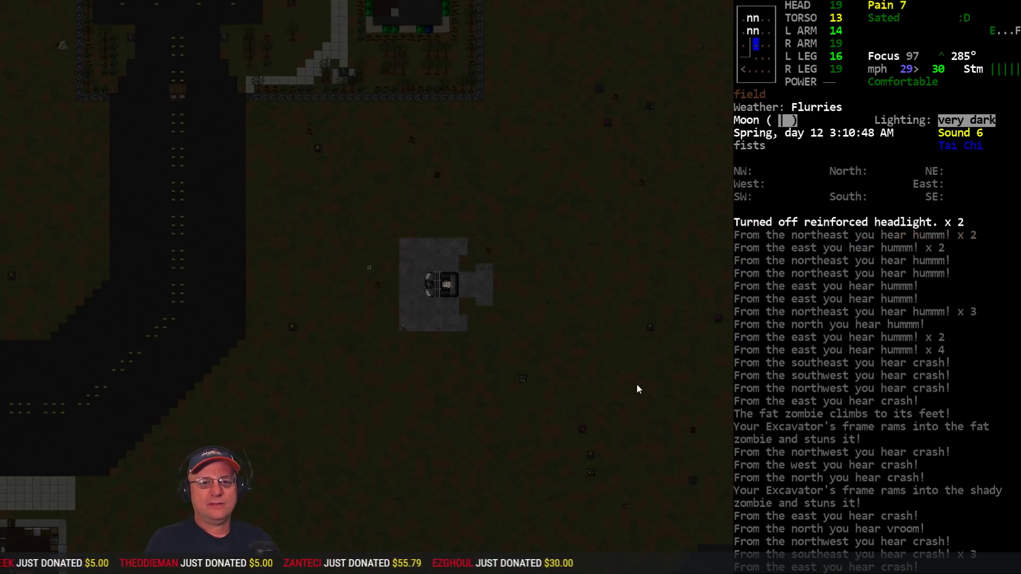
pyautogui.press('Right')
pyautogui.press('Up')
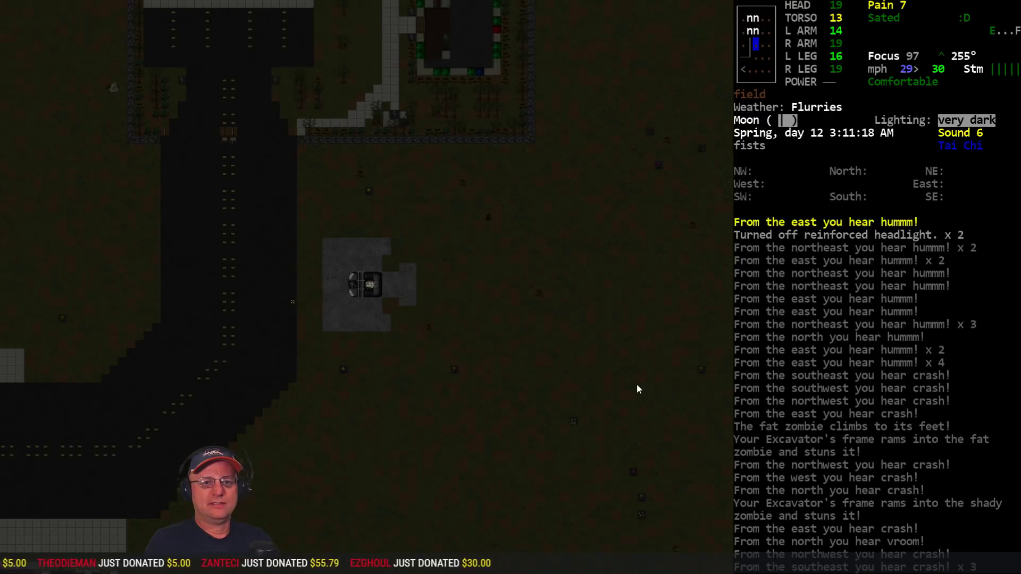
pyautogui.press('Up')
pyautogui.press('Left')
pyautogui.press('Left')
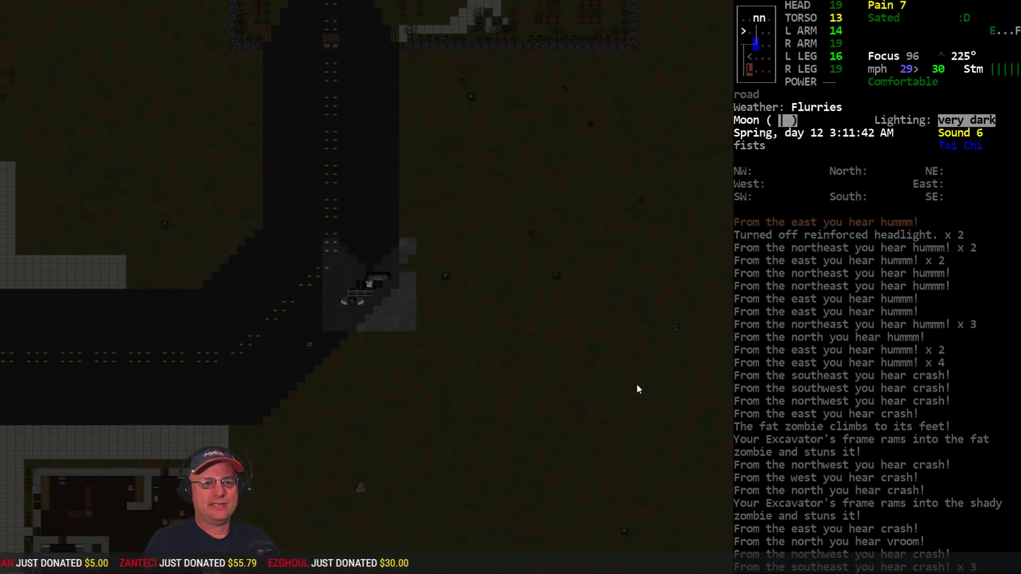
pyautogui.press('Right')
pyautogui.press('Right')
pyautogui.press('Up')
pyautogui.press('Up')
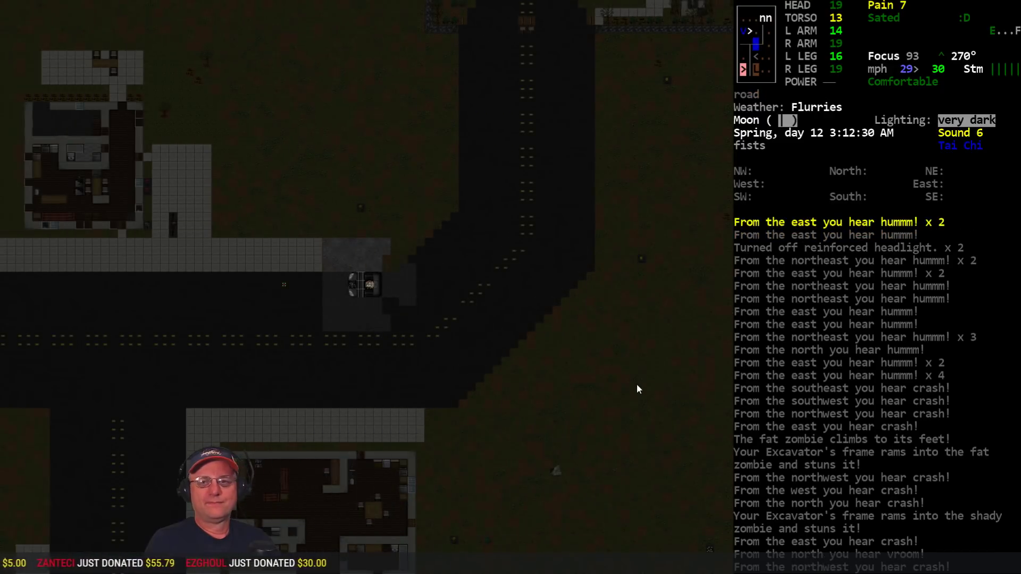
pyautogui.press('Up')
pyautogui.press('Right')
# Slow down beside the houses and examine the Excavator's parts overview
pyautogui.press('Down')
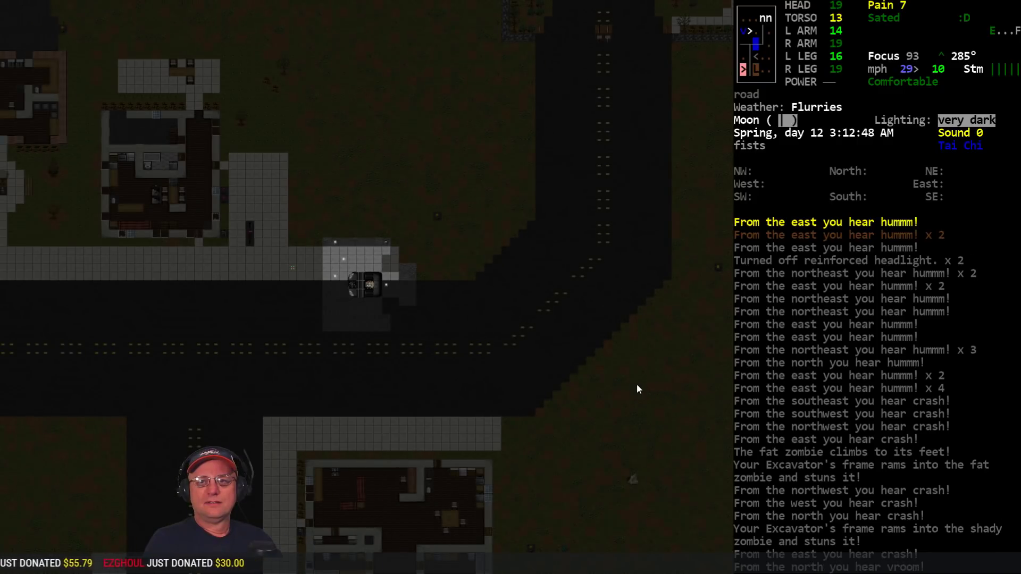
pyautogui.press('Up')
pyautogui.press('e')
pyautogui.press('Return')
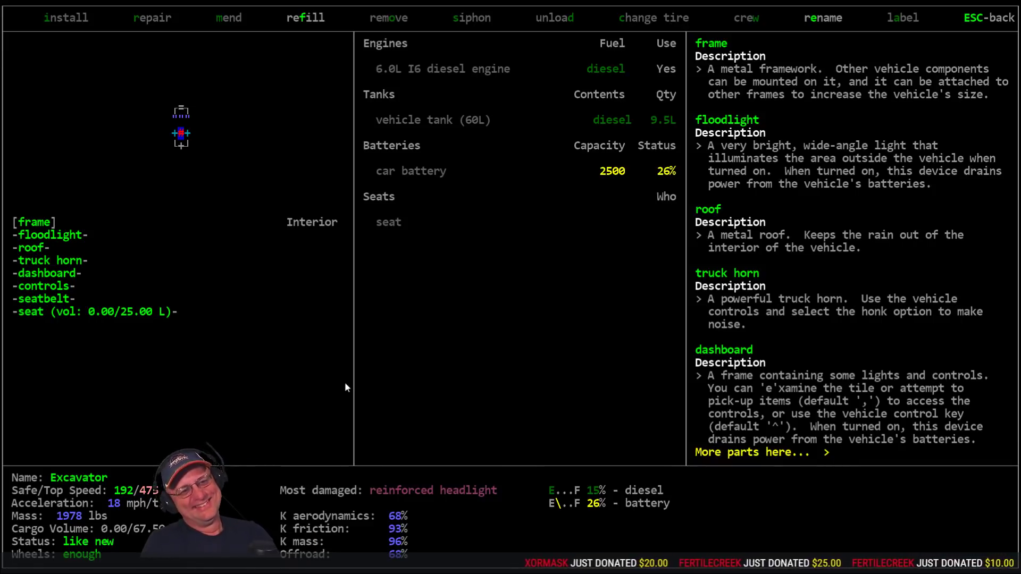
# Browse the boom crane, headlight, roof, door, fuel tank and windshield tiles, then close inspection
pyautogui.press('Up')
pyautogui.press('Right')
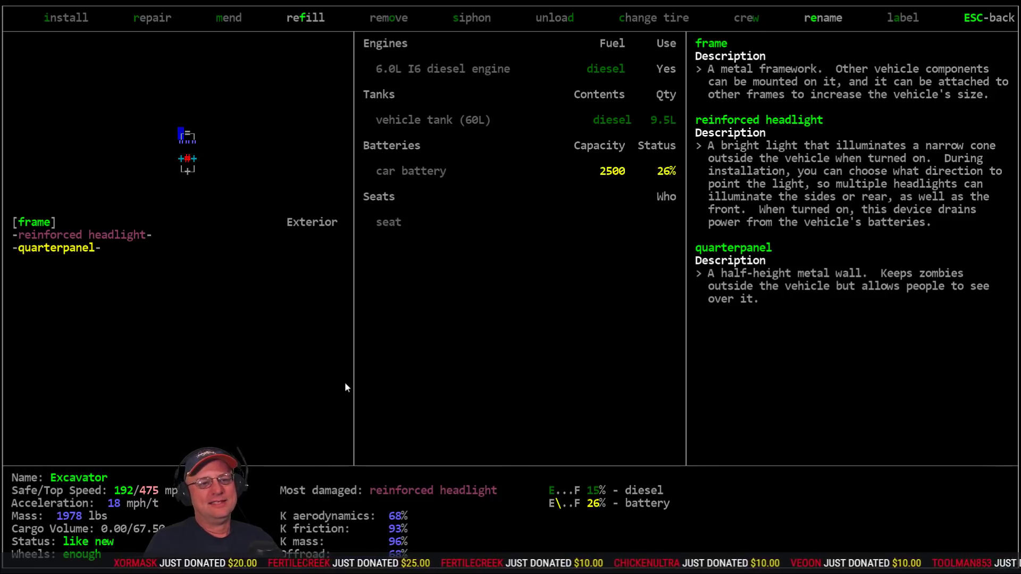
pyautogui.press('Left')
pyautogui.press('Left')
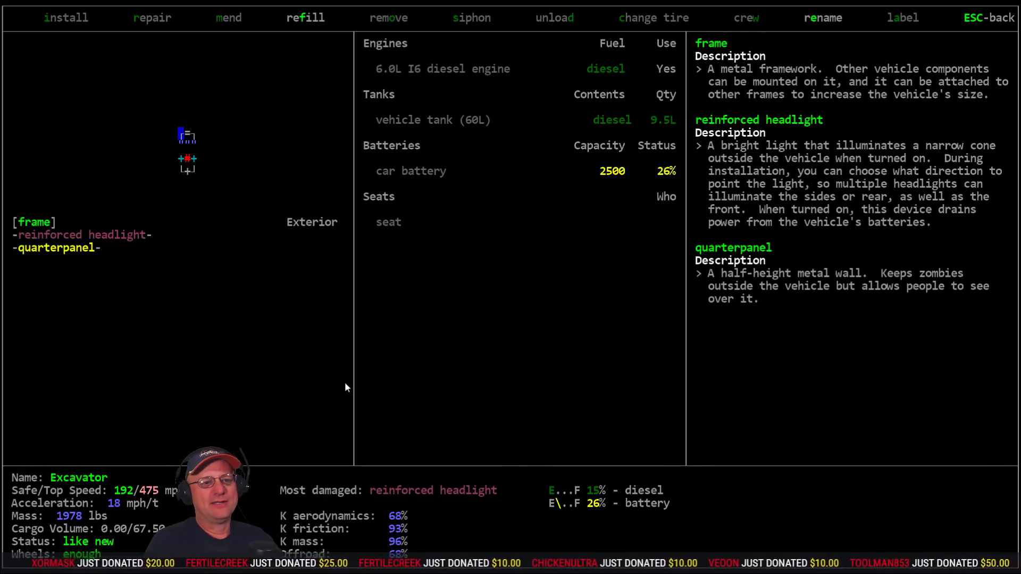
pyautogui.press('Down')
pyautogui.press('Right')
pyautogui.press('Left')
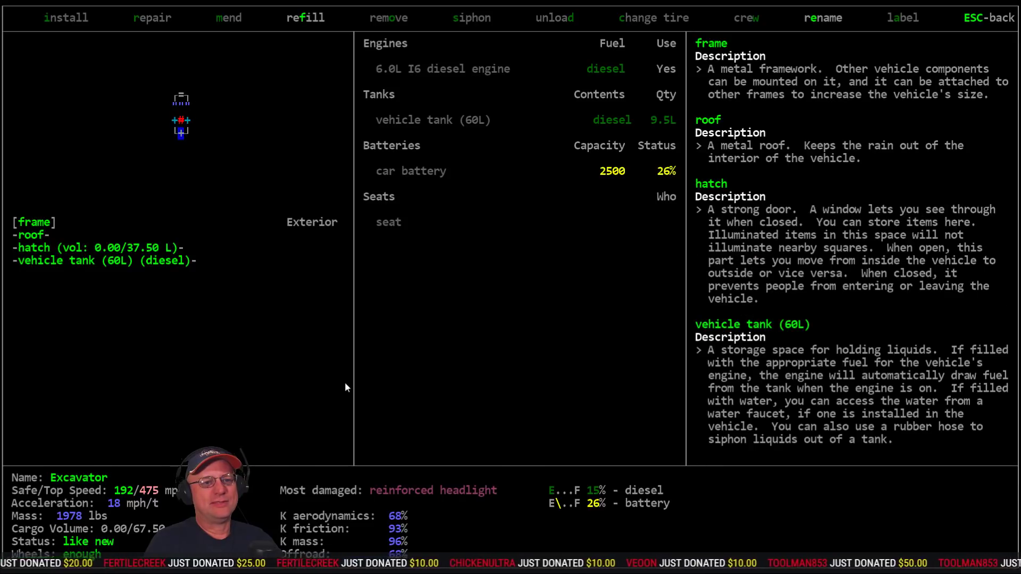
pyautogui.press('Left')
pyautogui.press('Left')
pyautogui.press('Up')
pyautogui.press('Right')
pyautogui.press('Left')
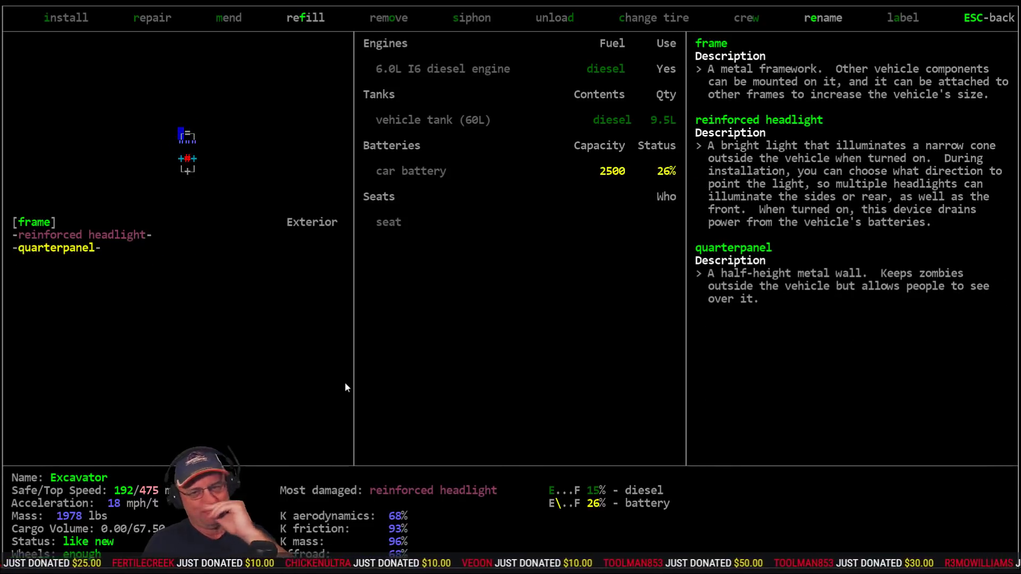
pyautogui.press('Escape')
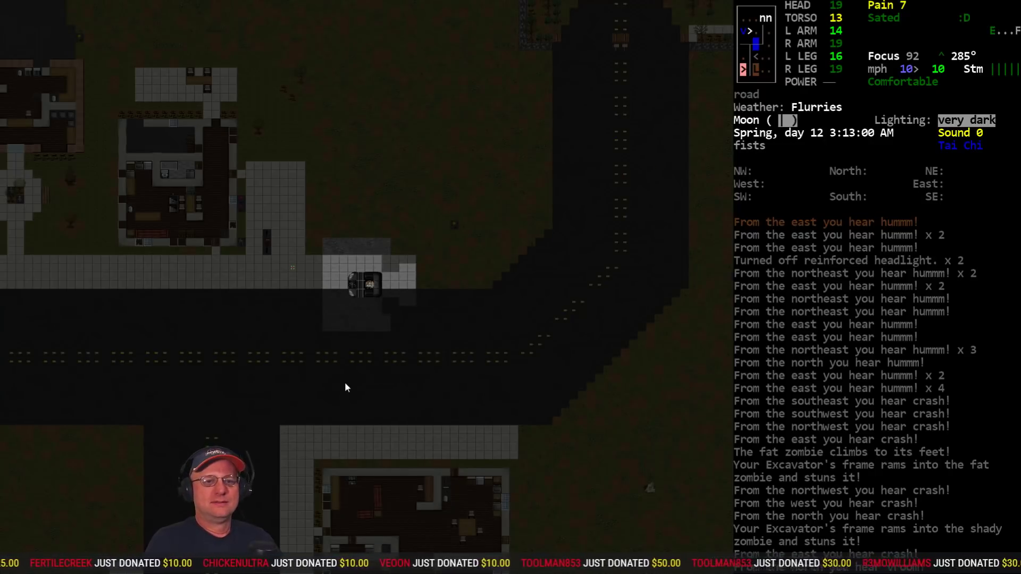
# Drive the Excavator onto the house's lot and stop in the driveway
pyautogui.press('z')
pyautogui.press('Up')
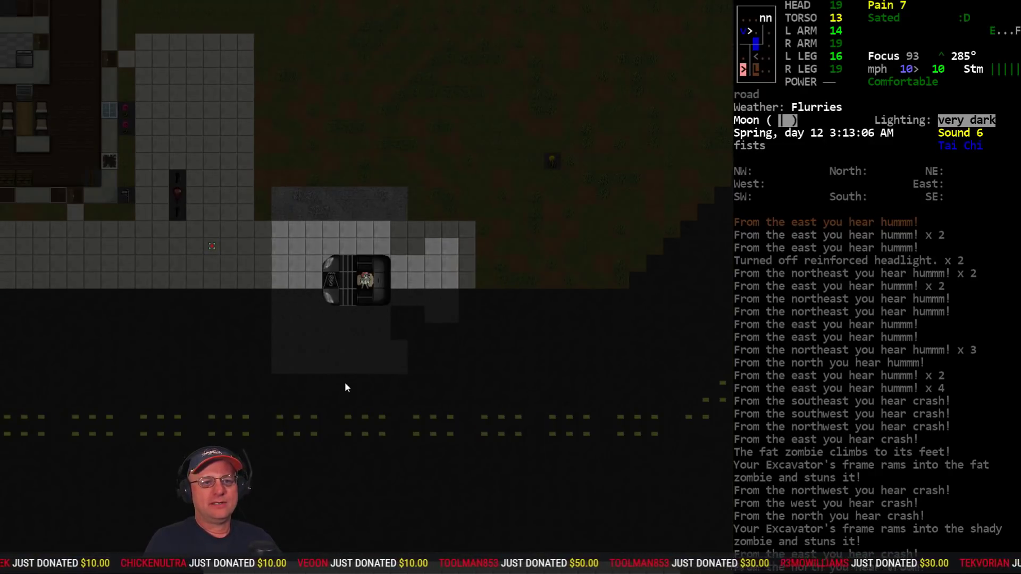
pyautogui.press('Up')
pyautogui.press('Up')
pyautogui.press('Up')
pyautogui.press('Up')
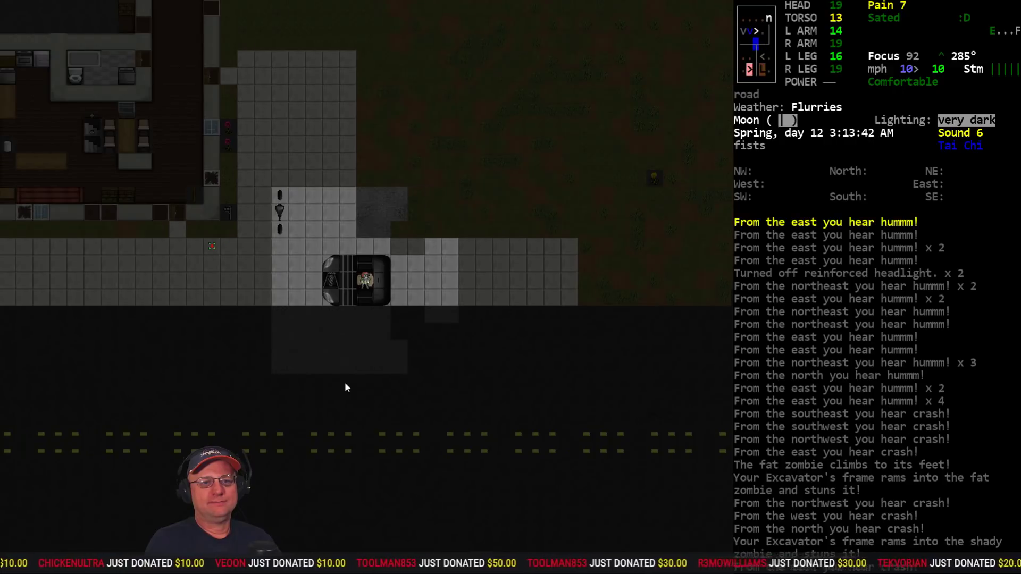
pyautogui.press('Right')
pyautogui.press('Up')
pyautogui.press('Up')
pyautogui.press('Up')
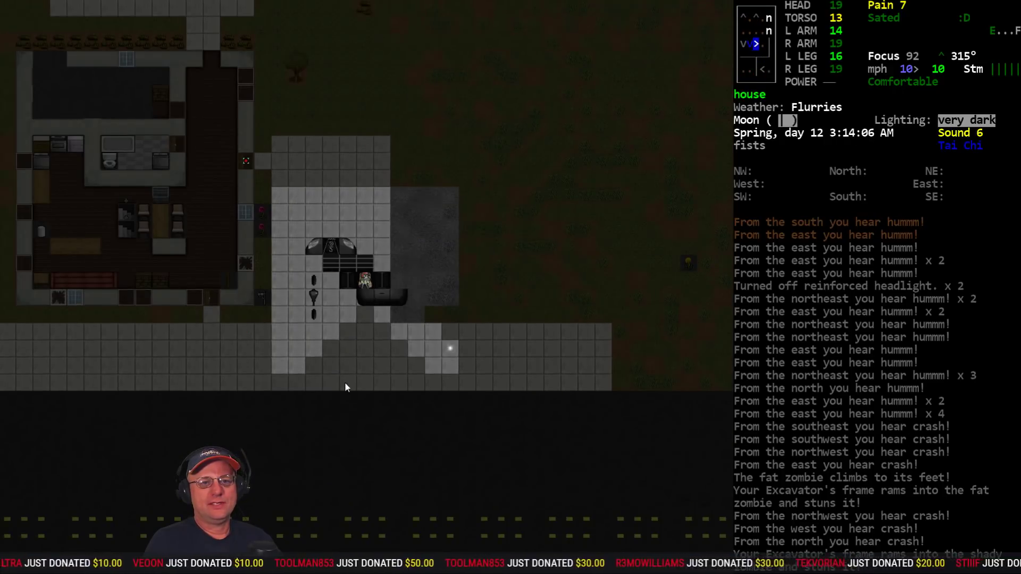
pyautogui.press('Right')
pyautogui.press('Up')
pyautogui.press('Up')
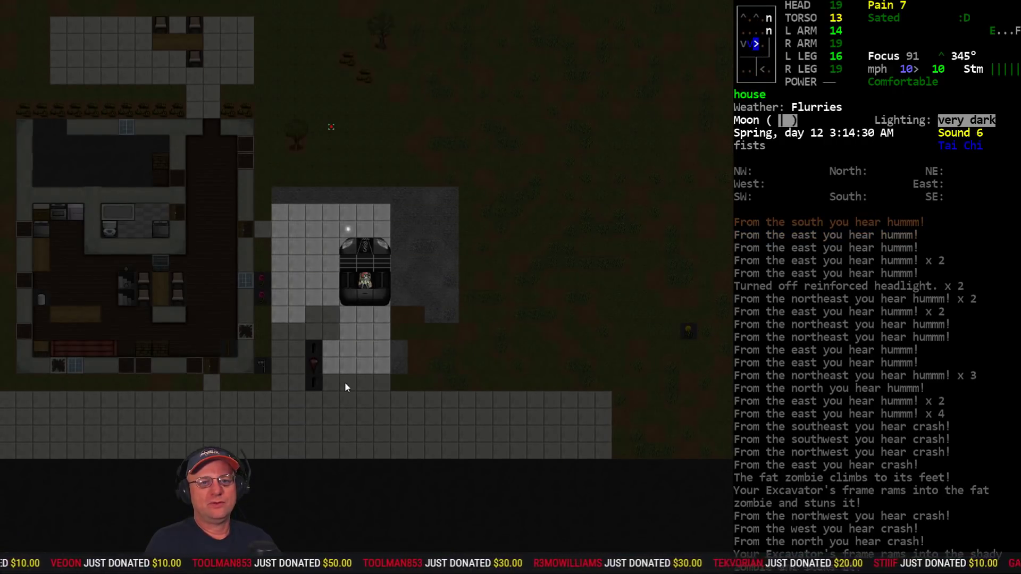
pyautogui.press('Up')
pyautogui.press('Down')
pyautogui.press('Down')
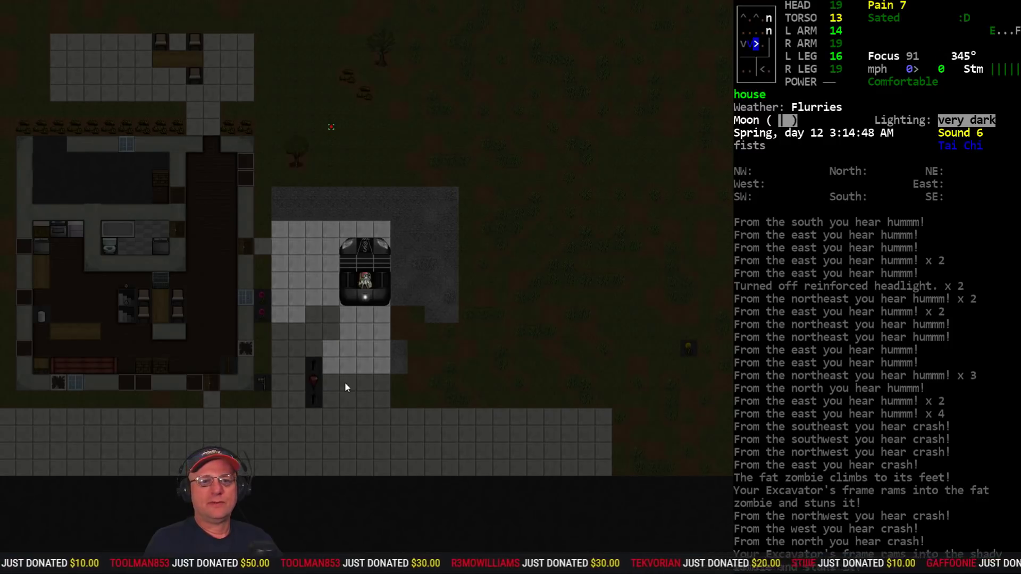
# Shut off the engine, open the door and step out of the Excavator
pyautogui.press('^')
pyautogui.press('Return')
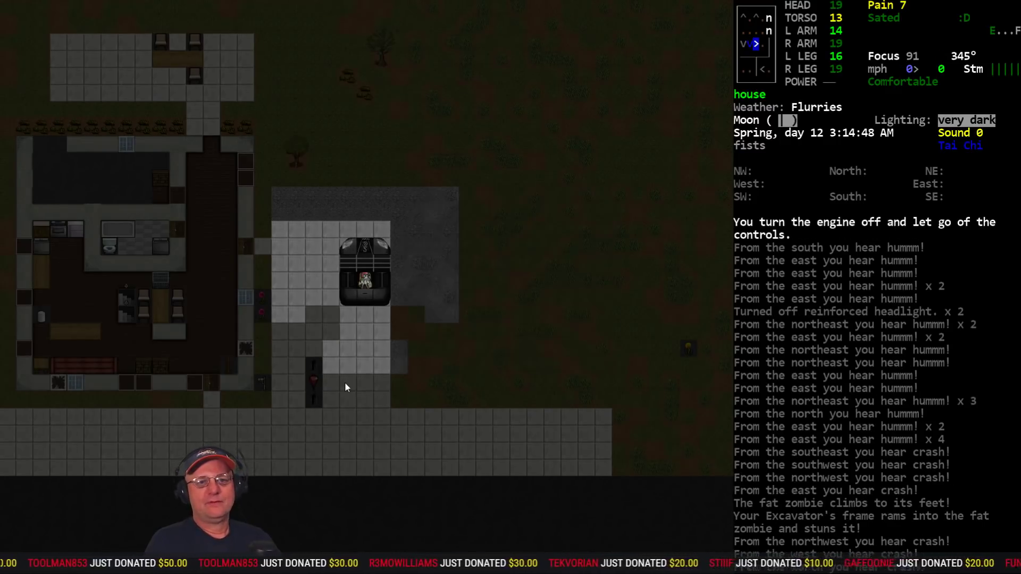
pyautogui.press('Right')
pyautogui.press('Right')
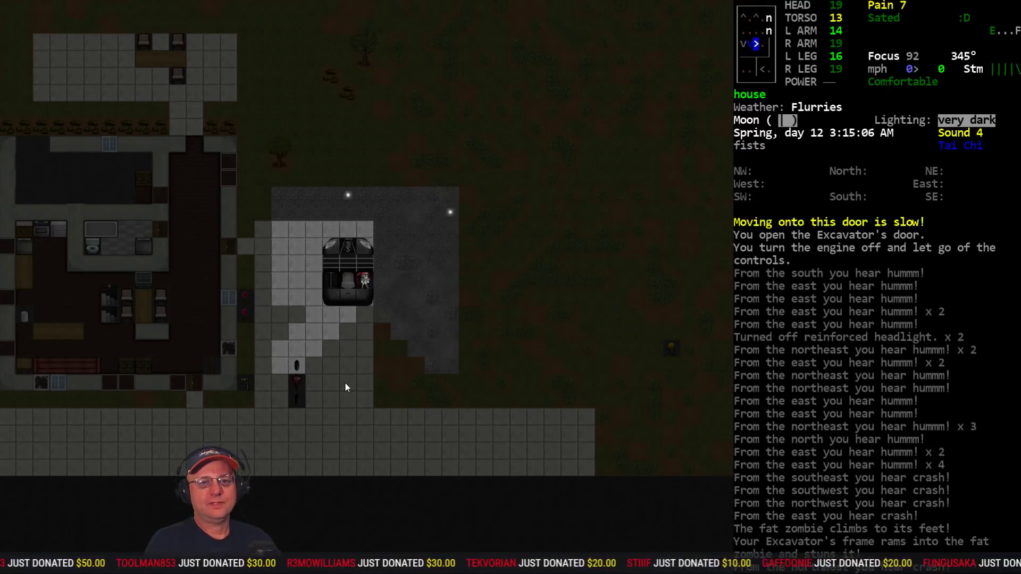
pyautogui.press('Right')
pyautogui.press('Right')
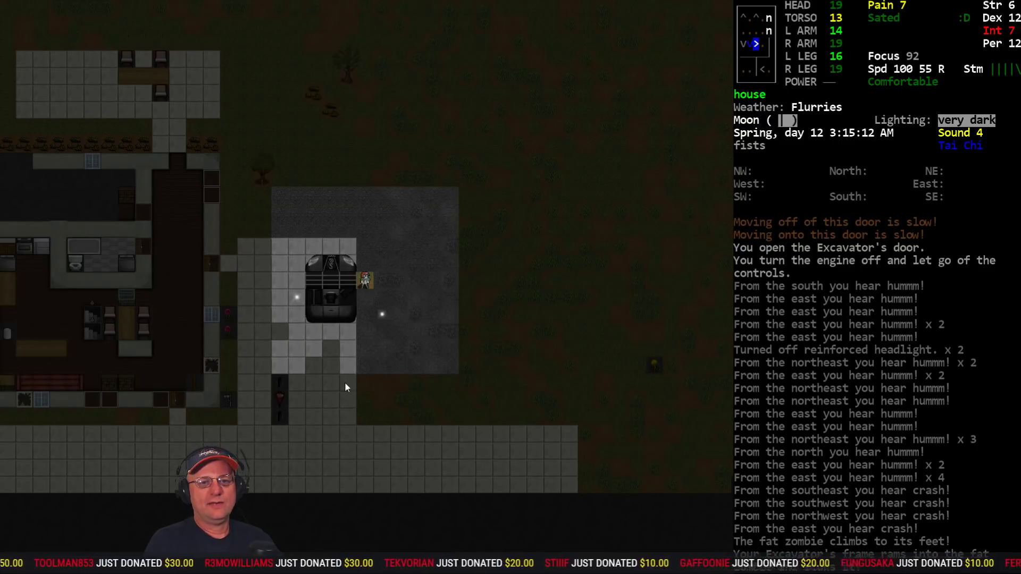
# Zoom the map out, then try vehicle controls and cancel the prompt
pyautogui.press('z')
pyautogui.press('Z')
pyautogui.press('Z')
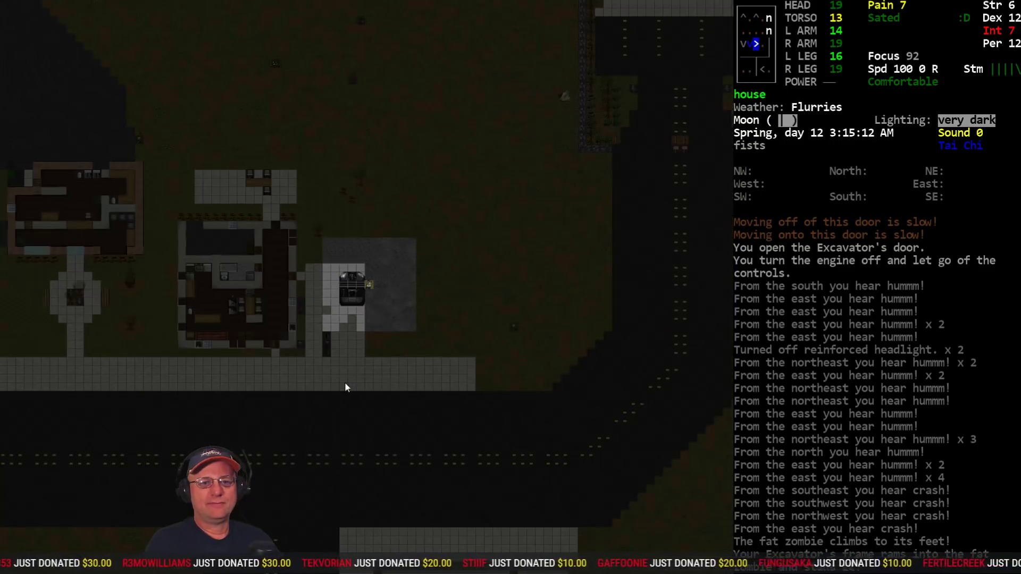
pyautogui.press('^')
pyautogui.press('Escape')
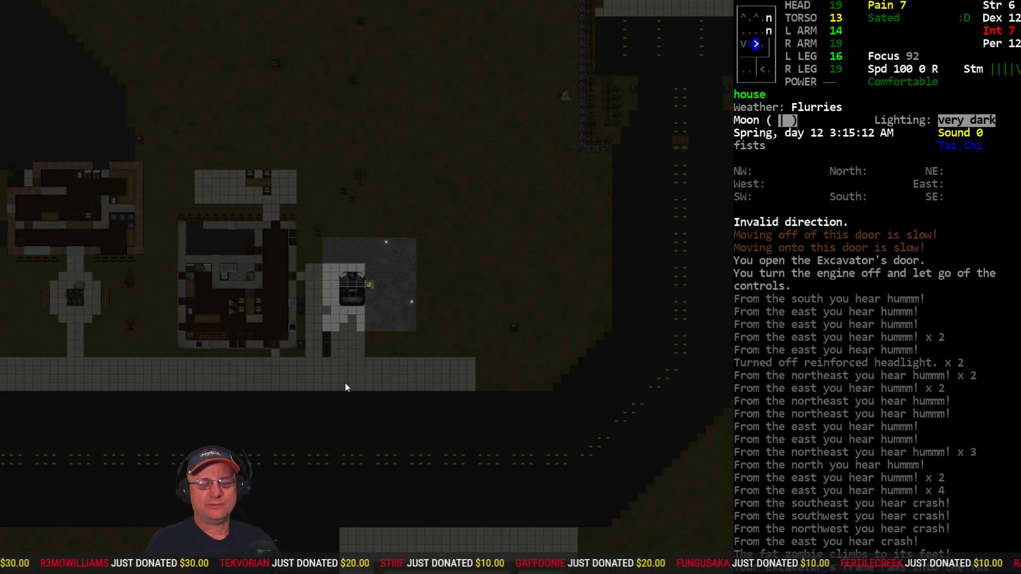
# Wait 5 minutes three times, advancing the clock to about 3:29 AM
pyautogui.press('|')
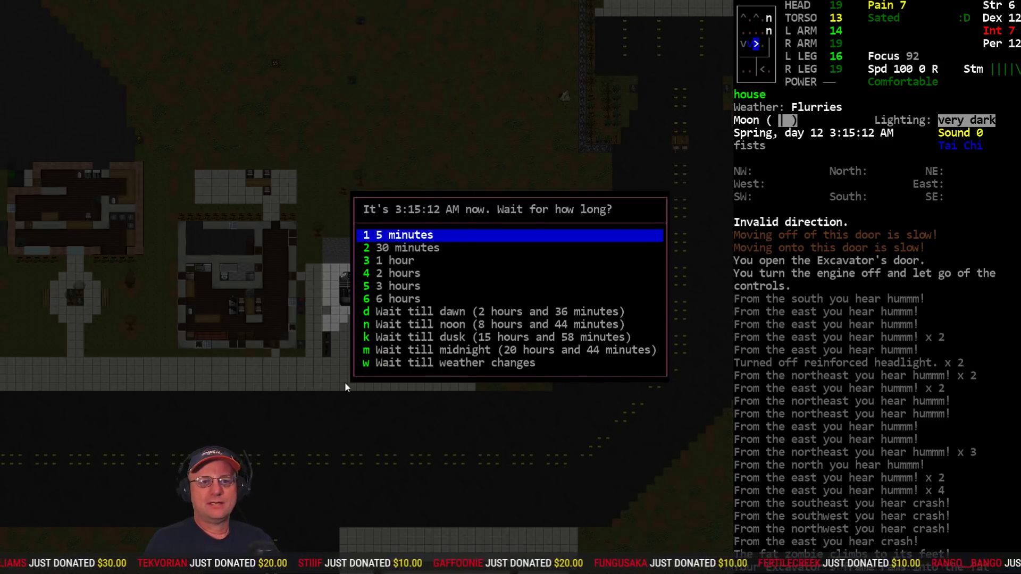
pyautogui.press('1')
pyautogui.press('|')
pyautogui.press('1')
pyautogui.press('|')
pyautogui.press('1')
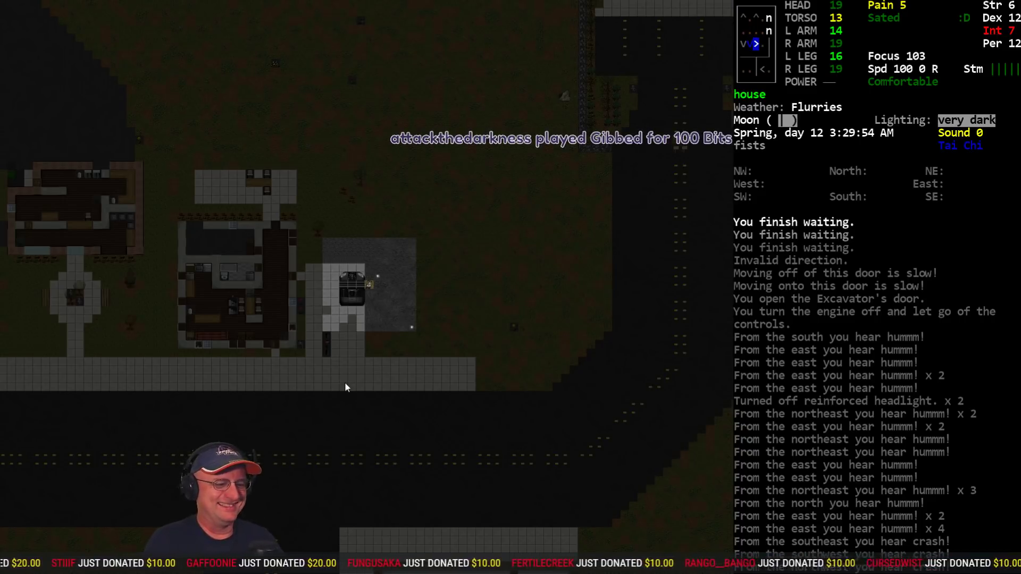
# Walk around the Excavator and open its interaction screen showing 9.5L diesel and 30% battery
pyautogui.press('z')
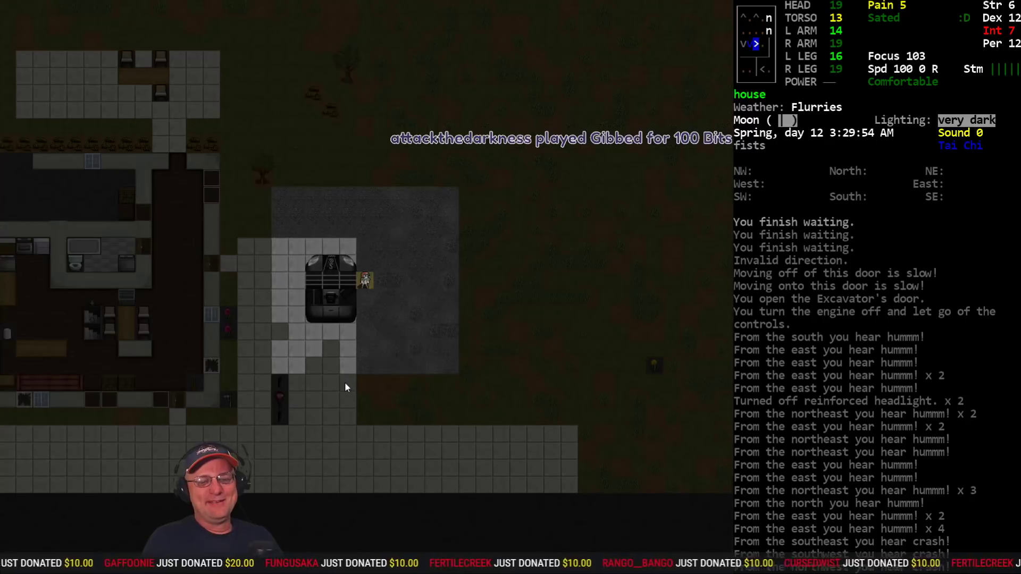
pyautogui.press('z')
pyautogui.press('1')
pyautogui.press('4')
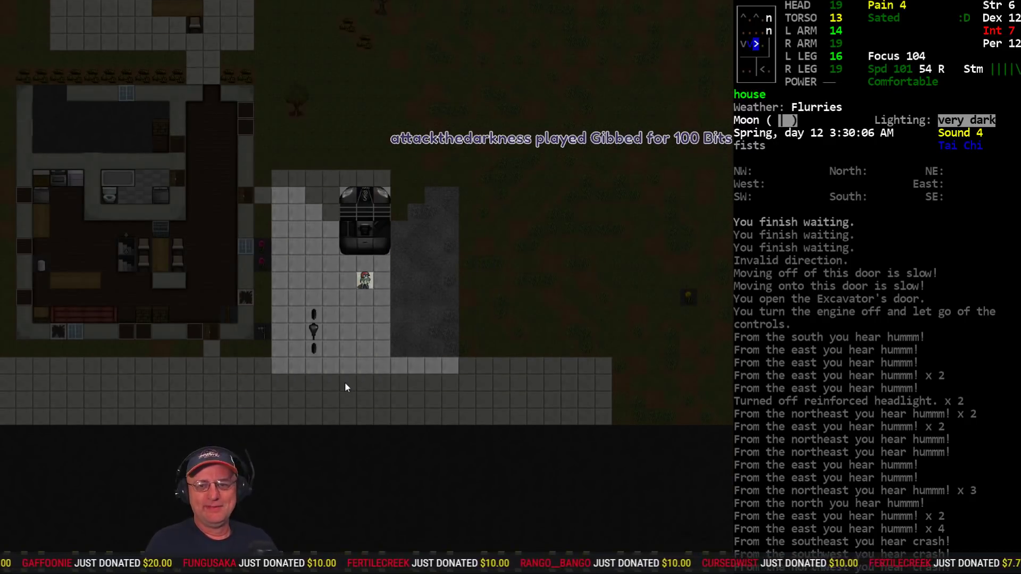
pyautogui.press('4')
pyautogui.press('4')
pyautogui.press('7')
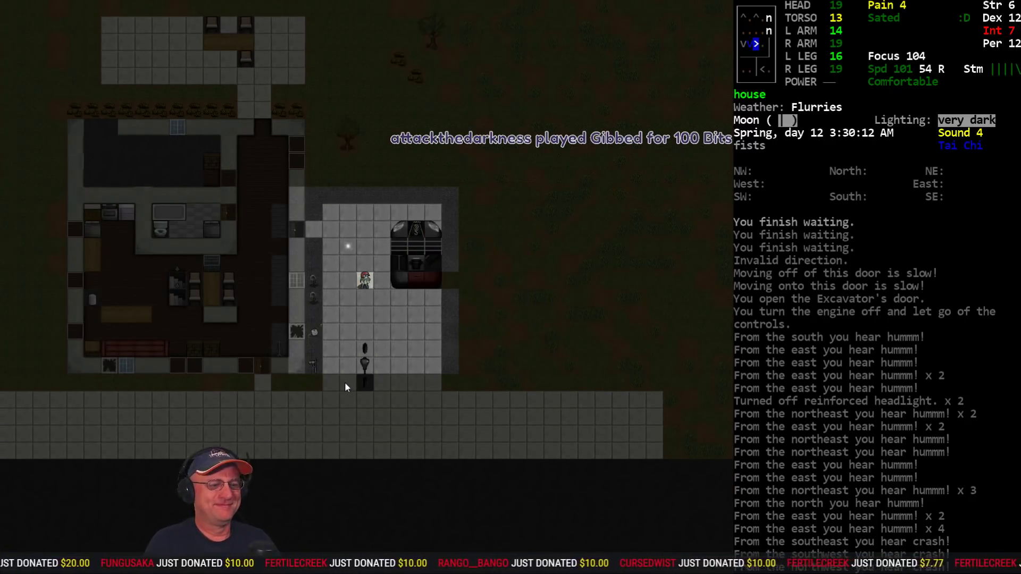
pyautogui.press('3')
pyautogui.press('3')
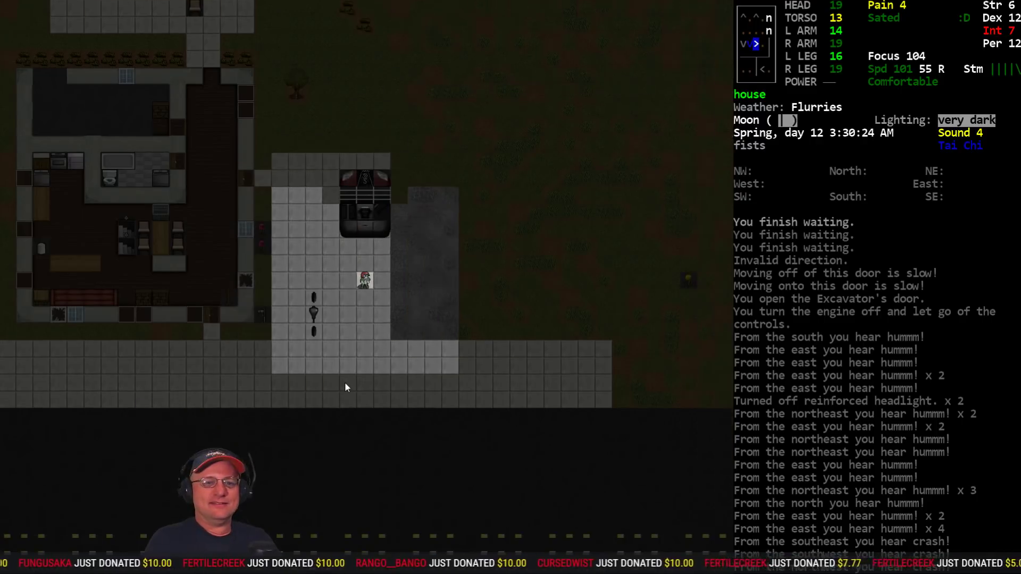
pyautogui.press('7')
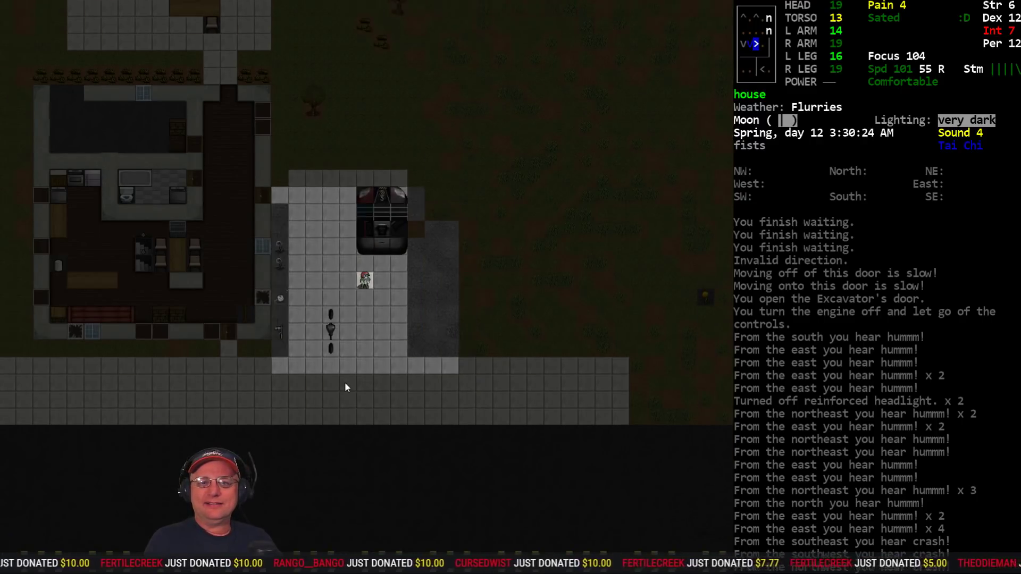
pyautogui.press('8')
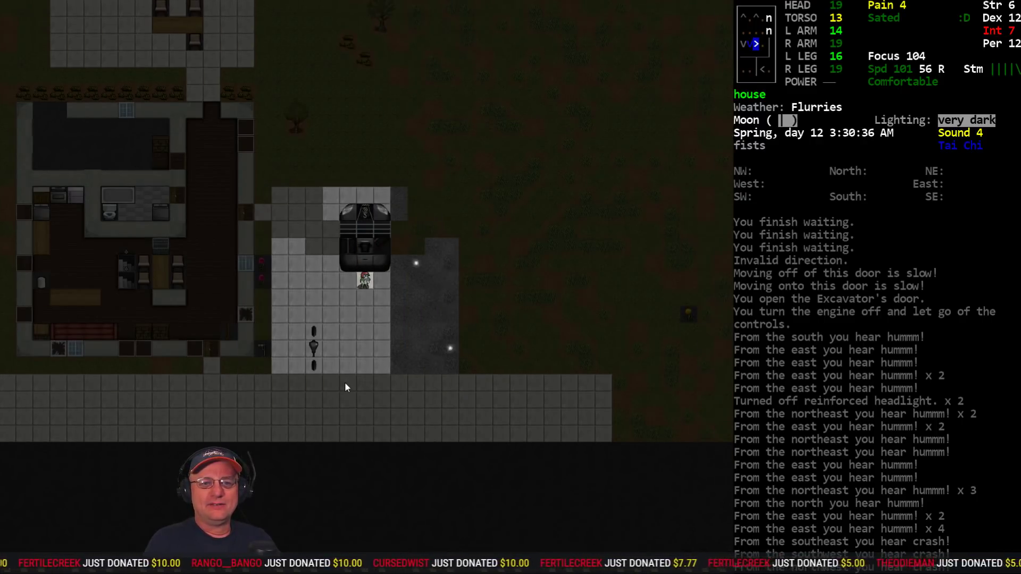
pyautogui.press('9')
pyautogui.press('6')
pyautogui.press('2')
pyautogui.press('2')
pyautogui.press('2')
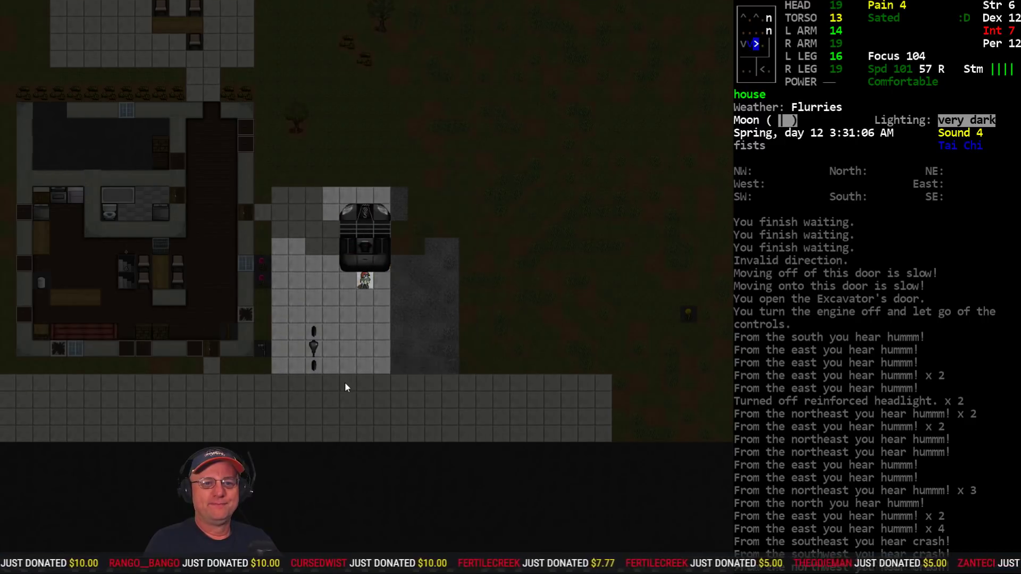
pyautogui.press('e')
pyautogui.press('e')
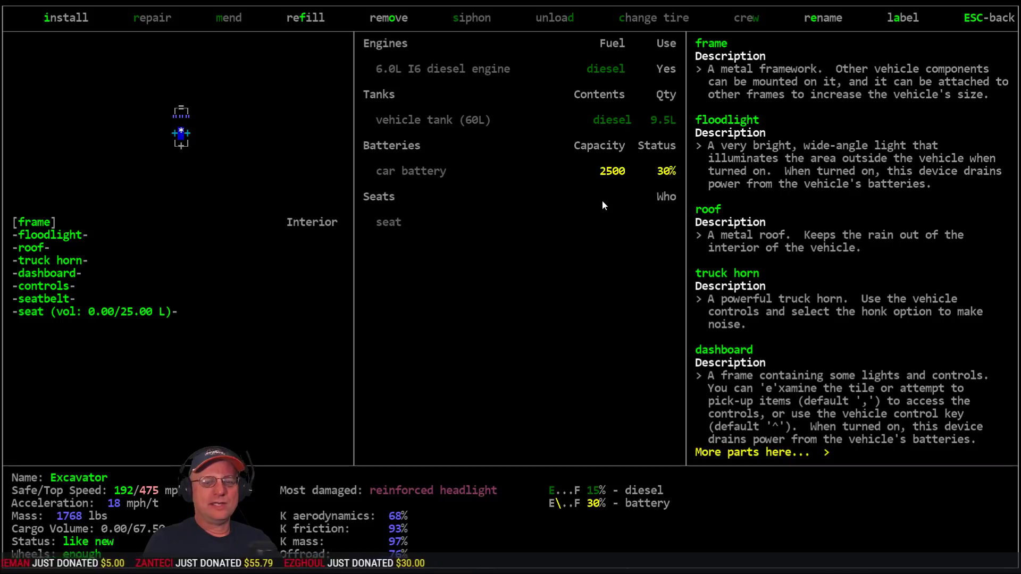
# Read the Excavator's hatch, tank and boom crane parts; the crane is rated 44091 lbs
pyautogui.press('Up')
pyautogui.press('Left')
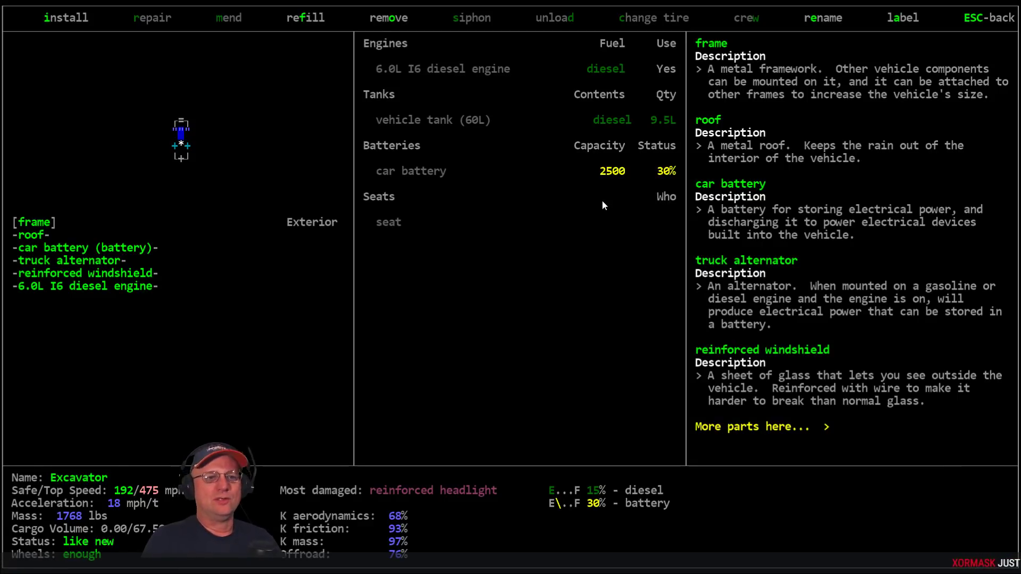
pyautogui.press('Up')
pyautogui.press('Up')
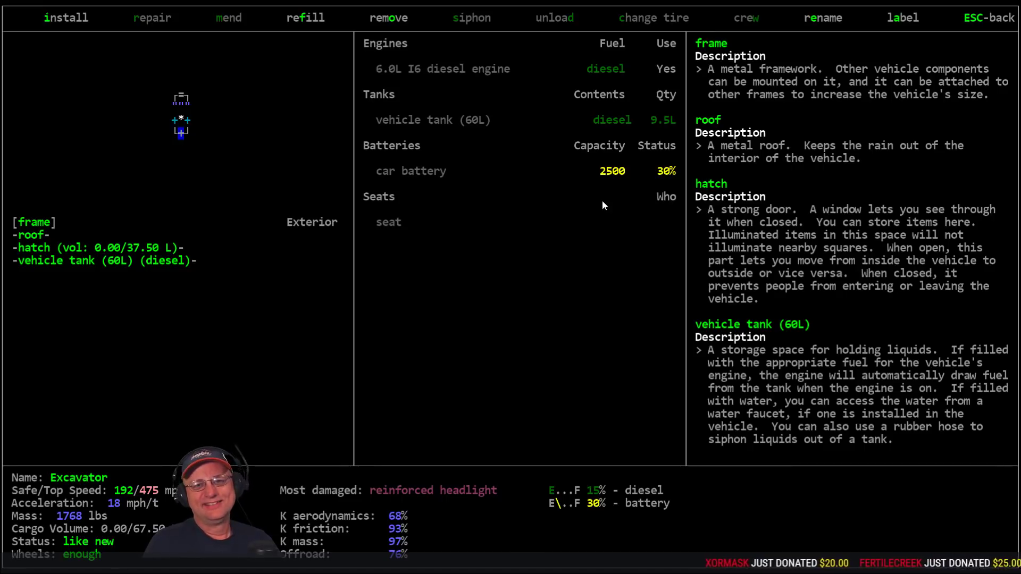
pyautogui.press('Down')
pyautogui.press('Down')
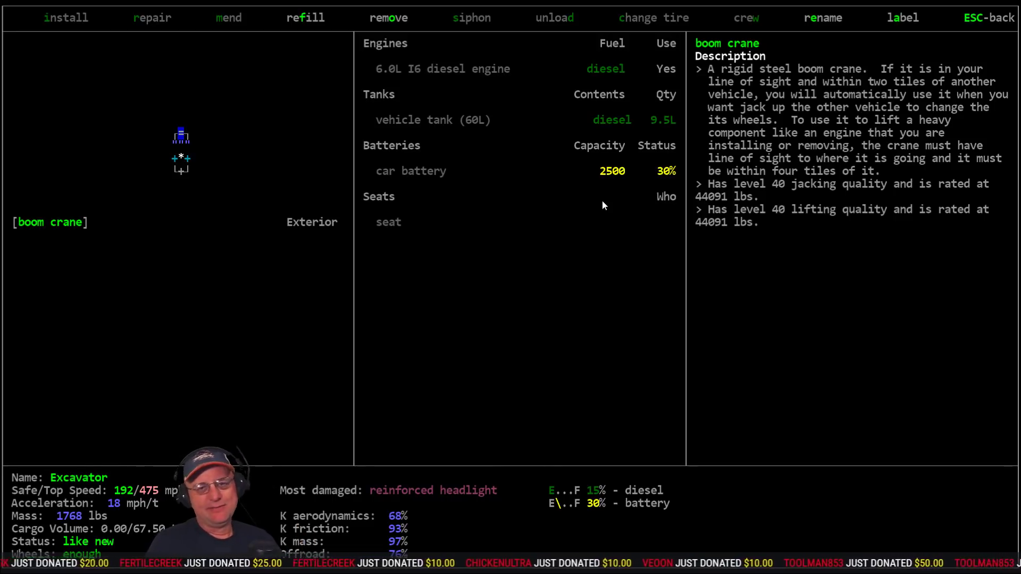
# Leave the Excavator and walk south onto the road, spotting the fat zombie
pyautogui.press('Escape')
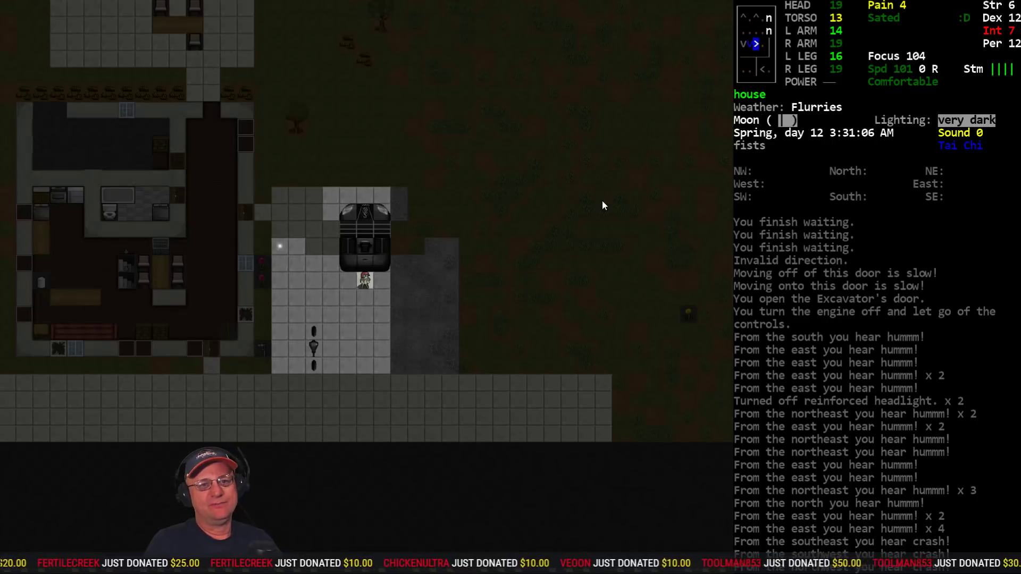
pyautogui.press('Down')
pyautogui.press('z')
pyautogui.press('Z')
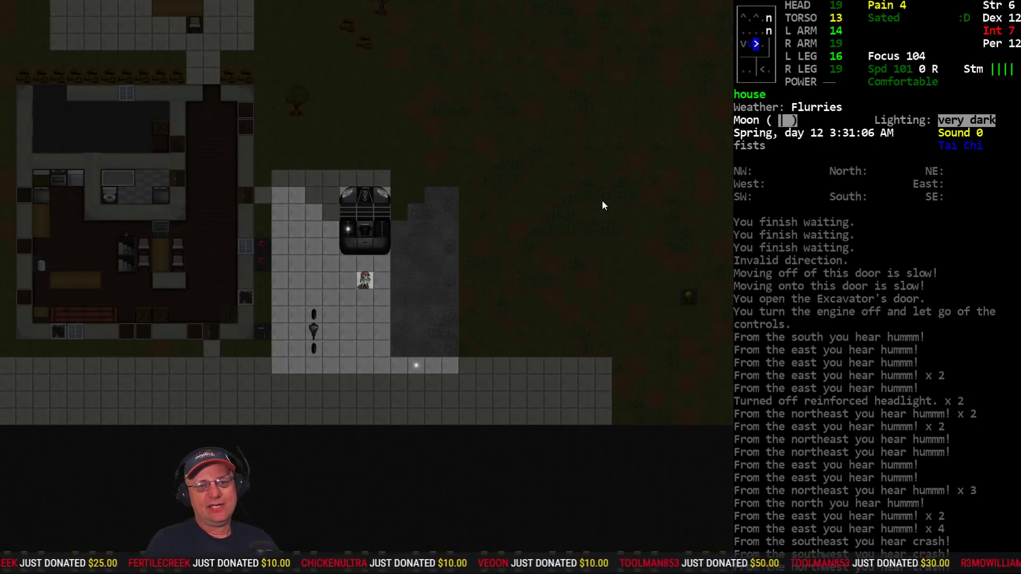
pyautogui.press('7')
pyautogui.press('7')
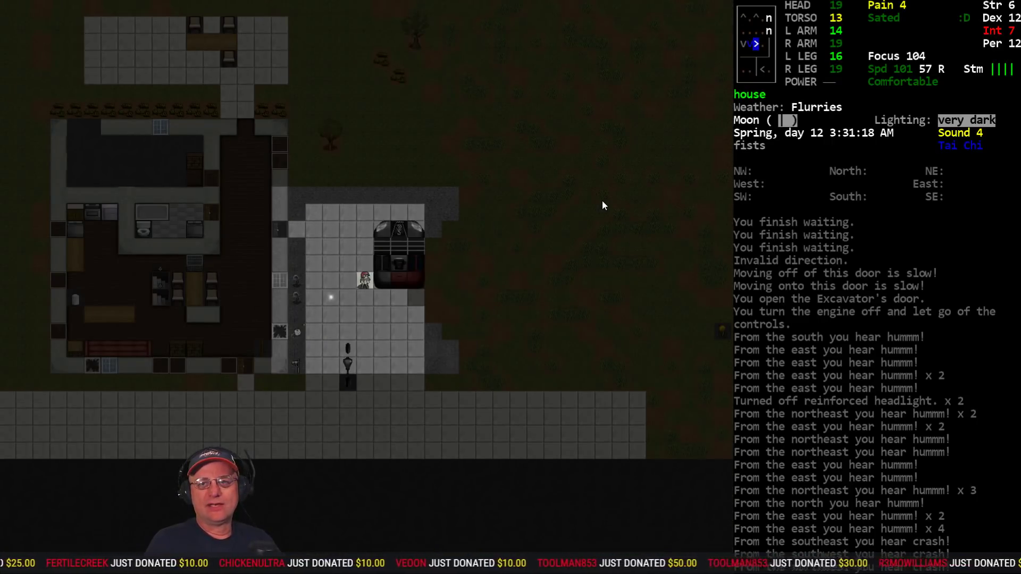
pyautogui.press('4')
pyautogui.press('z')
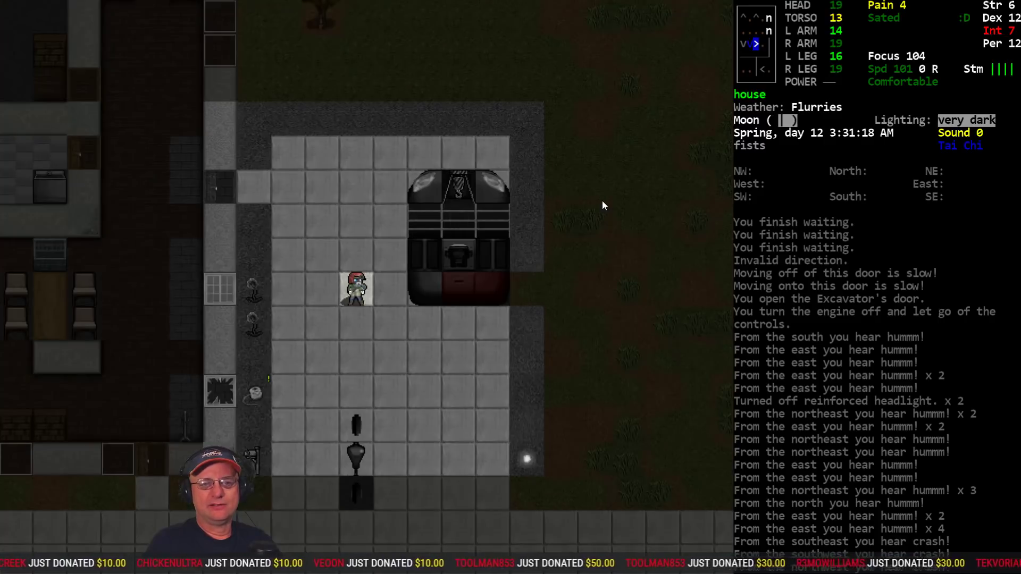
pyautogui.press('z')
pyautogui.press('Down')
pyautogui.press('Down')
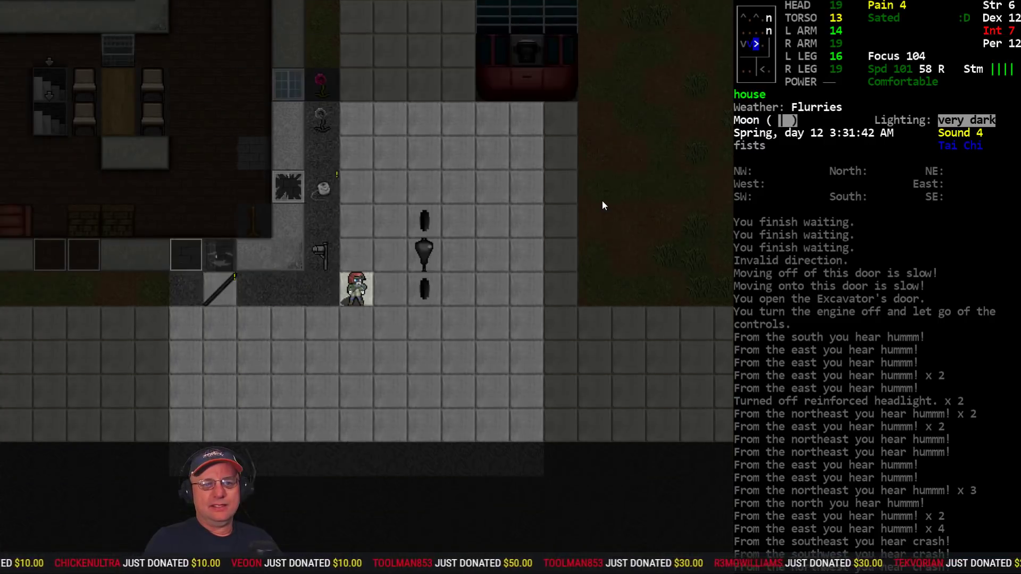
pyautogui.press('Down')
pyautogui.press('4')
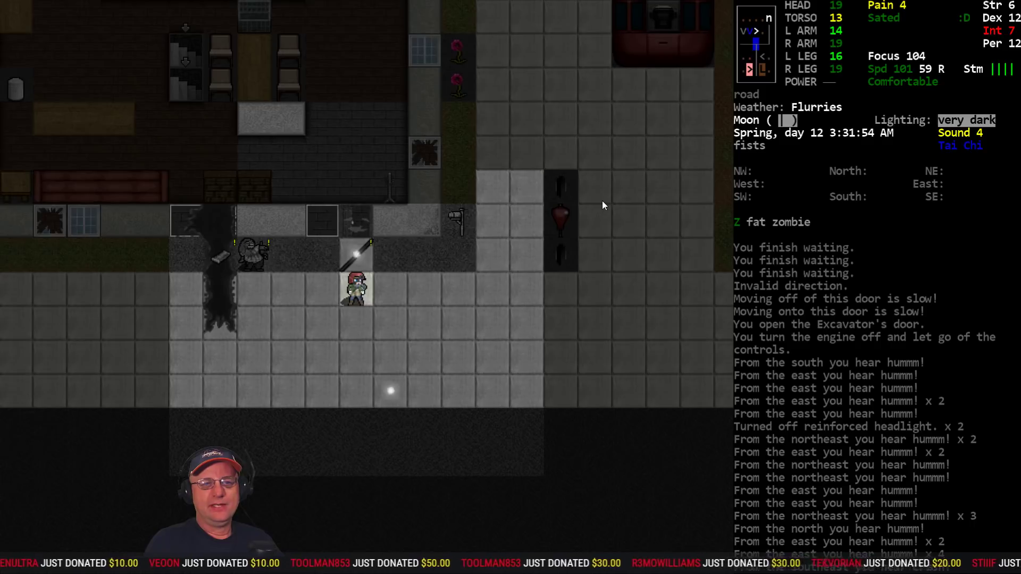
pyautogui.press('Down')
pyautogui.press('Down')
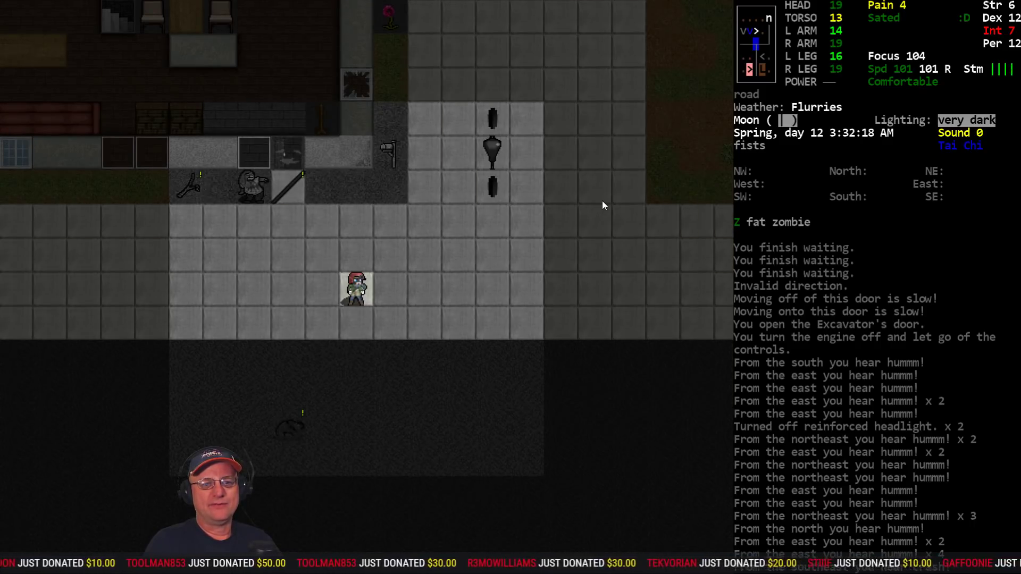
pyautogui.press('1')
pyautogui.press('1')
pyautogui.press('1')
# Run back north through the empty window and bring up the multidrop list
pyautogui.press('Up')
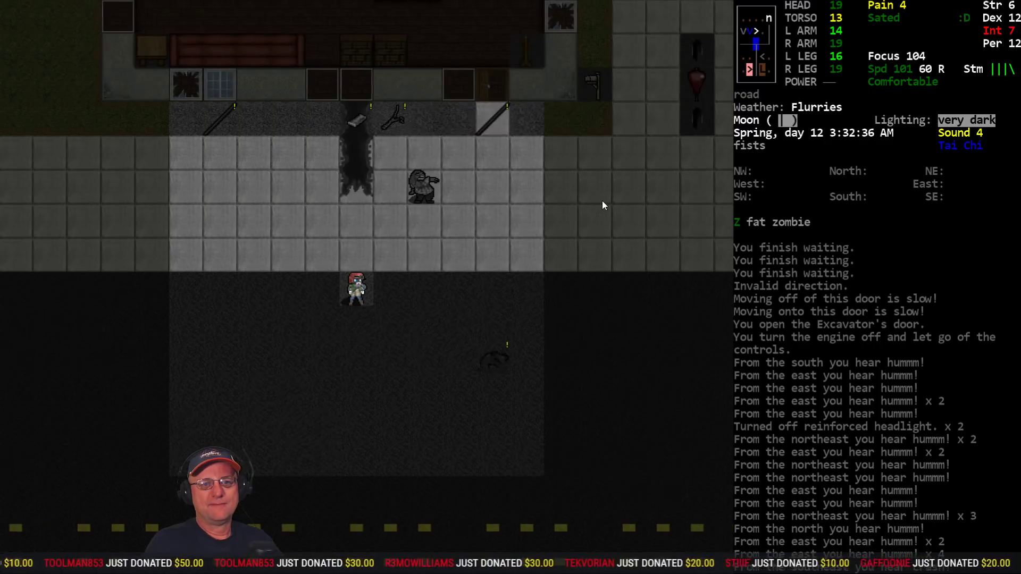
pyautogui.press('Up')
pyautogui.press('Up')
pyautogui.press('"')
pyautogui.press('"')
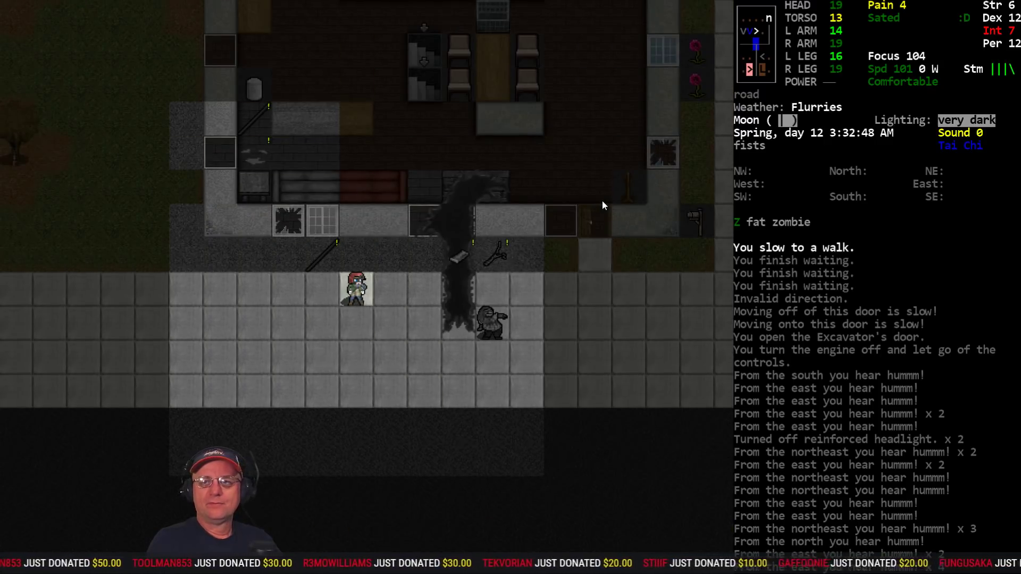
pyautogui.press('Return')
pyautogui.press('Escape')
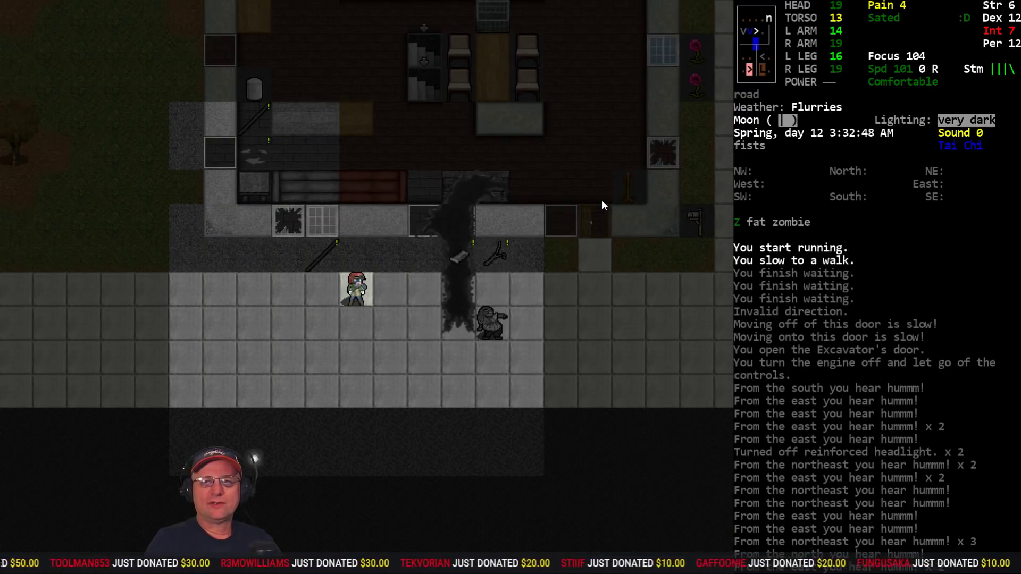
pyautogui.press('Up')
pyautogui.press('Up')
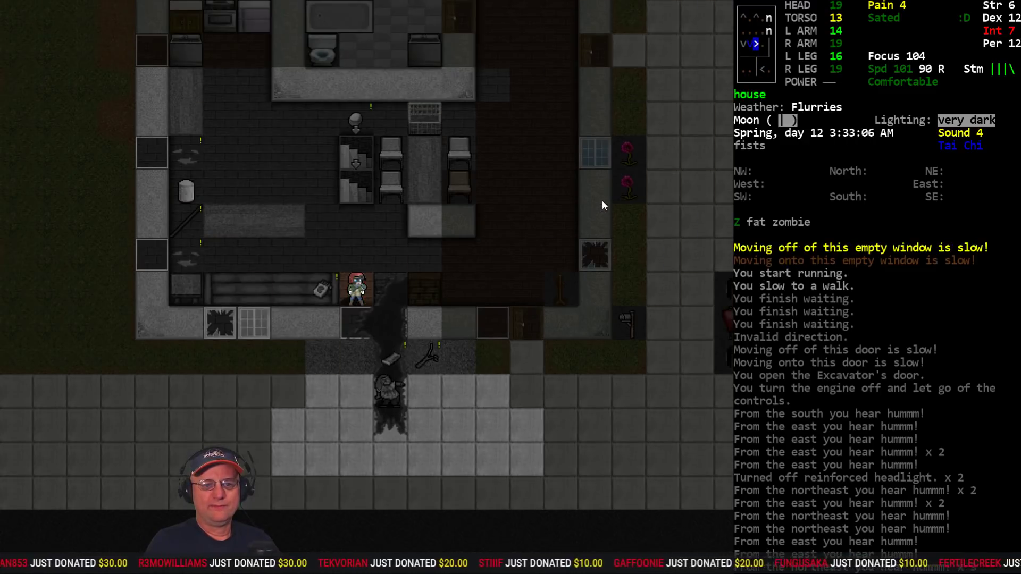
pyautogui.press('D')
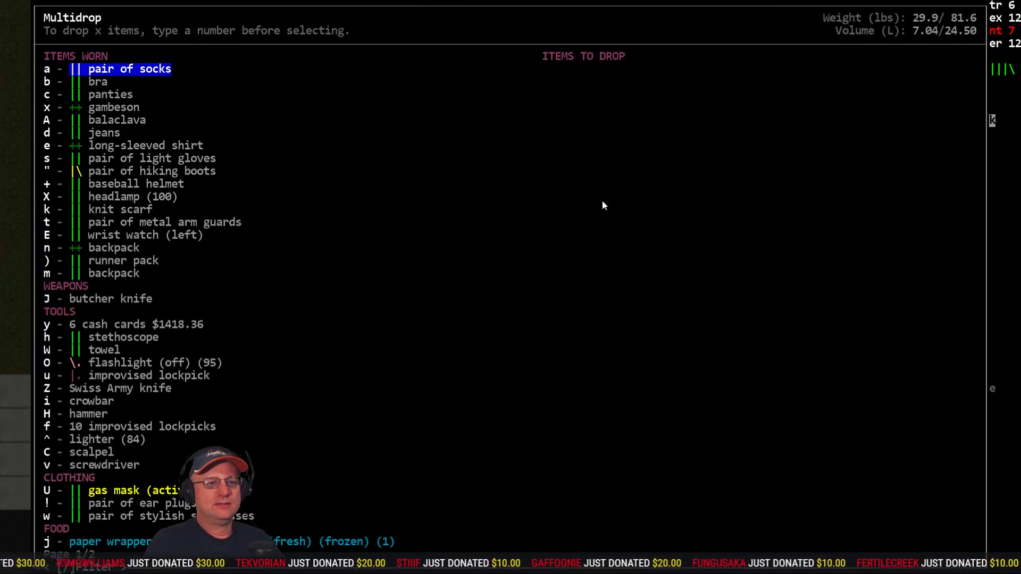
# Mark both backpacks in the multidrop list and drop them on the floor
pyautogui.press('Down')
pyautogui.press('Down')
pyautogui.press('Down')
pyautogui.press('Down')
pyautogui.press('Down')
pyautogui.press('Down')
pyautogui.press('Down')
pyautogui.press('Right')
pyautogui.press('Down')
pyautogui.press('Down')
pyautogui.press('Right')
pyautogui.press('Return')
pyautogui.press('y')
# Punch the fat zombie at the window repeatedly
pyautogui.press('Tab')
pyautogui.press('Tab')
pyautogui.press('Tab')
pyautogui.press('Tab')
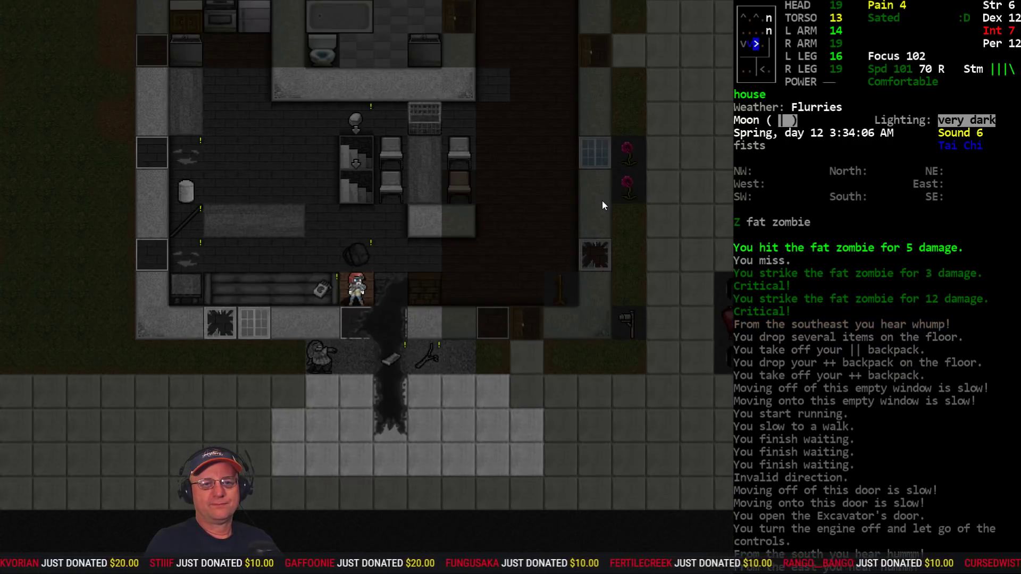
pyautogui.press('Tab')
pyautogui.press('Tab')
pyautogui.press('Tab')
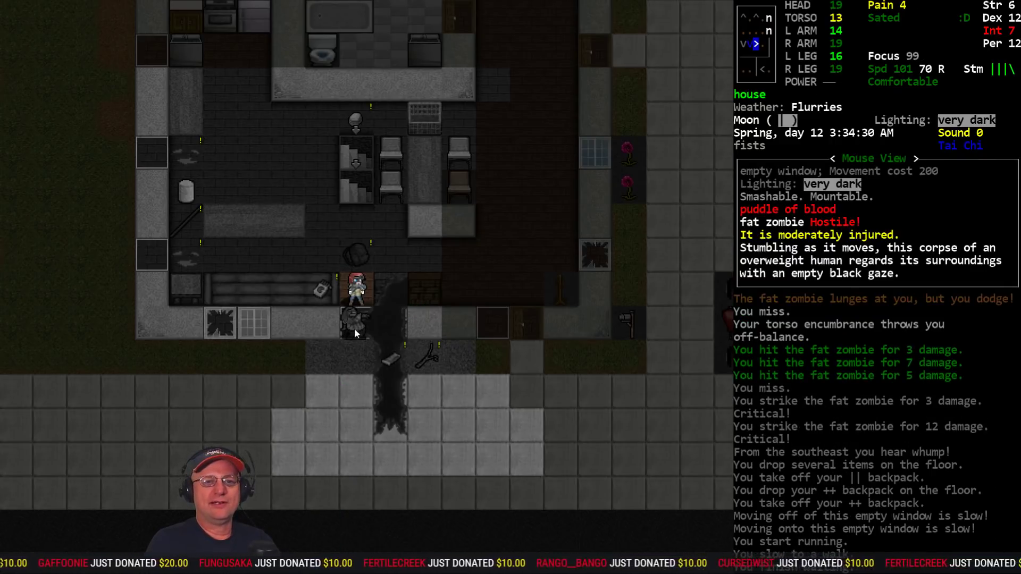
pyautogui.press('Tab')
pyautogui.press('Tab')
pyautogui.press('Tab')
pyautogui.press('Tab')
pyautogui.press('Tab')
pyautogui.press('Tab')
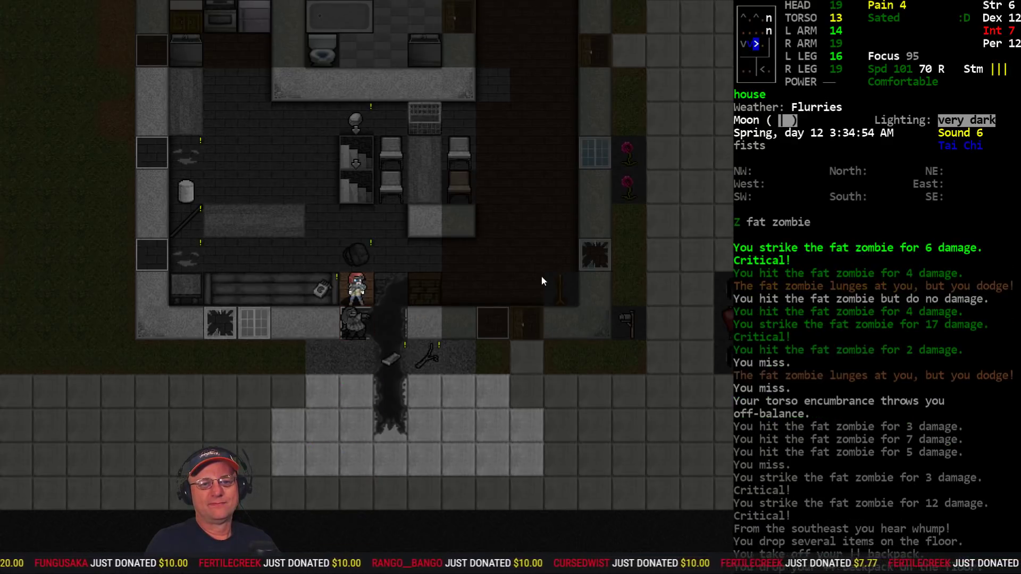
pyautogui.press('Tab')
pyautogui.press('Tab')
pyautogui.press('Tab')
pyautogui.press('Tab')
pyautogui.press('Tab')
pyautogui.press('Tab')
# Step onto the window tile and pick up the chewing gum
pyautogui.press('Down')
pyautogui.press('s')
pyautogui.press('g')
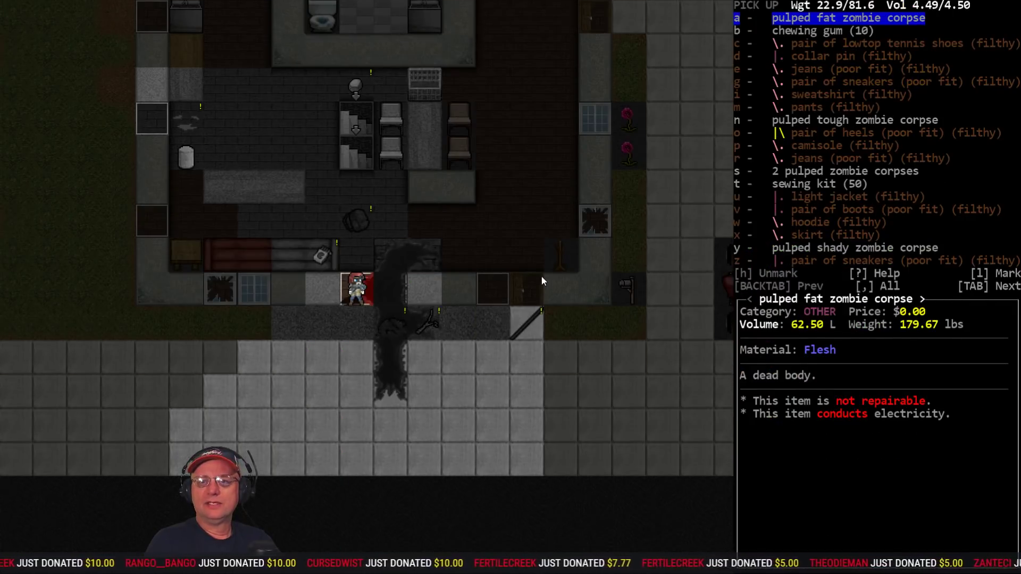
pyautogui.press('b')
pyautogui.press('Return')
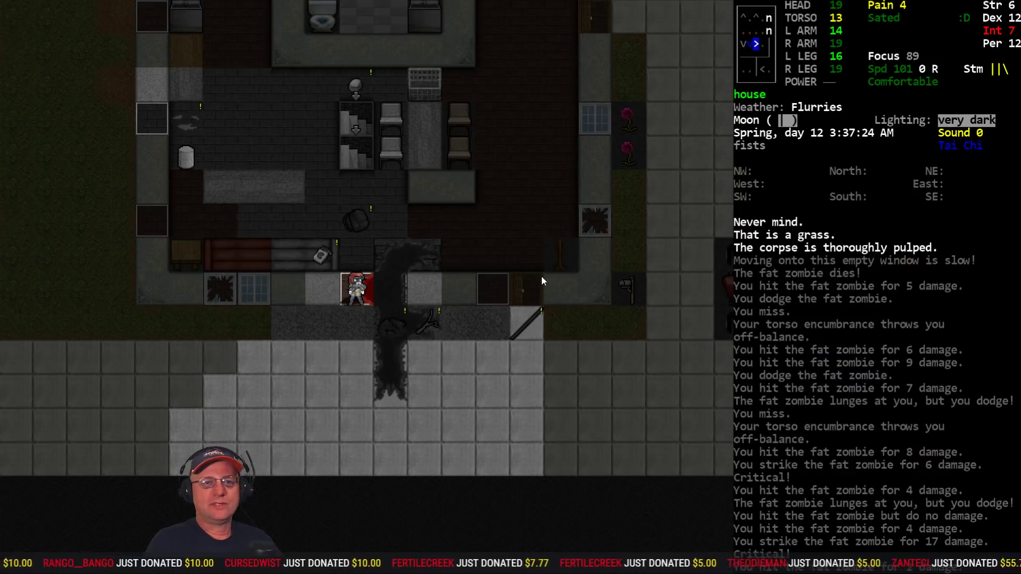
# Put on both backpacks from the floor
pyautogui.press('W')
pyautogui.press('Down')
pyautogui.press('Down')
pyautogui.press('Down')
pyautogui.press('Down')
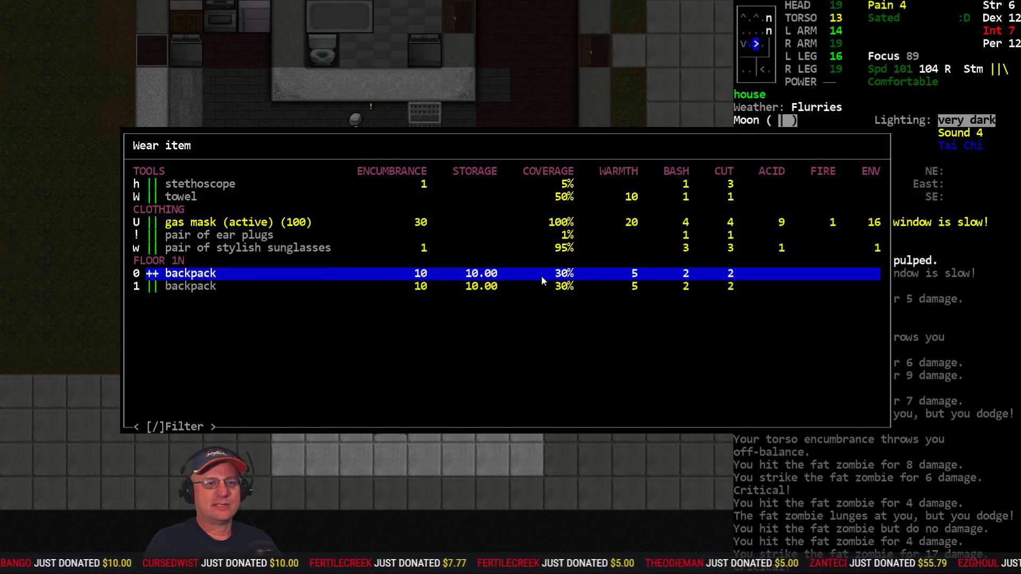
pyautogui.press('Return')
pyautogui.press('W')
pyautogui.press('Down')
pyautogui.press('Down')
pyautogui.press('Down')
pyautogui.press('Down')
pyautogui.press('Return')
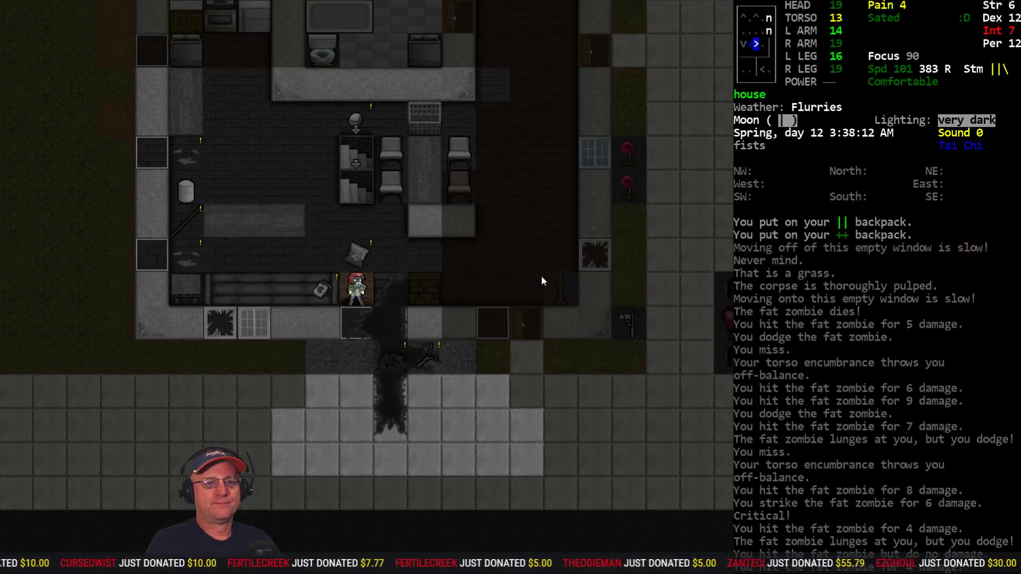
# Pick up the nearby marked items, then browse the corpse pile without taking more
pyautogui.press('g')
pyautogui.press(',')
pyautogui.press('Return')
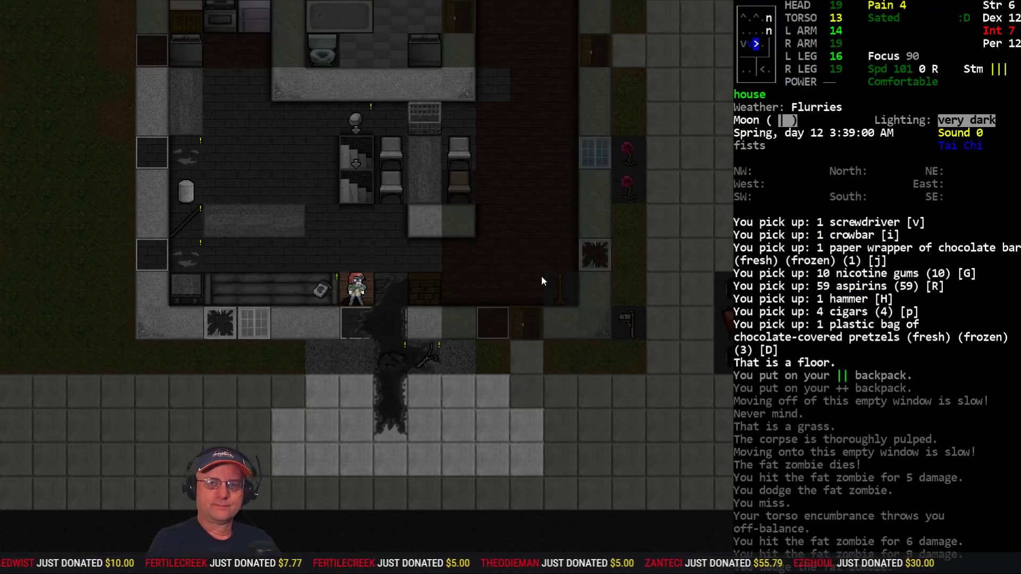
pyautogui.press('Down')
pyautogui.press('g')
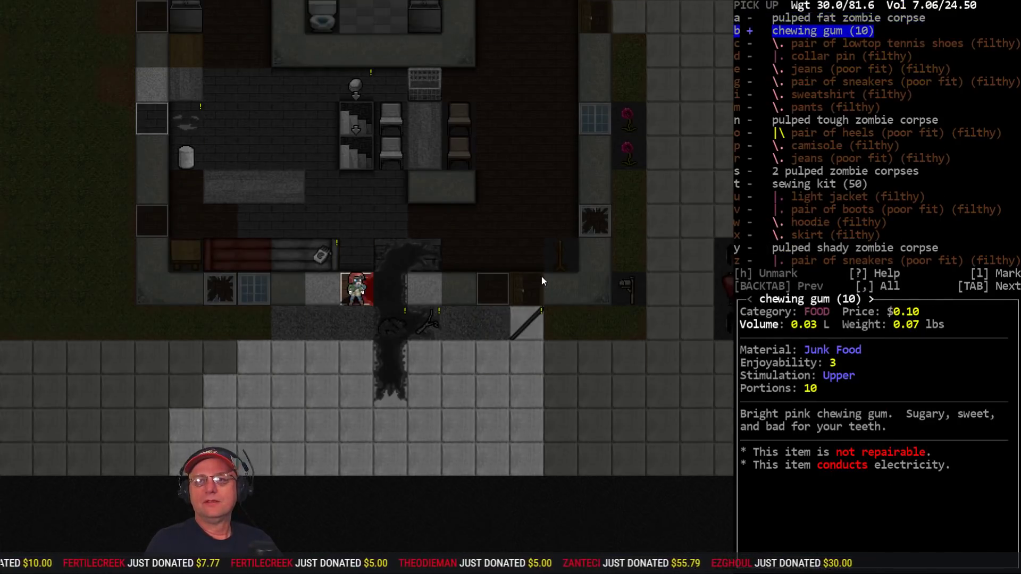
pyautogui.press('Down')
pyautogui.press('Down')
pyautogui.press('Down')
pyautogui.press('Down')
pyautogui.press('Down')
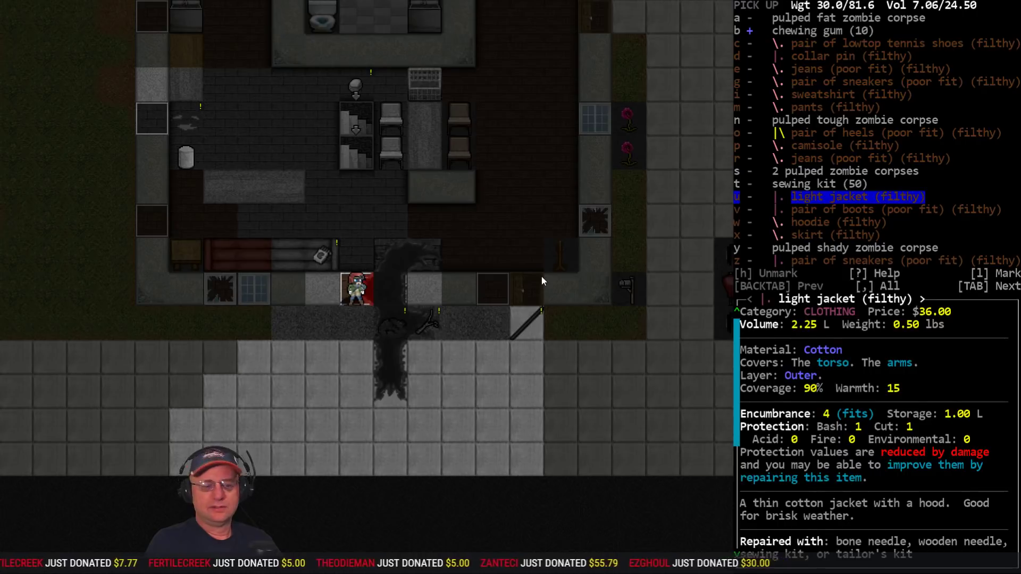
pyautogui.press('Escape')
# Unload the thread from the sewing kit
pyautogui.press('U')
pyautogui.press('Right')
pyautogui.press('Left')
pyautogui.press('Return')
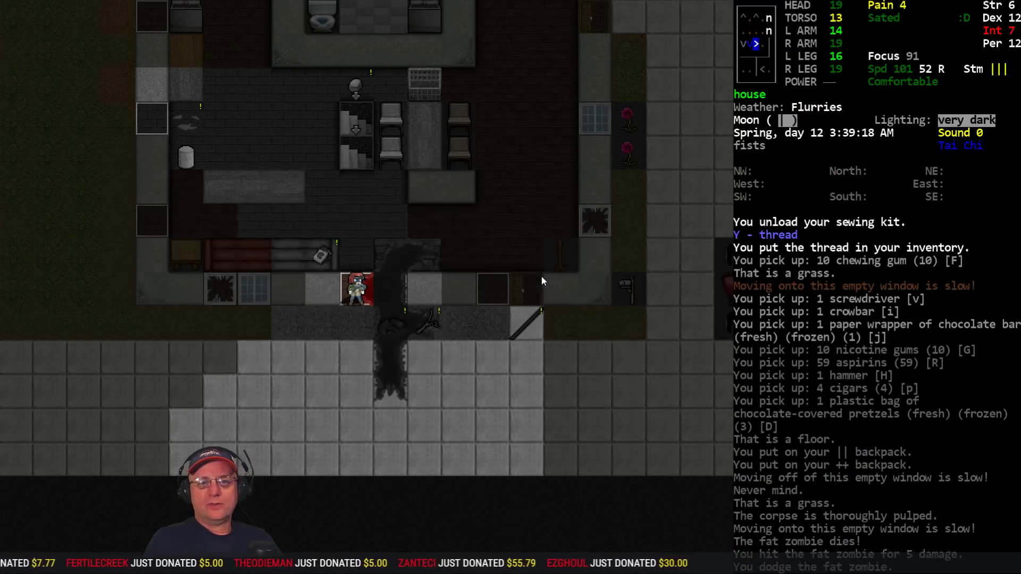
# Walk east along the road to the electric scooter and examine its parts
pyautogui.press('Down')
pyautogui.press('Down')
pyautogui.press('Down')
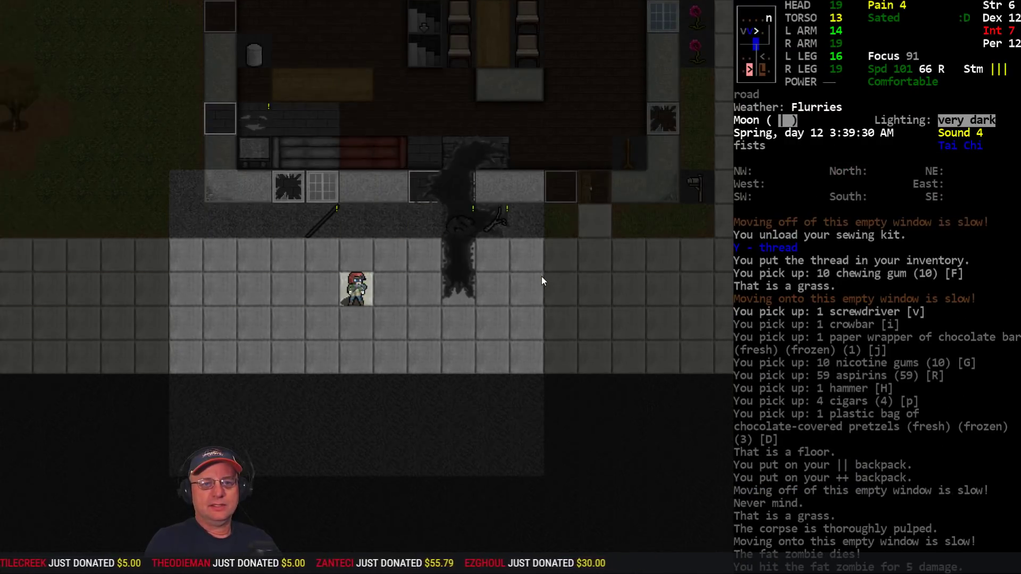
pyautogui.press('Right')
pyautogui.press('Right')
pyautogui.press('Right')
pyautogui.press('Right')
pyautogui.press('Right')
pyautogui.press('Right')
pyautogui.press('Right')
pyautogui.press('Right')
pyautogui.press('Right')
pyautogui.press('Right')
pyautogui.press('"')
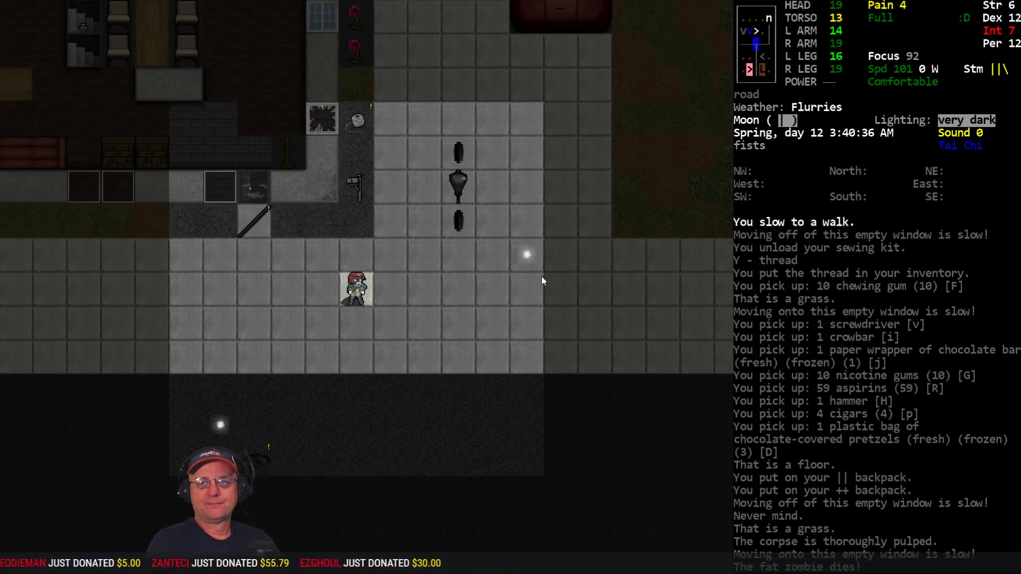
pyautogui.press('Right')
pyautogui.press('Right')
pyautogui.press('Up')
pyautogui.press('Up')
pyautogui.press('Up')
pyautogui.press('Up')
pyautogui.press('Up')
pyautogui.press('Up')
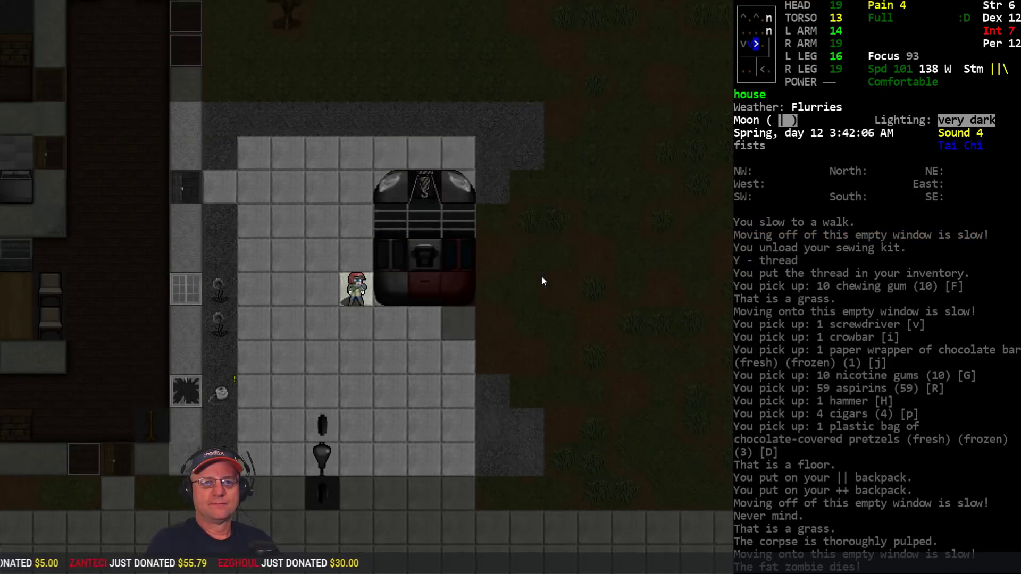
pyautogui.press('Up')
pyautogui.press('Up')
pyautogui.press('Up')
pyautogui.press('Up')
pyautogui.press('Left')
pyautogui.press('Left')
pyautogui.press('Up')
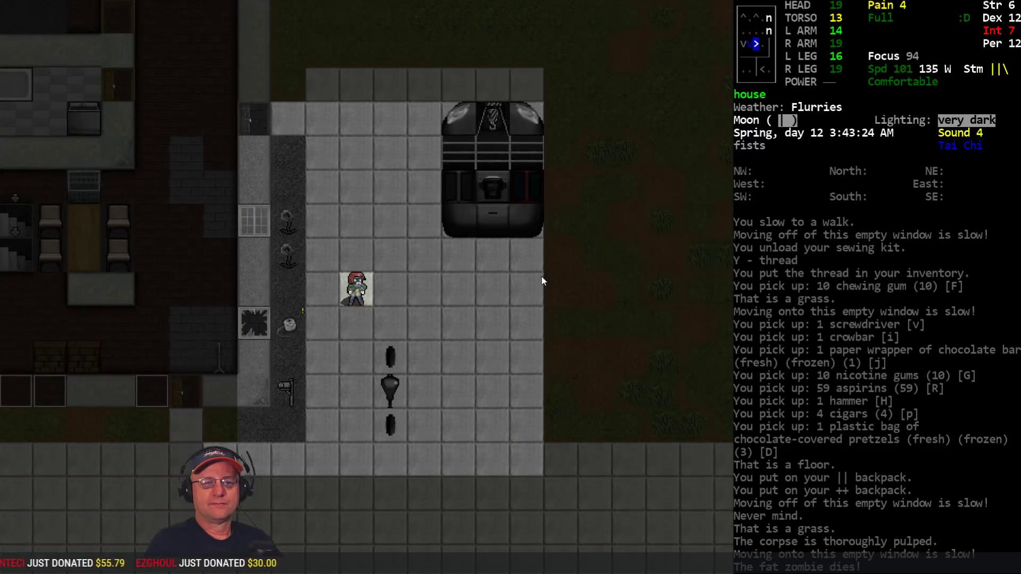
pyautogui.press('Up')
pyautogui.press('e')
pyautogui.press('Return')
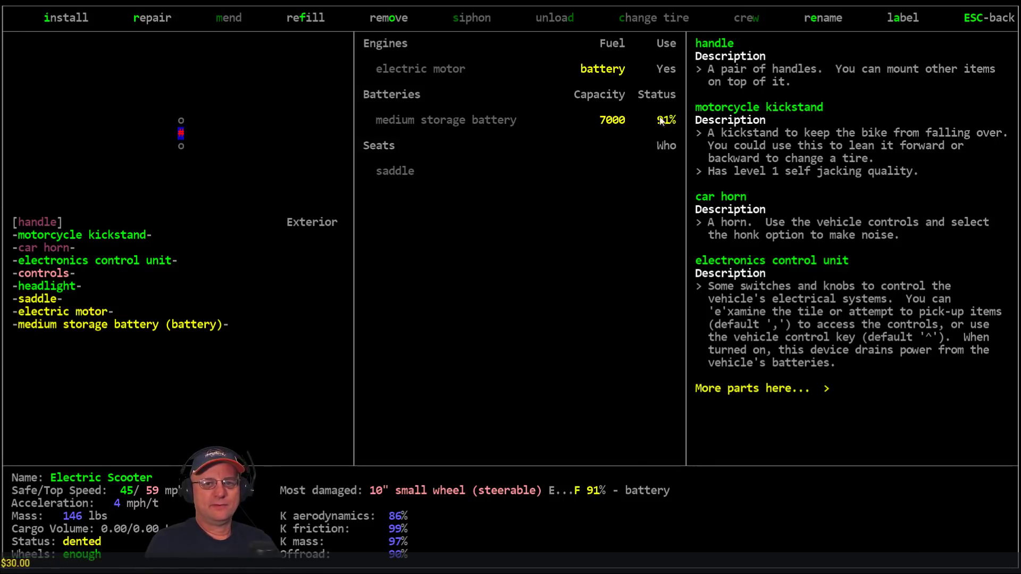
pyautogui.press('Escape')
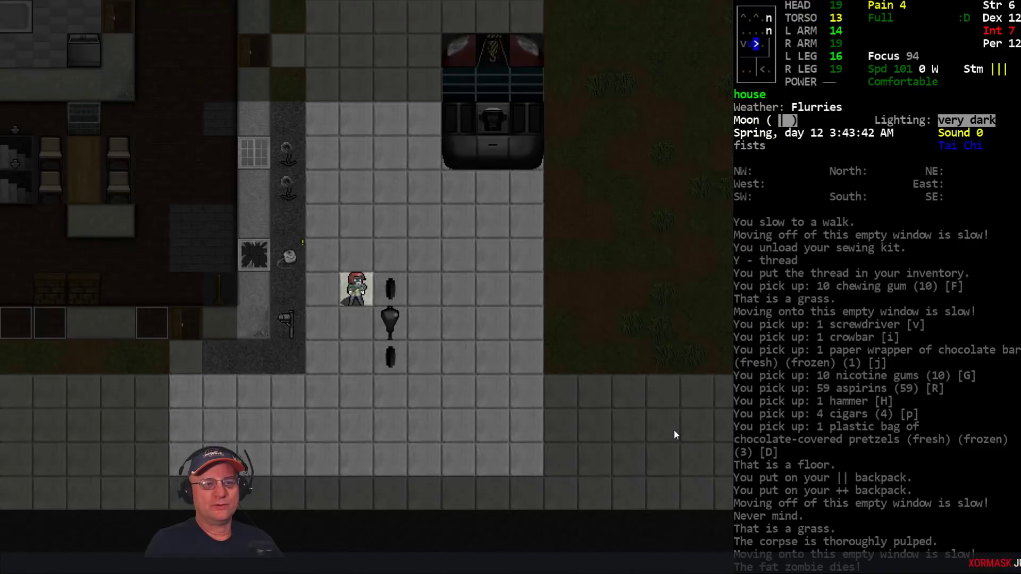
# Return to the house and descend the stairs into the basement
pyautogui.press('Up')
pyautogui.press('Up')
pyautogui.press('Up')
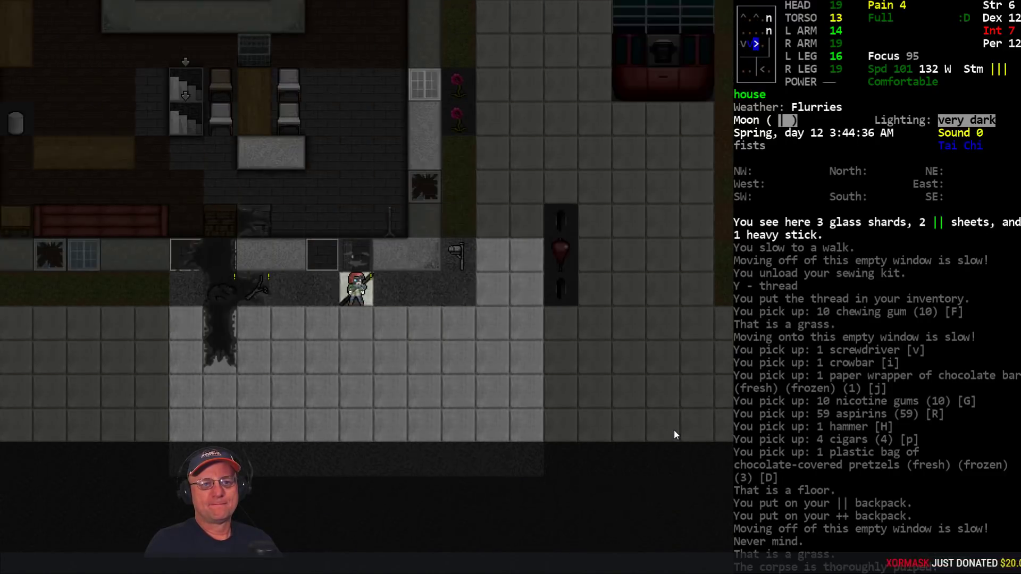
pyautogui.press('Up')
pyautogui.press('Up')
pyautogui.press('Up')
pyautogui.press('Up')
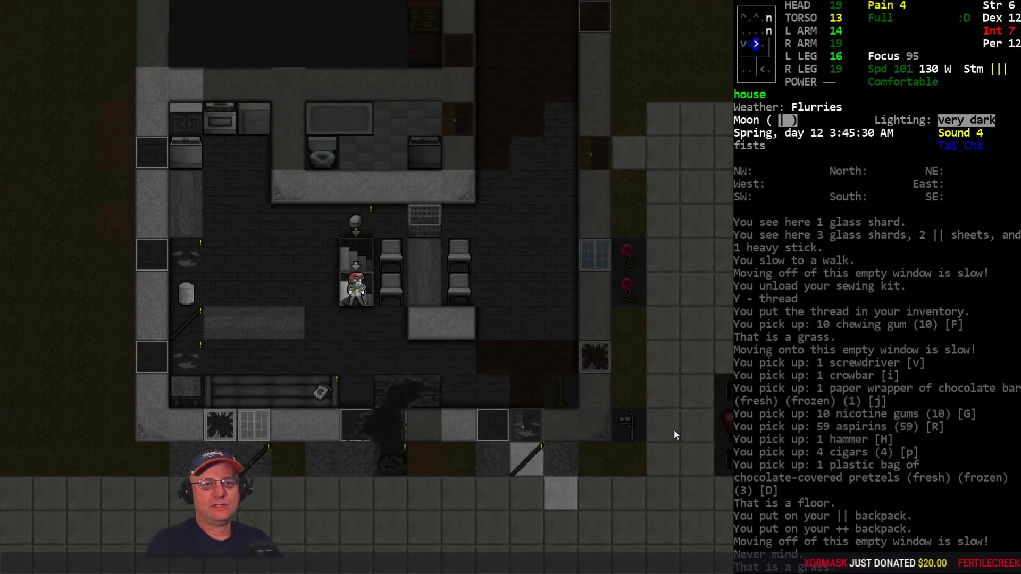
pyautogui.press('>')
pyautogui.press('Right')
pyautogui.press('Right')
pyautogui.press('Right')
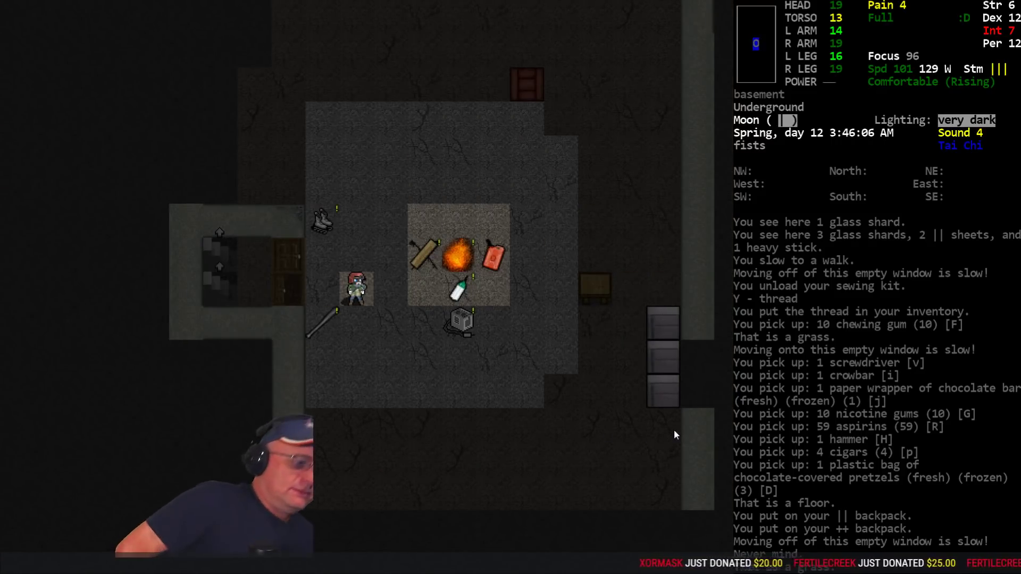
# Mark the threads, cigar butt and saline solution in the multidrop list
pyautogui.press('Right')
pyautogui.press('D')
pyautogui.press('Escape')
pyautogui.press('D')
pyautogui.press('pagedown')
pyautogui.press('Right')
pyautogui.press('Up')
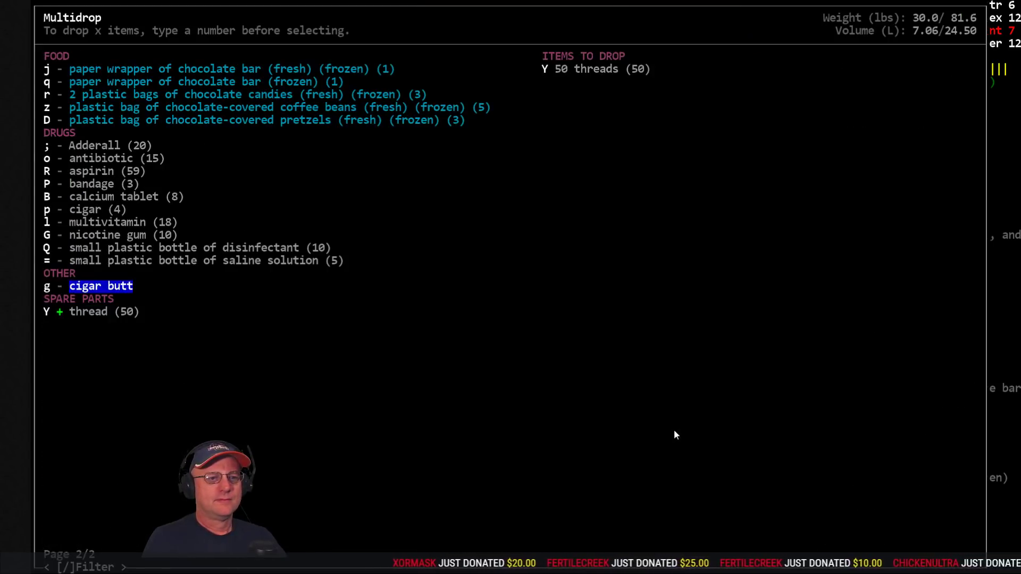
pyautogui.press('Up')
pyautogui.press('Down')
pyautogui.press('Right')
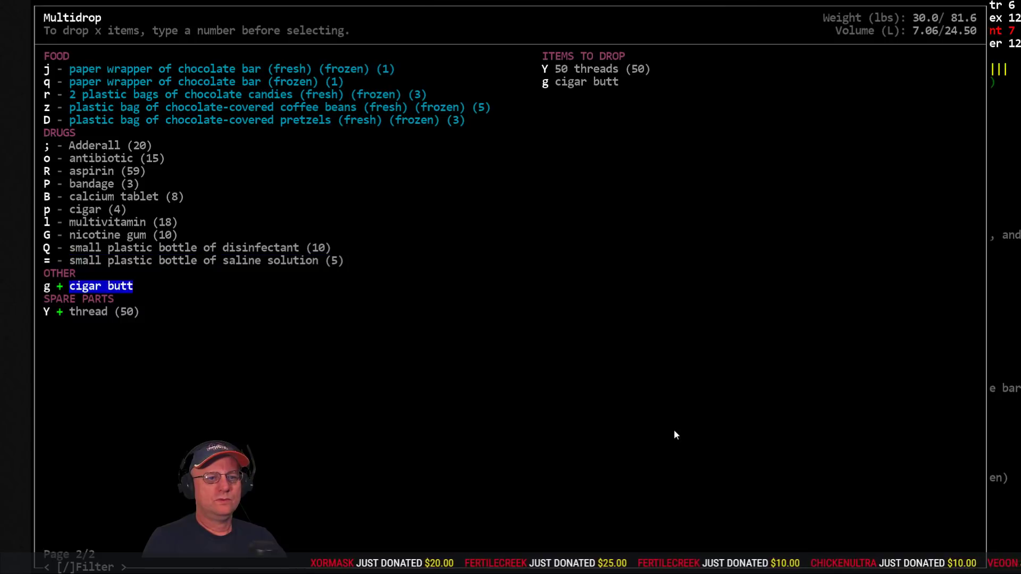
pyautogui.press('Right')
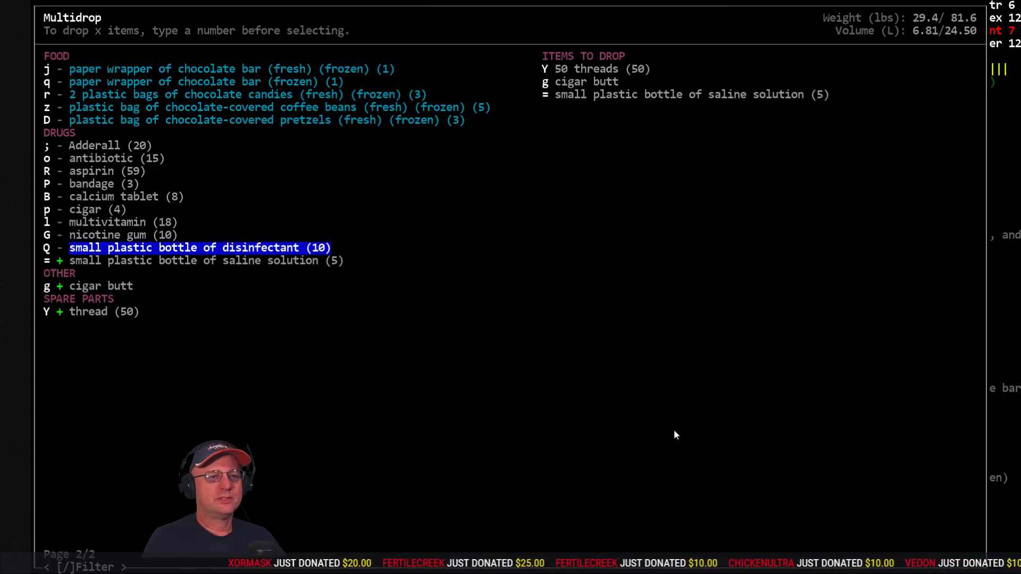
# Add the whole FOOD category and chewing gum, then drop everything marked
pyautogui.press('Up')
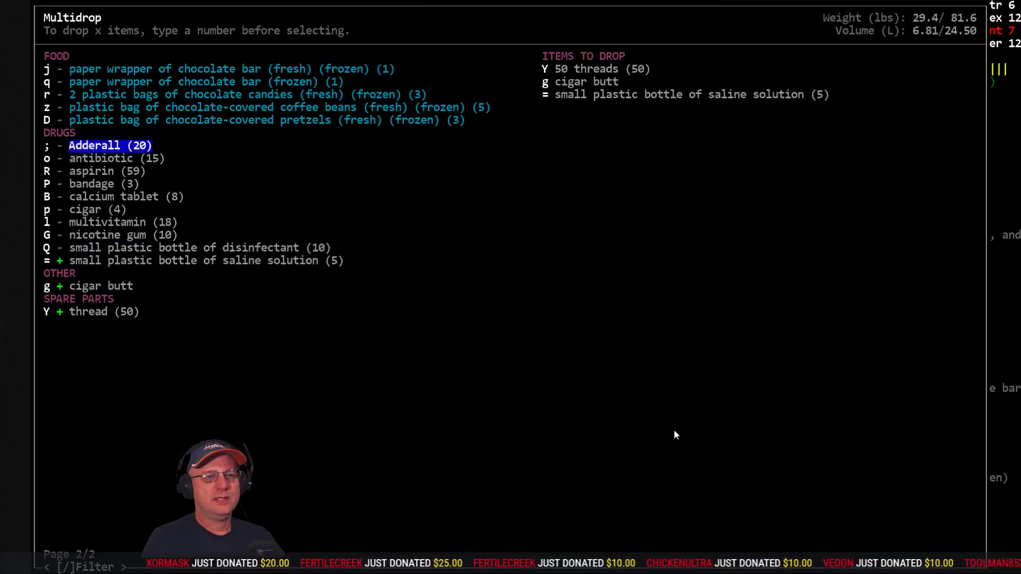
pyautogui.press('Up')
pyautogui.press('Up')
pyautogui.press('Up')
pyautogui.press('Tab')
pyautogui.press('Right')
pyautogui.press('Up')
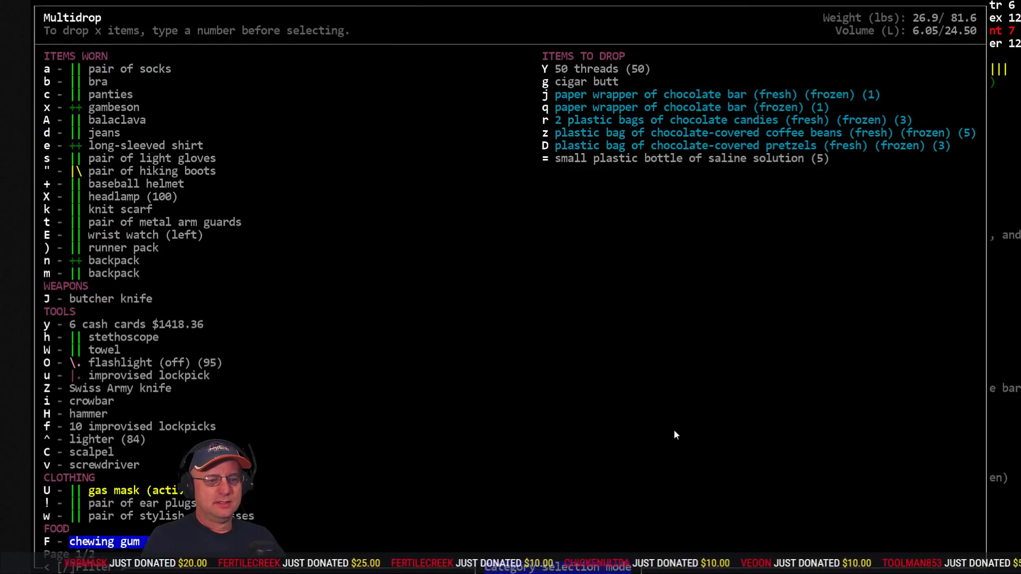
pyautogui.press('Right')
pyautogui.press('Up')
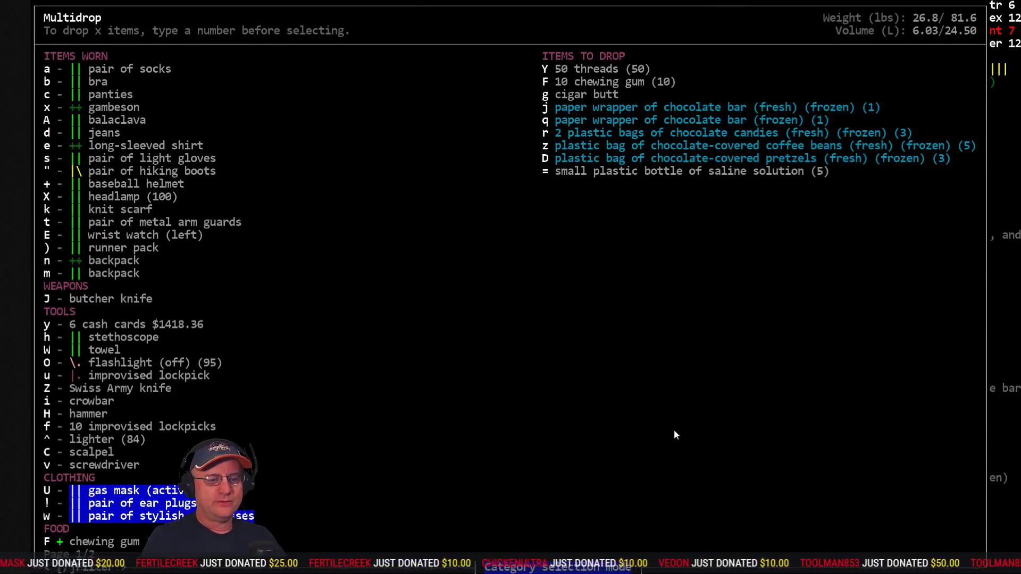
pyautogui.press('Tab')
pyautogui.press('Down')
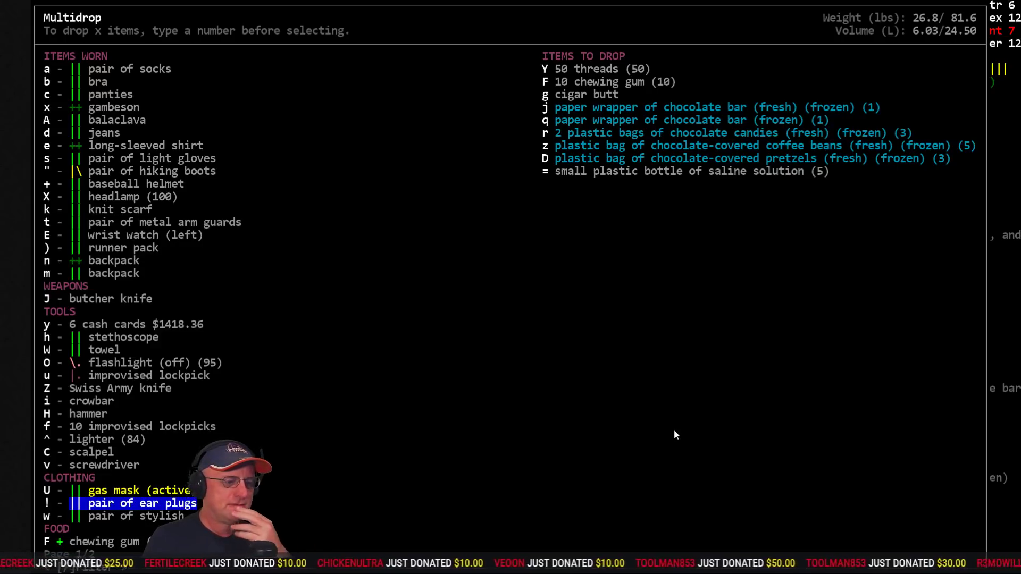
pyautogui.press('Up')
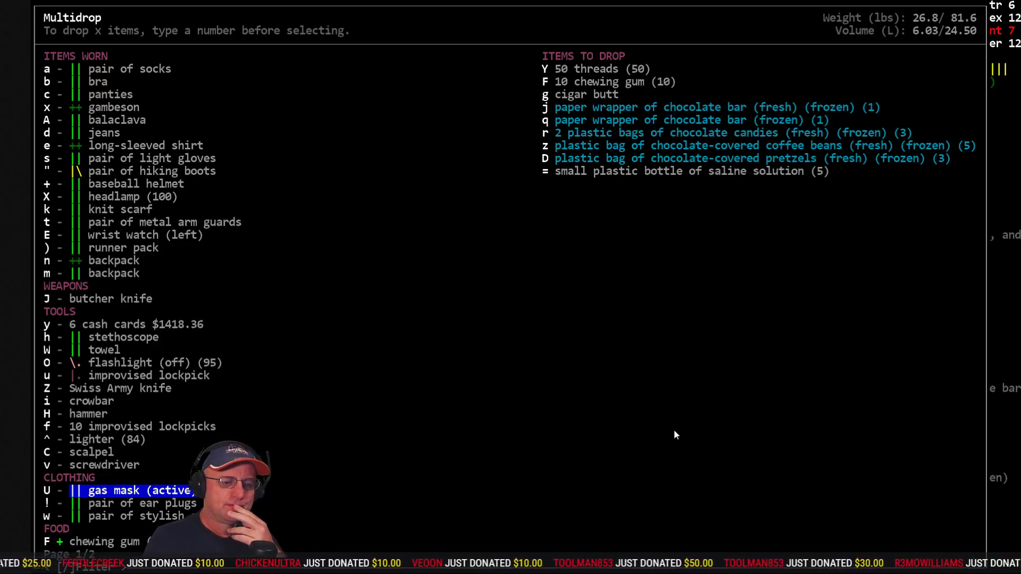
pyautogui.press('Up')
pyautogui.press('Up')
pyautogui.press('Up')
pyautogui.press('Up')
pyautogui.press('Up')
pyautogui.press('Up')
pyautogui.press('Up')
pyautogui.press('Up')
pyautogui.press('Up')
pyautogui.press('Up')
pyautogui.press('Up')
pyautogui.press('Return')
# Step southwest in the basement, readjust the map zoom and bring up the inventory
pyautogui.press('Left')
pyautogui.press('Down')
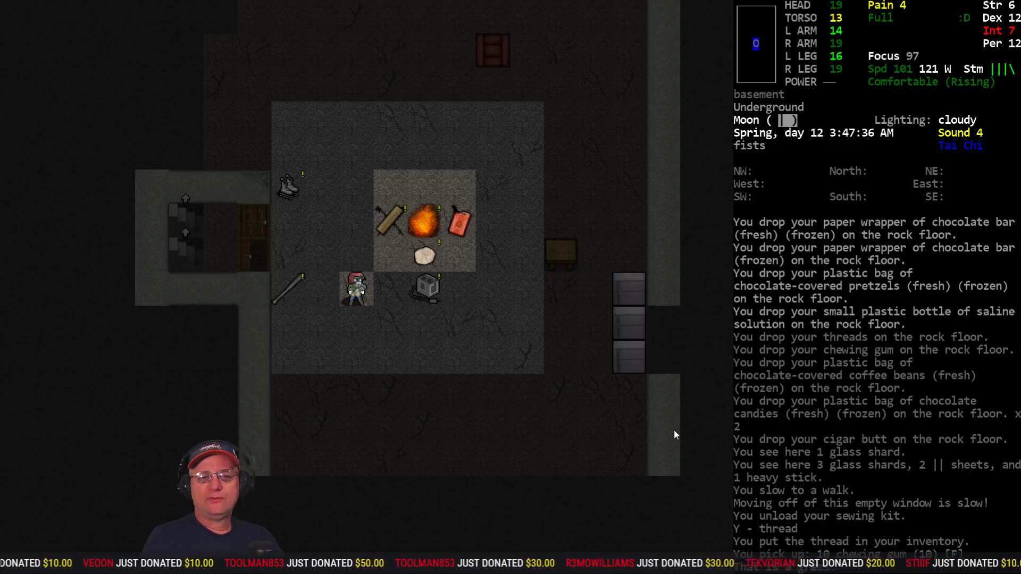
pyautogui.press('z')
pyautogui.press('Z')
pyautogui.press('Z')
pyautogui.press('Z')
pyautogui.press('z')
pyautogui.press('i')
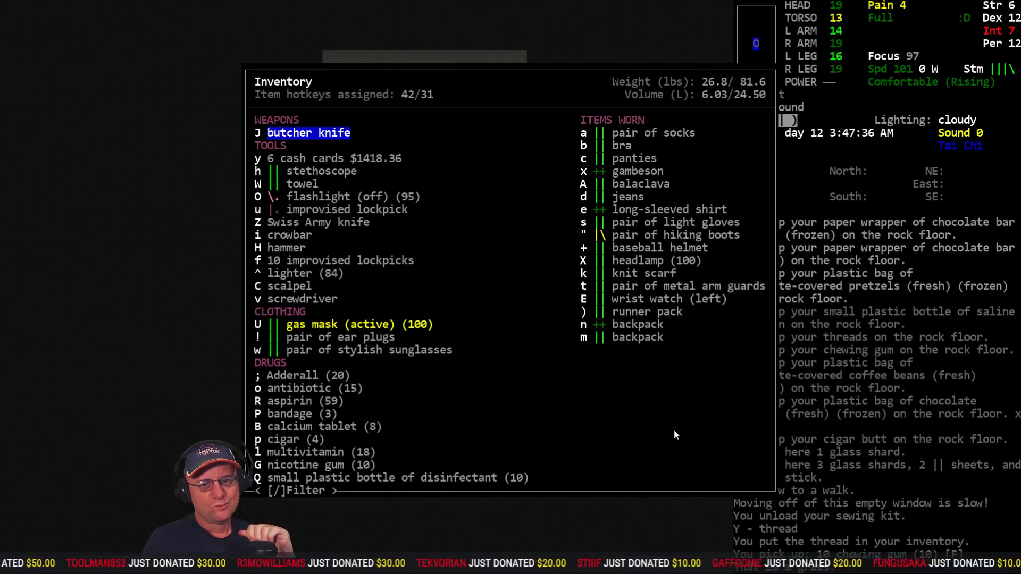
# Close the inventory and view the character sheet: Strength 6, Dexterity 12, fabrication 6
pyautogui.press('Escape')
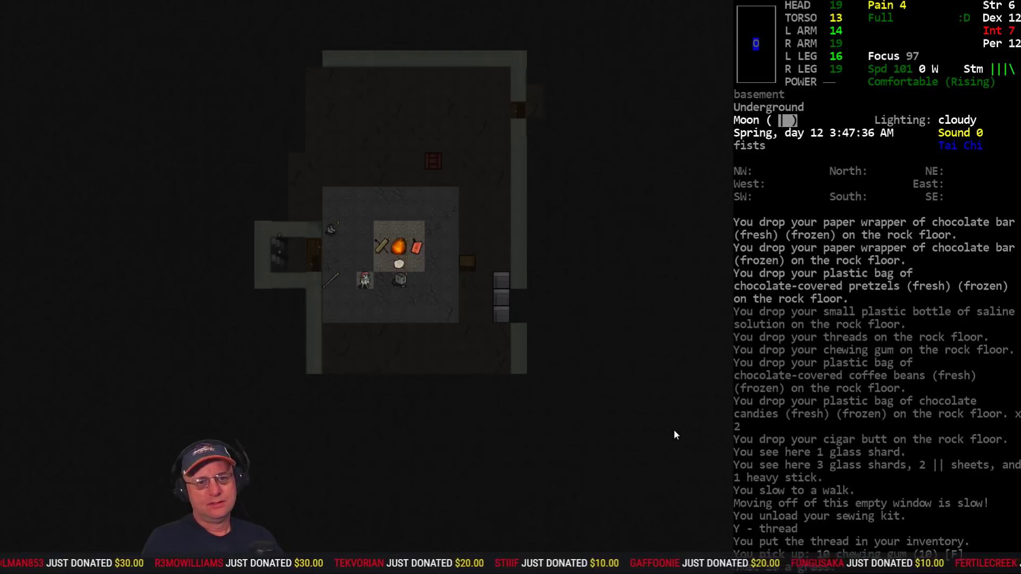
pyautogui.press('@')
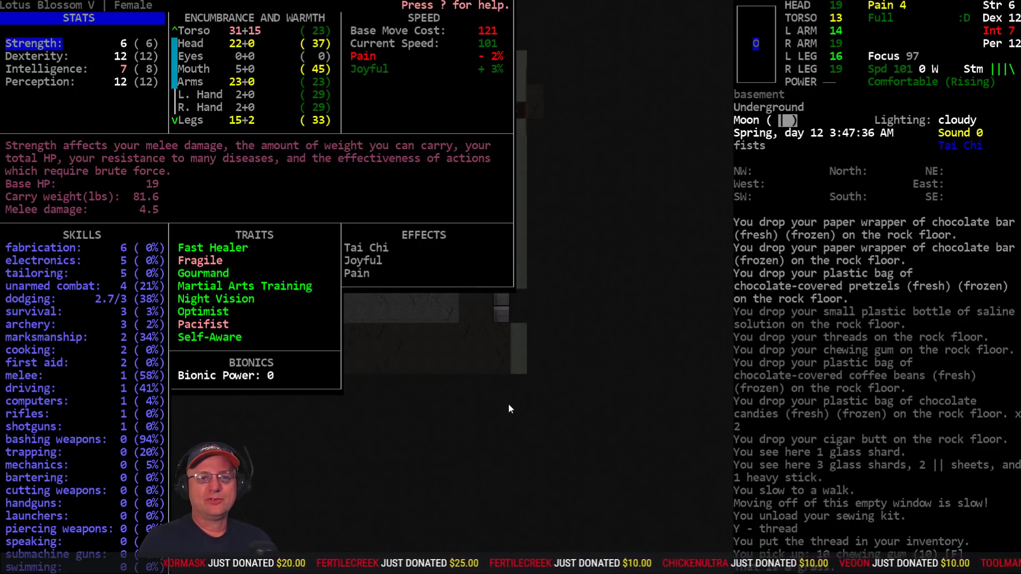
pyautogui.press('Escape')
pyautogui.press('m')
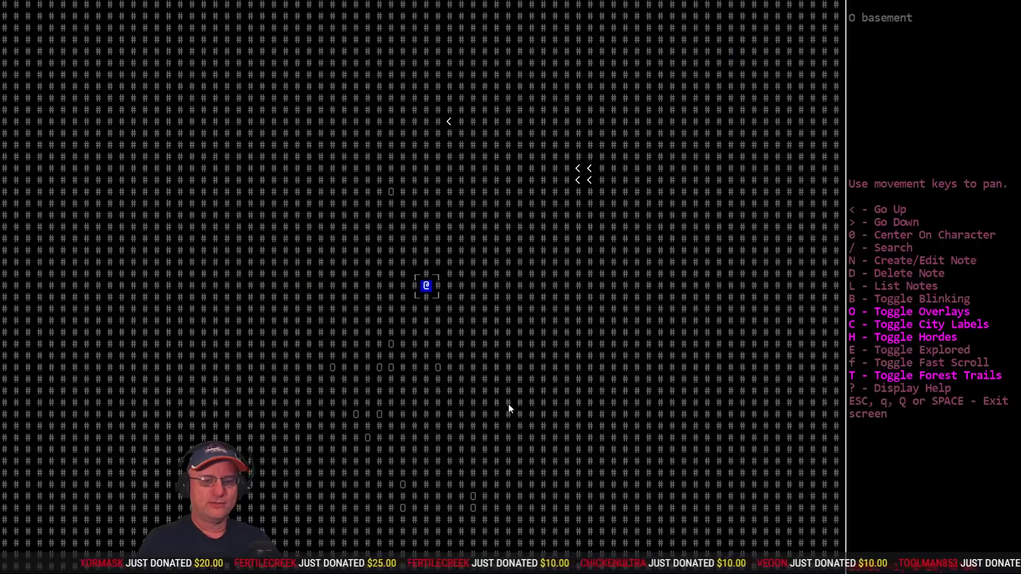
pyautogui.press('less')
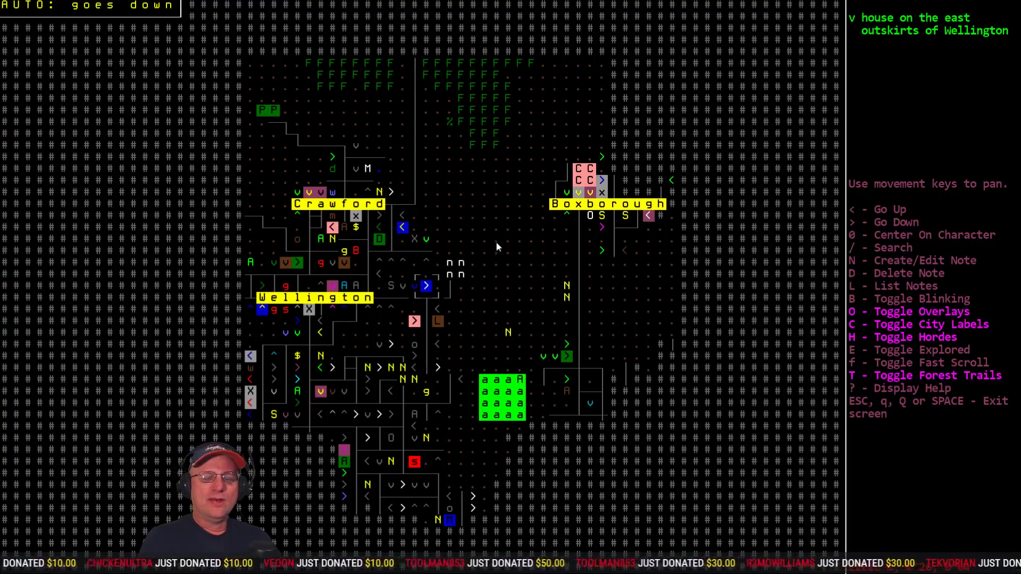
pyautogui.press('Escape')
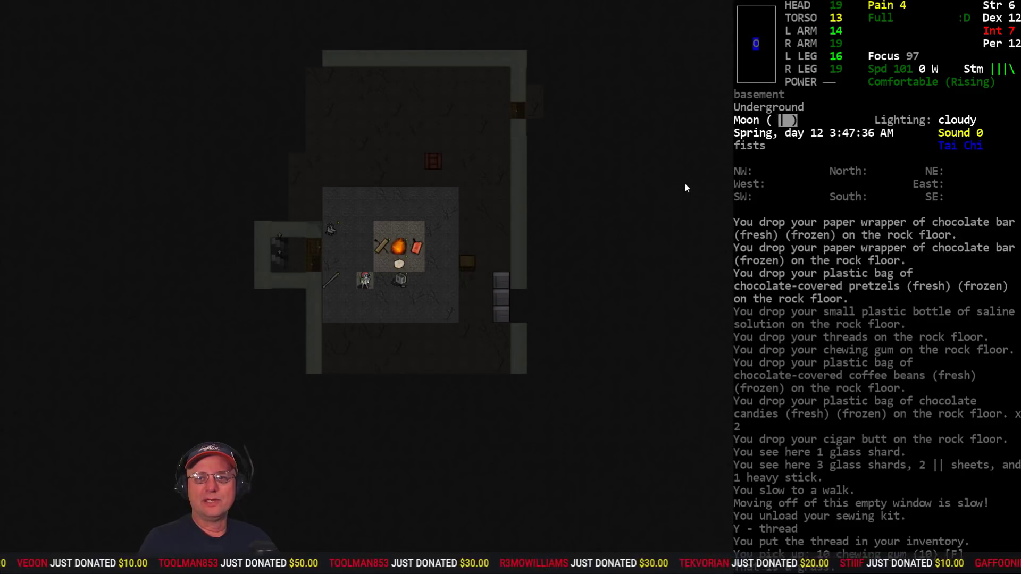
pyautogui.press('z')
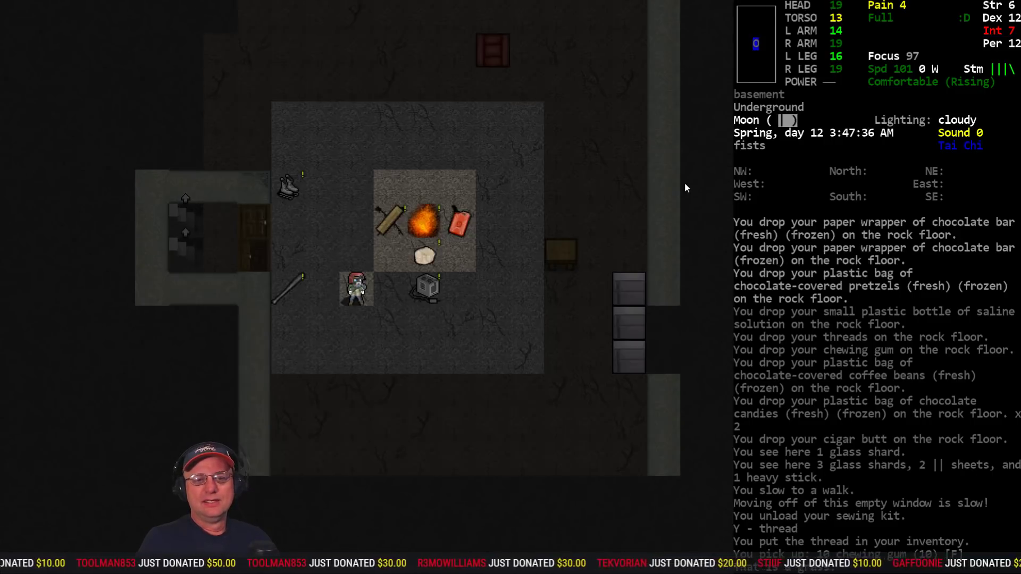
pyautogui.press('m')
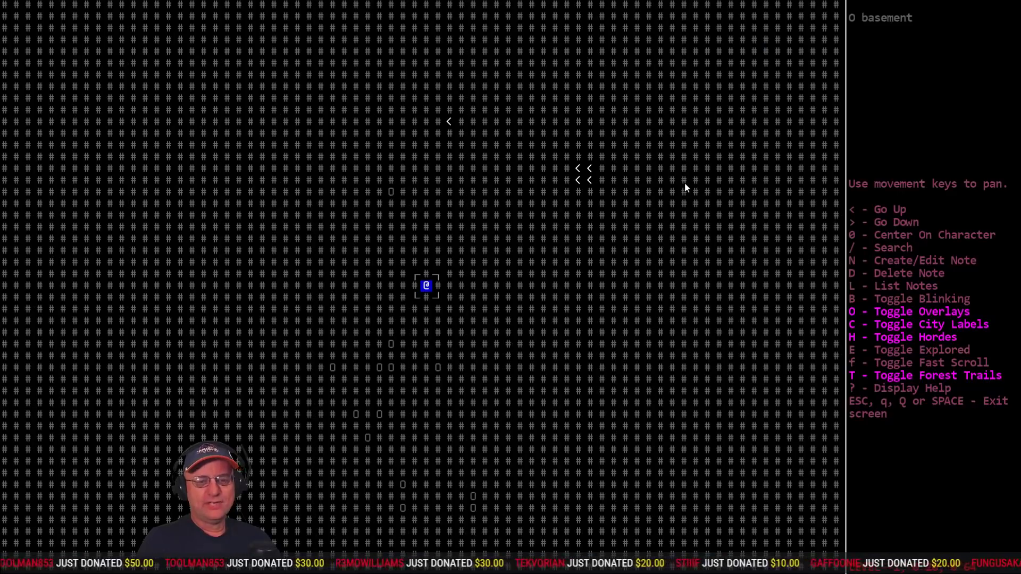
pyautogui.press('less')
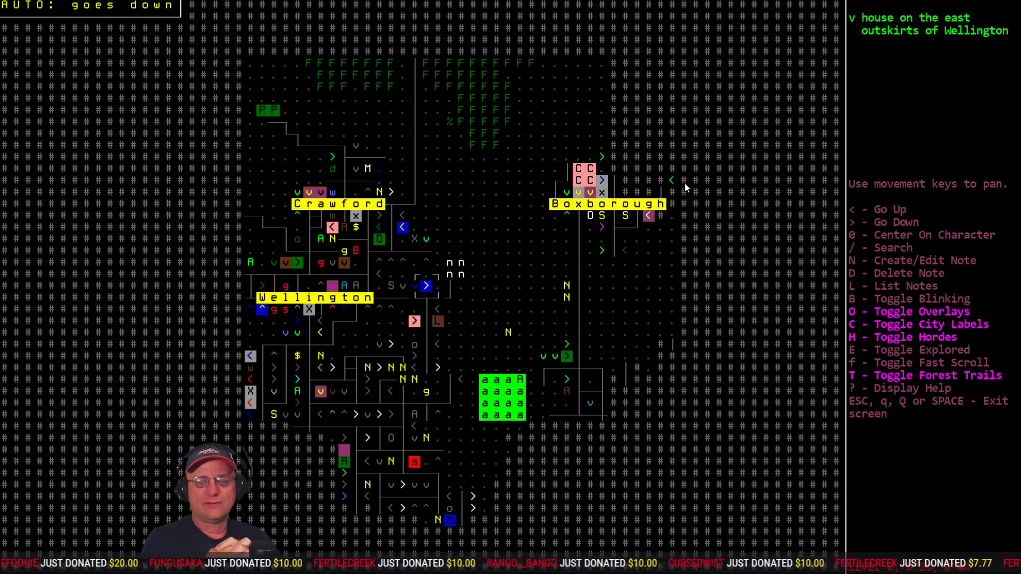
pyautogui.press('Escape')
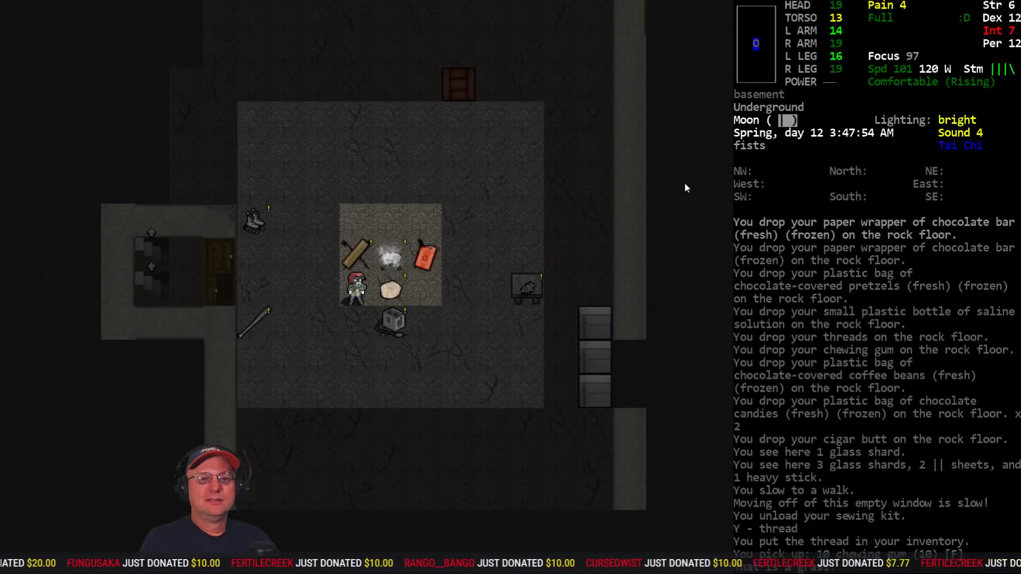
# Skip reading, check the surface overmap eastward, then list the pile's 20 L diesel jerrycan
pyautogui.press('R')
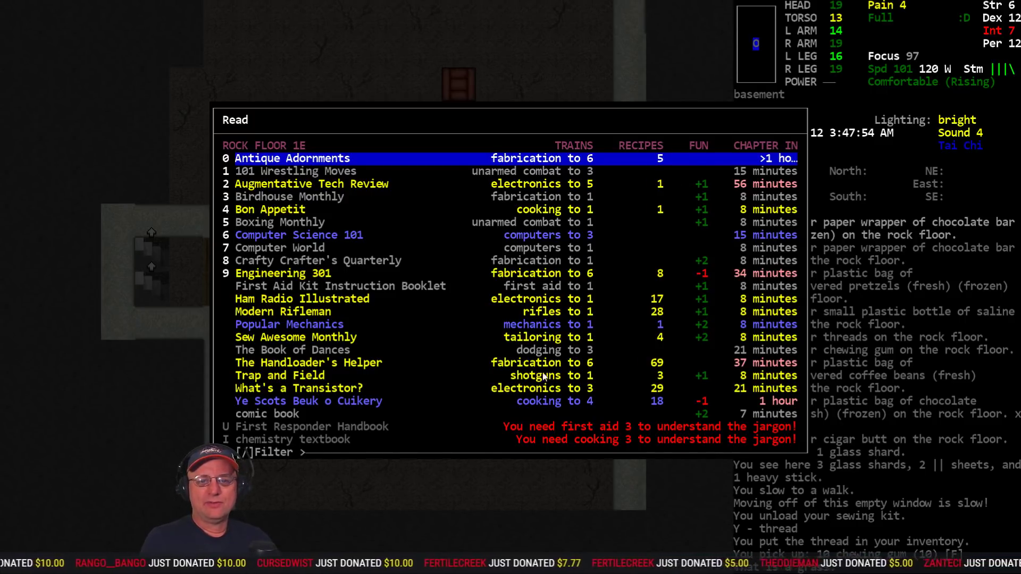
pyautogui.press('Escape')
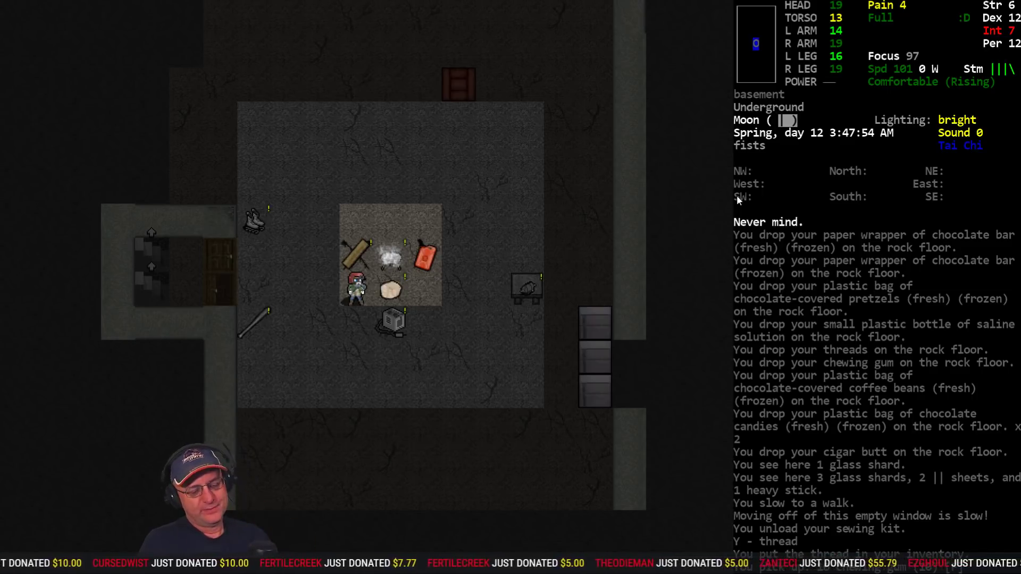
pyautogui.press('m')
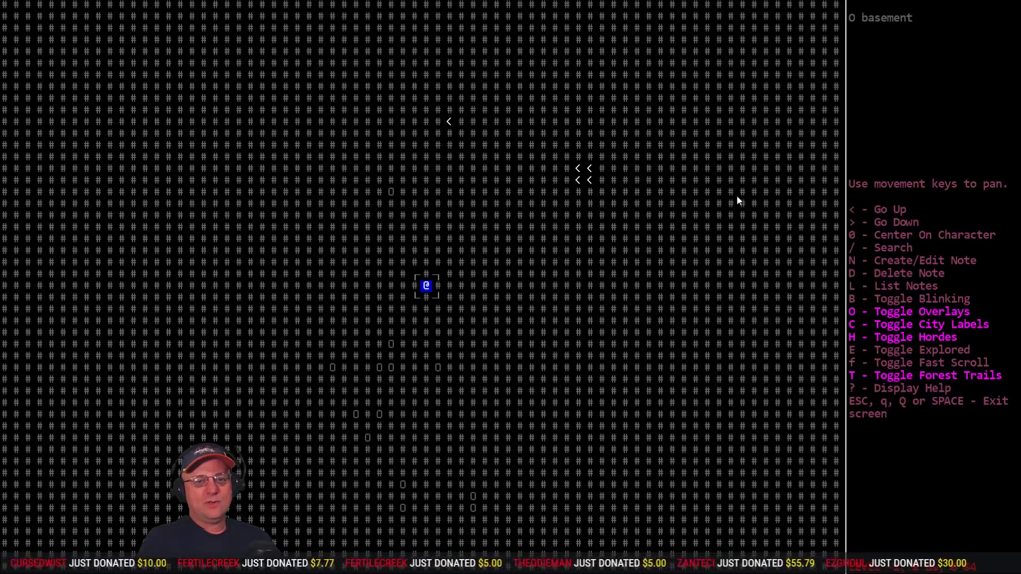
pyautogui.press('less')
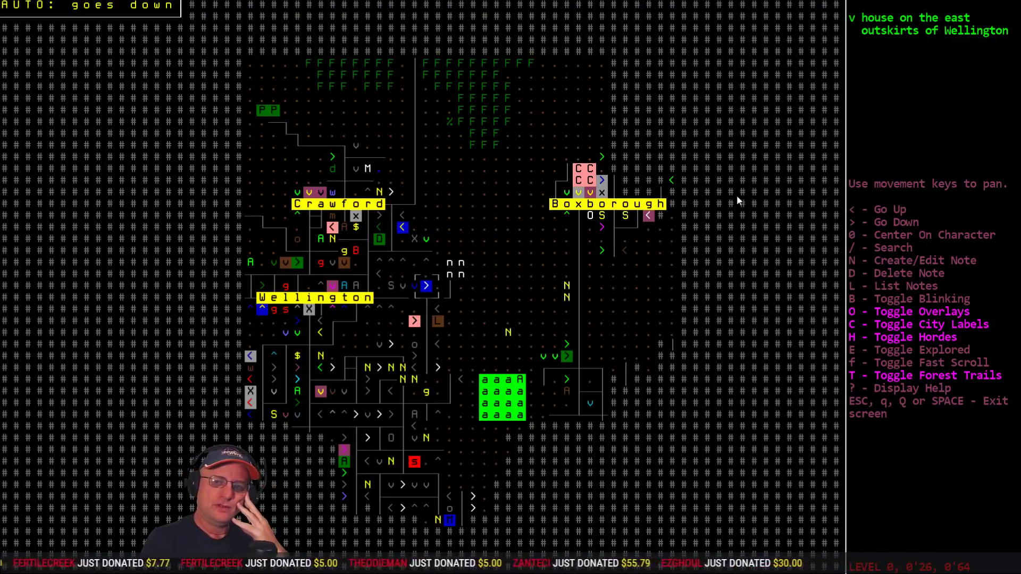
pyautogui.press('Right')
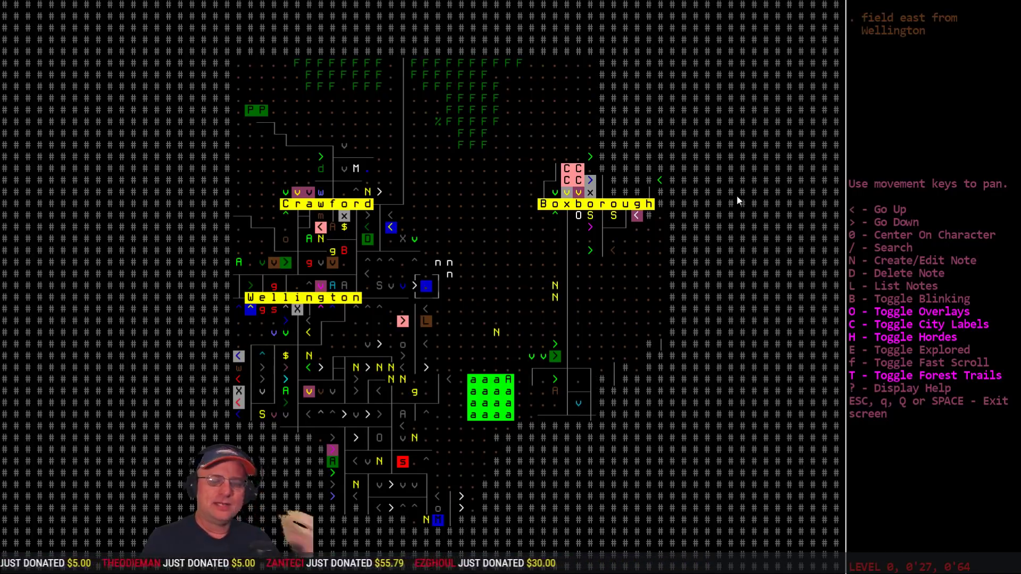
pyautogui.press('Escape')
pyautogui.press('Right')
pyautogui.press('g')
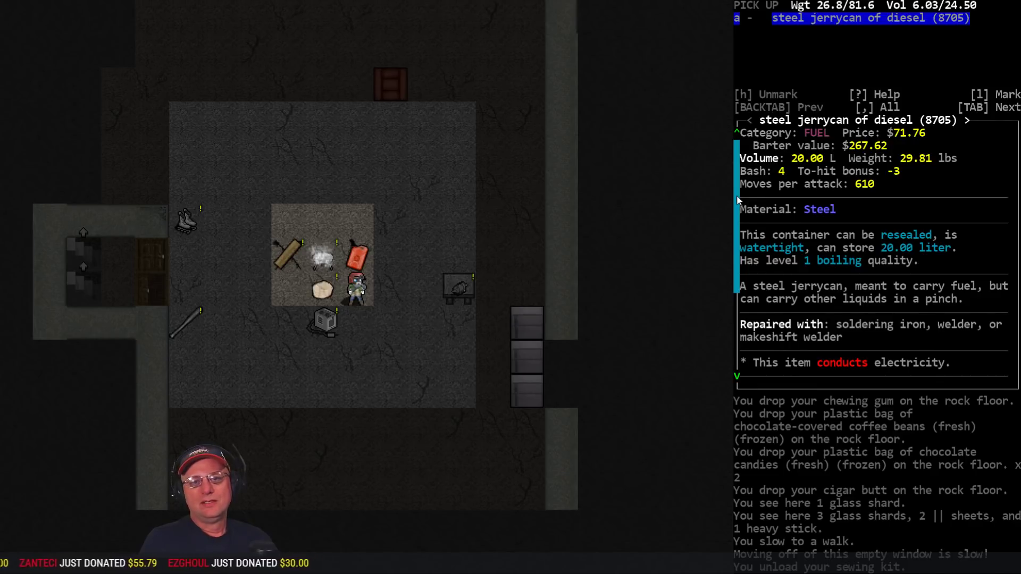
# Close the pick-up list and review the surface overmap around Wellington, Crawford and Boxborough
pyautogui.press('Escape')
pyautogui.press('m')
pyautogui.press('Escape')
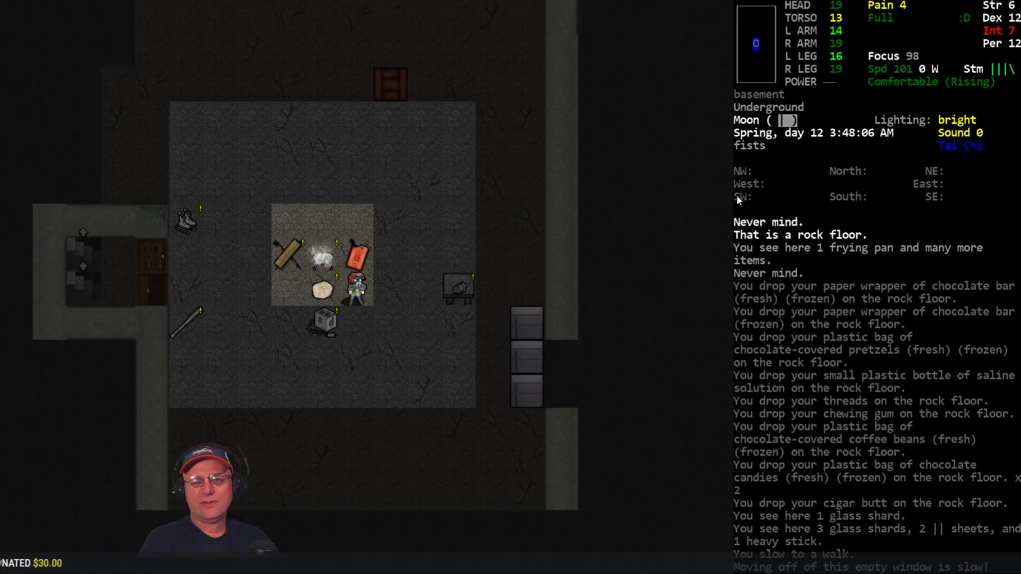
pyautogui.press('m')
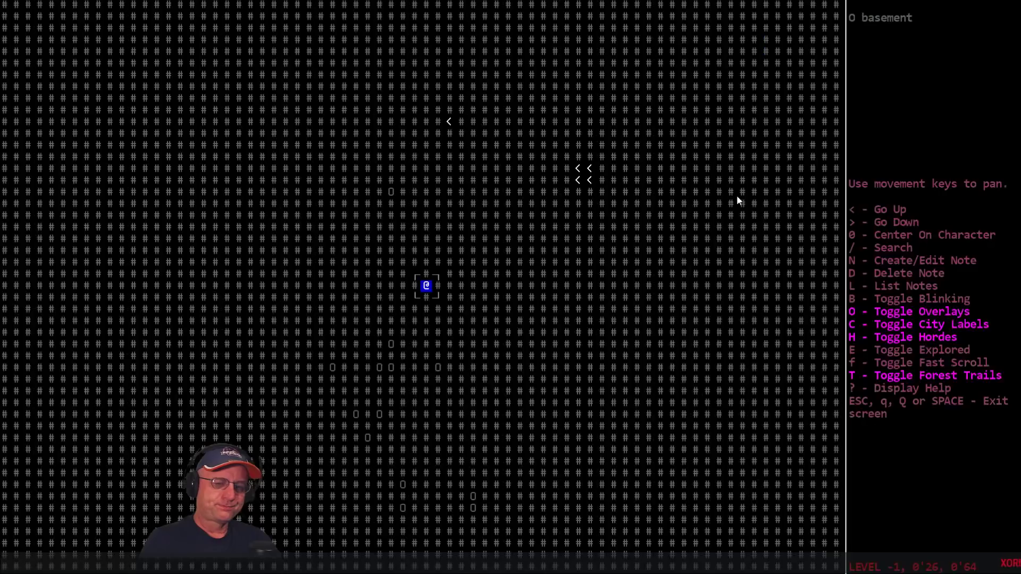
pyautogui.press('less')
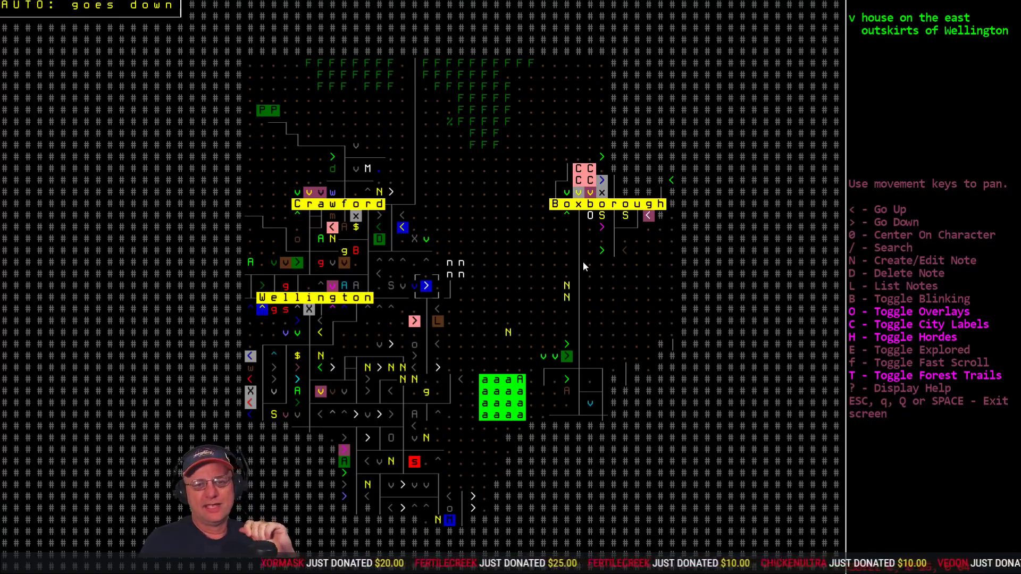
pyautogui.press('Escape')
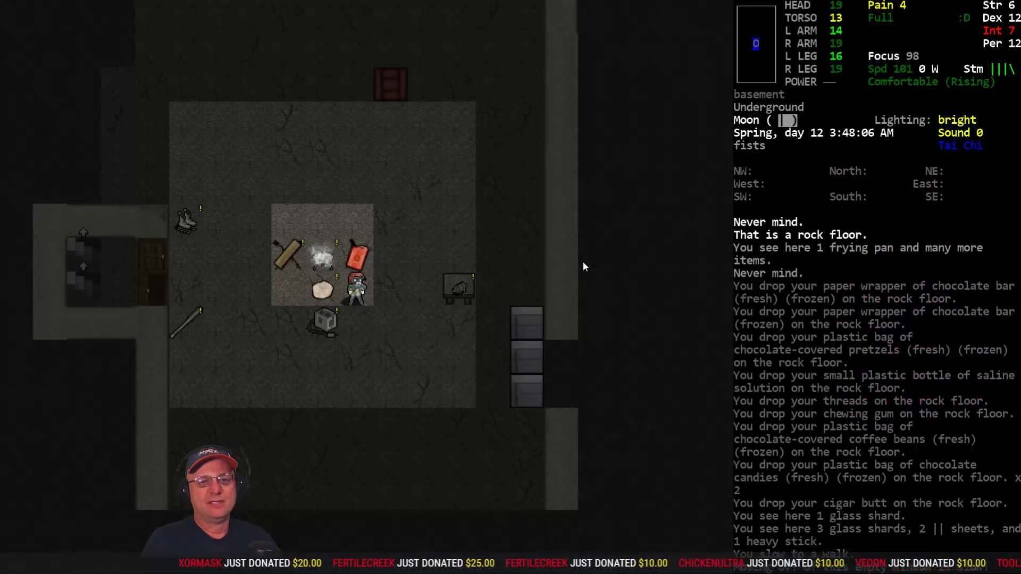
pyautogui.press('g')
pyautogui.press('Escape')
pyautogui.press('/')
pyautogui.press('8')
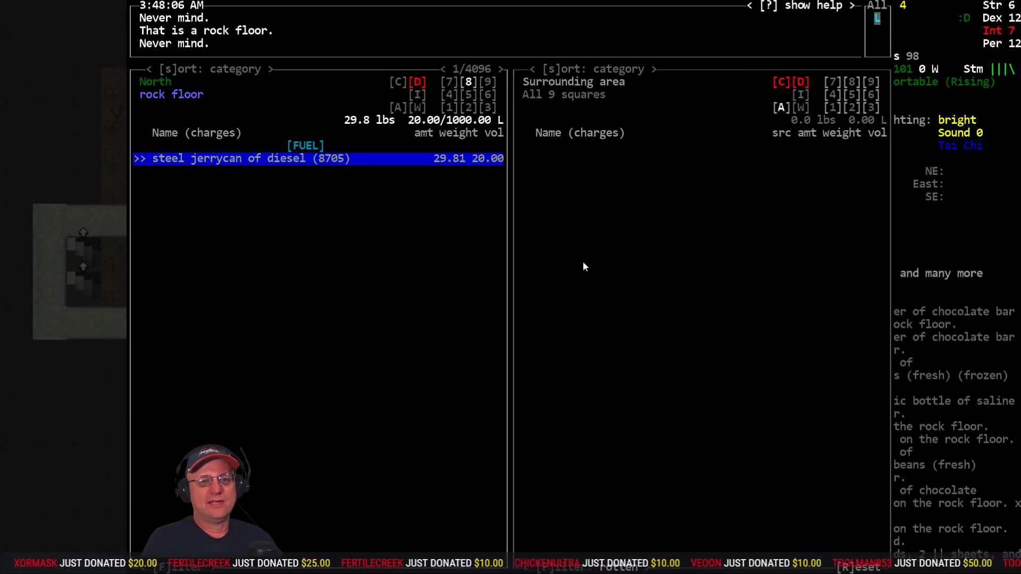
pyautogui.press('Tab')
pyautogui.press('a')
pyautogui.press('Down')
pyautogui.press('Down')
pyautogui.press('Down')
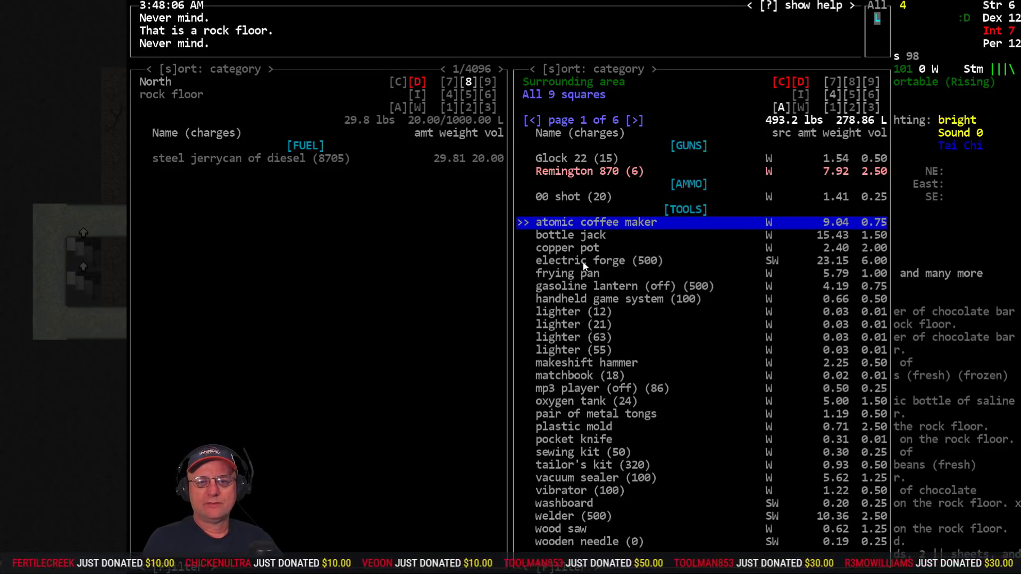
pyautogui.press('Down')
pyautogui.press('Down')
pyautogui.press('Down')
pyautogui.press('Down')
pyautogui.press('Down')
pyautogui.press('Down')
pyautogui.press('Down')
pyautogui.press('Down')
pyautogui.press('Down')
pyautogui.press('Down')
pyautogui.press('Down')
pyautogui.press('Down')
pyautogui.press('Down')
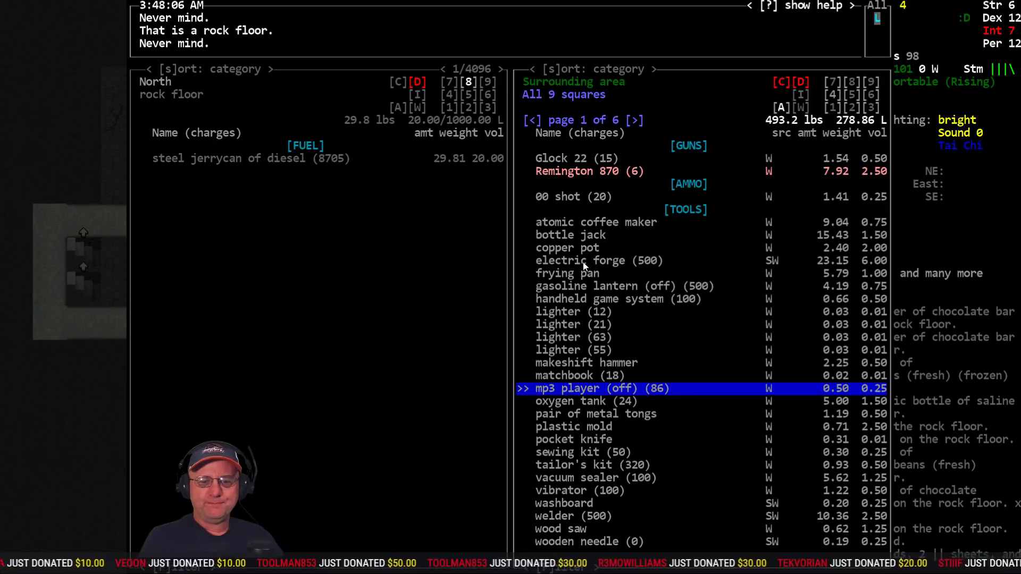
pyautogui.press('Down')
pyautogui.press('Down')
pyautogui.press('Down')
pyautogui.press('Down')
pyautogui.press('Down')
pyautogui.press('Down')
pyautogui.press('Down')
pyautogui.press('Down')
pyautogui.press('Down')
pyautogui.press('Down')
pyautogui.press('Down')
pyautogui.press('Down')
pyautogui.press('Down')
pyautogui.press('Down')
pyautogui.press('Down')
pyautogui.press('Down')
pyautogui.press('Down')
pyautogui.press('Down')
pyautogui.press('Down')
pyautogui.press('Down')
pyautogui.press('Down')
pyautogui.press('Down')
pyautogui.press('Down')
pyautogui.press('Down')
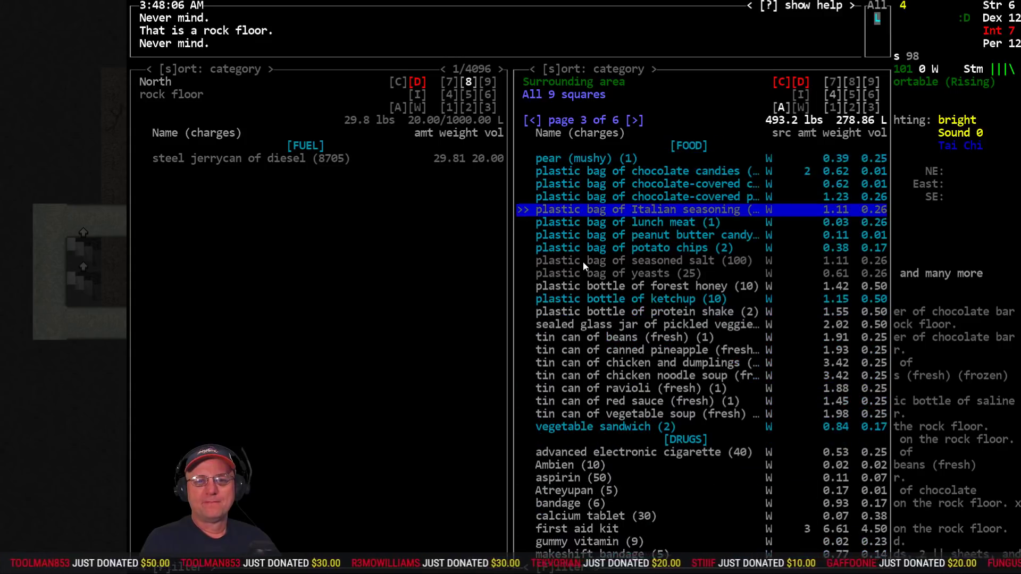
pyautogui.press('Down')
pyautogui.press('Down')
pyautogui.press('Down')
pyautogui.press('Down')
pyautogui.press('Down')
pyautogui.press('Down')
pyautogui.press('Down')
pyautogui.press('Down')
pyautogui.press('Down')
pyautogui.press('Down')
pyautogui.press('Down')
pyautogui.press('Down')
pyautogui.press('Down')
pyautogui.press('Down')
pyautogui.press('Down')
pyautogui.press('Down')
pyautogui.press('Down')
pyautogui.press('Down')
pyautogui.press('Down')
pyautogui.press('Down')
pyautogui.press('Down')
pyautogui.press('Down')
pyautogui.press('Down')
pyautogui.press('Down')
pyautogui.press('Down')
pyautogui.press('Down')
pyautogui.press('Down')
pyautogui.press('Down')
pyautogui.press('Down')
pyautogui.press('Down')
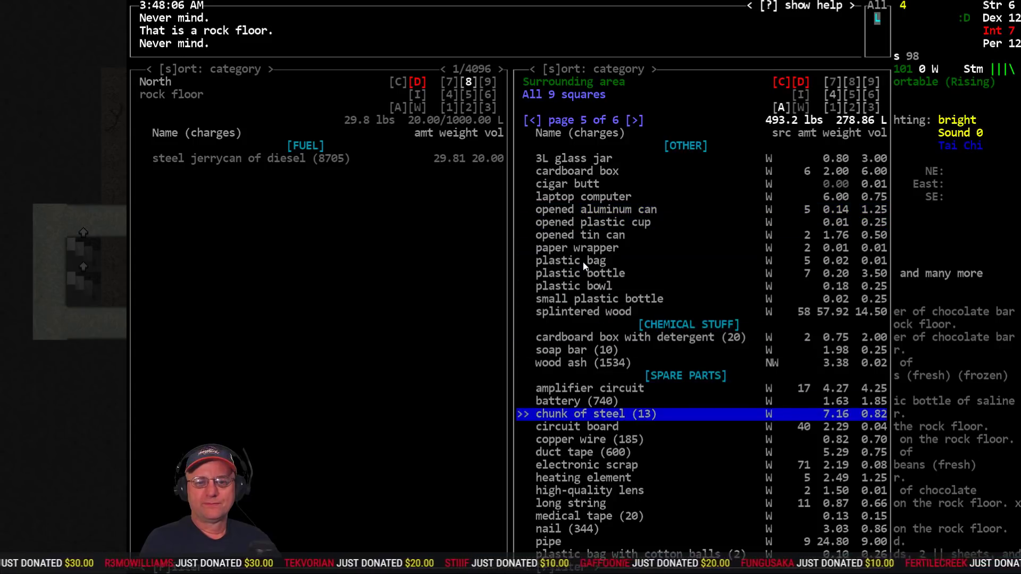
pyautogui.press('Down')
pyautogui.press('Down')
pyautogui.press('Down')
pyautogui.press('Down')
pyautogui.press('Down')
pyautogui.press('Down')
pyautogui.press('Down')
pyautogui.press('Down')
pyautogui.press('Down')
pyautogui.press('Down')
pyautogui.press('Down')
pyautogui.press('Down')
pyautogui.press('Down')
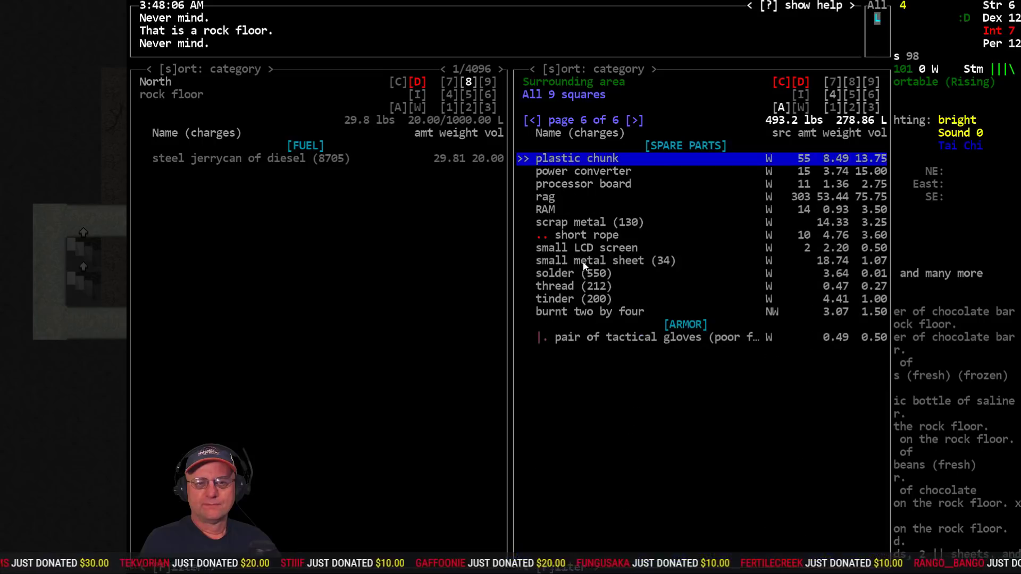
pyautogui.press('Down')
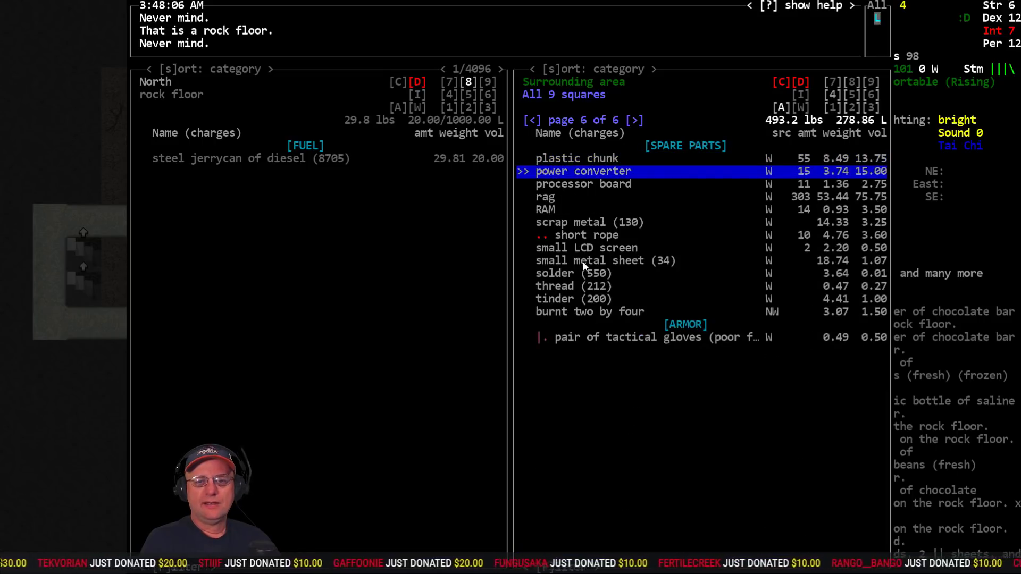
pyautogui.press('Down')
pyautogui.press('Down')
pyautogui.press('Down')
pyautogui.press('Escape')
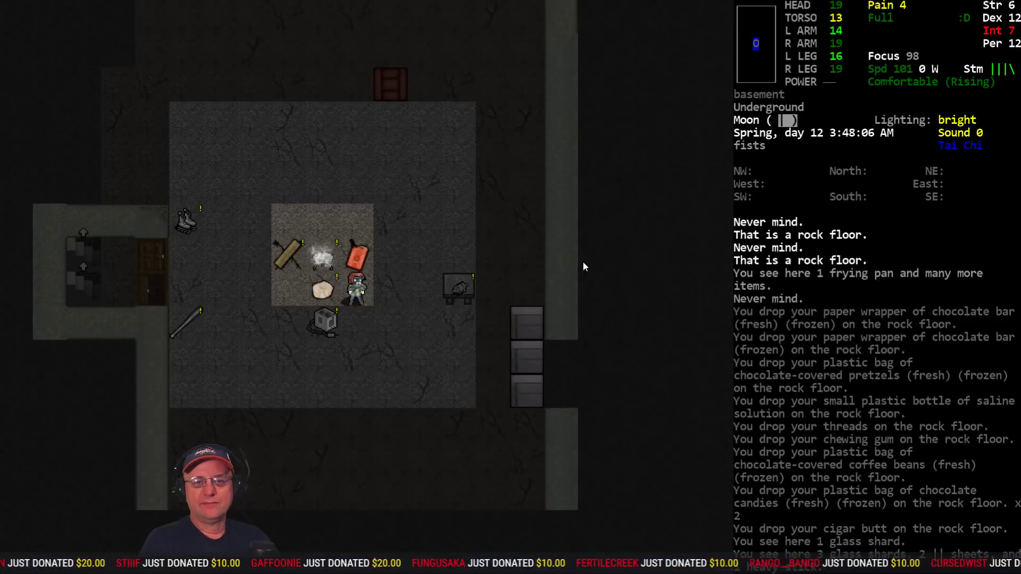
pyautogui.press('Z')
pyautogui.press('z')
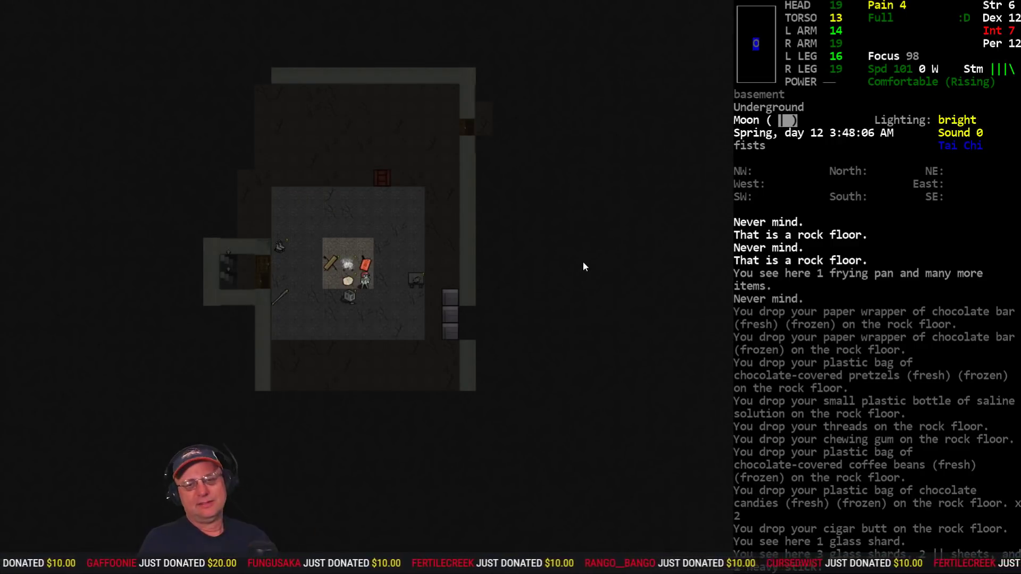
pyautogui.press('z')
pyautogui.press('5')
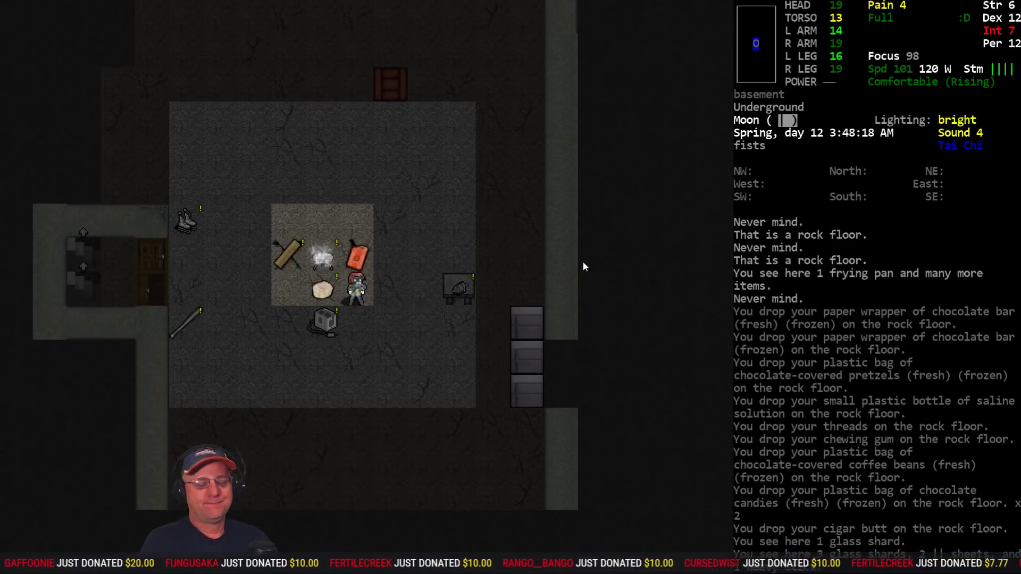
pyautogui.press('m')
pyautogui.press('less')
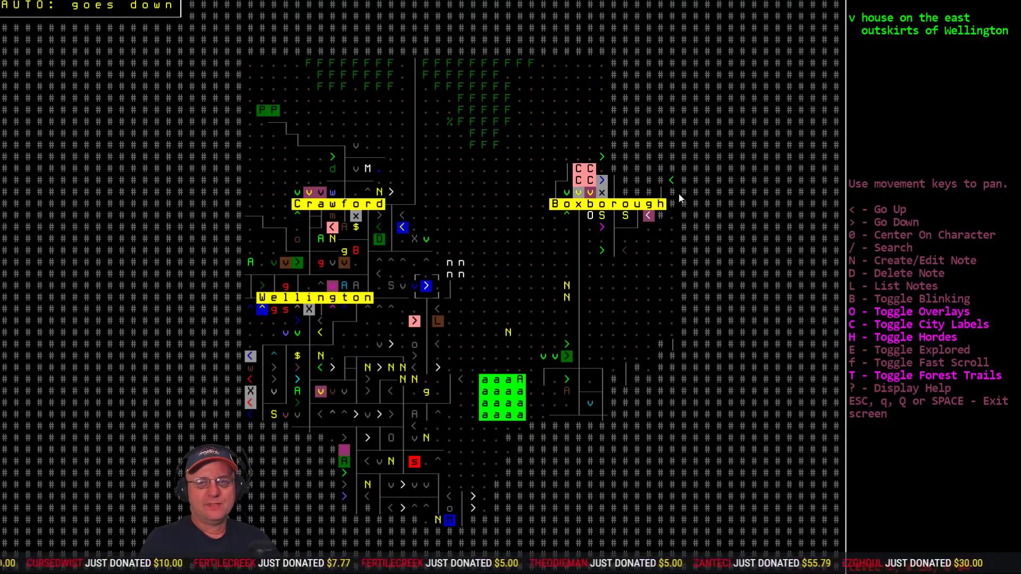
pyautogui.press('Escape')
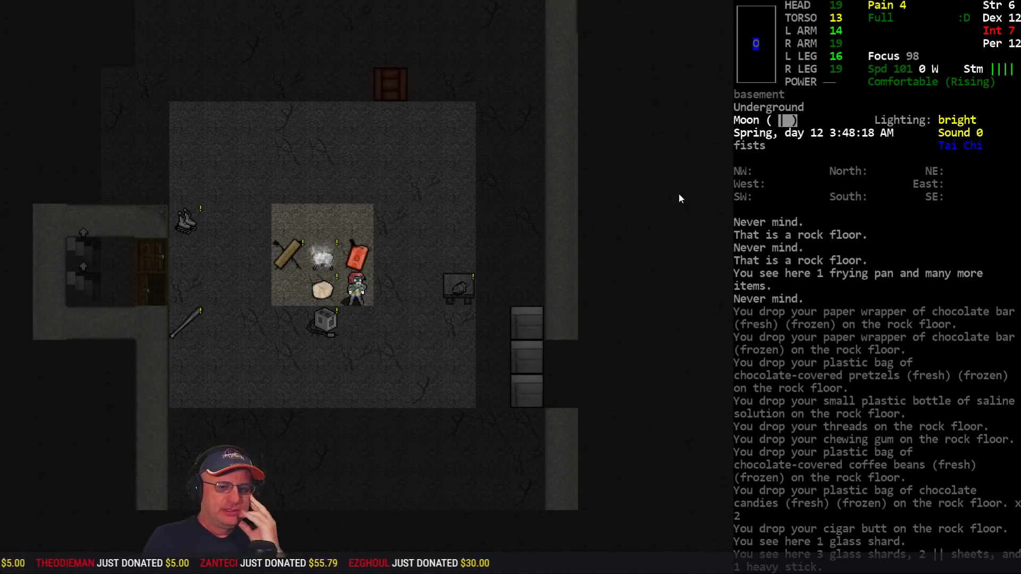
pyautogui.write('&f')
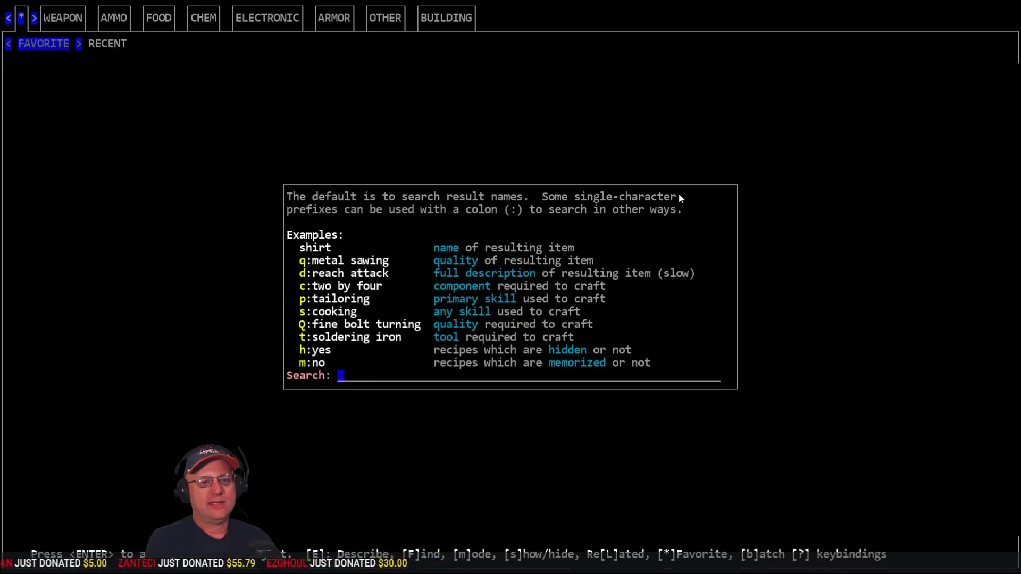
pyautogui.write('tool')
# Search tool recipes, reopen crafting, then review and close the character status sheet
pyautogui.press('Return')
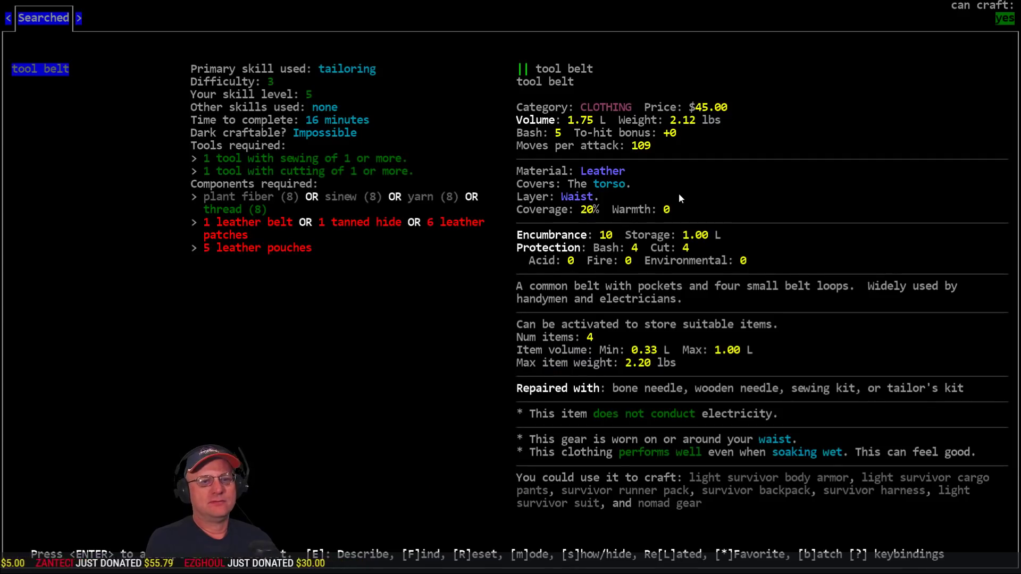
pyautogui.press('Escape')
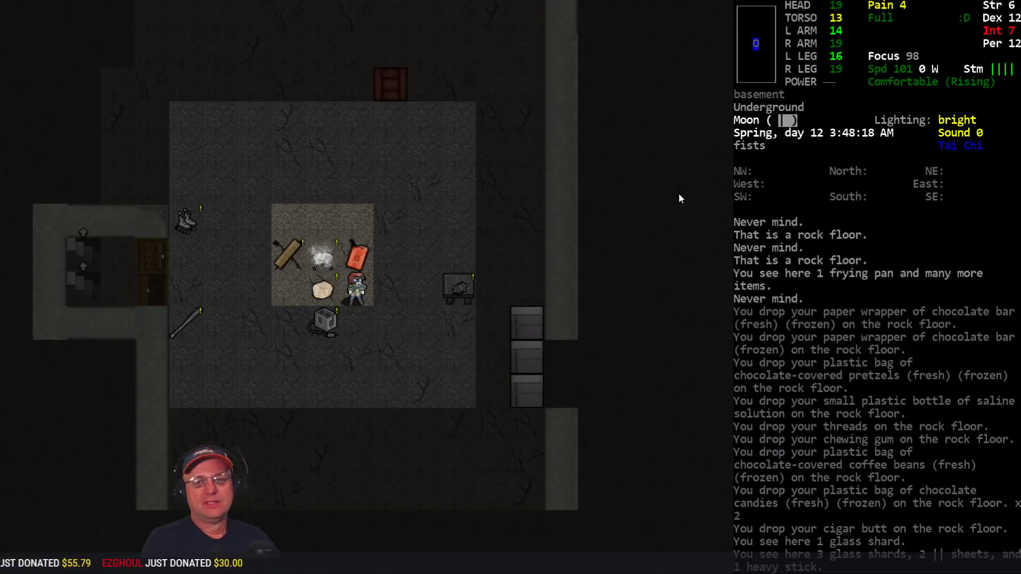
pyautogui.press('&')
pyautogui.press('Escape')
pyautogui.press('@')
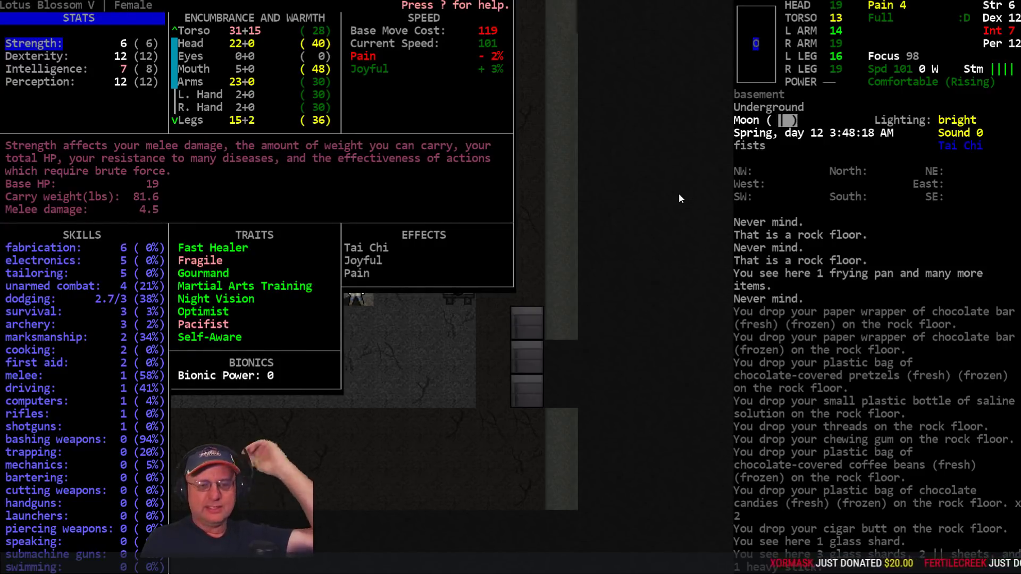
pyautogui.press('Escape')
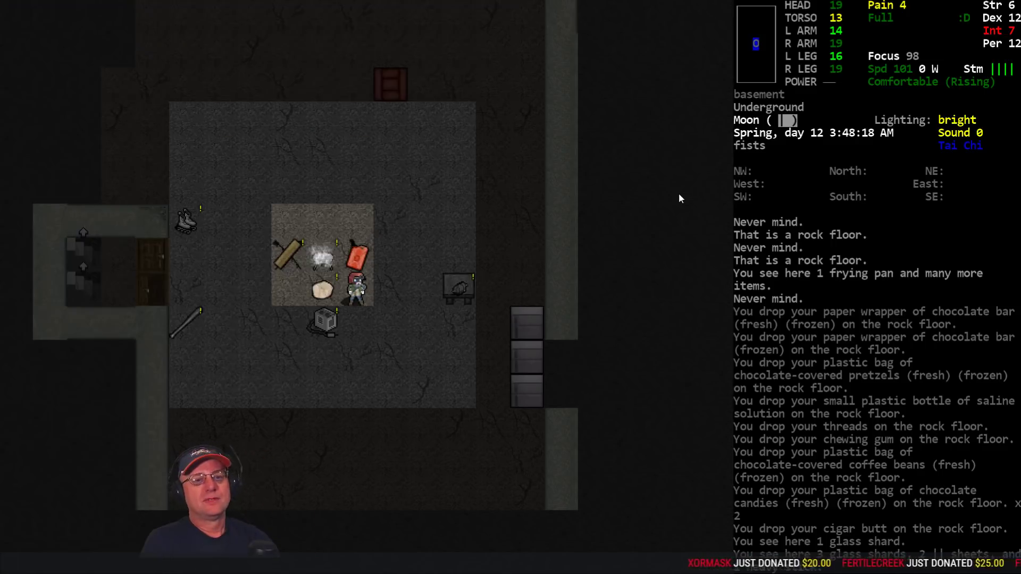
# Browse survival gear recipes, dismiss an item prompt, and return to the crafting favourites
pyautogui.press('i')
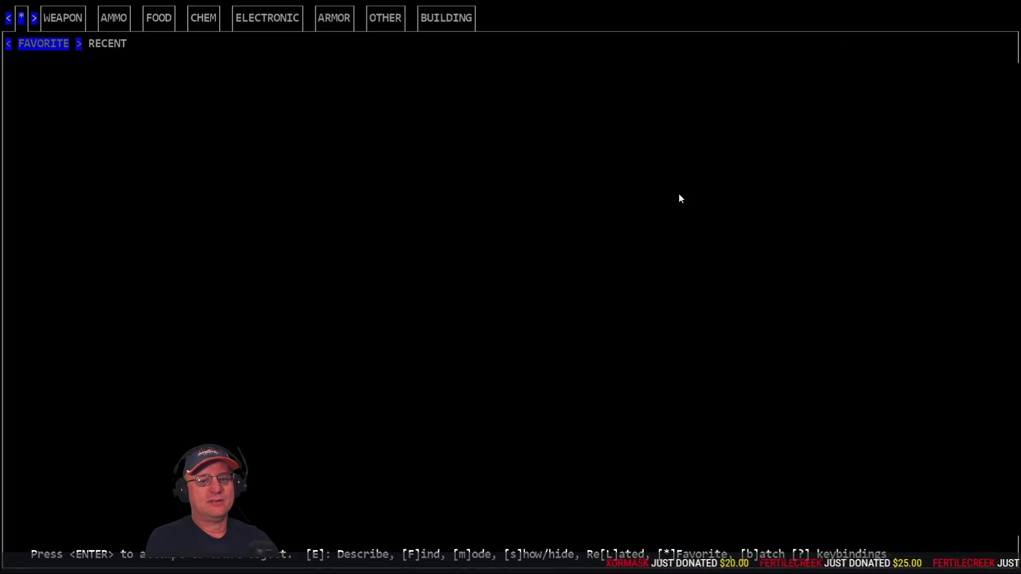
pyautogui.write('fsurvi')
pyautogui.press('Return')
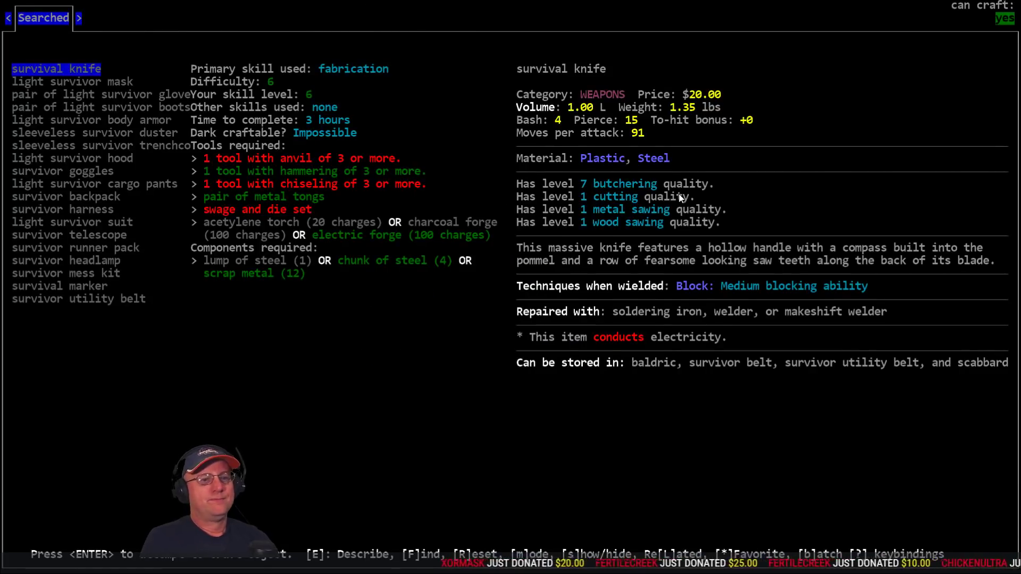
pyautogui.press('Down')
pyautogui.press('Down')
pyautogui.press('Down')
pyautogui.press('Down')
pyautogui.press('Down')
pyautogui.press('Down')
pyautogui.press('Down')
pyautogui.press('Down')
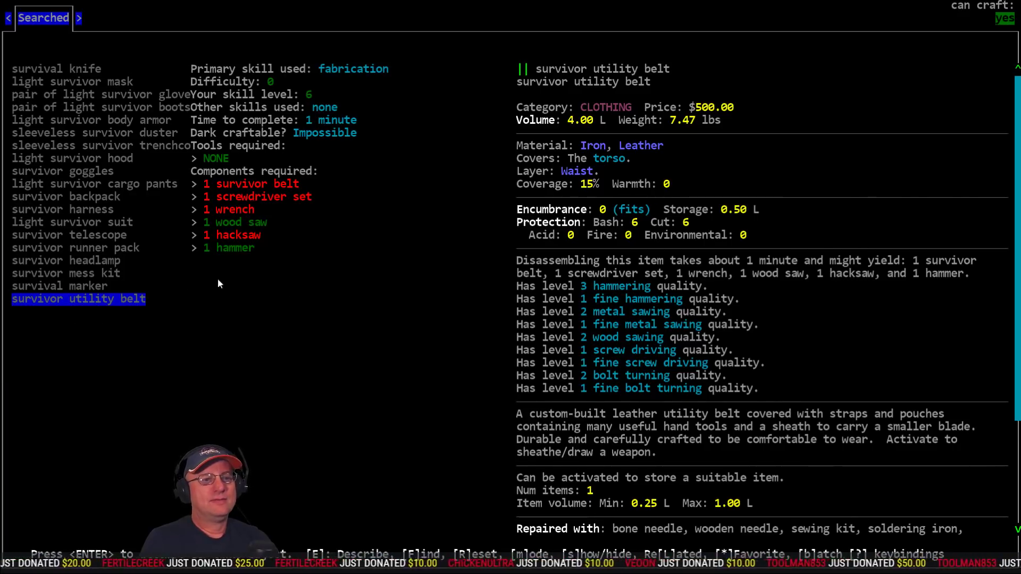
pyautogui.press('Escape')
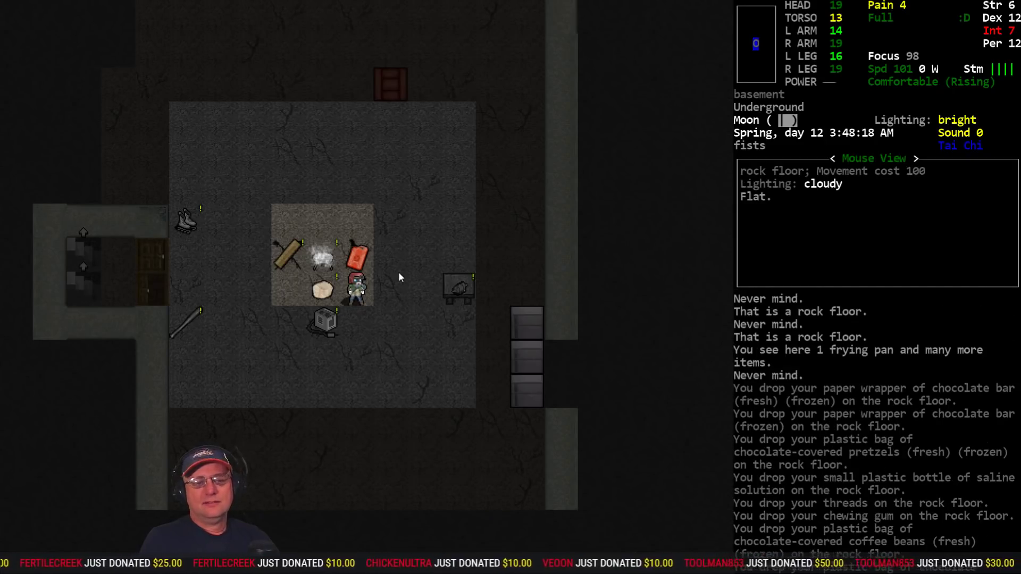
pyautogui.press('i')
pyautogui.press('Escape')
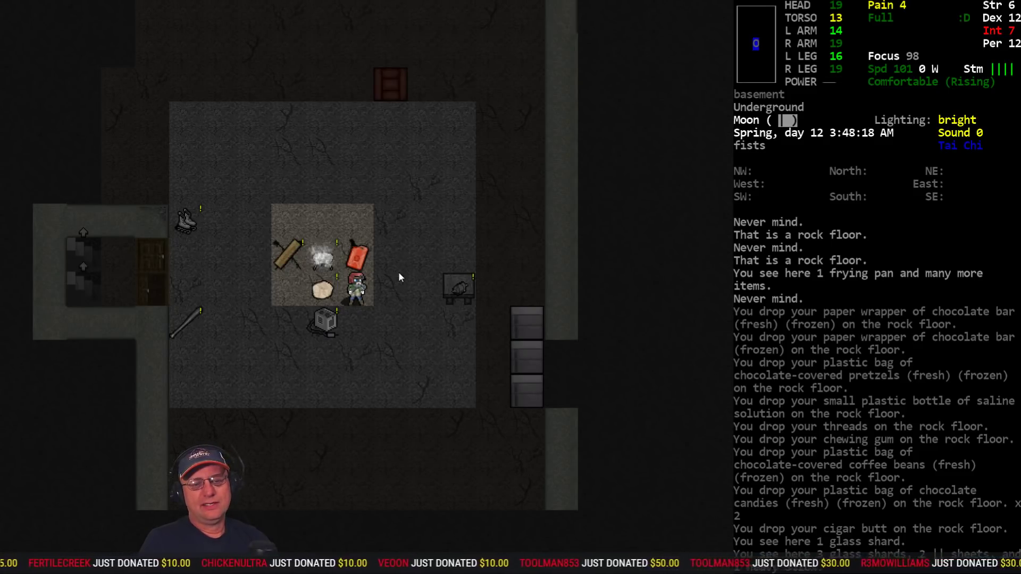
pyautogui.press('&')
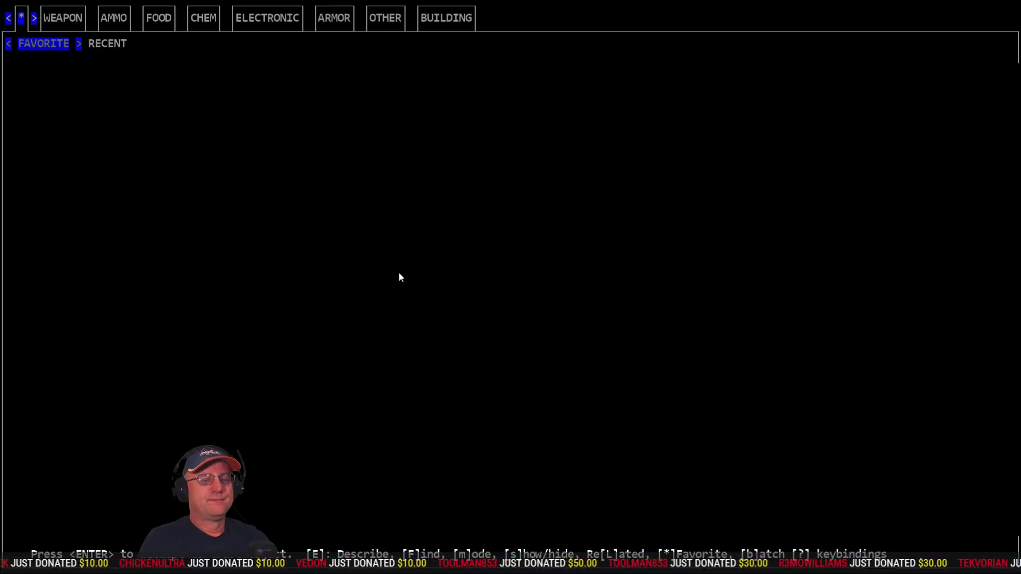
pyautogui.press('Tab')
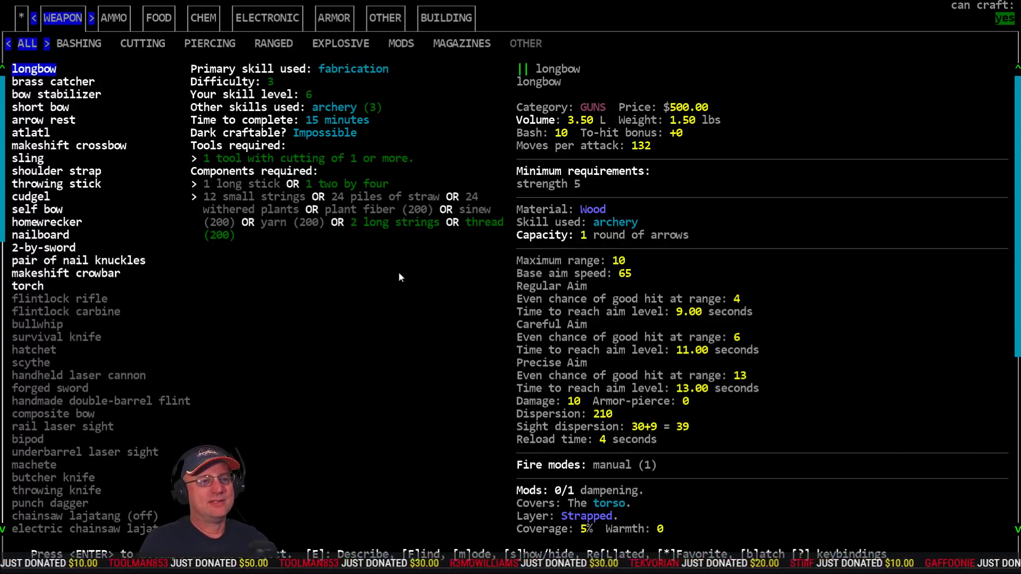
pyautogui.press('Tab')
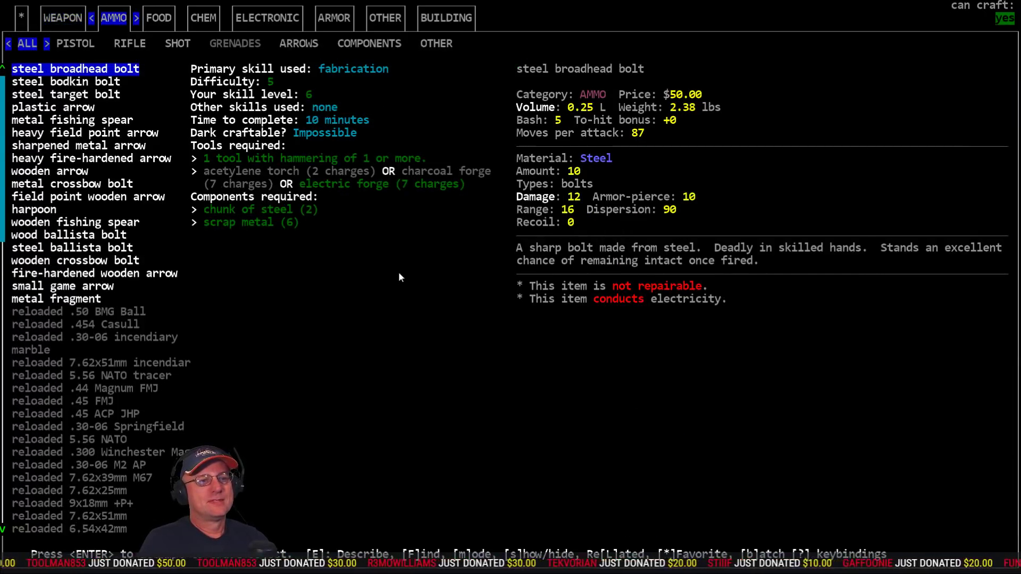
pyautogui.press('Right')
pyautogui.press('Right')
pyautogui.press('Right')
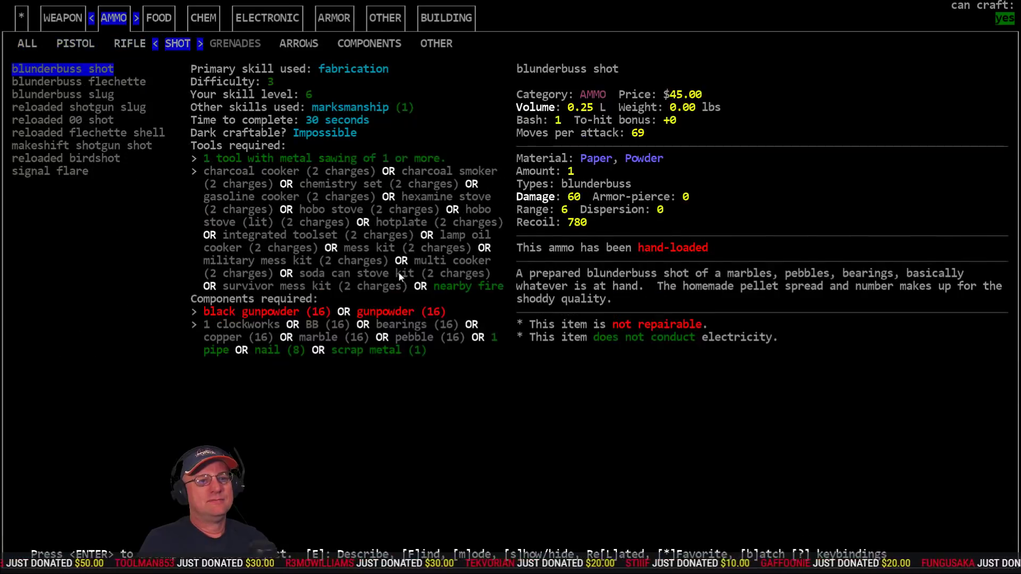
pyautogui.press('Right')
pyautogui.press('Right')
pyautogui.press('Left')
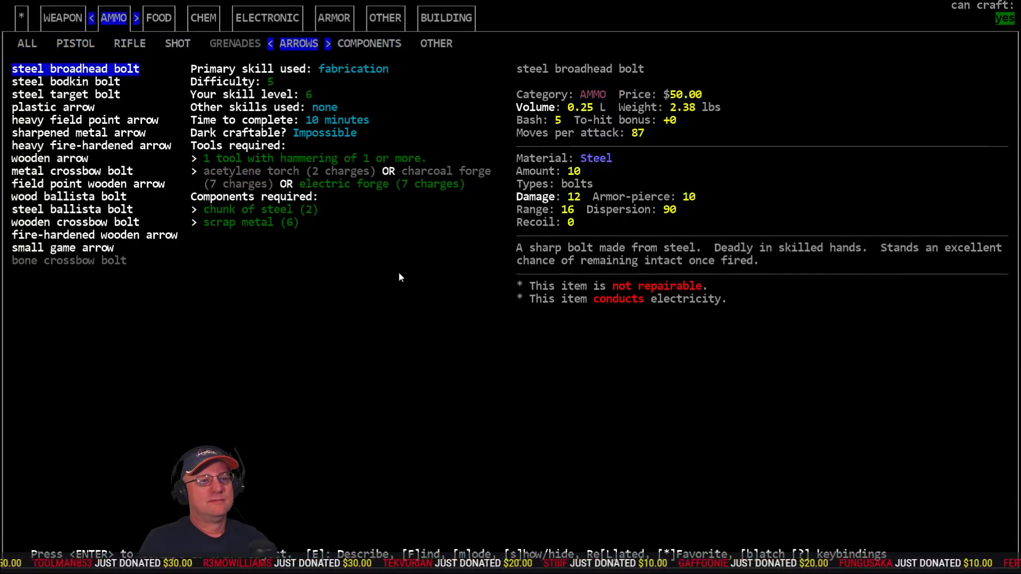
pyautogui.press('Down')
pyautogui.press('Down')
pyautogui.press('Down')
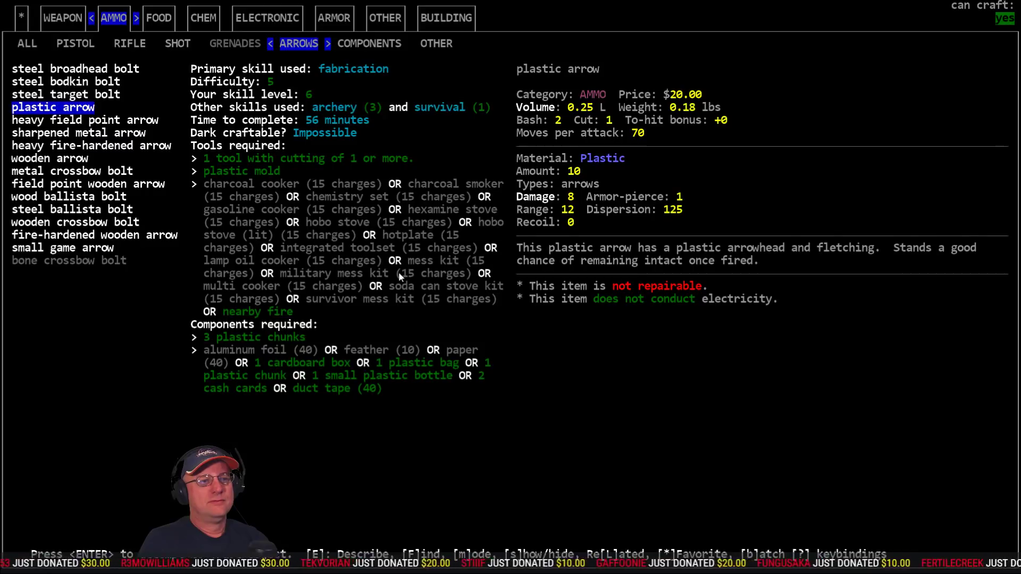
pyautogui.press('Down')
pyautogui.press('Down')
pyautogui.press('Down')
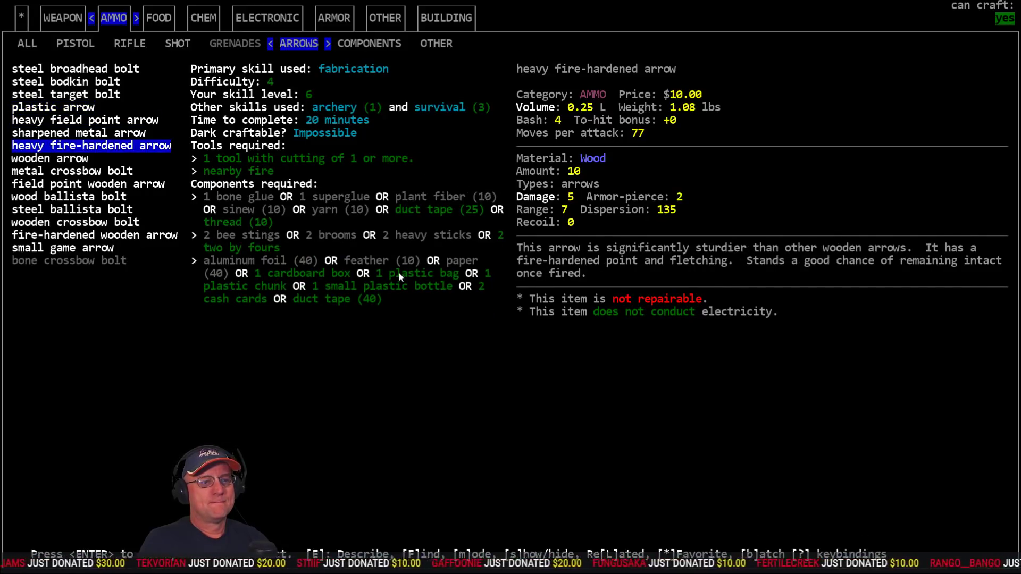
pyautogui.press('Up')
pyautogui.press('Up')
pyautogui.press('Up')
pyautogui.press('Up')
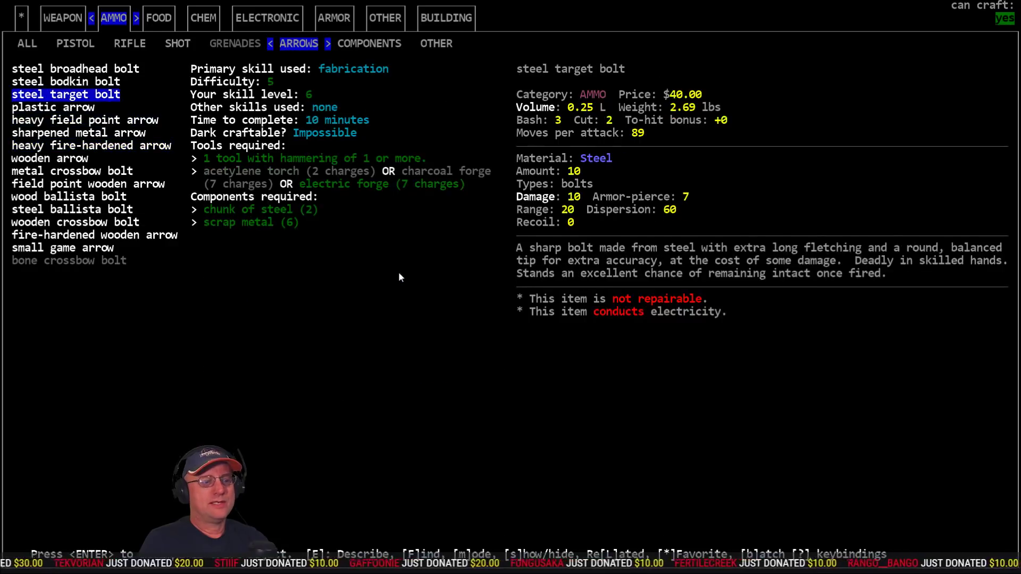
pyautogui.press('Up')
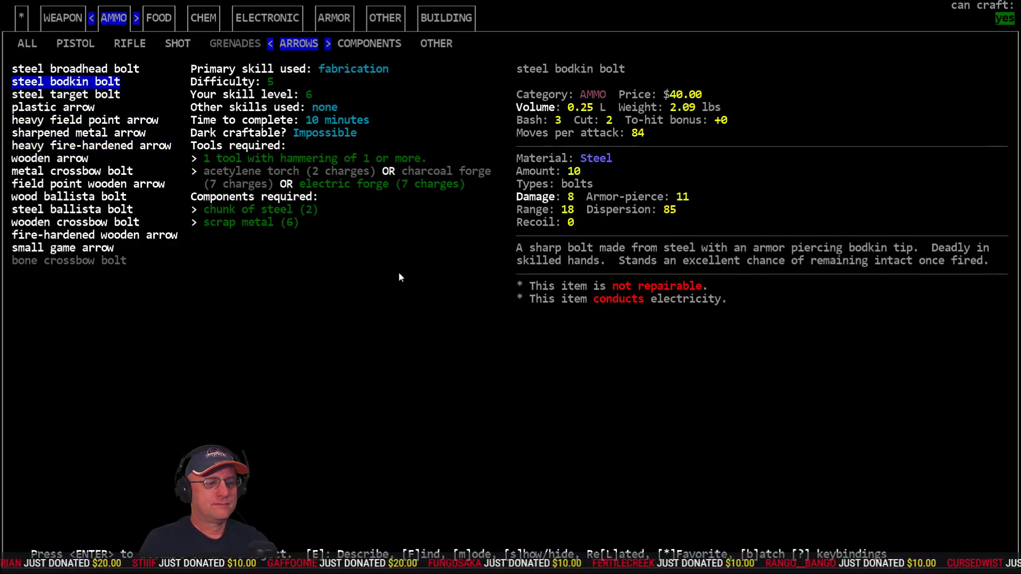
pyautogui.press('Tab')
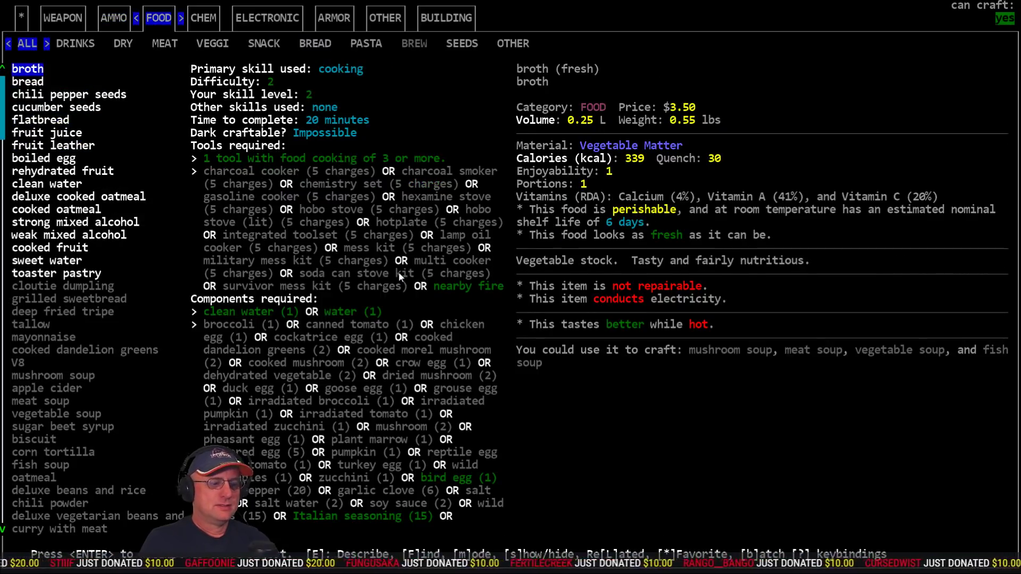
pyautogui.press('Escape')
pyautogui.press('&')
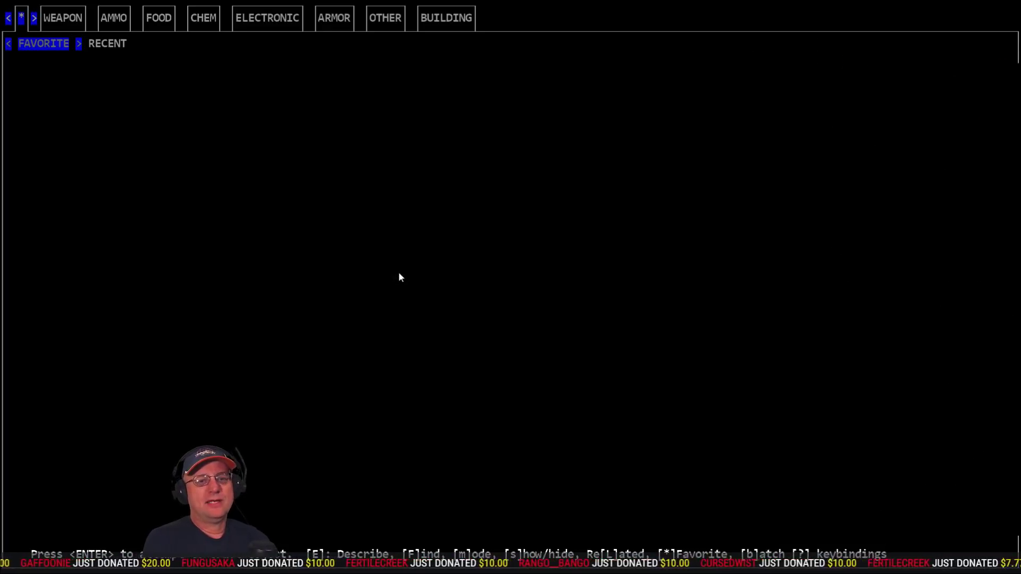
# Browse the consumable items down to the graham crackers without eating anything
pyautogui.press('Escape')
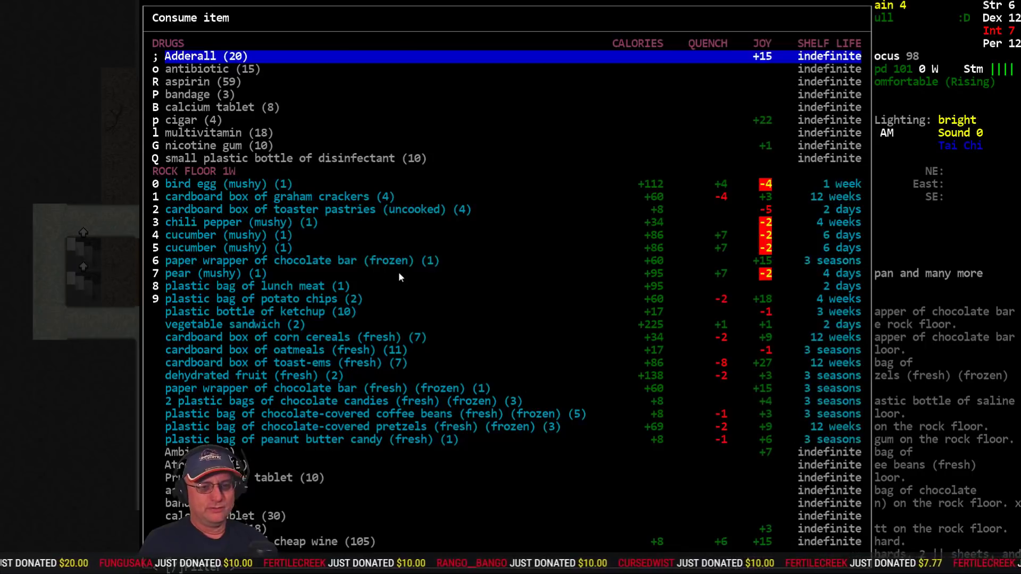
pyautogui.press('Down')
pyautogui.press('Down')
pyautogui.press('Down')
pyautogui.press('Down')
pyautogui.press('Down')
pyautogui.press('Down')
pyautogui.press('Up')
pyautogui.press('Up')
pyautogui.press('Up')
pyautogui.press('Up')
pyautogui.press('Up')
pyautogui.press('Up')
pyautogui.press('Up')
pyautogui.press('Down')
pyautogui.press('Down')
pyautogui.press('Down')
pyautogui.press('Down')
pyautogui.press('Down')
pyautogui.press('Down')
pyautogui.press('Down')
pyautogui.press('Down')
pyautogui.press('Up')
pyautogui.press('Up')
pyautogui.press('Up')
pyautogui.press('Up')
pyautogui.press('Up')
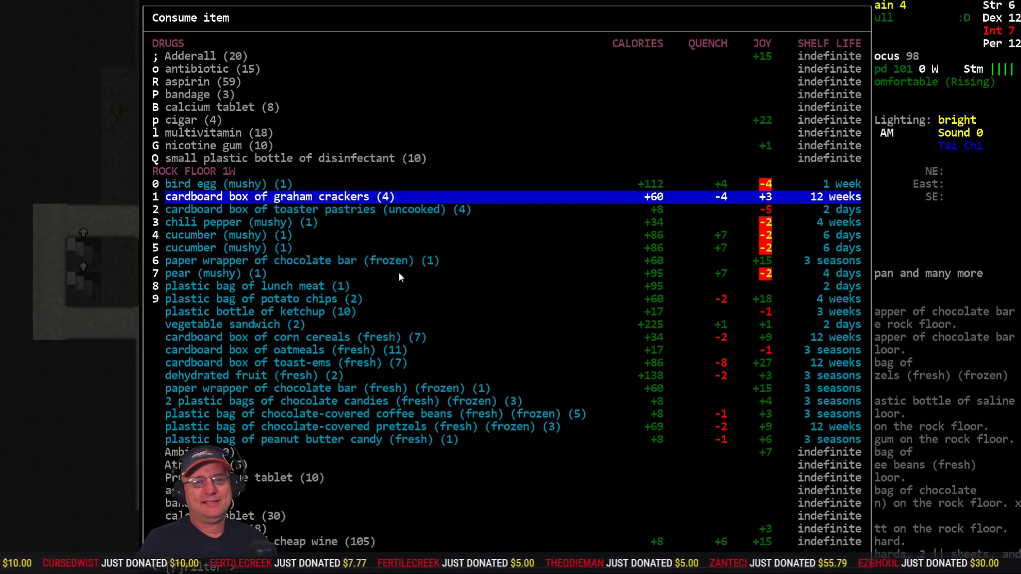
pyautogui.press('Escape')
# View the surface overmap around Wellington, Crawford and Boxborough twice before closing it
pyautogui.press('m')
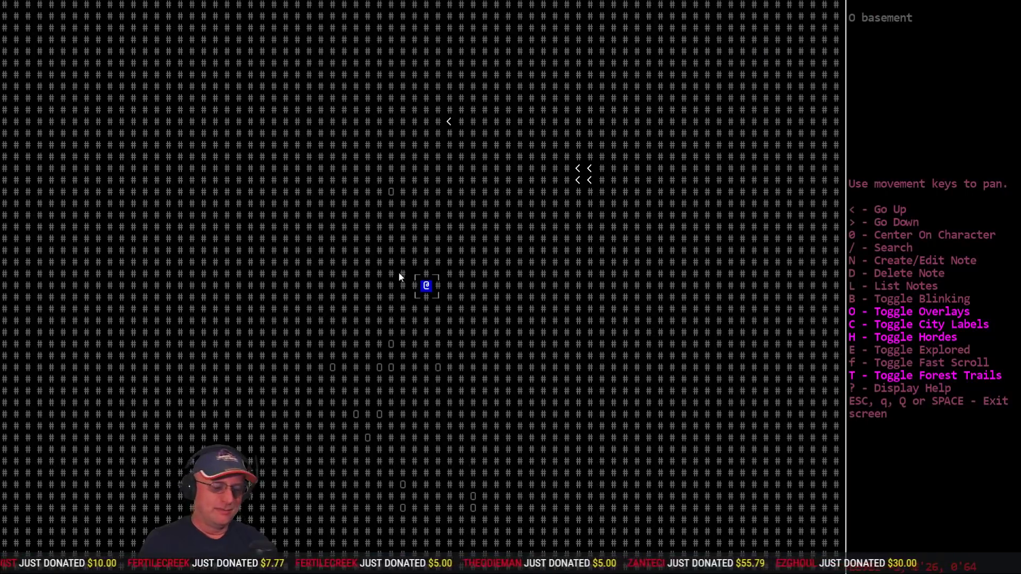
pyautogui.press('less')
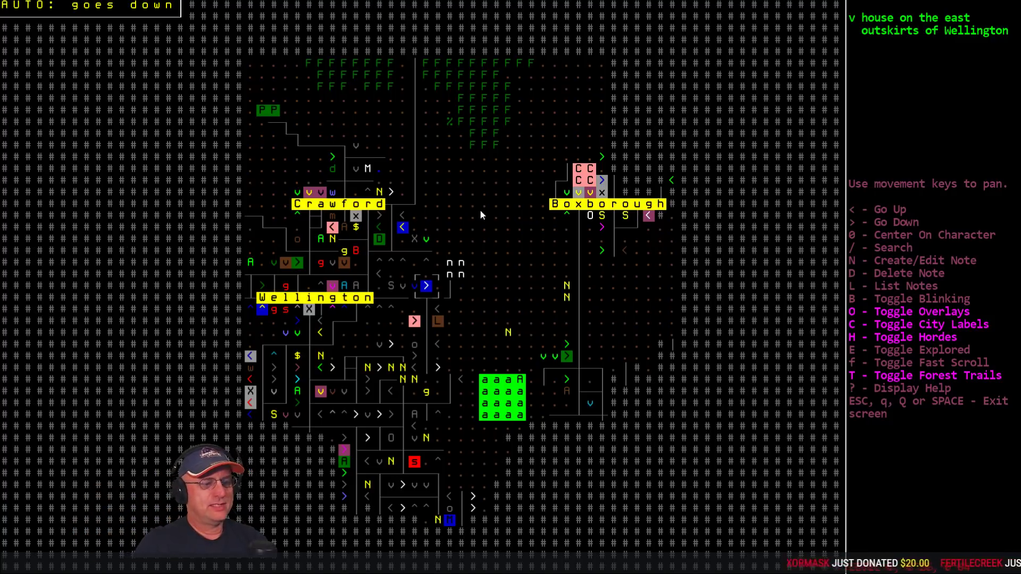
pyautogui.press('Escape')
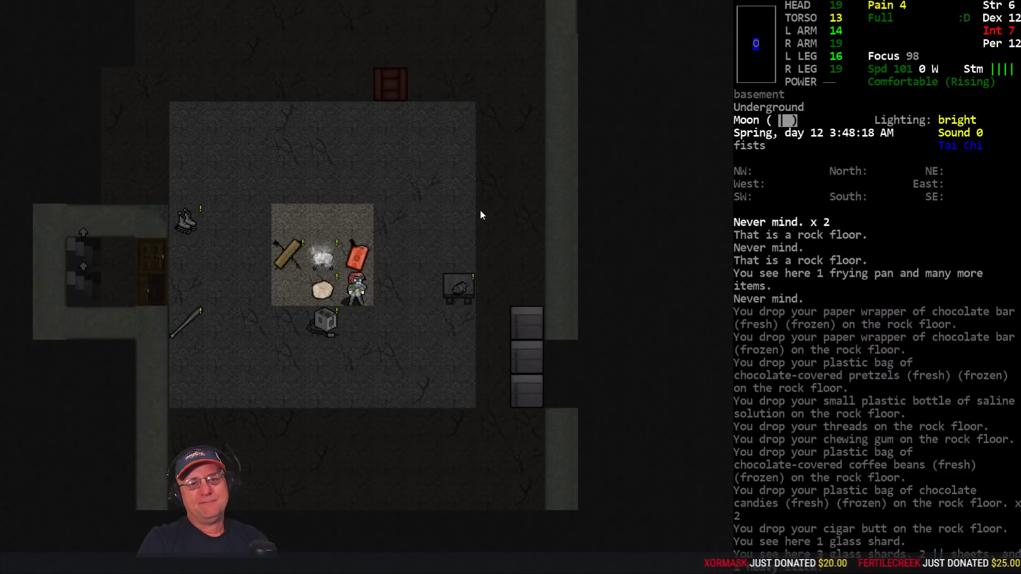
pyautogui.press('Z')
pyautogui.press('z')
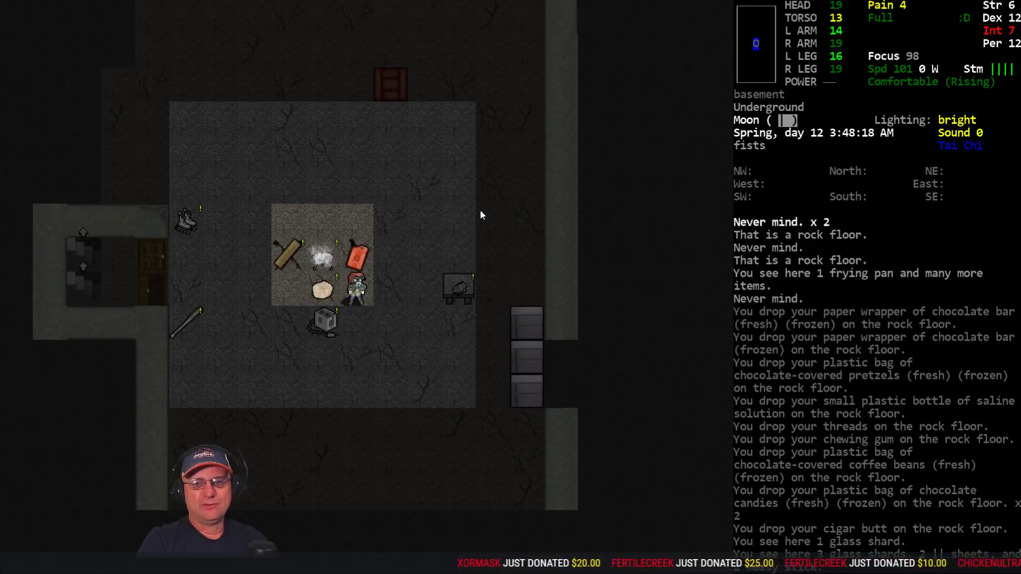
pyautogui.press('m')
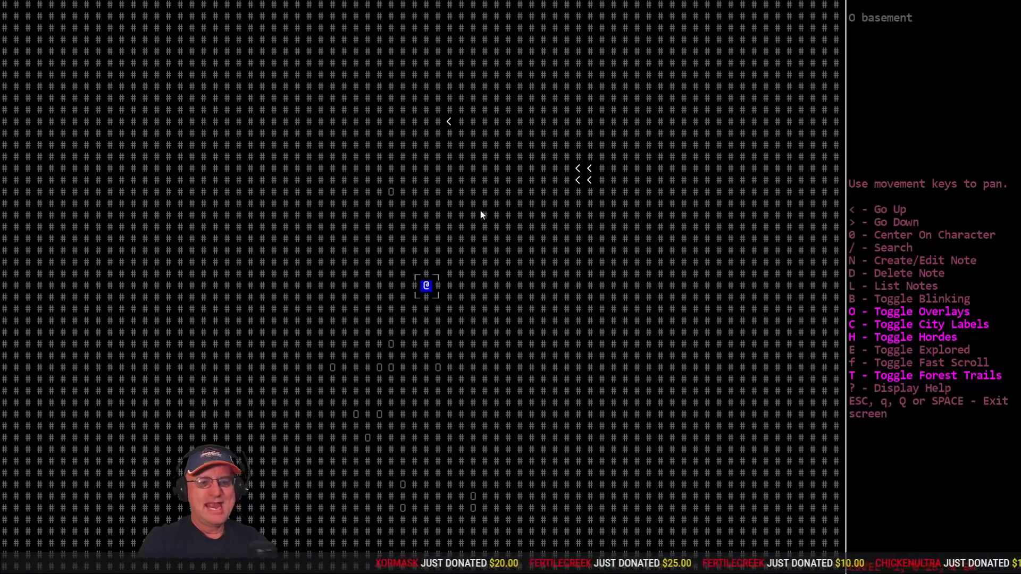
pyautogui.press('less')
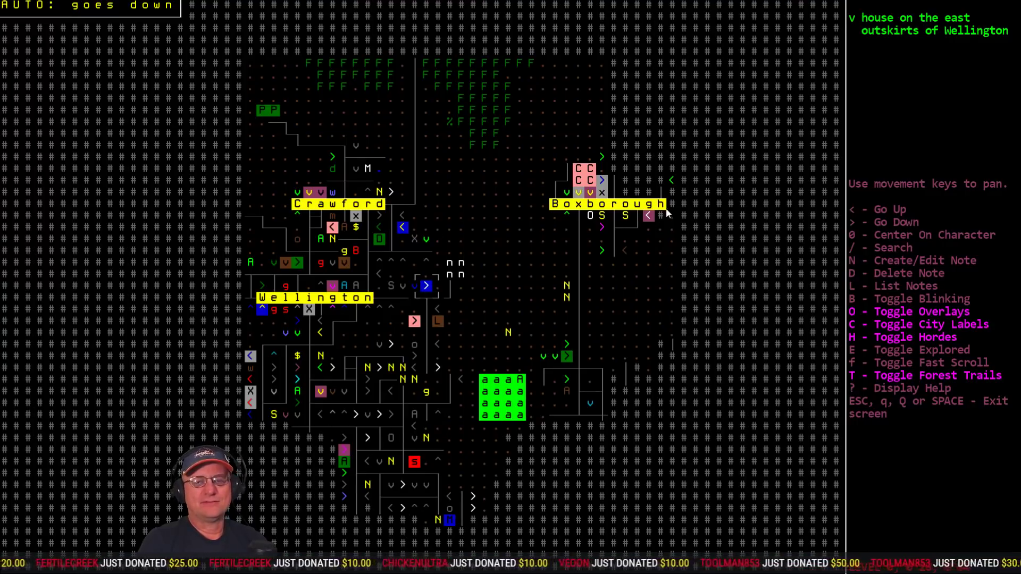
pyautogui.press('Escape')
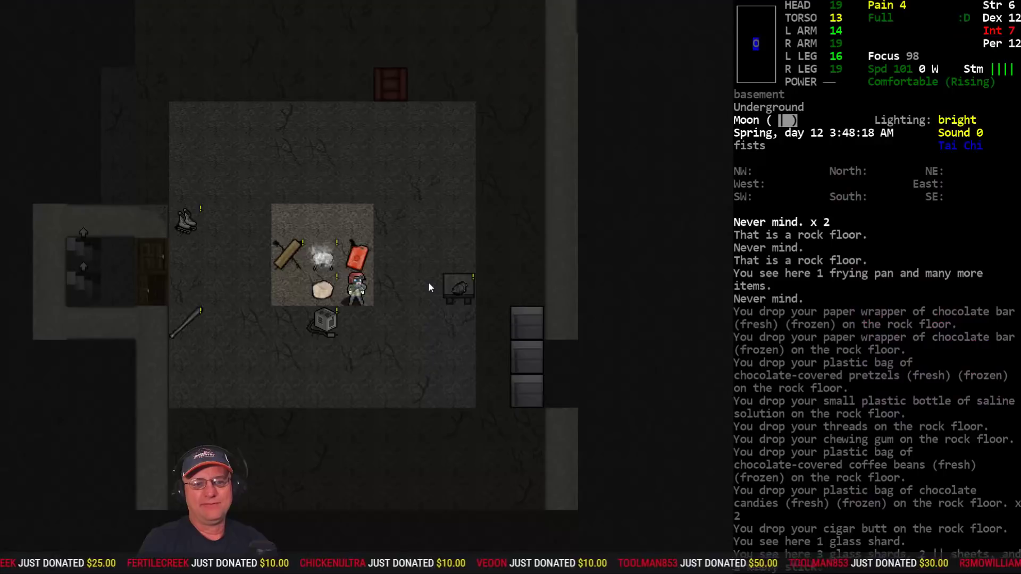
# Zoom the local map in and out around the basement room
pyautogui.press('z')
pyautogui.press('Z')
pyautogui.press('z')
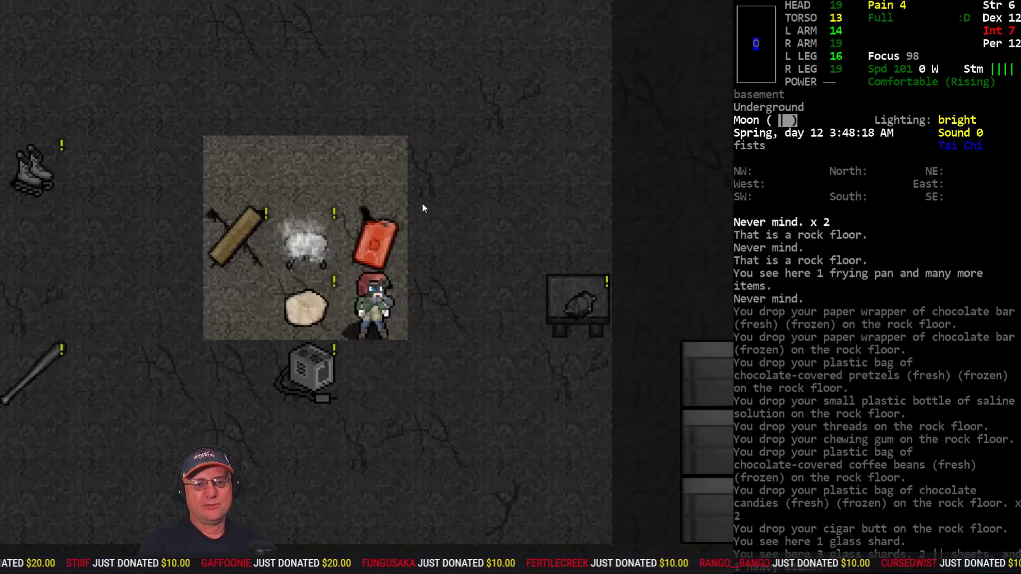
pyautogui.press('Z')
pyautogui.press('z')
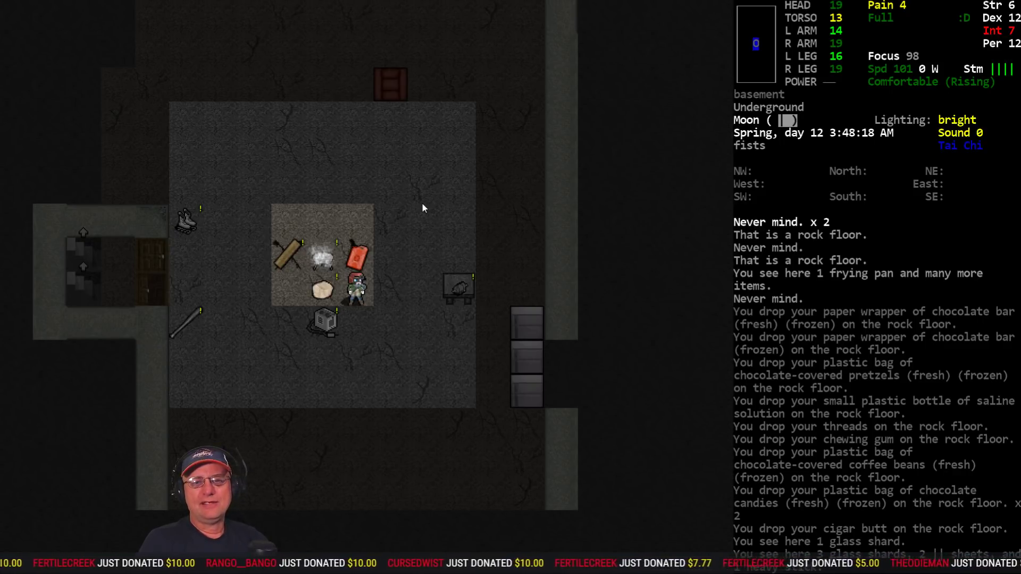
pyautogui.press('z')
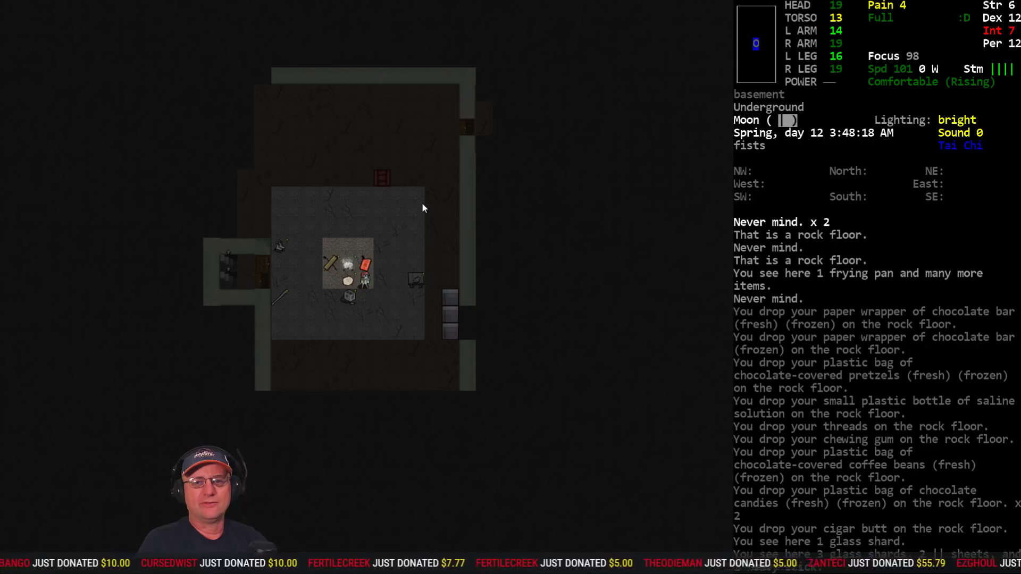
pyautogui.press('z')
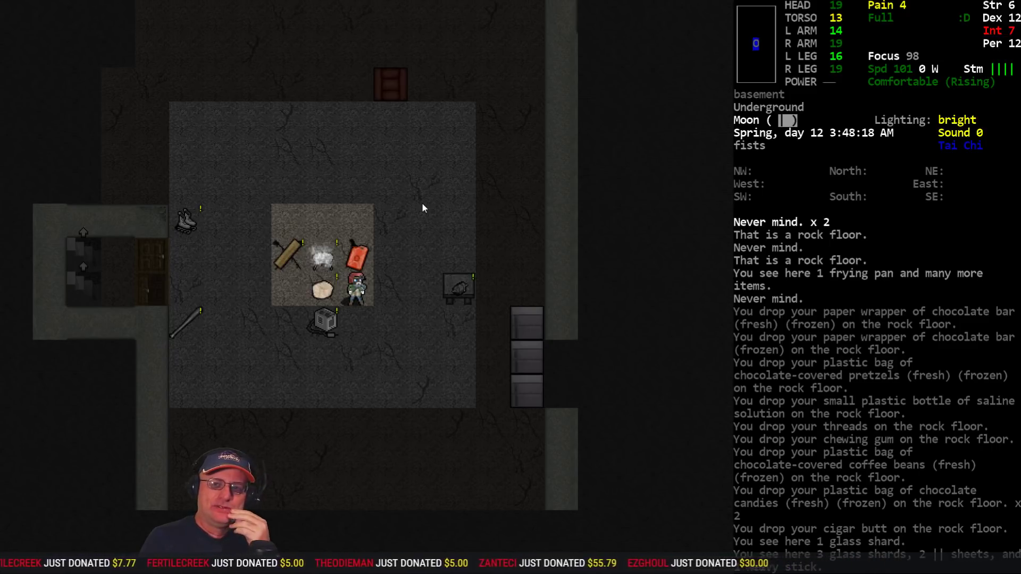
# Glance at the floor book list, then check the +99 morale breakdown
pyautogui.press('R')
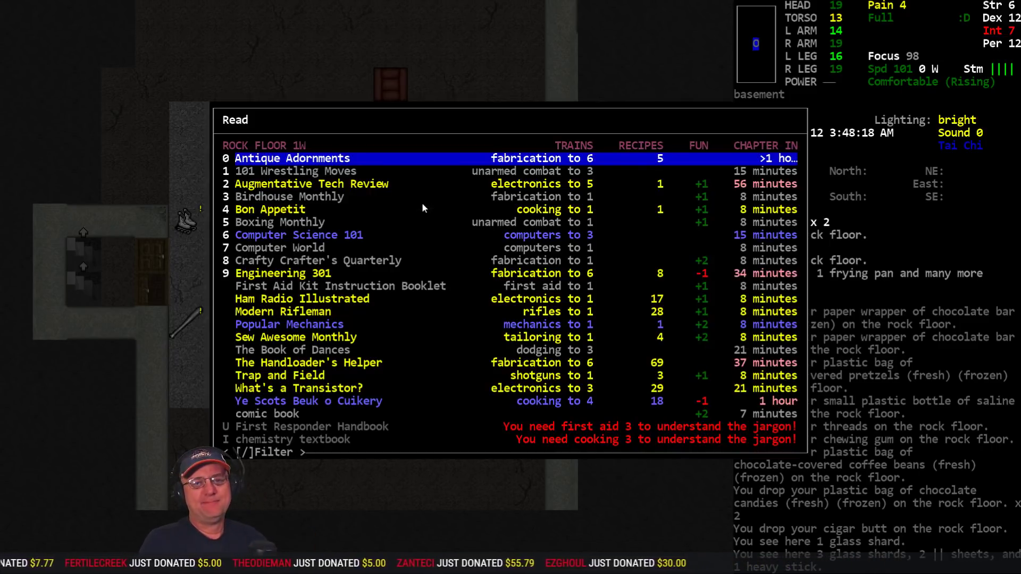
pyautogui.press('Escape')
pyautogui.press('v')
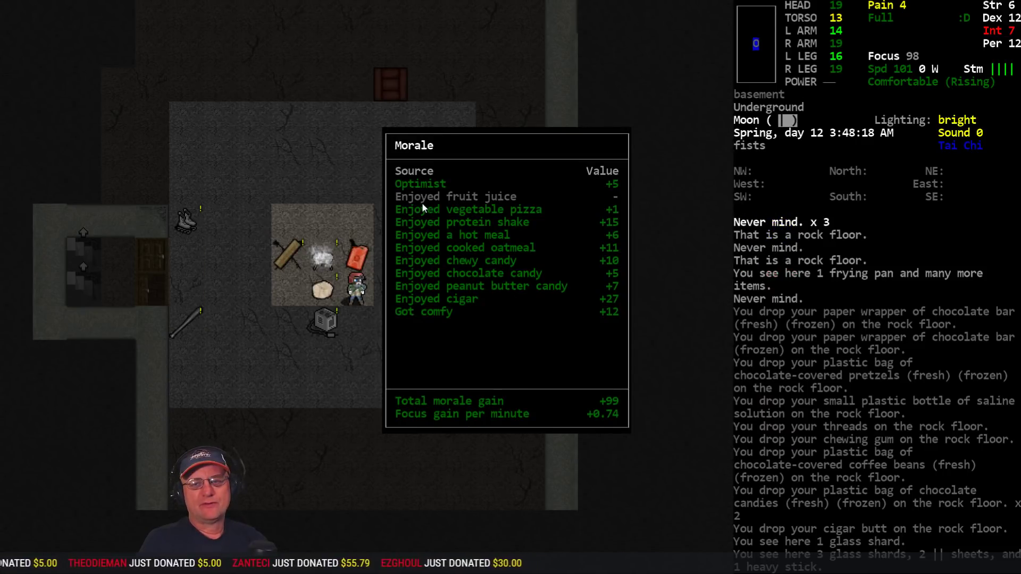
pyautogui.press('Escape')
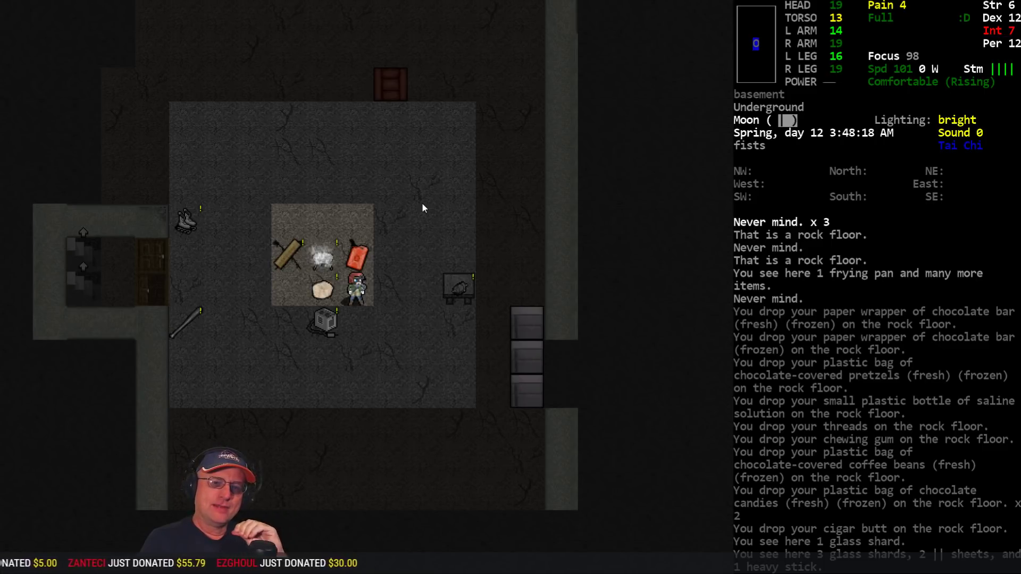
pyautogui.press('@')
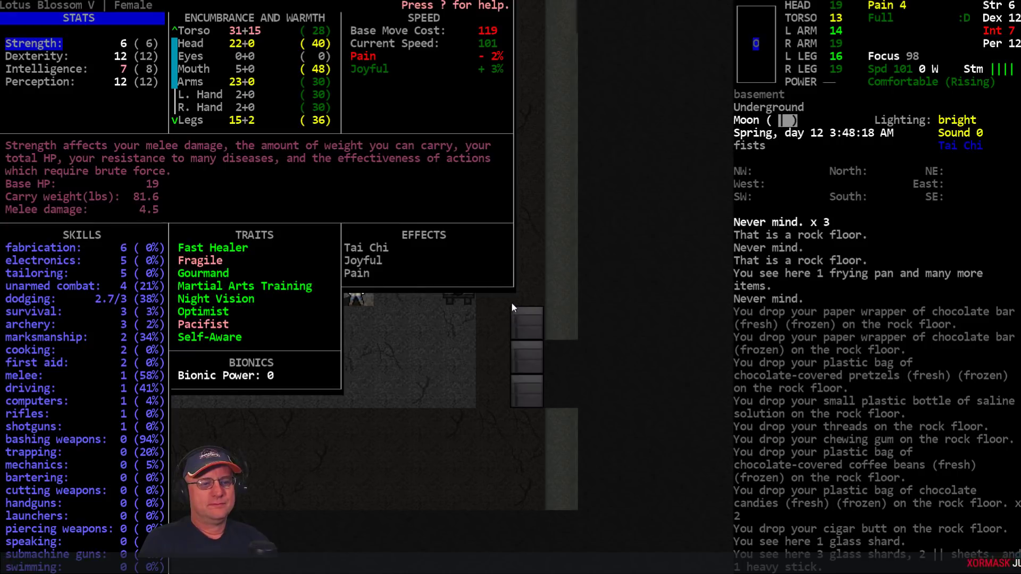
pyautogui.press('Escape')
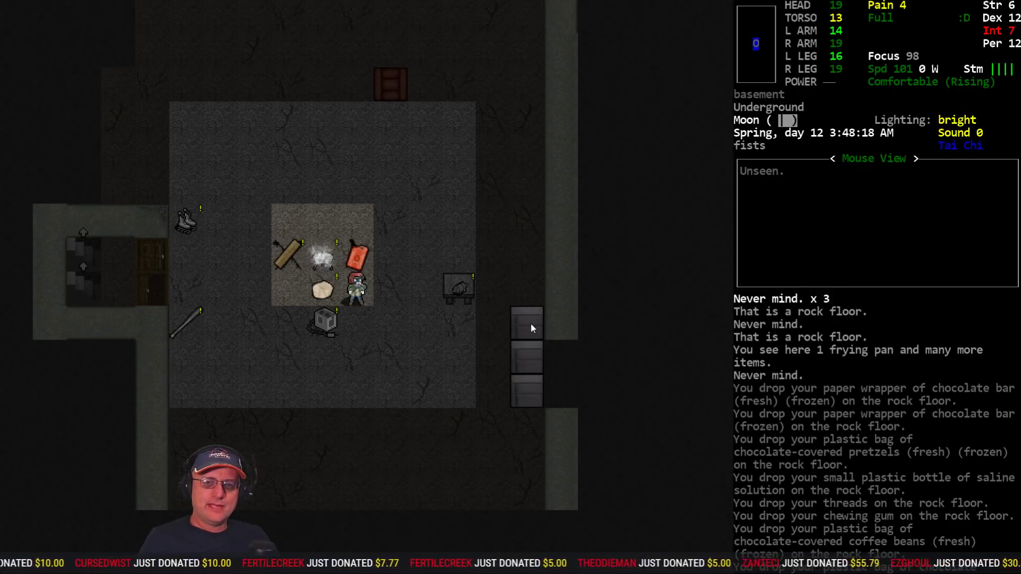
# Show the overmap at surface level near Wellington's east outskirts
pyautogui.press('m')
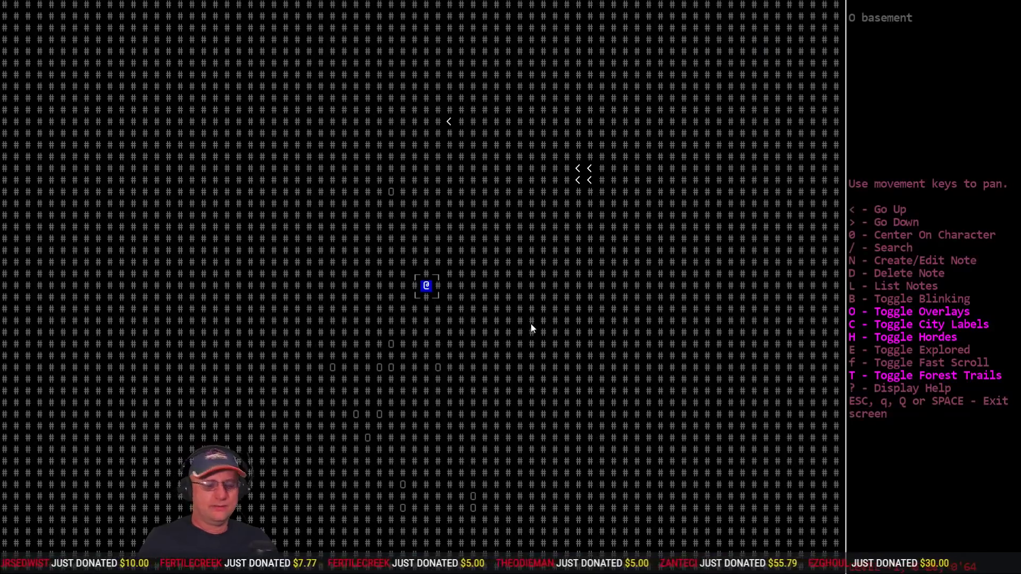
pyautogui.hotkey('shift', ',')
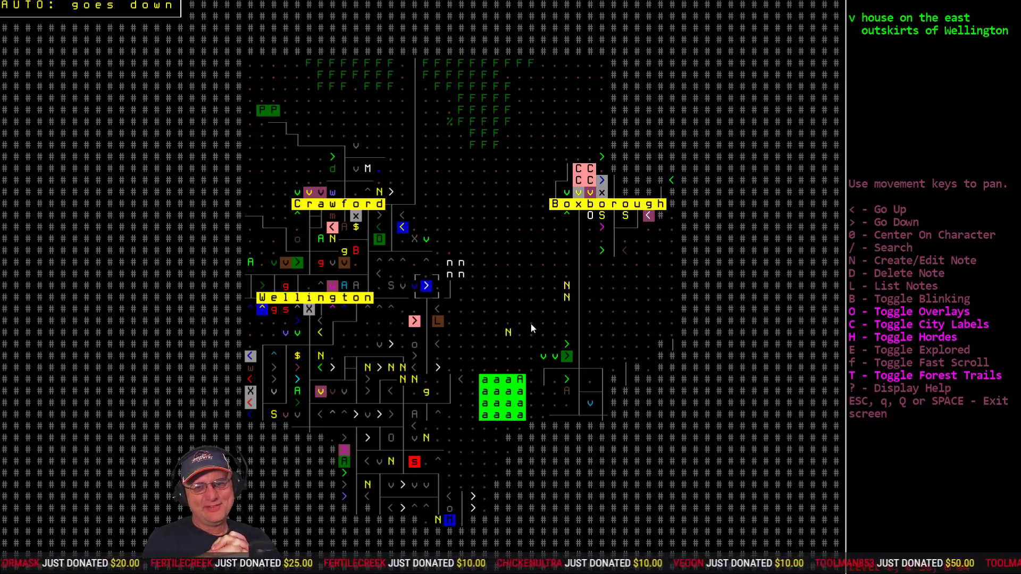
# Return from the overmap to the basement beside the dropped supplies
pyautogui.press('Escape')
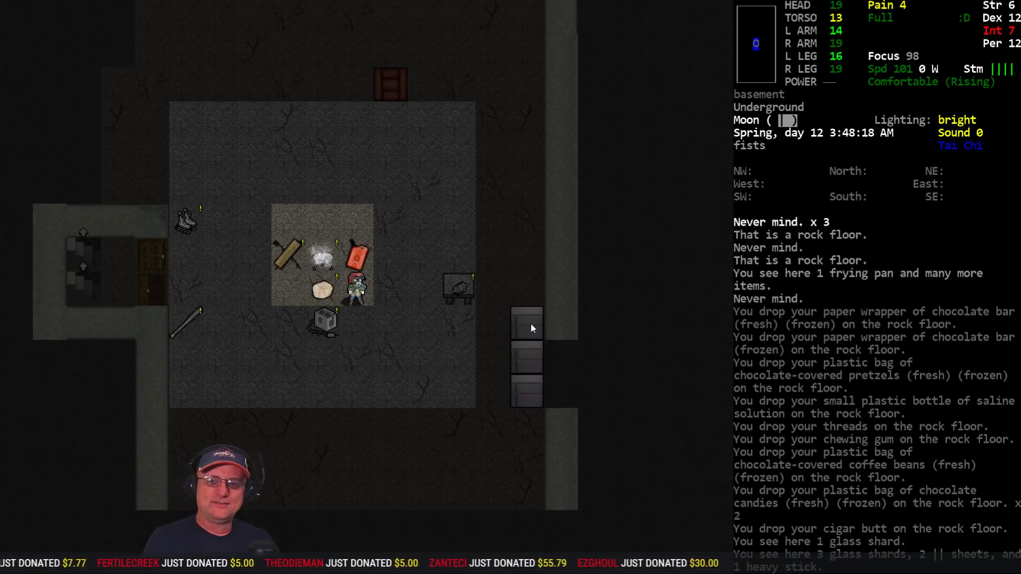
# Check the surface overmap, reopen and close it, then zoom in on the survivor
pyautogui.press('m')
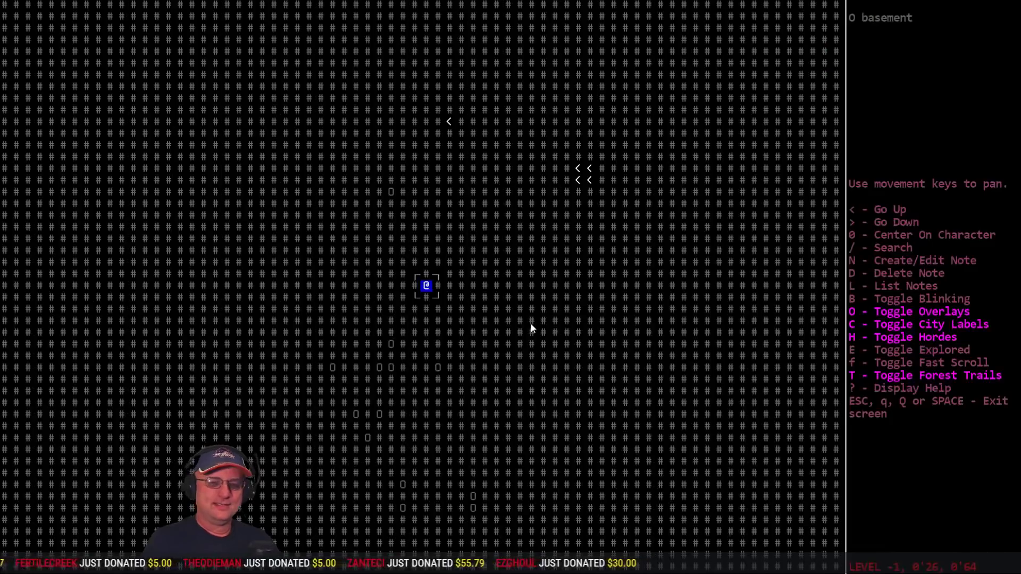
pyautogui.press('less')
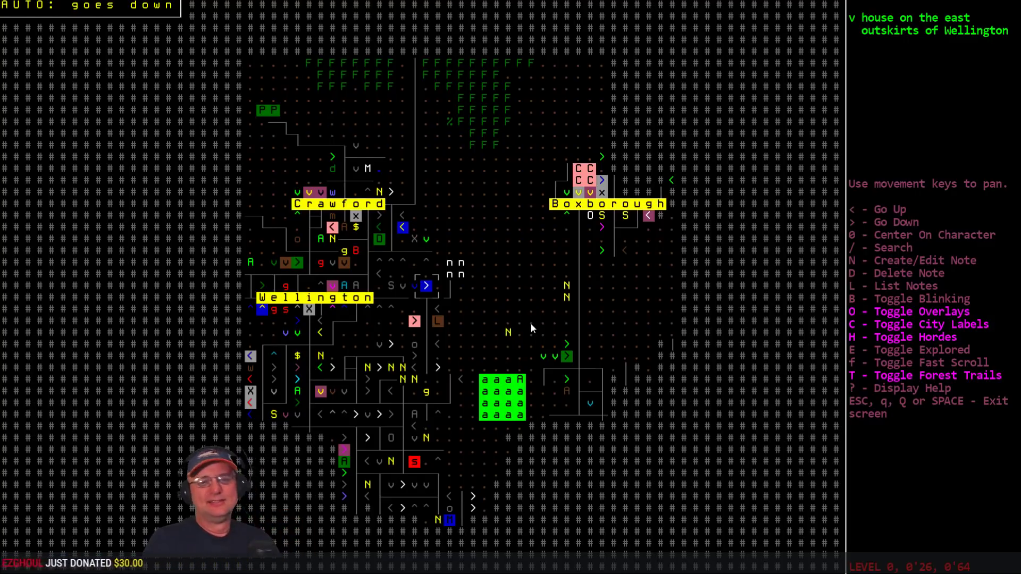
pyautogui.press('Escape')
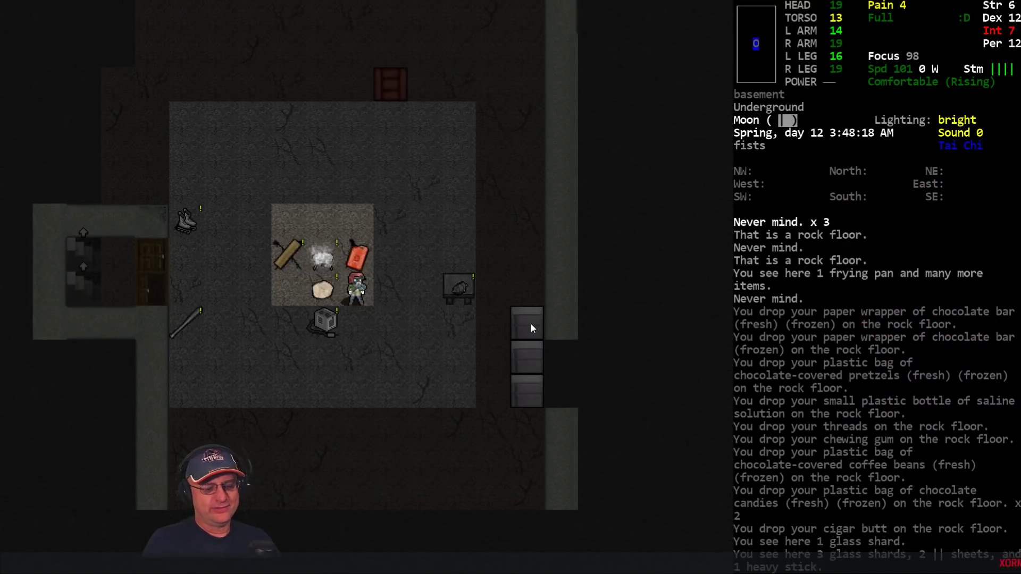
pyautogui.press('m')
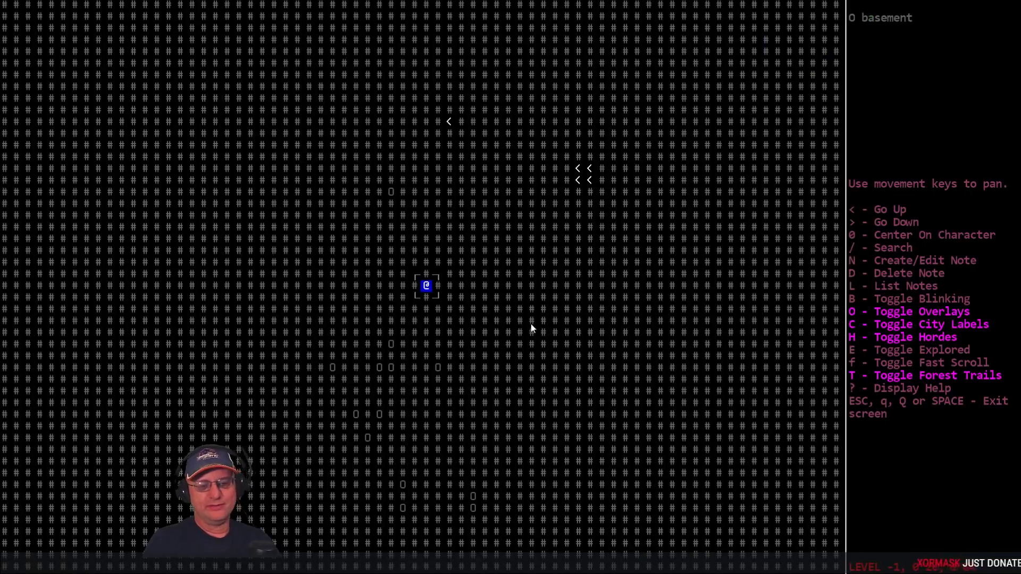
pyautogui.press('Escape')
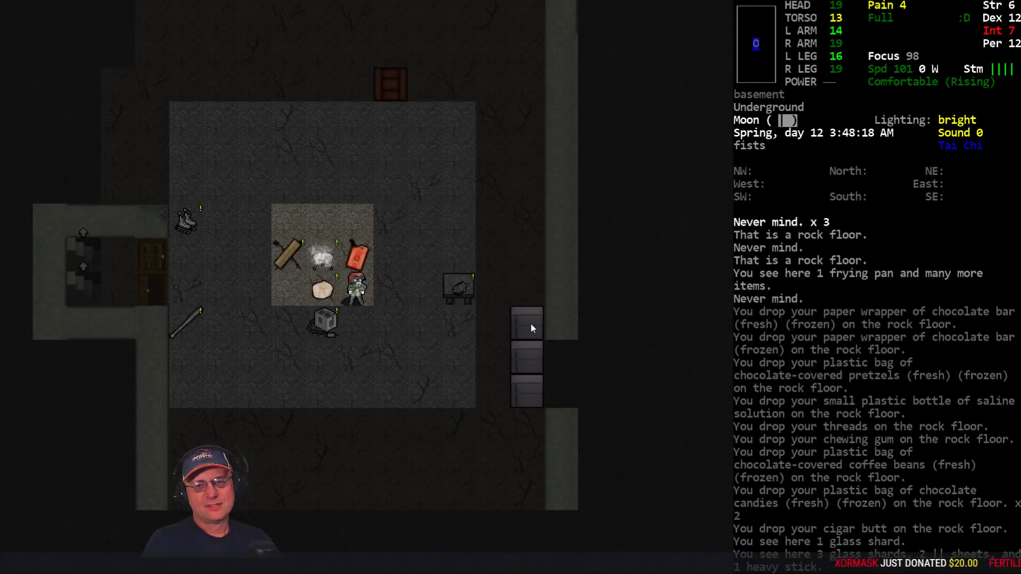
pyautogui.press('z')
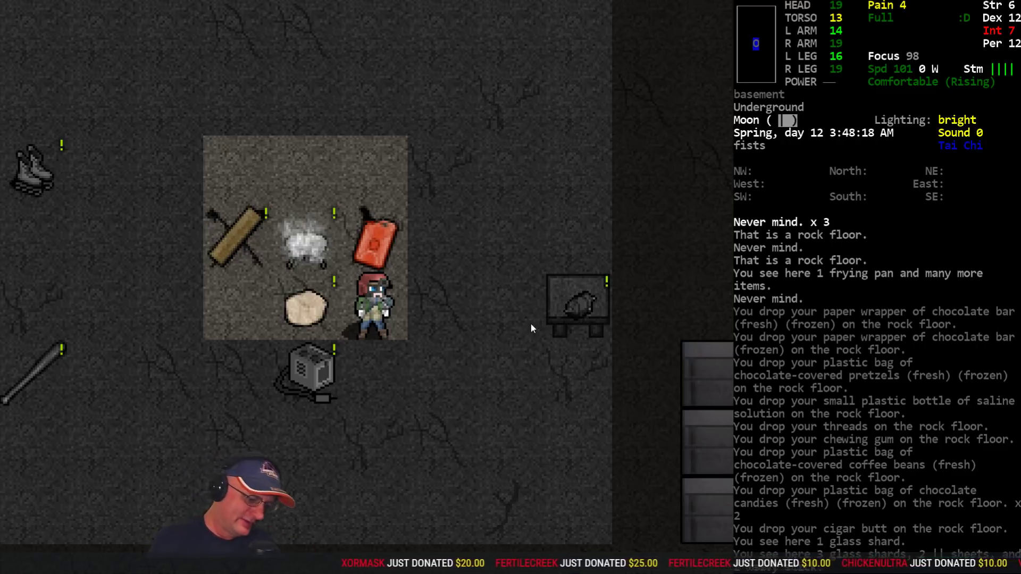
# Review the 32-kill count and empty missions list, then bring up the overmap
pyautogui.press(')')
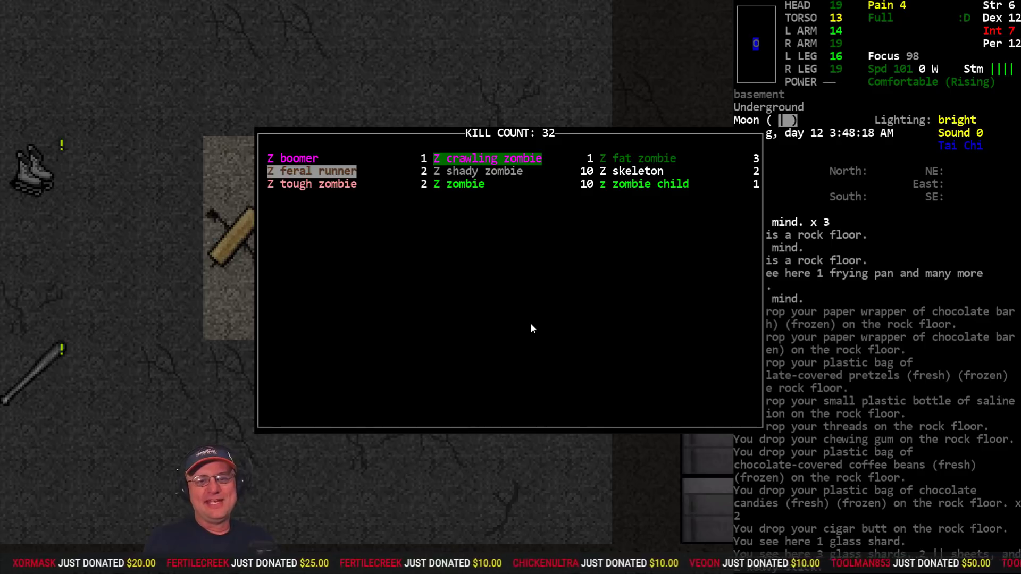
pyautogui.press('Escape')
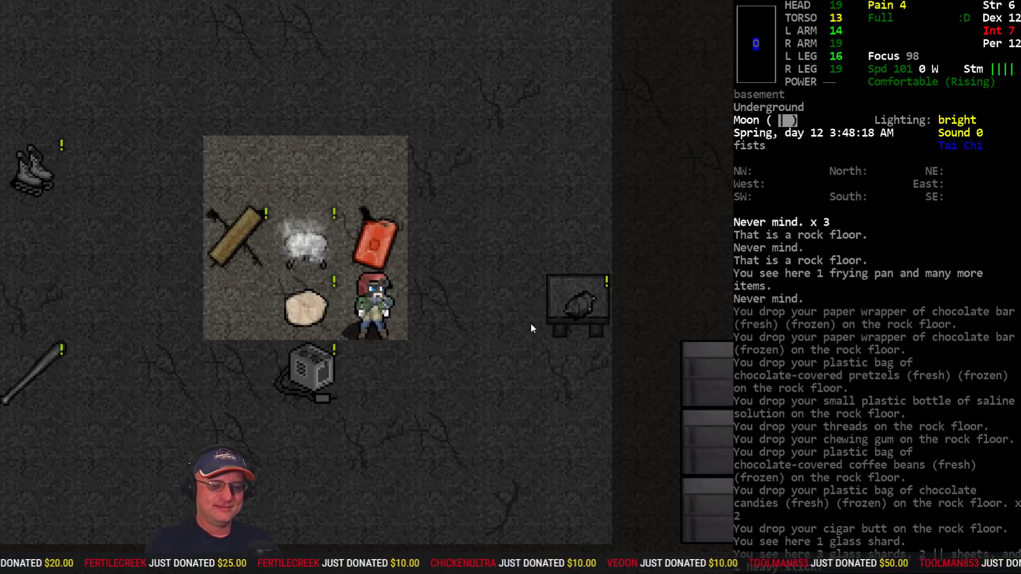
pyautogui.press('M')
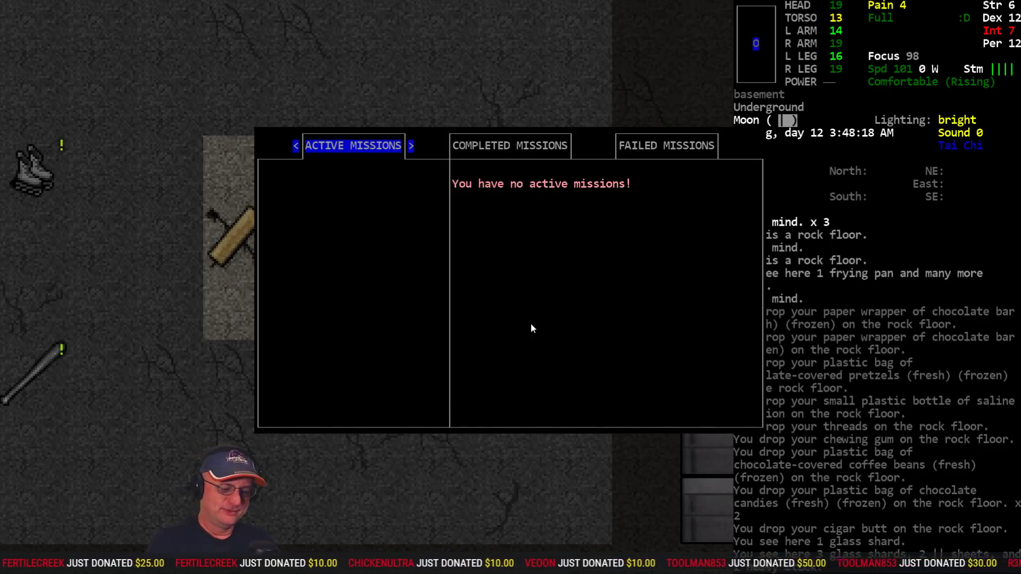
pyautogui.press('Escape')
pyautogui.press('m')
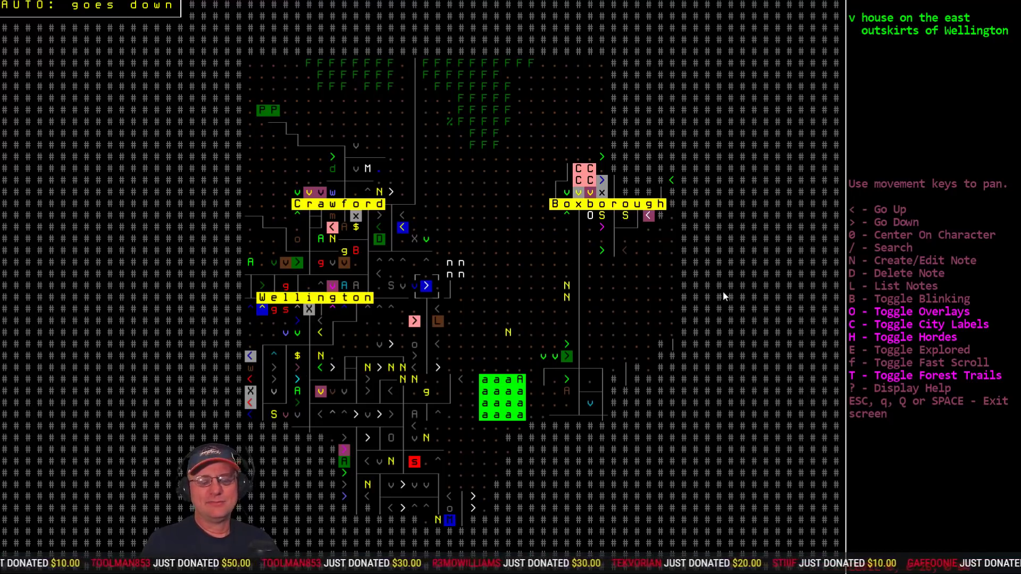
# Leave the overmap, zoom the basement view out and back, and show the 32 kills
pyautogui.press('Escape')
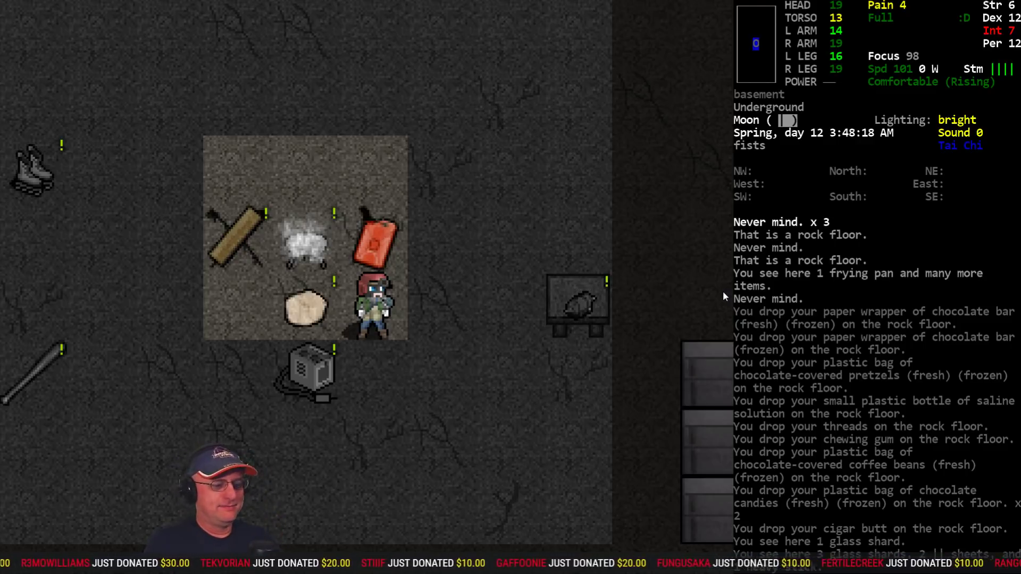
pyautogui.press('z')
pyautogui.press('z')
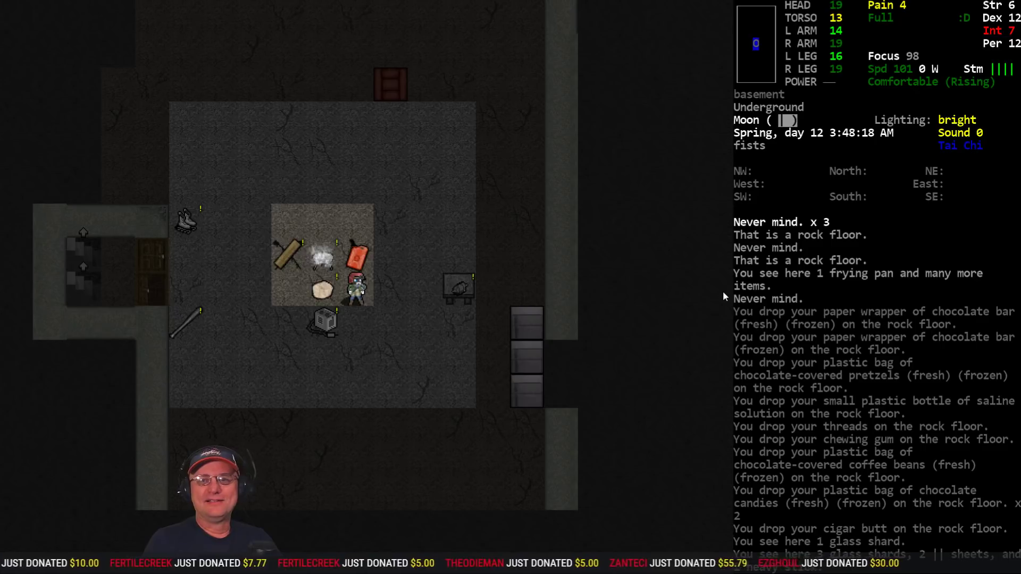
pyautogui.press('Z')
pyautogui.press('z')
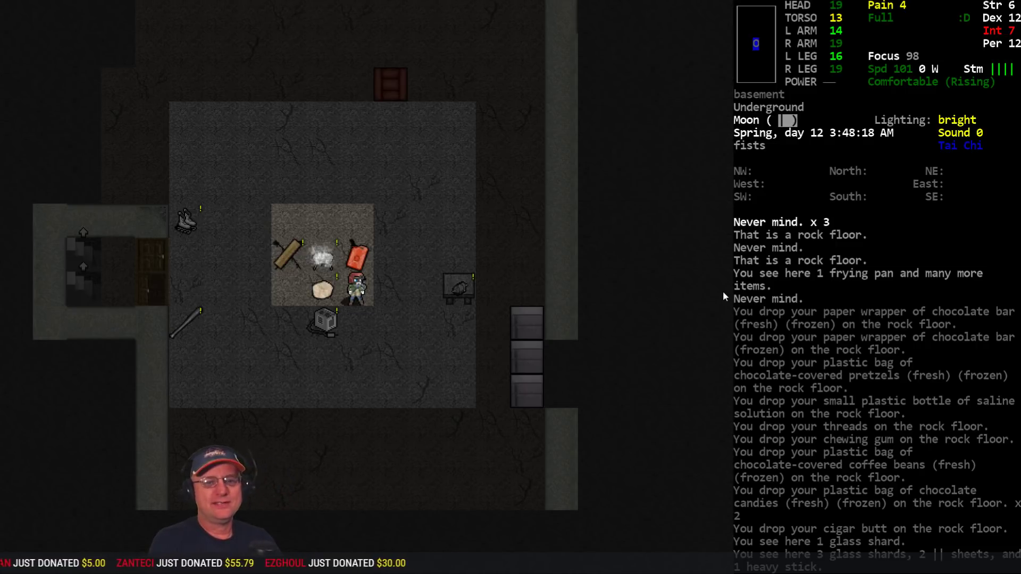
pyautogui.press(')')
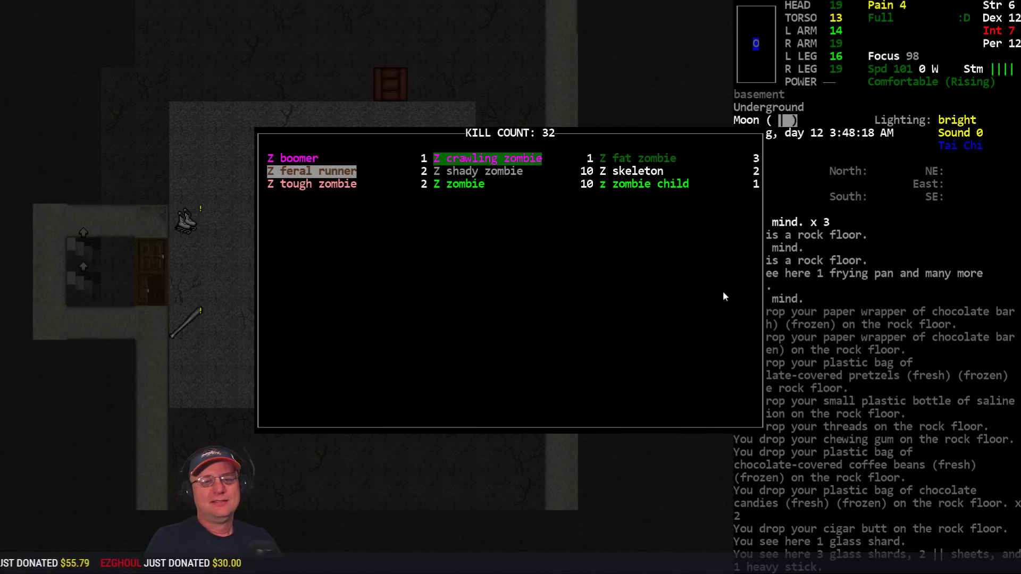
# Close the kill count and page the keybindings list down to the save, map and zoom commands
pyautogui.press('Escape')
pyautogui.press('Escape')
pyautogui.press('Down')
pyautogui.press('Return')
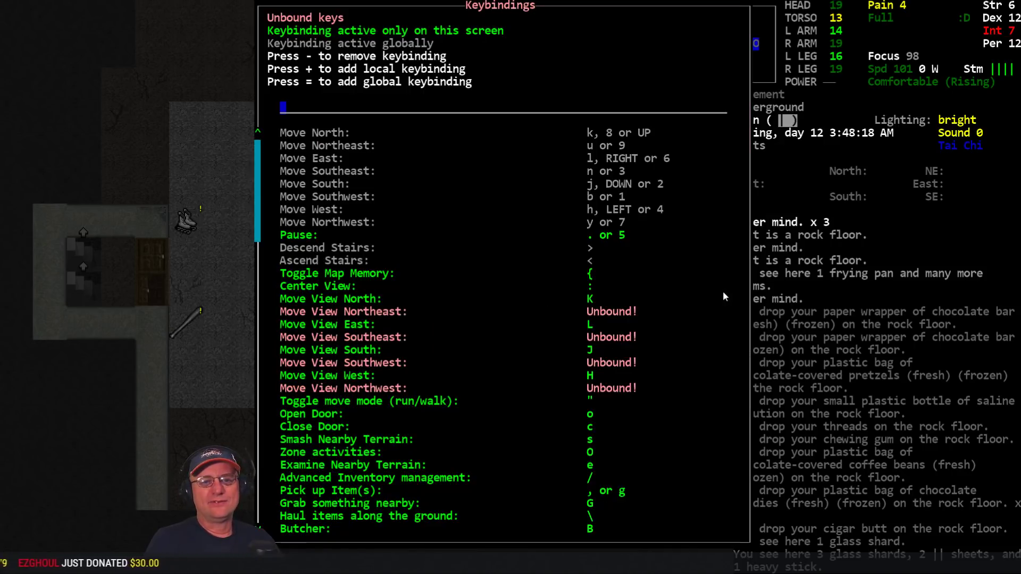
pyautogui.press('pagedown')
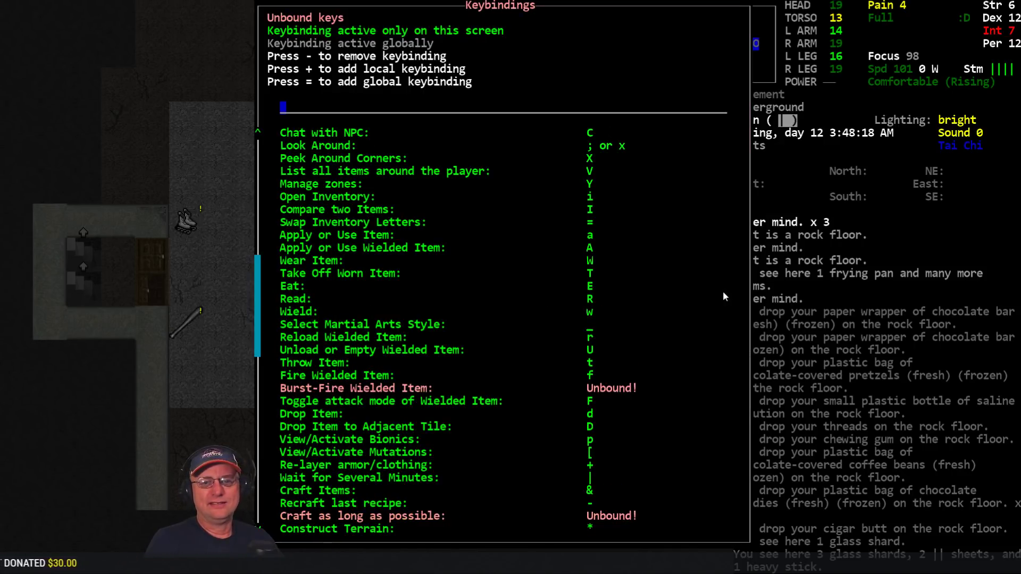
pyautogui.press('pagedown')
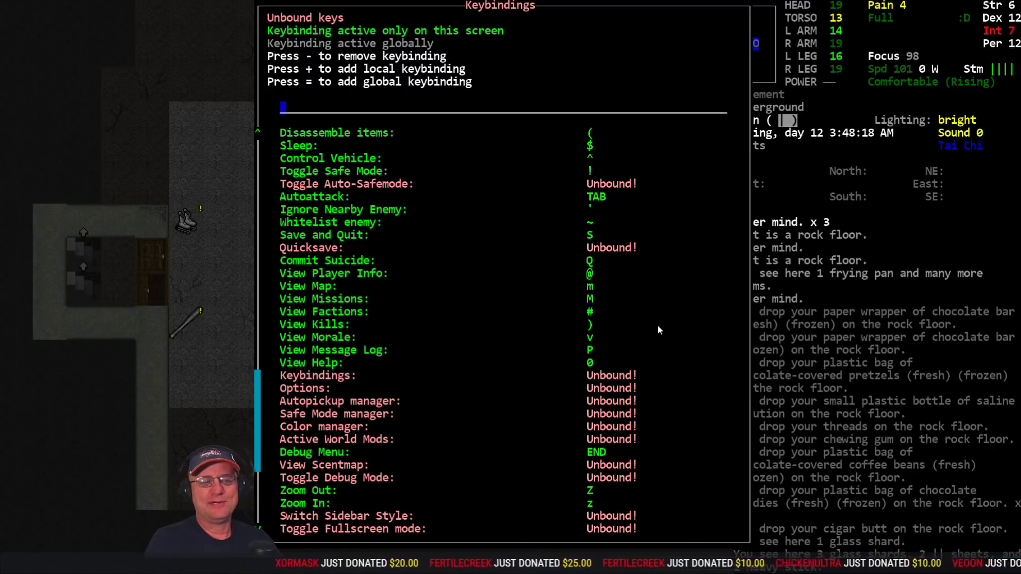
pyautogui.press('Escape')
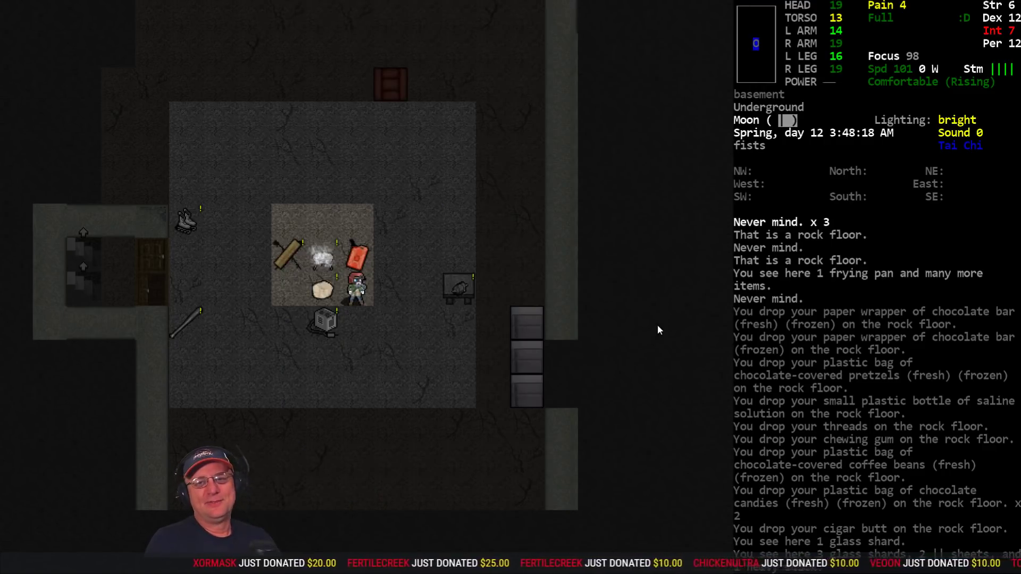
pyautogui.press('z')
pyautogui.press('Z')
pyautogui.press('Z')
pyautogui.press('z')
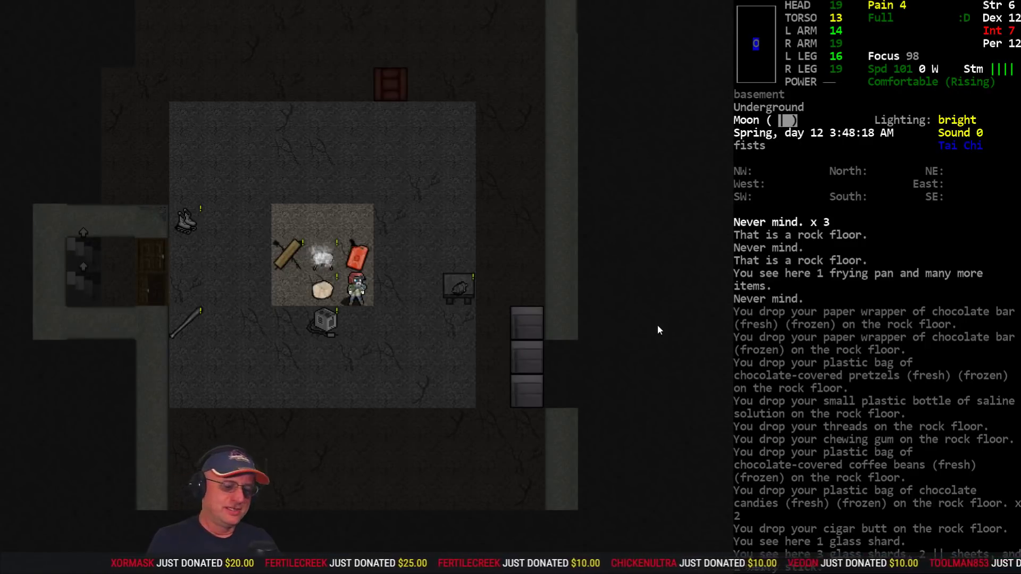
pyautogui.press(')')
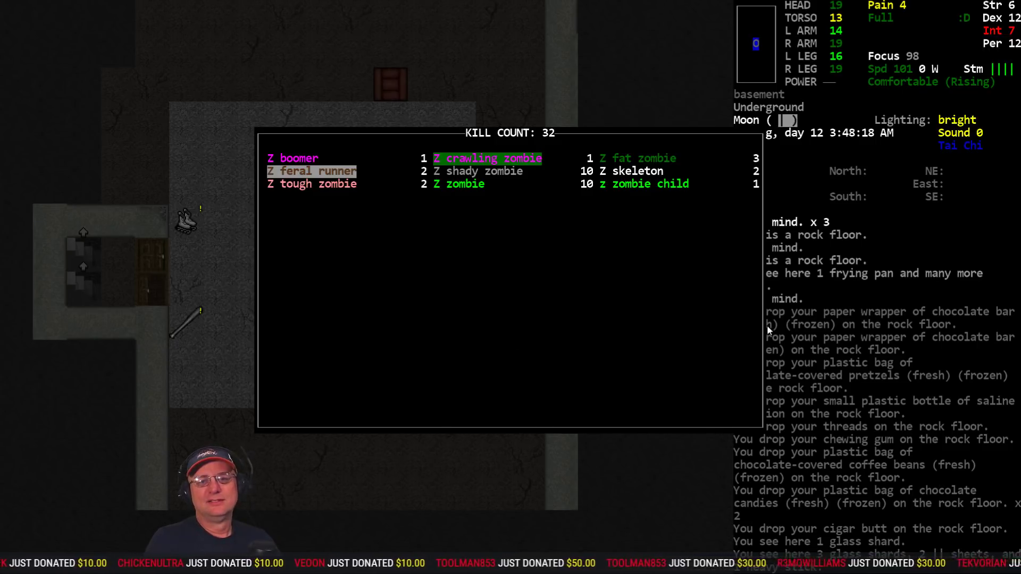
pyautogui.press('Escape')
pyautogui.press('z')
pyautogui.press('Z')
pyautogui.press('Z')
pyautogui.press('z')
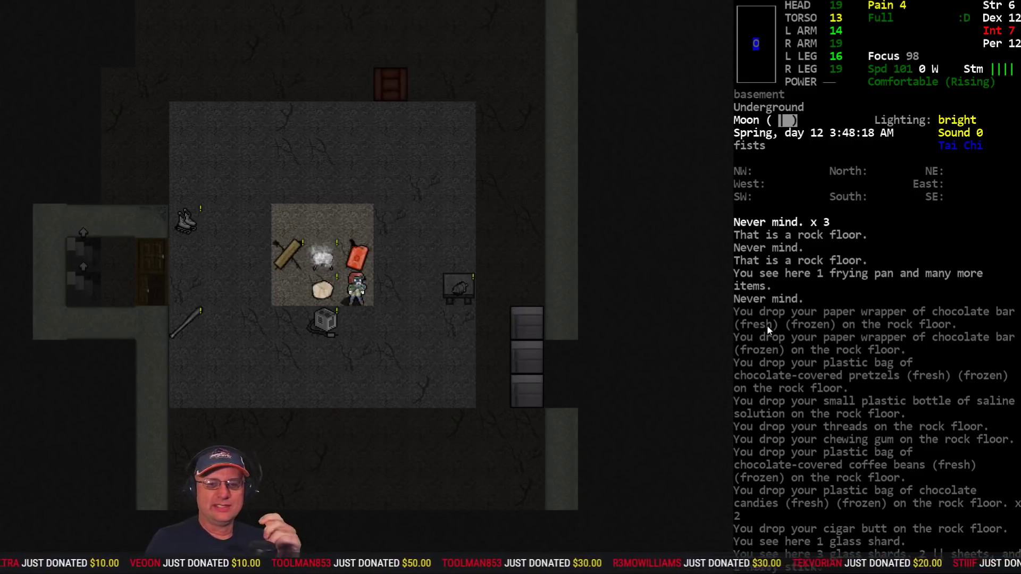